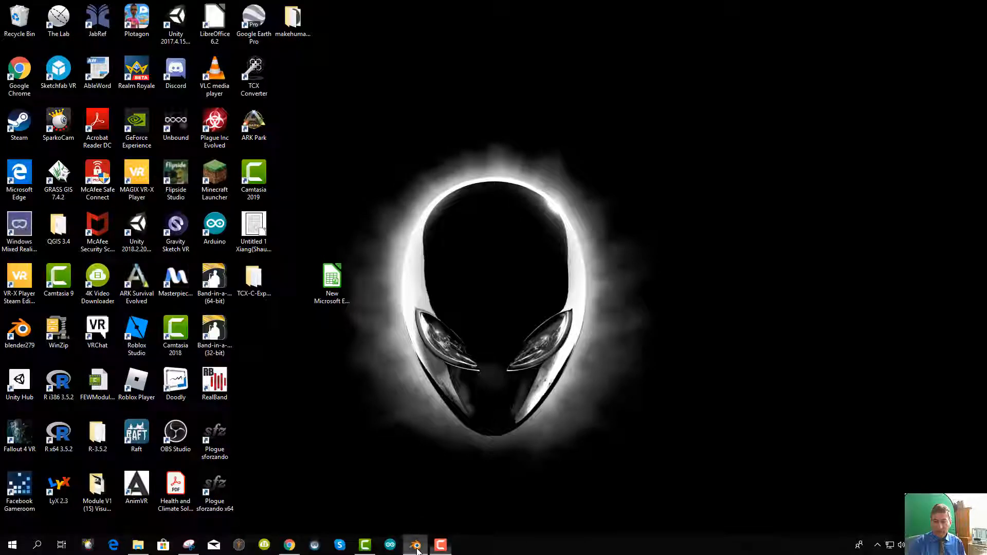
Switch to Blender and play back the windmill blade animation in the open scene
left_click(416, 546)
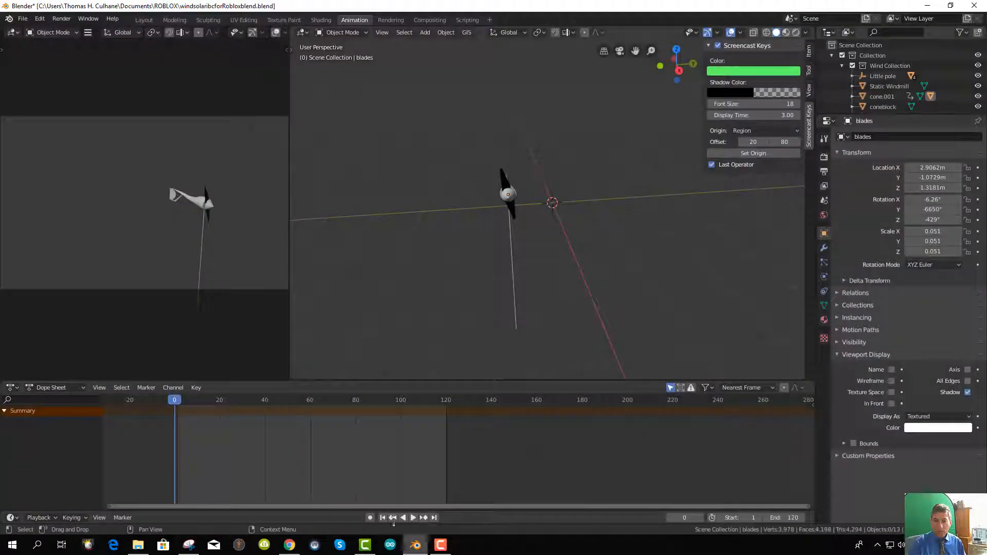
left_click(22, 19)
mouse_move(37, 36)
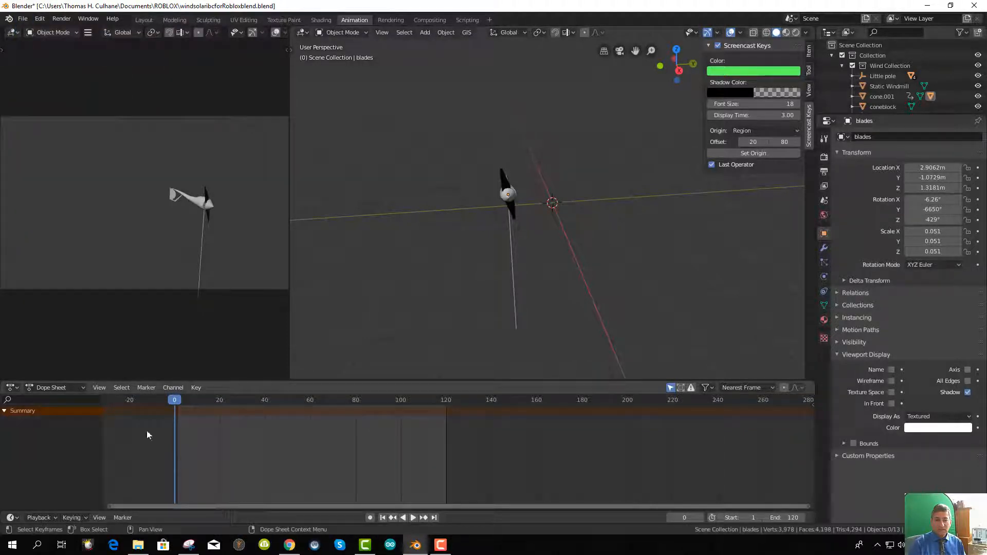
left_click_drag(174, 400, 452, 452)
key("b")
key("space")
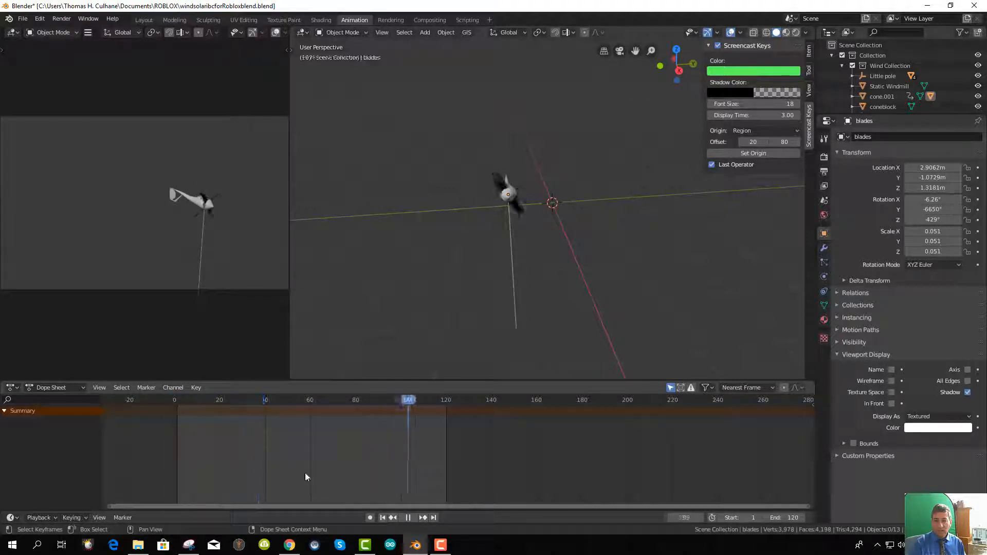
key("space")
left_click(413, 517)
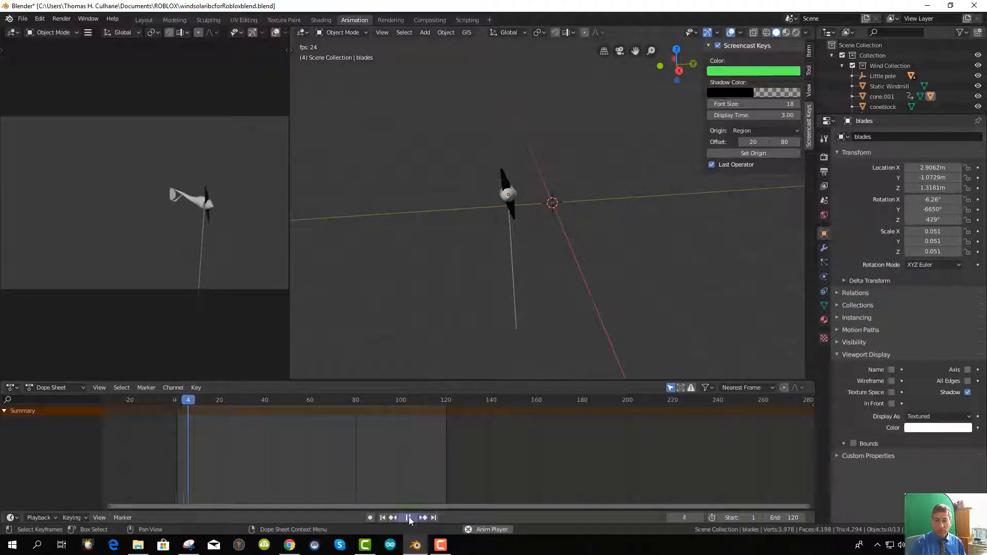
key("space")
Create a new General file, saving the unsaved changes to the current windmill file
left_click(23, 18)
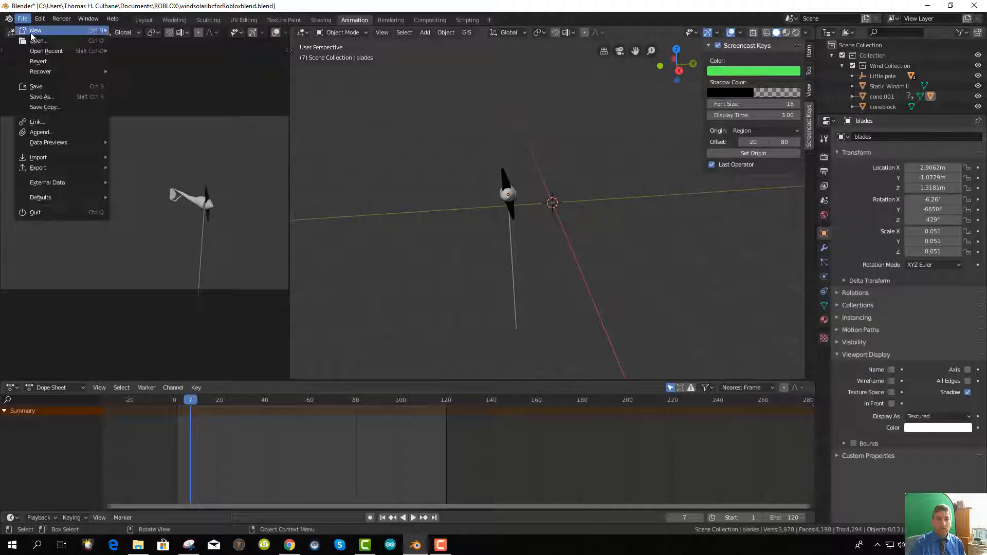
mouse_move(34, 34)
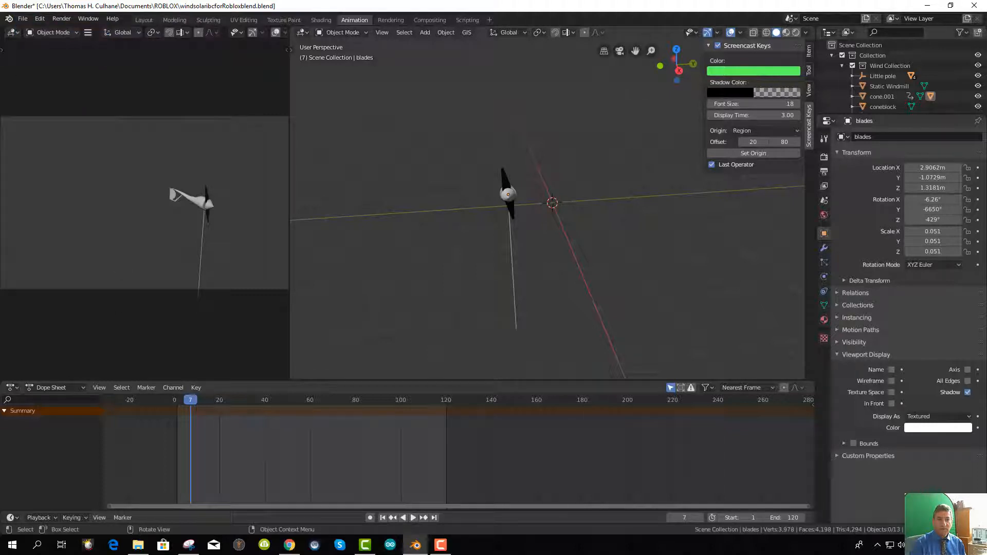
left_click(23, 18)
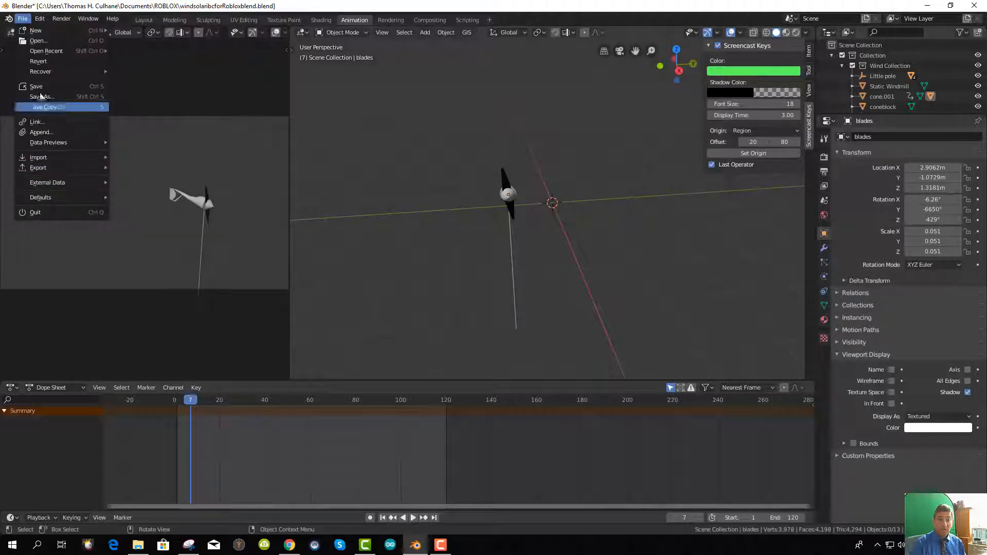
mouse_move(37, 32)
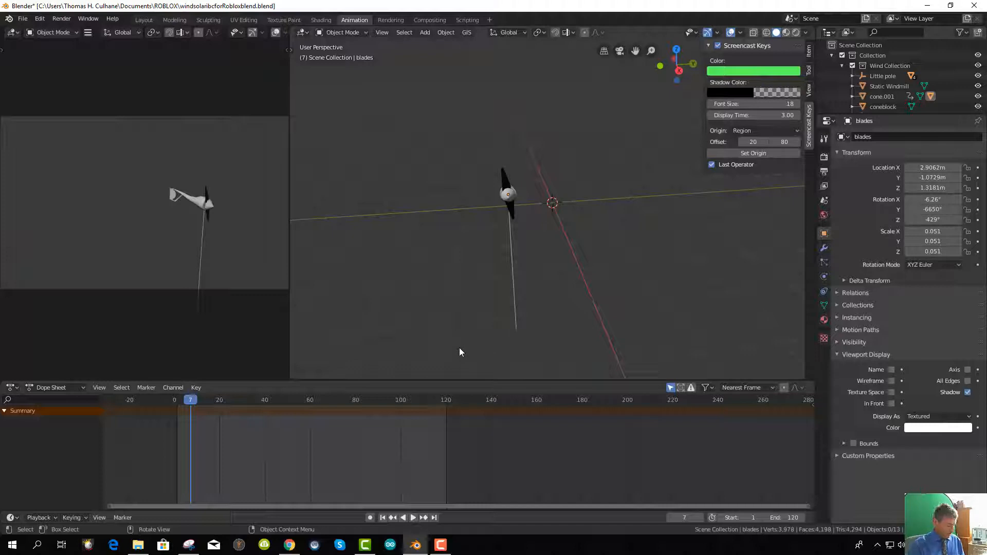
key("ctrl+n")
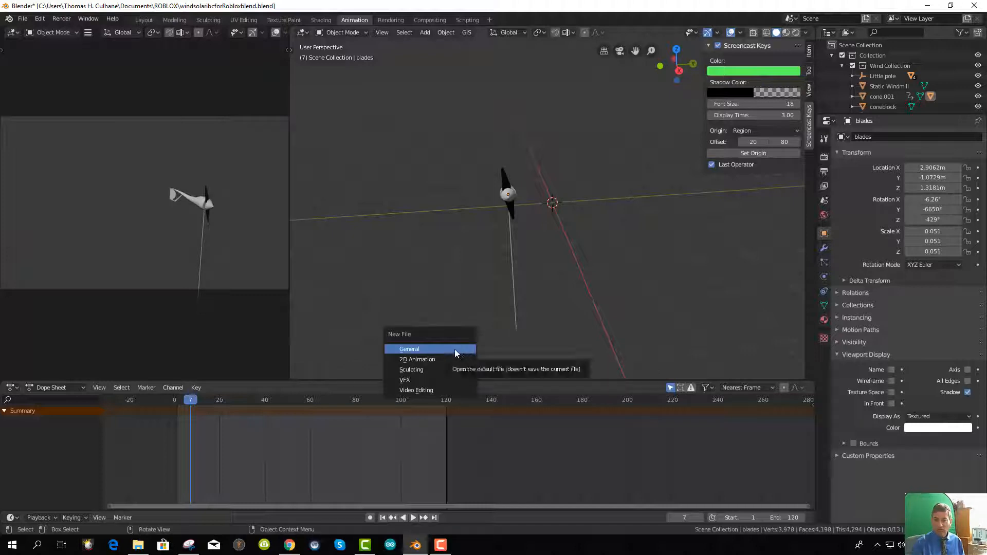
left_click(441, 349)
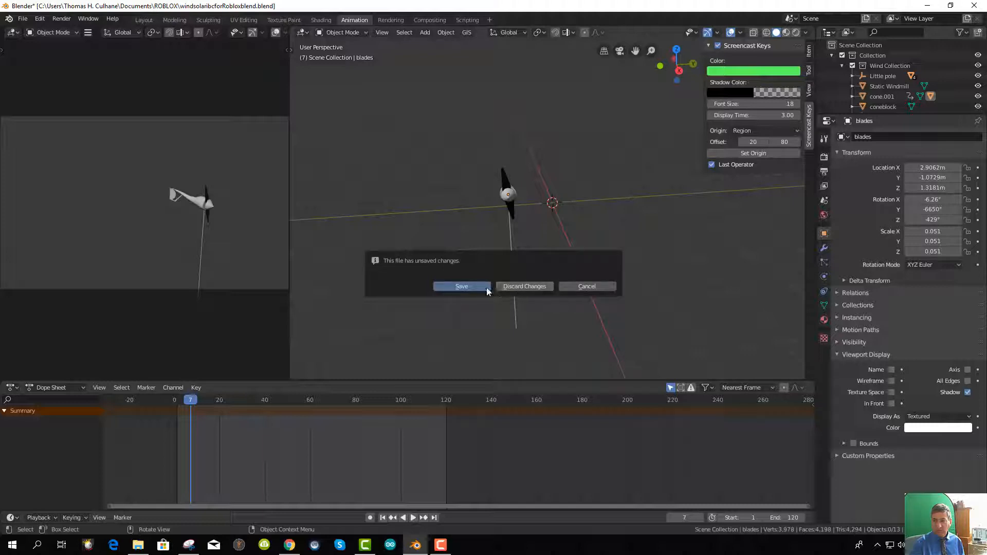
left_click(473, 286)
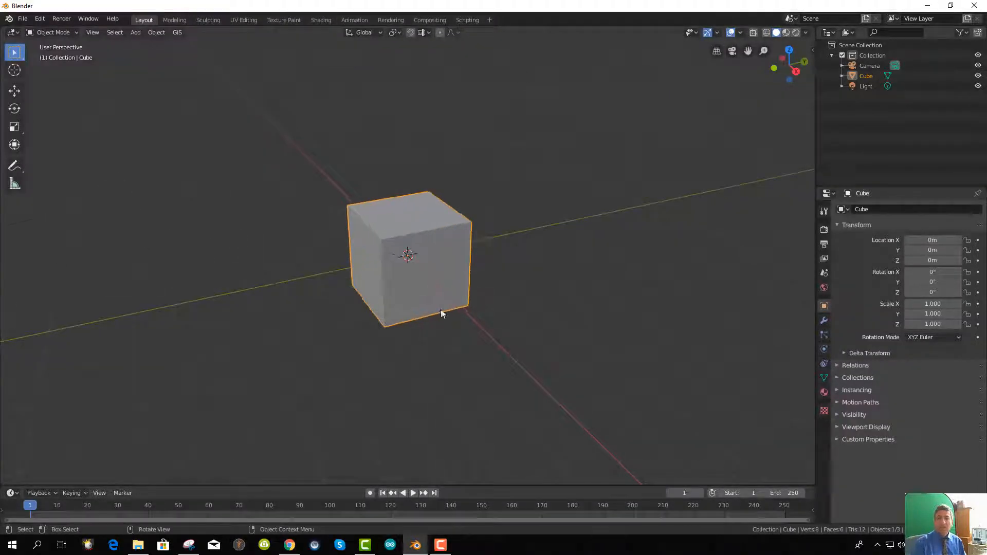
Add a new collection to the scene and rename it "Rosebud Map"
scroll(441, 314, "down", 4)
scroll(417, 288, "up", 2)
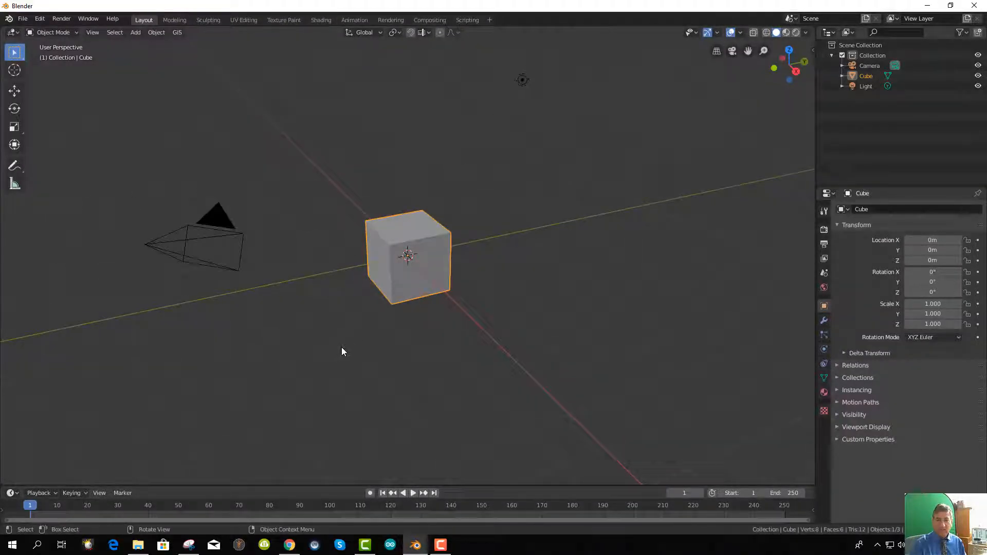
middle_click_drag(341, 347, 338, 337)
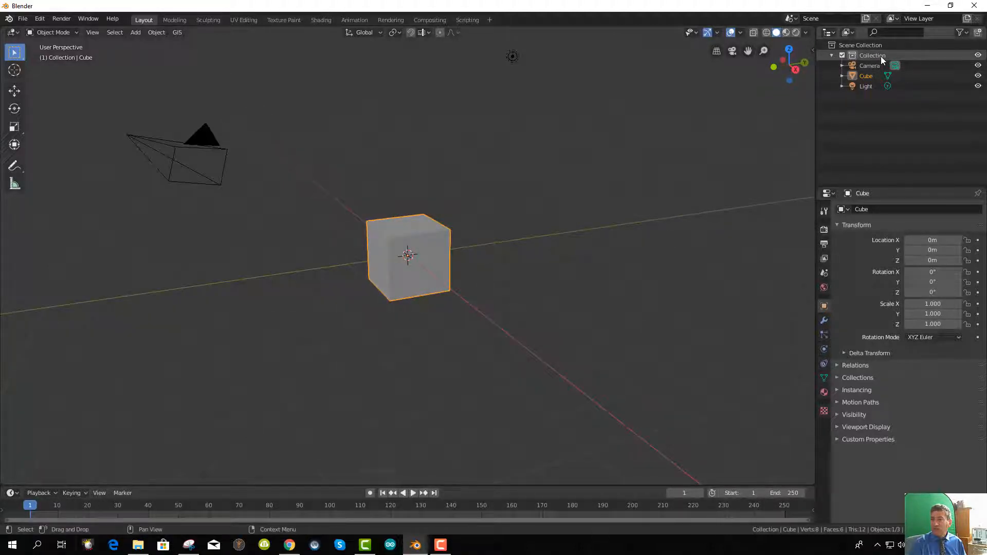
left_click(978, 32)
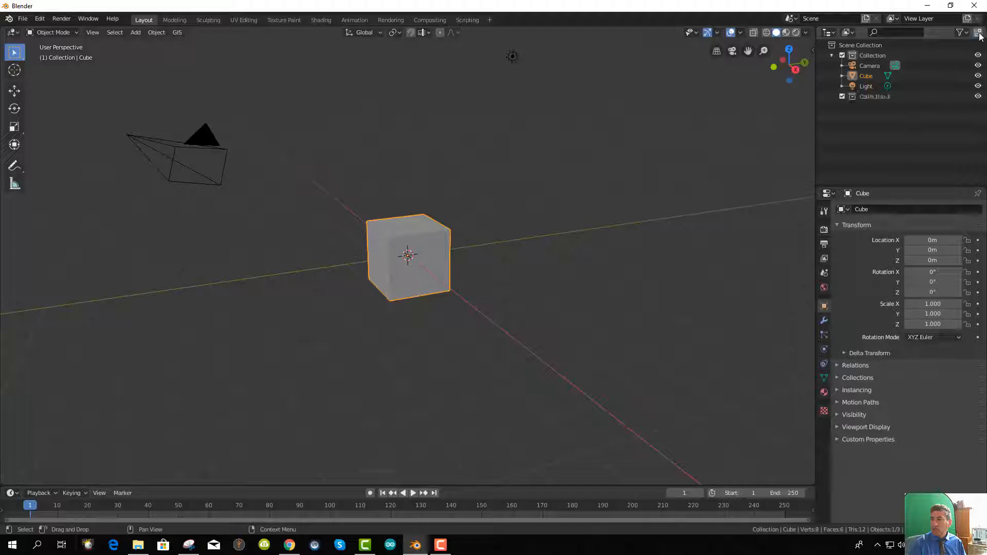
left_click(884, 96)
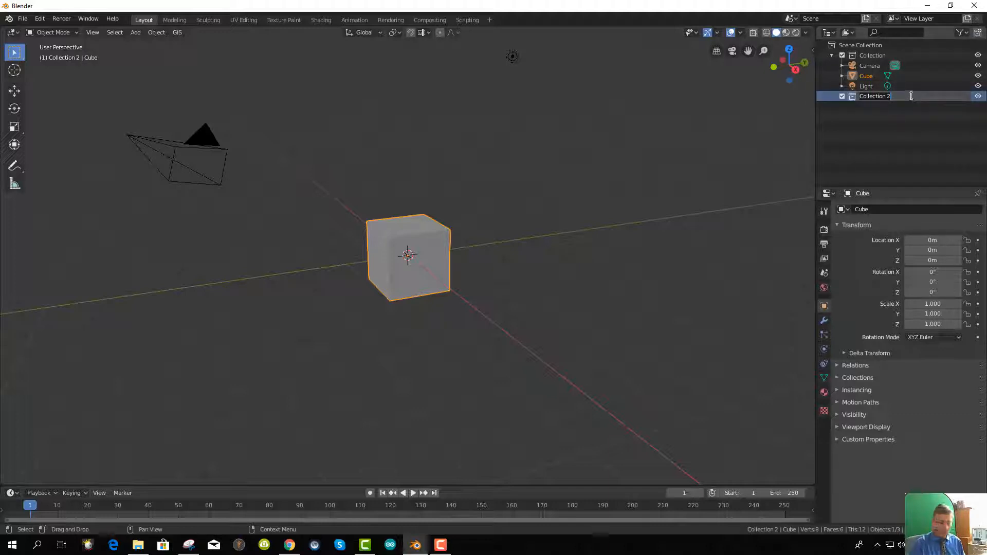
type("Rosebud")
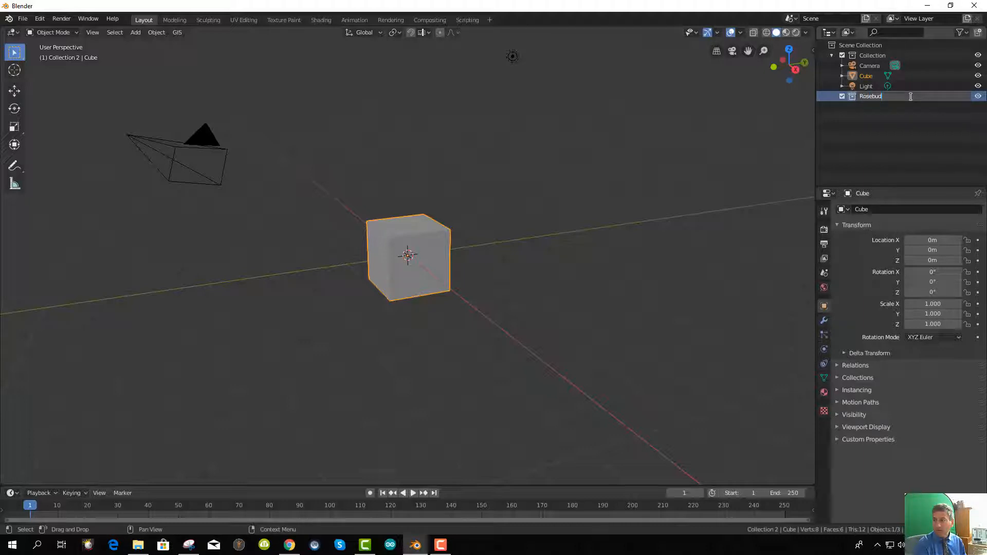
type(" Map")
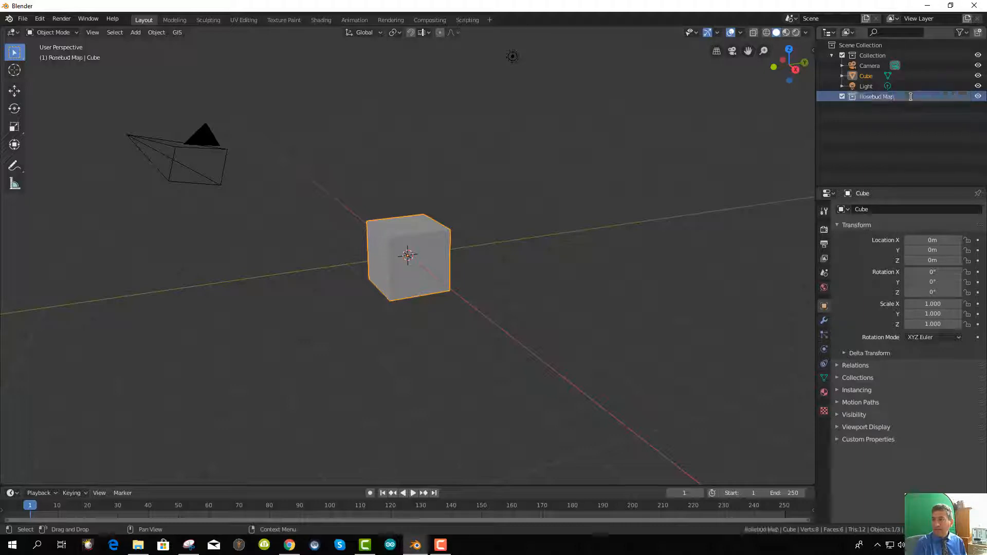
key("Return")
Hide the default Collection containing the camera, cube and light
left_click(979, 55)
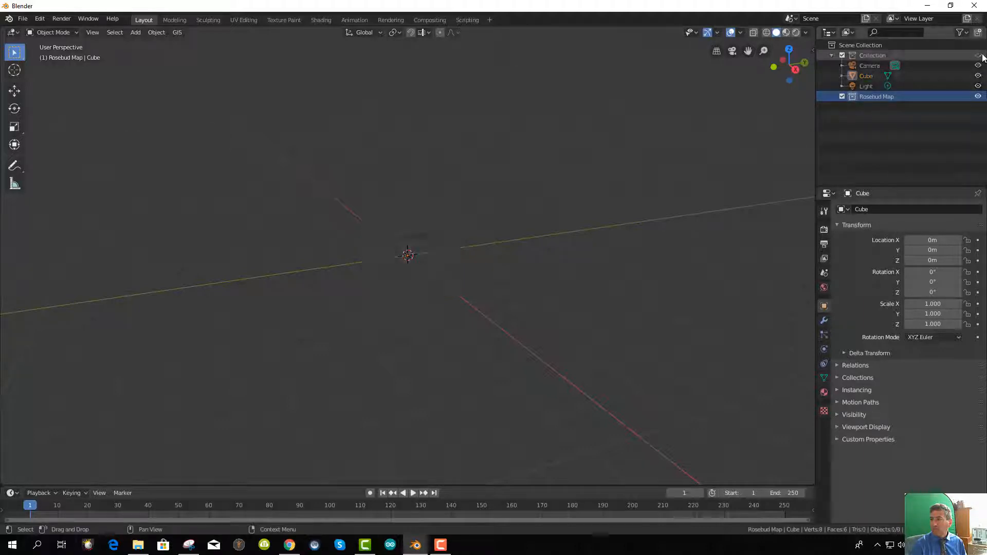
left_click(979, 55)
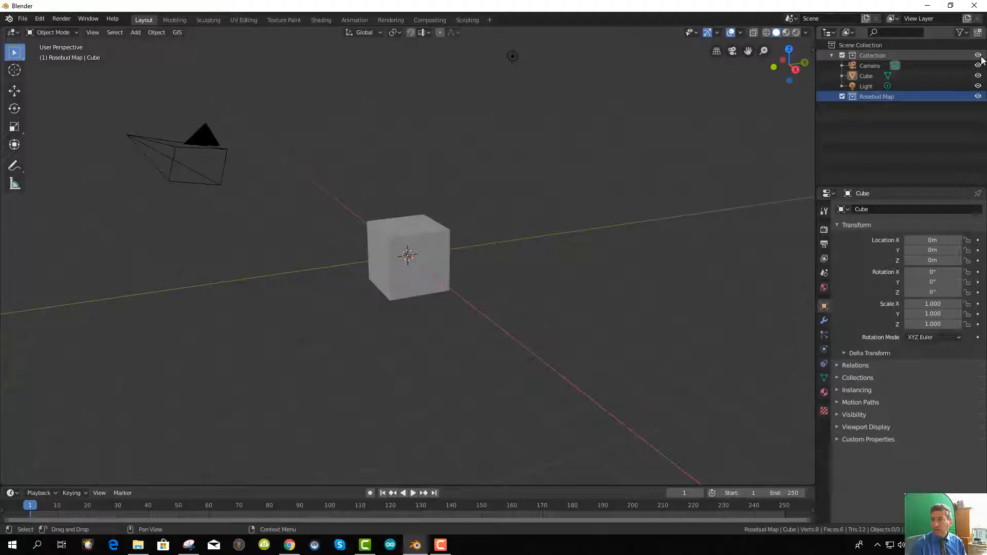
left_click(979, 56)
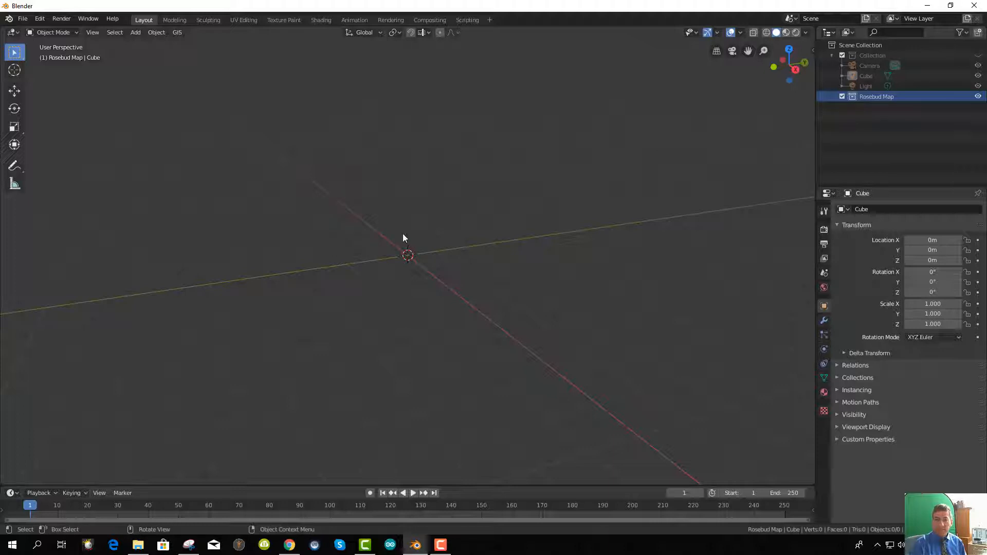
Enable the Screencast Keys display in the 3D viewport and put its settings out of view
middle_click_drag(403, 236, 368, 280)
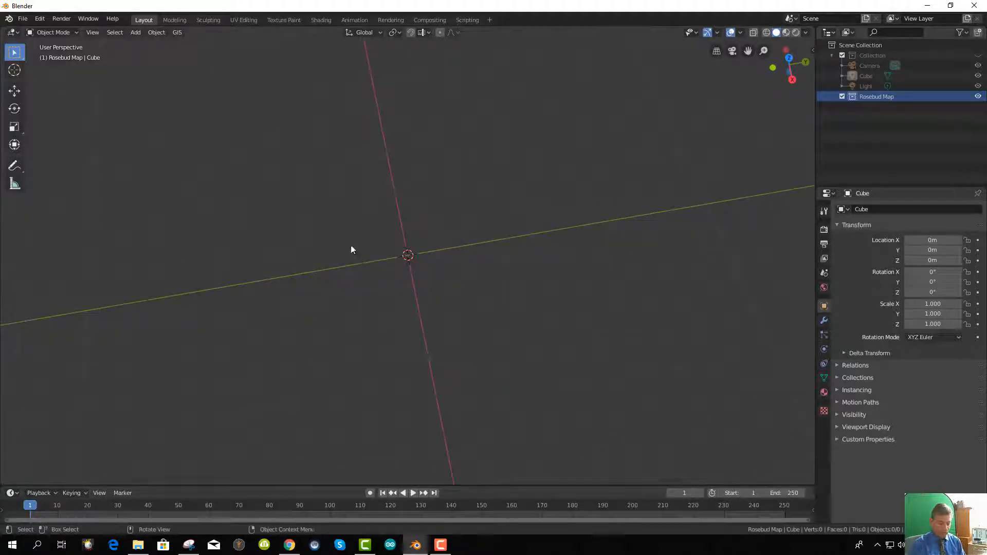
left_click(813, 50)
left_click(809, 129)
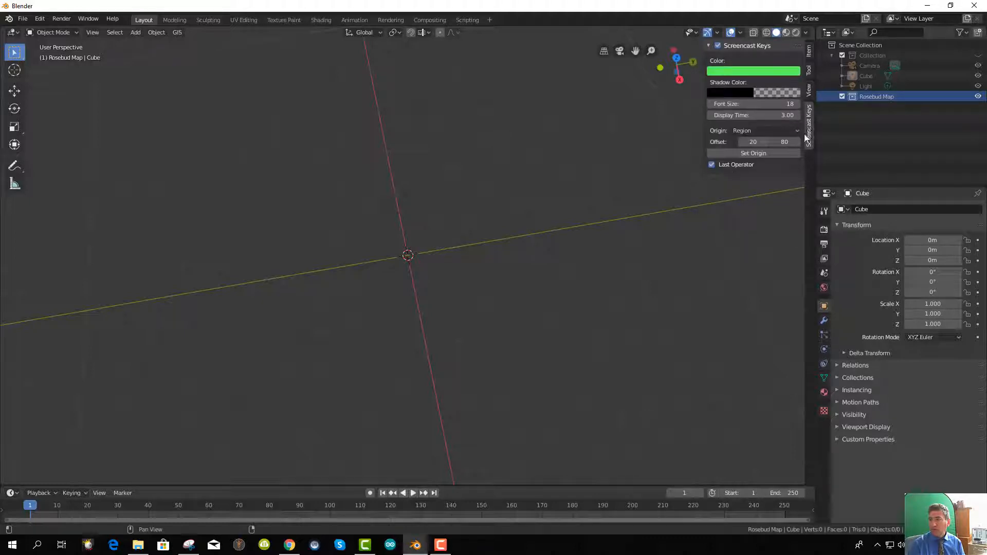
left_click(720, 46)
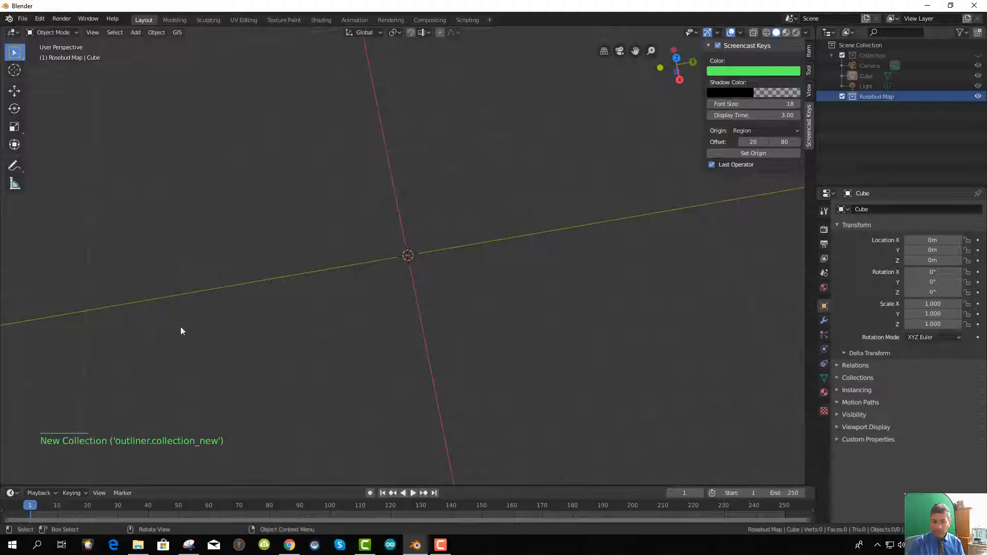
left_click(436, 262)
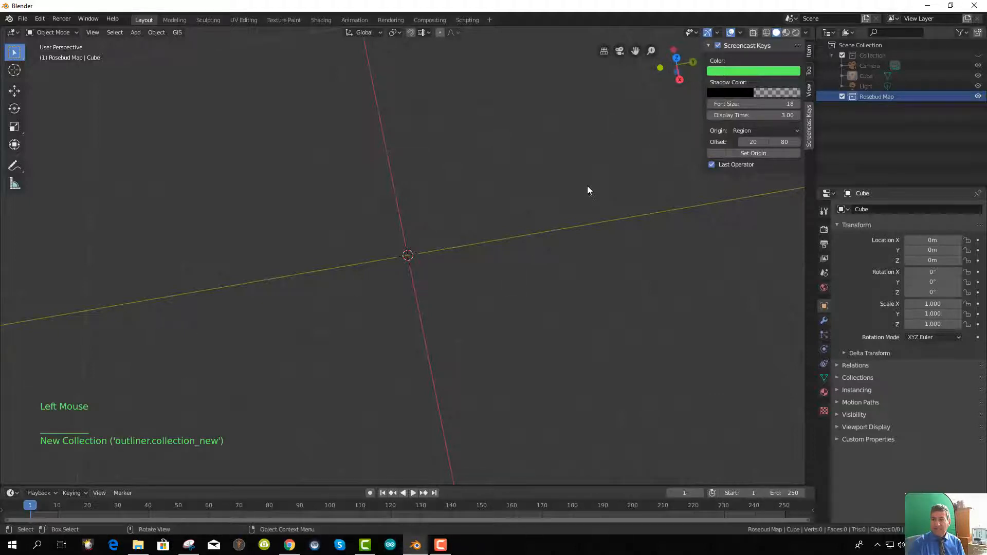
key("n")
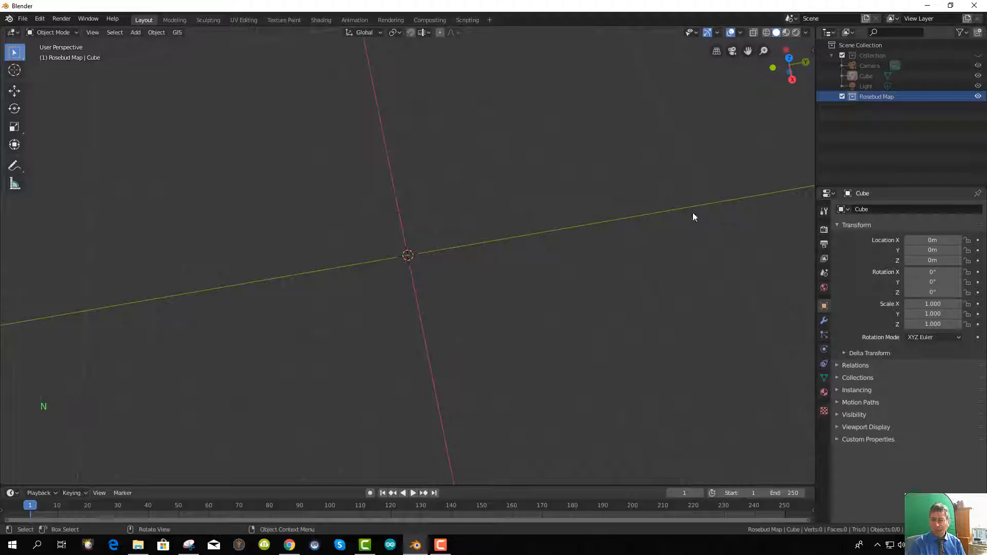
key("n")
key("n")
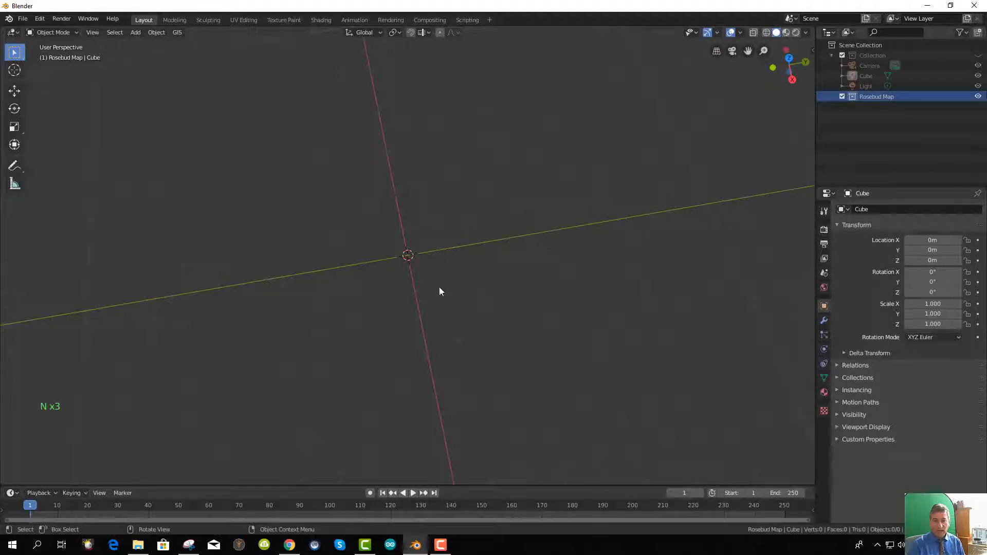
Set the 3D viewport to the top view in orthographic projection
key("KP_7")
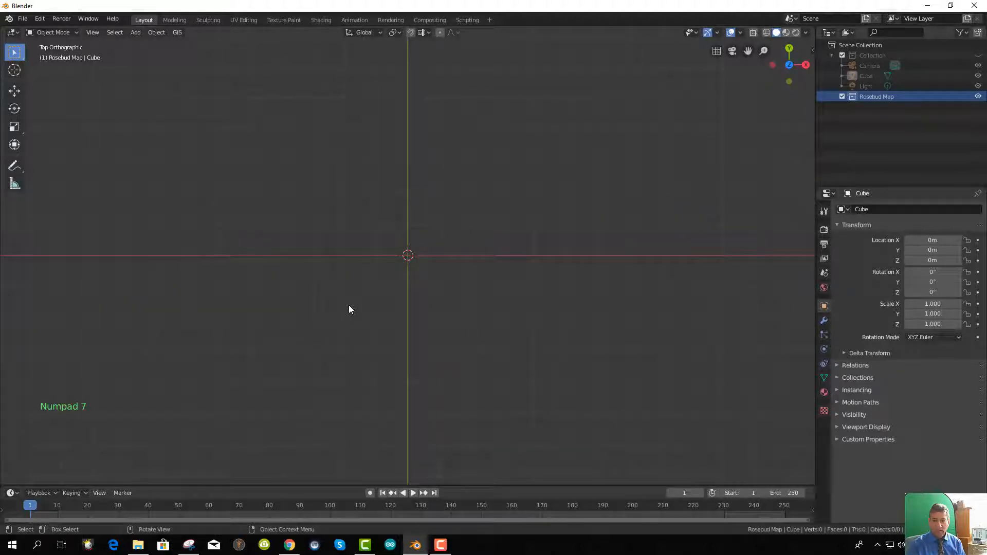
key("KP_5")
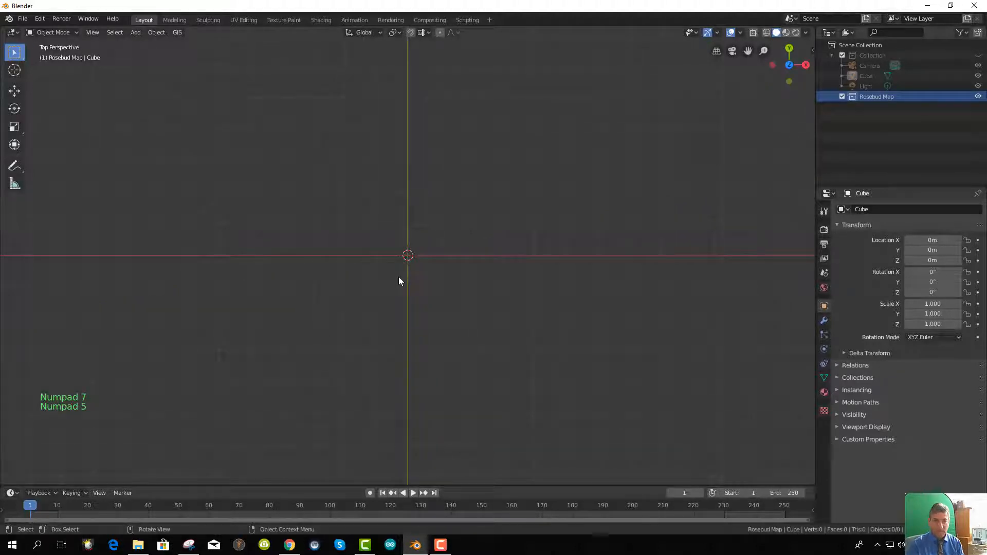
key("KP_5")
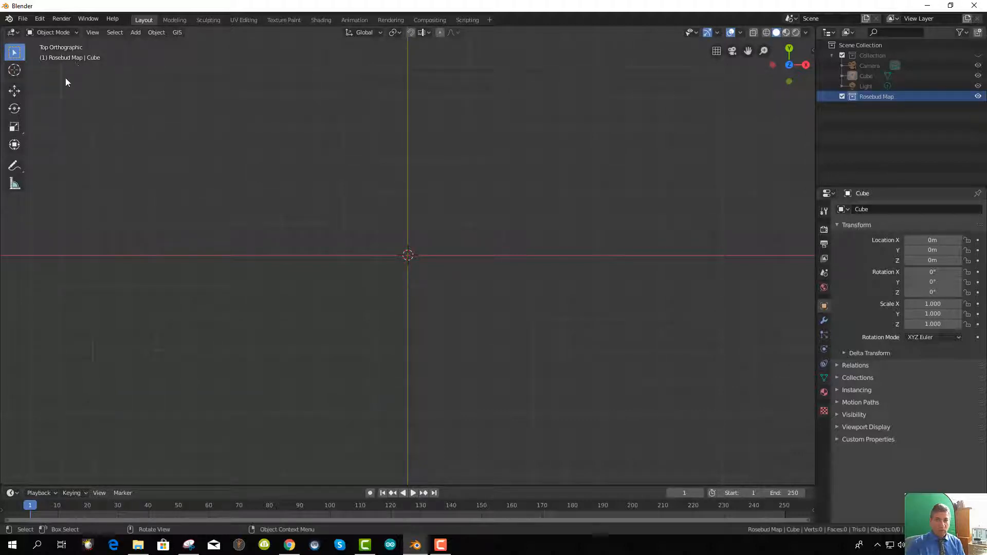
Inspect the BlenderGIS add-on preferences, including the contents of the basemap cache folder, and close them
left_click(177, 32)
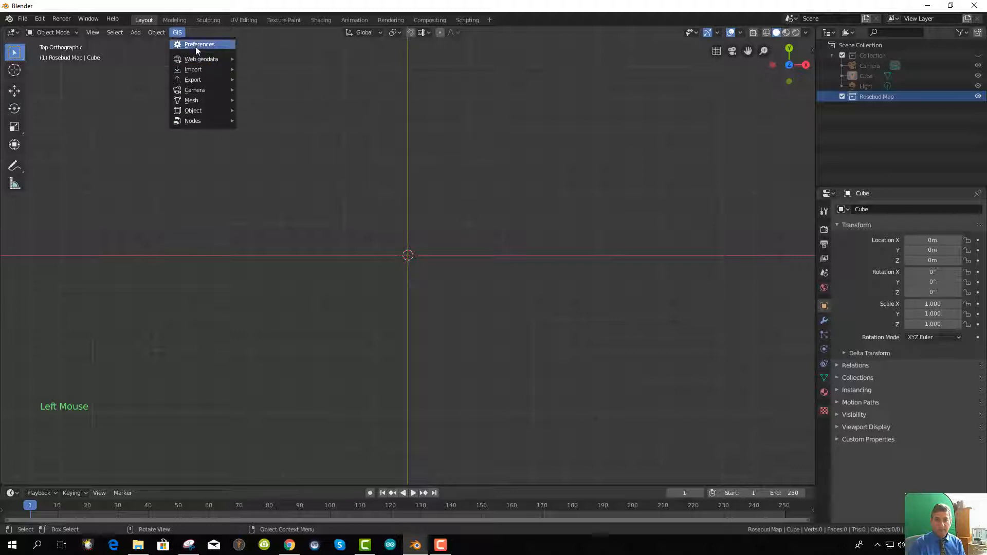
left_click(198, 45)
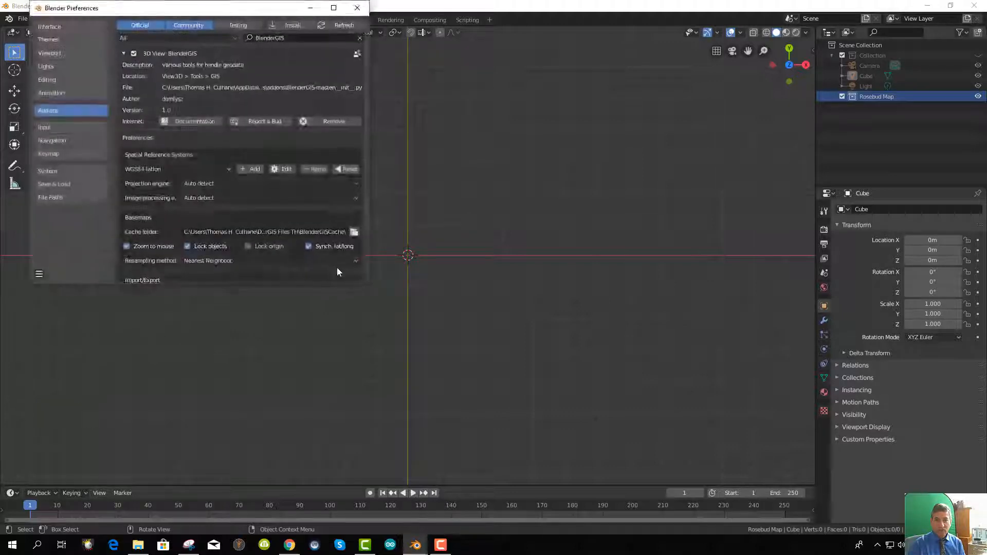
left_click(355, 233)
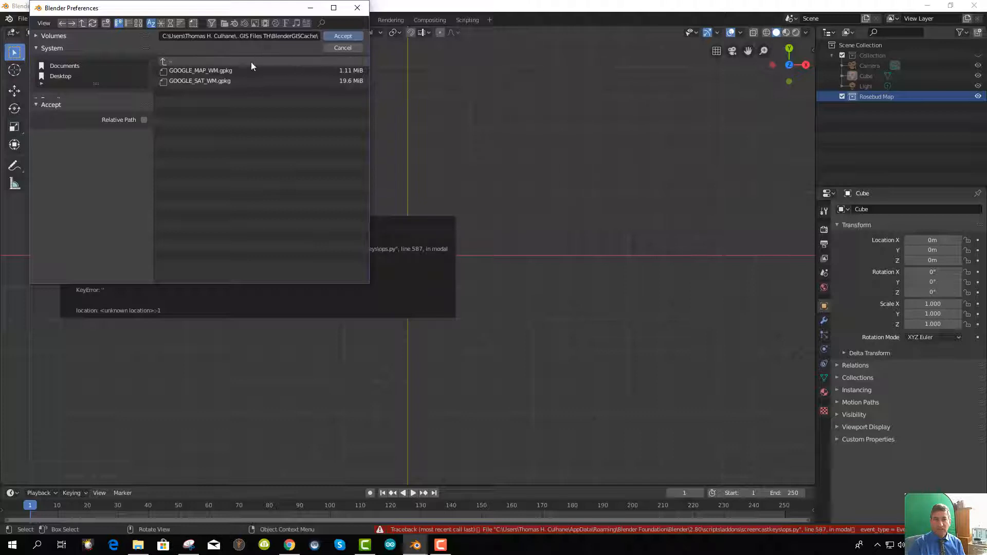
left_click(359, 8)
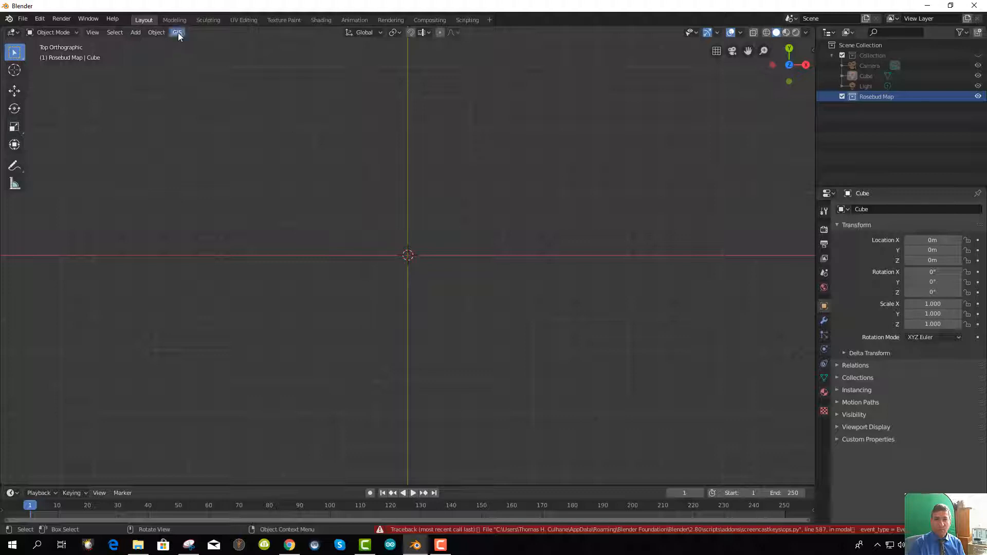
Try to load a BlenderGIS basemap with Google as the source and Satellite as the layer
left_click(178, 32)
mouse_move(202, 60)
left_click(252, 58)
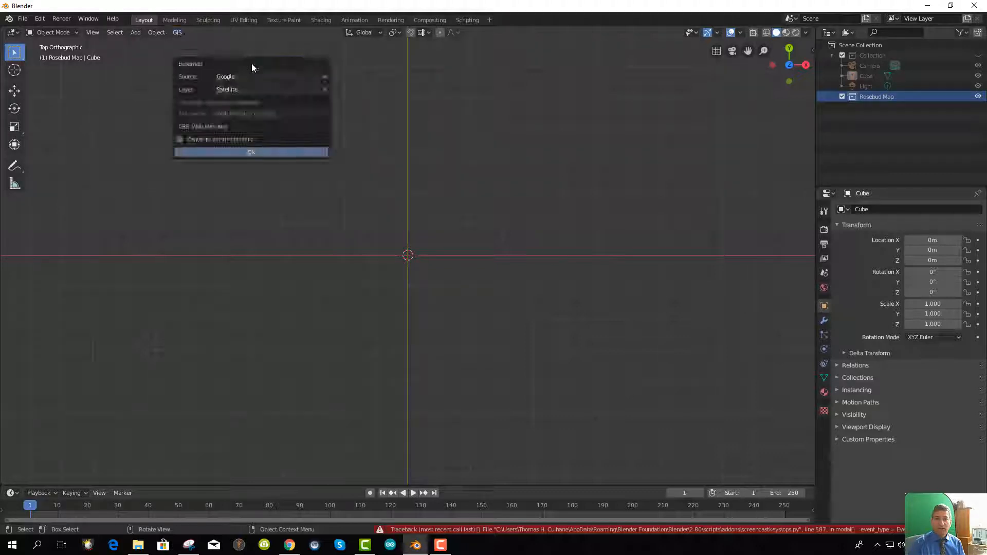
left_click(250, 91)
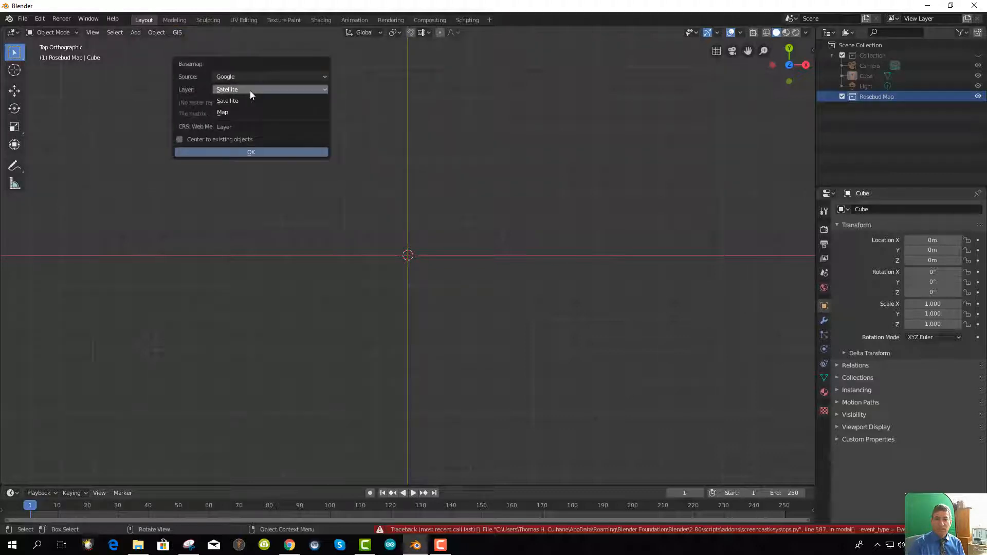
left_click(251, 91)
left_click(257, 77)
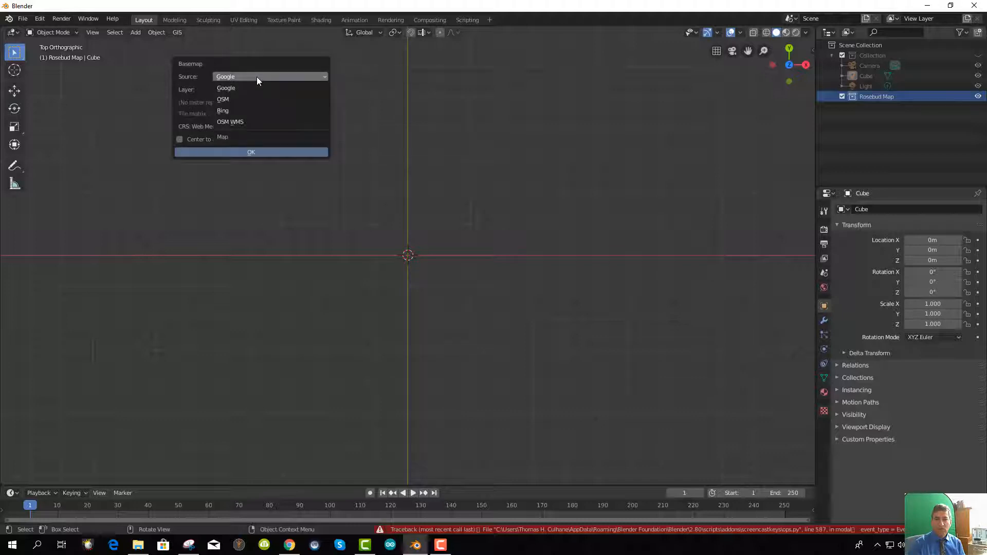
left_click(257, 76)
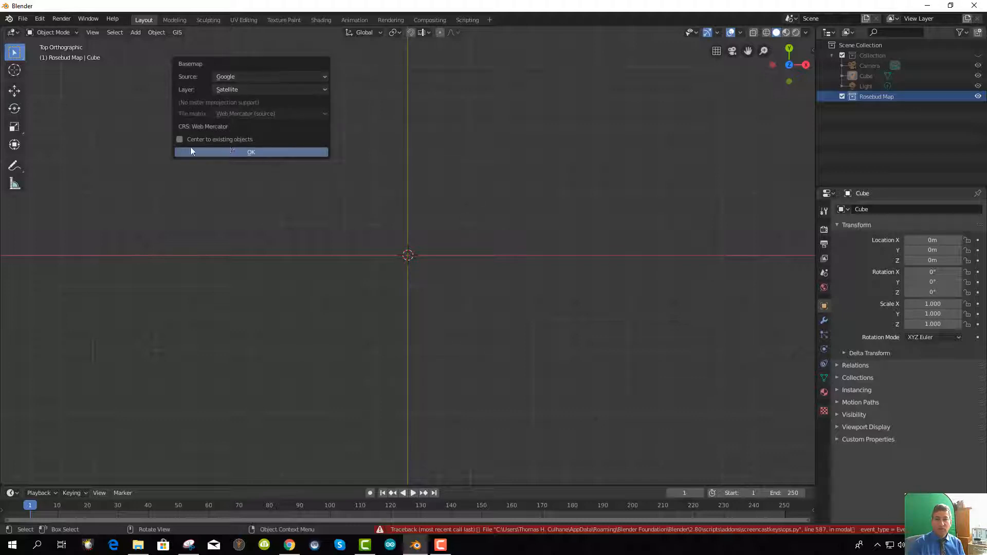
left_click(227, 151)
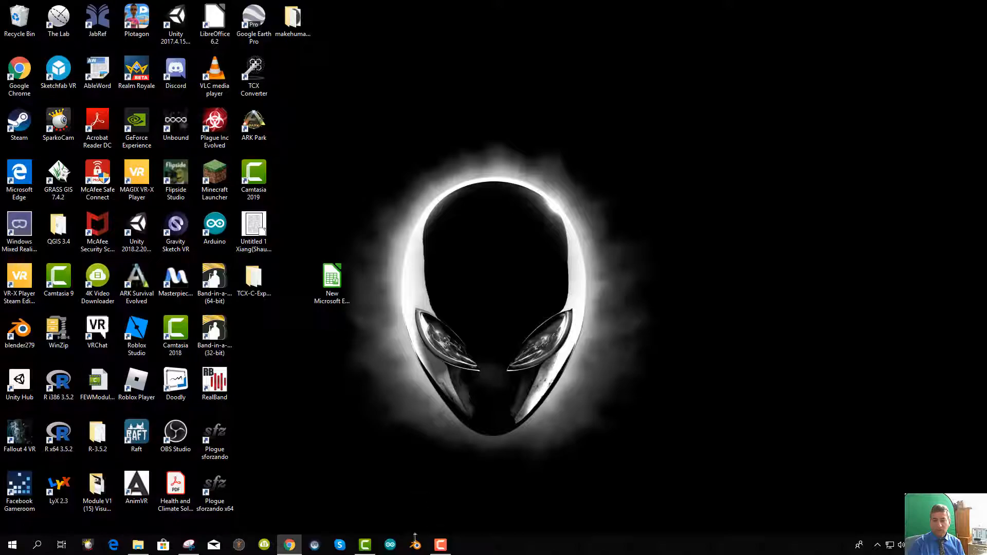
Relaunch Blender, dismiss the splash screen and add a new collection named Rosebud Map
left_click(415, 539)
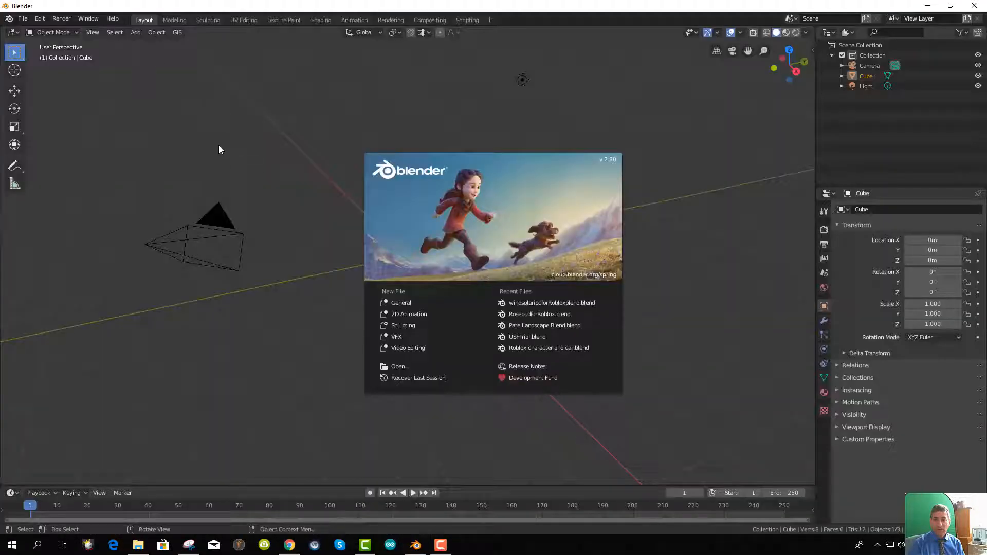
left_click(218, 145)
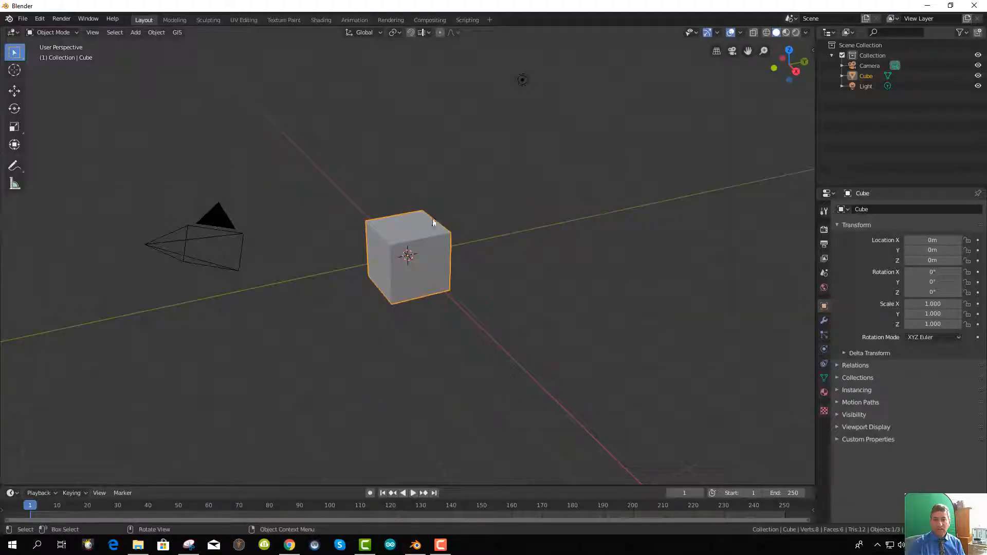
left_click(979, 33)
left_click(882, 98)
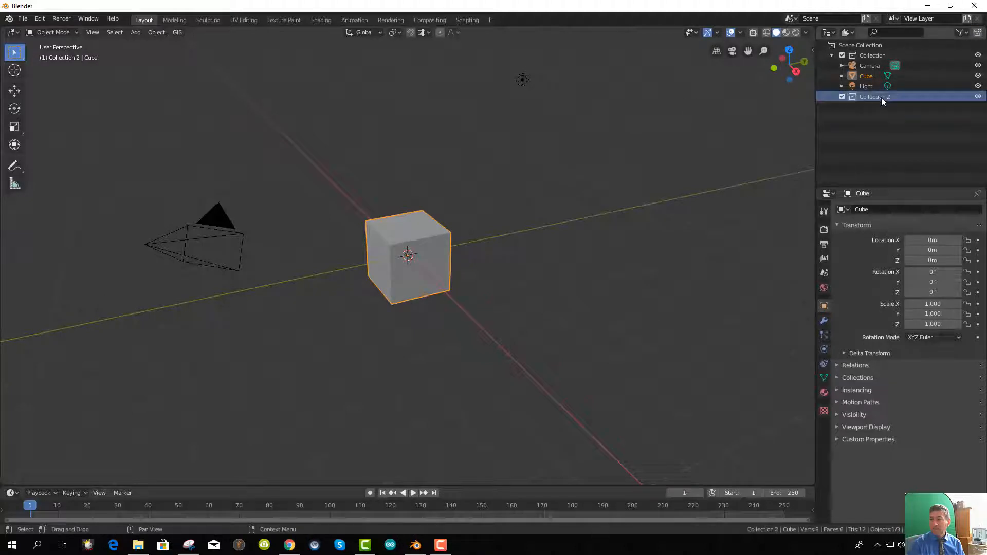
double_click(881, 97)
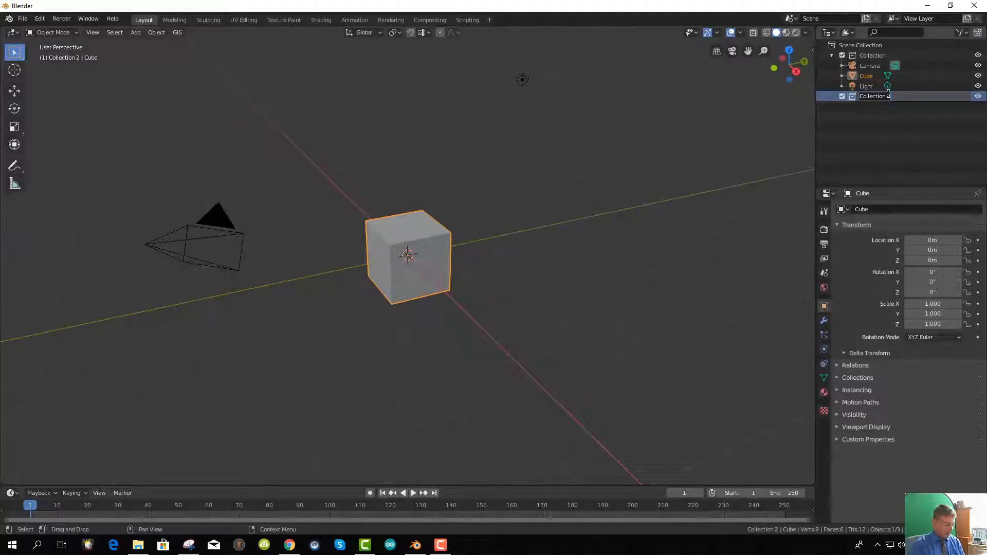
type("Ros")
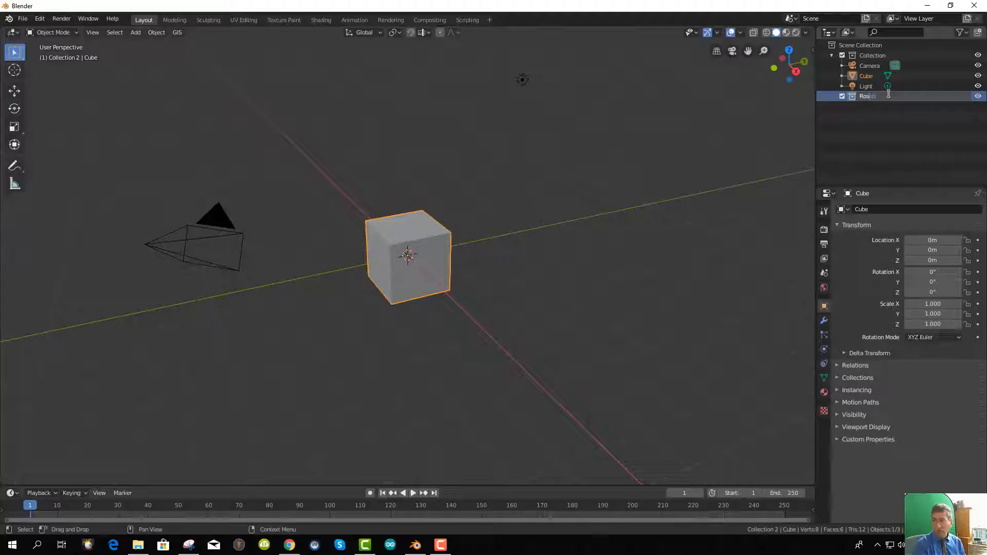
type("ebud Map")
key("Return")
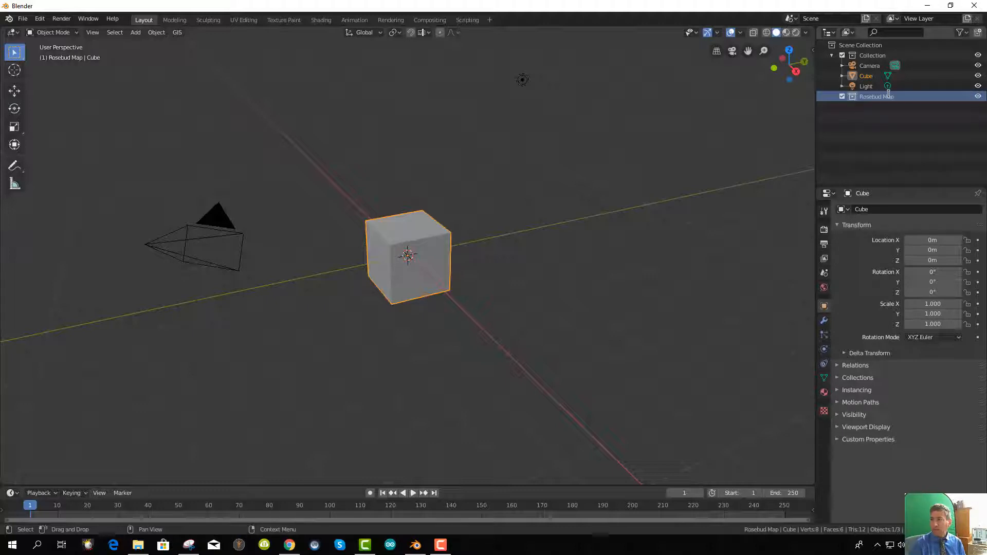
Move the Rosebud Map collection above the default Collection in the scene hierarchy and hide the default Collection
left_click(978, 54)
left_click(978, 54)
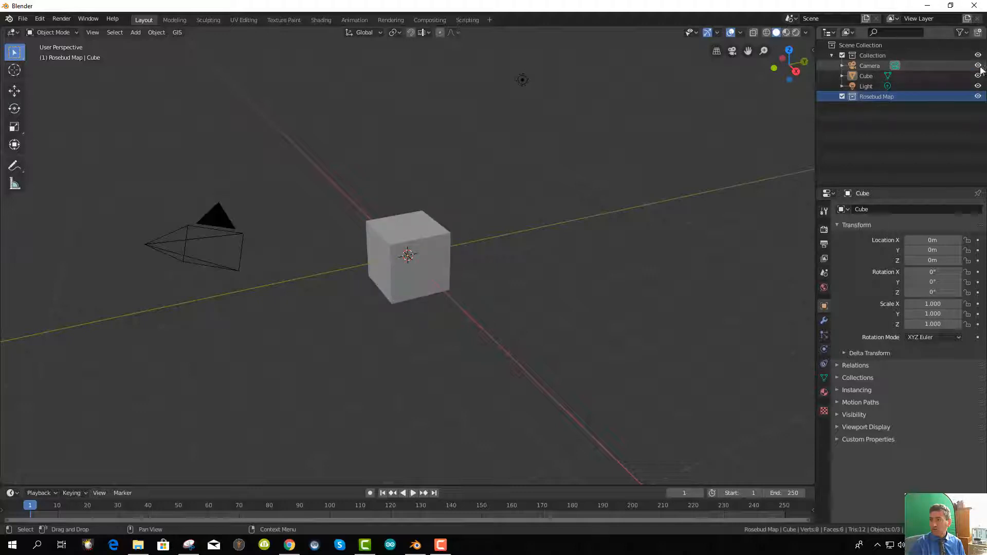
left_click_drag(877, 96, 870, 47)
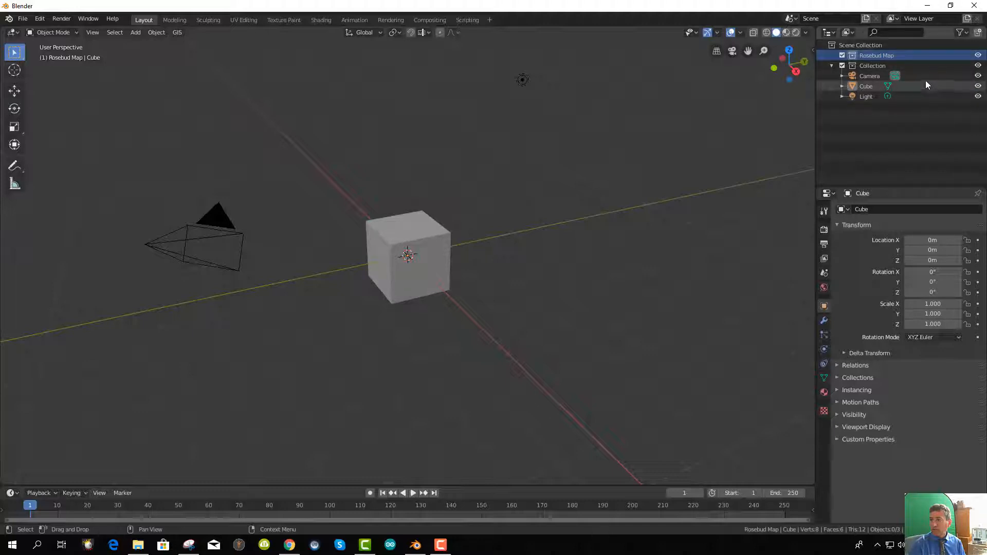
left_click(978, 65)
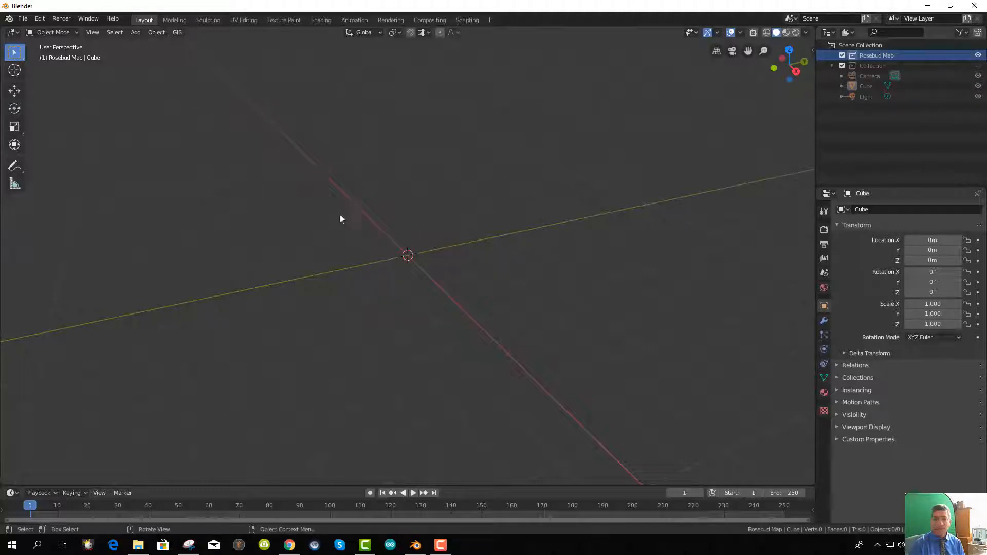
Enable the Screencast Keys display in the 3D viewport and test it
left_click(812, 52)
left_click(809, 127)
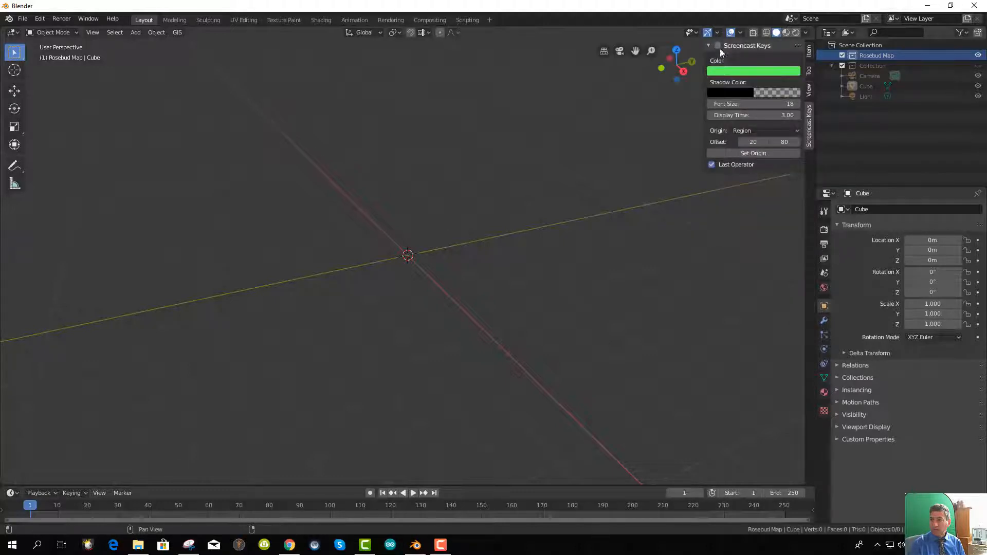
left_click(717, 45)
left_click(460, 266)
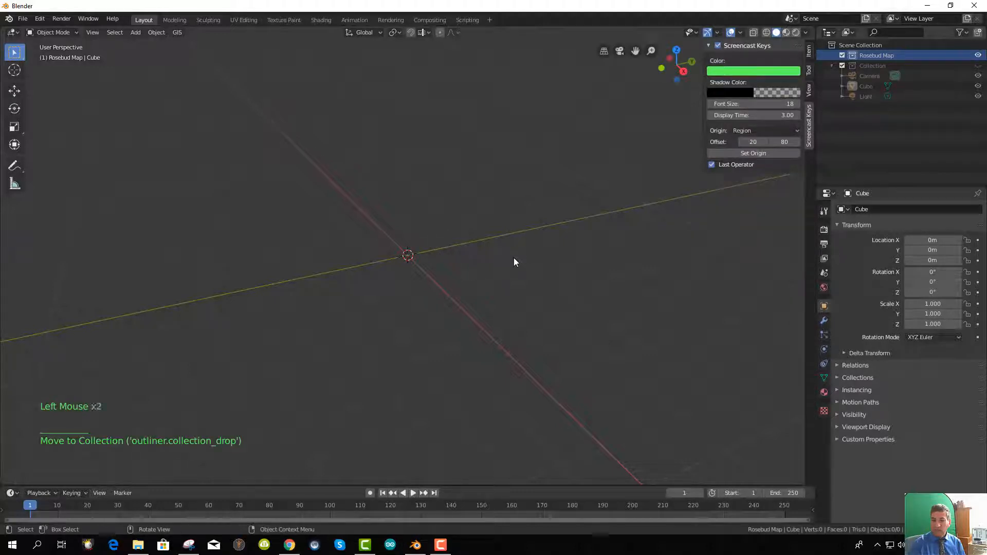
scroll(288, 318, "up", 1)
scroll(288, 320, "down", 1)
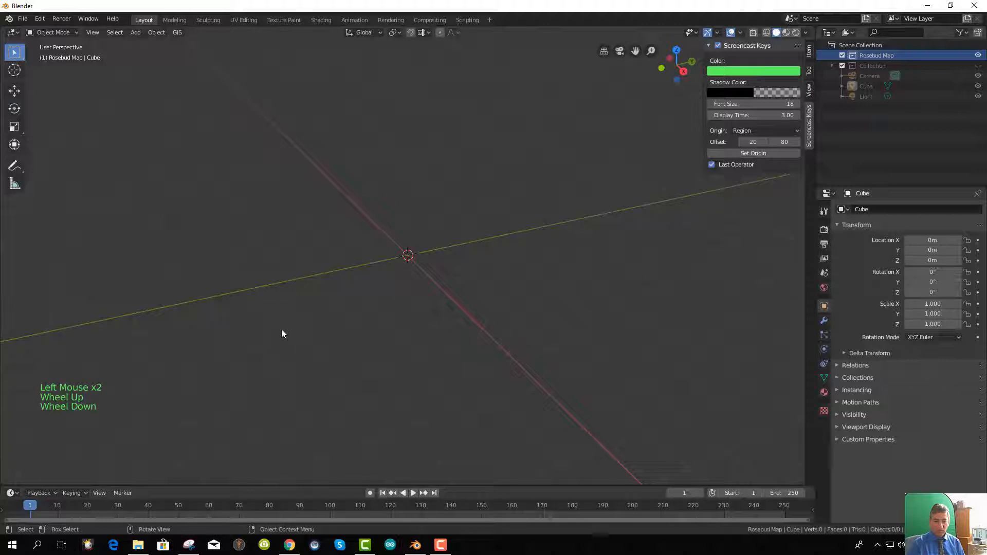
Switch to the top orthographic view and load a BlenderGIS basemap with the Google source and Satellite layer
key("KP_7")
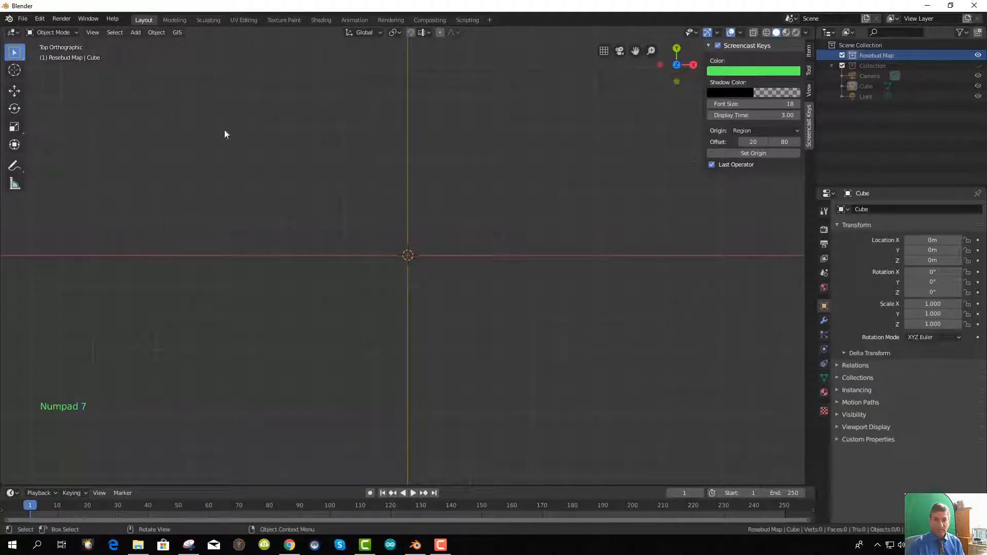
left_click(177, 32)
mouse_move(200, 62)
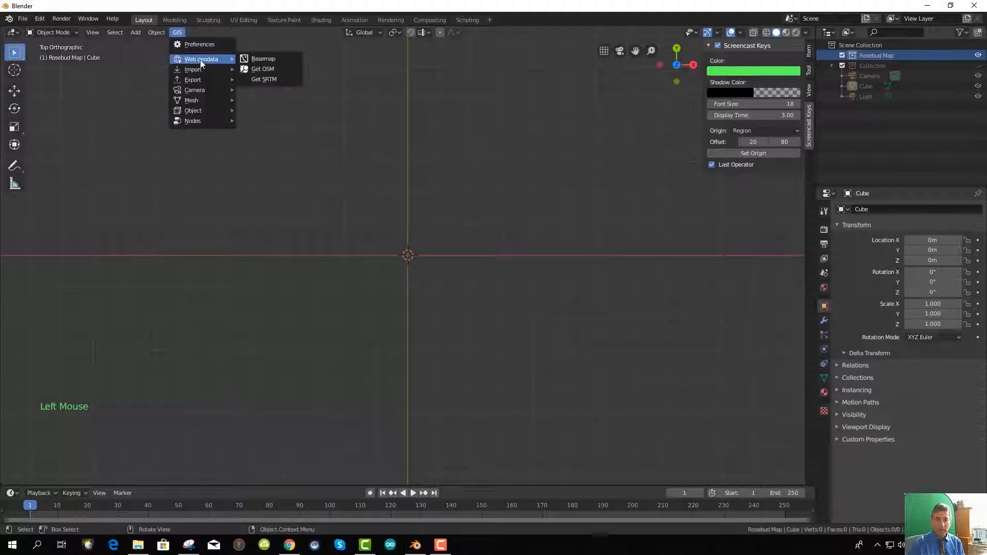
left_click(263, 59)
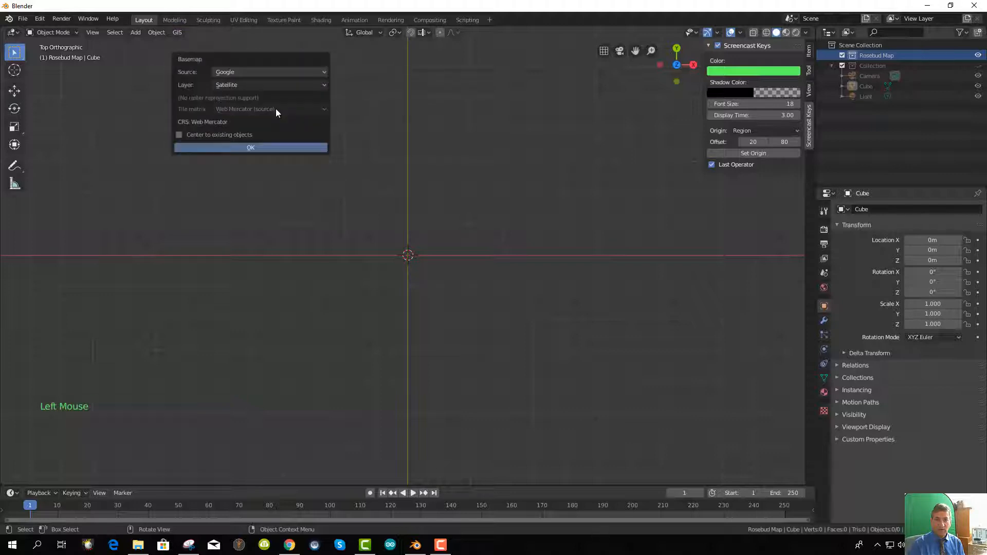
left_click(251, 147)
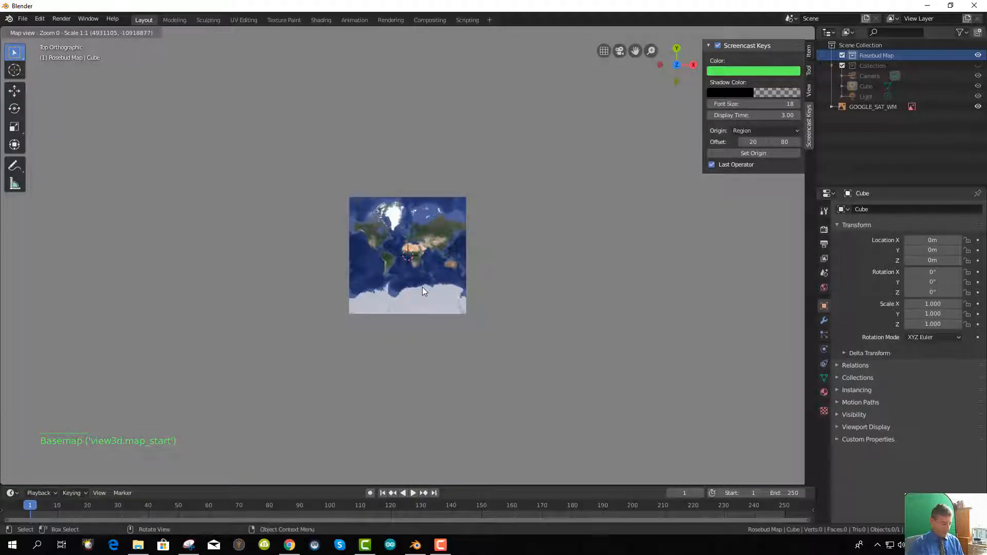
Go to "Rosebud Continuum, Land O Lakes" on the basemap with the zoom level set to 20
key("g")
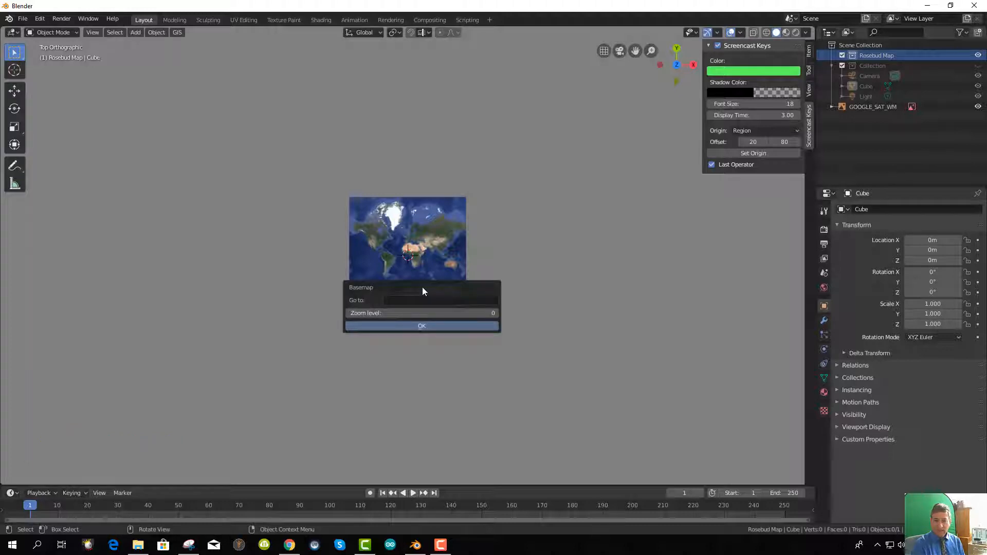
left_click(391, 300)
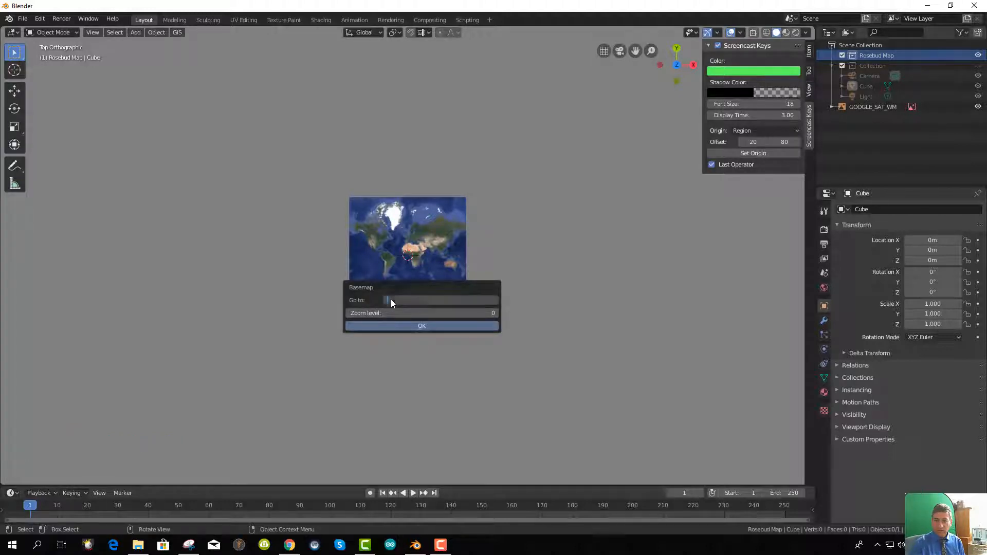
type("Rosebud")
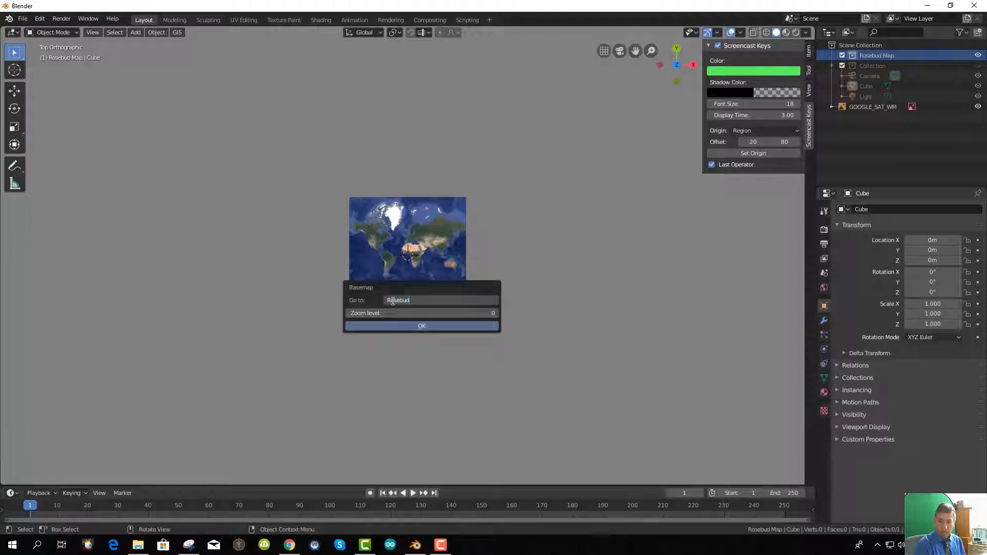
type(" Can")
type("tinuum, Land")
type(" O Lakes")
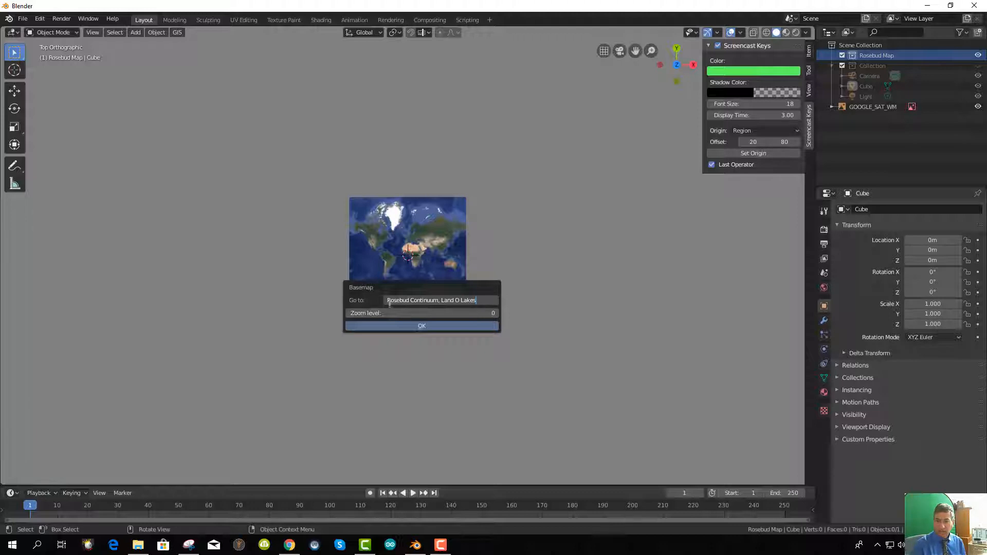
key("Return")
left_click_drag(360, 313, 462, 312)
left_click(446, 326)
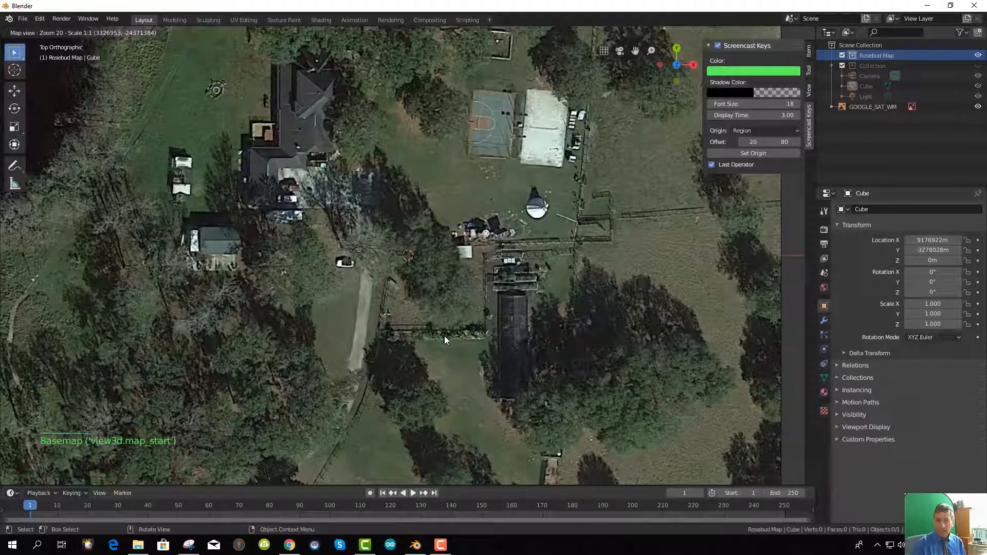
Zoom the basemap out to level 18, frame the property with its lake and roads, and export it as a textured plane
scroll(465, 317, "down", 1)
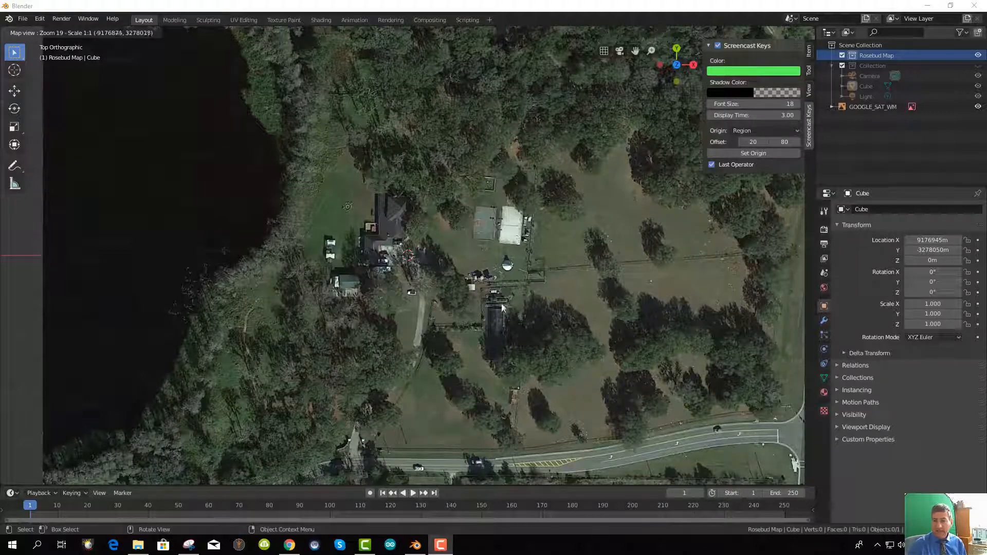
scroll(502, 298, "down", 1)
left_click_drag(501, 296, 423, 340)
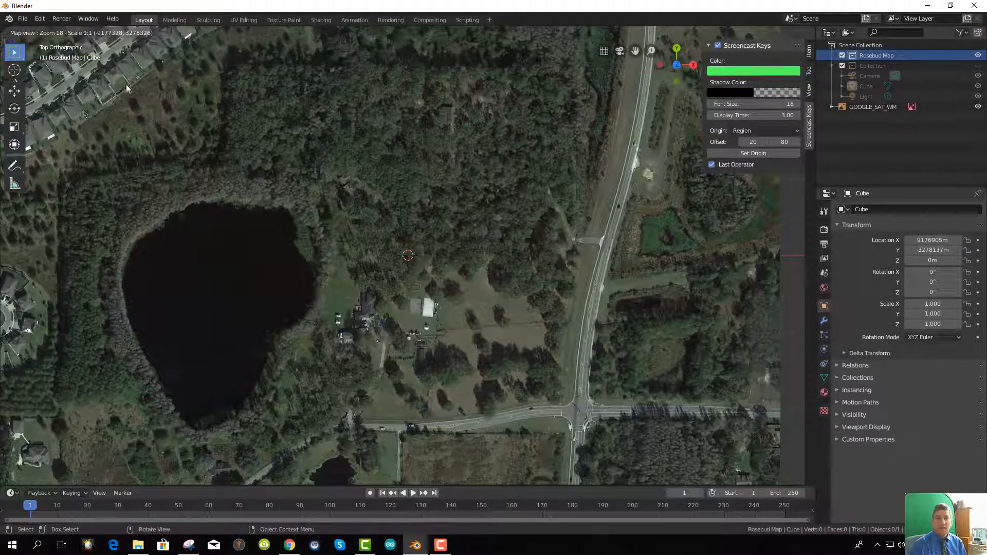
key("e")
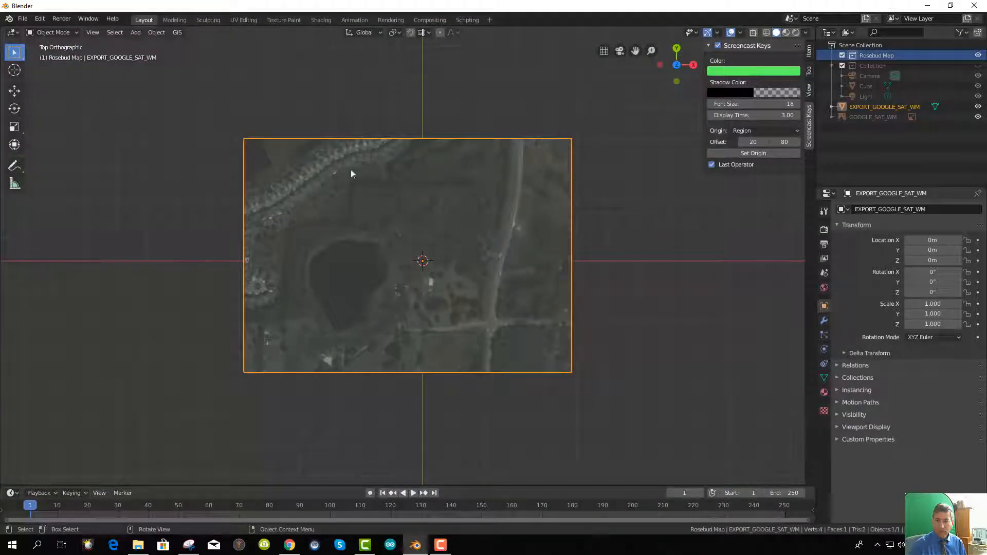
scroll(429, 248, "up", 4)
scroll(429, 247, "down", 1)
scroll(429, 248, "down", 1)
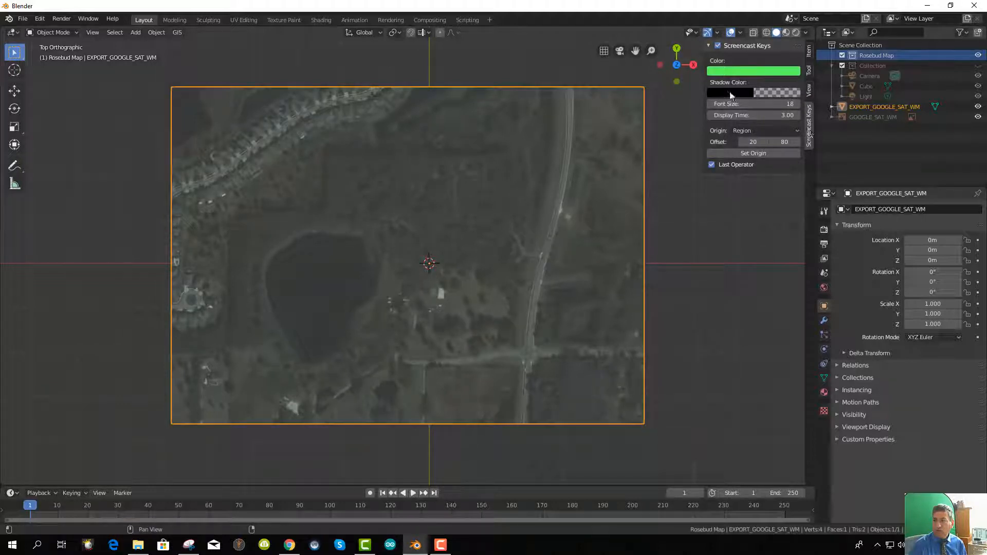
Restart the Screencast Keys display and apply SRTM elevation data to the exported satellite map plane
left_click(717, 46)
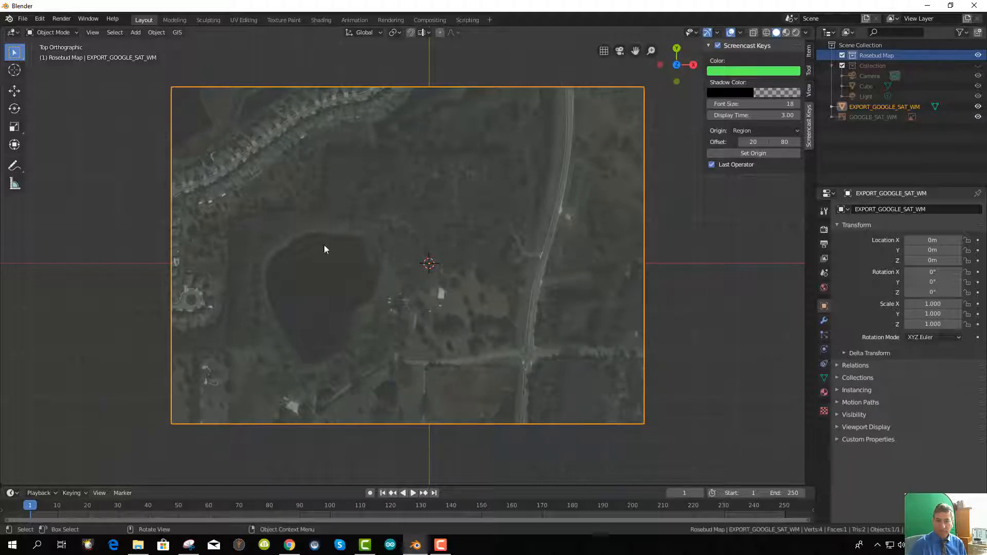
left_click(176, 33)
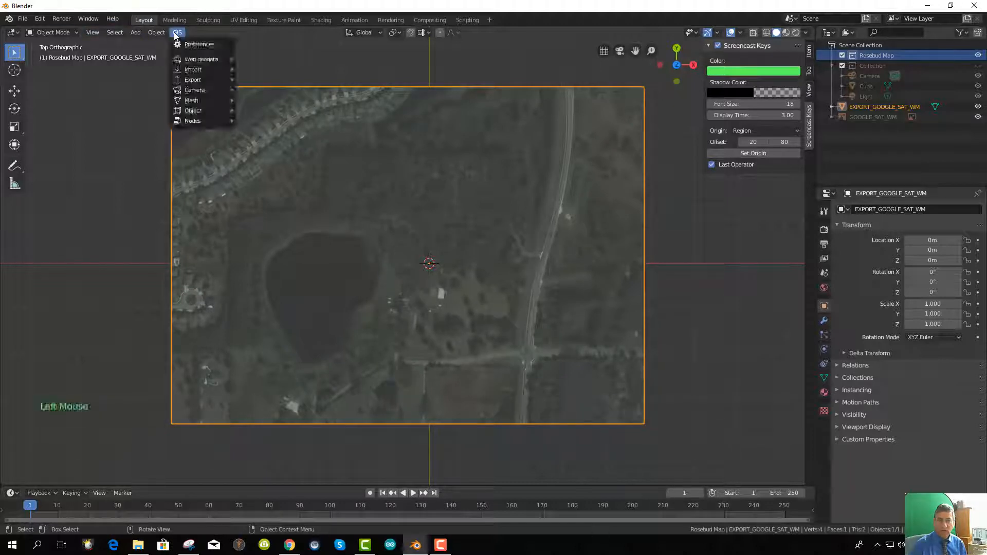
mouse_move(191, 73)
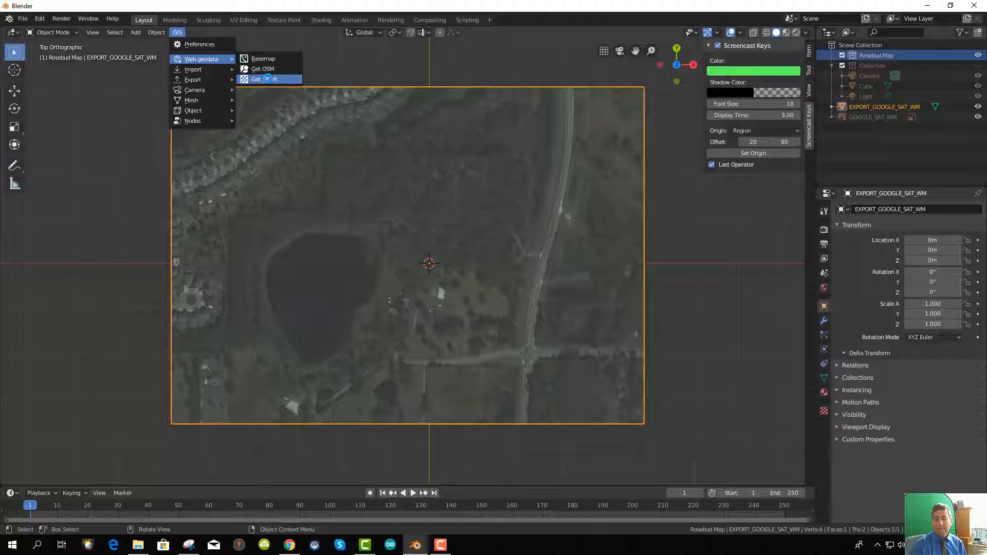
left_click(268, 79)
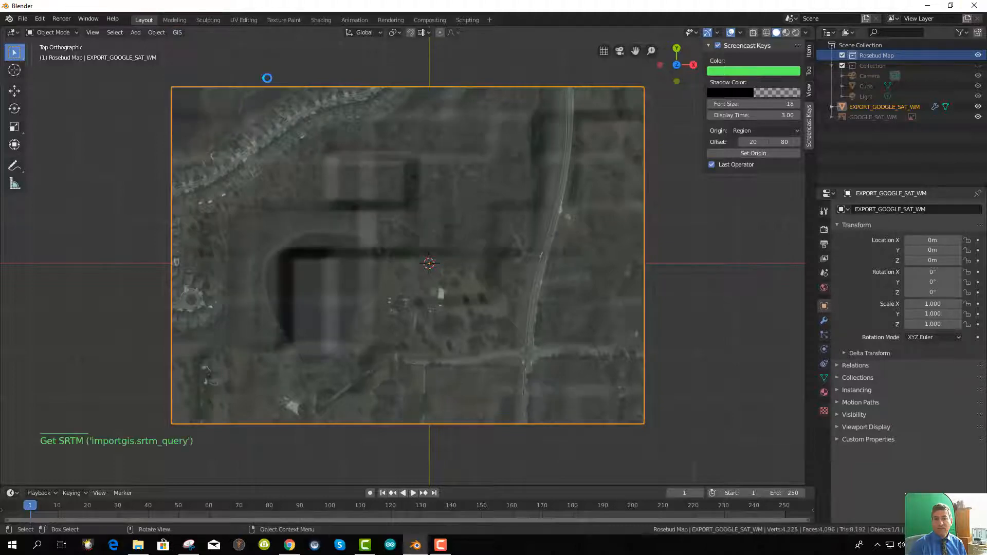
middle_click_drag(409, 319, 424, 257)
scroll(426, 244, "up", 2)
scroll(426, 244, "up", 3)
scroll(418, 251, "down", 5)
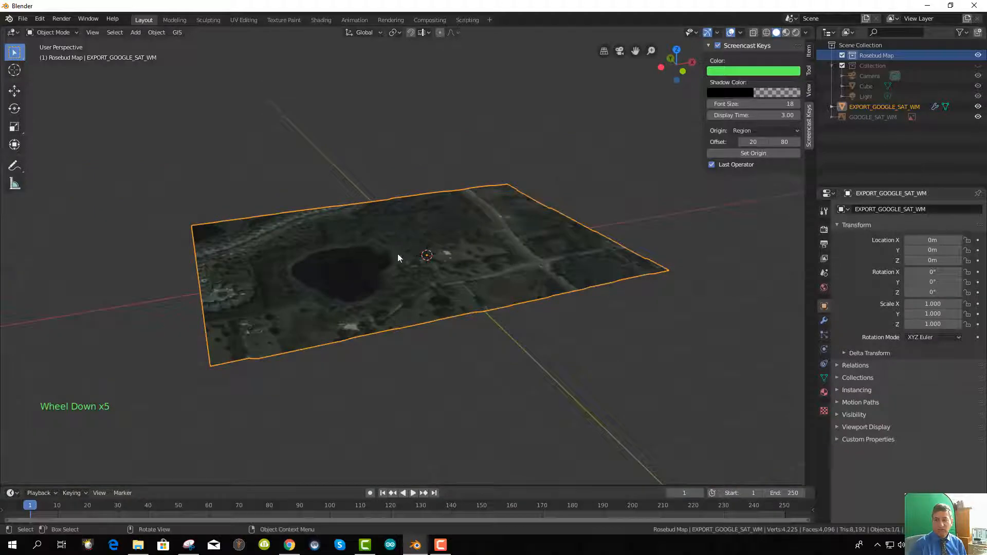
From the top view, set up a Get OSM import for building ways with extrusion and a default height of 5
scroll(396, 254, "up", 2)
key("KP_7")
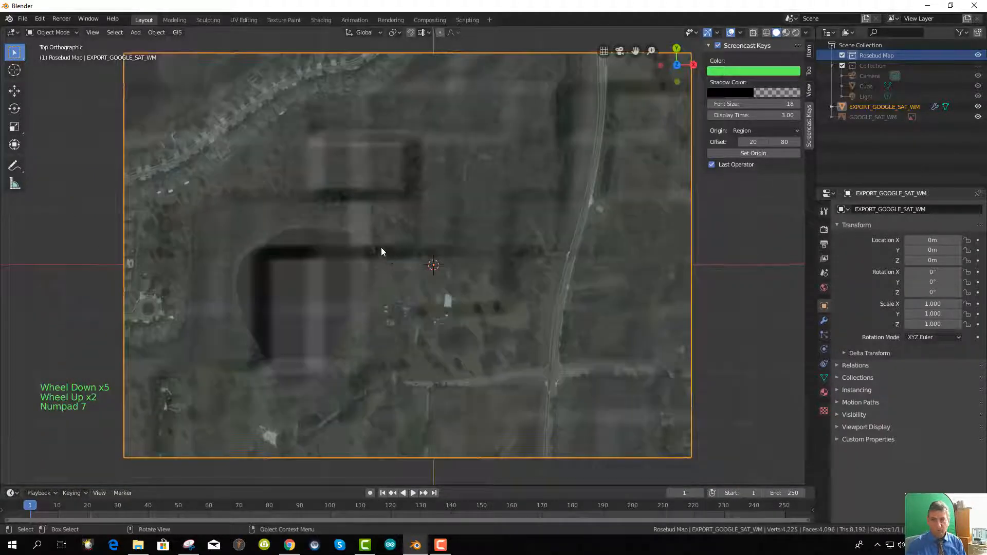
left_click(177, 32)
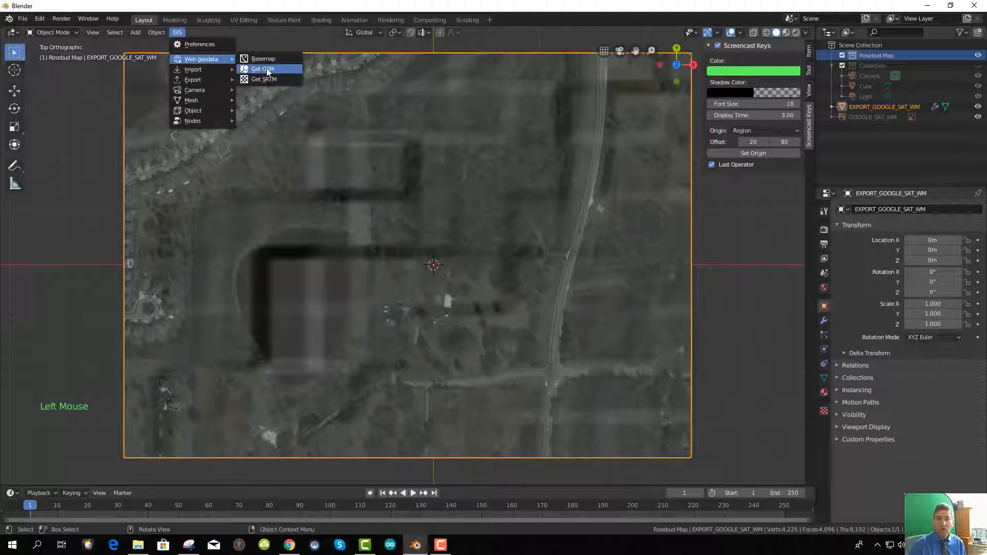
left_click(267, 71)
left_click(212, 94)
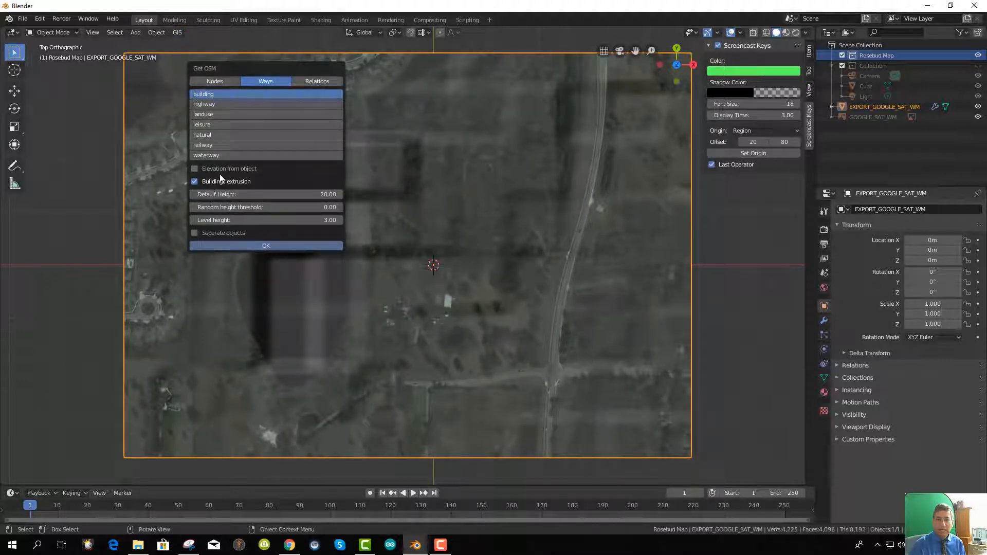
left_click_drag(236, 194, 218, 194)
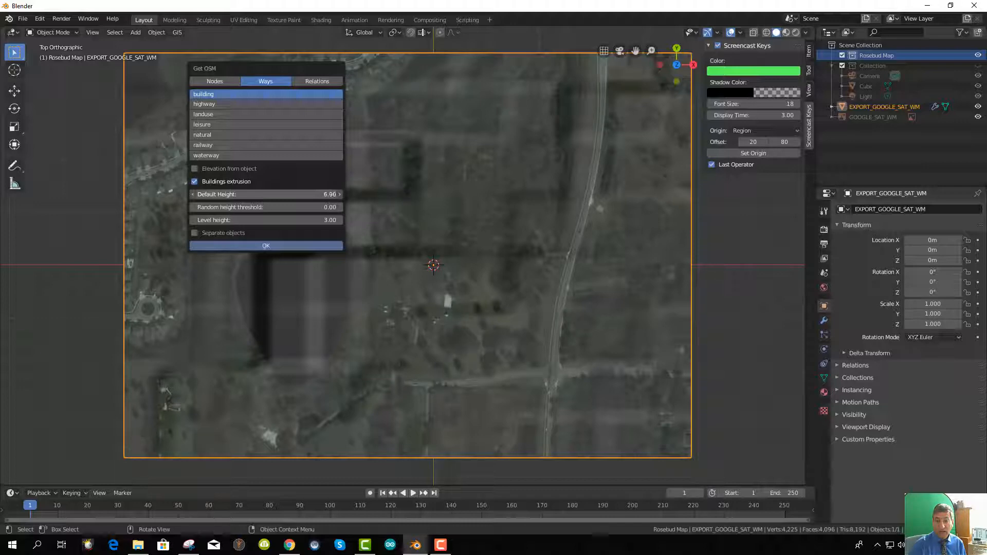
left_click(313, 194)
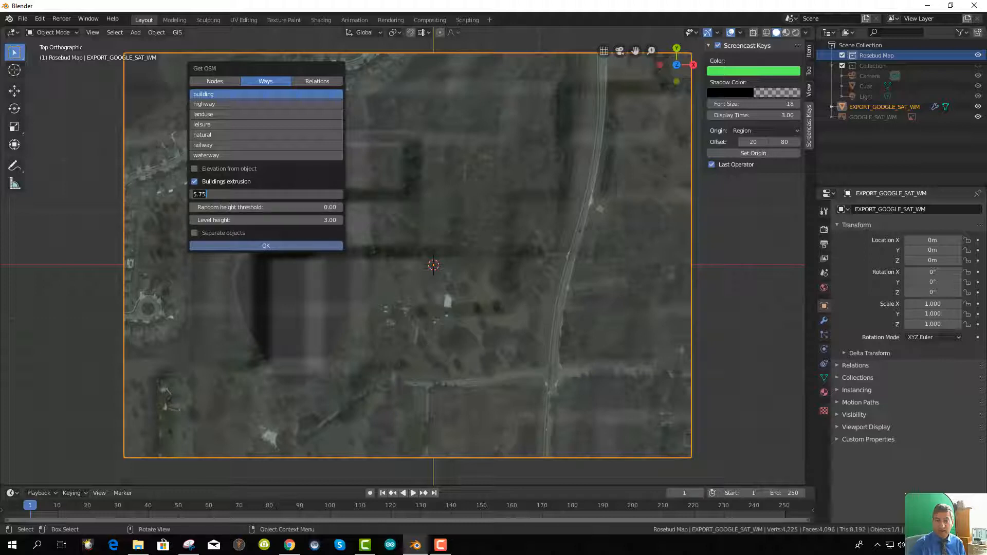
type("5")
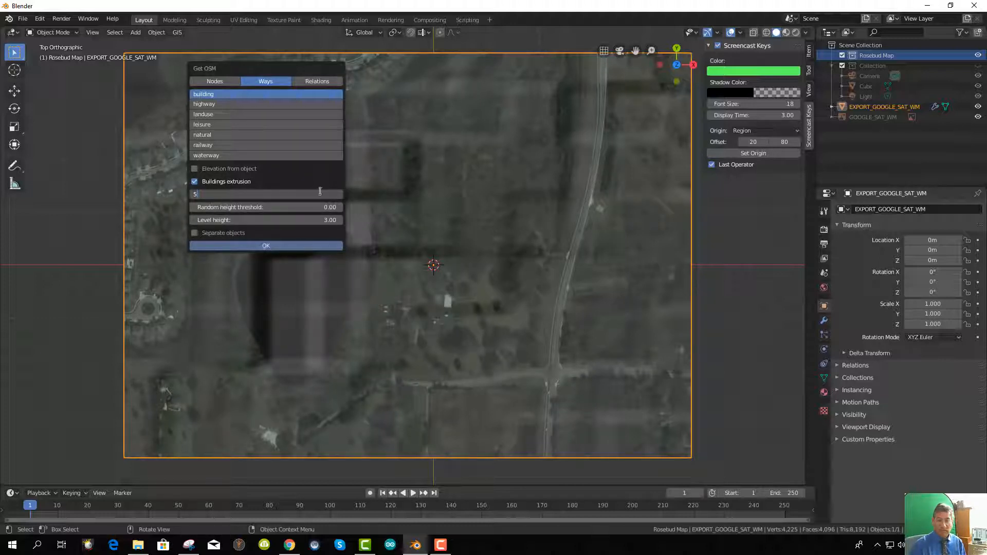
key("Return")
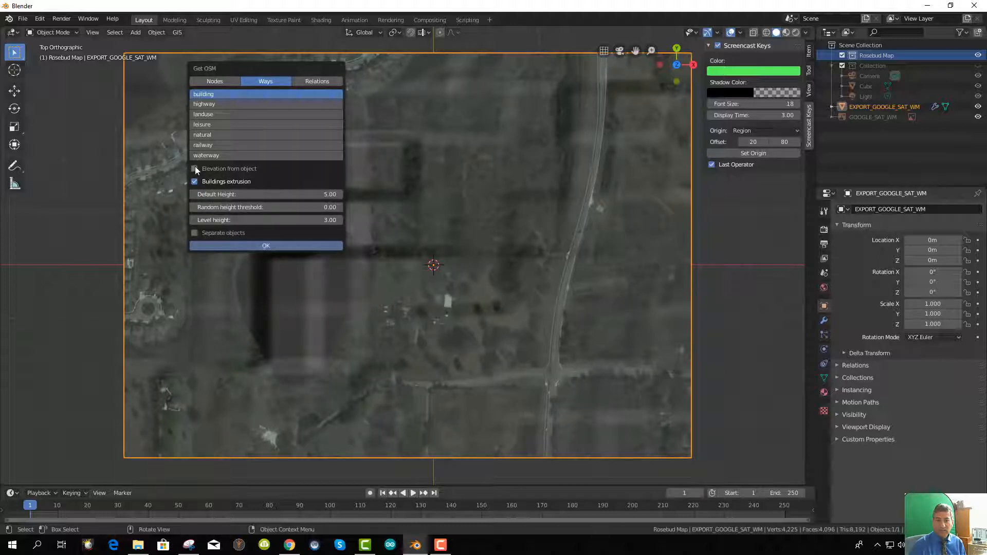
Take the elevation from EXPORT_GOOGLE_SAT_WM, enable separate objects, and run the OSM building import
left_click(195, 169)
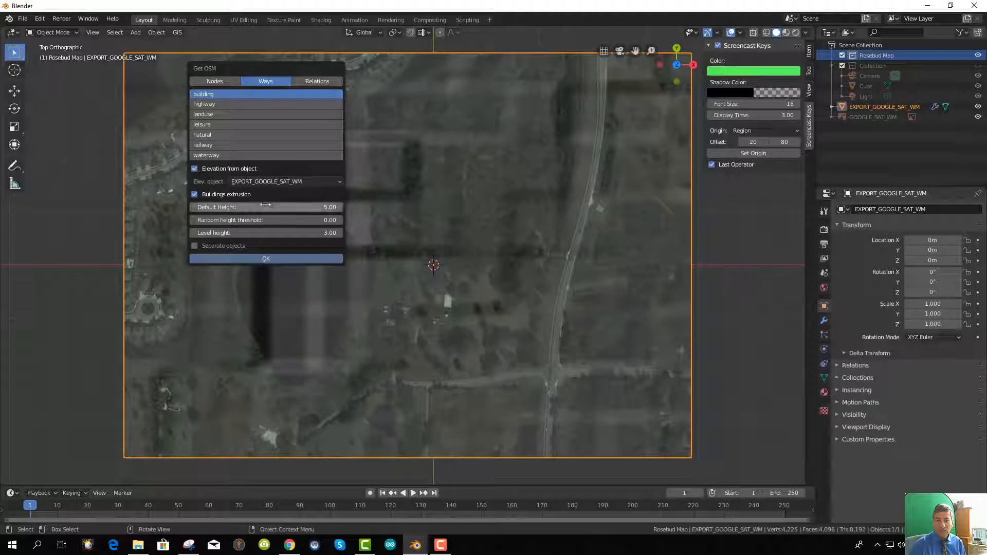
left_click(335, 181)
left_click(304, 184)
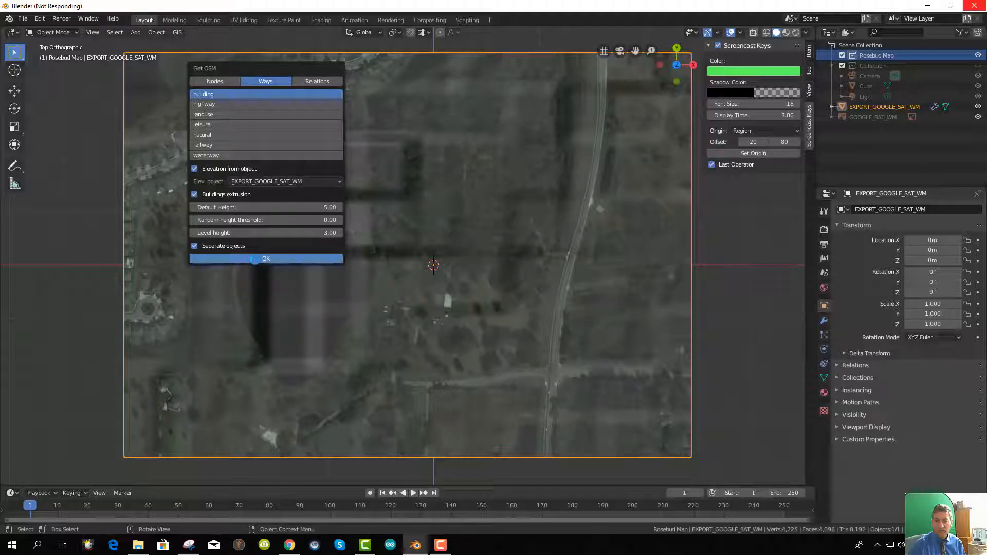
Examine the imported buildings' placement on the satellite terrain at several zoom levels and from the top view
scroll(465, 347, "up", 3)
middle_click_drag(463, 346, 419, 401)
scroll(436, 272, "up", 3)
scroll(422, 348, "down", 5)
scroll(416, 393, "down", 5)
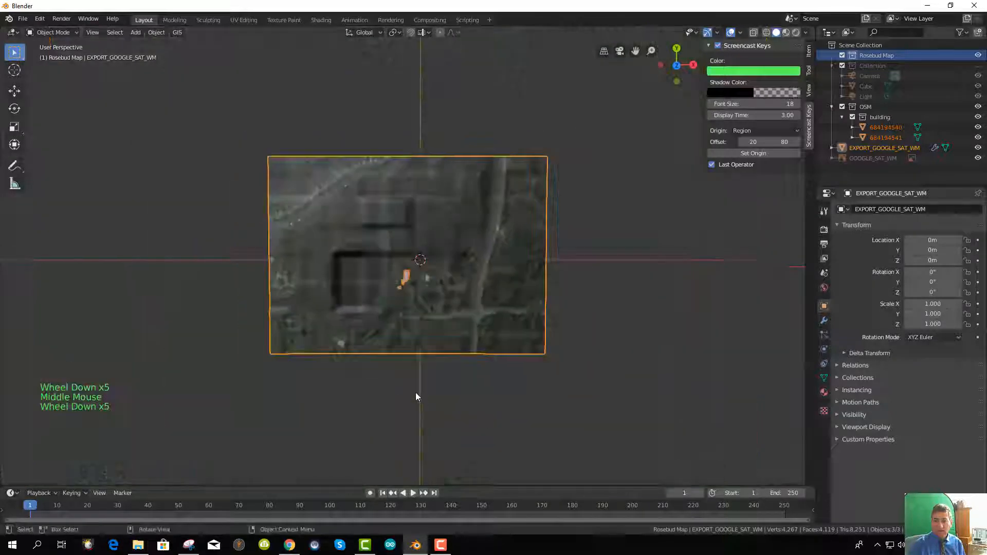
scroll(449, 379, "up", 5)
scroll(449, 379, "up", 1)
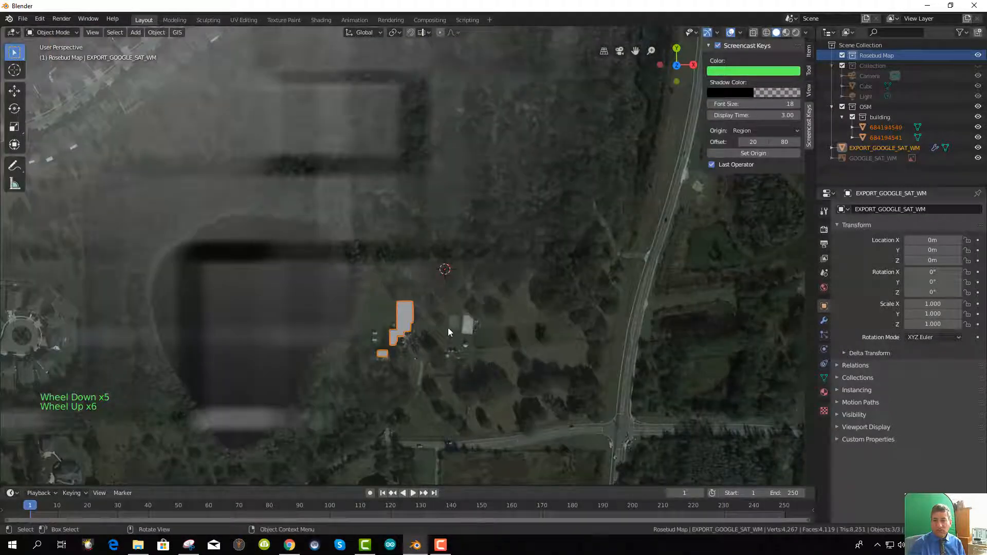
scroll(501, 349, "up", 1)
middle_click_drag(501, 349, 339, 350)
key("KP_7")
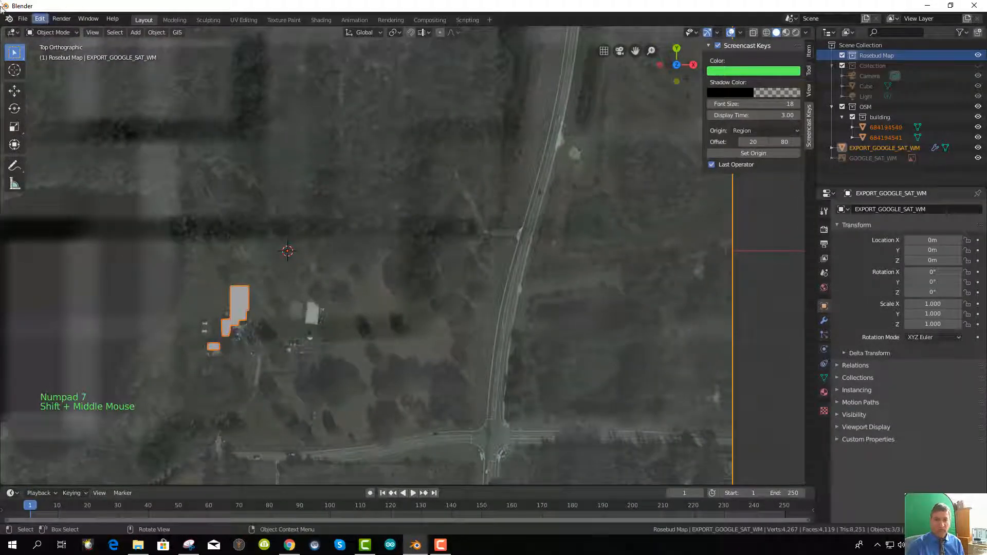
Save the project in the ROBLOX folder as "Rosebud Map with Buildings"
left_click(23, 19)
left_click(39, 98)
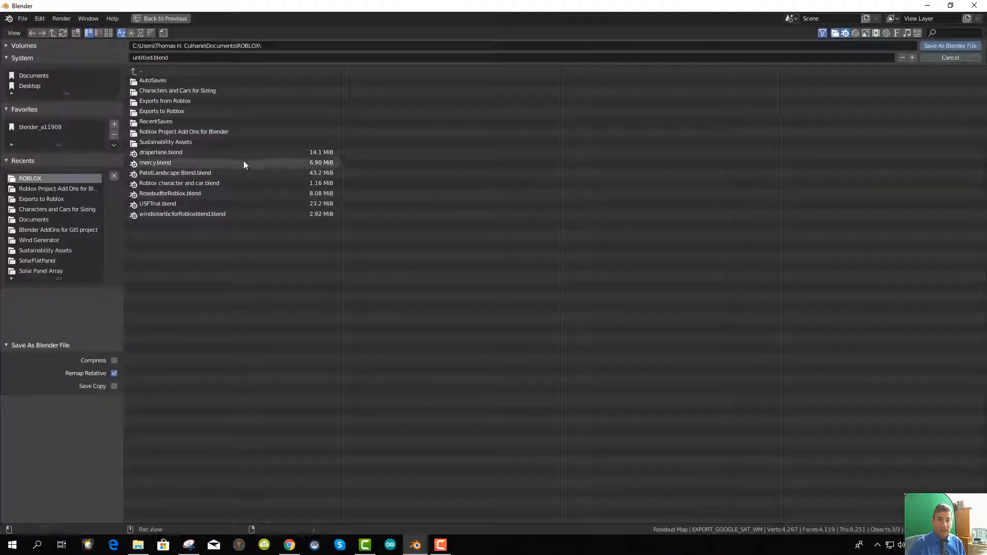
left_click(175, 59)
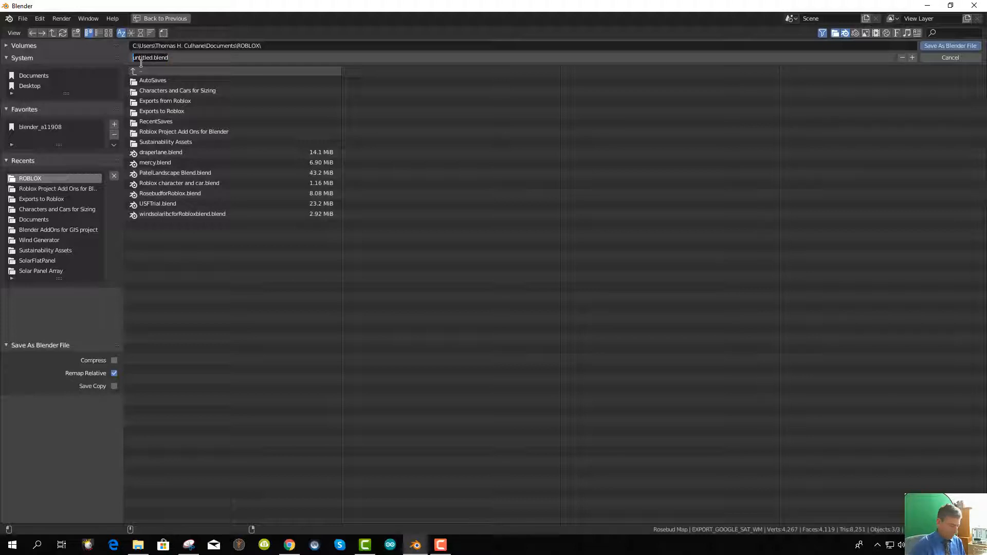
type("Rosebud Map with Buildings")
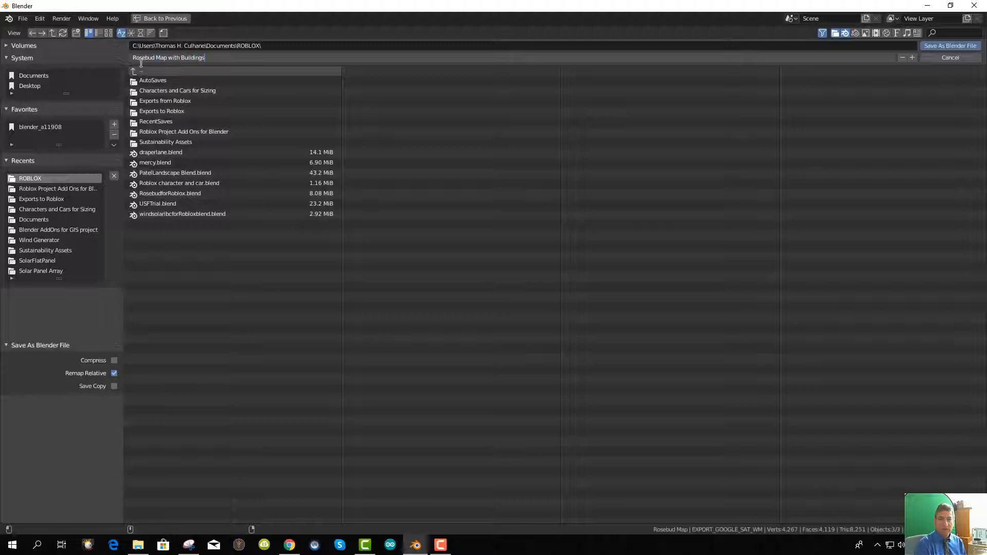
key("Return")
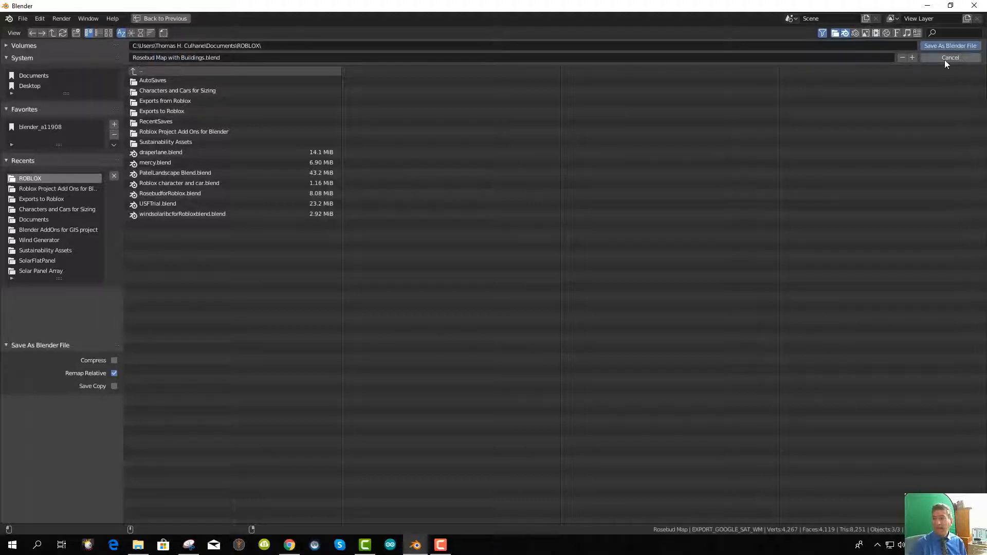
left_click(949, 44)
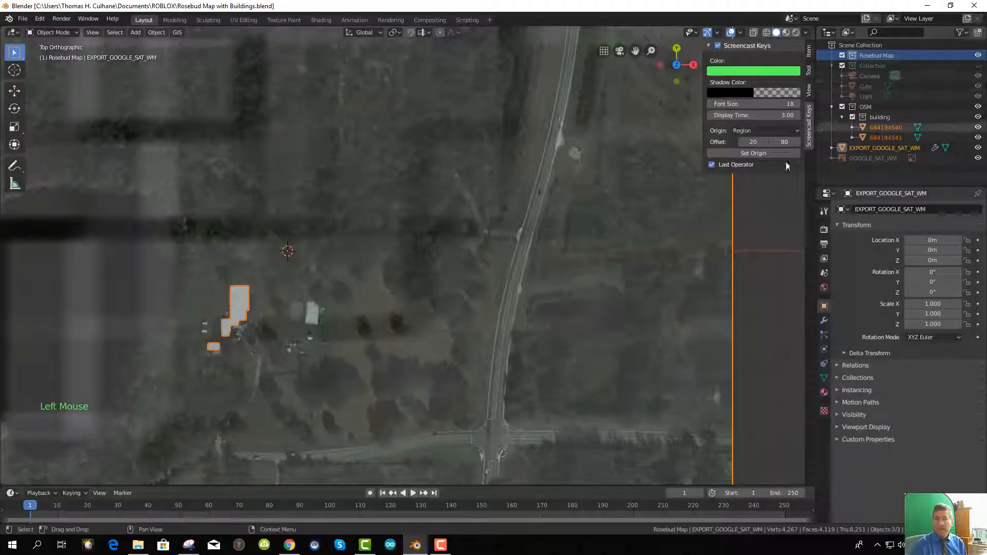
Add a curve path and move it between the lake and the buildings, to about X -127 m, Y -9 m
scroll(360, 327, "up", 2)
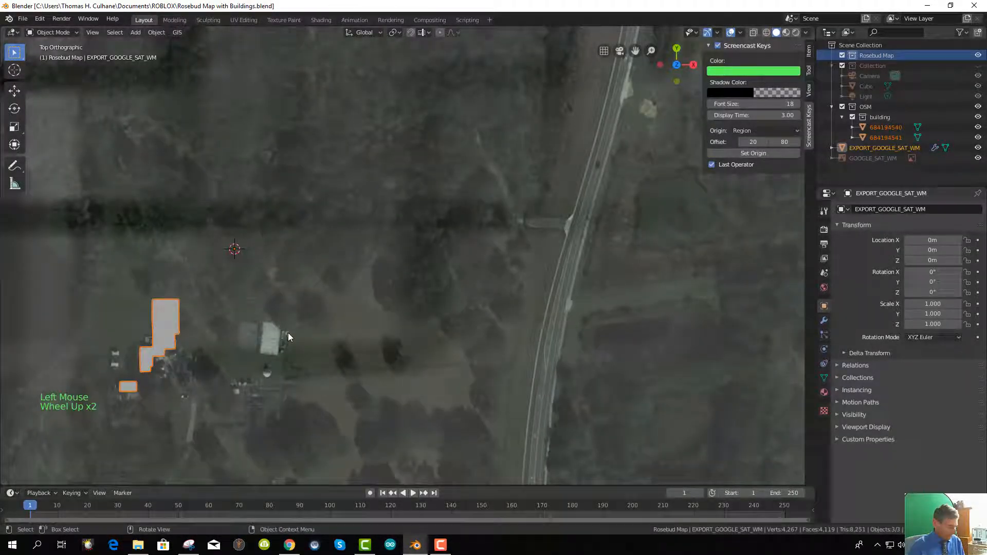
middle_click_drag(288, 332, 428, 231, "shift")
scroll(458, 295, "up", 1)
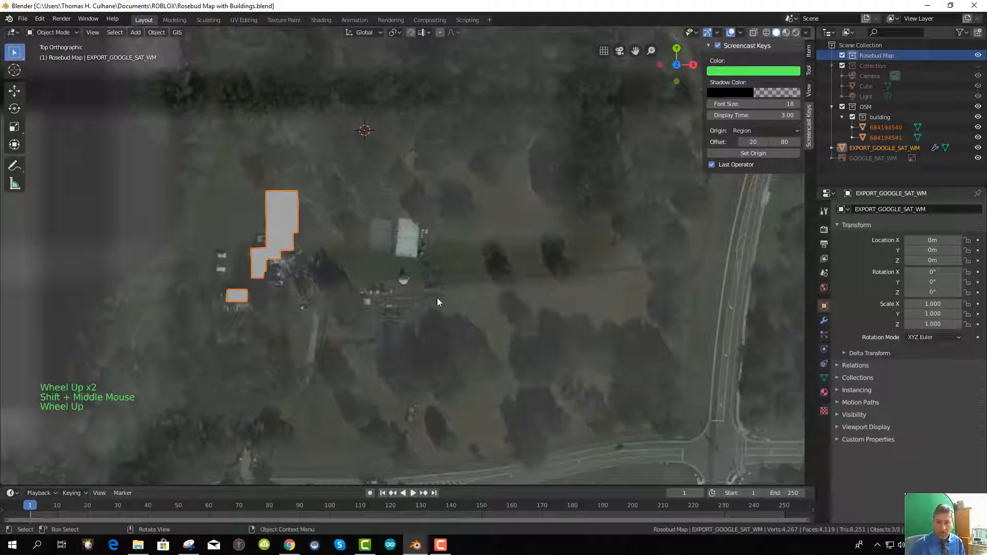
scroll(437, 298, "down", 5)
middle_click_drag(313, 321, 424, 350, "shift")
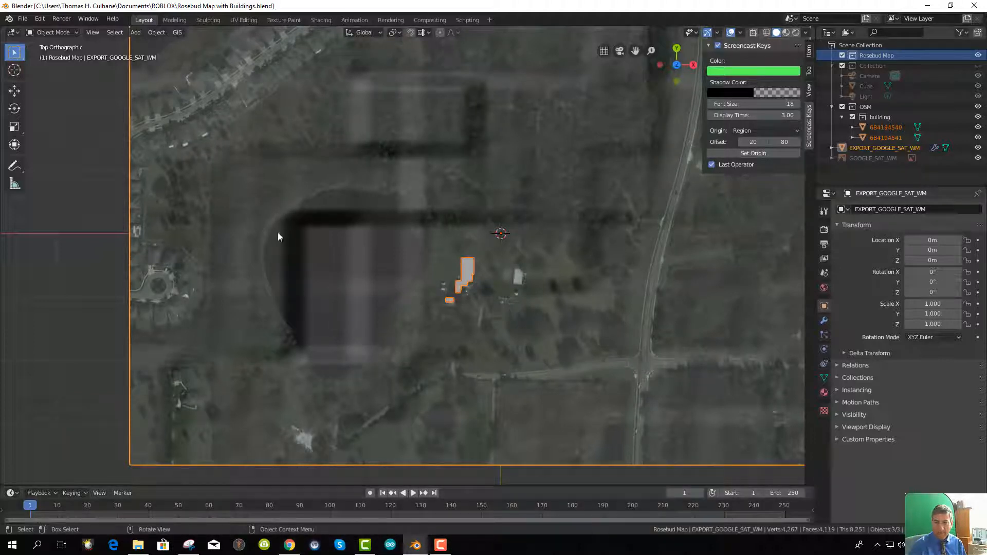
left_click(136, 32)
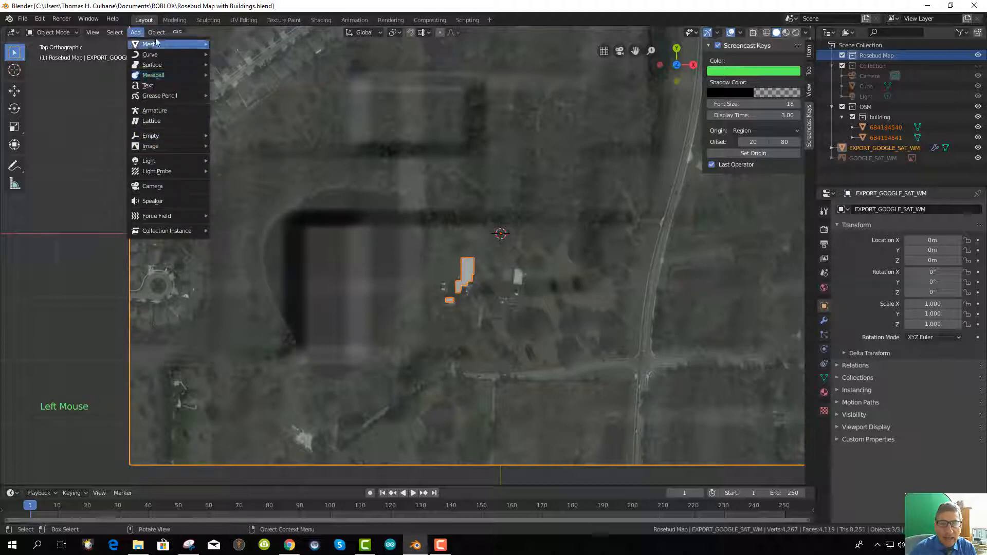
mouse_move(175, 45)
mouse_move(200, 55)
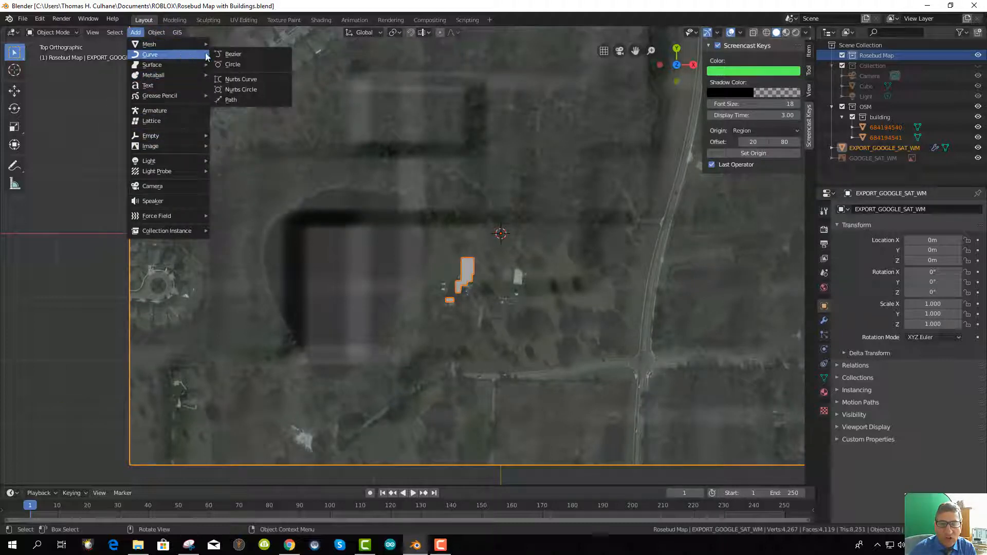
left_click(235, 103)
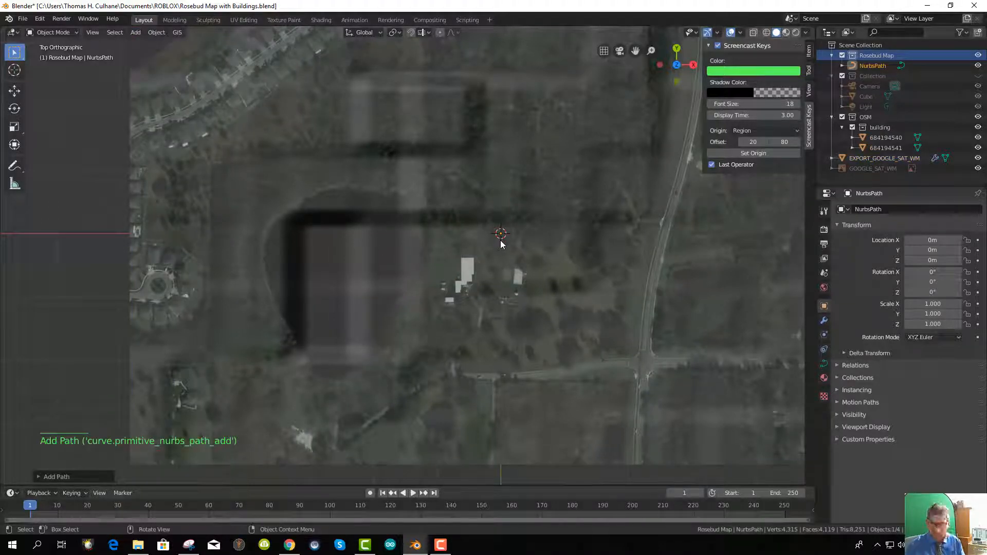
key("g")
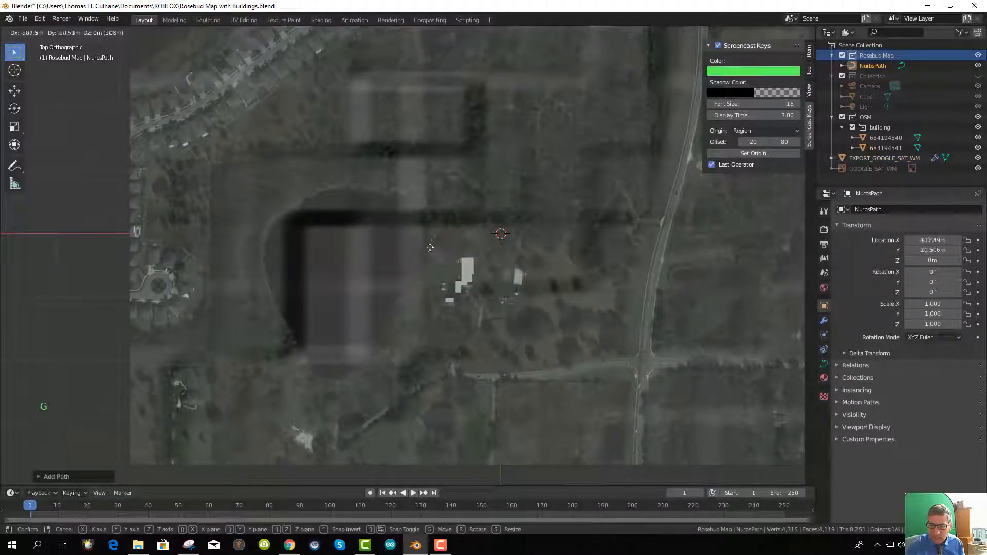
left_click(421, 250)
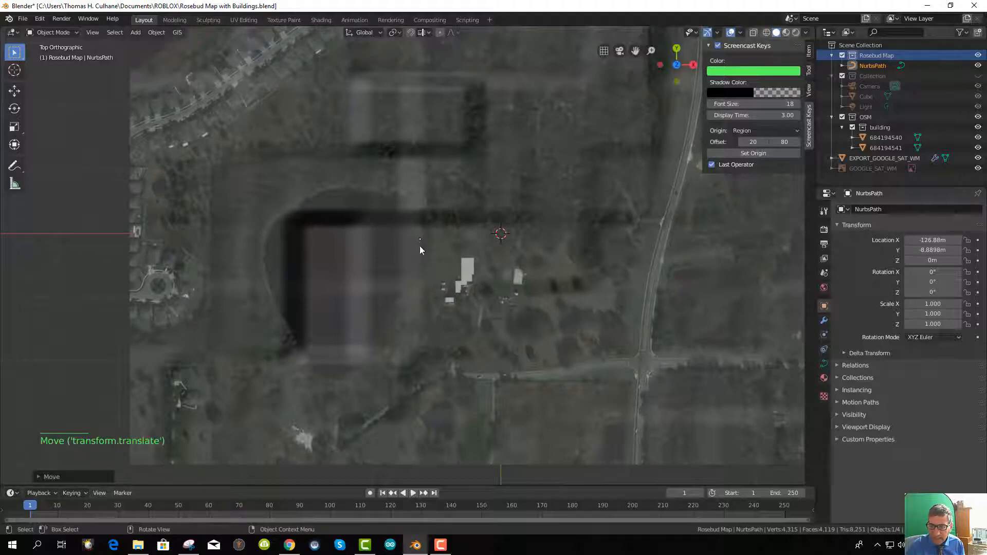
Select the satellite terrain together with both buildings, leaving the path beneath them out of the selection
scroll(423, 263, "up", 5)
middle_click_drag(424, 263, 418, 163)
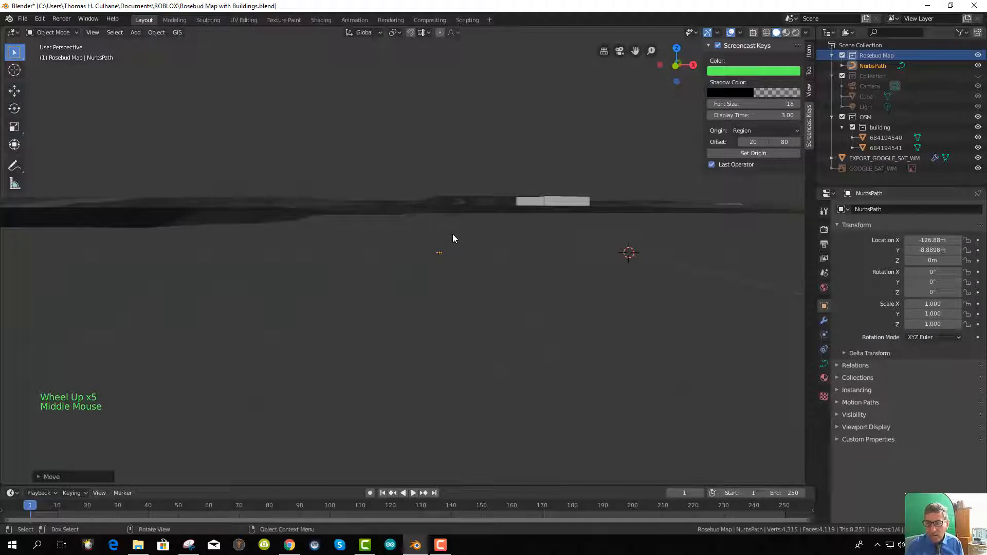
scroll(455, 253, "down", 8)
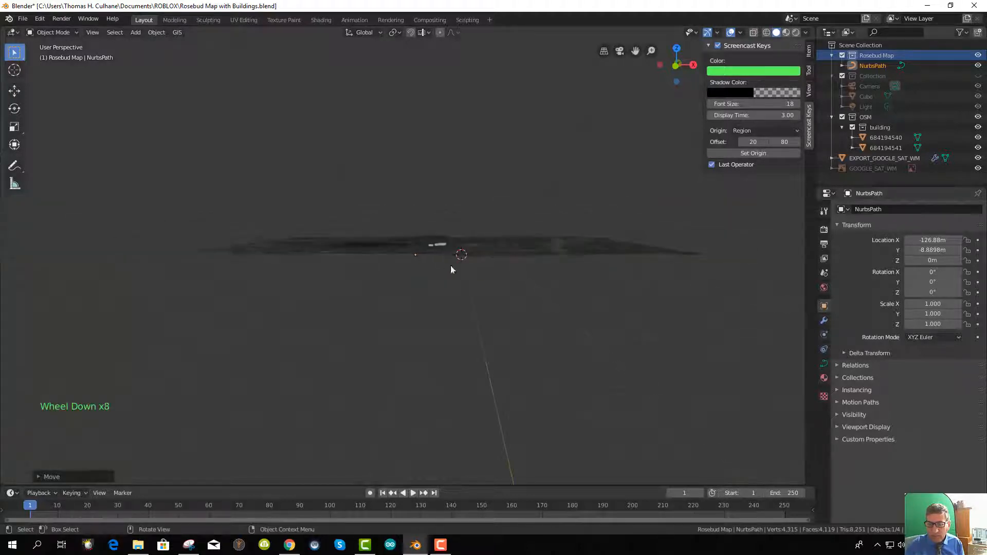
left_click(663, 288)
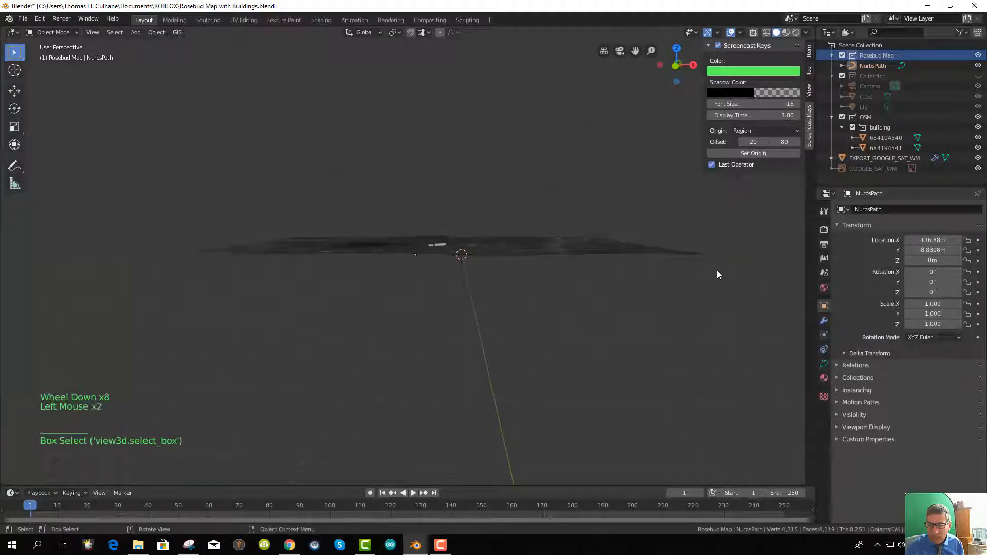
left_click_drag(716, 270, 172, 211)
scroll(479, 311, "up", 8)
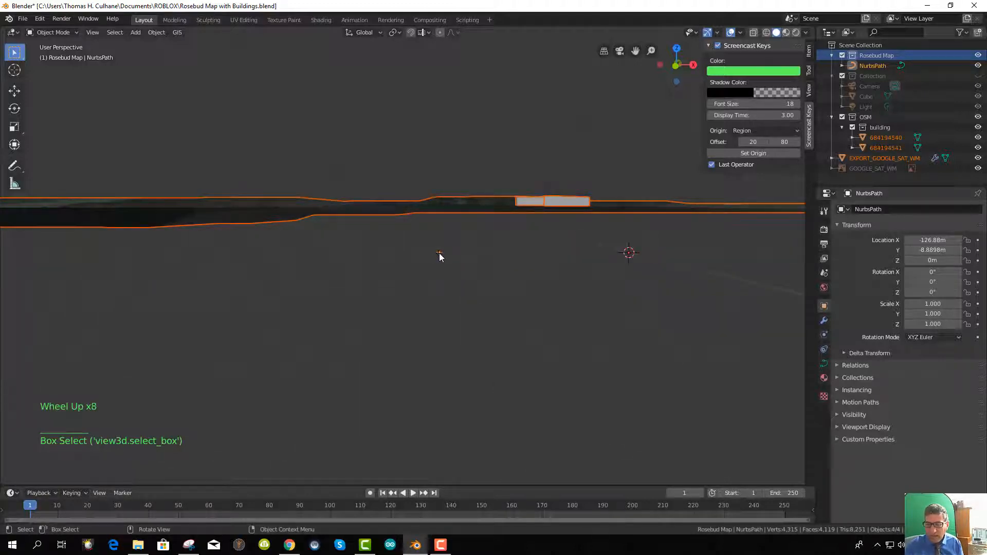
left_click(440, 255, "shift")
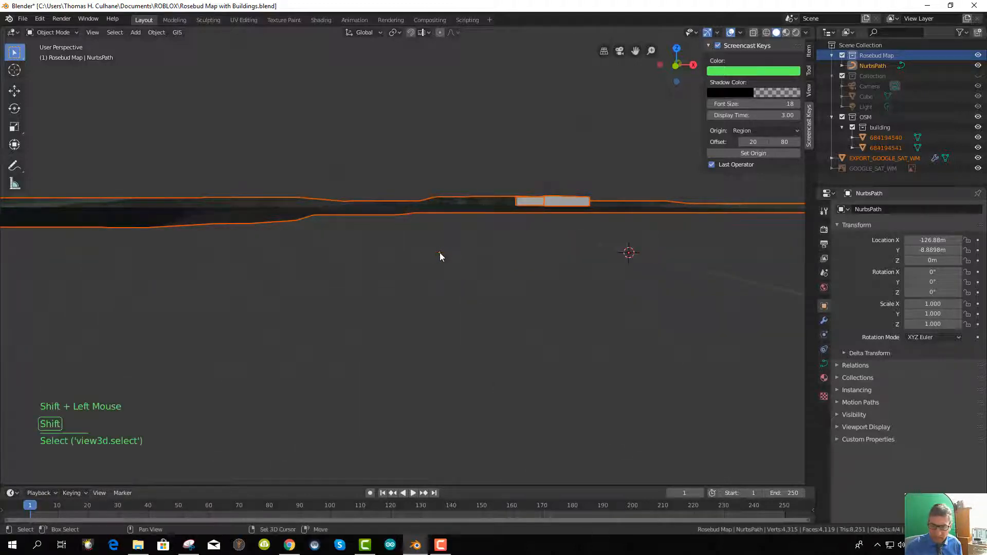
double_click(440, 256, "shift")
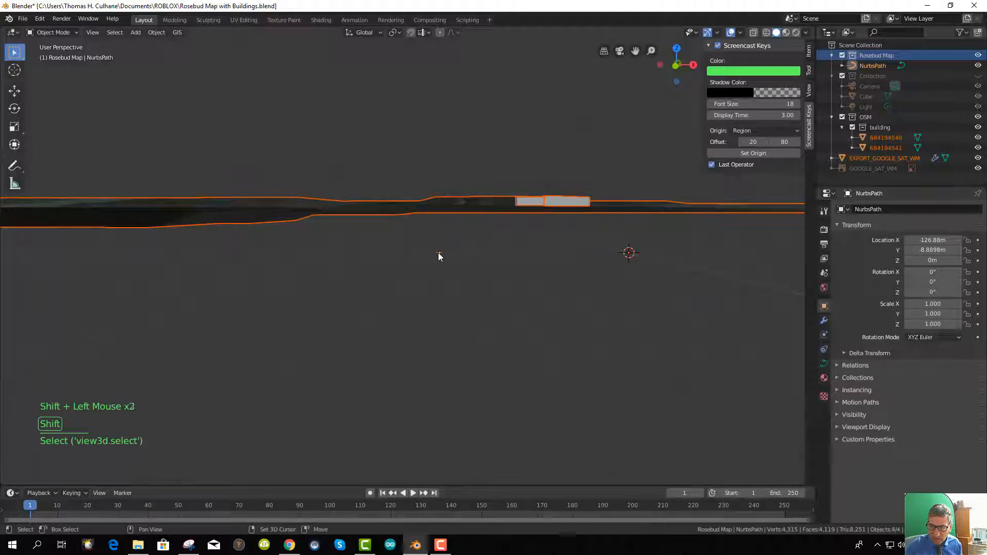
mouse_move(447, 267)
middle_mouse_down()
mouse_move(460, 290)
mouse_move(462, 274)
middle_mouse_up()
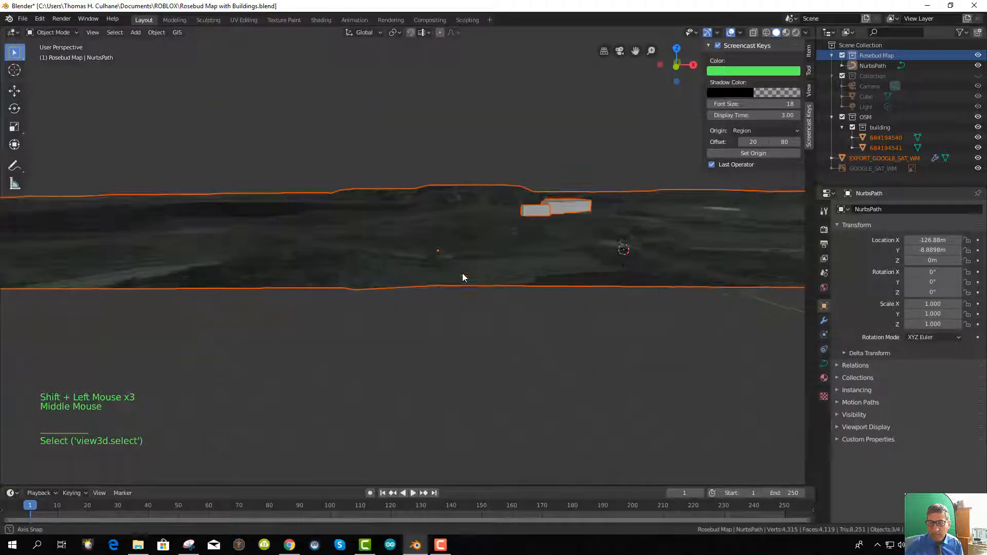
In the front view, lower the terrain and buildings about 28 m along Z to the level of the path
key("KP_1")
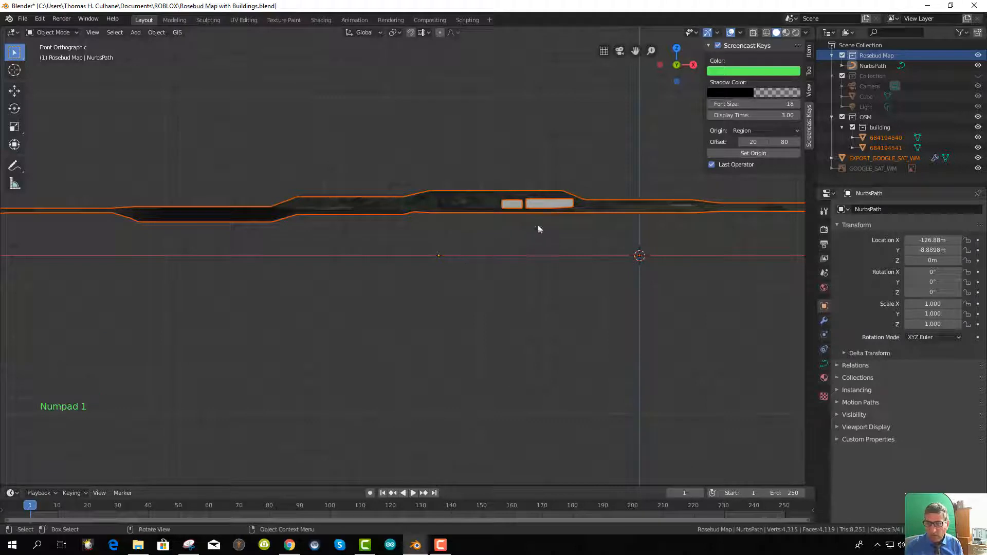
key("g")
key("z")
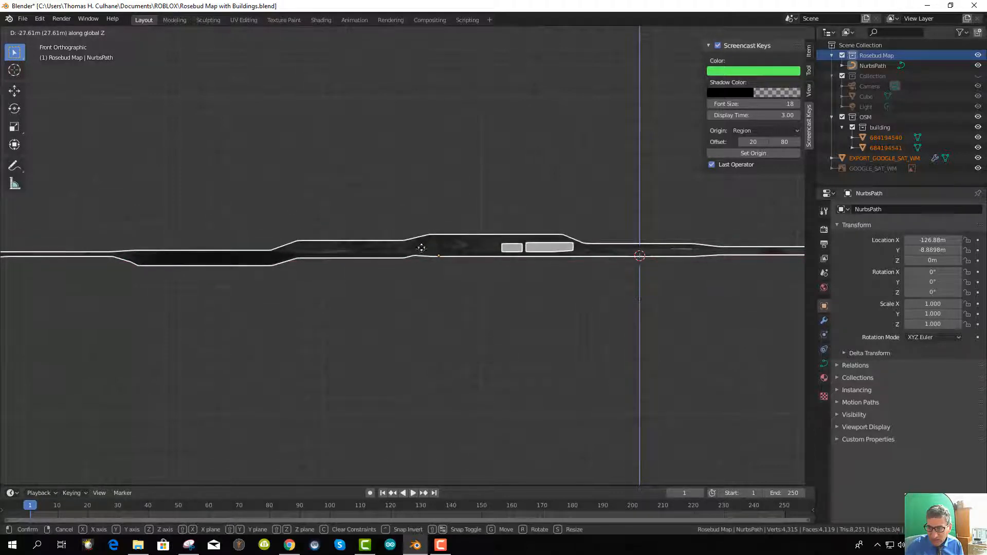
left_click(421, 248)
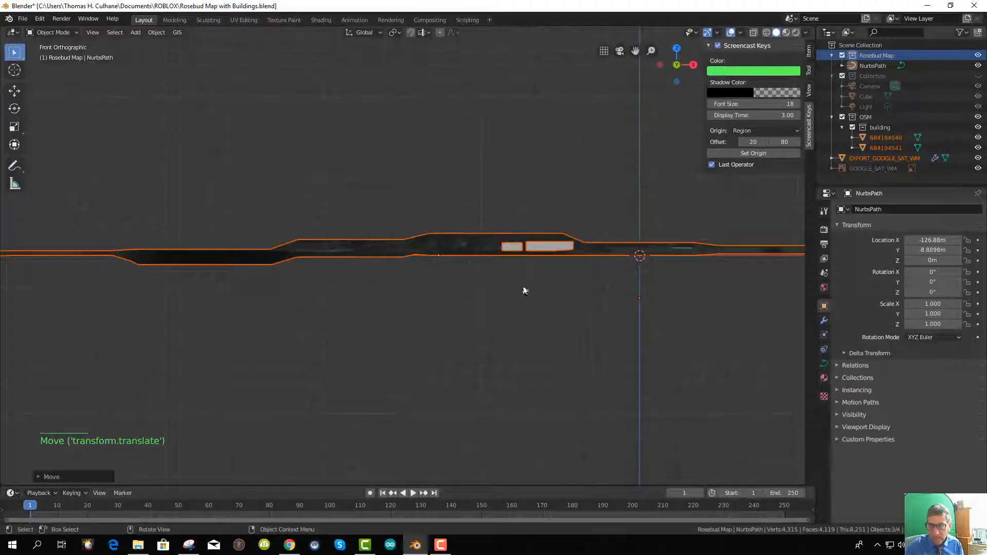
Select only the path and examine where it sits relative to the terrain from the top and from the side
middle_click_drag(525, 291, 503, 344)
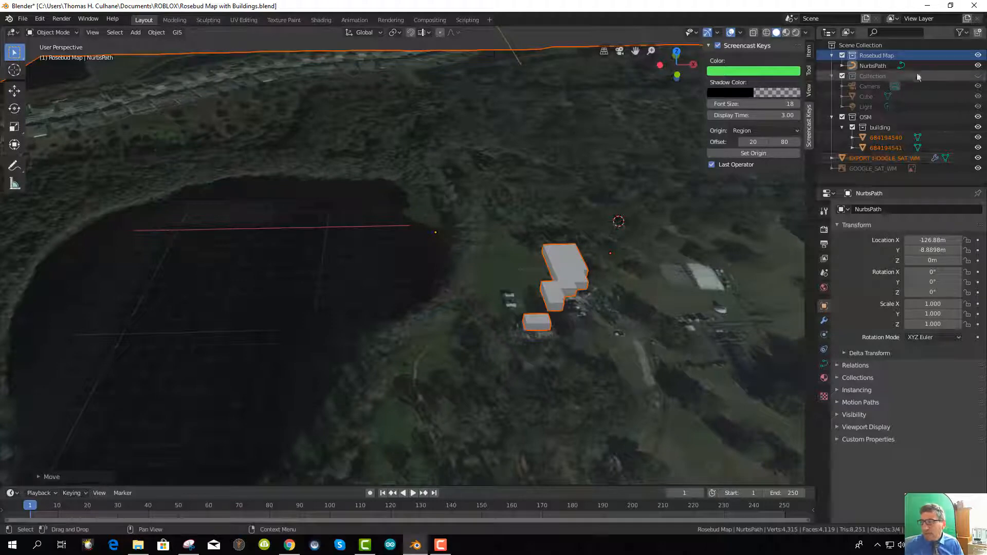
left_click(873, 66)
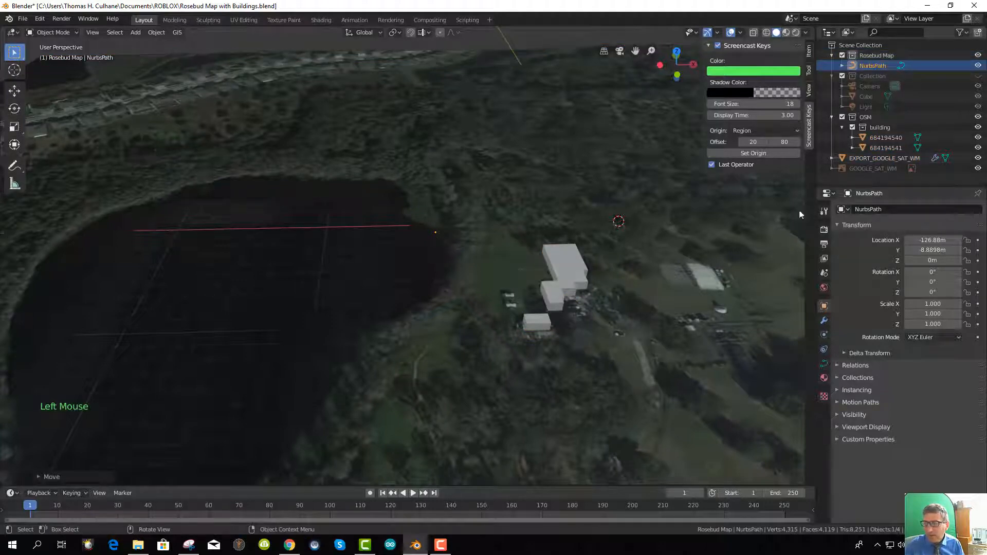
scroll(500, 298, "up", 3)
middle_click_drag(501, 297, 508, 238)
scroll(453, 224, "up", 4)
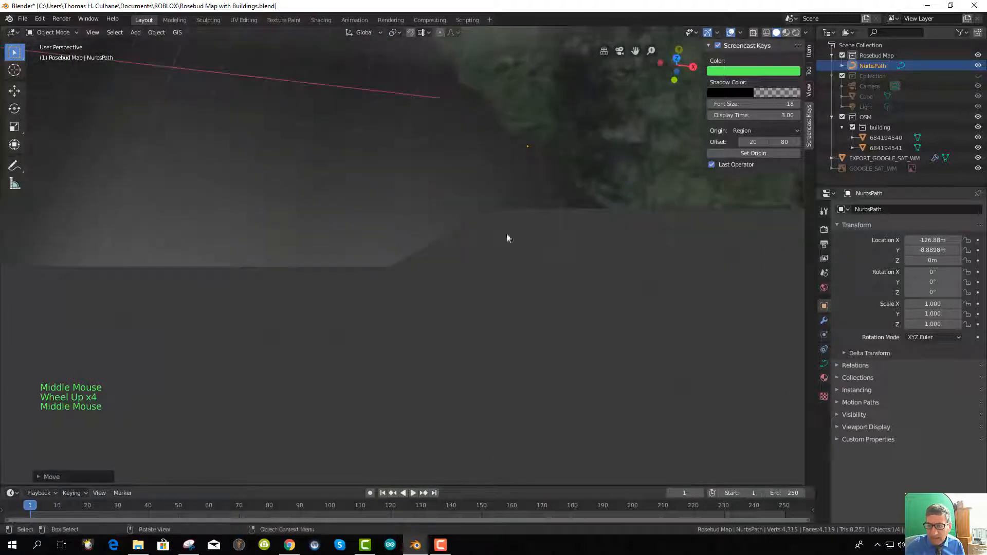
scroll(517, 202, "up", 2)
scroll(521, 202, "down", 9)
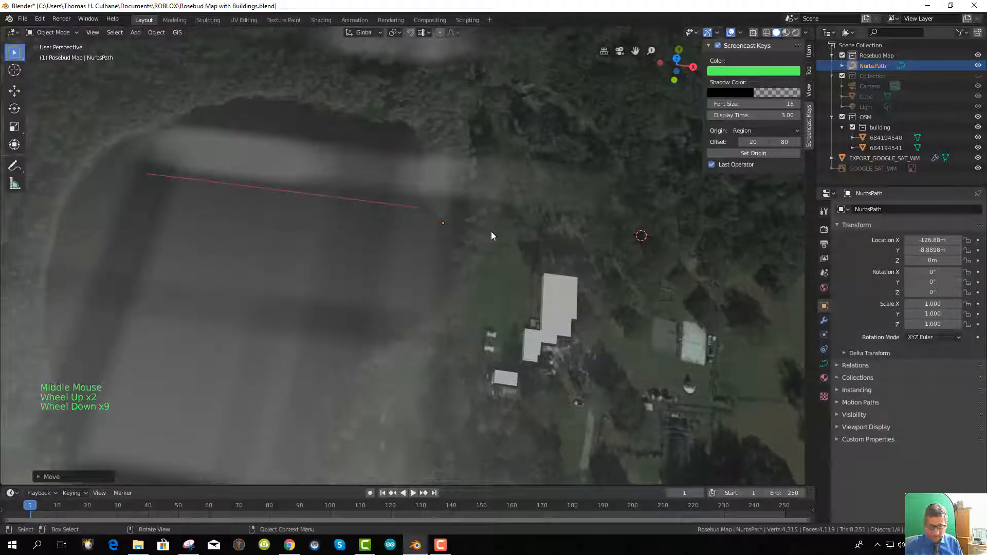
key("KP_7")
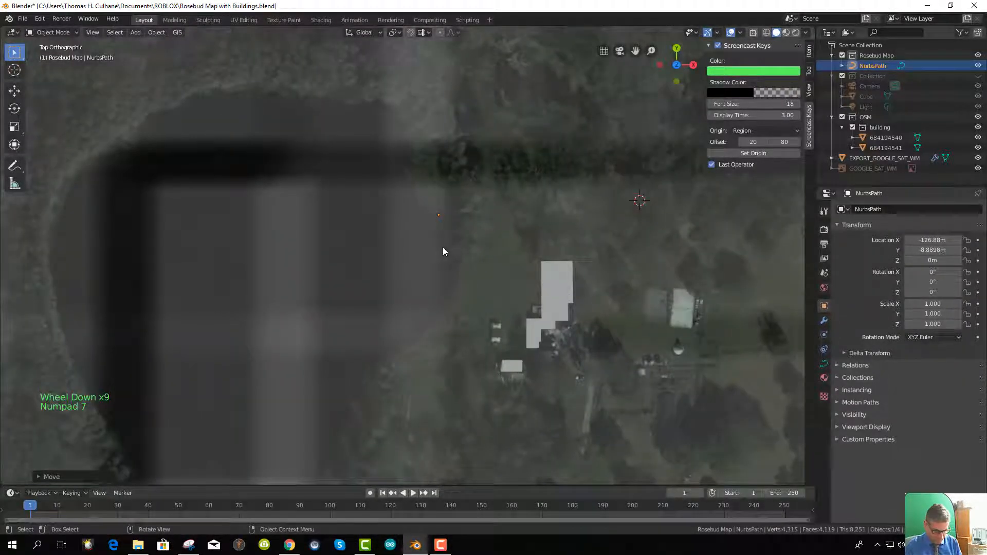
key("KP_Decimal")
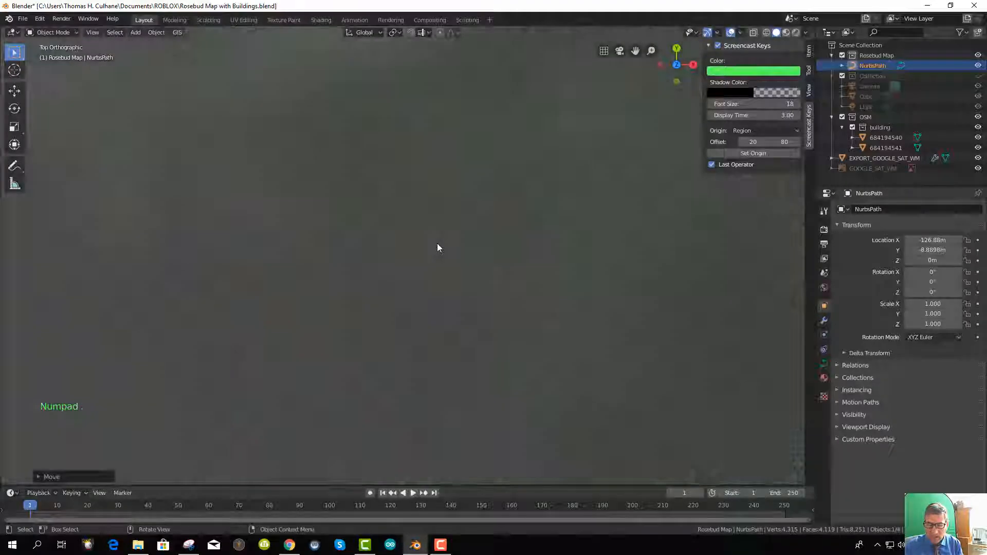
middle_click_drag(424, 278, 449, 192)
scroll(450, 194, "down", 4)
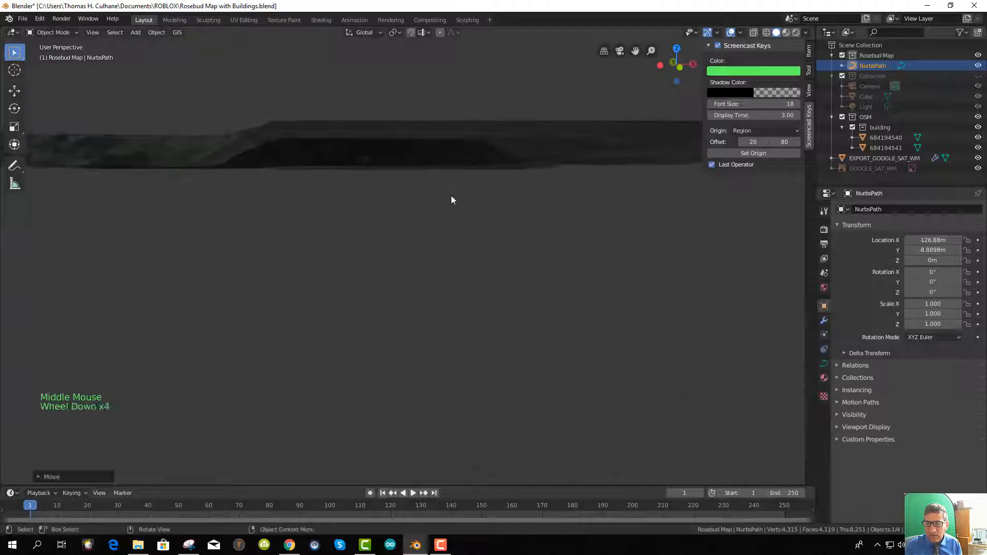
mouse_move(508, 224)
middle_mouse_down()
mouse_move(519, 250)
mouse_move(521, 211)
middle_mouse_up()
key("KP_7")
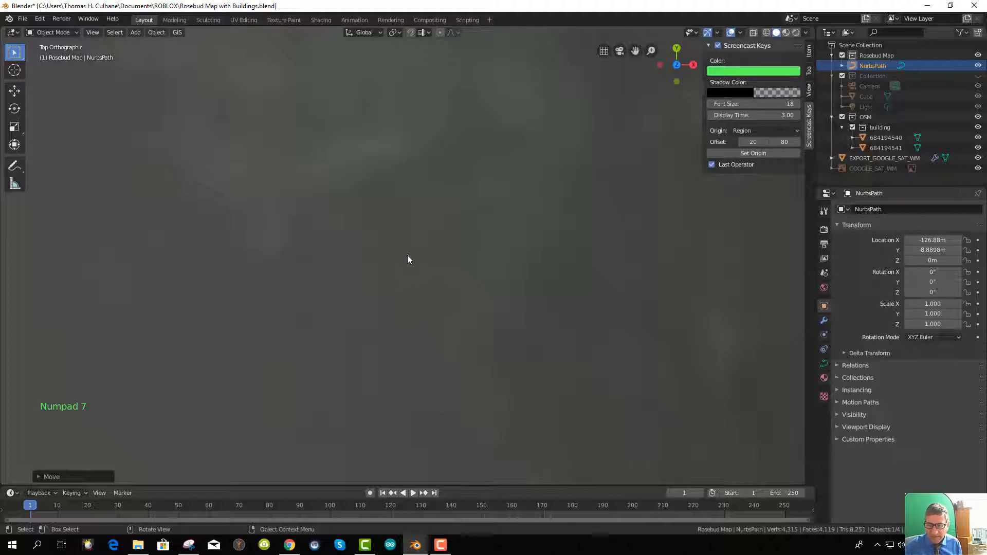
Reselect the path and open its curve data in Edit Mode
left_click(409, 259)
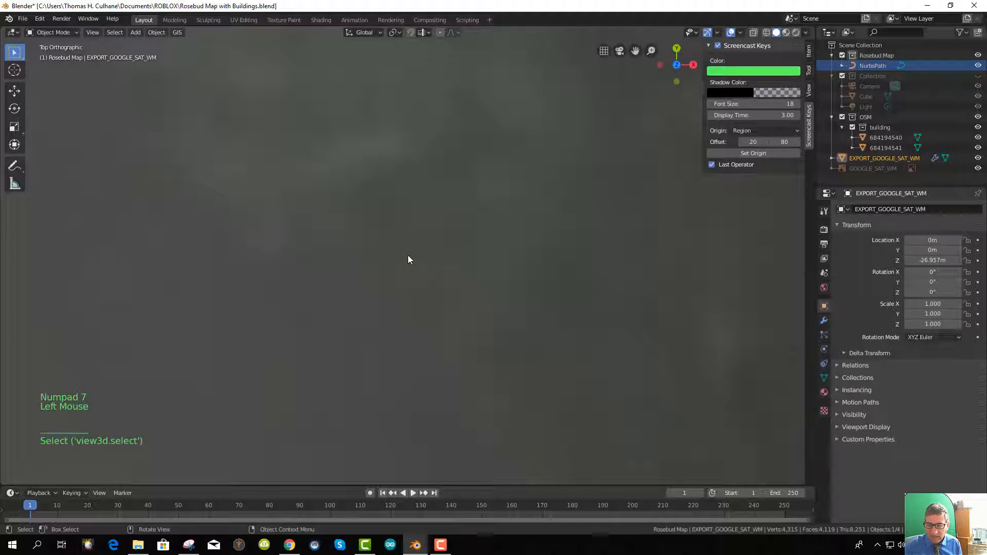
left_click(869, 66)
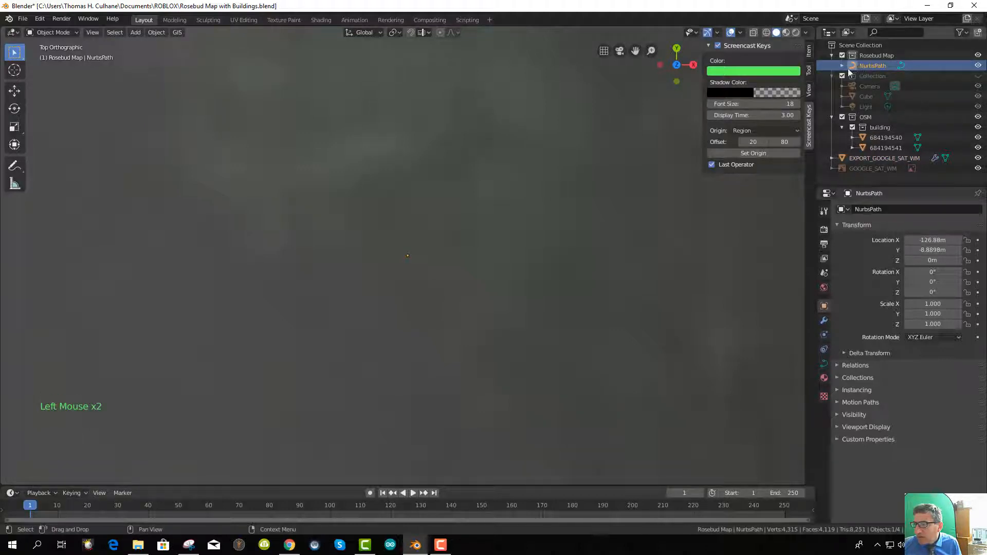
left_click(842, 66)
left_click(884, 77)
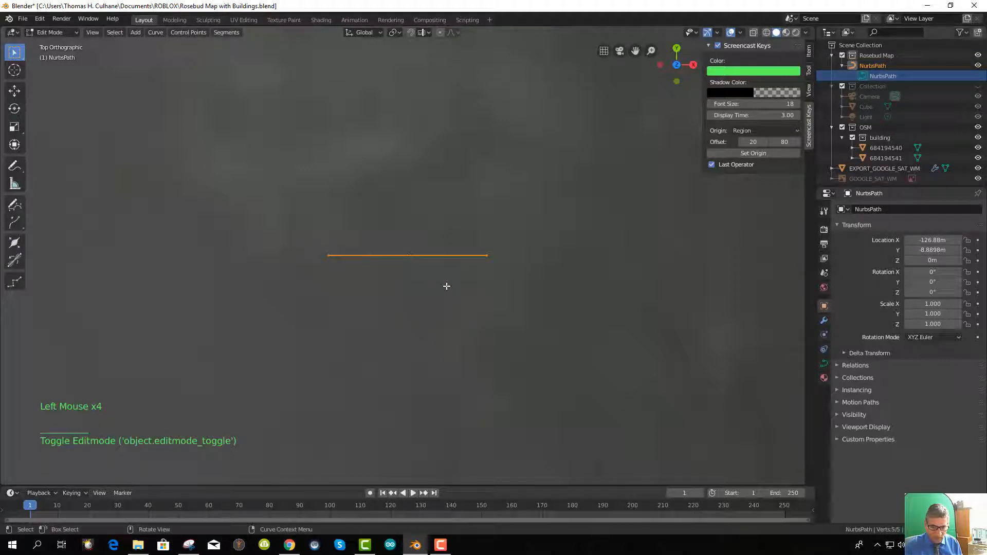
In the front view, raise all the path's control points about 0.24 m along Z
key("KP_1")
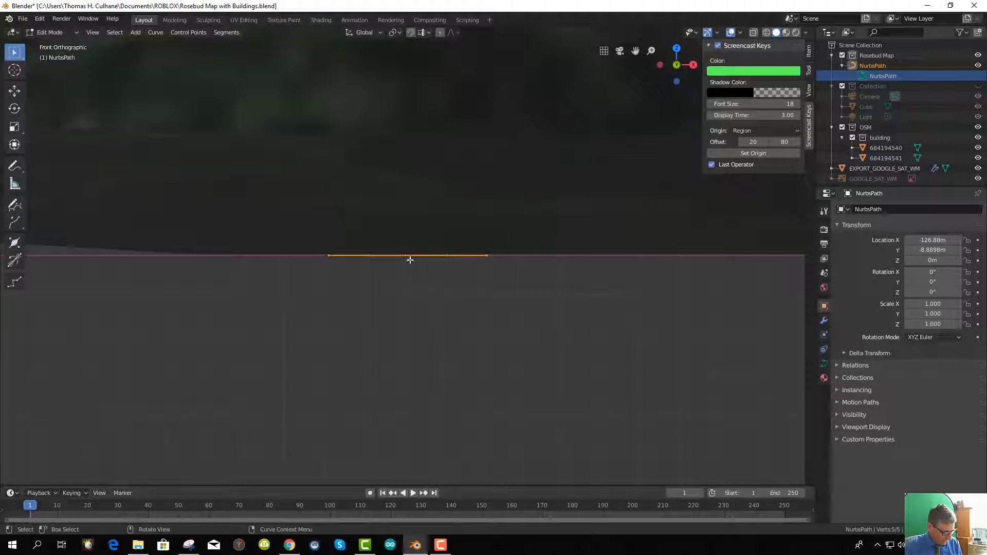
key("g")
key("z")
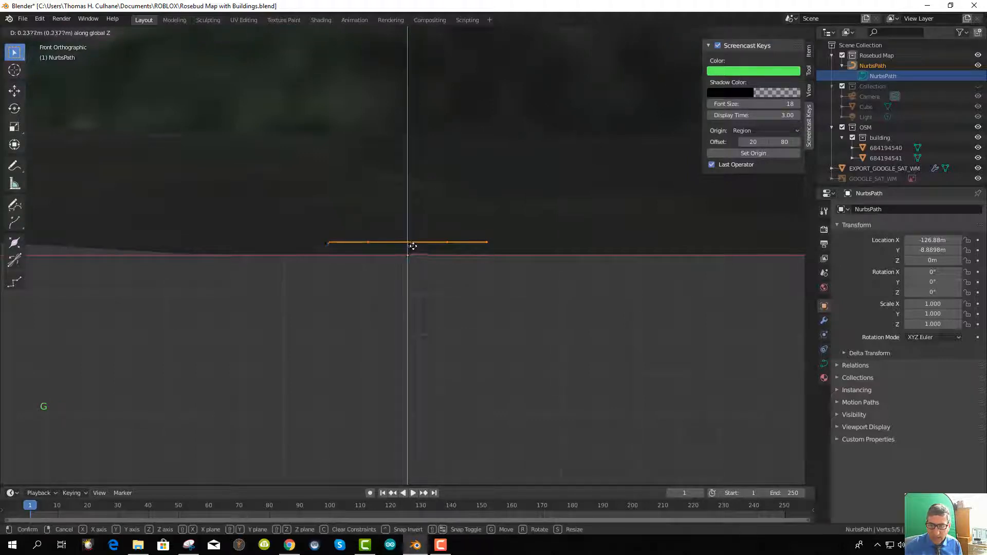
left_click(412, 247)
Examine the path's height against the terrain surface and the lake from the side and from above
middle_click_drag(425, 271, 452, 279)
scroll(442, 283, "up", 4)
scroll(443, 280, "down", 2)
scroll(452, 278, "down", 4)
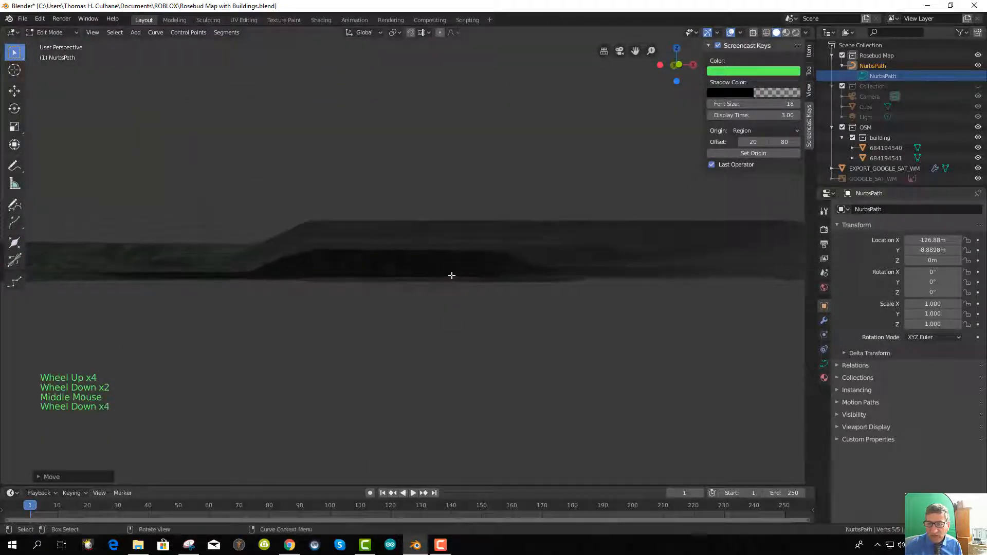
scroll(452, 275, "down", 10)
key("KP_Decimal")
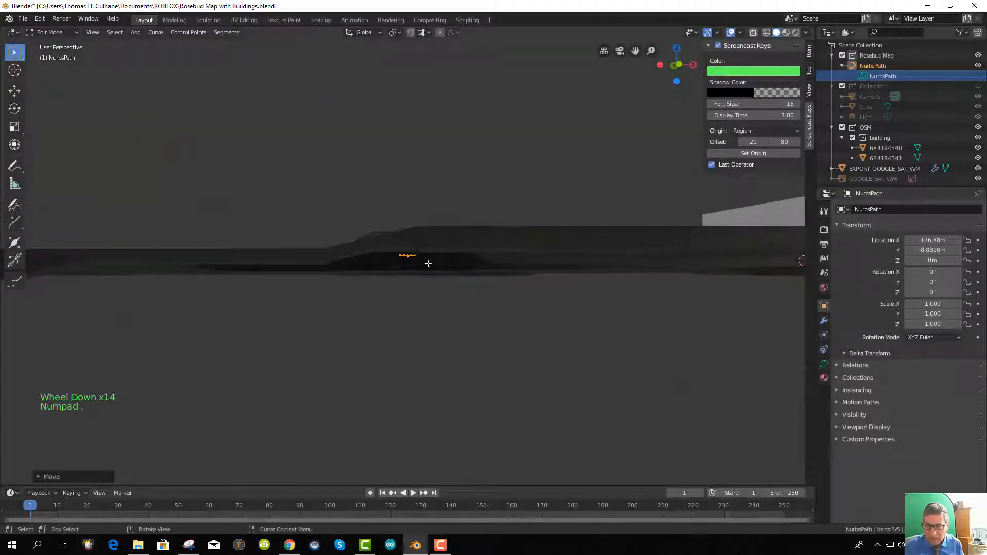
scroll(431, 267, "up", 3)
scroll(431, 268, "down", 4)
middle_click_drag(431, 268, 436, 367)
scroll(427, 363, "up", 5)
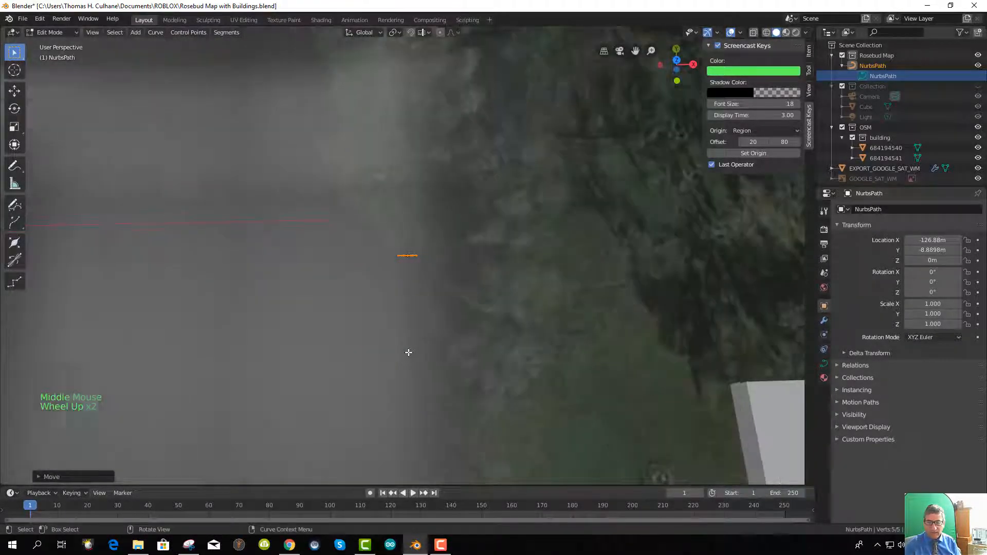
scroll(408, 344, "down", 2)
scroll(408, 344, "down", 1)
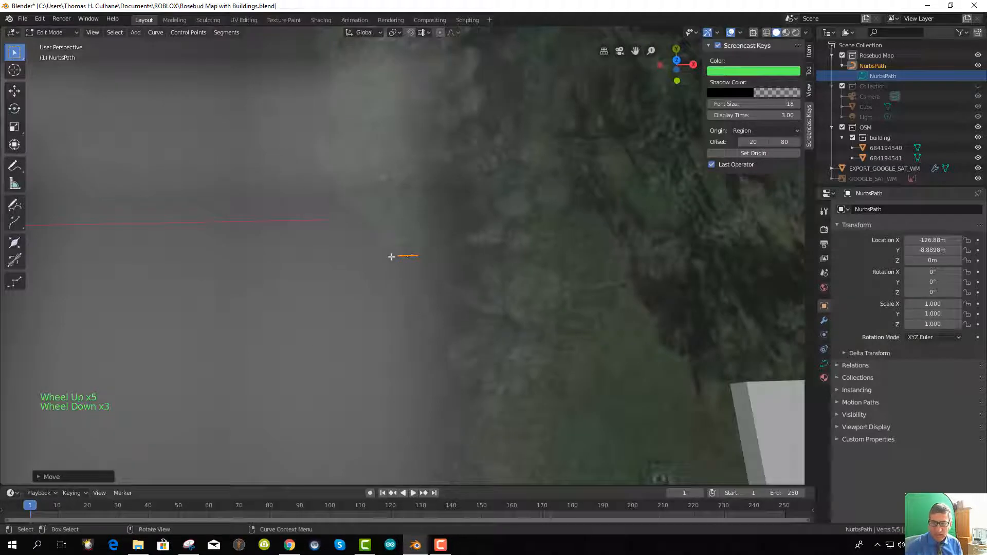
scroll(438, 278, "up", 2)
scroll(432, 262, "down", 6)
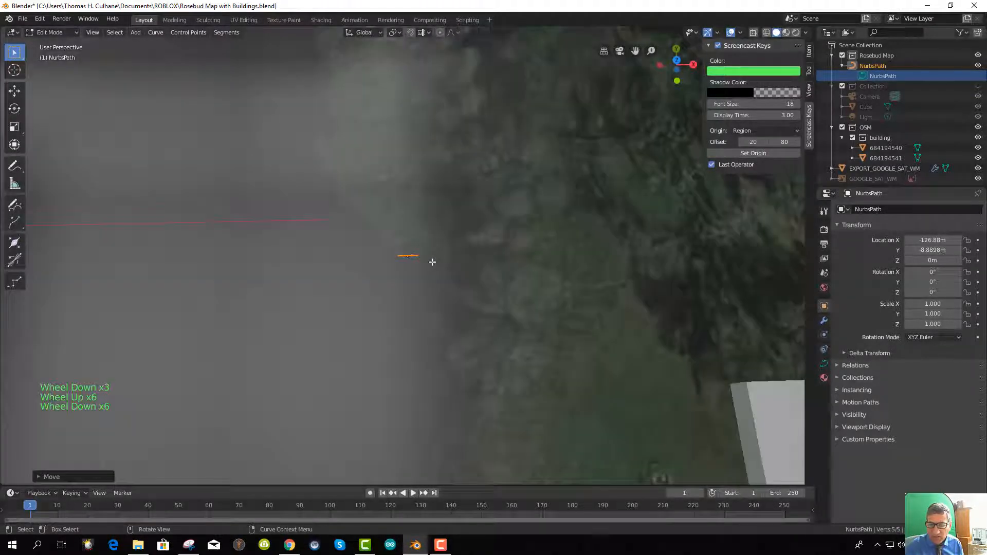
middle_click_drag(432, 262, 430, 271)
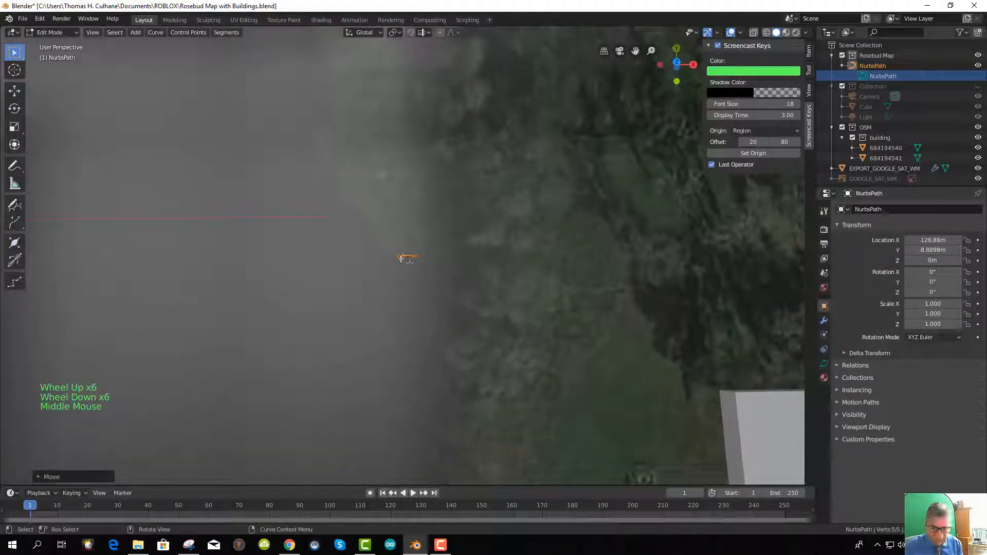
Try to move only the path's middle control point along Z, and undo that move
key("Tab")
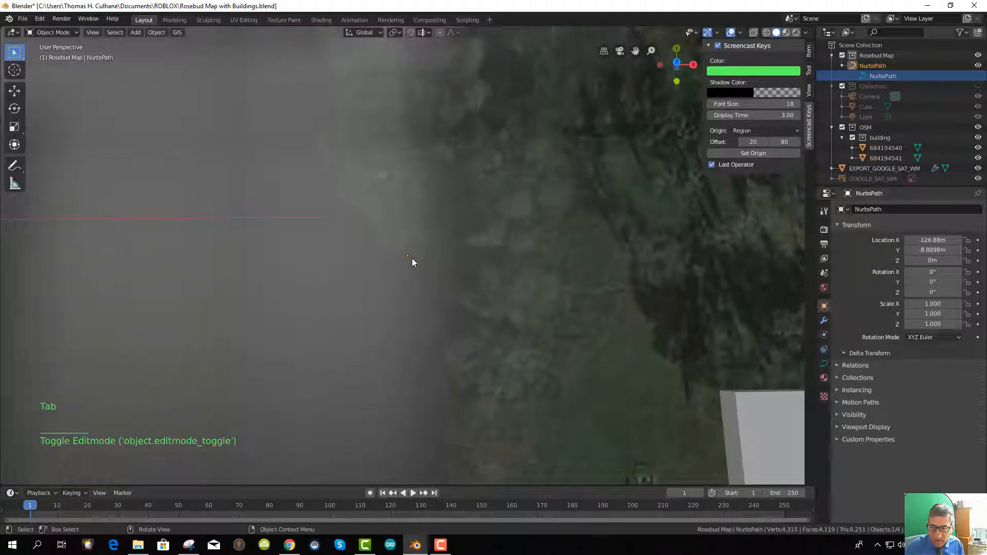
key("Tab")
left_click(407, 260)
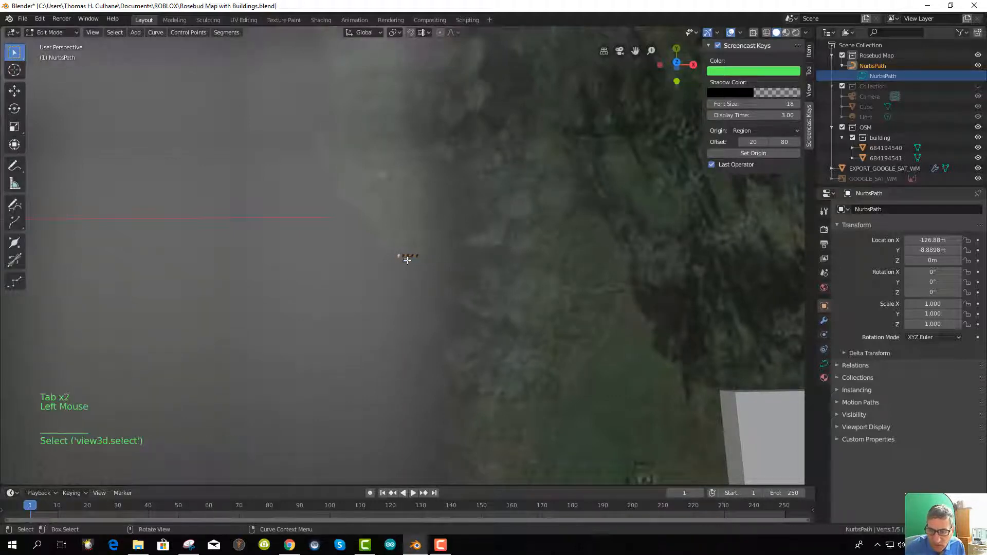
scroll(417, 277, "up", 4)
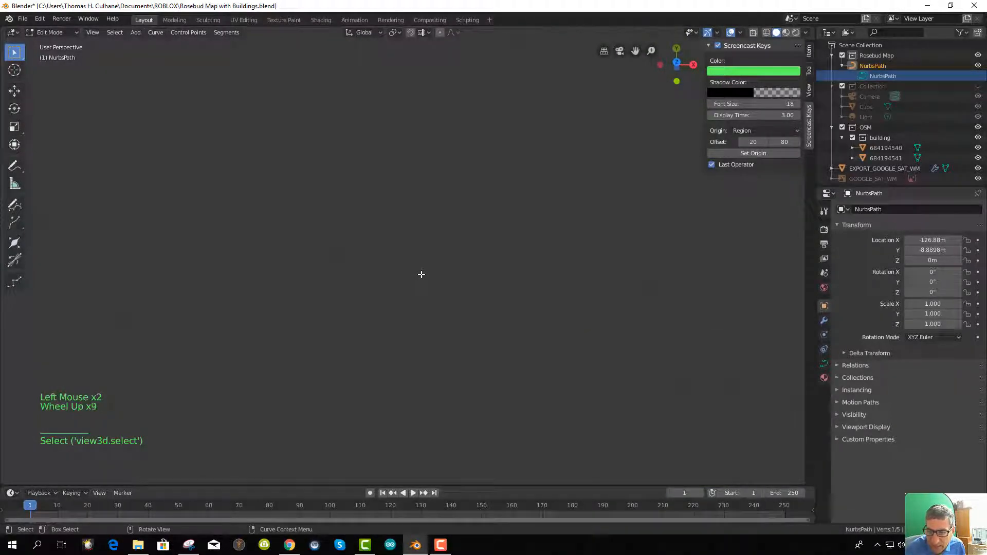
scroll(421, 275, "up", 3)
scroll(419, 273, "down", 14)
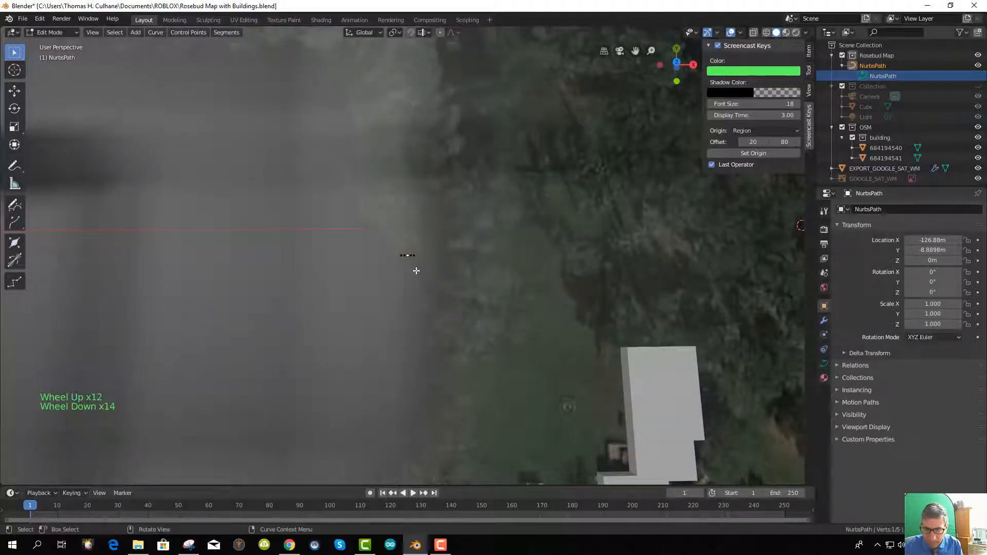
key("KP_Decimal")
scroll(413, 260, "up", 3)
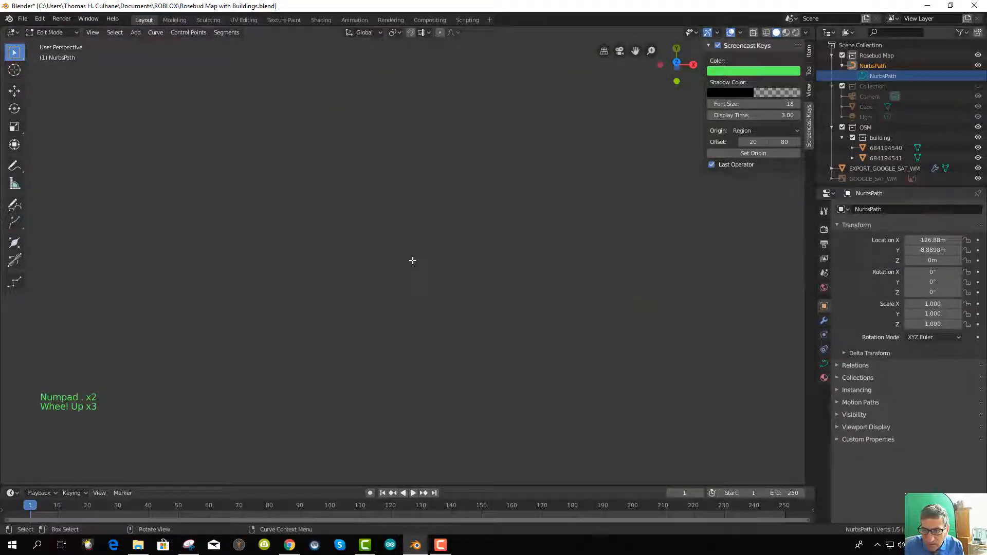
scroll(409, 257, "down", 1)
middle_click_drag(410, 257, 412, 263)
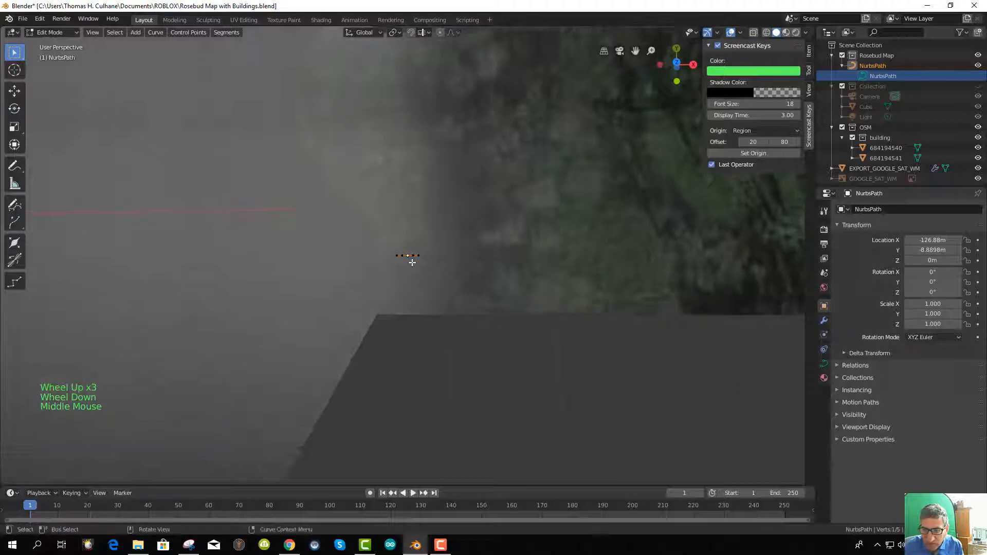
key("g")
key("z")
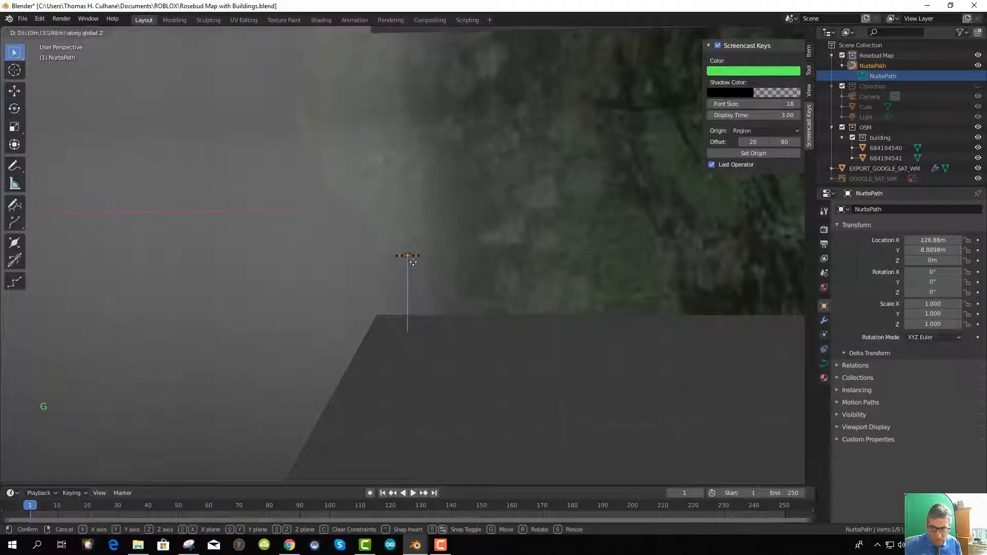
left_click(413, 255)
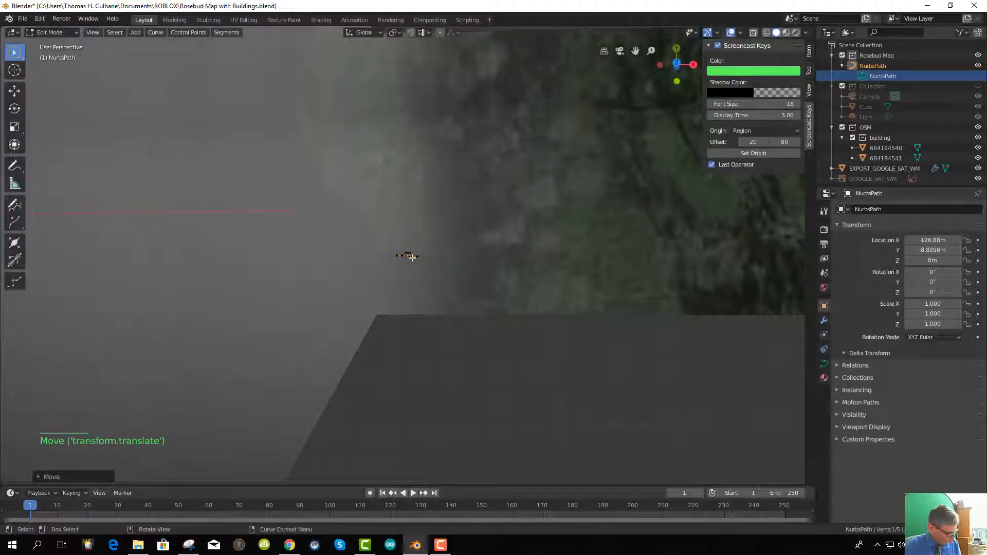
key("ctrl+z")
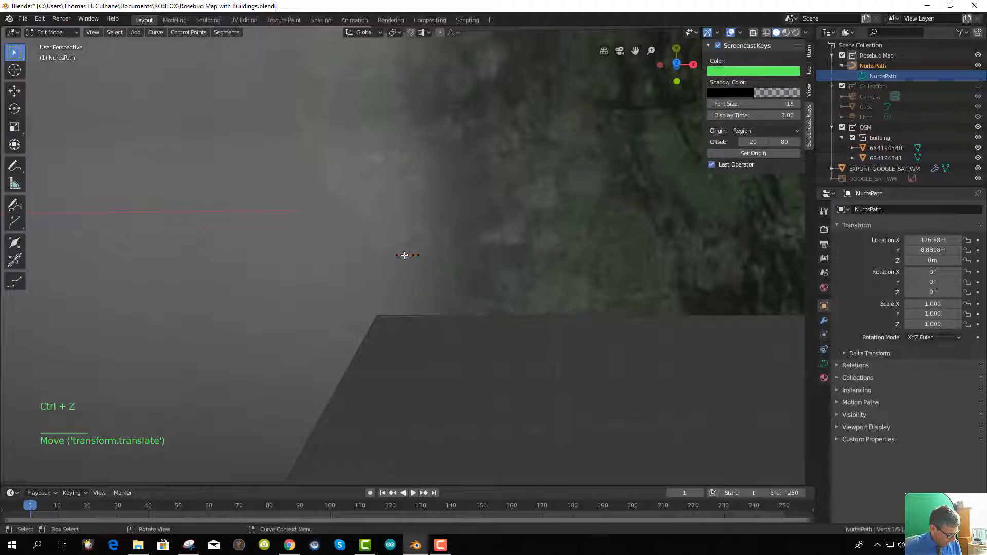
Return to Object Mode and raise the whole path along Z to about 6.6 m in the front view
key("KP_1")
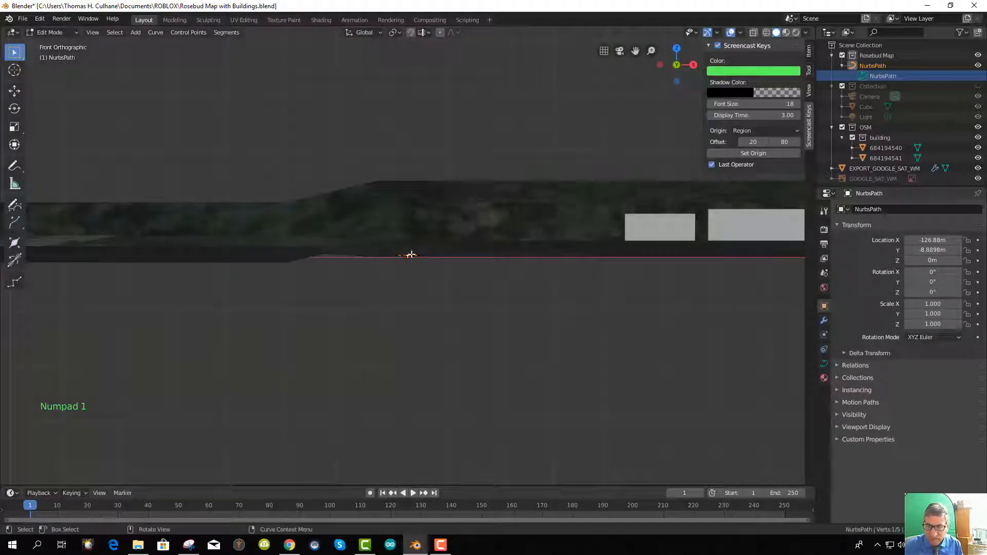
key("g")
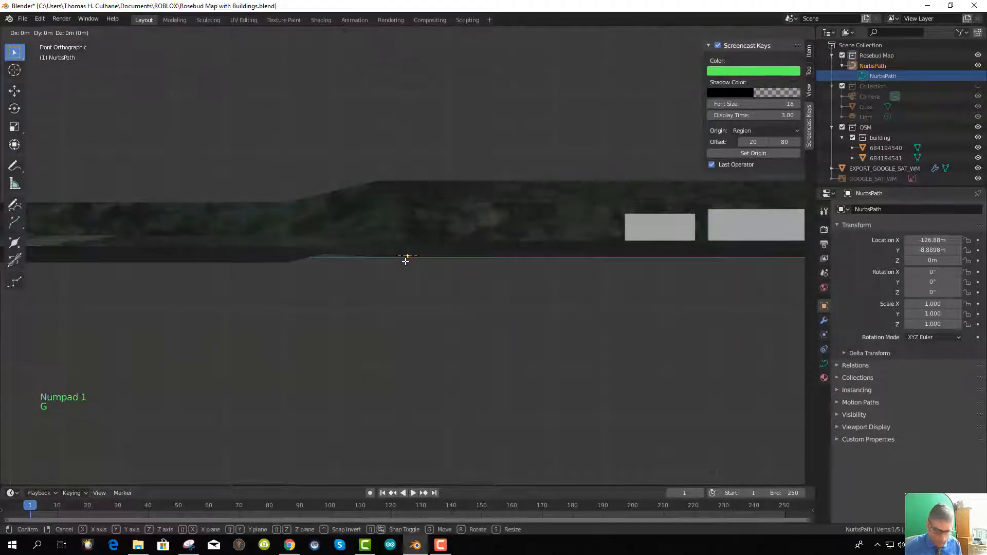
left_click(410, 257)
key("Tab")
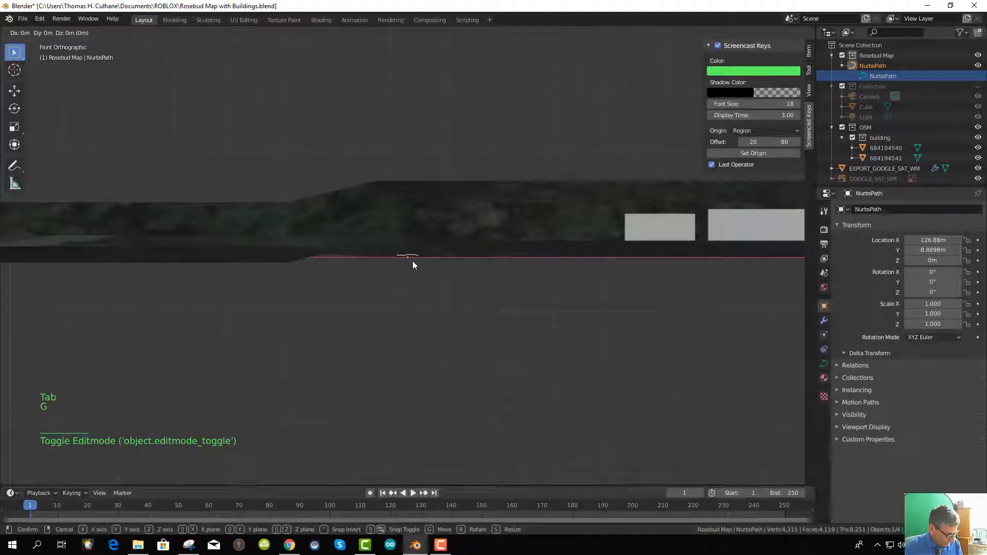
key("g")
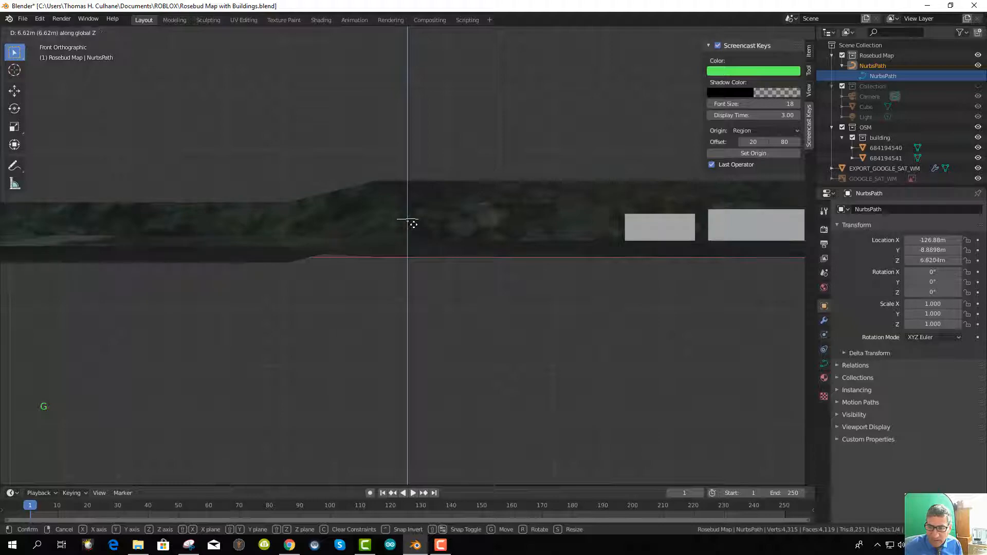
left_click(415, 227)
Raise the path further along Z to about 15.6 m, near the top of the terrain
middle_click_drag(414, 227, 420, 287)
key("g")
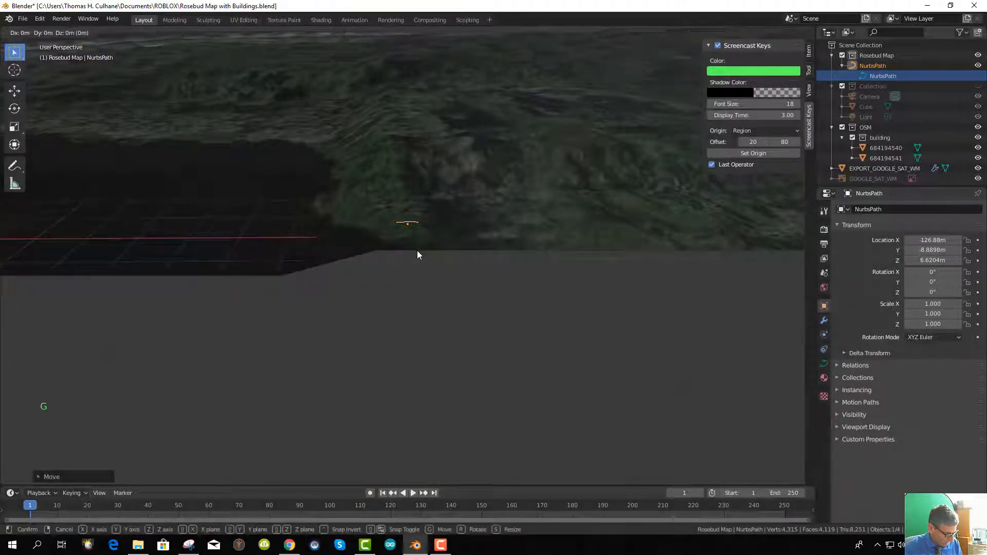
key("z")
left_click(423, 203)
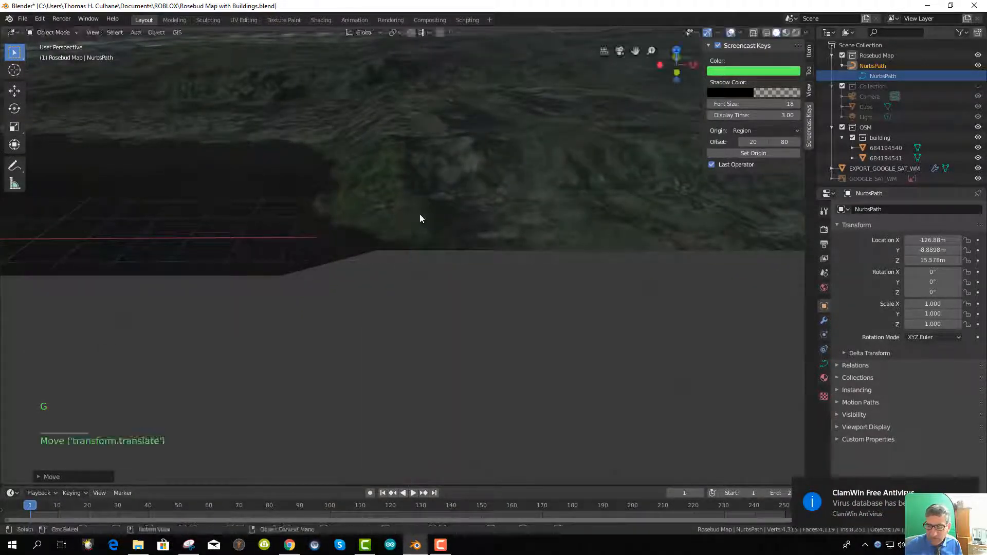
mouse_move(419, 216)
middle_mouse_down()
mouse_move(425, 278)
mouse_move(418, 197)
middle_mouse_up()
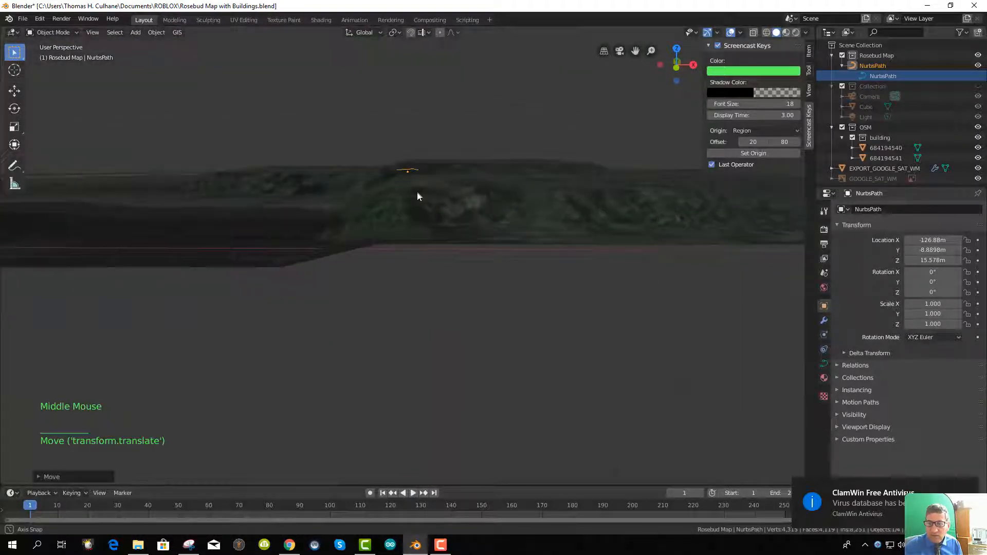
In top view, edit the path: select all its control points, rotate them diagonally and move them to the lake's eastern shore
key("KP_7")
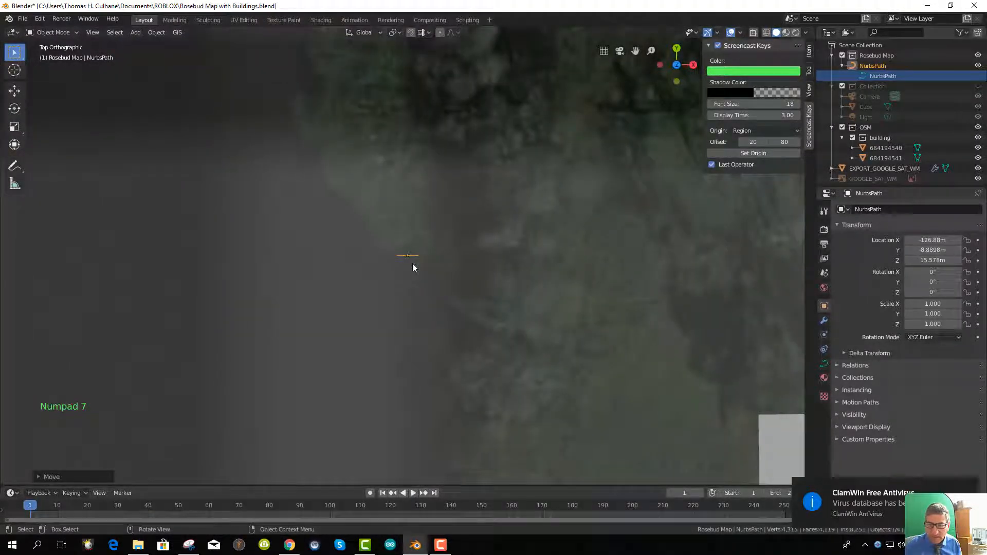
scroll(406, 261, "up", 8)
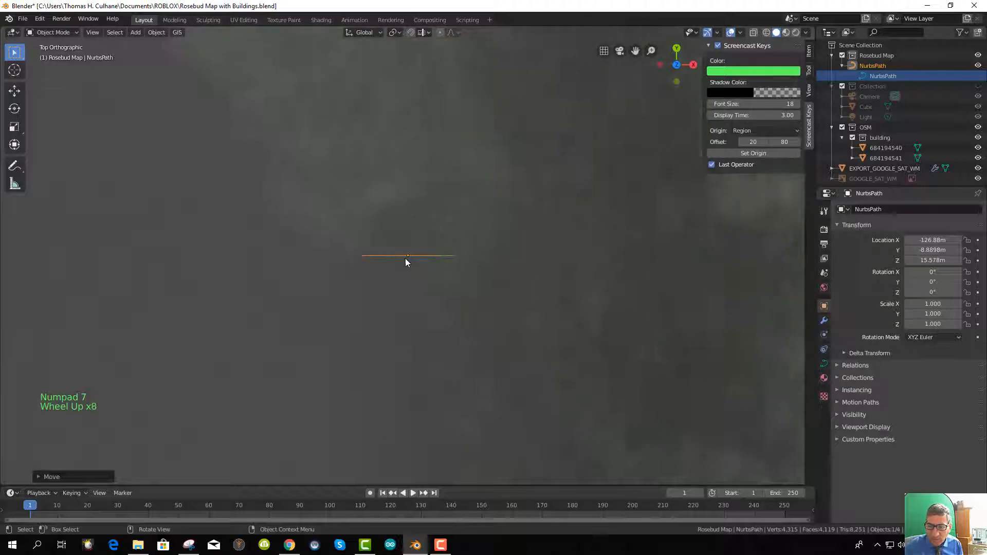
scroll(406, 262, "up", 1)
scroll(406, 262, "down", 2)
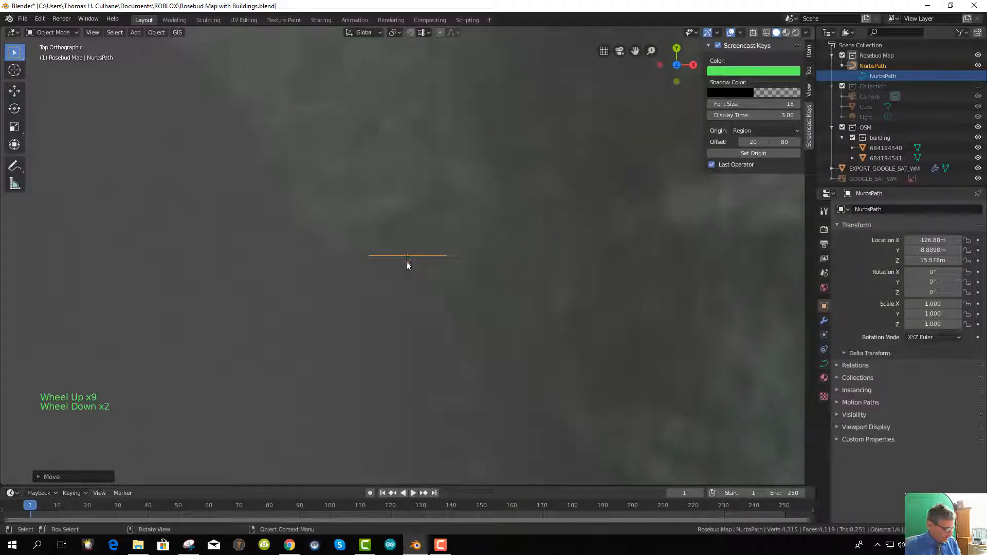
key("Tab")
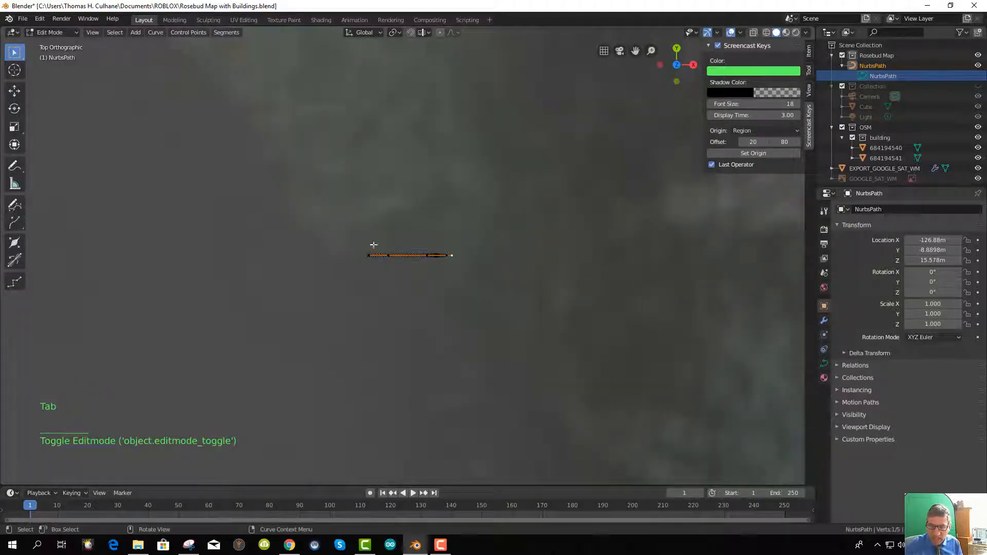
scroll(454, 283, "up", 5)
scroll(451, 278, "down", 2)
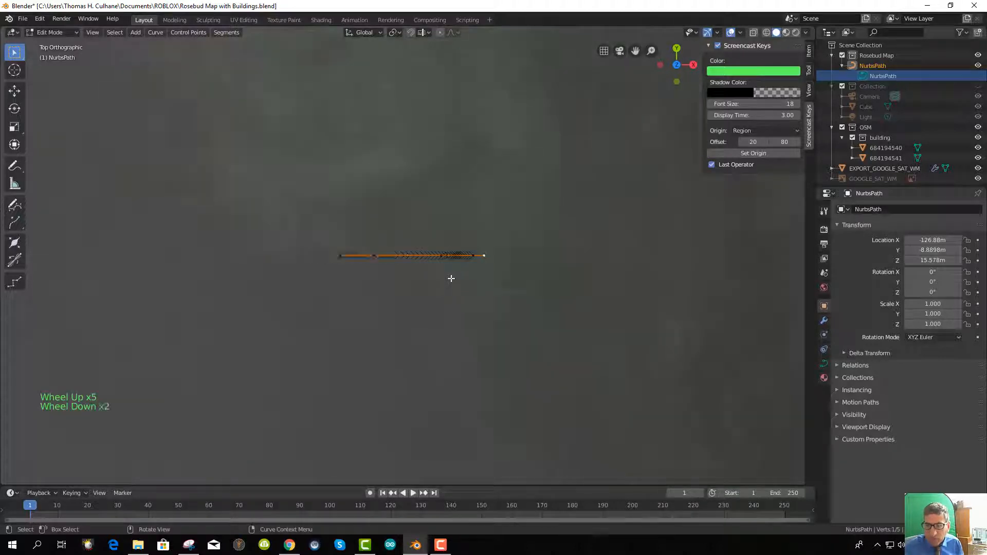
key("a")
key("a")
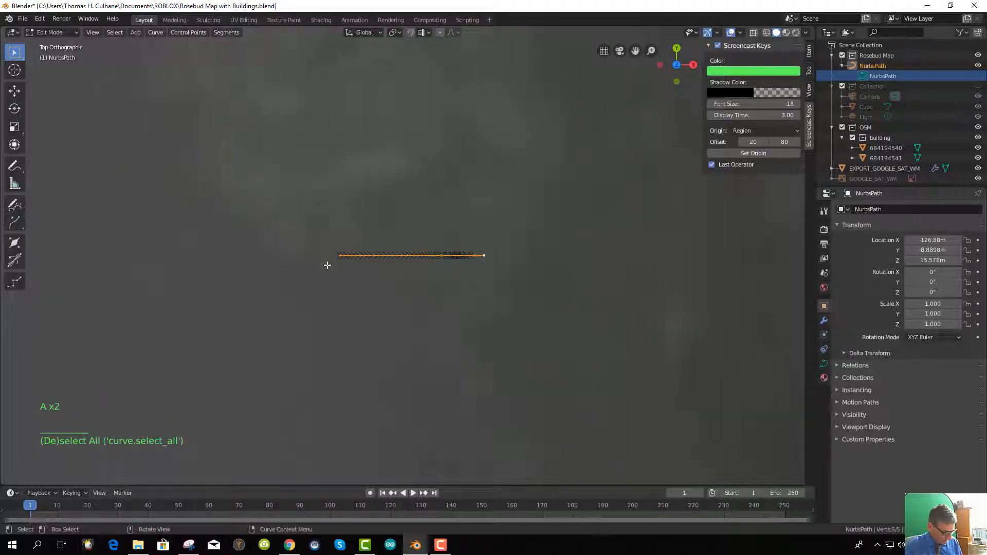
key("r")
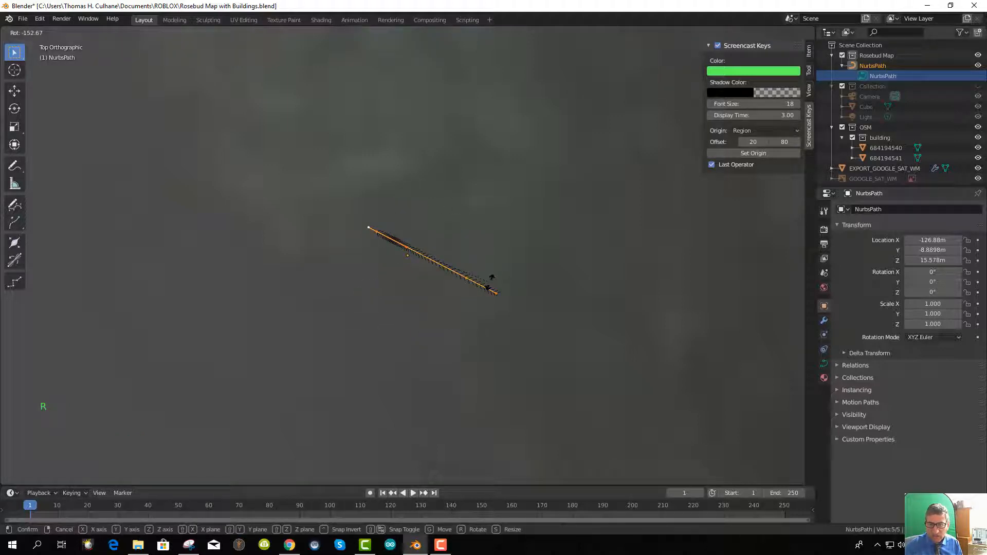
left_click(458, 292)
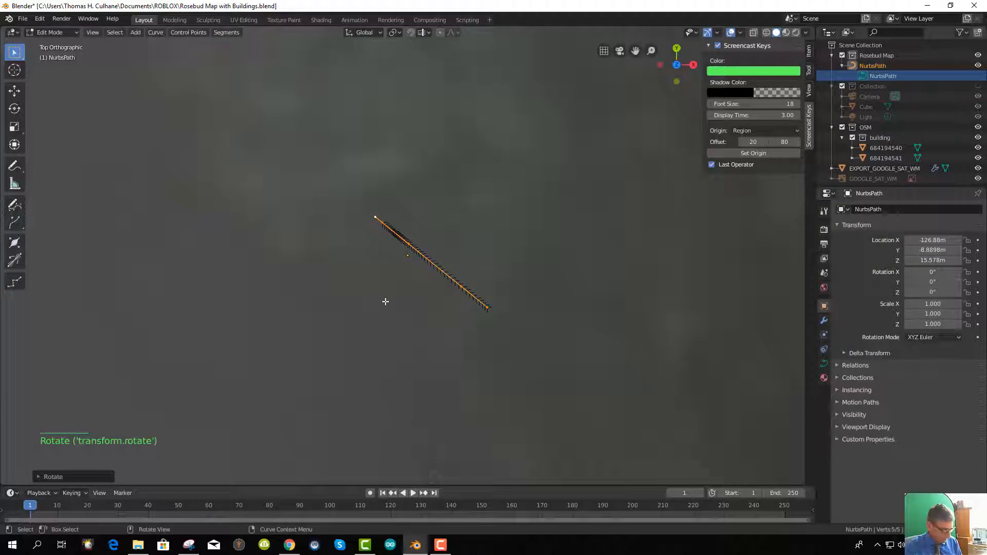
key("g")
left_click(258, 285)
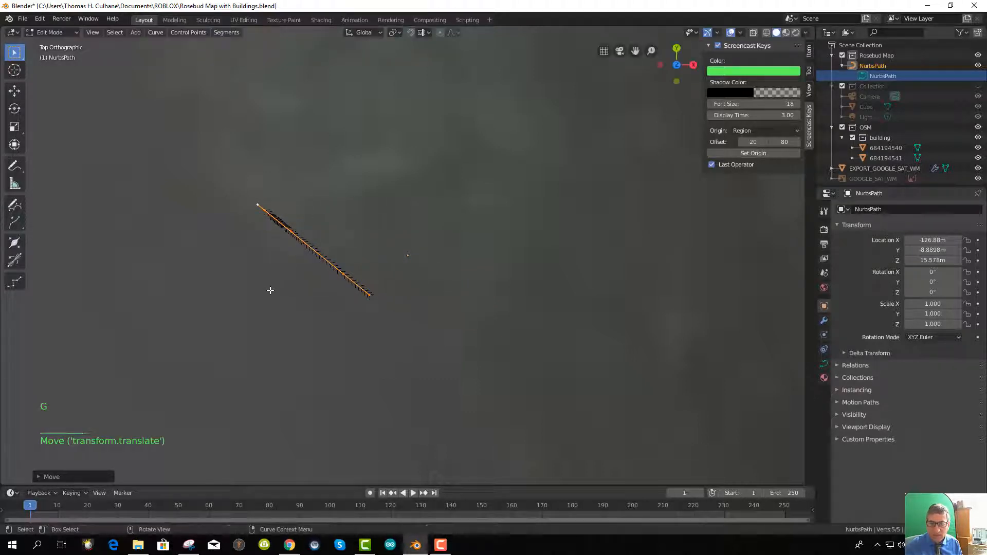
Select the control point at the path's northwest end and extrude three new points northward along the lake's eastern shore
scroll(269, 288, "down", 11)
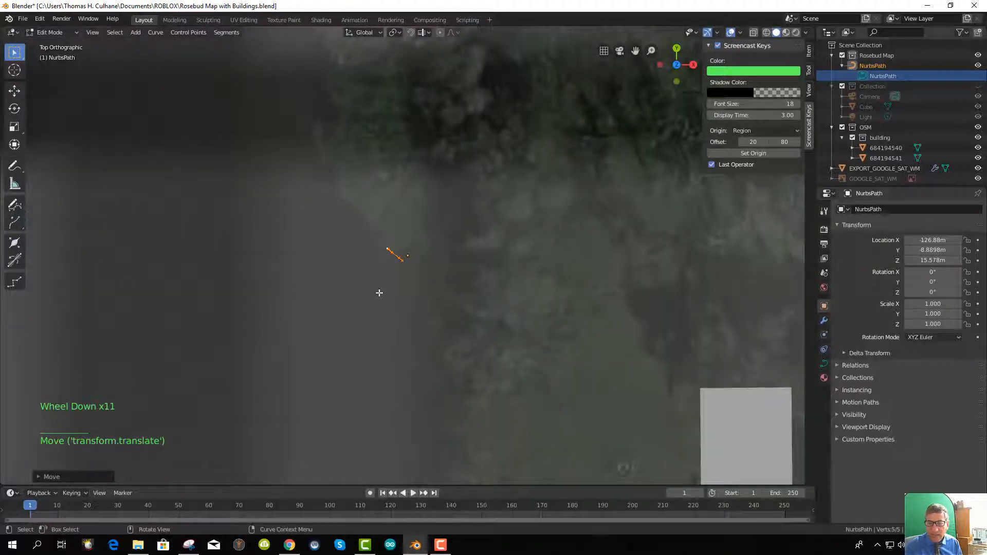
scroll(379, 292, "up", 5)
left_click(360, 241)
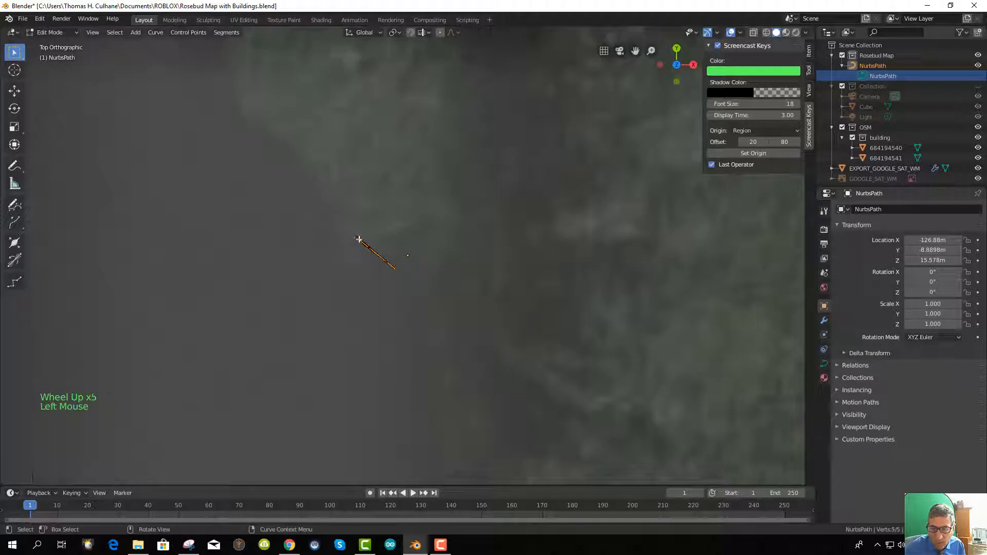
scroll(373, 269, "up", 4)
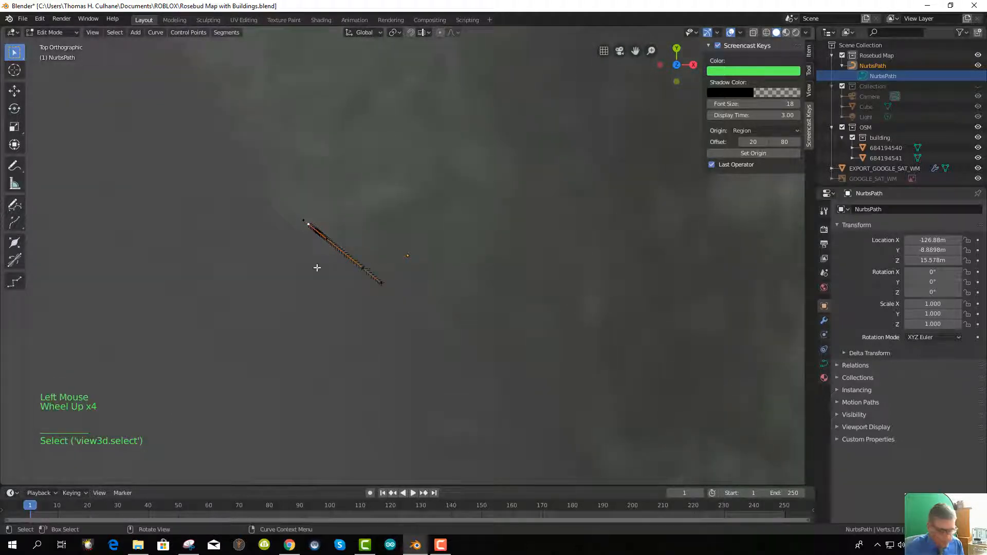
key("e")
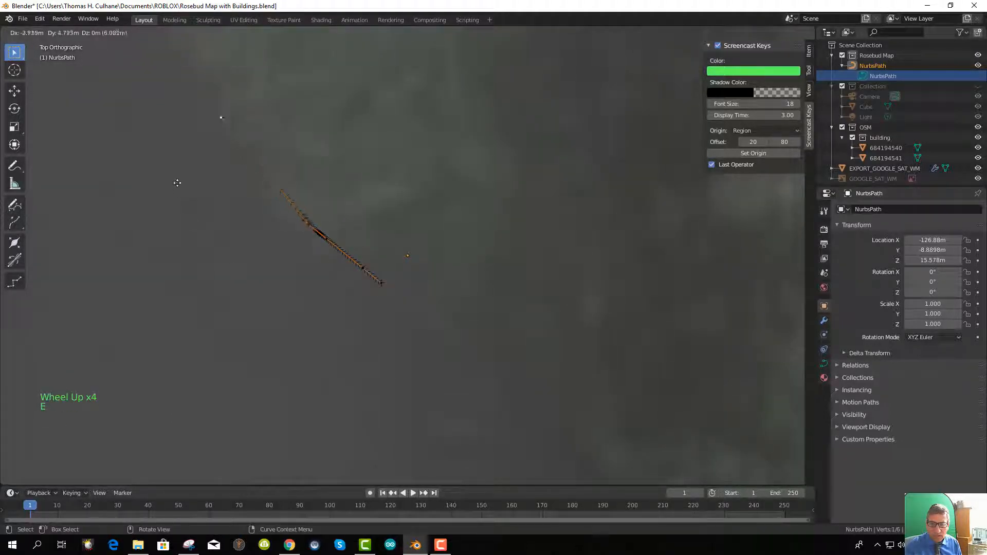
left_click(167, 152)
scroll(238, 227, "down", 11)
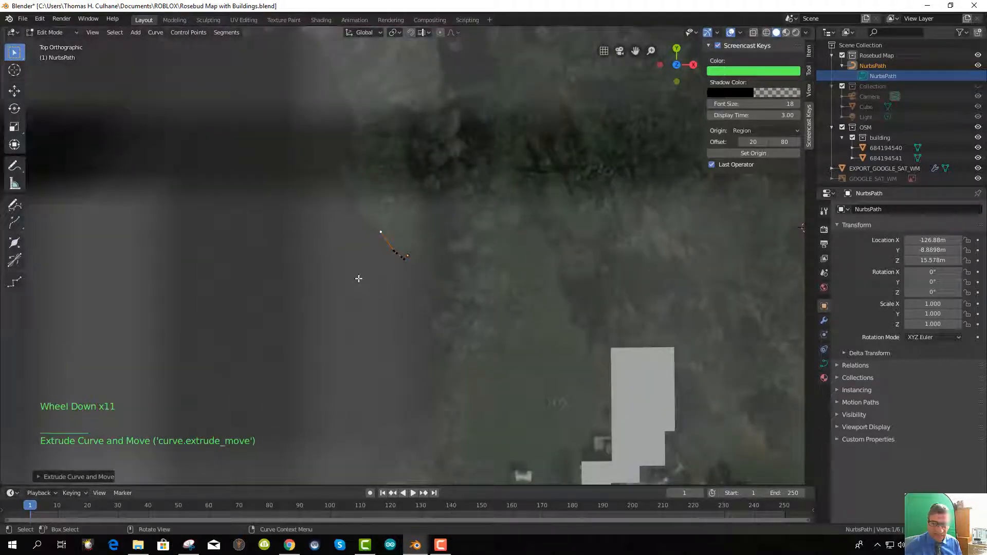
key("e")
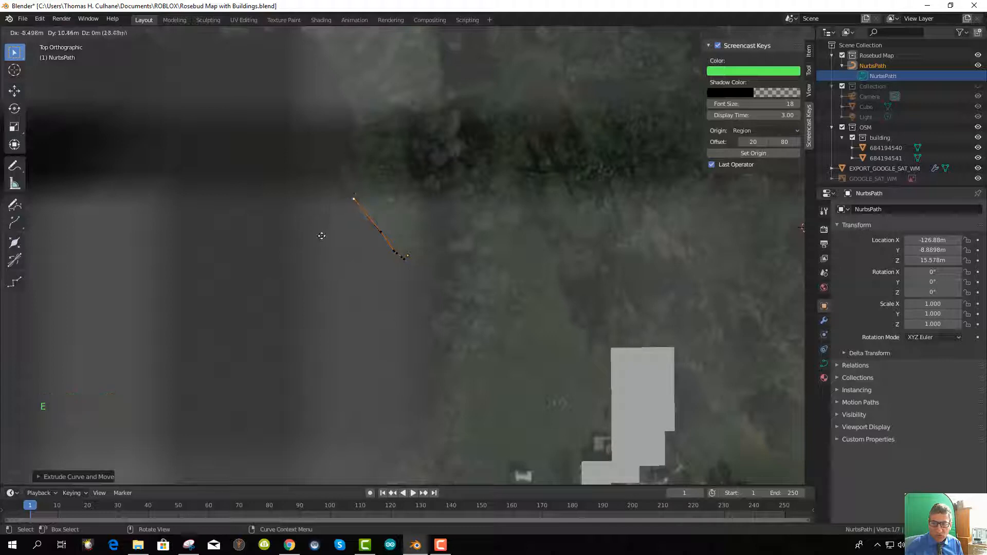
left_click(324, 235)
key("e")
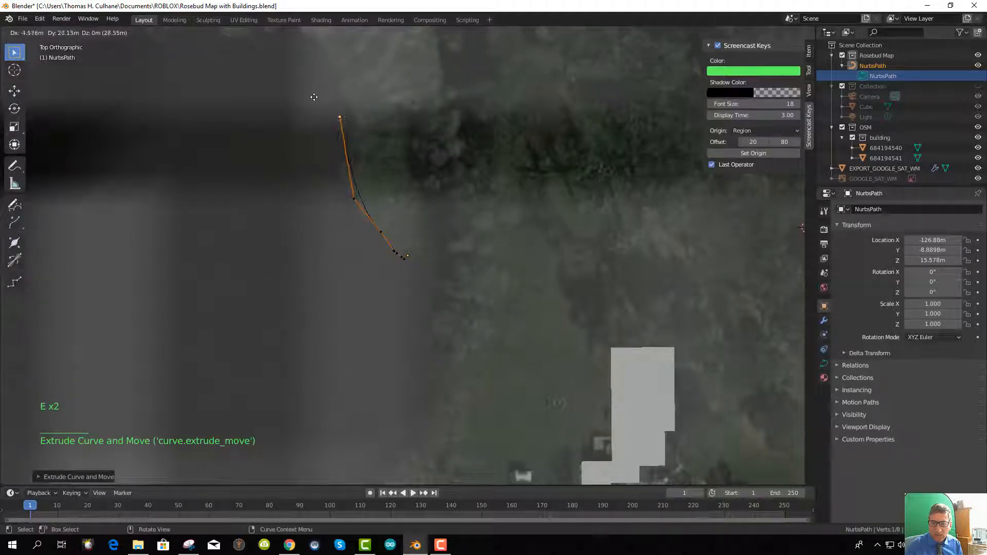
left_click(315, 99)
Extrude three more points around the lake's northeast corner and westward onto its northern shore
scroll(319, 123, "up", 2)
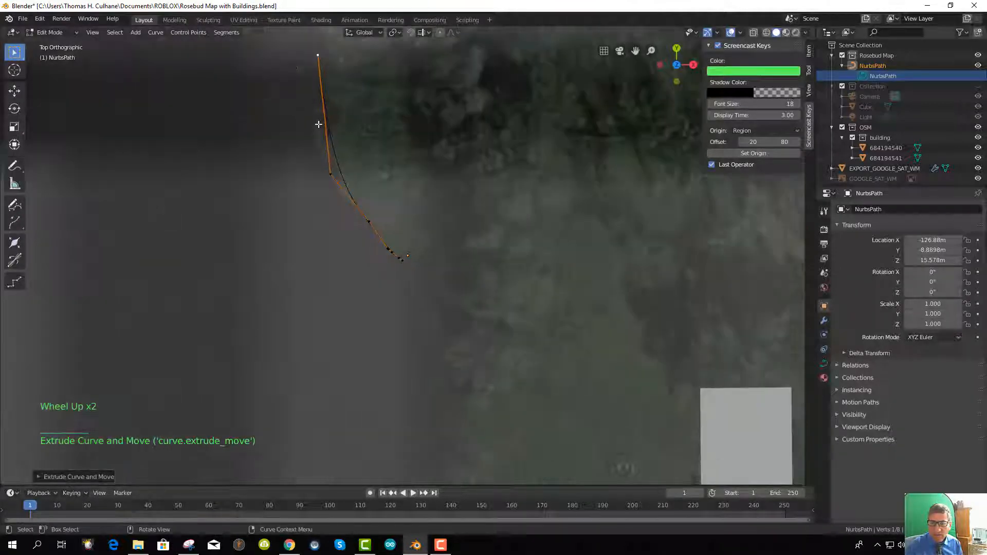
scroll(318, 134, "down", 5)
key("e")
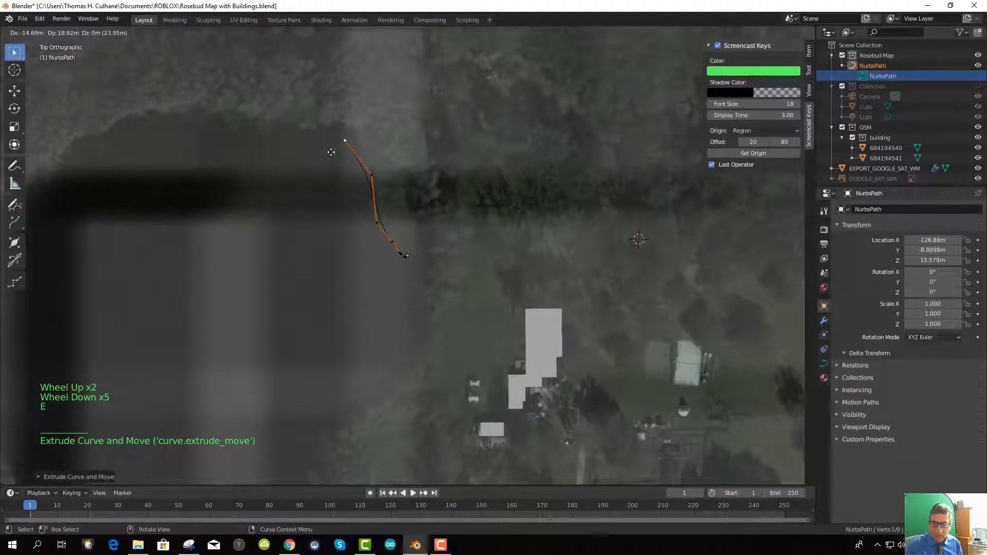
left_click(329, 144)
key("e")
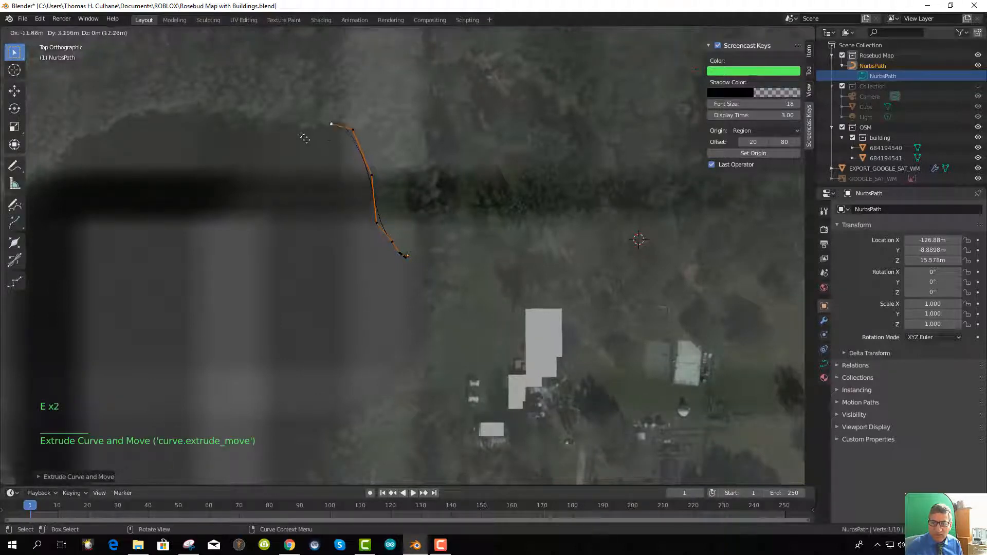
left_click(304, 136)
key("e")
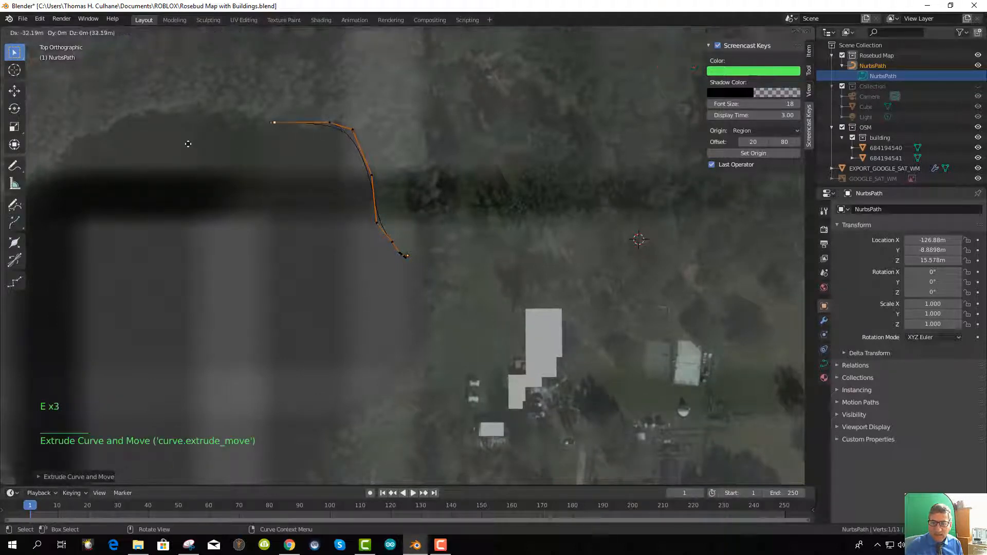
left_click(167, 144)
Extrude three further points westward along the northern shore to the lake's northwest bend
scroll(180, 192, "up", 3)
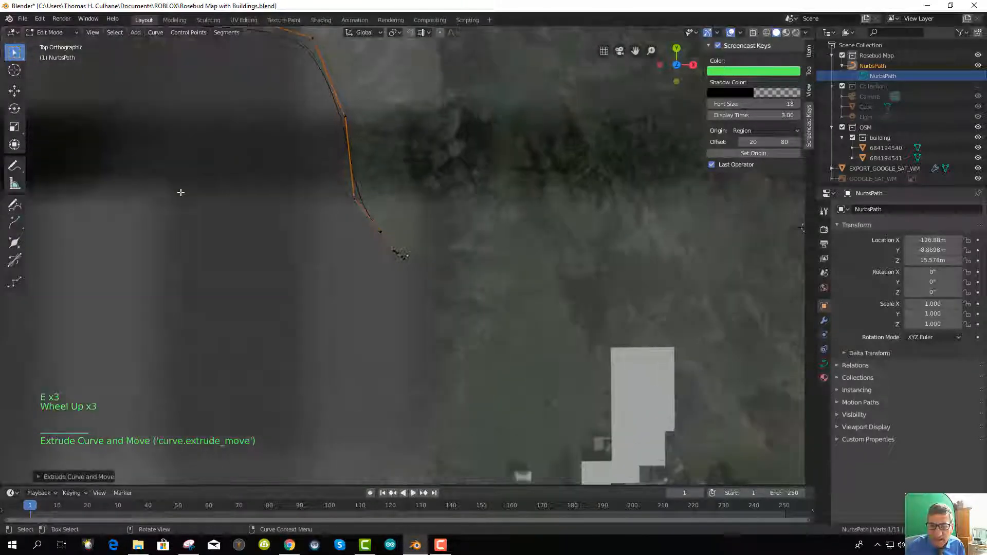
scroll(181, 192, "down", 4)
key("e")
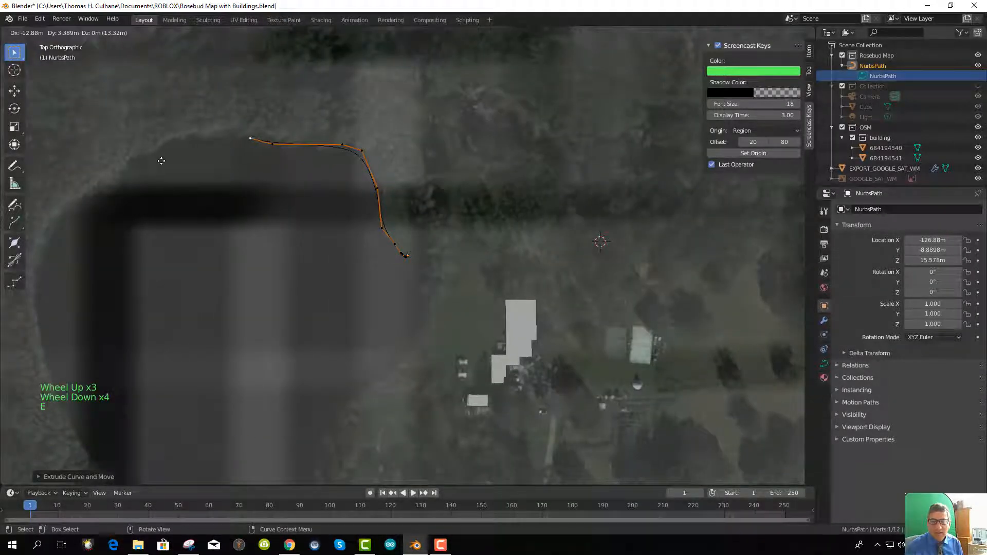
left_click(138, 160)
key("e")
left_click(91, 168)
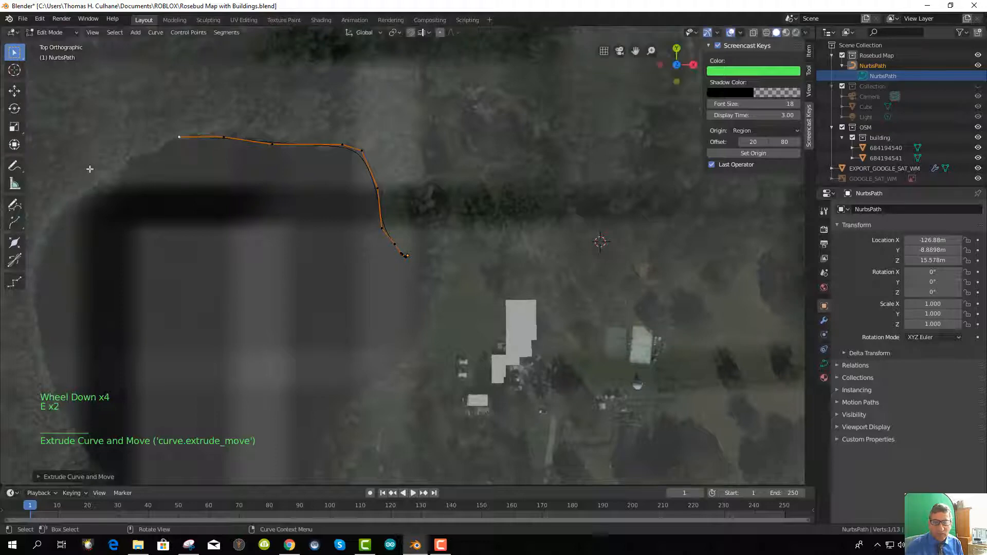
key("e")
left_click(6, 209)
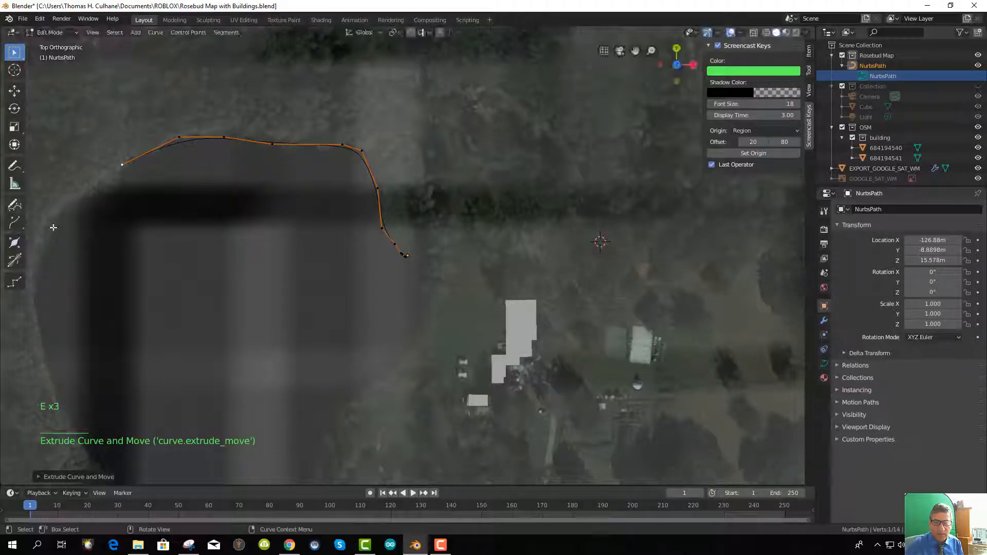
Extrude three points around the northwest bend and down the lake's western shore
scroll(57, 229, "down", 3)
key("e")
left_click(78, 275)
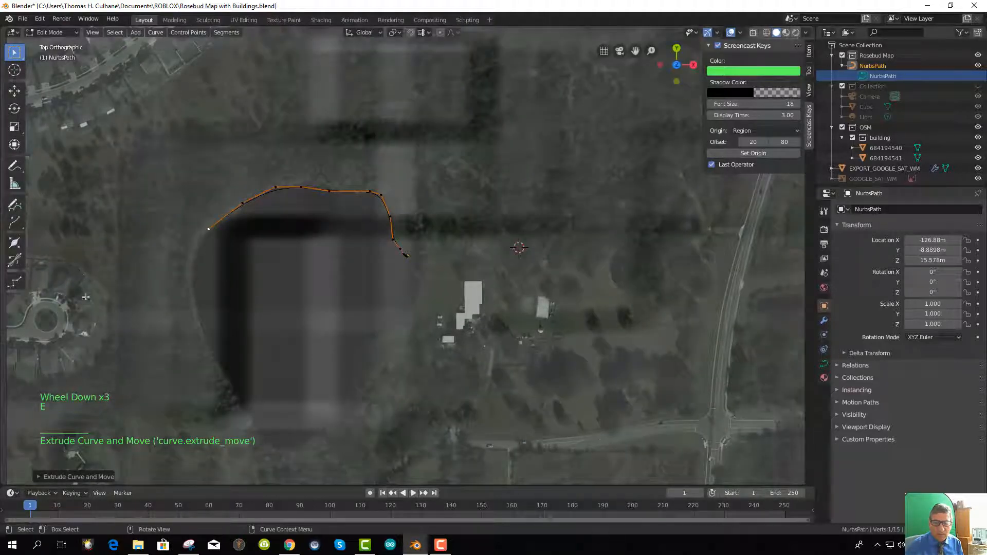
key("e")
left_click(61, 339)
key("e")
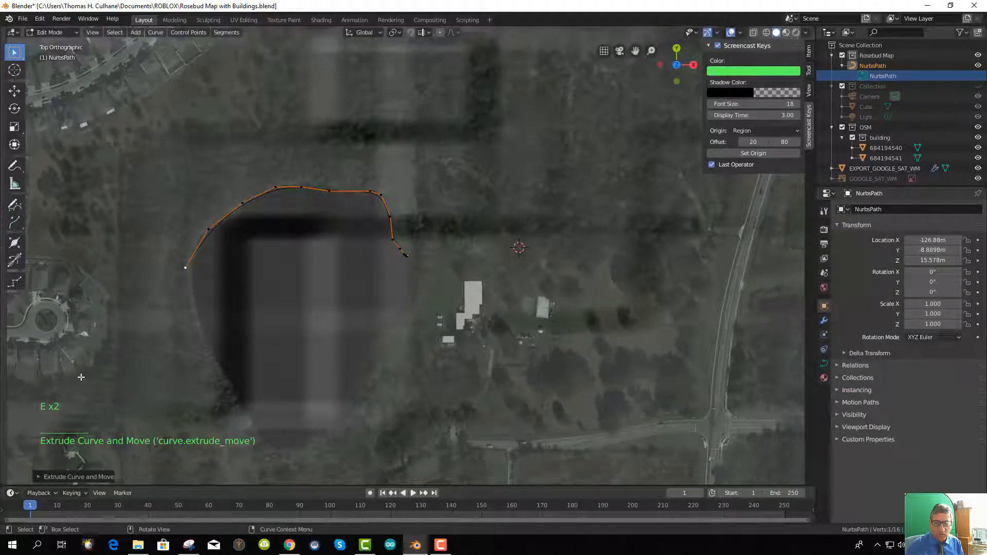
left_click(116, 455)
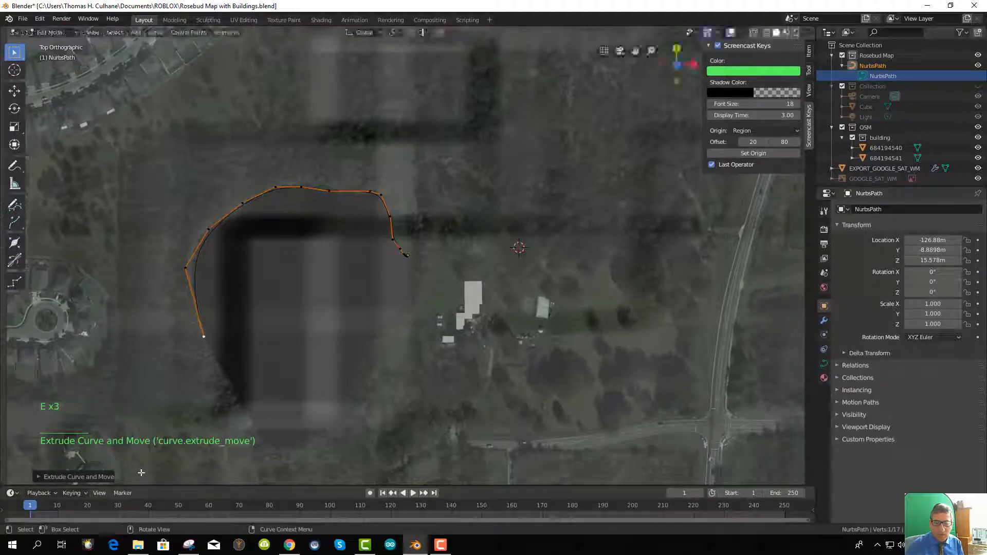
Extrude two points from the western shore to the lake's south end and around its southern tip
scroll(116, 455, "down", 3)
key("e")
left_click(231, 58)
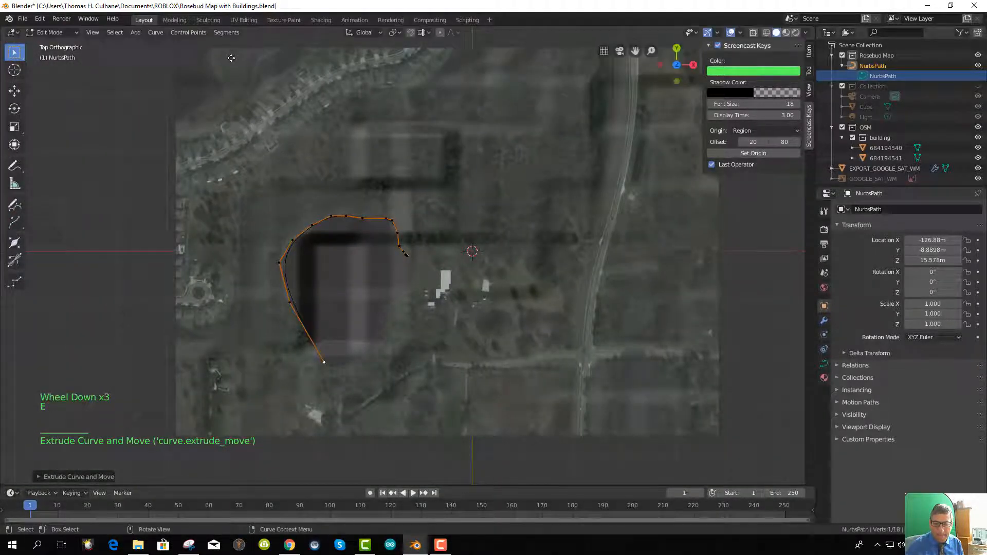
key("e")
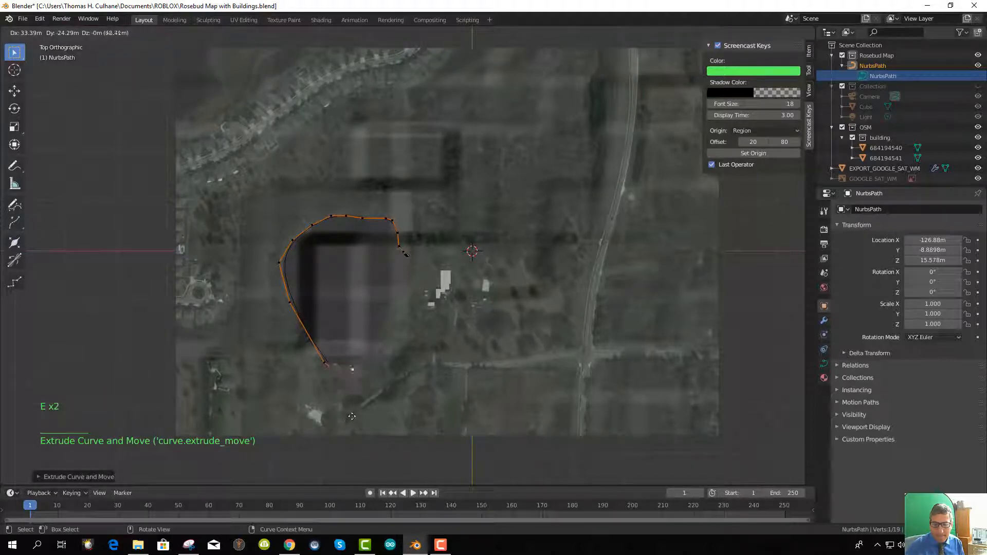
left_click(351, 414)
Extrude three points from the southern tip northward up the lake's eastern shore
key("e")
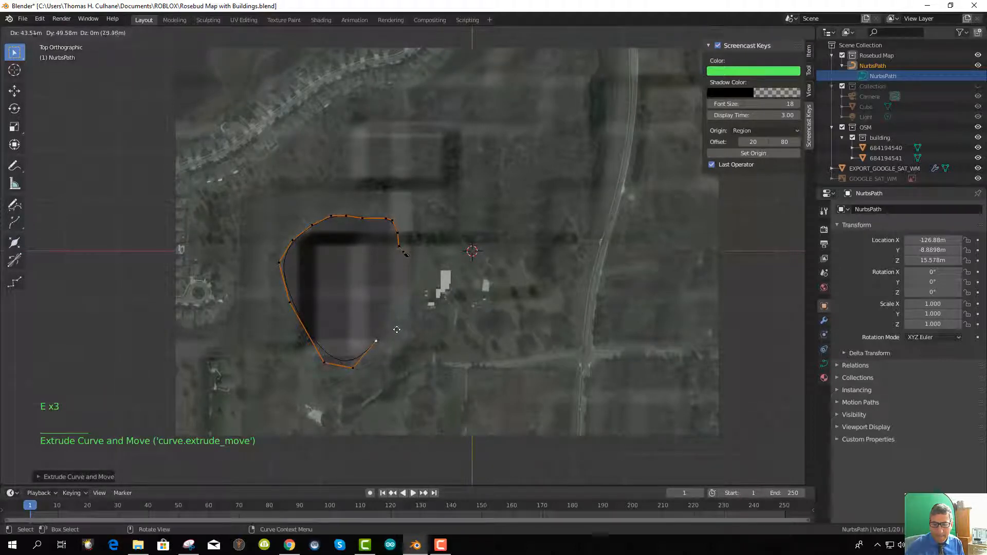
left_click(402, 325)
key("e")
left_click(408, 291)
key("e")
left_click(421, 276)
Extrude the last two points up the eastern shore so the curve's end meets its starting point around the lake
key("e")
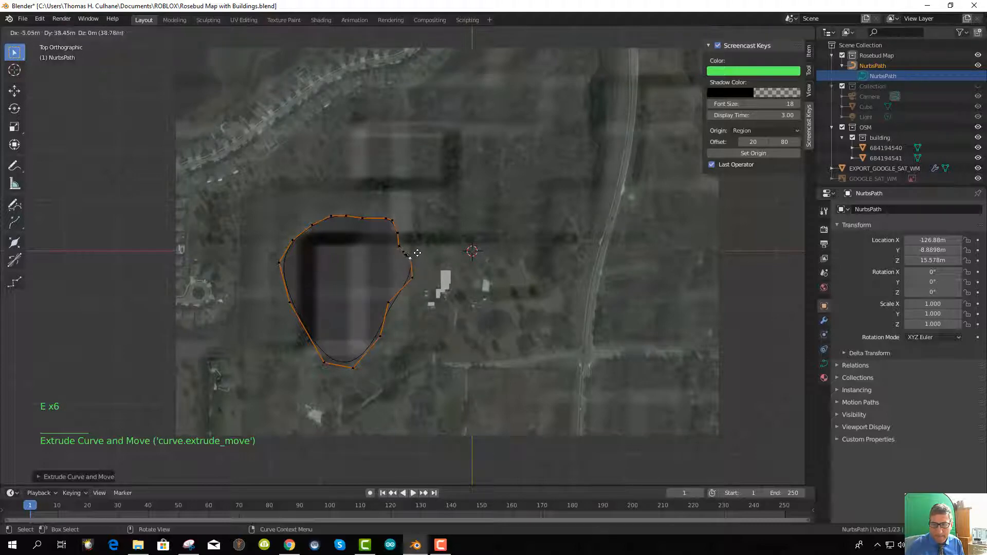
scroll(419, 255, "up", 11)
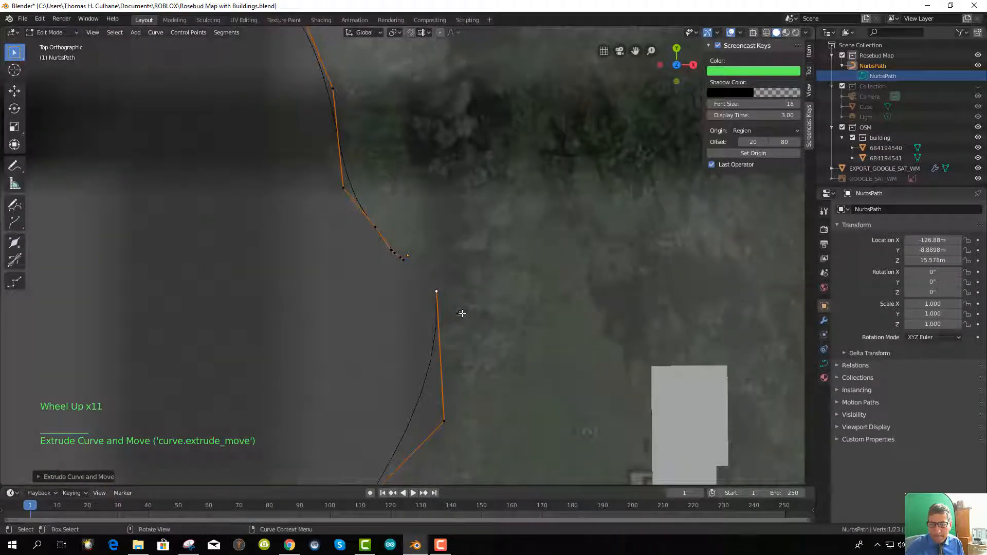
left_click(424, 283)
key("e")
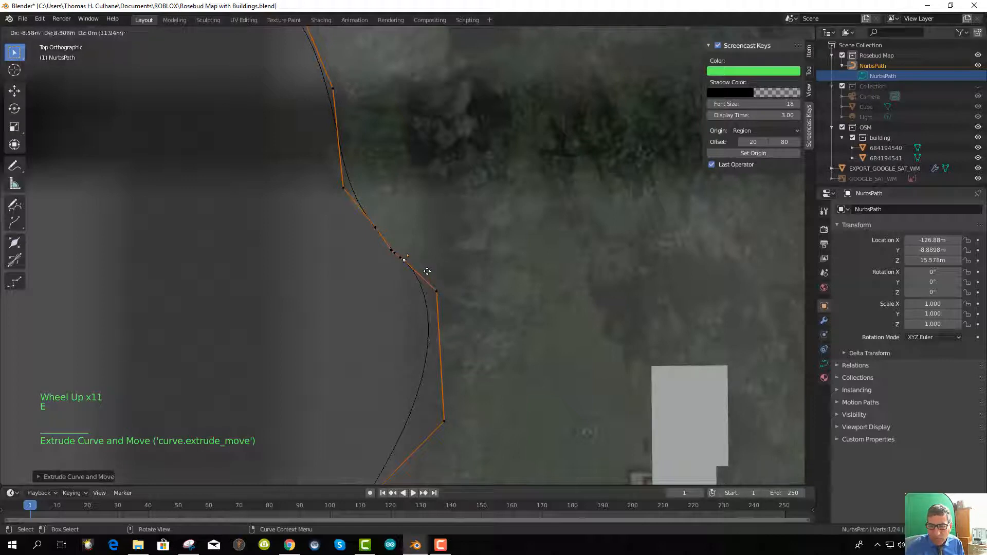
left_click(412, 280)
scroll(396, 287, "up", 12)
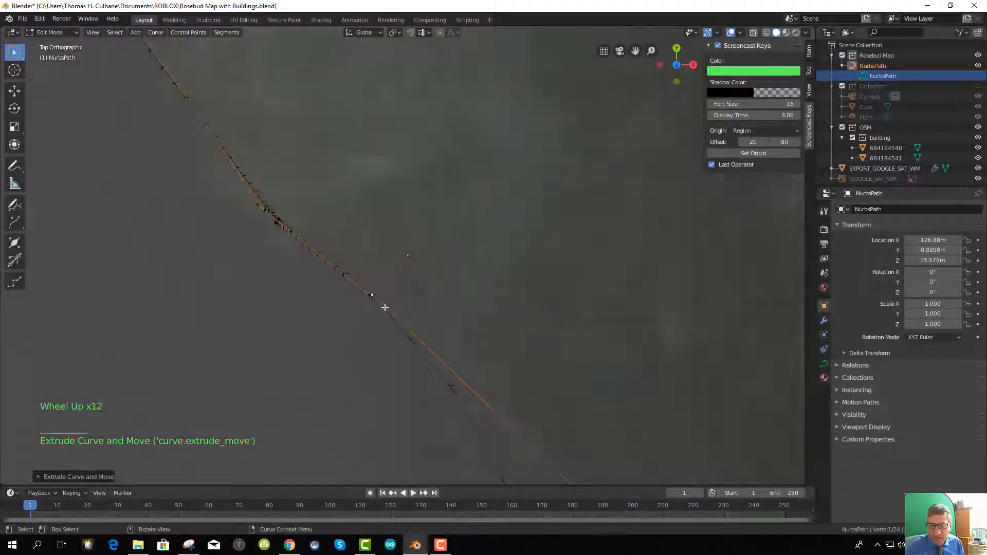
right_click(376, 313)
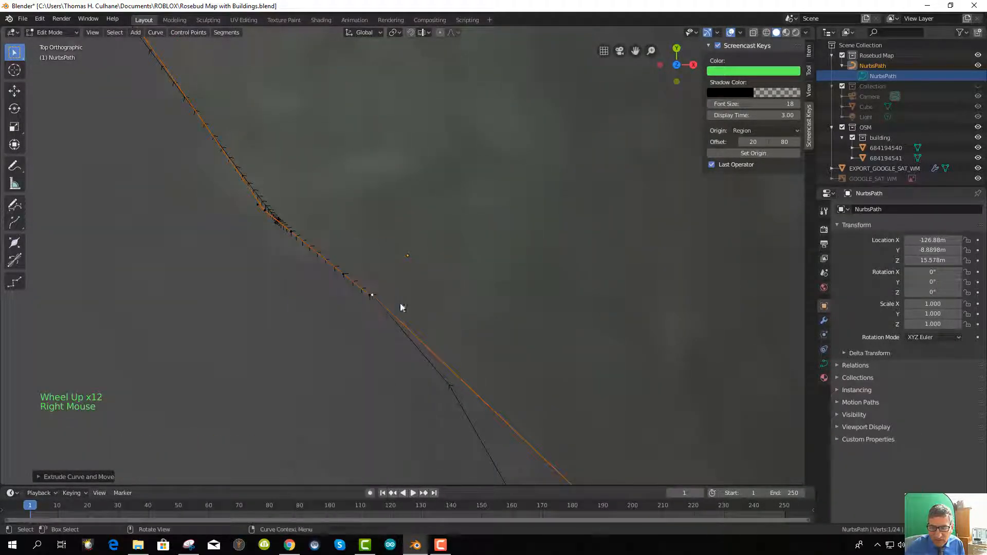
Select the path curve's two meeting endpoints on the lake's eastern shore and join them with a segment to close the outline
left_click(371, 295)
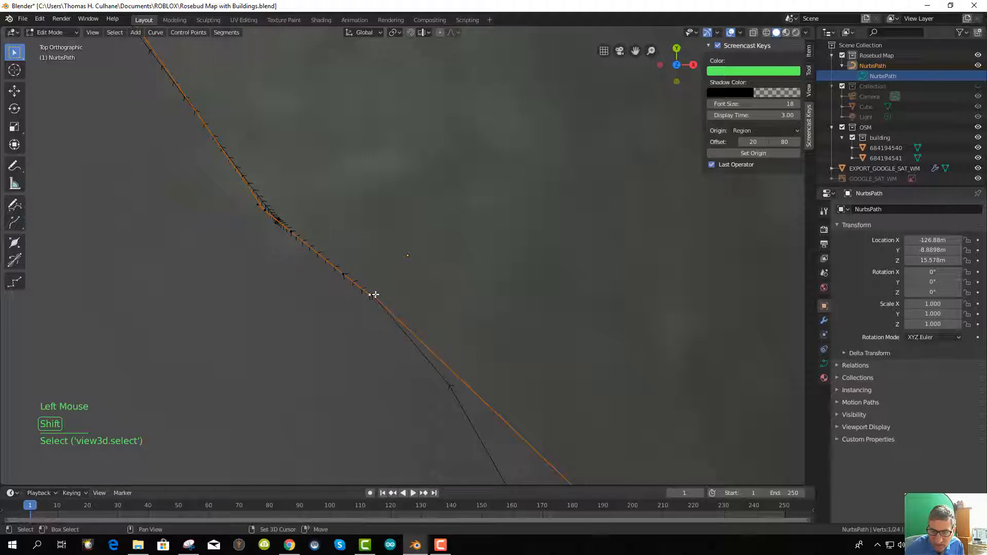
left_click(371, 295, "shift")
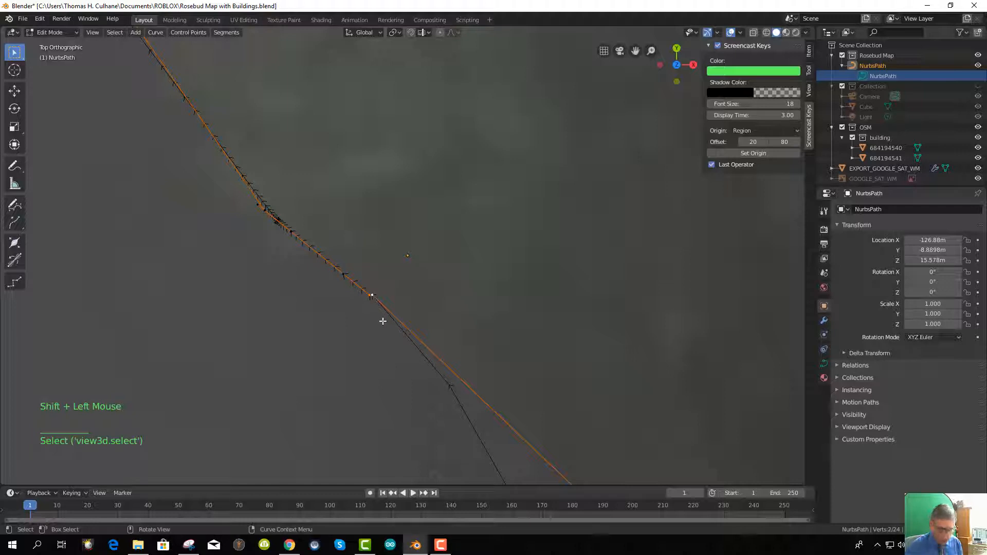
key("f")
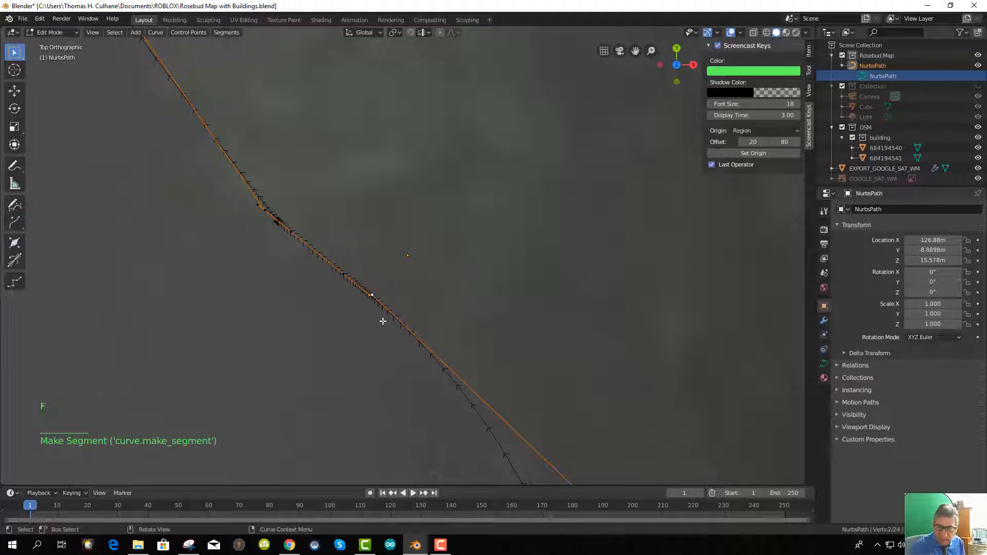
scroll(357, 323, "up", 3)
middle_click_drag(357, 324, 355, 361)
scroll(373, 363, "down", 2)
scroll(376, 360, "down", 20)
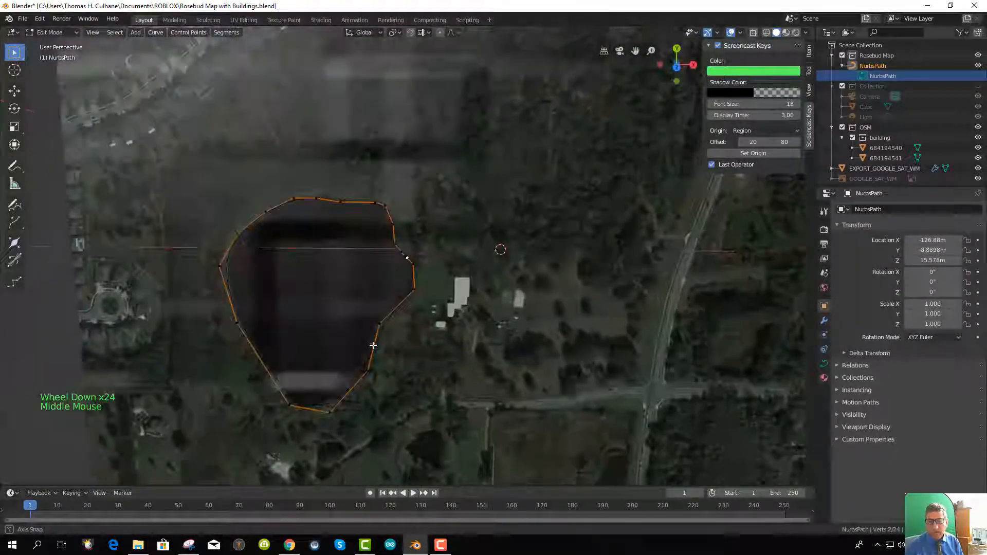
Leave Edit Mode and convert the lake outline curve to a mesh
key("Tab")
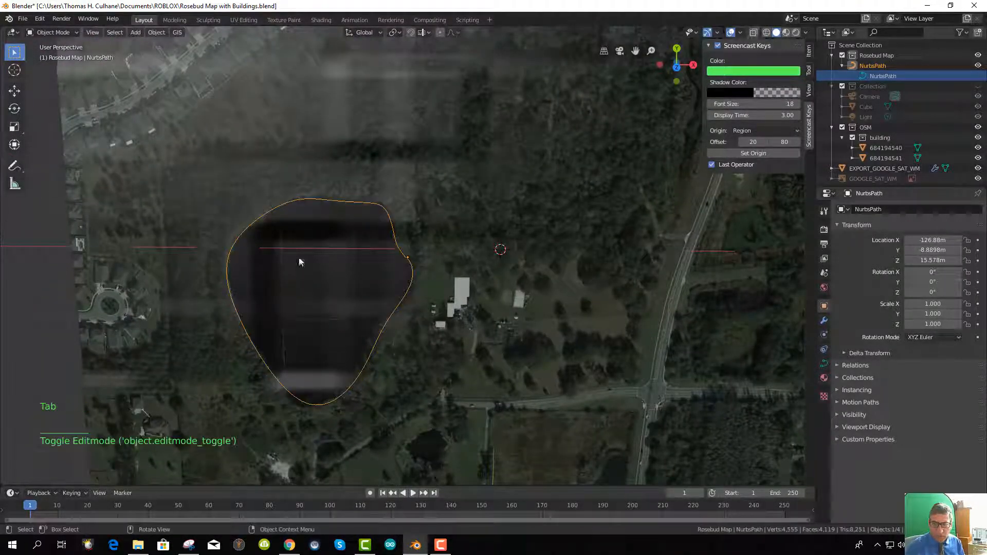
left_click(157, 32)
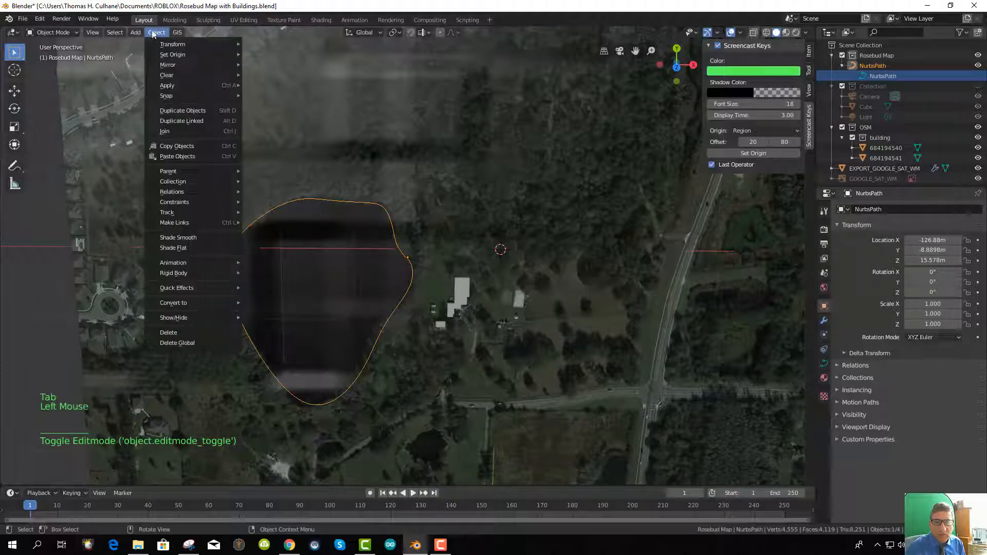
mouse_move(184, 302)
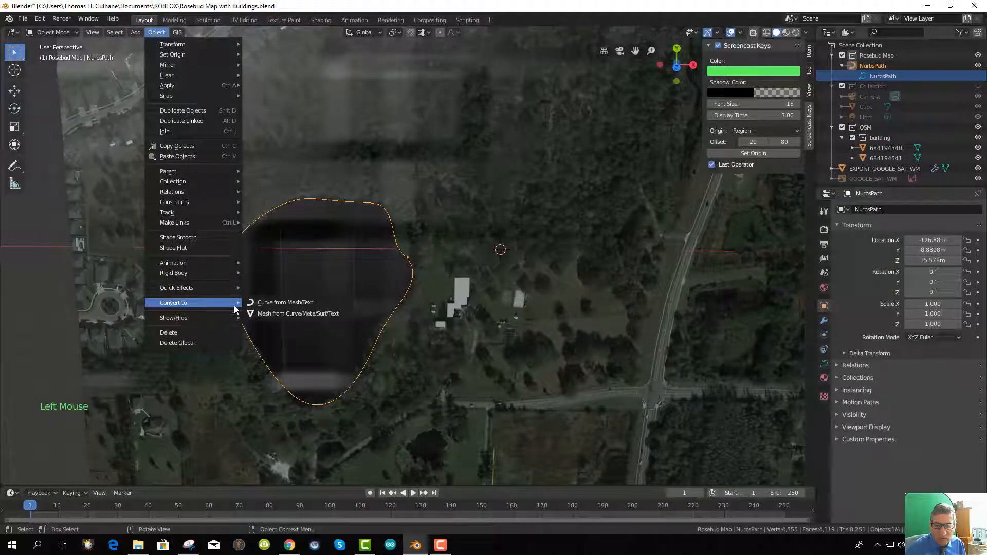
left_click(276, 314)
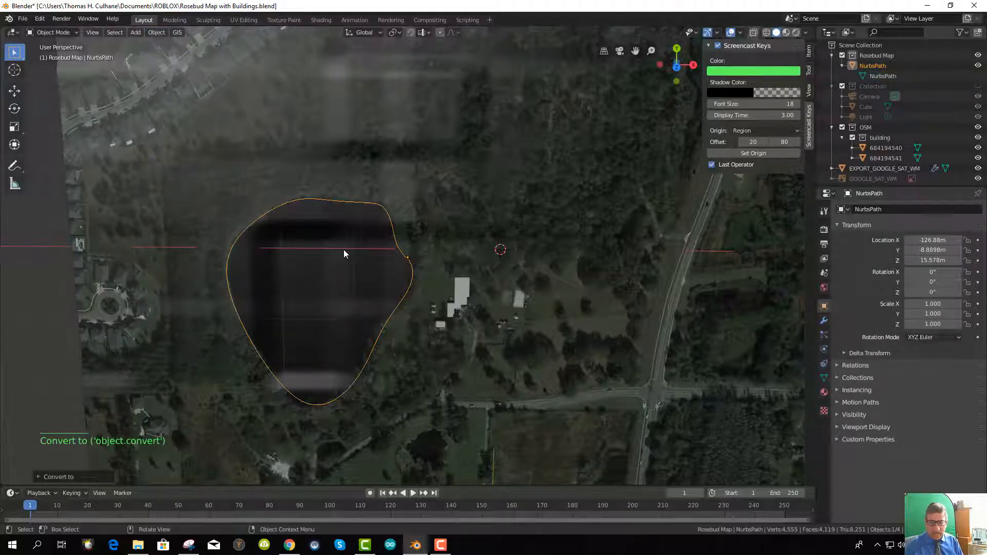
In Edit Mode, select one vertex on the northwest shore and one on the northeast shore, and connect them with an edge
key("Tab")
scroll(360, 252, "up", 5)
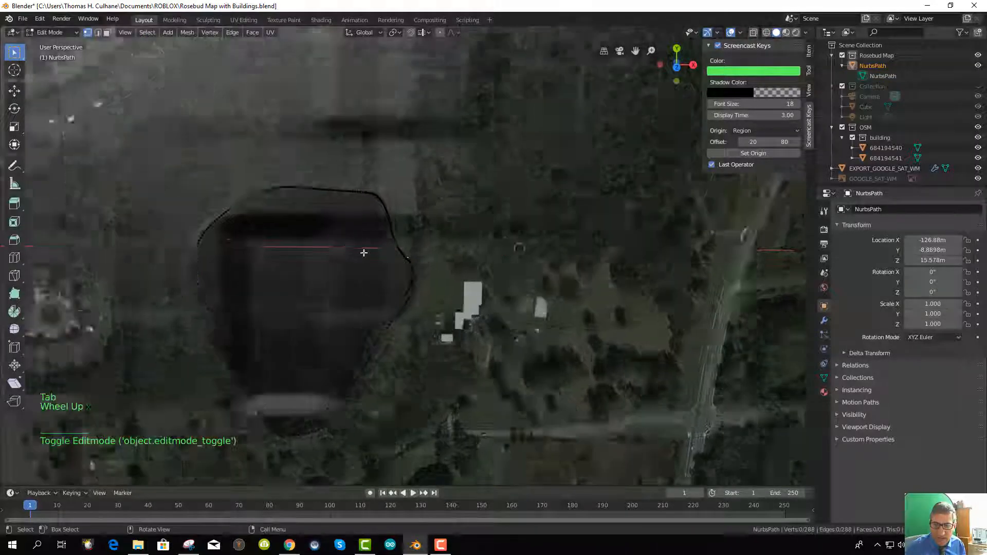
scroll(363, 252, "up", 8)
scroll(363, 252, "down", 7)
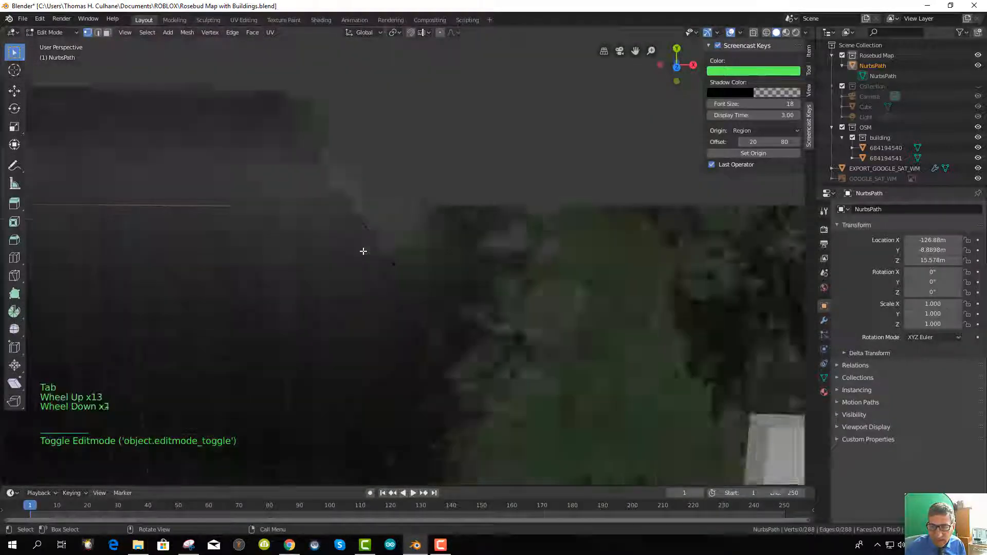
scroll(363, 250, "down", 4)
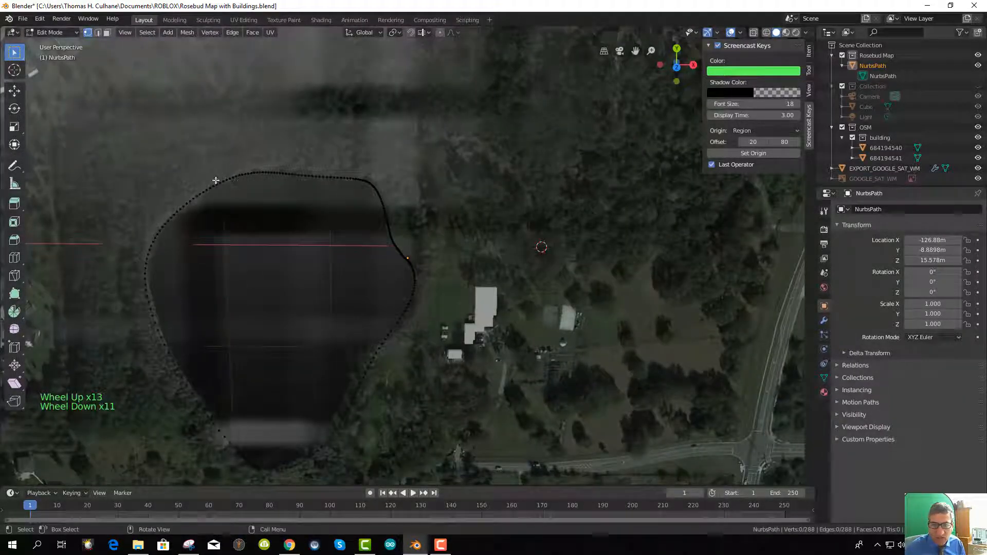
left_click(183, 206)
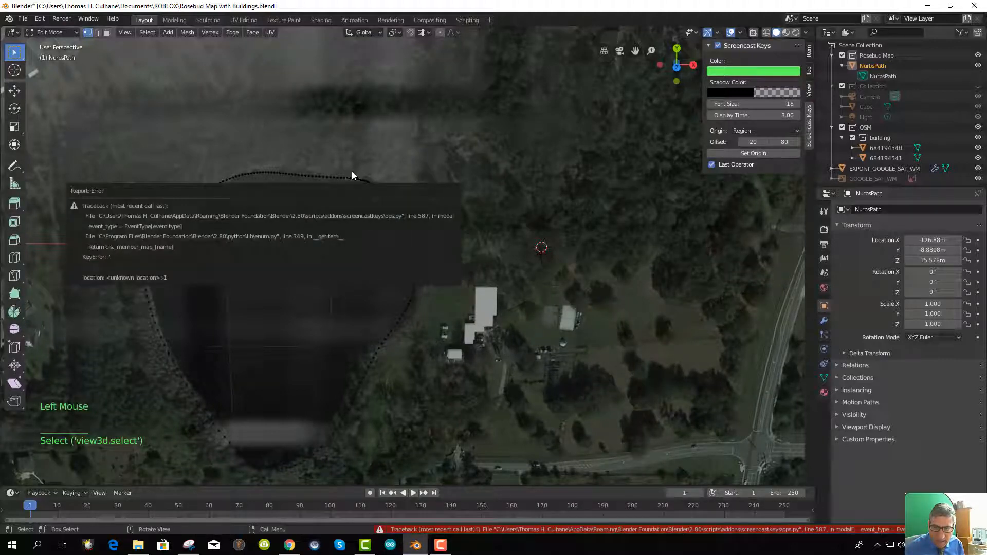
left_click(382, 202, "shift")
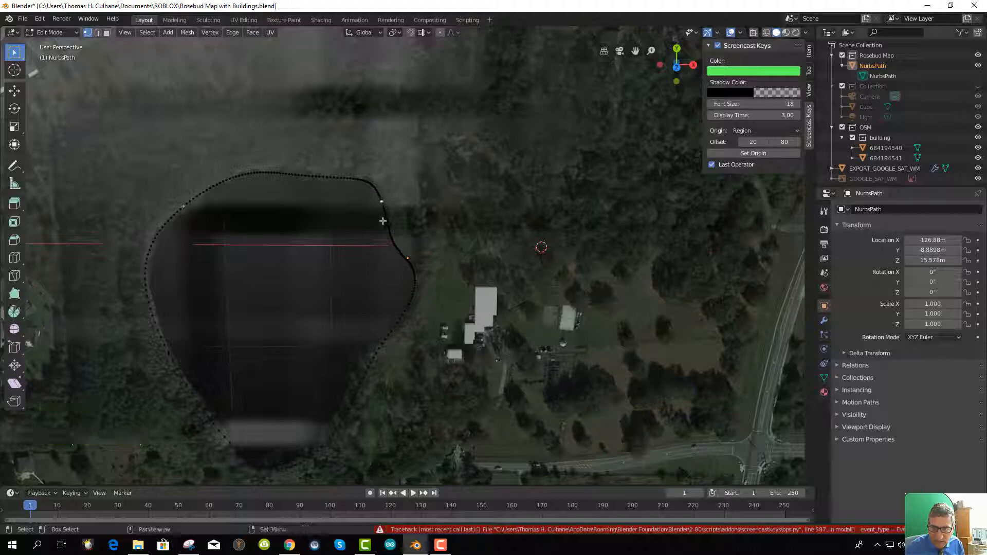
key("f")
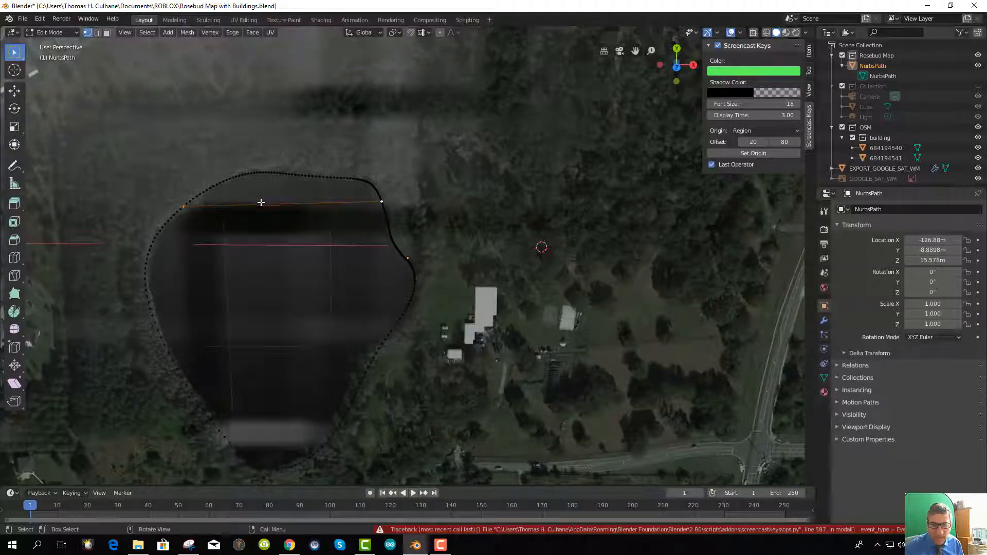
Switch to edge selection and select the straight edge crossing the lake's north end
left_click(253, 32)
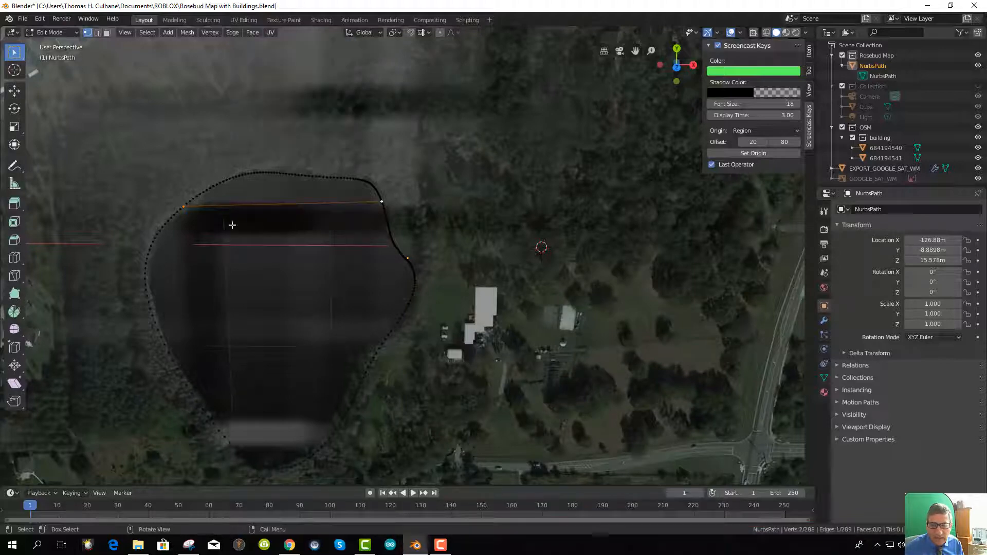
middle_click_drag(264, 225, 227, 220)
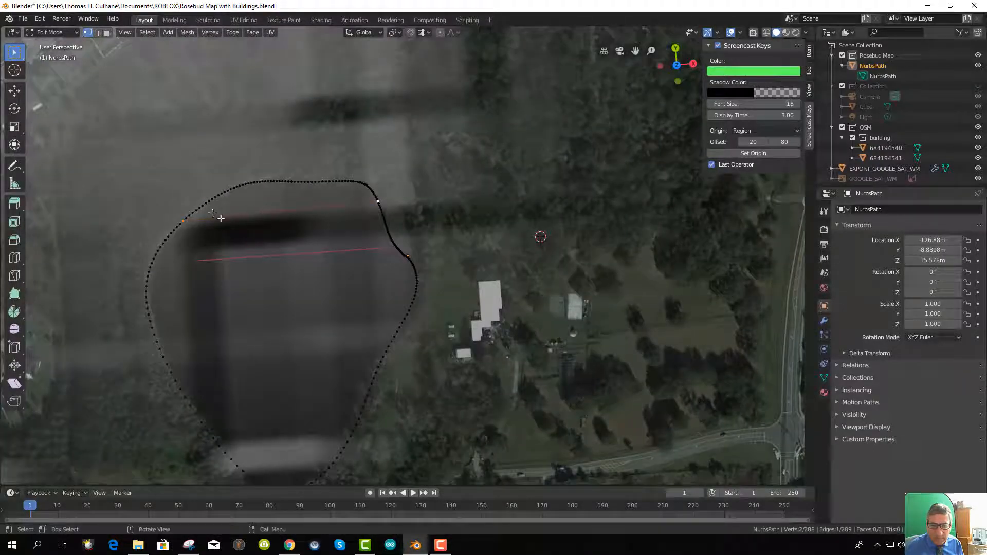
left_click(98, 33)
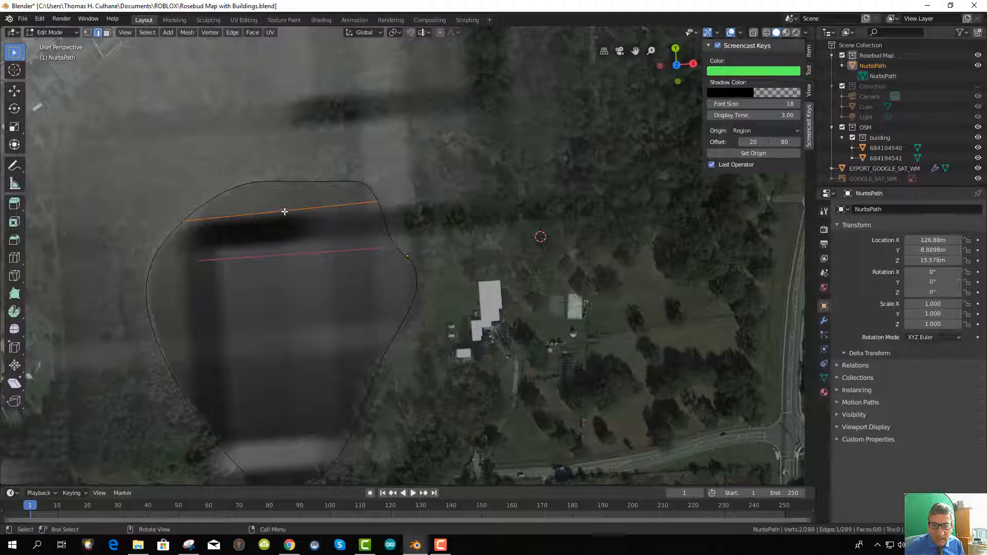
middle_click_drag(281, 234, 265, 217)
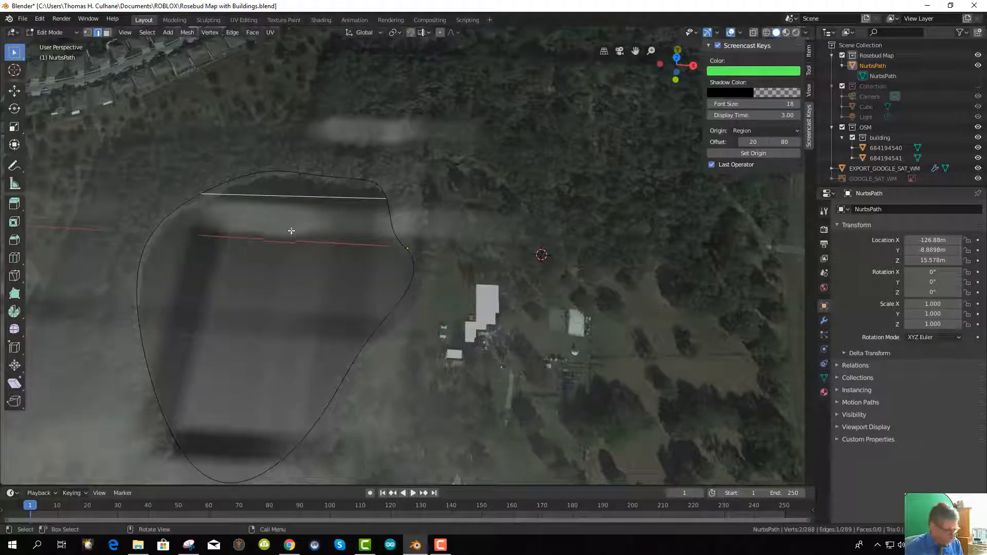
key("Tab")
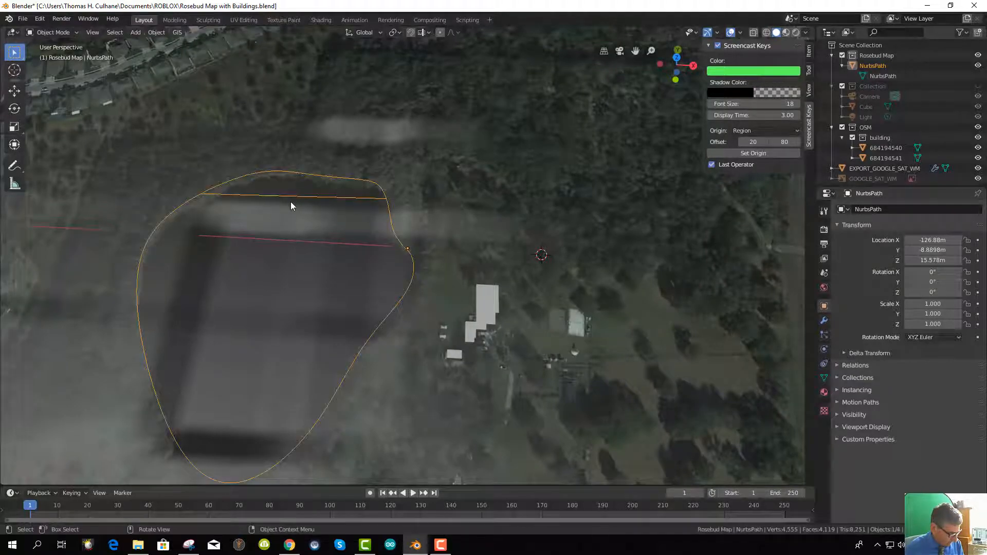
left_click(289, 200)
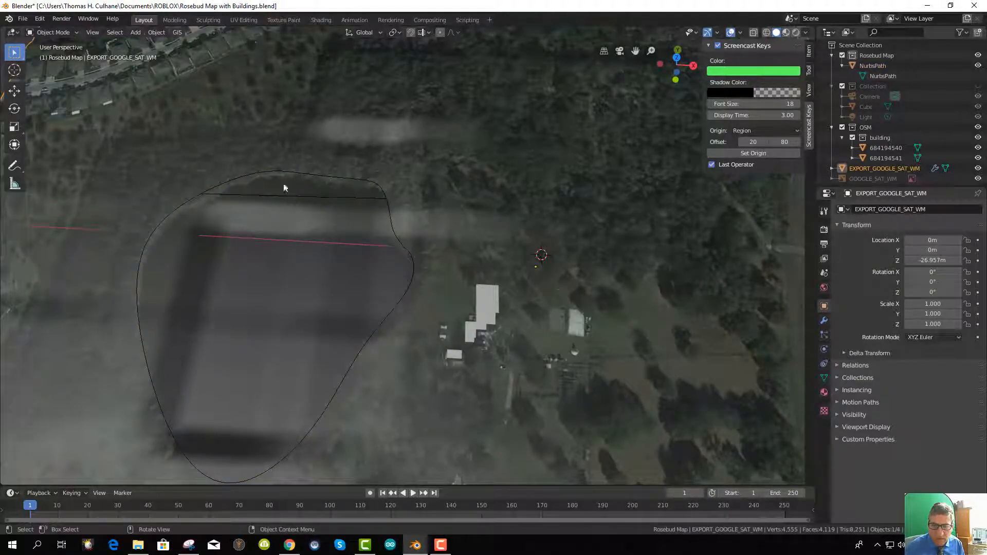
scroll(285, 188, "up", 2)
scroll(272, 185, "up", 1)
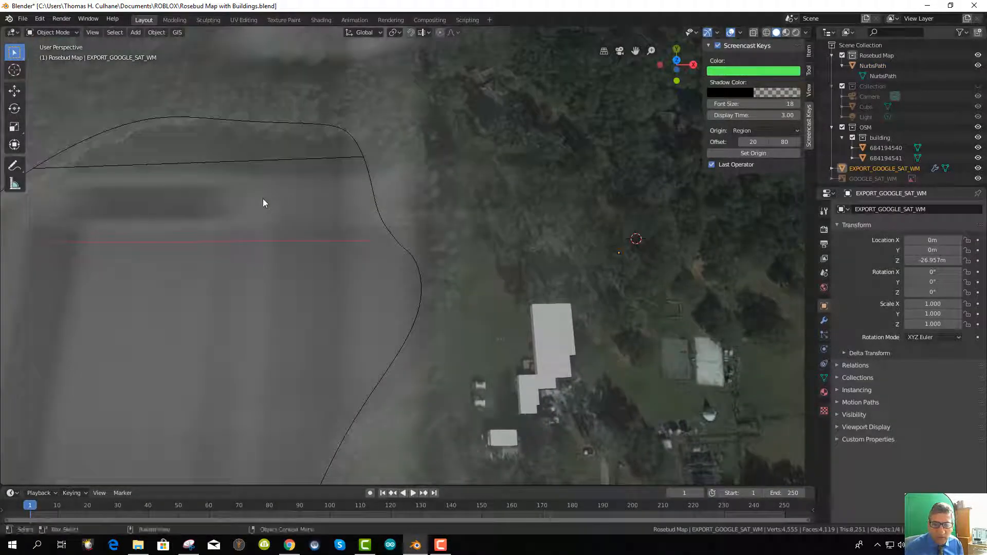
key("Tab")
middle_click_drag(264, 205, 269, 128)
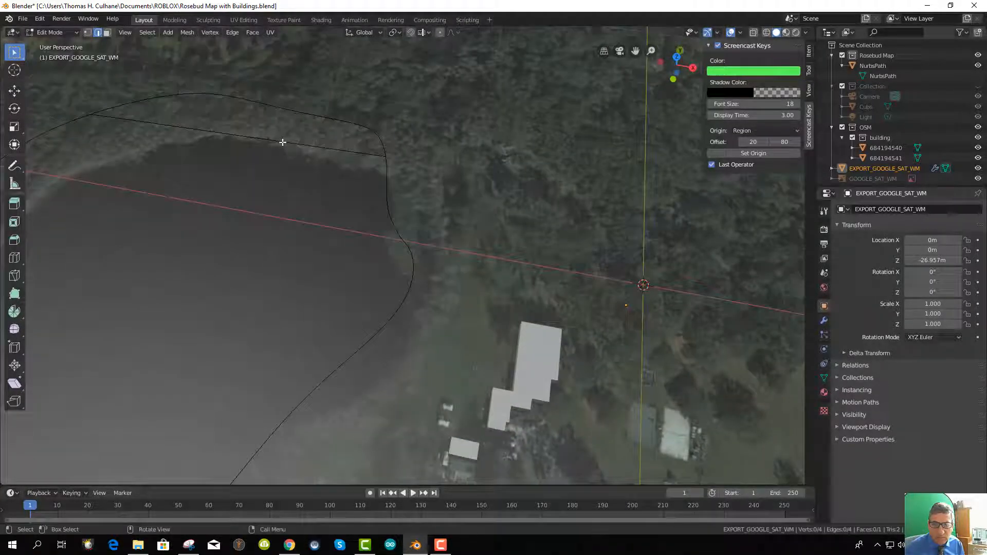
key("Tab")
left_click(286, 142)
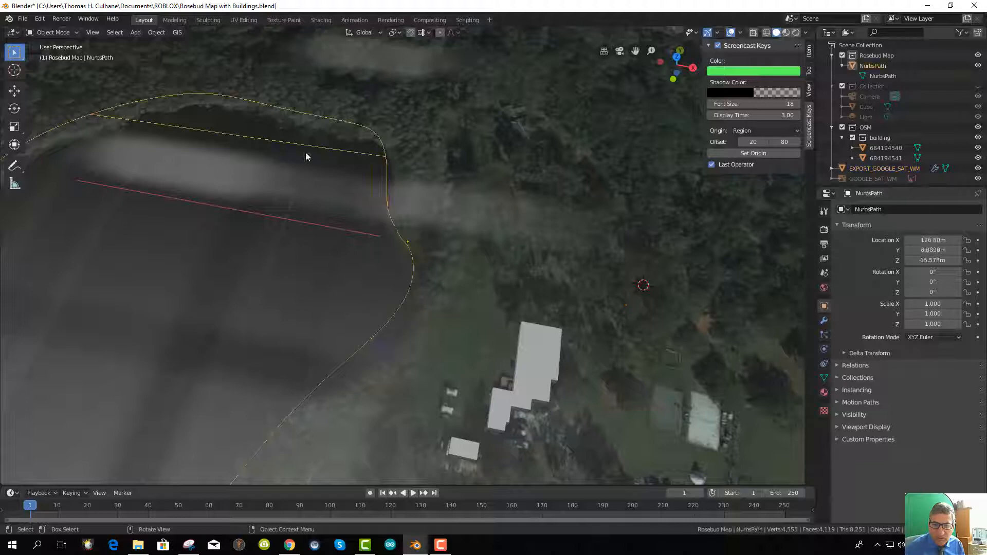
middle_click_drag(307, 154, 313, 254)
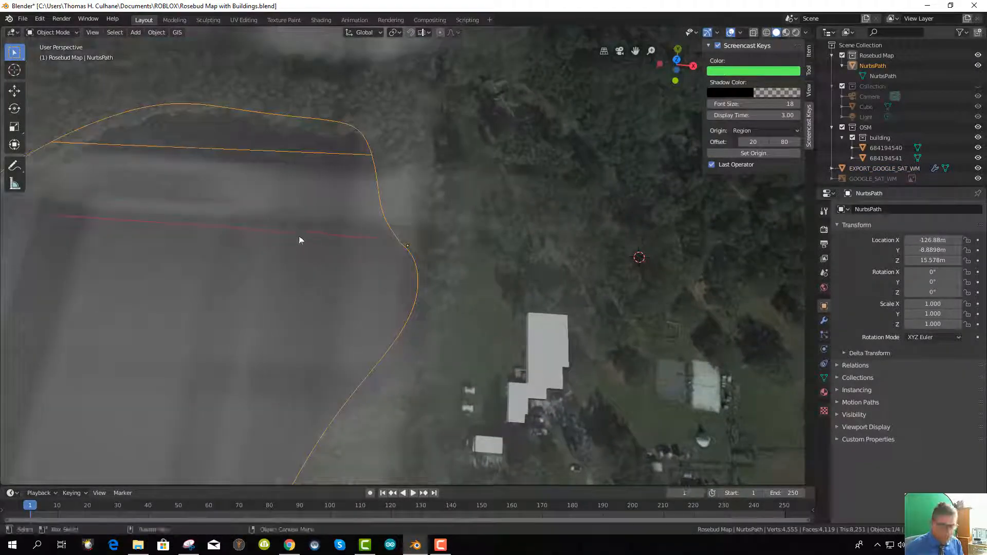
key("Tab")
scroll(263, 161, "up", 5)
scroll(259, 158, "down", 6)
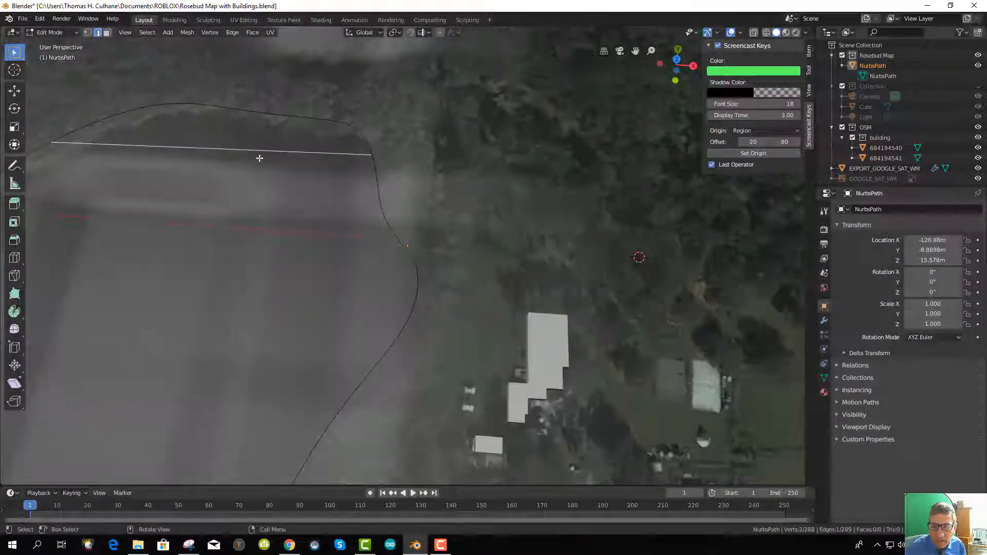
Select six neighbouring northwest shore vertices plus the cross-lake edge's northeast vertex, and fill a thin face between them
middle_click_drag(258, 190, 296, 216)
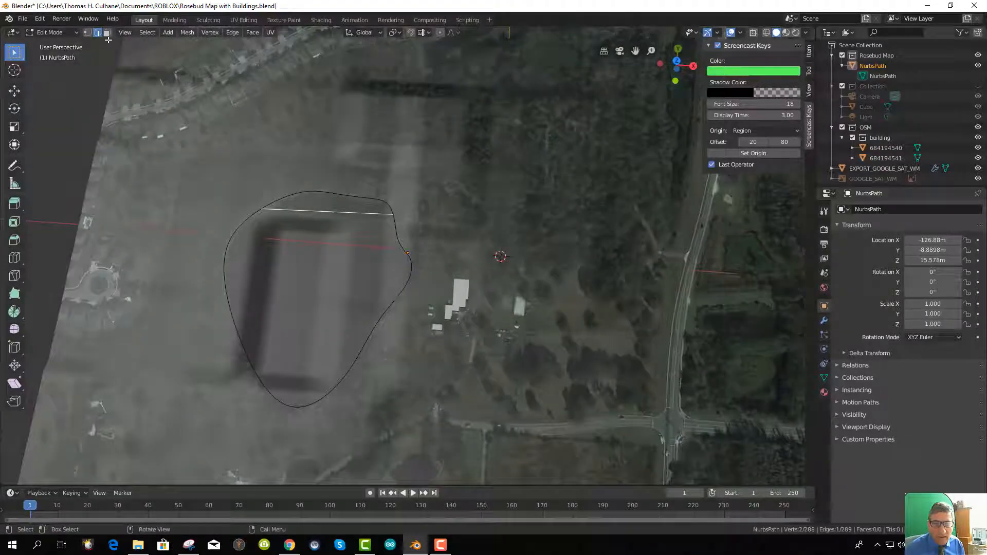
scroll(323, 217, "up", 2)
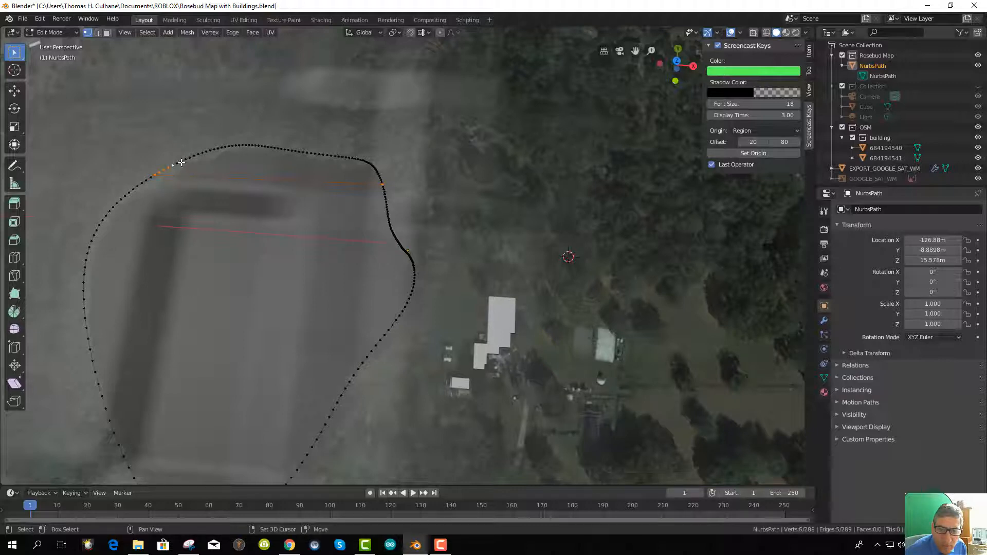
left_click(382, 184, "shift")
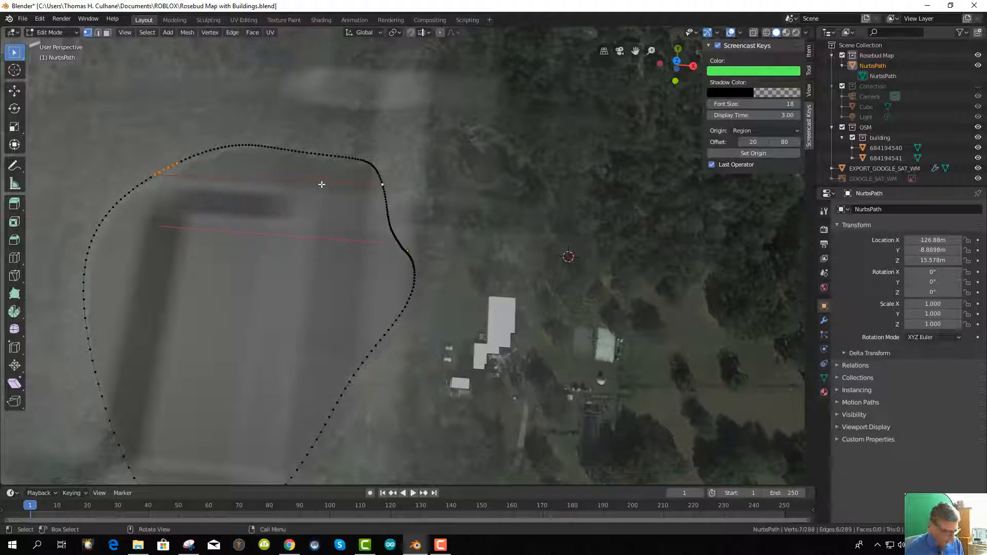
key("f")
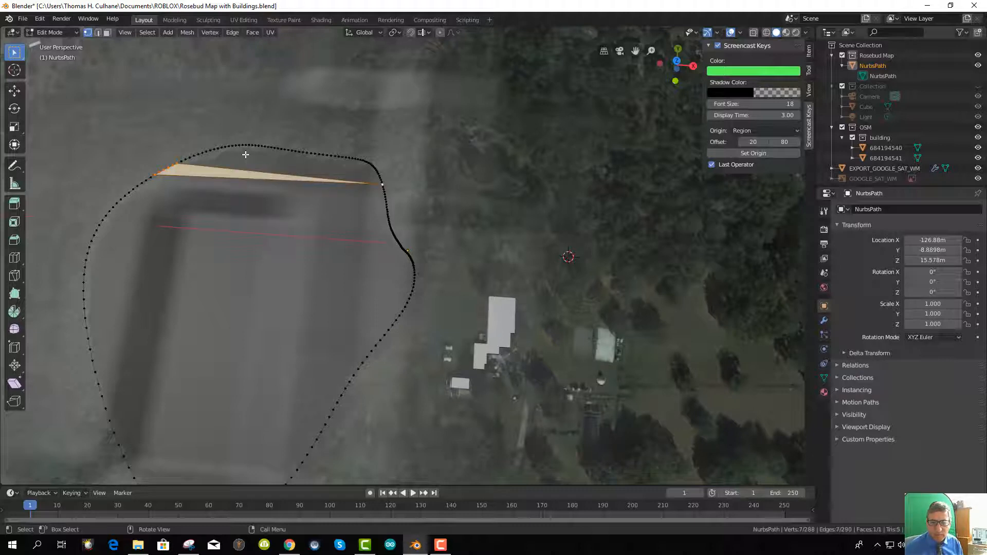
Switch to edge selection and select the long northern edge of the thin face
left_click(98, 32)
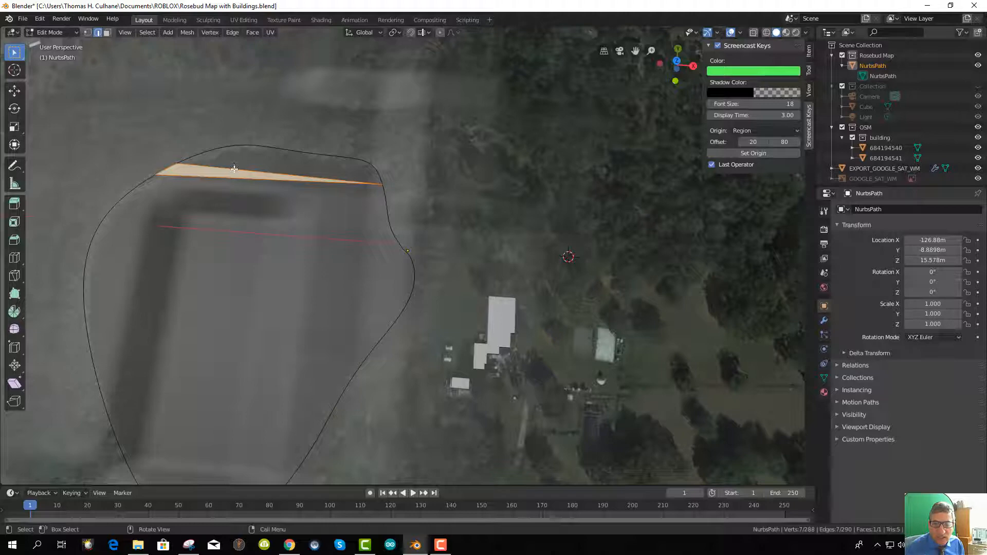
left_click(235, 169)
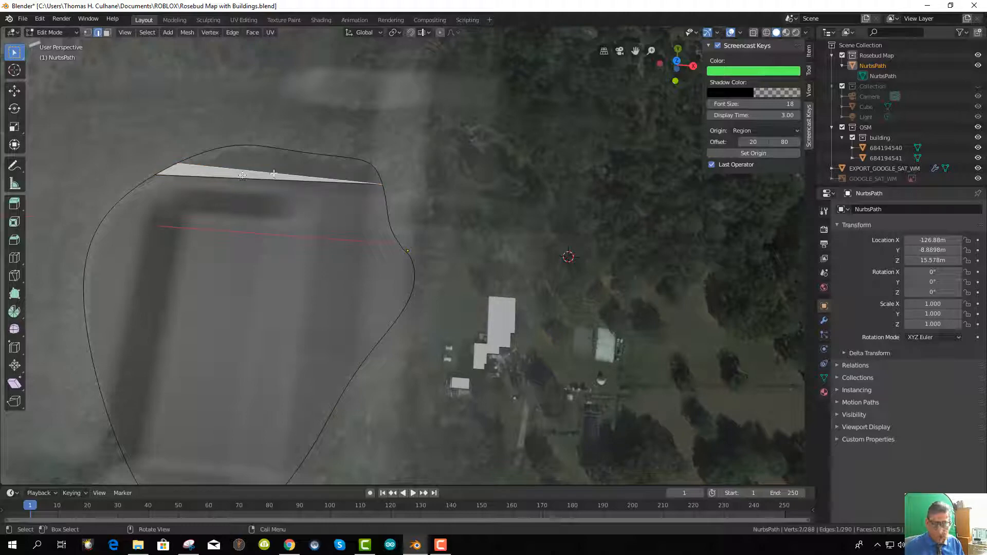
middle_click_drag(275, 193, 276, 203)
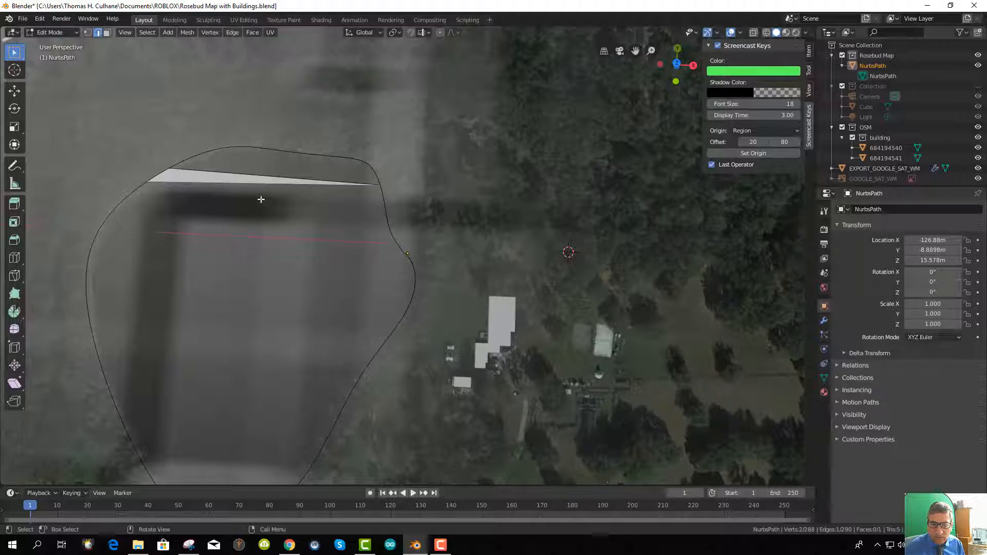
mouse_move(253, 220)
middle_mouse_down()
mouse_move(255, 212)
mouse_move(256, 230)
middle_mouse_up()
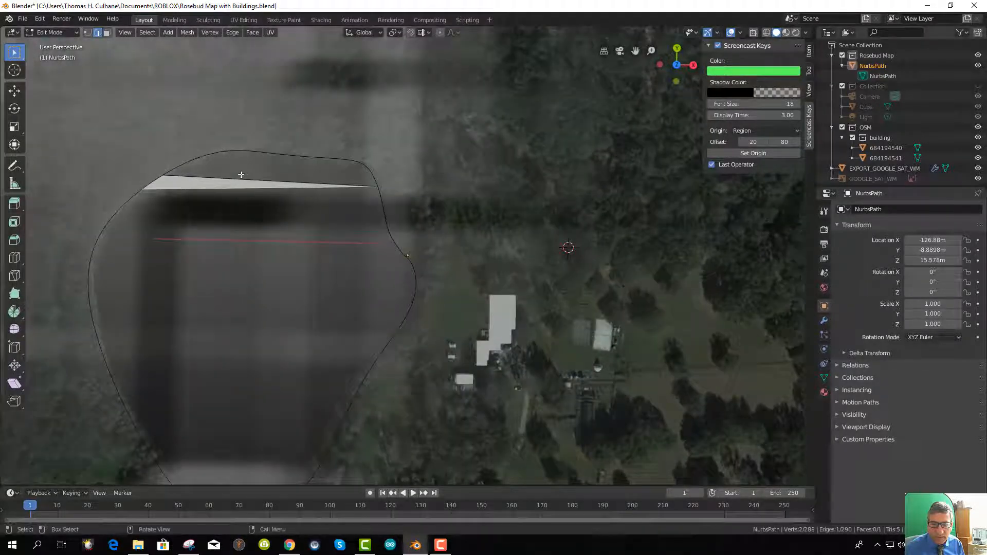
Switch to face selection and select the thin face across the lake's north end
left_click(86, 32)
left_click(108, 33)
left_click(197, 187)
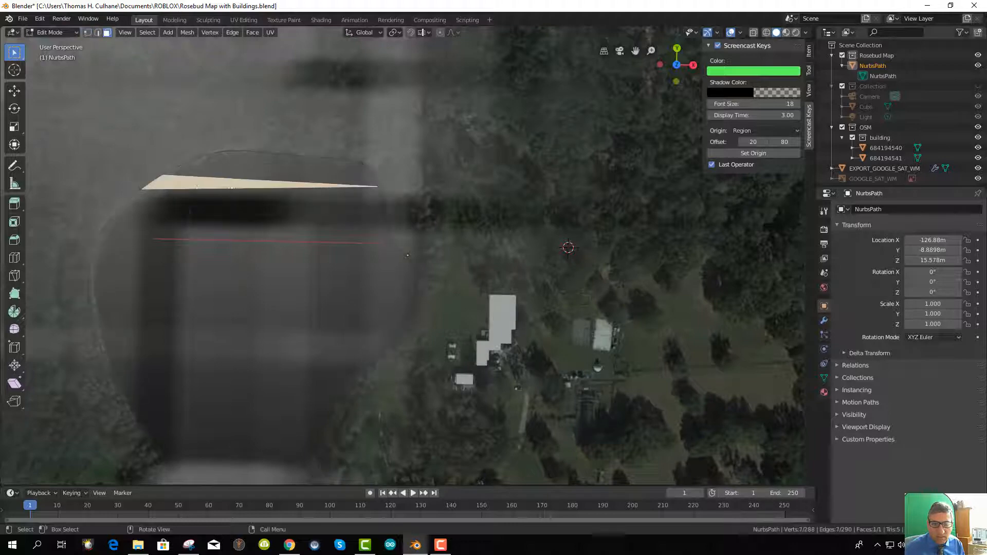
Switch the lake mesh to vertex selection
left_click(87, 32)
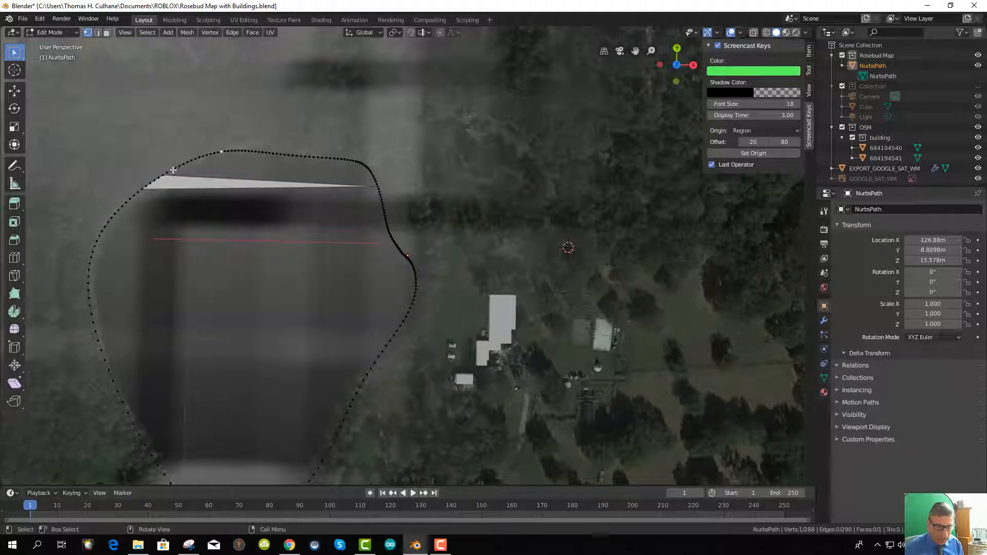
key("c")
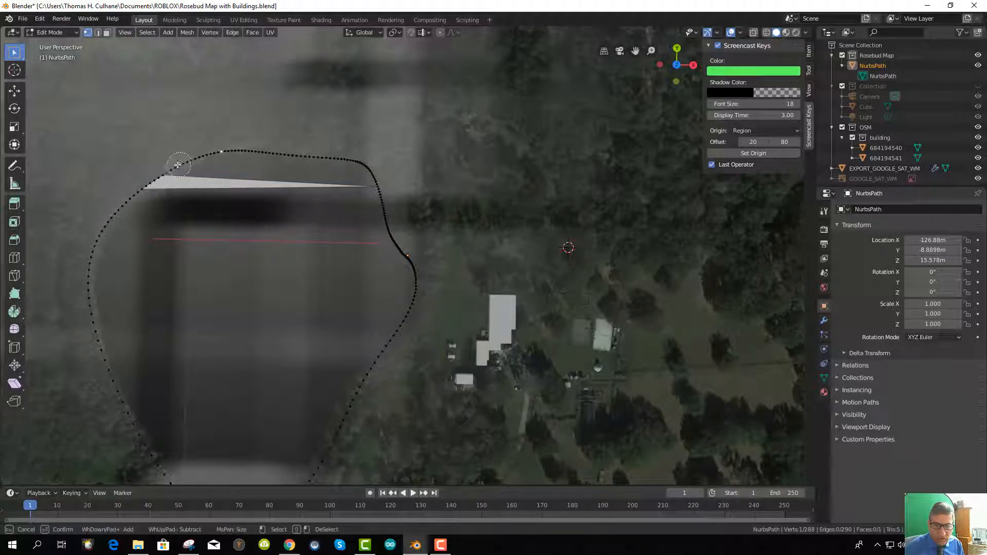
mouse_move(177, 166)
left_mouse_down()
mouse_move(227, 151)
mouse_move(312, 153)
mouse_move(360, 162)
mouse_move(376, 182)
left_mouse_up()
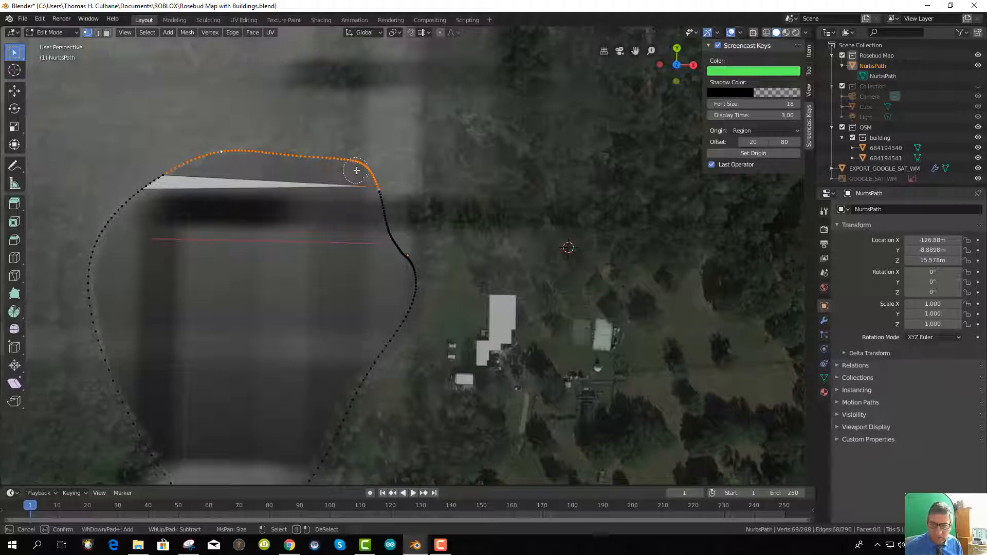
left_click_drag(359, 165, 392, 192)
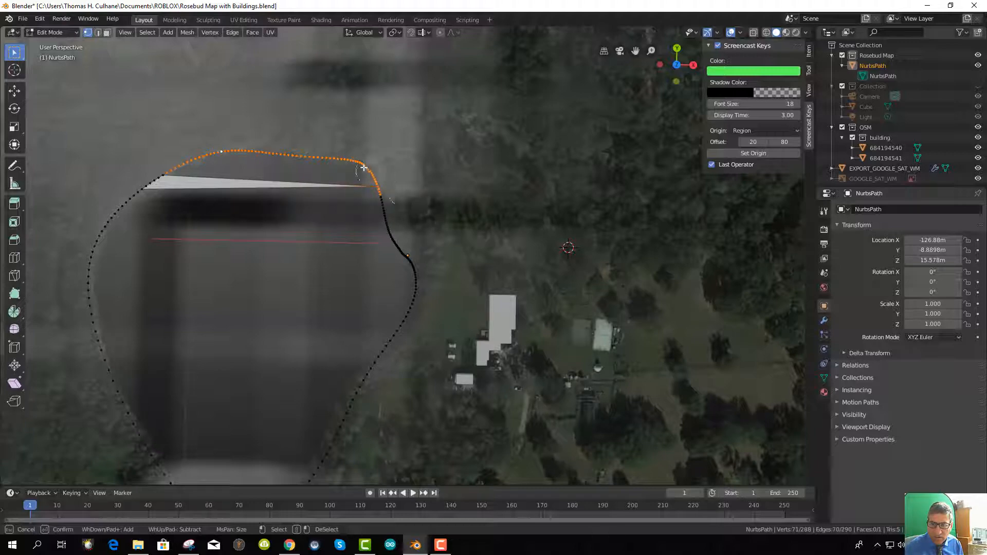
key("Escape")
key("ctrl+z")
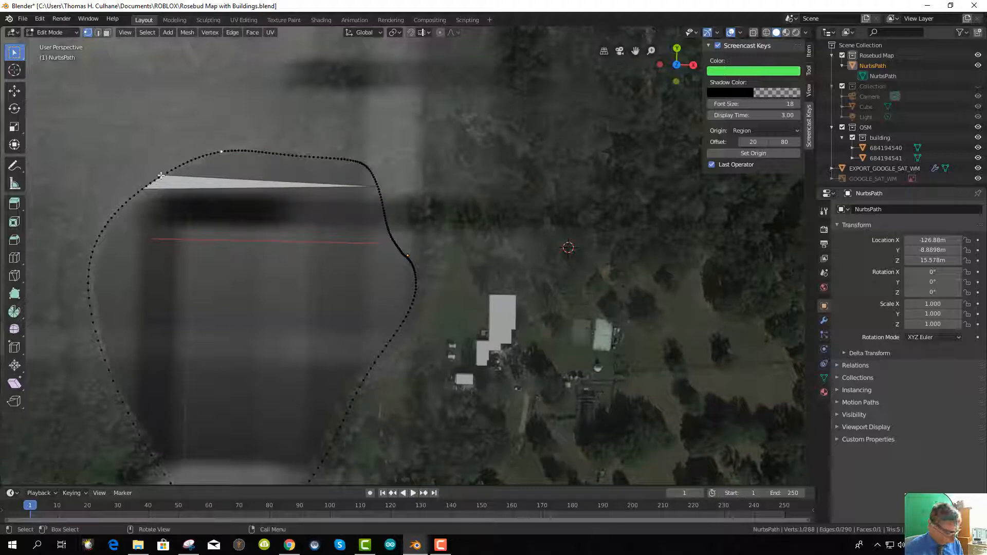
Circle-select the shoreline vertices around the lake's north end, above the thin face, and fill them with one face
key("c")
mouse_move(161, 175)
left_mouse_down()
mouse_move(176, 160)
mouse_move(238, 147)
mouse_move(360, 163)
mouse_move(373, 174)
left_mouse_up()
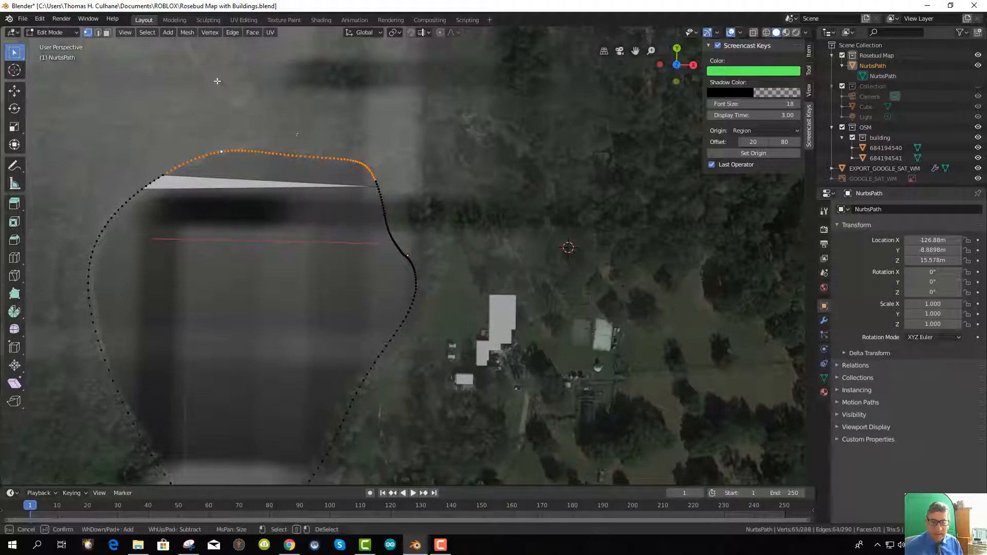
key("Escape")
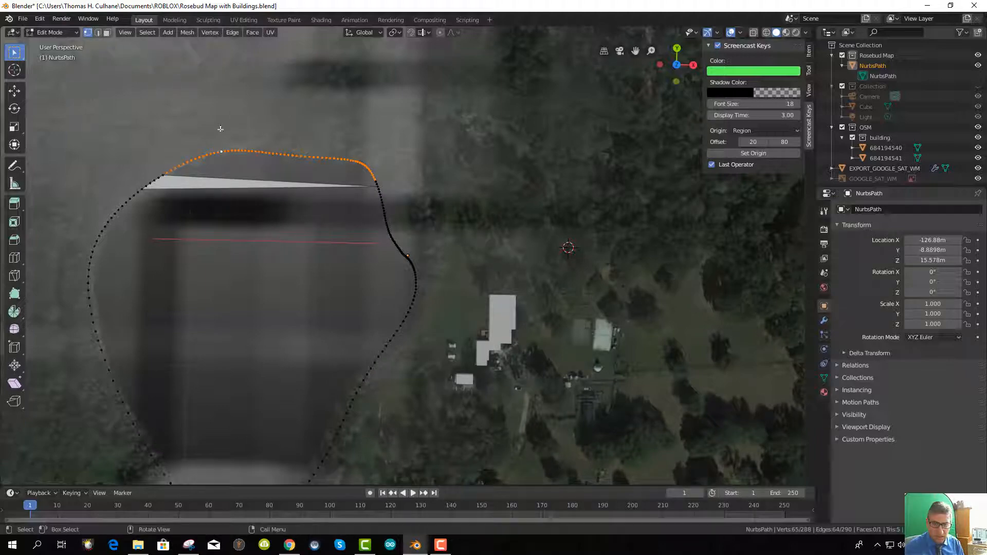
key("f")
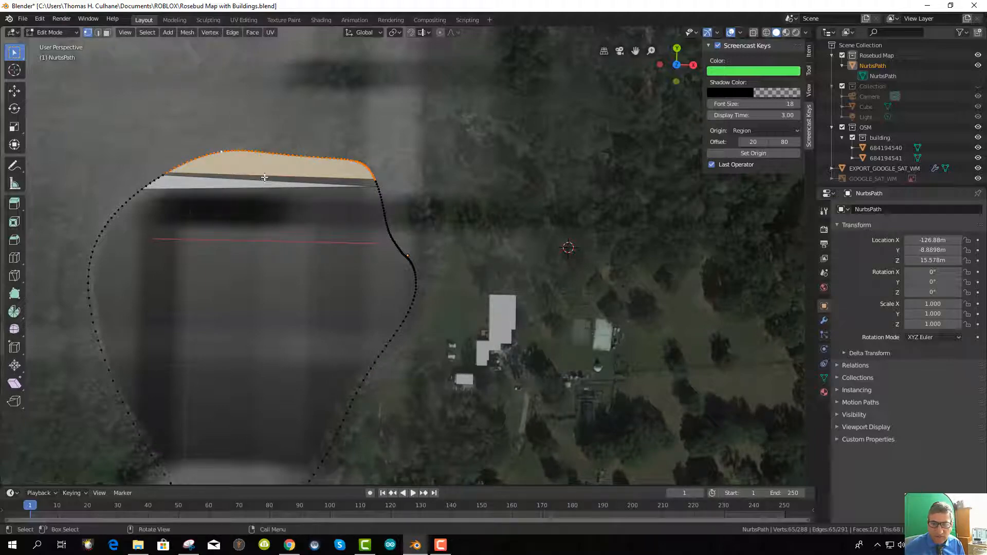
Switch to edge selection and fill faces from the north cap's southern edge to narrow the gap above the thin face
left_click(98, 33)
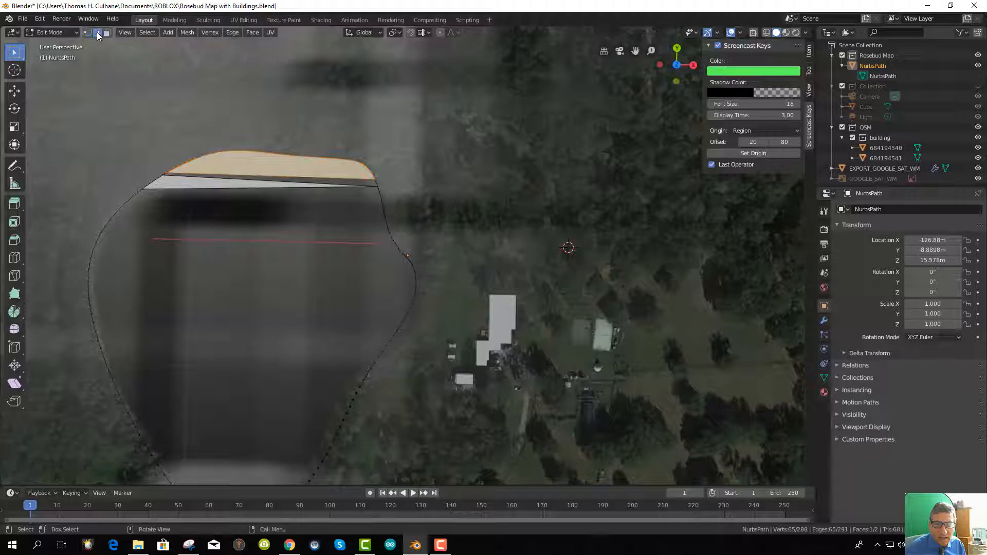
left_click(271, 178)
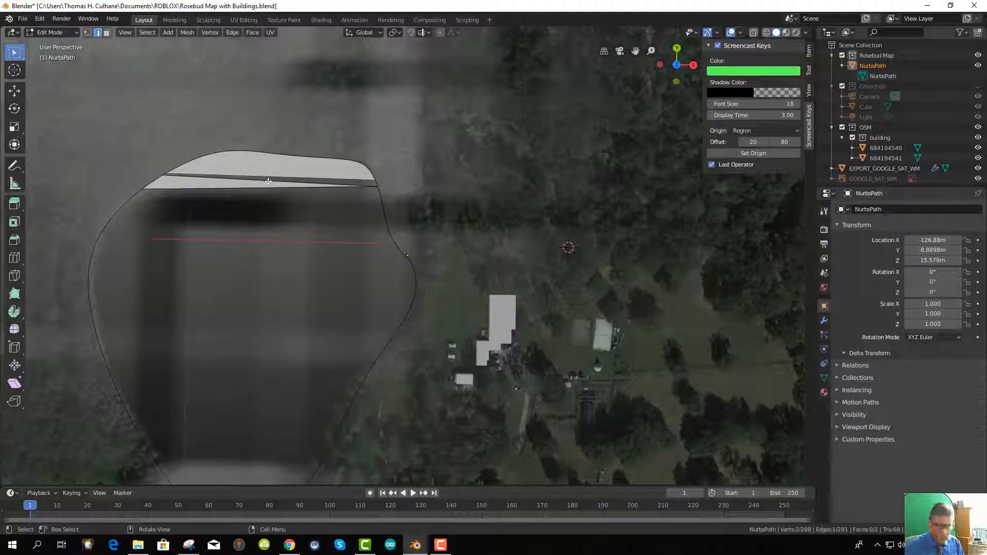
key("f")
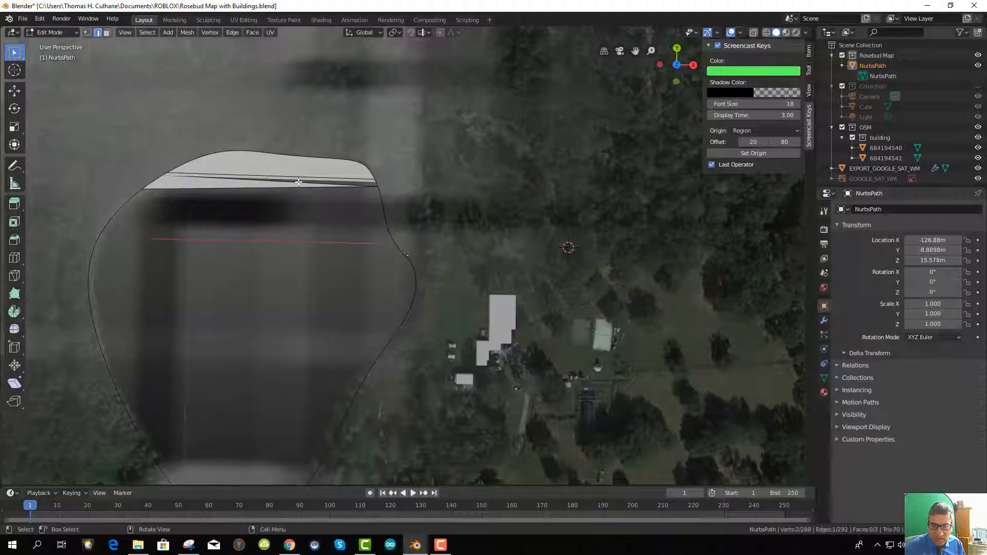
left_click(358, 185, "shift")
key("f")
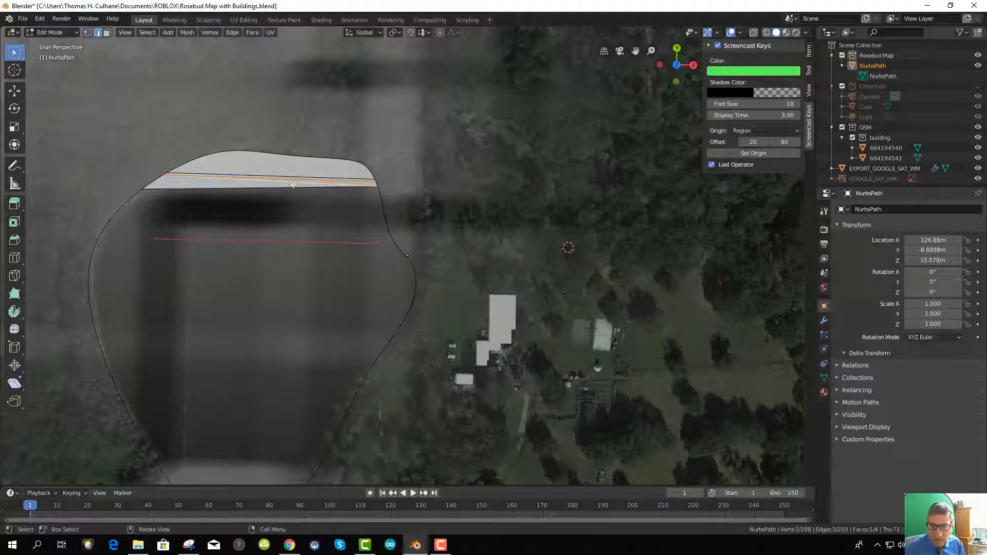
Select the thin face's southern edge and repeatedly fill adjoining faces across the lake down to its south end and southeast shore
left_click(293, 187)
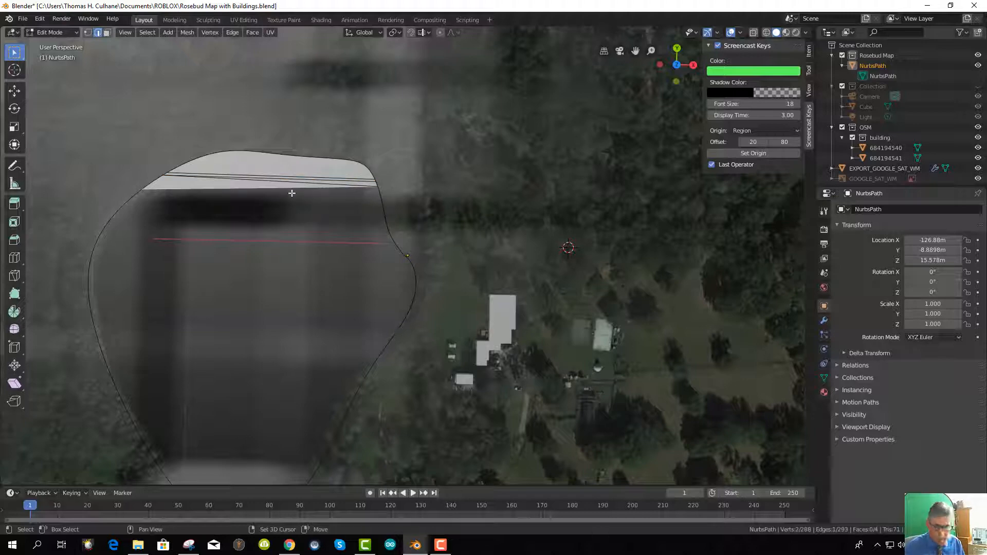
key("f")
key("f")
key("f")
key("f")
key("f")
key("f")
key("f")
key("f")
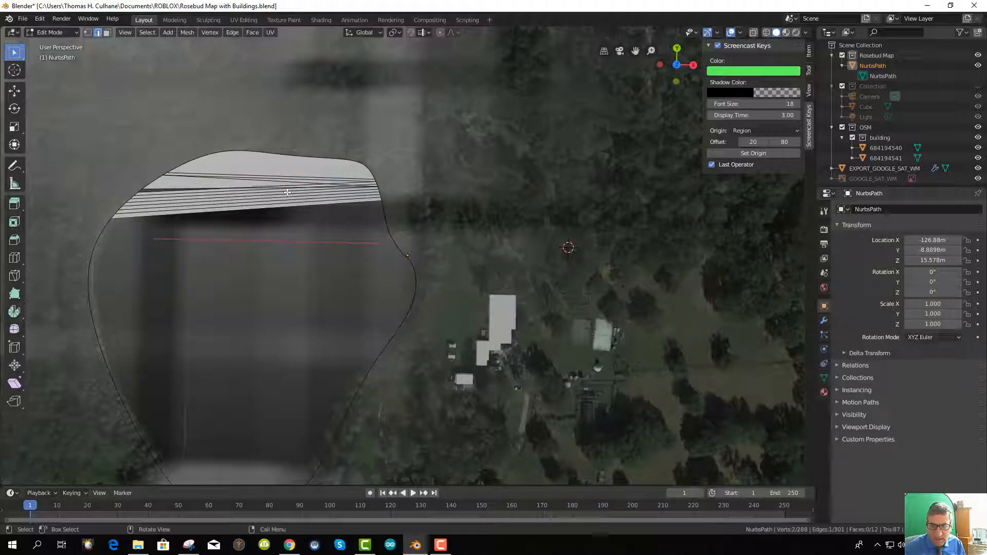
key("f")
key("f")
key("f")
key("f")
key("f")
key("f")
key("f")
key("f")
key("f")
key("f")
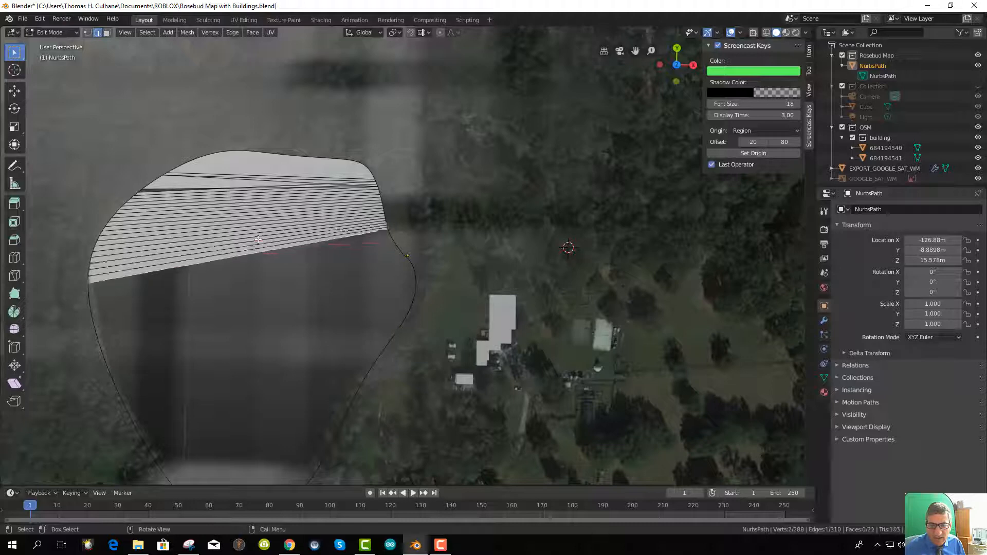
key("f")
key("f")
key("f")
key("f")
key("f")
key("f")
key("f")
key("f")
key("f")
key("f")
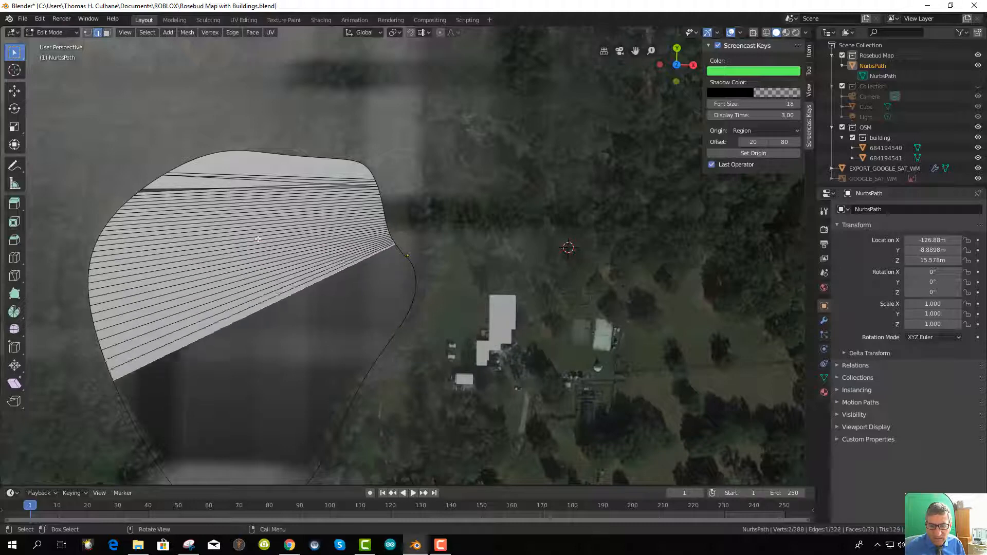
key("f")
key("f")
key("f")
key("f")
key("f")
key("f")
key("f")
key("f")
key("f")
key("f")
key("f")
scroll(273, 252, "down", 2)
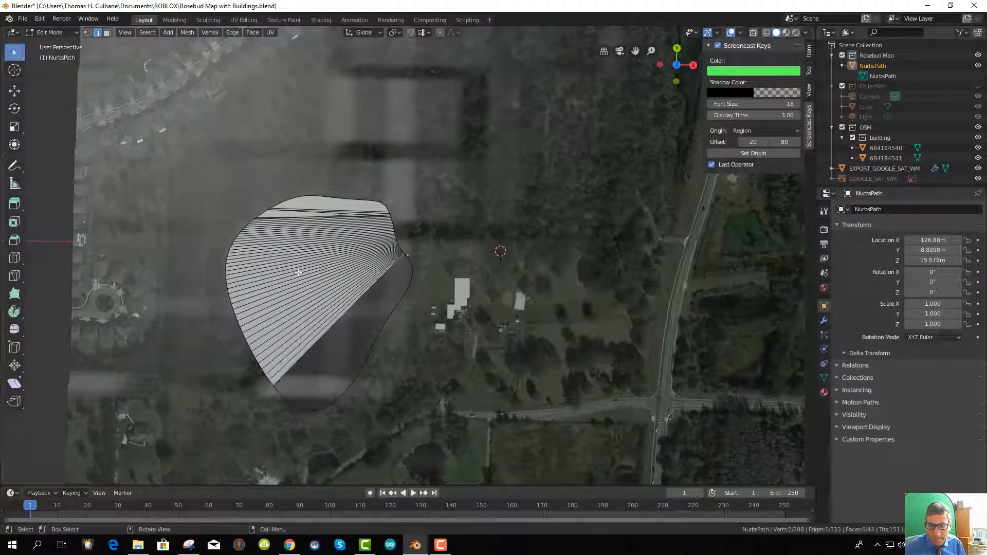
key("f")
key("f")
key("f")
key("f")
key("f")
key("f")
key("f")
key("f")
key("f")
key("f")
key("f")
key("f")
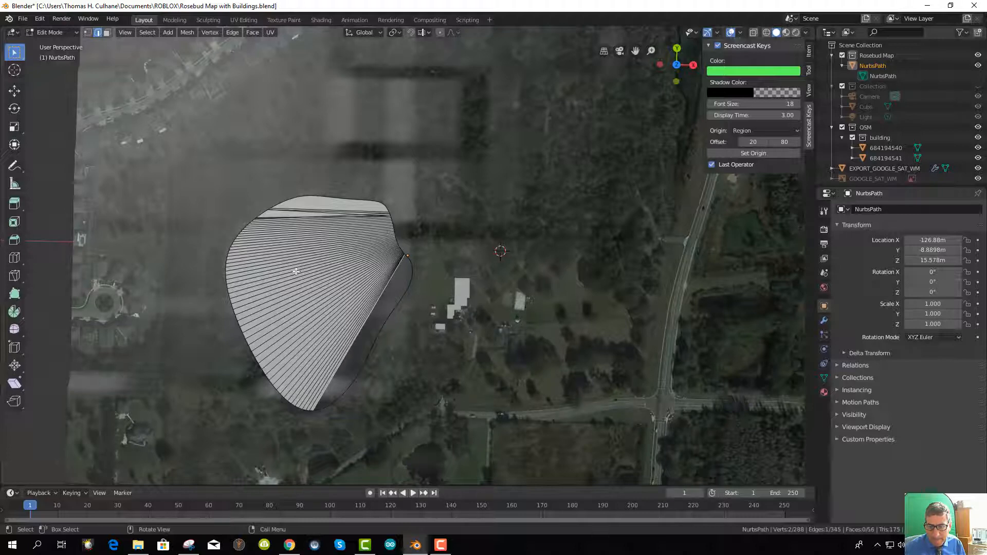
key("f")
key("f")
key("f")
key("f")
key("f")
key("f")
key("f")
key("f")
key("f")
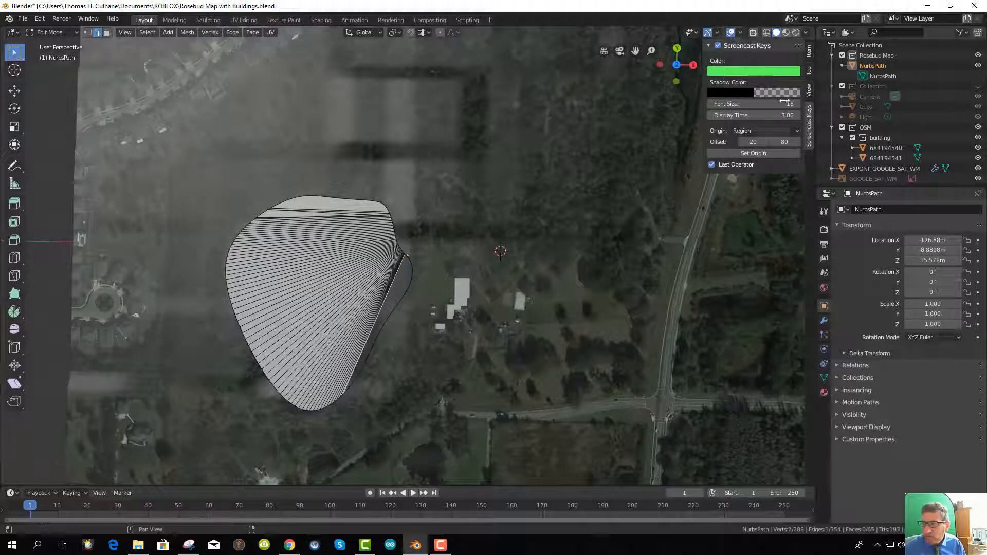
Restart the Screencast Keys display and keep filling faces from the current edge until the lake's eastern shore is closed
left_click(718, 46)
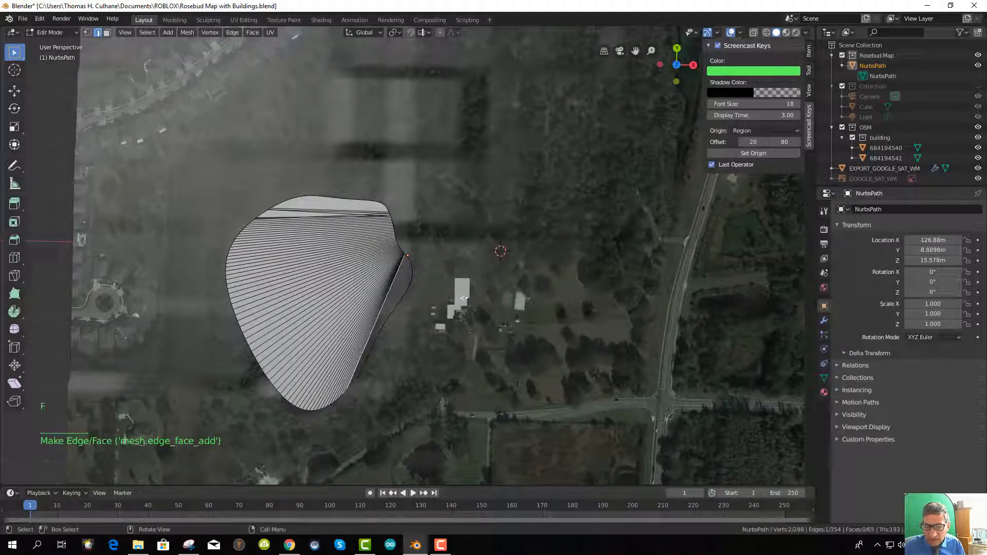
left_click(398, 302)
left_click(400, 306)
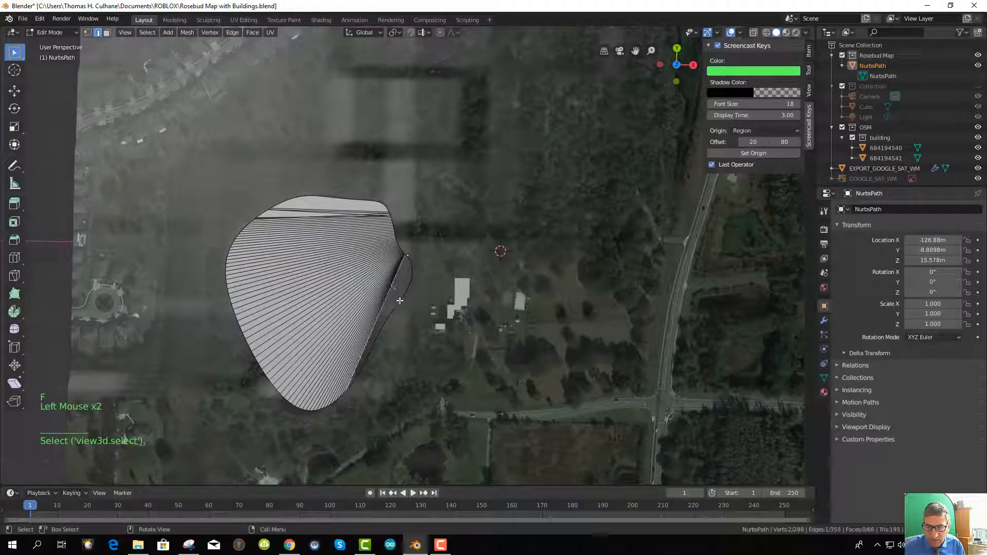
key("f")
key("f")
key("f")
key("f")
key("f")
key("f")
key("f")
key("f")
key("f")
key("f")
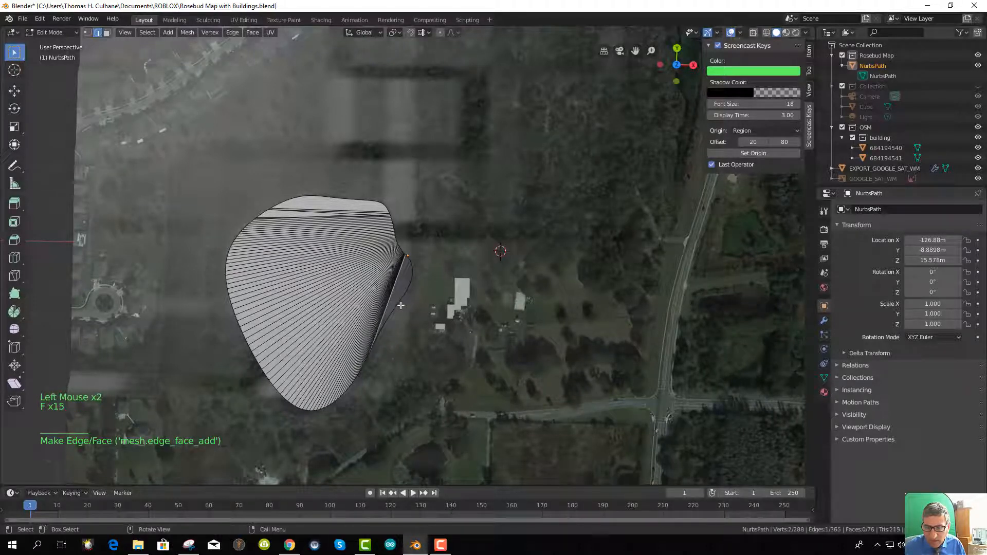
scroll(402, 307, "up", 4)
key("f")
key("f")
key("f")
key("f")
key("f")
key("f")
key("f")
key("f")
key("f")
key("f")
key("f")
key("f")
key("f")
key("f")
key("f")
key("f")
key("f")
key("f")
key("f")
key("f")
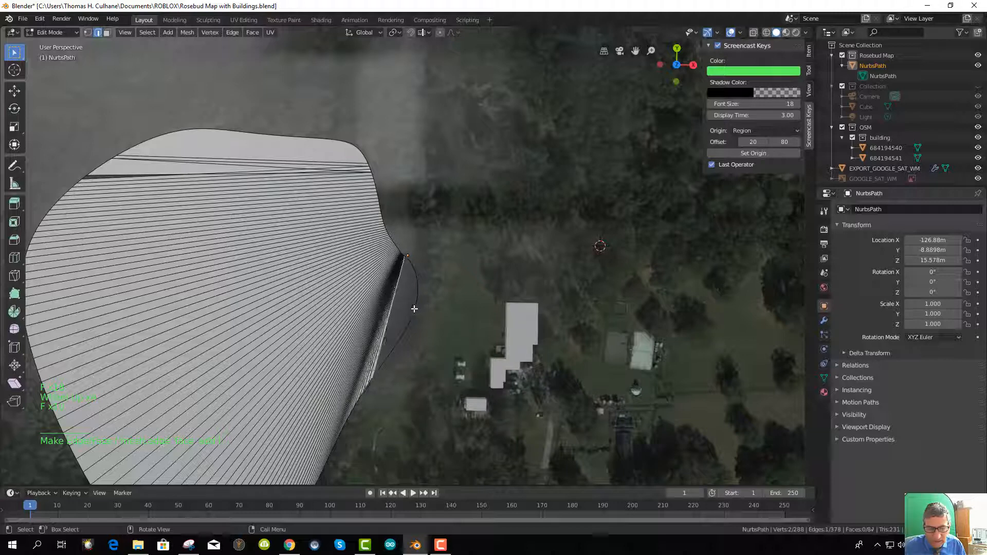
key("f")
key("f")
key("f")
key("f")
key("f")
key("f")
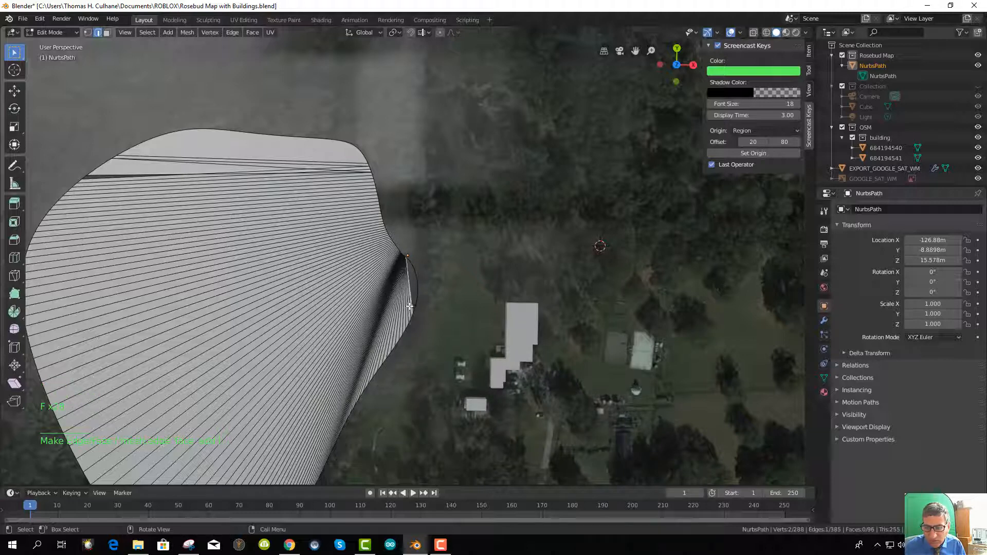
key("f")
key("f")
key("f")
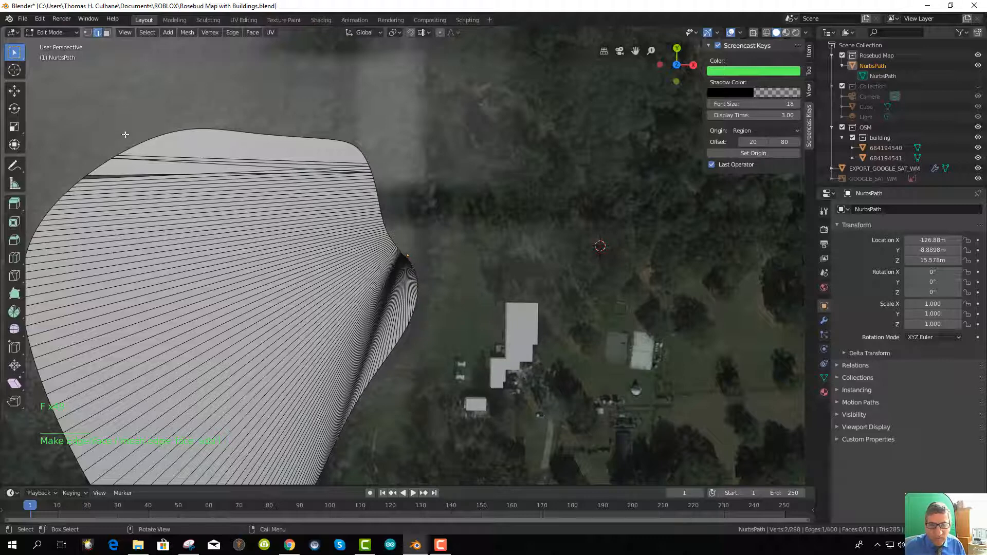
Select the two edges bounding the narrow dark sliver near the north end, fill a face between them, and return to Object Mode
left_click(103, 176)
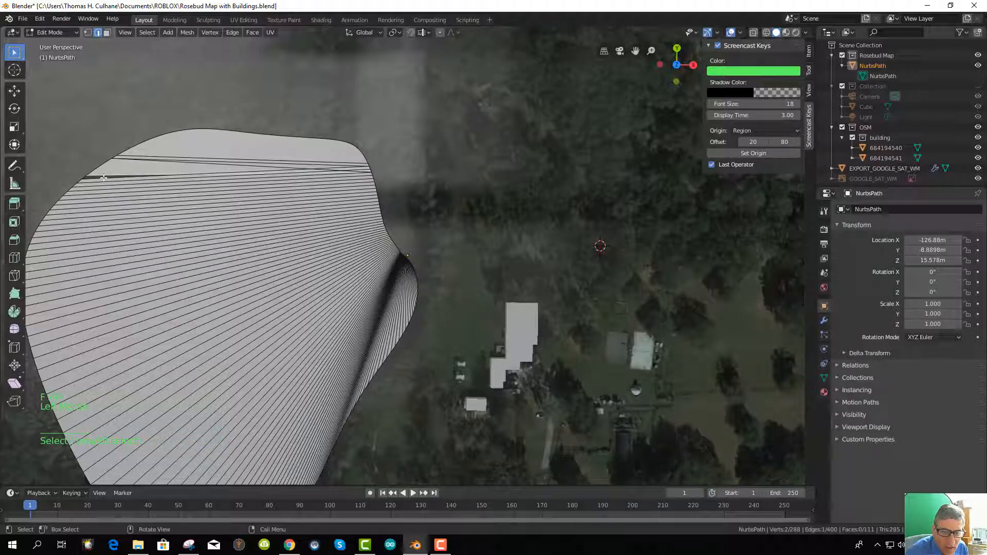
left_click(126, 175, "shift")
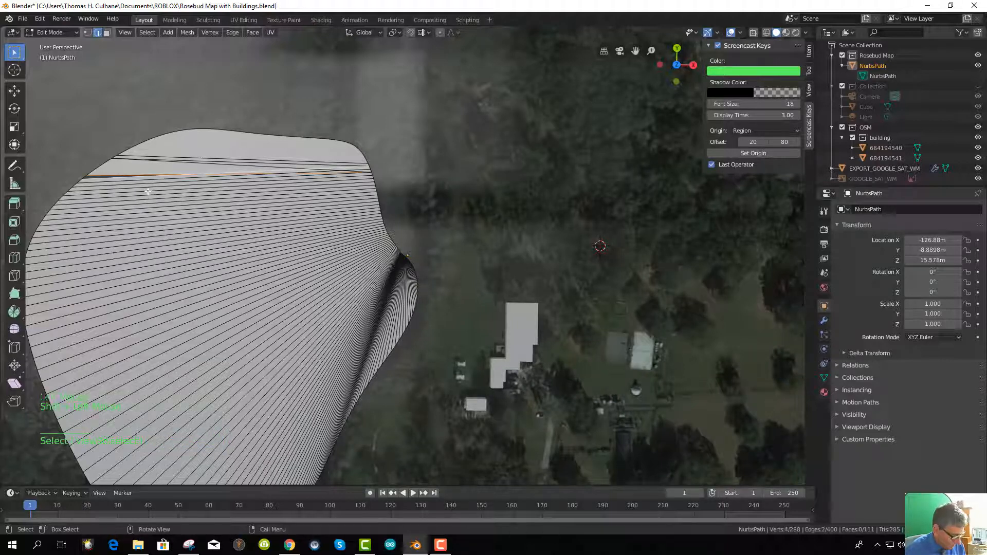
key("f")
middle_click_drag(148, 191, 268, 257)
scroll(270, 261, "down", 4)
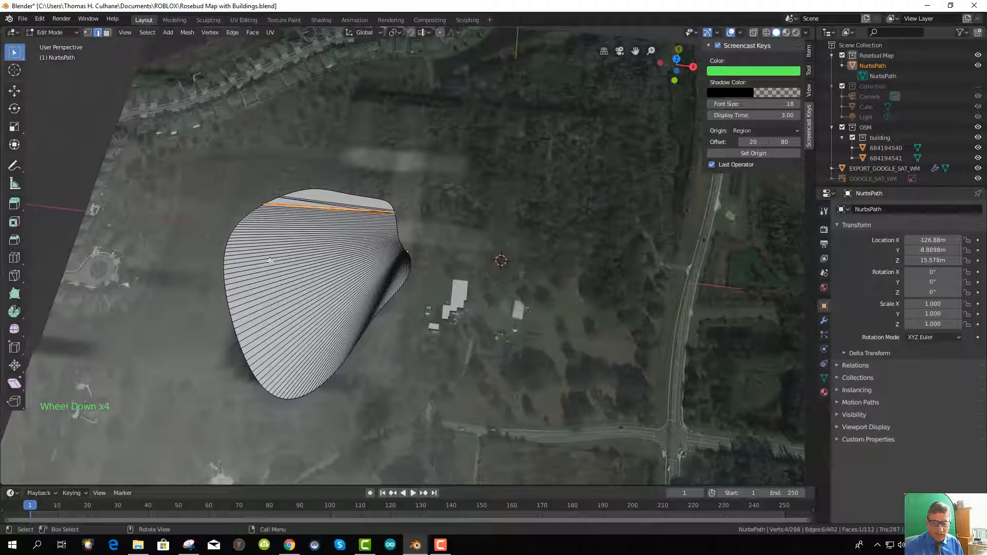
key("Tab")
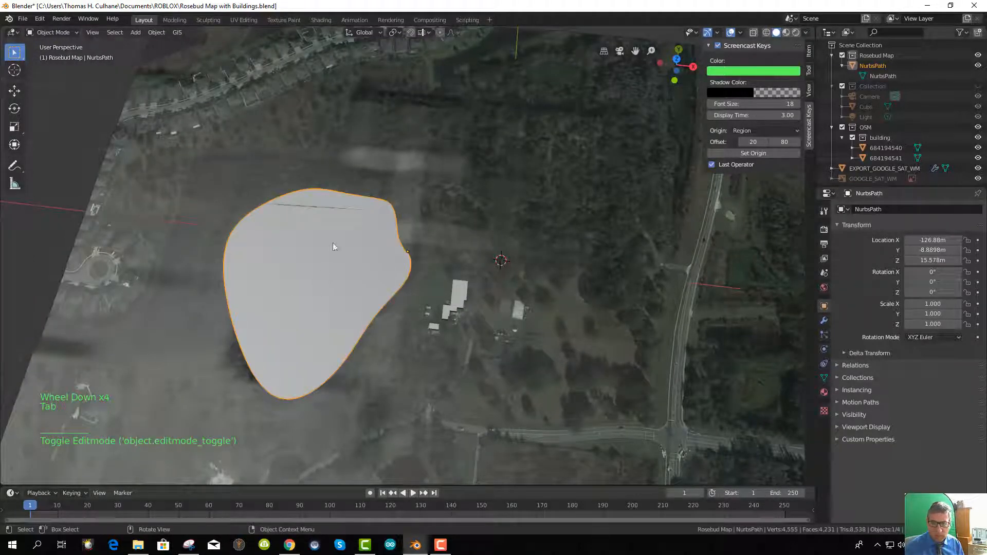
Examine the sliver across the lake's north end in Object and Edit Mode, and switch the mesh to vertex selection
scroll(285, 225, "up", 3)
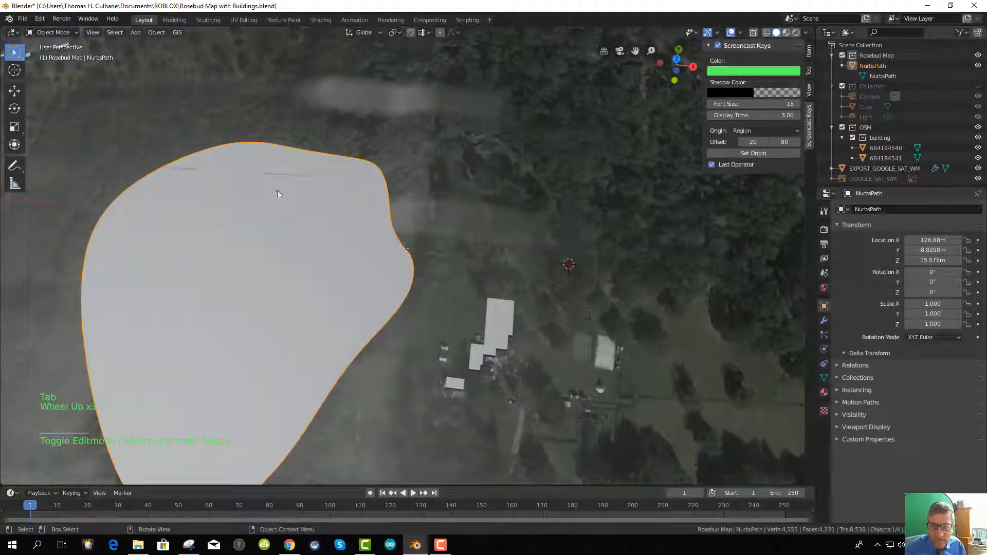
left_click(226, 177)
scroll(241, 196, "up", 3)
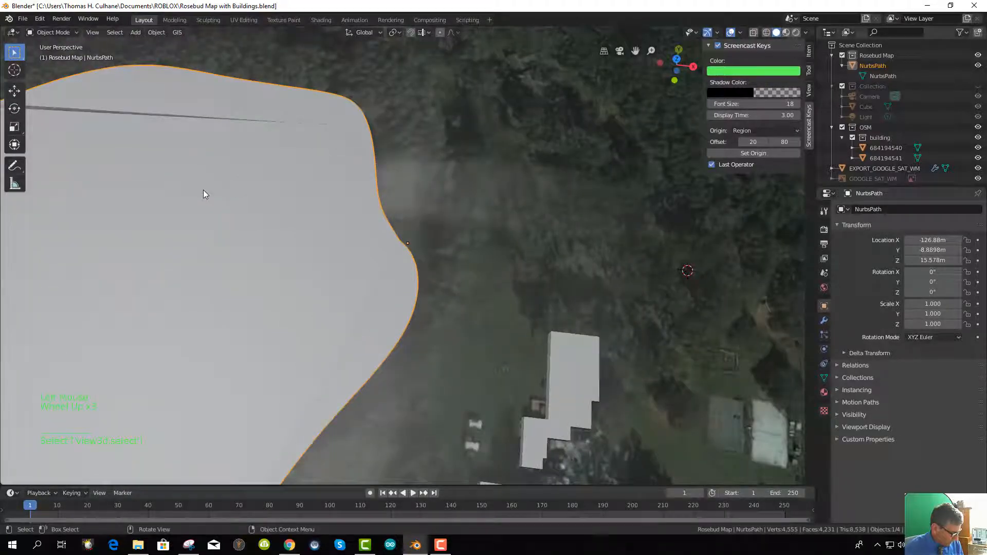
key("Tab")
scroll(258, 147, "up", 4)
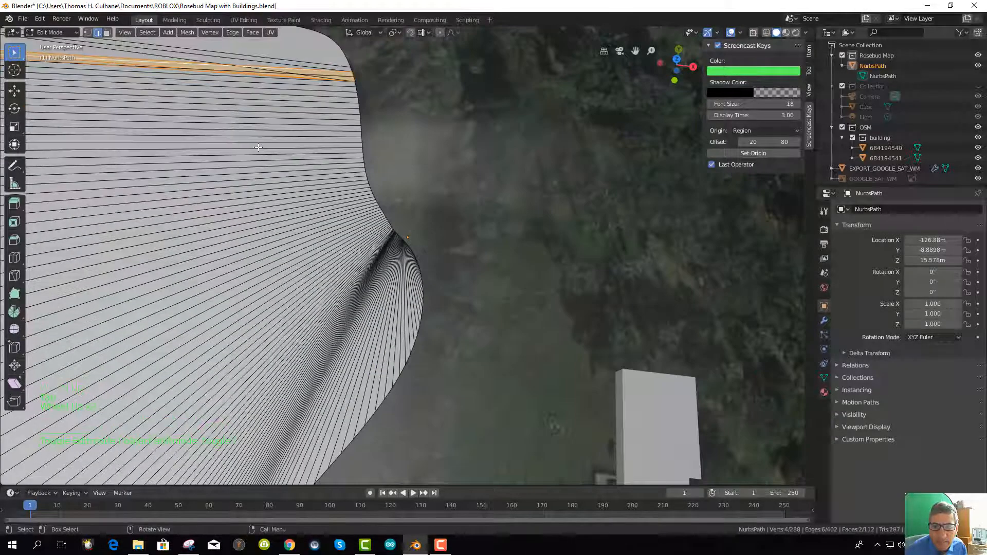
middle_click_drag(215, 189, 366, 222, "shift")
scroll(335, 204, "up", 3)
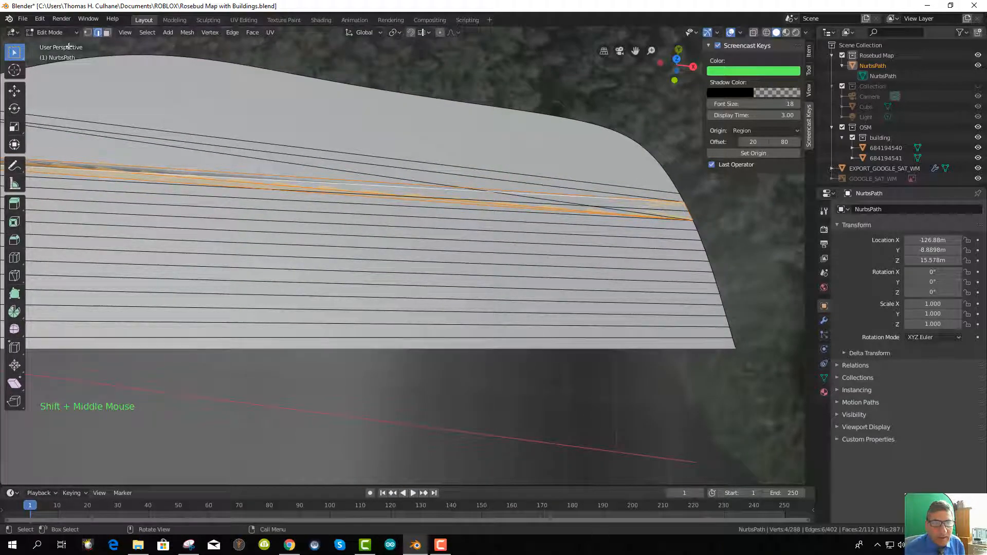
left_click(87, 32)
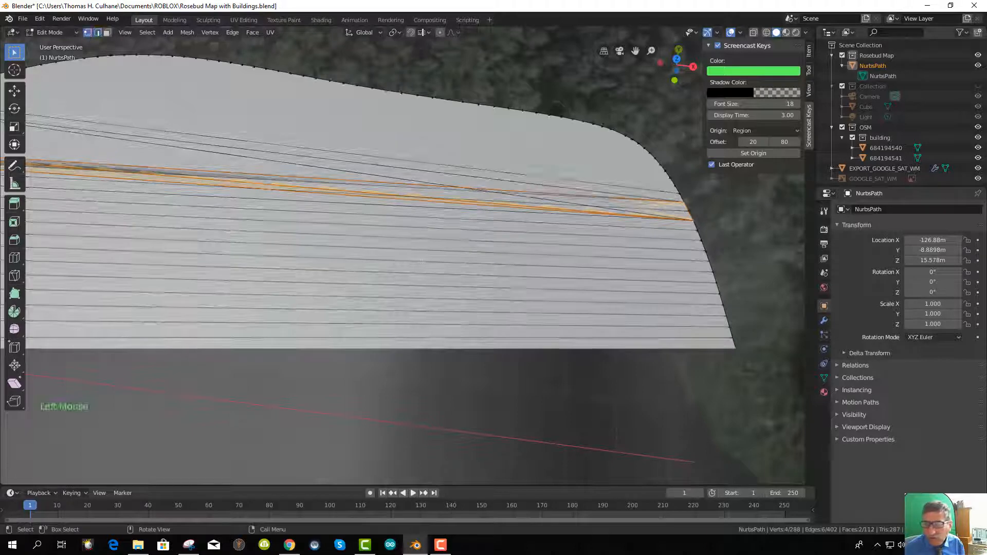
key("Tab")
key("Tab")
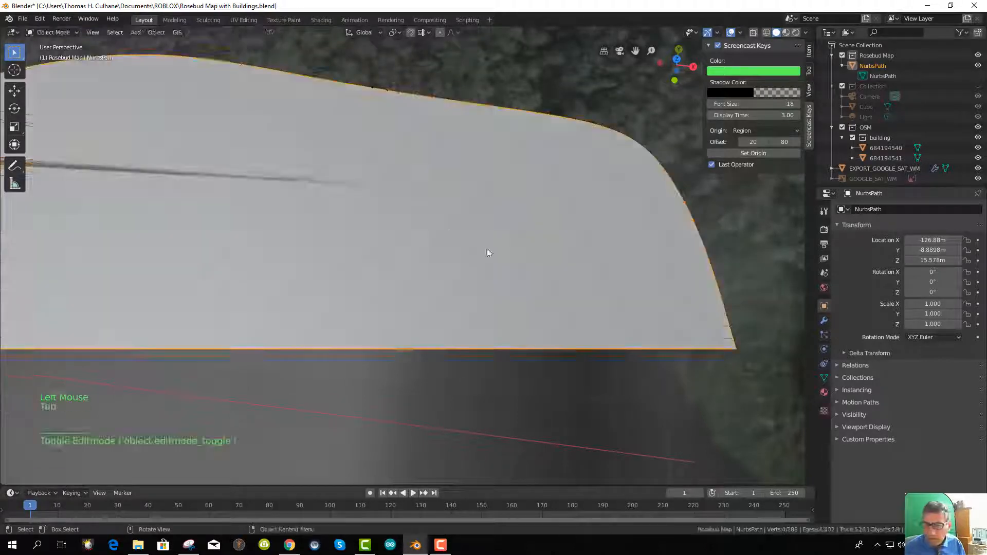
Select the end vertices of the remaining sliver across the lake's north end, one east and two west, and fill a face between them
left_click(688, 214)
middle_click_drag(688, 218, 663, 206)
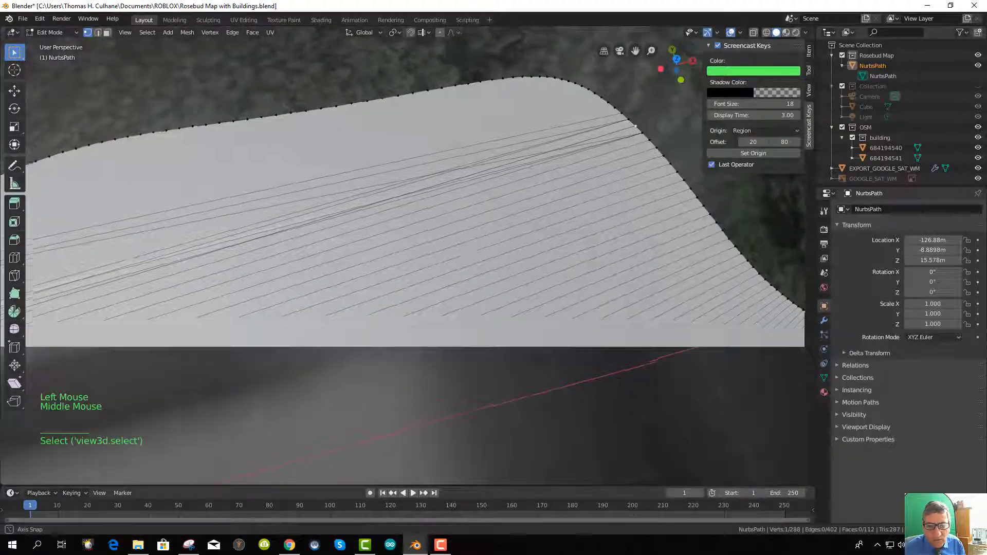
middle_click_drag(468, 253, 412, 249)
scroll(412, 249, "down", 4)
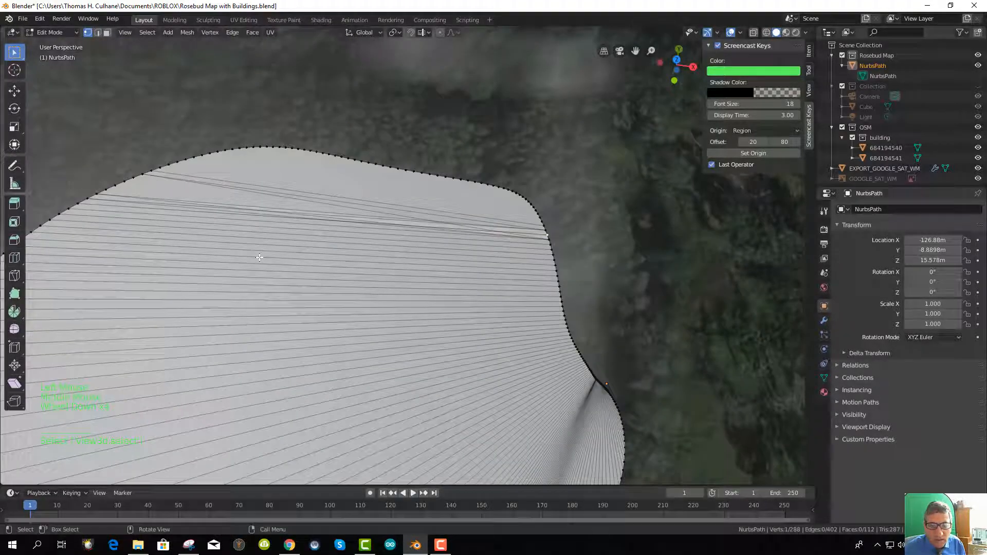
left_click(96, 194, "shift")
left_click(88, 199, "shift")
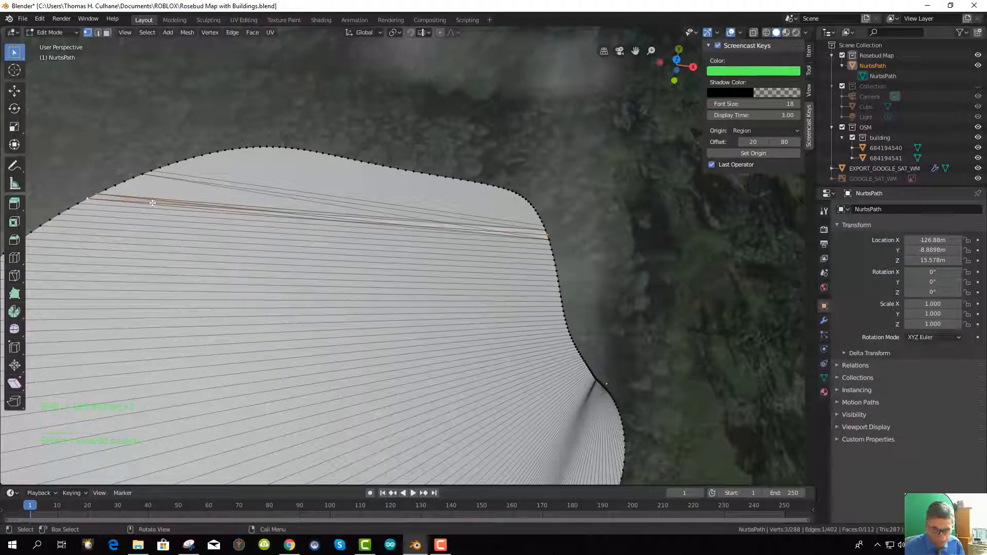
key("f")
middle_click_drag(153, 204, 300, 258)
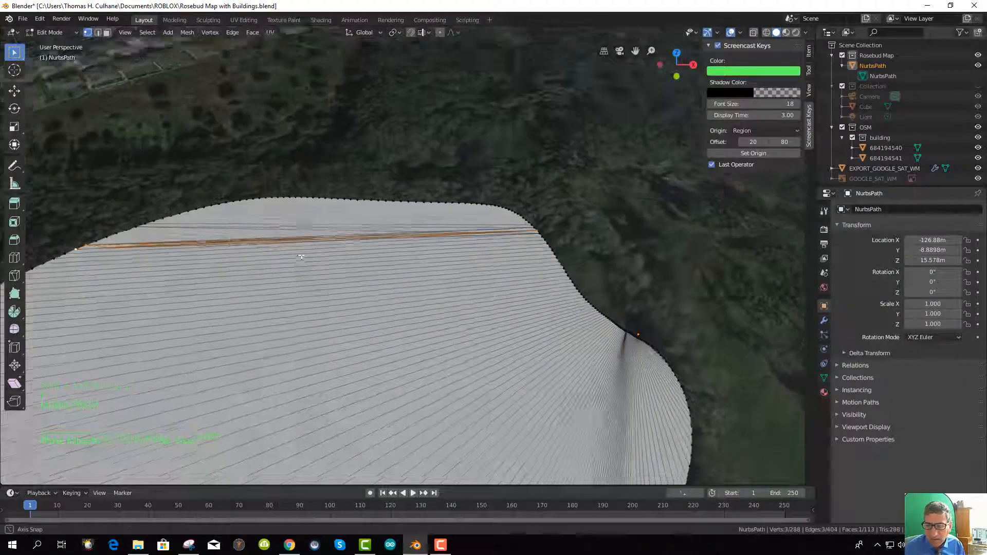
scroll(300, 258, "down", 3)
scroll(321, 318, "down", 3)
mouse_move(323, 305)
middle_mouse_down()
mouse_move(321, 339)
mouse_move(319, 287)
mouse_move(318, 310)
middle_mouse_up()
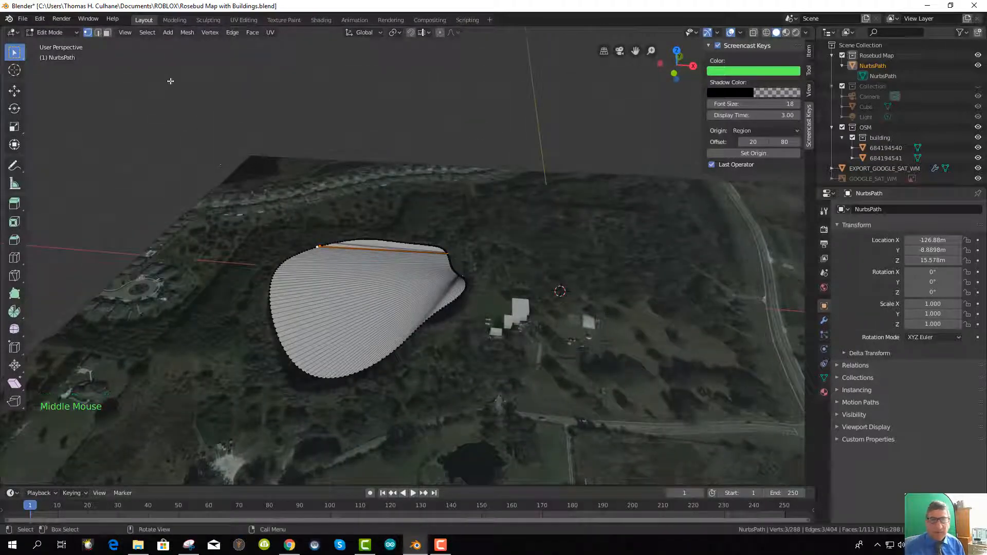
Switch the lake mesh to face selection and select single faces across its middle to check the fill
left_click(106, 33)
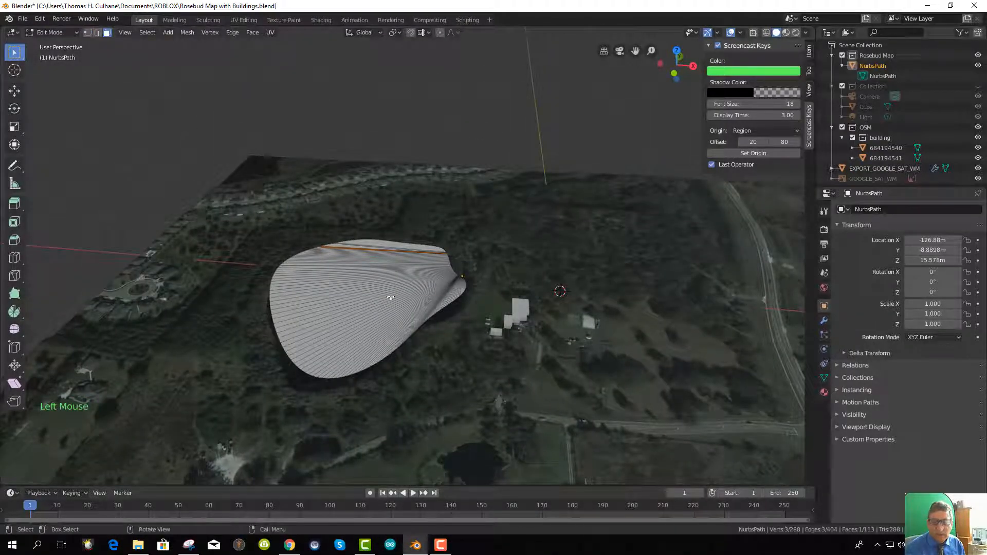
left_click(368, 288)
left_click(367, 286)
left_click(377, 285)
scroll(377, 286, "up", 1)
scroll(377, 285, "up", 3)
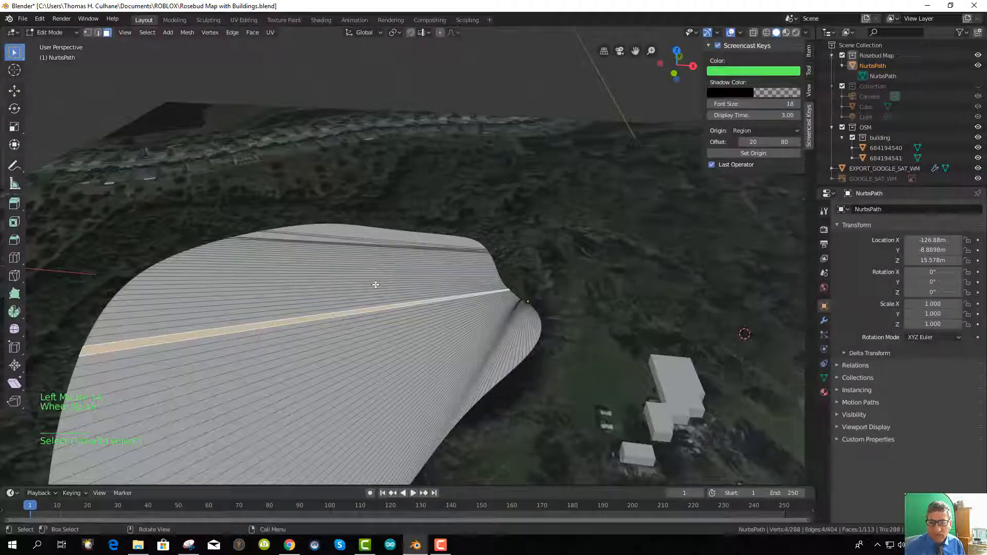
scroll(374, 282, "down", 4)
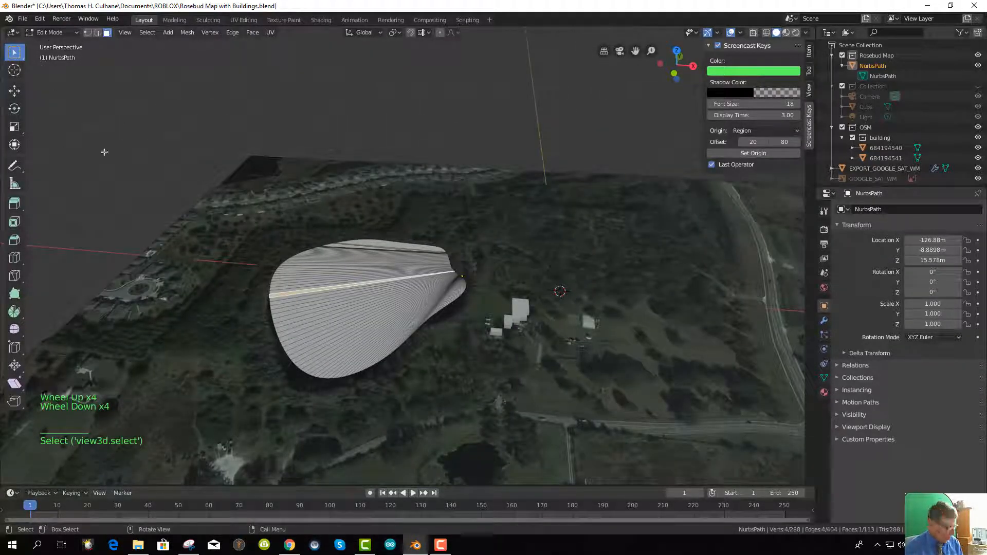
Return to Object Mode and scale the lake object along Z to about 0.992
key("Tab")
middle_click_drag(461, 316, 467, 282)
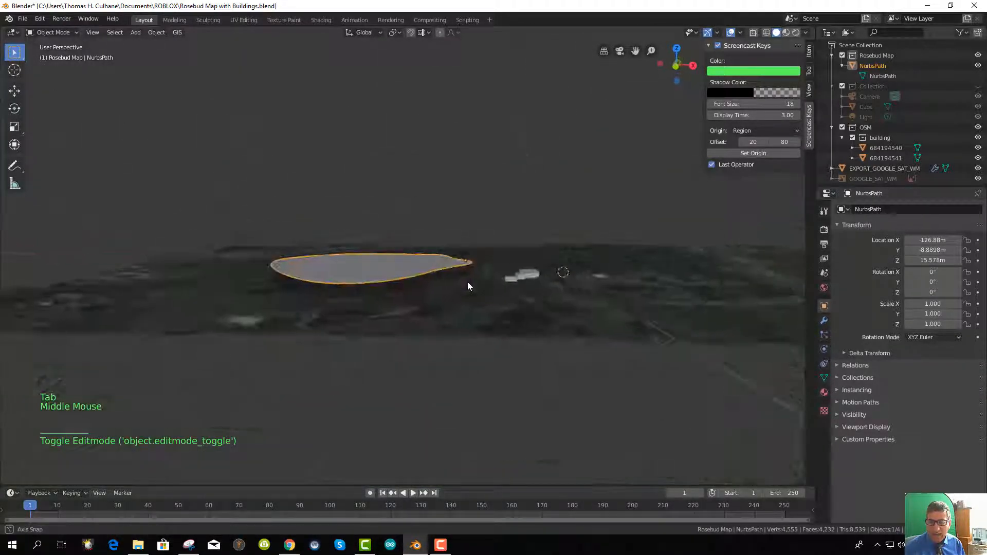
scroll(421, 283, "up", 3)
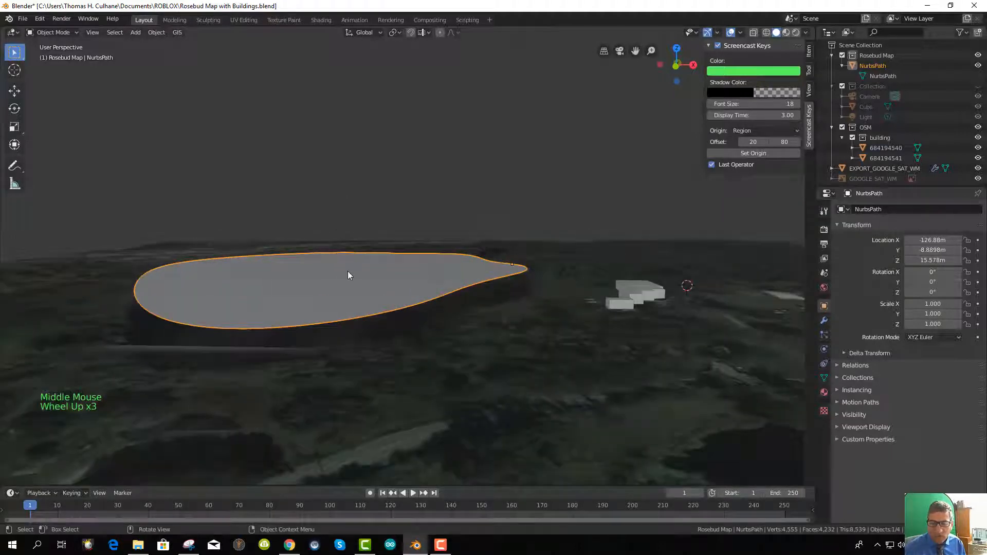
middle_click_drag(308, 309, 243, 302)
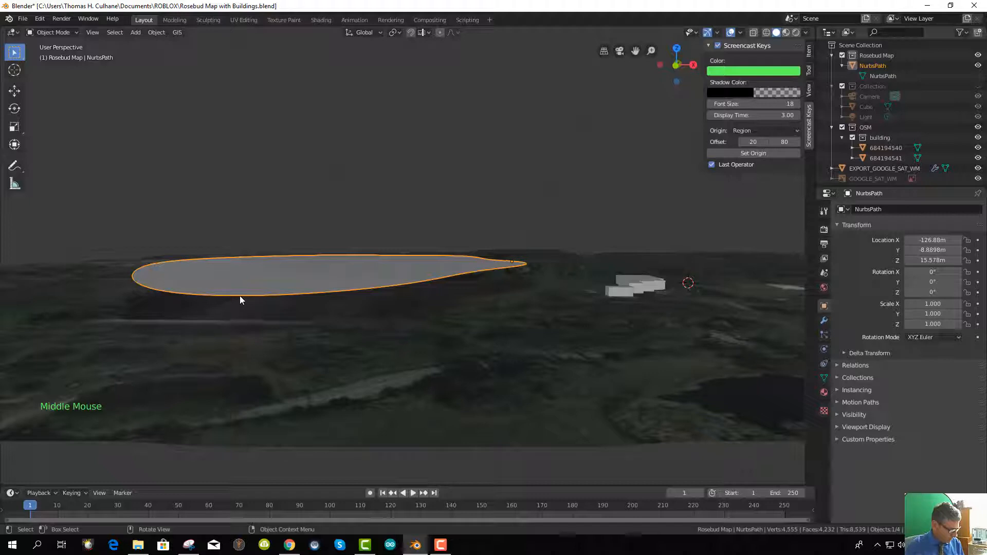
key("s")
key("z")
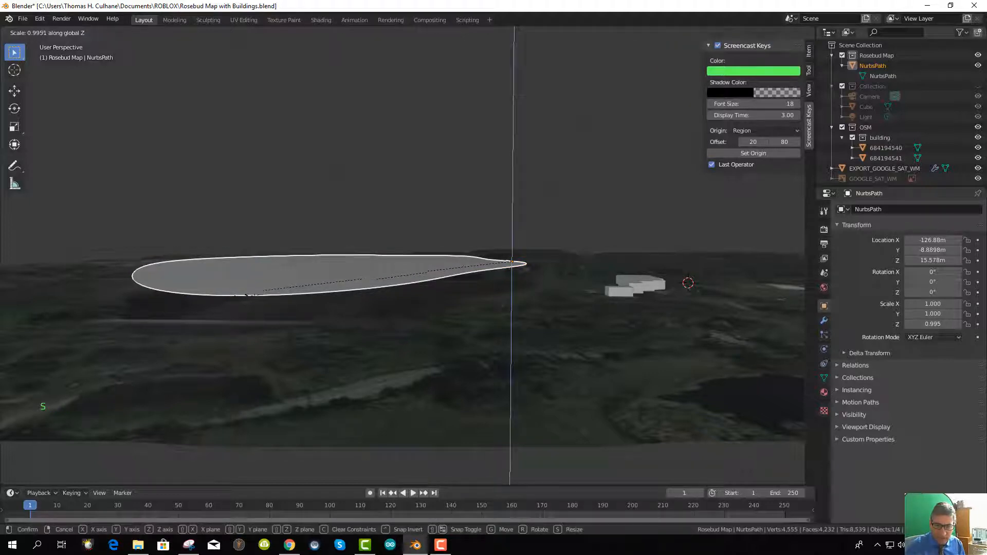
left_click(273, 286)
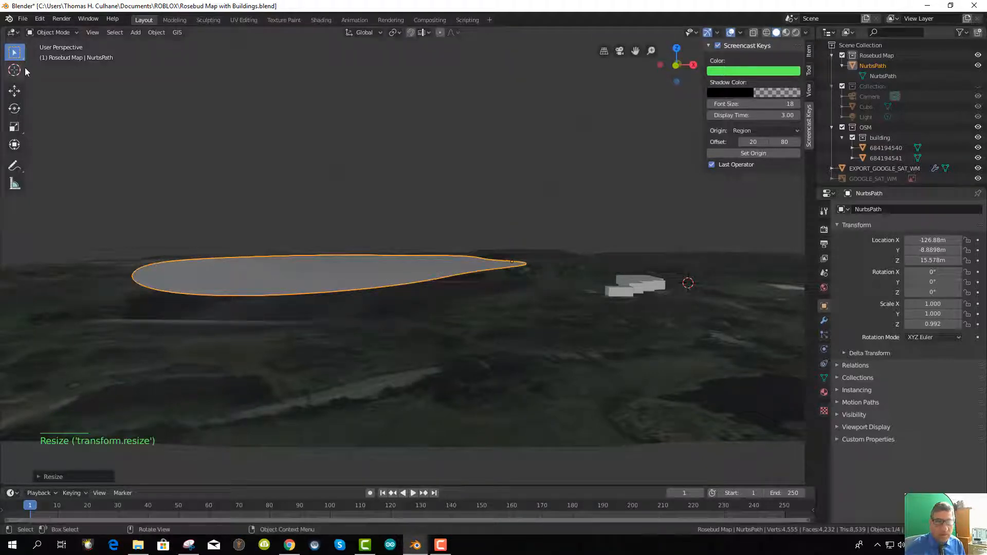
Set the lake object's origin to its geometry
middle_click_drag(480, 295, 497, 292)
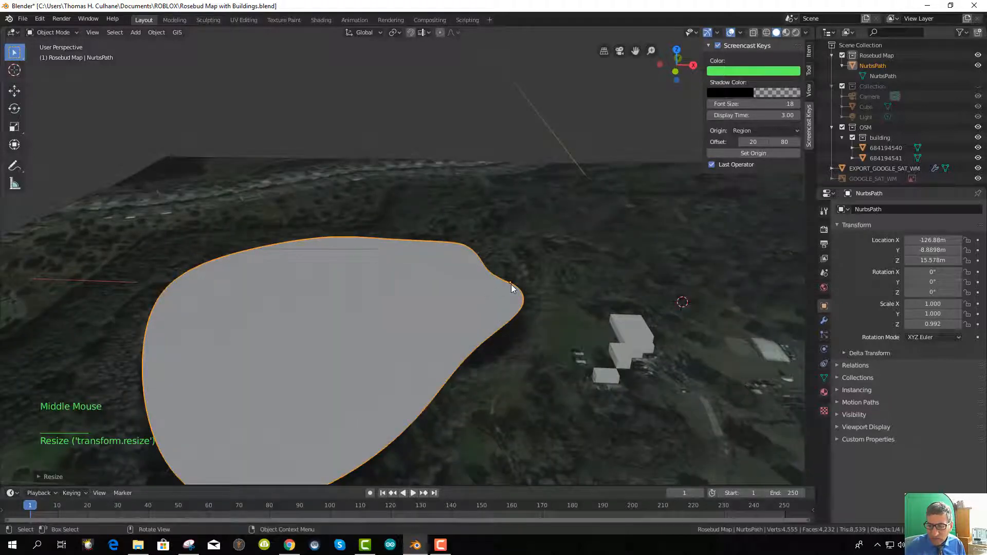
right_click(409, 287)
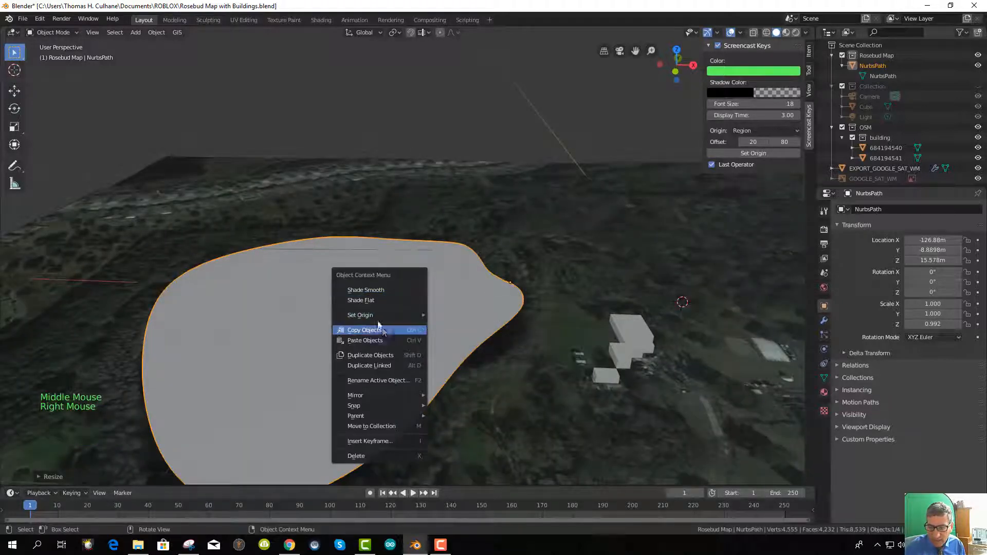
mouse_move(381, 315)
left_click(459, 325)
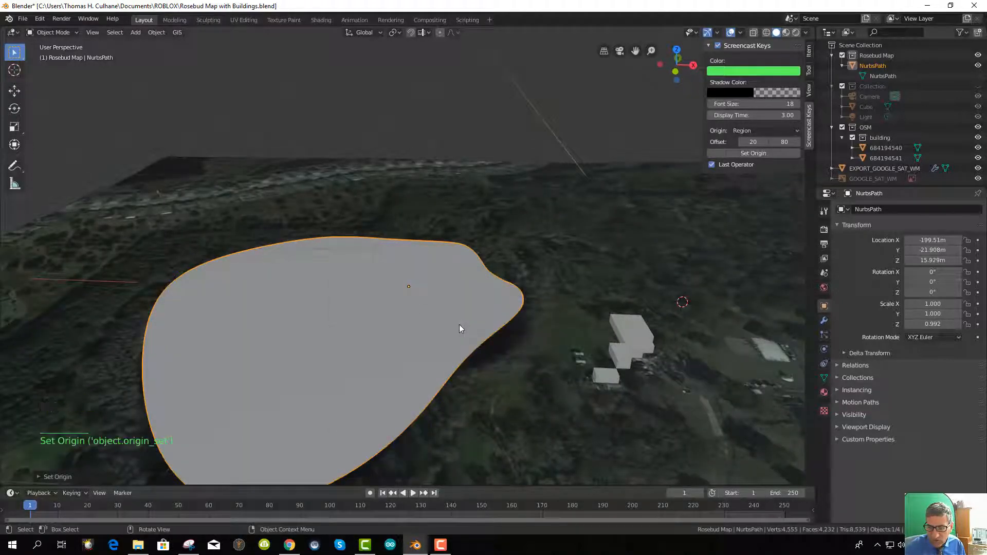
middle_click_drag(374, 313, 368, 299)
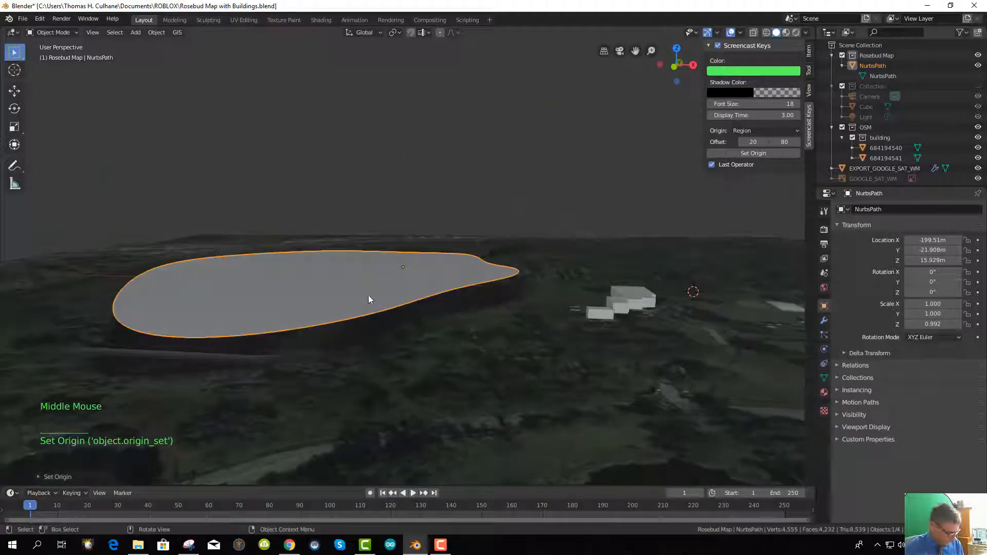
key("s")
key("Escape")
key("s")
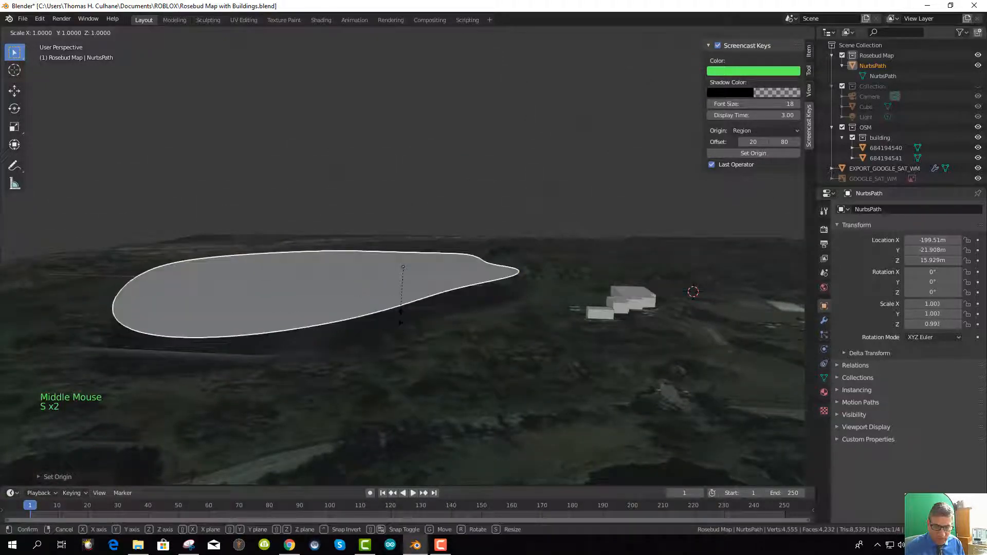
key("z")
key("Escape")
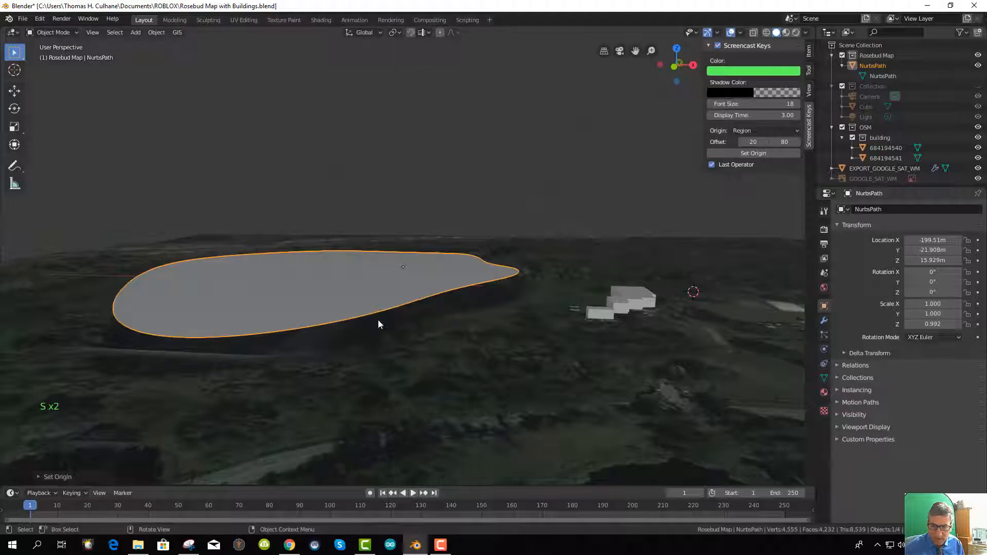
Select the whole lake mesh in Edit Mode and extrude it about 0.7 m downward along Z
middle_click_drag(378, 324, 361, 314)
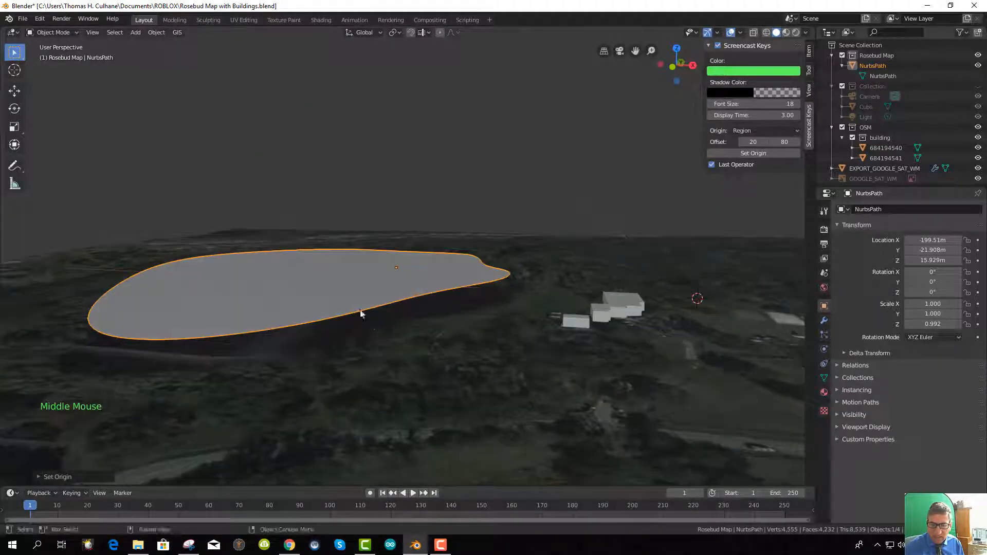
key("Tab")
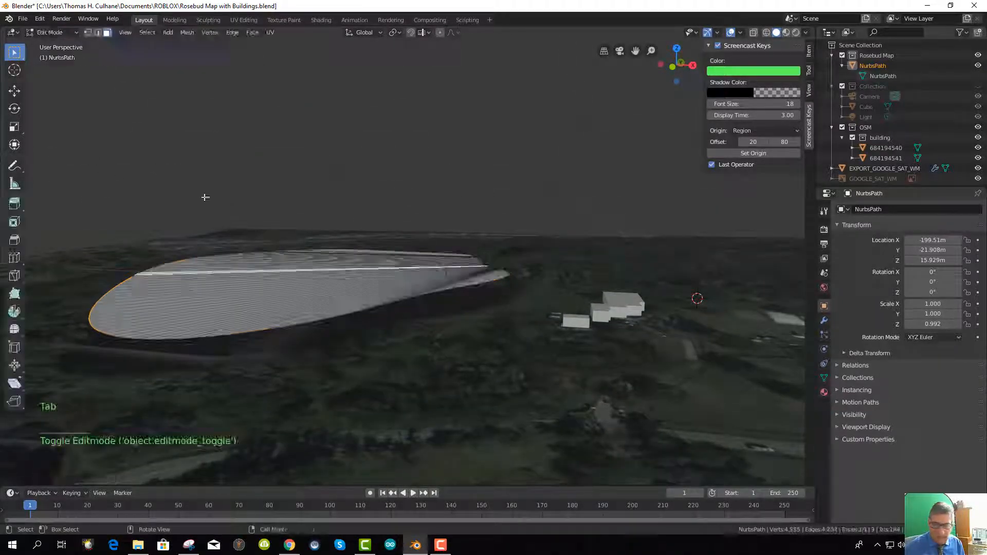
key("a")
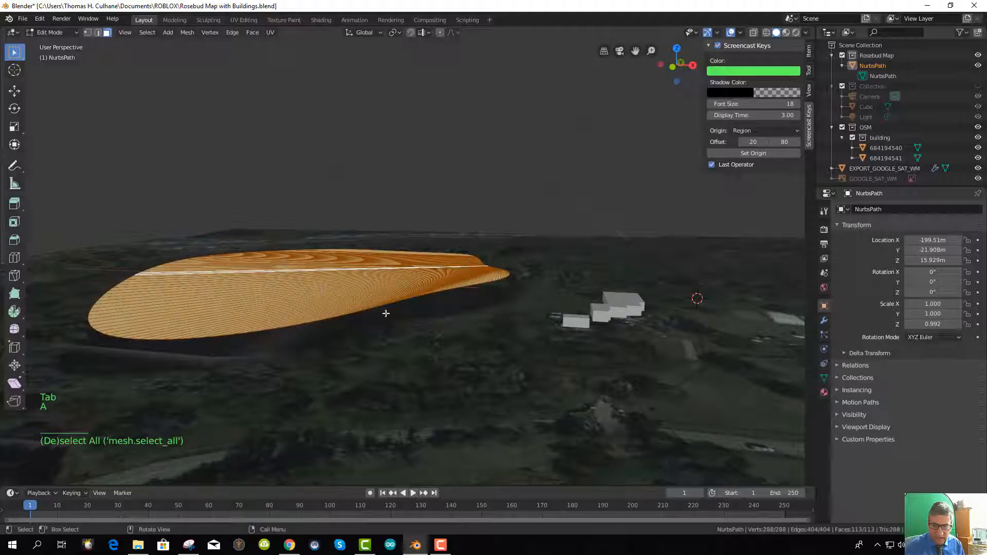
middle_click_drag(349, 316, 346, 308)
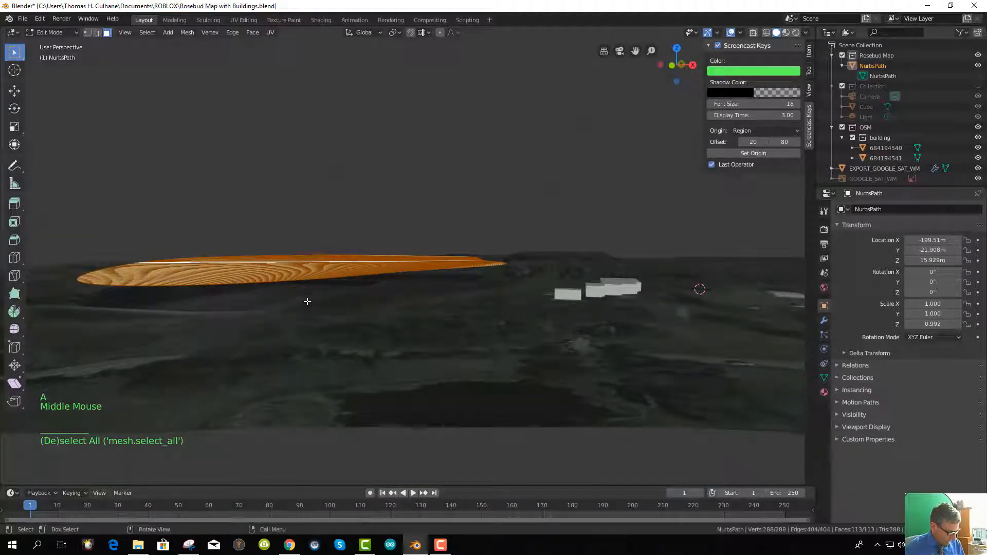
key("e")
key("z")
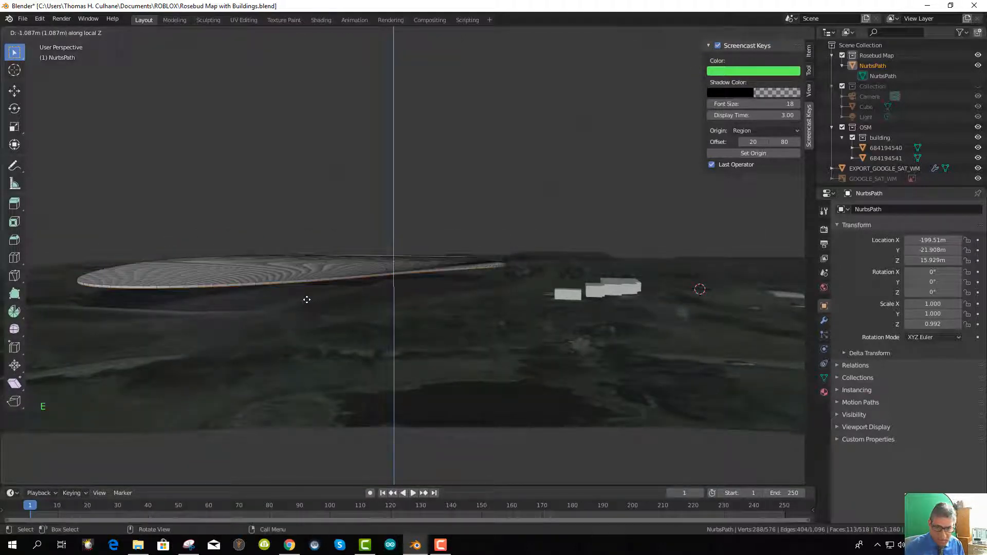
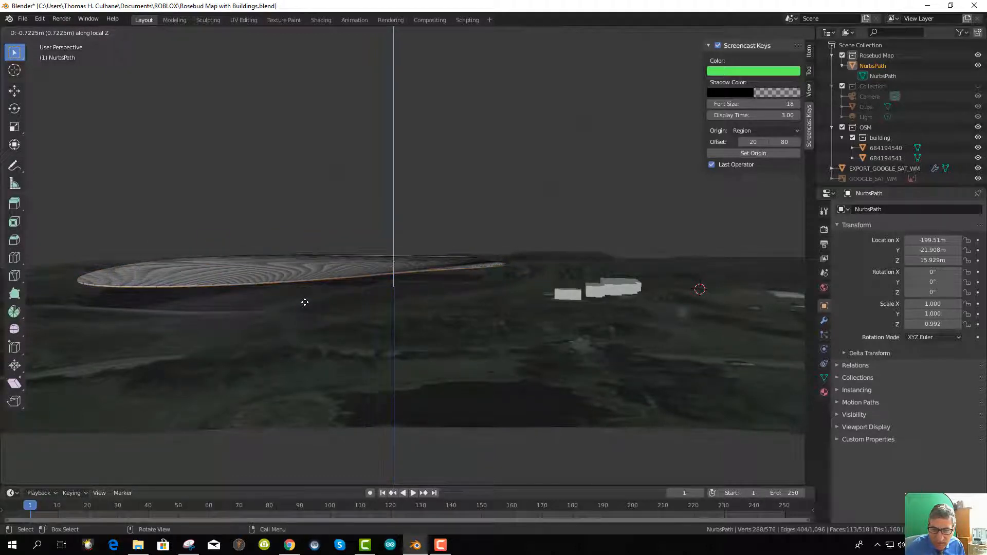
left_click(306, 302)
scroll(310, 307, "up", 3)
scroll(308, 307, "down", 1)
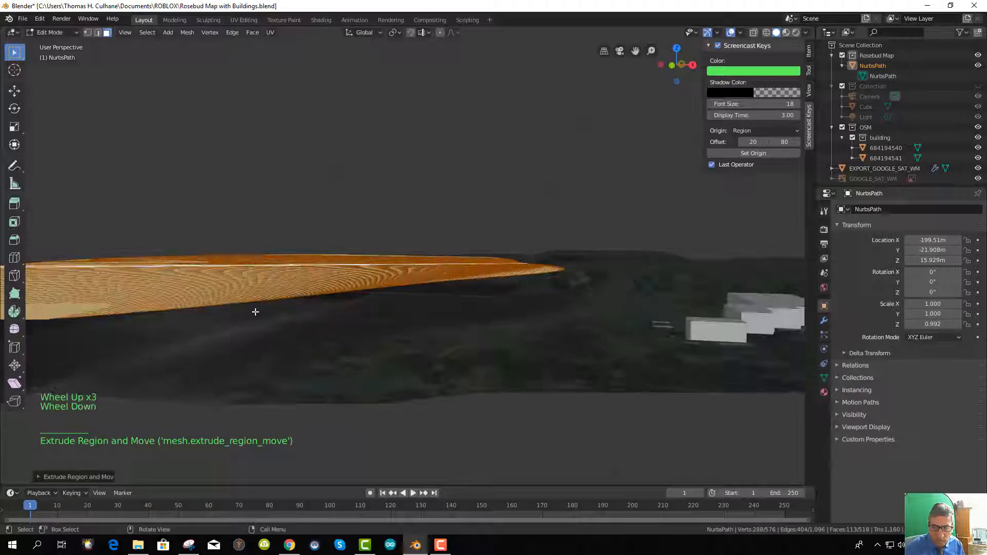
middle_click_drag(308, 307, 259, 328)
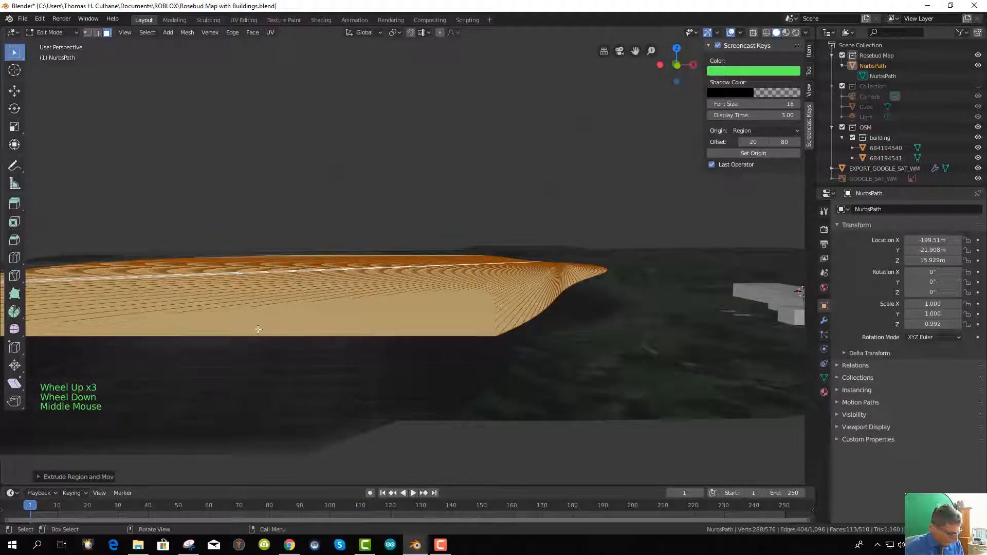
Extrude the selected lake faces once more by a small amount along Z and return to Object Mode
key("e")
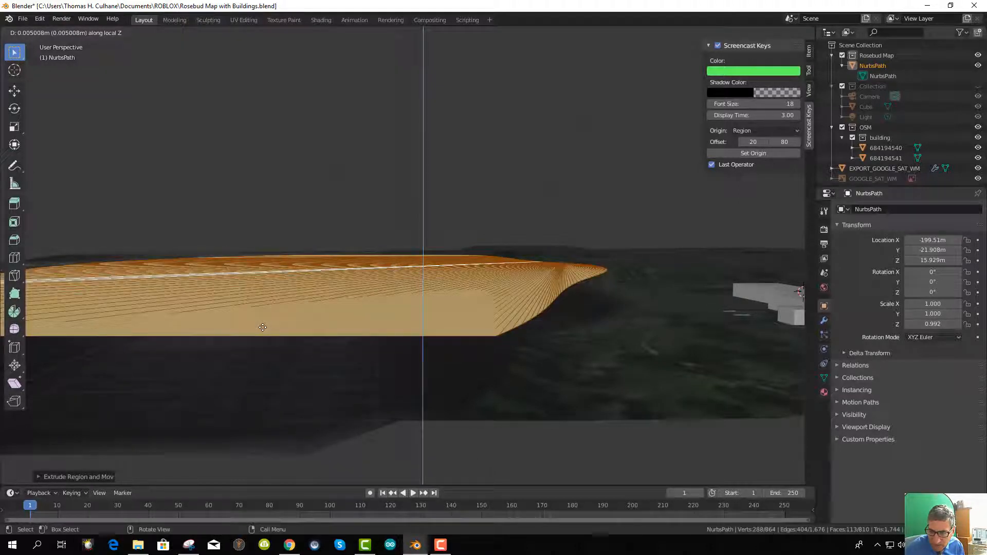
left_click(264, 328)
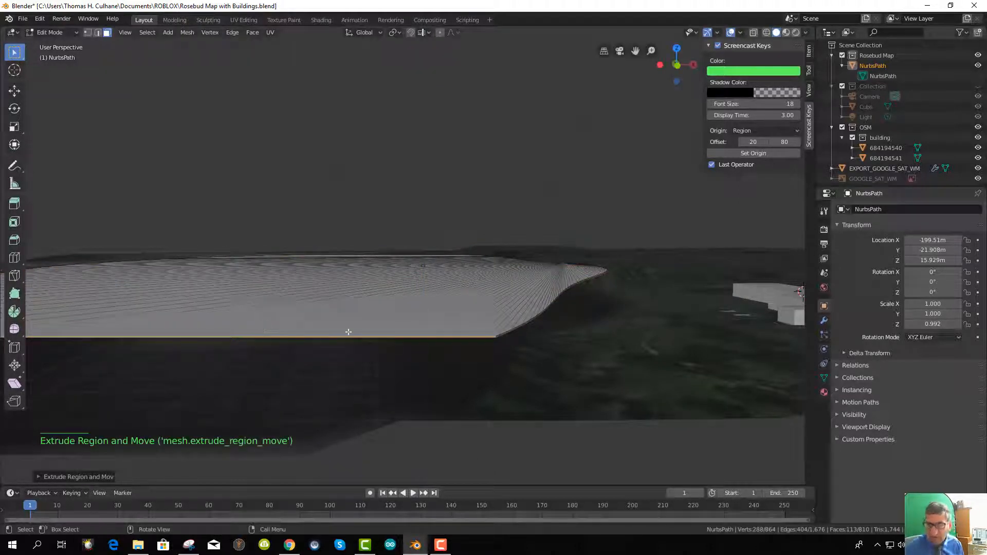
middle_click_drag(349, 335, 352, 340)
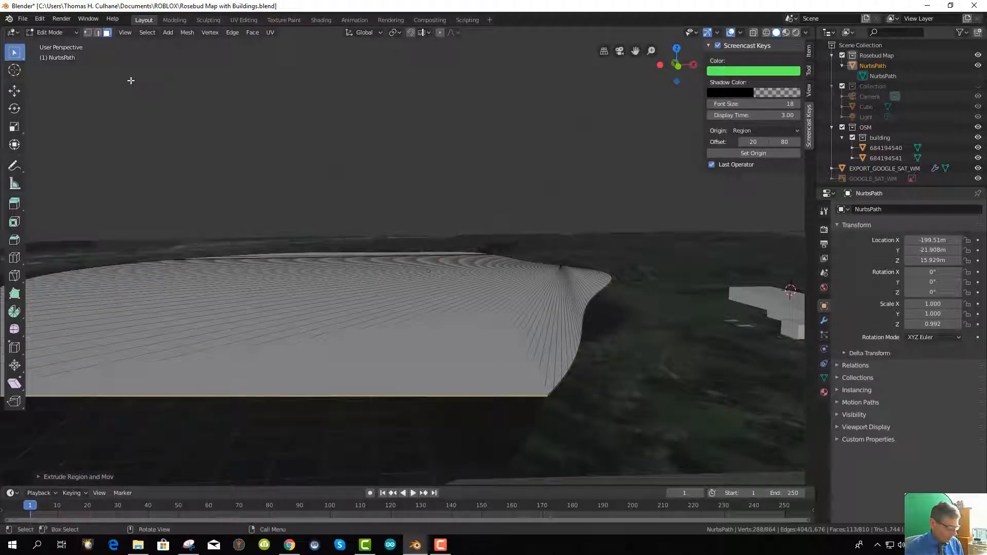
key("Tab")
Lower the lake object along Z into the terrain, to a Z location of about 4.54 m
middle_click_drag(327, 316, 338, 282)
scroll(329, 308, "up", 1)
scroll(329, 304, "down", 3)
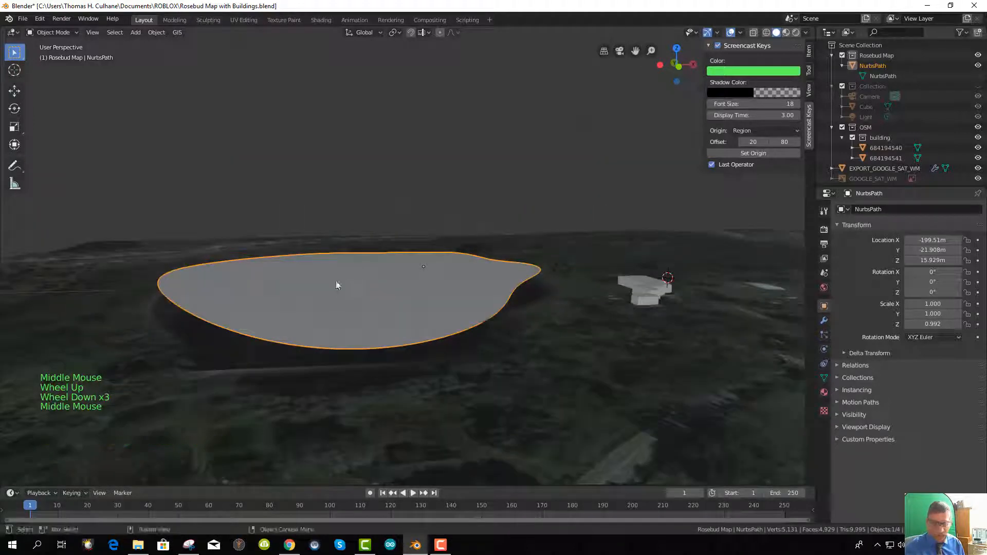
key("g")
key("z")
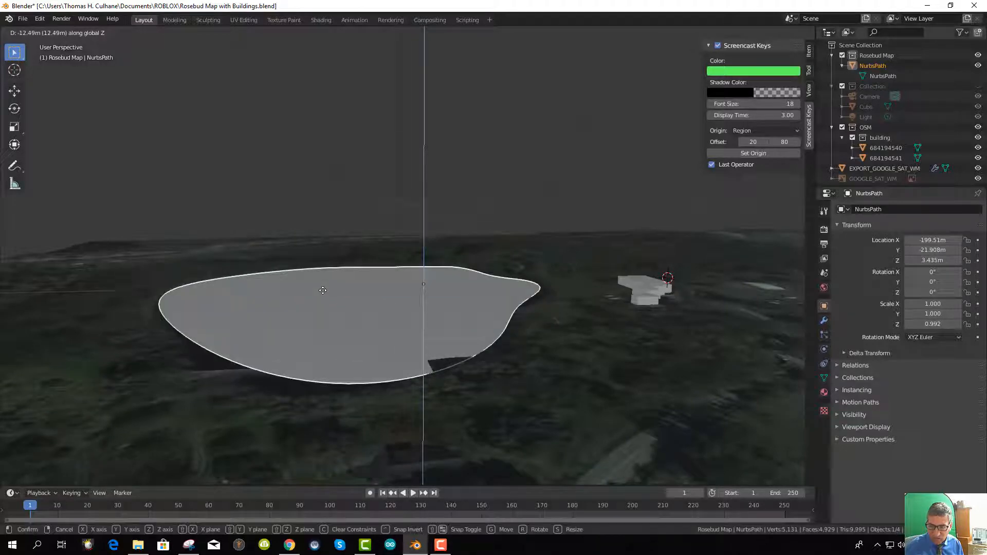
left_click(323, 290)
middle_click_drag(323, 290, 470, 326)
scroll(319, 317, "down", 6)
scroll(473, 325, "up", 3)
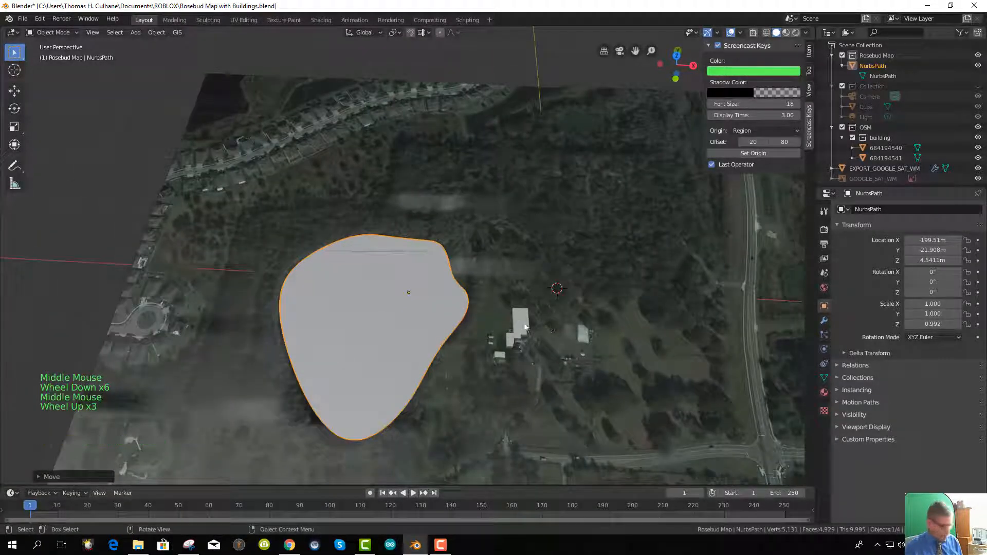
Save the changes to the Rosebud Map with Buildings file
left_click(23, 21)
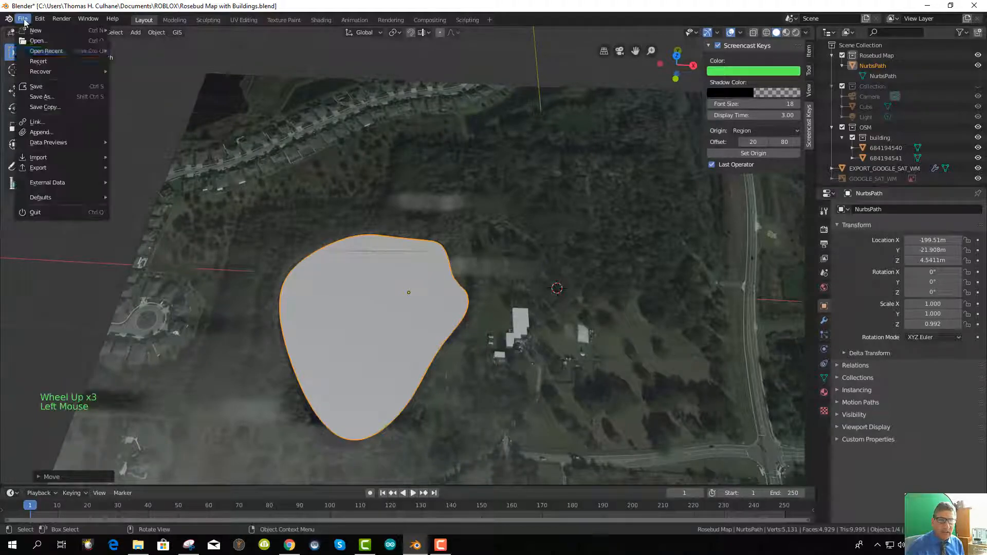
left_click(36, 86)
middle_click_drag(378, 317, 463, 334)
scroll(542, 344, "down", 2)
middle_click_drag(542, 343, 462, 202, "shift")
scroll(402, 365, "up", 3)
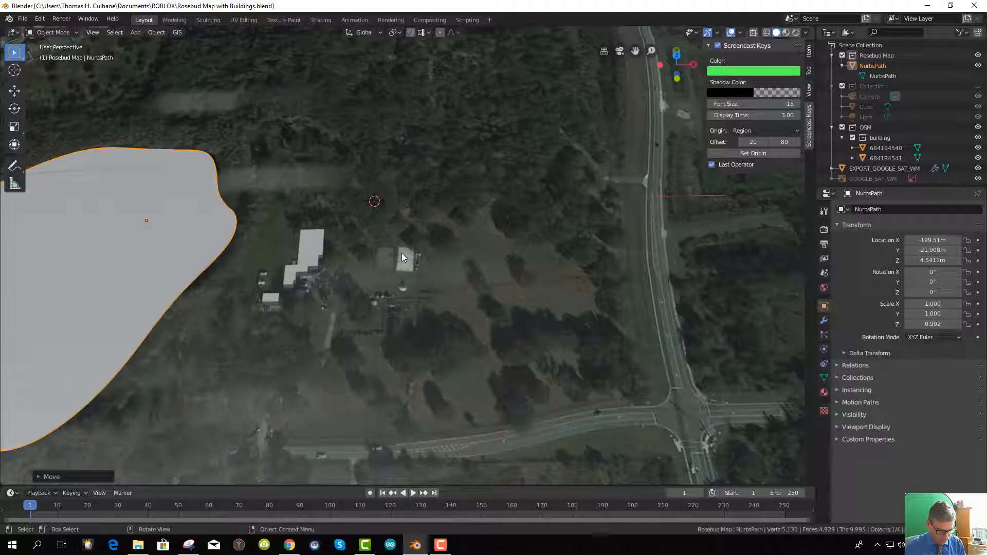
Add a mesh plane to the scene while viewing the map from directly above
key("KP_7")
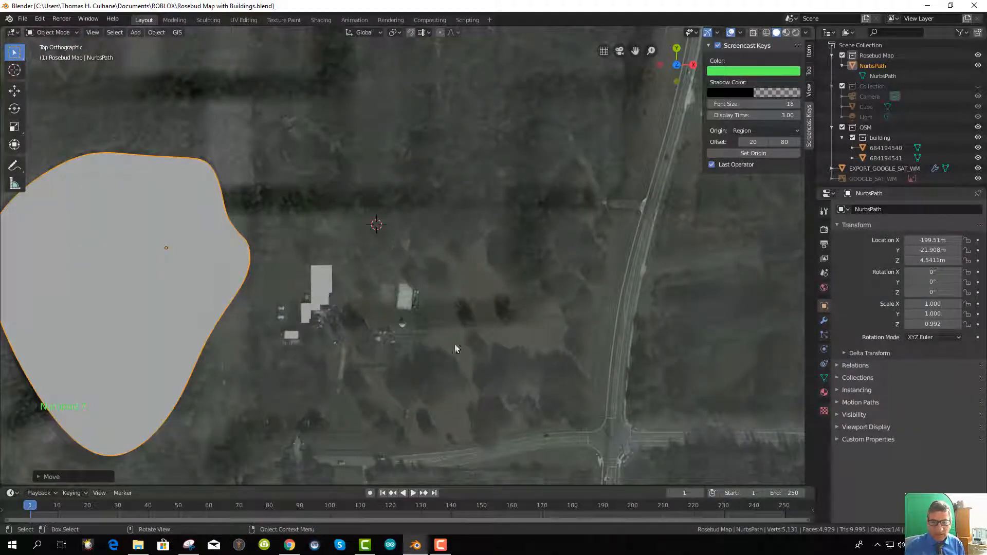
scroll(398, 315, "up", 1)
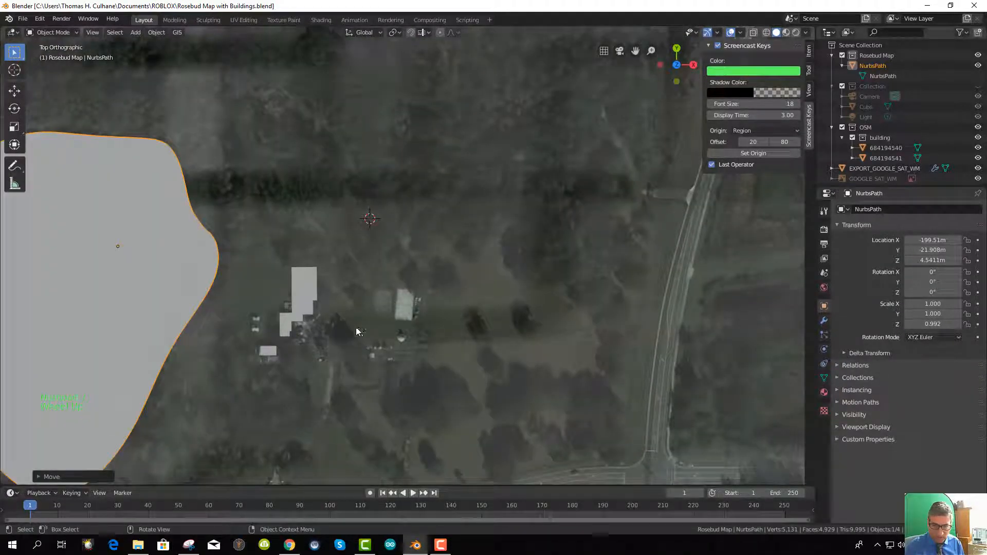
scroll(393, 319, "up", 2)
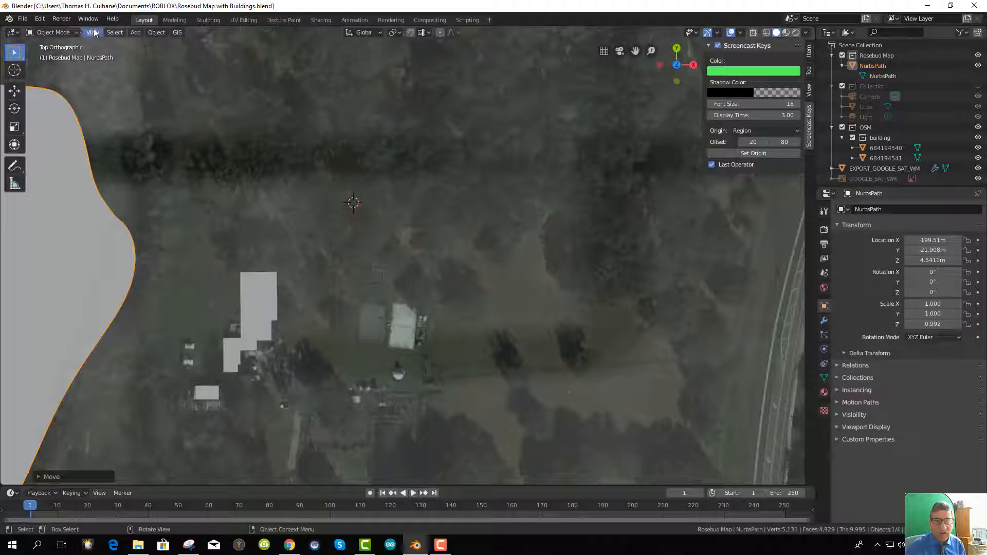
left_click(135, 33)
mouse_move(149, 46)
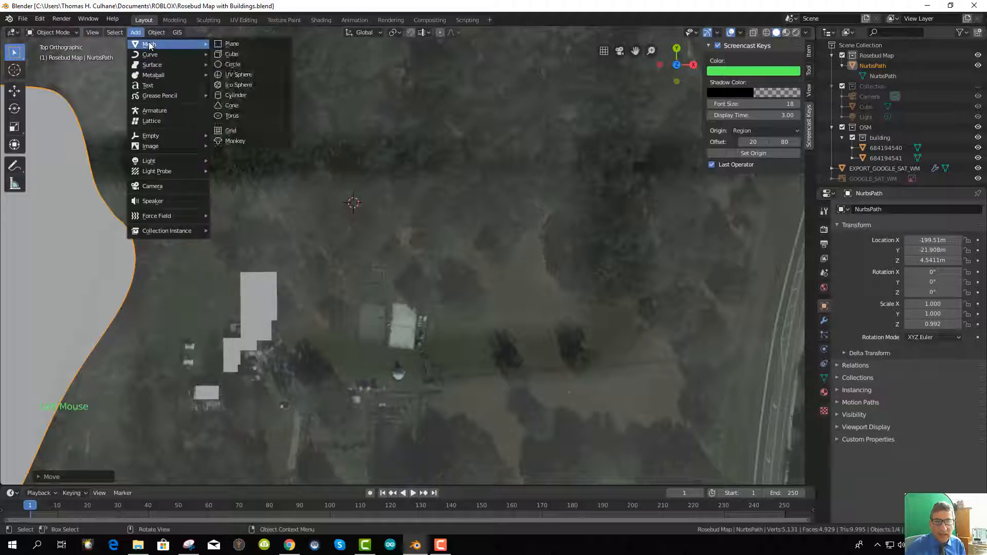
left_click(229, 45)
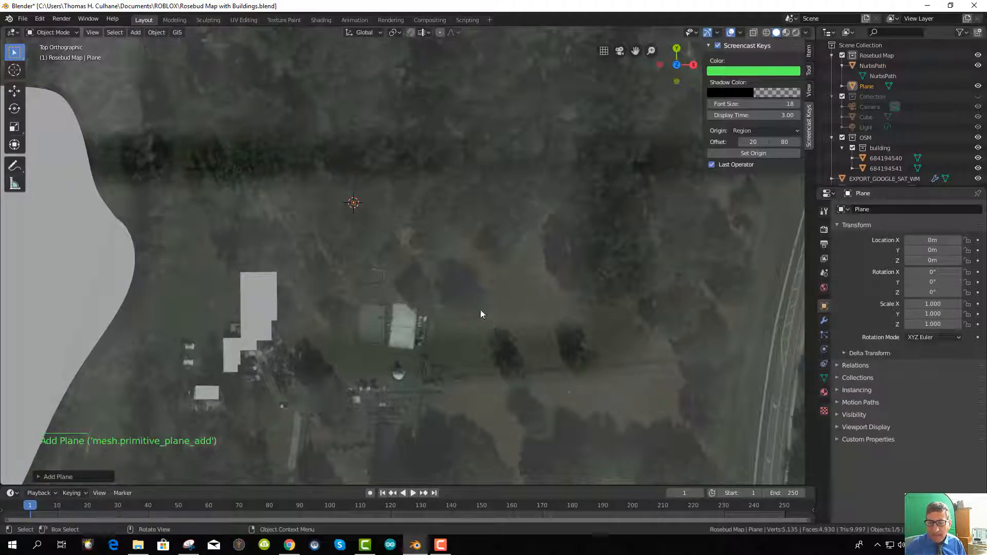
Raise the plane along Z above the terrain and move it over the white-roofed building, to about X 24.85 m, Y -58.46 m
key("g")
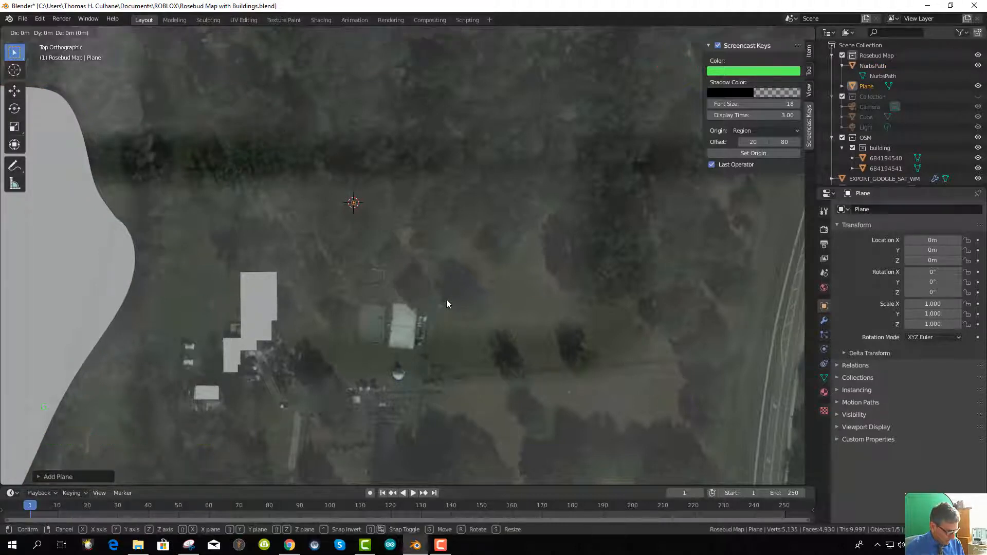
key("z")
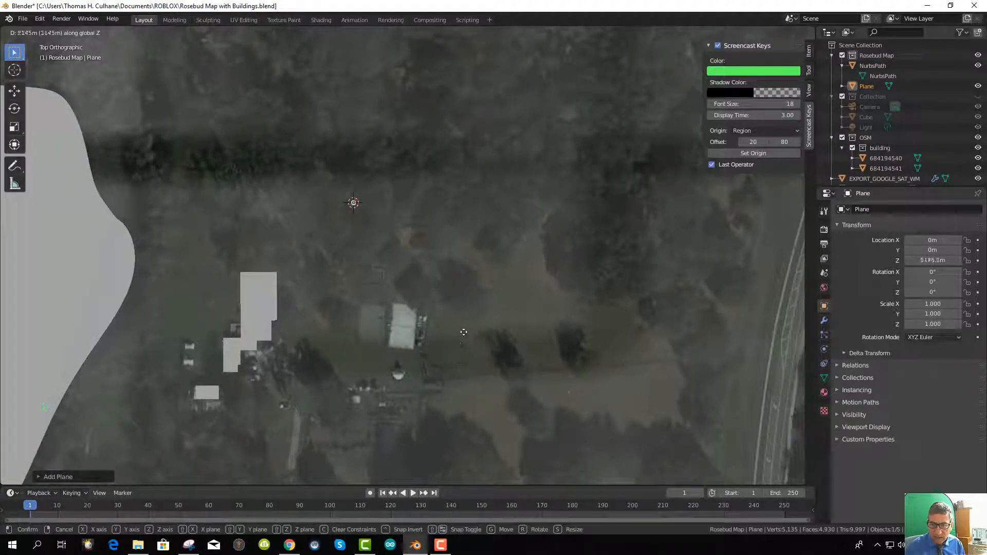
left_click(461, 327)
key("g")
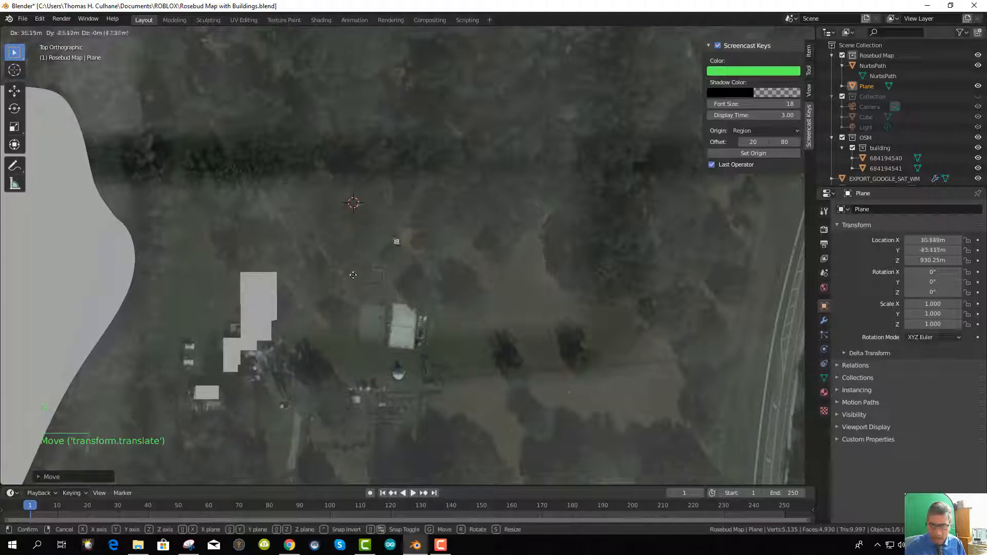
left_click(351, 336)
Examine the area around the white-roofed building from above and at an angle to locate the small plane
scroll(487, 392, "up", 4)
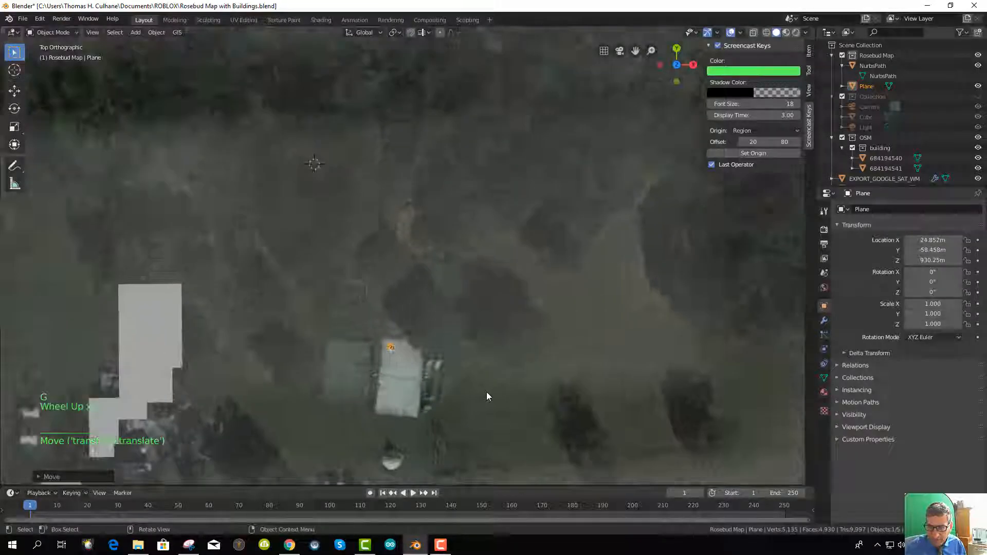
mouse_move(452, 399)
middle_mouse_down()
mouse_move(446, 390)
mouse_move(445, 416)
middle_mouse_up()
scroll(444, 405, "down", 5)
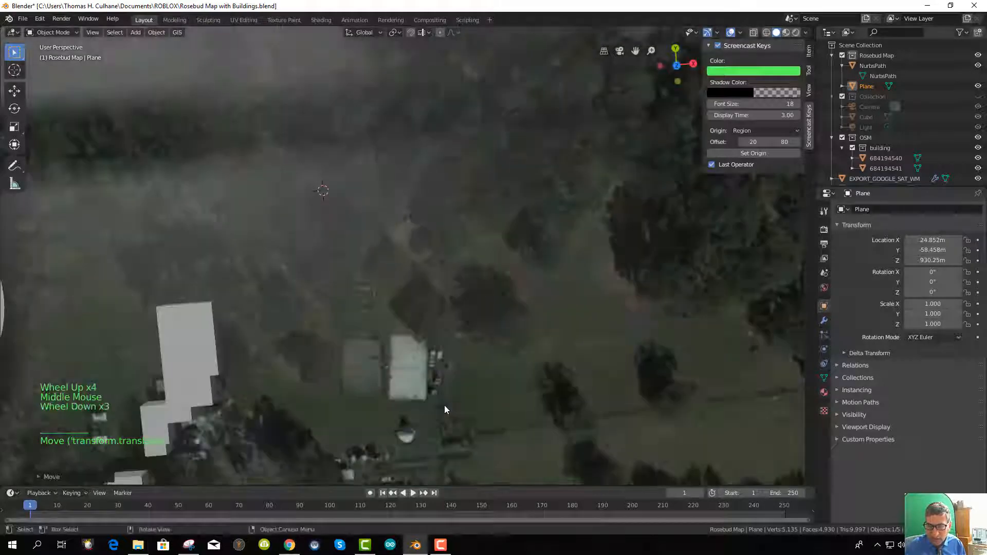
scroll(428, 375, "down", 8)
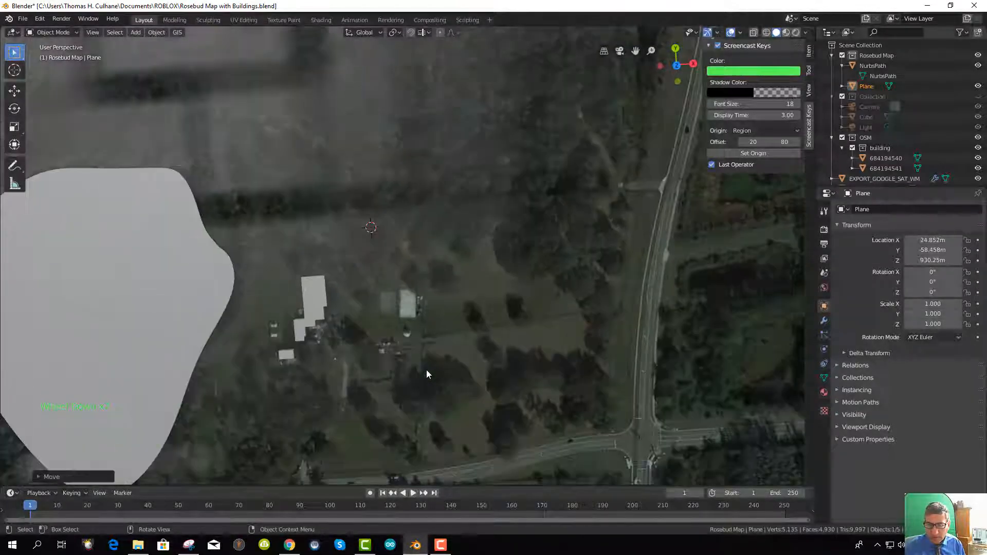
scroll(436, 366, "up", 3)
key("KP_7")
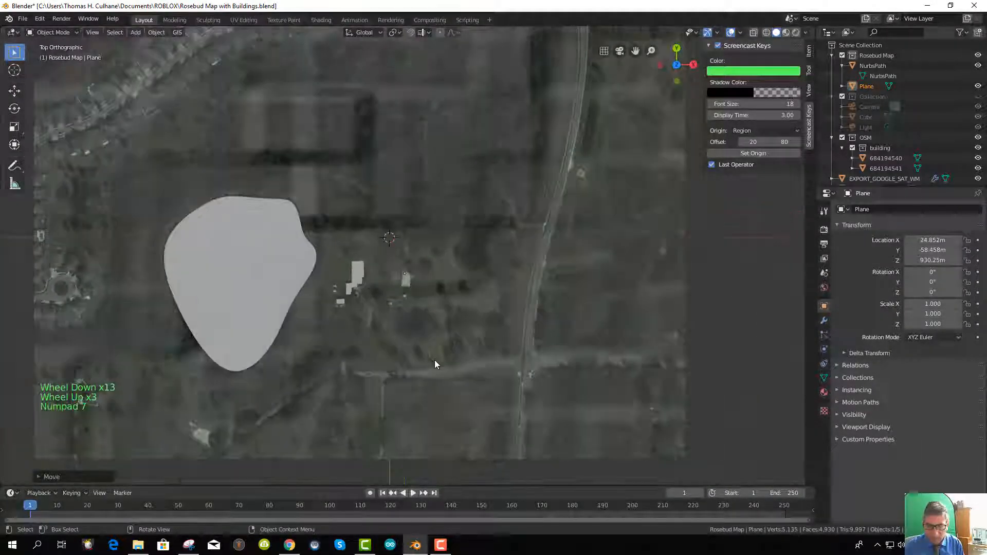
scroll(409, 276, "up", 6)
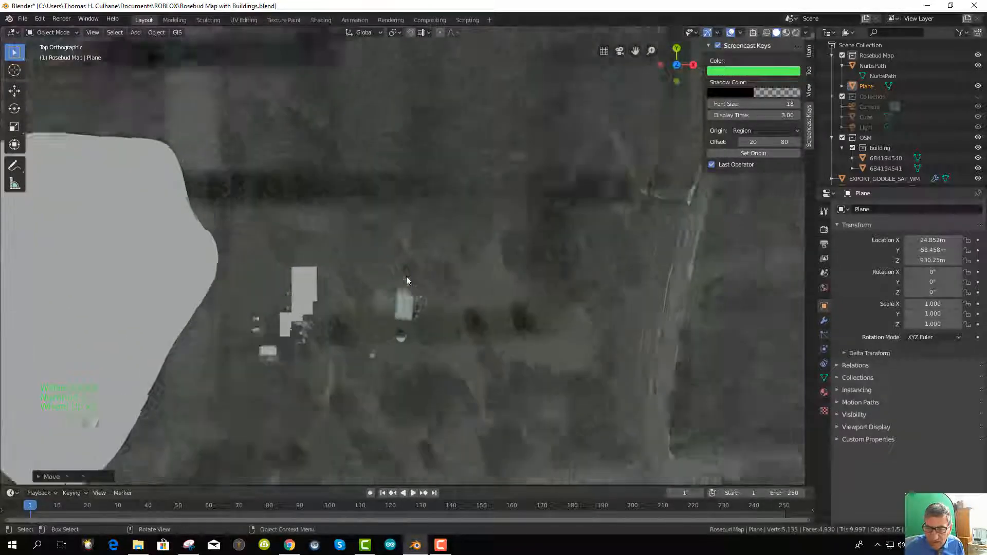
middle_click_drag(406, 310, 418, 221)
Move the plane along the Z axis to a height of about 937.25 m
left_click(435, 259)
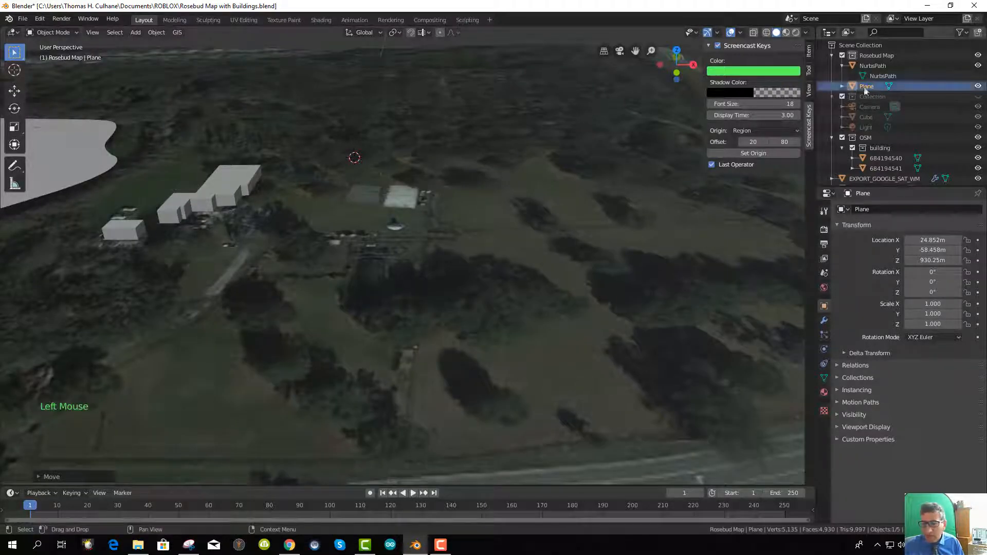
key("g")
key("z")
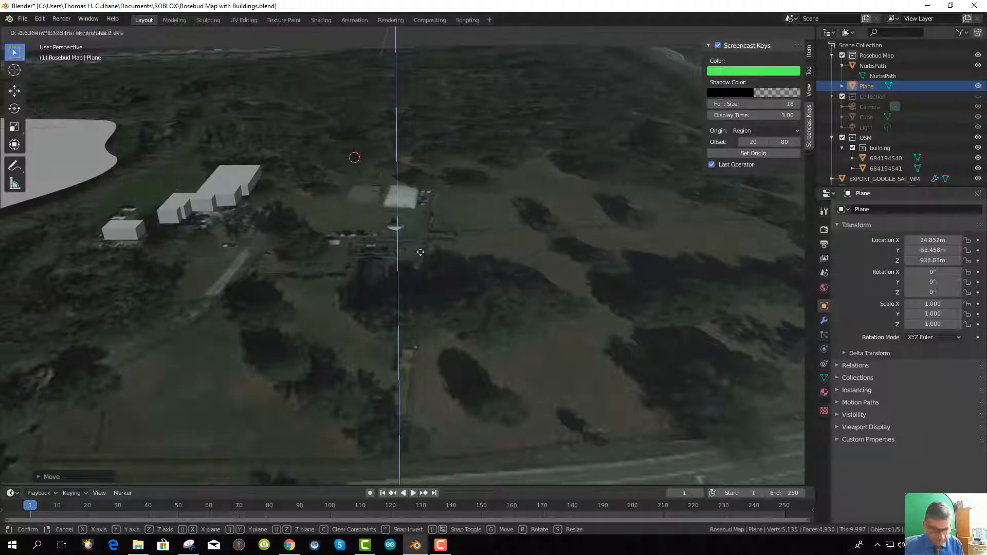
key("Return")
Scale the plane up to about 4.579 and rotate it to about -3.04° around Z to match the white roof
key("KP_7")
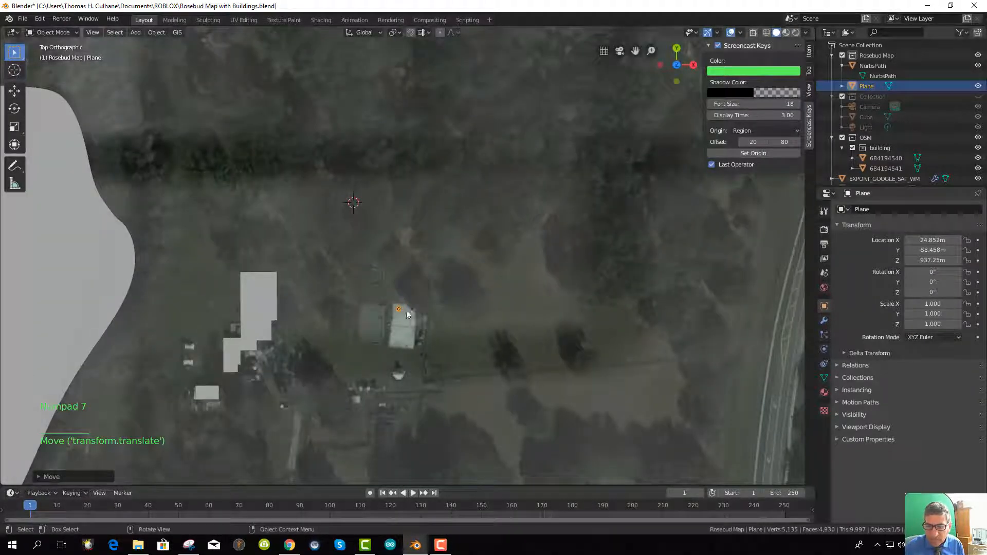
key("s")
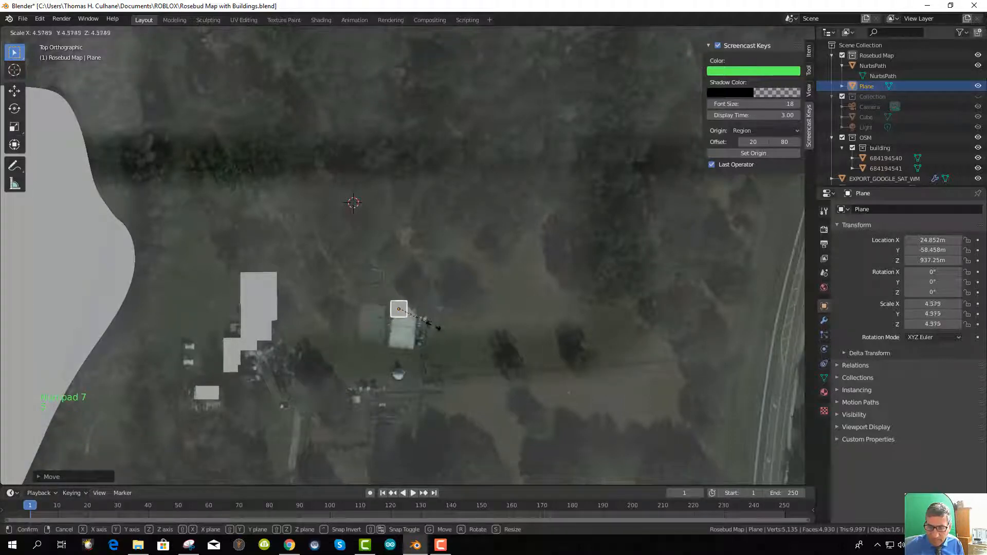
left_click(433, 327)
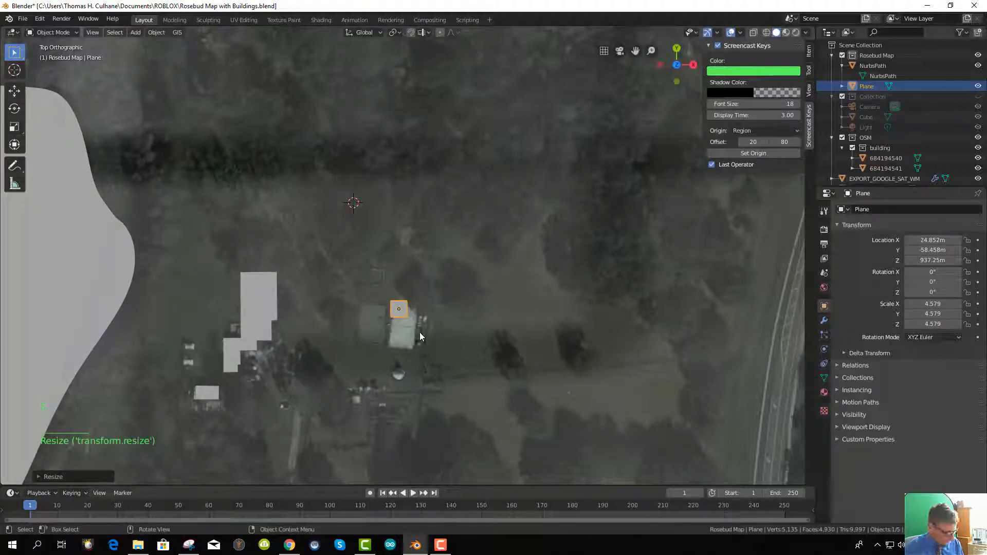
key("r")
left_click(417, 343)
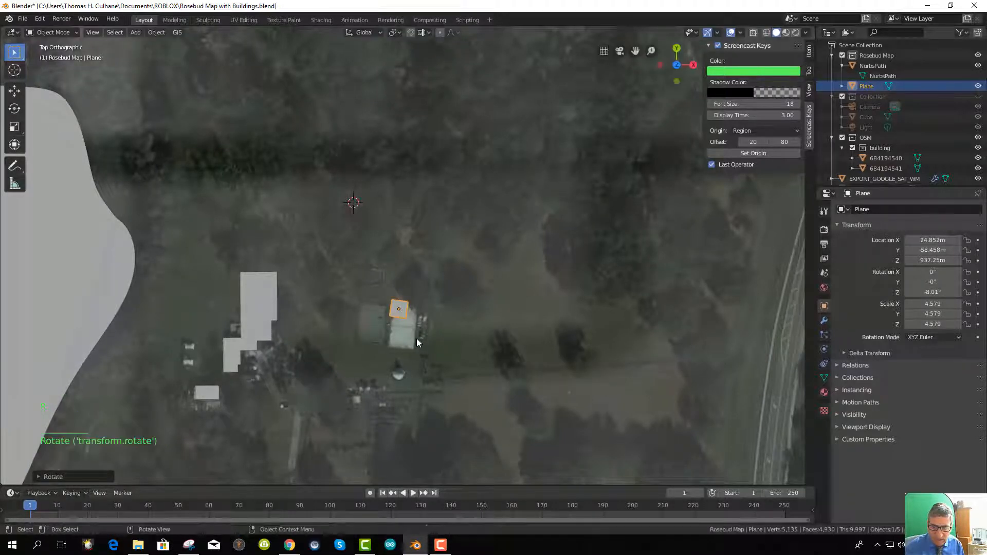
key("r")
left_click(419, 338)
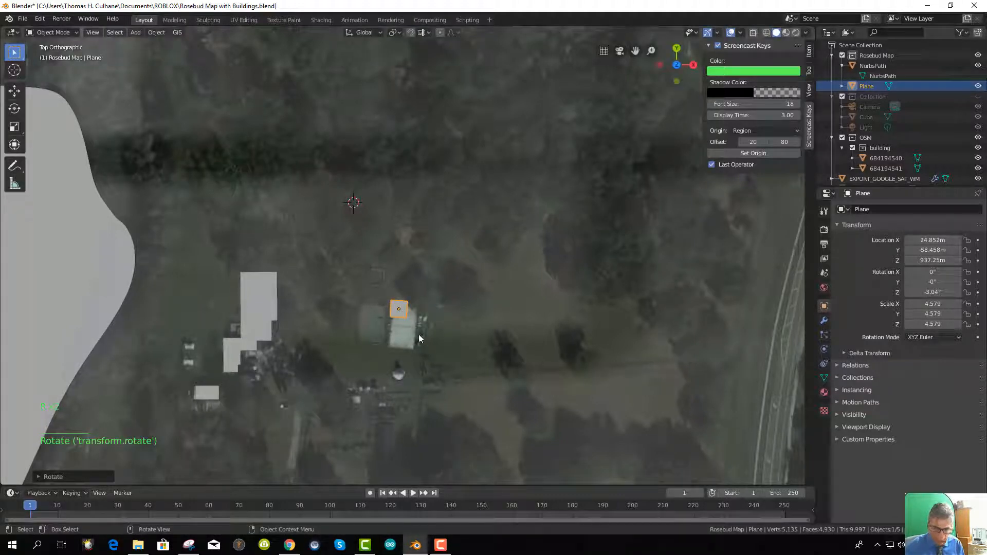
Move the plane onto the middle of the white roof, to about X 27.68 m, Y -67.78 m
key("g")
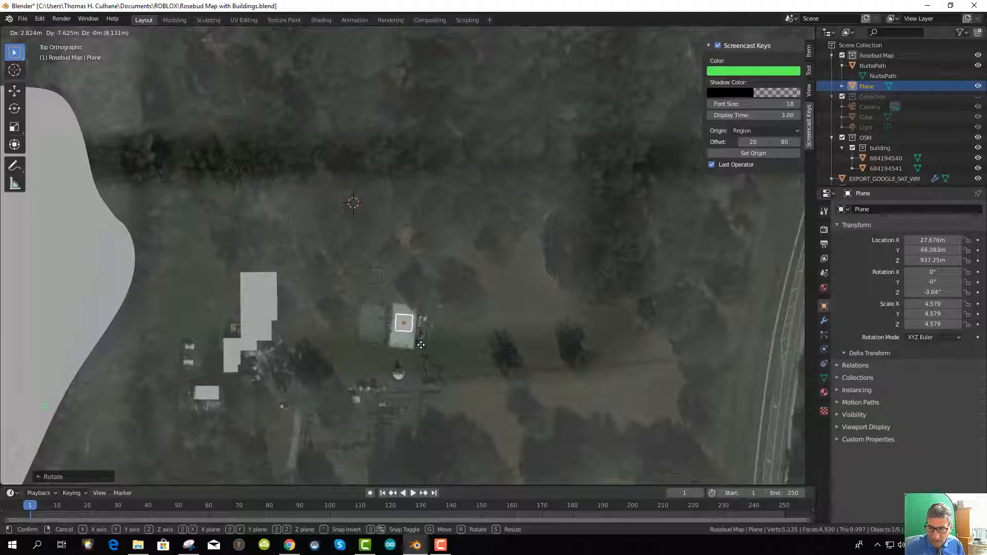
left_click(423, 352)
middle_click_drag(424, 353, 424, 367)
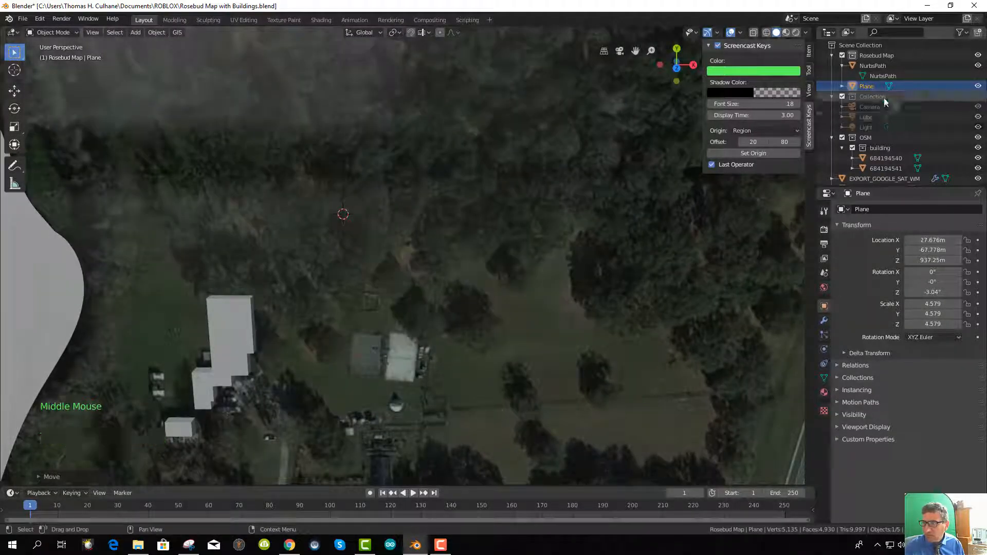
left_click(870, 90)
middle_click_drag(518, 334, 511, 350)
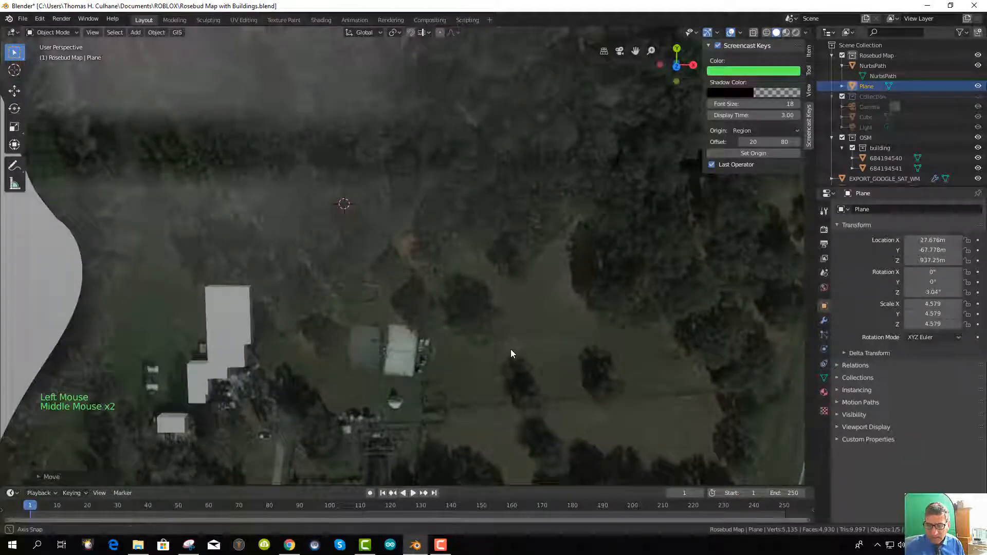
Reset the plane's Z location to 0 m and raise it to about 5.91 m
key("KP_7")
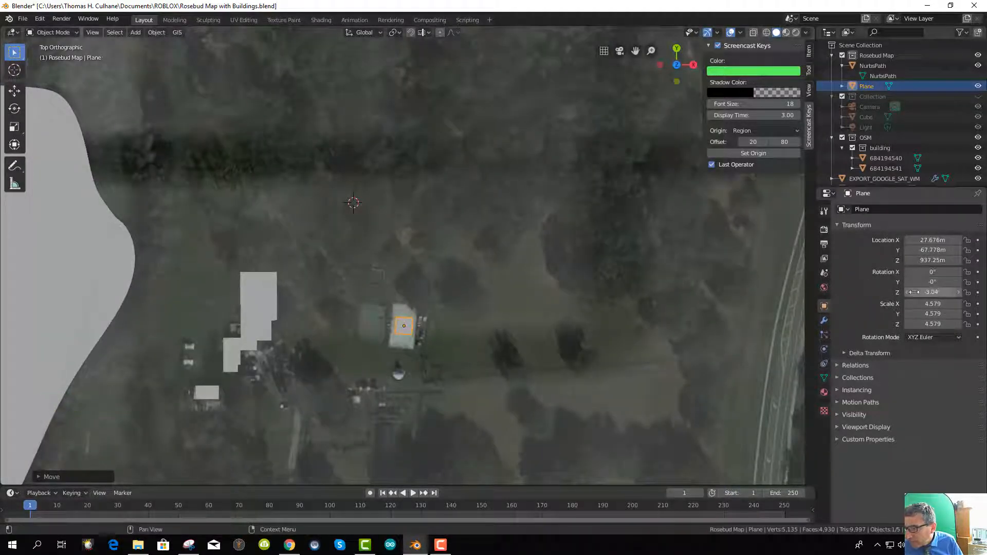
left_click(933, 261)
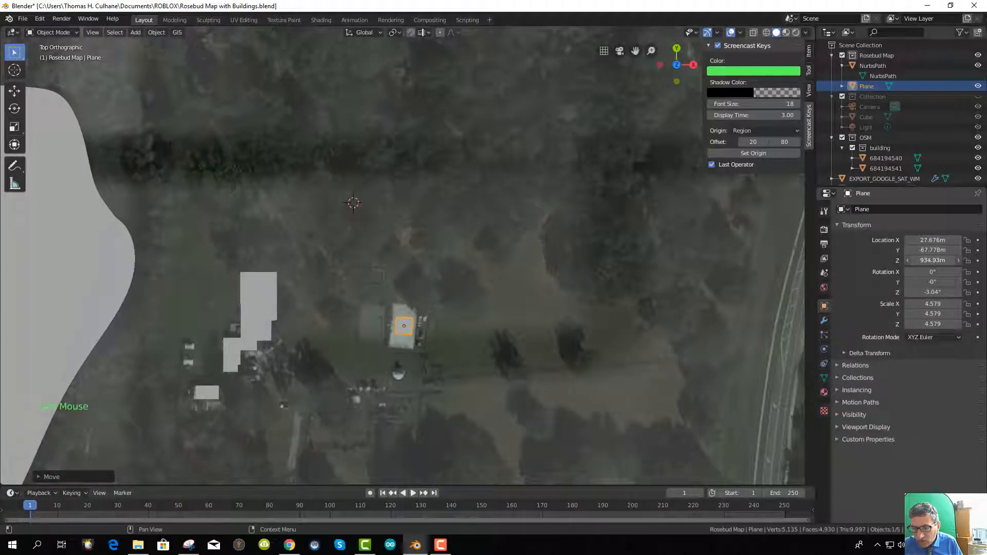
left_click_drag(933, 260, 927, 261)
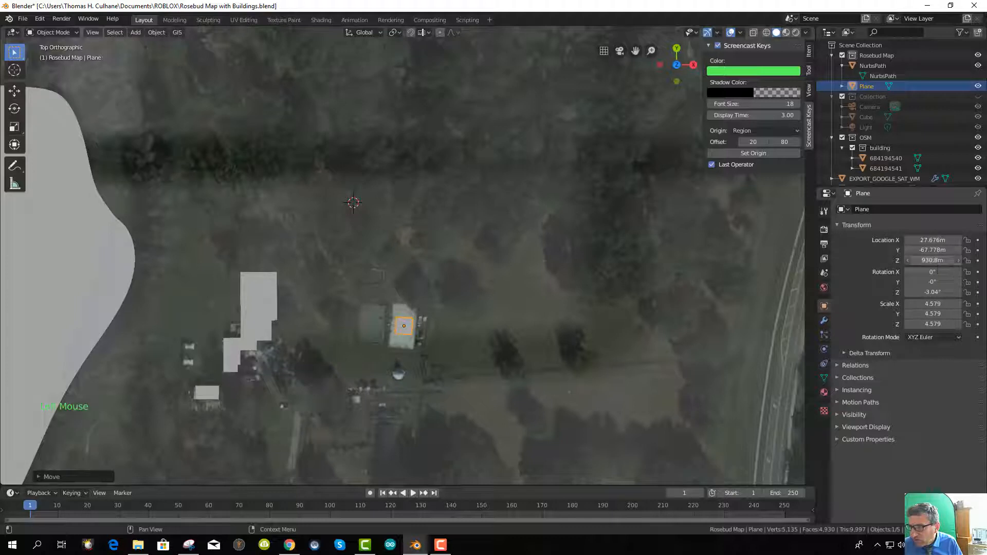
double_click(917, 260)
type("0")
key("Return")
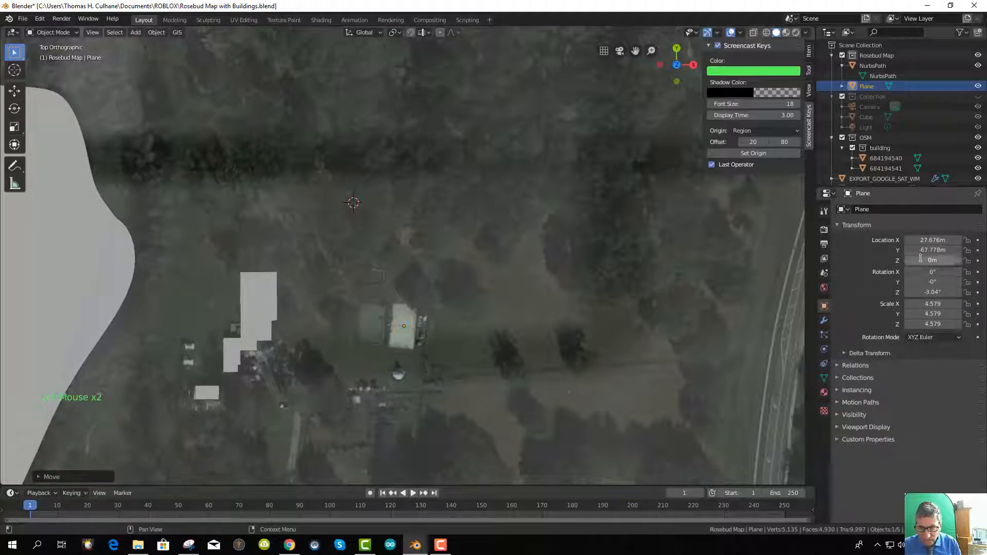
mouse_move(921, 260)
left_mouse_down()
mouse_move(958, 260)
mouse_move(932, 261)
left_mouse_up()
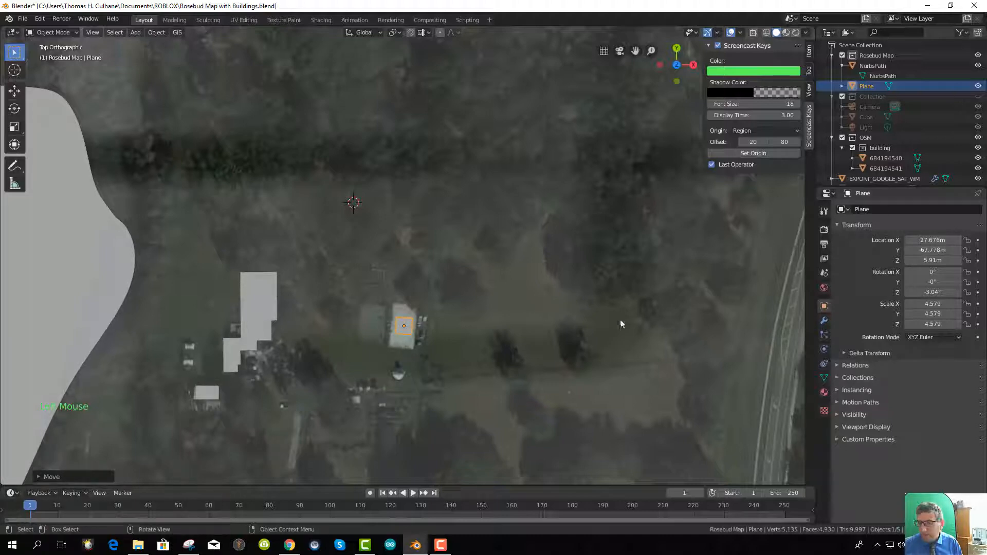
Lower the plane along Z toward the terrain, to a Z location of about 5.47 m
scroll(433, 351, "up", 3)
middle_click_drag(436, 390, 426, 166)
scroll(433, 216, "up", 1)
middle_click_drag(431, 201, 421, 236, "shift")
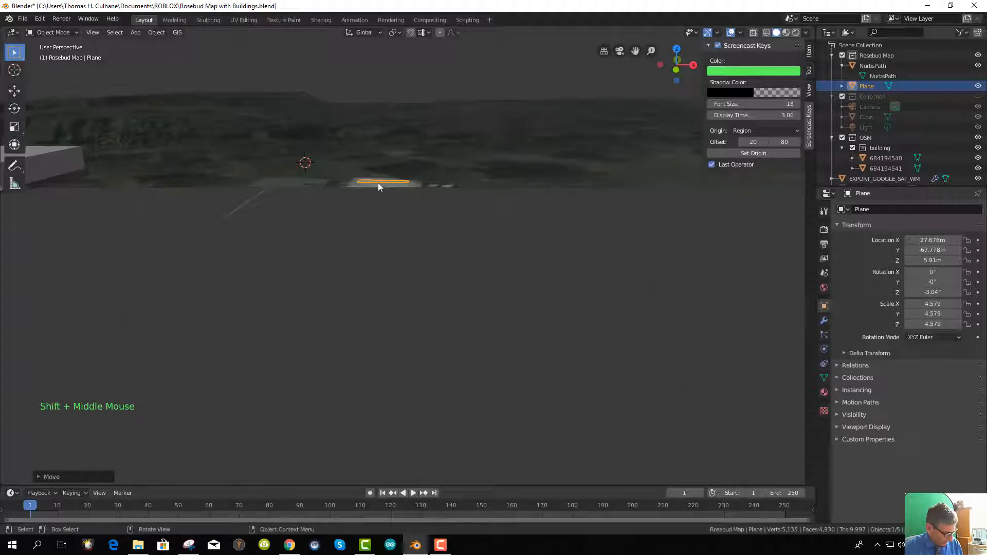
key("g")
key("z")
left_click(392, 210)
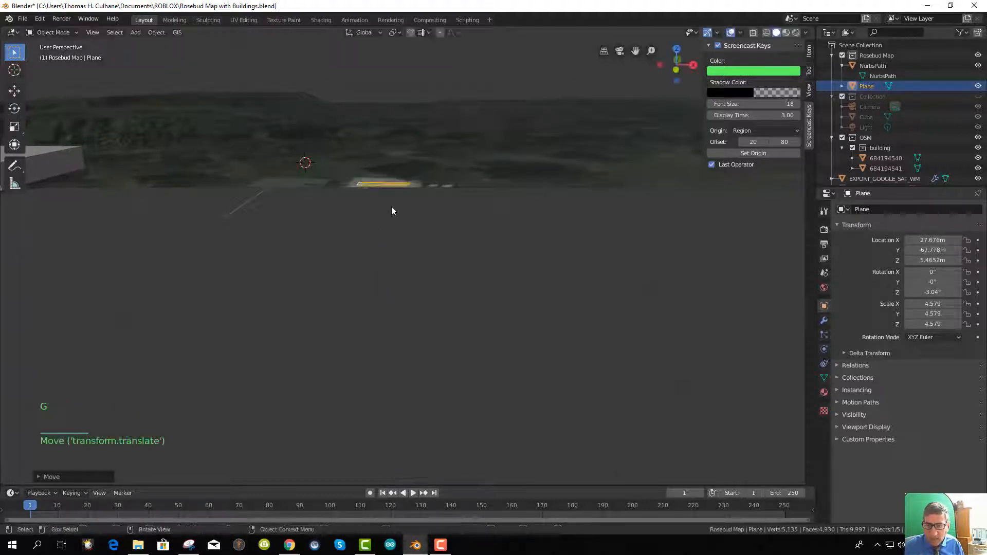
Lower the plane further along Z in front view, to a Z location of about 5.07 m at the terrain surface
middle_click_drag(392, 211, 410, 255)
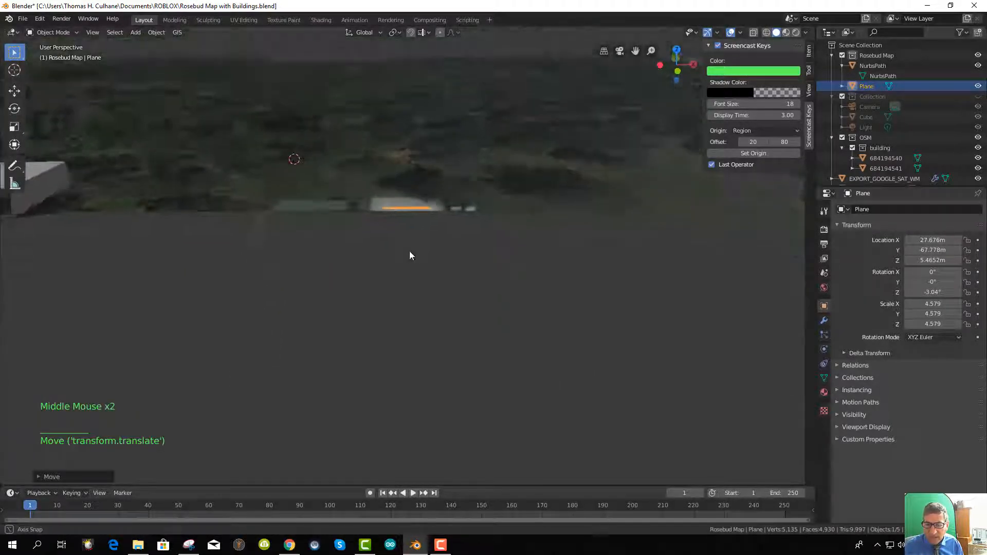
key("KP_1")
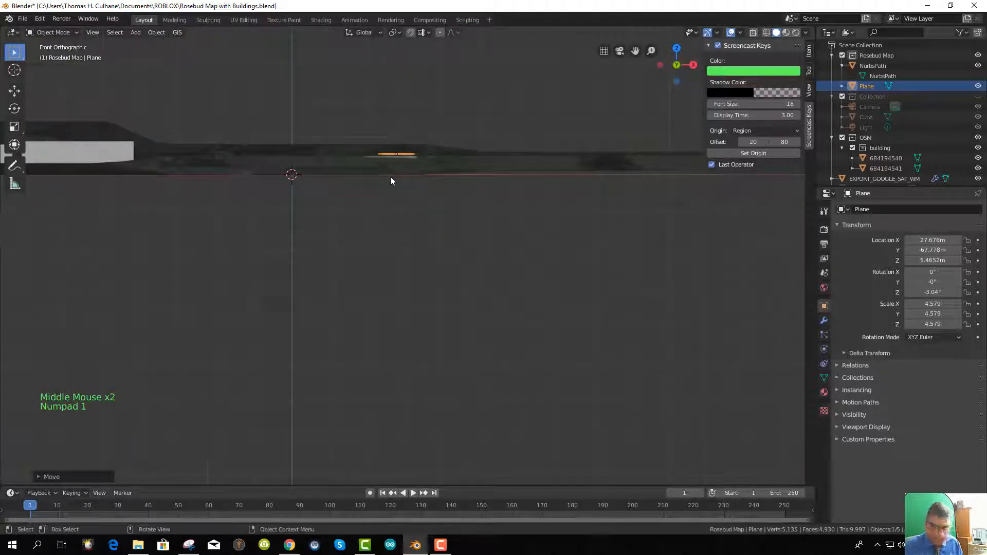
scroll(390, 176, "up", 3)
key("g")
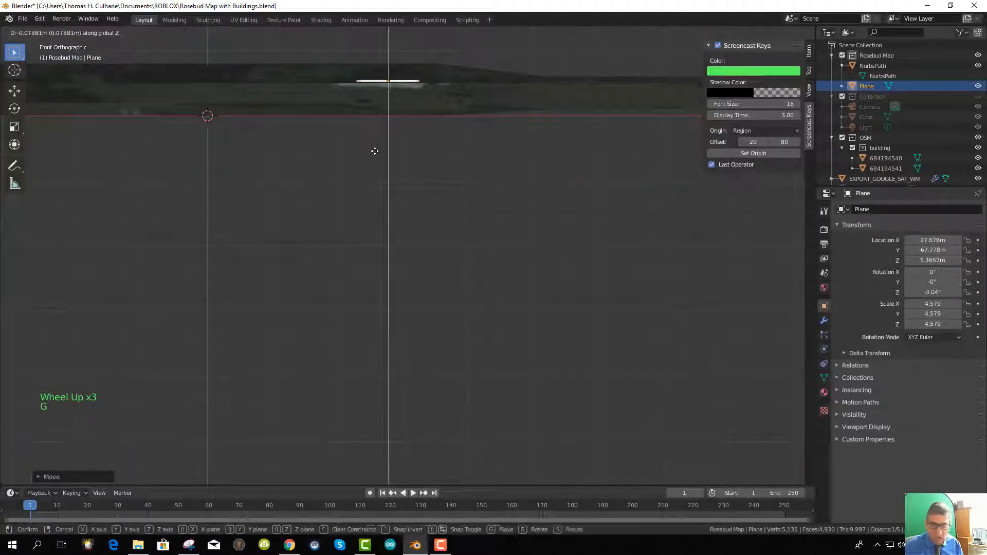
left_click(371, 153)
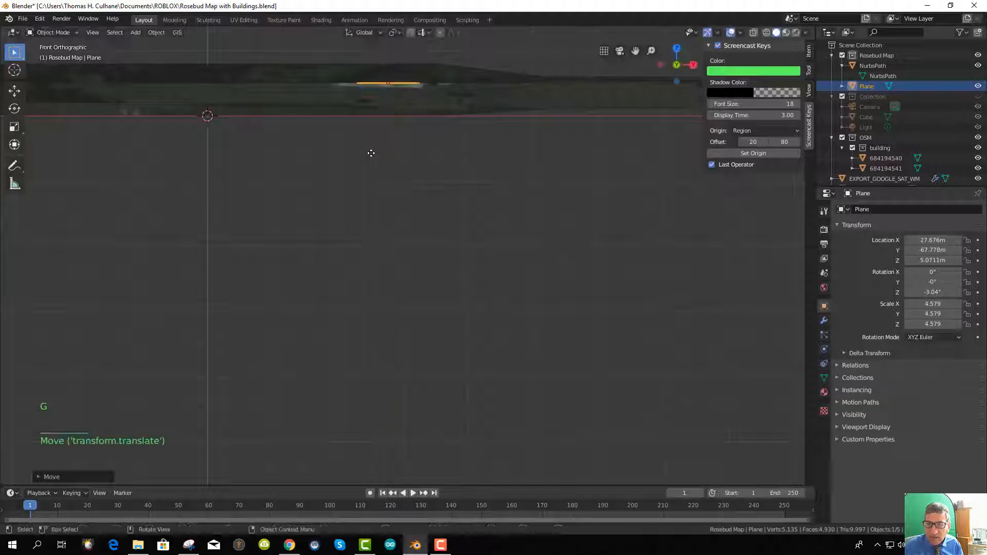
middle_click_drag(371, 153, 375, 213)
scroll(392, 172, "down", 3)
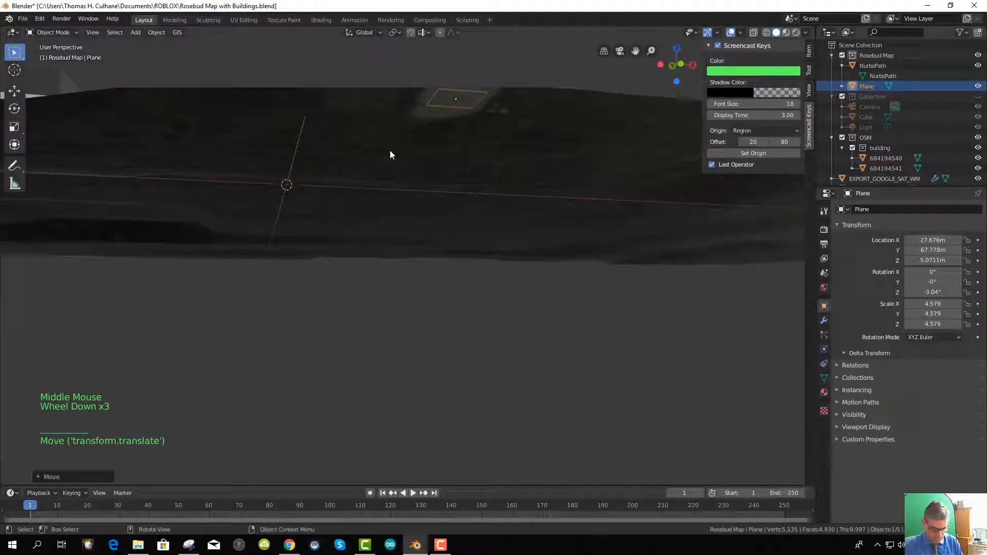
Open the plane for mesh editing in top view over the white roof, with vertex selection and nothing selected
key("KP_Decimal")
scroll(430, 243, "up", 2)
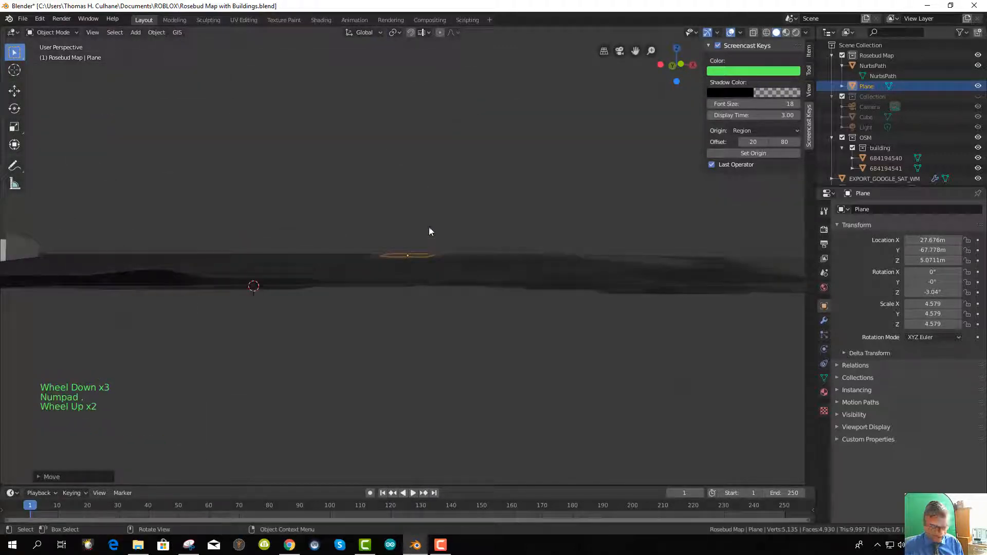
key("KP_7")
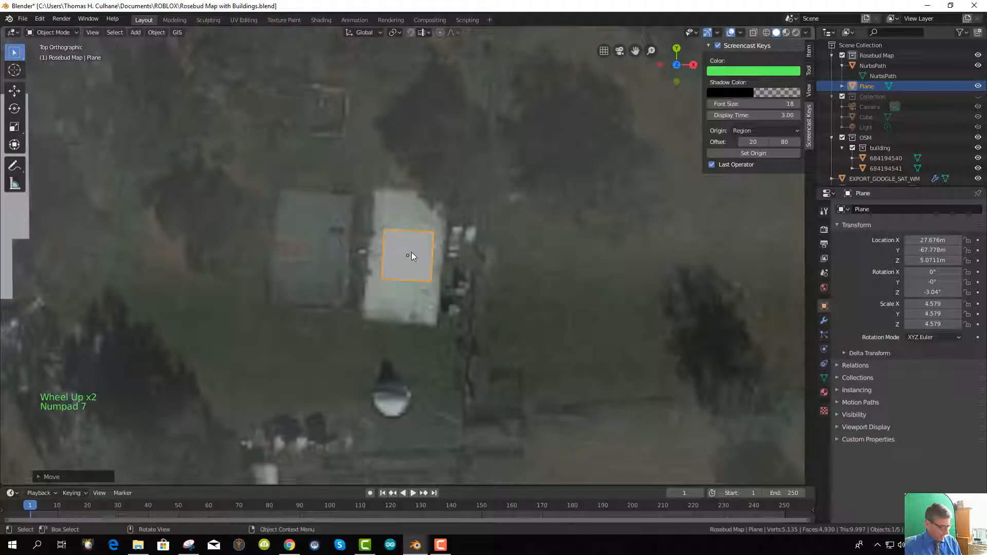
key("Tab")
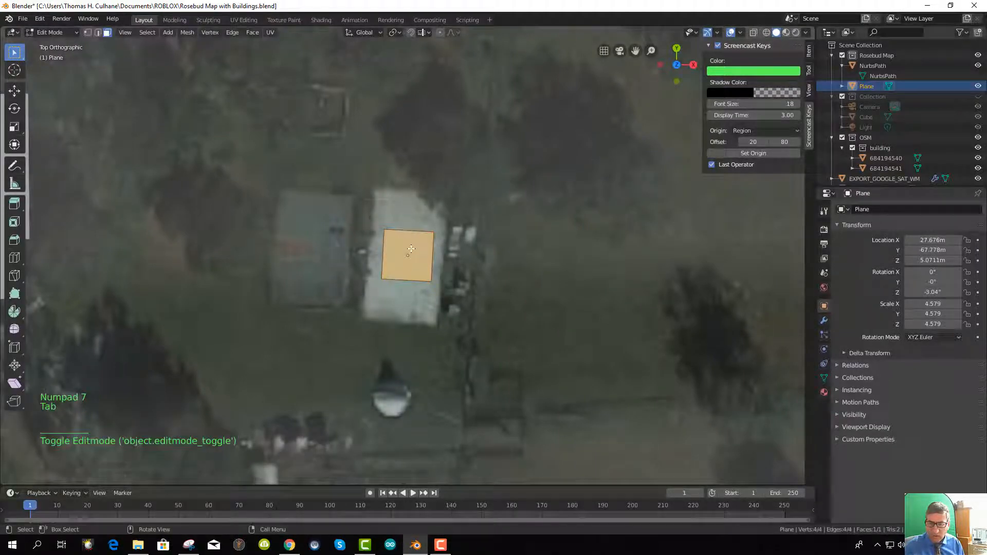
right_click(386, 230)
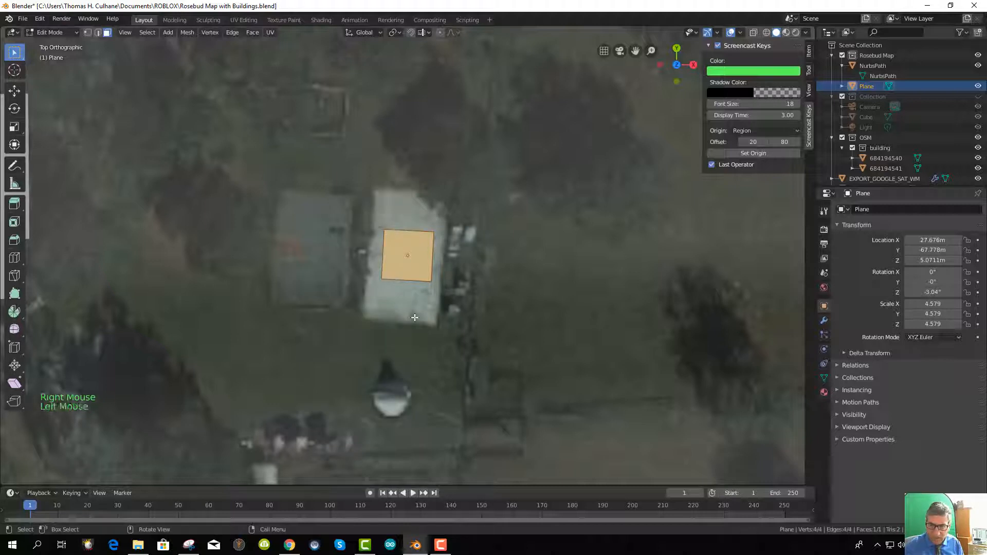
left_click(388, 236)
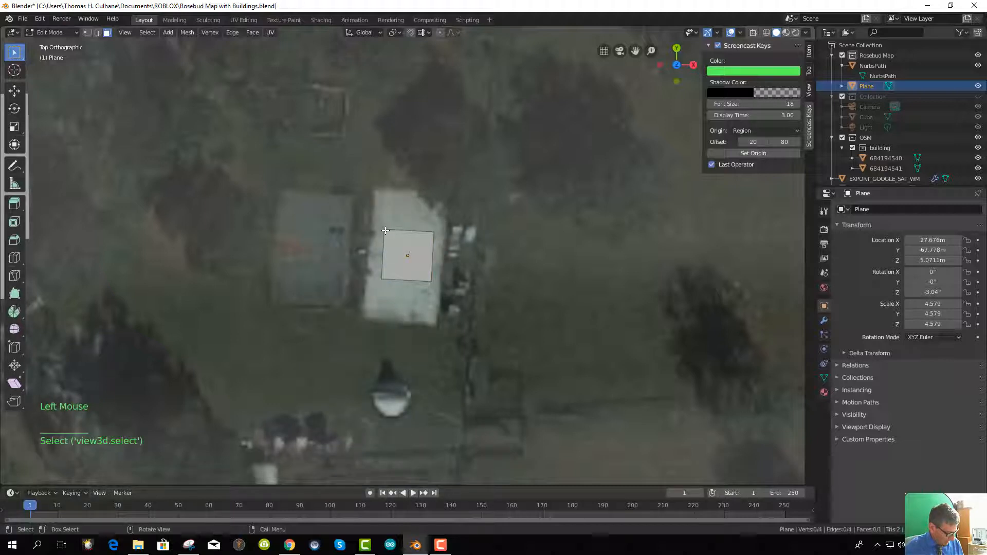
left_click(390, 230)
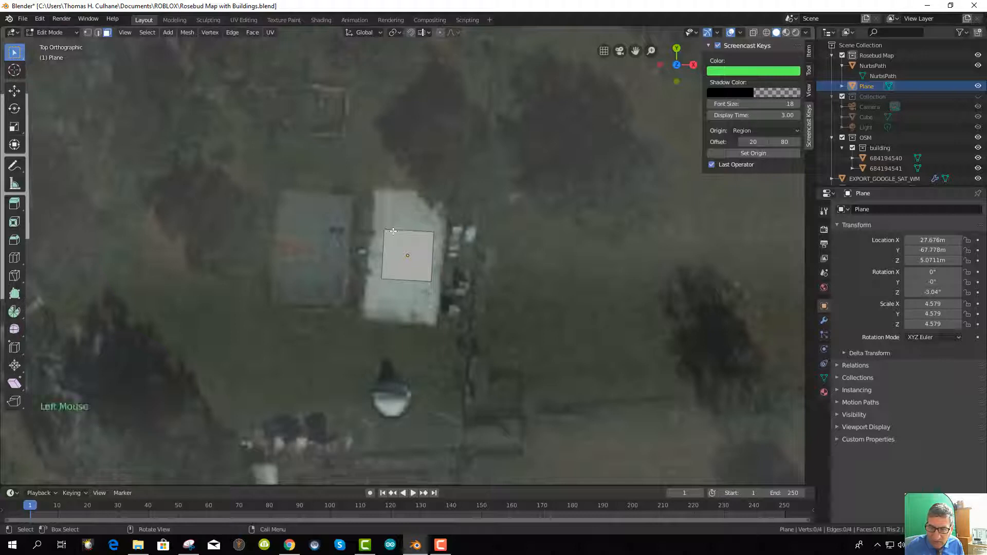
left_click(88, 33)
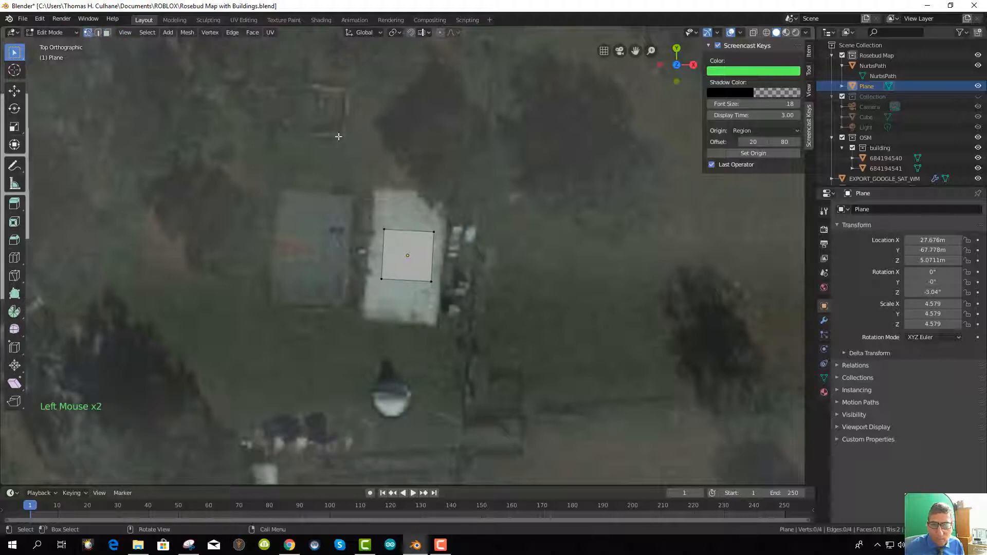
Extrude the plane's two north vertices and move the new edge up to the north end of the white roof
left_click(384, 229)
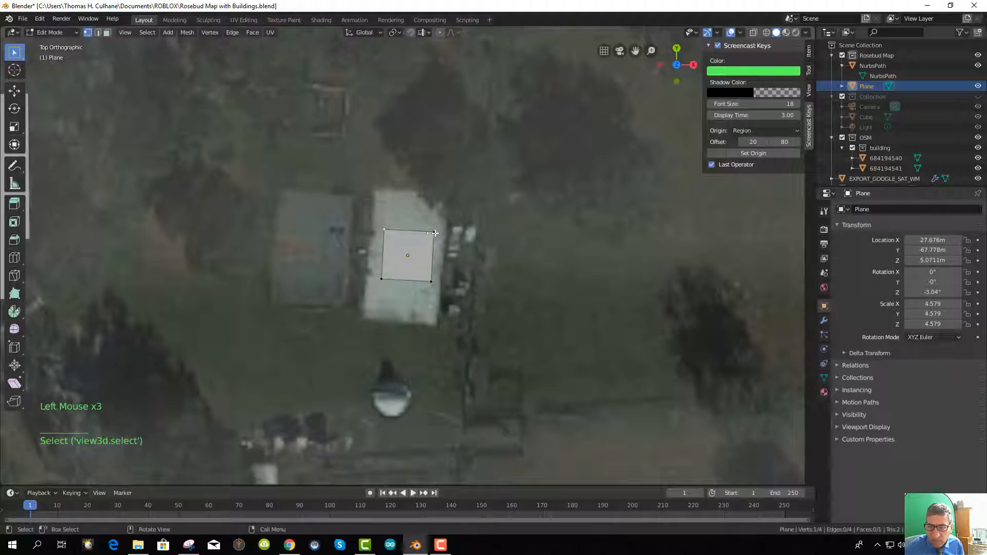
left_click(433, 233, "shift")
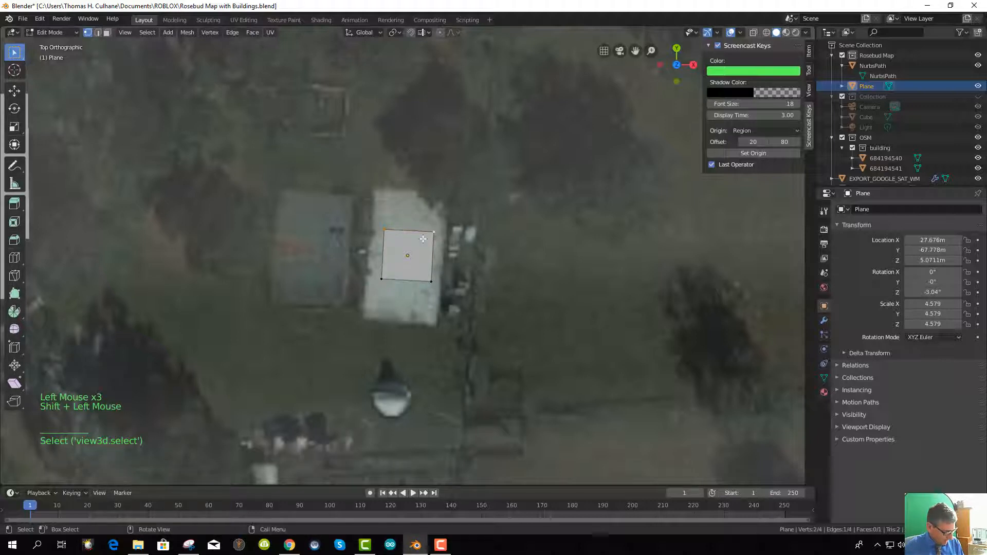
key("e")
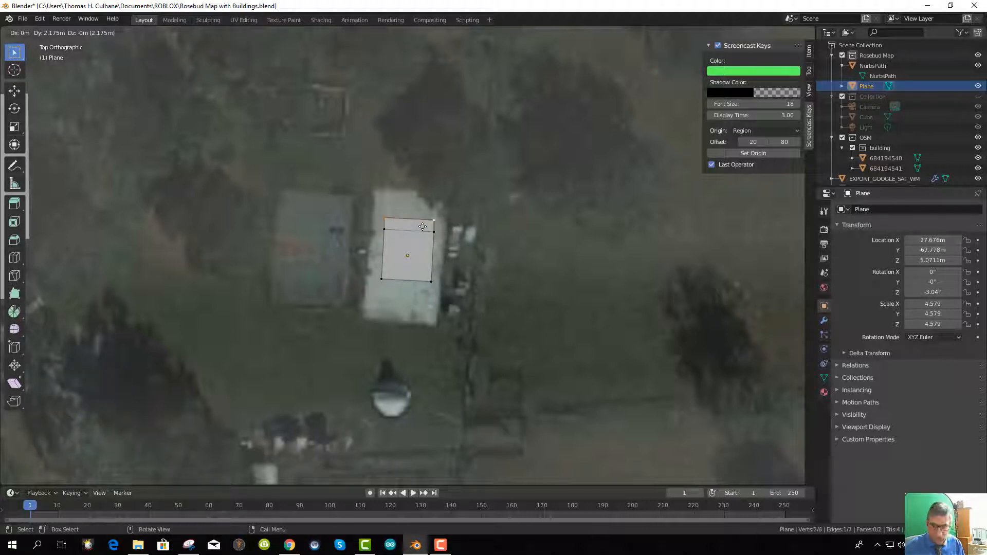
key("y")
key("Escape")
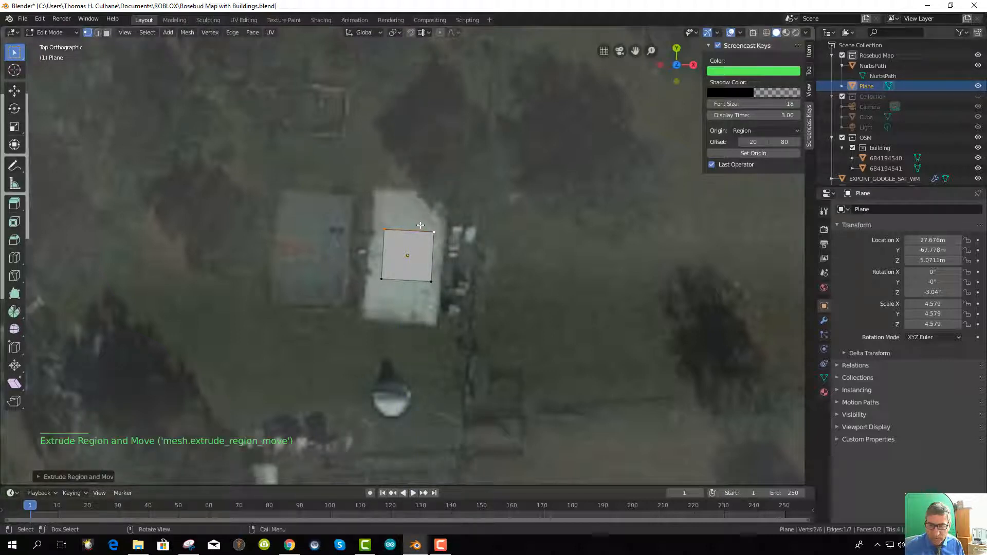
key("e")
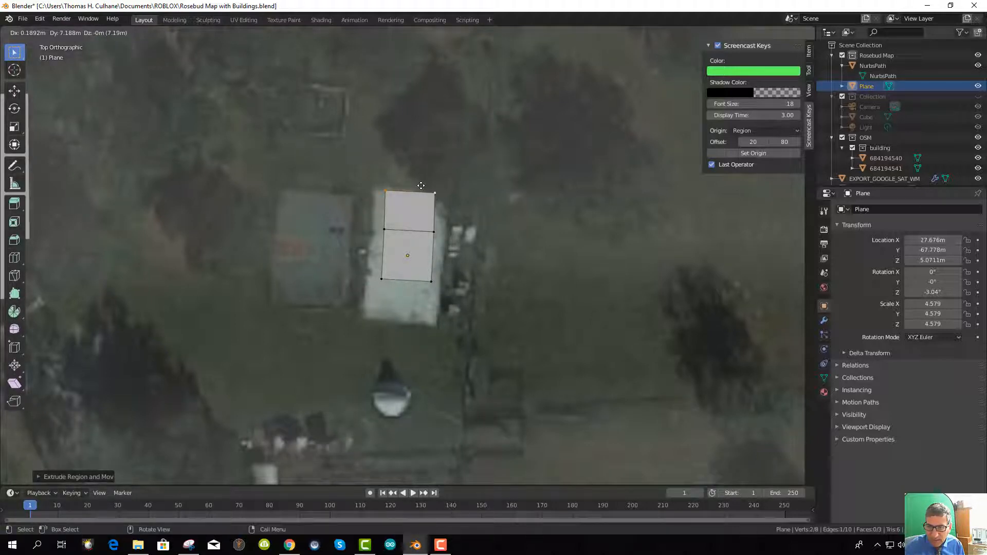
right_click(421, 187)
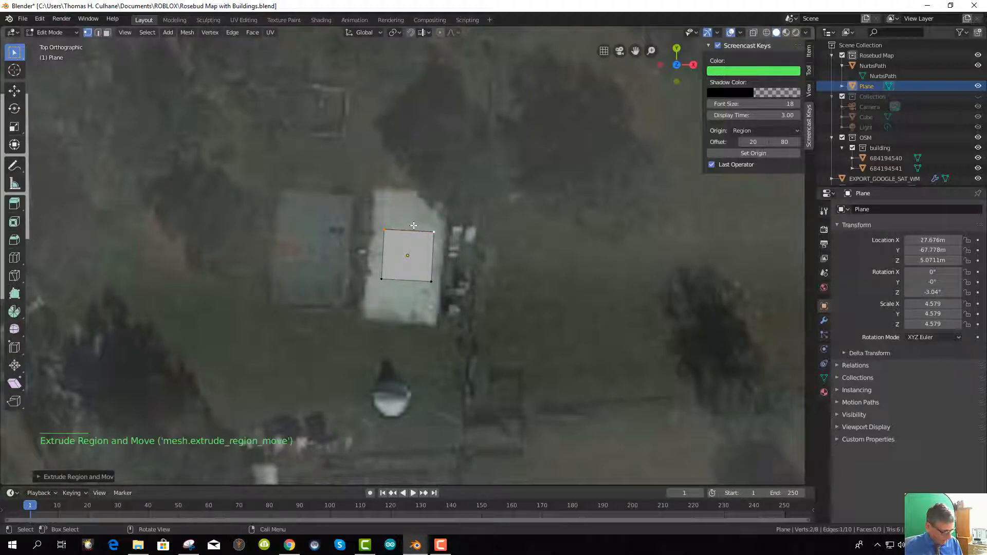
key("g")
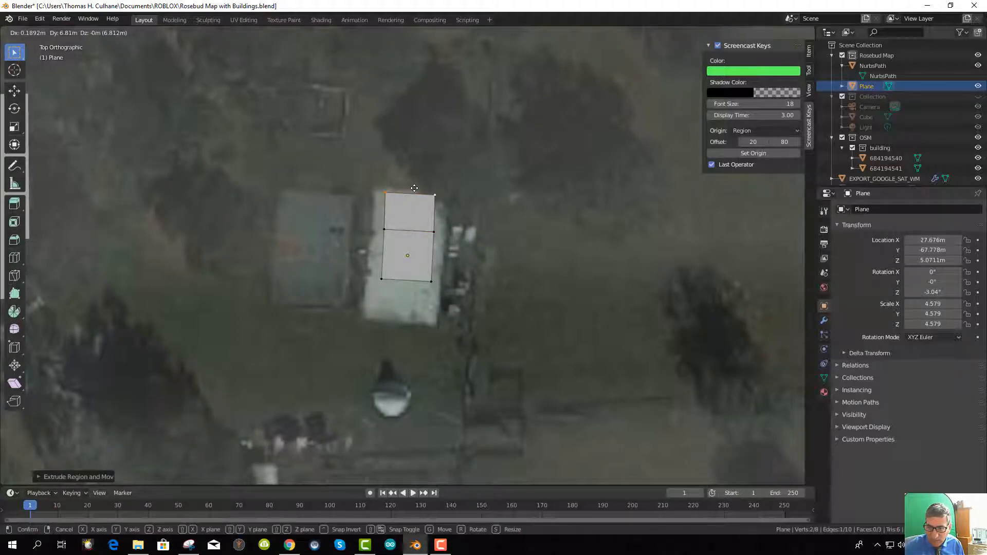
left_click(415, 188)
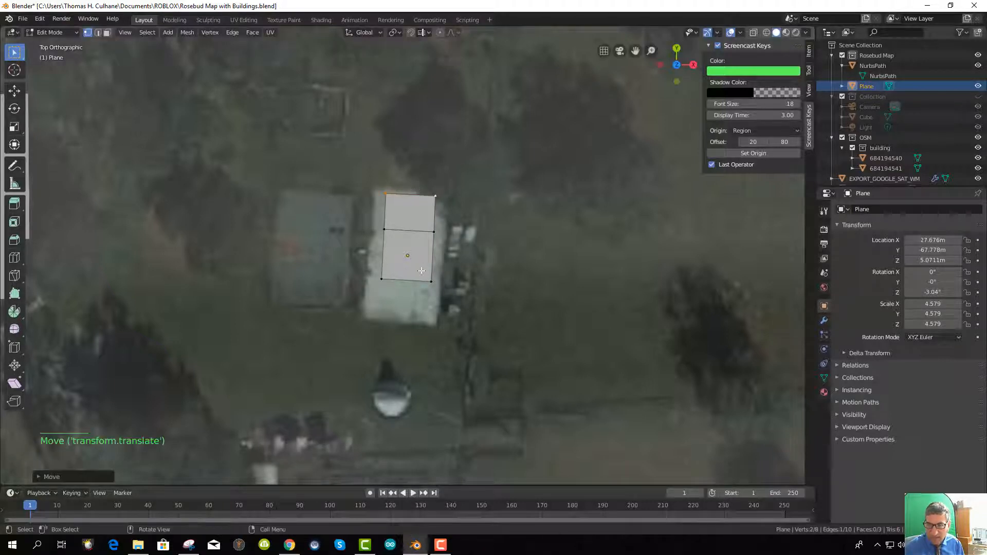
Move the plane's two south vertices down to the south end of the white roof
left_click(381, 278)
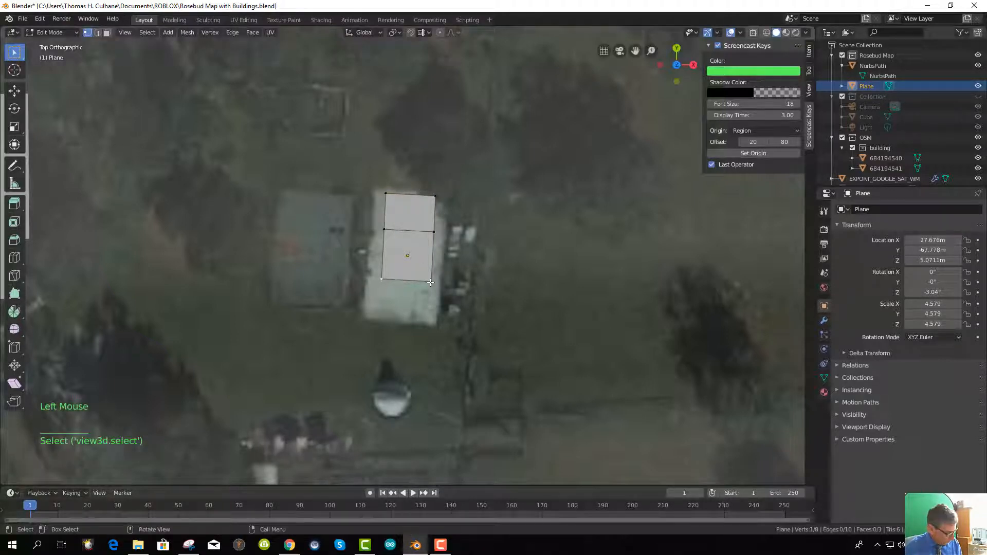
left_click(430, 282, "shift")
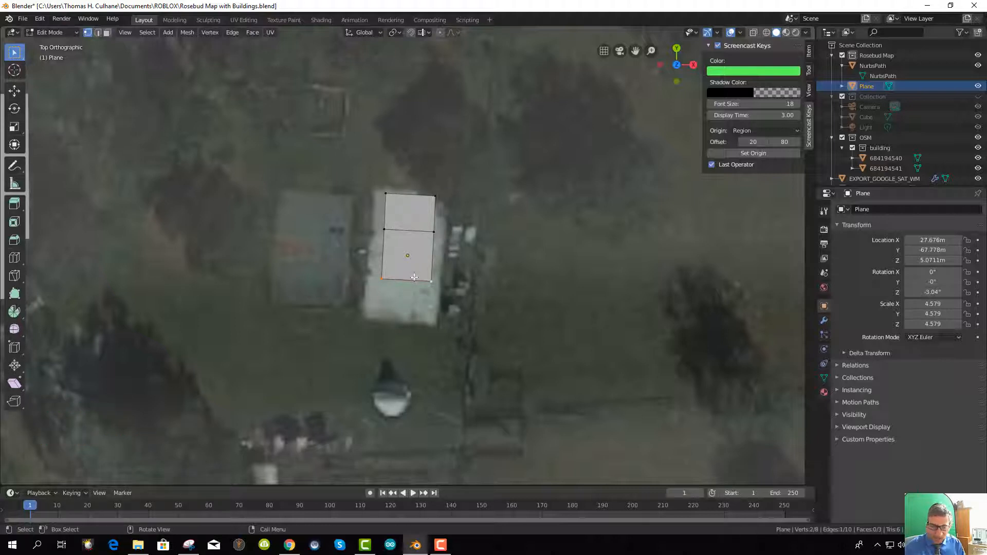
key("g")
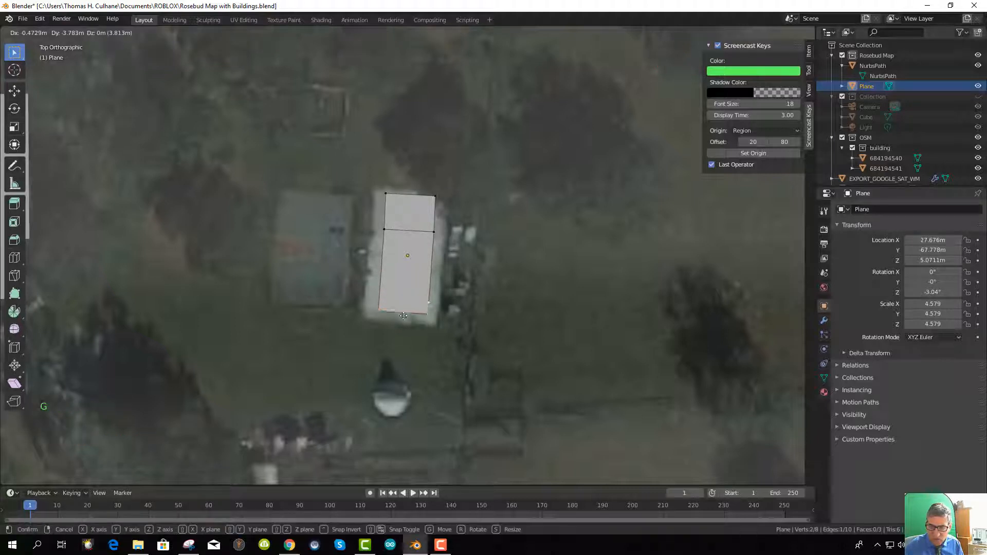
left_click(406, 325)
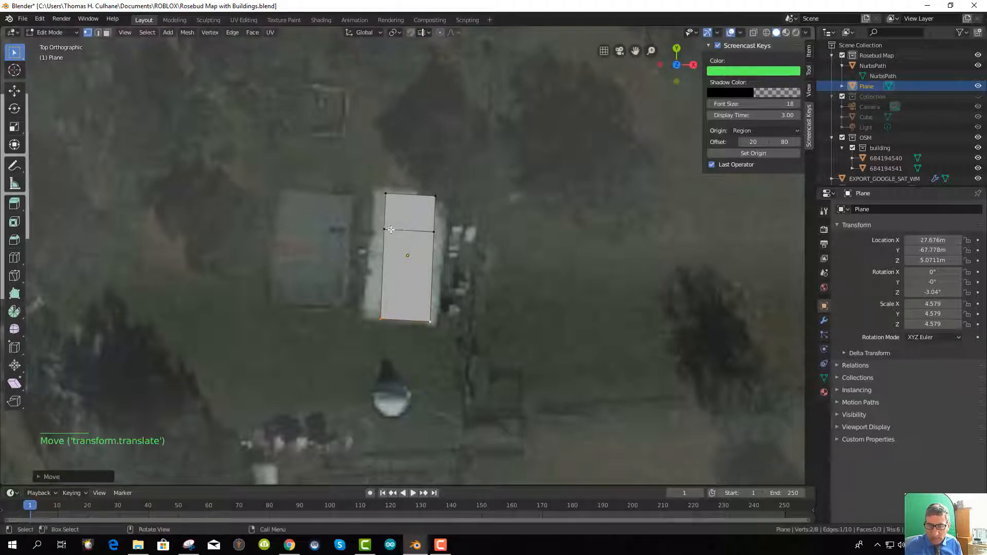
Delete the extra northwest middle vertex and the two extruded vertices at the roof's north end
left_click(385, 230)
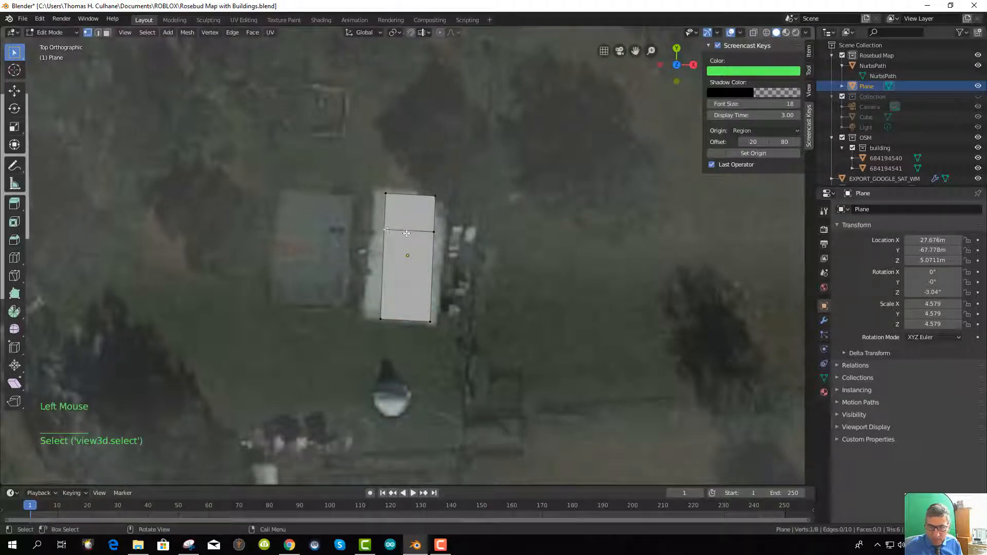
key("x")
left_click(407, 233)
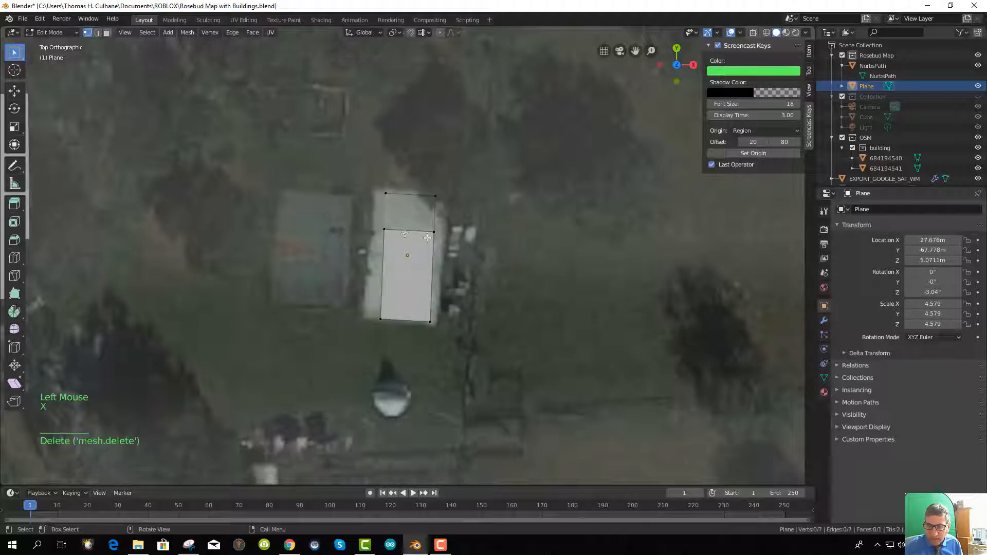
left_click(392, 201)
key("x")
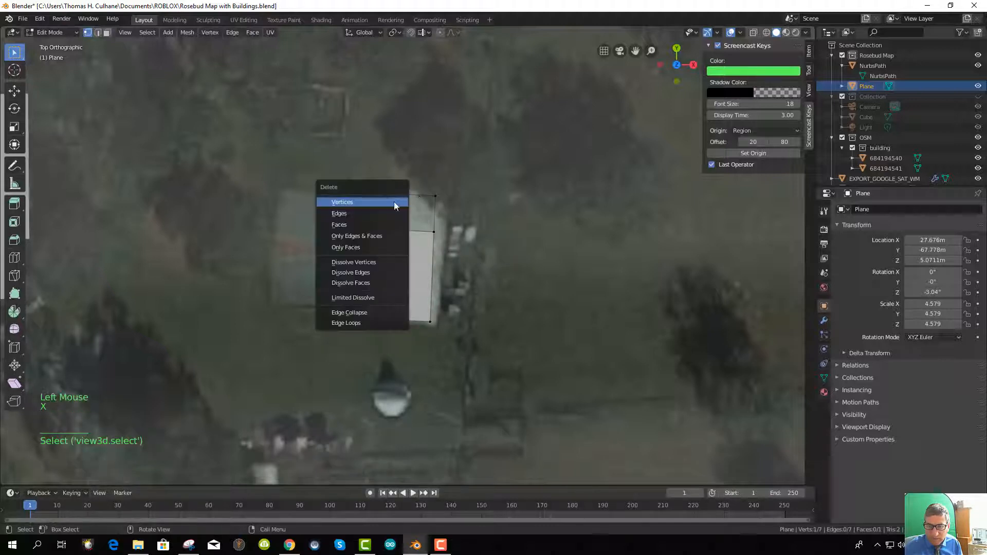
left_click(400, 203)
left_click(434, 199)
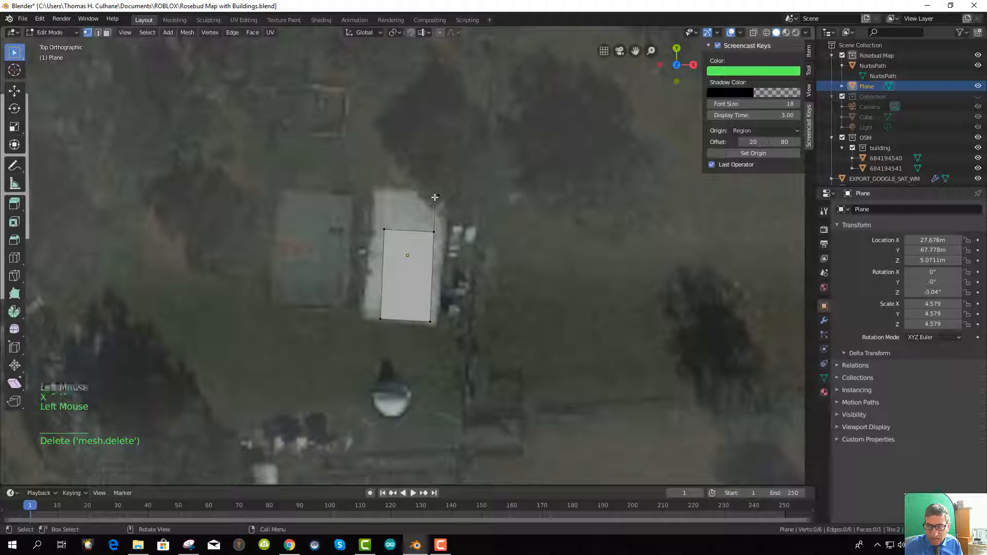
key("x")
left_click(436, 212)
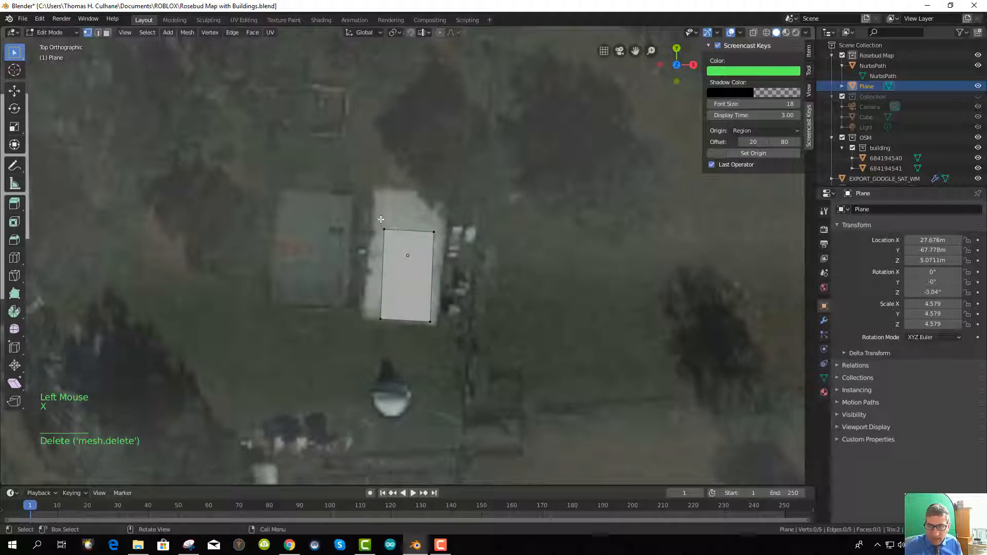
key("b")
left_click_drag(381, 220, 439, 244)
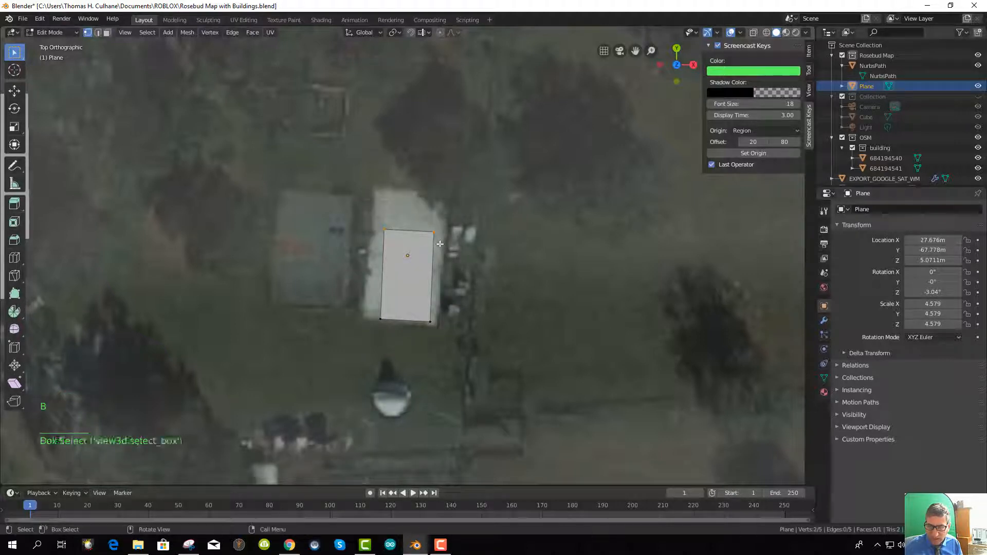
key("g")
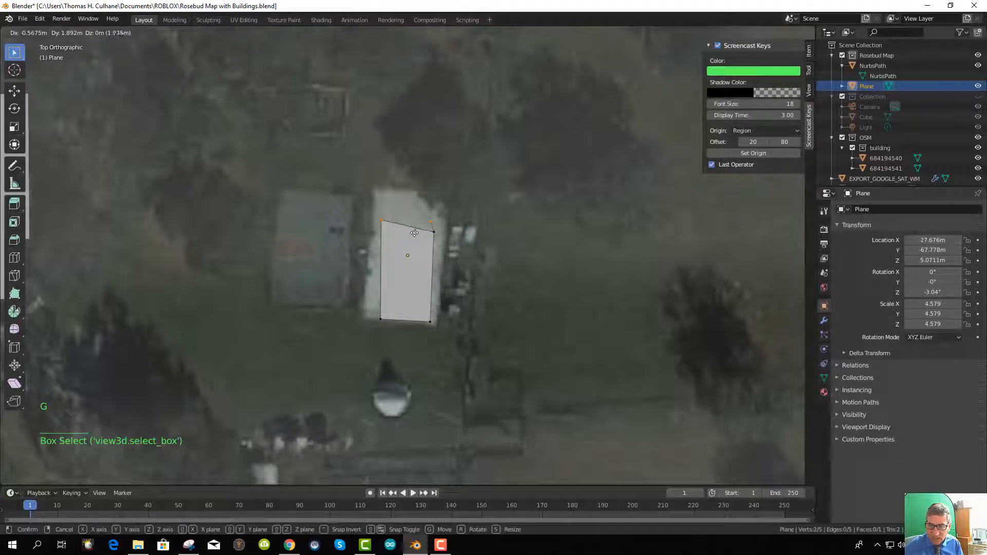
left_click(425, 233)
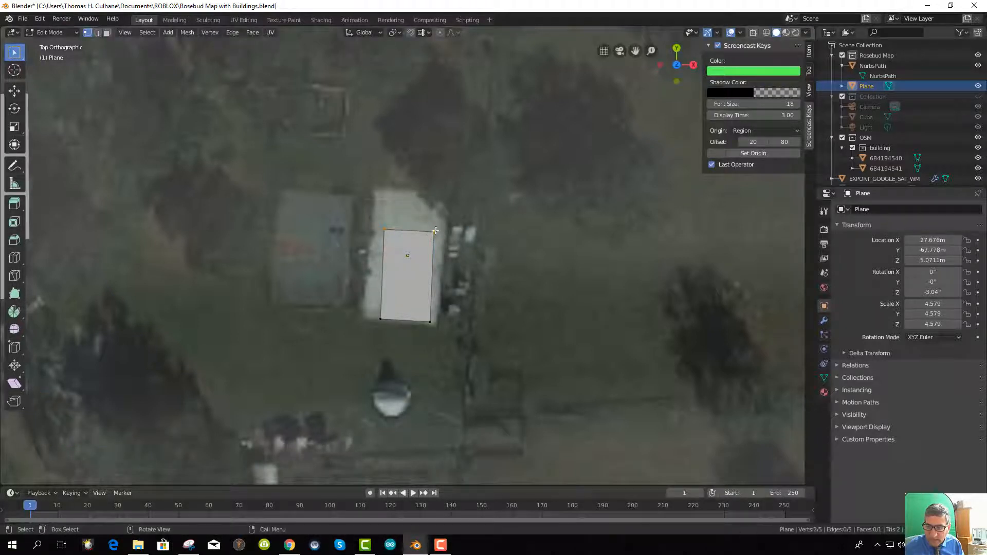
right_click(435, 232)
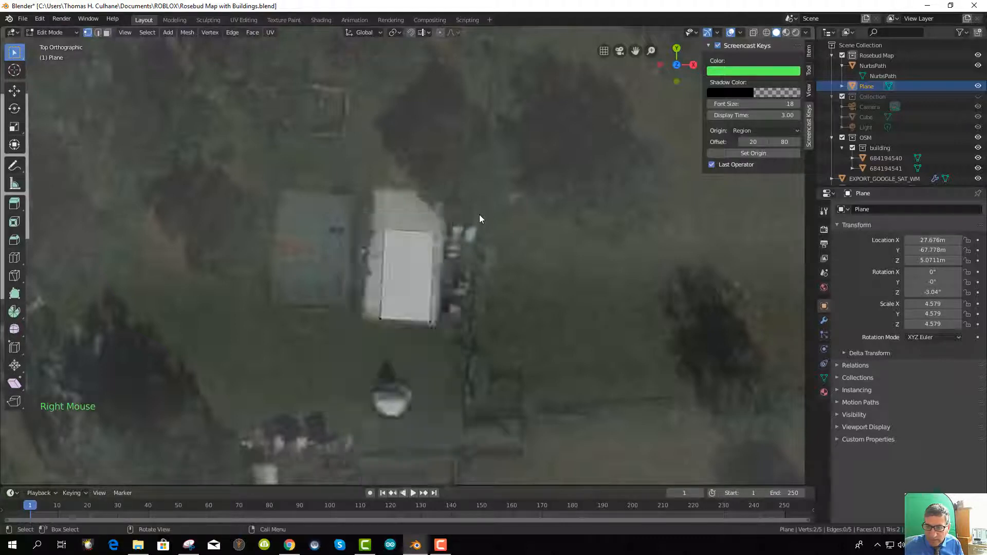
right_click(430, 230)
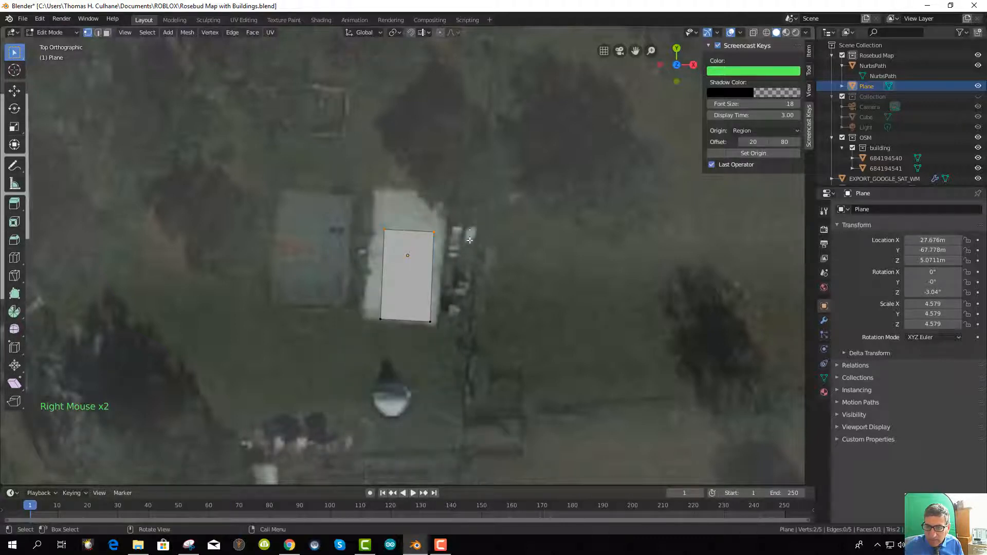
Delete the duplicate vertex on the plane's northeast corner
left_click(435, 232)
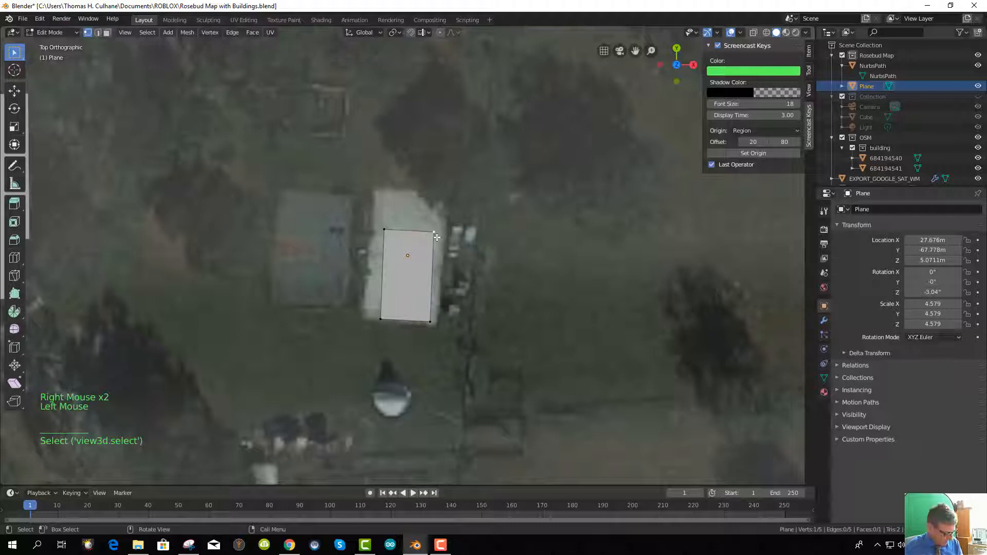
key("x")
left_click(434, 237)
Move the plane's two north vertices up to the north end of the white roof
left_click(434, 232)
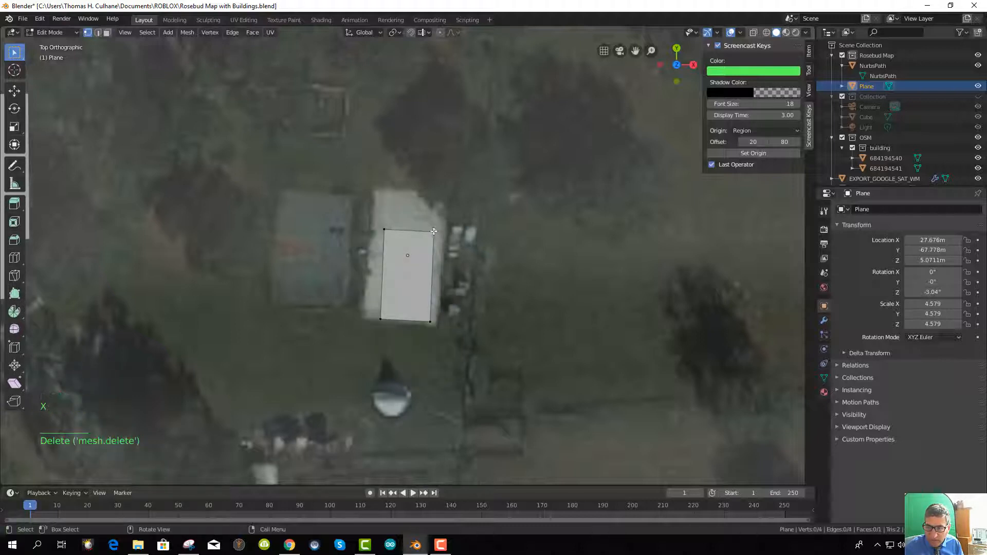
left_click(384, 229, "shift")
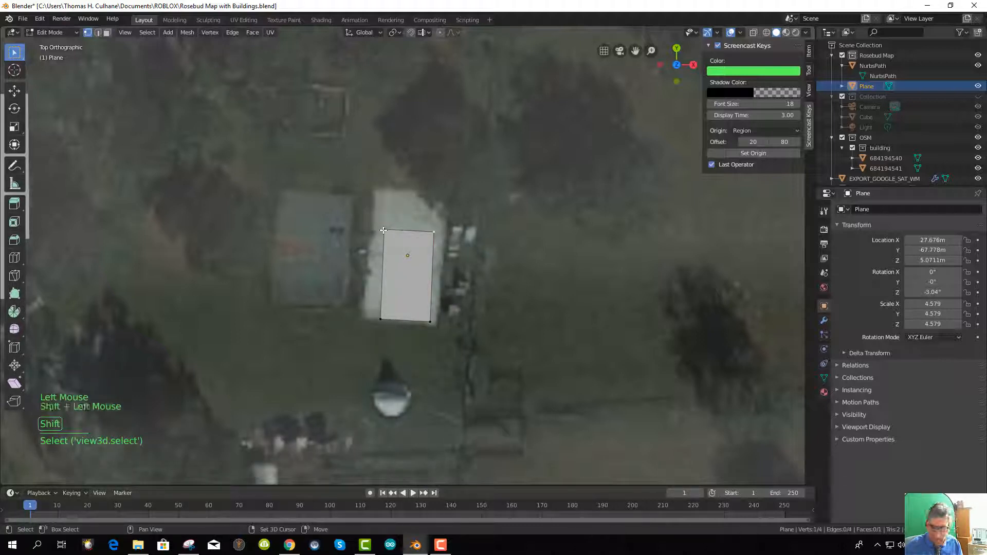
key("g")
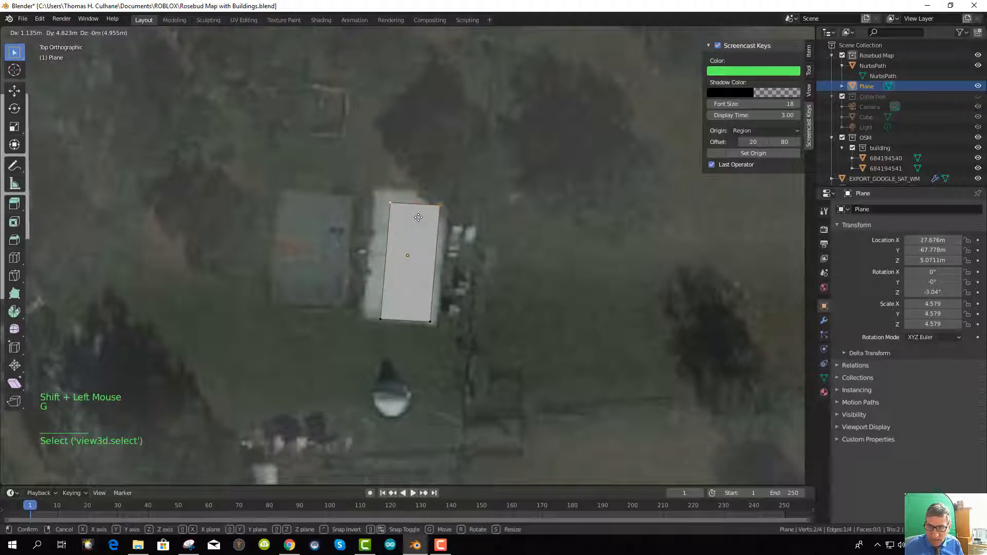
left_click(415, 206)
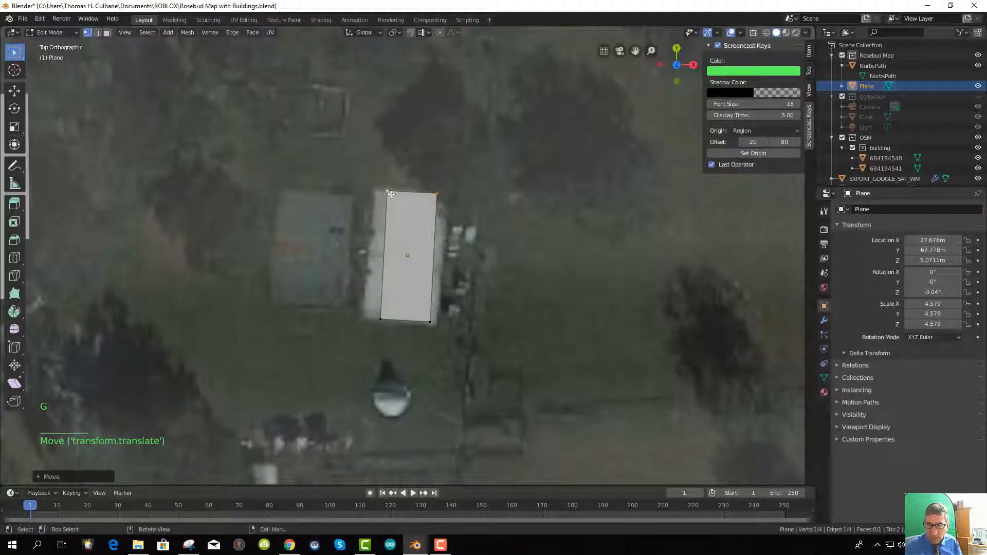
Move the plane's two west vertices about 3 m west to the west edge of the white roof
left_click(381, 312)
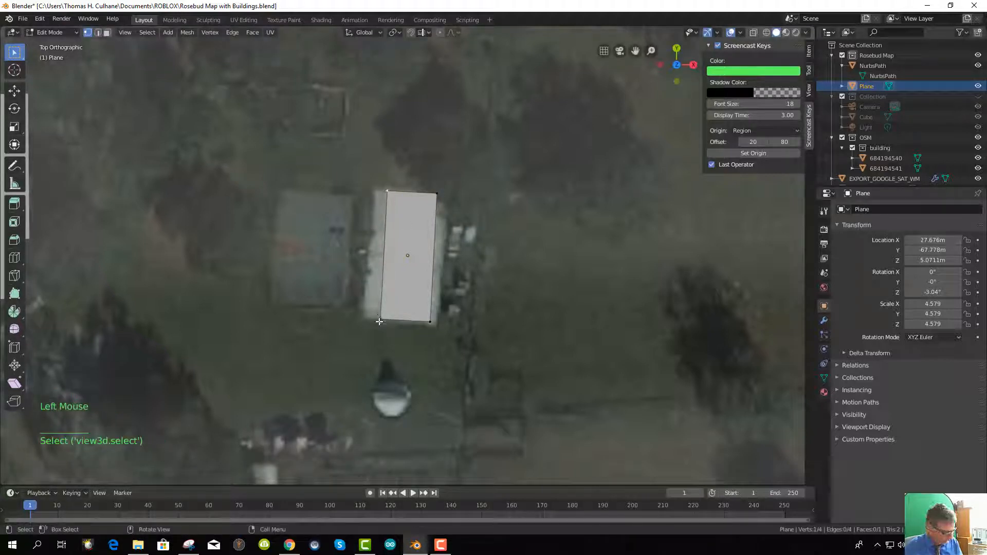
left_click(395, 247, "shift")
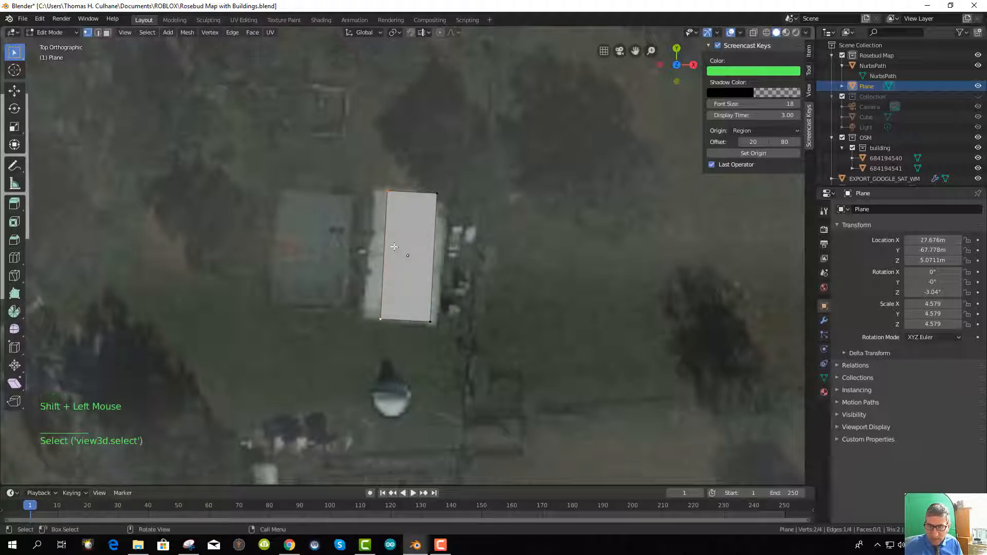
key("g")
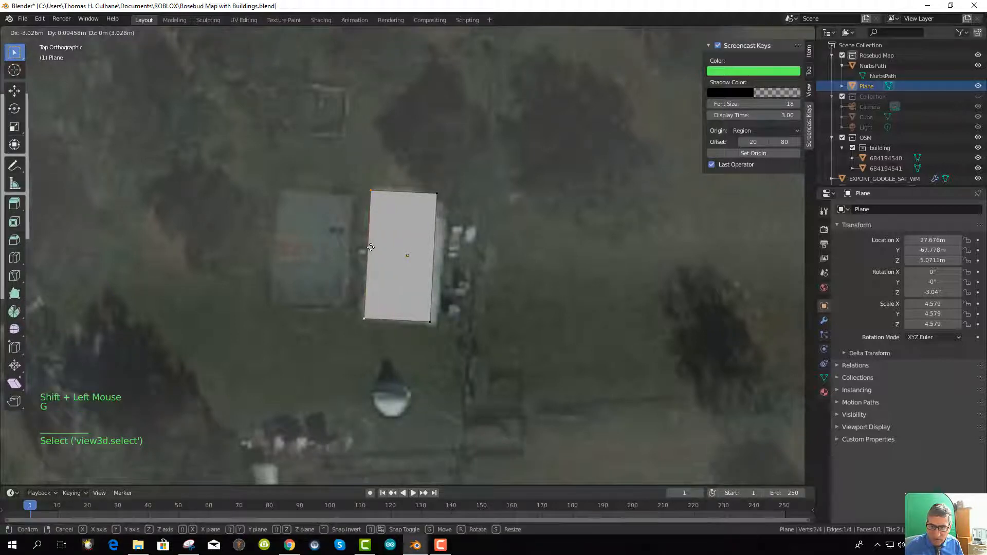
left_click(371, 248)
Move the plane's two east vertices about 2 m east to the east edge of the white roof
left_click(437, 194)
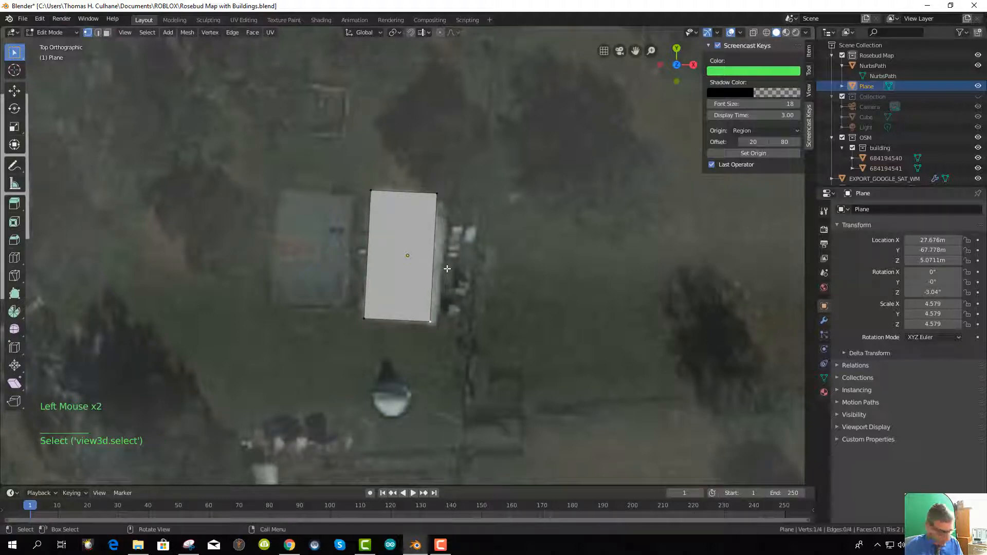
key("shift")
left_click(435, 192, "shift")
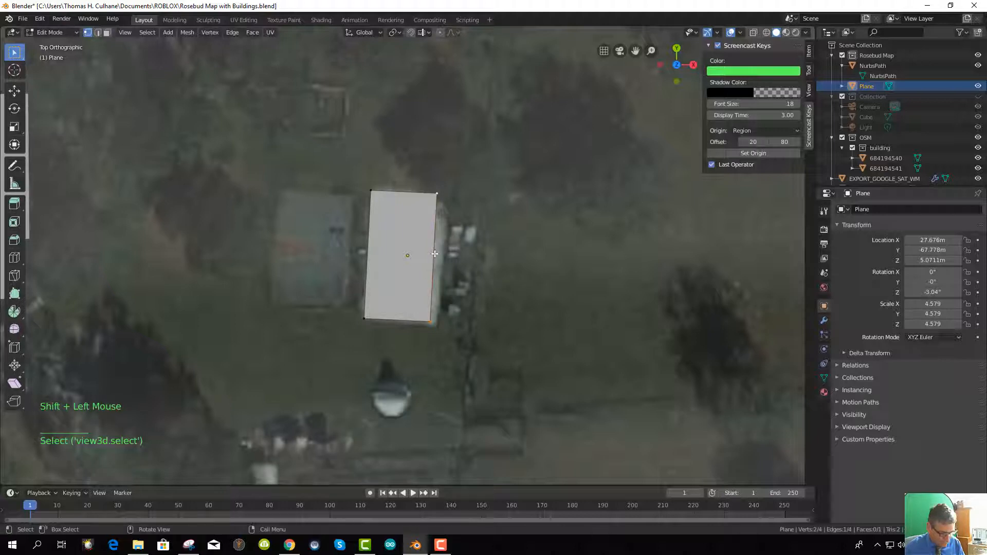
key("g")
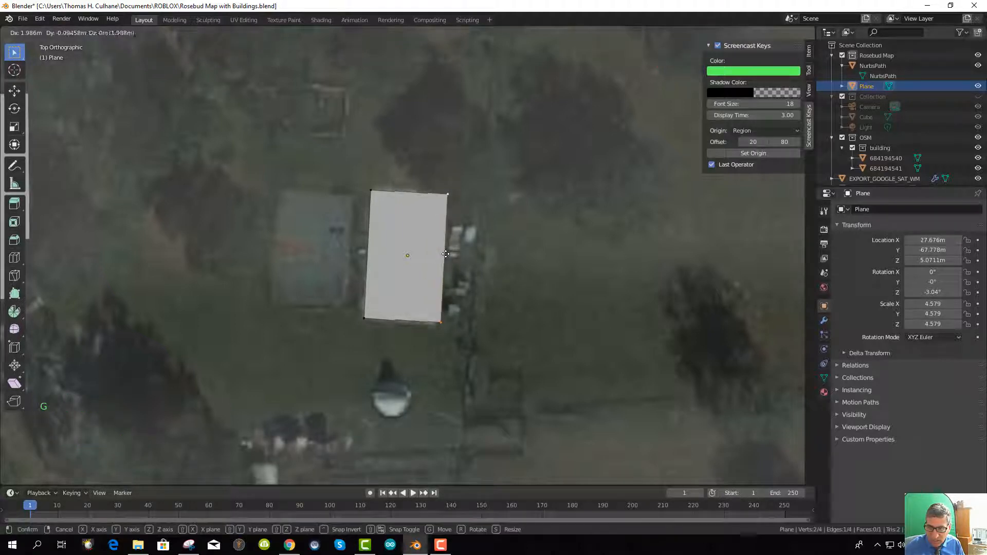
left_click(446, 254)
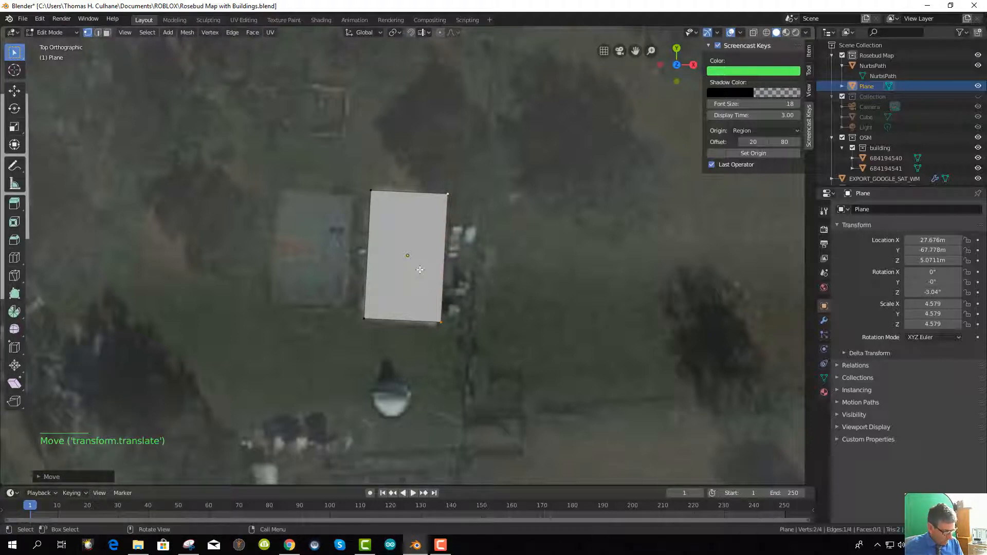
Shift all of the plane's vertices slightly southwest to align the rectangle with the white roof
key("a")
key("g")
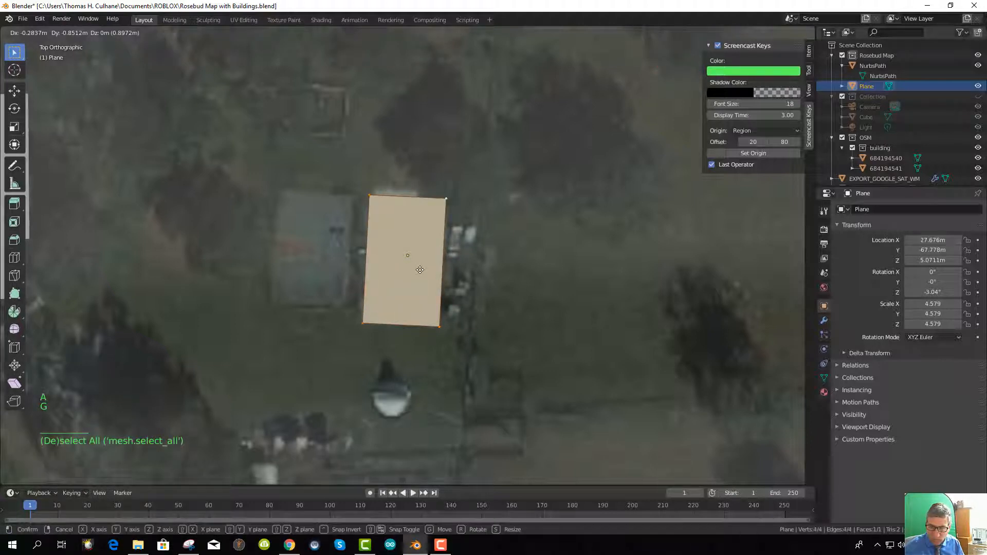
left_click(421, 267)
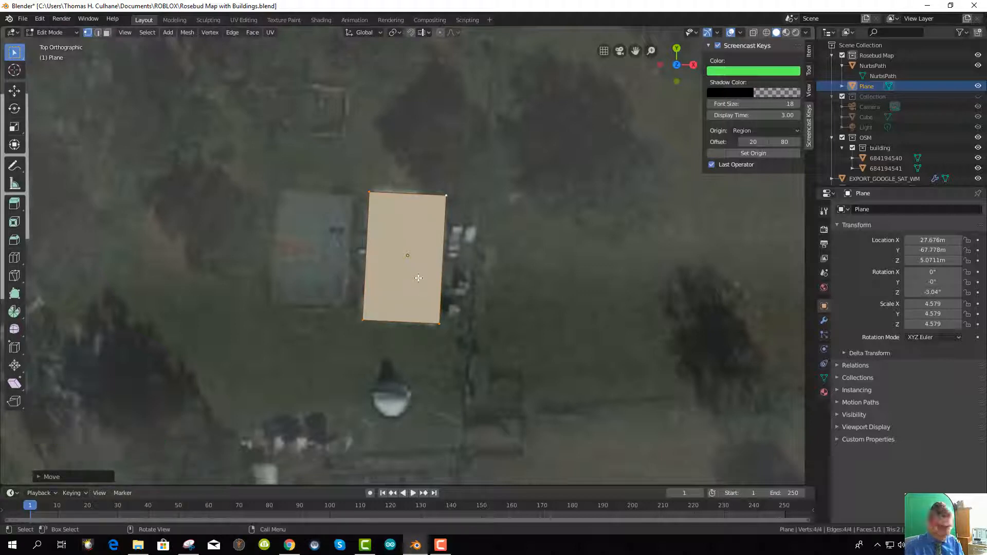
Duplicate the roof rectangle within the mesh and place the copy over the neighbouring building to the west
key("shift")
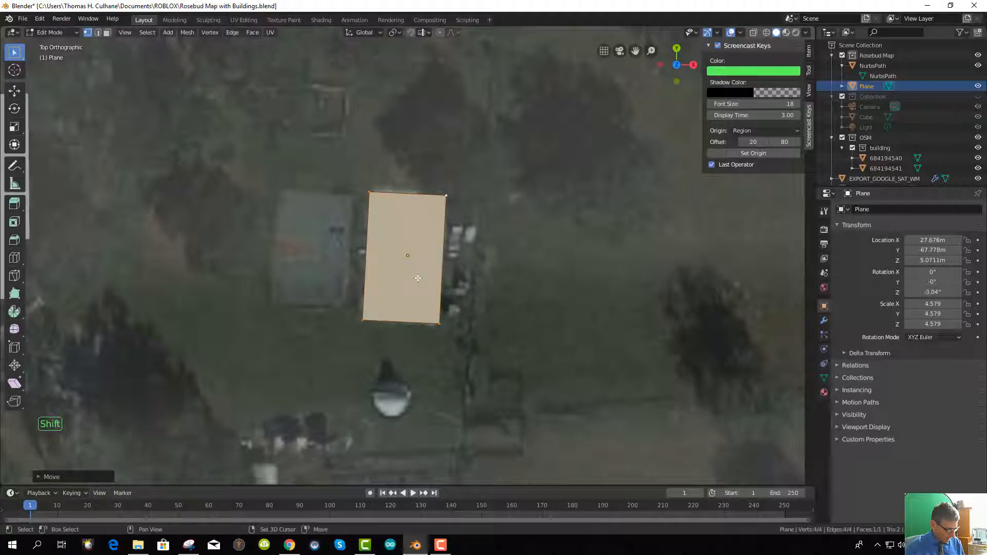
key("shift+d")
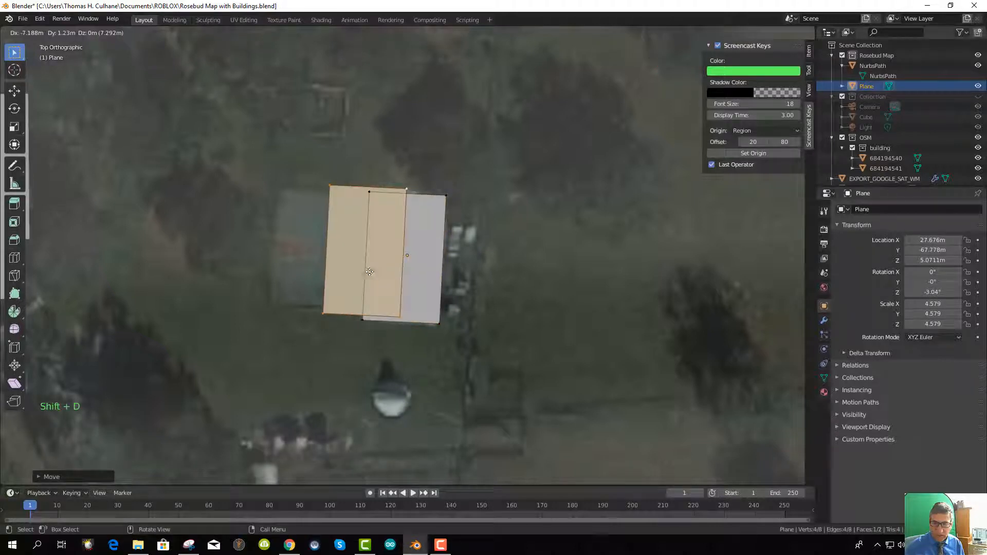
left_click(327, 271)
scroll(430, 366, "up", 1)
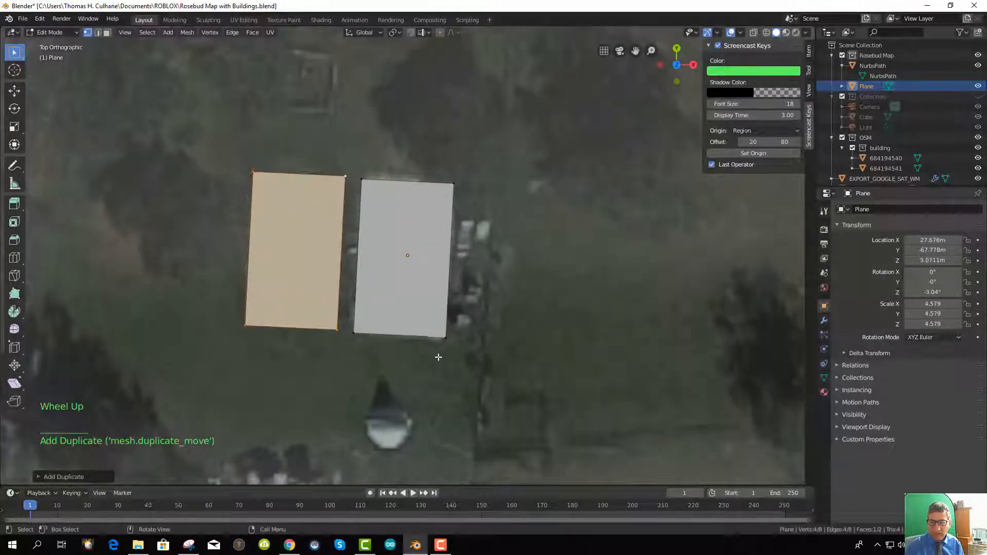
scroll(437, 356, "down", 1)
Extrude the duplicated west rectangle along its normal and check it from a low side view
middle_click_drag(330, 368, 316, 328)
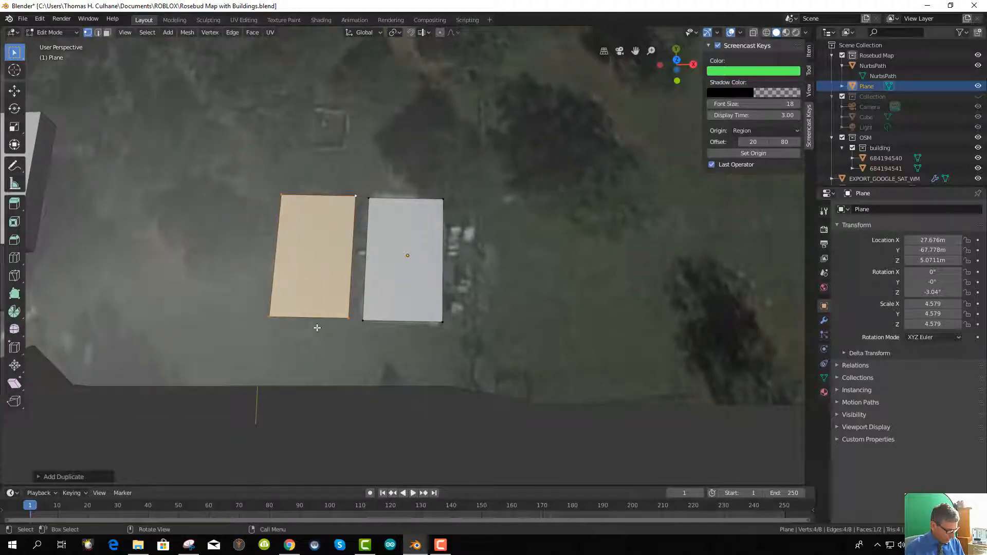
key("e")
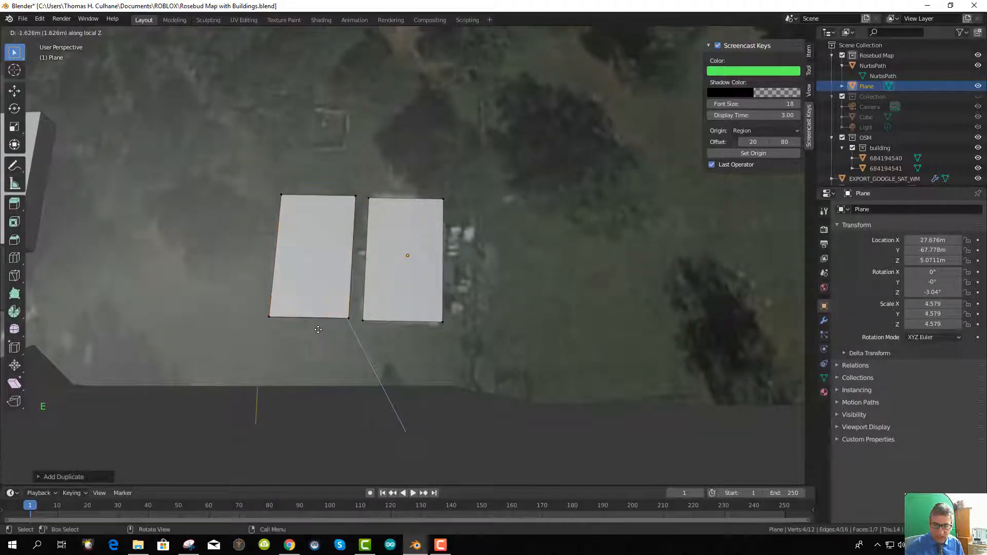
left_click(317, 328)
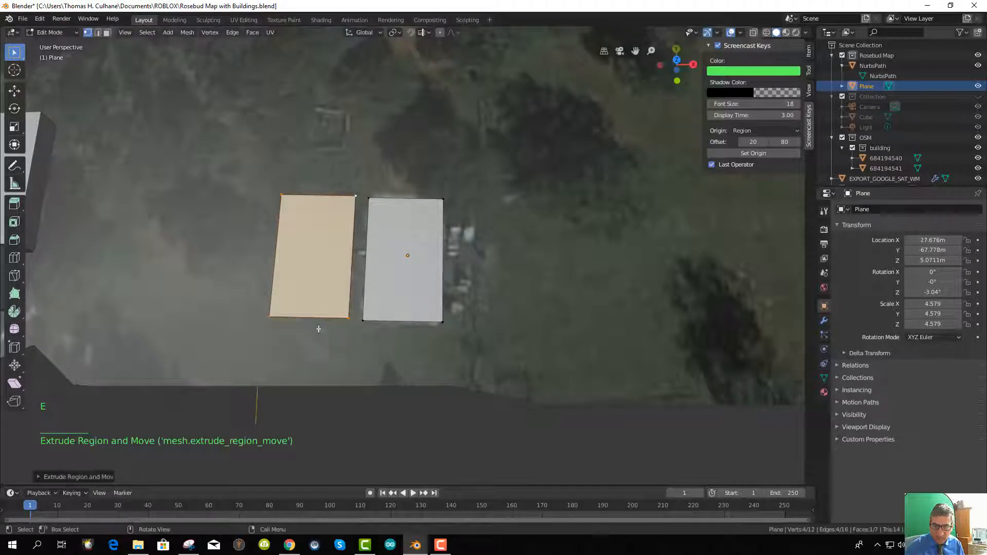
middle_click_drag(325, 347, 373, 335)
scroll(348, 271, "up", 3)
scroll(366, 282, "down", 3)
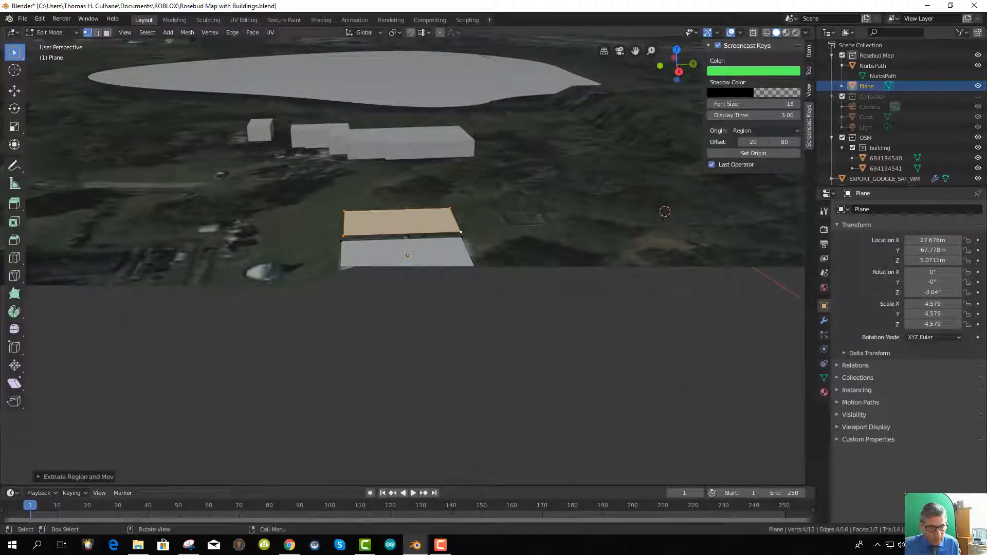
Turn the Screencast Keys display back on
left_click(824, 321)
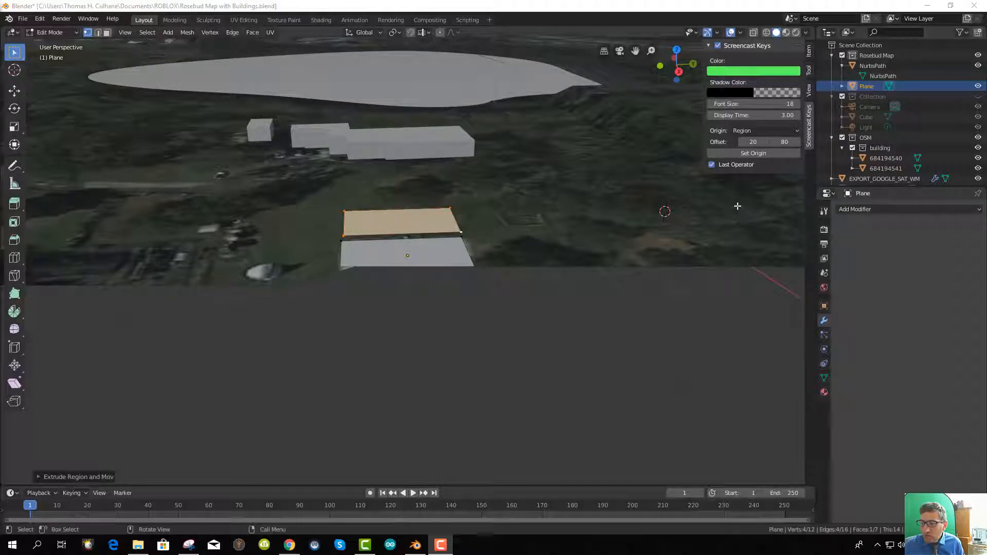
left_click(718, 46)
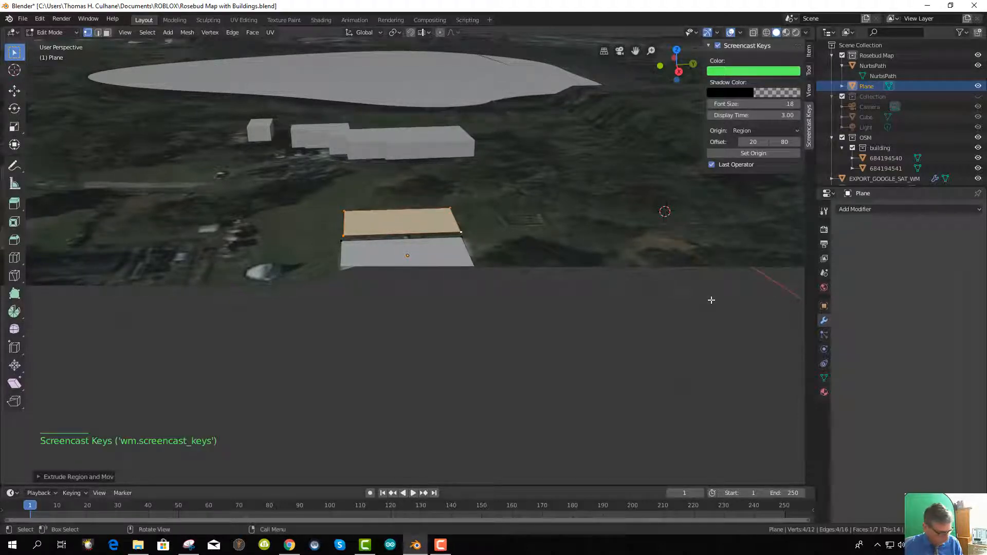
key("n")
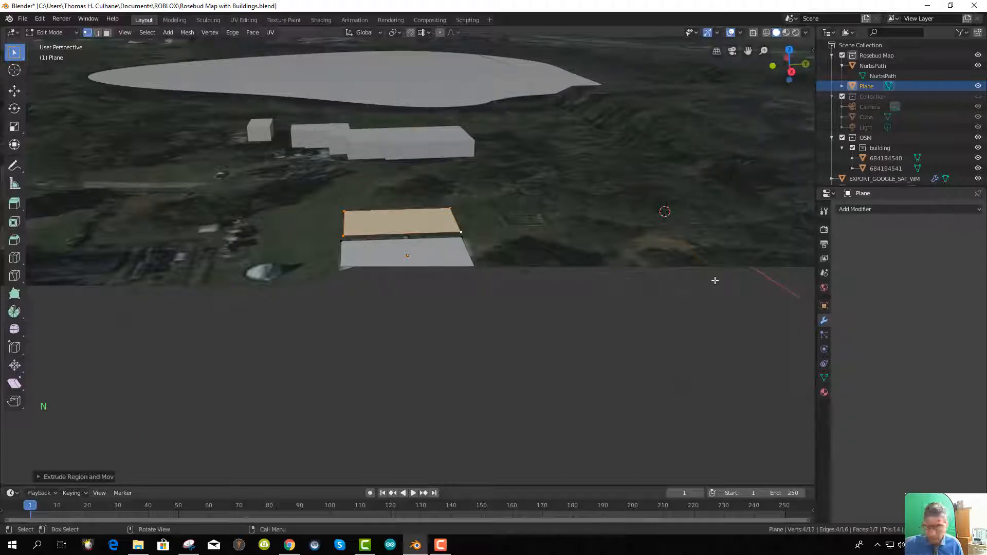
key("n")
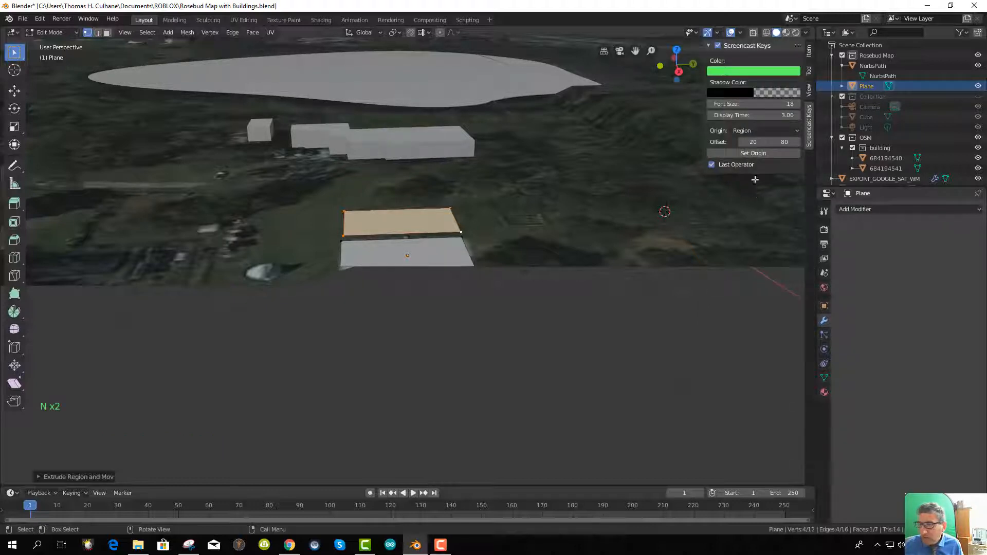
Return to Object Mode and set the viewport's clip start to 0.01 m
left_click(808, 91)
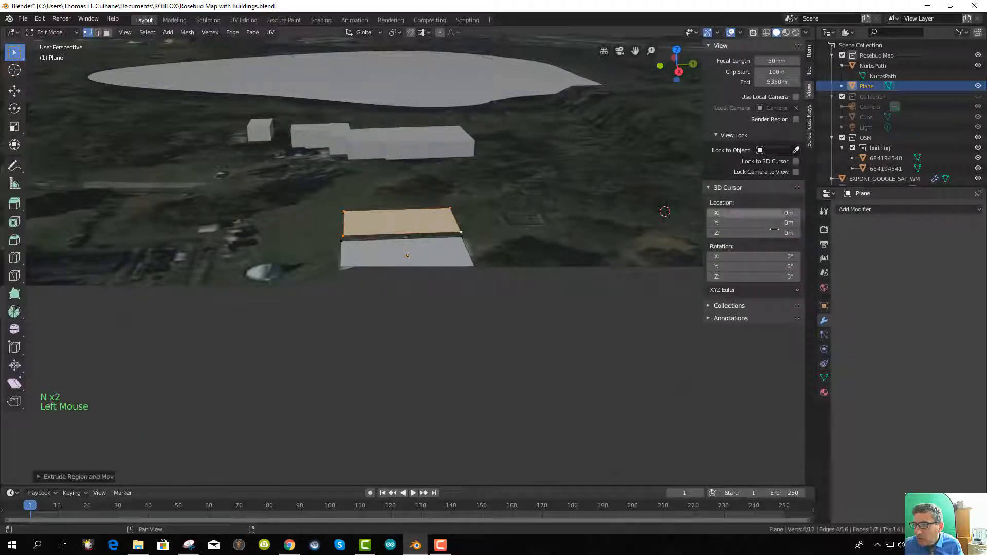
left_click(710, 318)
left_click(709, 306)
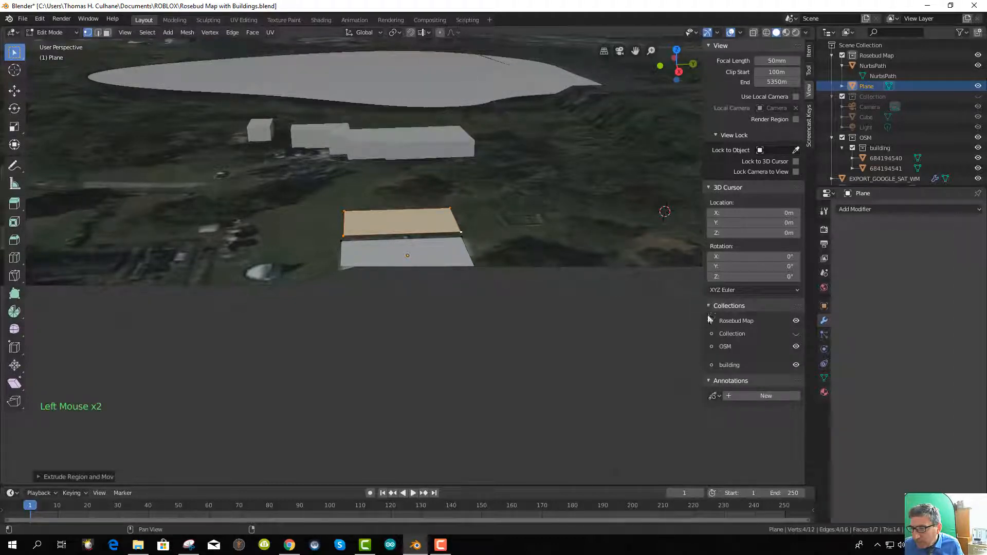
left_click(709, 306)
left_click(709, 318)
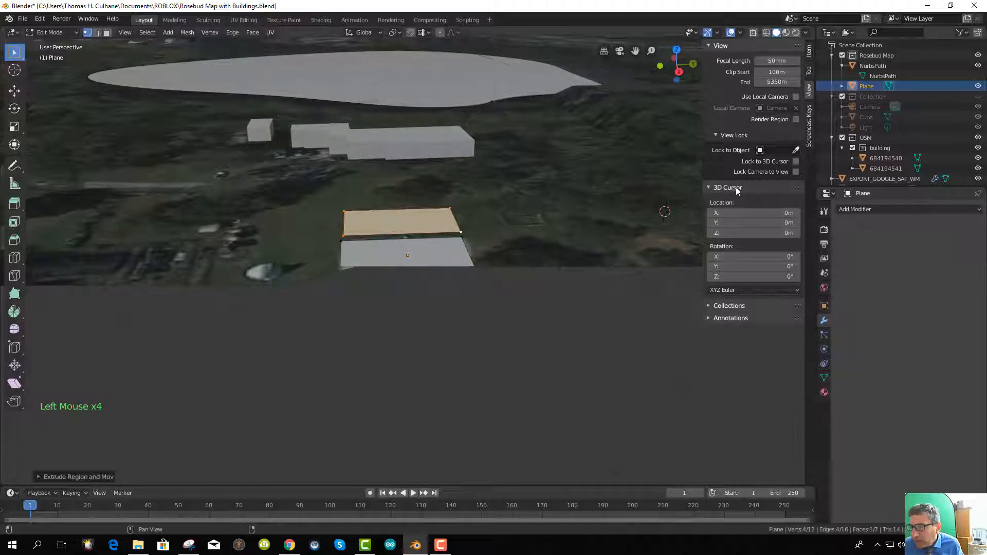
scroll(749, 149, "up", 1)
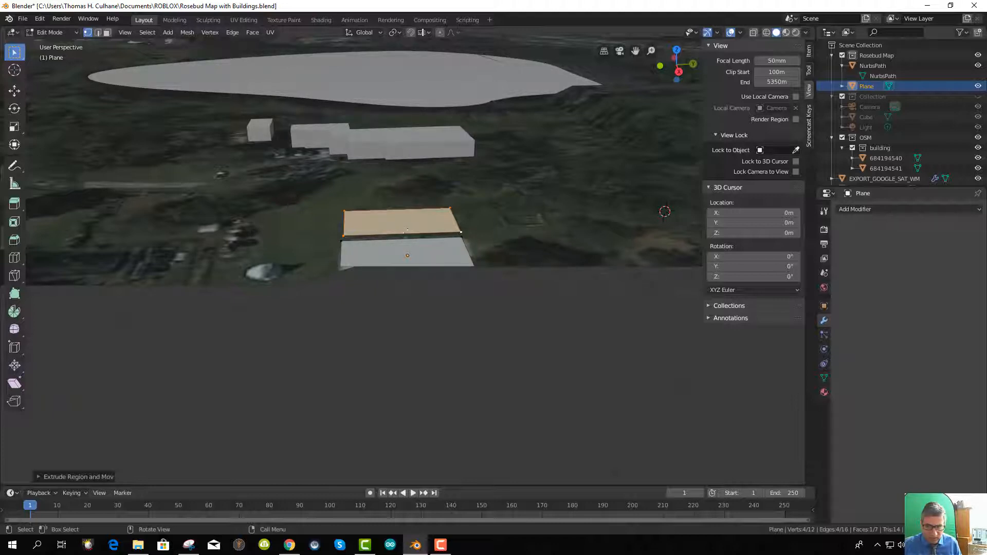
key("Tab")
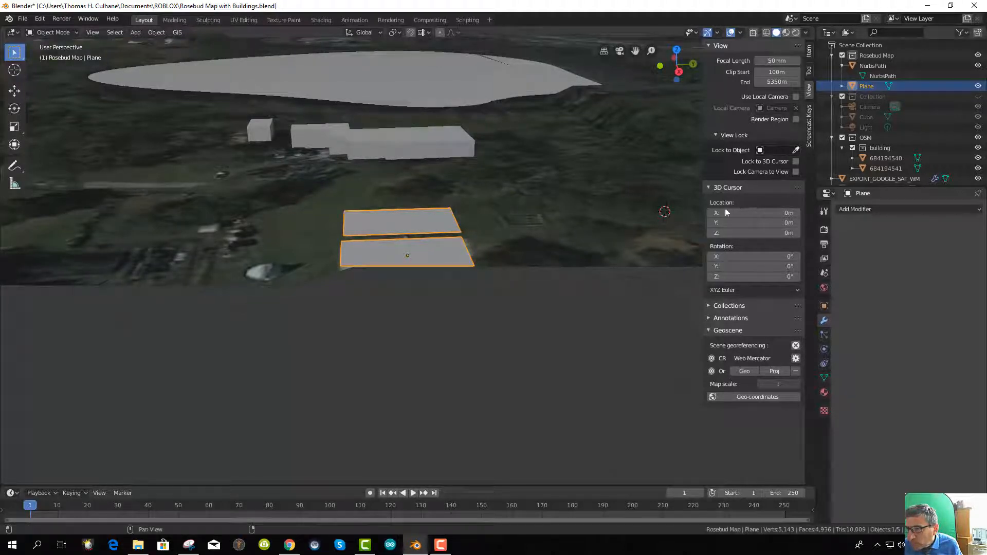
mouse_move(776, 72)
left_mouse_down()
mouse_move(748, 72)
mouse_move(776, 72)
mouse_move(748, 72)
mouse_move(763, 67)
left_mouse_up()
left_click(787, 72)
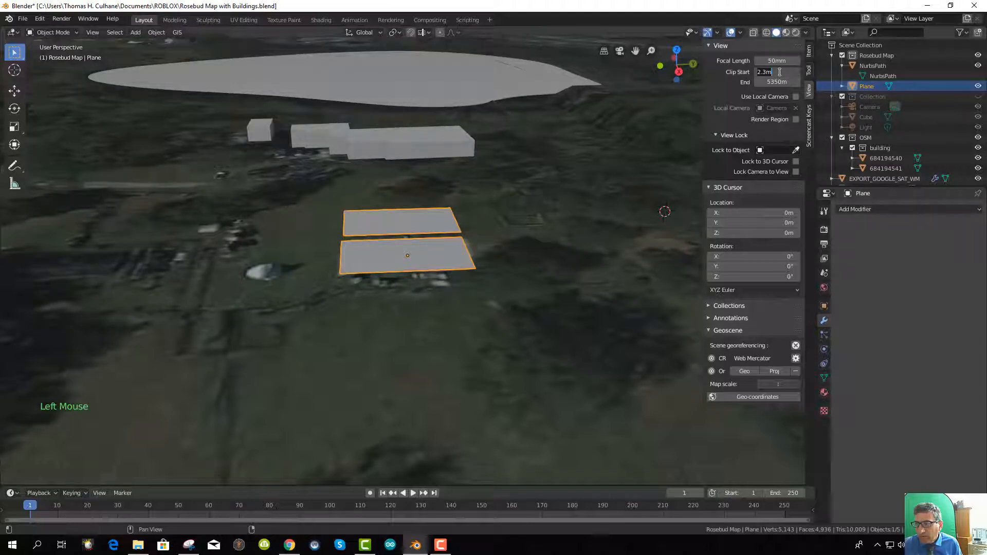
type(".01")
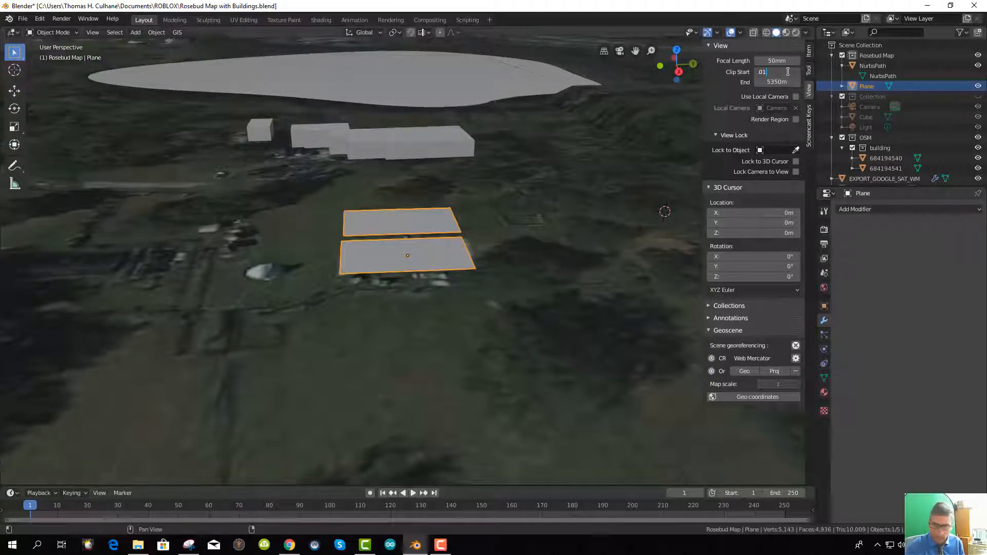
key("Return")
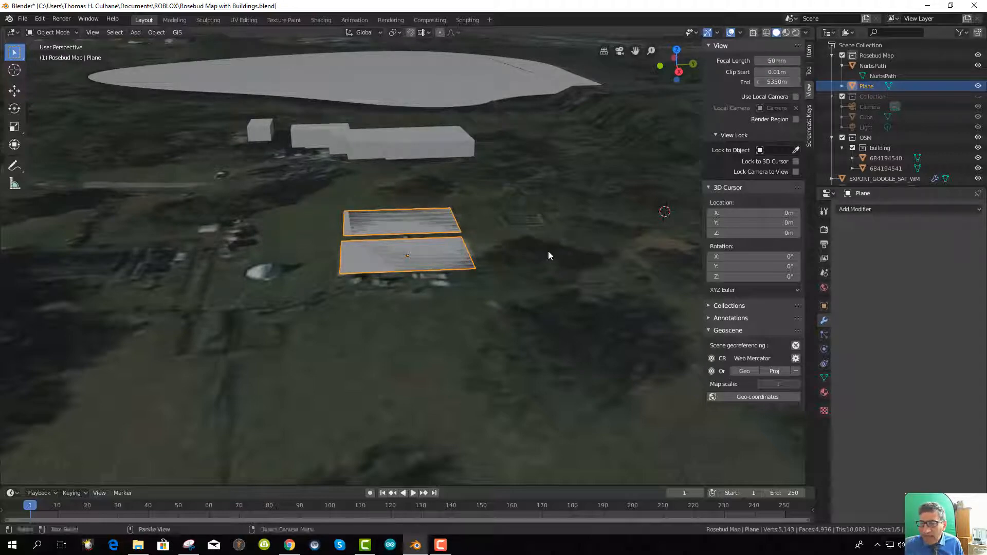
Set the viewport's clip end to 10000 m so the whole terrain shows when zoomed out
scroll(549, 251, "down", 13)
scroll(549, 247, "down", 12)
scroll(549, 246, "up", 4)
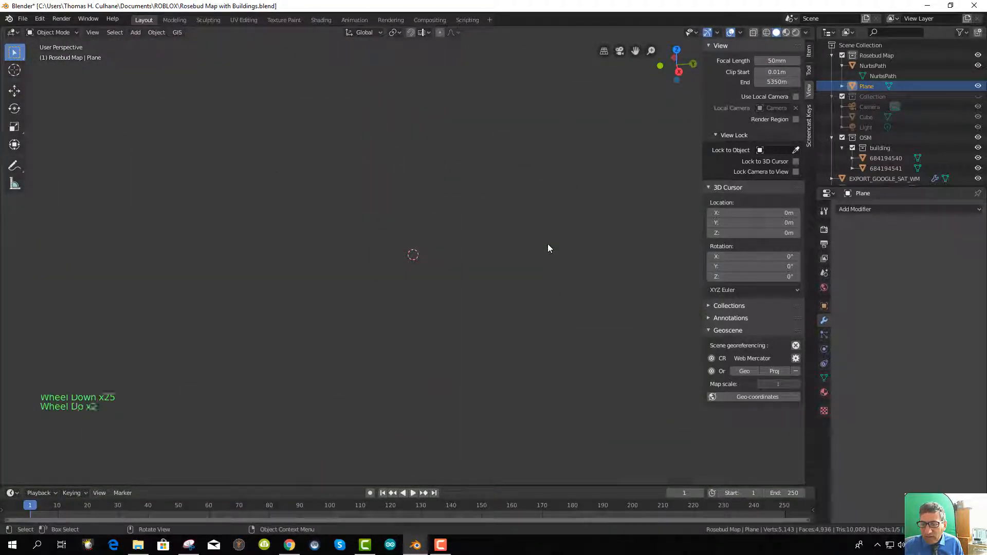
scroll(547, 244, "down", 5)
scroll(548, 244, "up", 4)
scroll(548, 249, "down", 1)
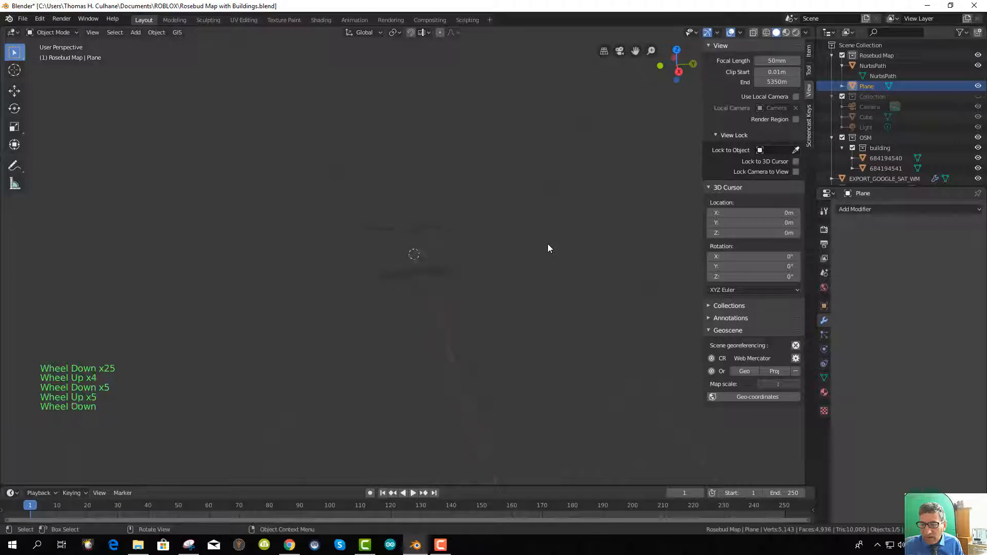
left_click(774, 82)
mouse_move(773, 82)
left_mouse_down()
mouse_move(788, 81)
mouse_move(754, 88)
mouse_move(799, 82)
left_mouse_up()
left_click(778, 82)
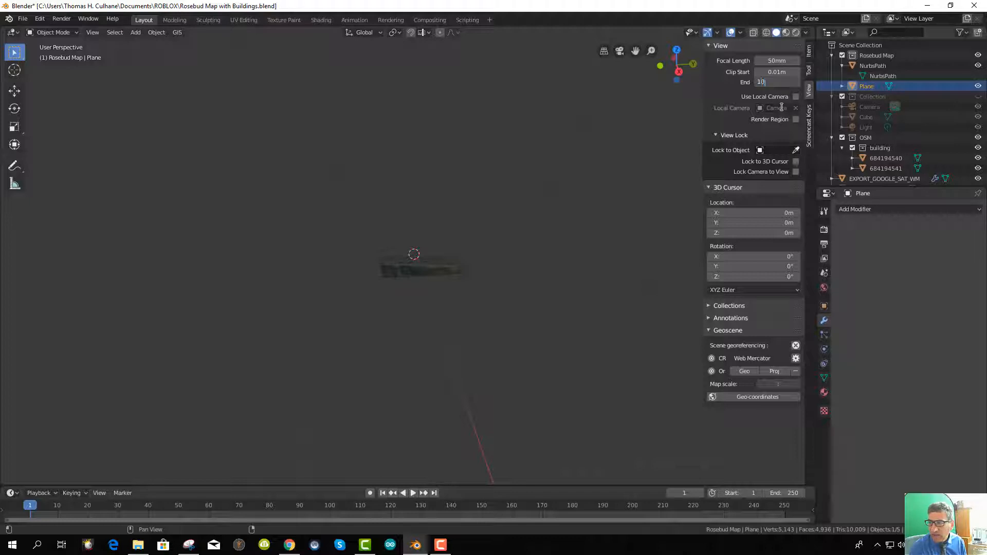
type("10000")
key("Return")
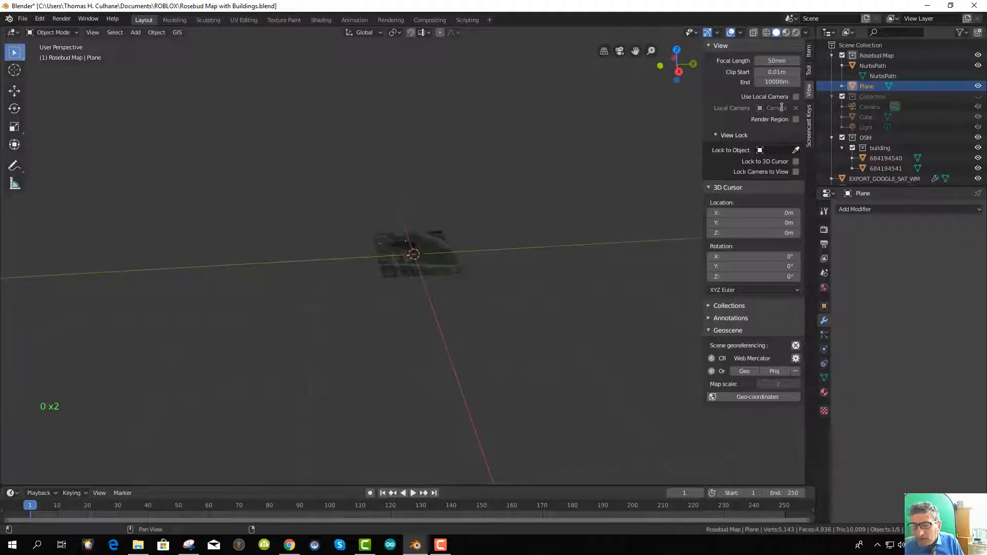
Inspect the whole terrain, lake and building planes from far and near to check the clipping range
scroll(506, 255, "up", 3)
scroll(501, 252, "down", 8)
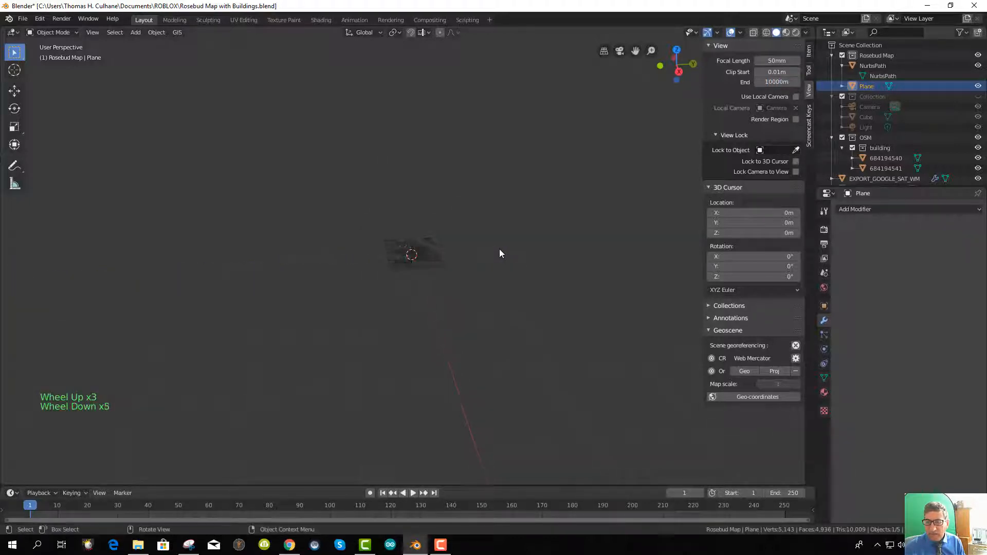
scroll(498, 251, "up", 3)
scroll(498, 248, "up", 9)
middle_click(495, 246)
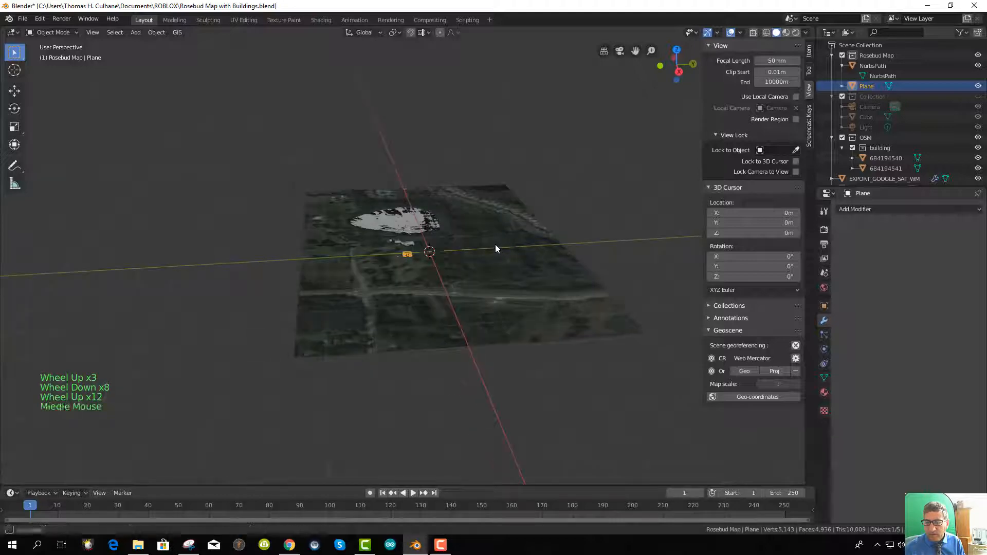
scroll(489, 250, "up", 1)
scroll(488, 249, "up", 1)
middle_click_drag(491, 254, 586, 293)
scroll(450, 298, "up", 2)
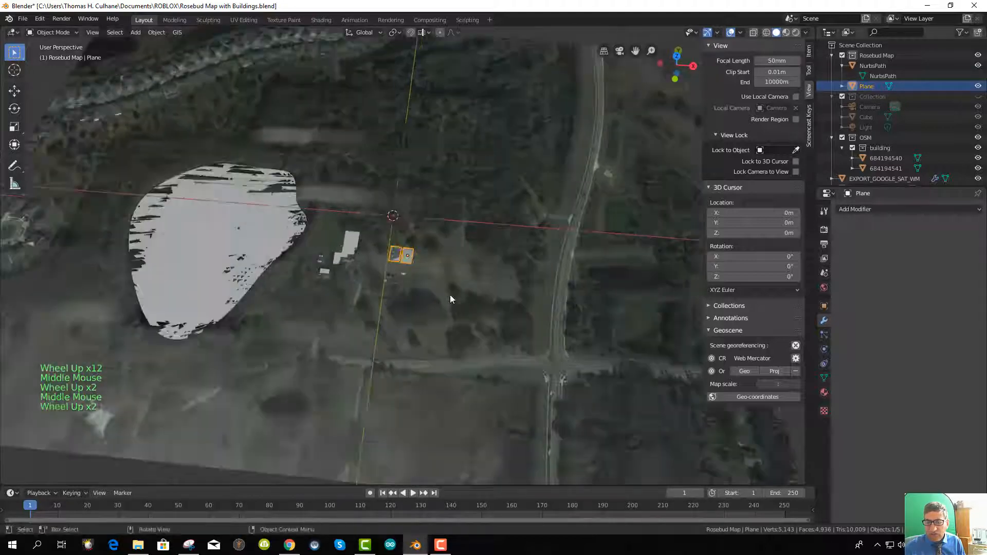
Hide the viewport sidebar and bring the two building planes into close view from above
scroll(423, 302, "up", 1)
mouse_move(434, 278)
middle_mouse_down()
mouse_move(403, 269)
mouse_move(431, 271)
middle_mouse_up()
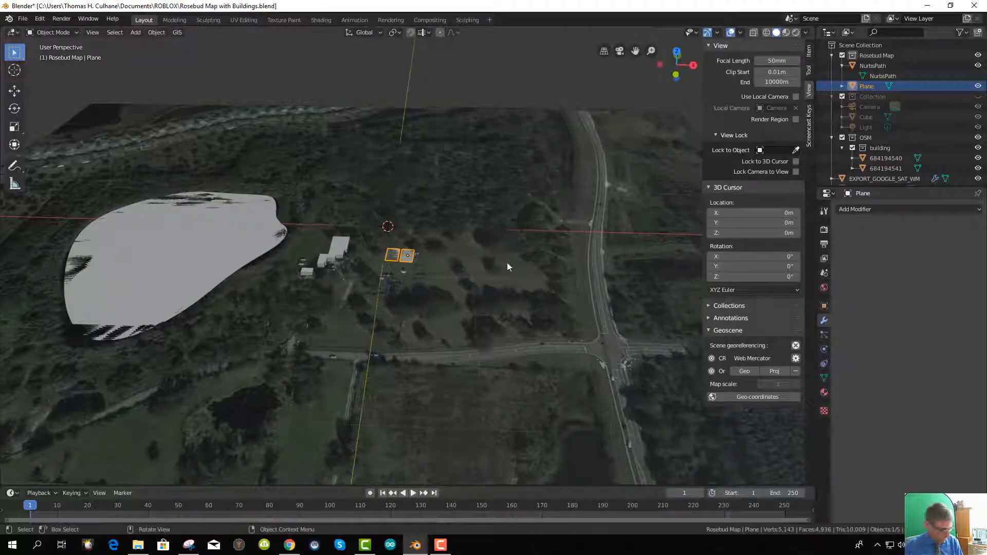
key("n")
scroll(444, 264, "up", 12)
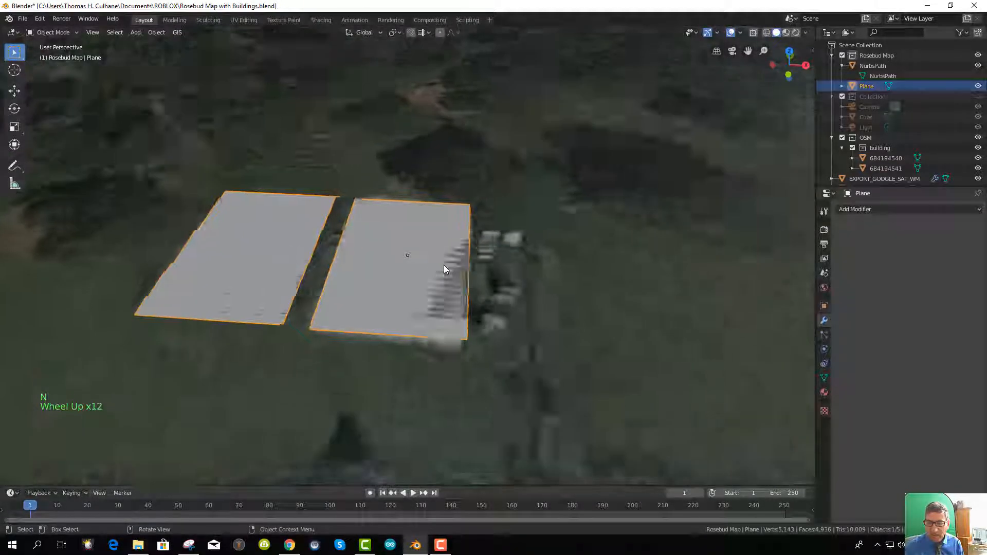
scroll(443, 266, "down", 4)
scroll(443, 268, "up", 1)
middle_click_drag(443, 269, 444, 332)
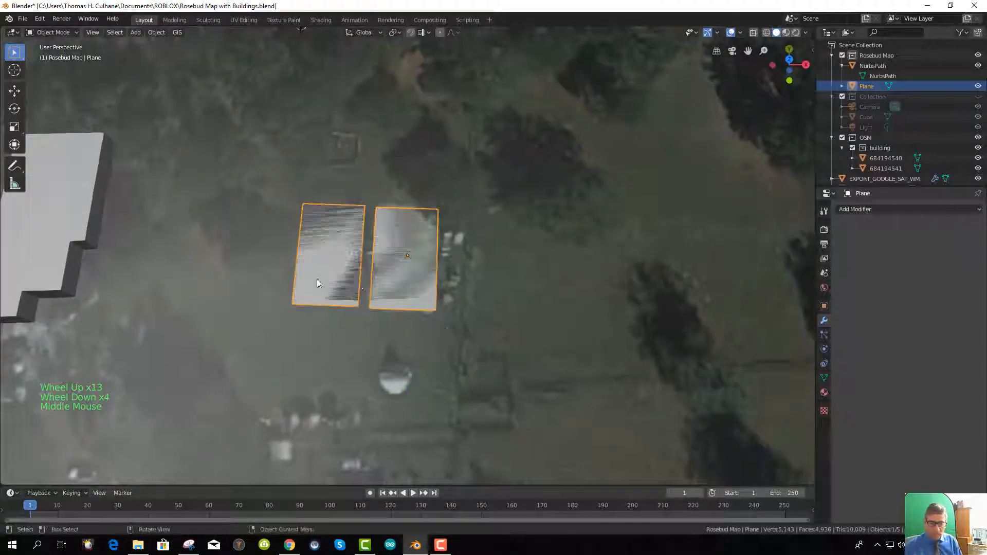
In Edit Mode, extrude the face of the building plane nearer the existing OSM buildings slightly upward along its local Z axis
left_click(328, 249)
middle_click_drag(328, 249, 371, 251)
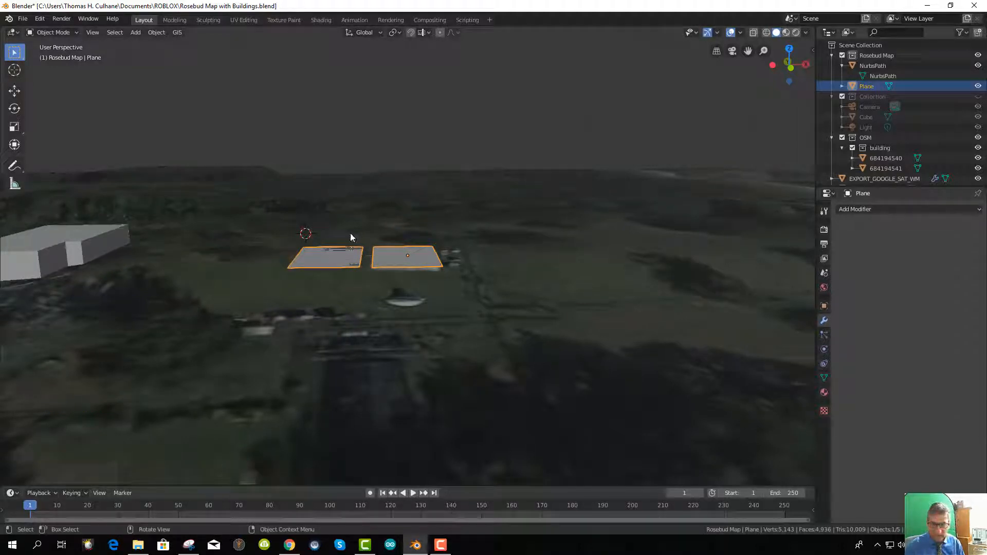
key("Tab")
scroll(326, 277, "up", 2)
scroll(326, 278, "up", 1)
mouse_move(326, 277)
middle_mouse_down()
mouse_move(321, 301)
mouse_move(335, 289)
middle_mouse_up()
key("e")
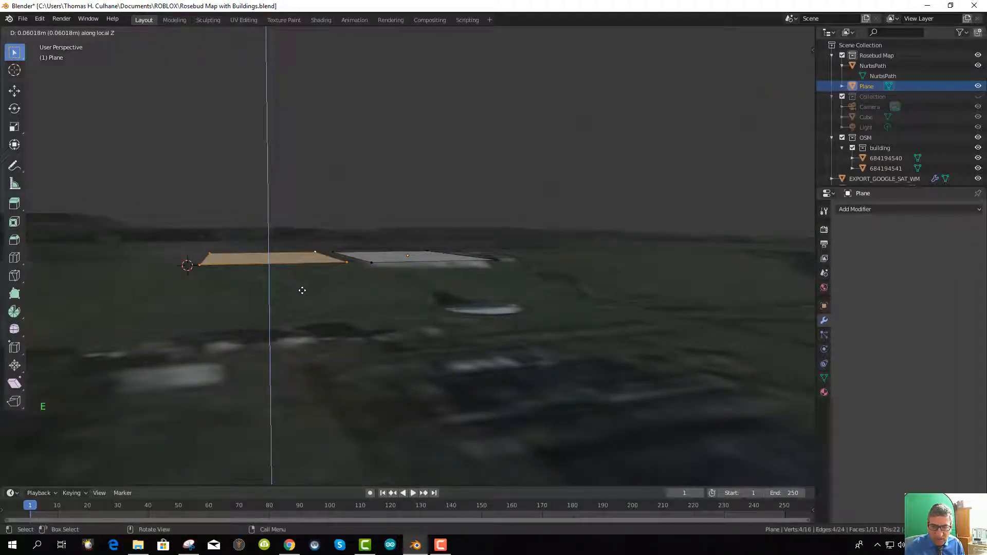
left_click(302, 290)
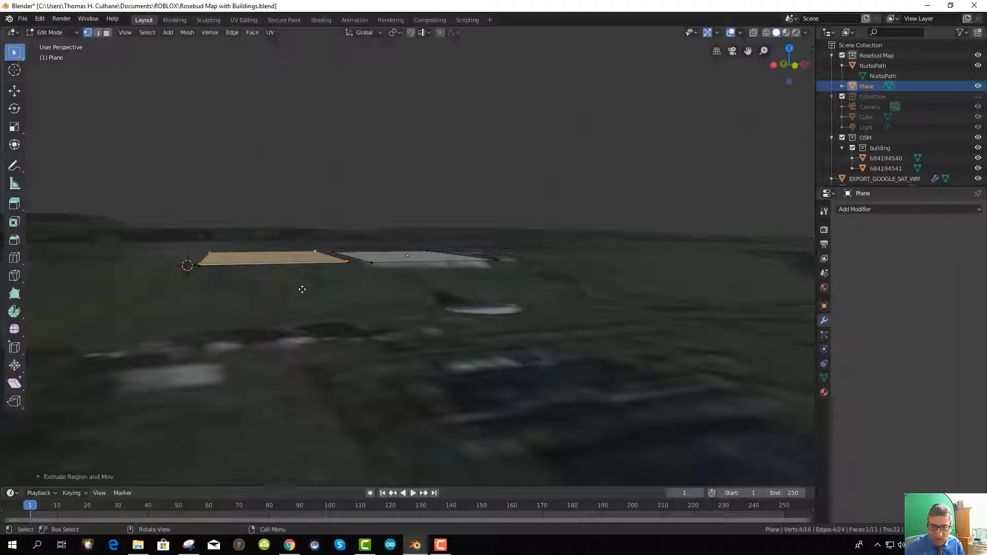
scroll(308, 288, "up", 4)
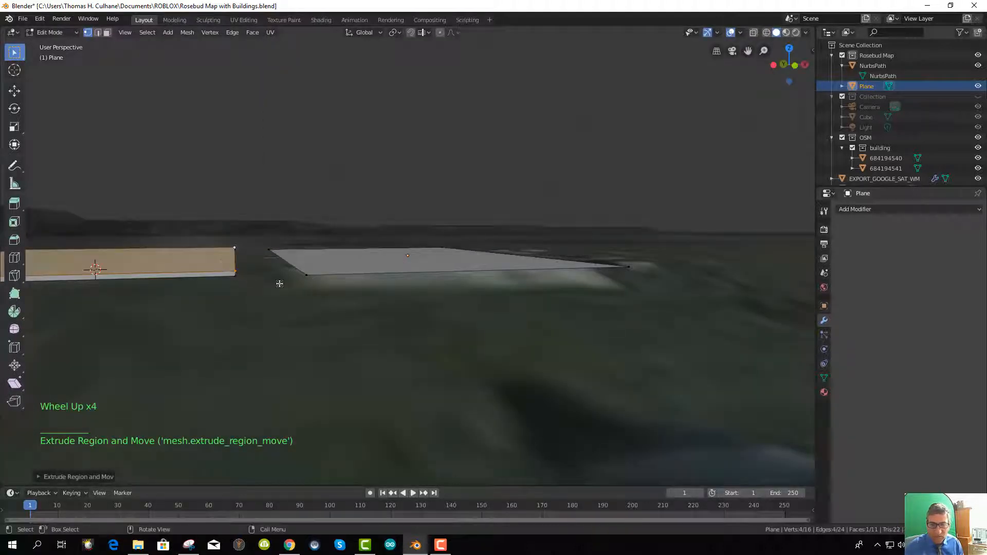
Lower the left court's extruded face to thin its slab, then reselect the courts' plane in Object Mode
key("g")
left_click(182, 278)
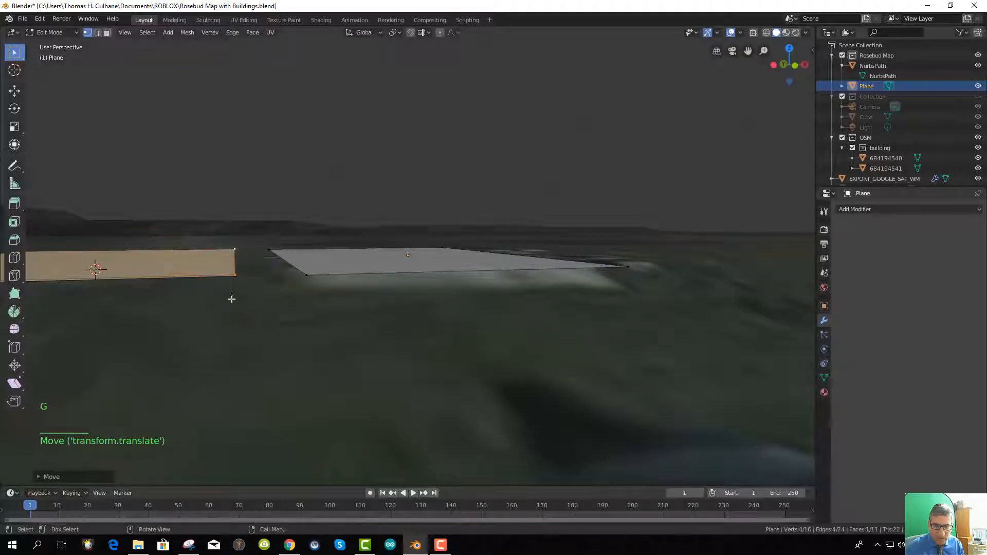
middle_click_drag(231, 298, 225, 301)
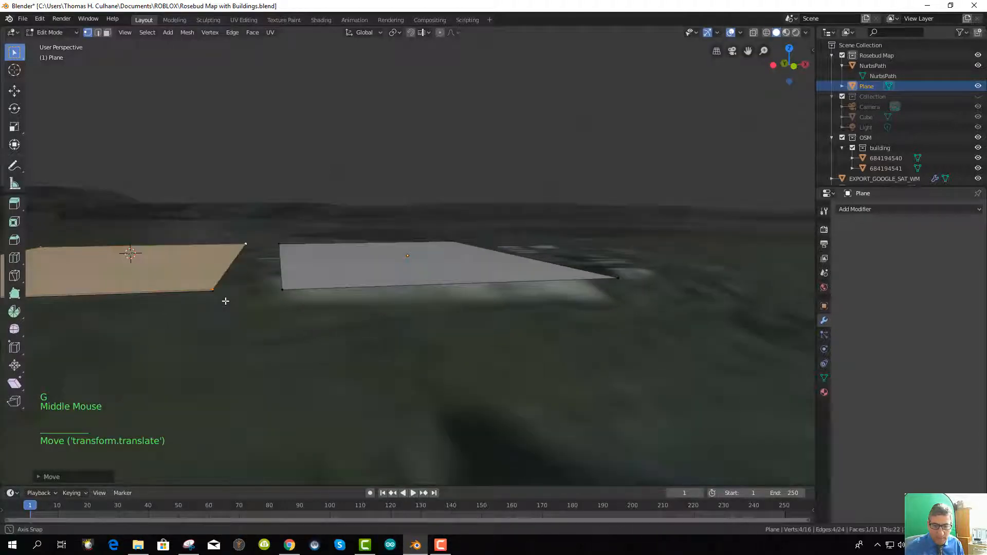
key("Tab")
left_click(378, 269)
left_click(372, 273)
left_click(372, 273)
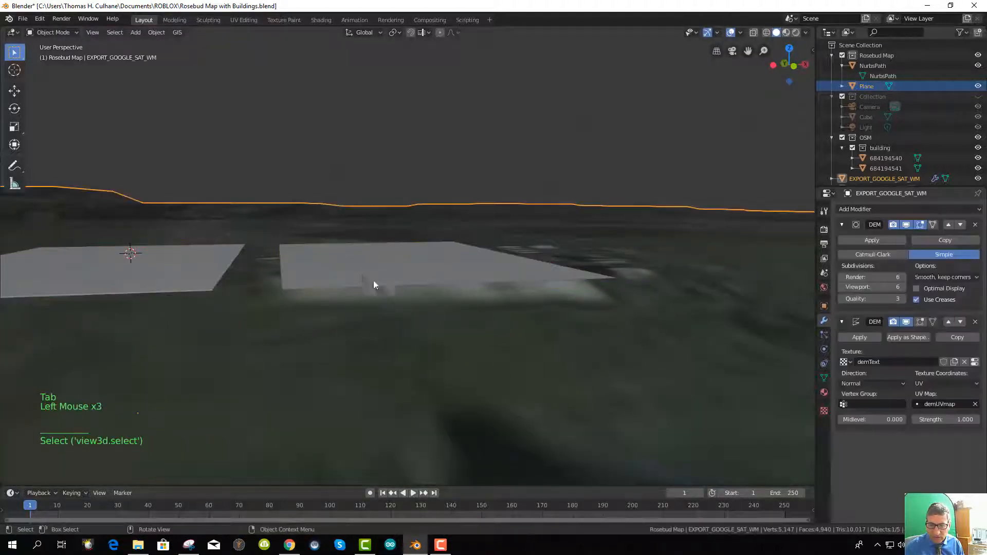
left_click(361, 279)
middle_click_drag(385, 275, 381, 277)
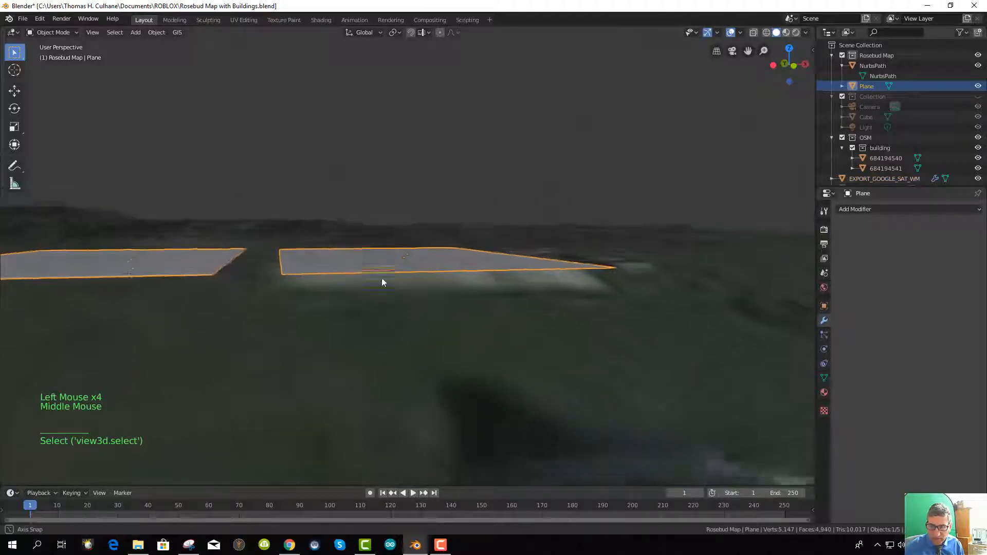
scroll(381, 281, "up", 2)
scroll(373, 281, "down", 1)
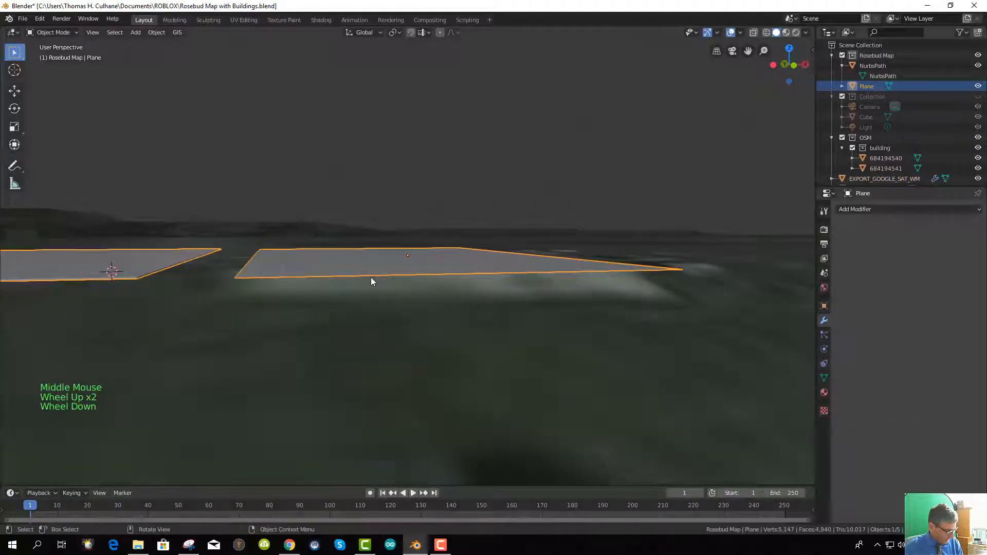
Extrude the right court's face upward about 0.05 m in Edit Mode and return to Object Mode
key("Tab")
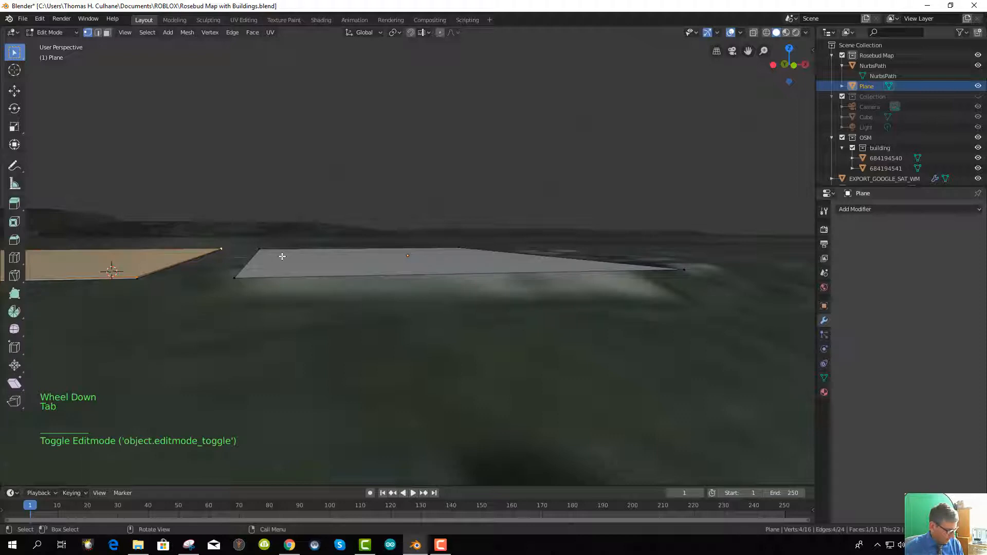
left_click(281, 296)
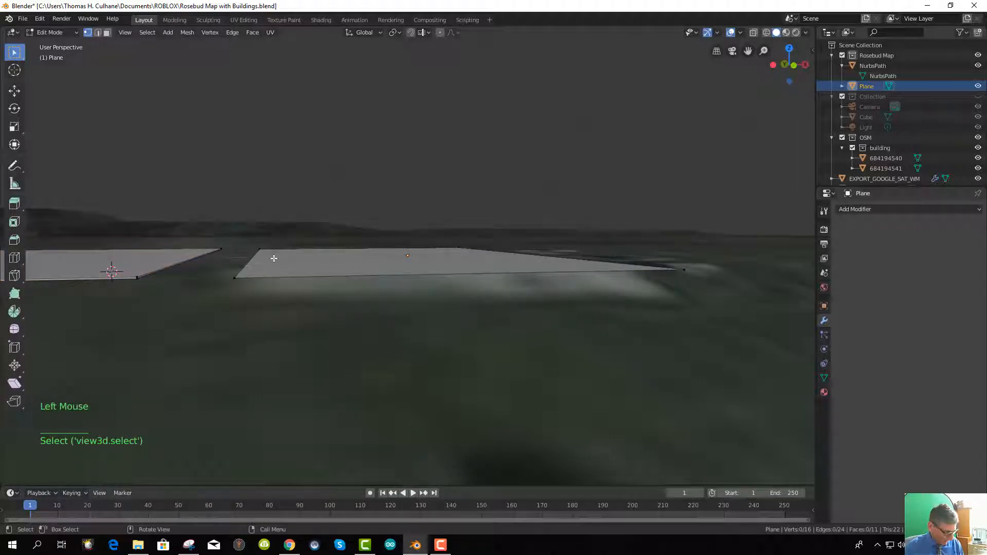
key("b")
left_click_drag(225, 222, 698, 308)
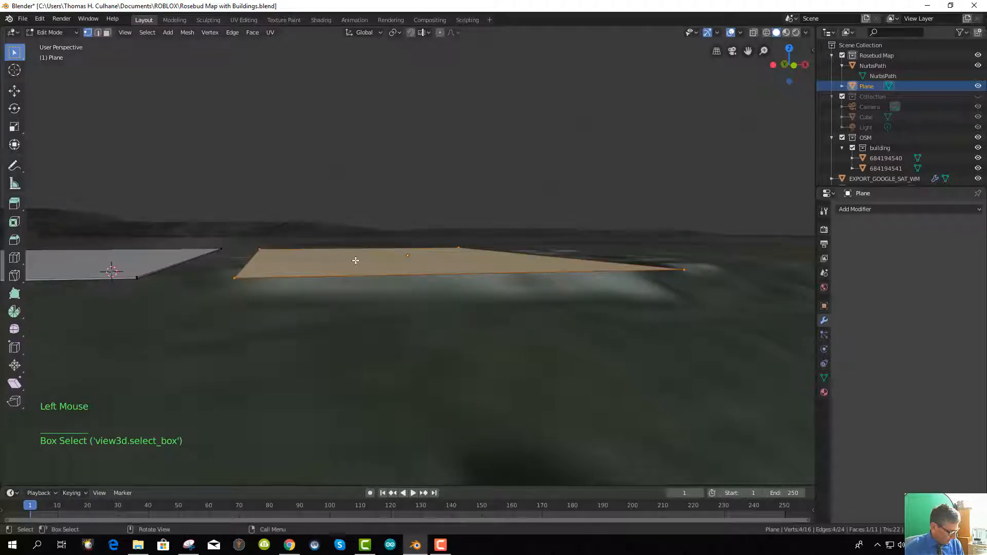
key("e")
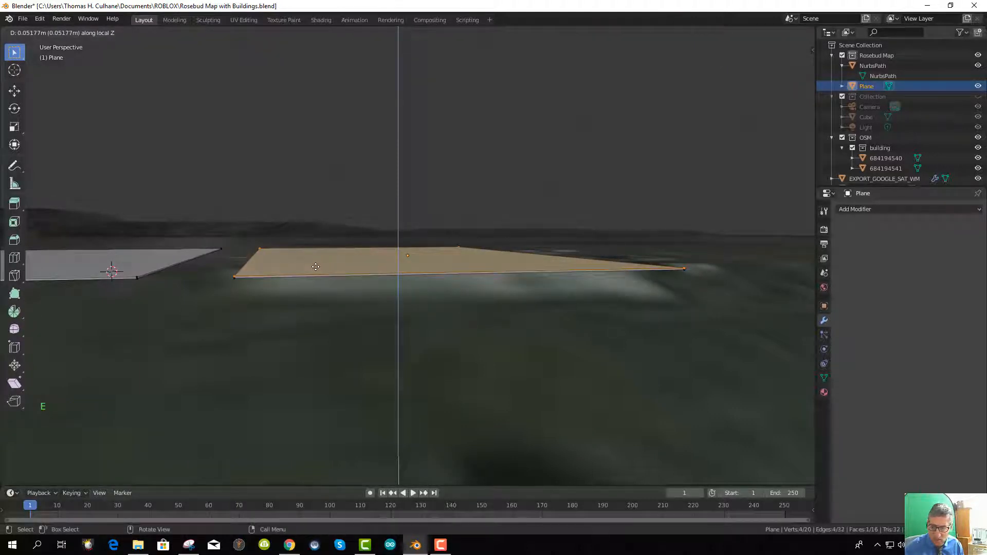
left_click(316, 267)
middle_click_drag(321, 276, 334, 338)
scroll(322, 310, "down", 5)
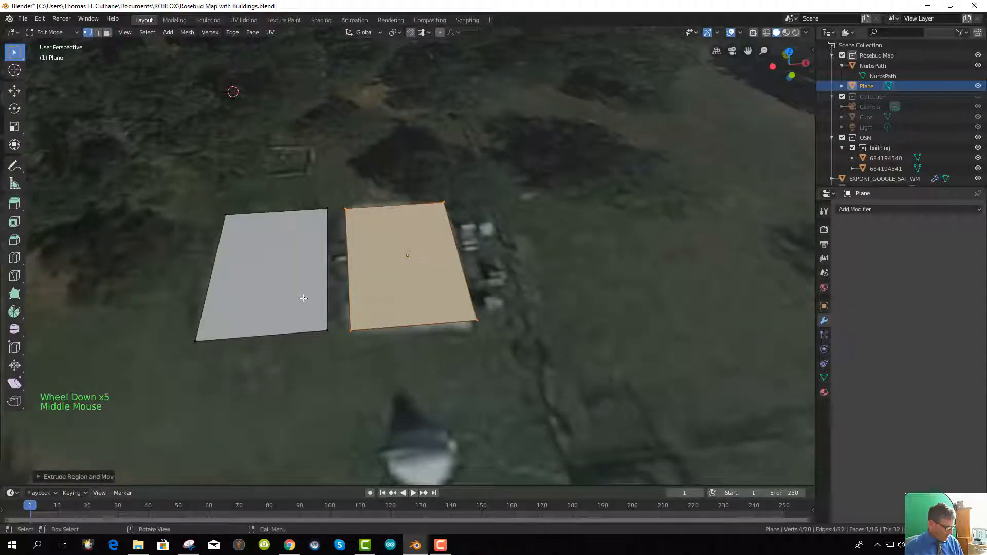
key("Tab")
Try duplicating the two-court plane object, and undo the duplication
scroll(365, 318, "down", 8)
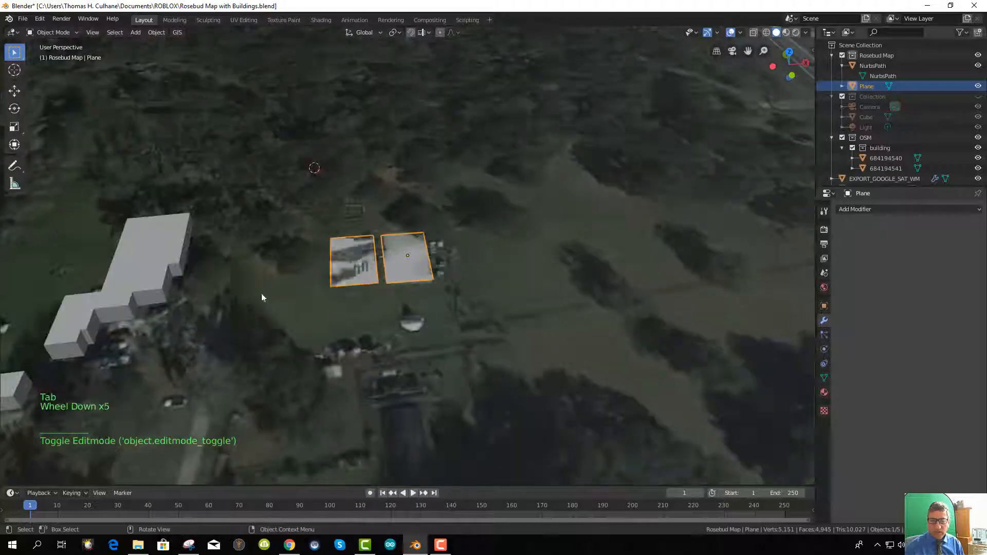
scroll(362, 322, "up", 5)
scroll(352, 322, "up", 1)
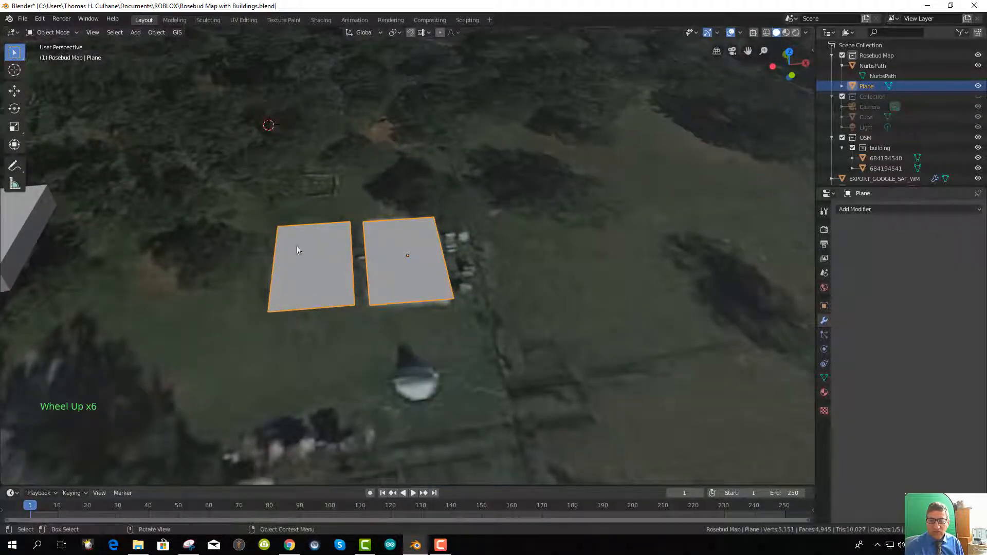
left_click(344, 269)
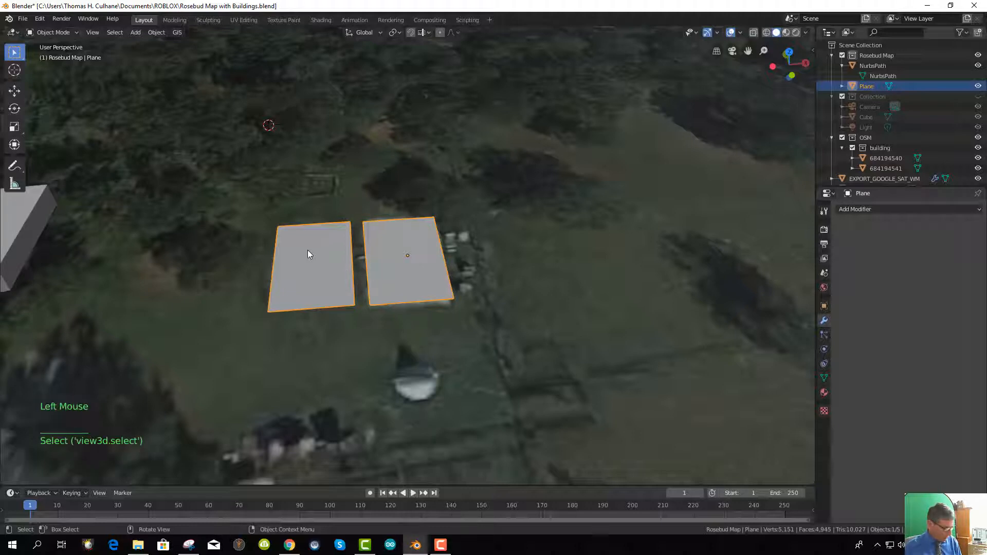
key("shift+d")
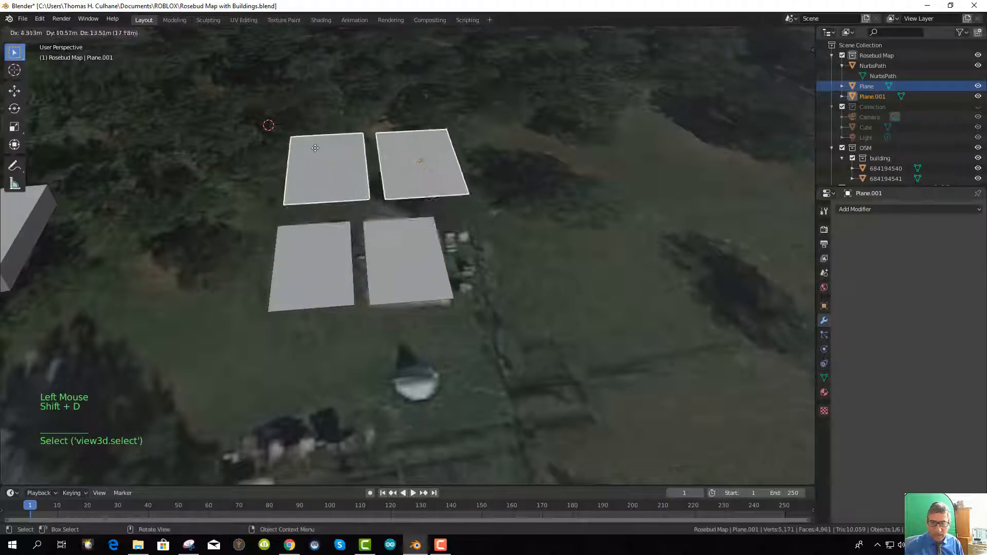
left_click(297, 237)
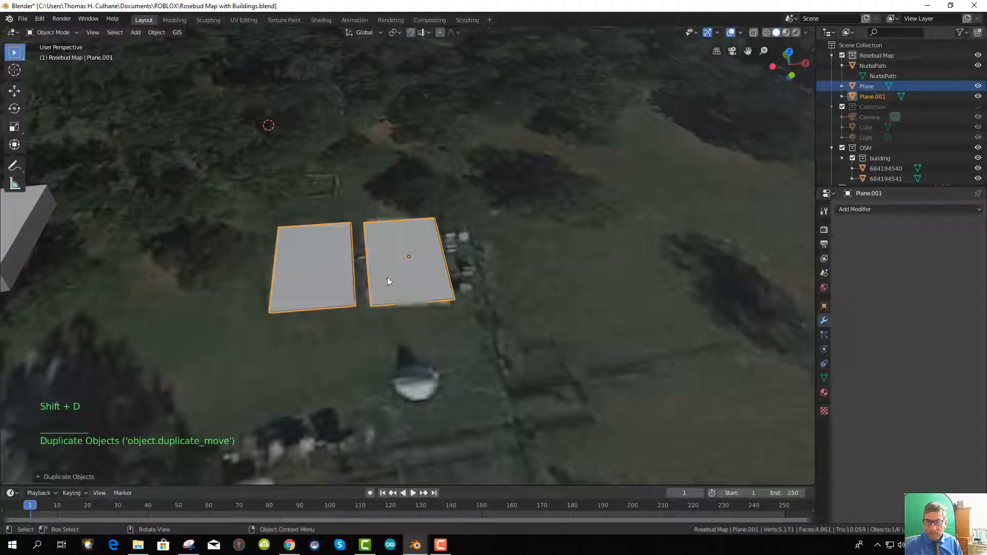
scroll(379, 262, "down", 1)
scroll(379, 263, "up", 3)
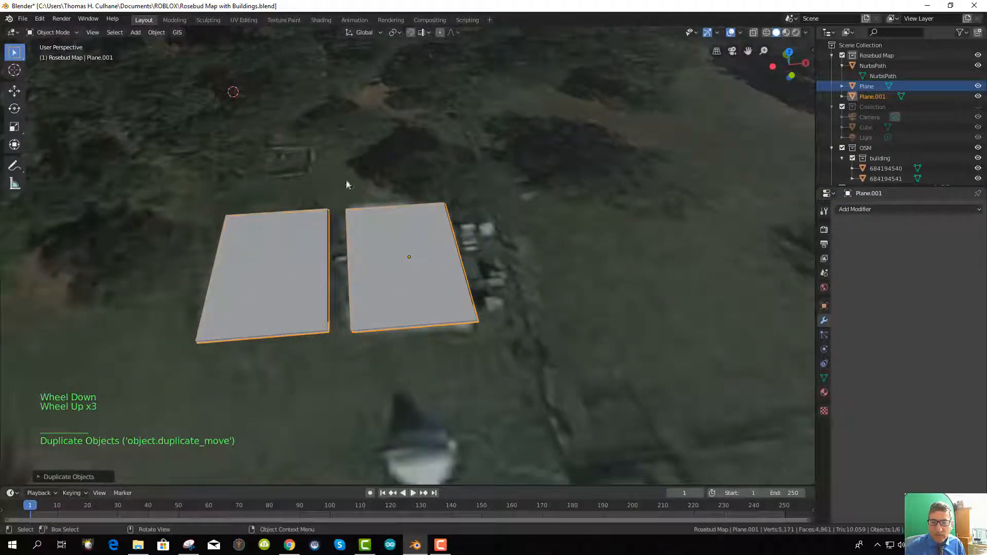
key("ctrl+z")
key("ctrl+z")
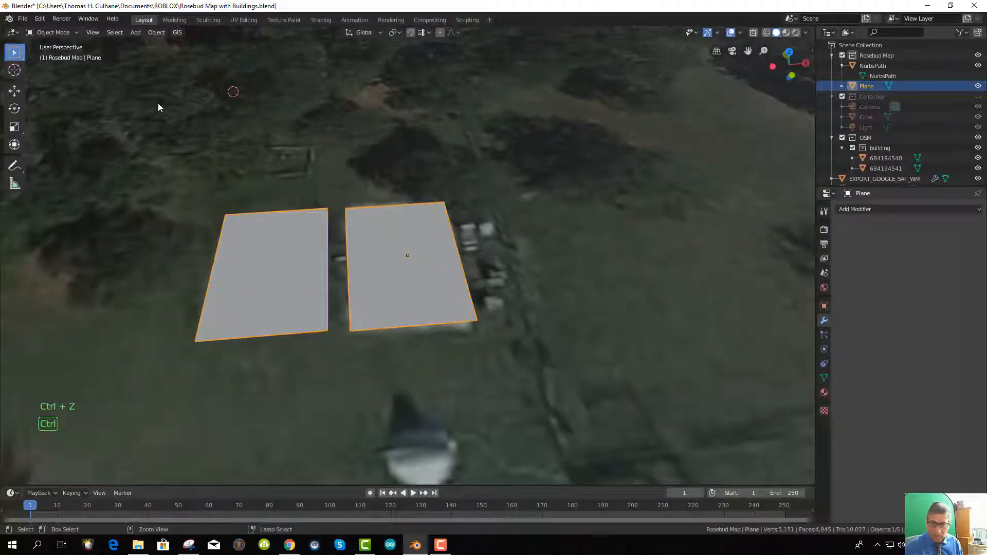
Examine the two courts and their surroundings from the top orthographic view
scroll(244, 177, "up", 1)
scroll(244, 177, "up", 1)
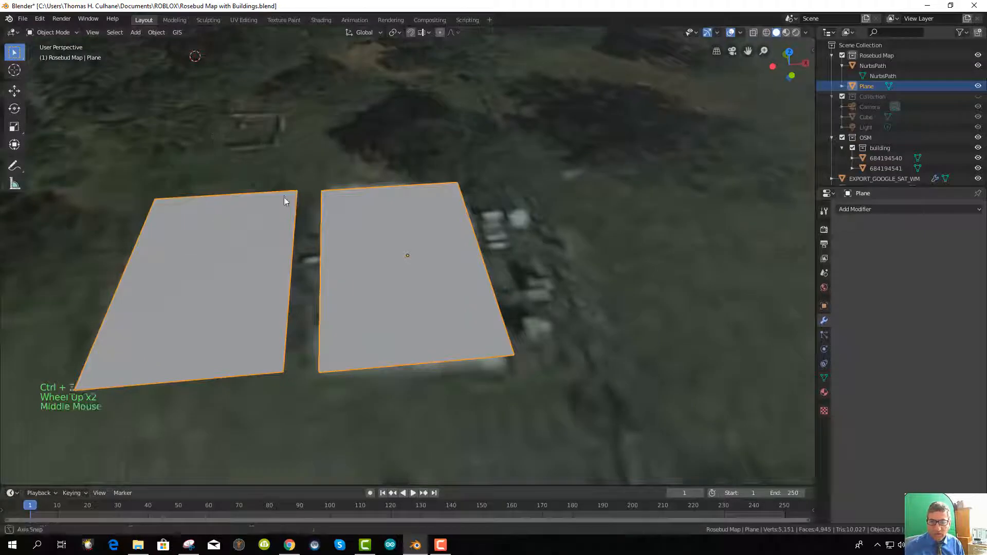
middle_click_drag(287, 199, 238, 203)
key("KP_7")
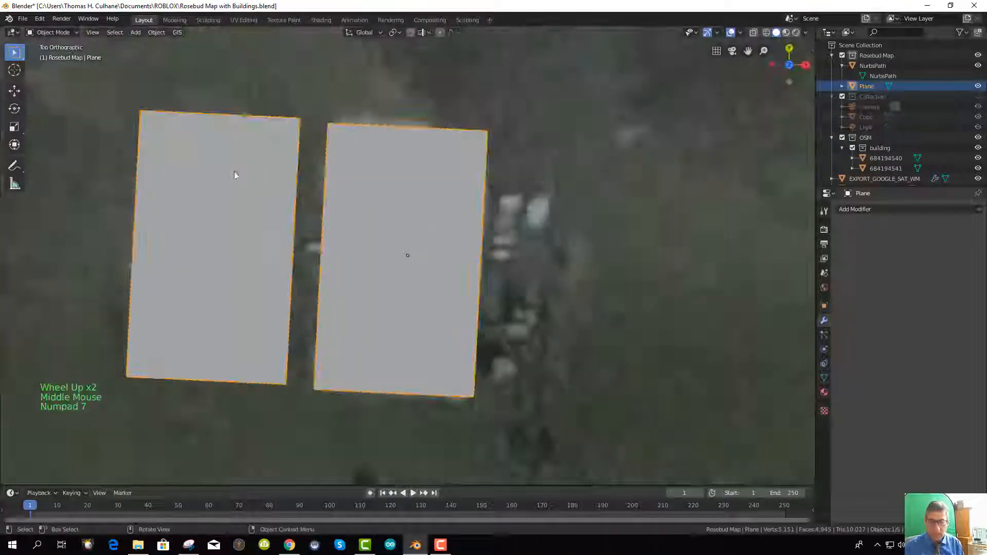
scroll(241, 159, "down", 6)
left_click(408, 244)
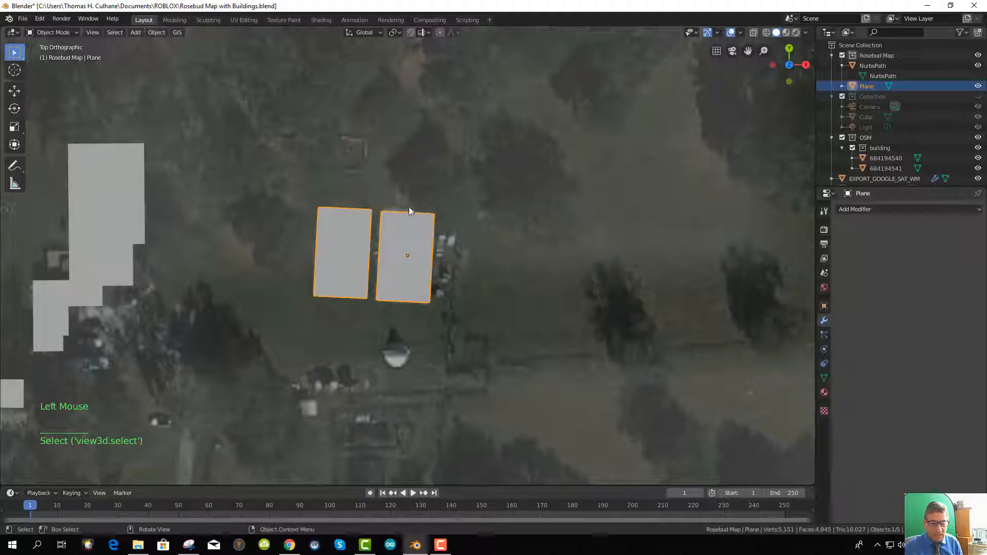
key("Tab")
key("Tab")
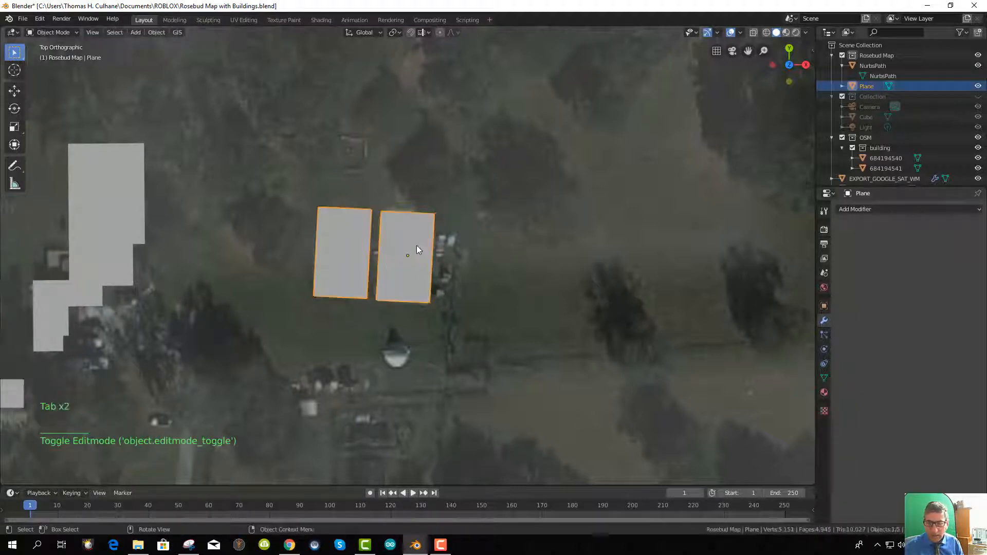
Rename the courts' plane object to "Basketballandvolleyball courts"
left_click(868, 85)
double_click(867, 86)
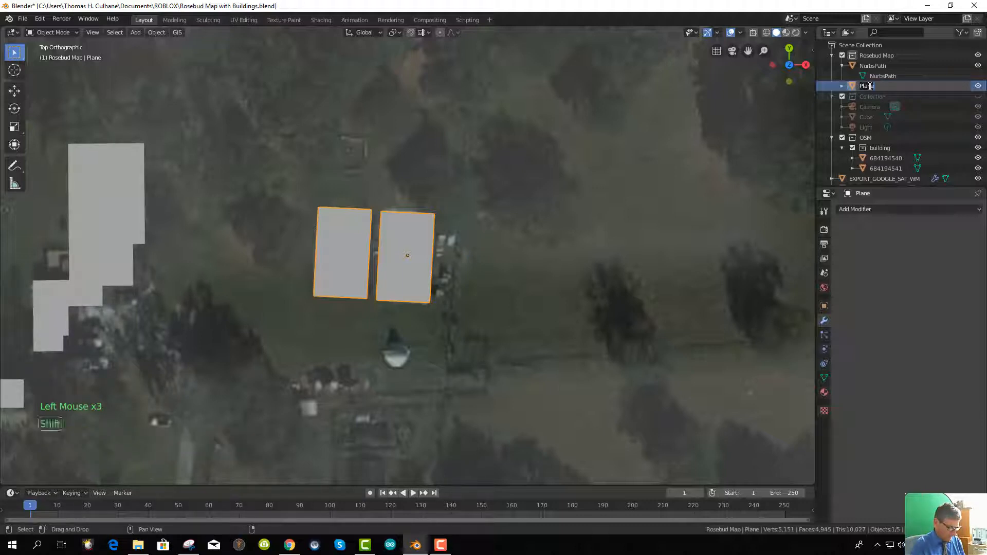
type("BAsketb")
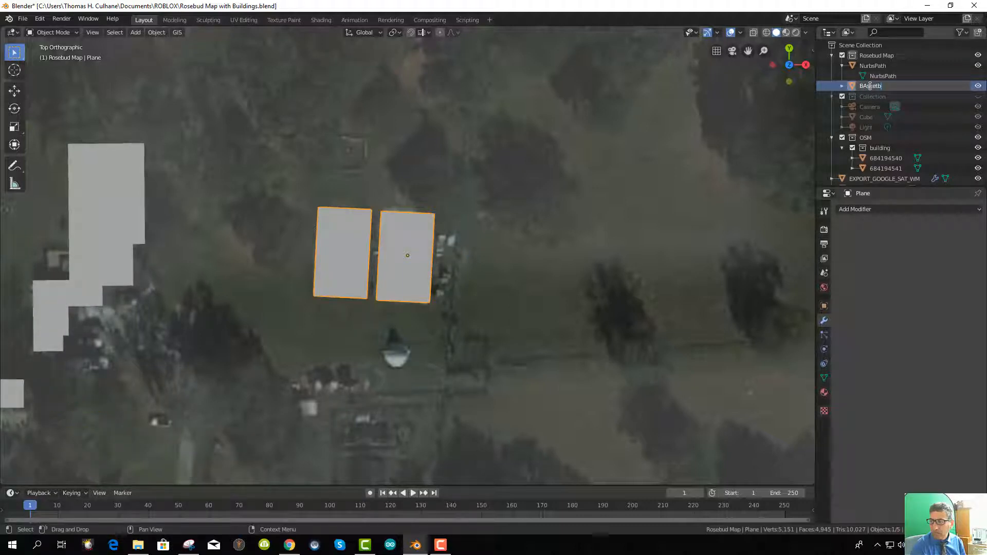
key("BackSpace")
key("BackSpace")
key("BackSpace")
key("BackSpace")
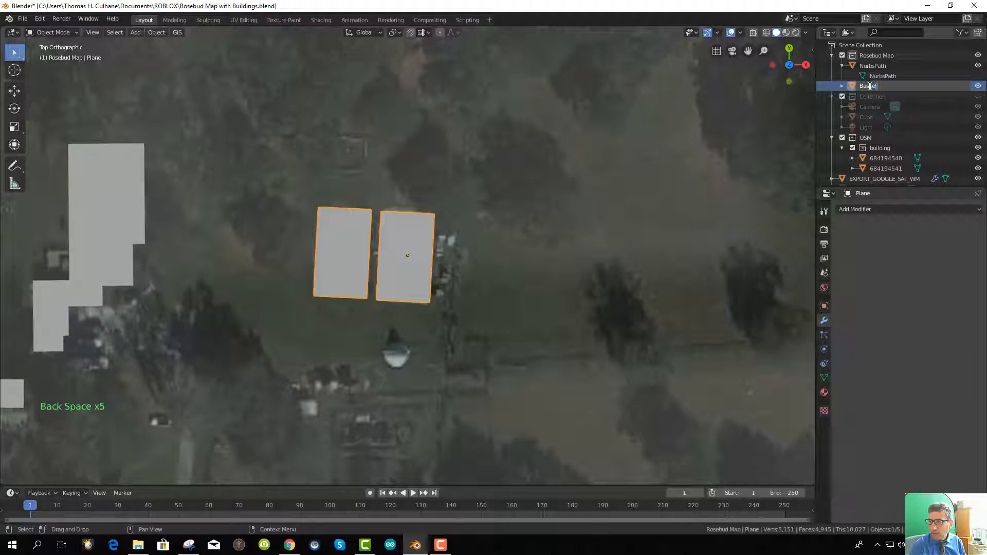
type("asketballandvoll")
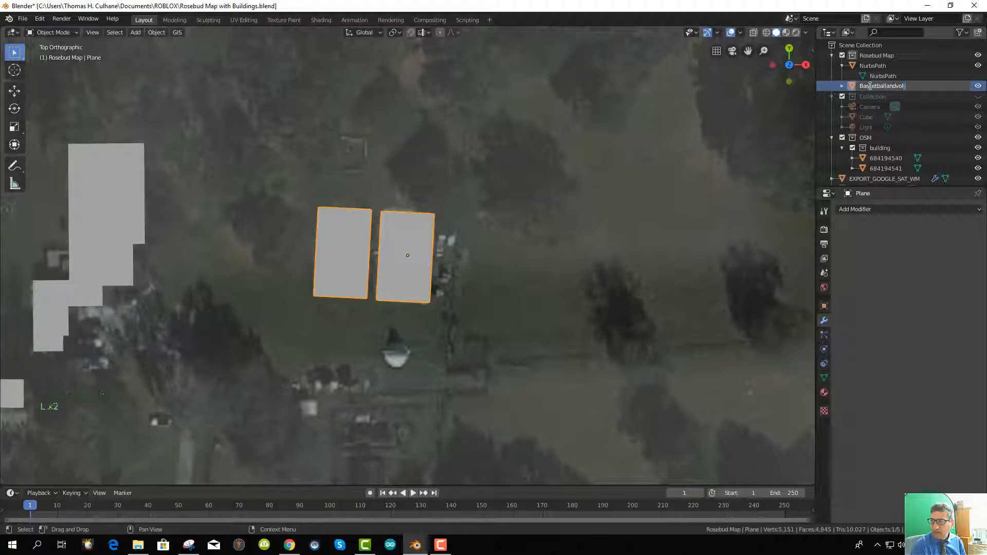
type("eyball courts")
key("Return")
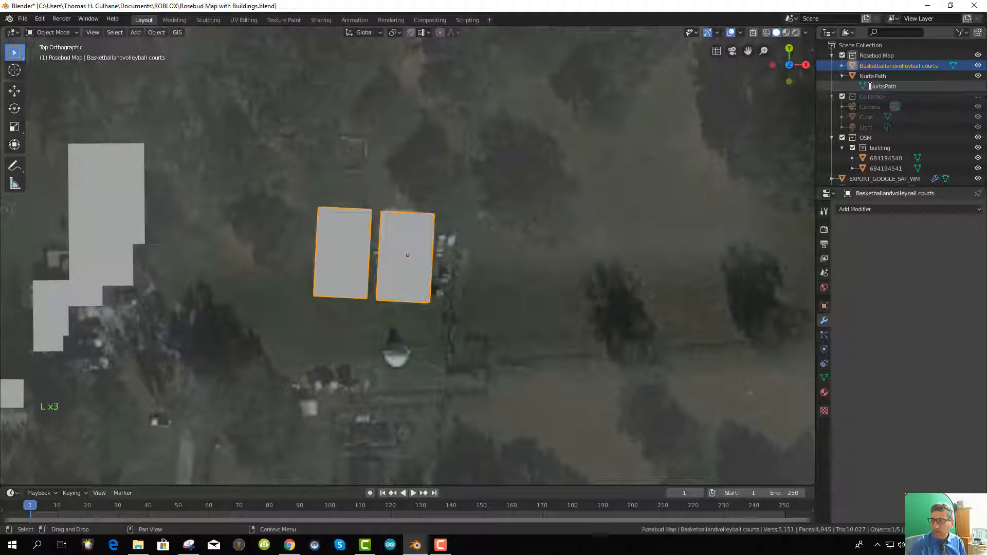
left_click(359, 168)
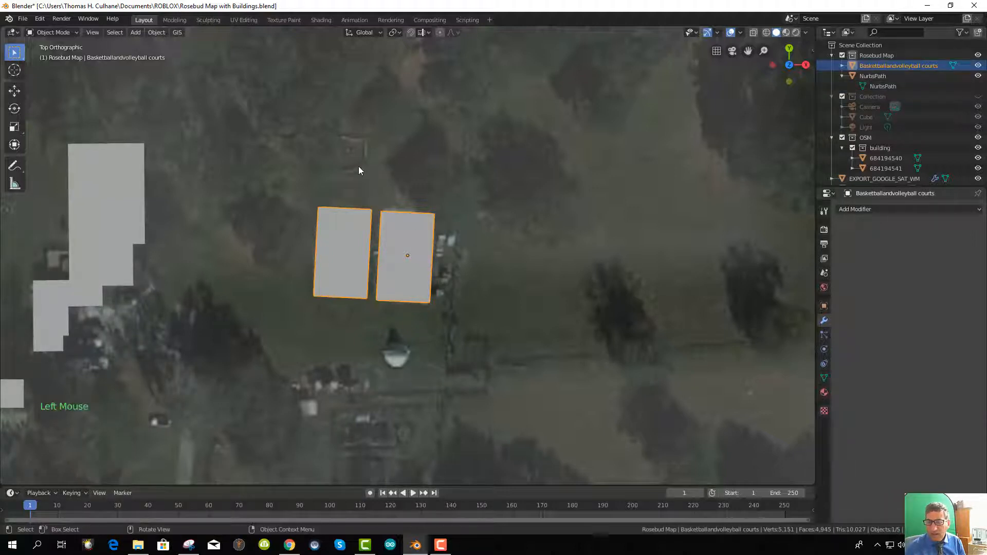
left_click(867, 67)
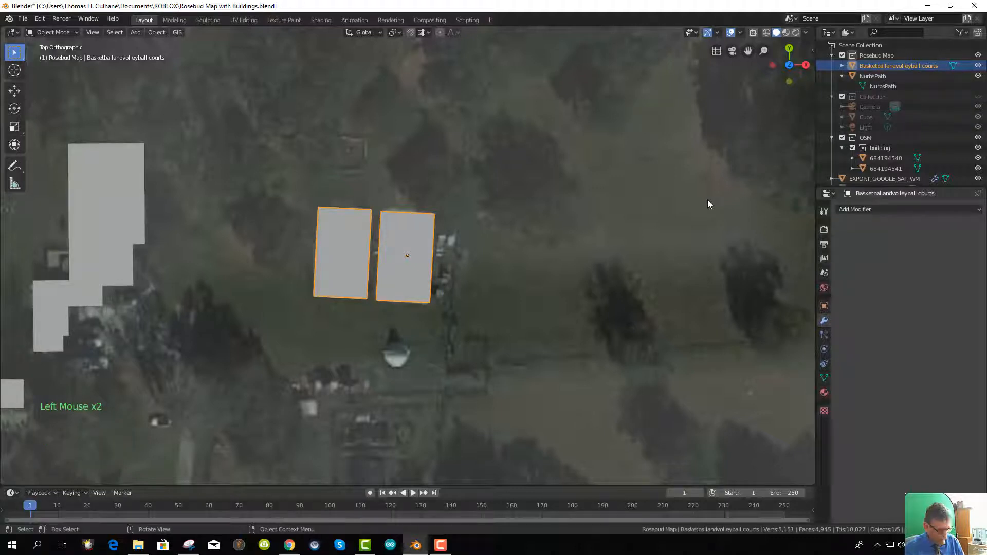
key("n")
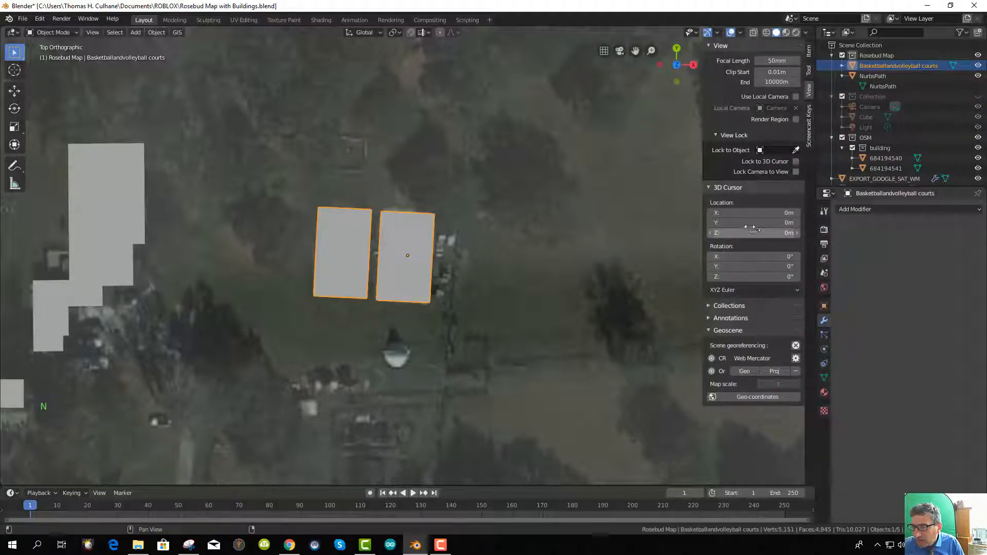
left_click_drag(762, 232, 730, 232)
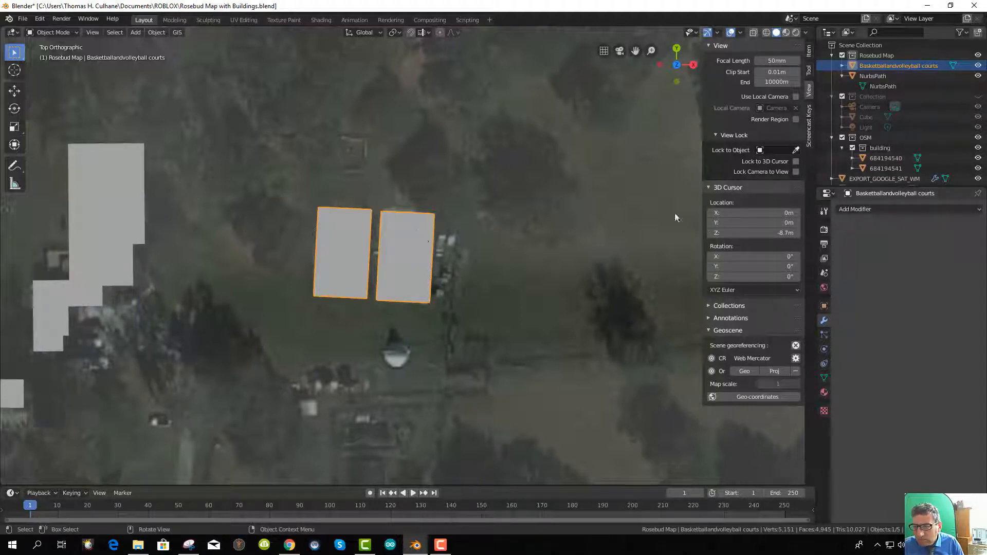
left_click_drag(740, 233, 783, 234)
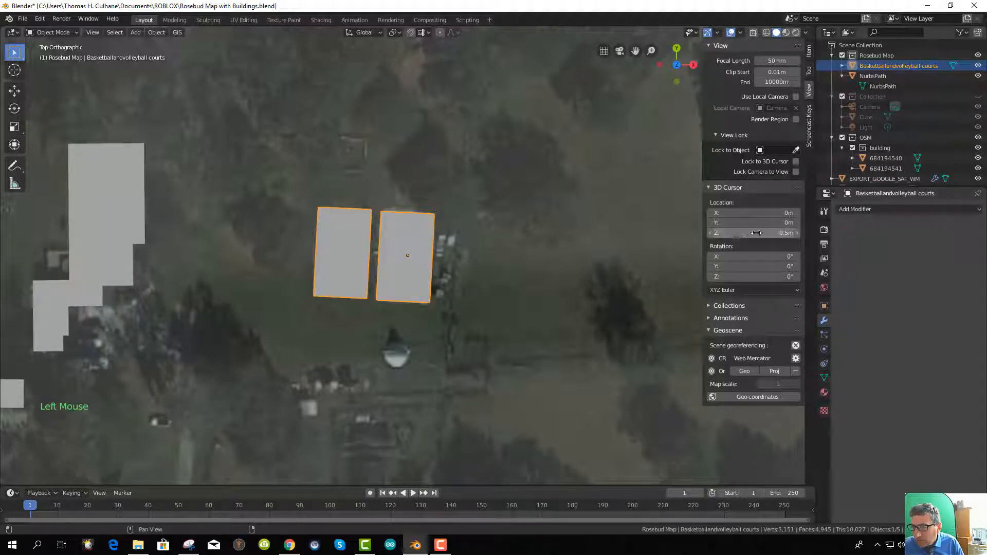
left_click(757, 234)
key("Return")
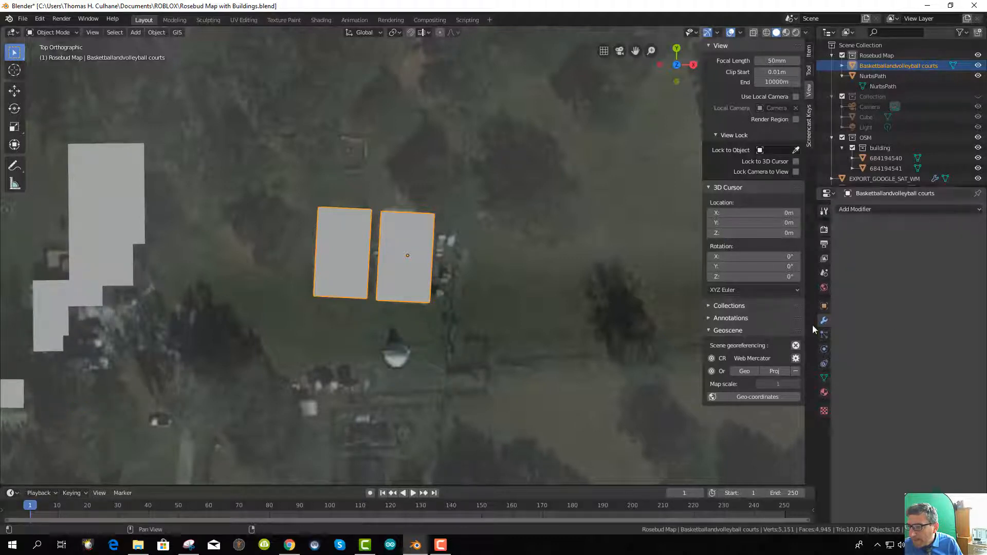
Set the Z location of the courts object to 0 m in its object transform properties
left_click(824, 305)
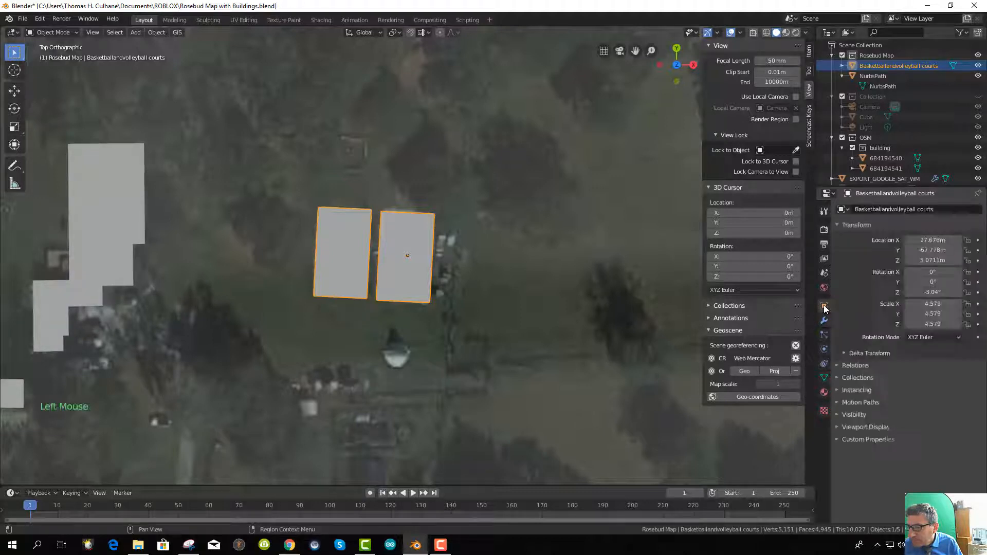
left_click(932, 260)
left_click_drag(932, 260, 934, 260)
left_click(934, 261)
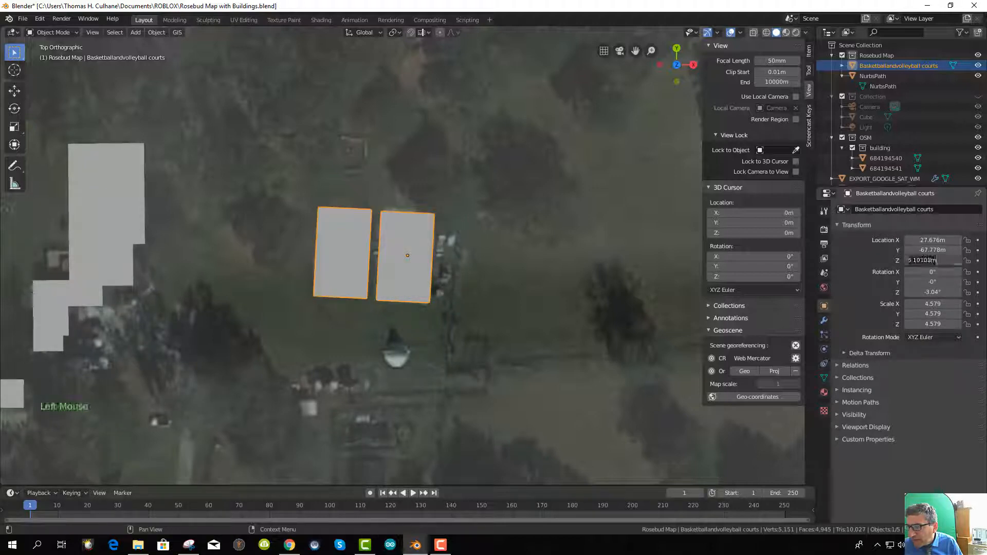
type("0")
key("Return")
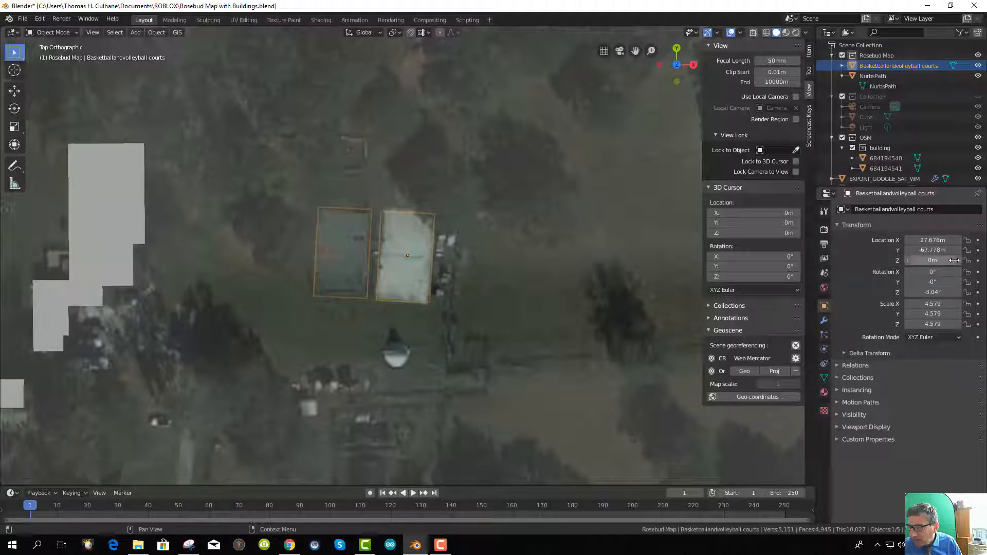
Raise the basketball and volleyball courts object above the terrain to a Z location of 5.01 m
left_click(959, 262)
left_click(958, 261)
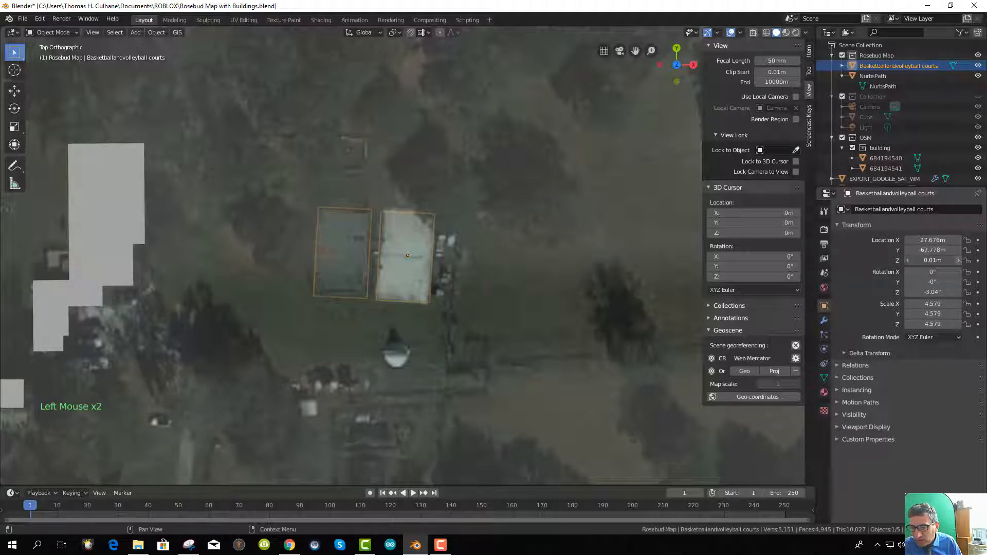
left_click(958, 261)
left_click(958, 261)
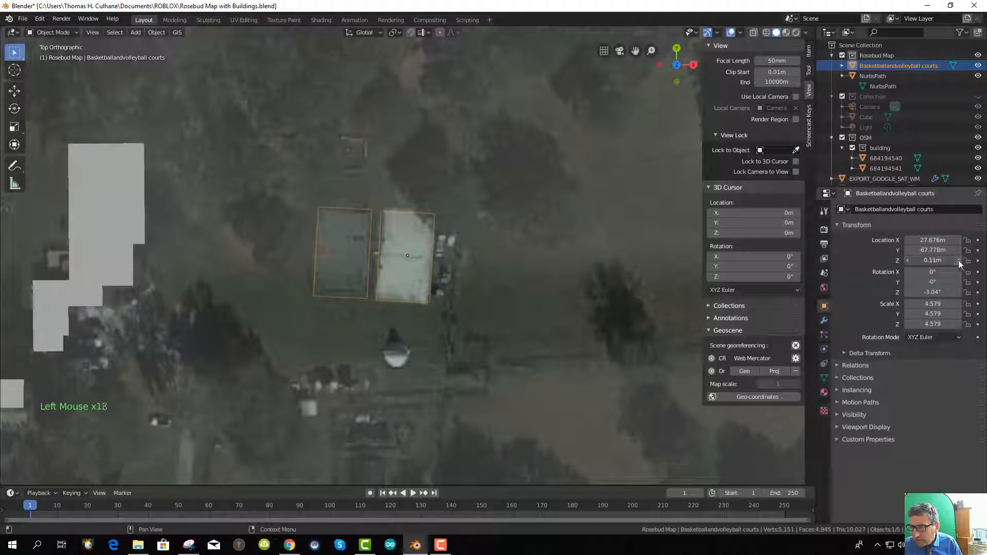
left_click(959, 261)
left_click(959, 261)
left_click(959, 261)
left_click(958, 261)
left_click(958, 261)
left_click(958, 260)
left_click(959, 260)
left_click(959, 261)
left_click(958, 261)
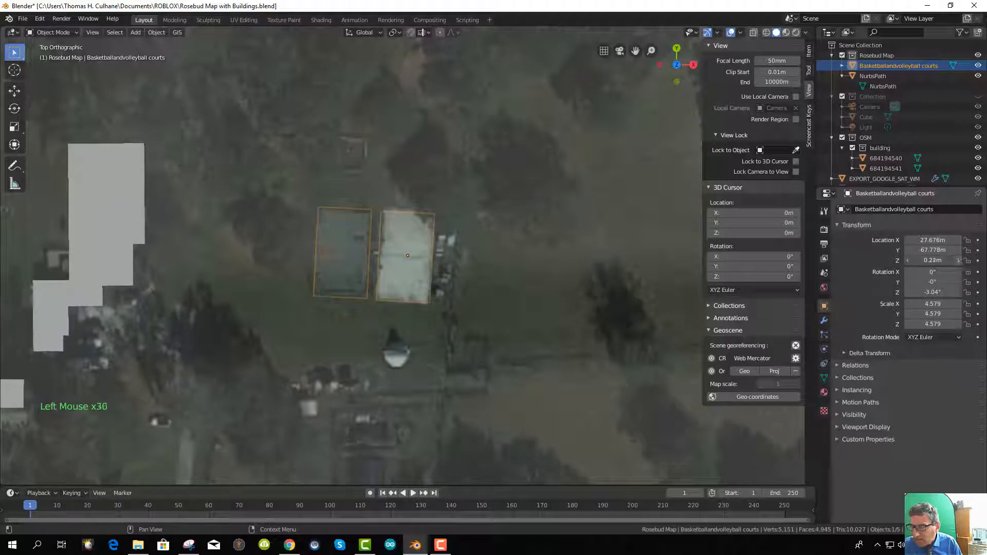
left_click(958, 260)
left_click(958, 260)
left_click(959, 260)
left_click(959, 260)
left_click(958, 261)
left_click_drag(939, 259, 946, 260)
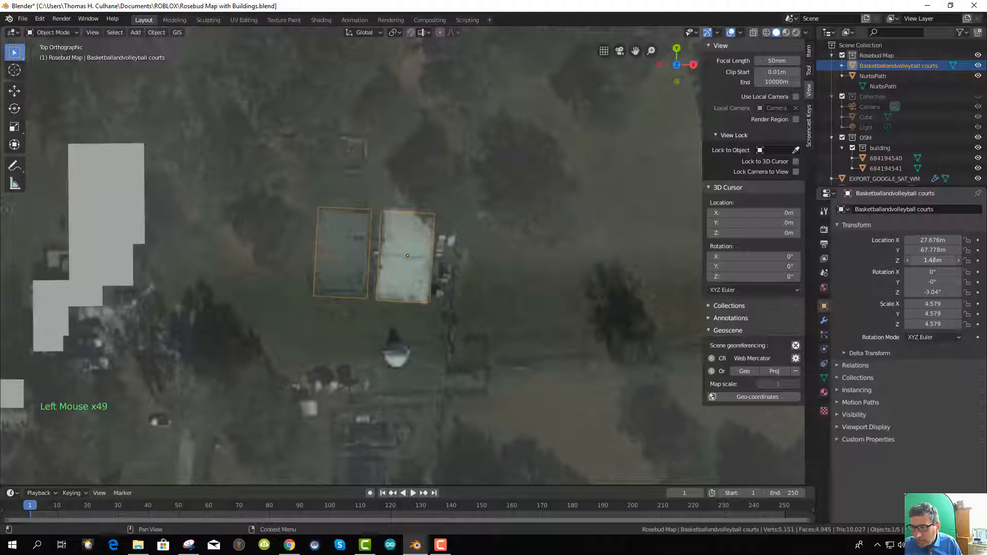
mouse_move(913, 261)
left_mouse_down()
mouse_move(941, 260)
mouse_move(908, 261)
mouse_move(923, 261)
left_mouse_up()
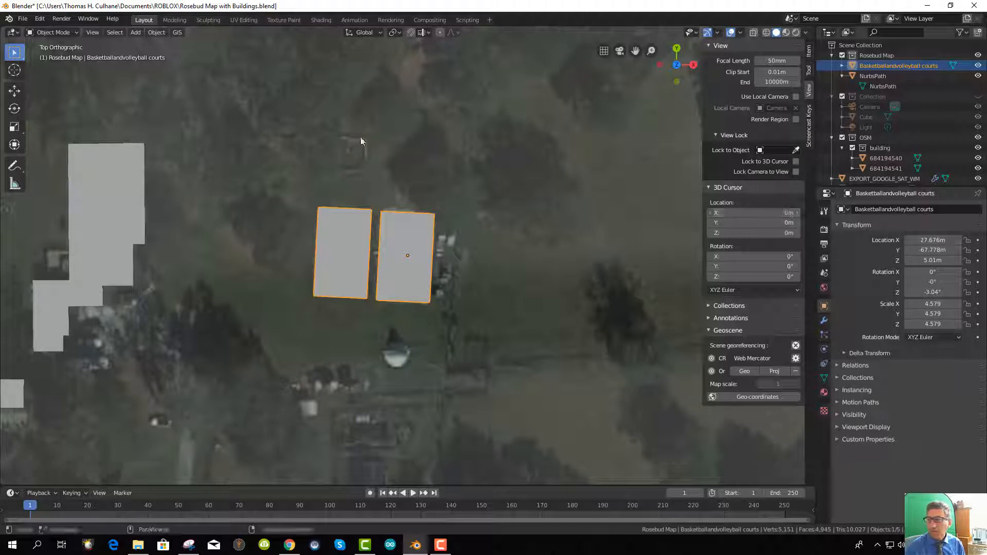
Add a cube mesh to the Rosebud Map scene
left_click(351, 157)
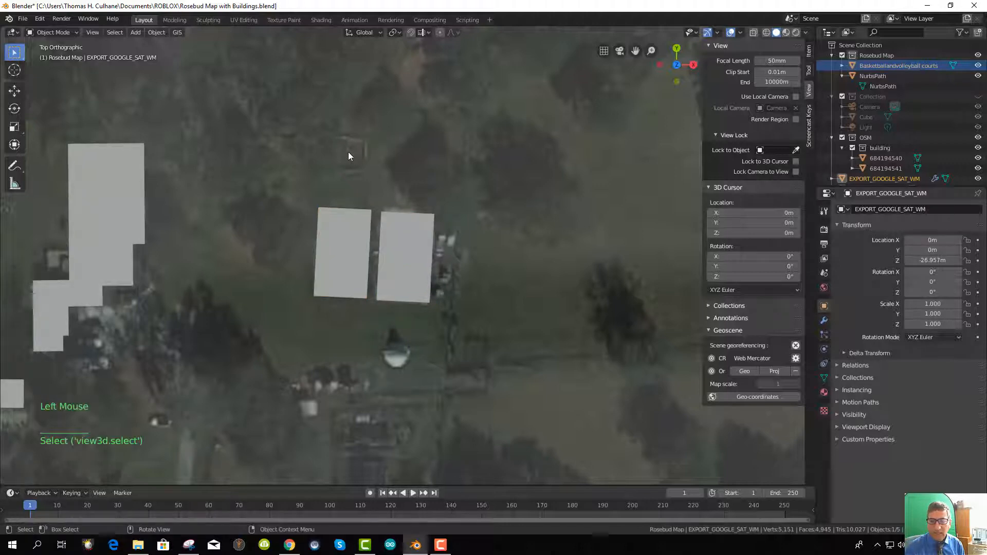
right_click(349, 155)
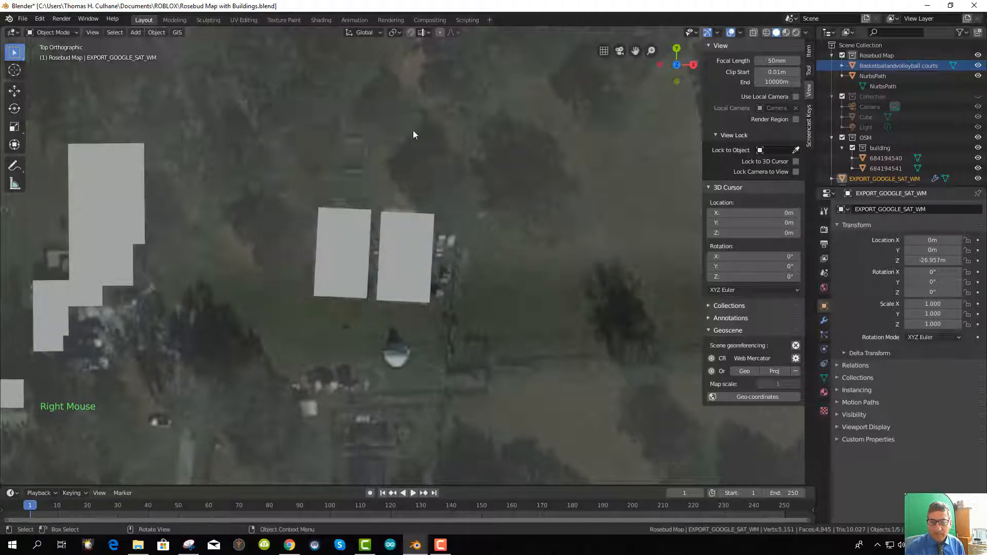
left_click(137, 33)
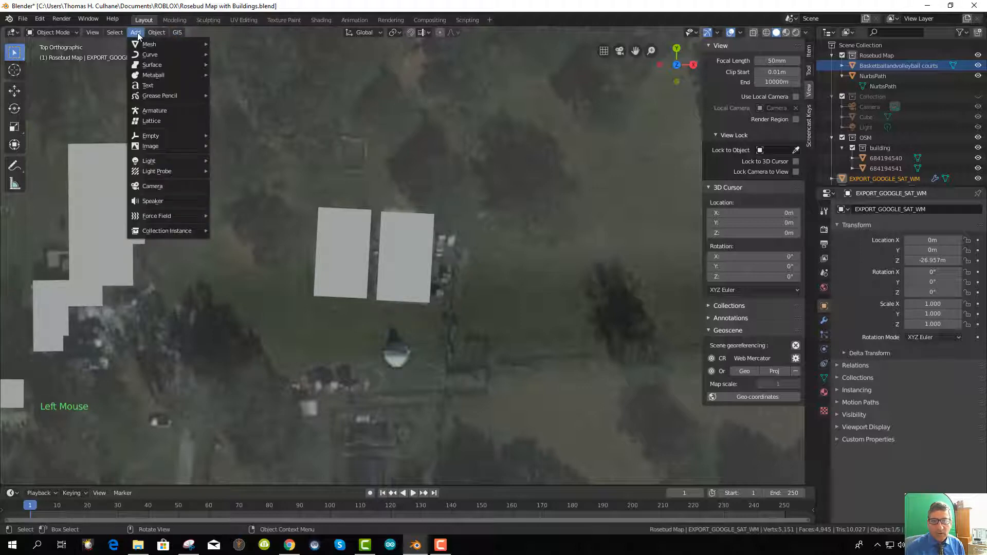
mouse_move(144, 44)
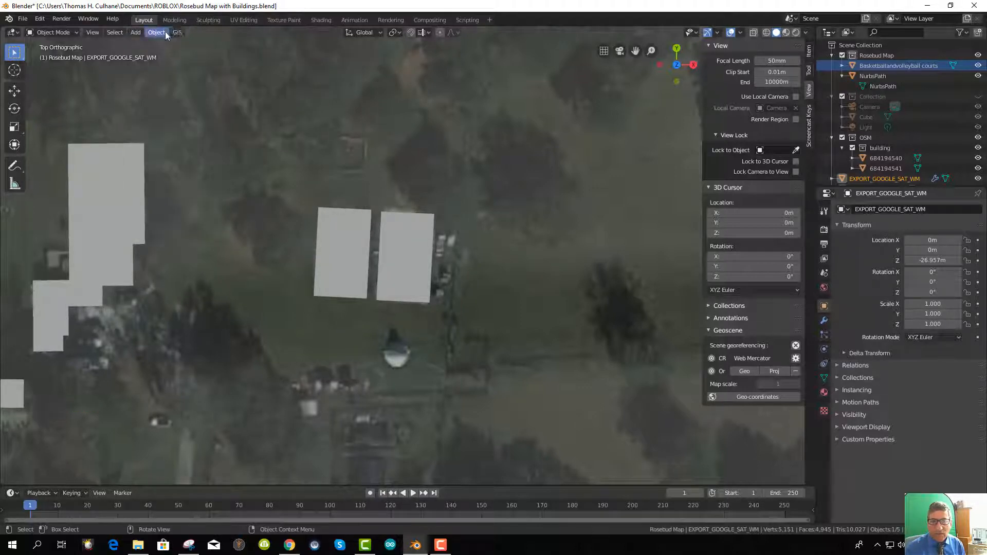
left_click(137, 32)
mouse_move(147, 44)
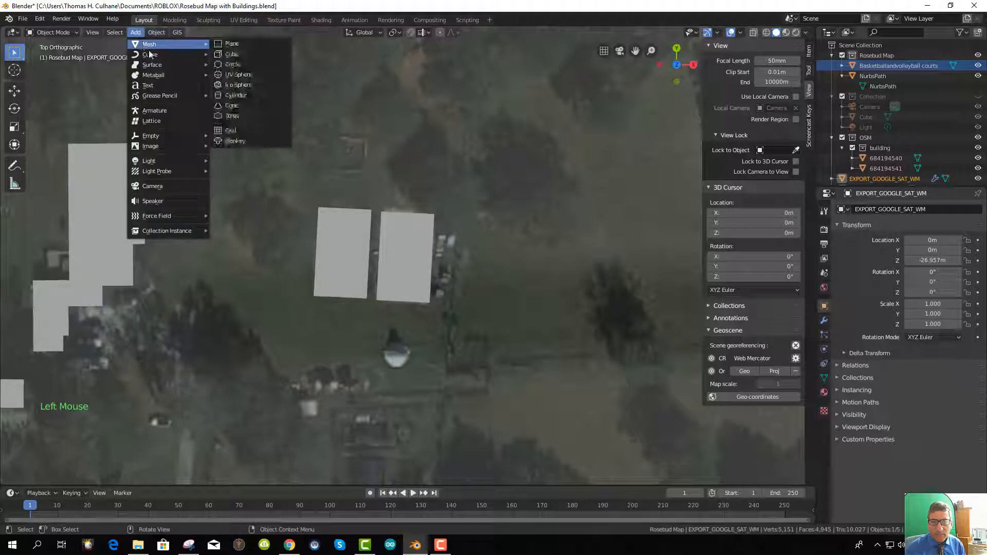
left_click(231, 54)
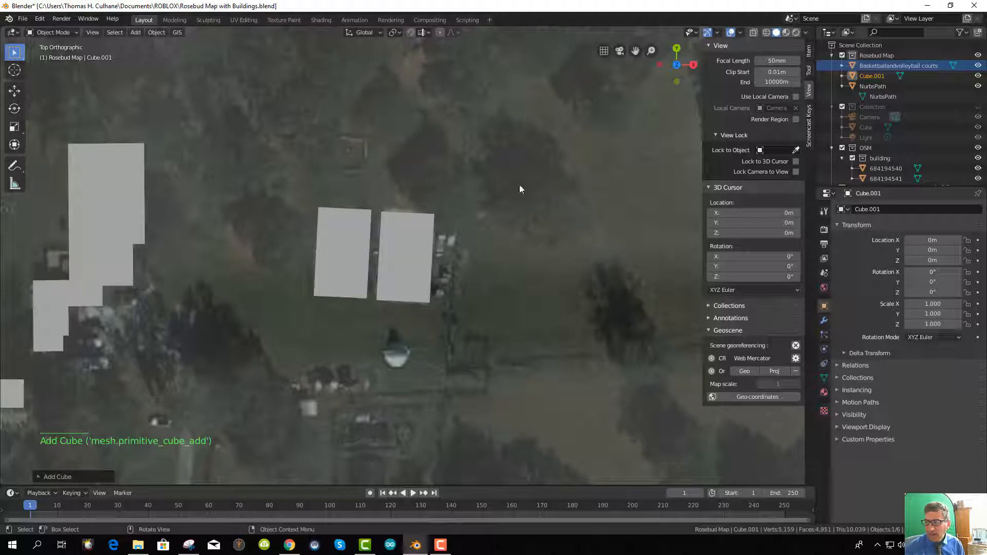
Set the new cube's Z location to 5 m and move it onto the small square site north of the courts
scroll(516, 288, "down", 6)
scroll(509, 280, "up", 3)
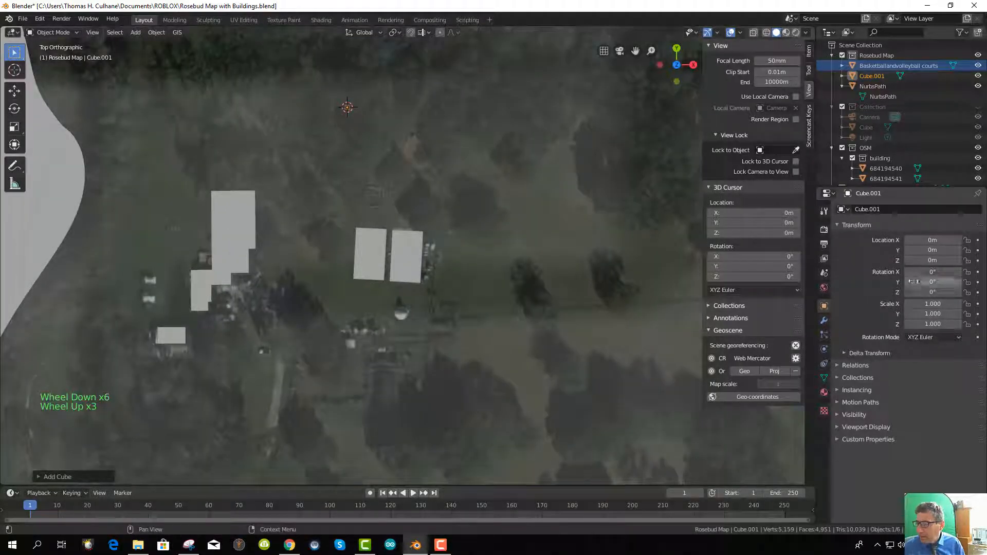
left_click(930, 260)
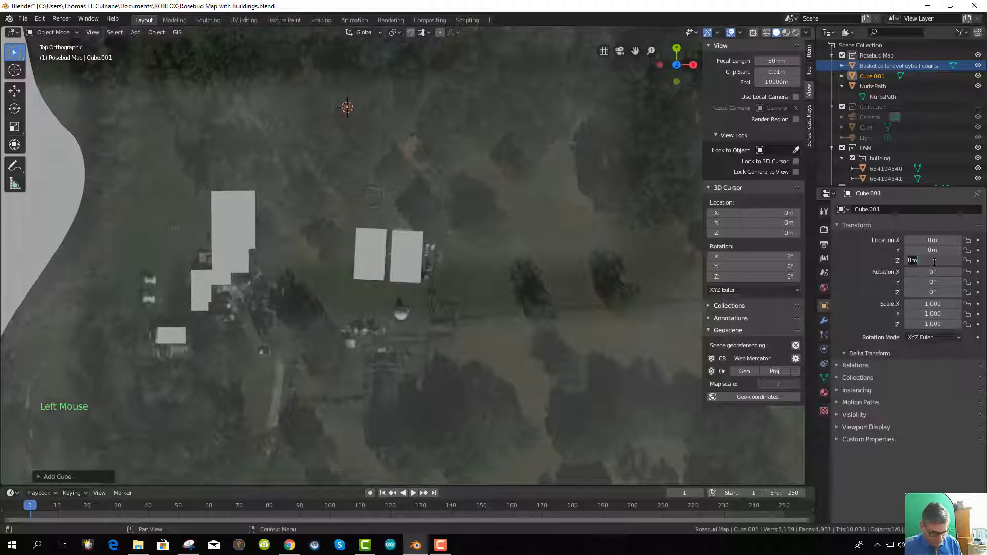
type("5")
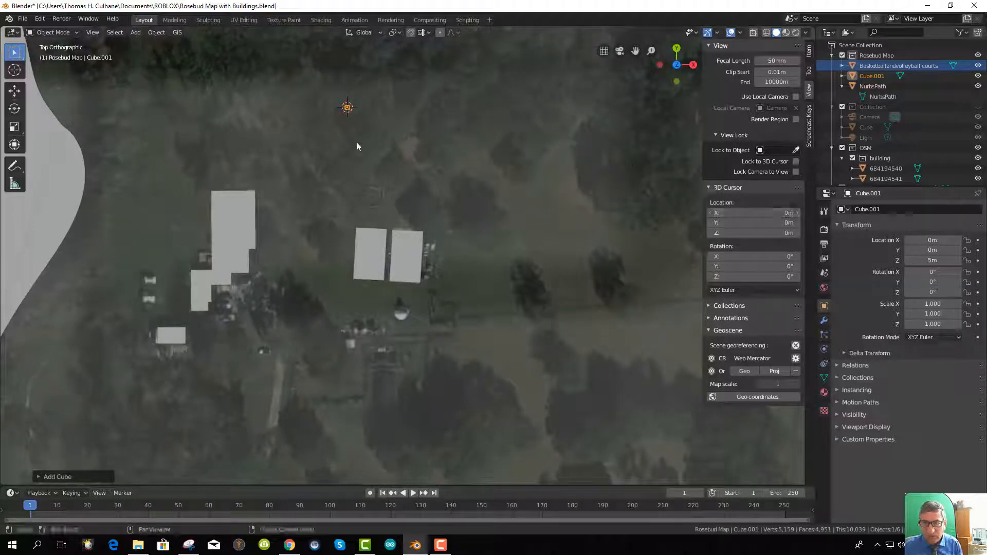
key("g")
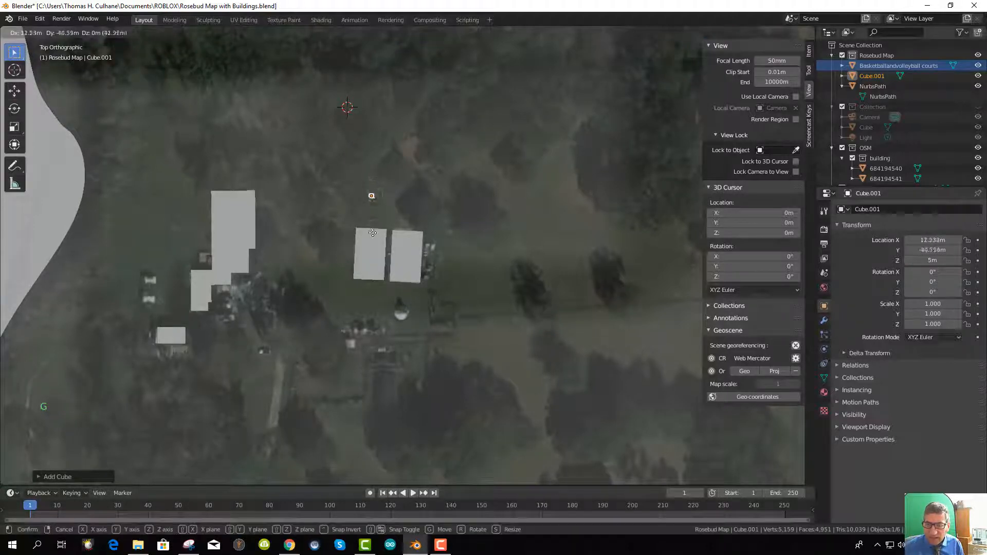
left_click(374, 234)
Reposition the cube in perspective view to about X 13.6 m, Y -41.3 m, Z 6.04 m, beyond the courts
middle_click_drag(436, 274, 423, 206)
scroll(426, 211, "up", 4)
scroll(425, 211, "up", 3)
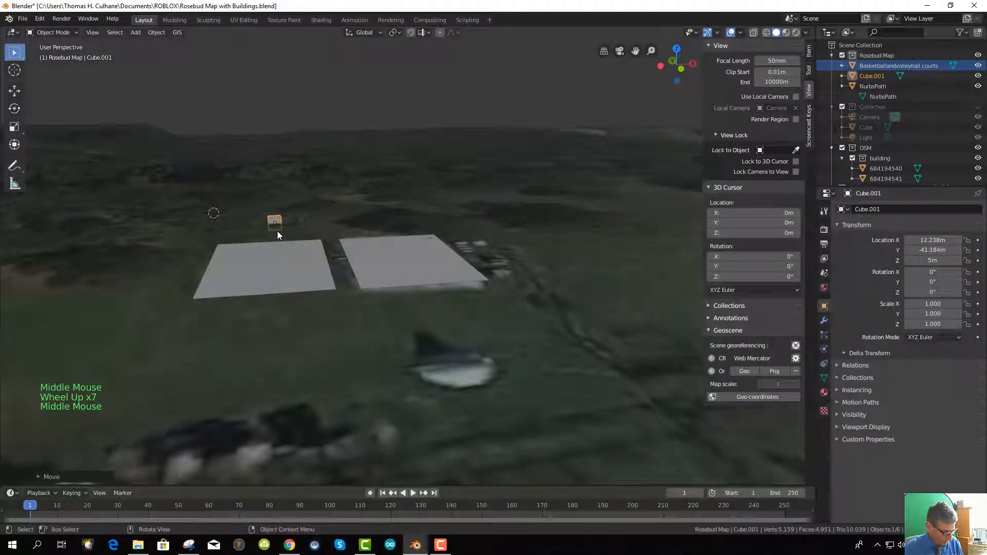
key("g")
left_click(274, 221)
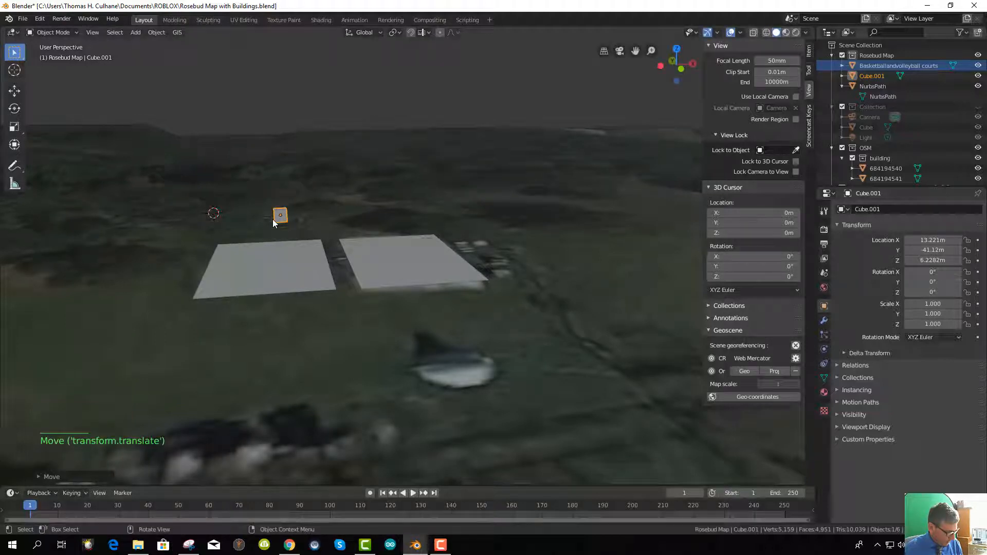
scroll(297, 215, "up", 2)
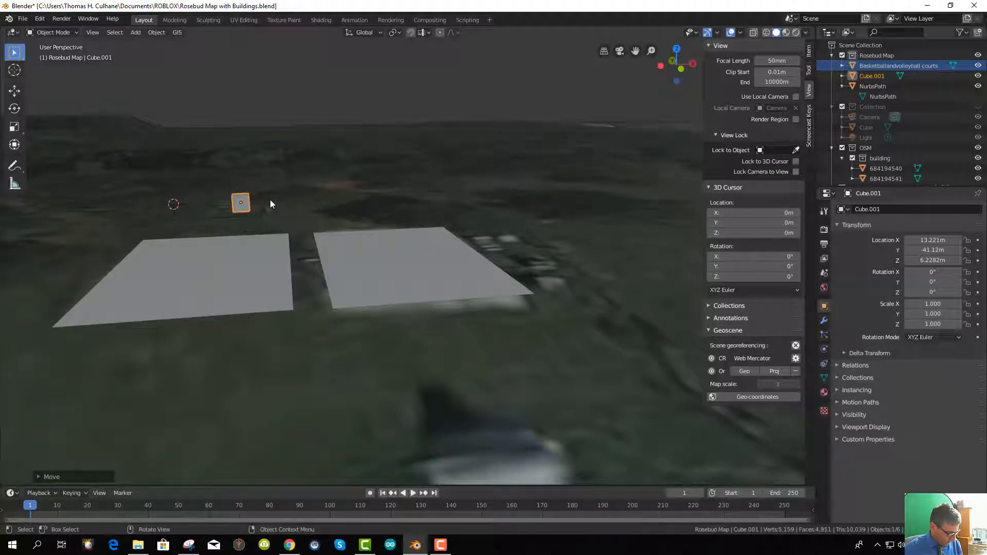
key("g")
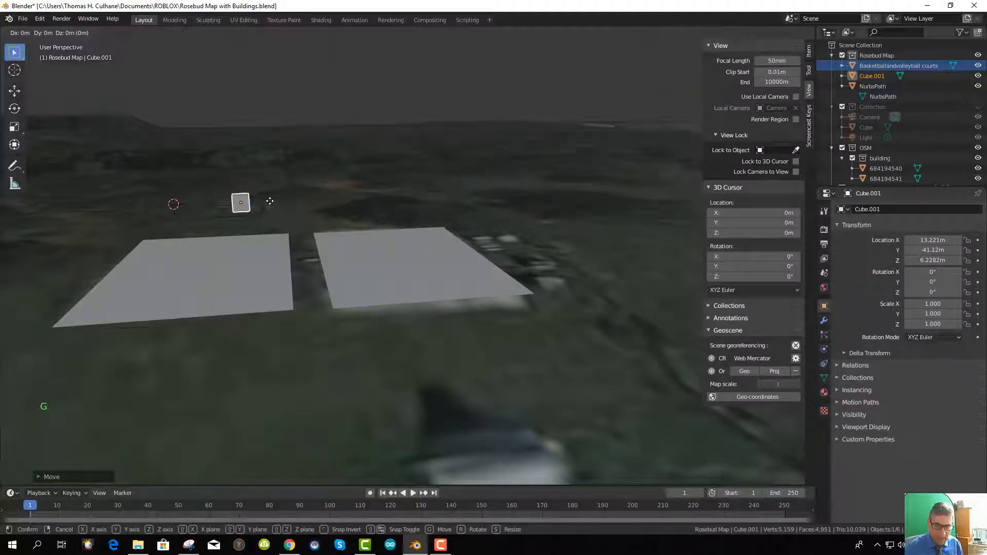
left_click(273, 202)
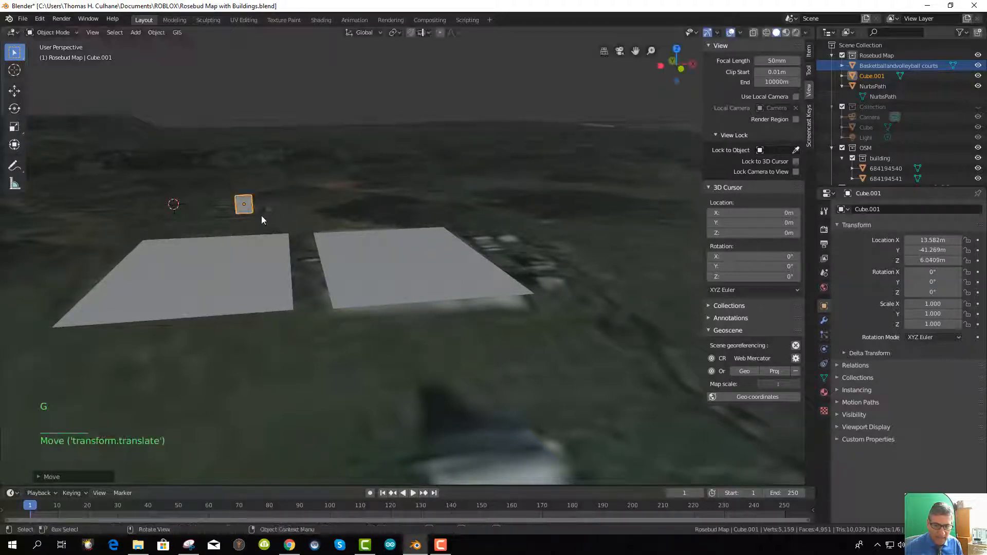
Flatten the cube into a thin slab by scaling it along Z to about 0.06
key("s")
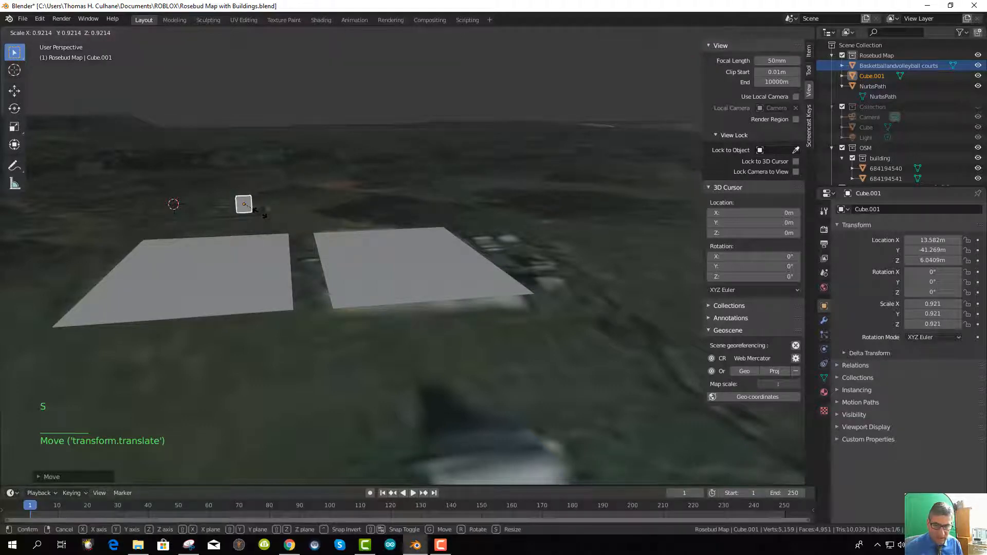
key("z")
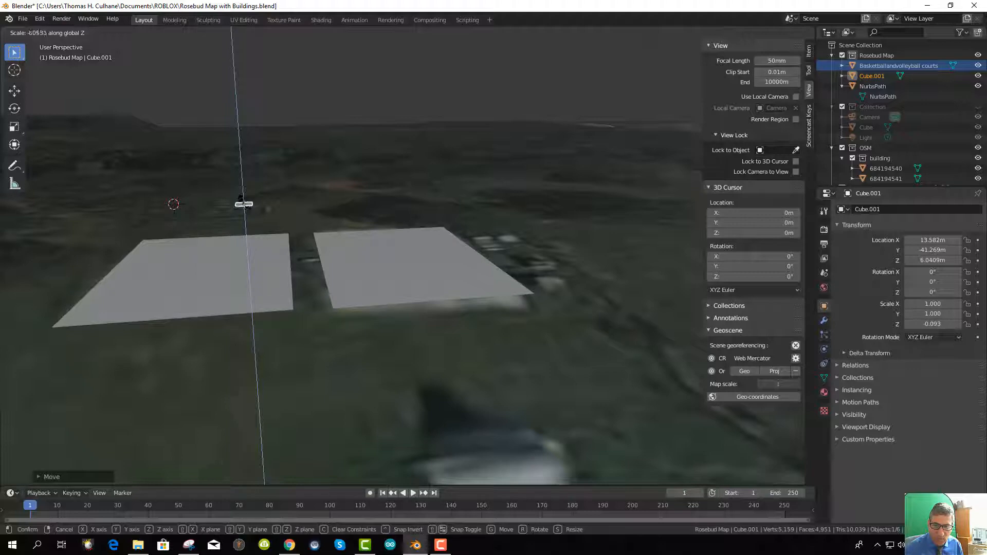
left_click(244, 204)
Lower the slab toward the square site on the terrain, to a Z location of about 5.48 m
scroll(260, 204, "up", 5)
middle_click_drag(261, 204, 248, 270)
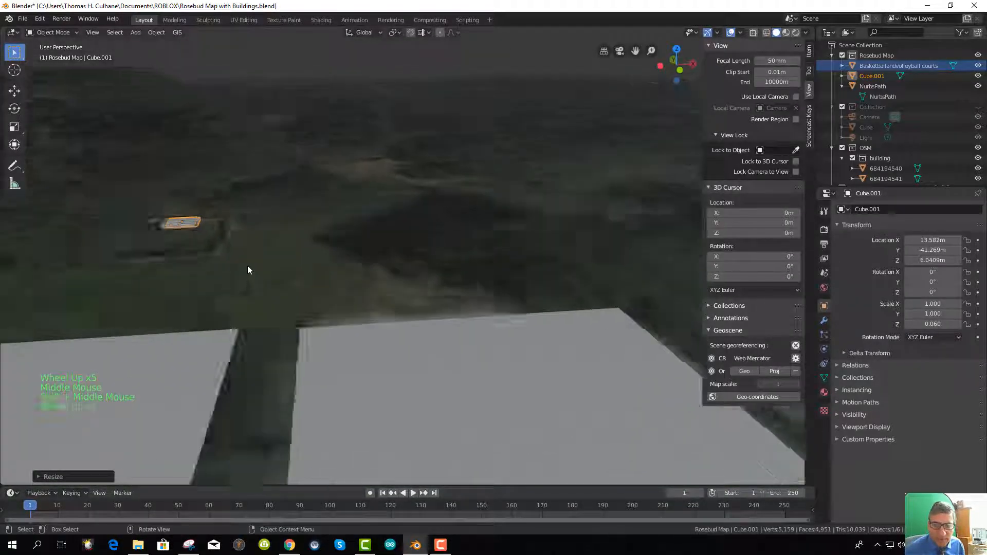
scroll(247, 270, "up", 6)
middle_click_drag(199, 242, 313, 303, "shift")
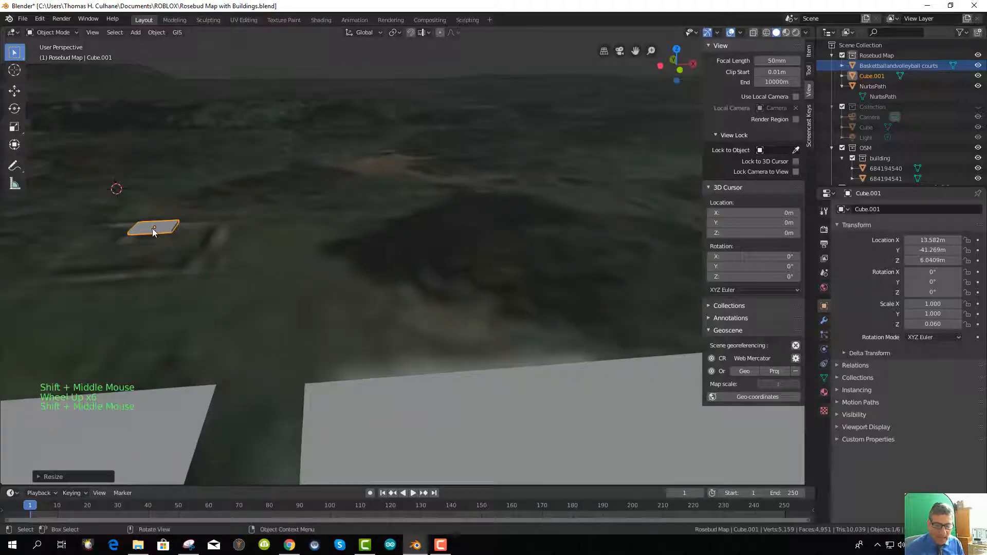
key("g")
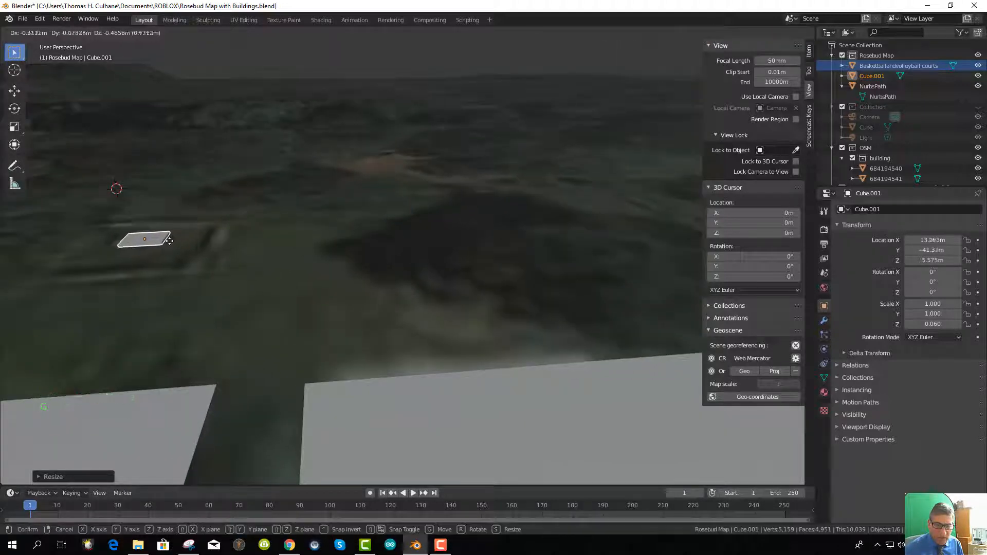
left_click(180, 251)
middle_click_drag(192, 260, 216, 278)
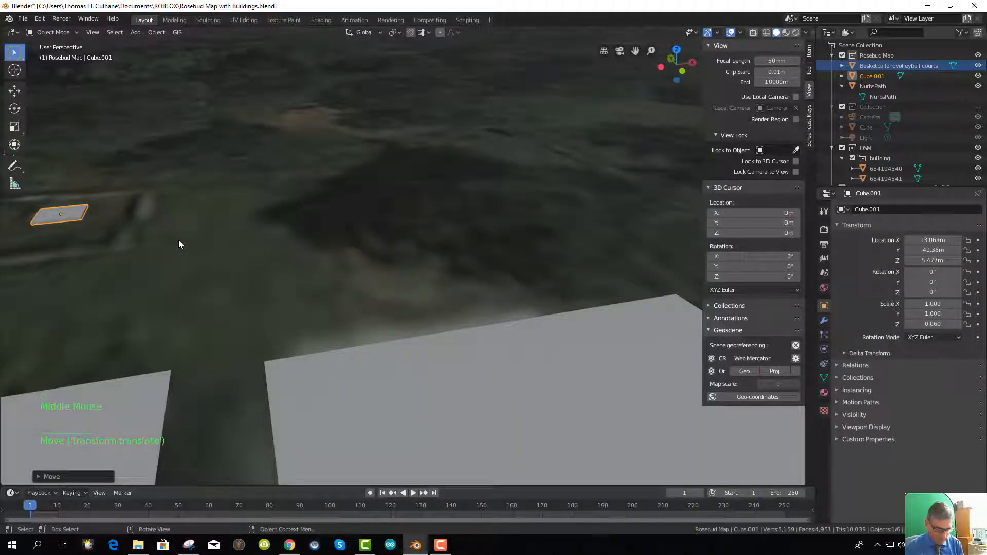
Scale the slab up uniformly in top view to about 3.91 in X and Y so it covers the square site
key("KP_7")
scroll(359, 240, "down", 17)
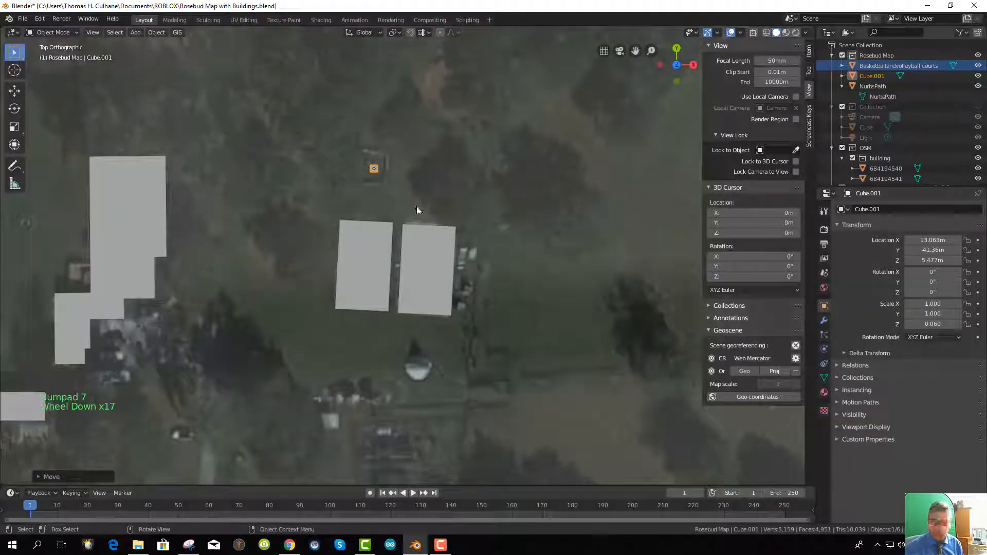
middle_click_drag(425, 204, 424, 287, "shift")
scroll(415, 249, "up", 9)
middle_click_drag(414, 249, 393, 316, "shift")
scroll(393, 314, "up", 1)
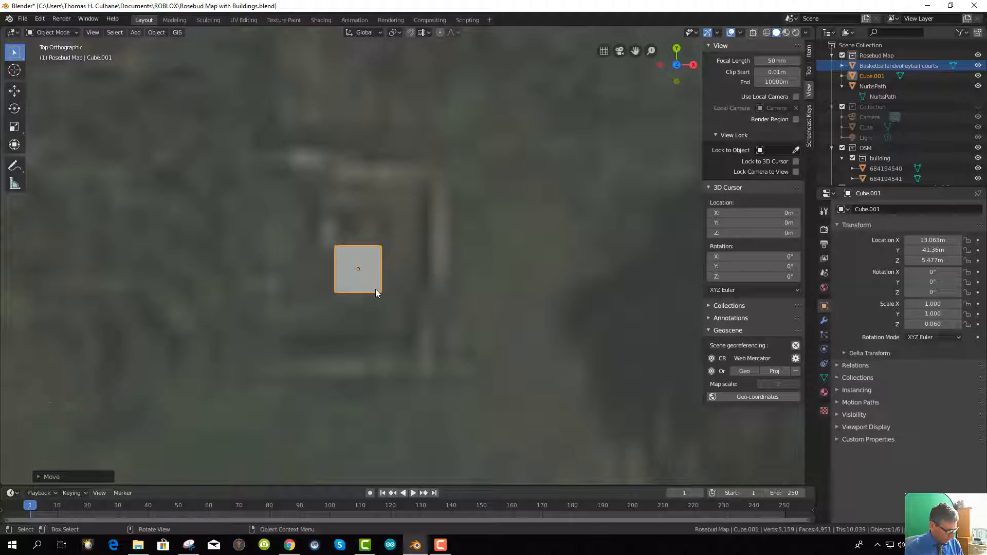
key("s")
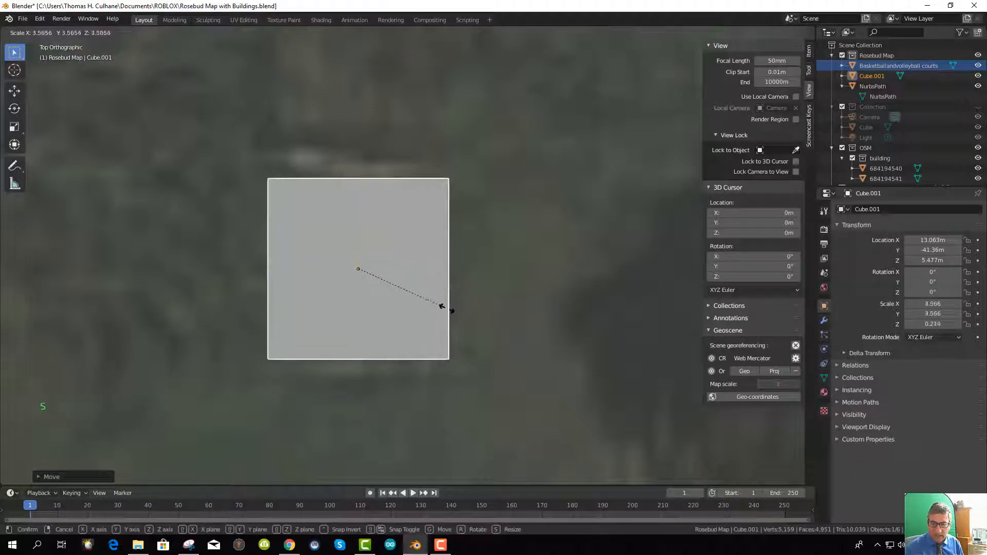
left_click(447, 310)
Thin the enlarged slab again by scaling it along Z to about 0.029
middle_click_drag(434, 341, 437, 216)
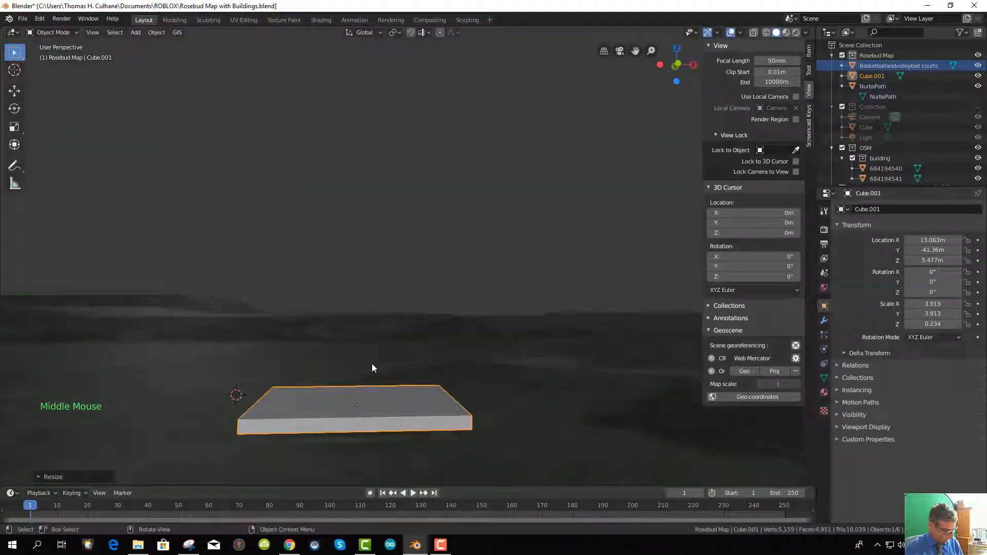
key("s")
key("z")
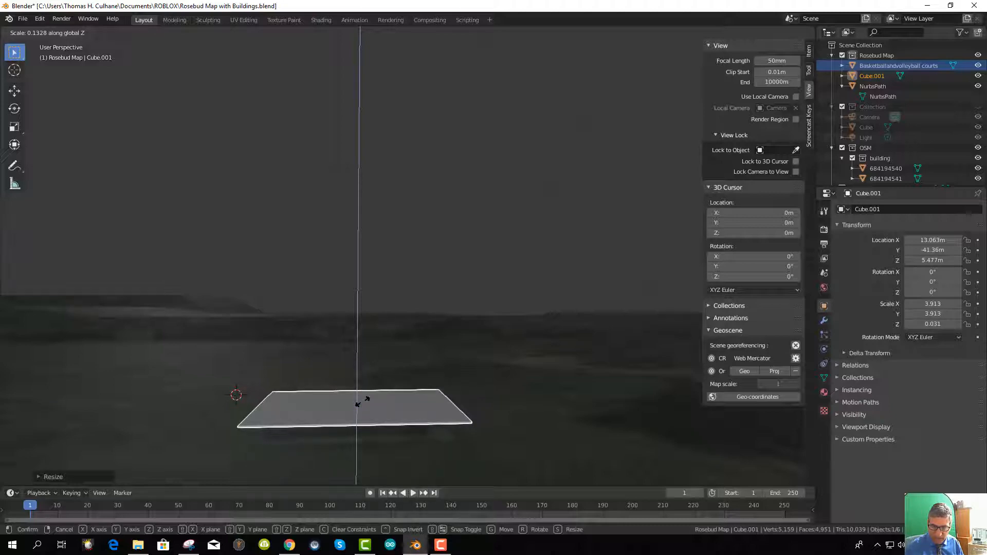
left_click(363, 402)
middle_click_drag(362, 403, 380, 483)
Rotate the slab from a near-top view to about -4.3° around Z, in line with the courts
scroll(428, 400, "down", 3)
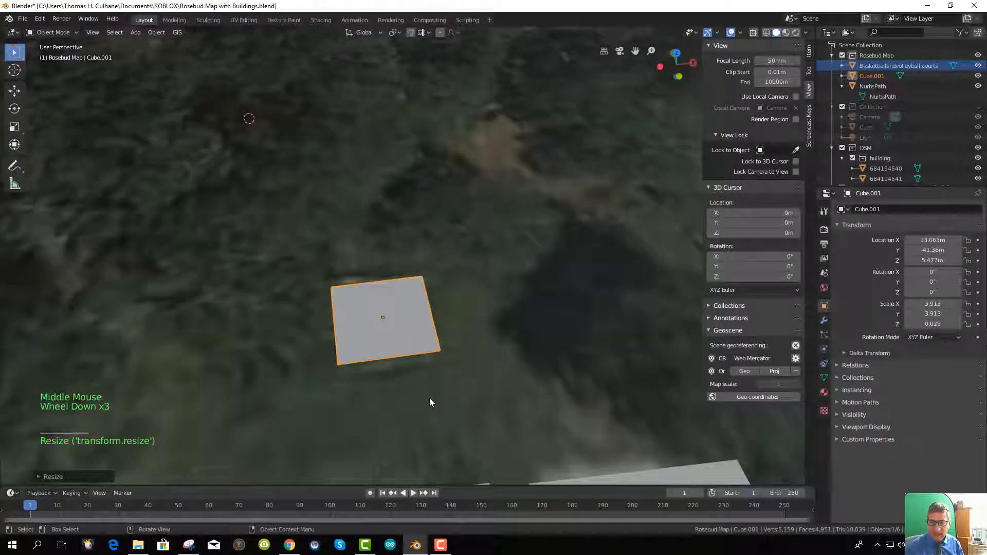
mouse_move(430, 400)
middle_mouse_down()
mouse_move(445, 426)
mouse_move(427, 414)
mouse_move(446, 396)
middle_mouse_up()
scroll(436, 386, "down", 8)
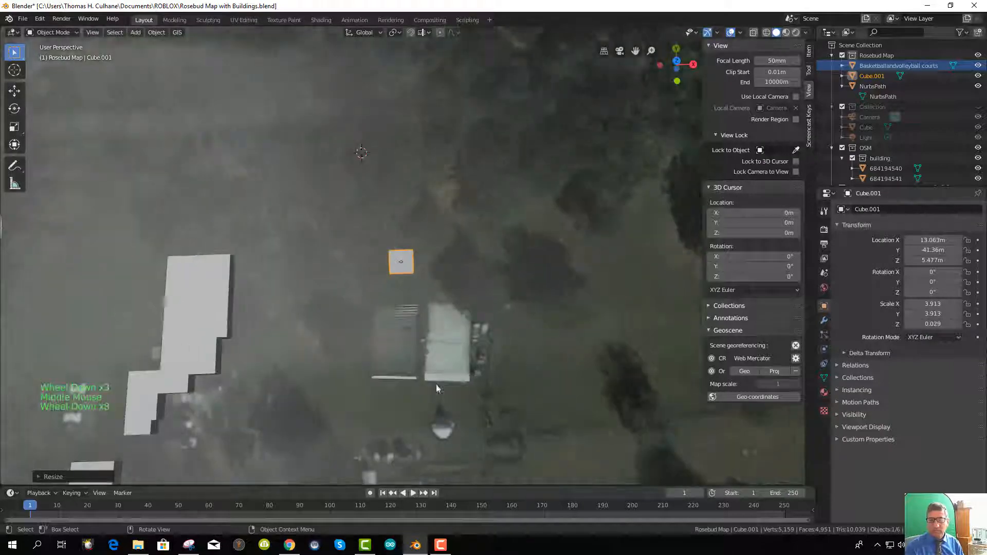
key("r")
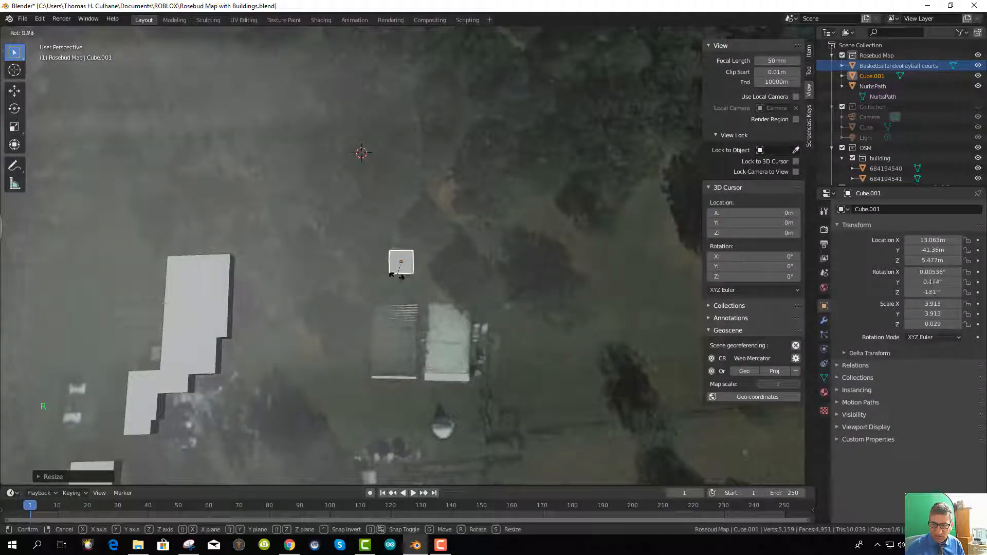
left_click(396, 278)
scroll(483, 310, "up", 3)
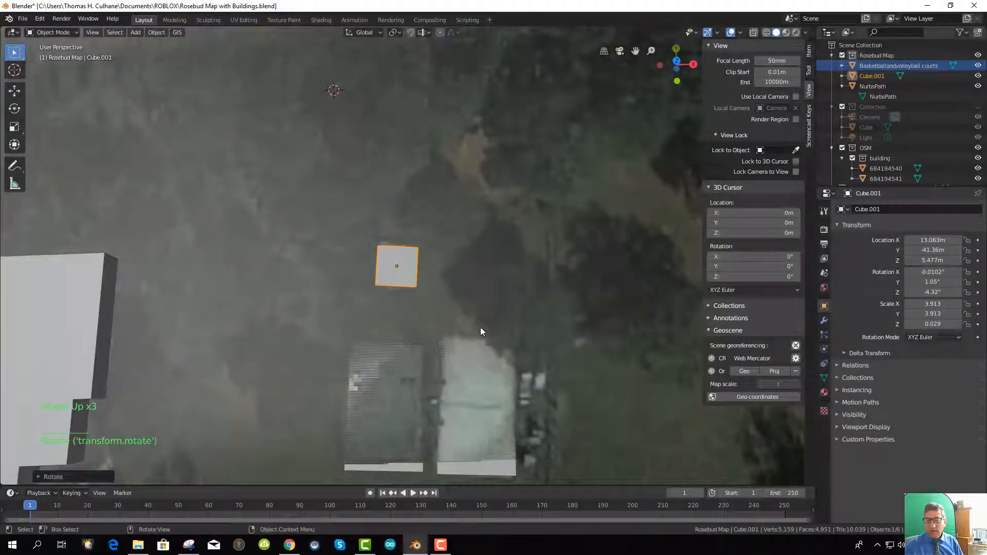
Duplicate the small square slab north of the courts in top view and place the copy farther northeast, above the sandy patch
left_click(474, 445)
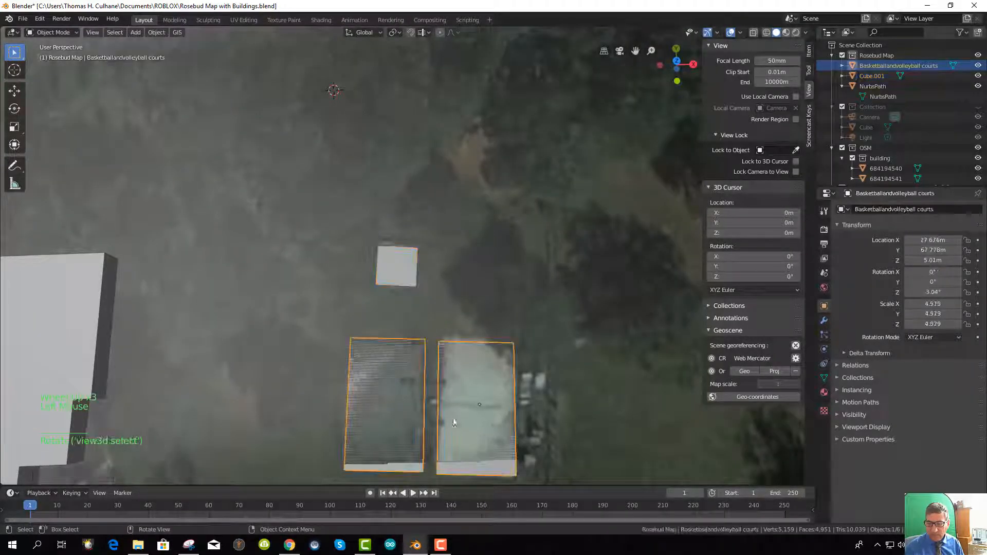
middle_click_drag(582, 410, 544, 344)
scroll(516, 303, "up", 1)
scroll(517, 303, "down", 4)
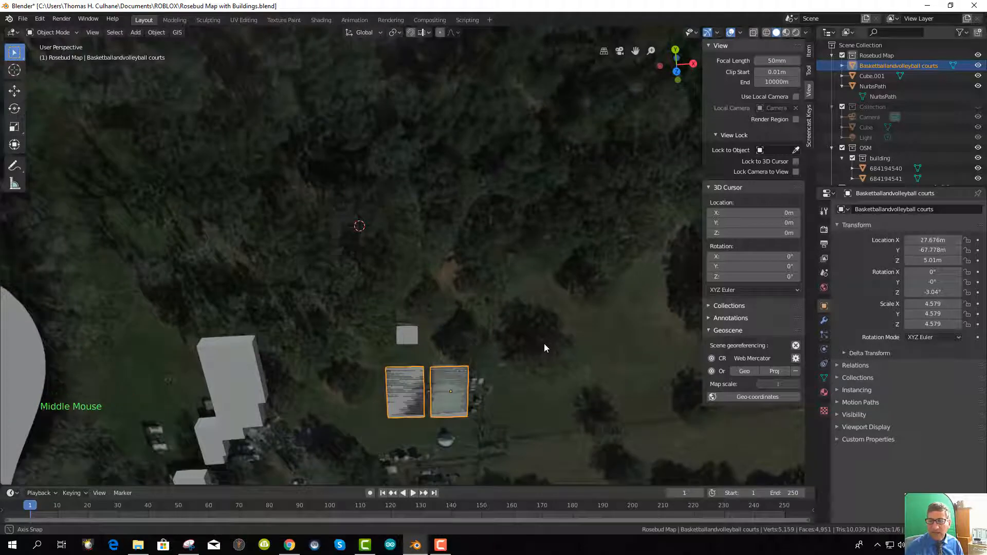
scroll(524, 302, "down", 1)
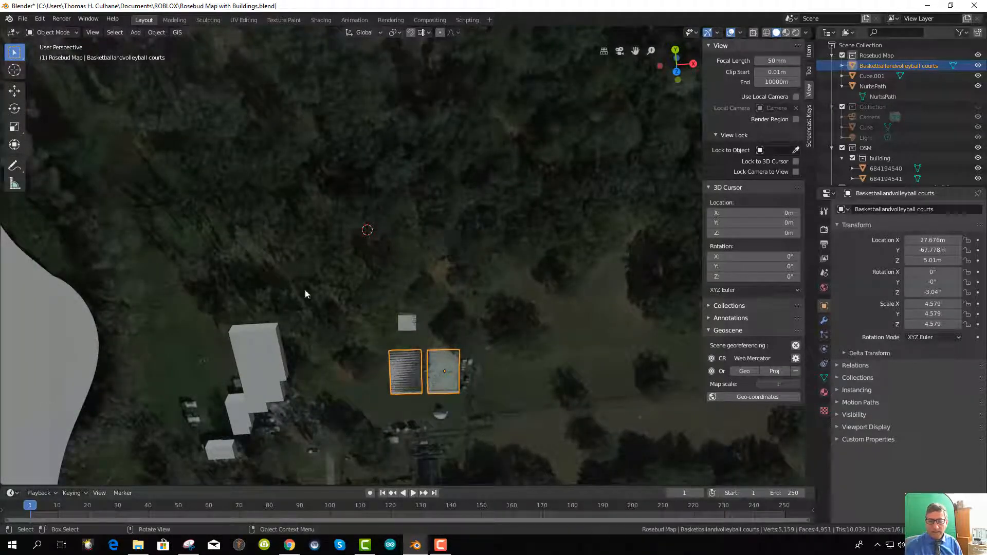
key("KP_7")
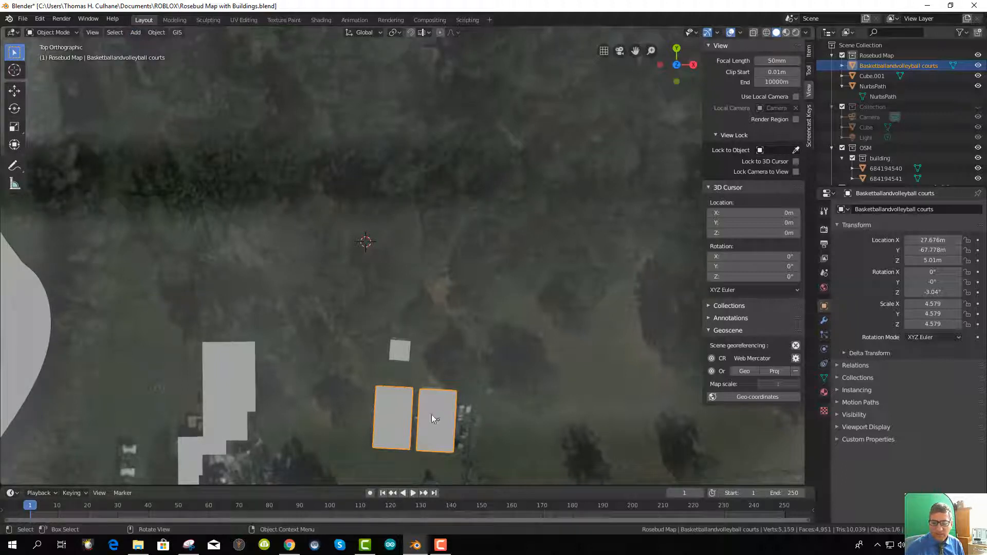
left_click(400, 355)
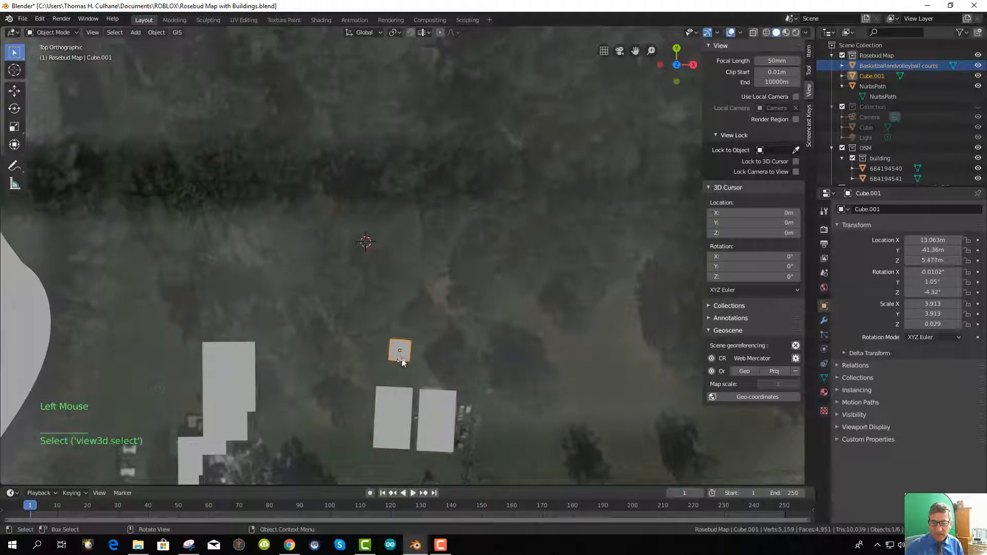
key("shift+d")
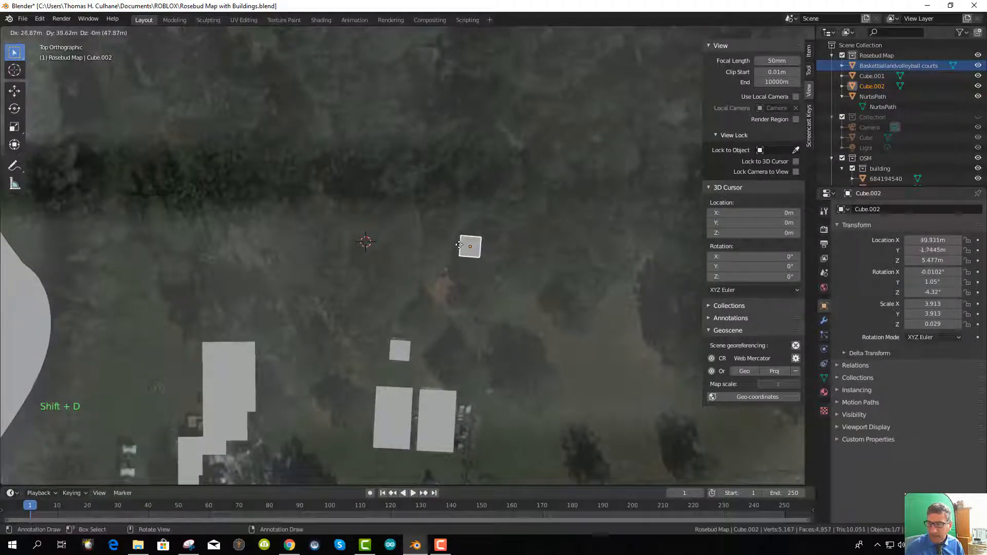
left_click(459, 243)
Rename the duplicated slab as RV
left_click(869, 86)
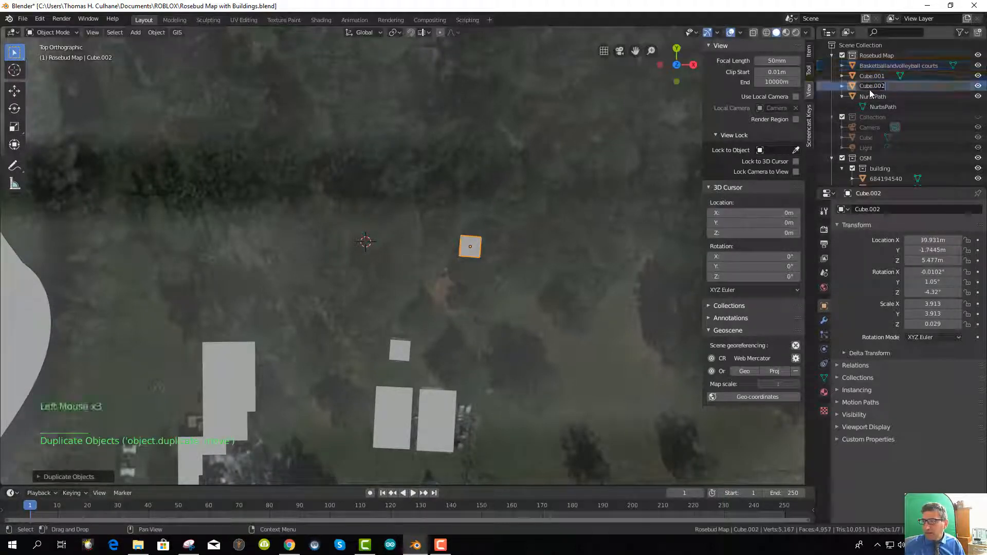
double_click(869, 87)
type("RV")
key("Return")
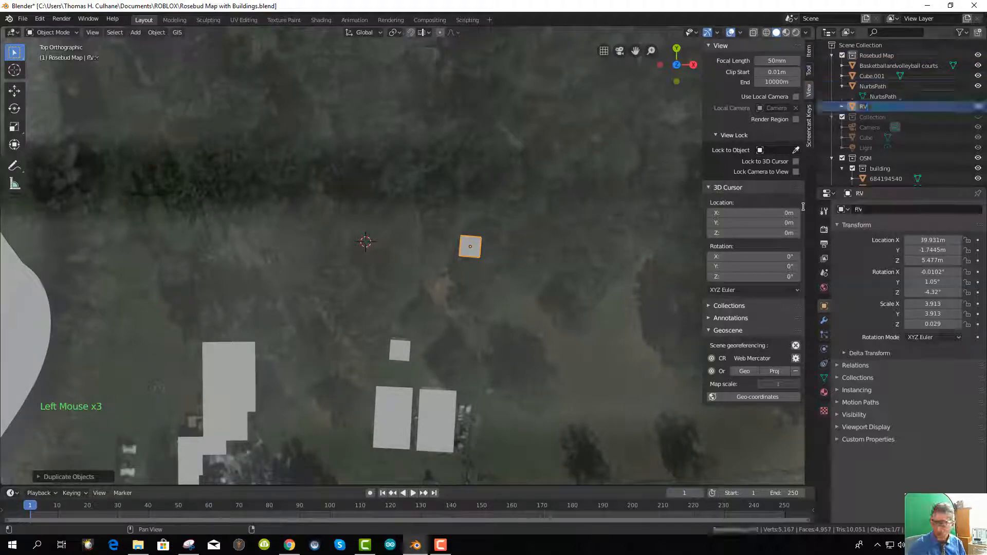
Rename the original square slab north of the courts, Cube.001, as Beehi9ve
left_click(869, 76)
left_click(871, 75)
double_click(871, 75)
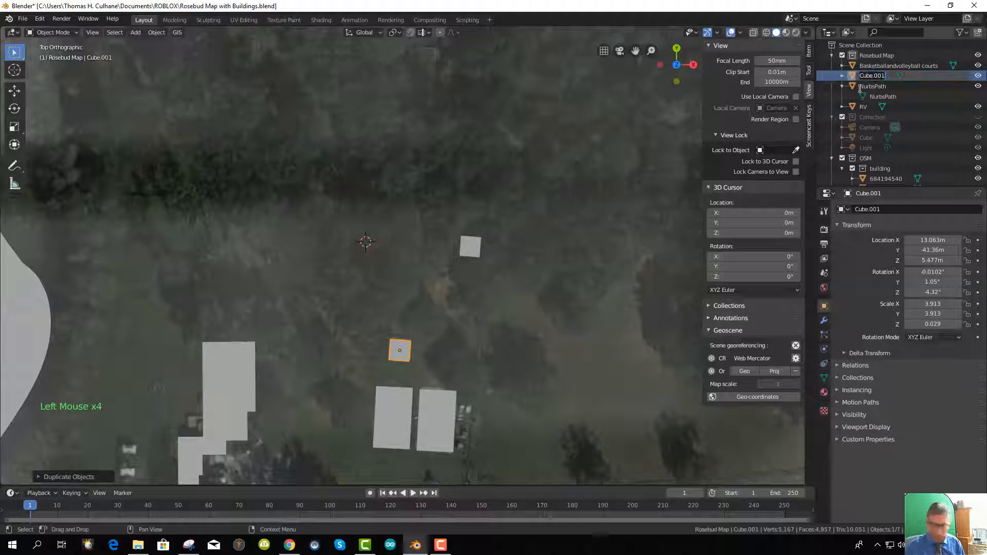
type("Beehi9ve")
key("Return")
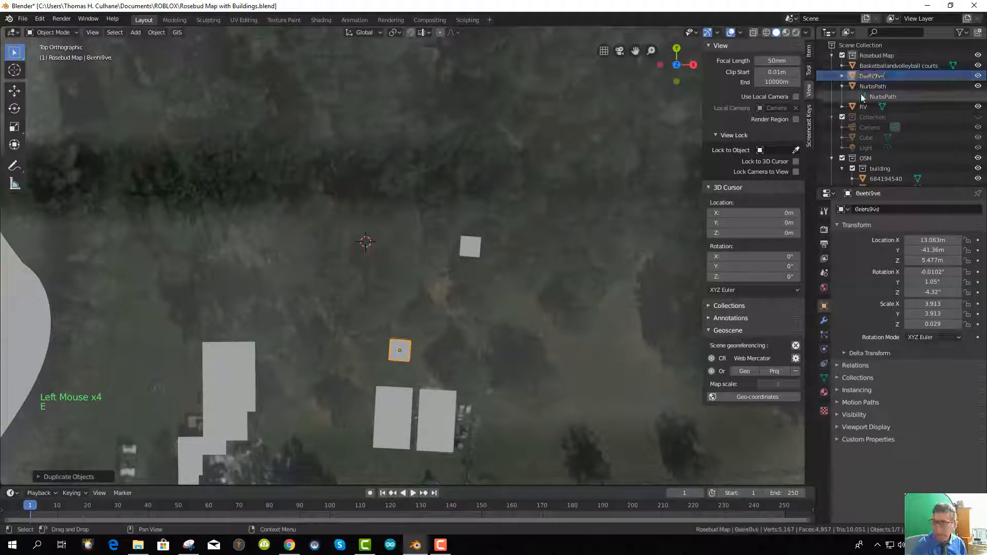
left_click(879, 79)
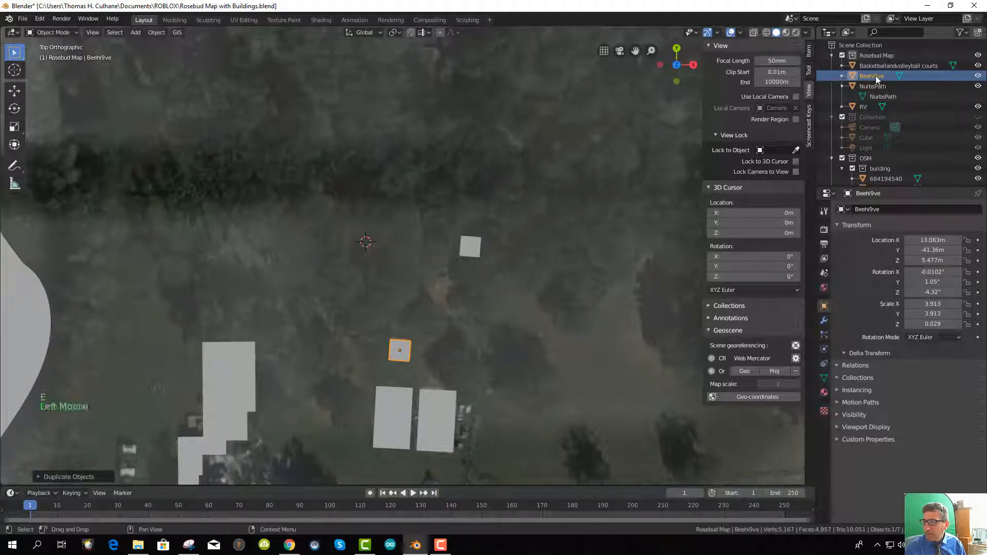
Scale the RV slab along Y to about -8.63 so it forms a rectangle elongated north to south
left_click(470, 248)
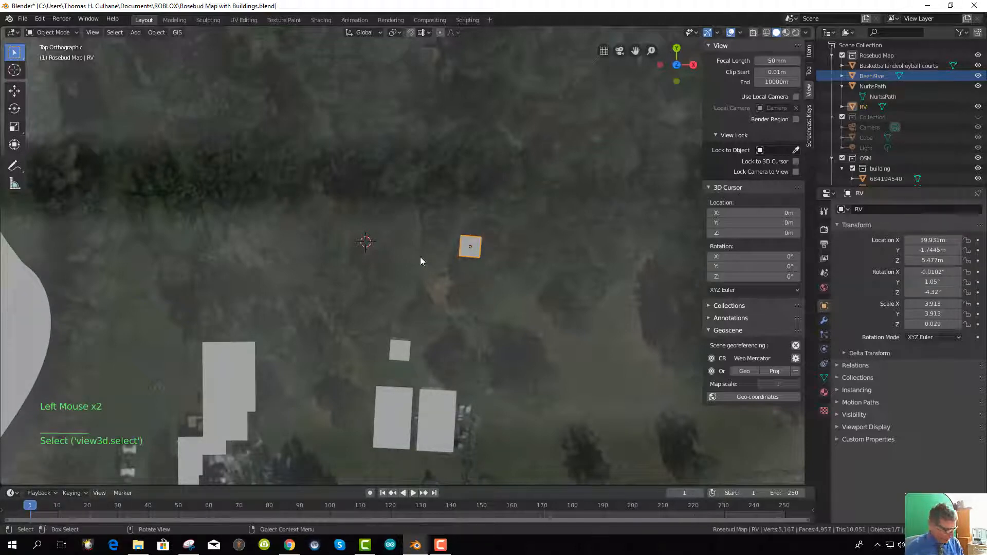
key("s")
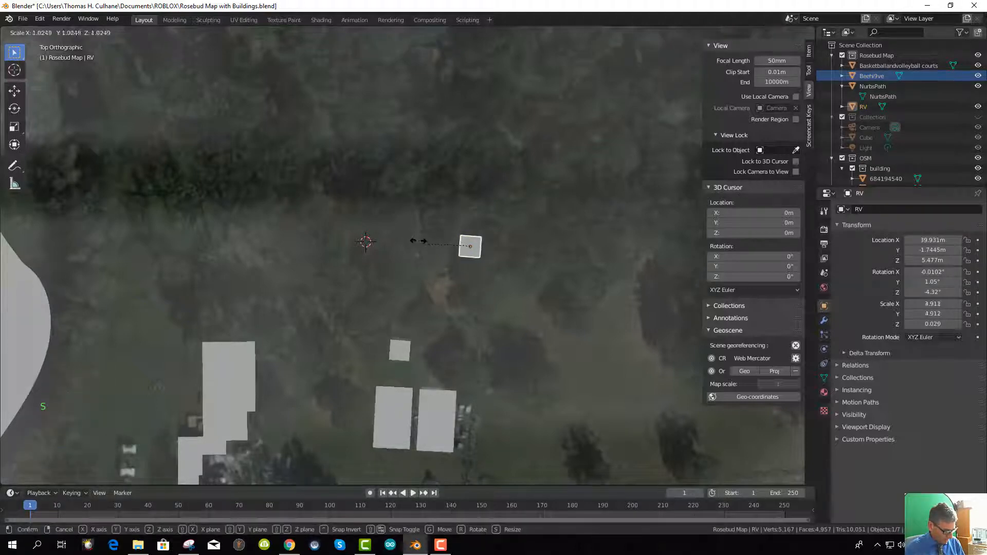
key("y")
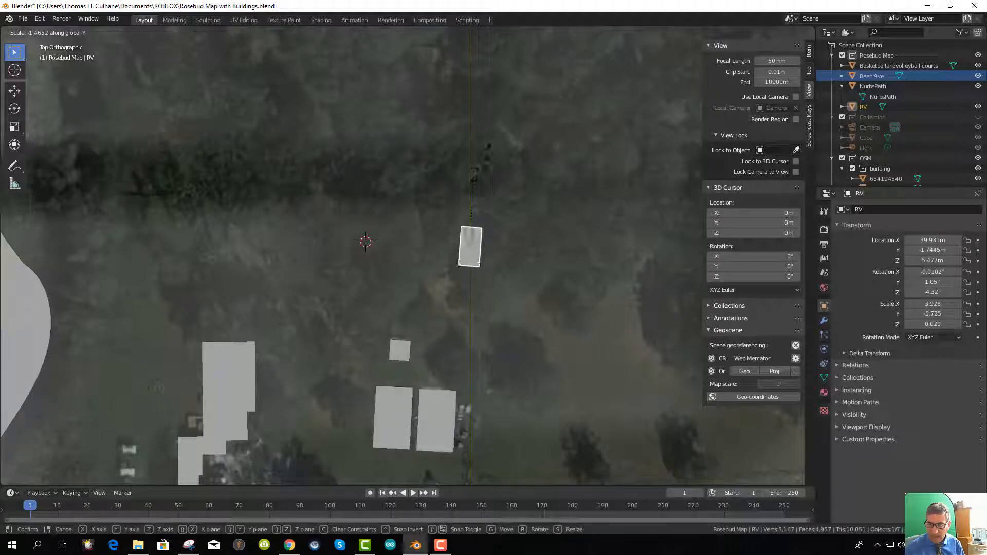
left_click(485, 135)
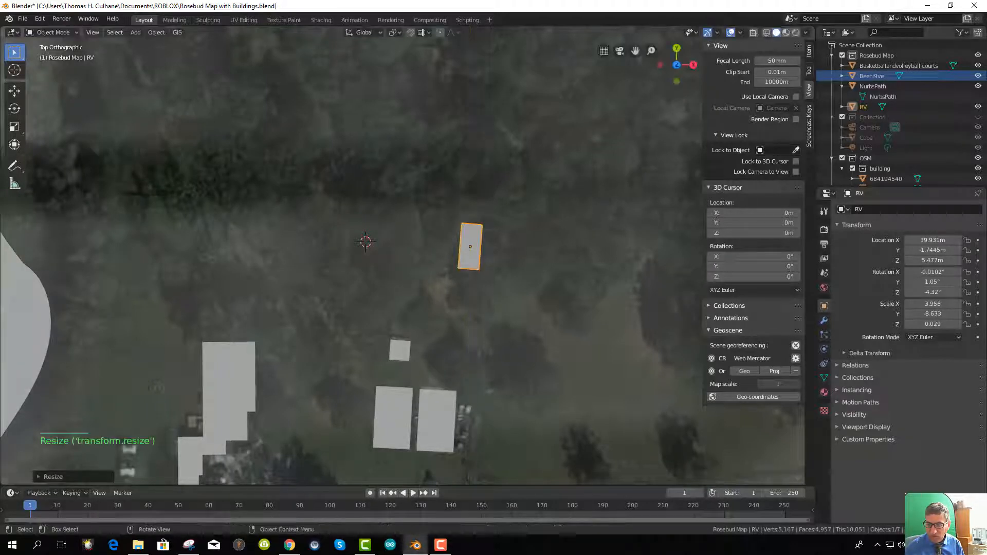
Shift the RV slab slightly west to an X location of about 38.75 m and set its Z location to 5 m
key("g")
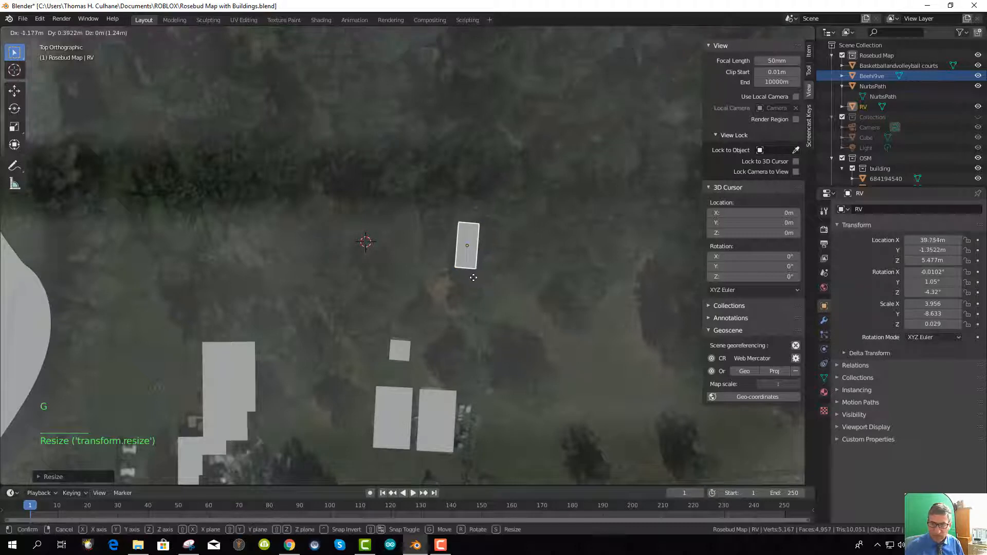
left_click(475, 284)
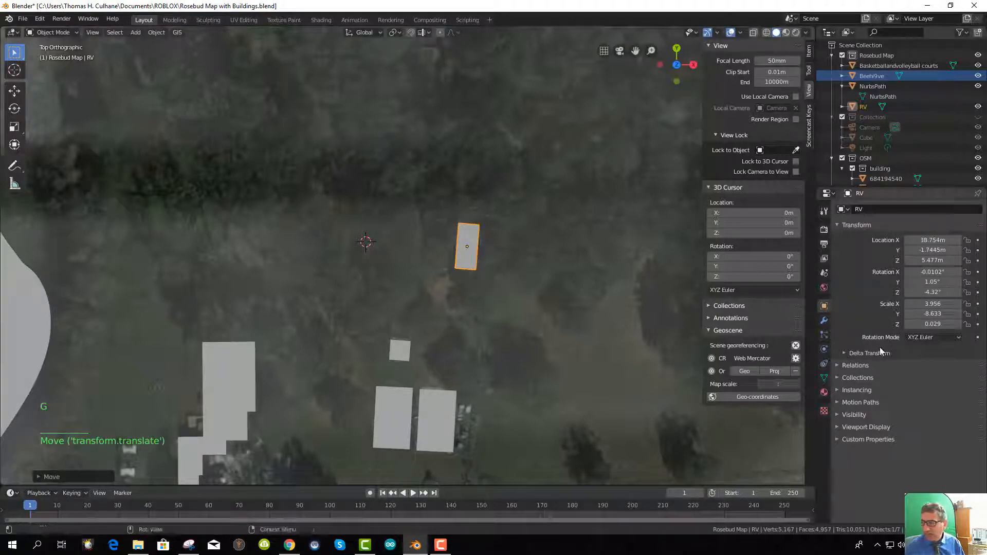
left_click(932, 260)
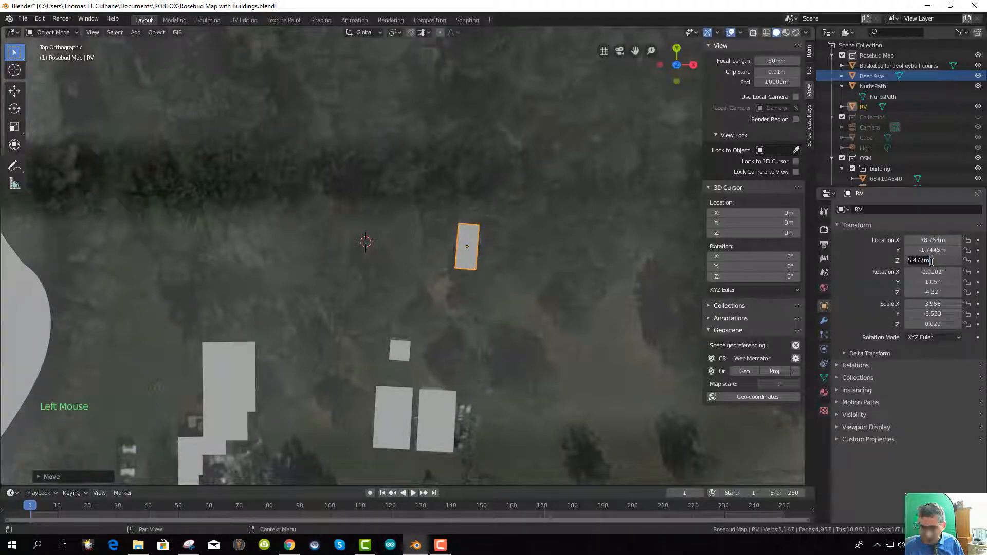
type("5")
key("Return")
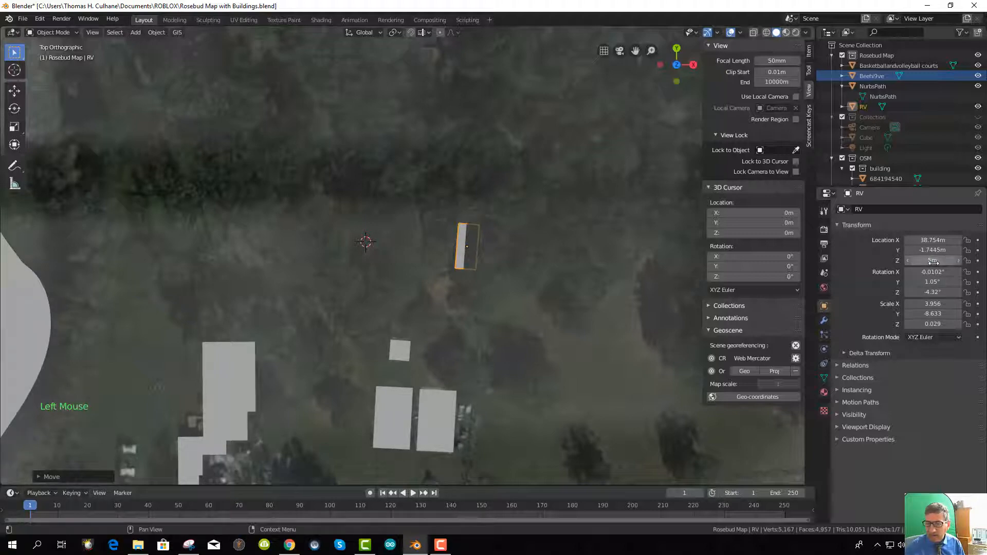
Raise the RV slab above the terrain in small increments to a Z location of about 5.21 m
middle_click_drag(491, 309, 496, 255)
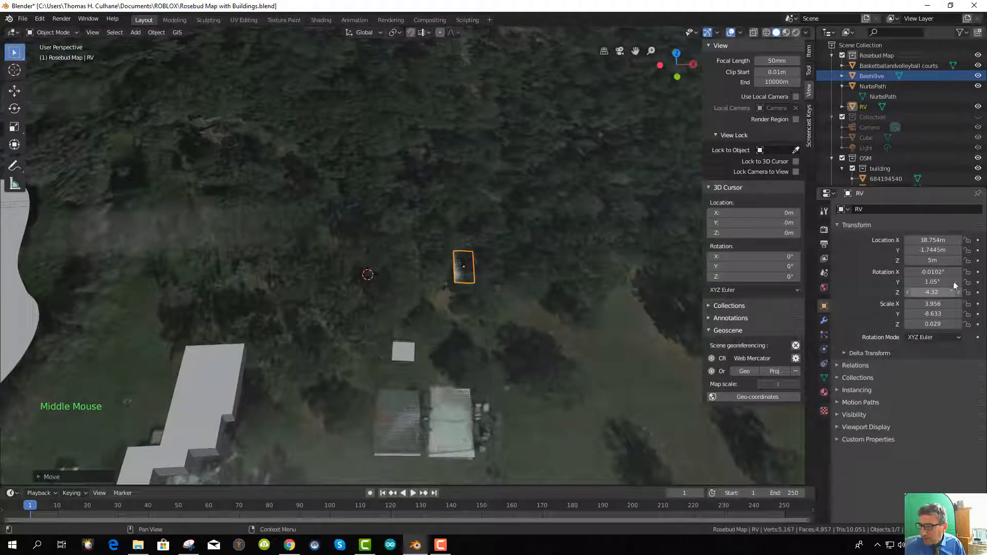
left_click(957, 260)
left_click(956, 260)
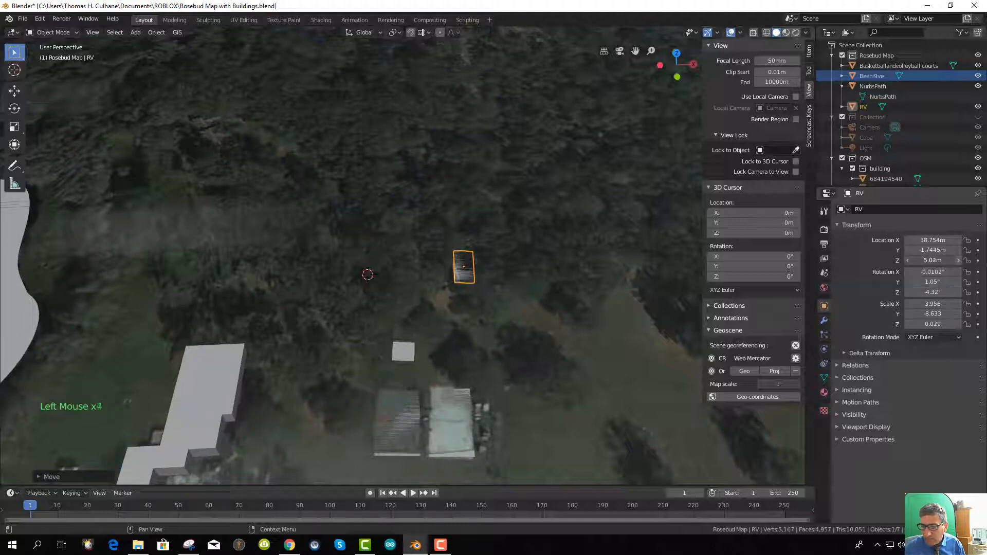
left_click(957, 261)
left_click(956, 260)
left_click(957, 261)
left_click(957, 260)
left_click(958, 260)
left_click(958, 260)
left_click(957, 260)
left_click(957, 261)
left_click(957, 260)
left_click(958, 260)
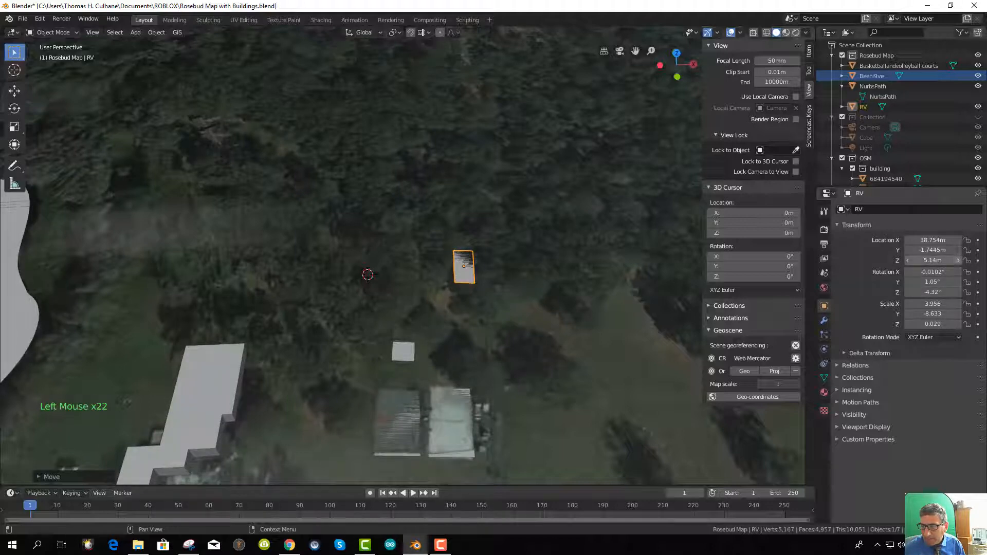
left_click(957, 261)
left_click(957, 260)
left_click(957, 260)
left_click(958, 260)
left_click(957, 260)
left_click(957, 260)
left_click(958, 261)
left_click(957, 261)
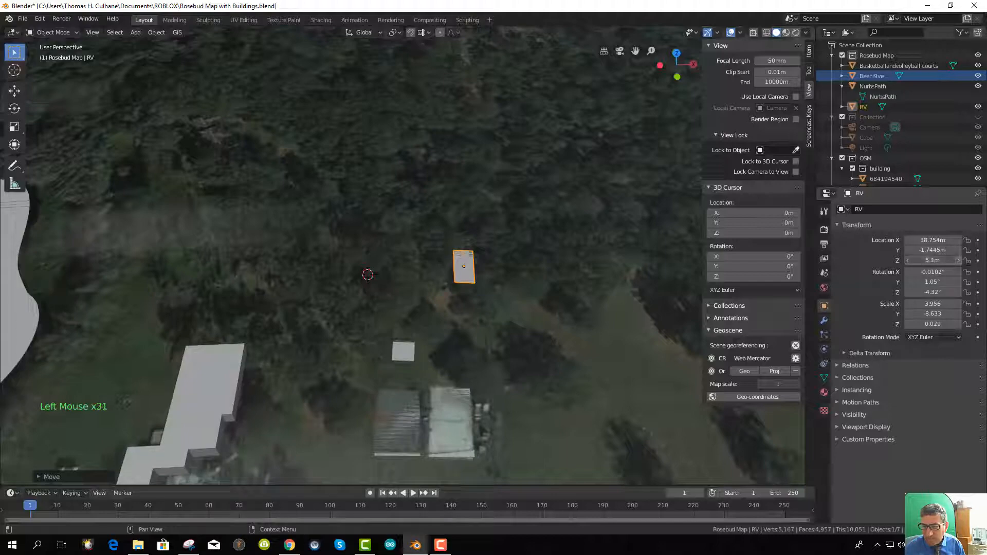
Inspect the slabs and terrain from several angles, ending close up on the structures south of the courts
middle_click_drag(491, 417, 480, 442)
scroll(464, 397, "down", 4)
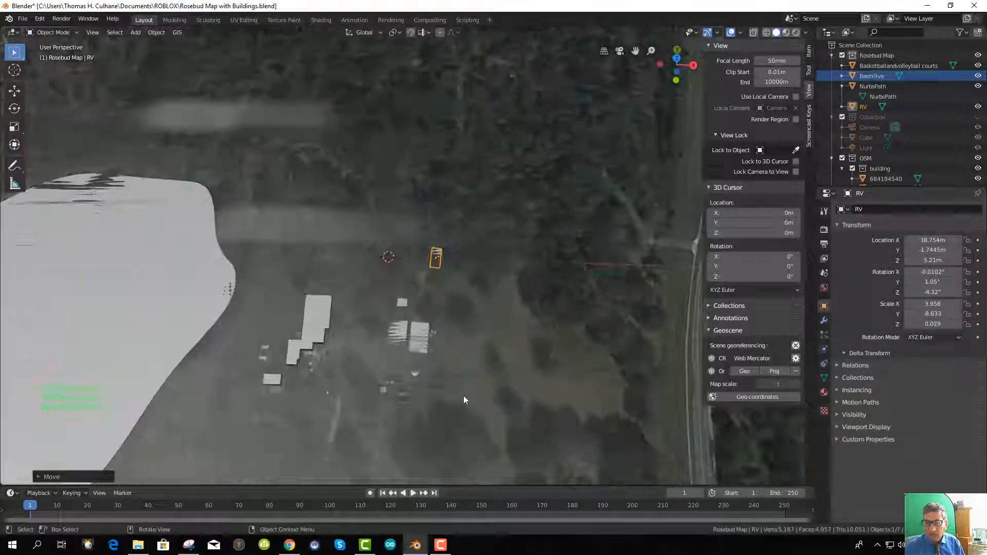
middle_click_drag(459, 397, 471, 229)
scroll(462, 369, "down", 4)
scroll(439, 372, "up", 4)
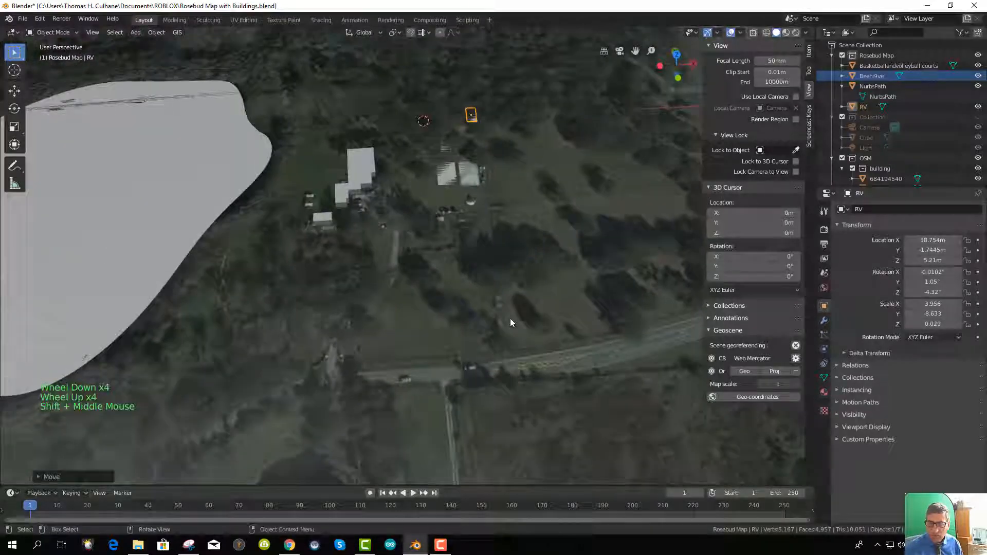
middle_click_drag(511, 319, 501, 386, "shift")
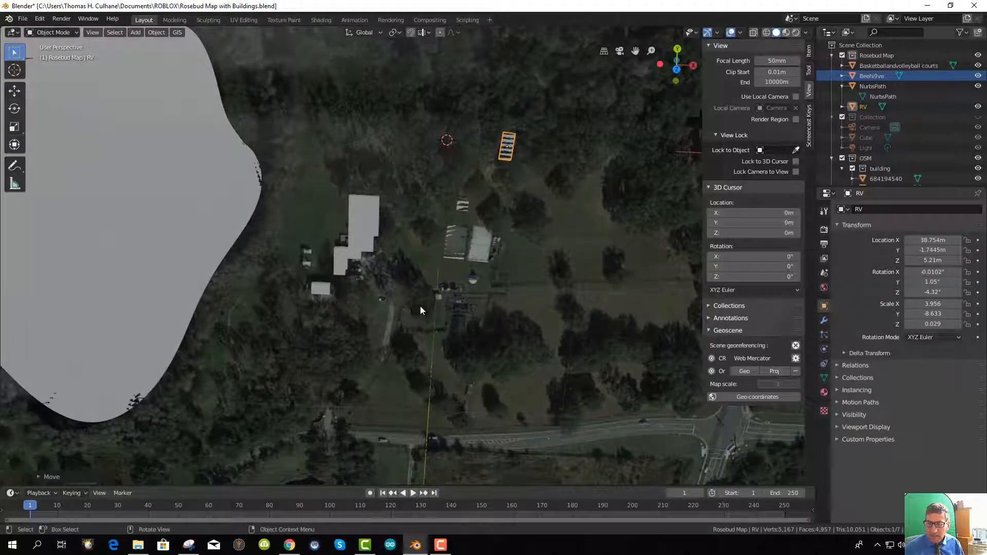
scroll(481, 303, "up", 3)
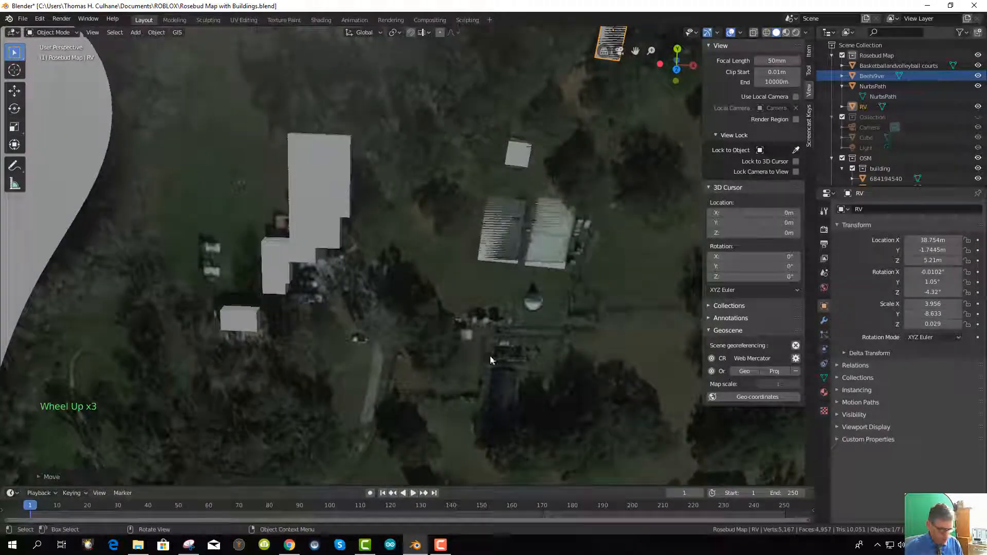
middle_click_drag(477, 345, 486, 276, "shift")
scroll(489, 315, "up", 1)
scroll(489, 315, "up", 1)
middle_click_drag(492, 314, 457, 263, "shift")
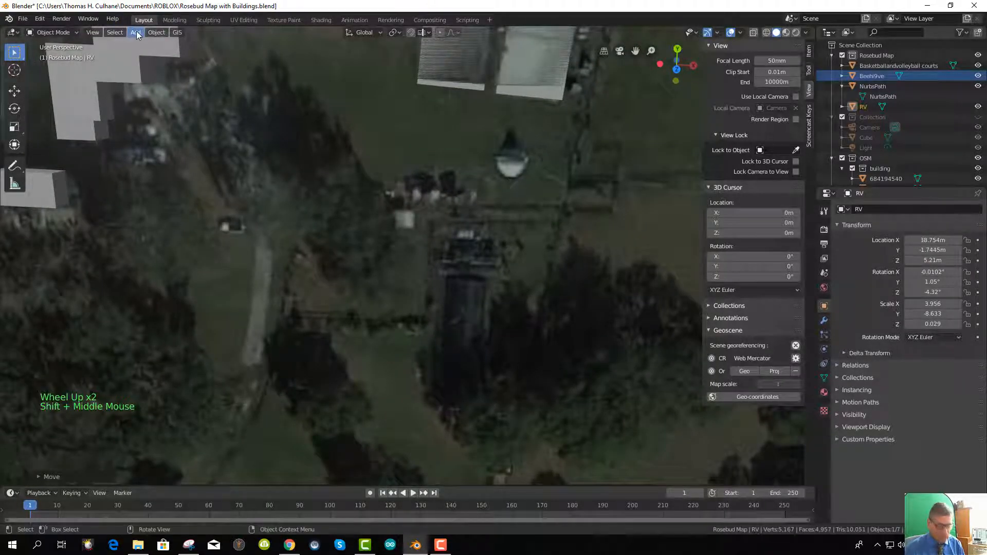
Add a cylinder mesh to the scene while in top view
key("KP_7")
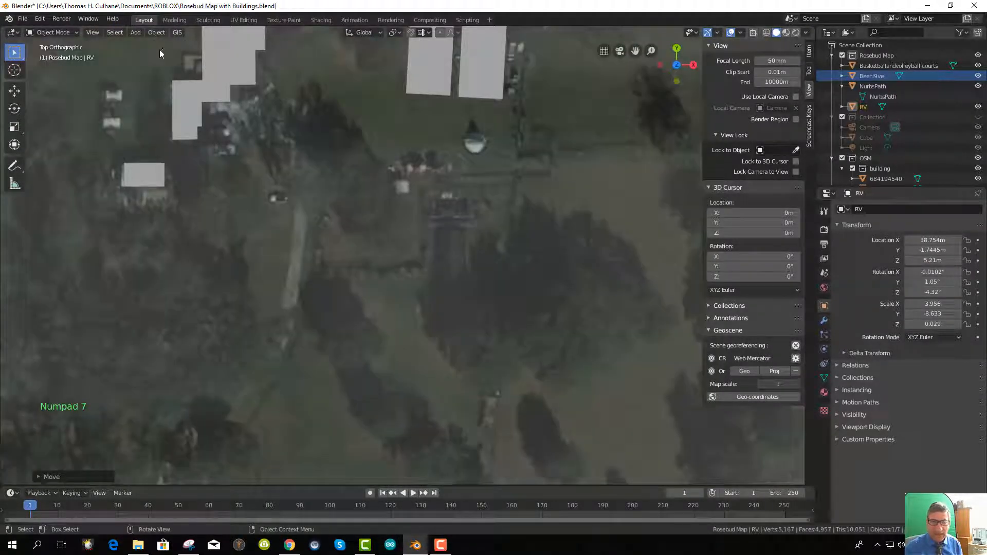
left_click(136, 32)
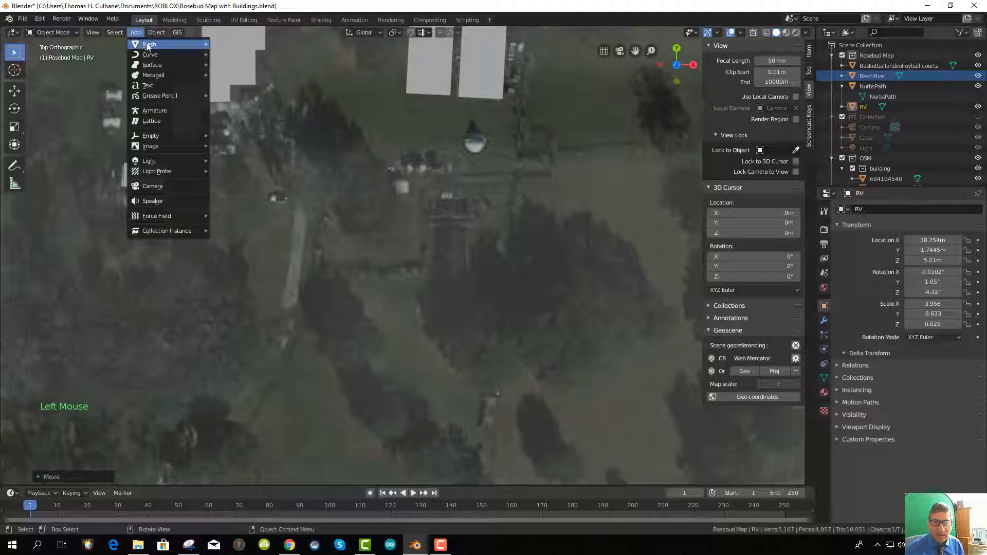
mouse_move(154, 44)
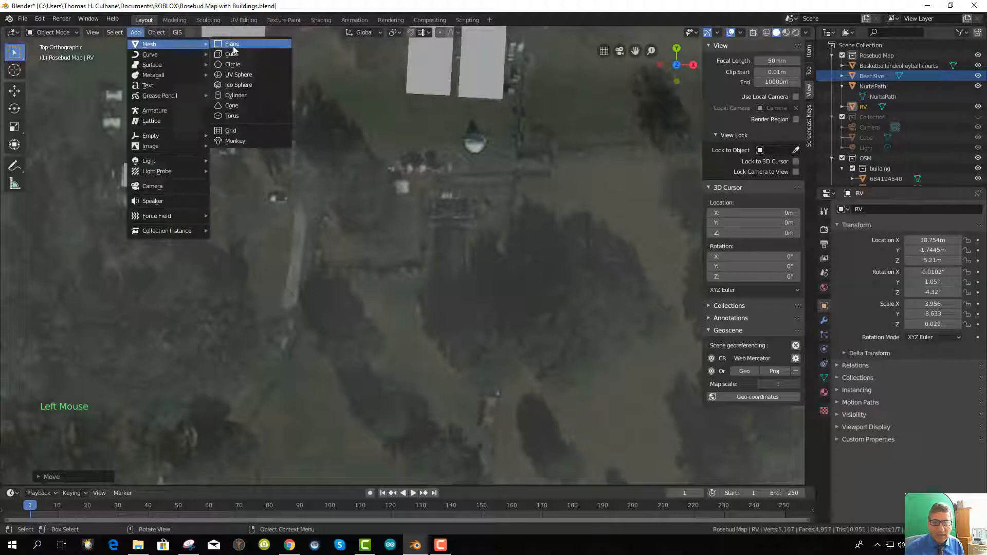
left_click(239, 96)
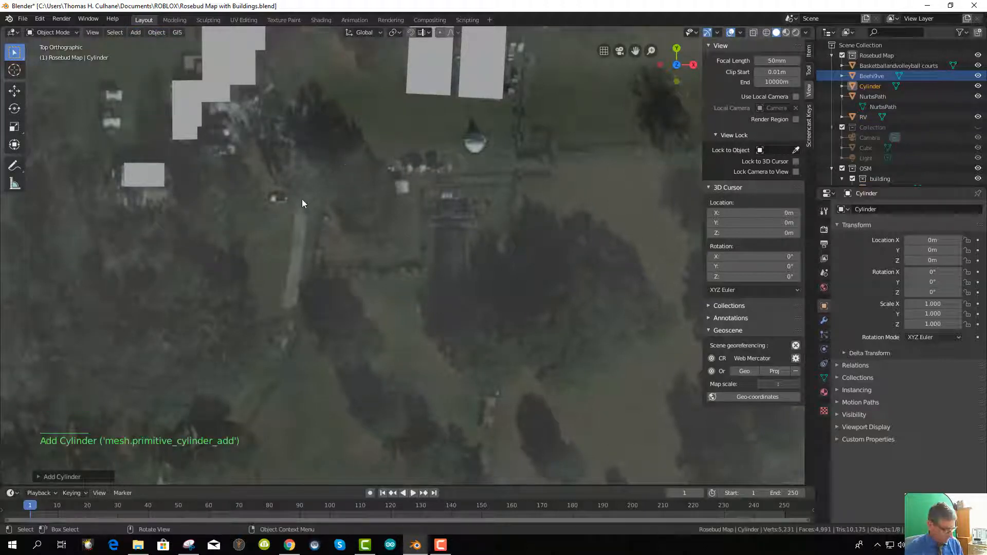
Move the cylinder beside the small structures southwest of the courts, to about X -0.16 m and Y -101.73 m
key("g")
left_click(525, 261)
scroll(525, 261, "down", 3)
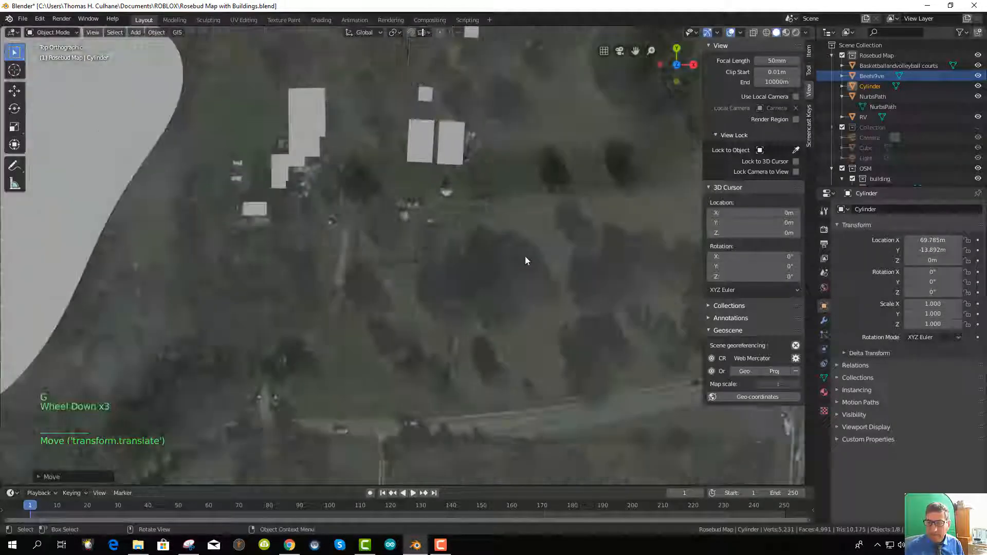
scroll(524, 257, "down", 2)
key("g")
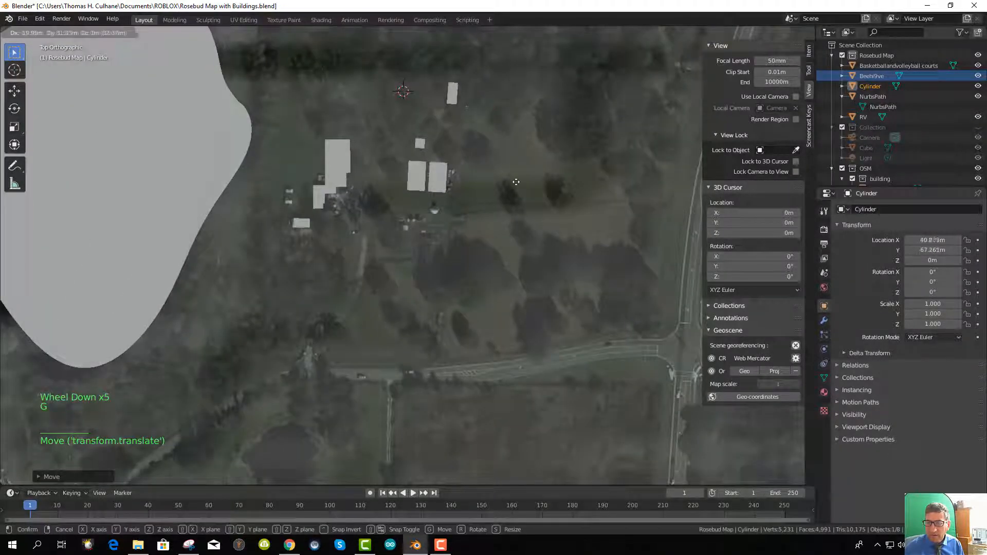
left_click(431, 357)
scroll(417, 301, "up", 4)
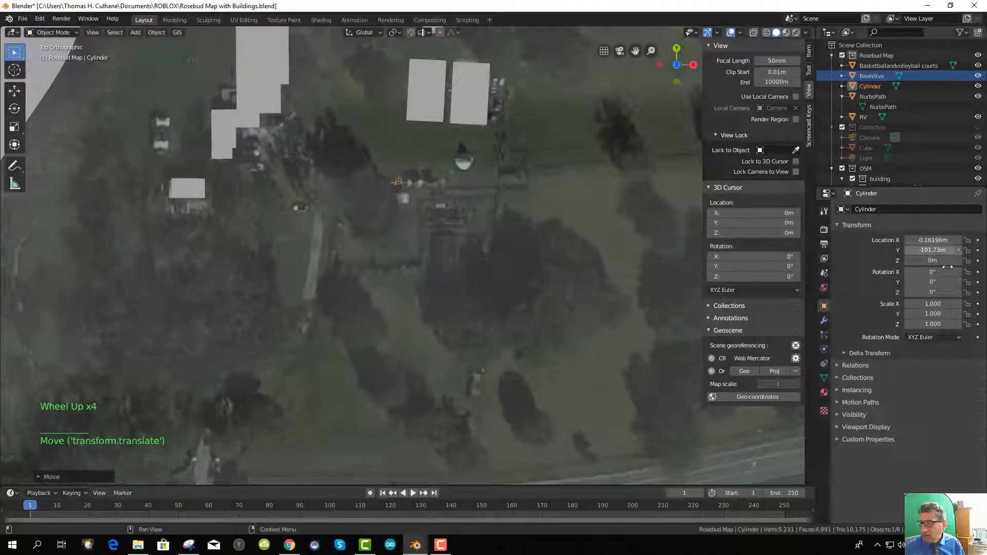
Set the cylinder's Z location to 5 m
left_click(932, 261)
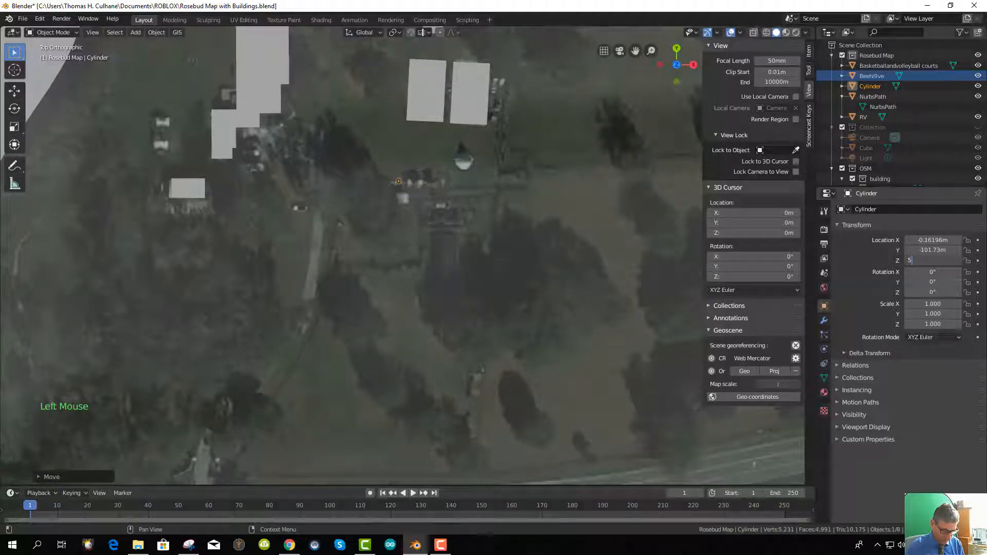
key("Return")
Scale the cylinder to about 1.346 and shift it to about X 0.50 m and Y -102.11 m, over the westernmost small structure
scroll(484, 215, "up", 3)
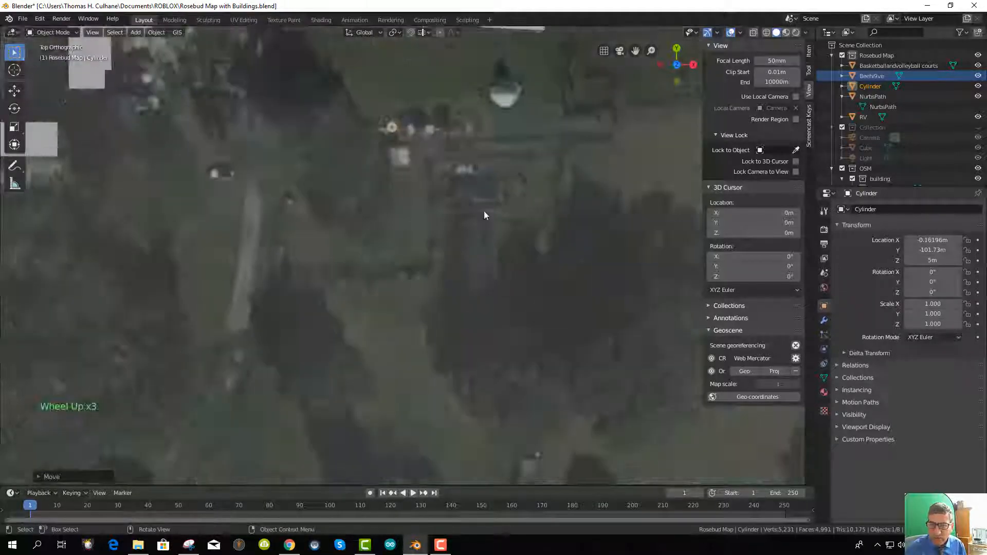
scroll(483, 208, "up", 2)
scroll(437, 172, "down", 1)
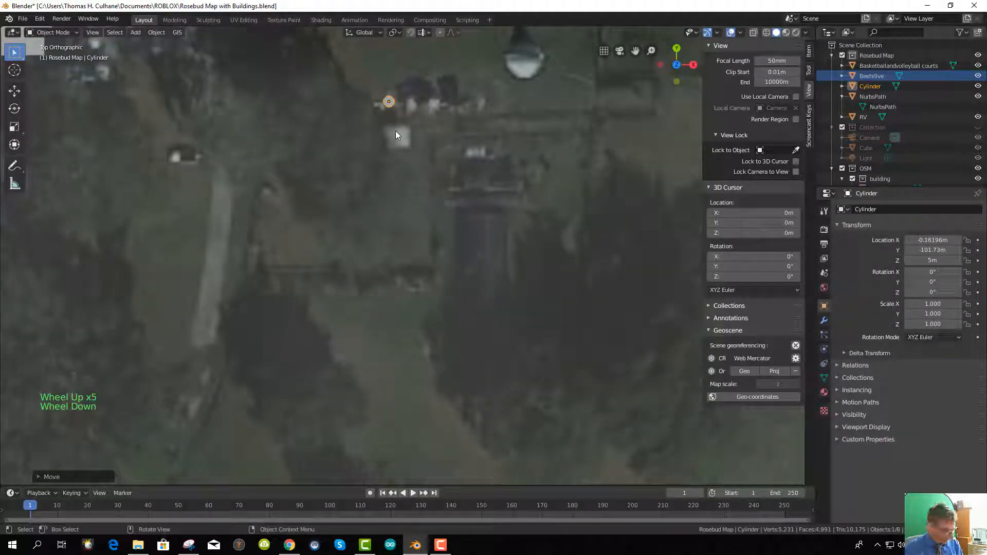
key("s")
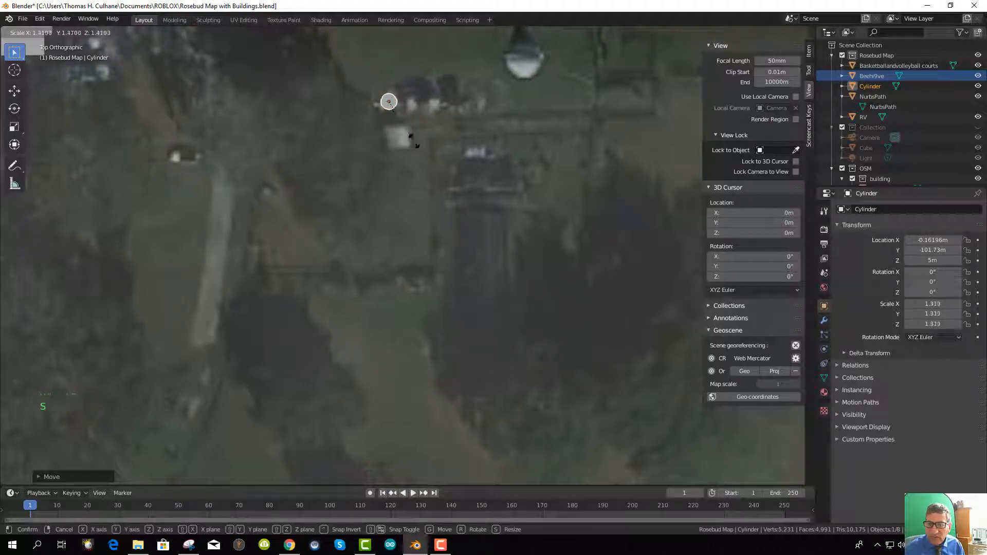
left_click(415, 137)
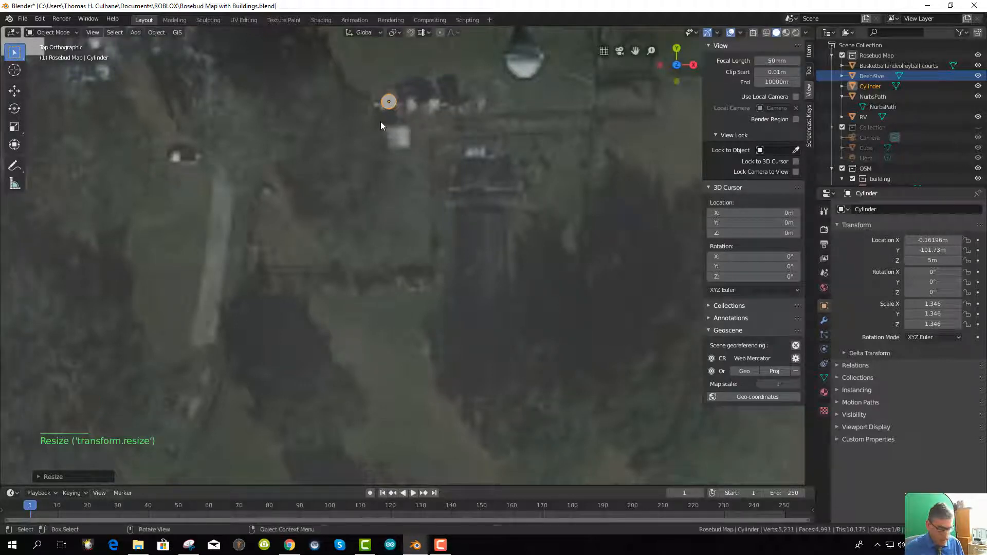
key("g")
left_click(402, 137)
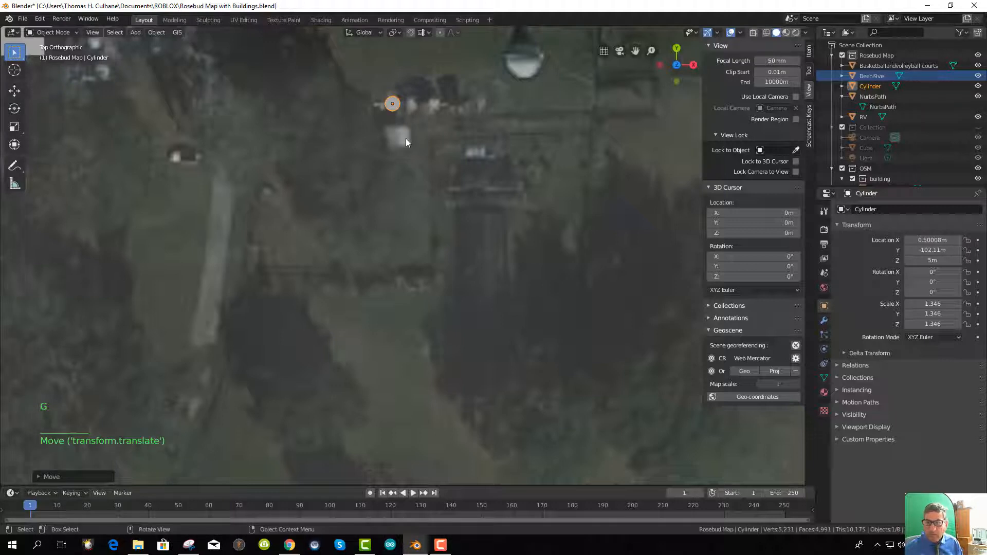
Duplicate the cylinder twice eastward along the row of small structures, to about X 8.16 m and X 14.12 m at Y -102.2 m
key("shift+d")
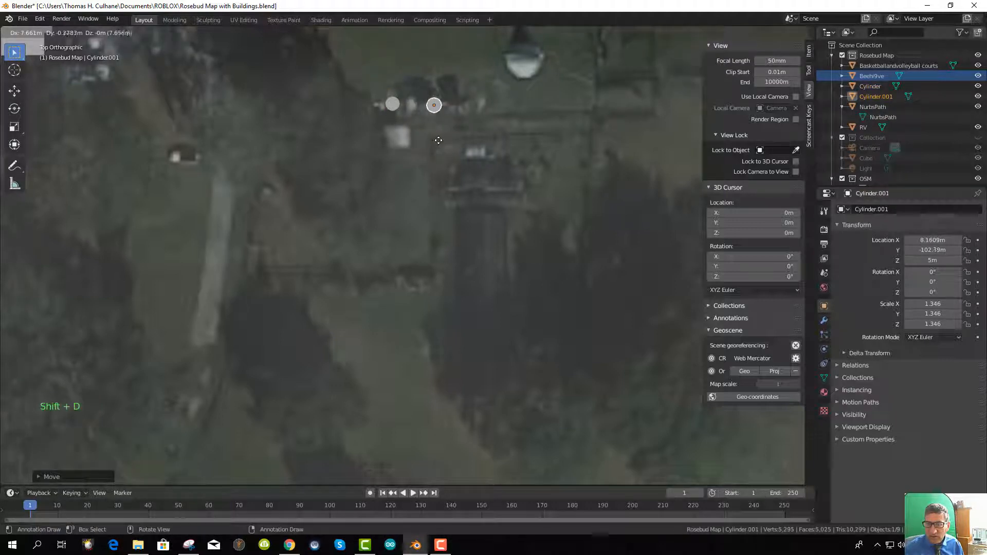
left_click(438, 140)
key("shift")
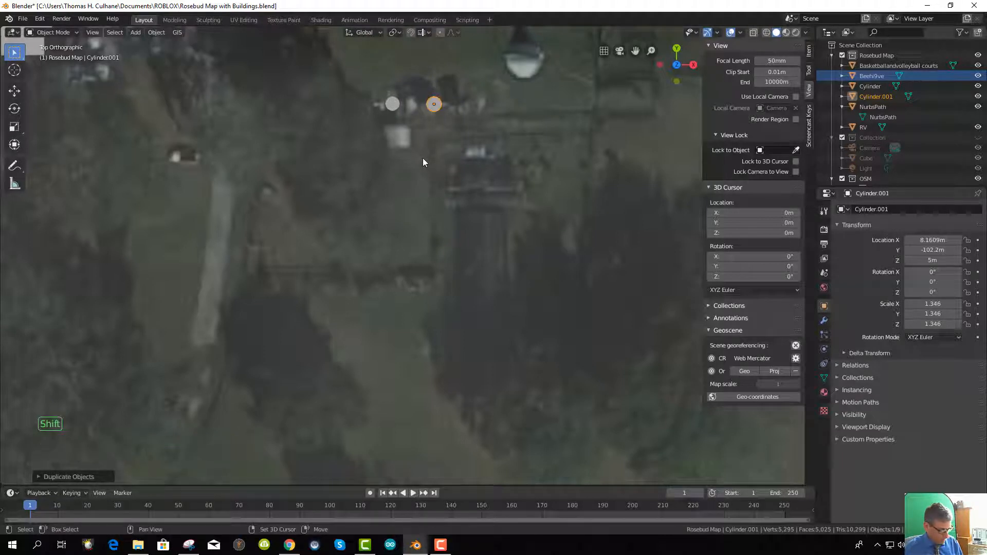
key("shift+d")
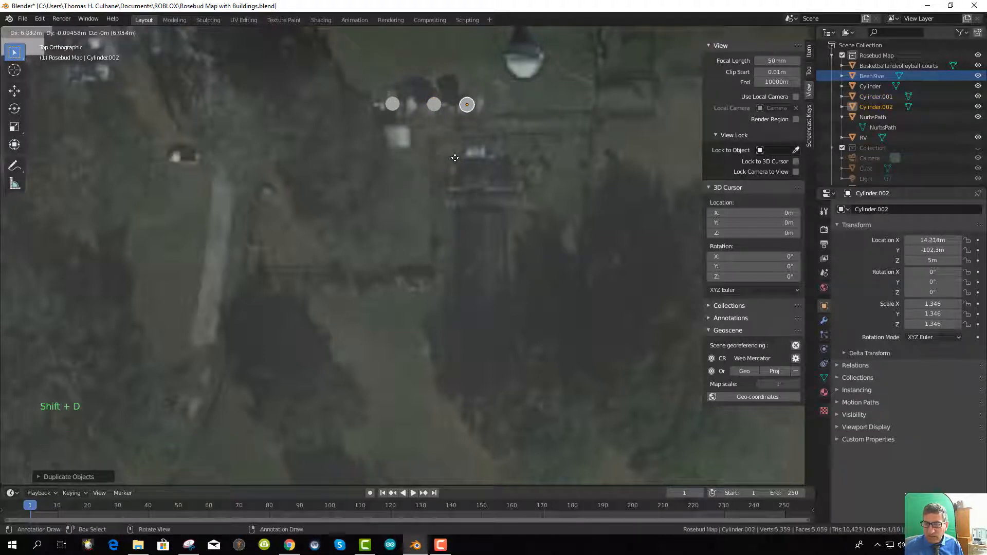
left_click(456, 158)
scroll(532, 200, "up", 2)
scroll(523, 200, "down", 5)
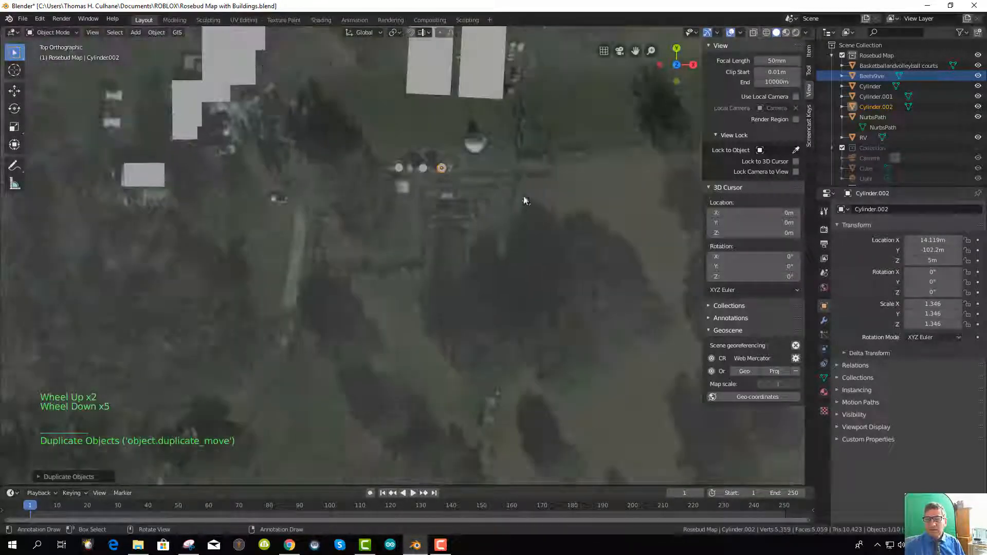
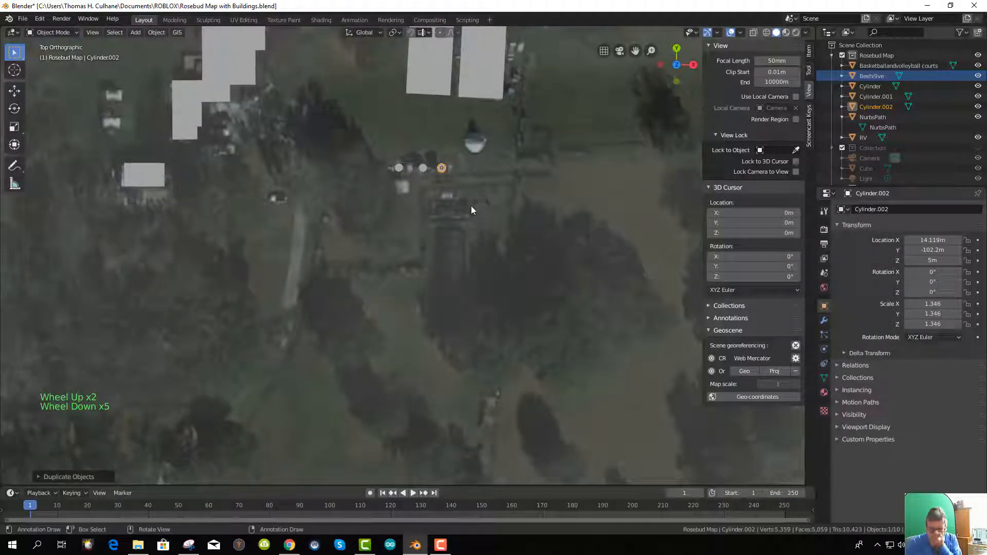
Rename the original, westernmost cylinder as Dragon Digester
left_click(873, 86)
double_click(872, 87)
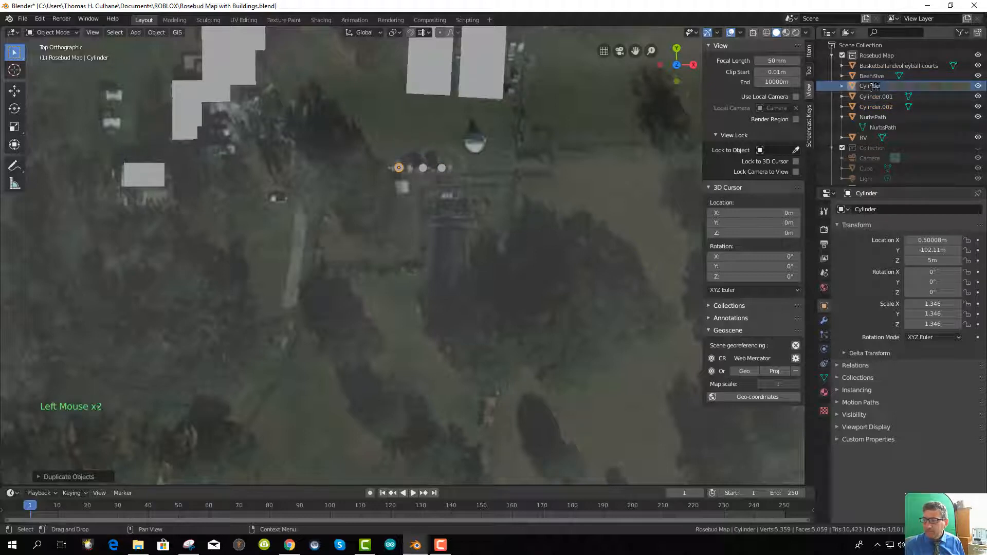
type("Dri")
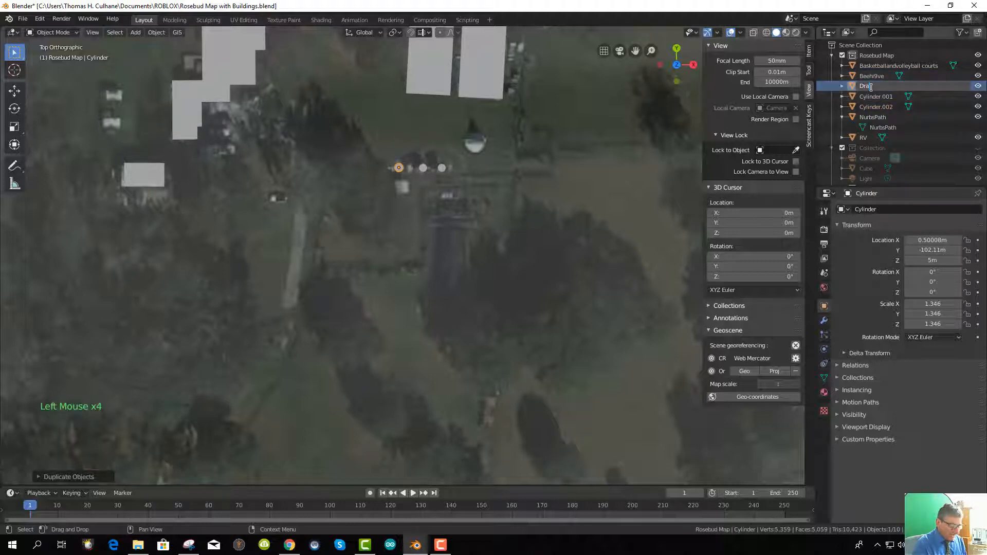
type("gon")
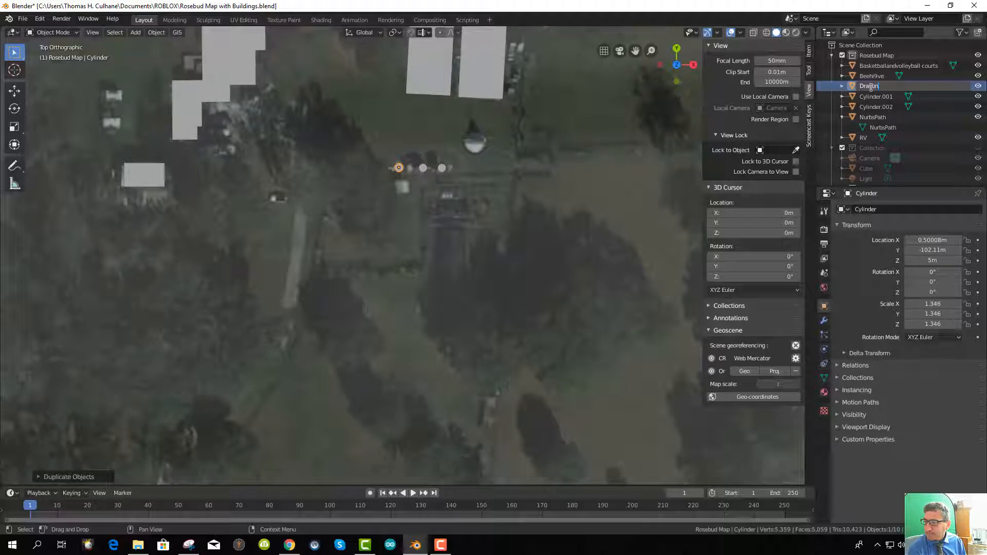
type(" Digester")
key("Return")
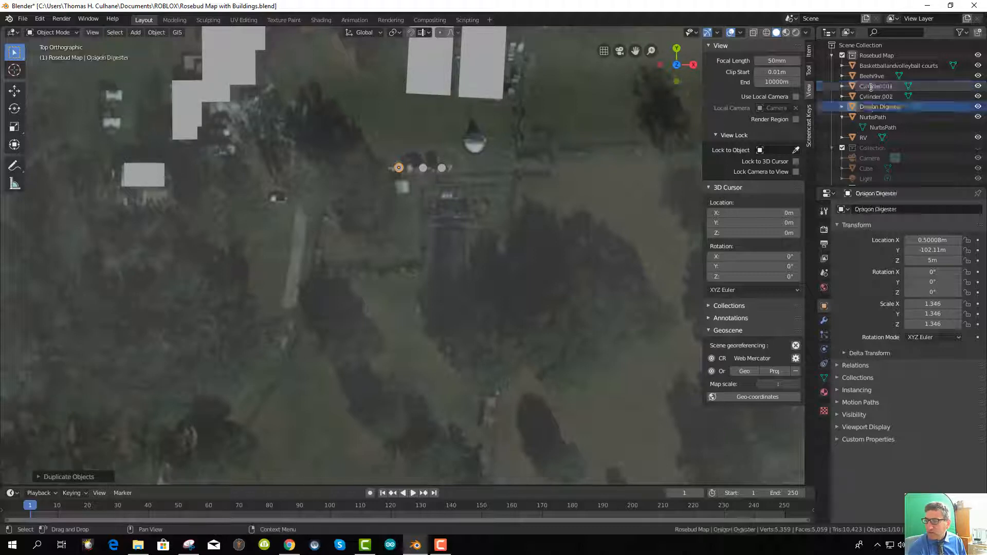
Rename the middle cylinder, Cylinder.001, as Wishing Well Digester
left_click(868, 84)
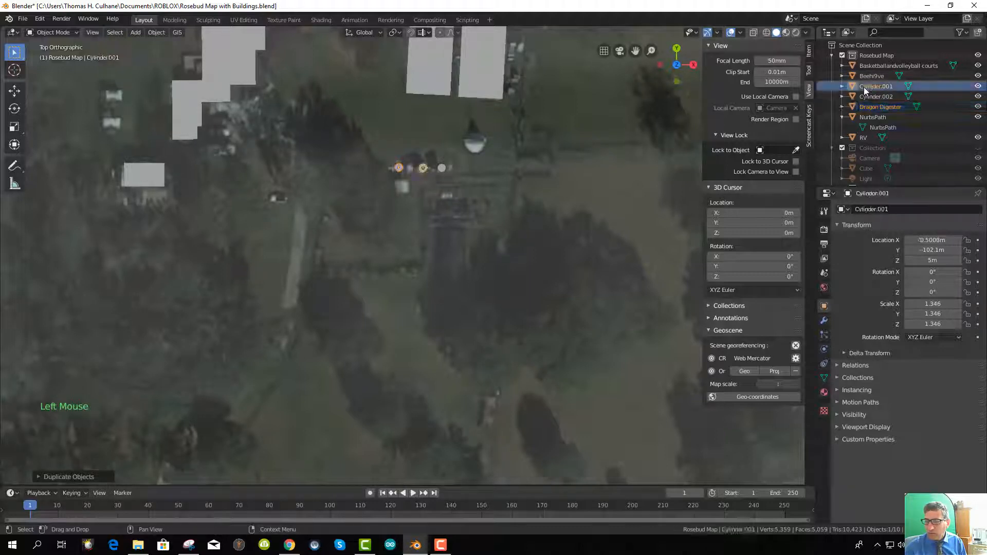
left_click(864, 88)
double_click(871, 87)
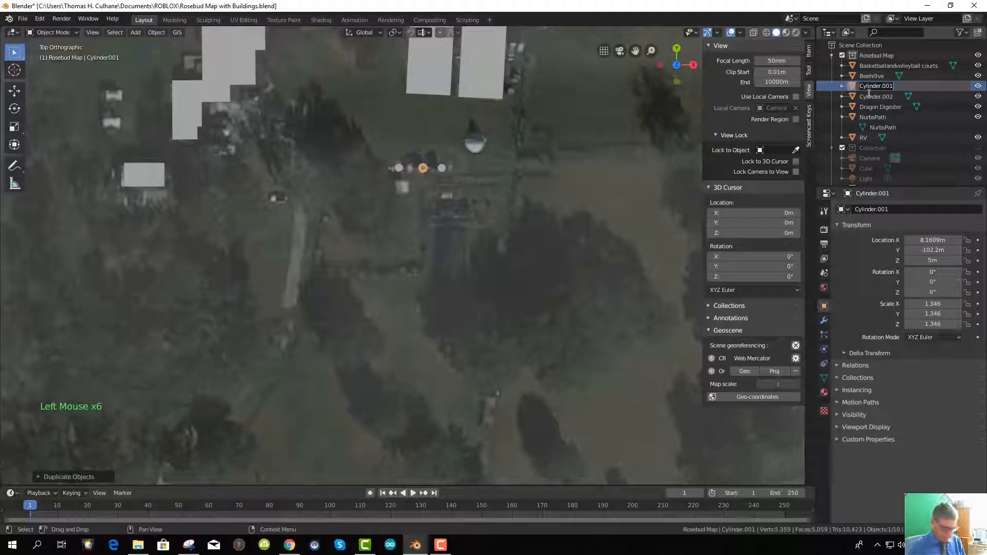
type("Wishing Well Digester")
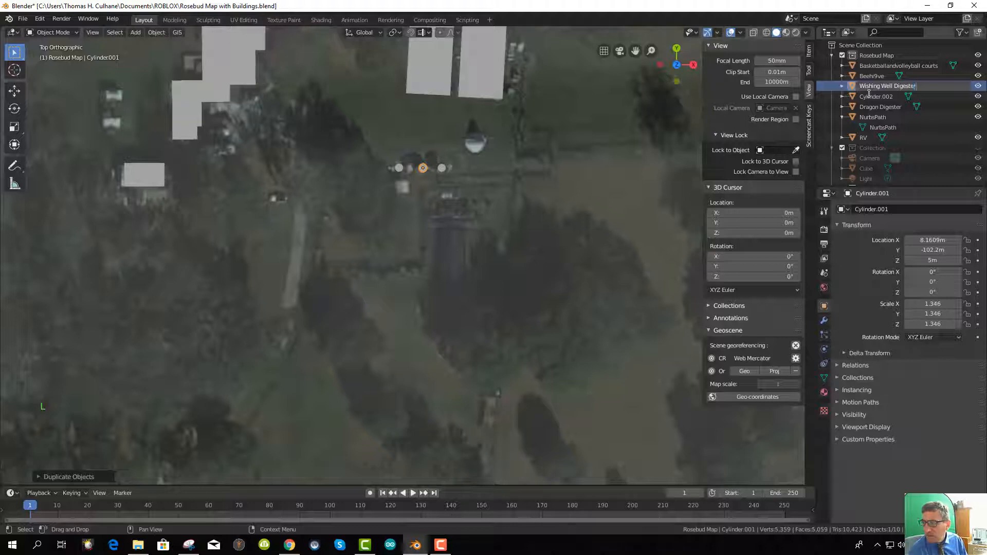
key("Return")
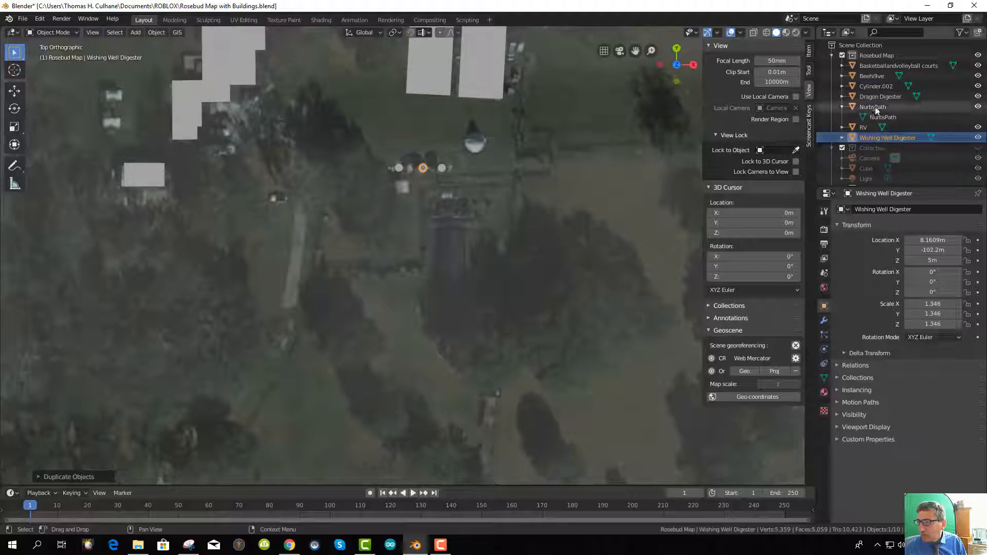
Rename the easternmost cylinder, Cylinder.002, as Buried Digester
left_click(872, 87)
left_click(873, 87)
double_click(871, 86)
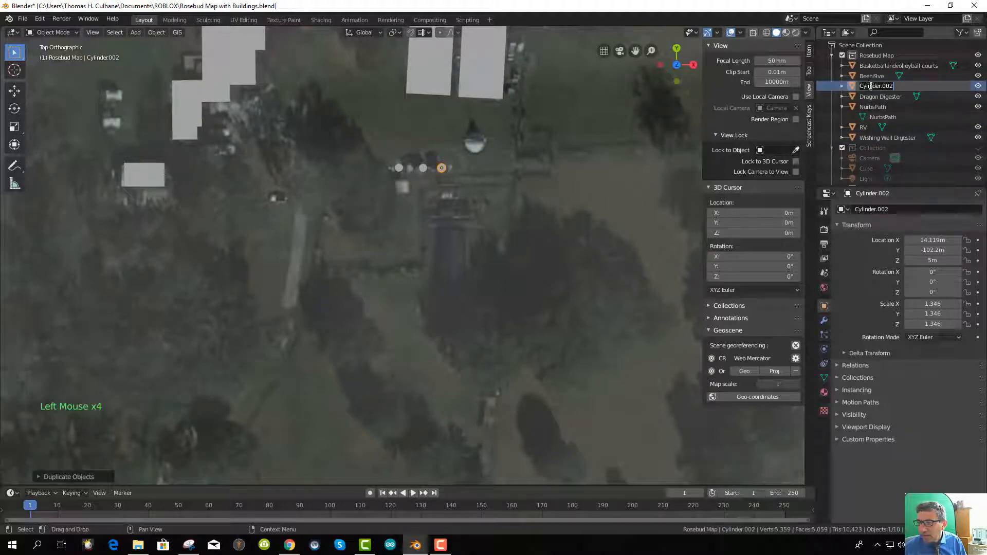
type("Buried")
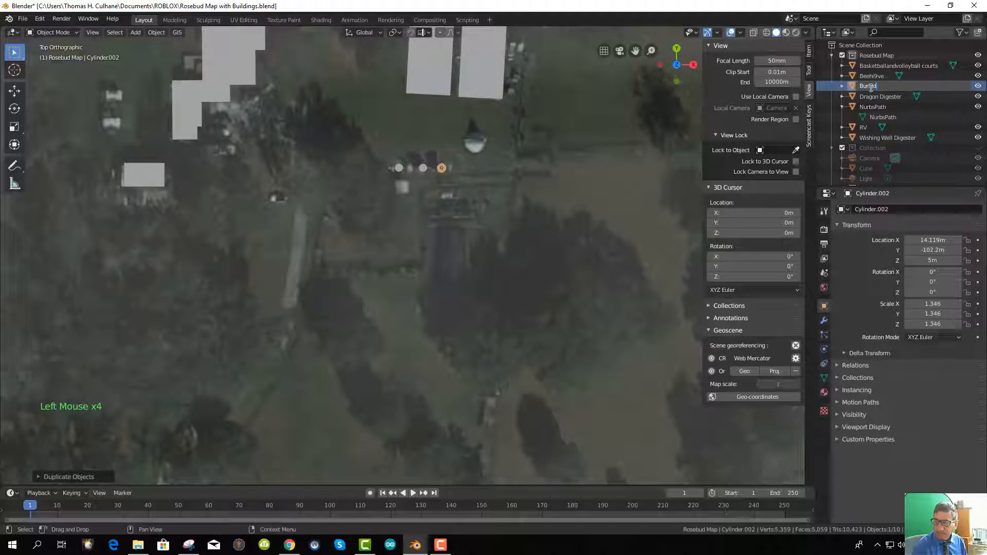
type(" Digester")
key("Return")
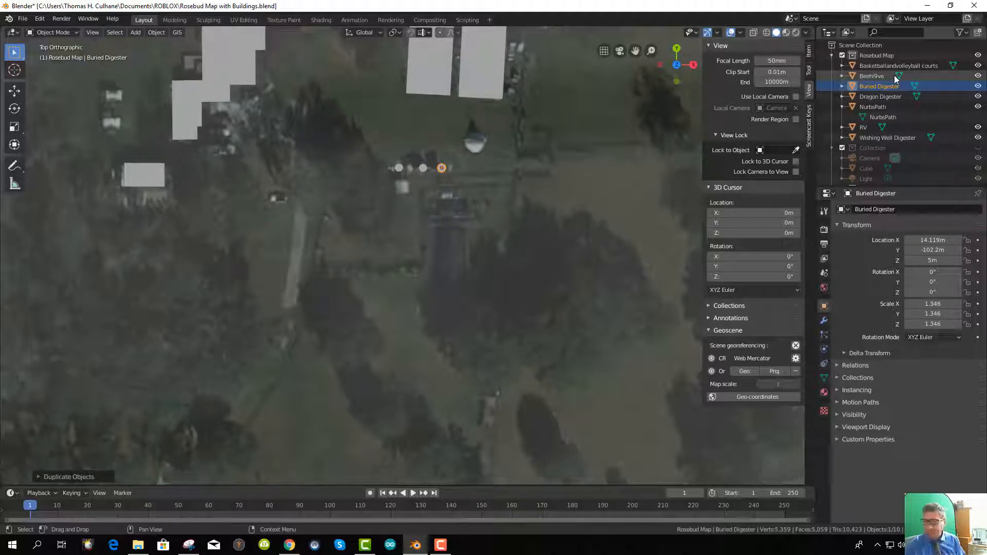
Add a plane mesh to the scene while in top view
scroll(486, 162, "up", 2)
scroll(471, 249, "down", 3)
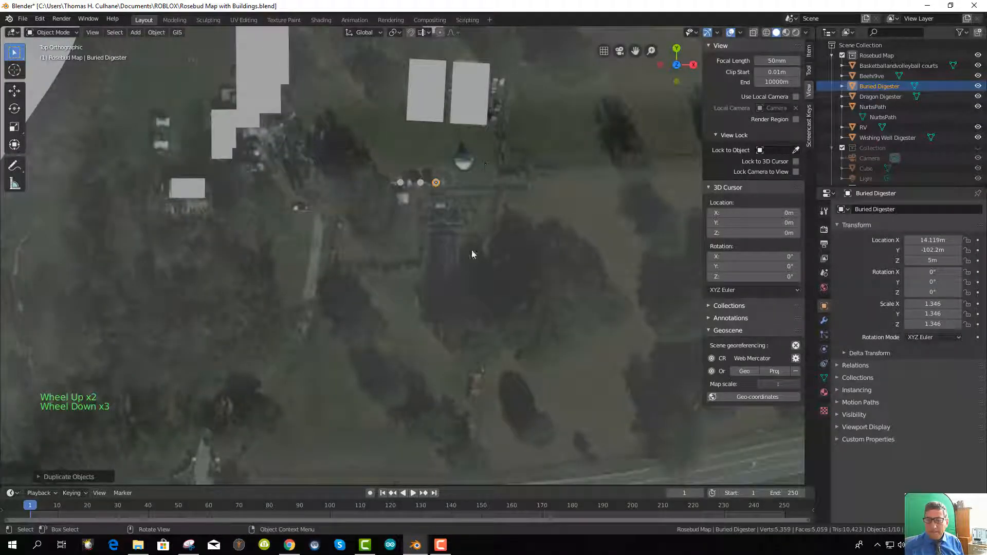
scroll(452, 242, "down", 1)
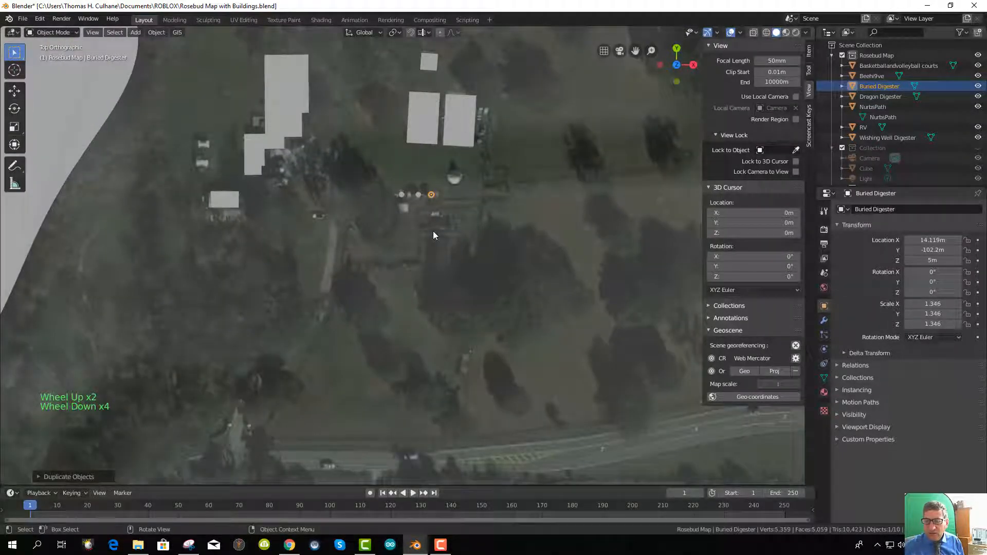
middle_click_drag(441, 276, 450, 304)
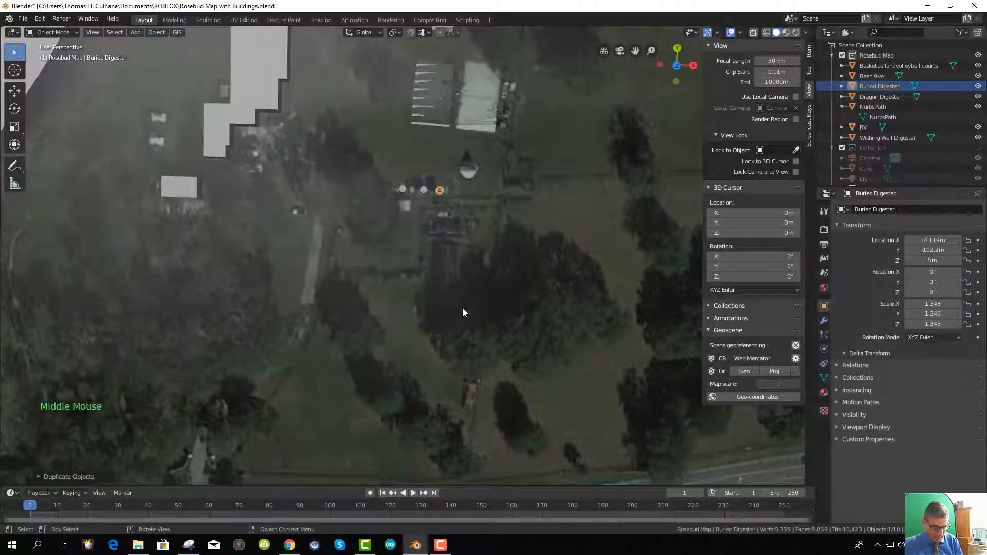
key("KP_7")
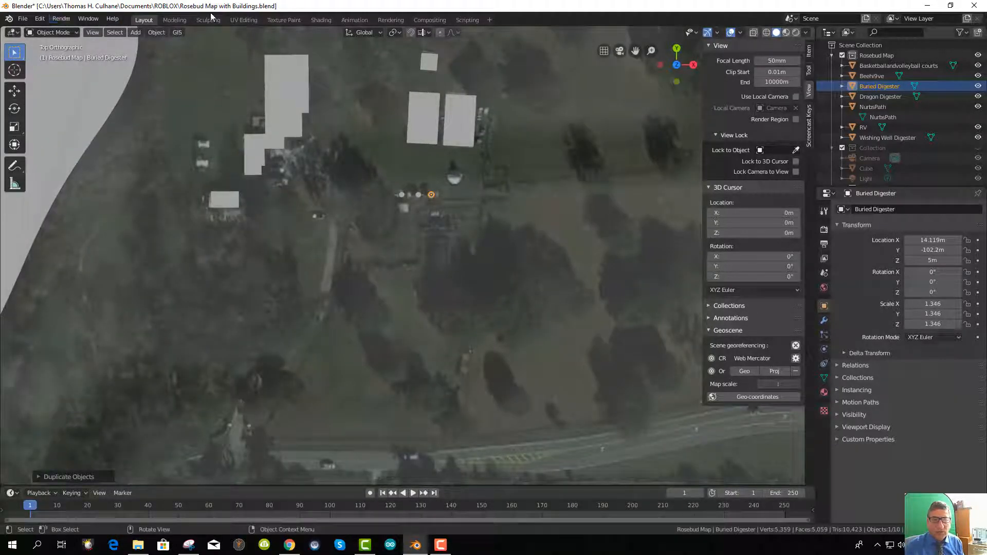
left_click(137, 33)
mouse_move(147, 44)
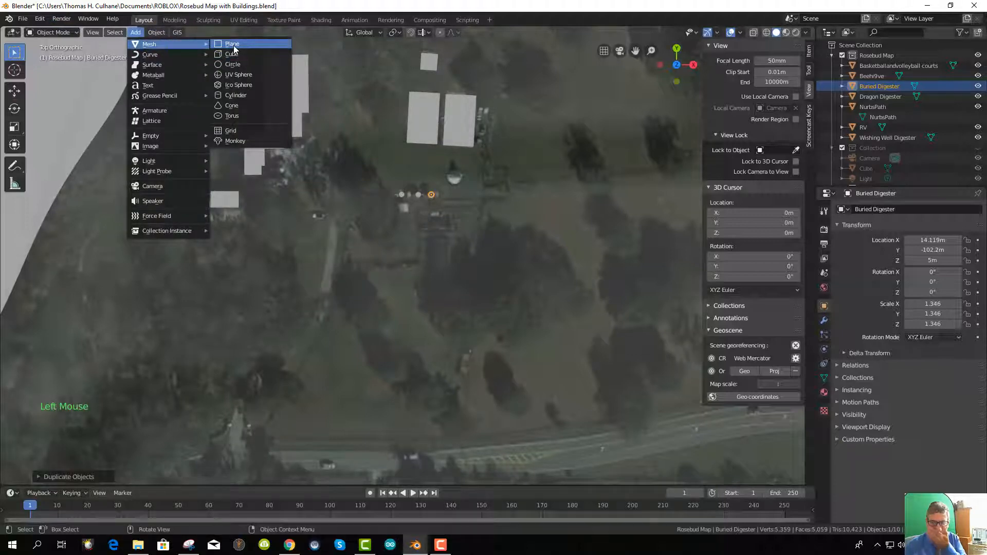
left_click(234, 48)
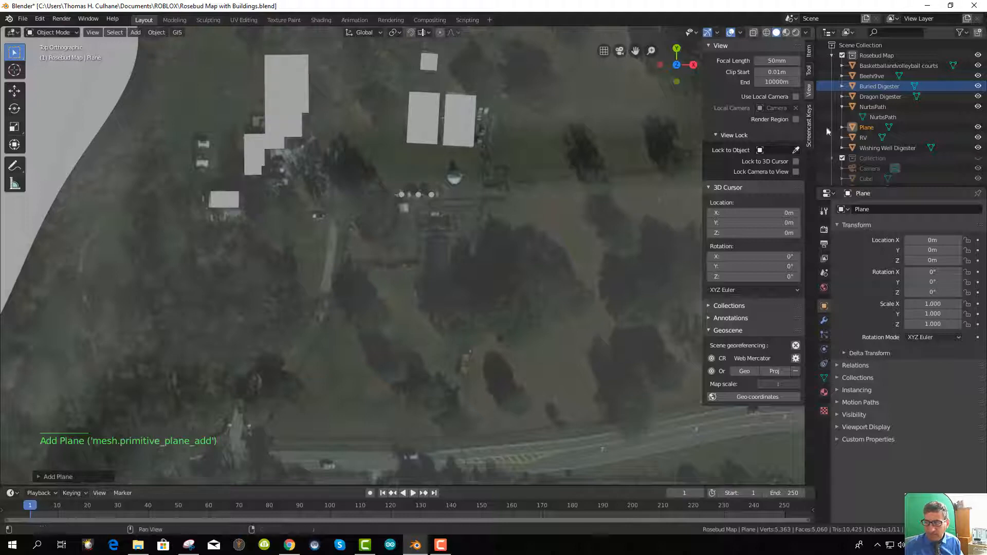
Rename the new plane as Greenhouse
left_click(871, 129)
double_click(871, 129)
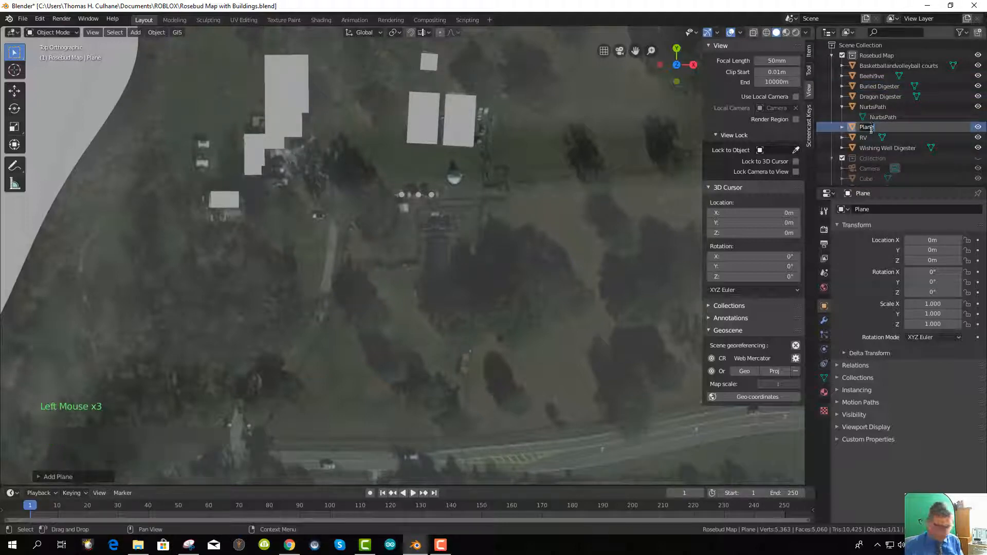
type("Greenho")
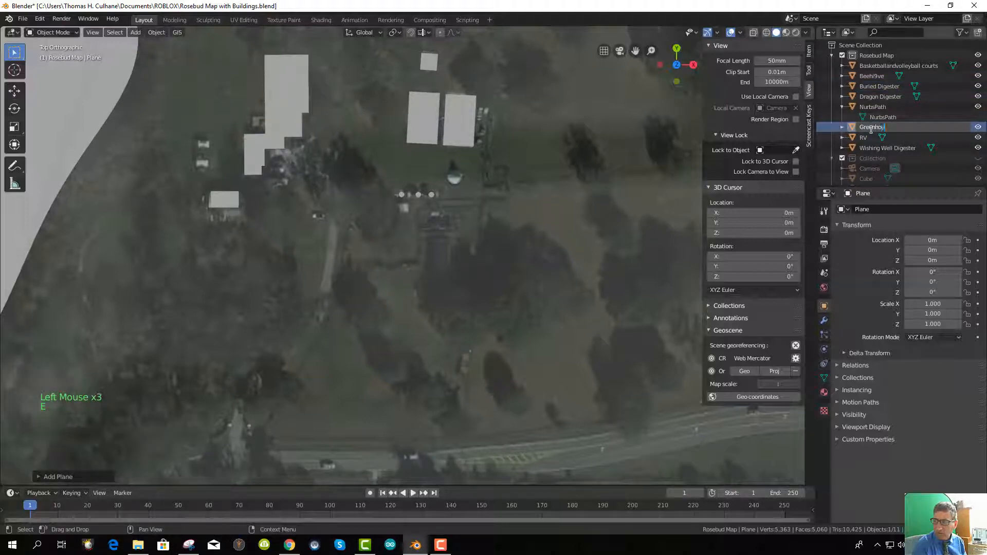
type("use")
key("Return")
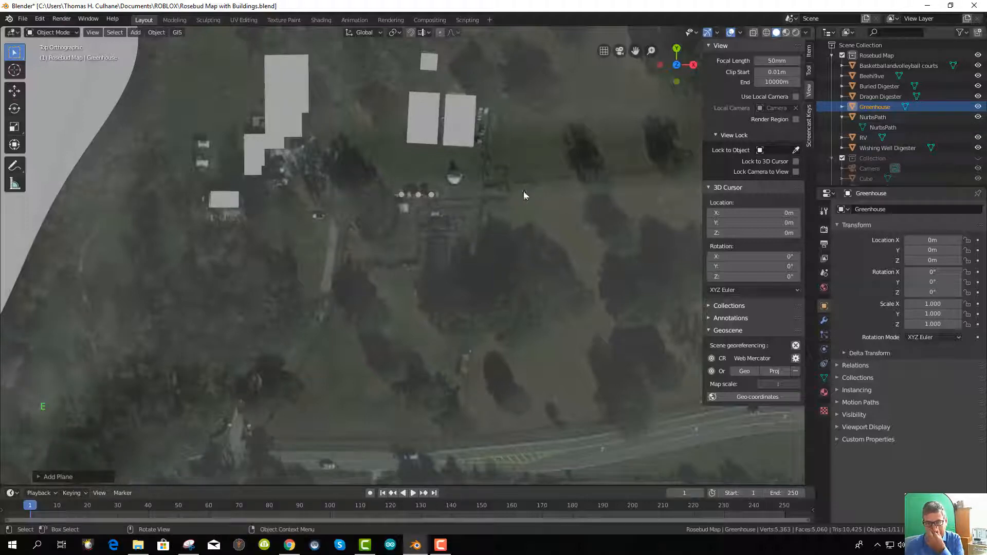
Move the Greenhouse plane onto the greenhouse on the map at about X 17.5 m, Y -137 m, and set its Z location to 5.5 m
scroll(534, 208, "down", 3)
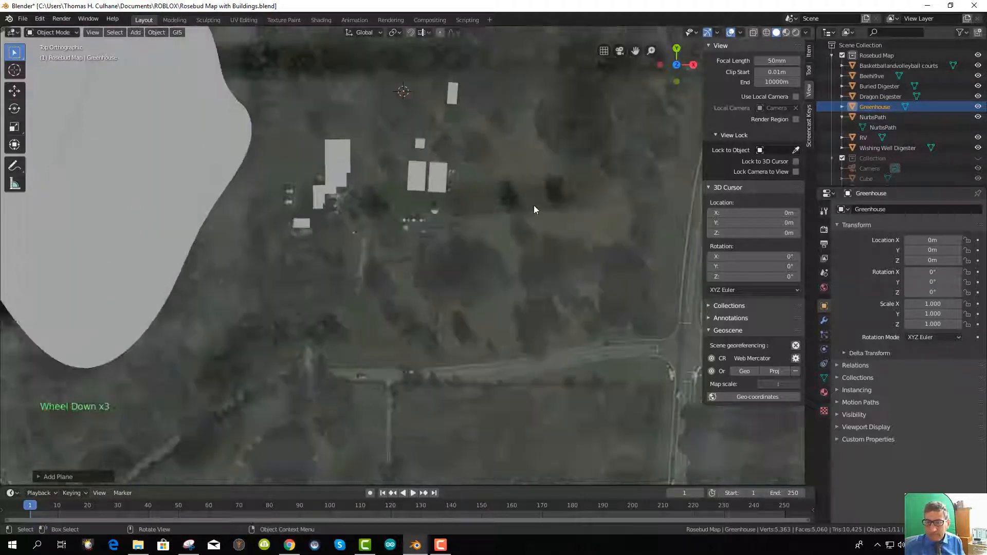
key("g")
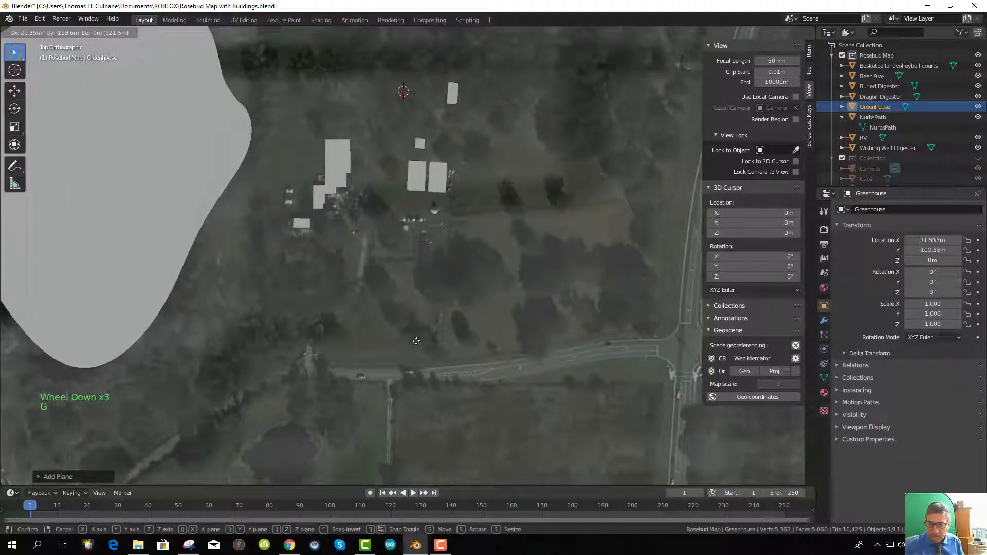
left_click(425, 379)
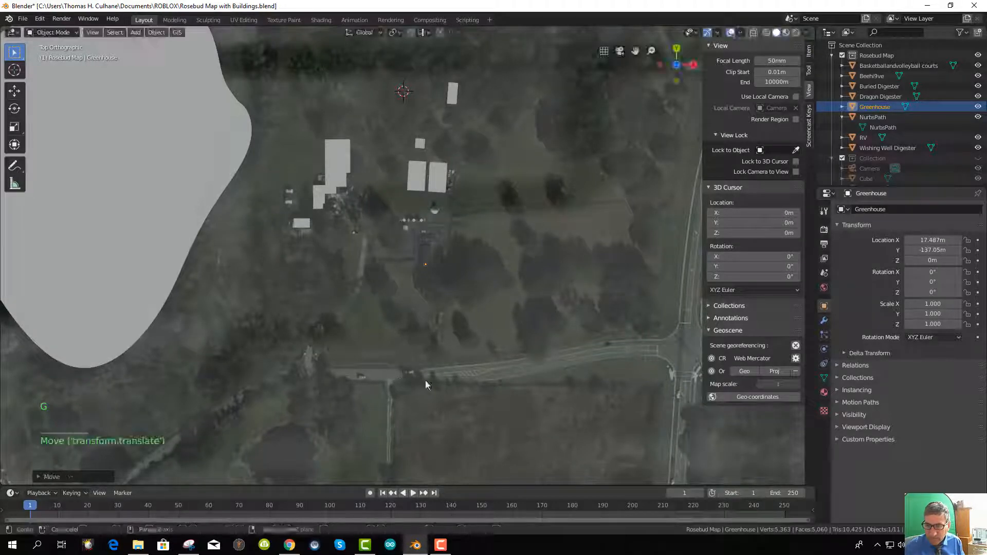
left_click(942, 261)
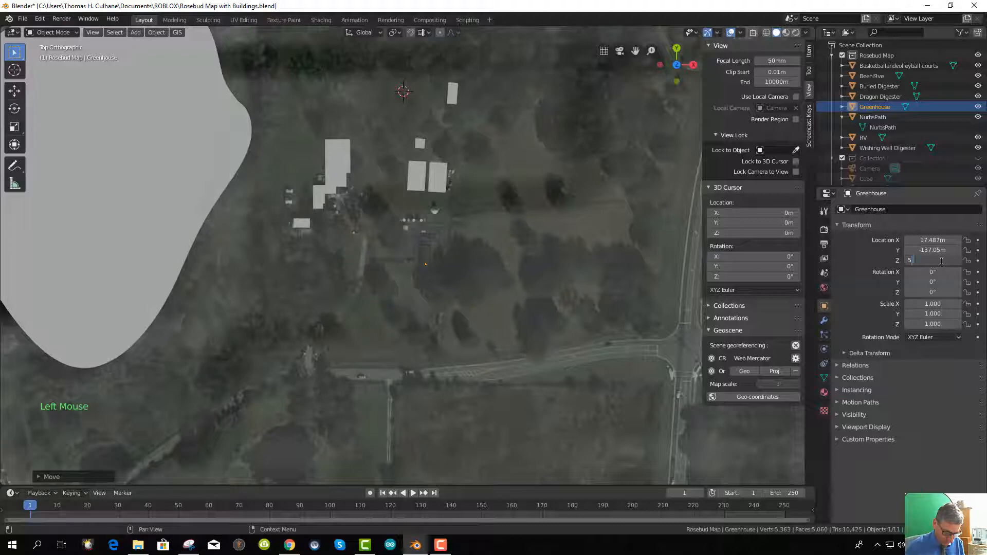
key("Return")
In Edit Mode, stretch the Greenhouse plane by moving its two northern vertices up to the north end of the greenhouse on the map
scroll(378, 252, "up", 7)
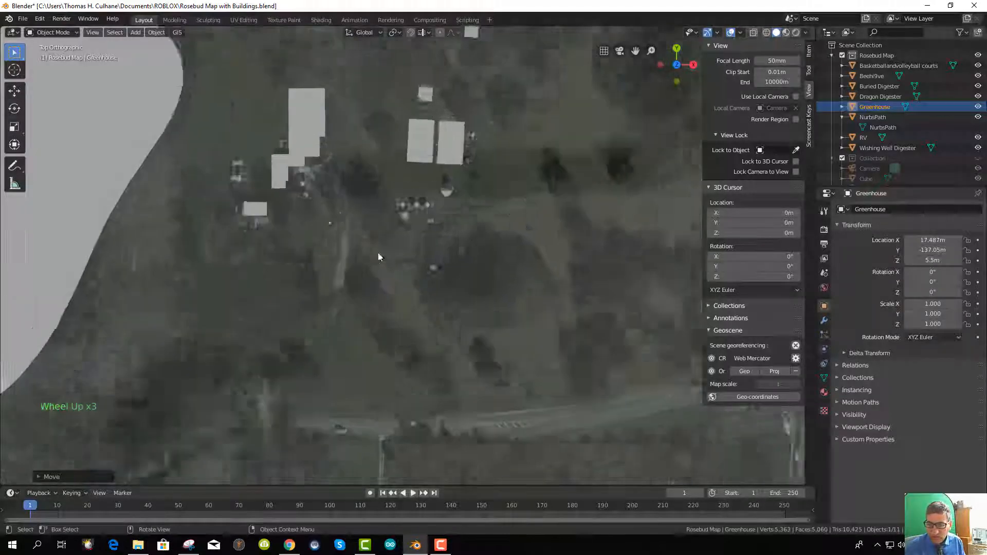
scroll(508, 305, "up", 2)
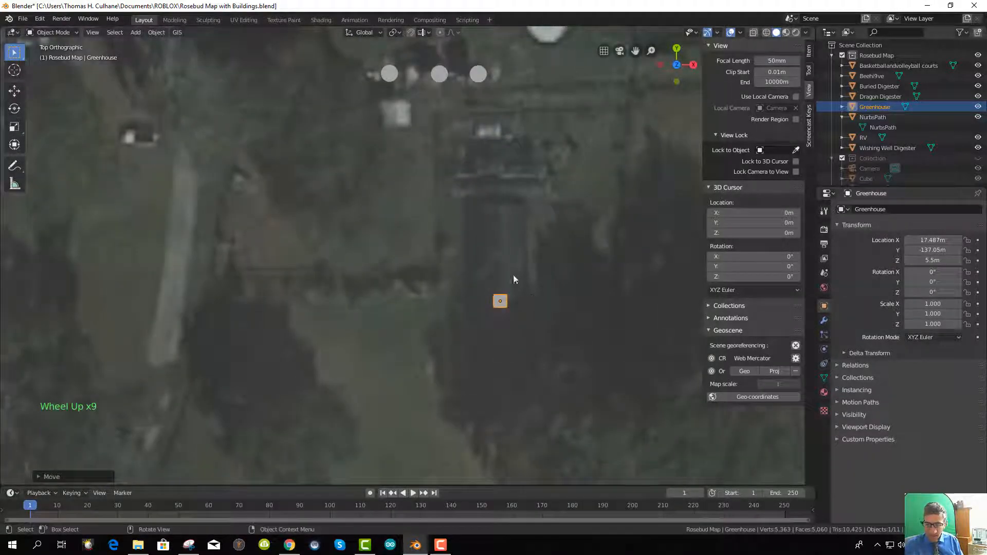
key("Tab")
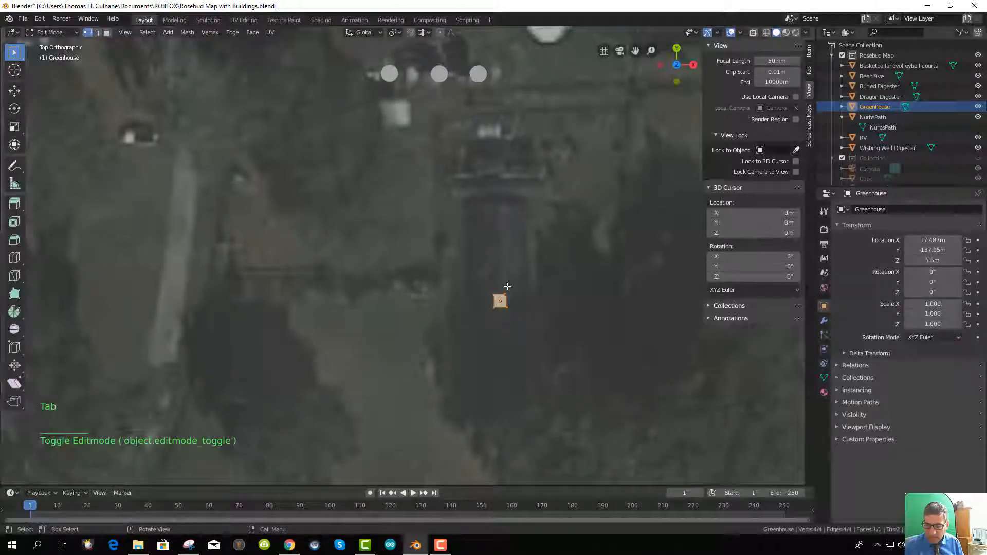
scroll(522, 303, "up", 3)
left_click(558, 318)
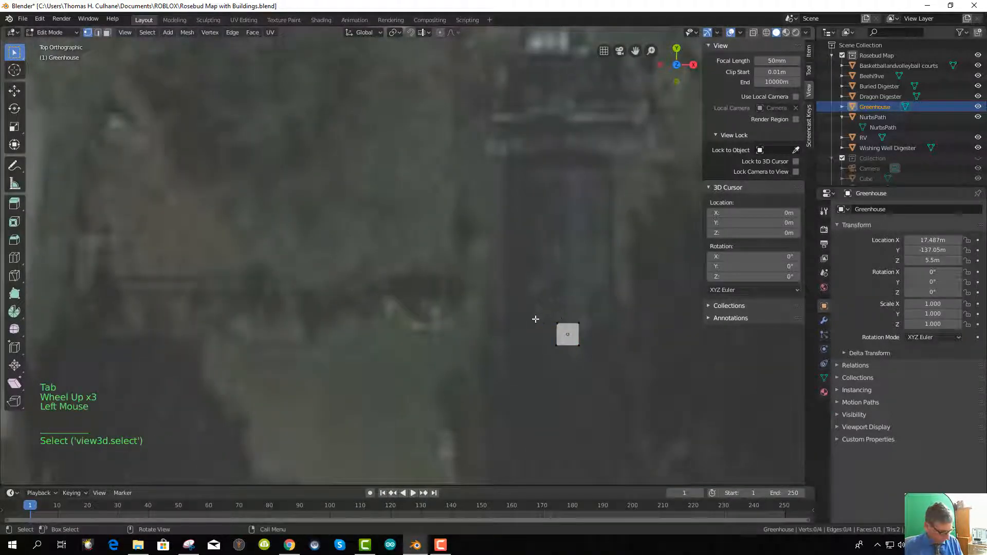
key("b")
left_click_drag(541, 312, 587, 329)
key("g")
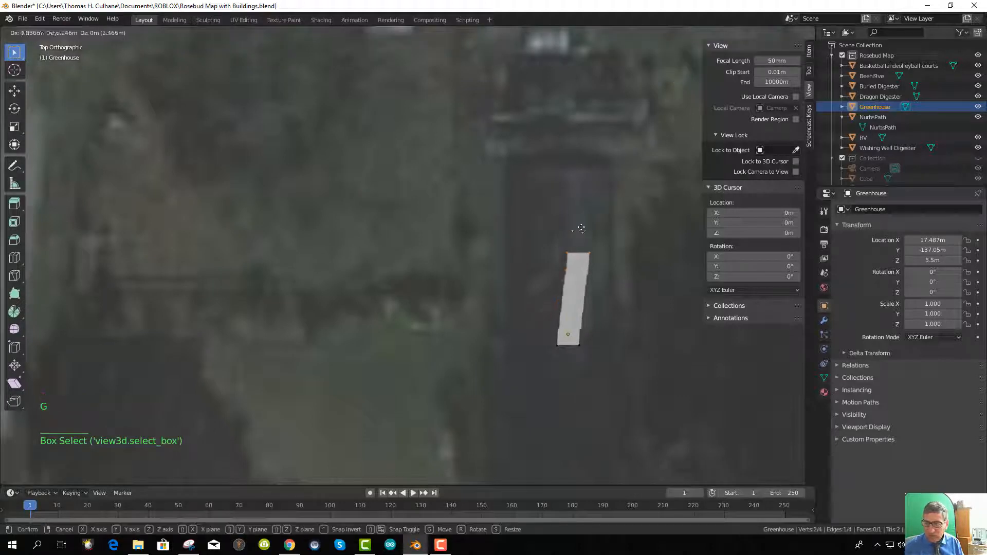
left_click(568, 162)
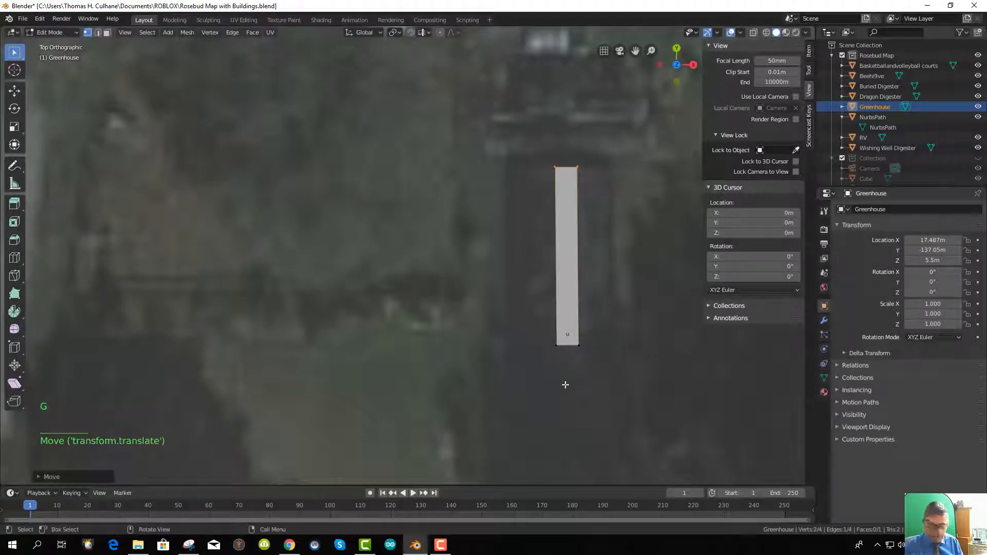
Move the plane's two southern vertices down to the south end of the greenhouse on the map
left_click(556, 370)
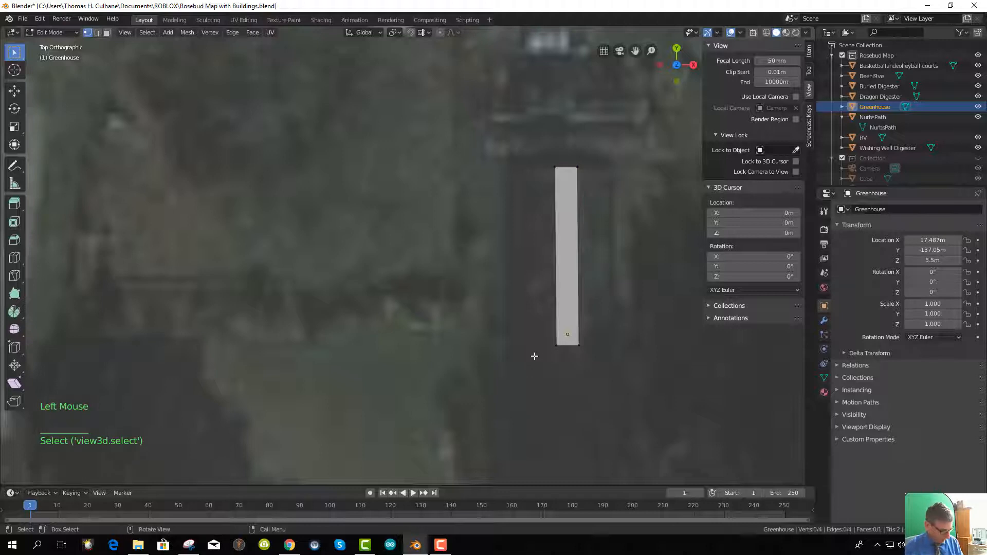
key("b")
left_click_drag(529, 330, 607, 356)
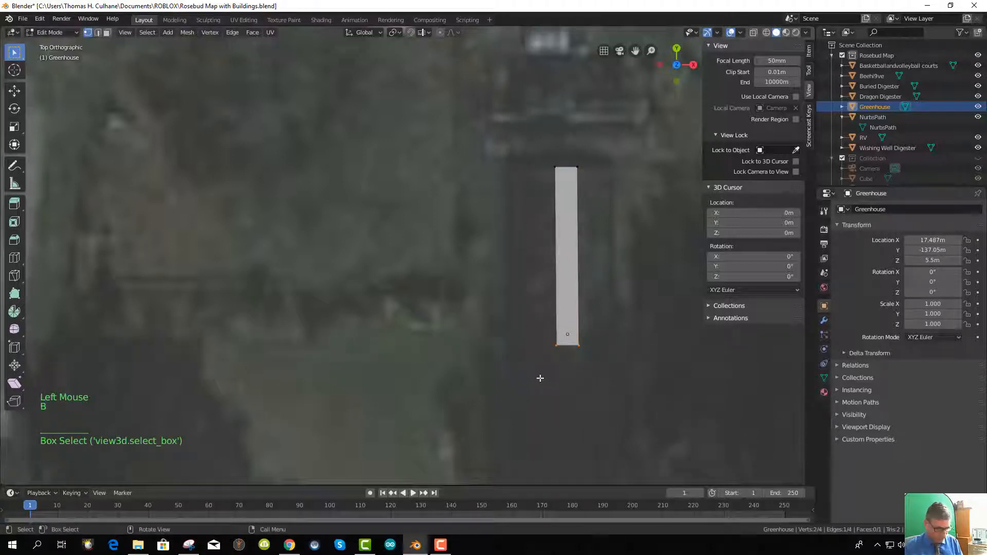
key("g")
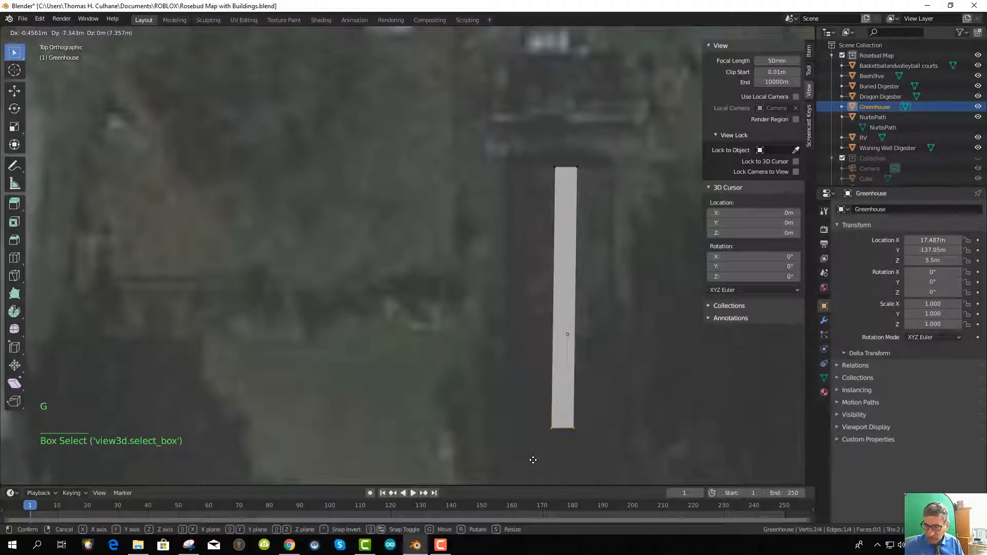
left_click(535, 508)
scroll(632, 217, "down", 4)
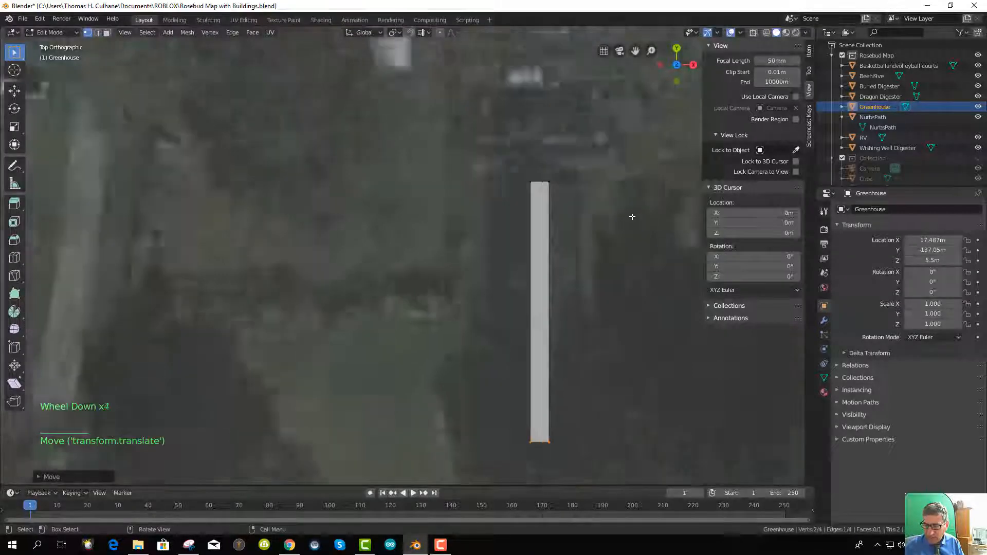
scroll(633, 217, "down", 3)
key("g")
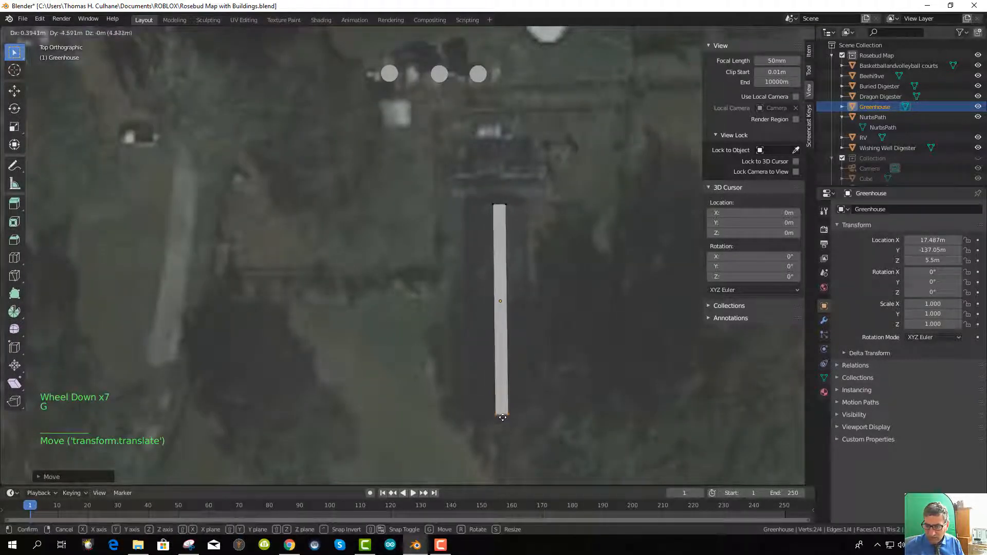
left_click(502, 413)
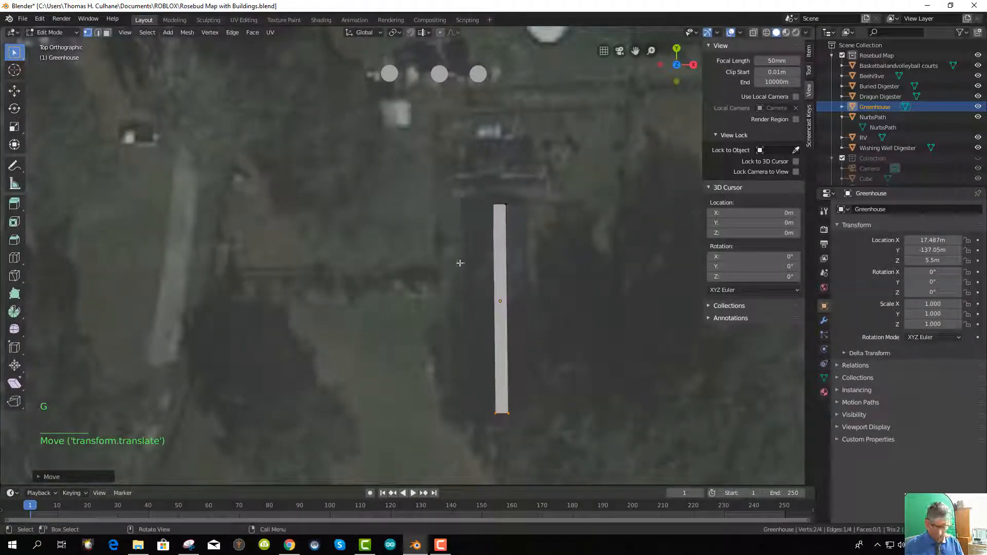
Move the plane's eastern edge about 3.2 m east to the greenhouse's east side on the map
left_click(491, 204)
key("b")
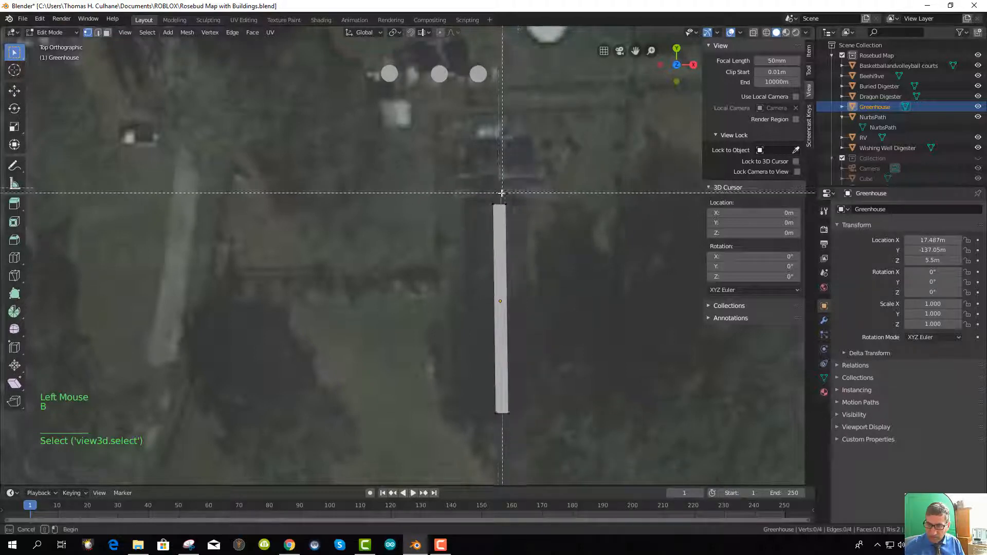
left_click_drag(499, 195, 536, 434)
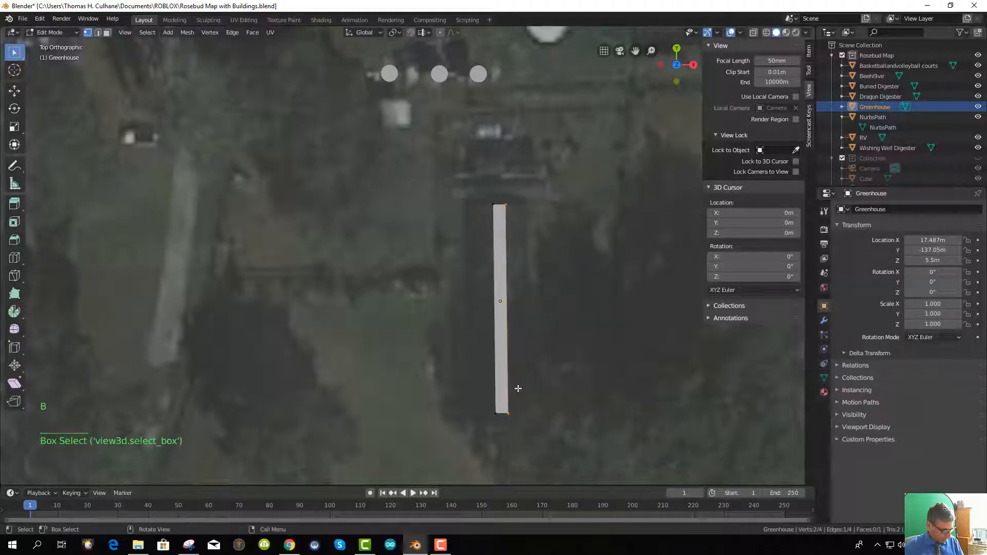
key("g")
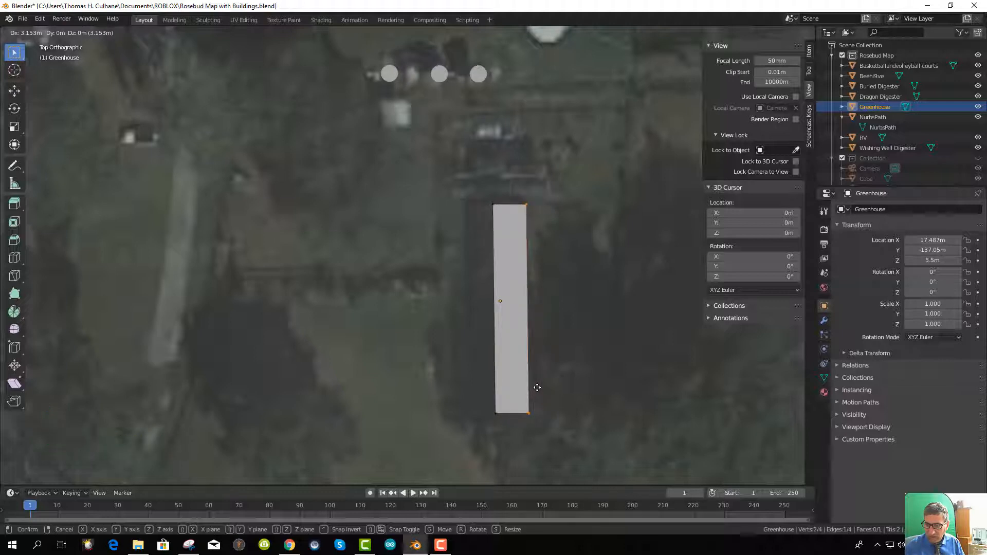
left_click(538, 388)
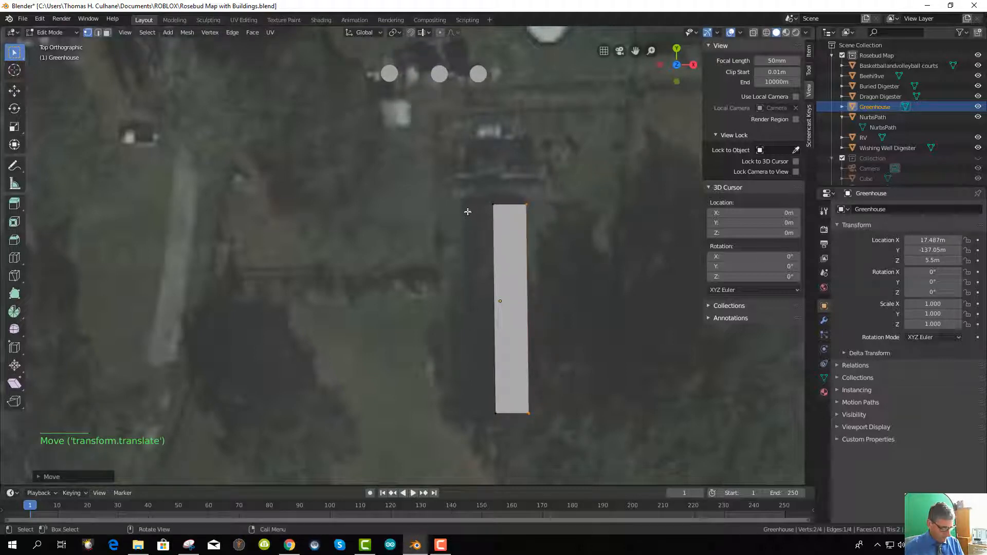
Move the plane's western edge about 4.3 m west to the greenhouse's west side on the map
left_click(443, 273)
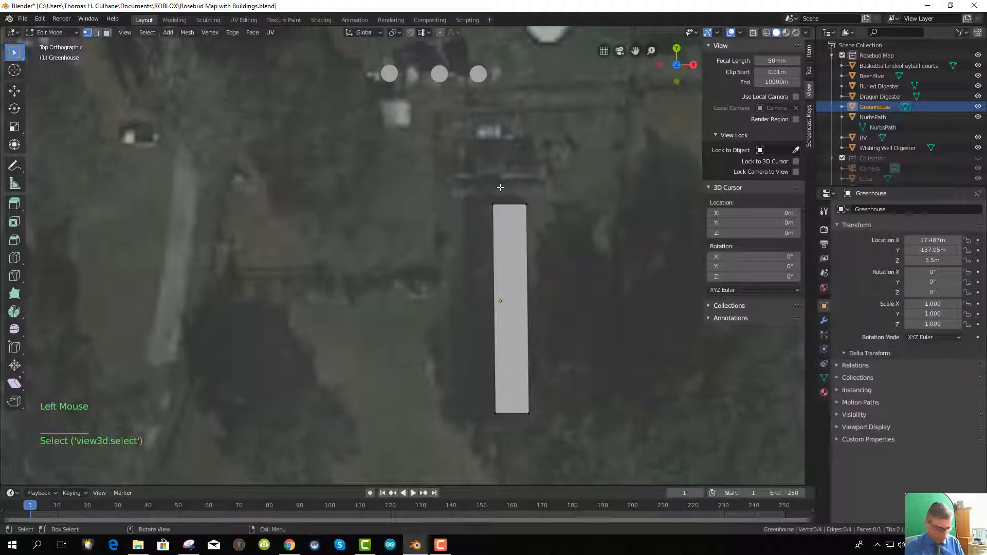
key("b")
left_click_drag(470, 185, 504, 430)
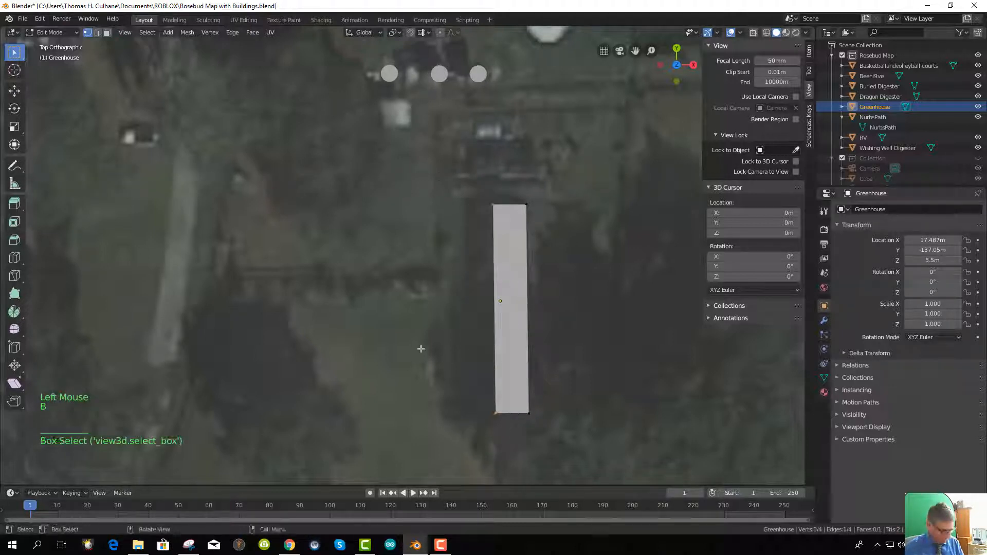
key("g")
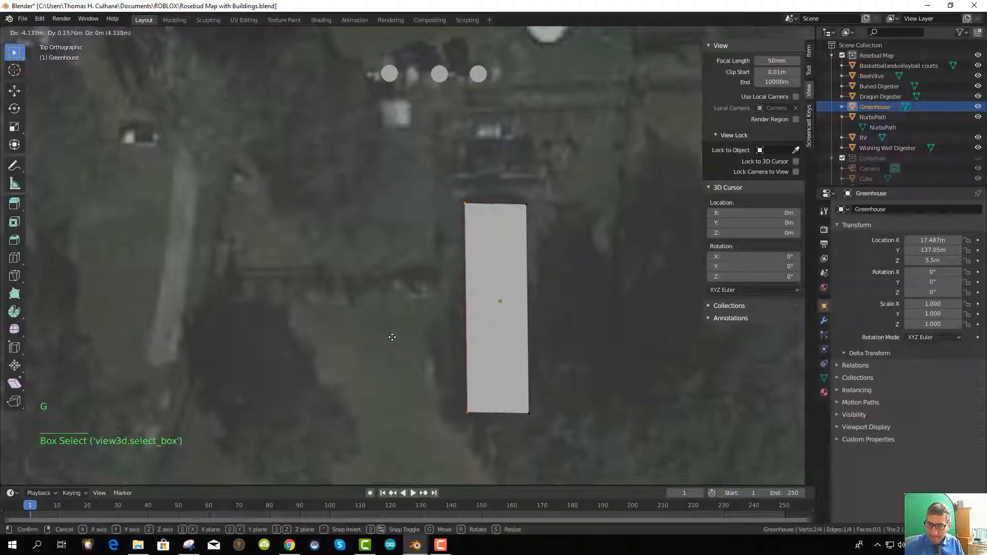
left_click(392, 334)
Shift the whole Greenhouse face slightly east to line it up with the footprint on the map
key("a")
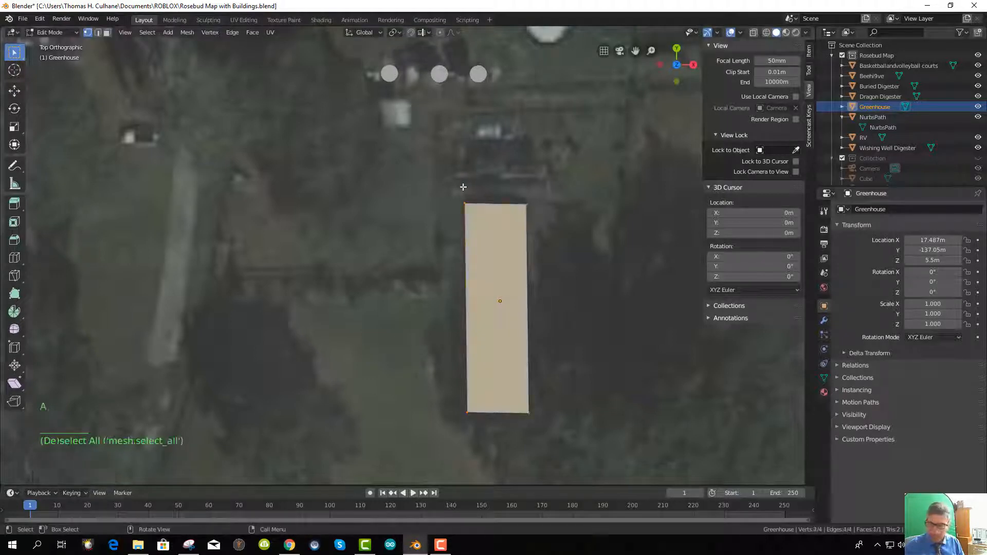
key("a")
key("g")
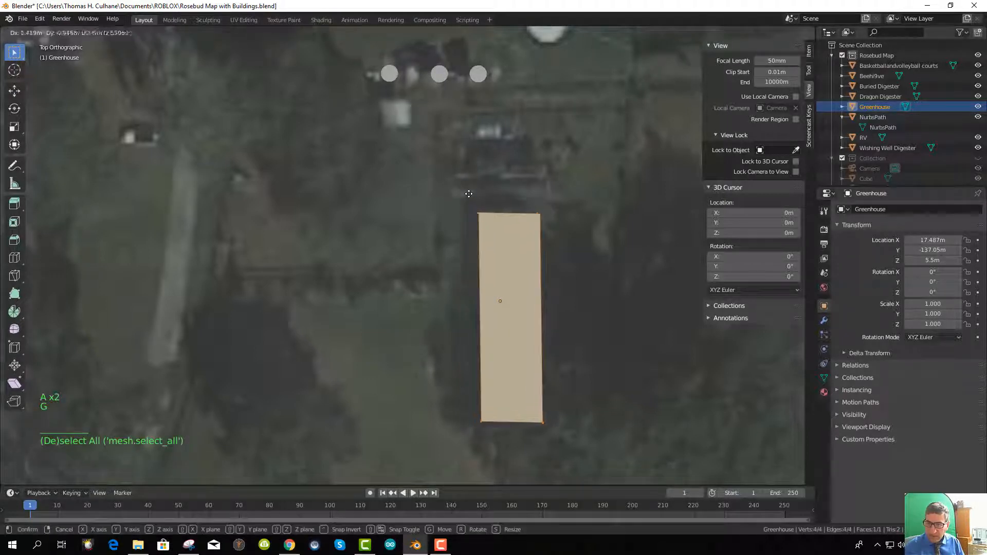
left_click(457, 183)
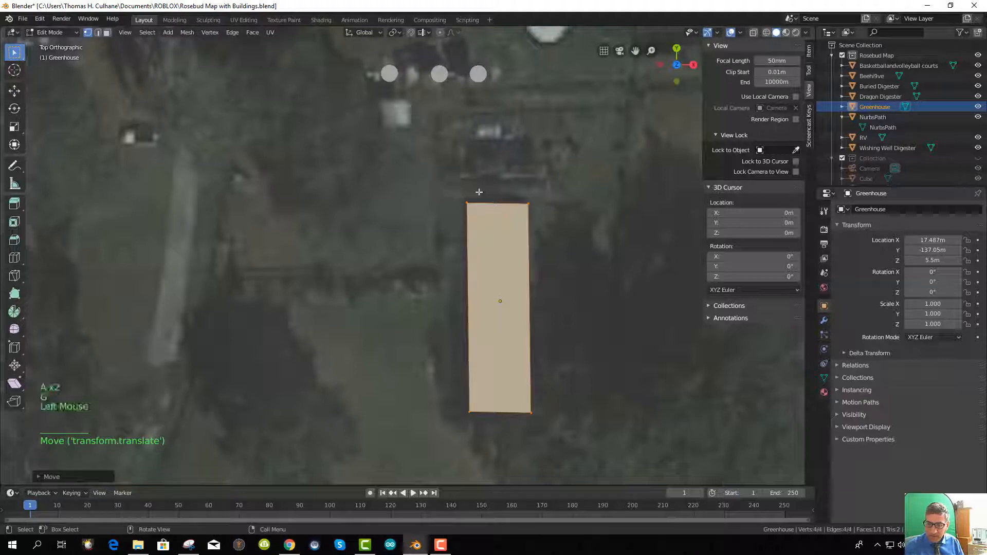
Move the northern edge of the Greenhouse face about 1.1 m north
left_click(445, 198)
key("b")
left_click_drag(423, 193, 521, 224)
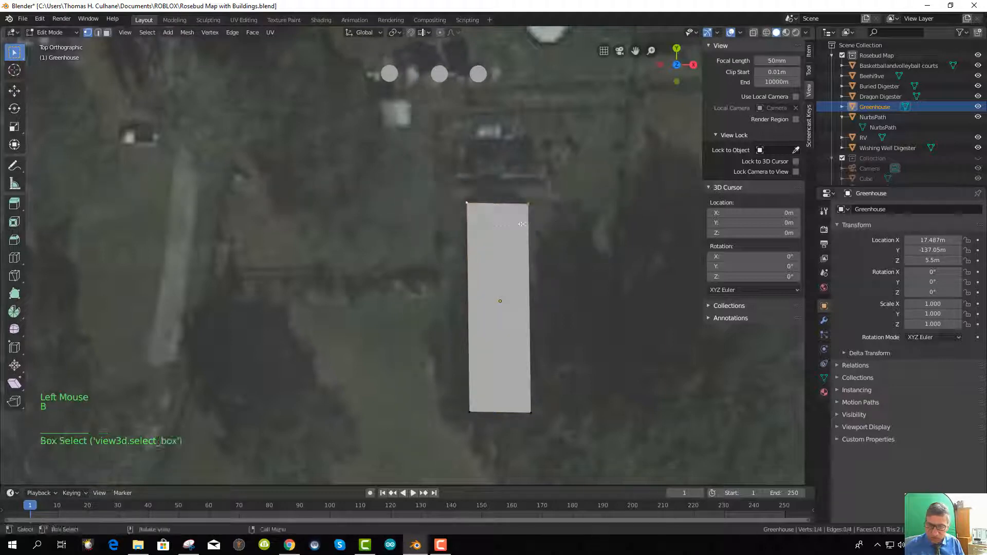
key("g")
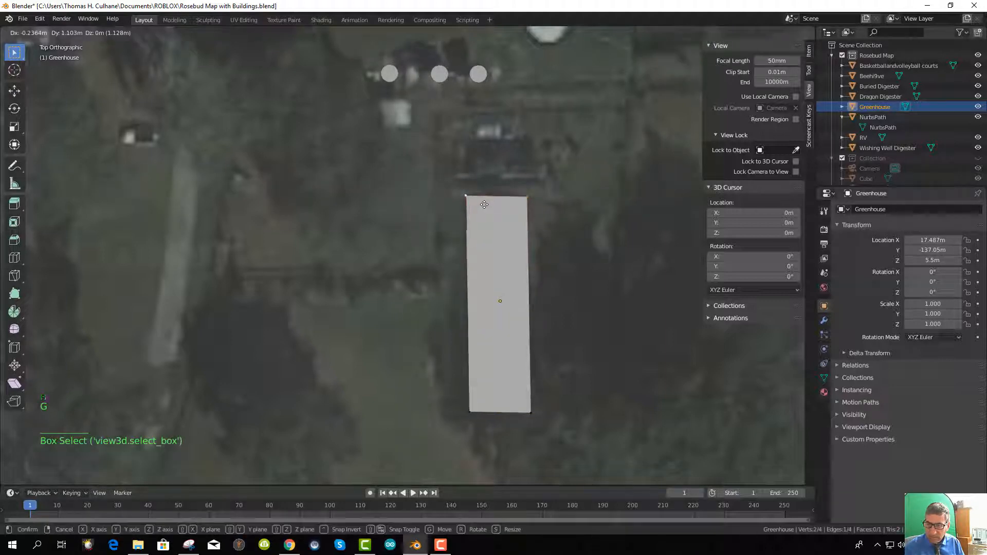
left_click(485, 204)
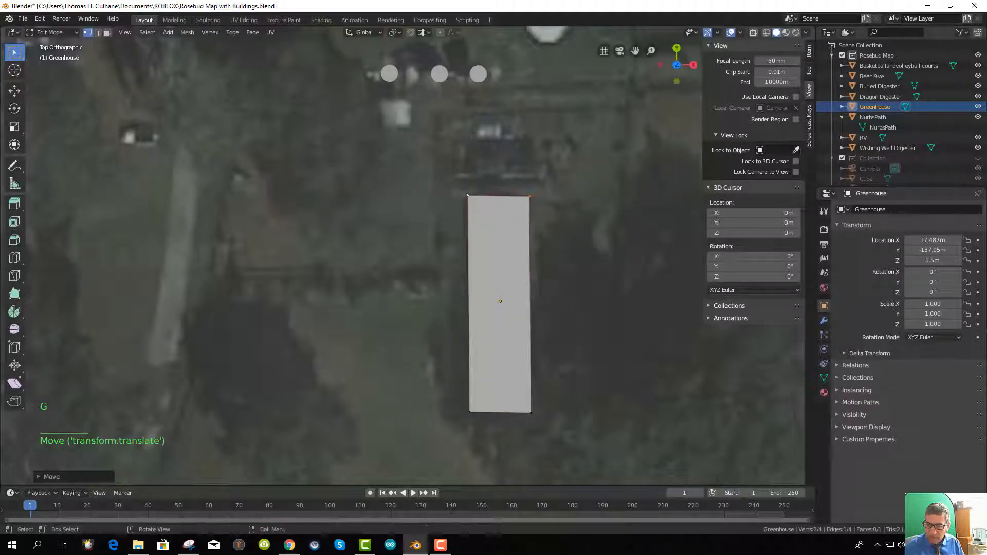
Move the southern edge of the Greenhouse face about 1.2 m south
left_click(453, 399)
key("b")
left_click_drag(452, 397, 546, 422)
key("b")
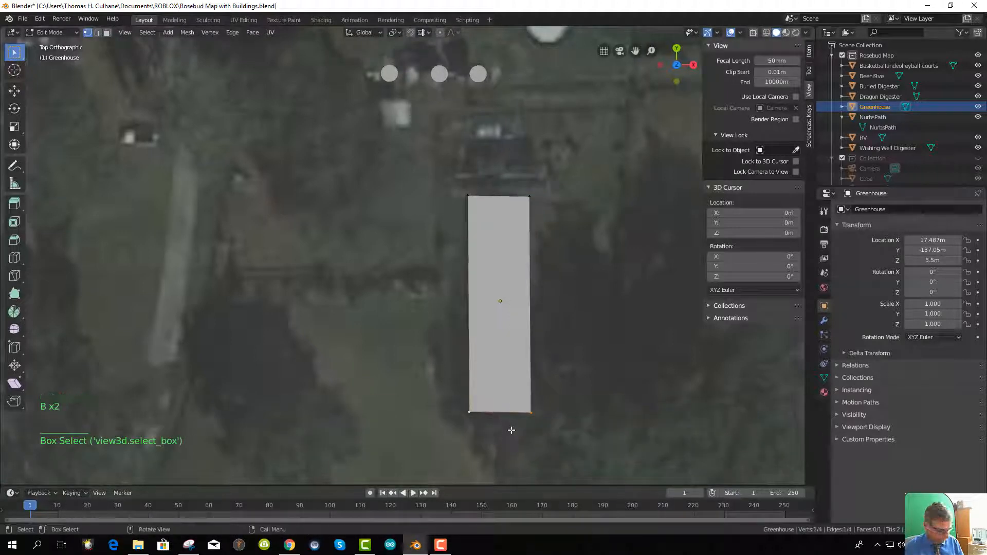
key("g")
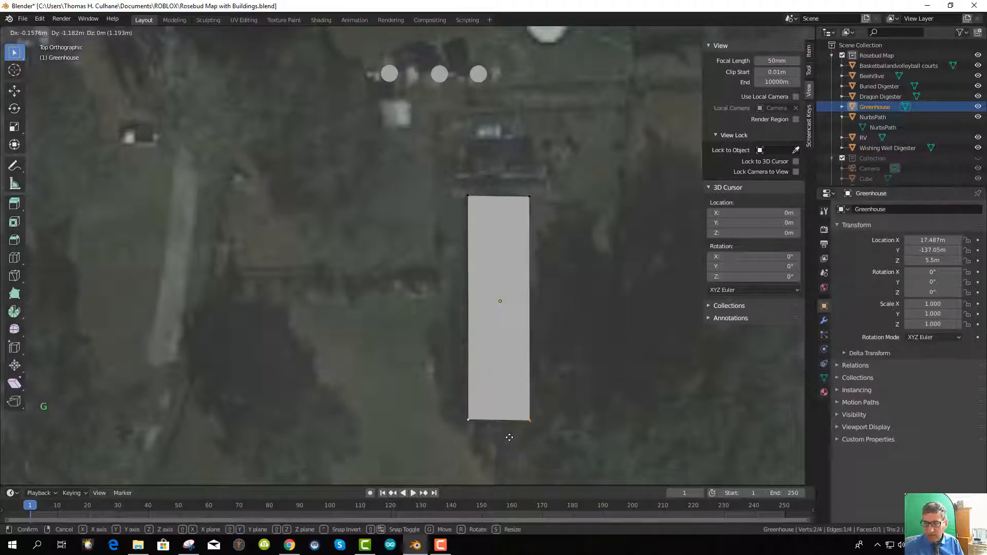
left_click(555, 370)
Extrude the whole Greenhouse face upward by about 0.3 m
scroll(555, 370, "up", 2)
scroll(555, 370, "down", 4)
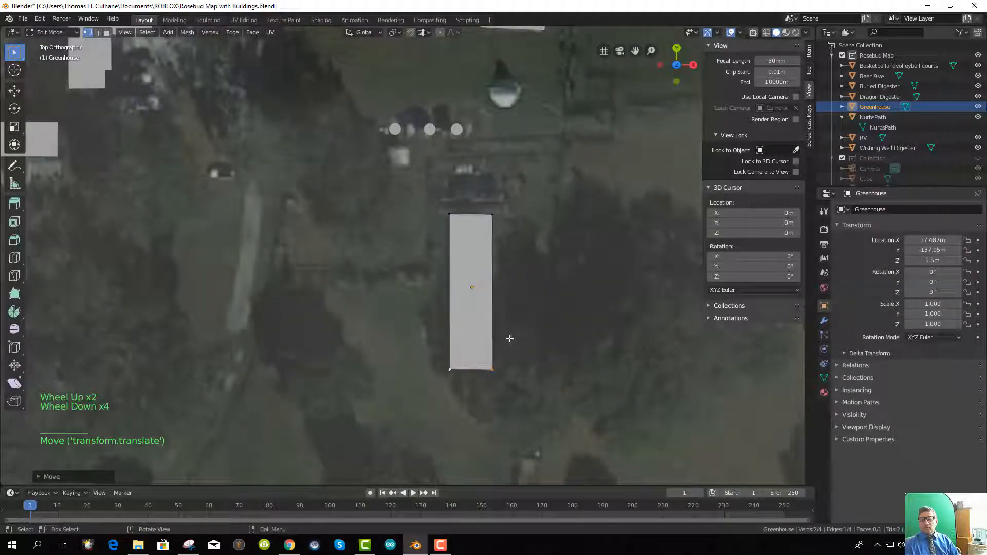
scroll(511, 337, "down", 4)
middle_click_drag(452, 357, 452, 279)
scroll(452, 268, "up", 3)
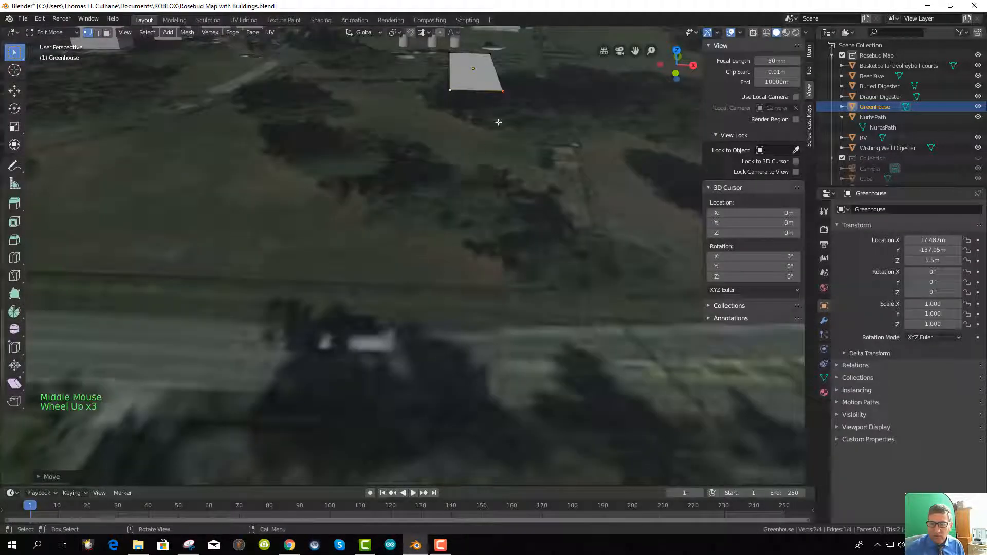
key("a")
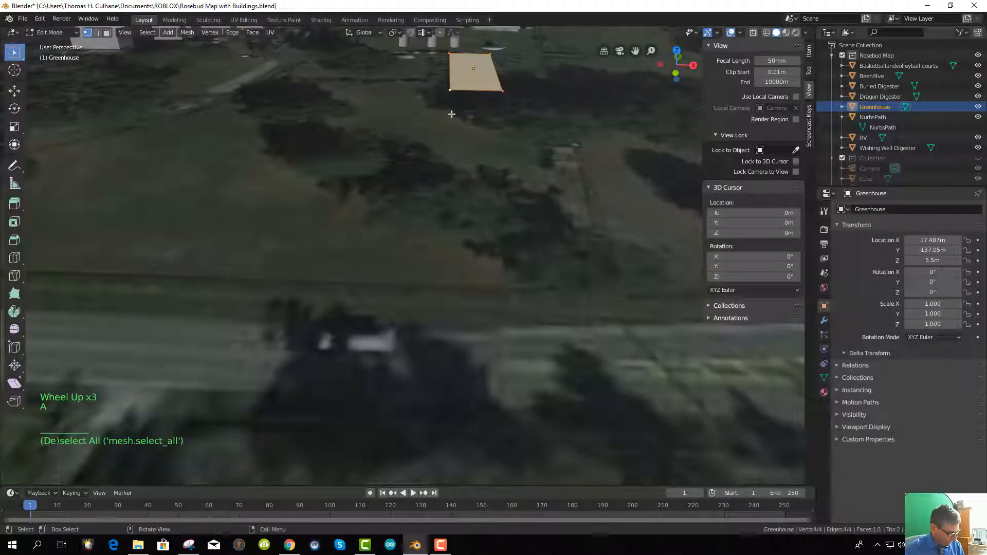
key("e")
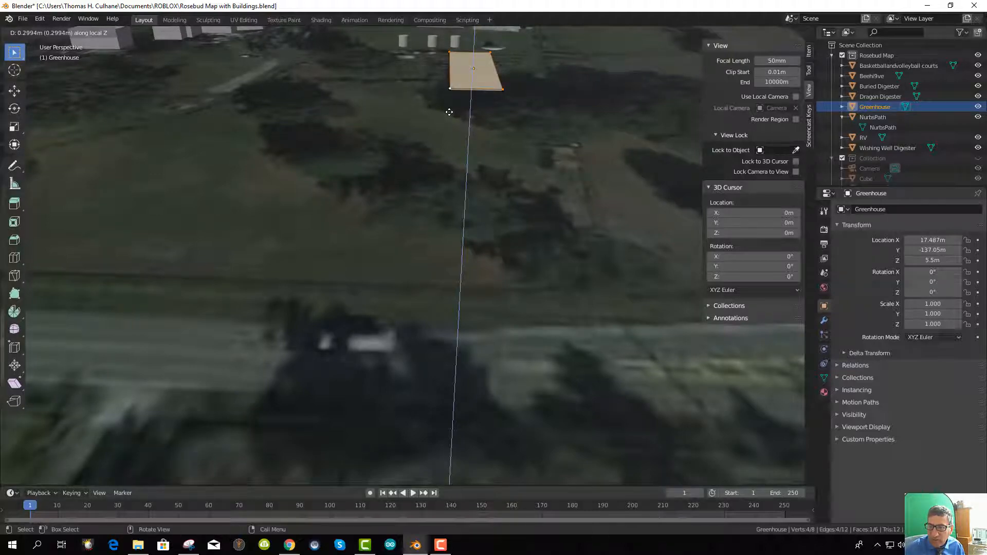
left_click(449, 112)
Leave mesh editing and lower the Dragon Digester about 2.1 m toward the terrain
middle_click_drag(458, 128, 460, 207)
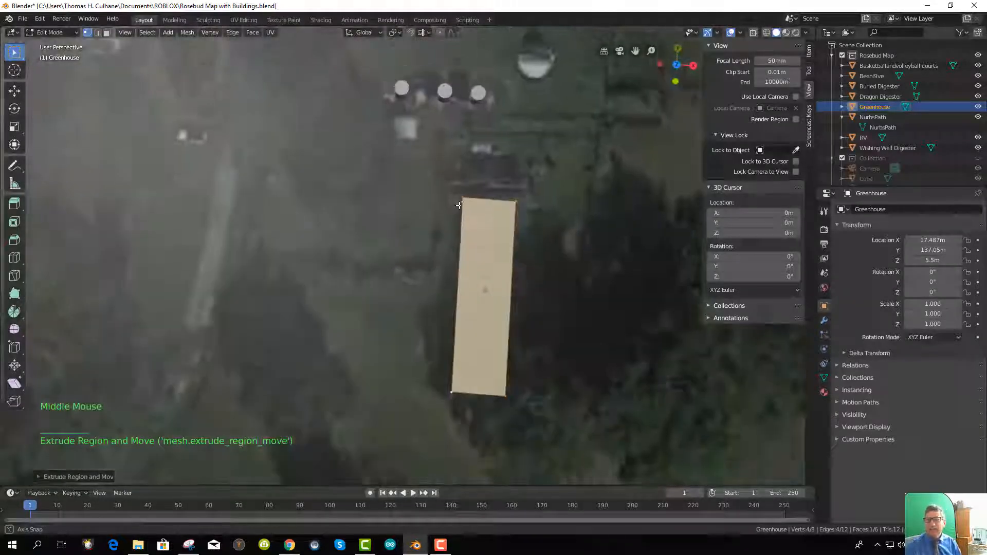
scroll(460, 207, "down", 6)
scroll(460, 207, "up", 4)
scroll(460, 207, "up", 3)
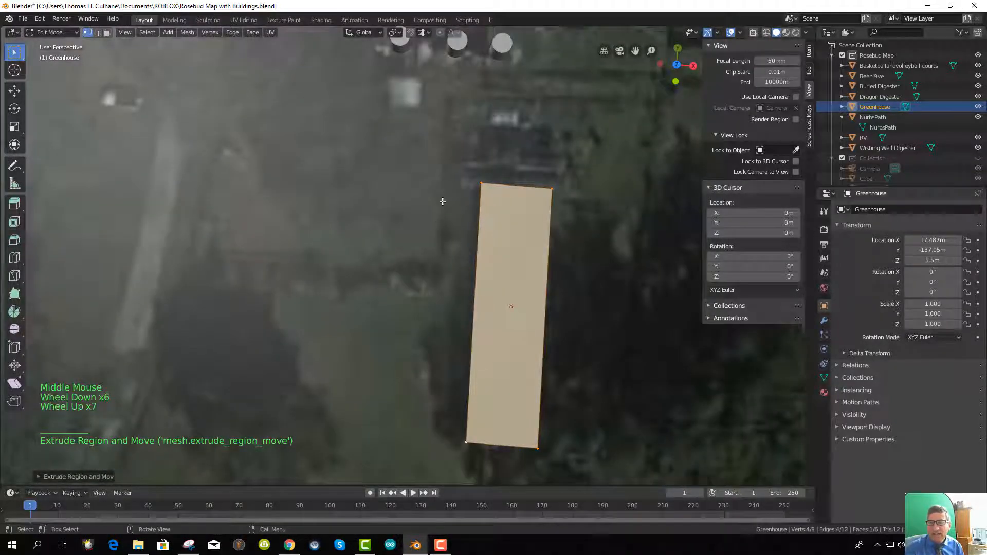
scroll(460, 207, "down", 3)
mouse_move(460, 208)
middle_mouse_down()
mouse_move(470, 237)
mouse_move(465, 206)
middle_mouse_up()
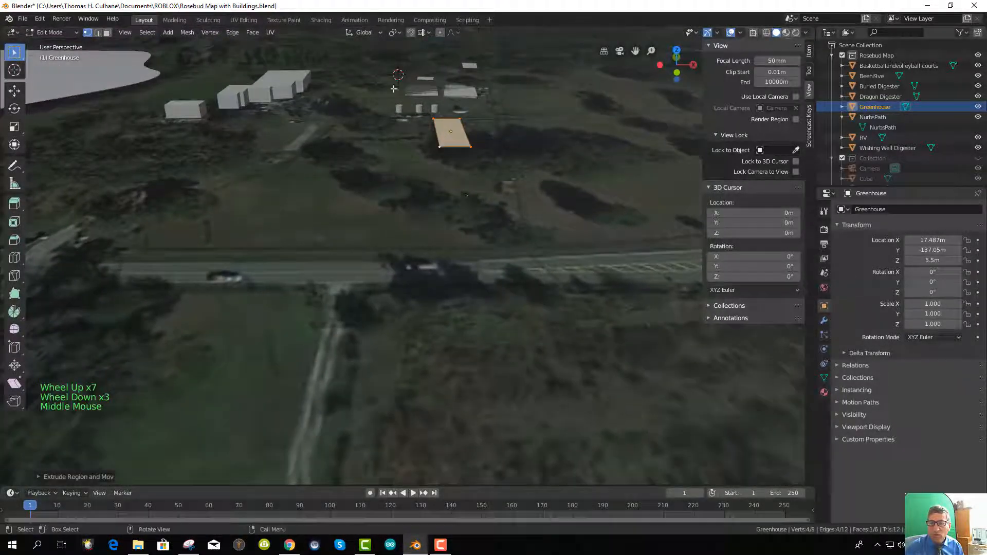
left_click(400, 110)
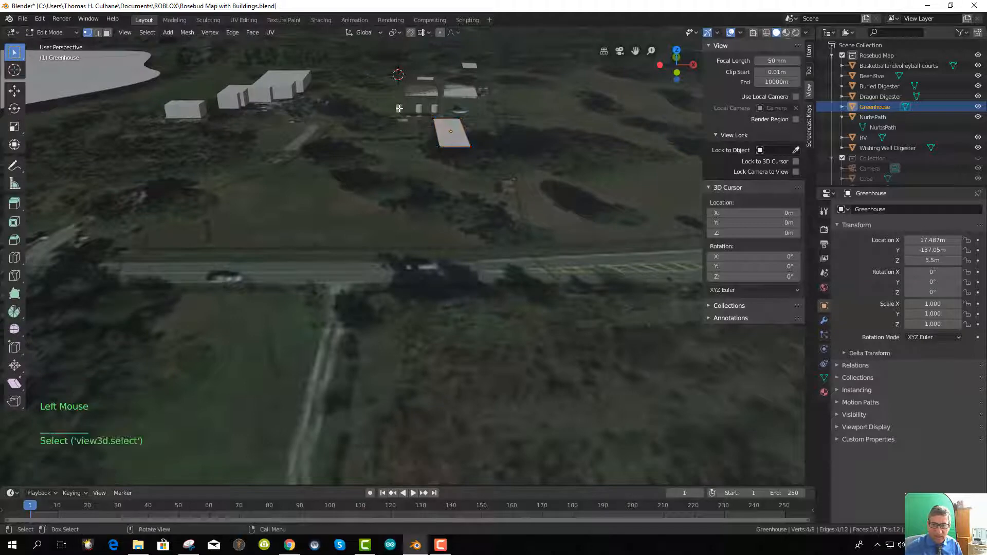
left_click(396, 108, "shift")
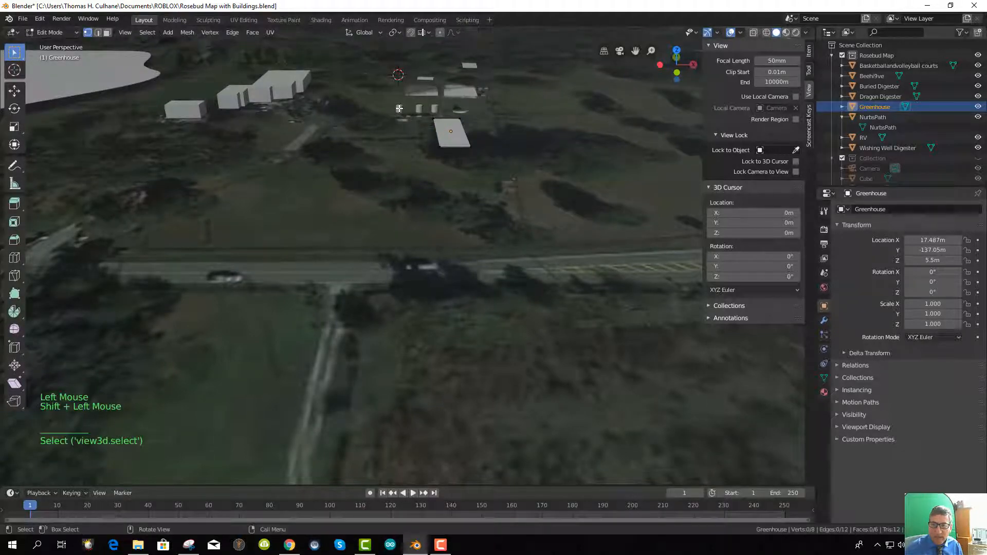
key("Tab")
left_click(397, 109)
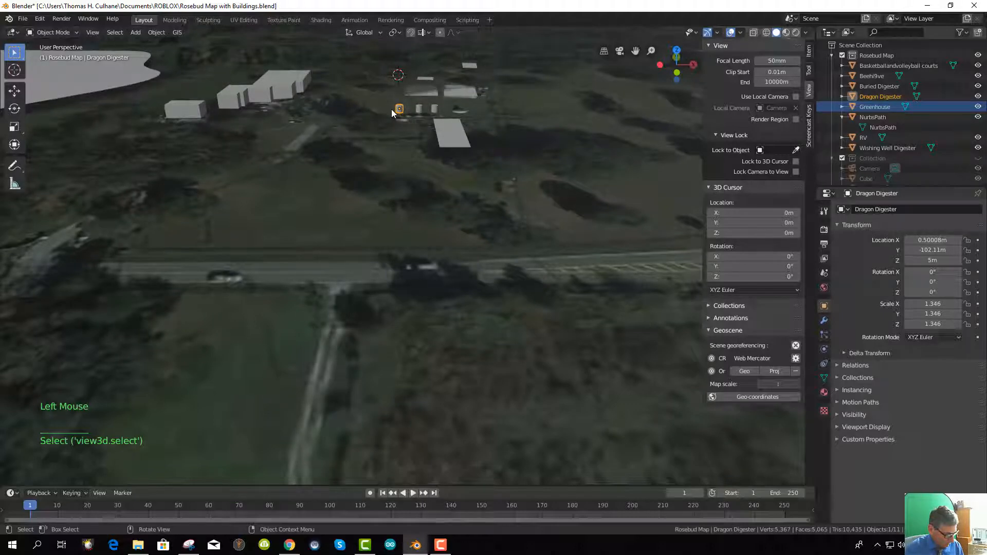
key("g")
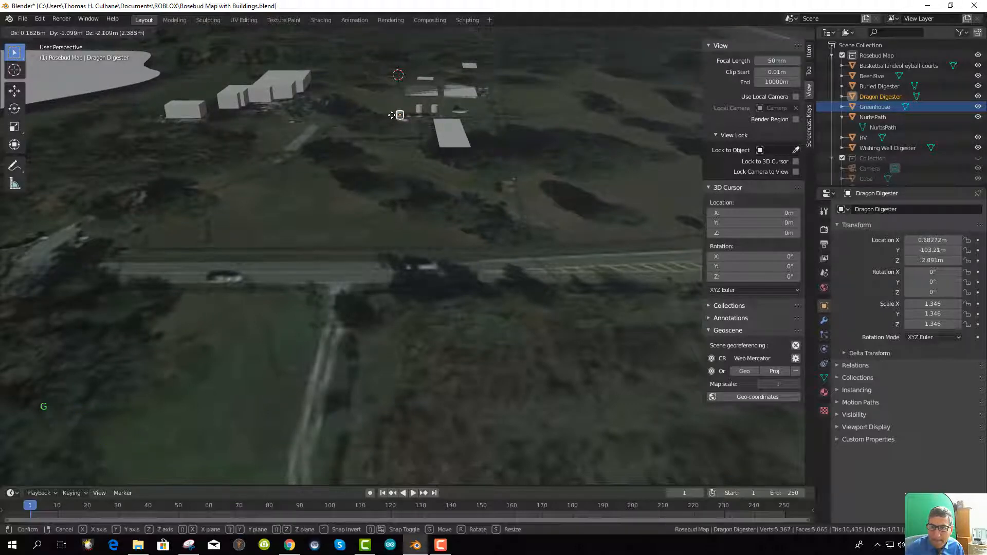
left_click(393, 114)
Lower the Wishing Well Digester about 2 m and the Buried Digester about 3.5 m toward the terrain
left_click(422, 111)
key("g")
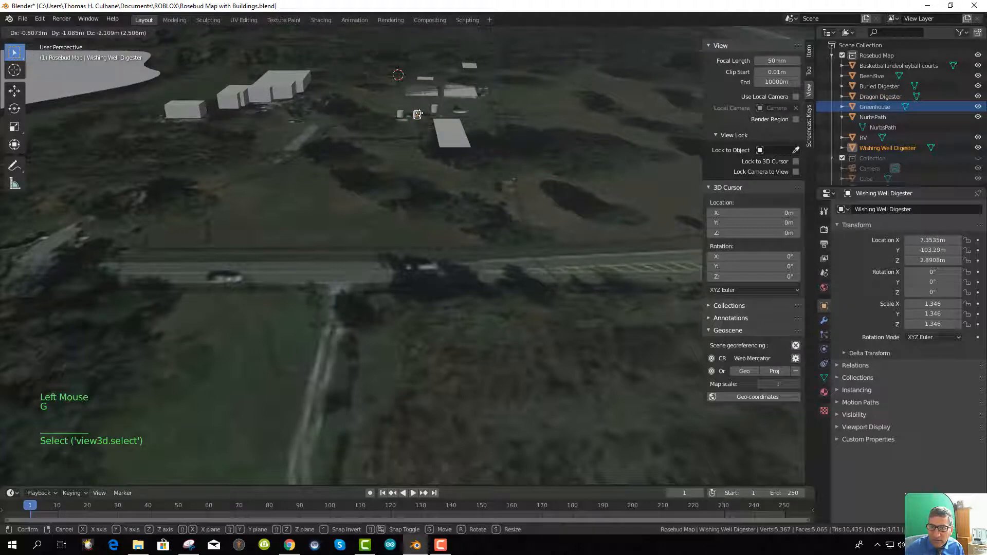
left_click(418, 113)
left_click(433, 113)
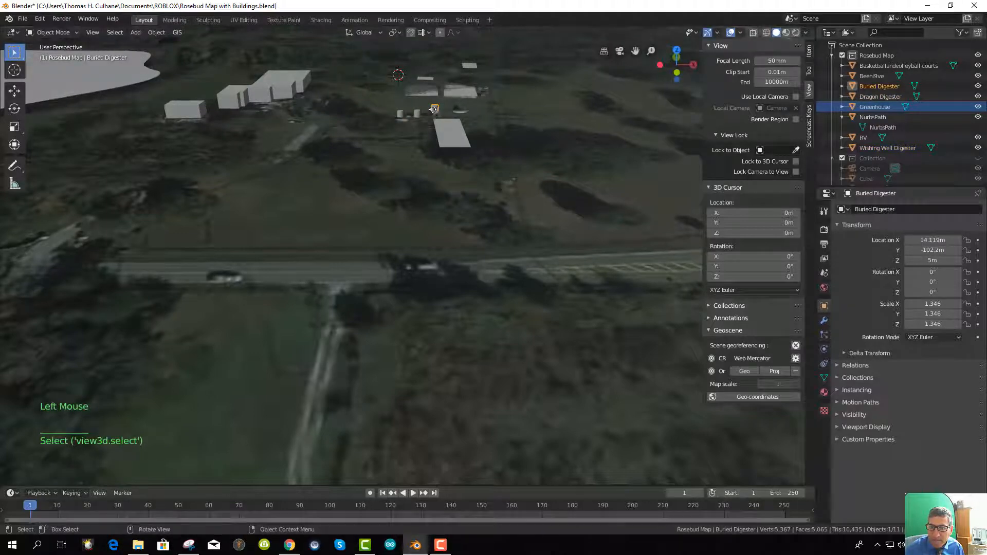
key("g")
left_click(414, 117)
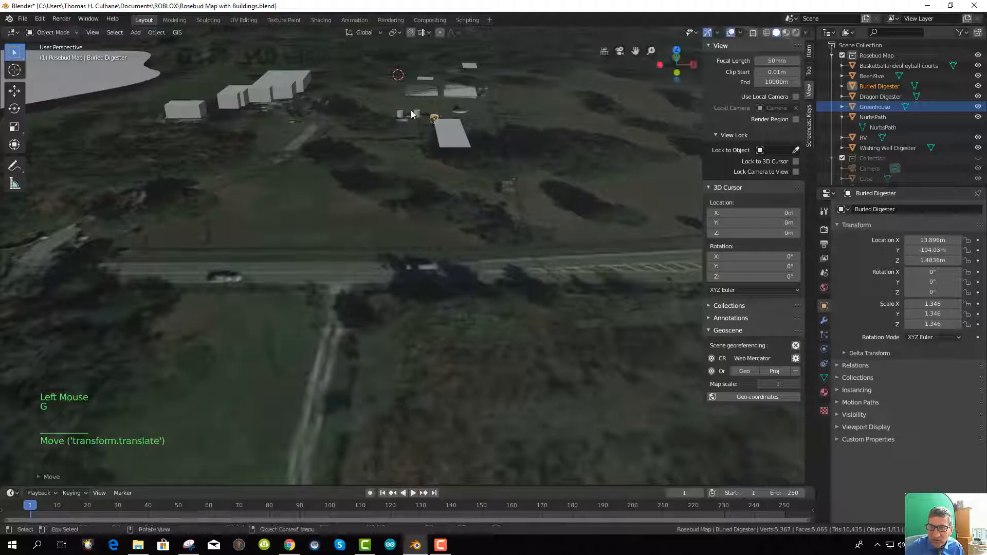
Lower the Wishing Well Digester further to a height of about 1.8 m
left_click(416, 119)
key("g")
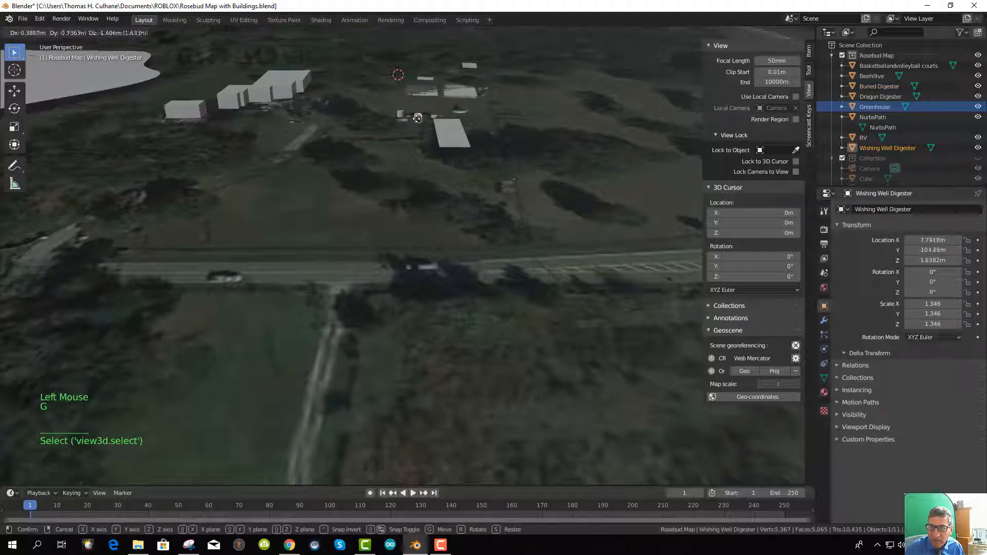
left_click(435, 155)
Save the Rosebud Map with Buildings file under its existing name
scroll(435, 156, "up", 4)
scroll(427, 158, "down", 5)
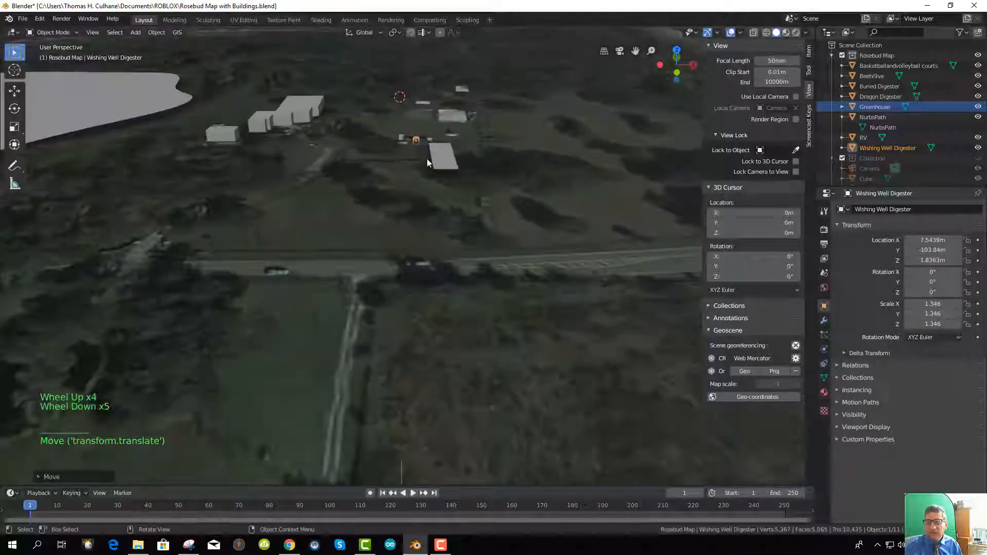
mouse_move(426, 158)
middle_mouse_down()
mouse_move(428, 184)
mouse_move(367, 182)
mouse_move(363, 205)
mouse_move(396, 220)
mouse_move(436, 141)
mouse_move(429, 178)
mouse_move(372, 200)
mouse_move(363, 229)
mouse_move(418, 146)
middle_mouse_up()
scroll(381, 162, "down", 5)
scroll(422, 171, "down", 2)
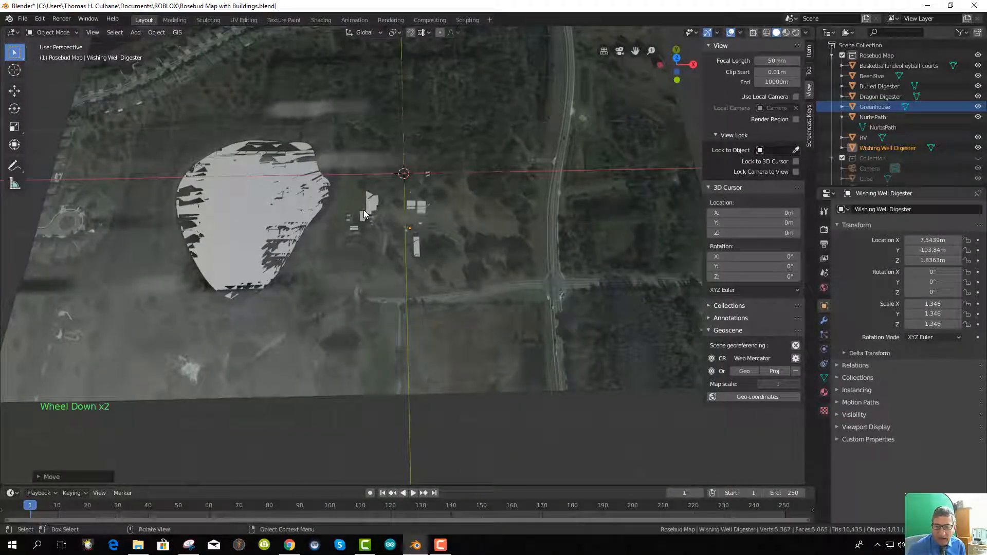
left_click(23, 18)
left_click(42, 90)
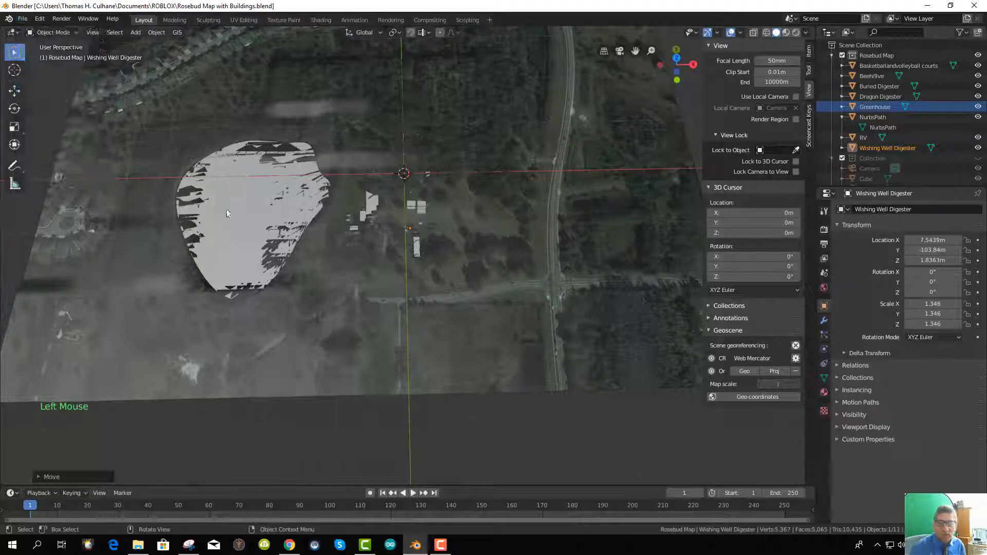
Import the Wavefront file "character and car.obj" from the ROBLOX folder as a size reference, viewing the map from above
left_click(240, 205)
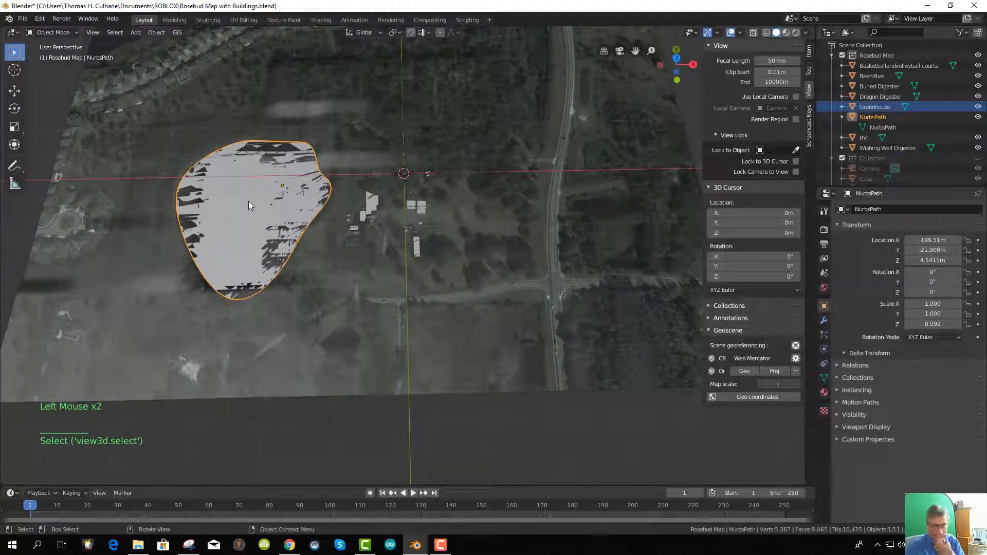
mouse_move(304, 320)
middle_mouse_down()
mouse_move(297, 258)
mouse_move(293, 315)
mouse_move(313, 346)
mouse_move(296, 344)
mouse_move(298, 335)
middle_mouse_up()
key("KP_7")
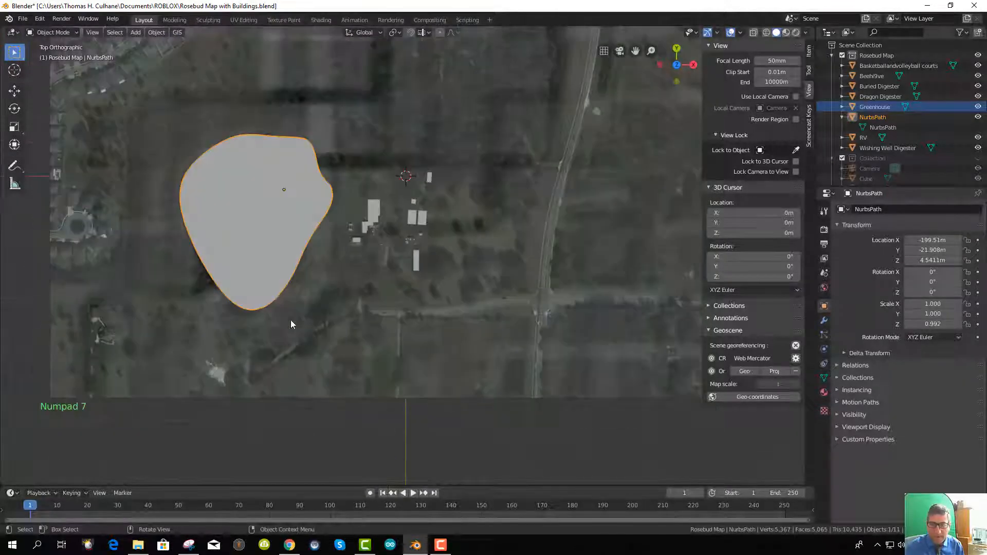
left_click(23, 19)
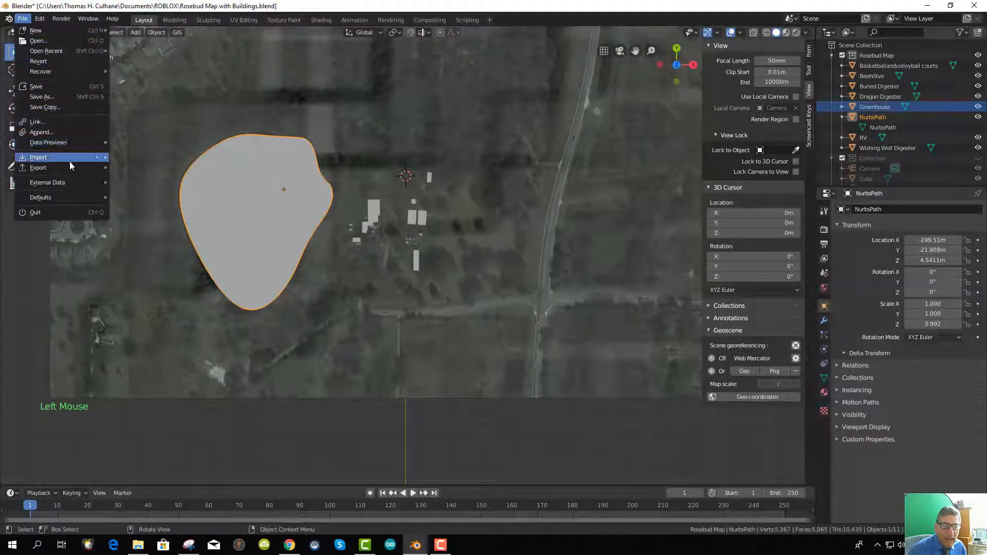
mouse_move(68, 157)
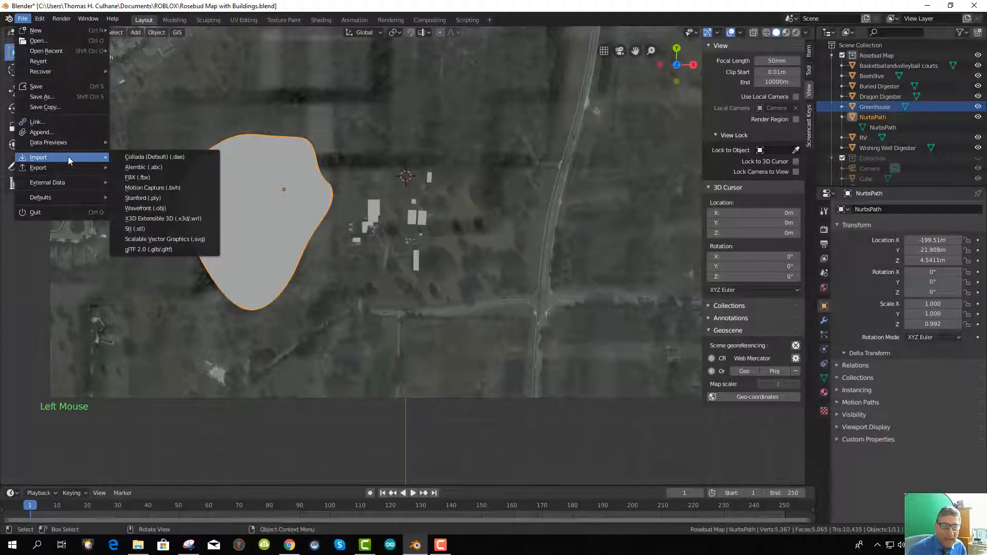
left_click(158, 209)
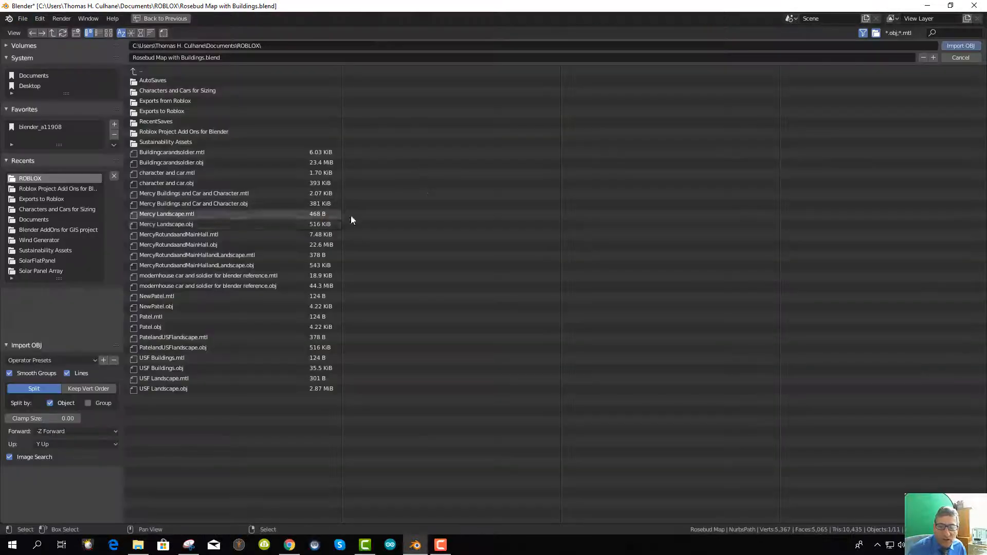
left_click(167, 183)
double_click(168, 183)
Move the imported character and car west across the map to the open ground west of the greenhouse
scroll(501, 304, "up", 3)
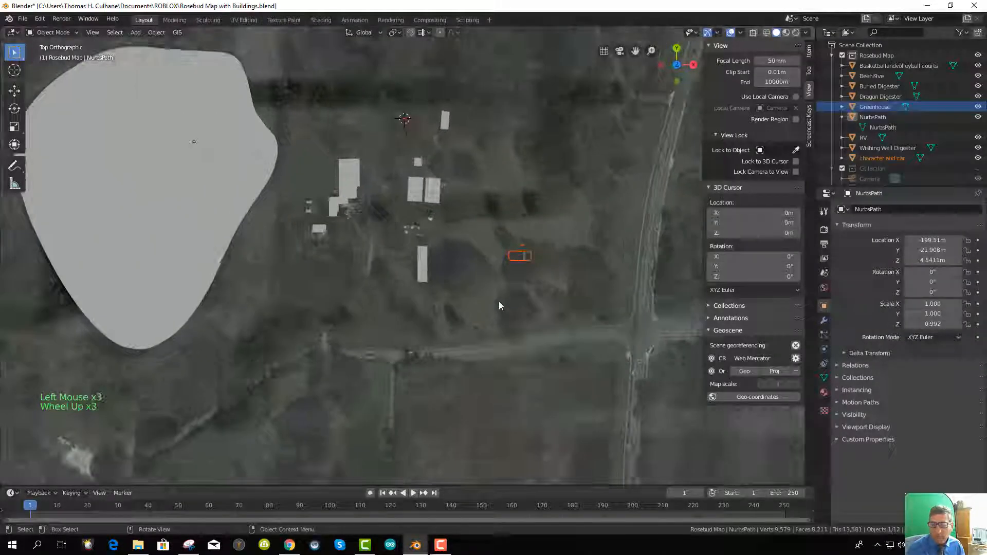
key("g")
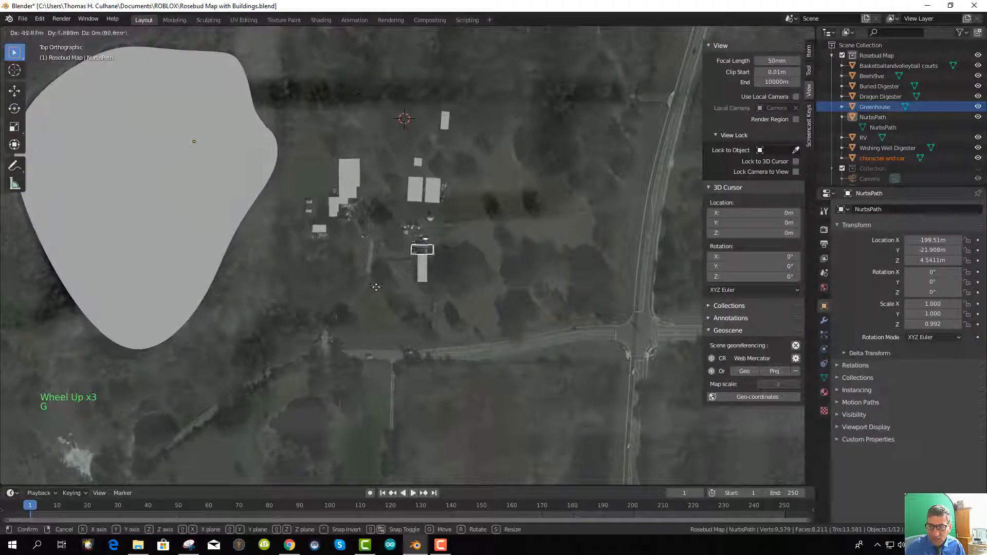
left_click(356, 290)
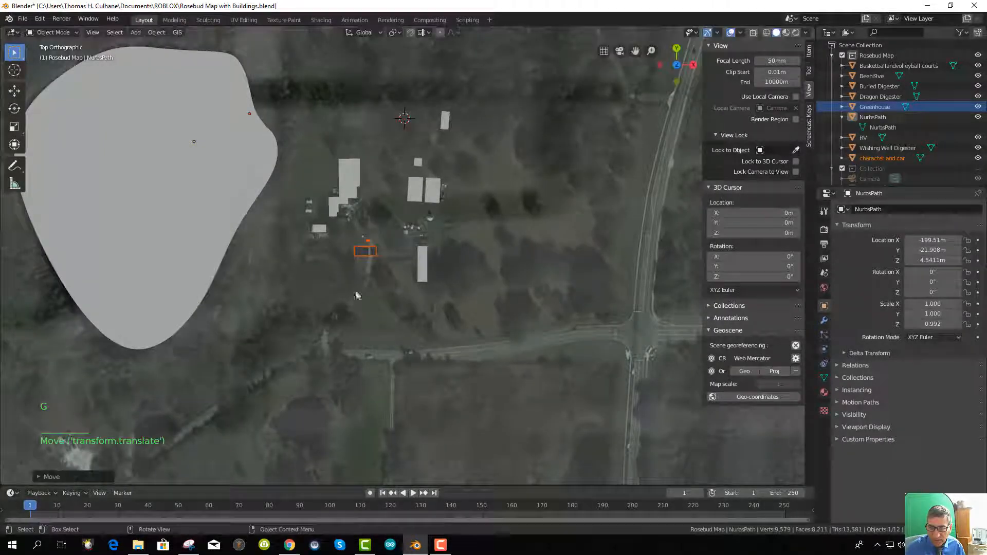
Move the character and car about 13.9 m north along the Y axis toward the buildings
scroll(380, 295, "up", 6)
middle_click_drag(380, 295, 229, 185)
scroll(227, 165, "up", 3)
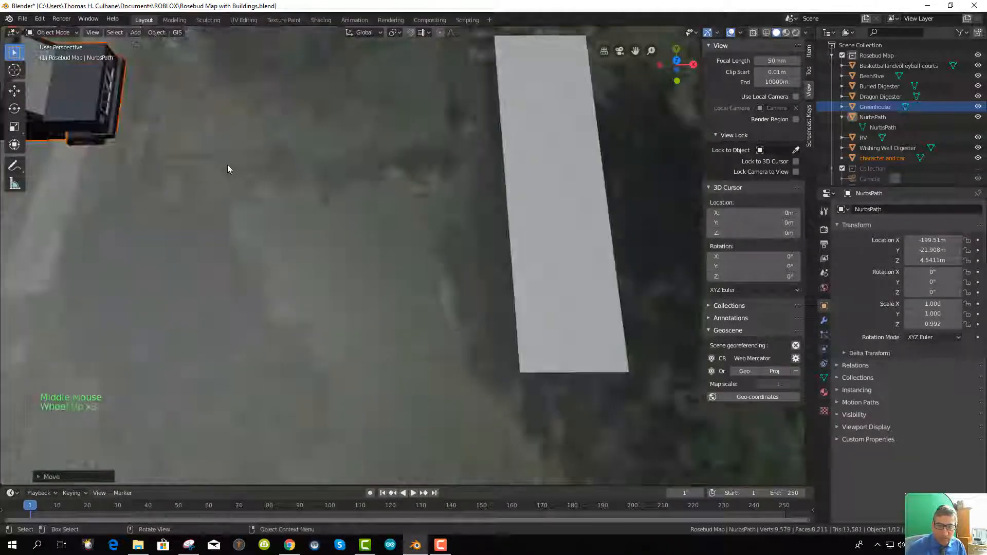
scroll(230, 212, "down", 3)
middle_click_drag(208, 251, 280, 329, "shift")
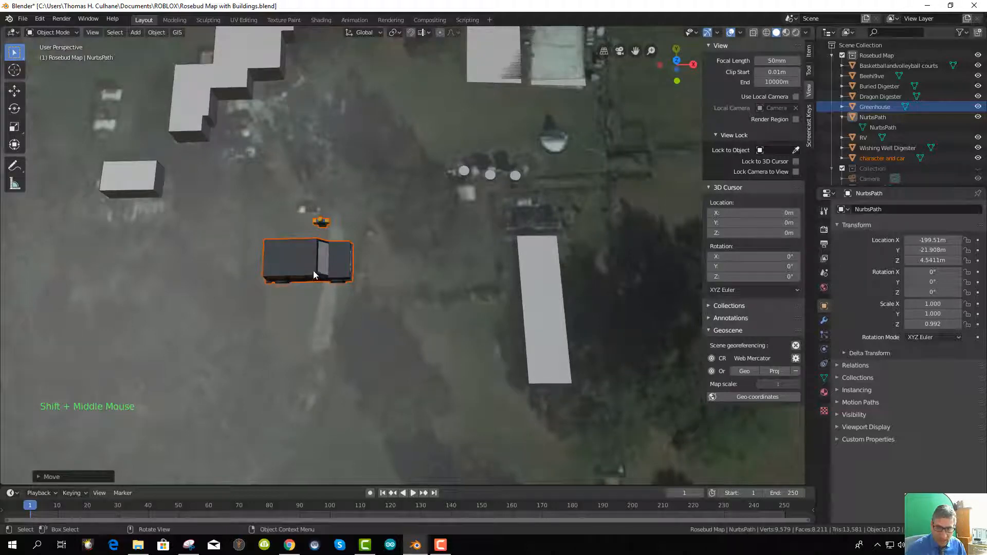
key("g")
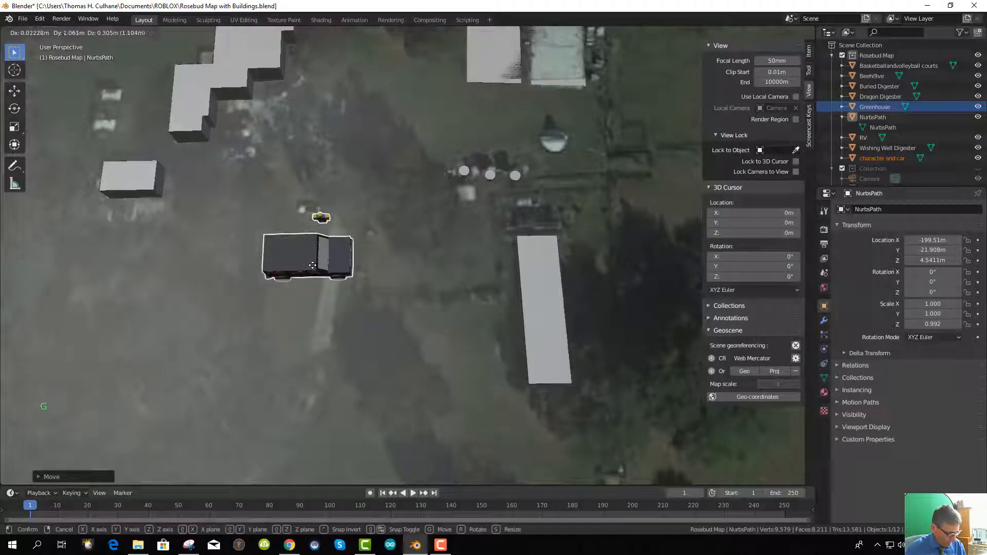
key("y")
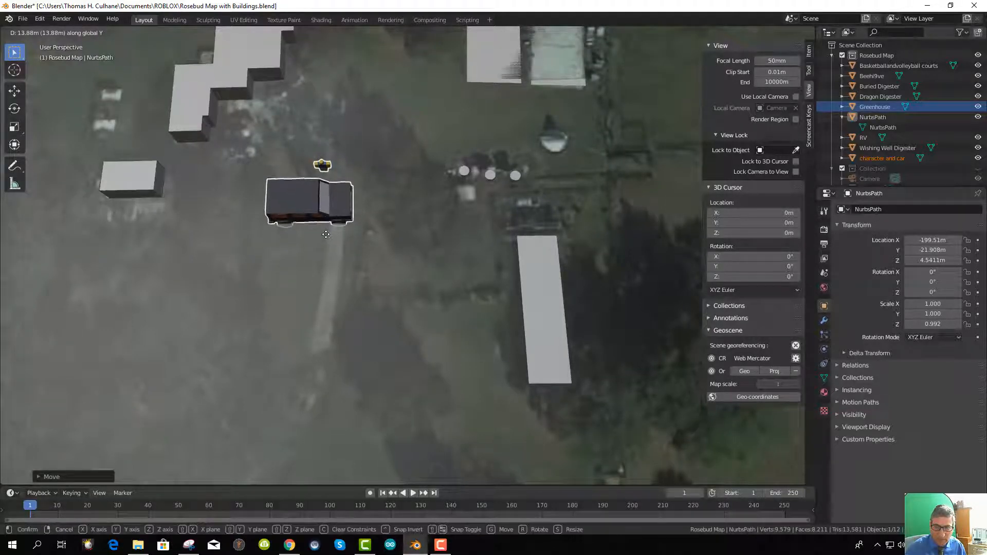
left_click(326, 234)
Raise the character and car about 1 m along the Z axis so it sits above the terrain
middle_click_drag(330, 235, 340, 188)
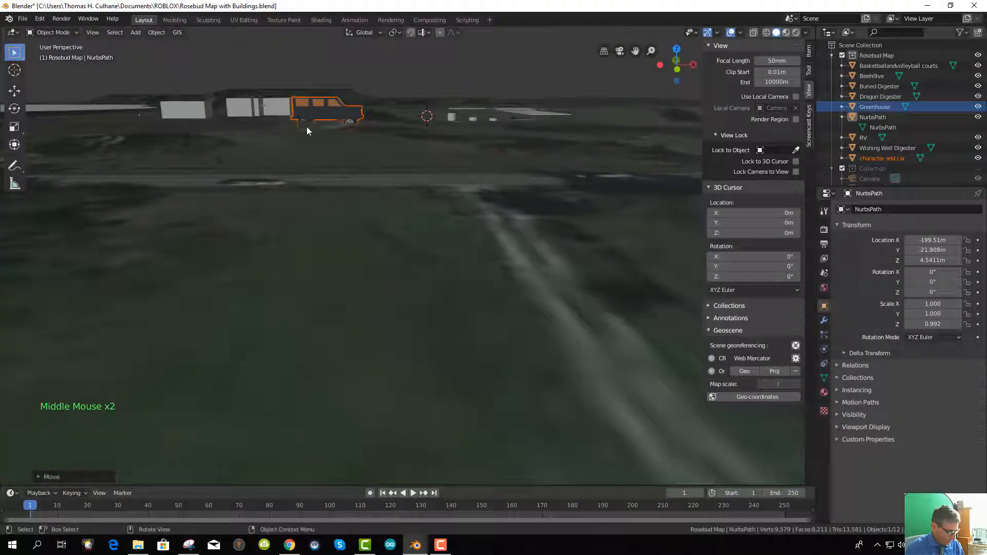
key("g")
key("z")
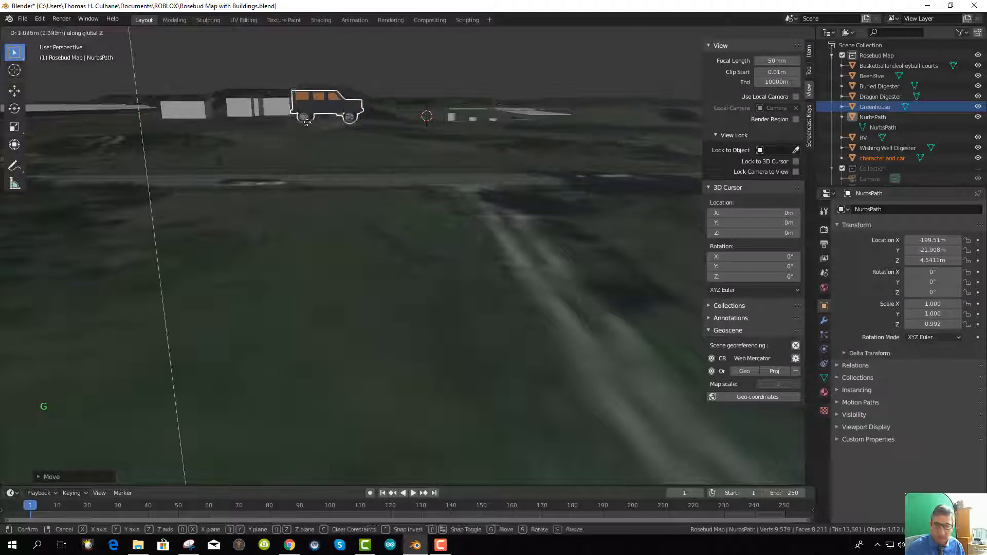
left_click(307, 121)
middle_click_drag(320, 145, 357, 215)
scroll(357, 215, "down", 7)
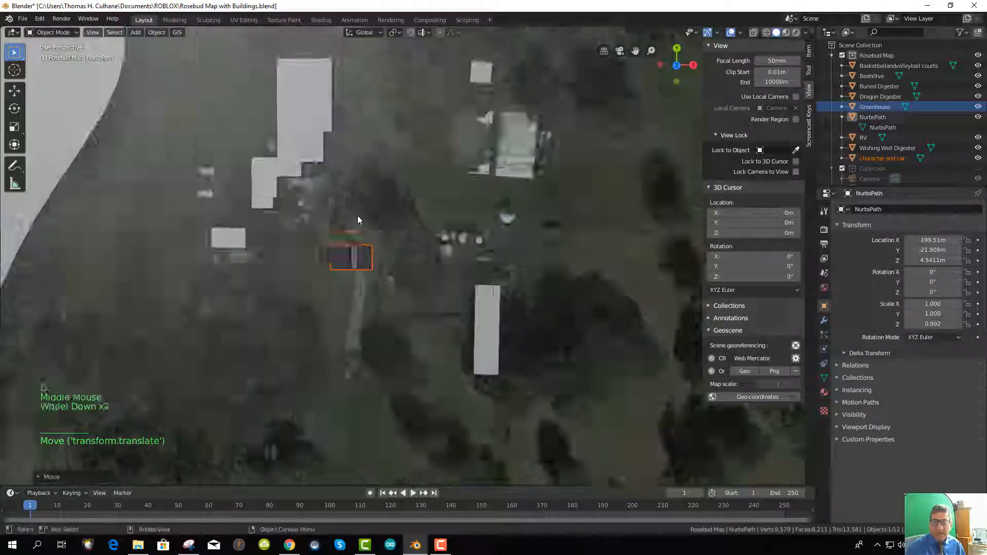
scroll(358, 216, "down", 3)
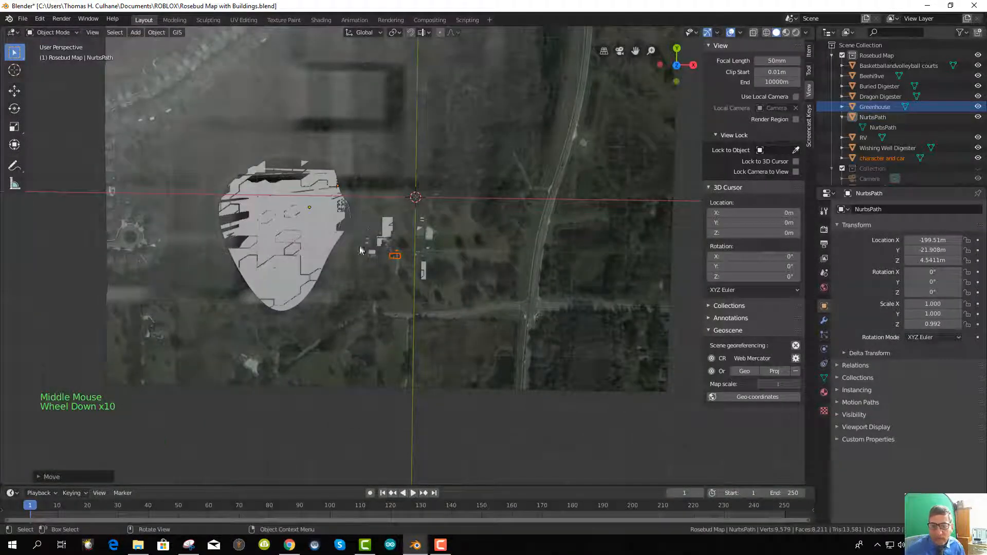
scroll(350, 246, "up", 2)
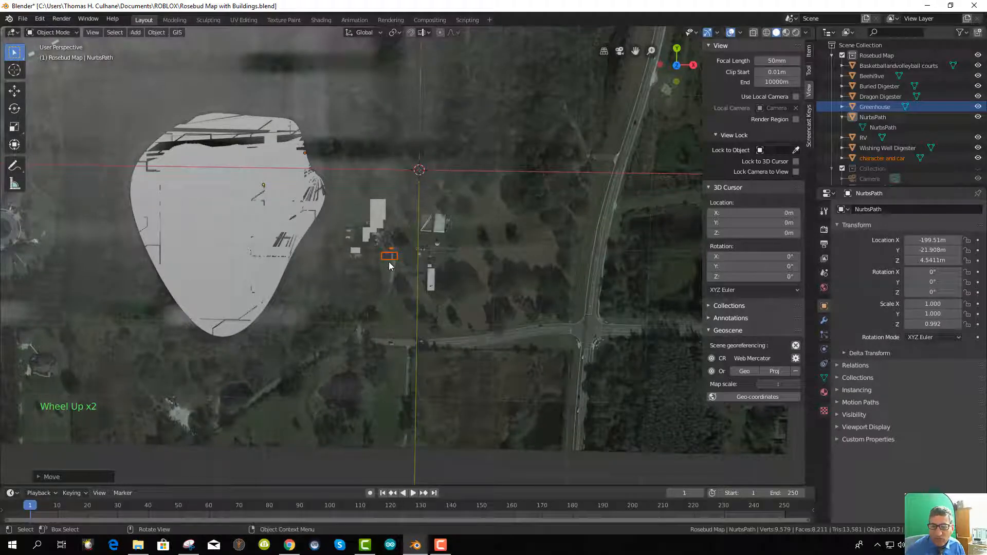
Hide the imported character and car and select all the remaining objects on the map
scroll(427, 281, "down", 2)
scroll(425, 279, "up", 2)
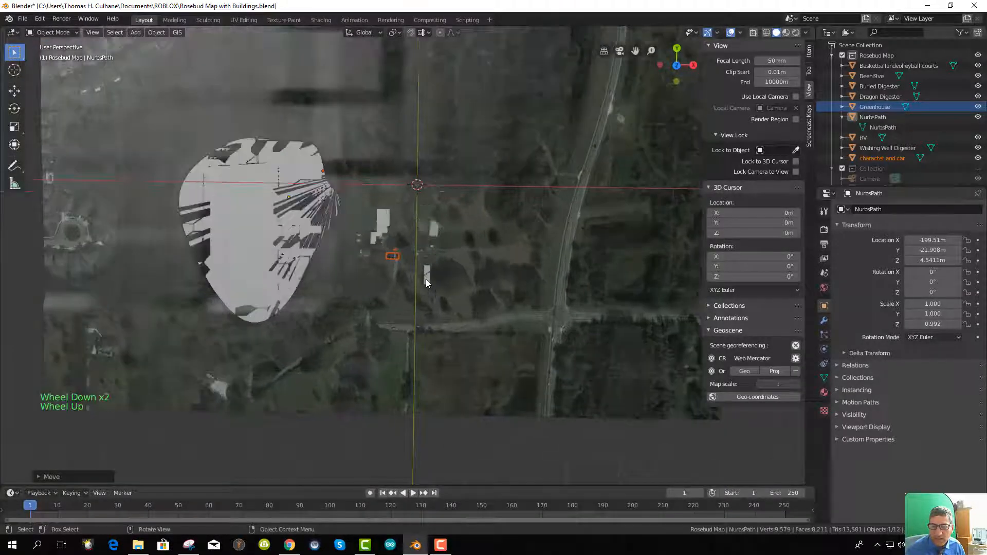
scroll(443, 282, "down", 3)
middle_click_drag(417, 283, 435, 337, "shift")
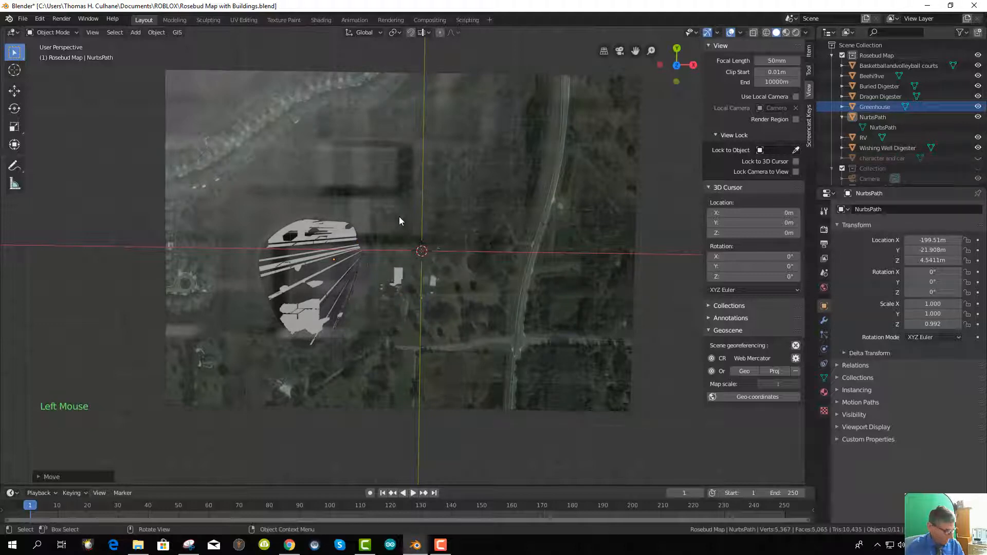
key("a")
key("q")
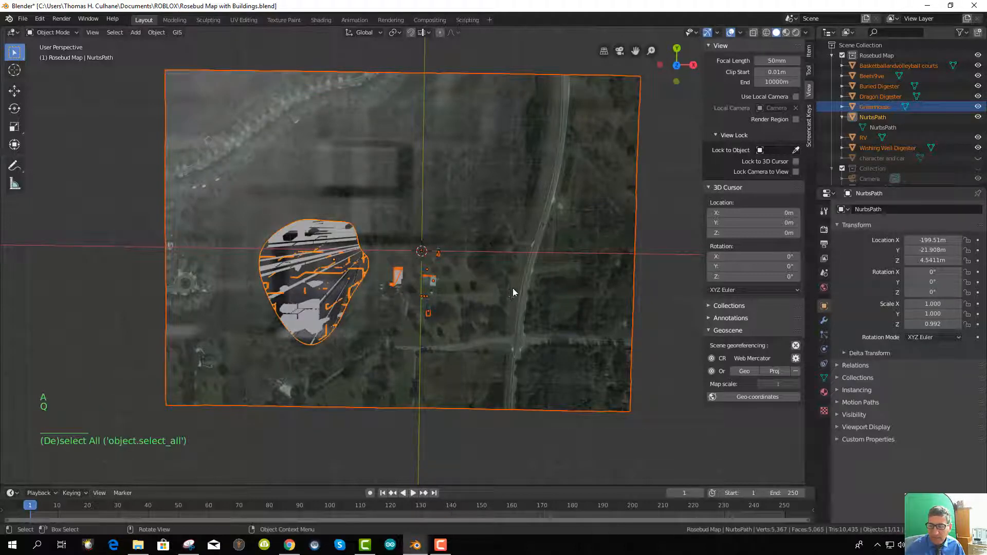
Select only the satellite terrain map and set its X, Y and Z scale to 4
left_click(368, 178)
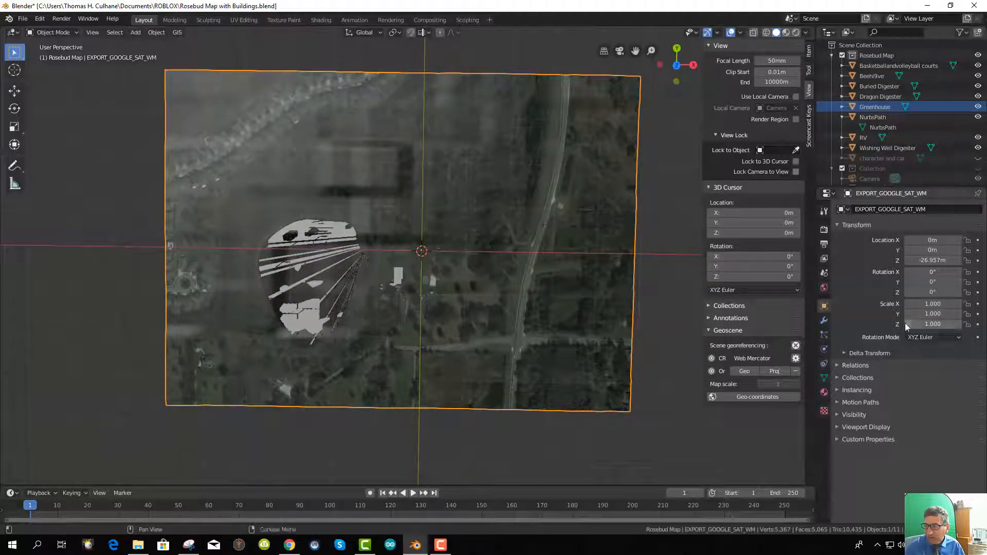
left_click(925, 304)
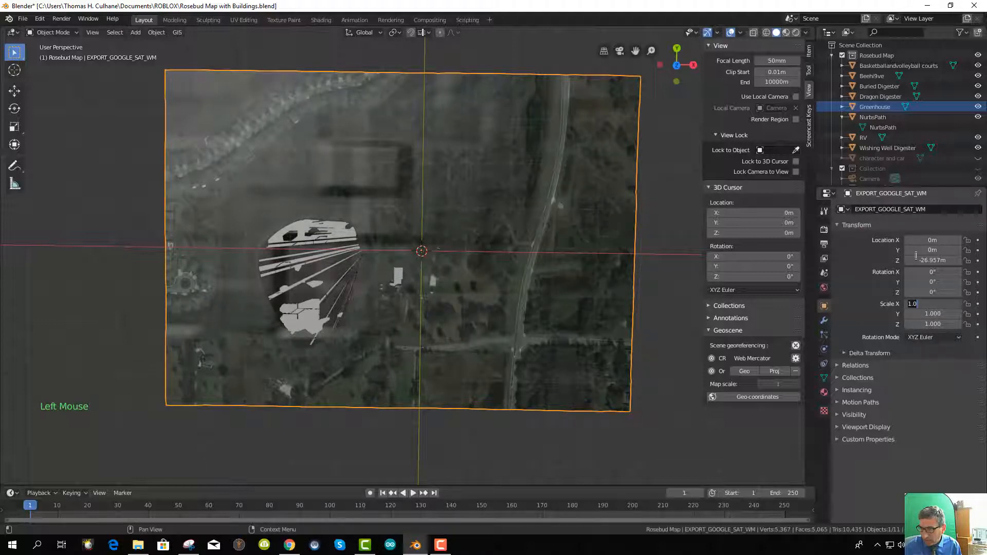
type("4")
left_click(932, 314)
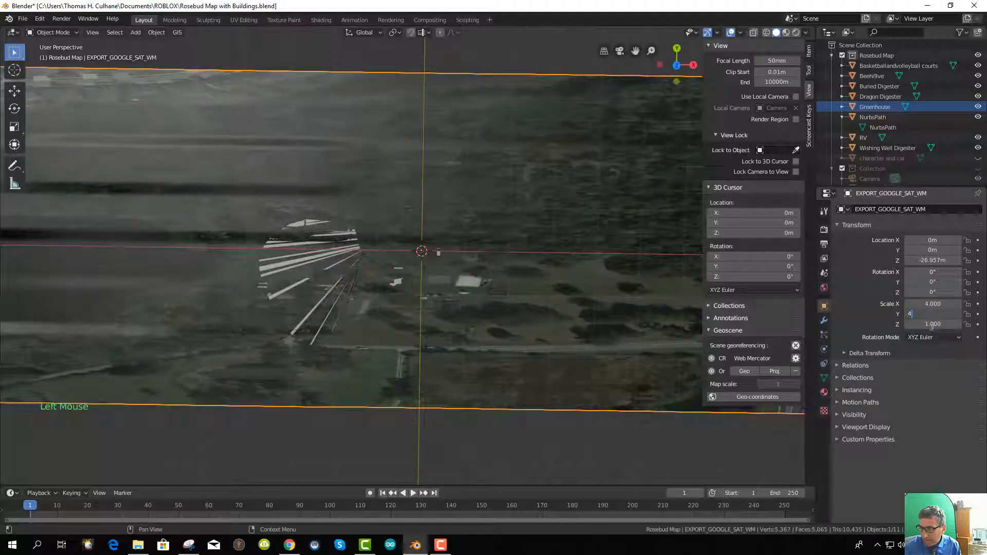
type("4")
key("Return")
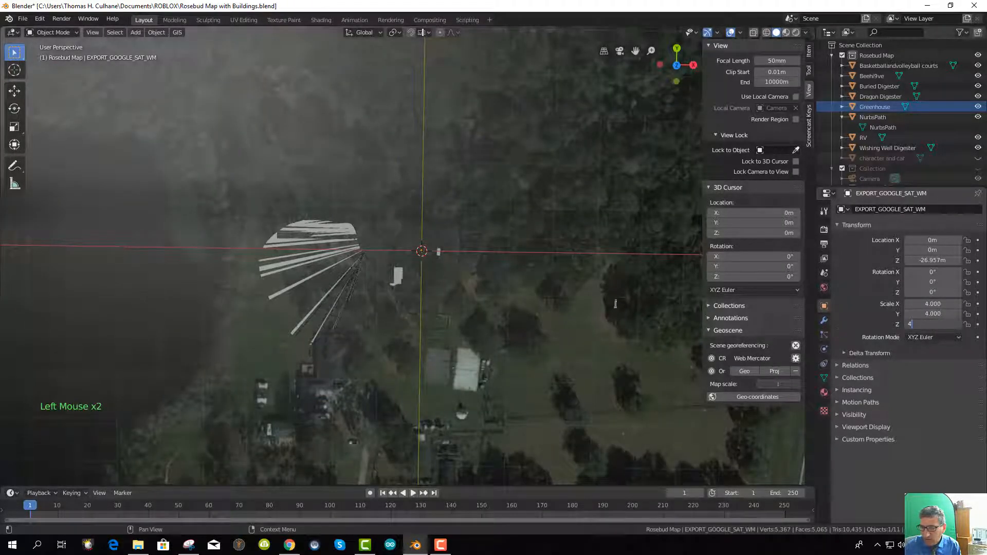
type("4")
key("Return")
scroll(599, 304, "down", 5)
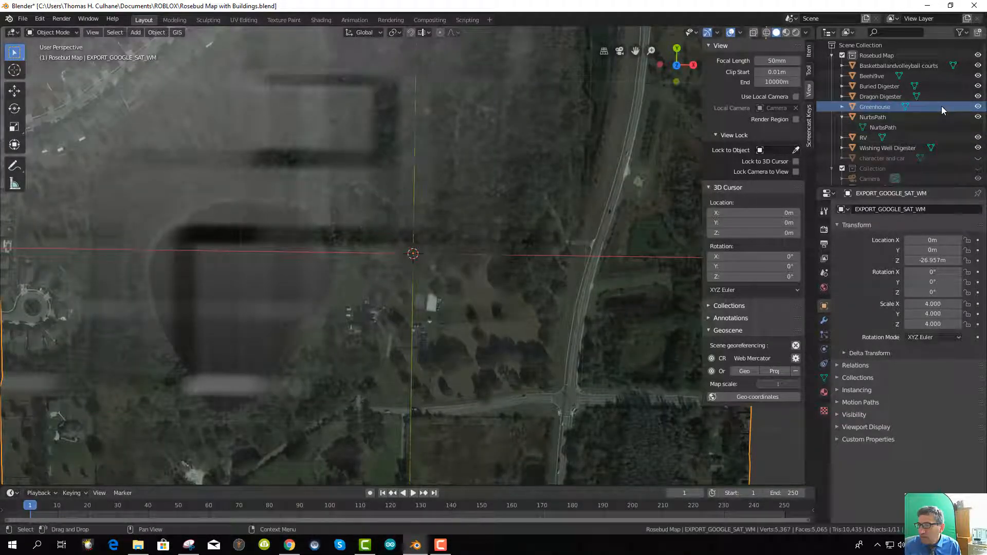
Make the hidden character and car object visible again
scroll(942, 106, "down", 5)
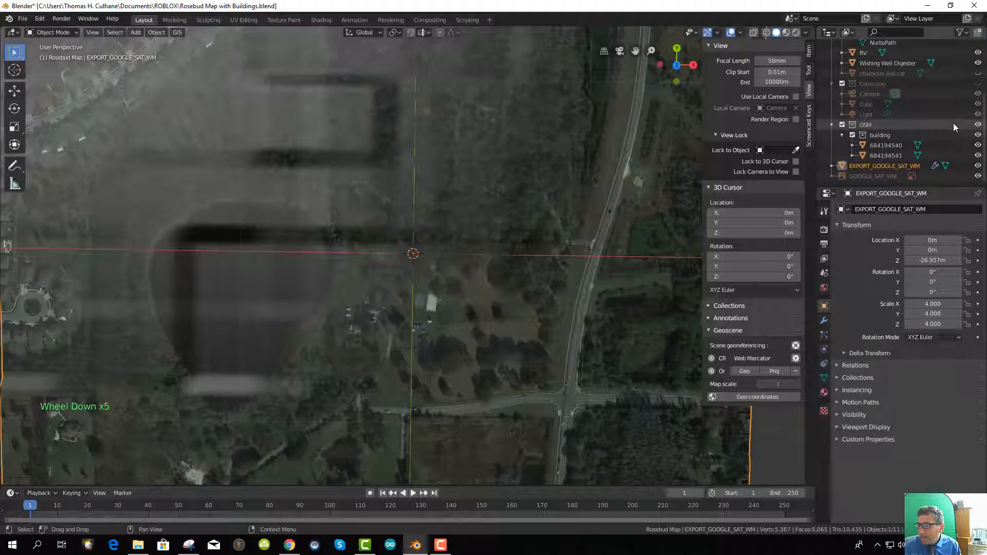
scroll(954, 122, "up", 6)
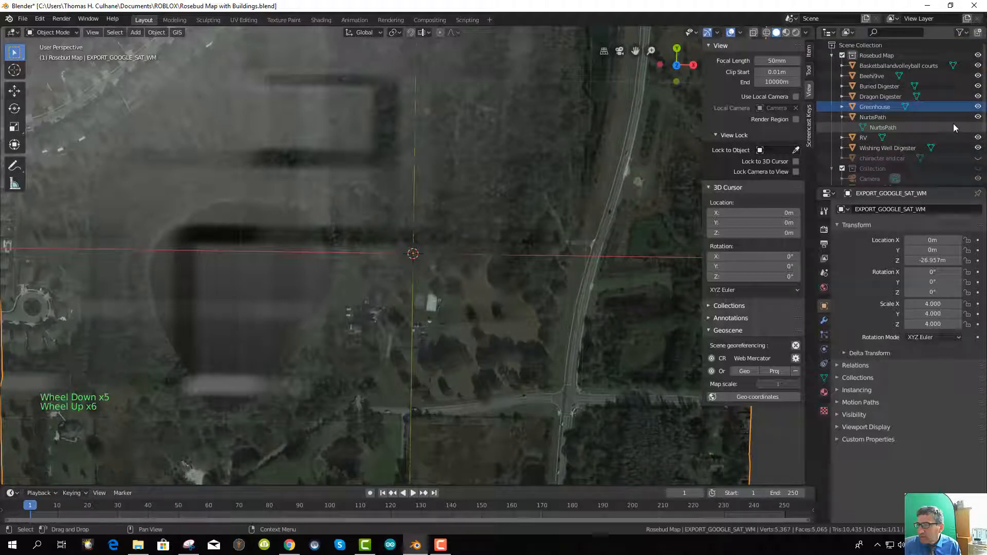
scroll(934, 77, "up", 1)
scroll(941, 98, "down", 2)
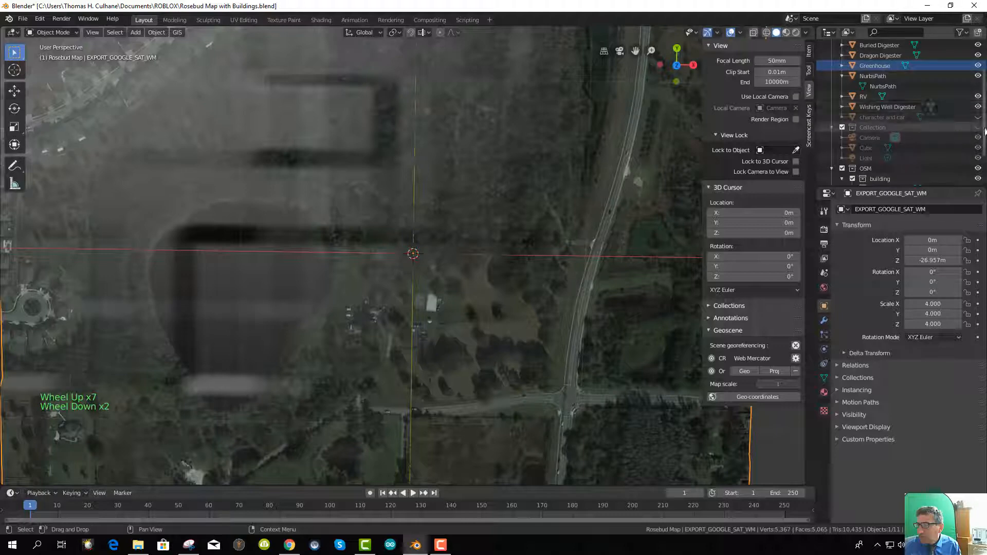
left_click(978, 117)
middle_click_drag(414, 335, 465, 327)
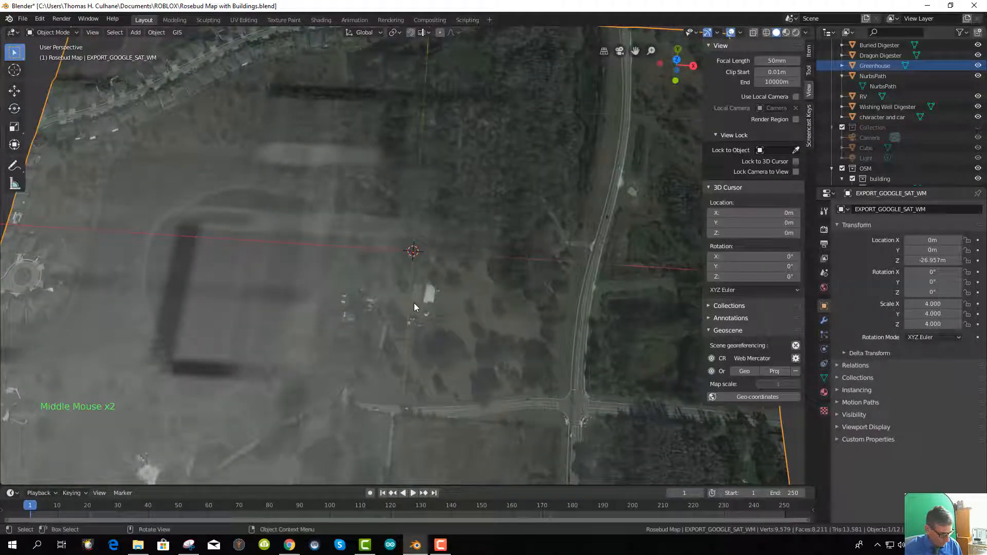
key("g")
right_click(396, 305)
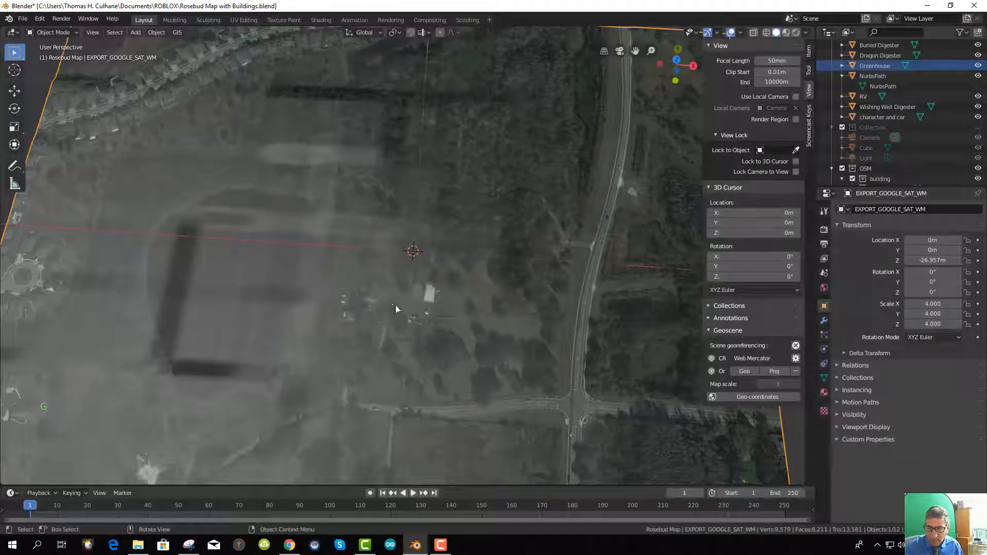
Frame the whole enlarged terrain map and look at it from an oblique angle
scroll(413, 313, "up", 5)
scroll(414, 304, "up", 9)
scroll(418, 292, "down", 10)
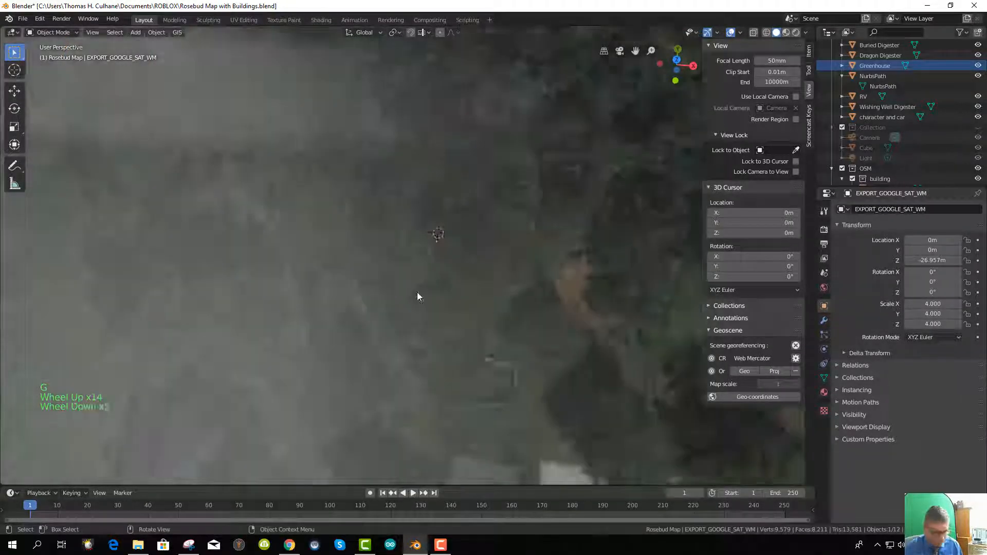
key("KP_Decimal")
middle_click_drag(460, 284, 778, 171)
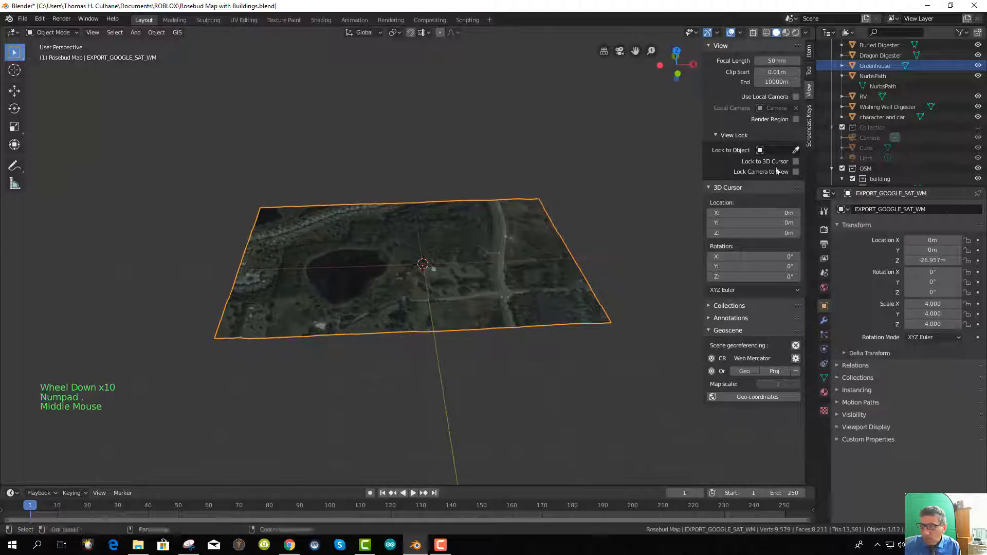
Select the character and car, frame it, and compare its size and height with the enlarged terrain
left_click(877, 118)
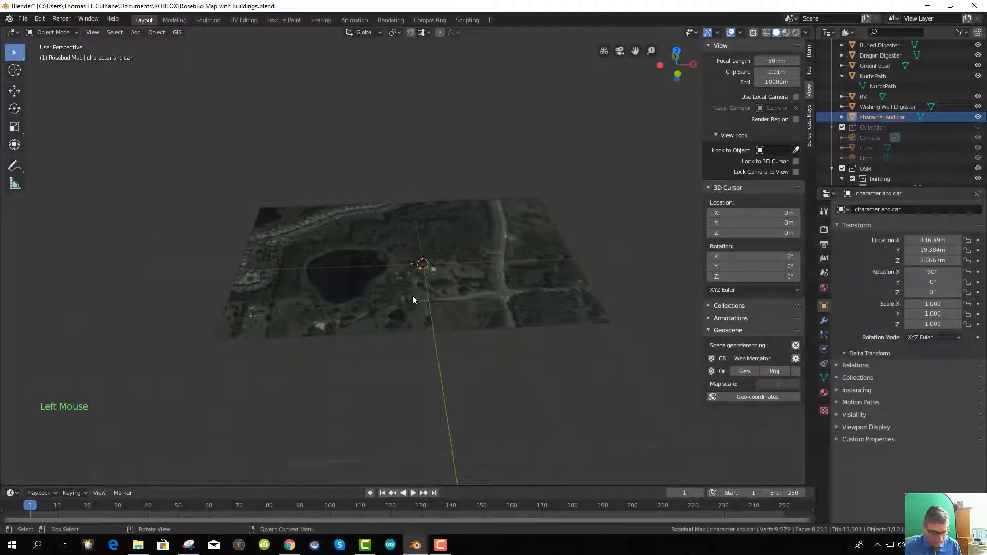
key("KP_Decimal")
scroll(411, 303, "down", 6)
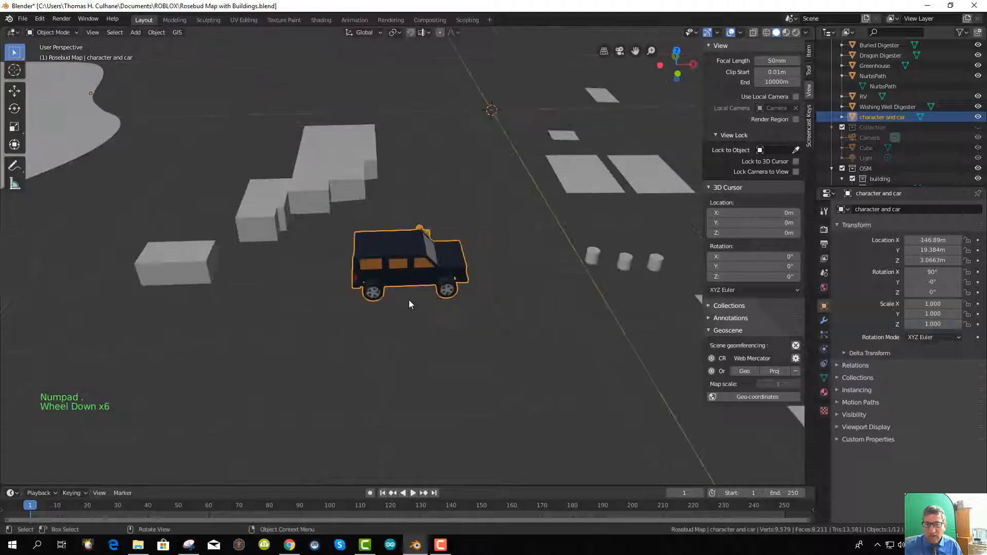
scroll(408, 299, "down", 3)
scroll(406, 296, "up", 2)
scroll(407, 296, "down", 8)
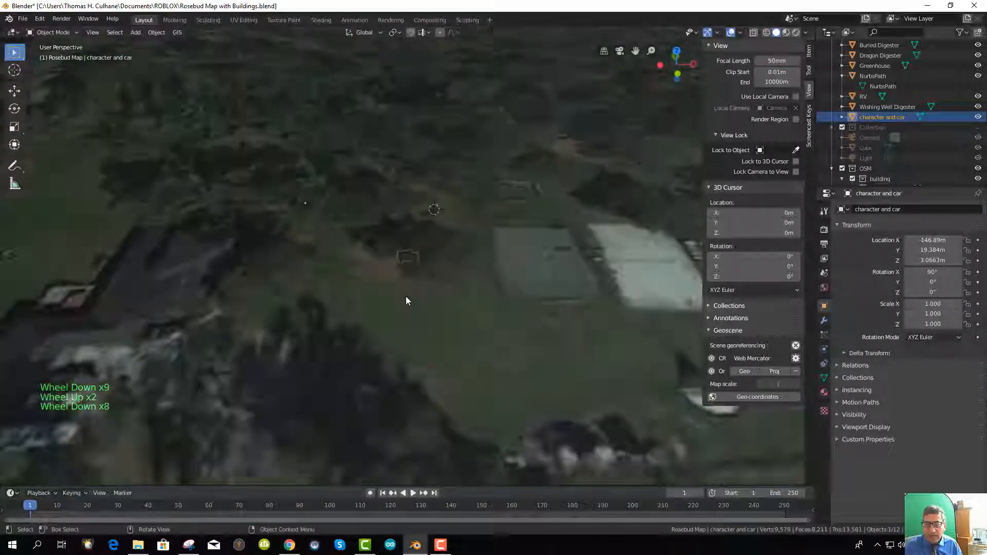
middle_click_drag(434, 325, 429, 290)
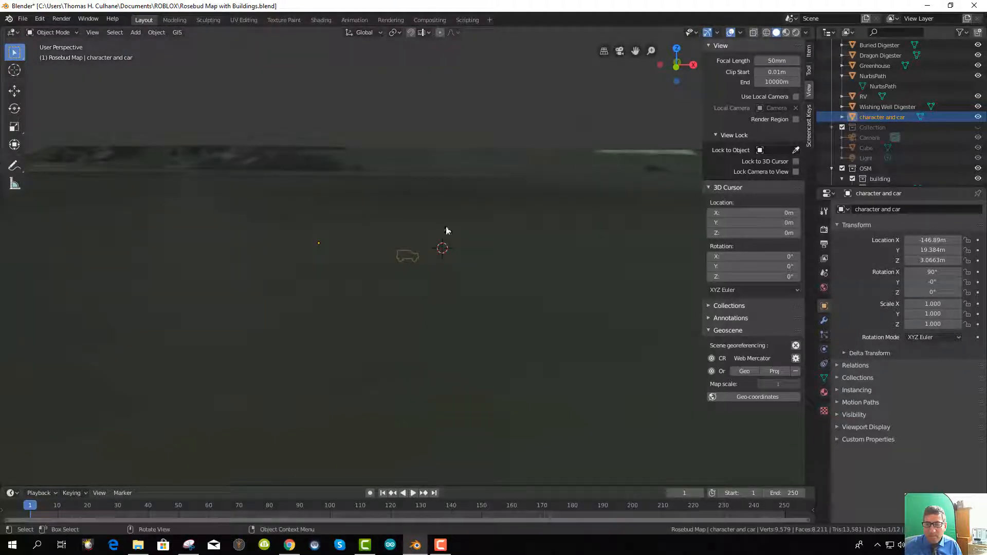
Select the satellite terrain map and set its Z location to 0 m
left_click(442, 221)
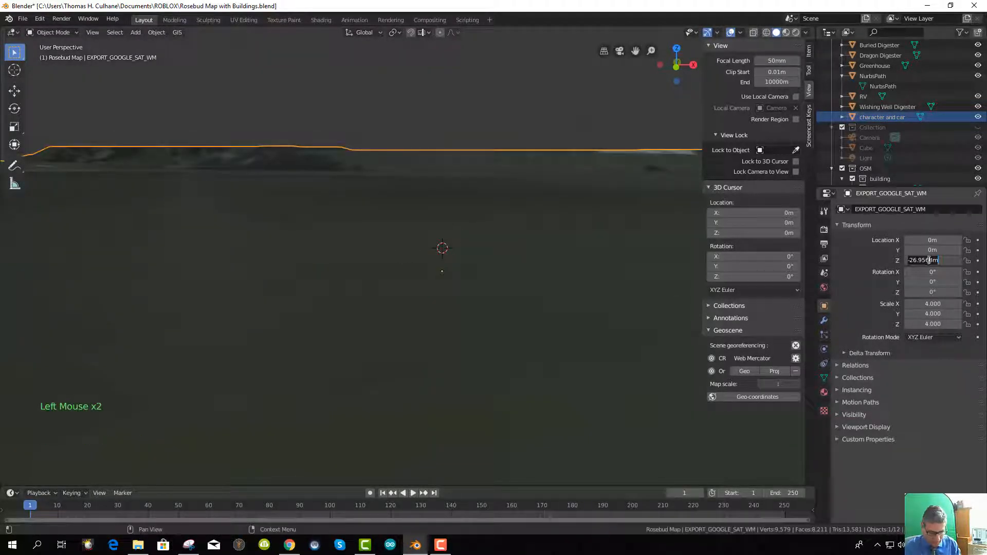
type("0")
key("Return")
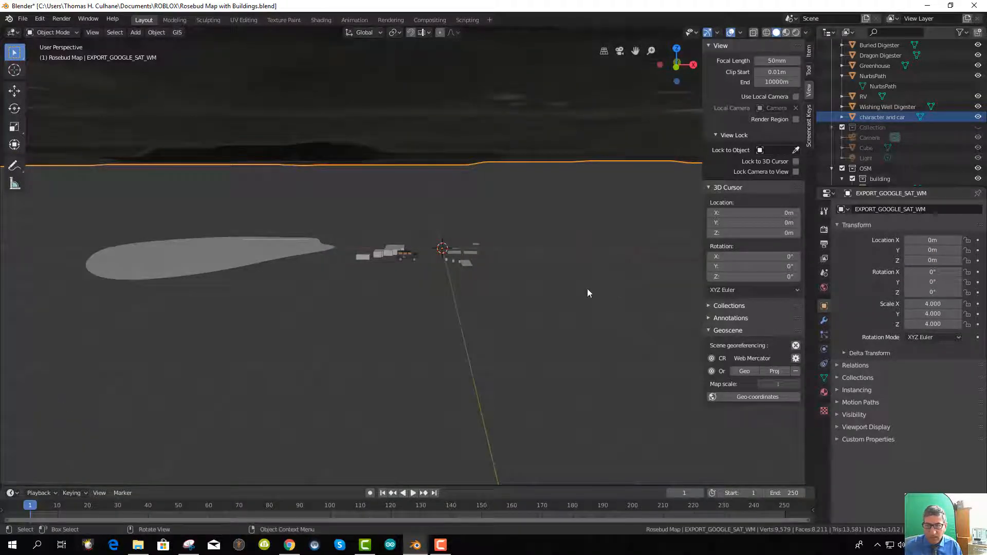
mouse_move(587, 289)
middle_mouse_down()
mouse_move(589, 281)
mouse_move(590, 304)
mouse_move(590, 293)
mouse_move(570, 286)
middle_mouse_up()
scroll(591, 294, "down", 7)
Lower the terrain map about 114 m along the Z axis in the front view, toward the level of the site meshes
key("KP_1")
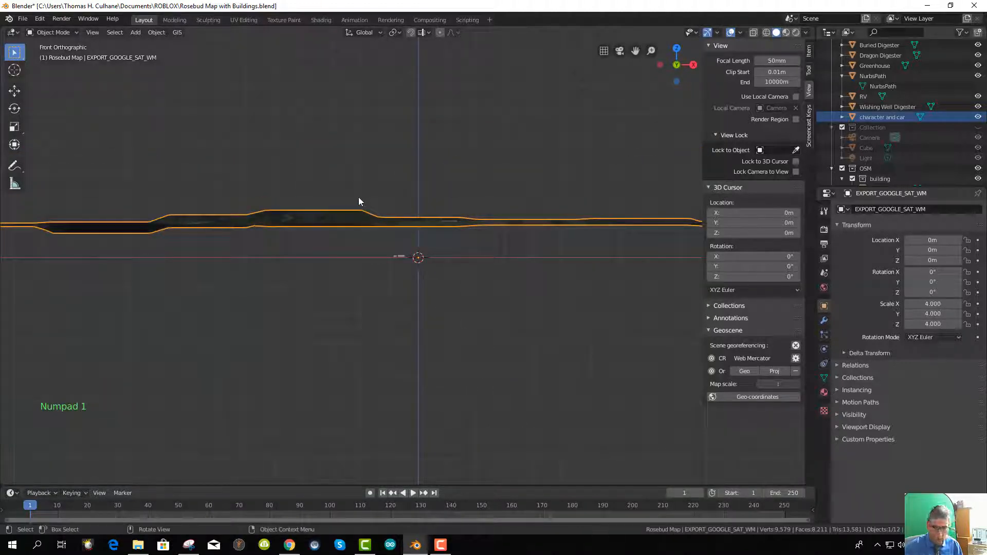
key("g")
key("z")
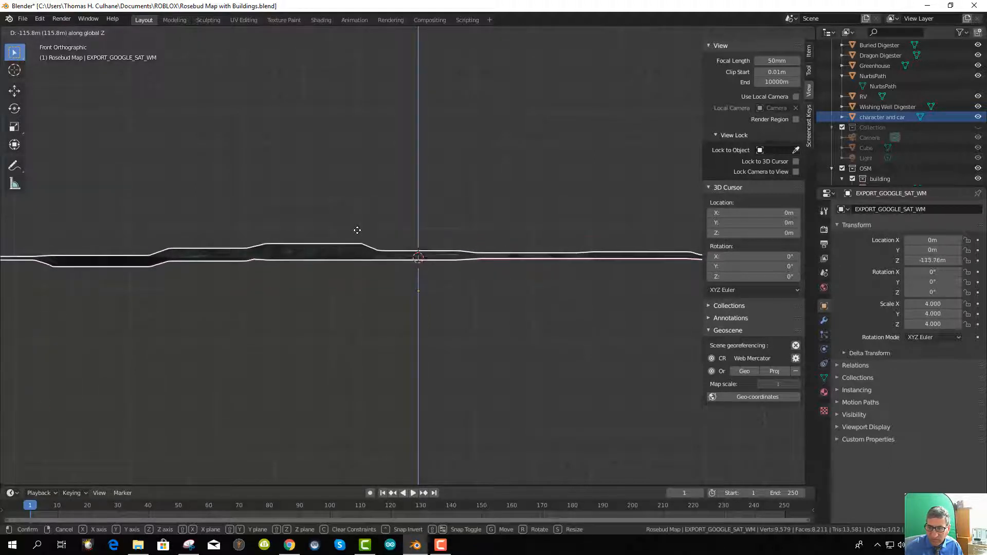
left_click(358, 230)
scroll(430, 295, "up", 11)
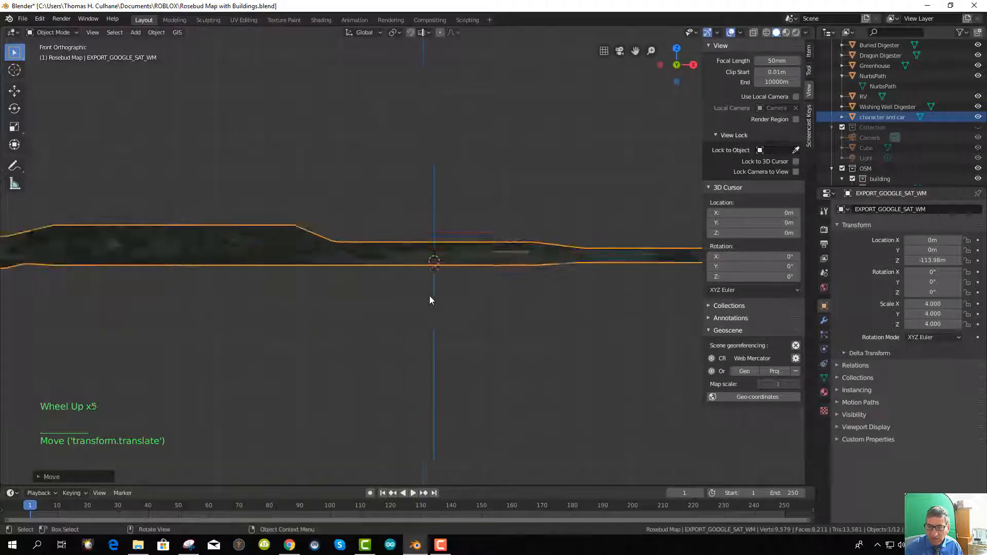
scroll(430, 294, "down", 6)
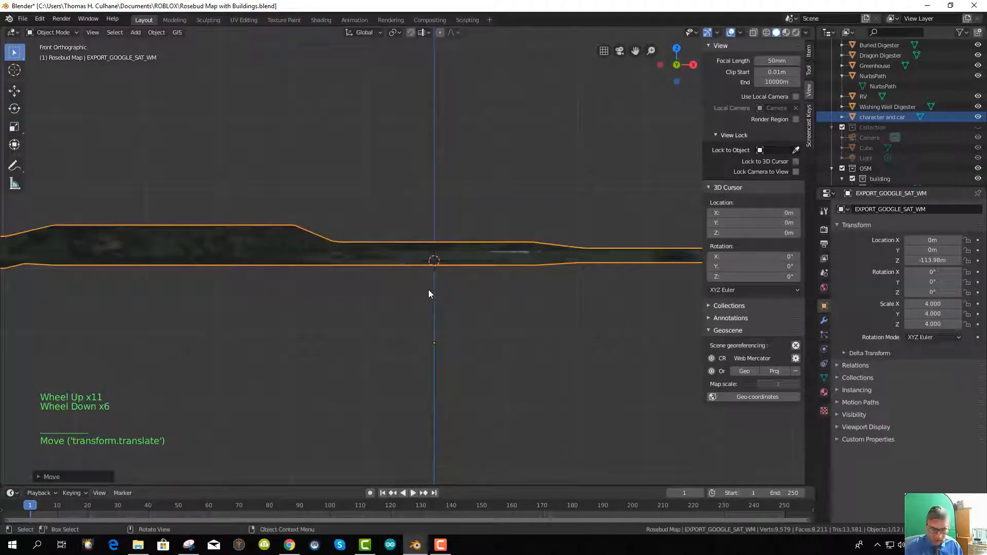
Move the terrain map freely about 9.3 m further down in the front view, bringing its Z location to about -123.3 m
key("g")
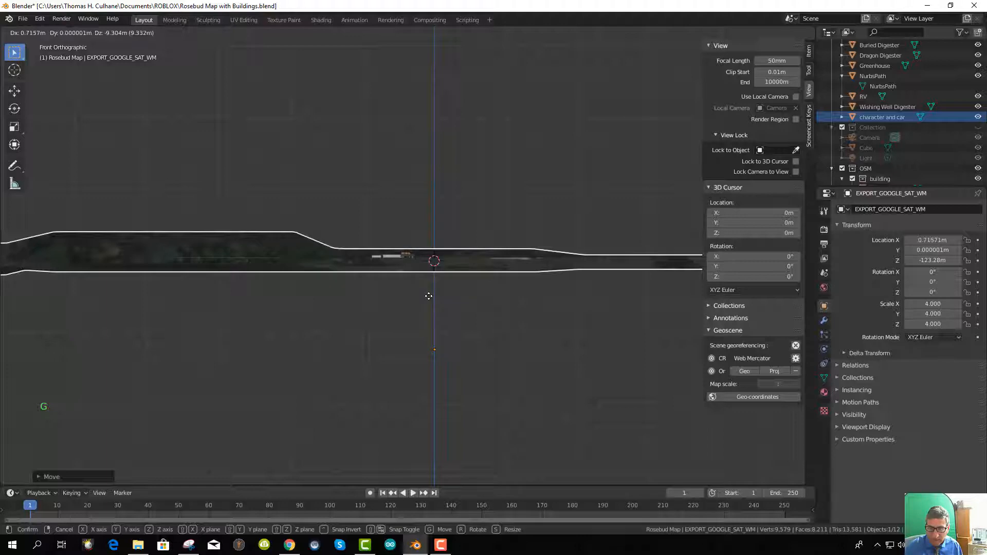
left_click(429, 296)
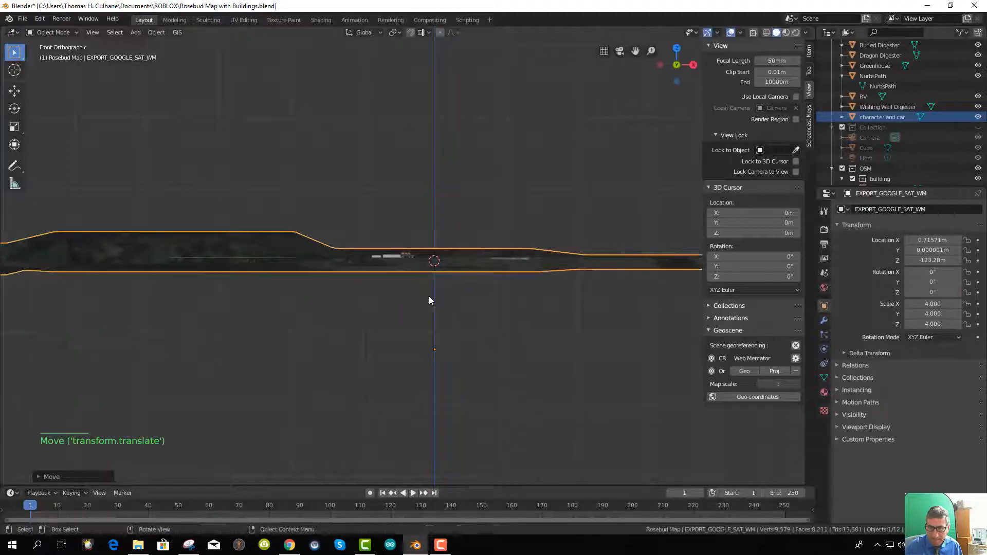
middle_click_drag(428, 296, 433, 410)
scroll(415, 346, "down", 5)
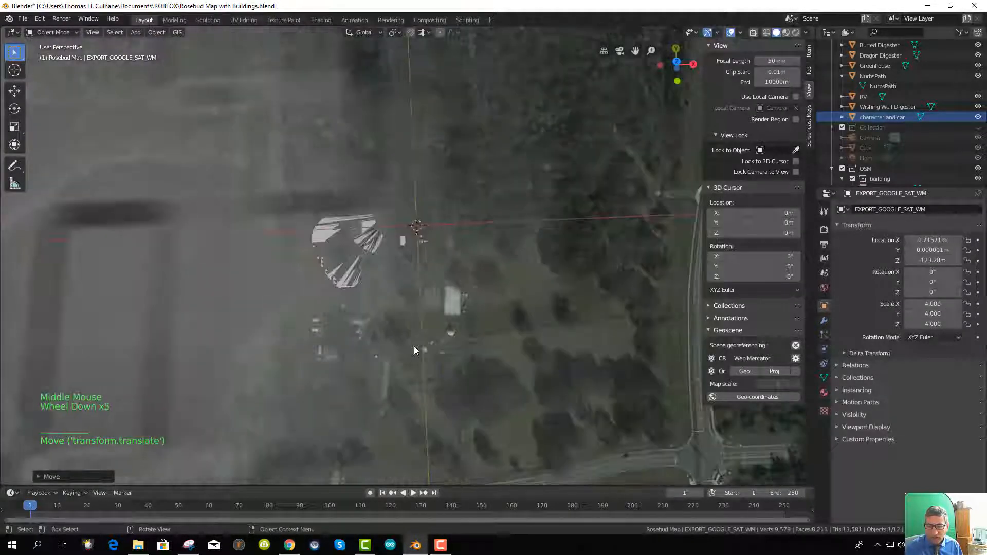
Select the character and car and move it south-west across the map to the upper end of the pale driveway strip
left_click(409, 257)
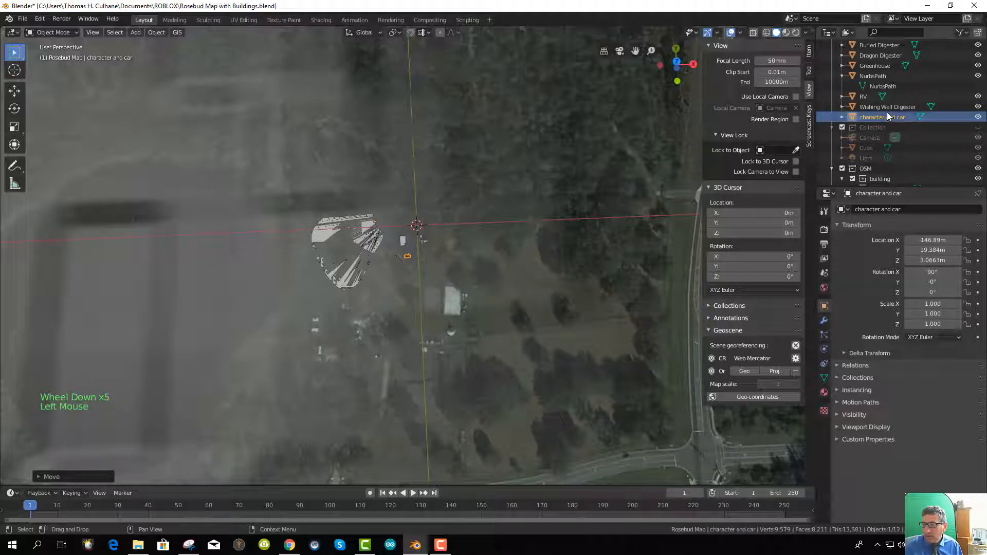
key("g")
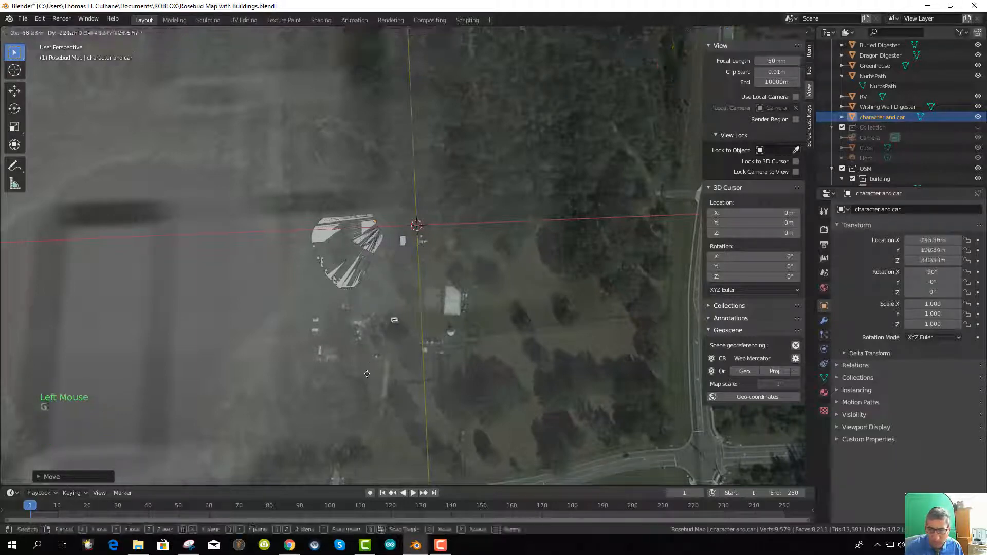
left_click(352, 404)
scroll(393, 408, "up", 4)
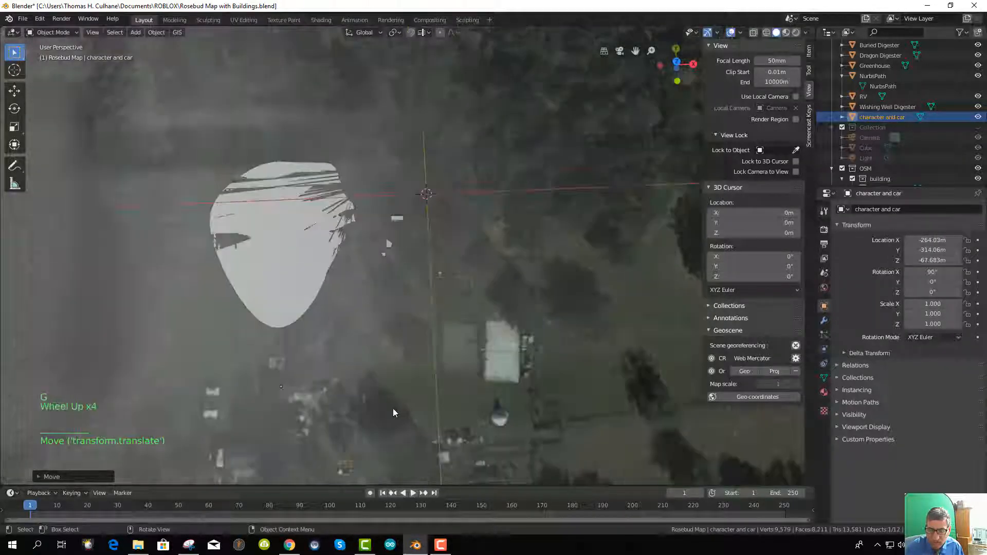
middle_click_drag(392, 410, 489, 221, "shift")
scroll(480, 252, "up", 5)
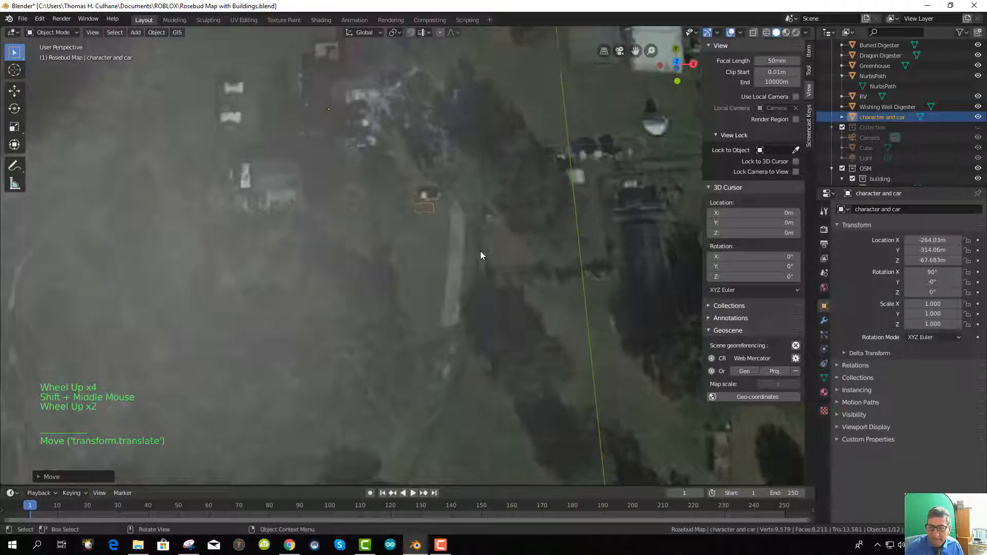
Place the character and car over the small vehicle-like shape beside the driveway, at about X -255.8 m, Y -295.1 m
key("g")
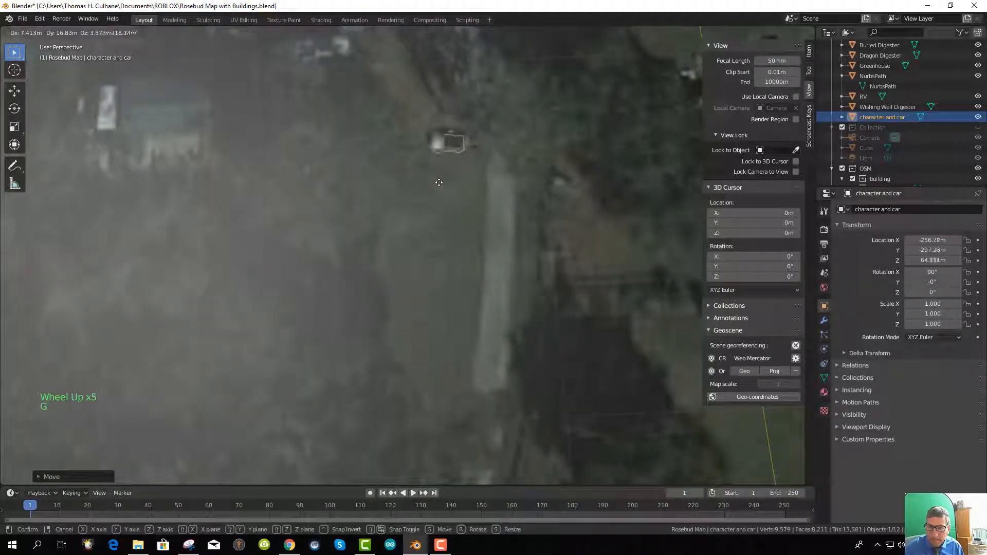
left_click(439, 183)
Raise the character and car along the Z axis to about Z -4.9 m, just above the terrain
middle_click_drag(440, 183, 443, 114)
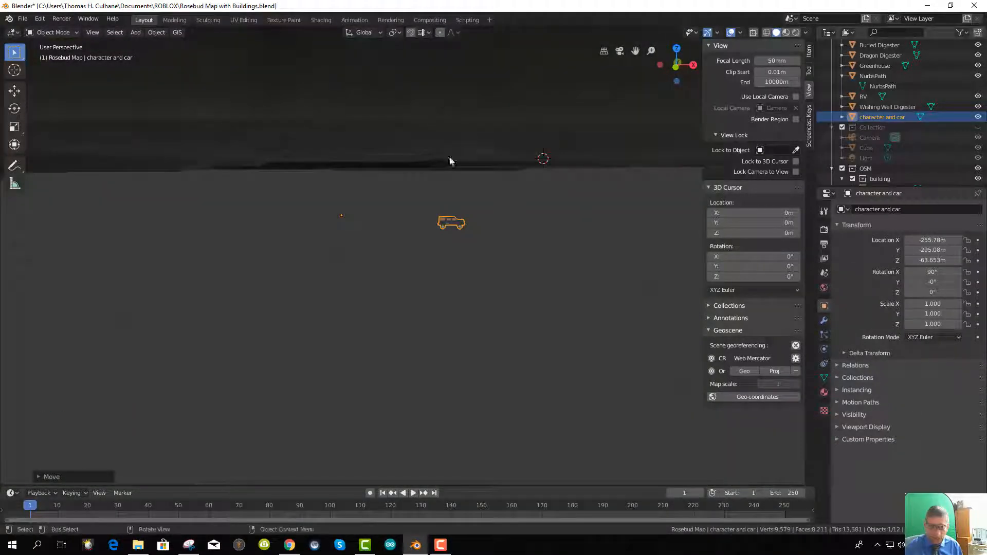
key("g")
key("z")
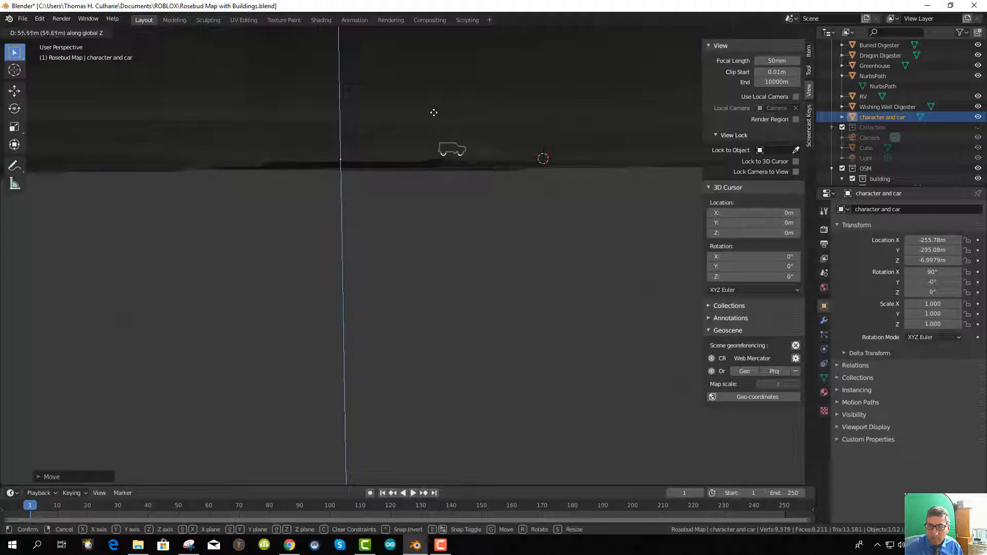
left_click(433, 111)
middle_click_drag(441, 167, 441, 249)
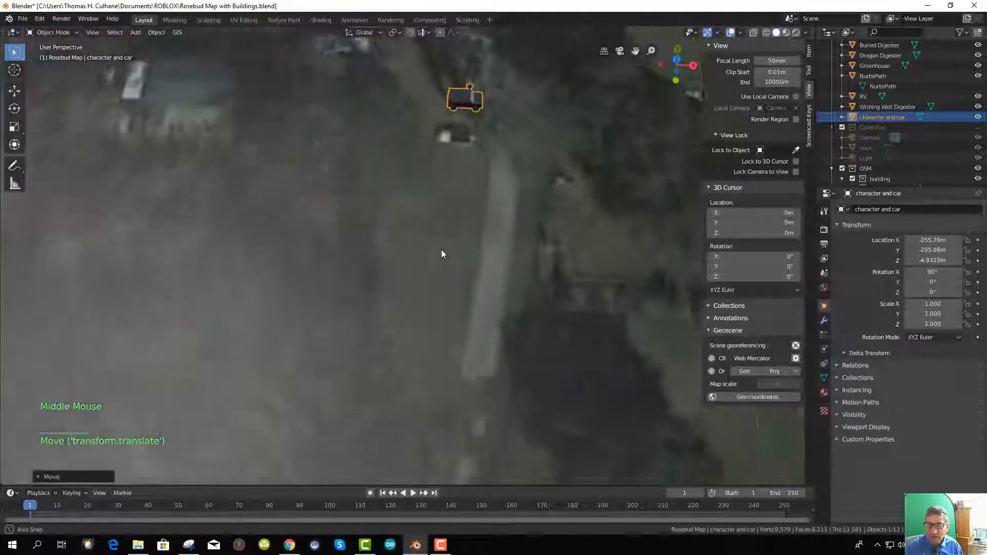
middle_click_drag(471, 201, 471, 211)
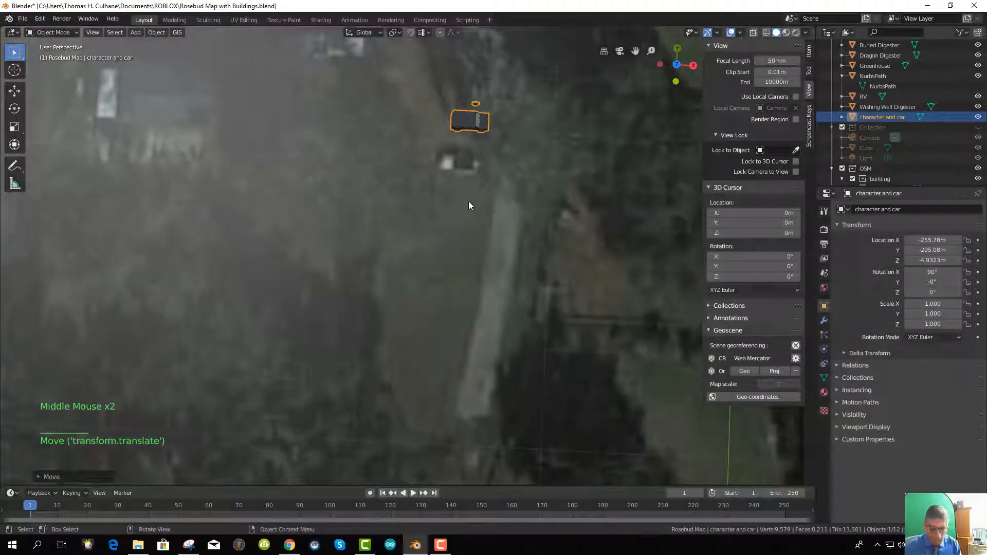
In top view, place the character and car over the vehicle-like shape by the driveway, at about X -260.3 m, Y -316.8 m
key("KP_7")
key("g")
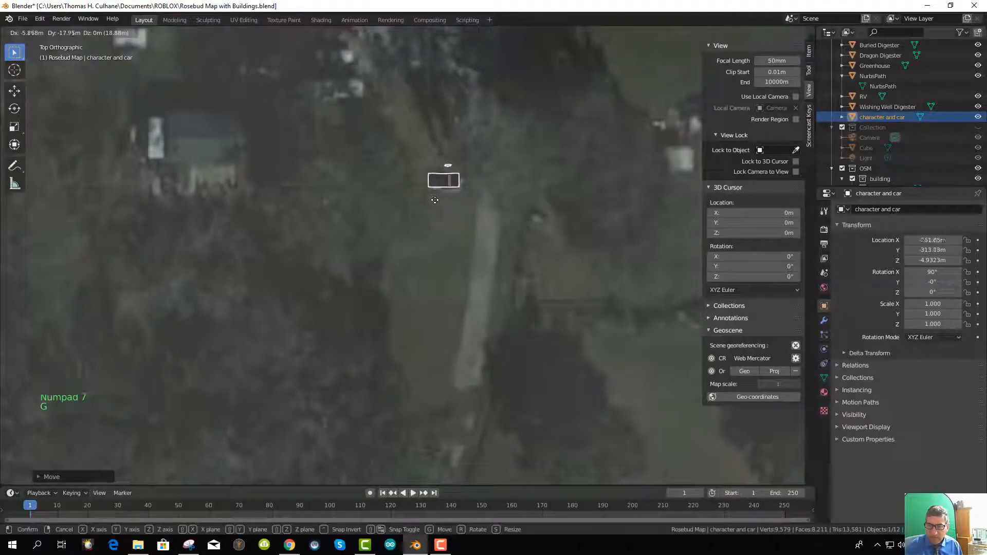
left_click(438, 199)
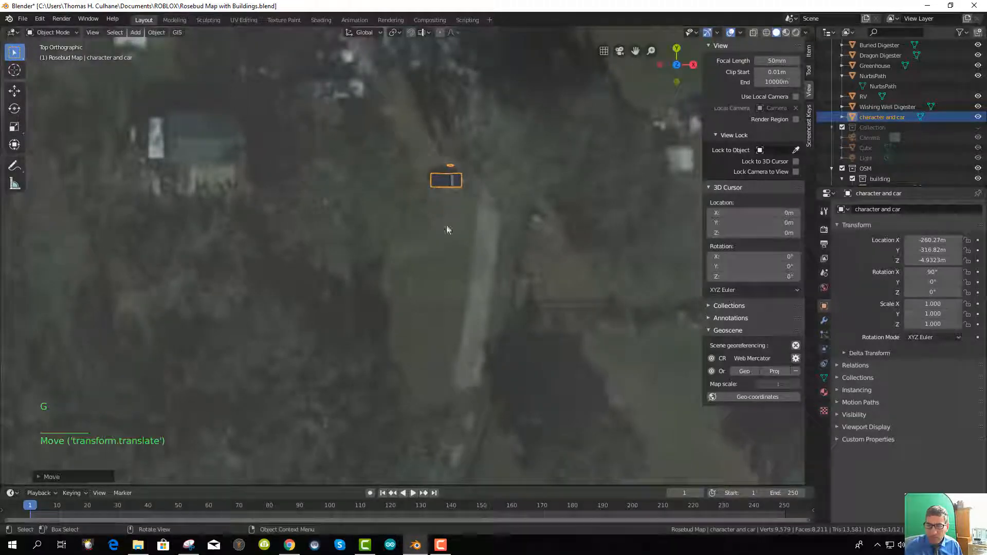
Select the lake-shaped NurbsPath mesh and set its X, Y and Z scale to 4
mouse_move(438, 200)
middle_mouse_down()
mouse_move(451, 204)
mouse_move(452, 153)
mouse_move(434, 172)
mouse_move(440, 202)
middle_mouse_up()
scroll(440, 202, "down", 9)
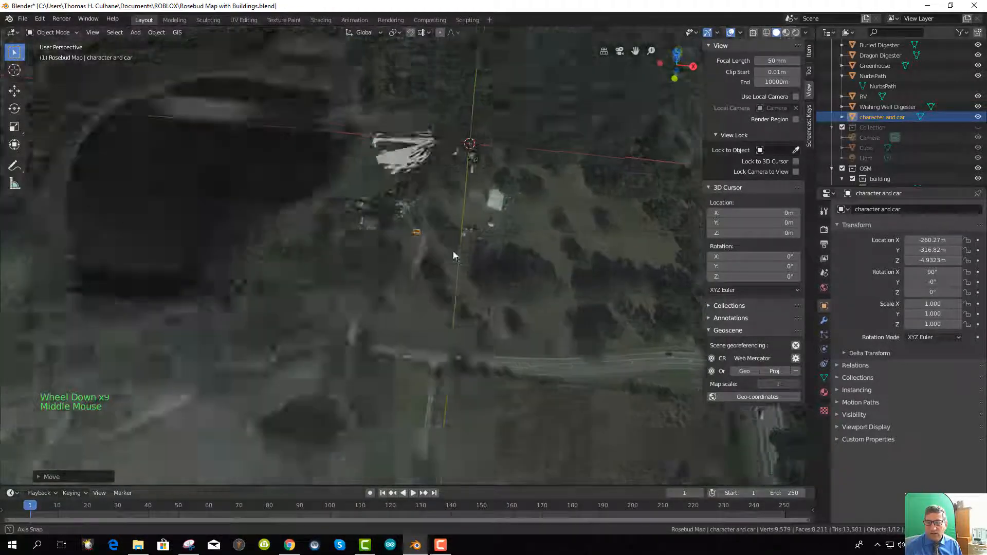
middle_click_drag(454, 255, 457, 223)
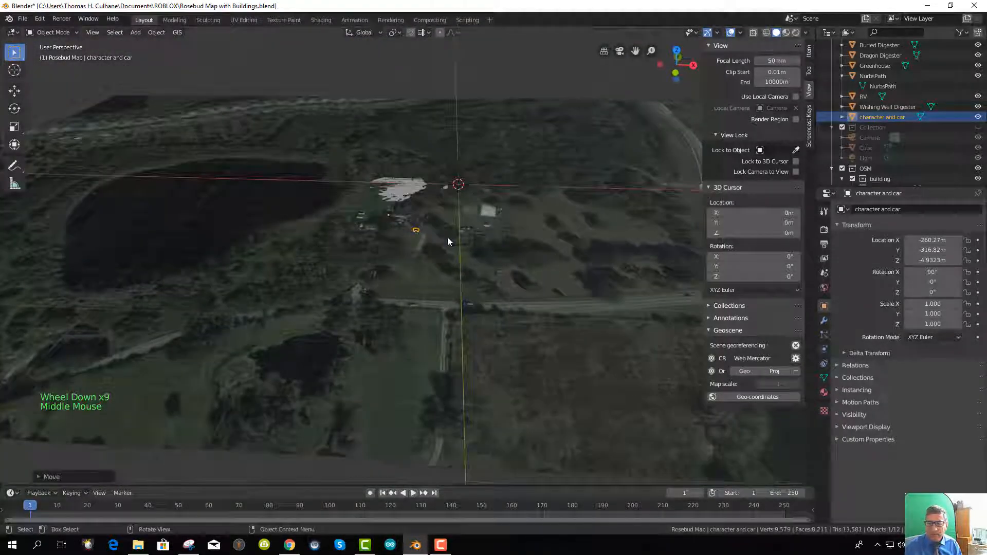
scroll(447, 239, "up", 1)
scroll(438, 243, "down", 1)
scroll(422, 226, "down", 2)
left_click(409, 215)
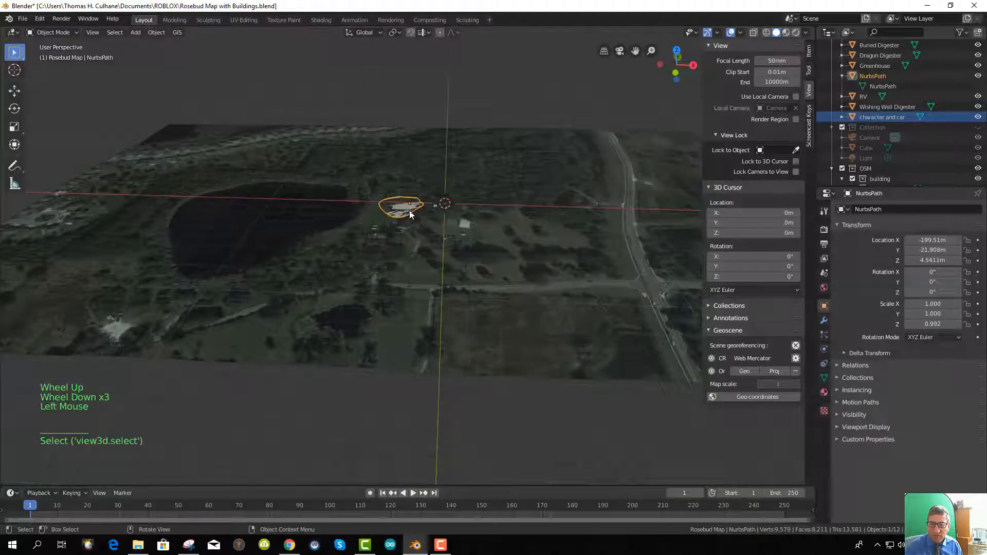
left_click(933, 304)
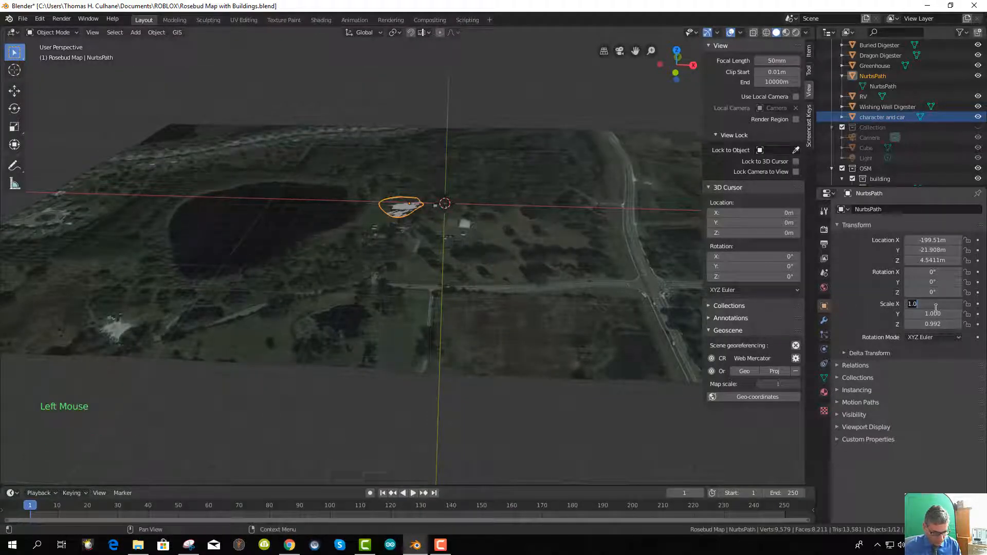
key("Return")
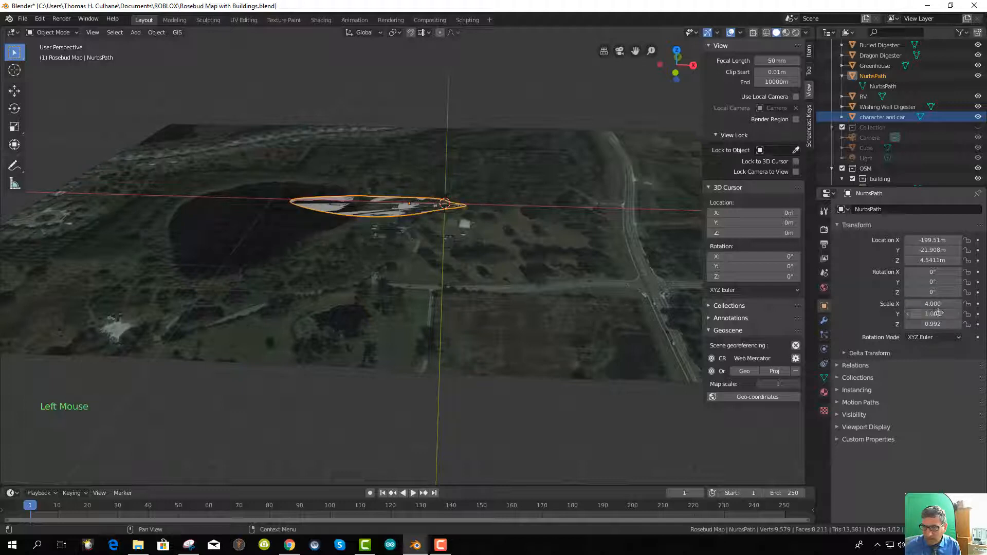
type("4")
key("Return")
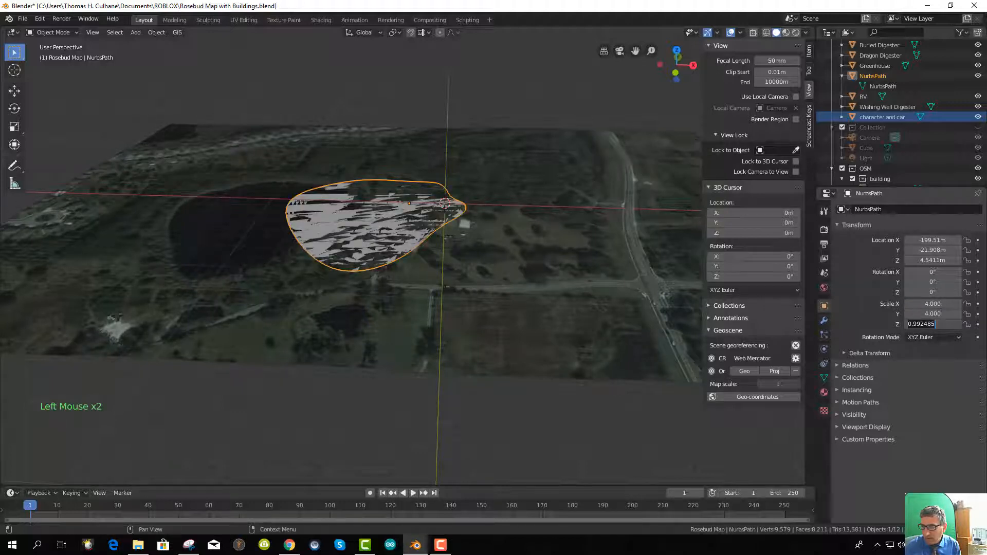
left_click(935, 324)
type("4")
key("Return")
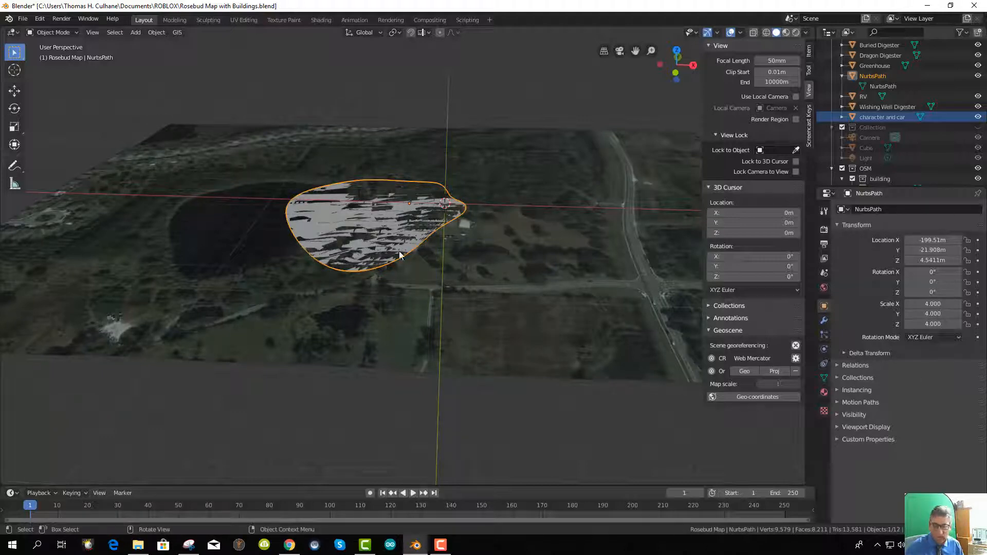
In top view, move the enlarged lake mesh west over the lake on the map, to about X -820.1 m, Y -101.4 m
key("KP_7")
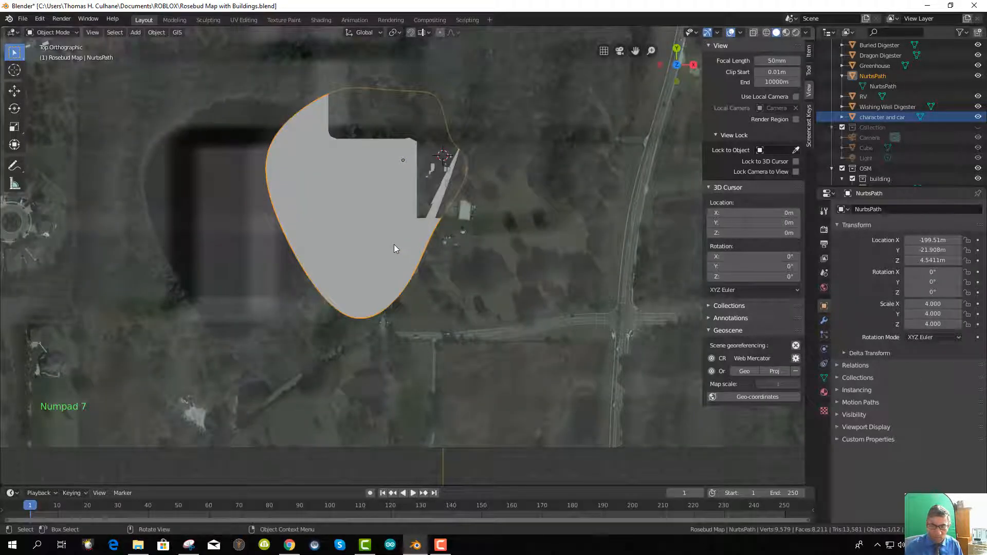
key("g")
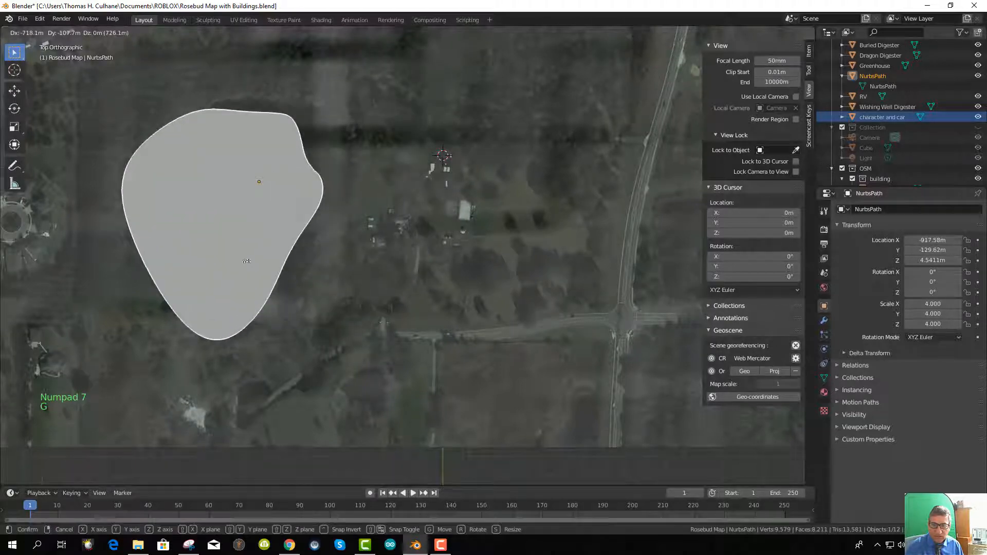
left_click(260, 257)
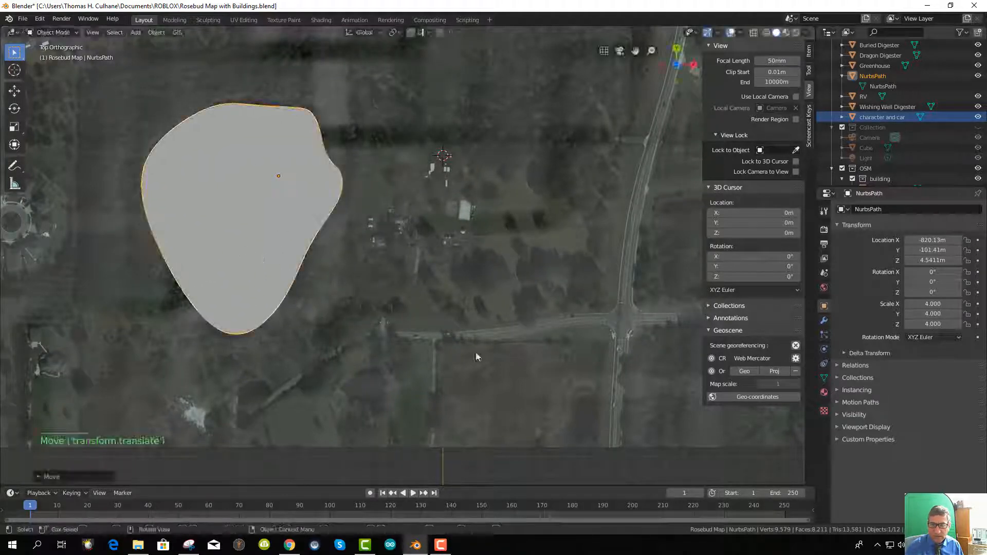
Select the stepped building mesh 684194540 south-west of the 3D cursor and set its X, Y and Z scale to 4
scroll(459, 315, "up", 3)
left_click(450, 107)
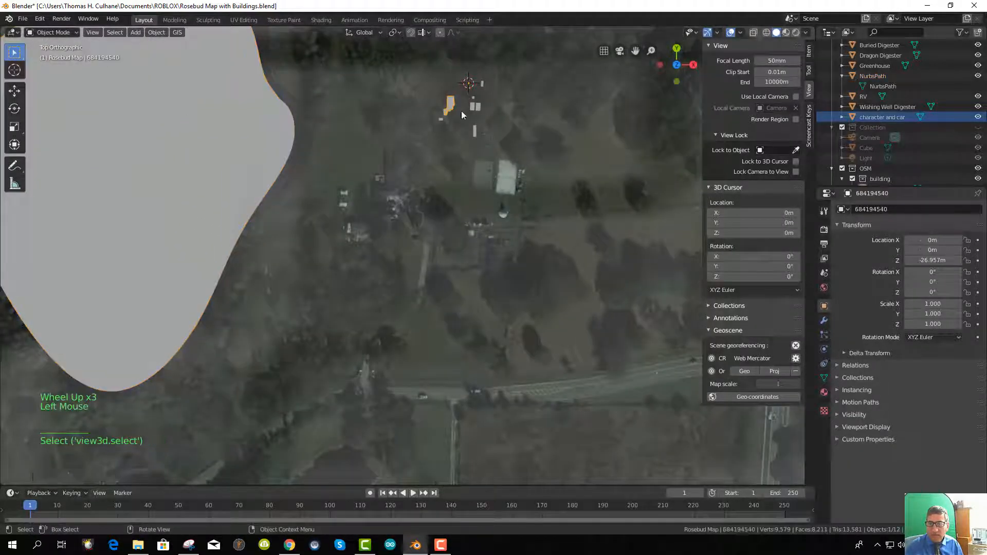
left_click(442, 119, "shift")
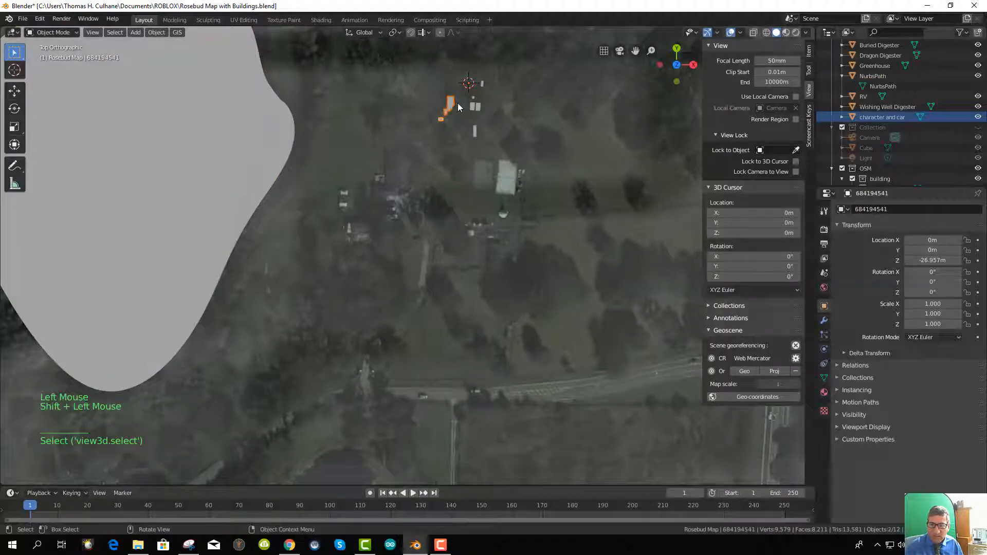
left_click(451, 104)
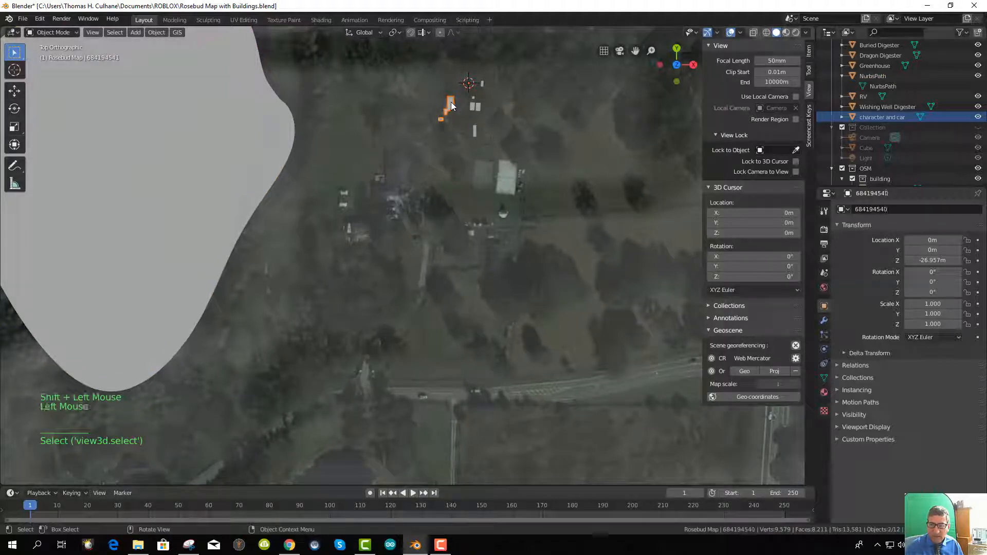
left_click(935, 303)
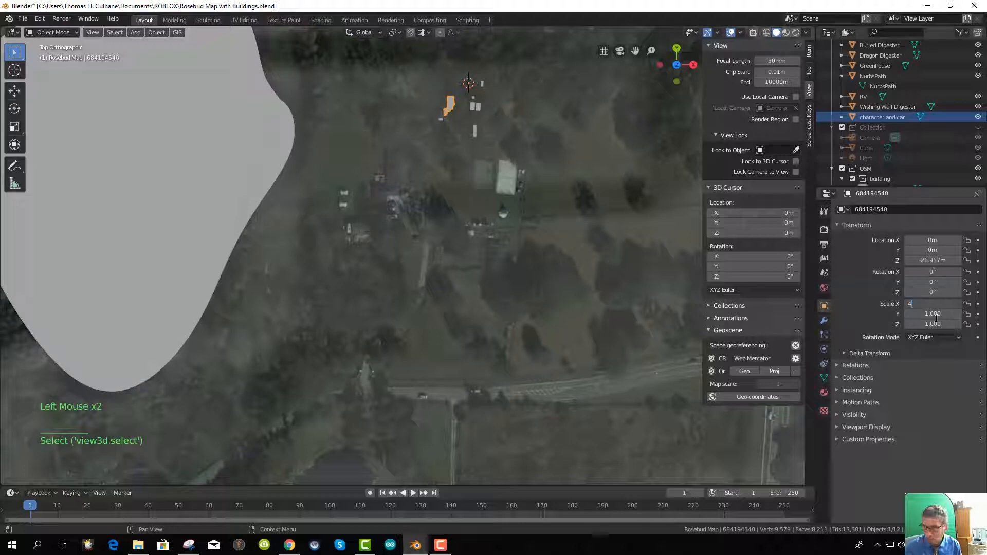
key("Return")
left_click(935, 314)
type("4")
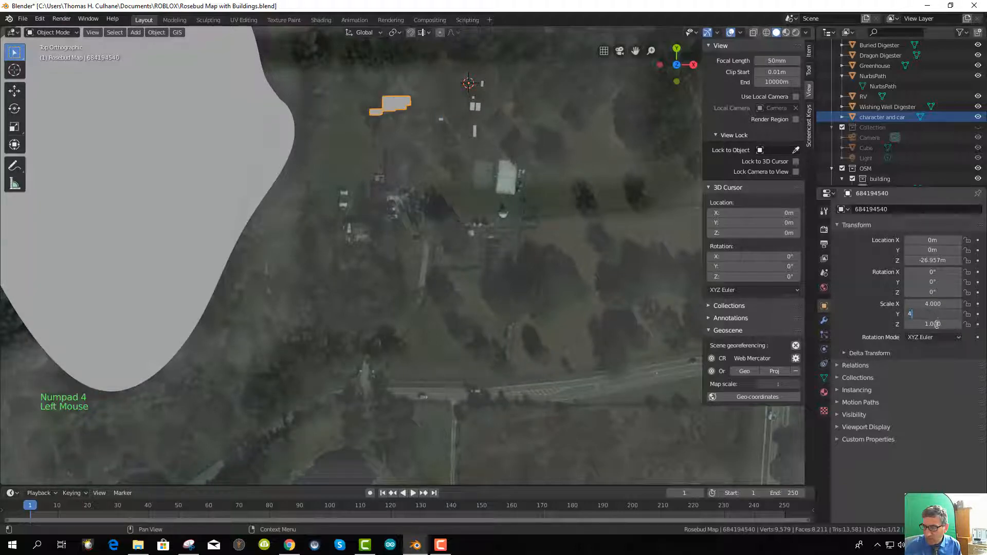
left_click(937, 324)
type("4")
key("Return")
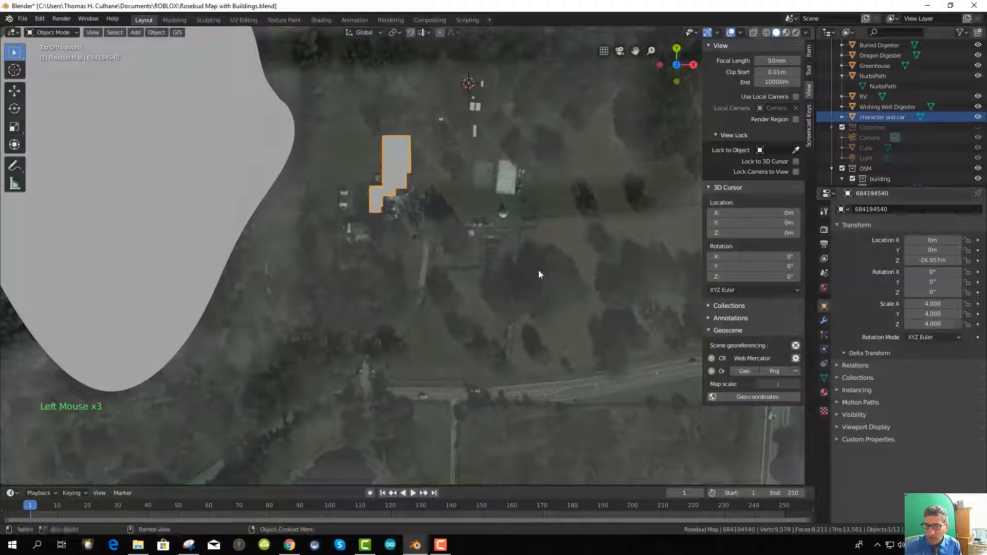
mouse_move(406, 167)
left_mouse_down()
mouse_move(401, 147)
mouse_move(469, 168)
left_mouse_up()
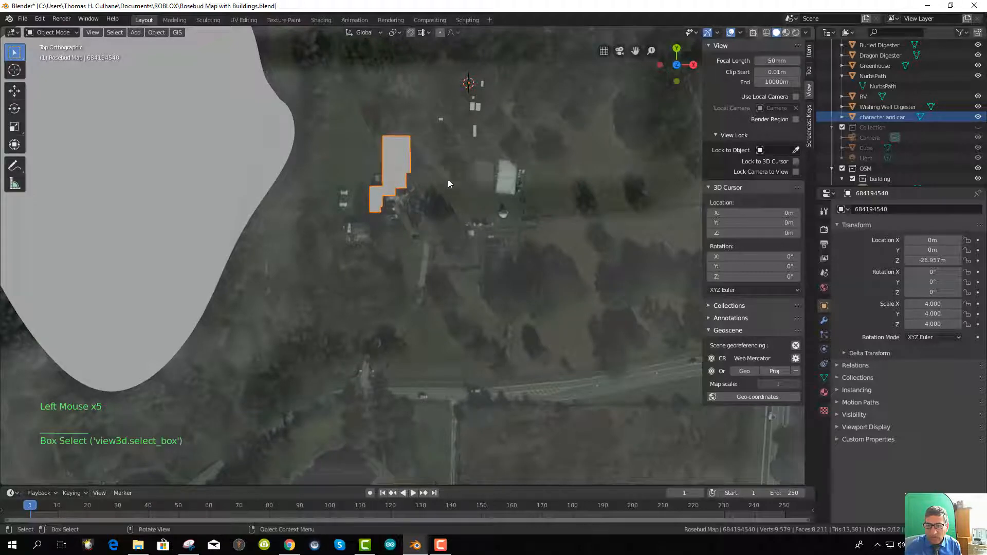
key("g")
left_click(450, 186)
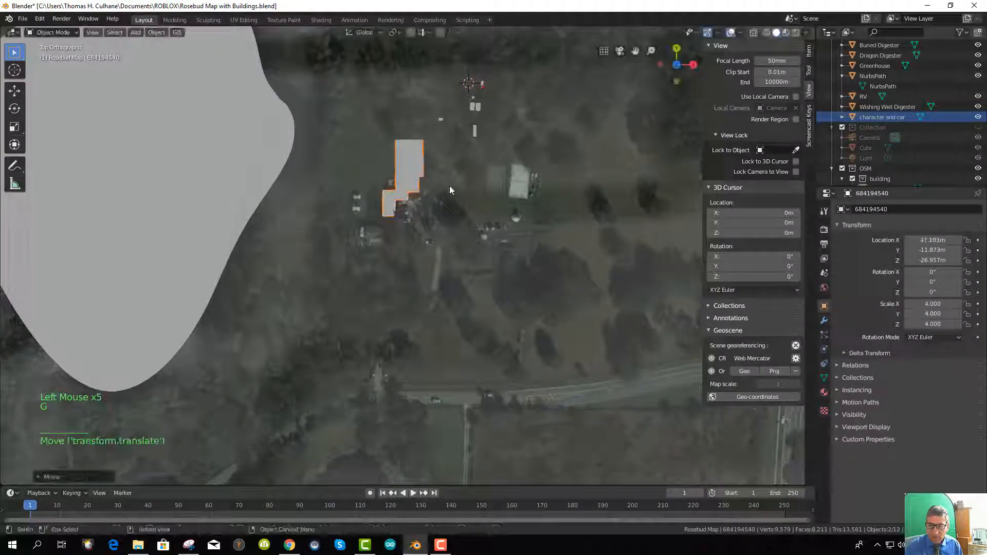
key("ctrl+z")
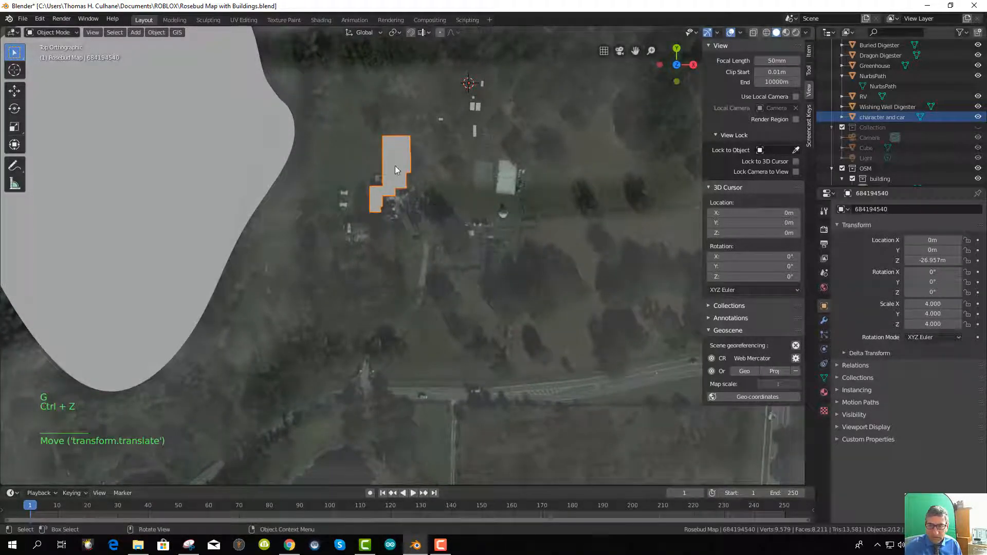
Shift the enlarged stepped building slightly south-east, to about X 4.5 m, Y -3.0 m
left_click(372, 195)
key("g")
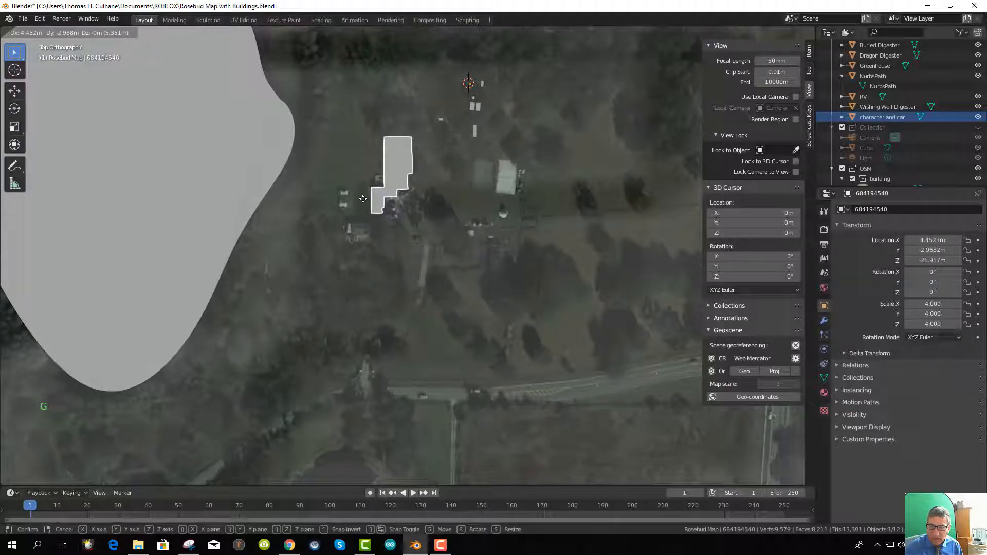
left_click(363, 199)
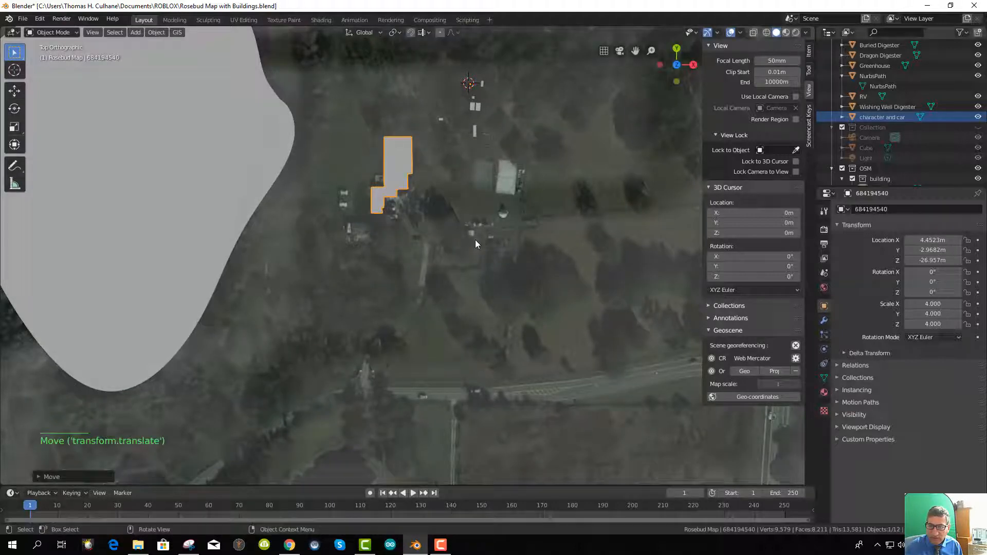
Move the small building mesh 684194541 south-west onto the small house on the map, to about X -244.9 m, Y -316.1 m
left_click(442, 122)
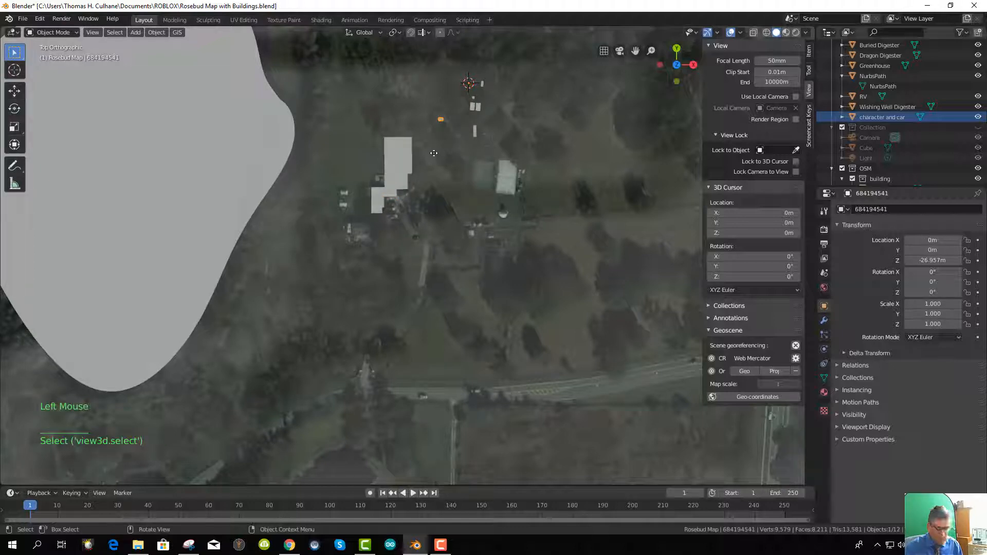
key("g")
left_click(358, 232)
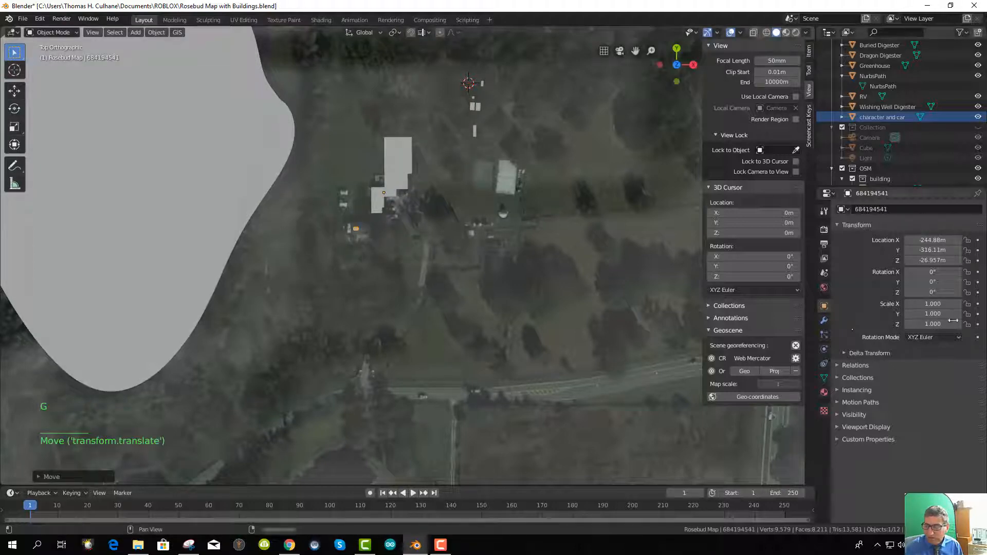
Set the small building mesh's X, Y and Z scale to 4
left_click(933, 304)
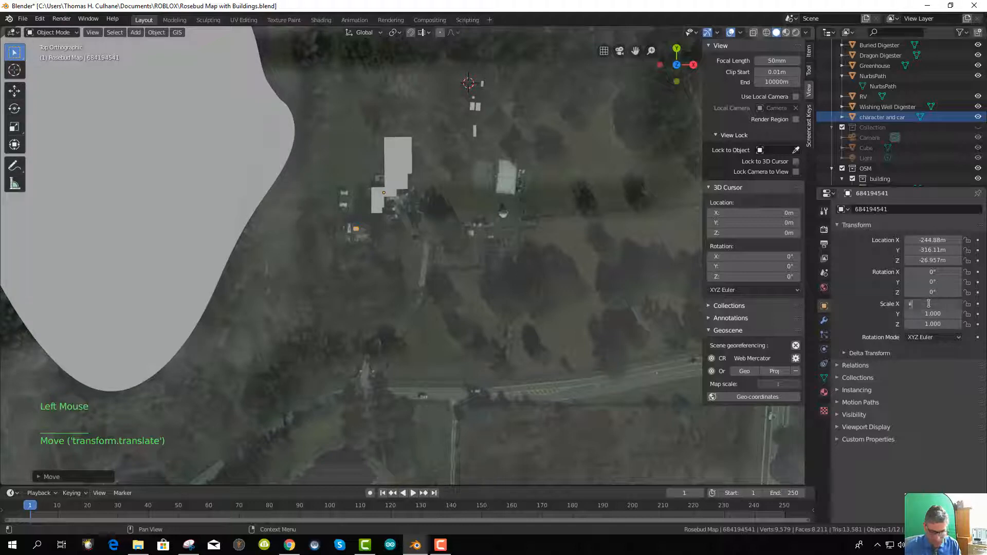
left_click(937, 314)
type("4")
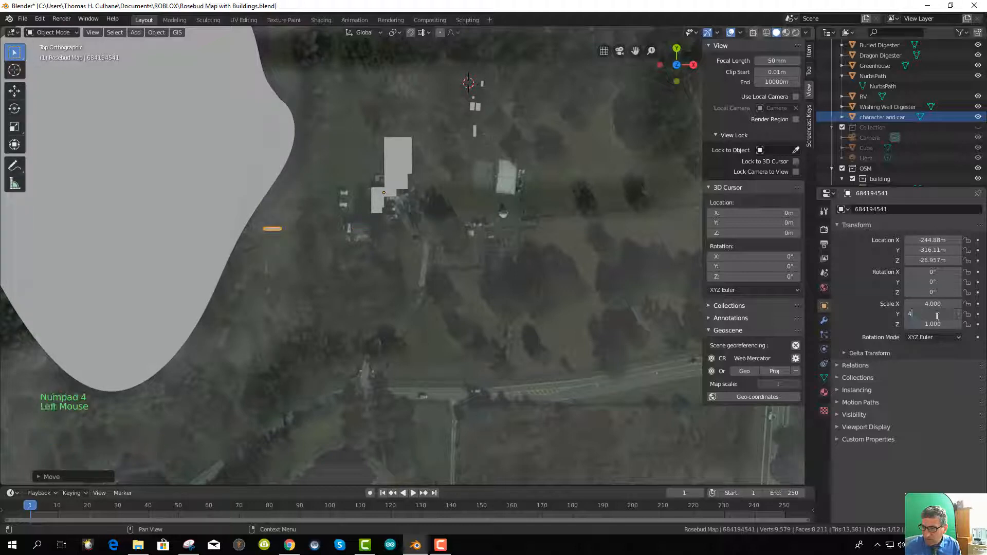
left_click(939, 324)
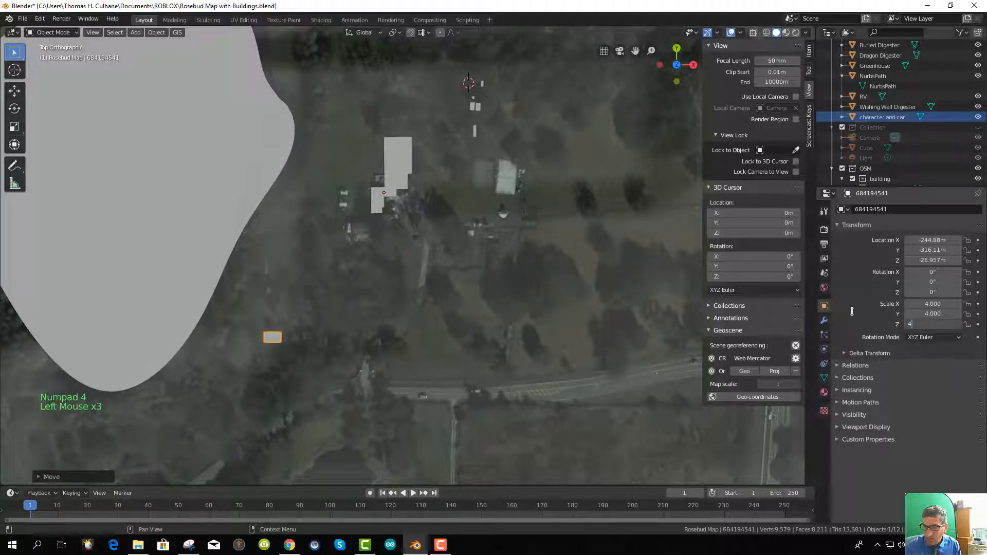
type("4")
key("Return")
left_click_drag(271, 339, 337, 260)
left_click(269, 336)
left_click(270, 340)
left_click_drag(269, 341, 344, 264)
key("g")
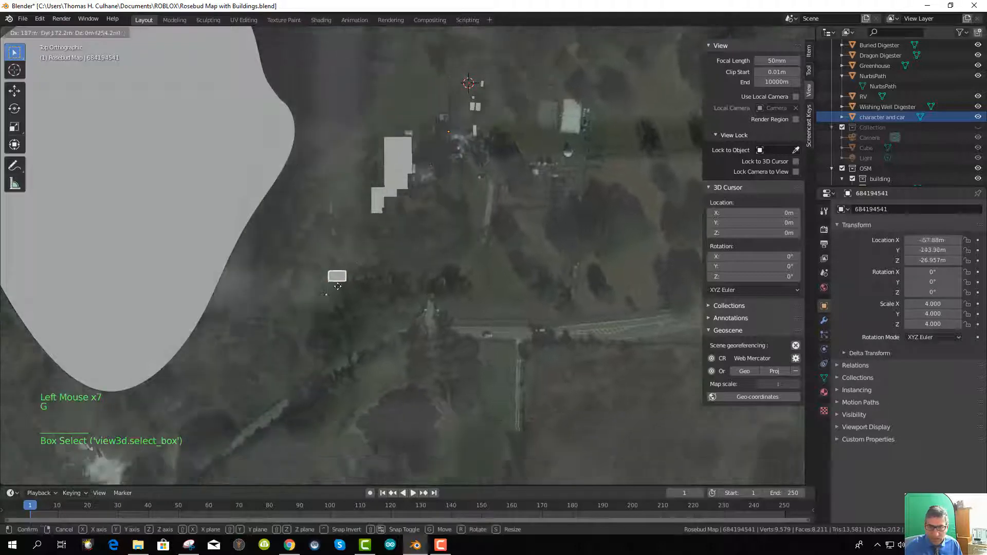
key("Escape")
Move the small building mesh 684194541 north-east onto the small house below the stepped building, to about X 7.4 m, Y -4.5 m
left_click(269, 339)
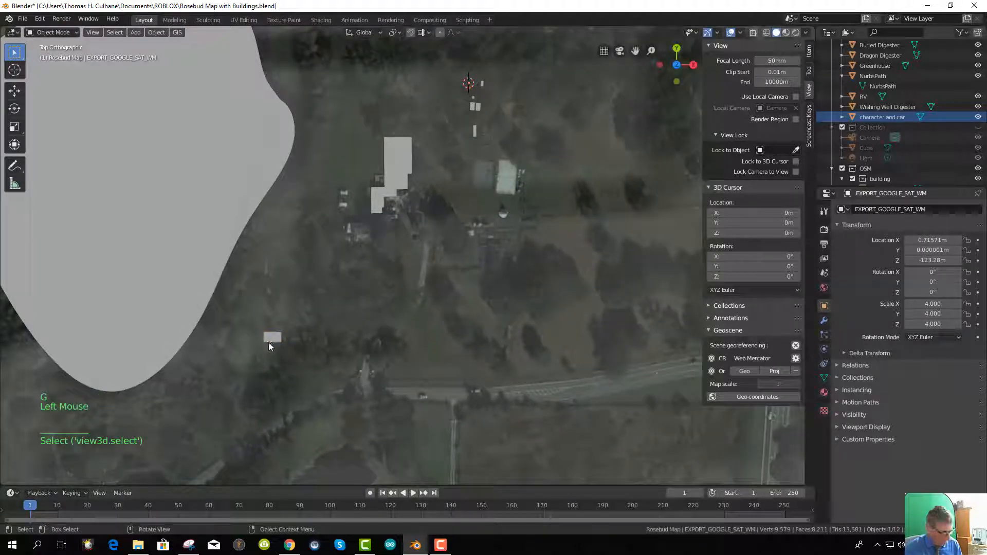
left_click(268, 339)
key("g")
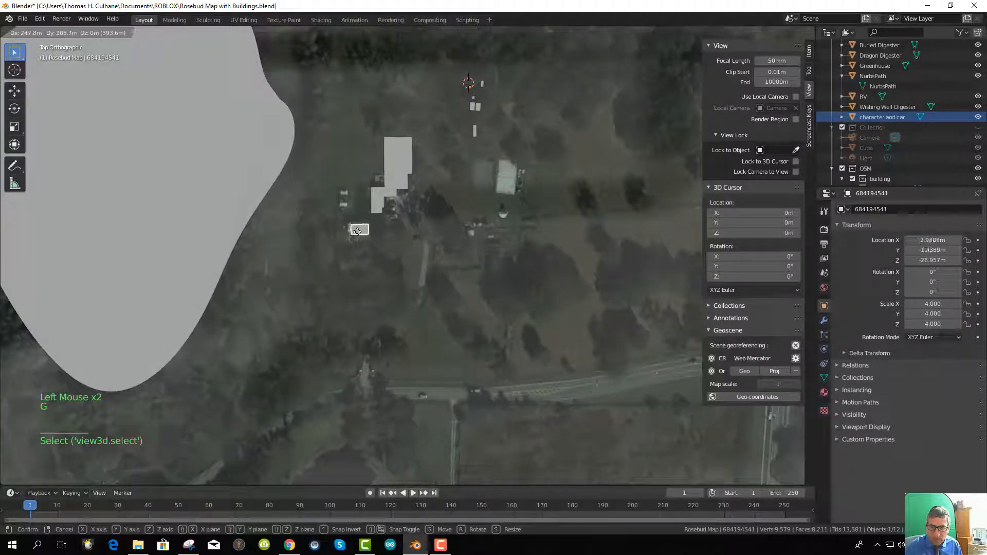
left_click(357, 231)
middle_click_drag(400, 291, 419, 304)
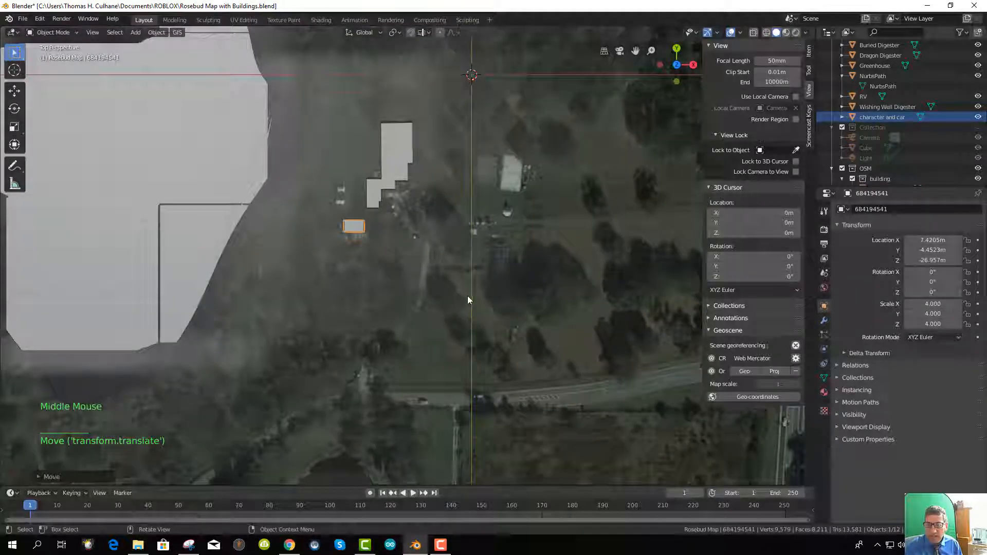
scroll(466, 296, "down", 4)
scroll(466, 299, "down", 3)
scroll(466, 299, "up", 3)
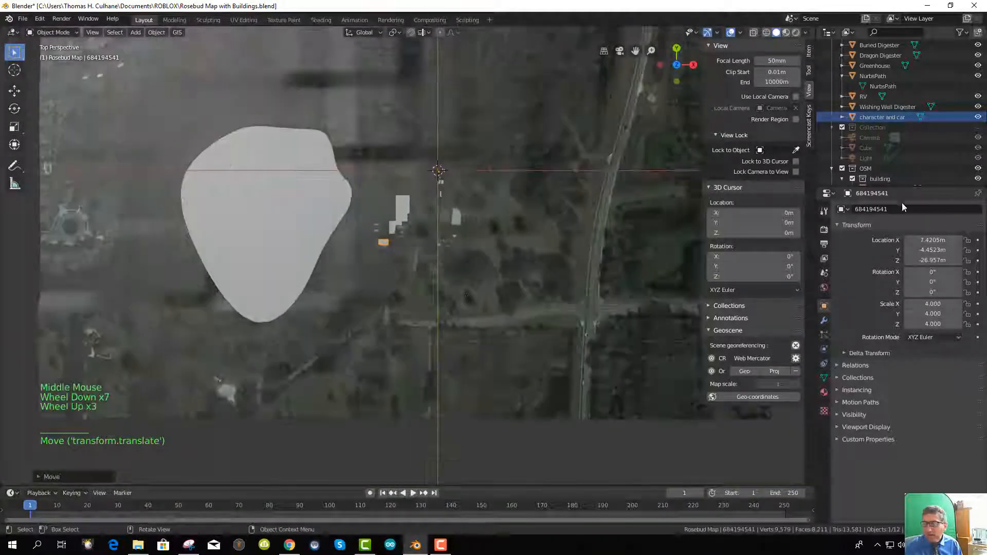
Select the Wishing Well Digester and set its X, Y and Z scale to 4
left_click(881, 107)
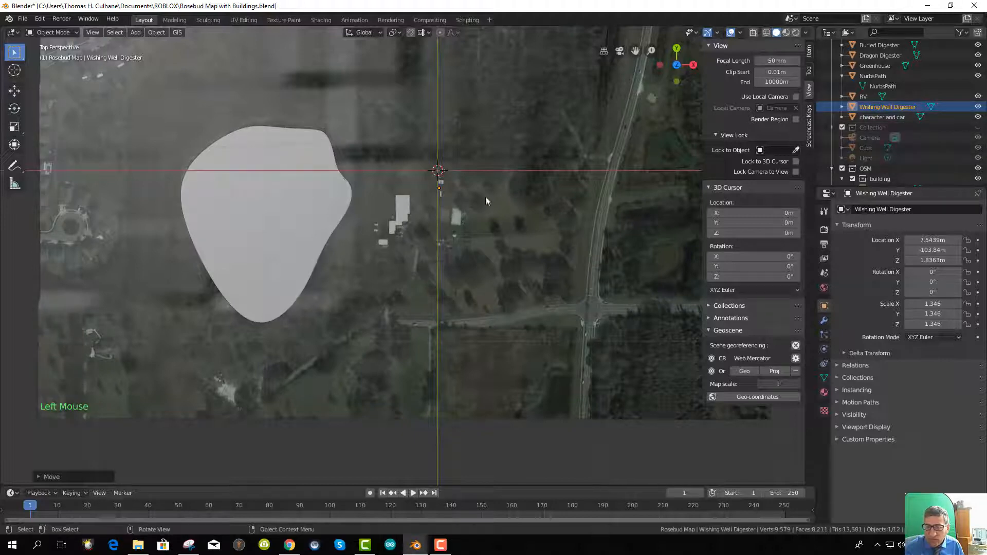
left_click(929, 303)
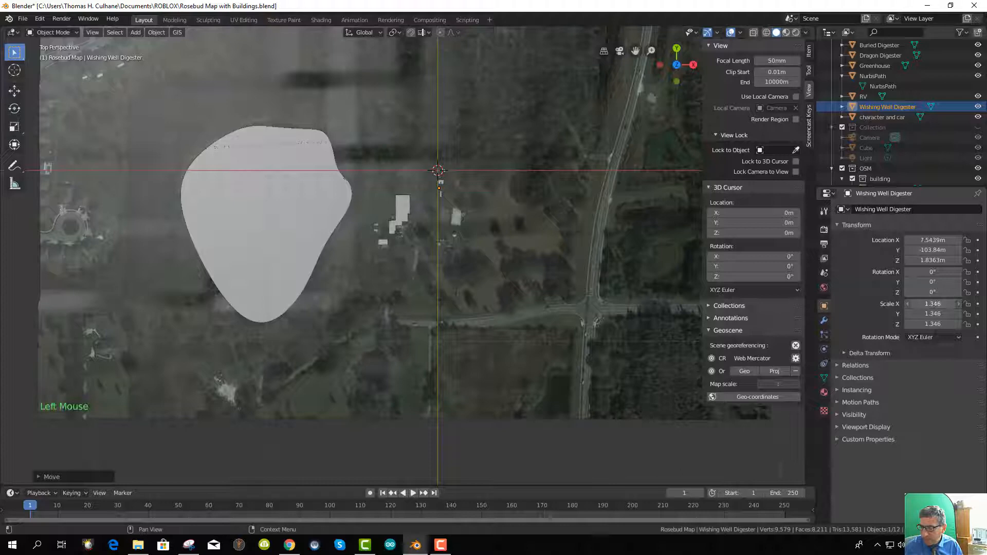
type("4")
left_click(934, 314)
type("4")
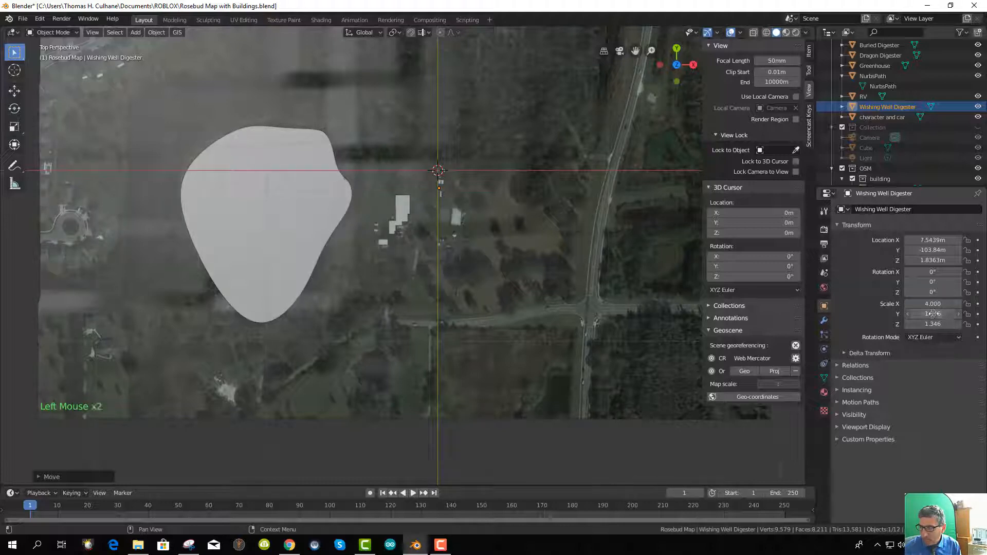
left_click(932, 324)
type("4")
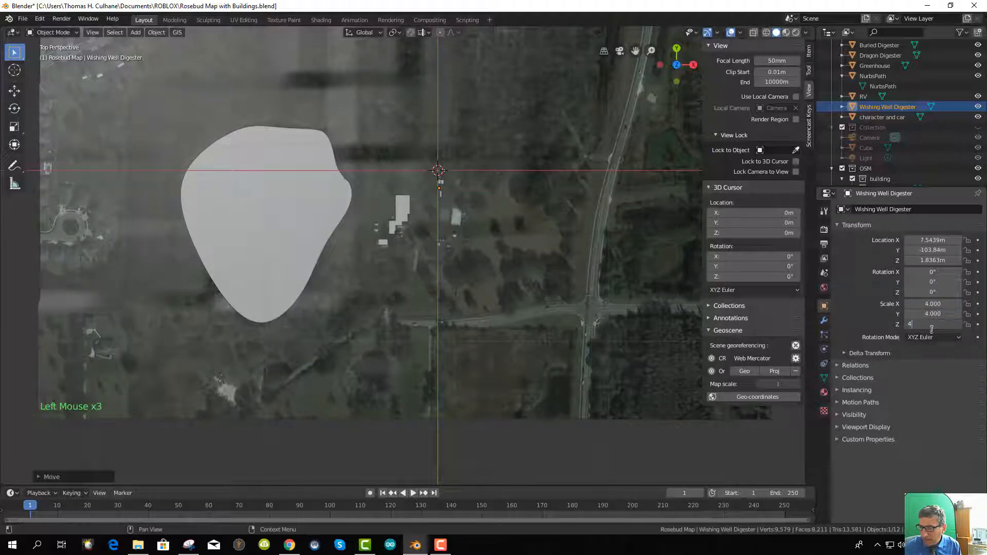
key("Return")
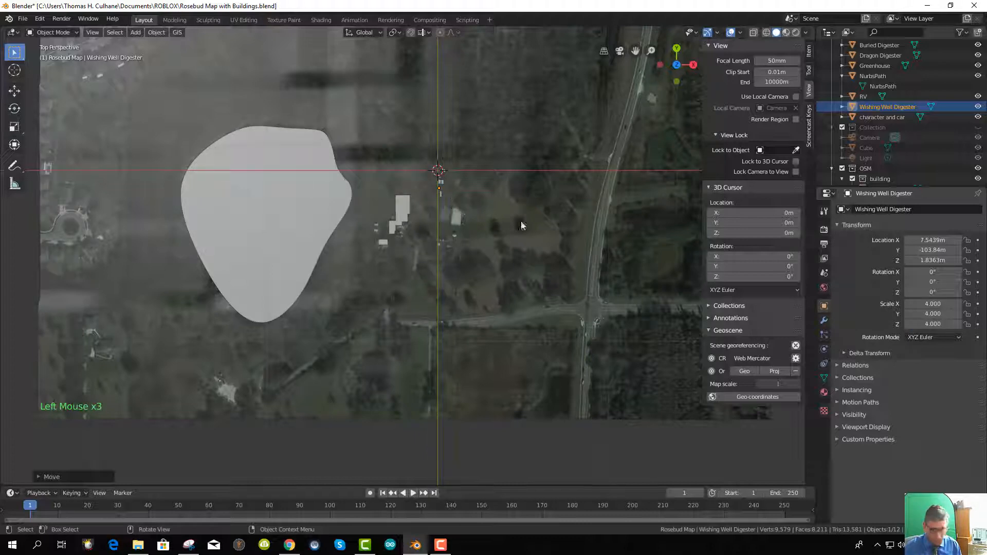
Move the Wishing Well Digester south on the map, to about X -10.5 m, Y -395.6 m
left_click(882, 107)
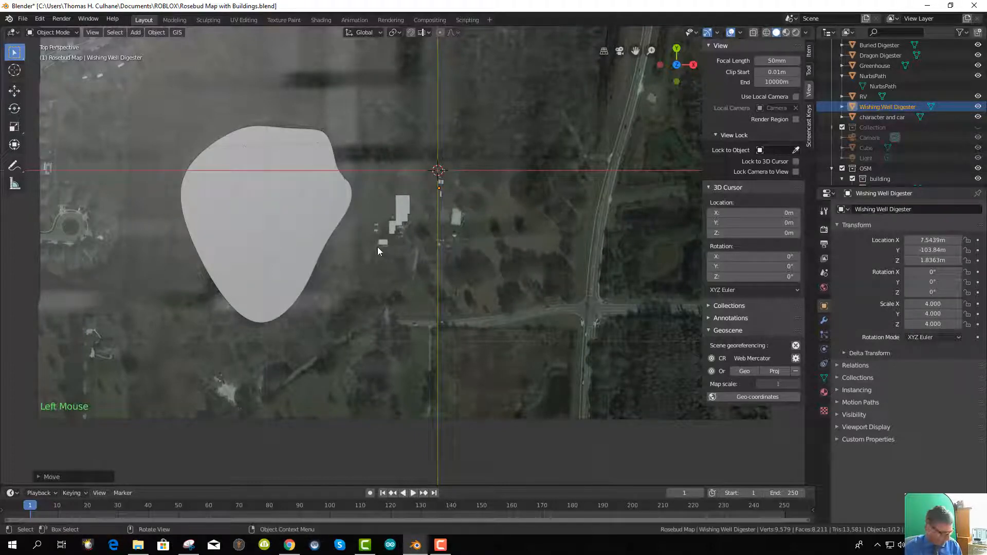
key("g")
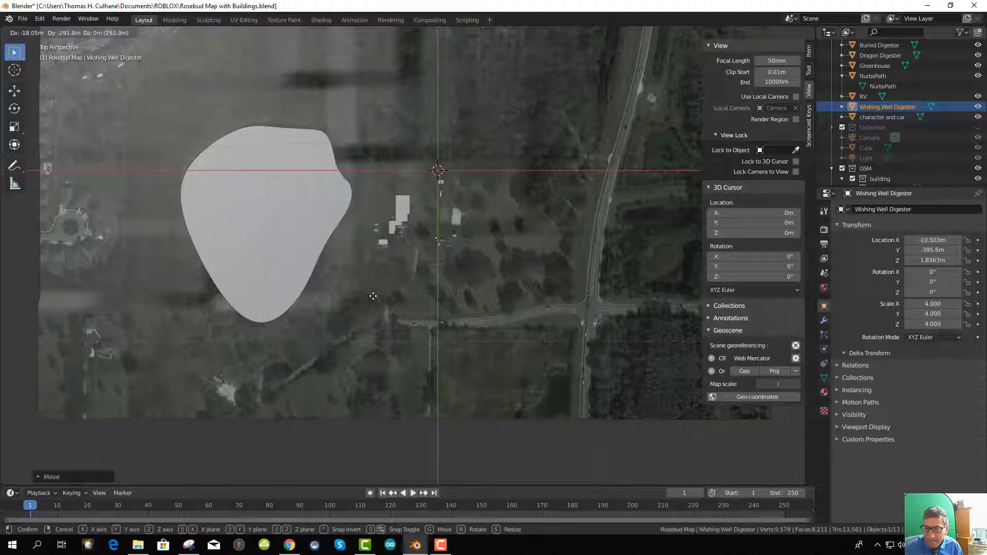
left_click(373, 296)
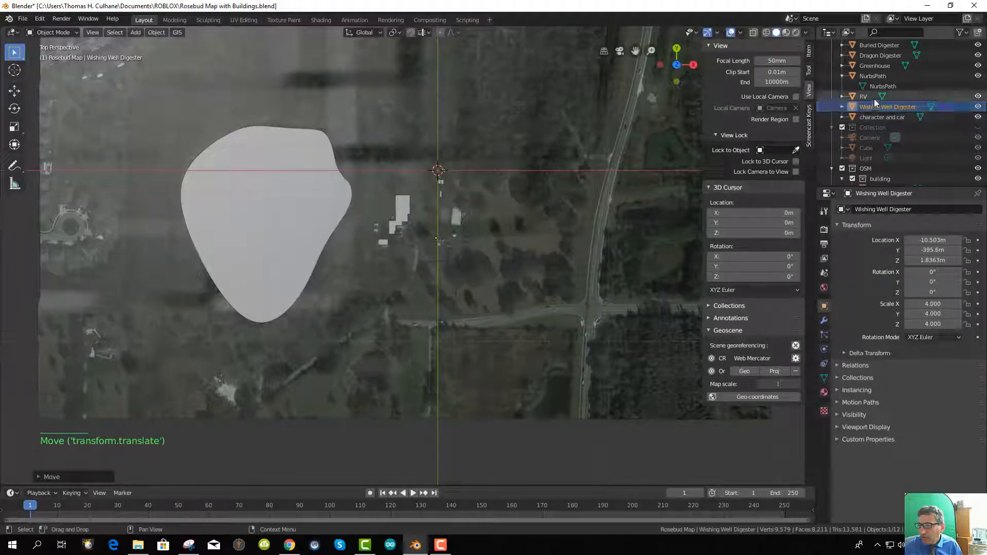
Select the Basketballandvolleyball courts and set their X, Y and Z scale to 4
scroll(872, 82, "up", 2)
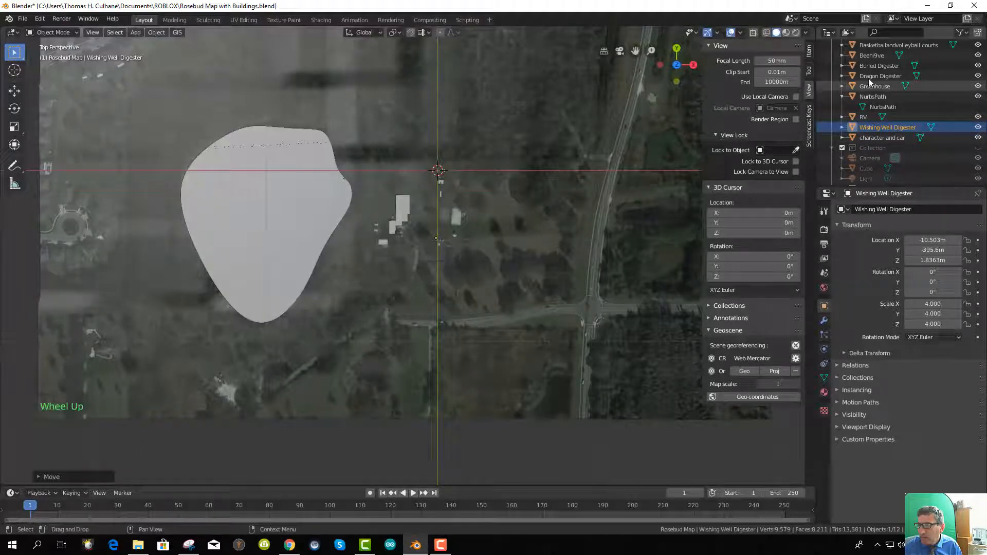
left_click(871, 45)
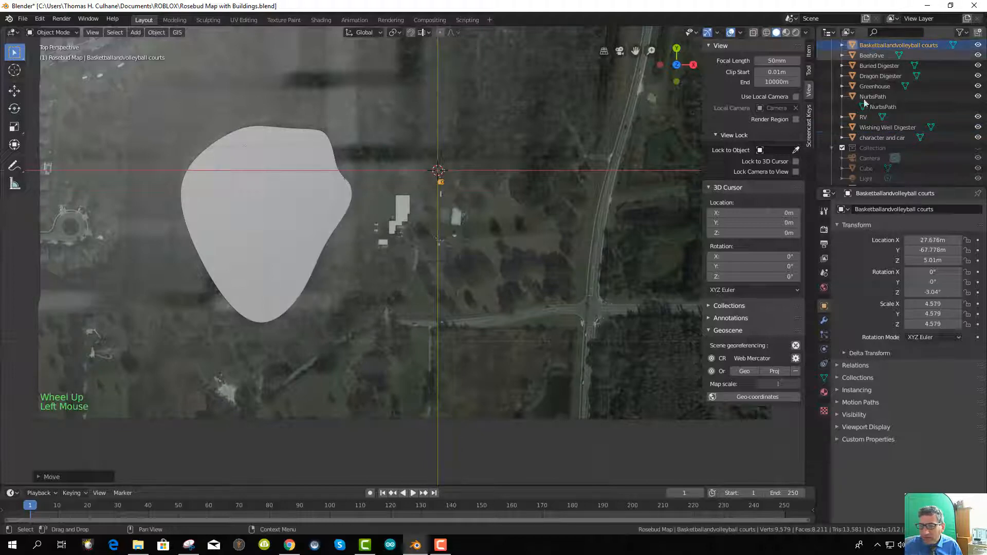
left_click(935, 305)
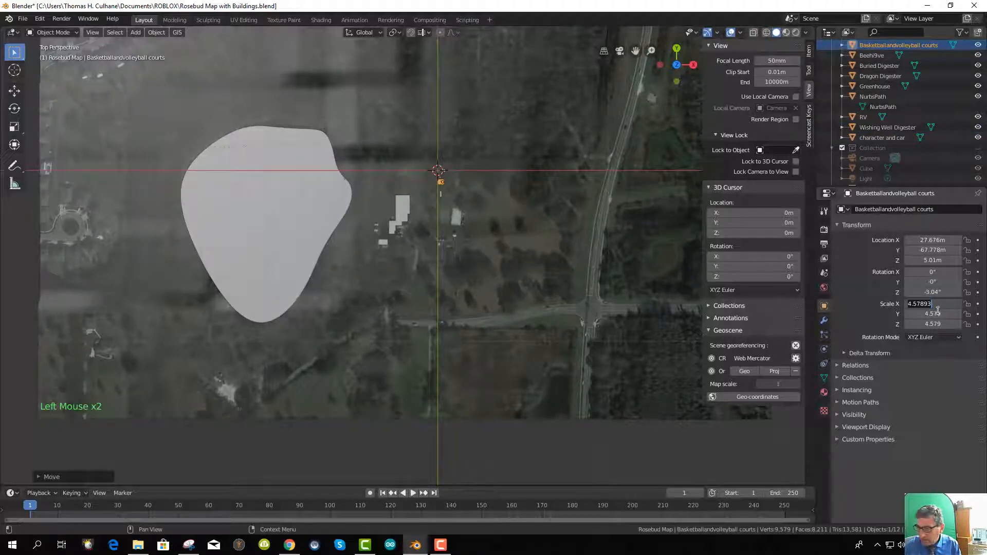
type("4")
left_click(934, 312)
type("4")
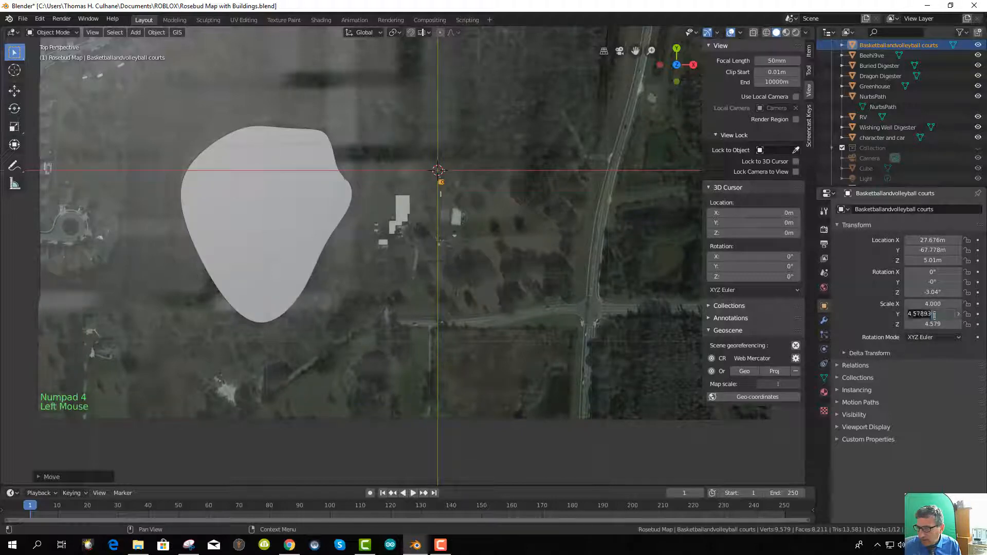
left_click(935, 324)
type("44")
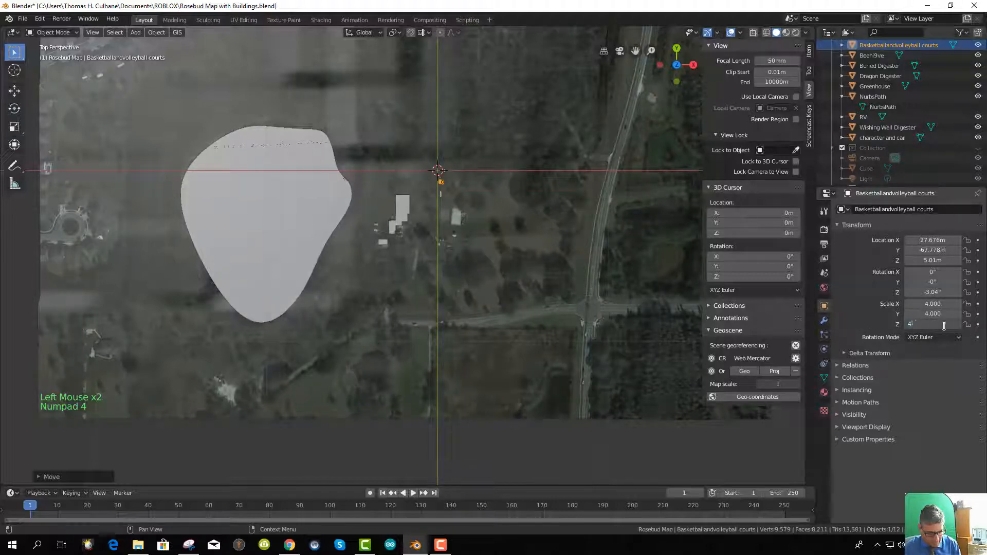
key("Return")
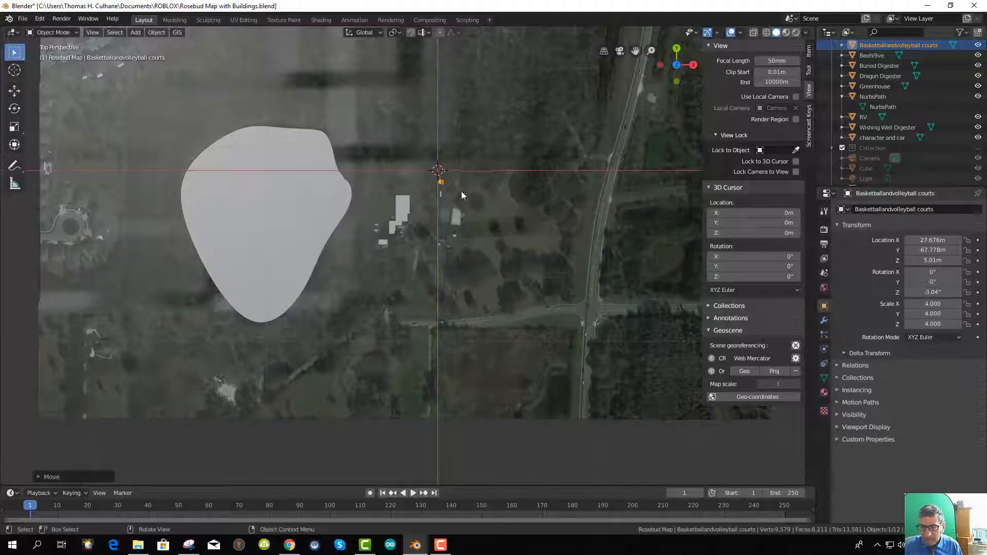
Move the basketball and volleyball courts onto the pale court area on the map, to about X 85.0 m, Y -262.2 m
scroll(451, 195, "up", 1)
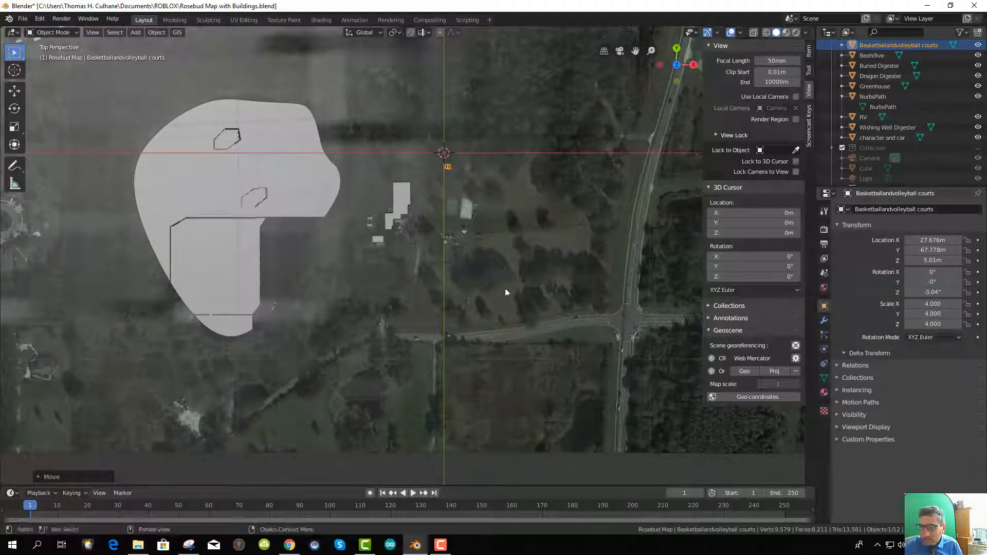
key("g")
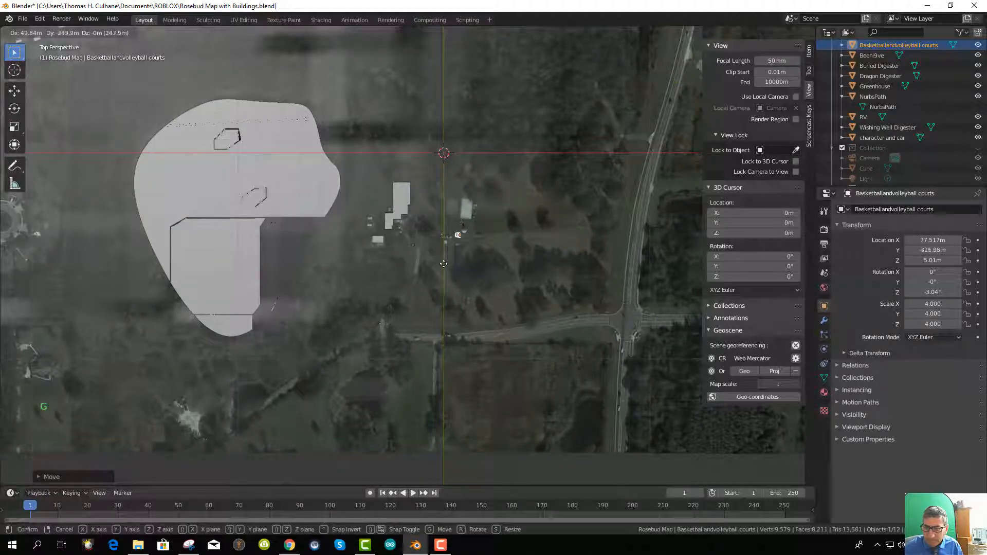
left_click(446, 235)
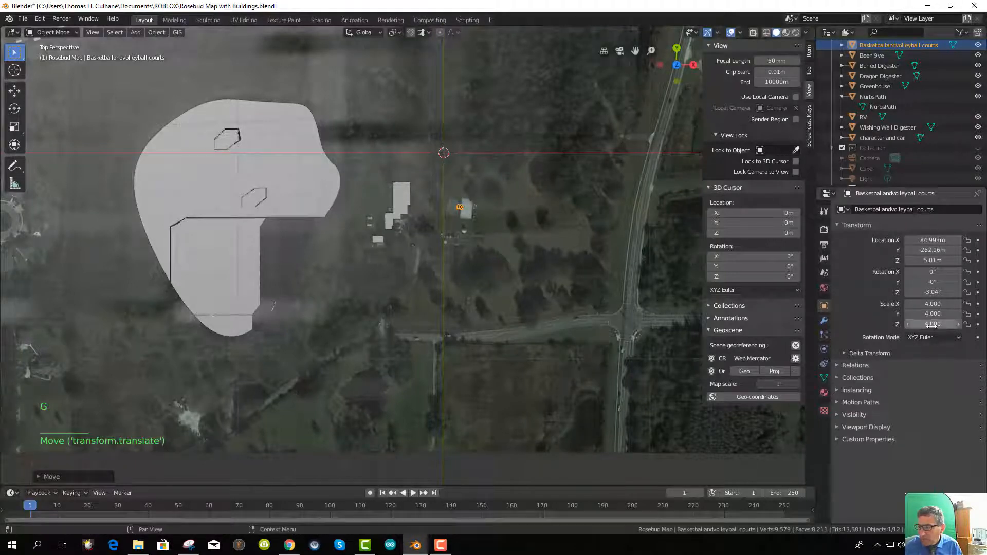
Enlarge the basketball and volleyball courts to a scale of 16 in X, Y and Z
left_click(933, 304)
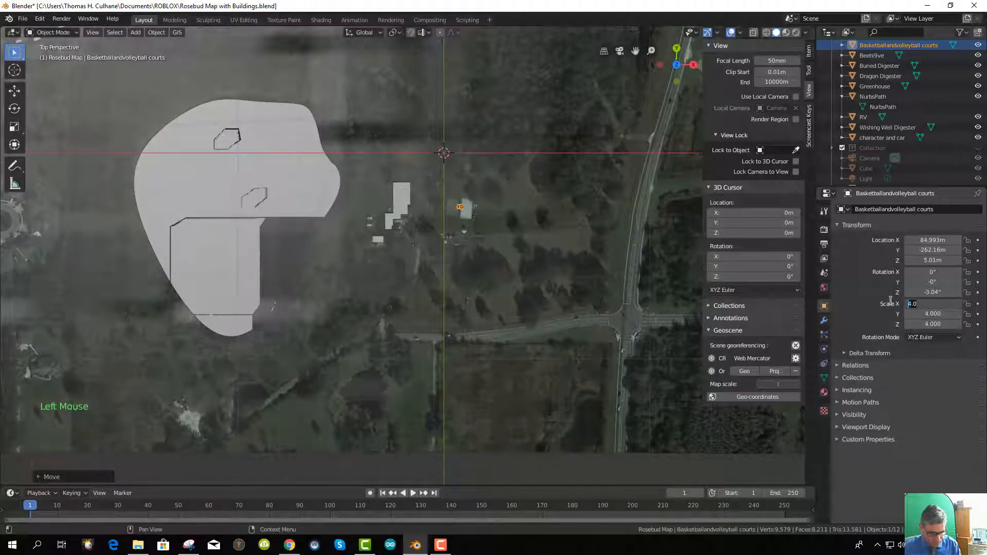
key("Return")
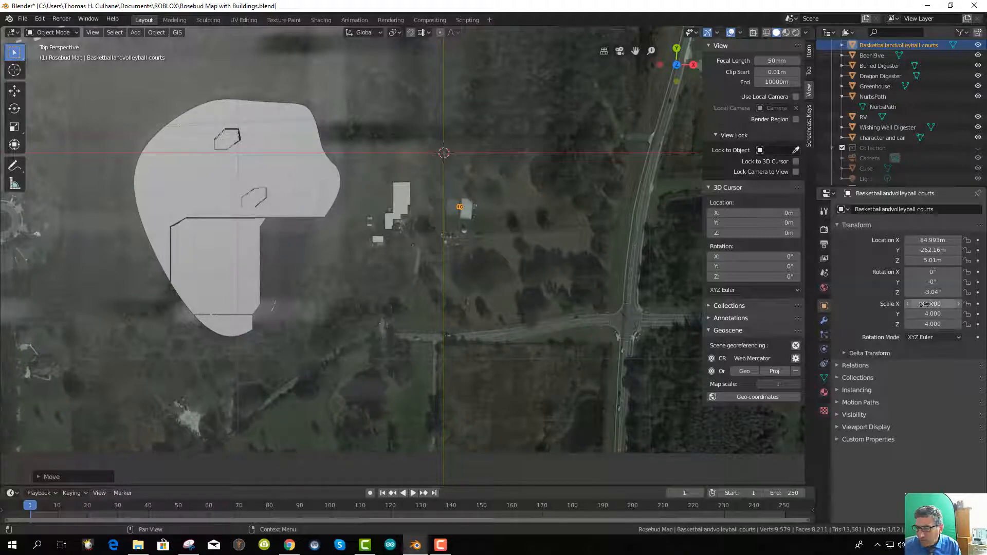
left_click(929, 304)
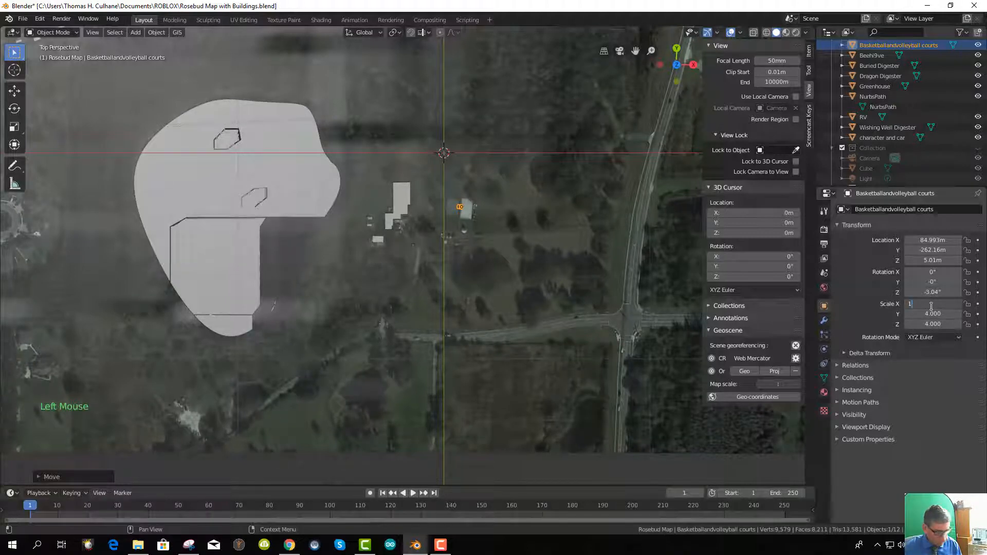
key("Return")
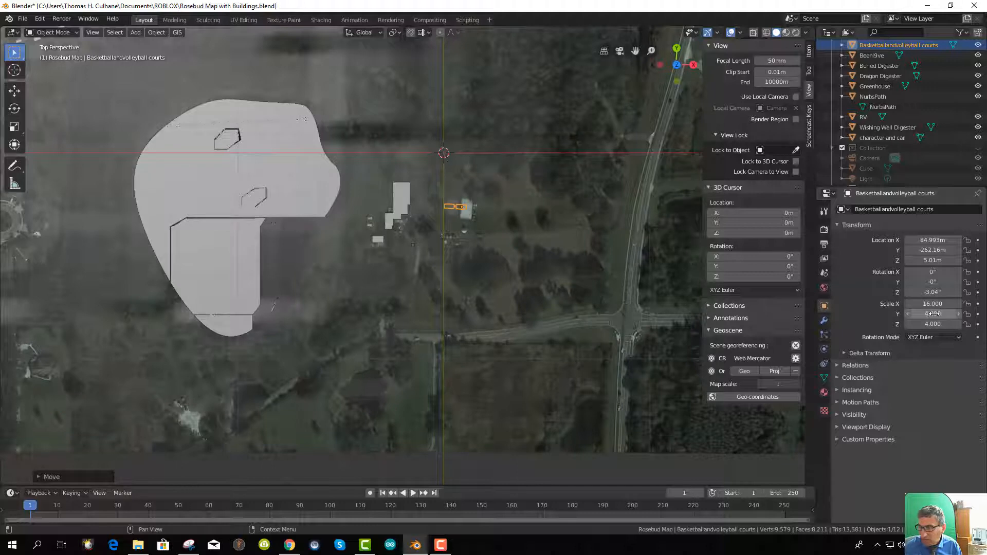
left_click(934, 314)
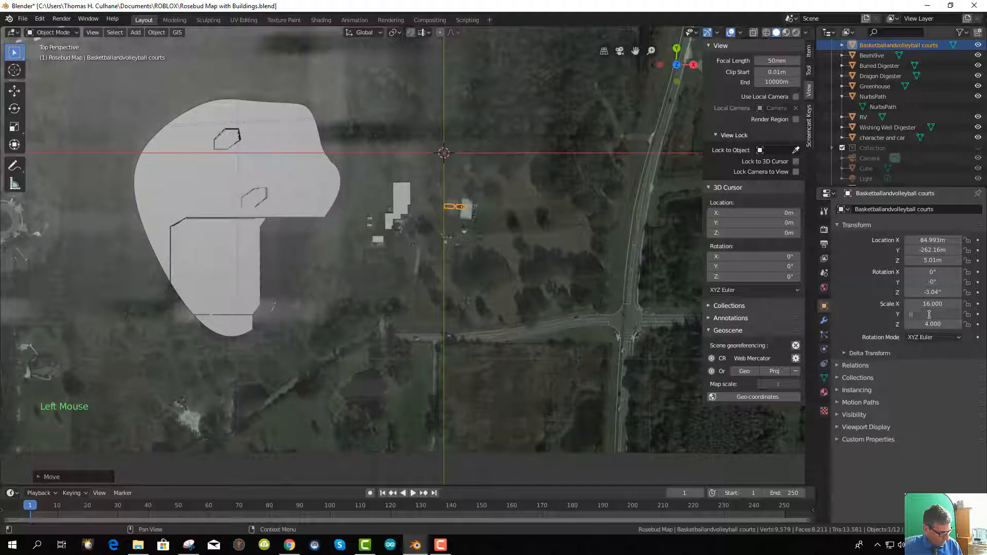
type("16")
left_click(936, 324)
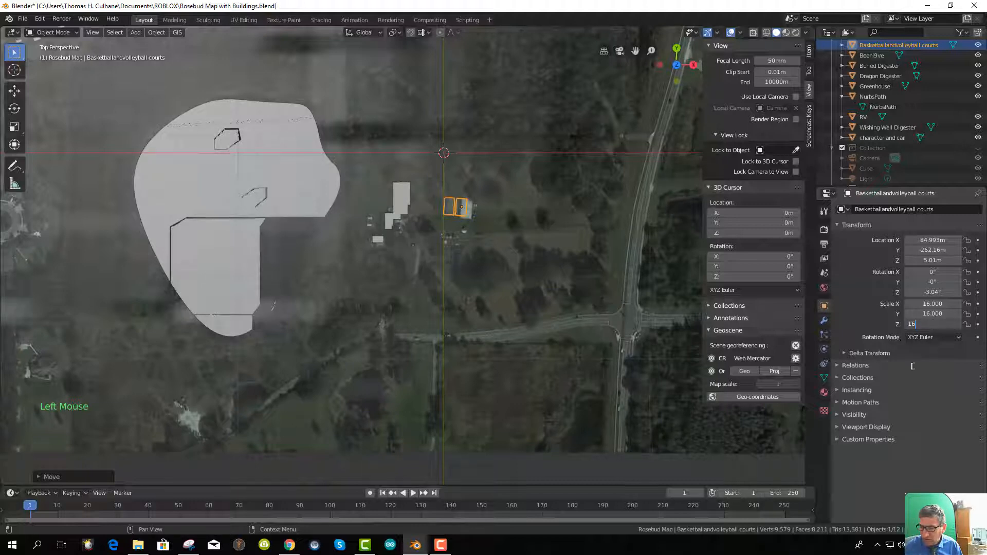
type("16")
key("Return")
Reselect the basketball and volleyball courts and raise them along the Z axis to about 7.8 m
left_click(456, 214)
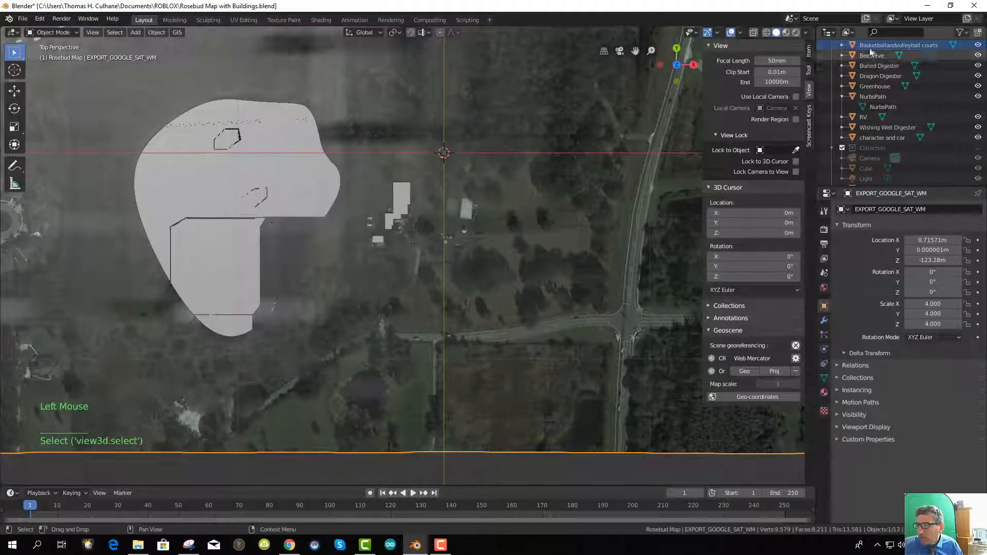
left_click(897, 45)
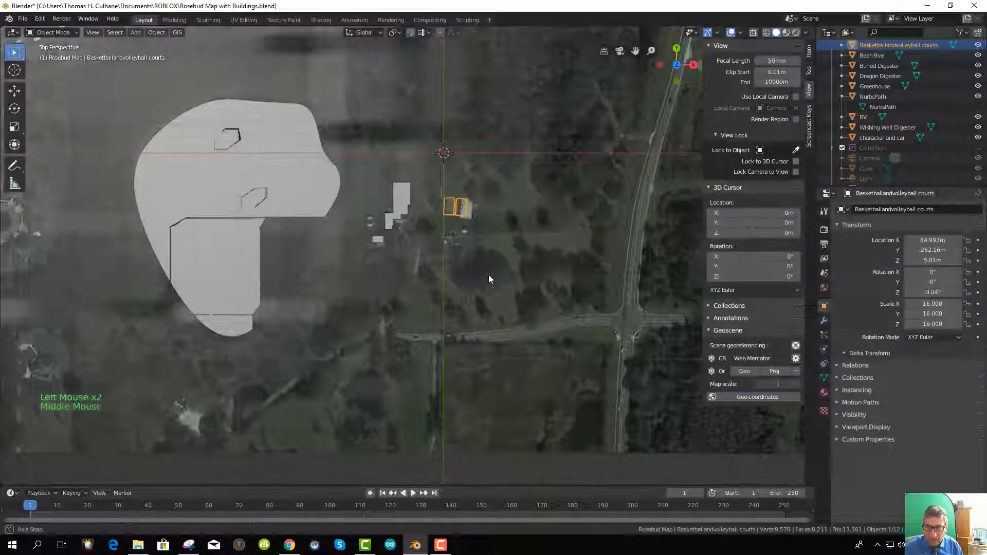
middle_click_drag(489, 276, 470, 243)
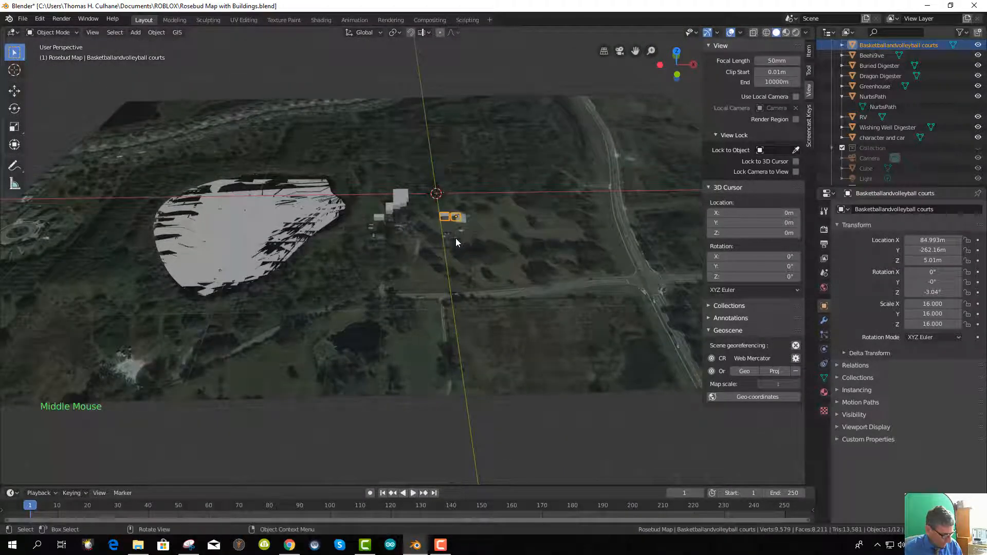
key("g")
key("z")
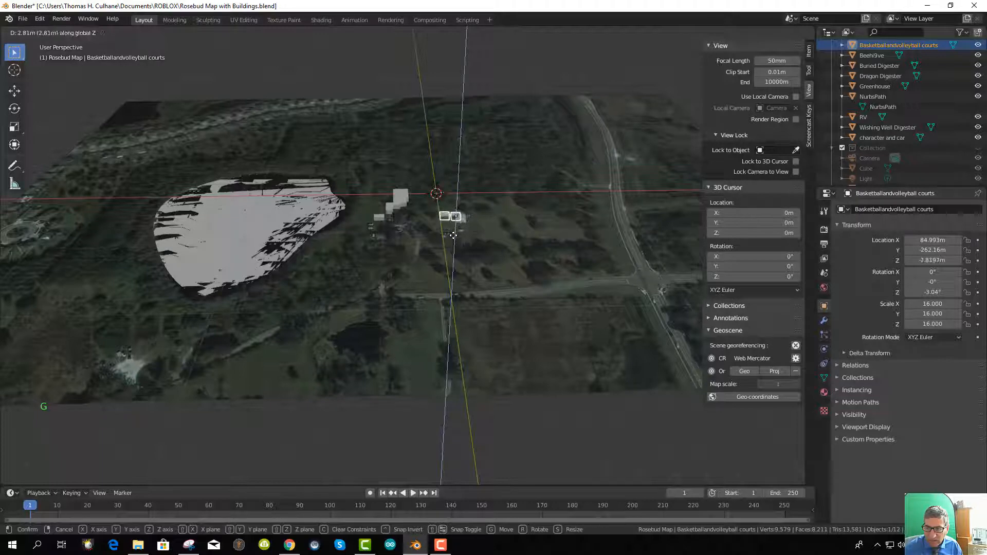
left_click(453, 236)
From the top view, shift the courts slightly east onto the mapped court, to about X 110.6 m, Y -269.9 m
middle_click_drag(478, 252, 493, 321)
key("KP_7")
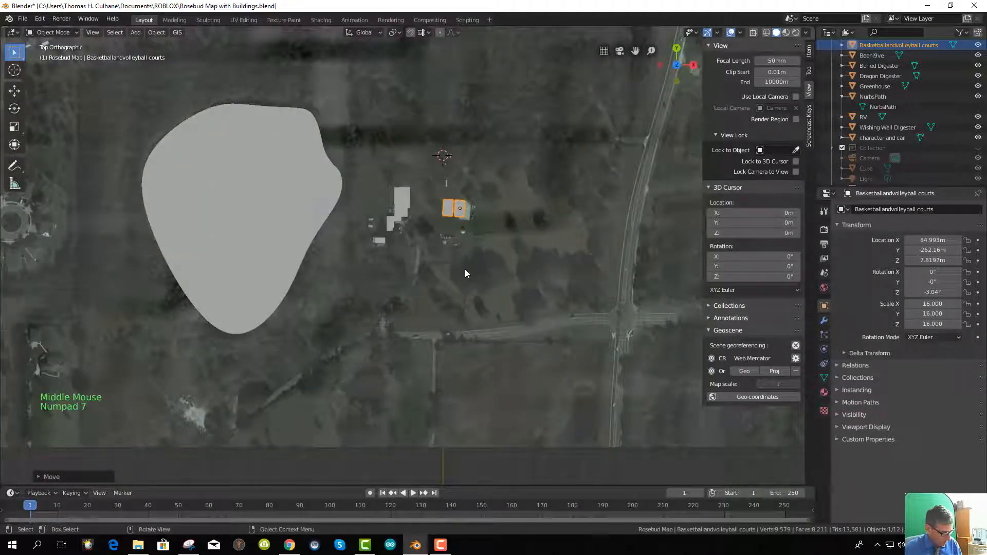
key("g")
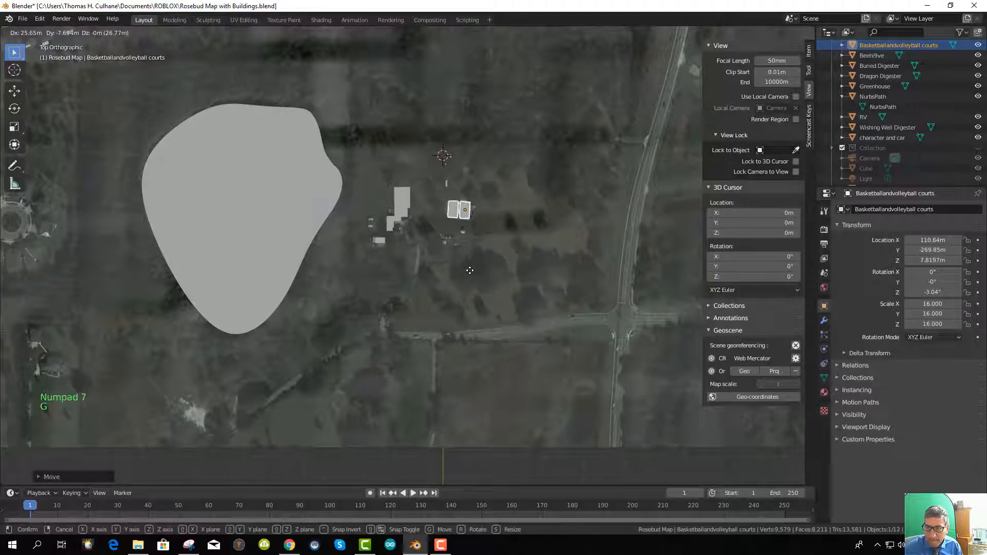
left_click(469, 271)
Select the greenhouse north of the courts and enlarge it to a scale of 4 in X, Y and Z
scroll(502, 296, "up", 5)
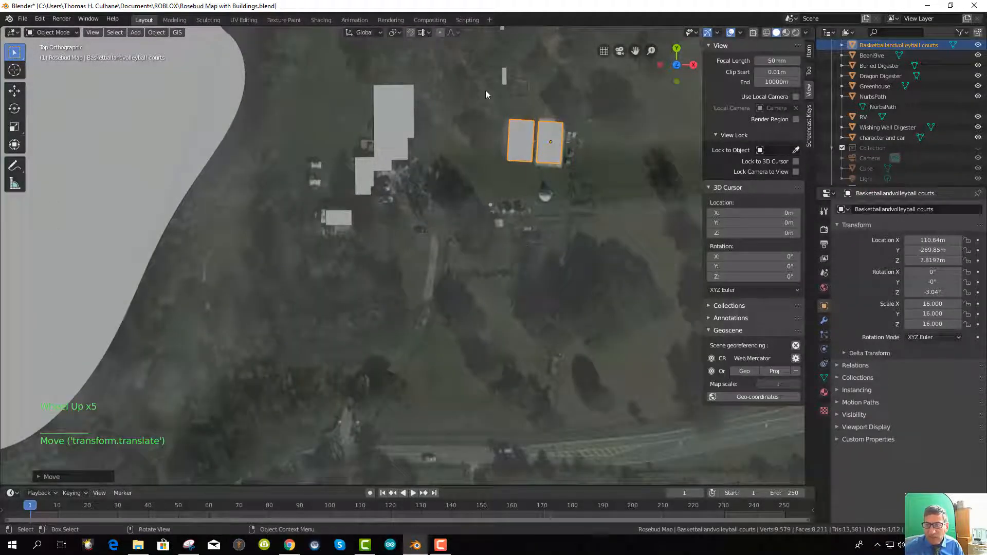
left_click(503, 76)
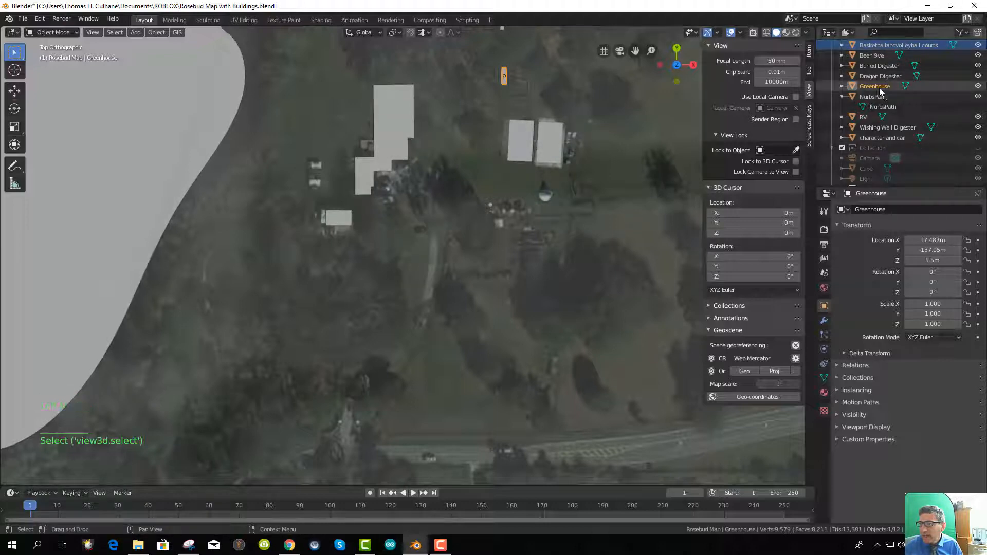
left_click(933, 303)
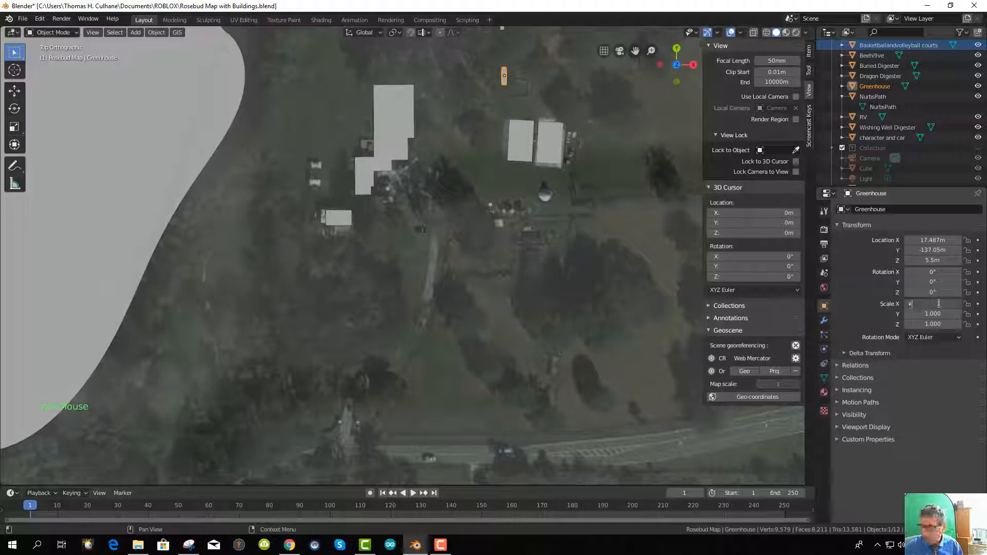
type("4")
left_click(935, 313)
type("4")
left_click(936, 324)
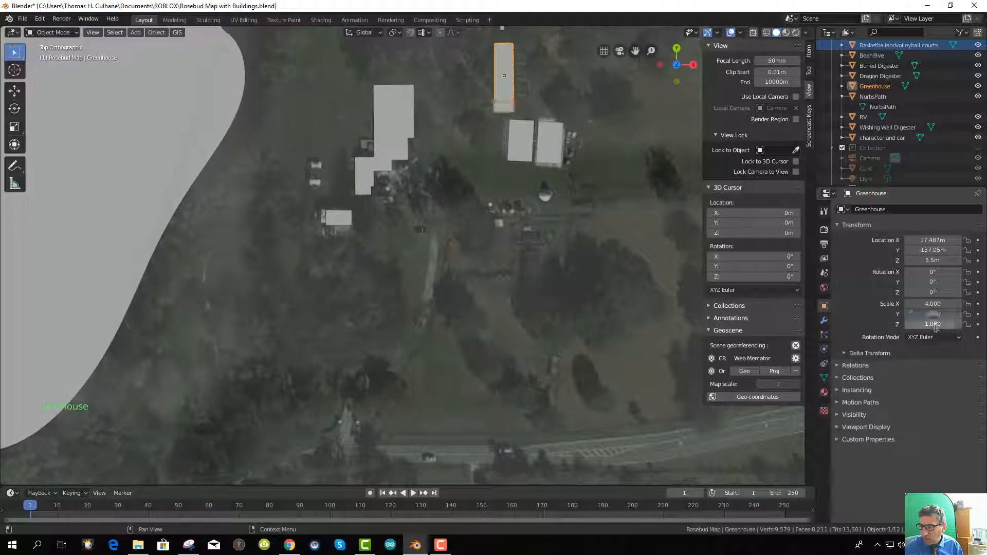
key("Return")
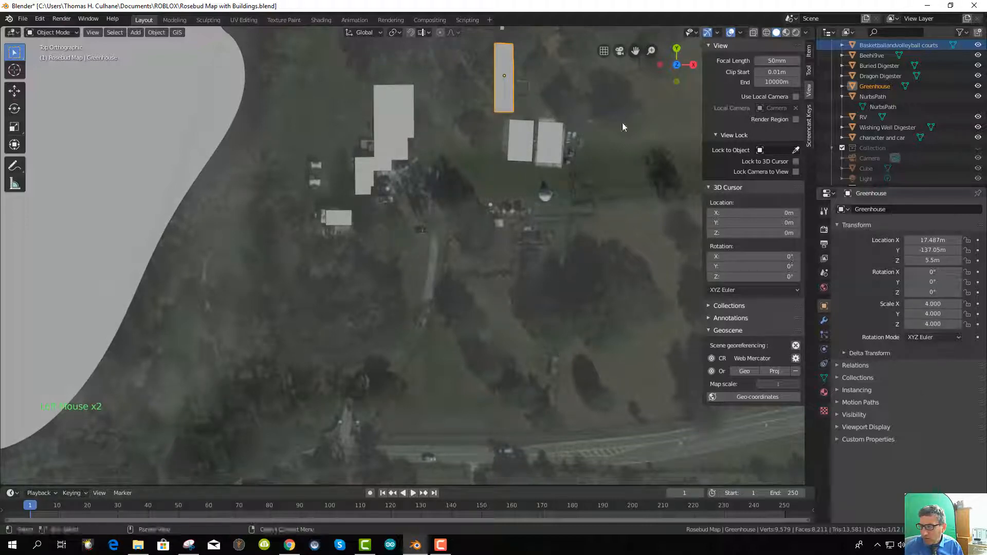
Move the greenhouse south of the courts on the map, to about X 65.9 m, Y -553.4 m
left_click(508, 90)
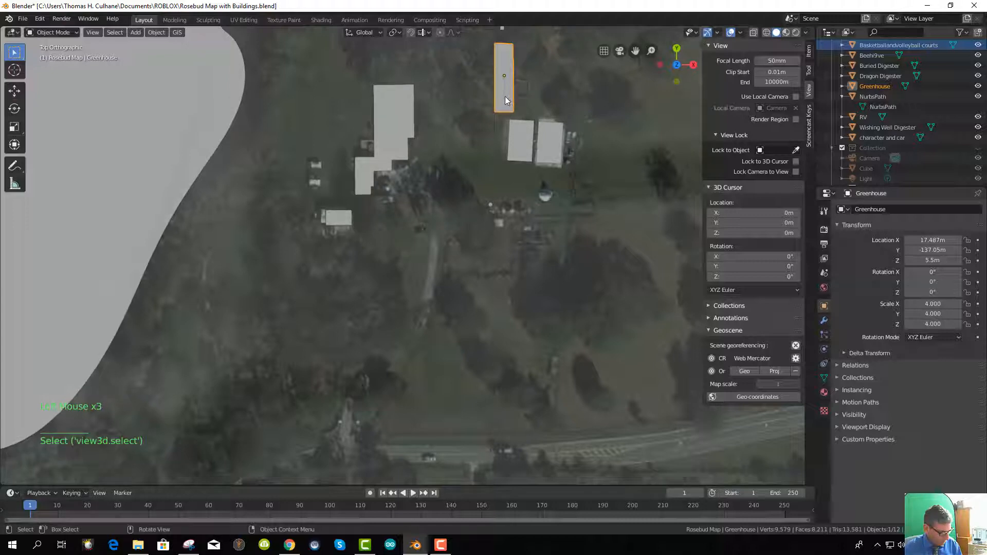
key("g")
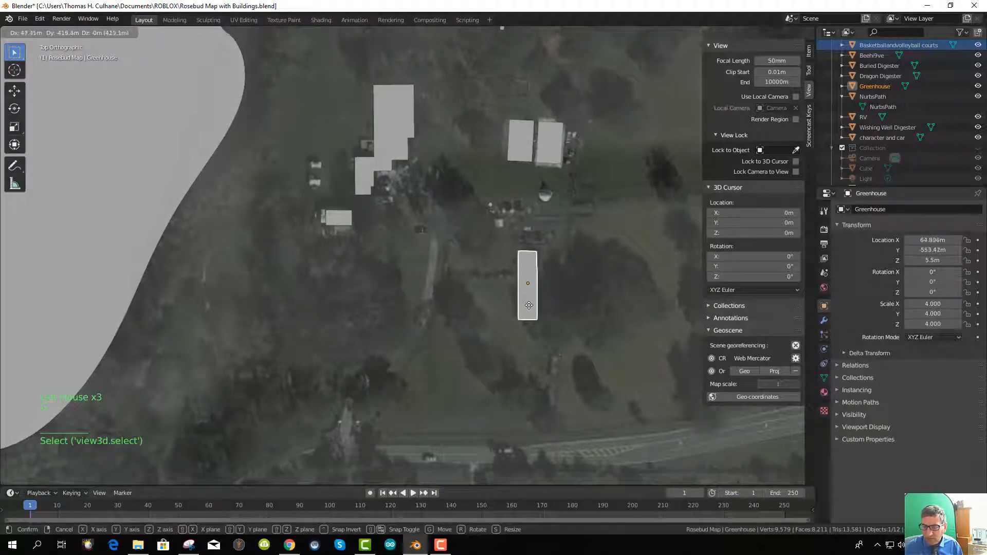
left_click(538, 303)
scroll(567, 244, "up", 2)
scroll(566, 245, "down", 1)
scroll(567, 241, "down", 4)
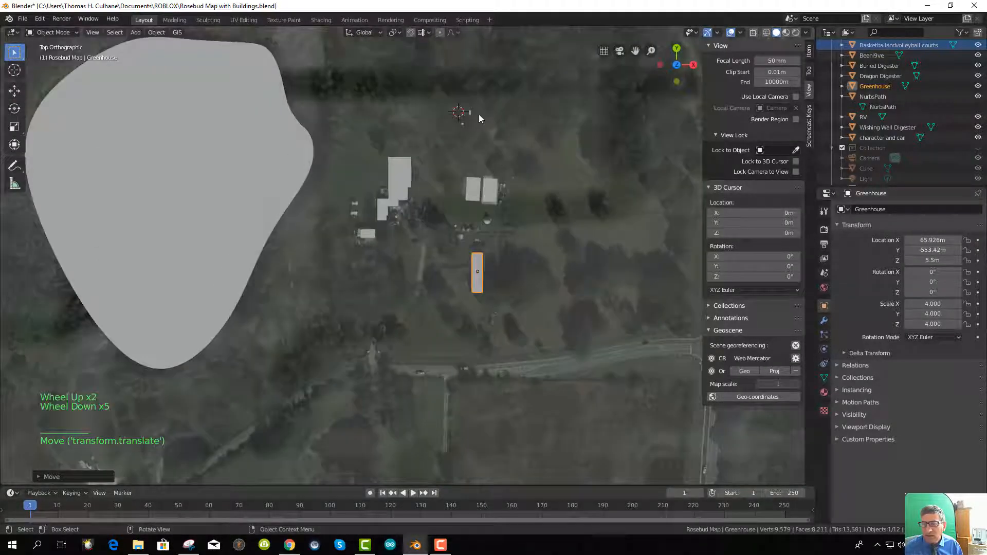
Select the RV beside the 3D cursor
left_click(470, 112)
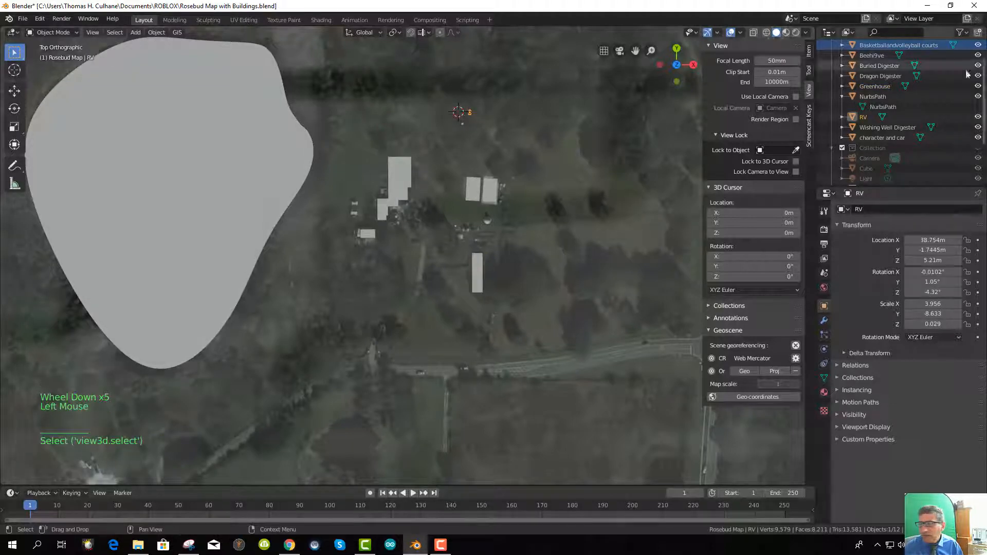
left_click(864, 117)
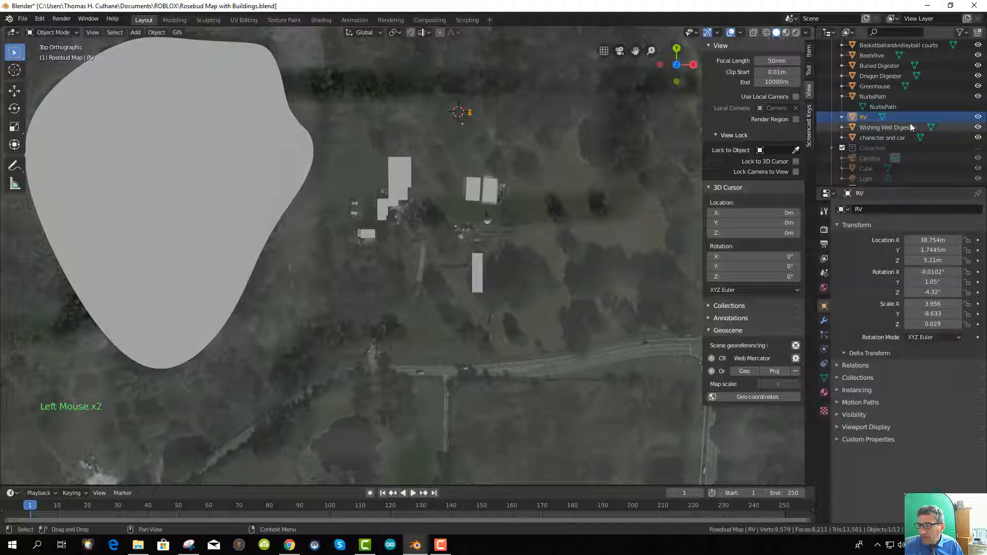
left_click(864, 119)
Try scaling the RV to 4 in X, Y and Z, and undo the three scale changes
left_click(932, 304)
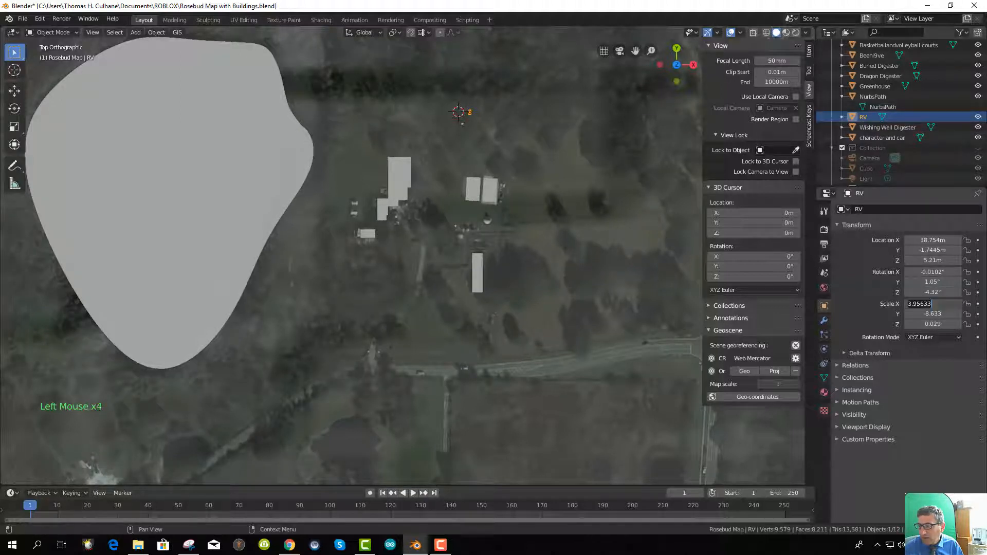
type("4")
left_click(933, 314)
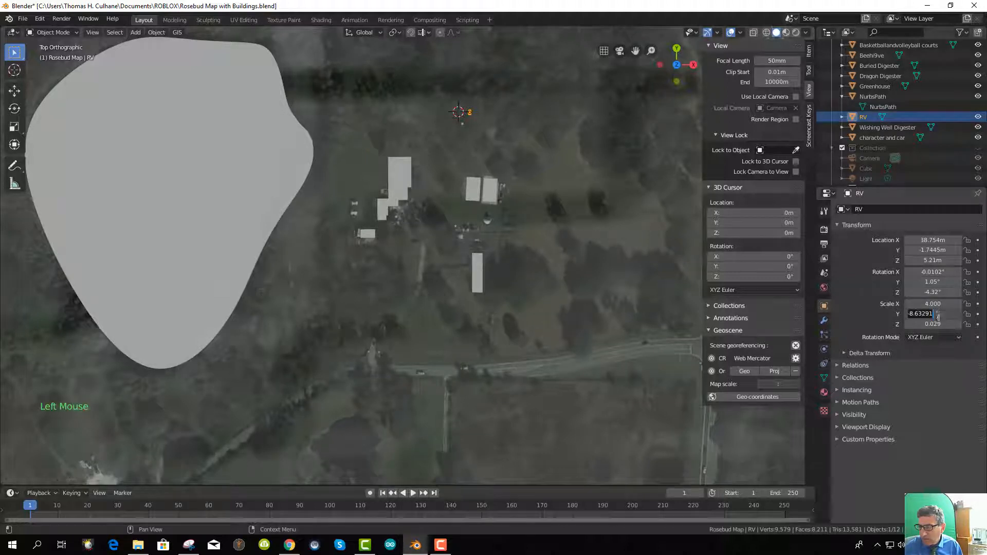
type("4")
left_click(940, 325)
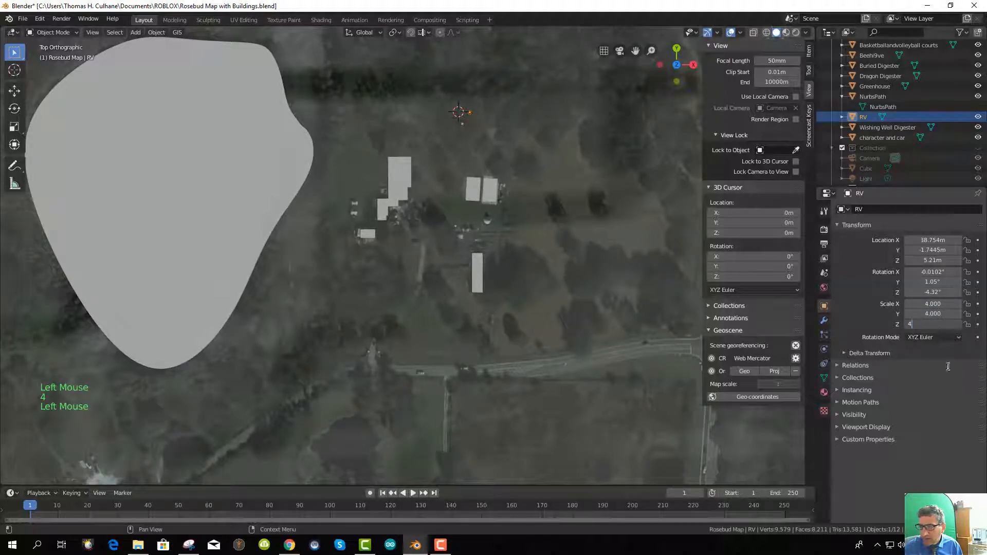
type("4")
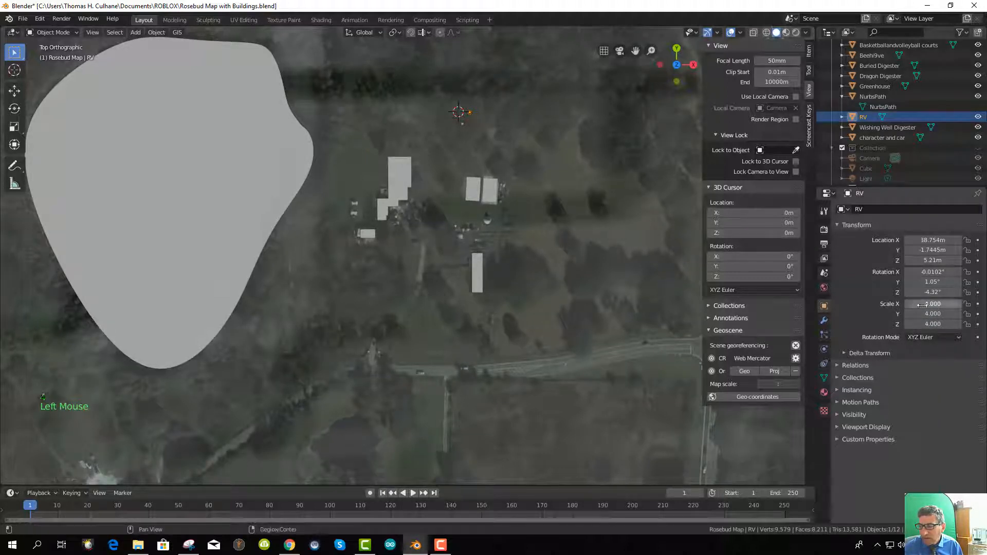
scroll(522, 118, "up", 2)
scroll(520, 117, "down", 1)
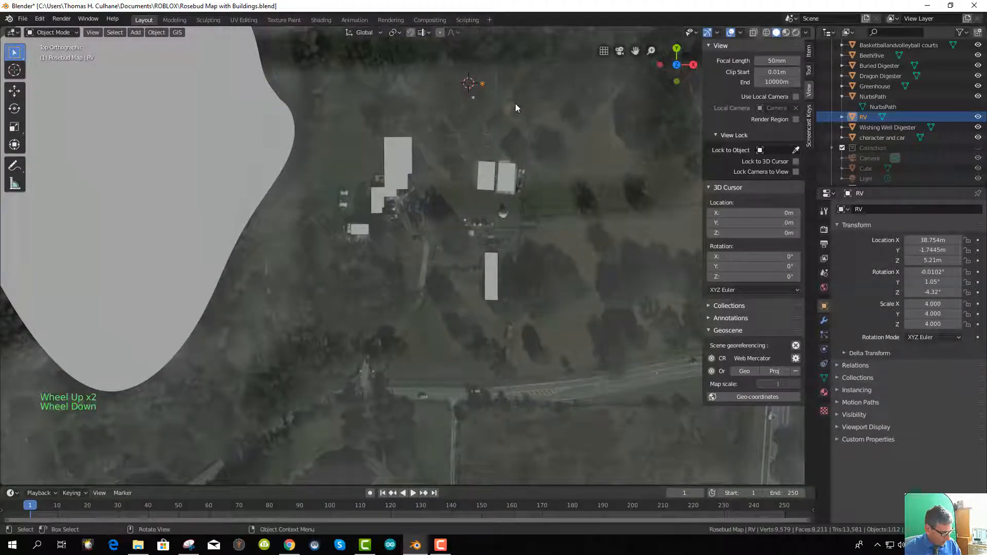
key("ctrl+z")
key("ctrl+z")
key("ctrl+z")
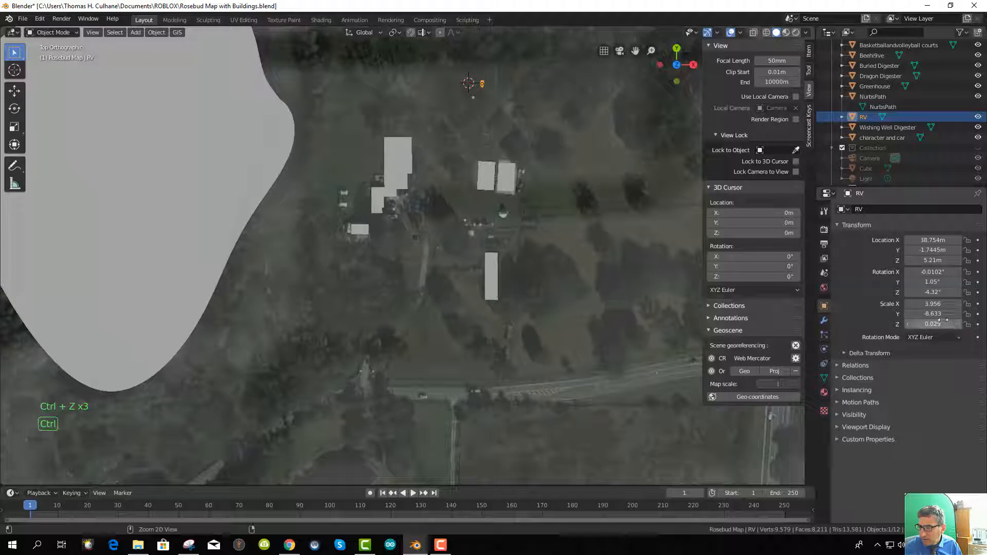
Set the RV's scale to 16 in X, 32 in Y and 0.4 in Z
left_click(931, 304)
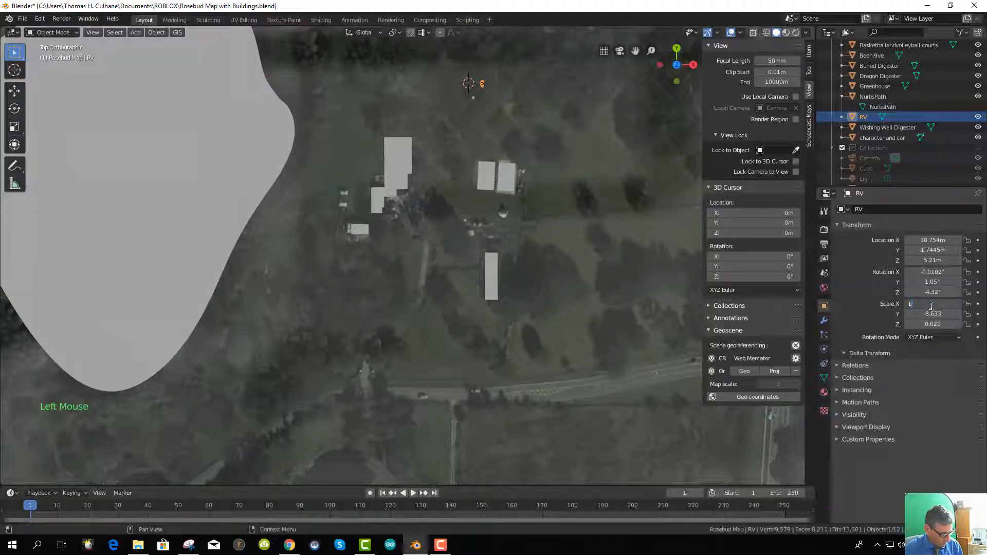
left_click(933, 314)
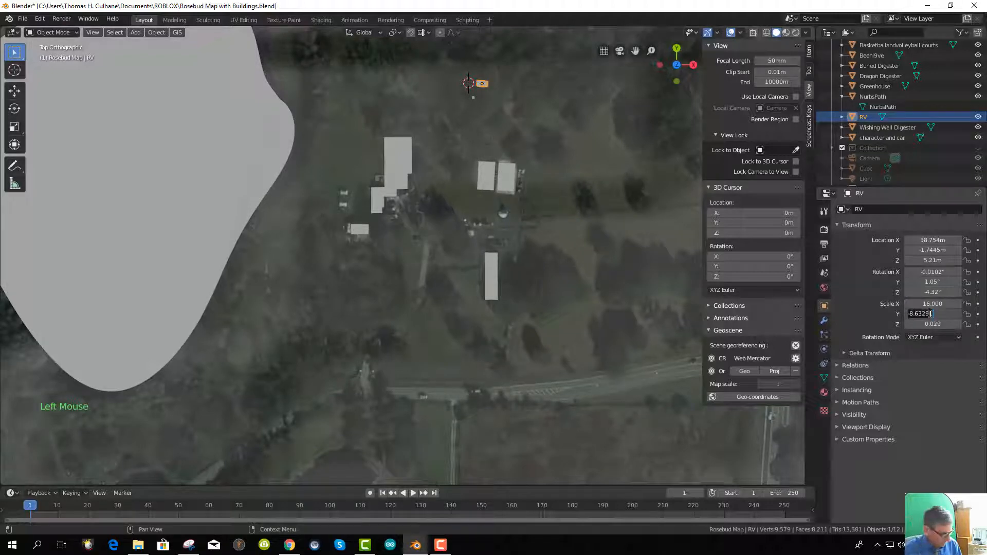
type("3")
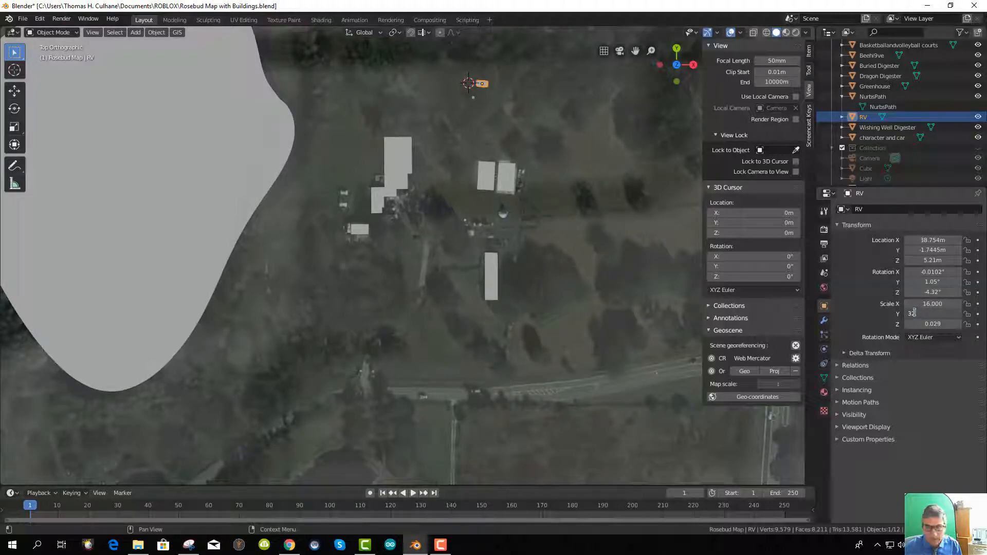
type("2")
key("Return")
left_click(932, 323)
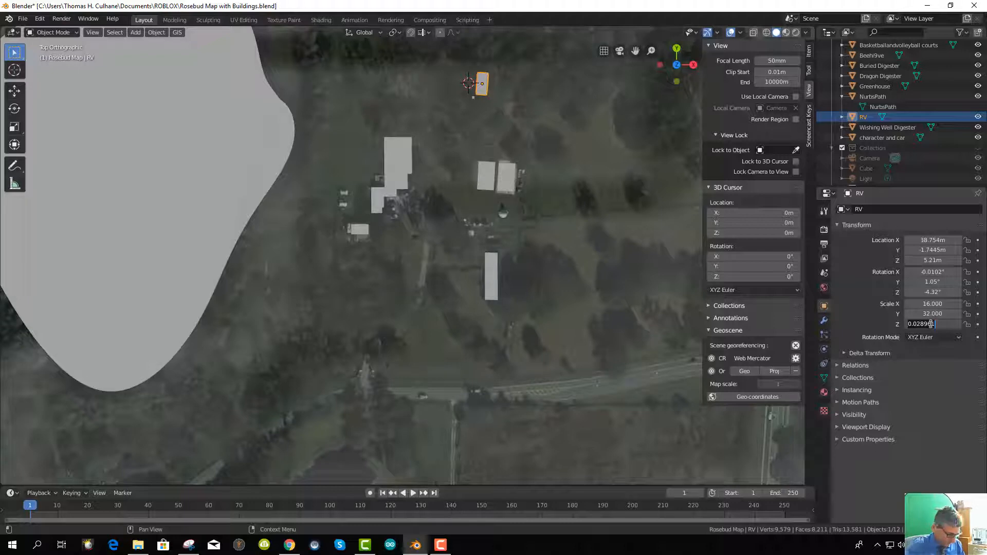
type(".4")
key("Return")
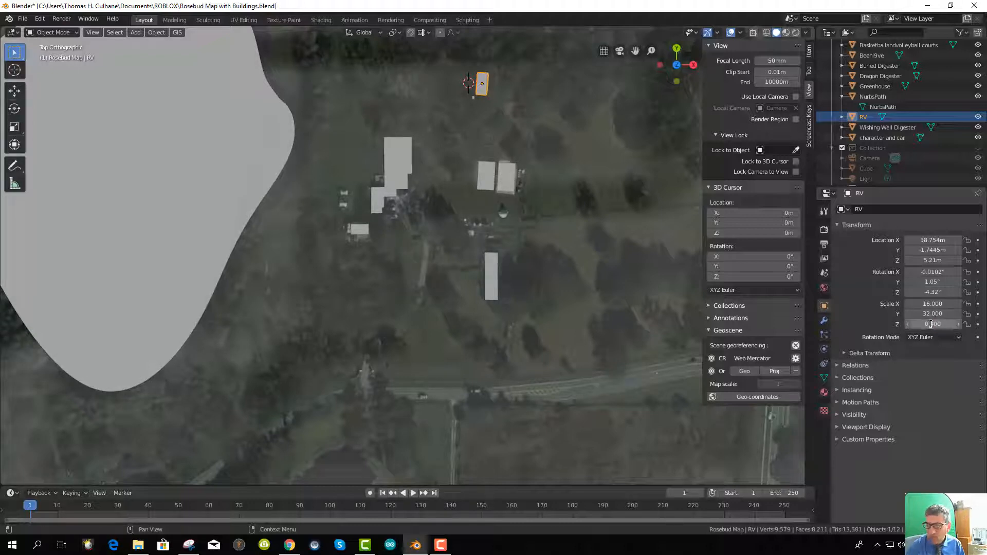
Move the RV northeast of the 3D cursor, to about X 124.2 m, Y 45.3 m
scroll(479, 106, "up", 1)
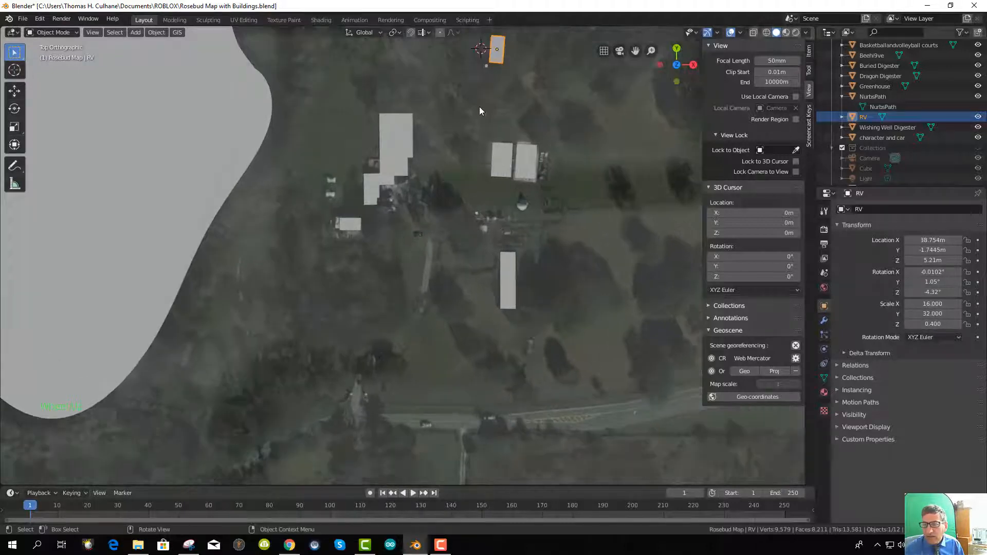
scroll(474, 103, "down", 3)
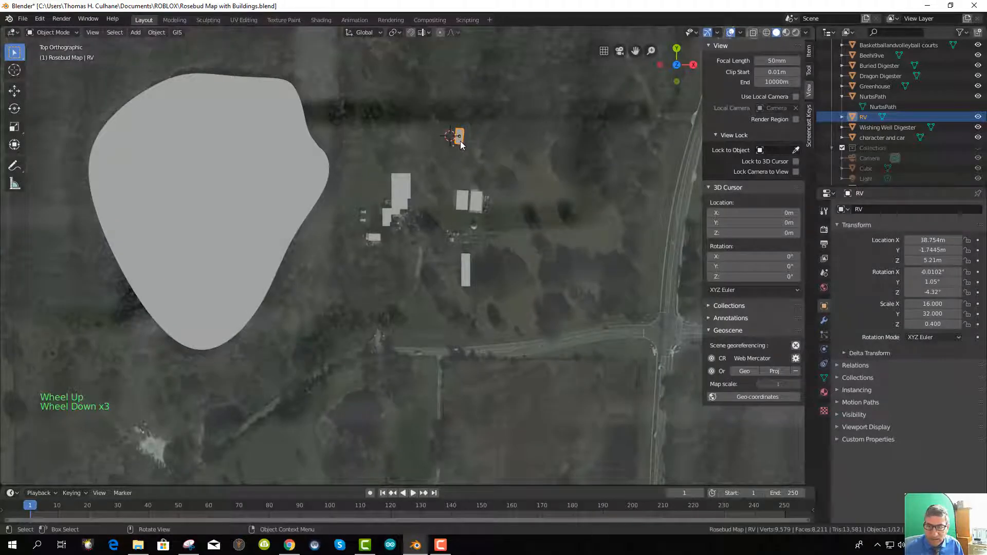
key("g")
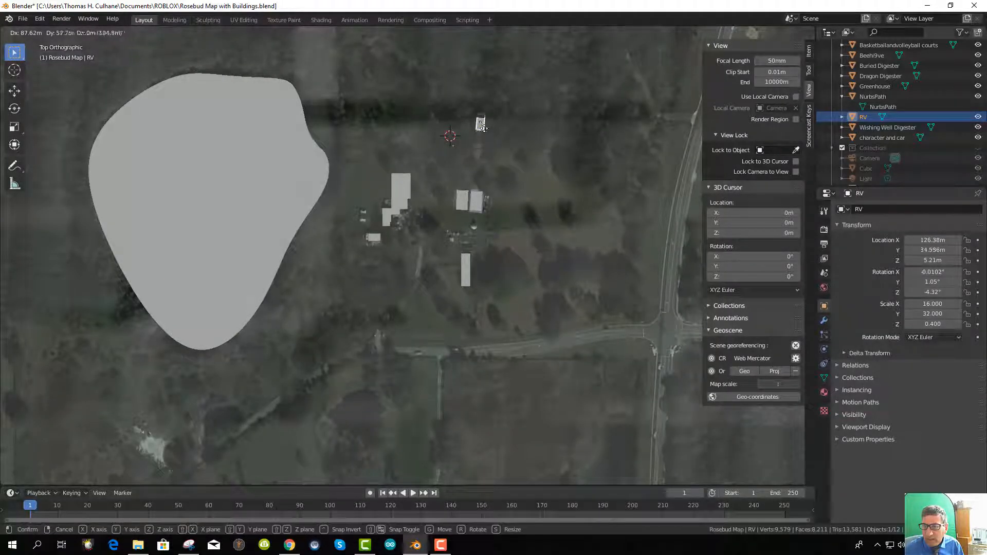
left_click(483, 131)
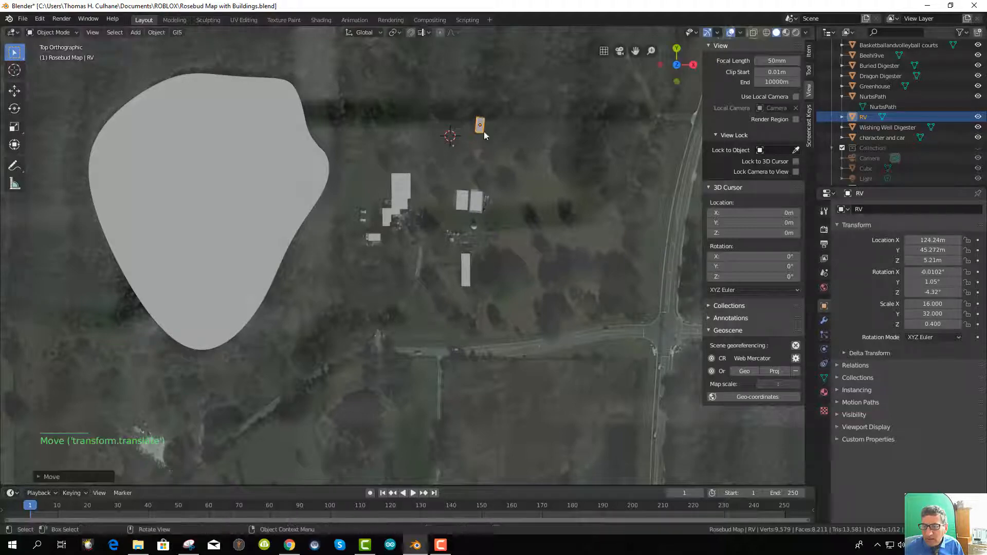
Select the Wishing Well Digester and move it east between the courts and the greenhouse, to about X 28.9 m, Y -407.5 m, Z 4.1 m
middle_click_drag(486, 195, 495, 216)
left_click(886, 127)
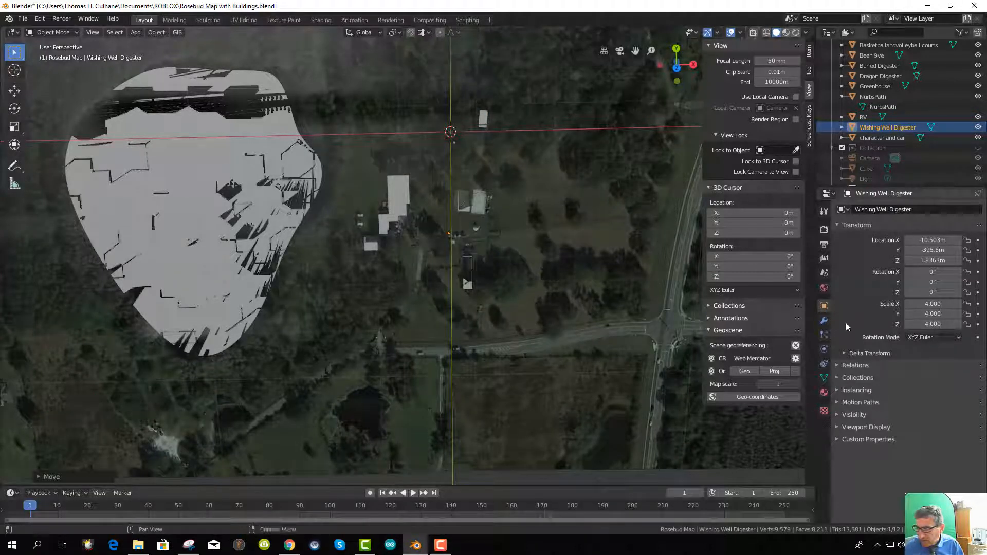
scroll(536, 277, "up", 4)
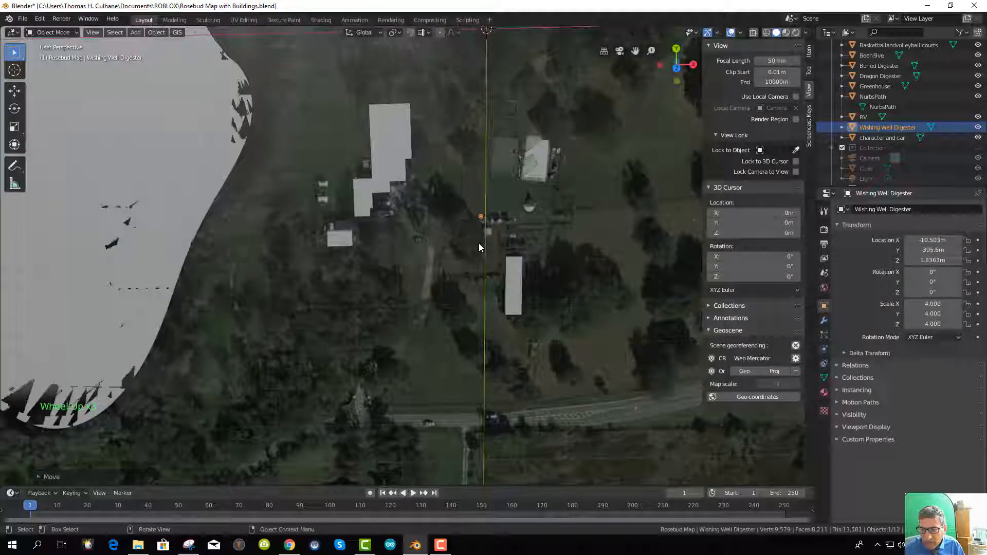
key("g")
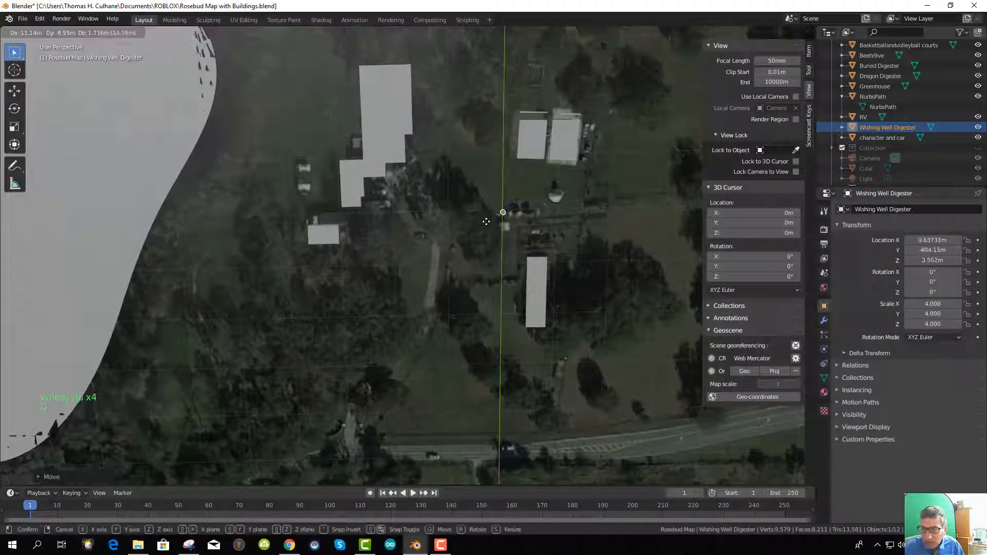
left_click(499, 228)
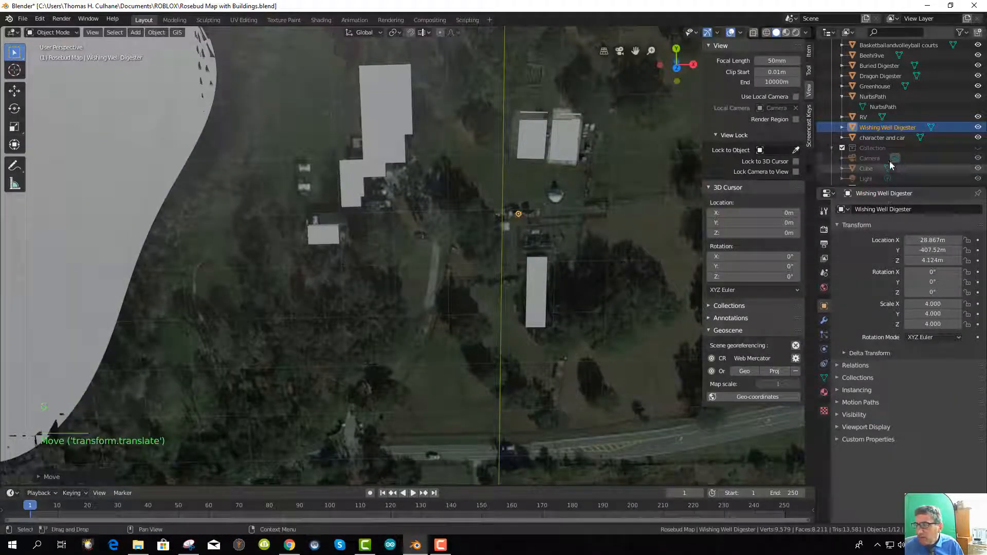
Select the Buried Digester and move it just east of the Wishing Well Digester, to about X 43.2 m, Y -402.0 m, Z 62.8 m
scroll(880, 152, "down", 2)
scroll(880, 154, "up", 5)
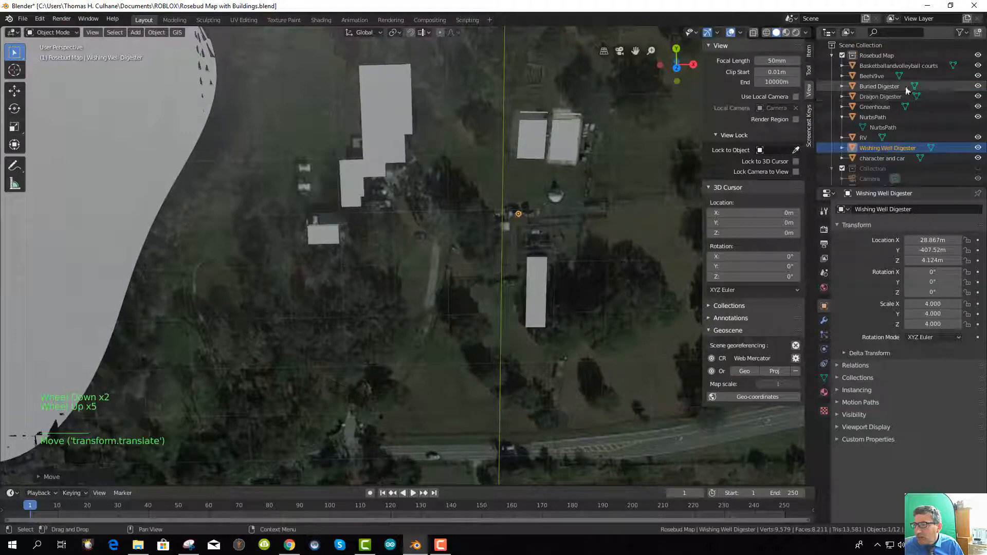
left_click(870, 89)
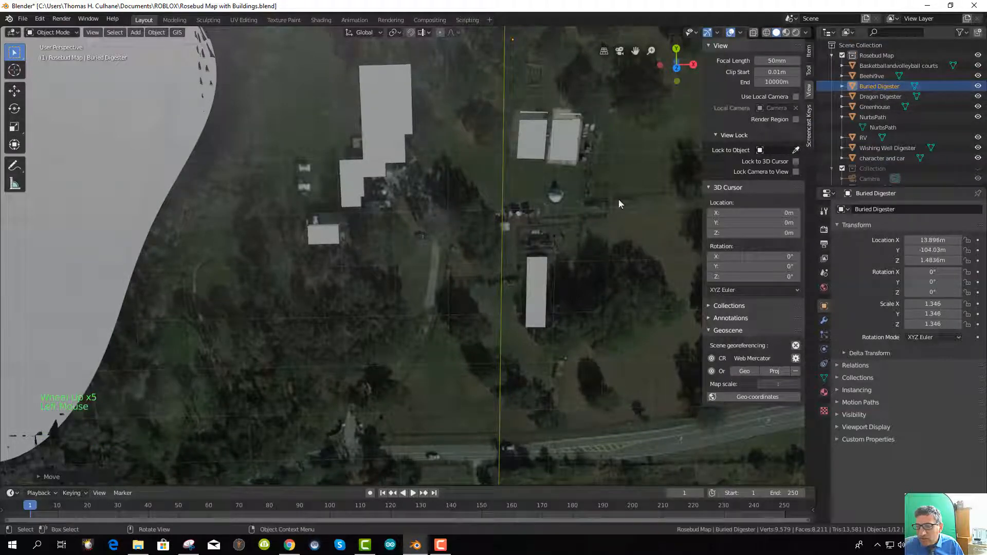
key("g")
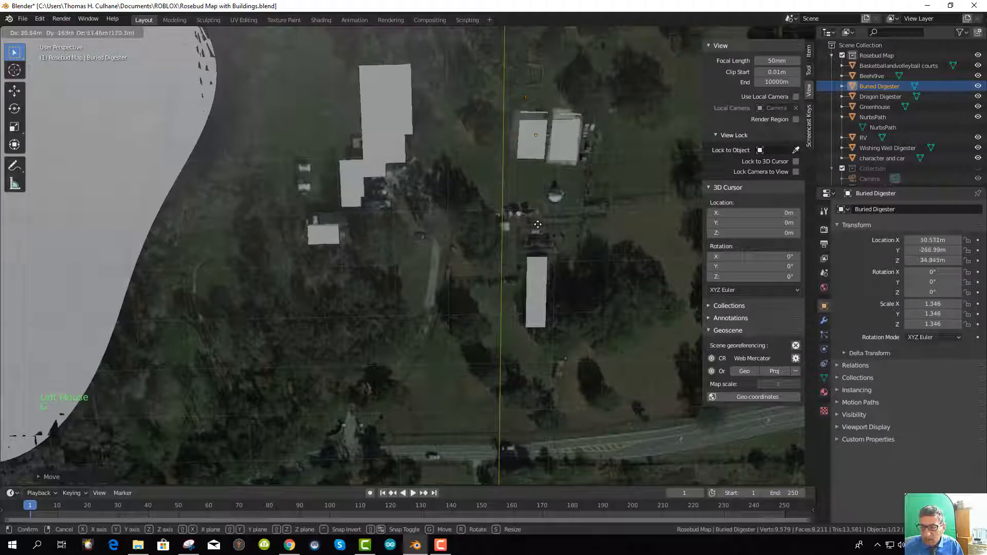
left_click(535, 304)
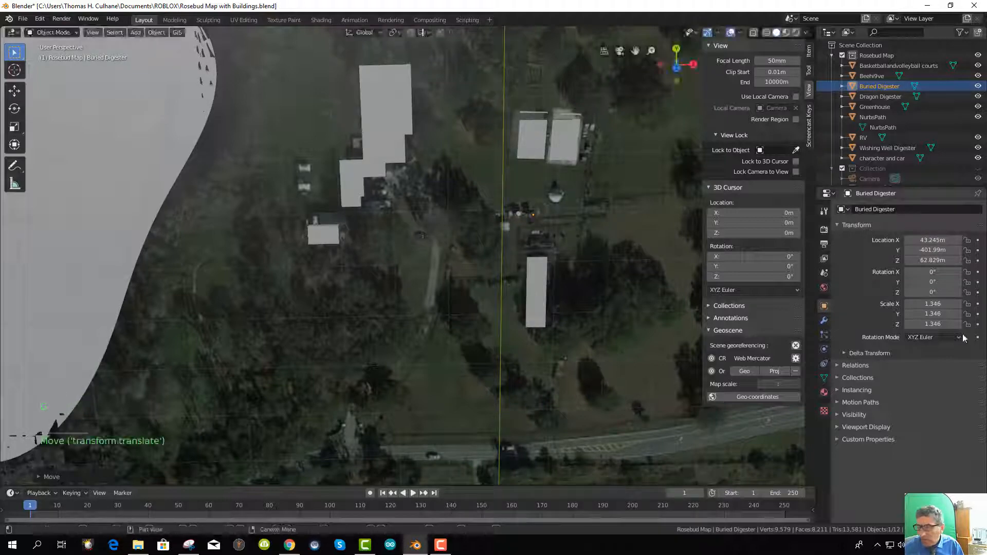
Set the Buried Digester's scale to 4 in X, Y and Z
left_click(930, 304)
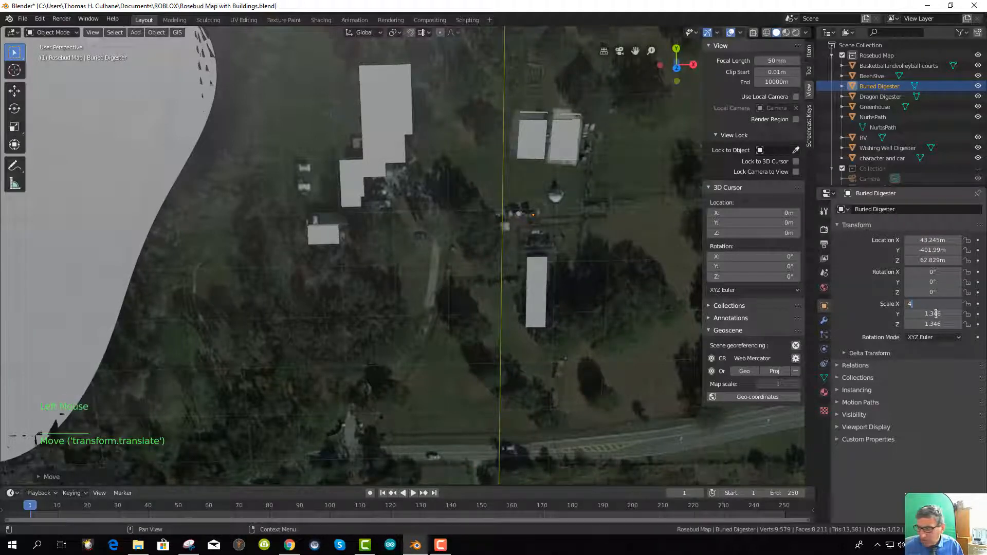
left_click(936, 313)
type("4")
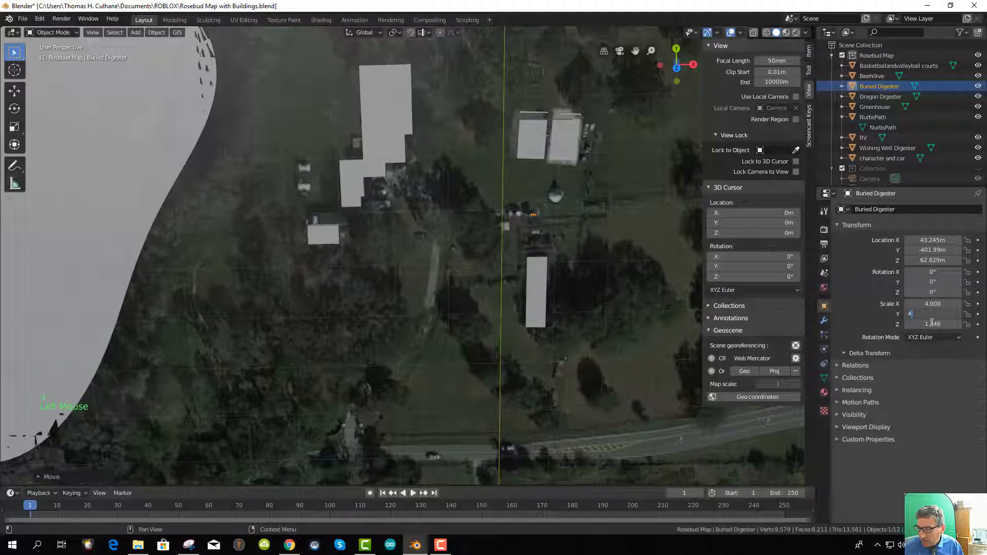
left_click(932, 323)
type("4")
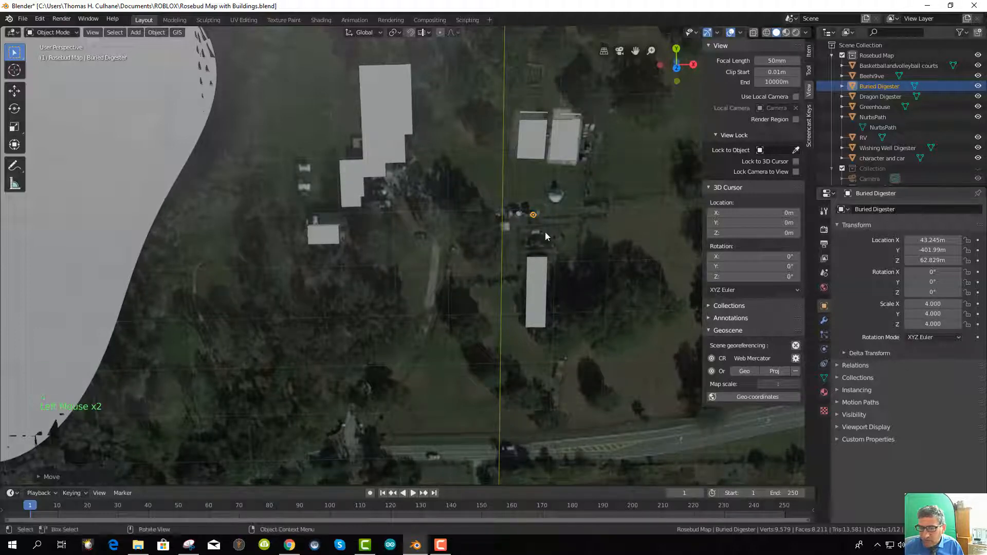
key("g")
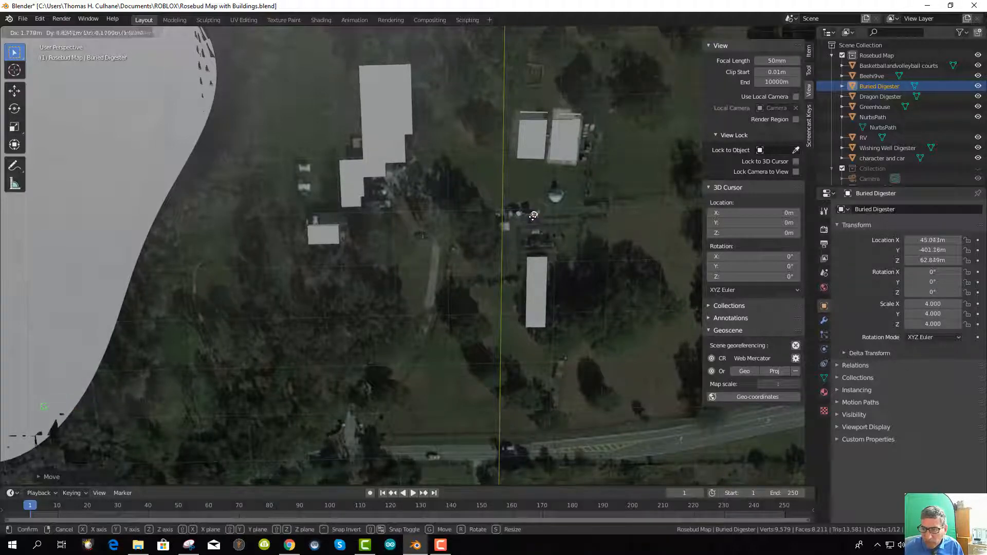
key("Escape")
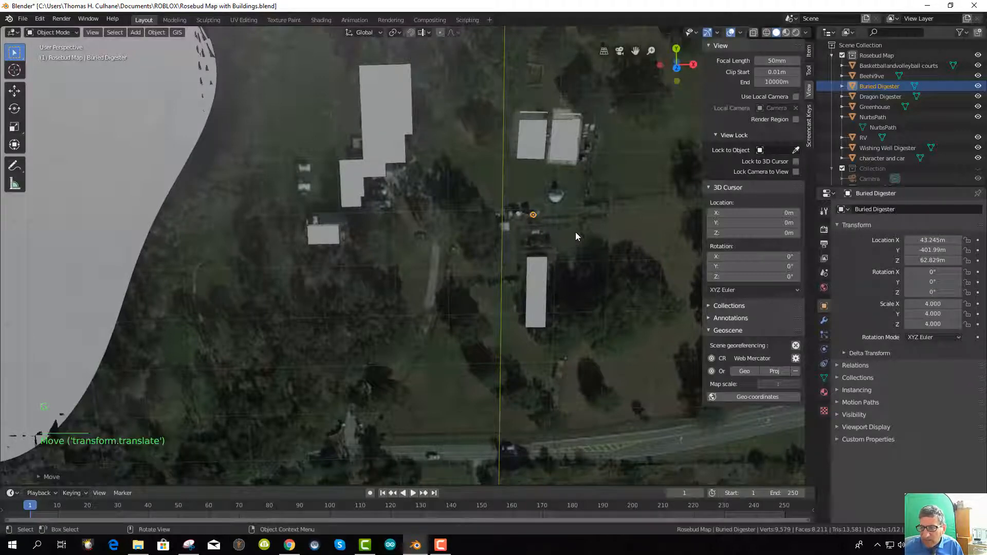
Move the Dragon Digester just west of the Wishing Well Digester, to about X -3.6 m, Y -399.0 m, Z 64.1 m
left_click(880, 96)
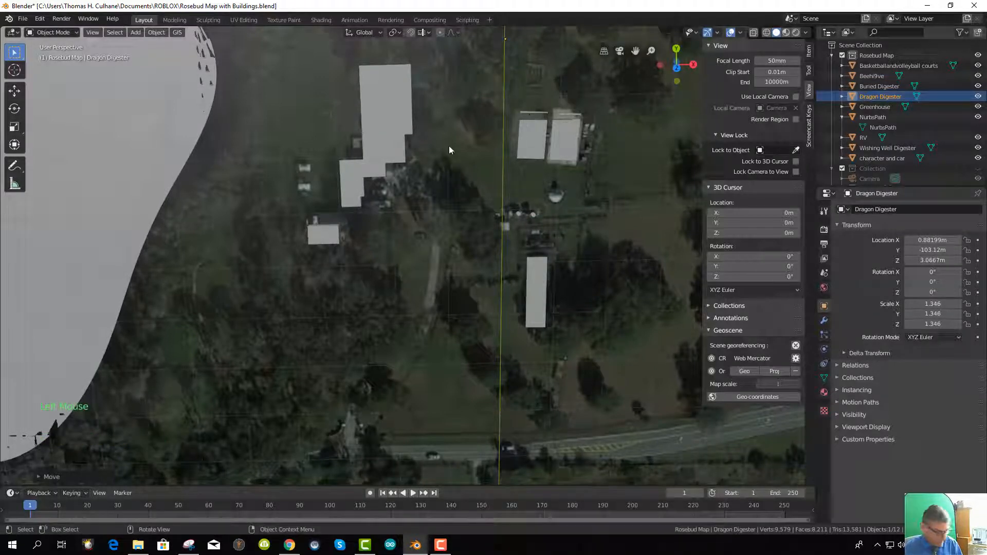
key("g")
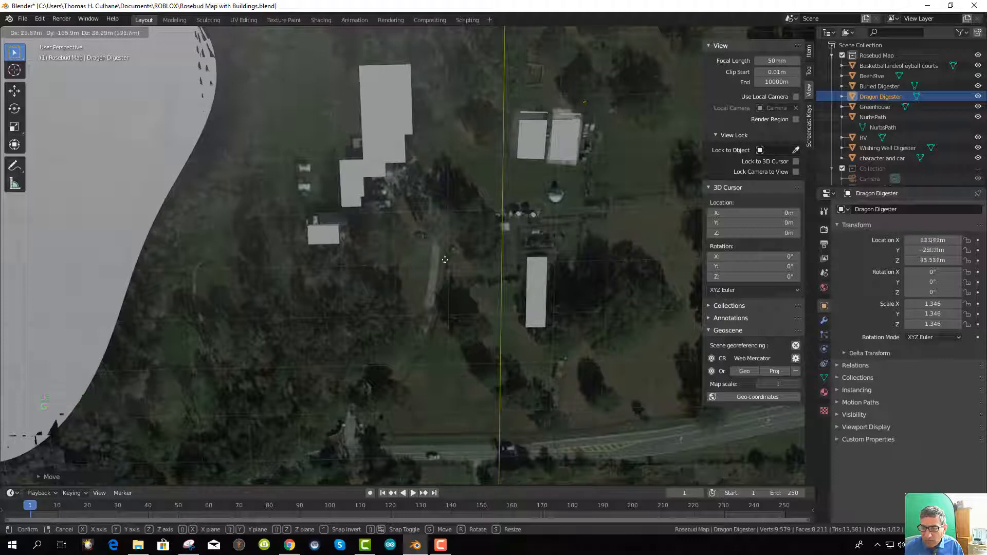
left_click(433, 322)
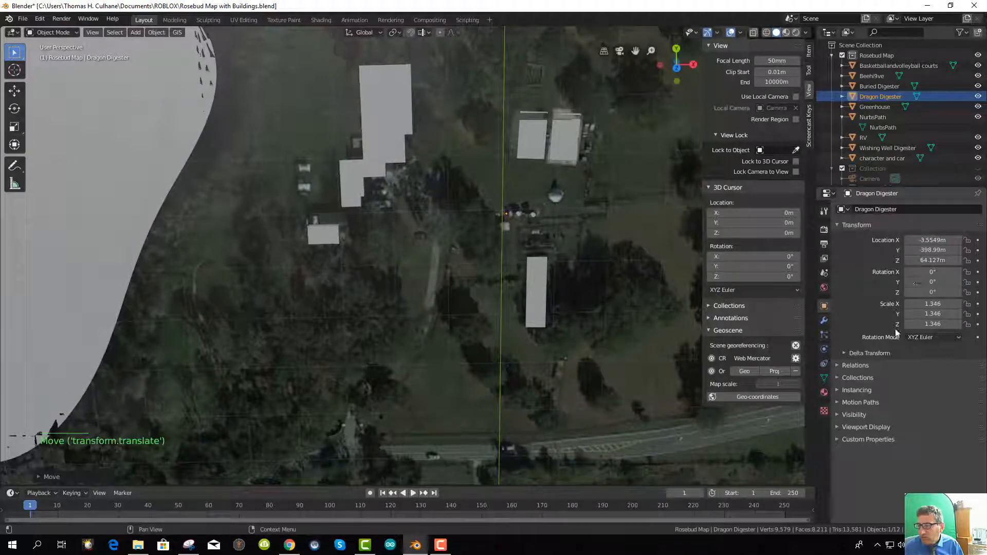
Set the Dragon Digester's scale to 4 in X, Y and Z
left_click(924, 304)
type("4")
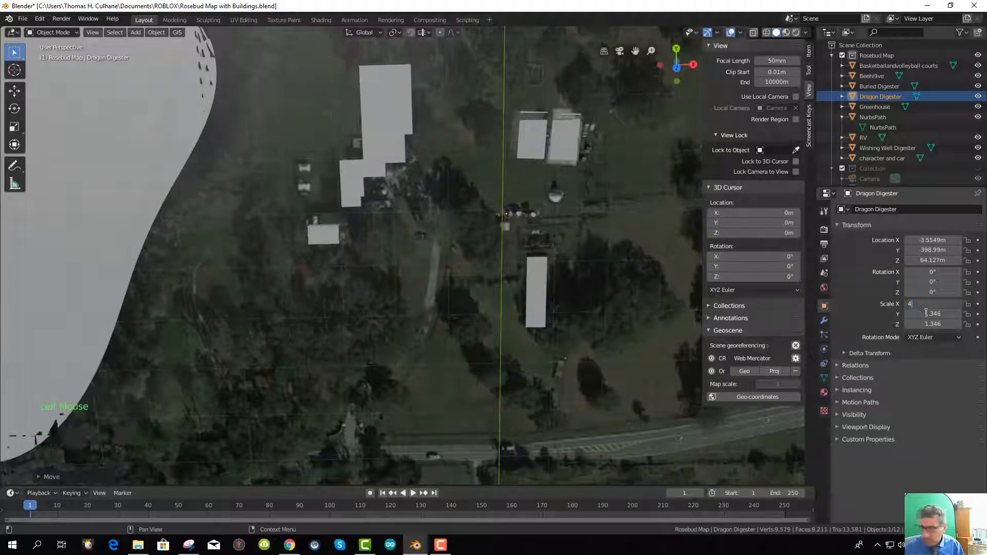
key("Return")
left_click(930, 314)
type("4")
key("Return")
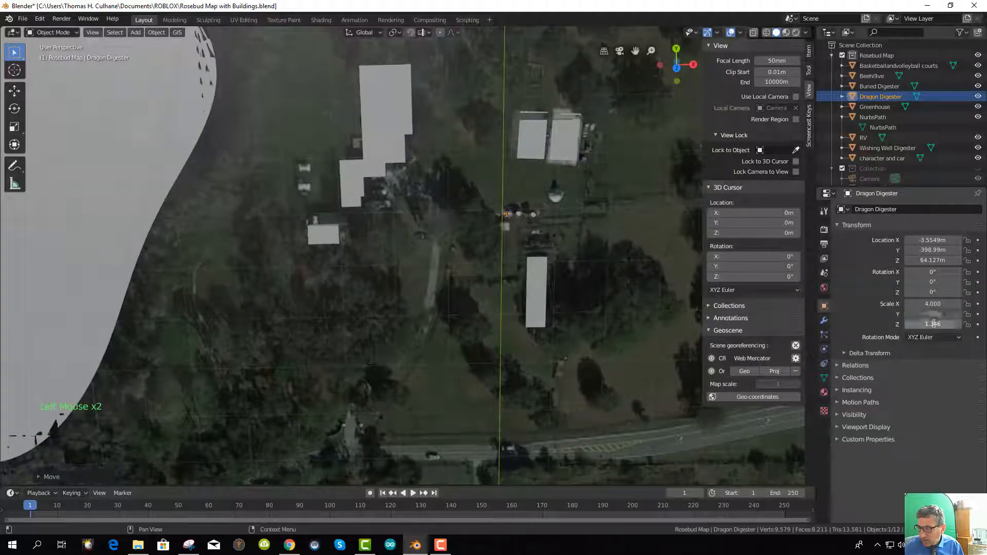
left_click(934, 323)
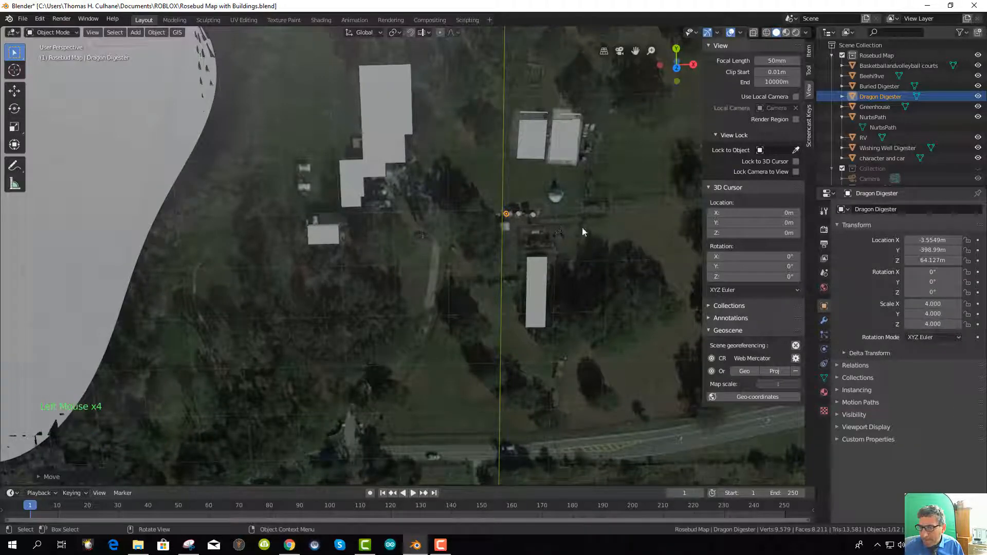
In front view, lower the large floating building along Z onto the terrain, to about Z -111.1 m
scroll(577, 227, "up", 2)
middle_click_drag(577, 228, 481, 115)
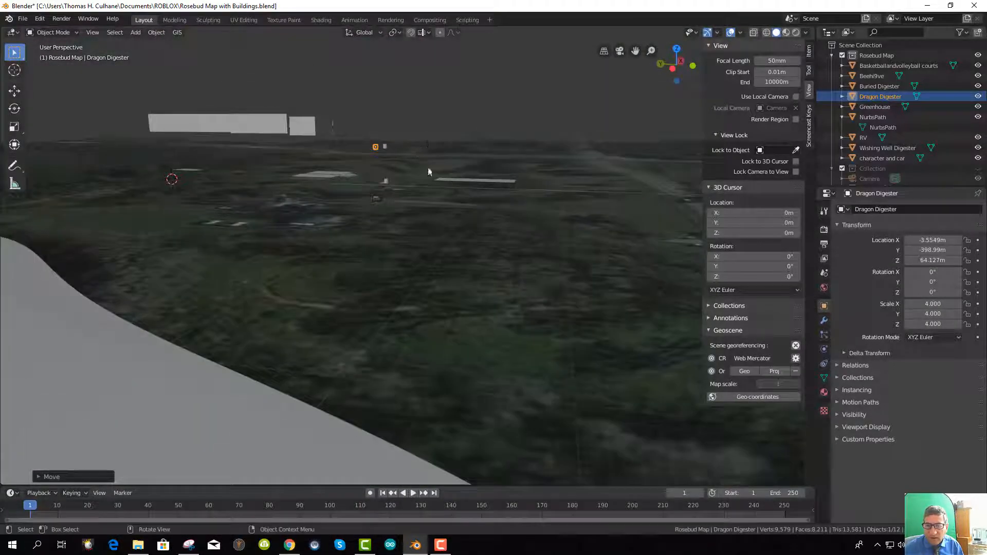
middle_click_drag(465, 191, 496, 181)
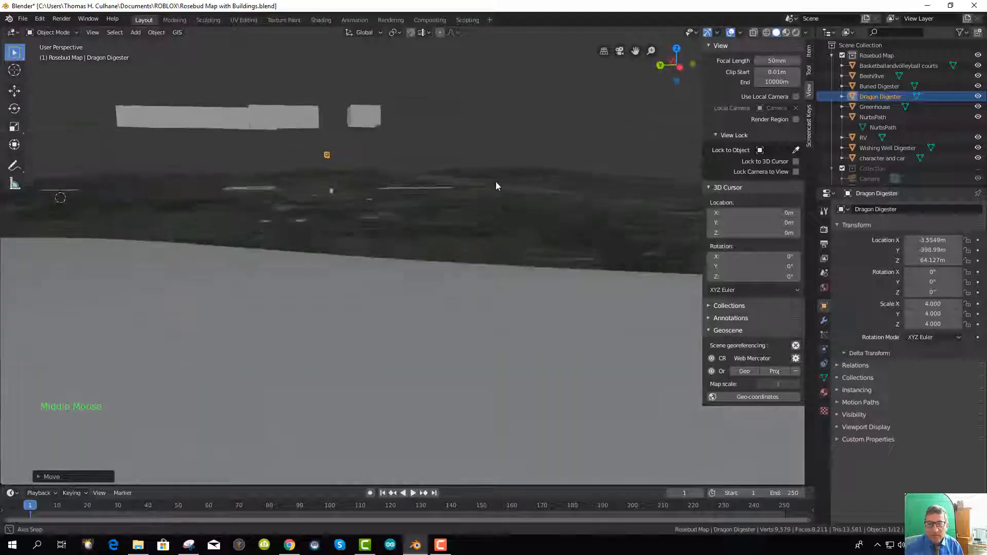
scroll(487, 184, "down", 3)
key("KP_1")
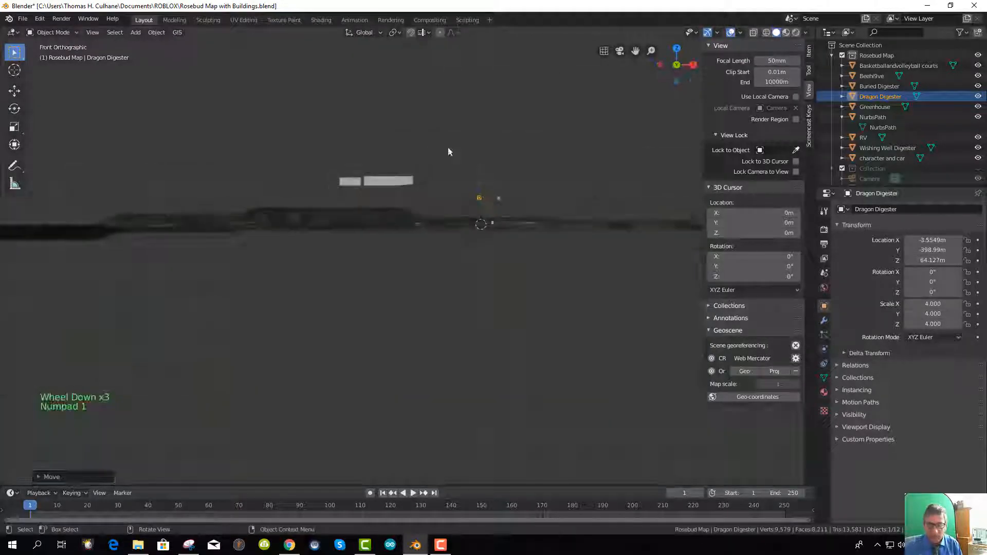
left_click(389, 180)
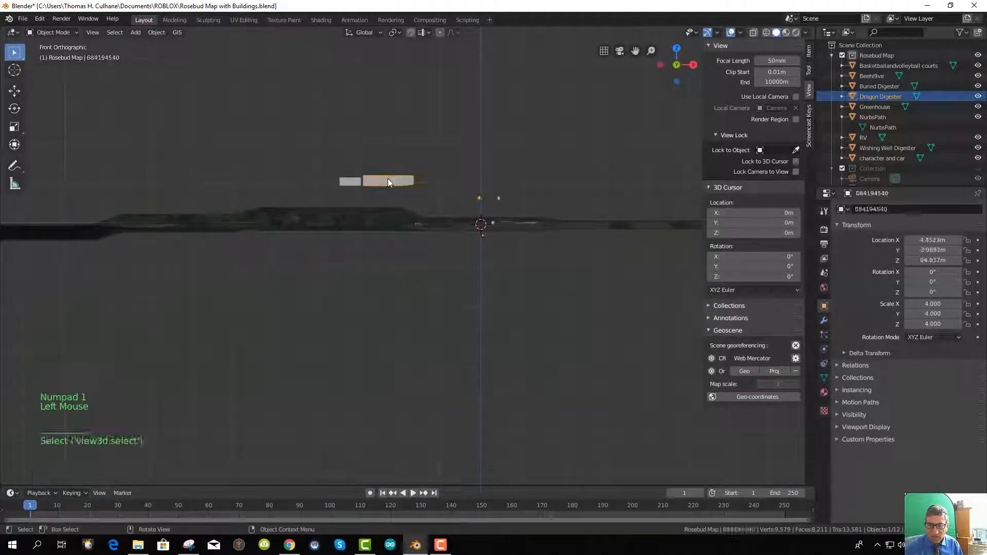
key("g")
key("z")
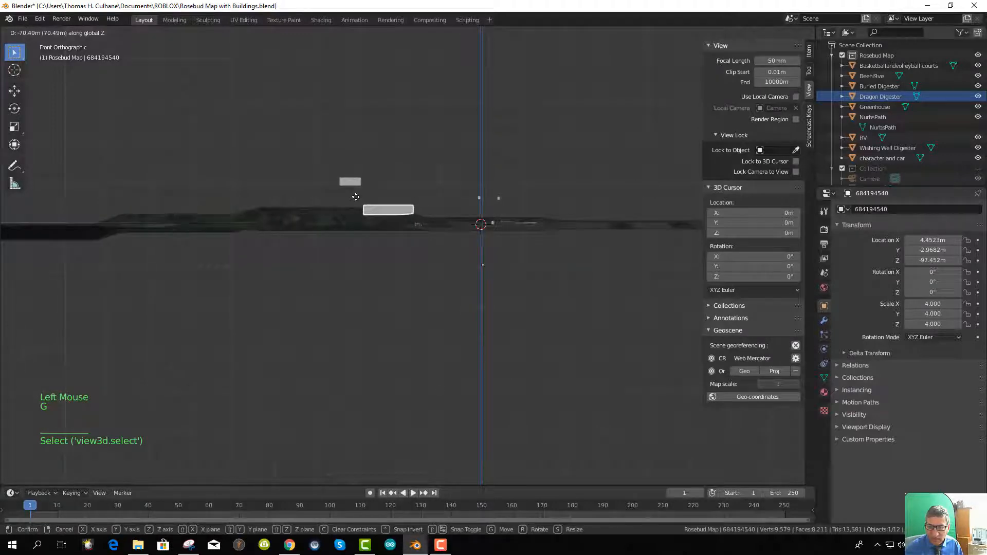
left_click(357, 205)
Lower the smaller floating building along Z until it is level with the large building
left_click(344, 183)
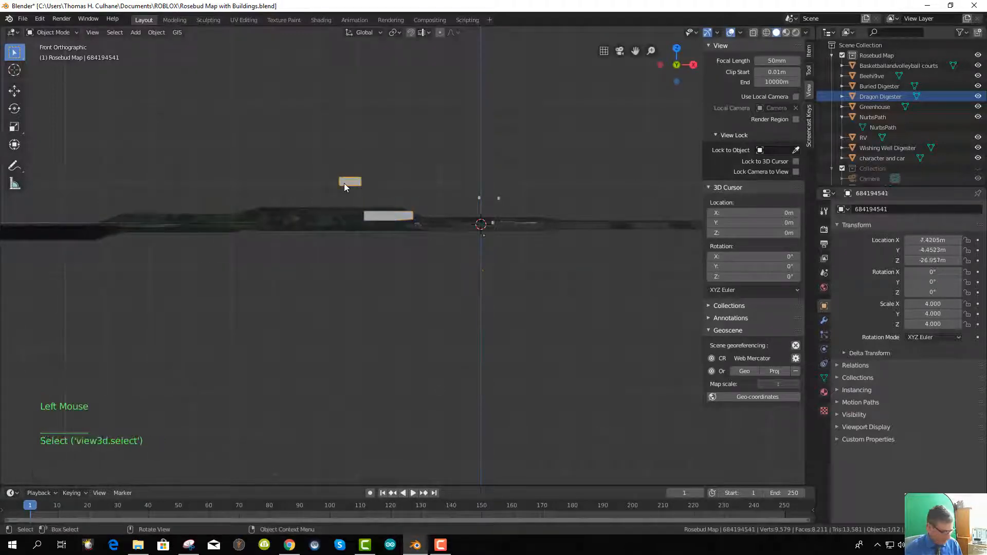
key("g")
key("z")
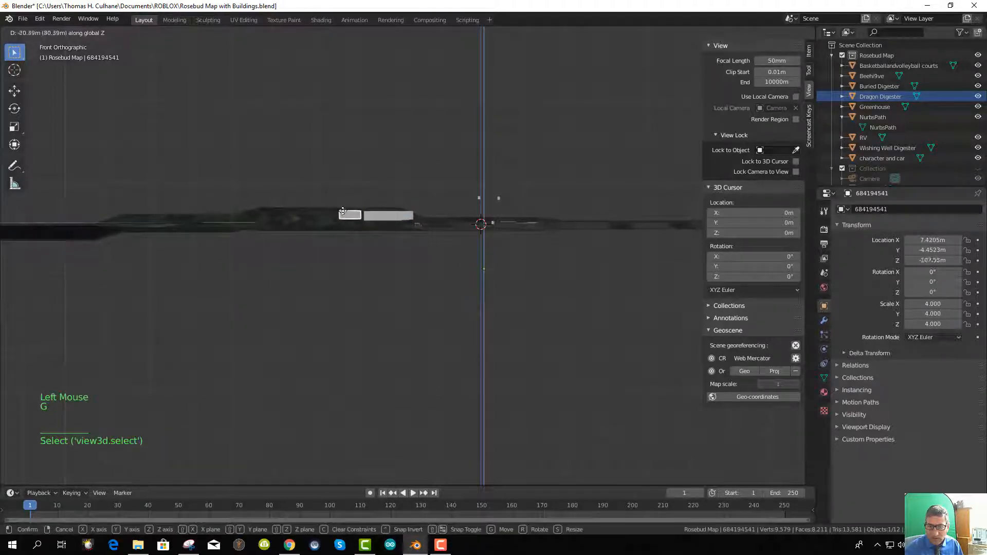
left_click(355, 213)
Lower the Dragon and Buried Digesters together along Z to the ground, bringing the Buried Digester to about Z 3.5 m
left_click(479, 199)
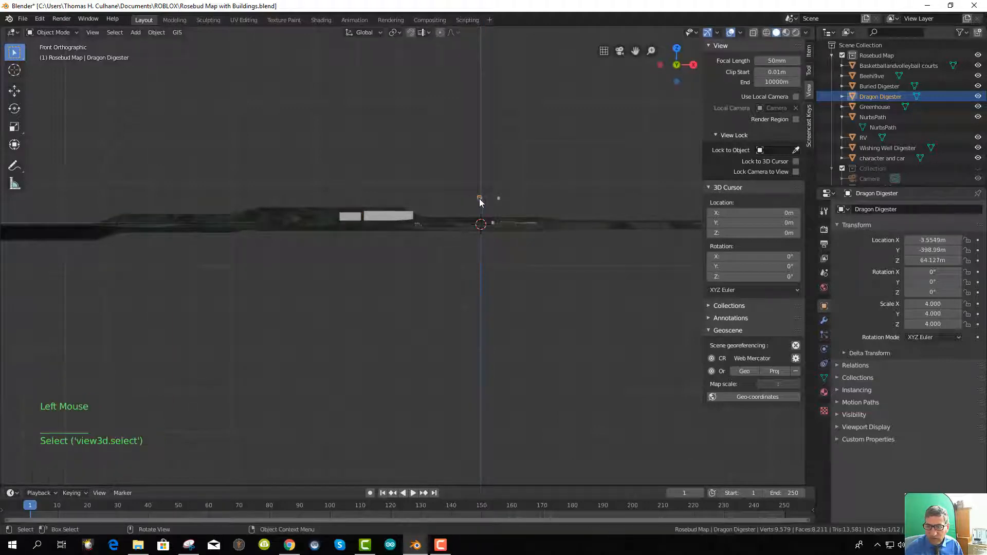
left_click(498, 198, "shift")
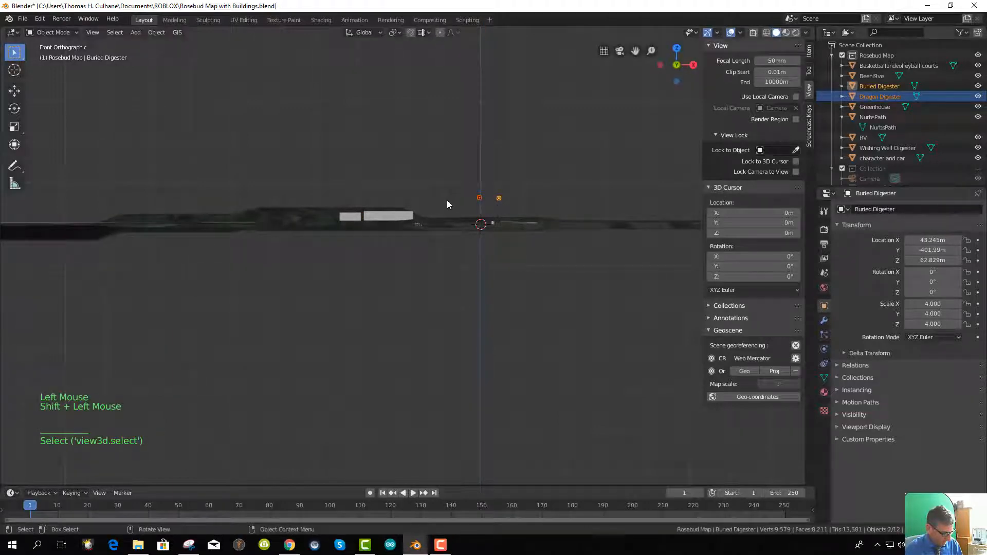
key("g")
key("z")
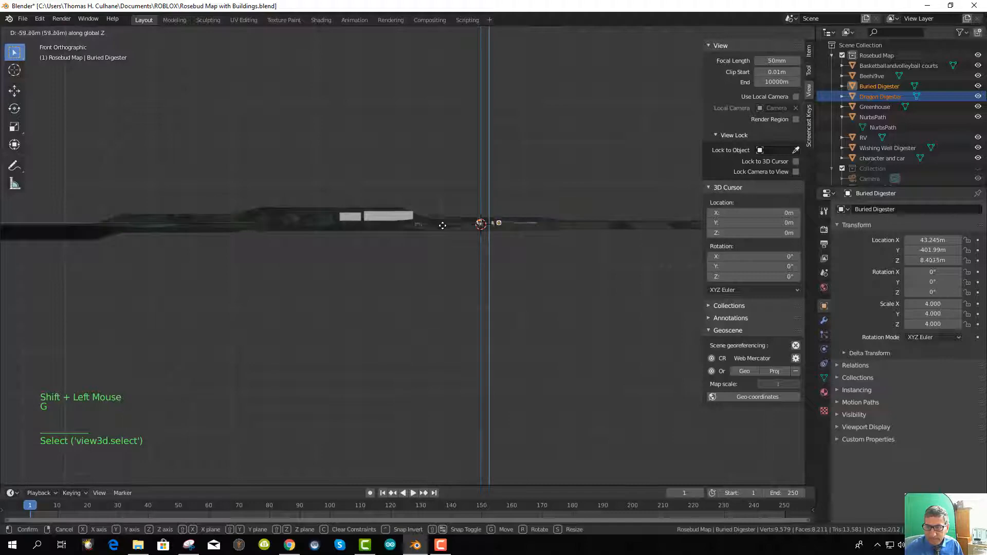
left_click(470, 233)
Lower both selected digesters further and shift them east, bringing the Buried Digester to about X 56.5 m, Y -399.2 m, Z -8.7 m
scroll(505, 231, "up", 4)
middle_click_drag(505, 230, 478, 283)
middle_click_drag(578, 236, 587, 206)
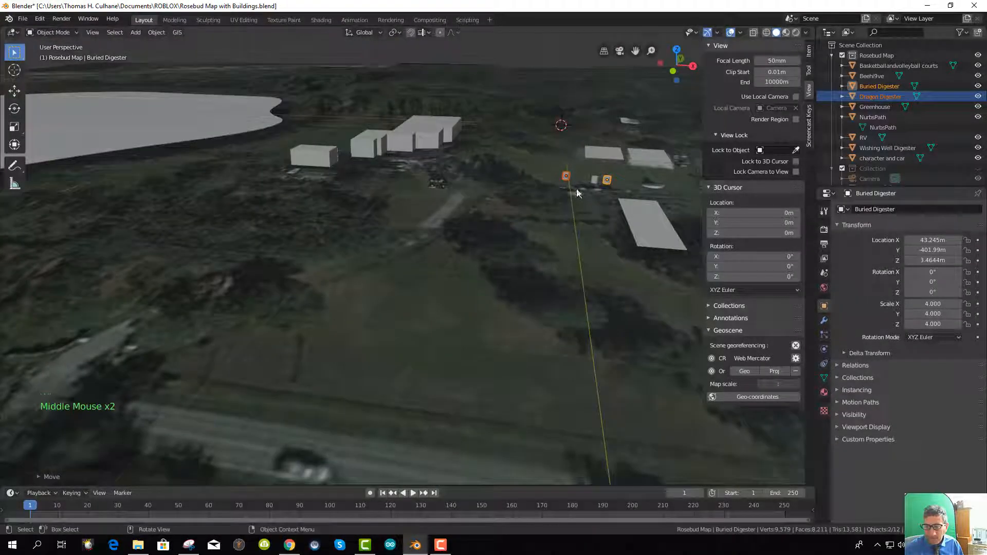
key("g")
key("z")
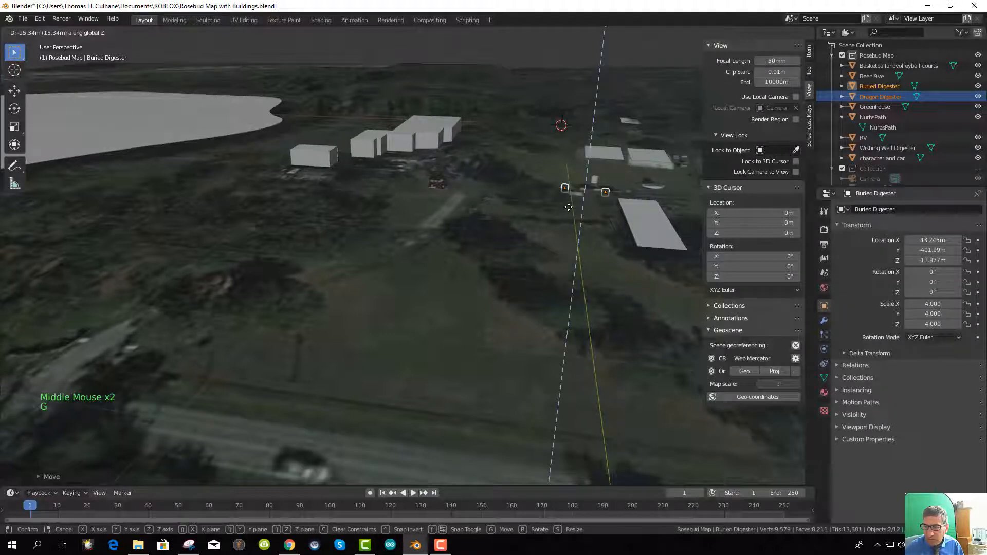
left_click(568, 204)
key("g")
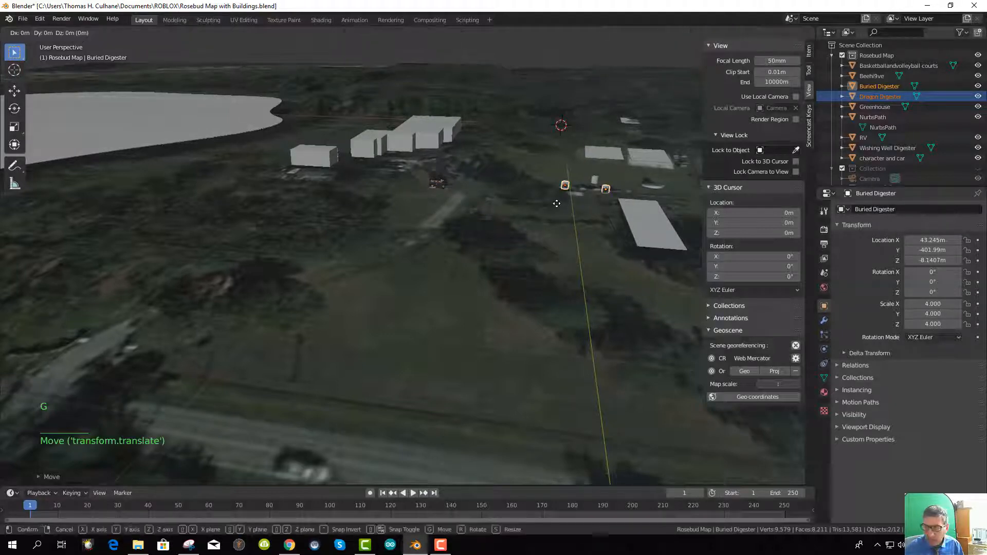
left_click(568, 204)
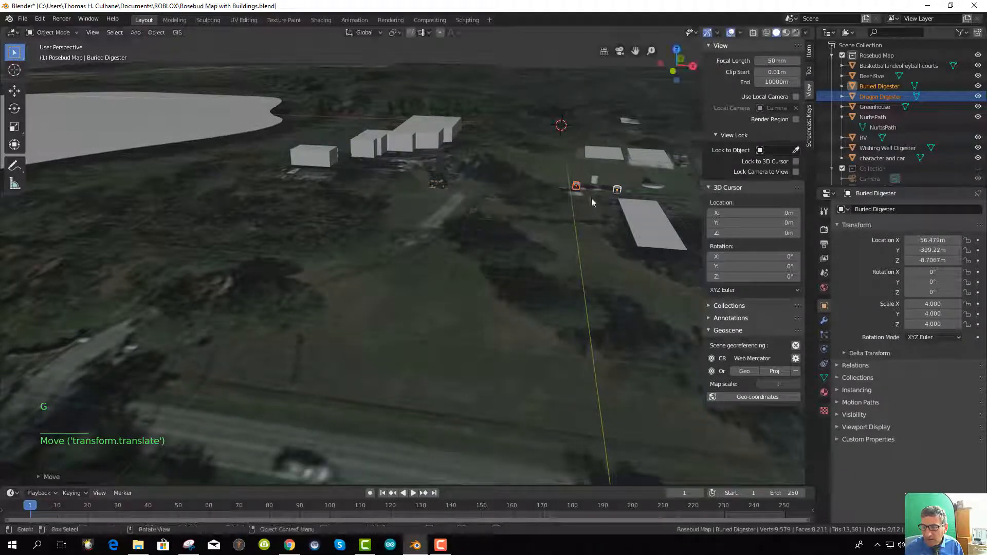
Lower the Wishing Well Digester between the other two digesters, to about X 30.4 m, Y -411.4 m, Z -5.9 m
left_click(617, 191)
left_click(597, 188)
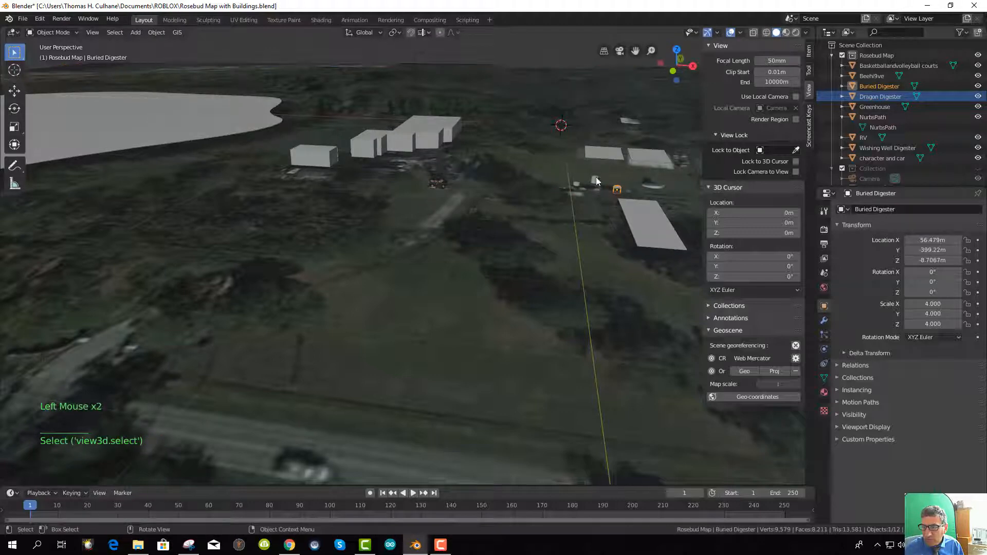
left_click(596, 187)
key("g")
left_click(595, 194)
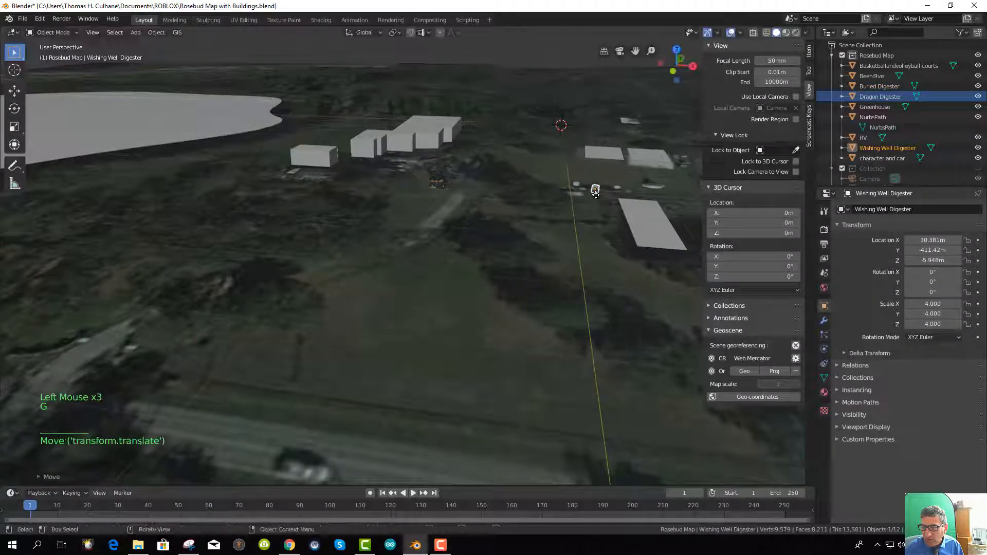
Raise the Dragon Digester slightly, to about X 9.4 m, Y -395.1 m, Z -4.8 m
left_click(578, 187)
key("g")
left_click(576, 185)
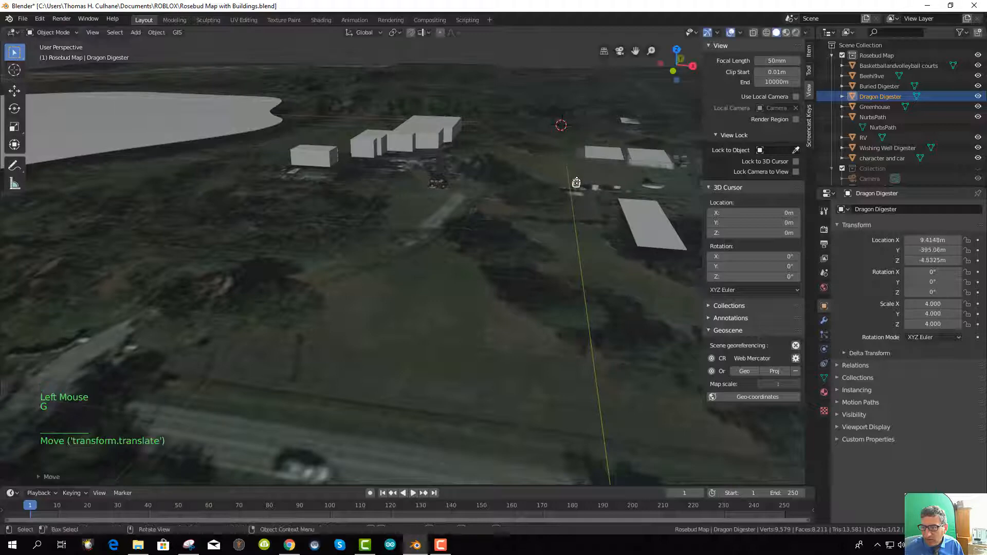
left_click(600, 229)
mouse_move(601, 228)
middle_mouse_down()
mouse_move(600, 281)
mouse_move(612, 225)
middle_mouse_up()
Move the Dragon Digester south toward the Wishing Well Digester's row and the Buried Digester to about X 54.8 m, Y -409.0 m, Z -9.9 m
left_click(604, 195)
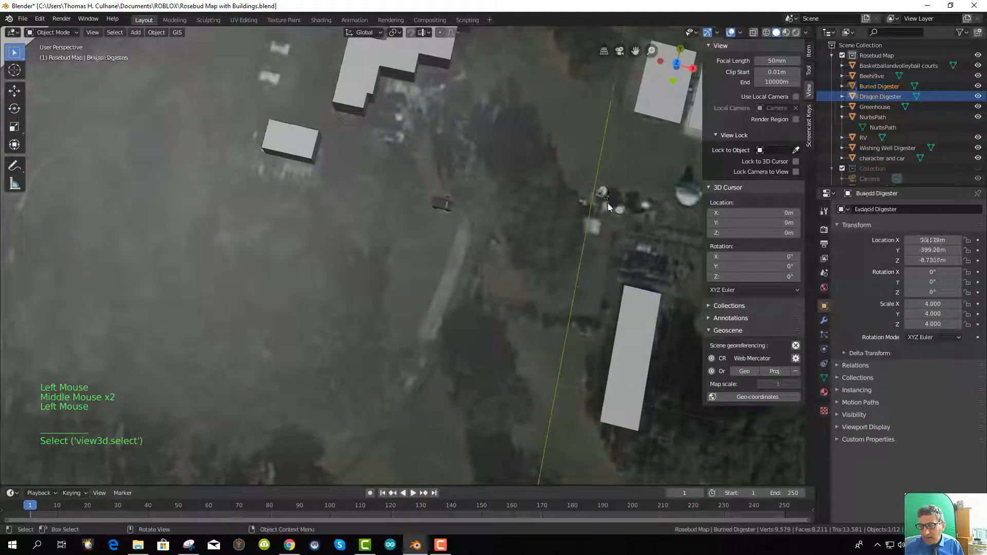
key("g")
left_click(621, 222)
left_click(642, 205)
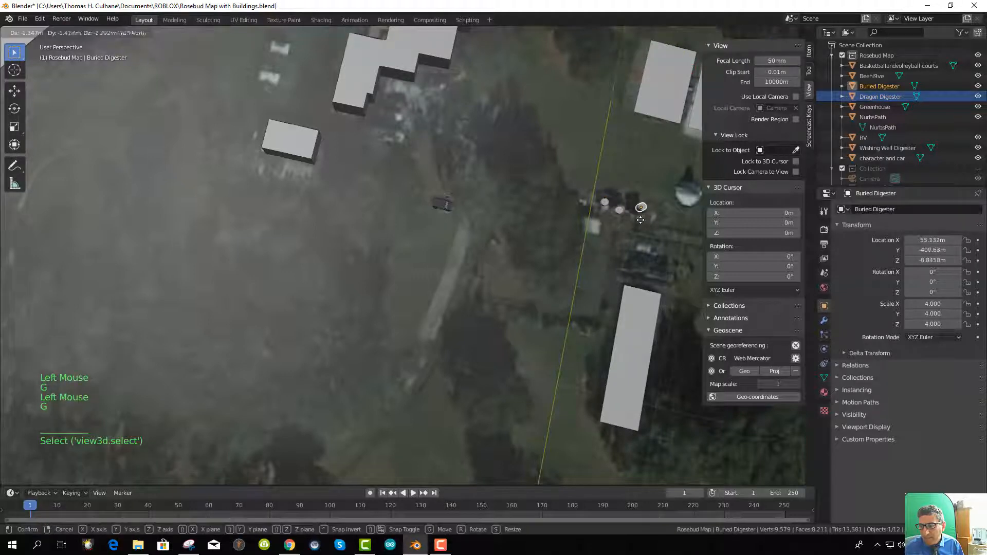
key("g")
left_click(604, 255)
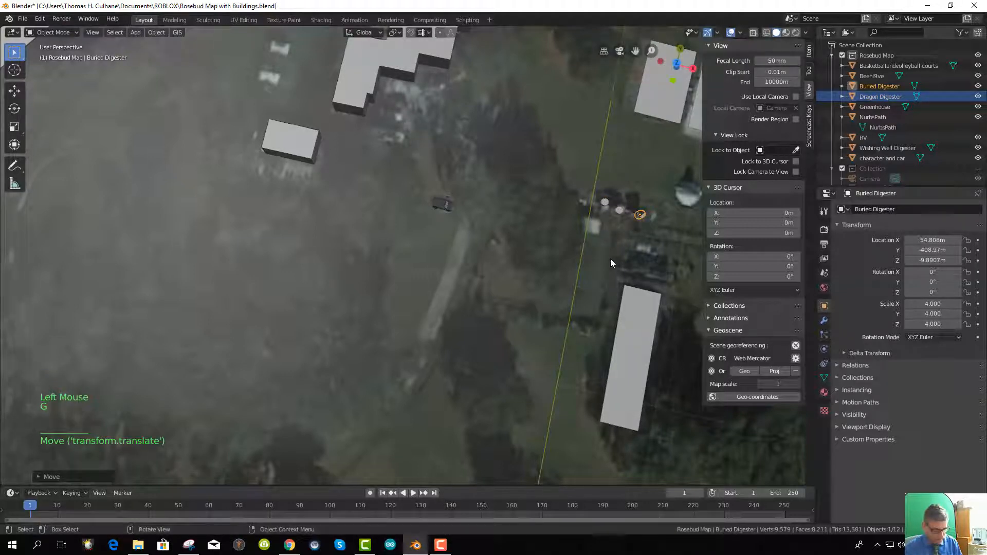
In top view, move the Dragon Digester to about X 9.4 m, Y -411.4 m and nudge the Buried Digester into the same row
key("KP_7")
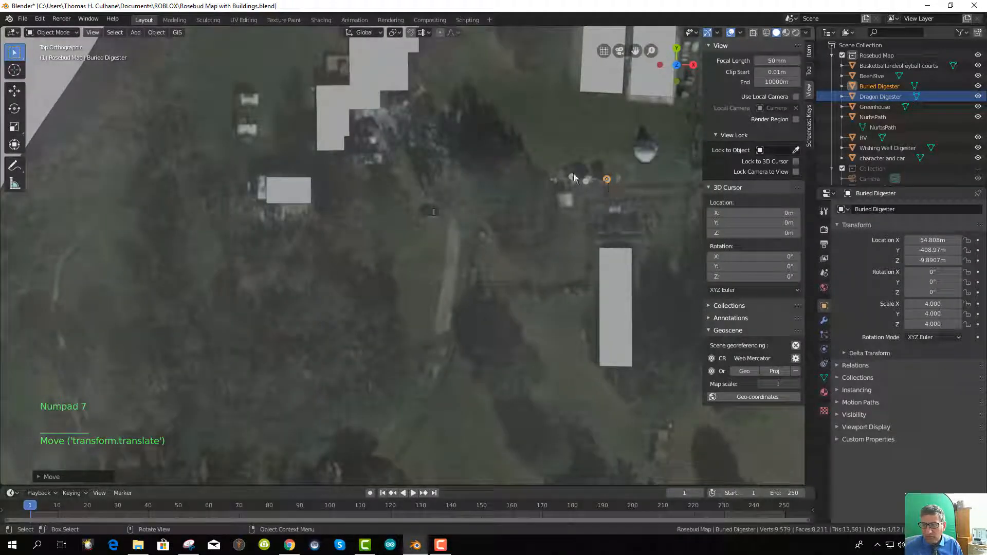
left_click(572, 180)
key("g")
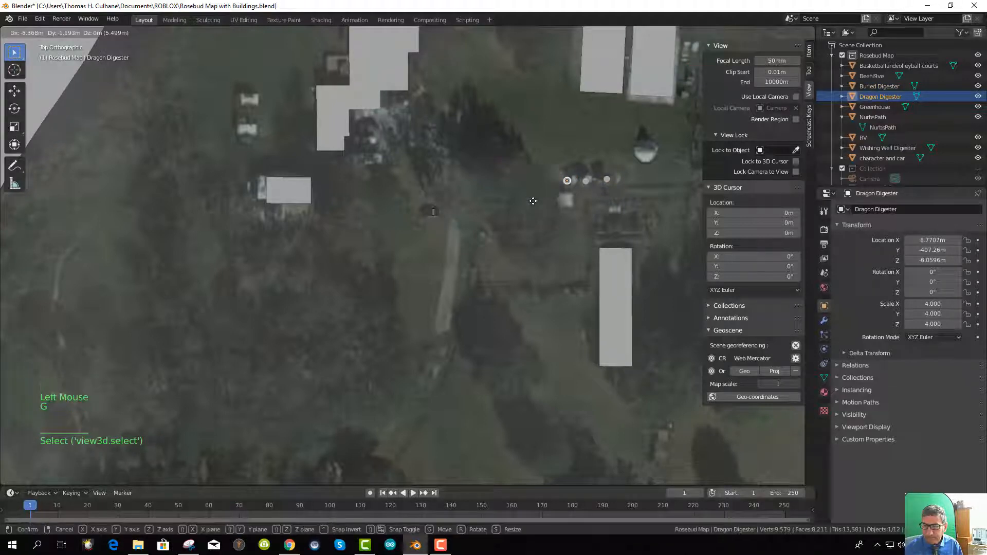
left_click(553, 198)
left_click(607, 181)
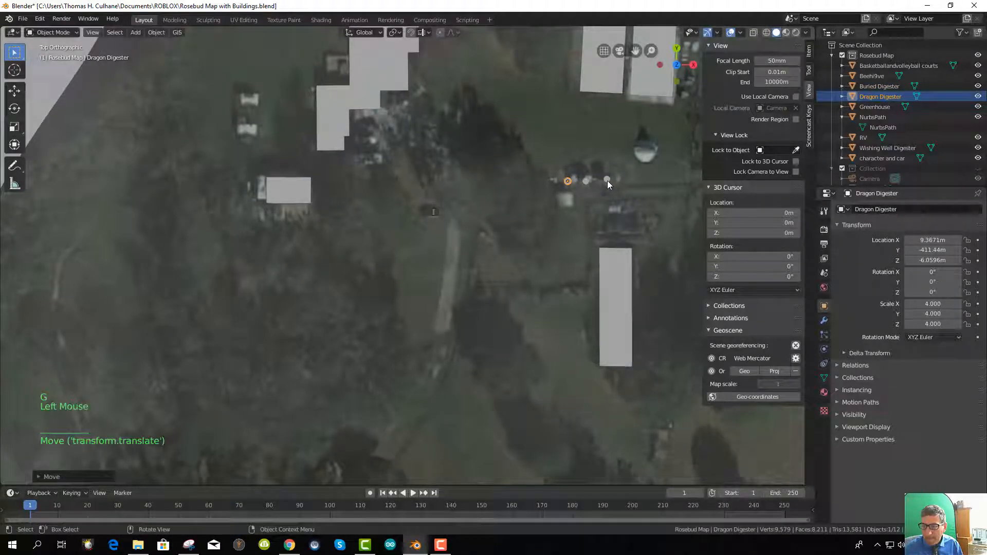
key("g")
left_click(606, 182)
Lower the large stepped building to about X 5.6 m, Y -5.9 m, Z -125.3 m, and nudge the small building beside it toward the ground
middle_click_drag(606, 294, 403, 149)
left_click(399, 159)
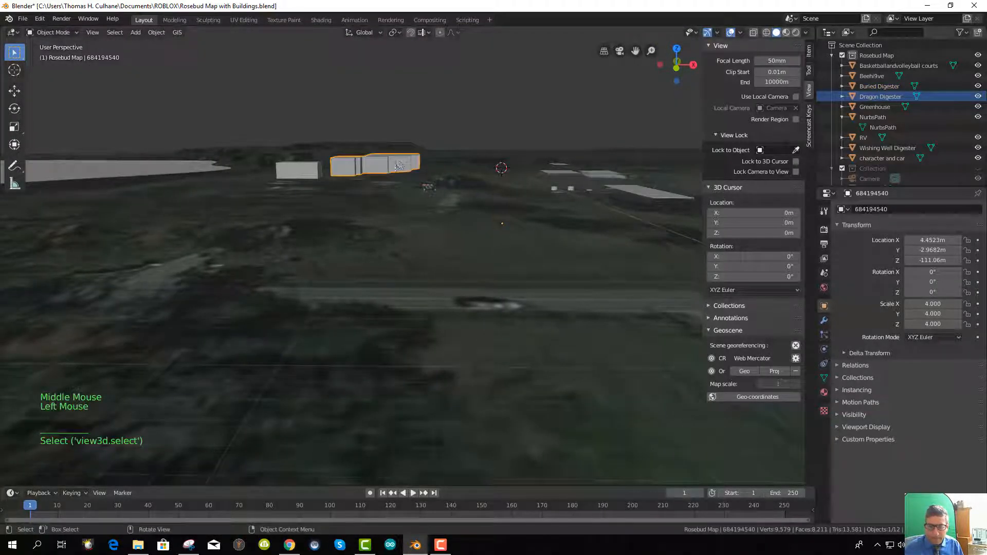
key("g")
left_click(397, 173)
left_click(295, 177)
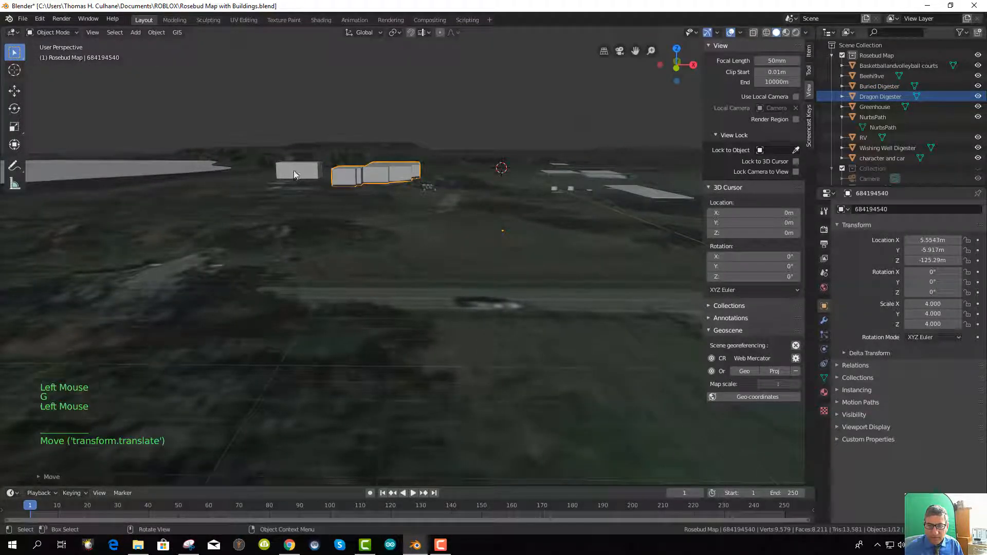
key("g")
left_click(294, 177)
Lower the Greenhouse to ground level, to about X 67.6 m, Y -556.5 m, Z -6.4 m
middle_click_drag(294, 177, 493, 220)
left_click(649, 199)
key("g")
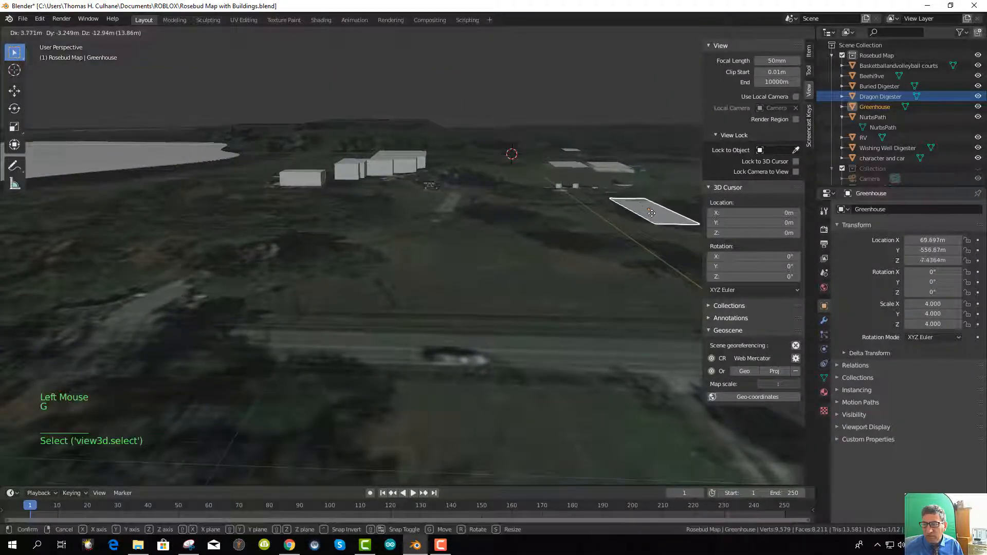
left_click(651, 215)
key("g")
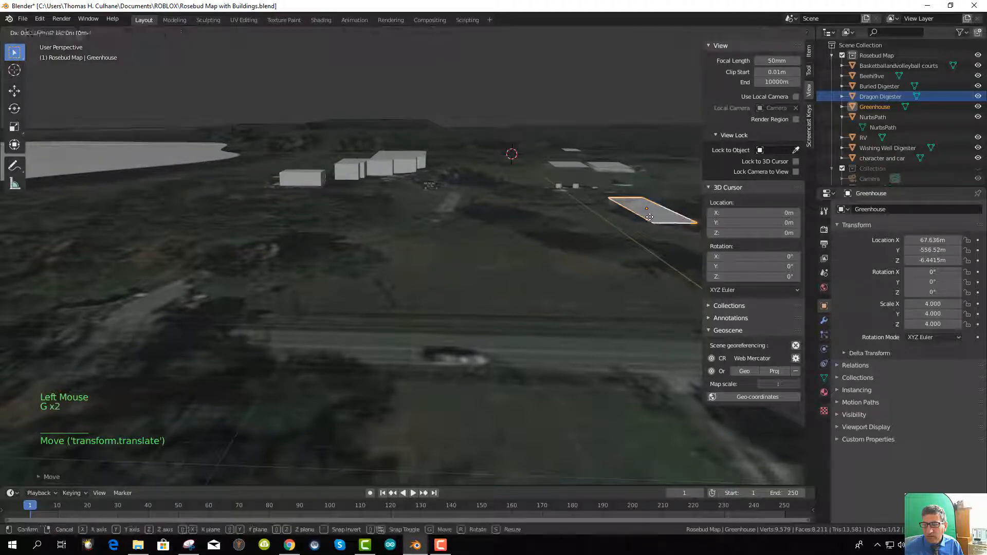
left_click(602, 167)
key("g")
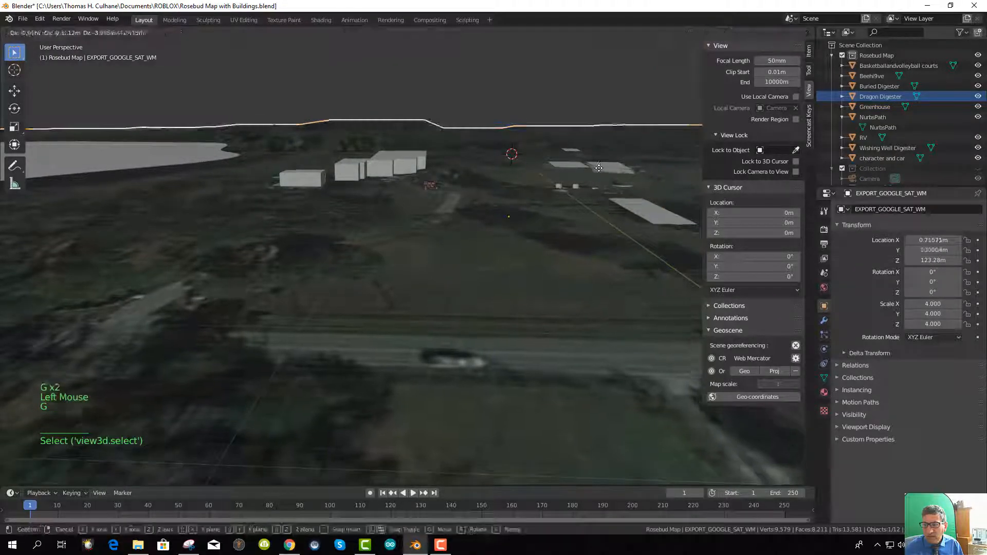
key("Escape")
Lower the basketball and volleyball courts to about Z 4 m, and the RV to about X 124.3 m, Y 45.0 m, Z 4.2 m
left_click(600, 166)
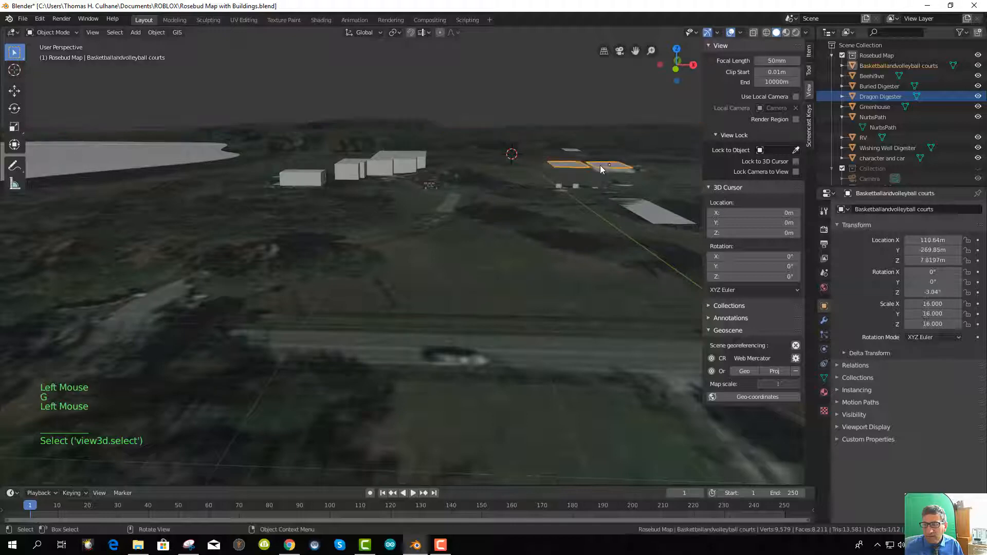
key("g")
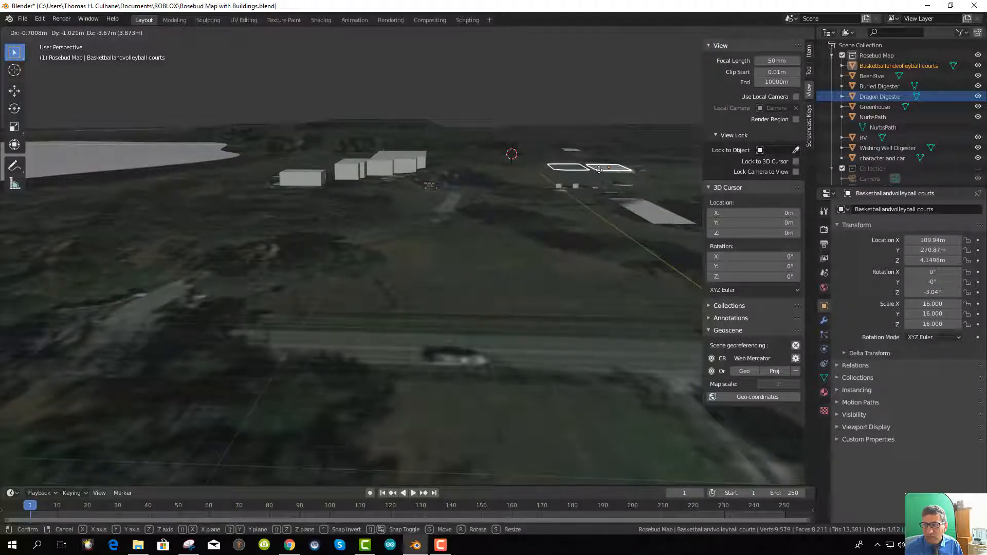
left_click(596, 167)
left_click(574, 153)
key("g")
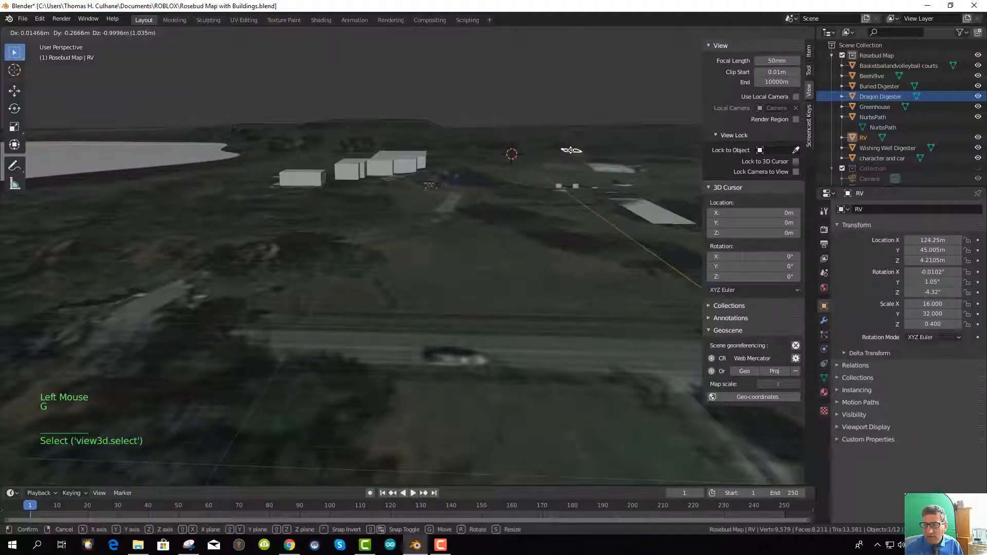
left_click(572, 150)
Save the Rosebud Map with Buildings file with the realigned objects
middle_click_drag(581, 218, 573, 252)
scroll(501, 236, "down", 4)
middle_click_drag(501, 236, 486, 265)
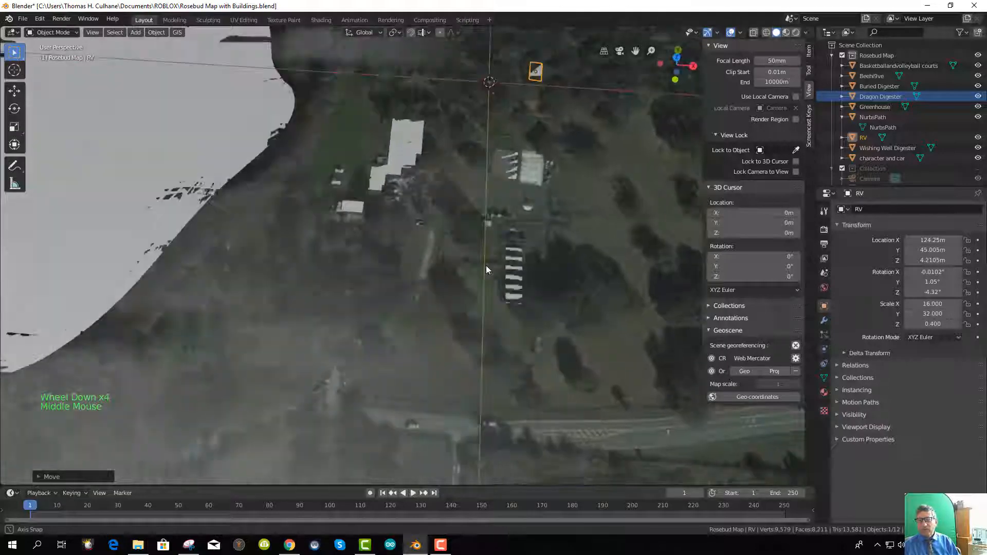
left_click(23, 19)
left_click(31, 86)
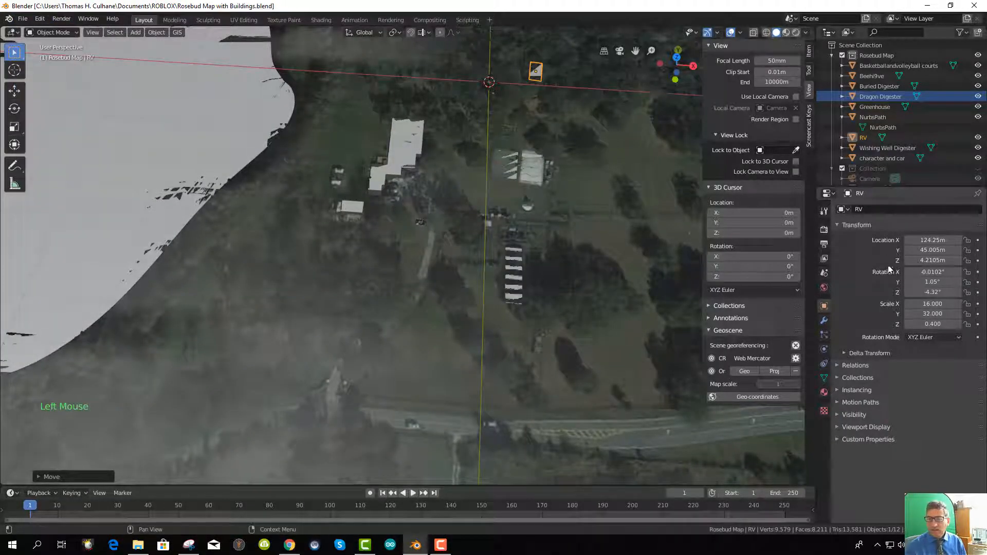
Hide the character and car object in the viewport
scroll(671, 245, "down", 4)
middle_click_drag(559, 257, 834, 163)
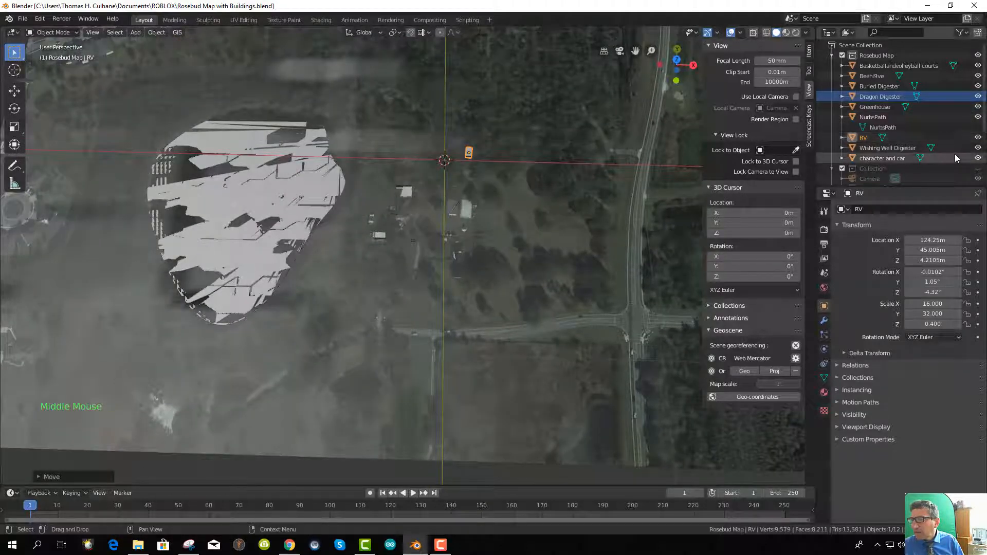
left_click(978, 158)
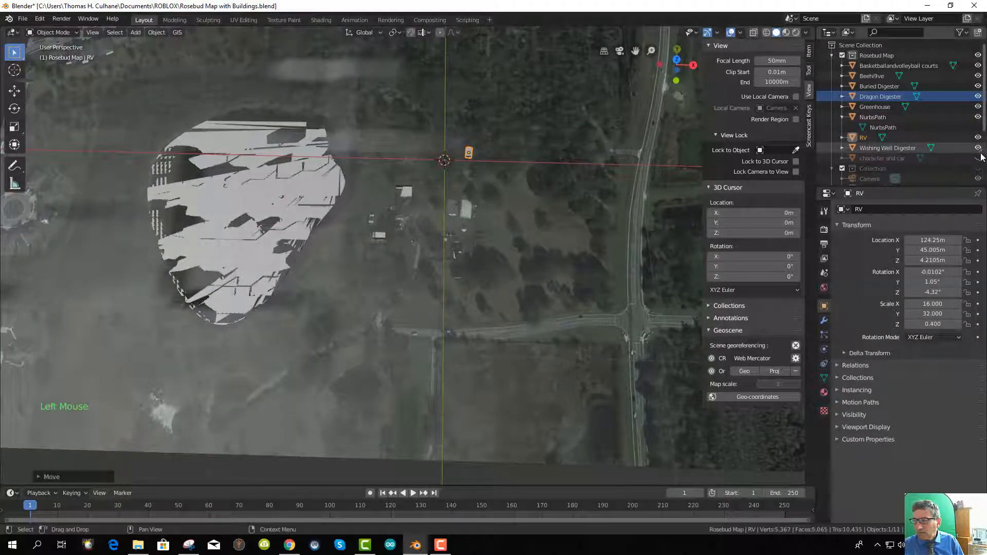
Give the large NurbsPath shape a new material with a blue base color of H 0.627, S 0.764, V 0.906
left_click(307, 191)
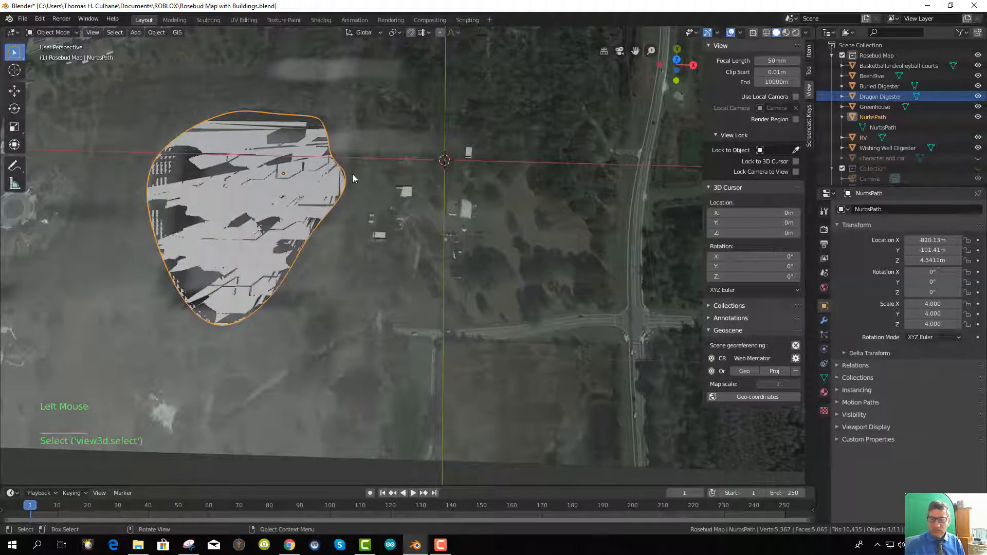
left_click(23, 19)
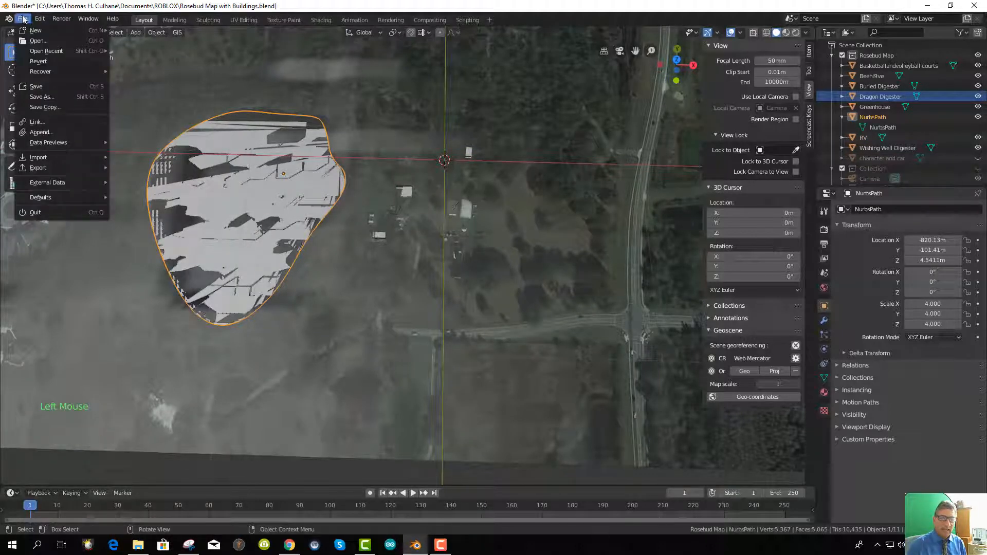
left_click(270, 186)
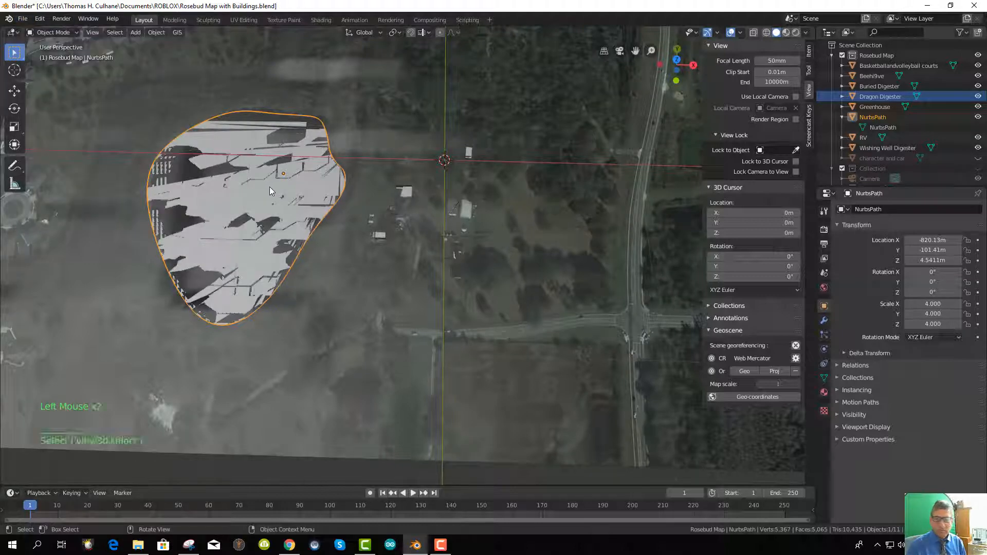
left_click(824, 392)
left_click(859, 252)
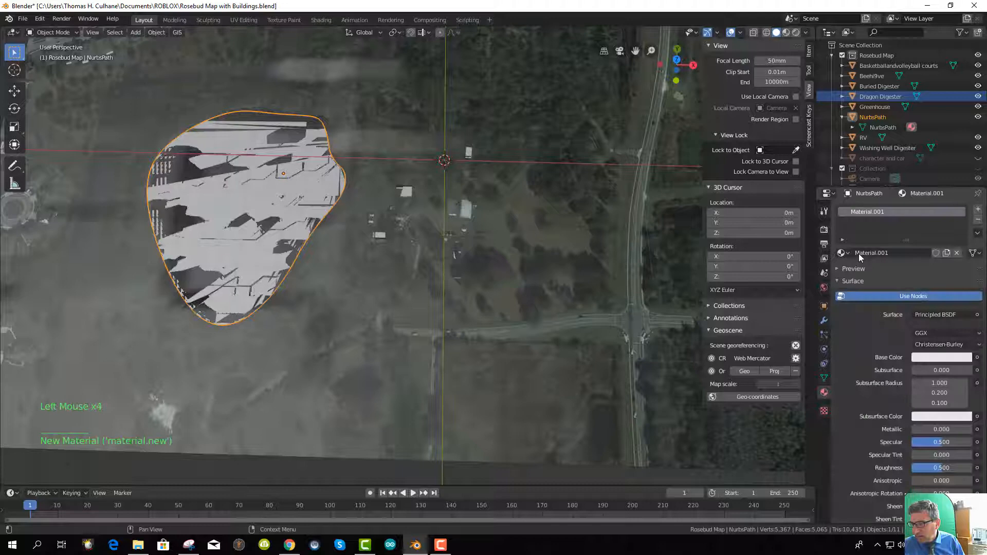
left_click(925, 360)
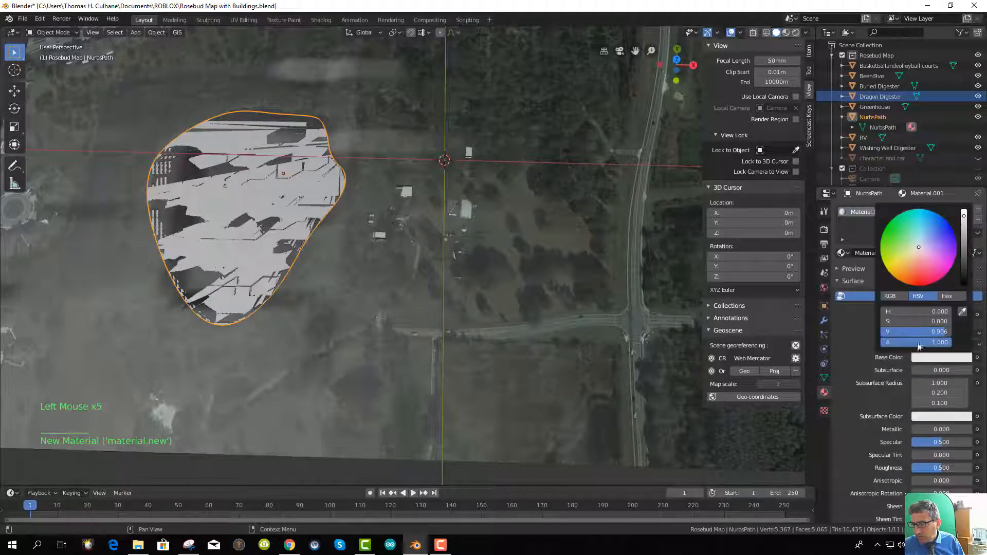
left_click(940, 228)
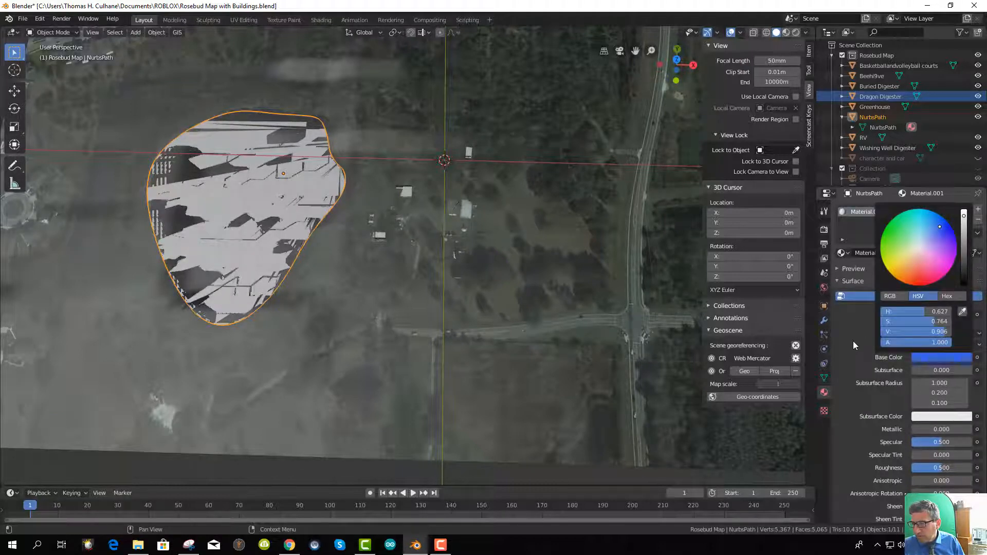
Replace the NurbsPath shape's material with the existing dark blue Color1Mtl
left_click(849, 253)
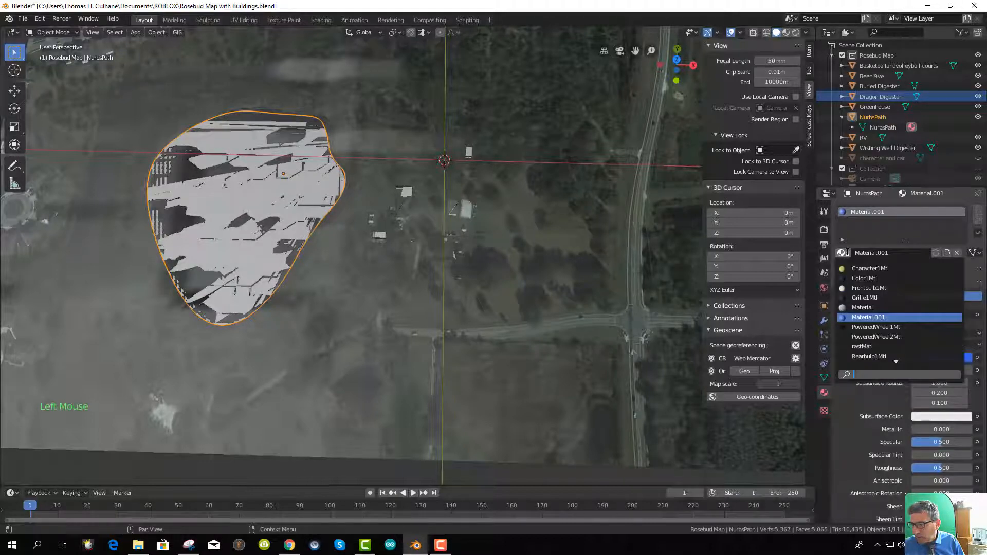
left_click(854, 279)
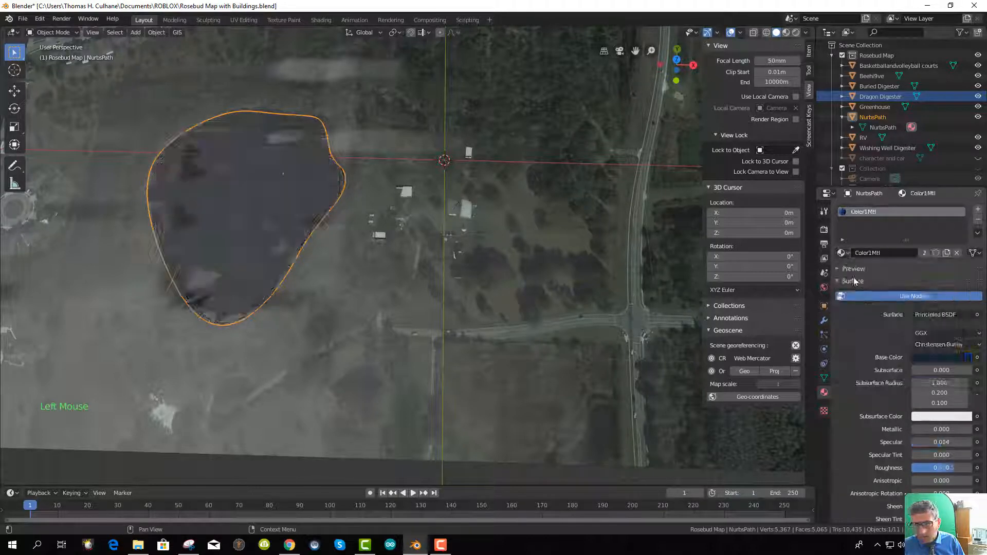
Assign the existing blue Material.001 to the lake shape and set its subsurface color to a light blue
left_click(844, 253)
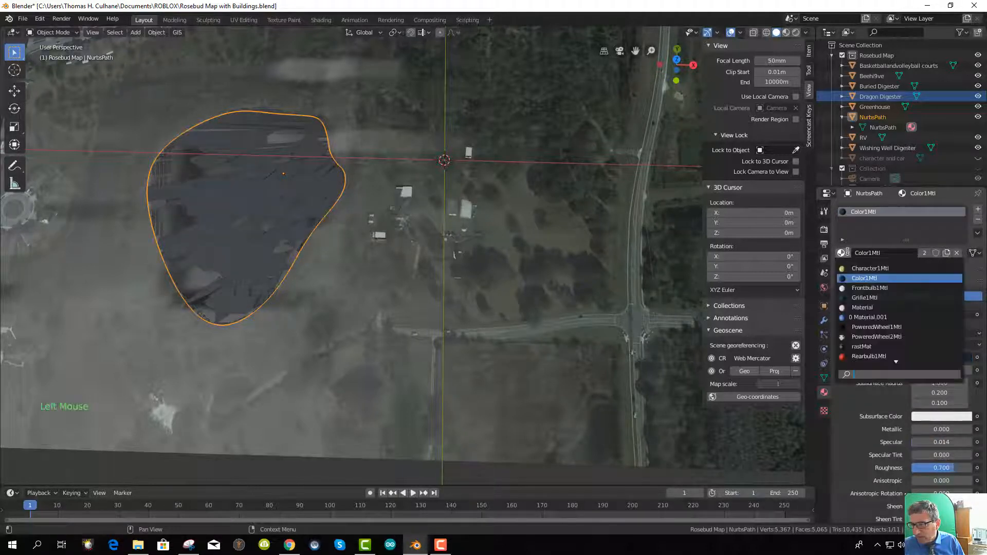
left_click(848, 316)
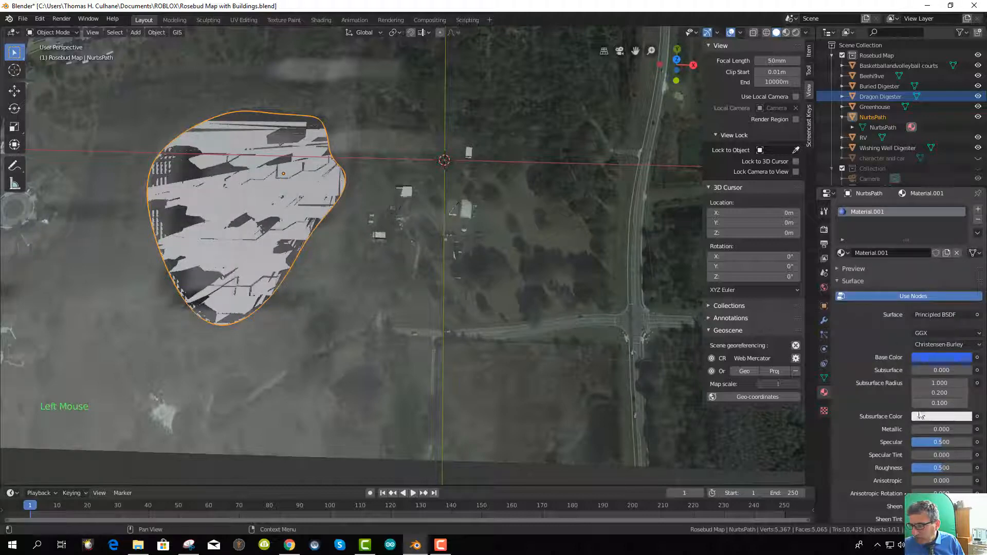
left_click(935, 417)
left_click(931, 276)
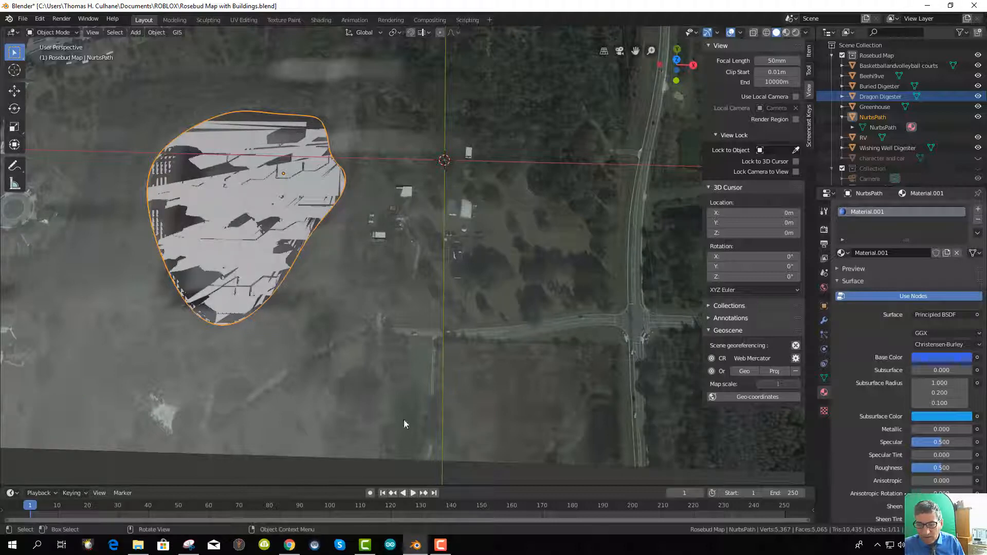
Preview the lake in rendered shading and return the viewport to solid shading
key("z")
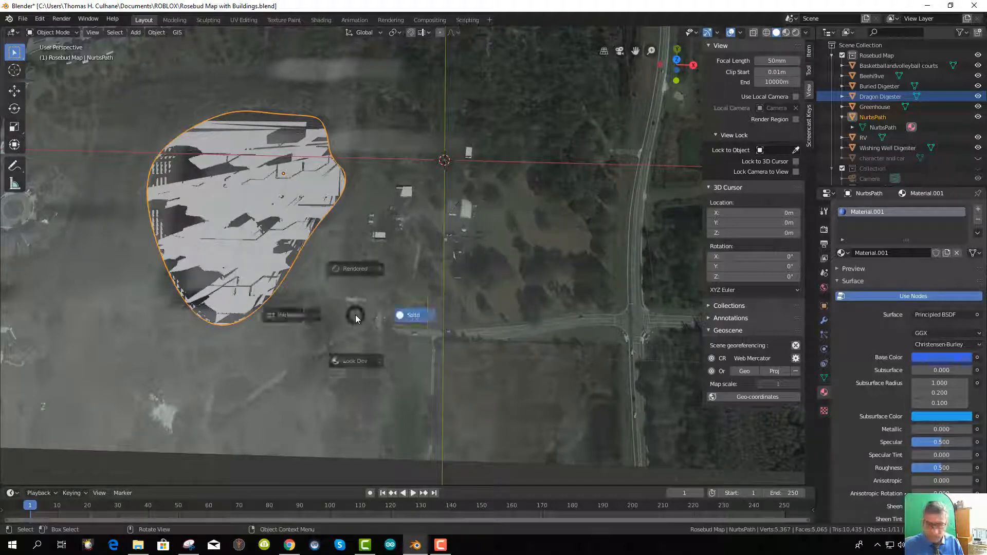
left_click(358, 260)
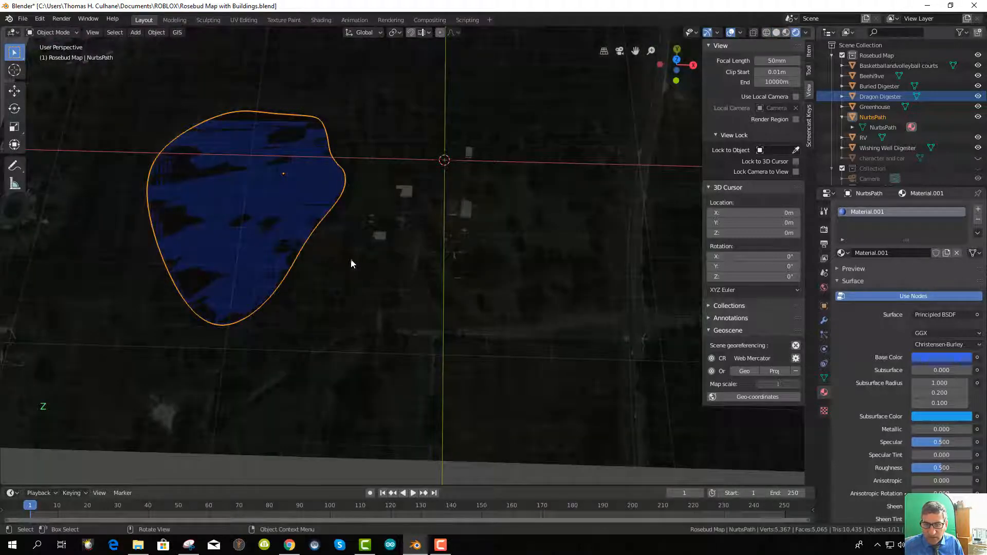
key("z")
left_click(413, 270)
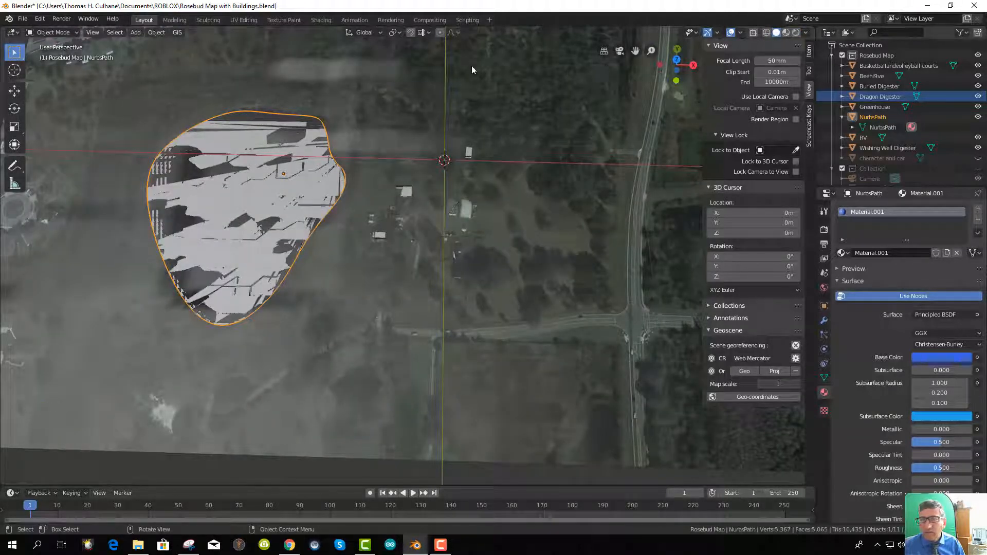
Turn off the viewport overlays and switch the viewport to material preview shading
left_click(694, 33)
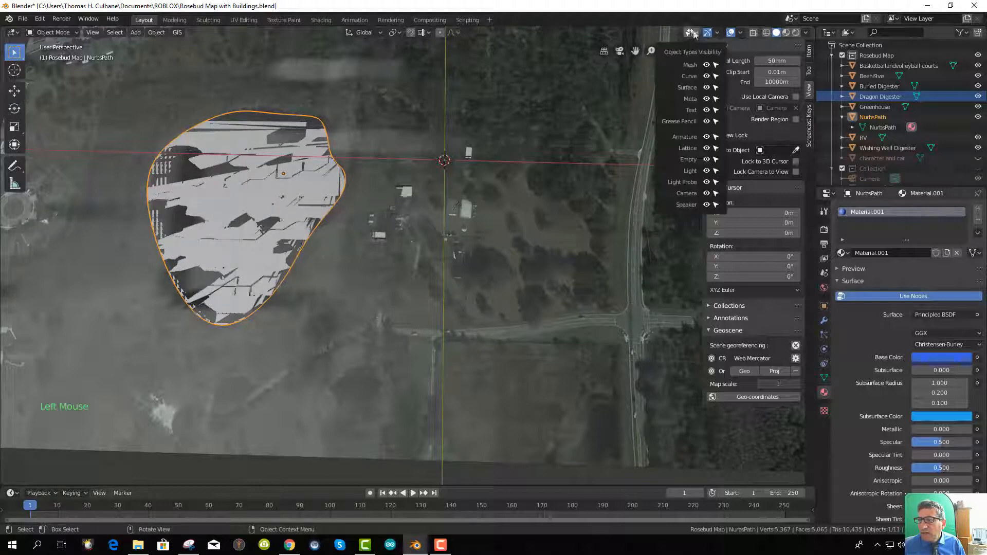
mouse_move(740, 33)
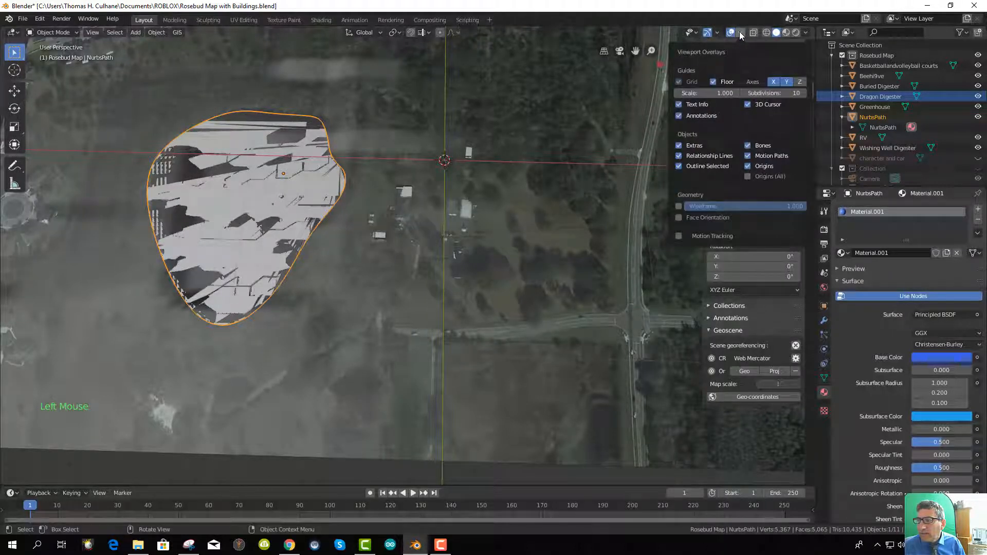
left_click(731, 33)
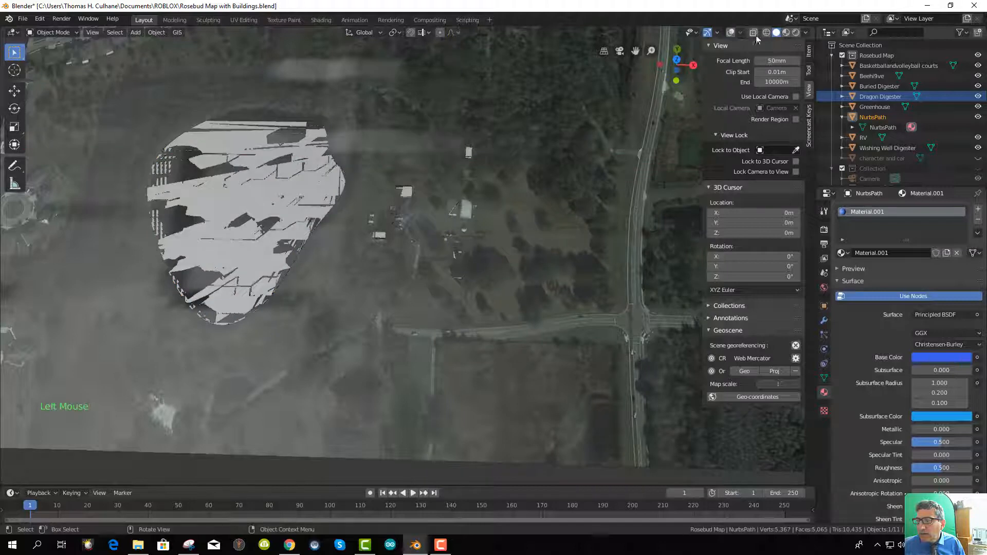
left_click(766, 33)
left_click(776, 32)
left_click(786, 32)
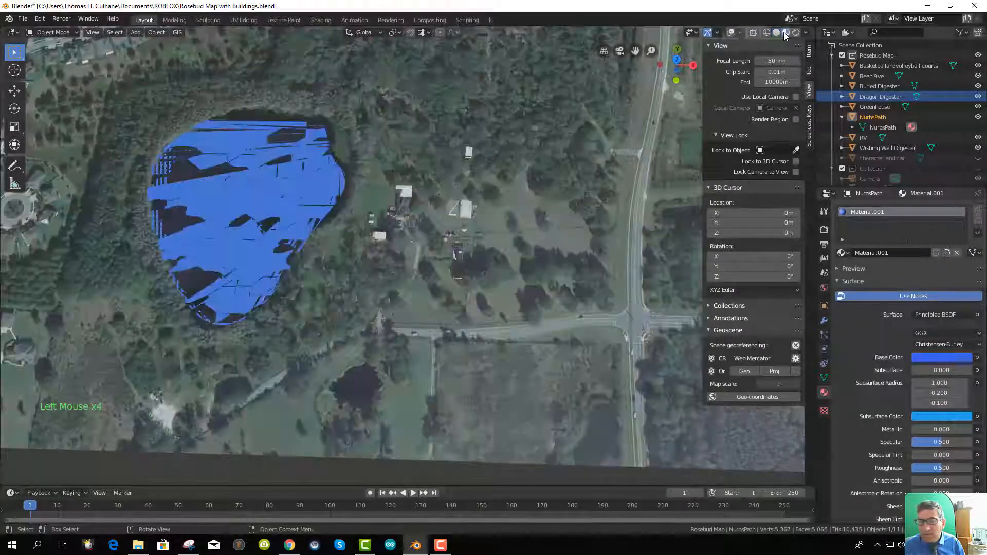
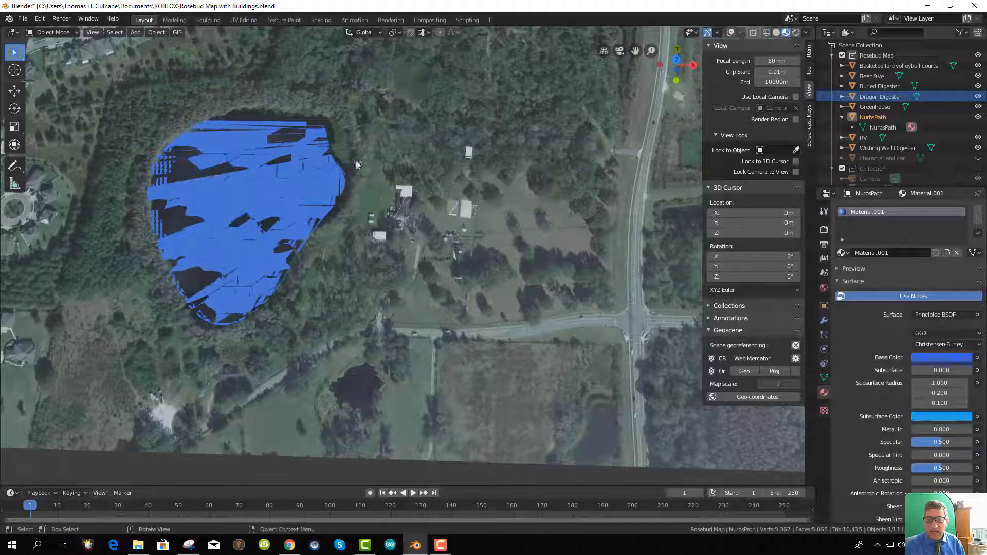
Return to solid shading and give building 684194540 a new material with a pale yellow-green base color, hue 0.209 and saturation 0.469
left_click(408, 194)
scroll(431, 246, "up", 2)
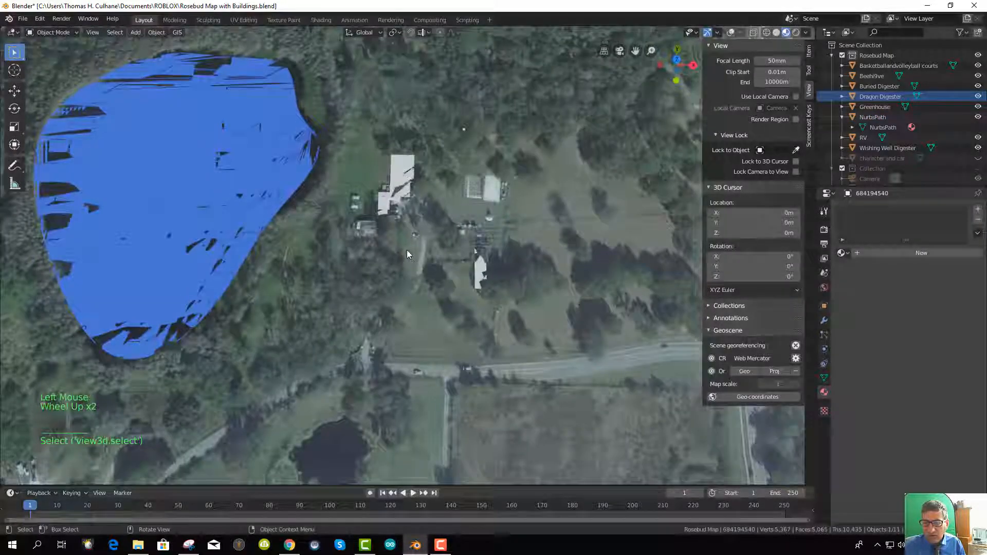
scroll(407, 250, "up", 2)
left_click(393, 143)
left_click(395, 141)
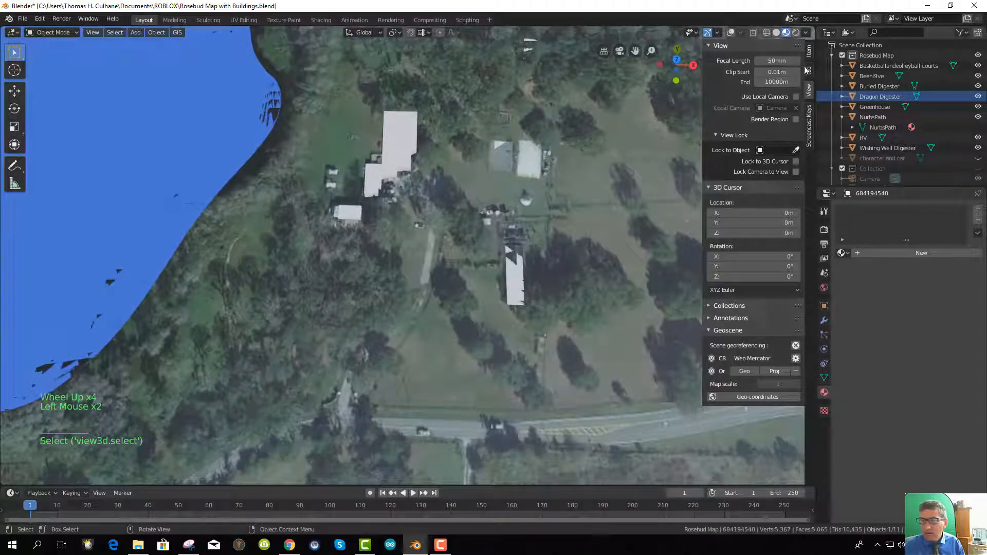
left_click(776, 32)
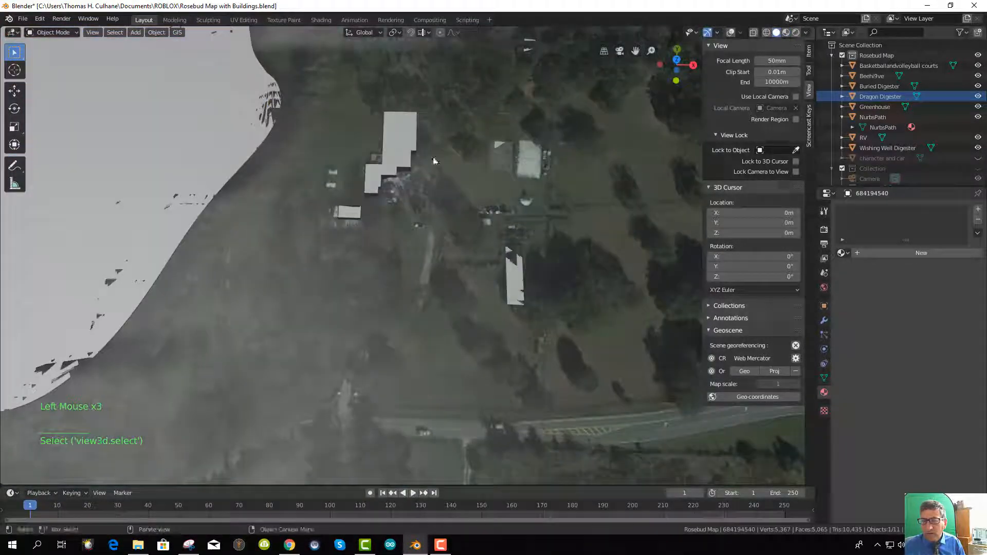
left_click(874, 252)
left_click(921, 357)
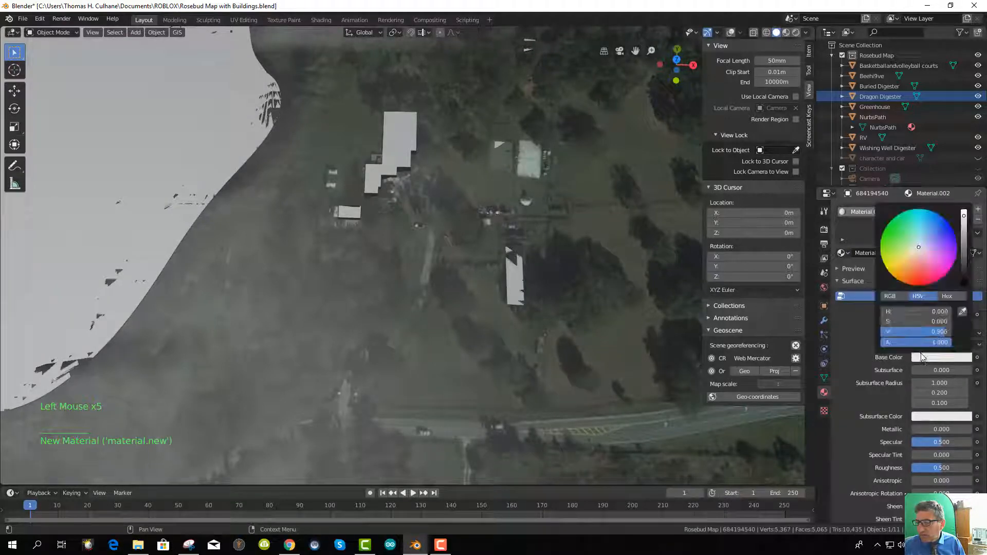
left_click(901, 252)
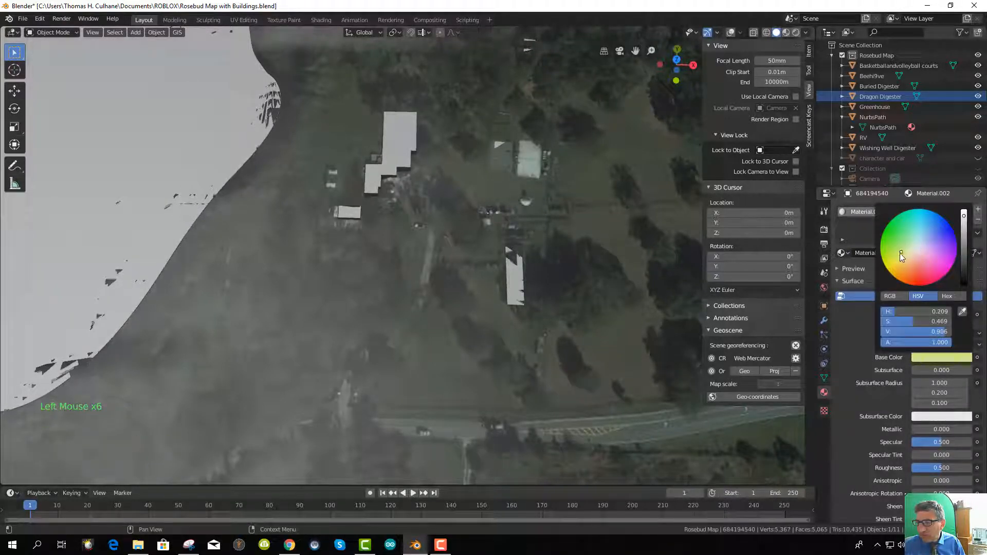
Give the small building 684194541 a new material with a bright yellow-green base color
left_click(353, 211)
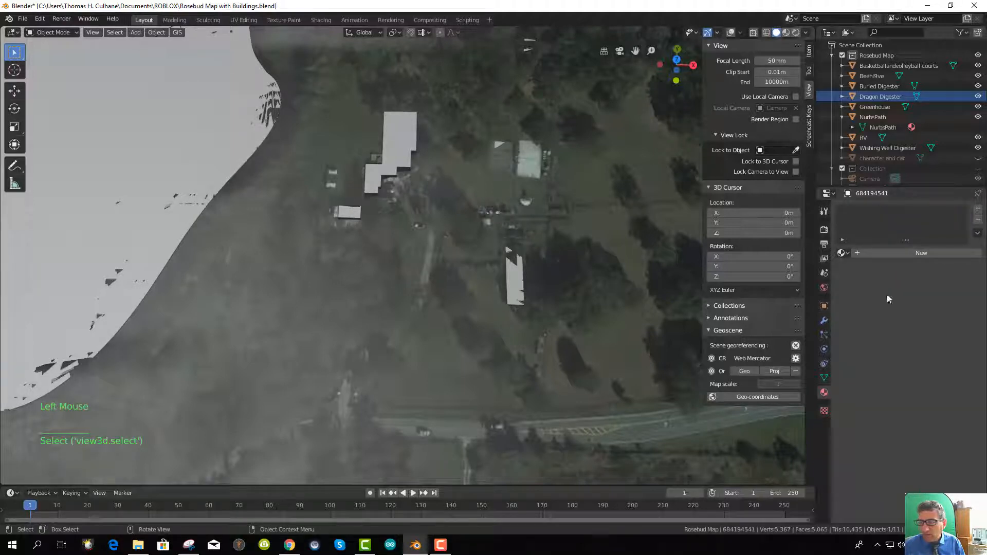
left_click(885, 252)
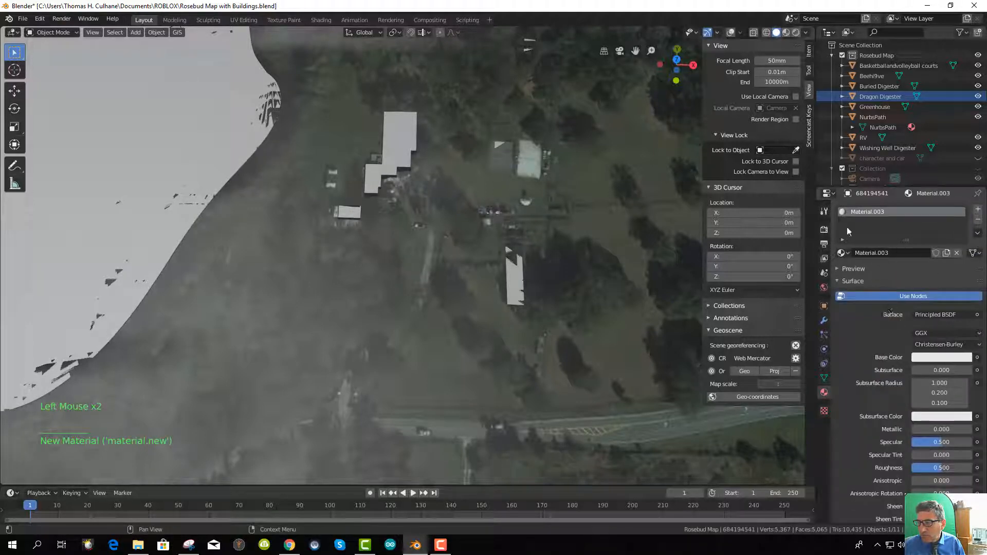
left_click(931, 358)
left_click(892, 254)
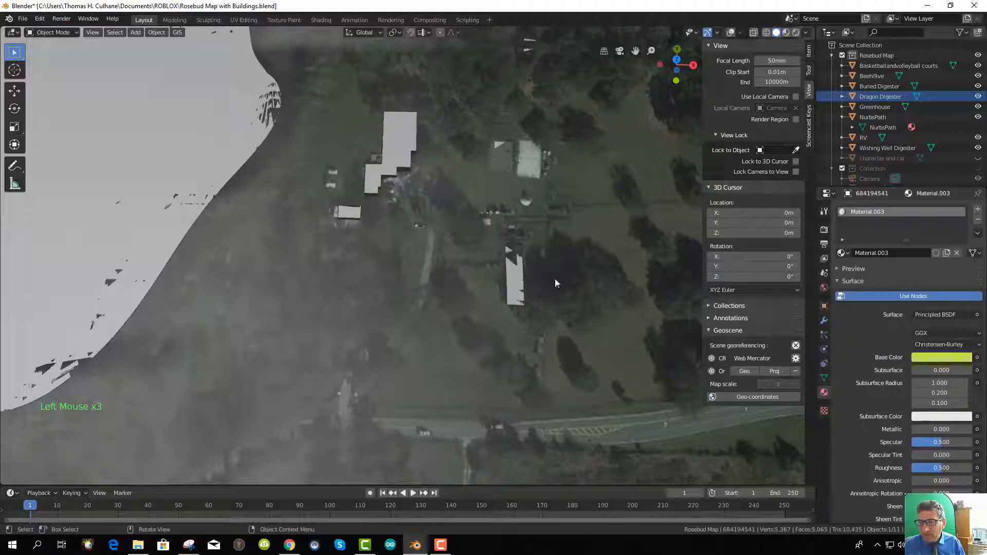
Switch to a straight top view of the whole site and select the lake shape
left_click(522, 285)
scroll(535, 280, "up", 3)
scroll(514, 267, "down", 8)
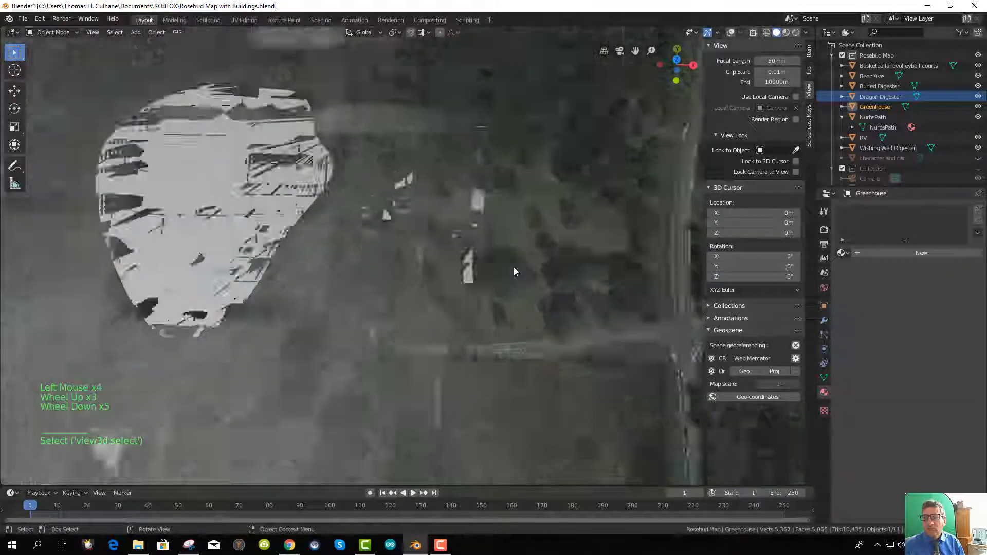
key("KP_7")
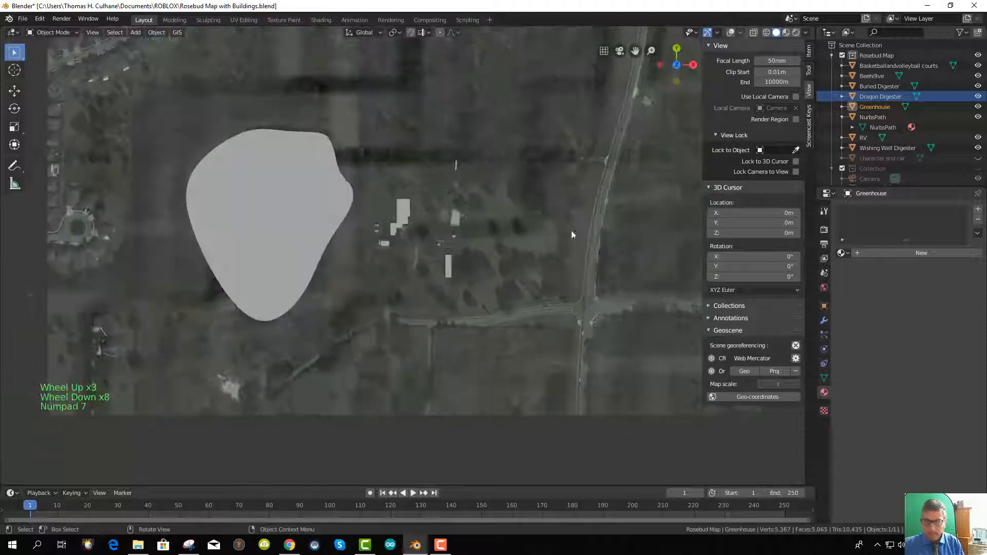
left_click(265, 204)
left_click(267, 201)
left_click(268, 198)
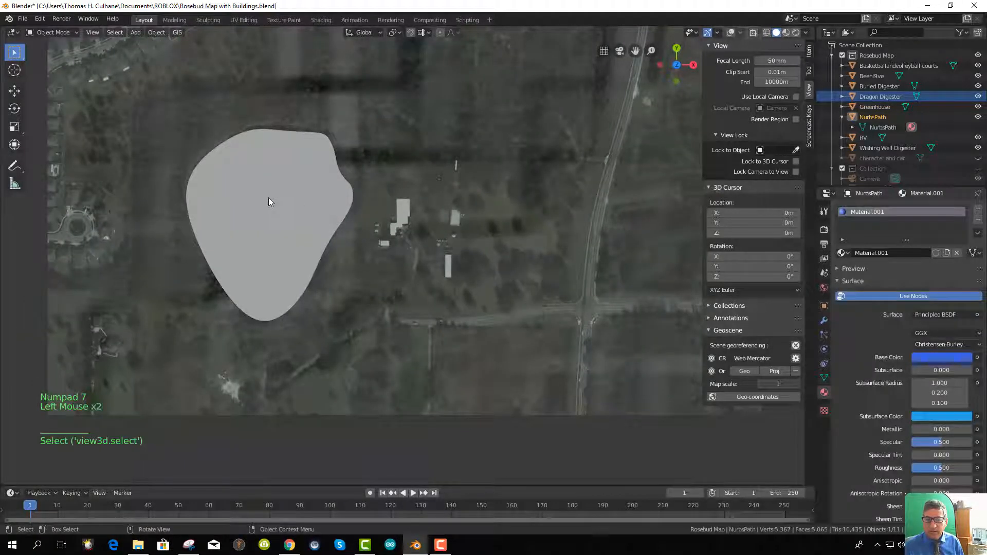
left_click(298, 199)
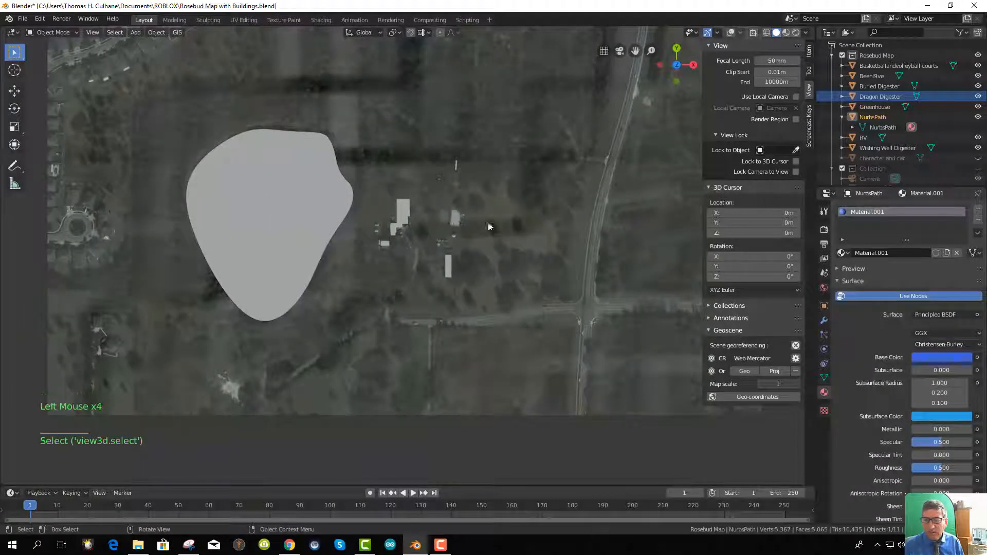
left_click(767, 32)
left_click(776, 32)
left_click(246, 160)
key("Tab")
key("Tab")
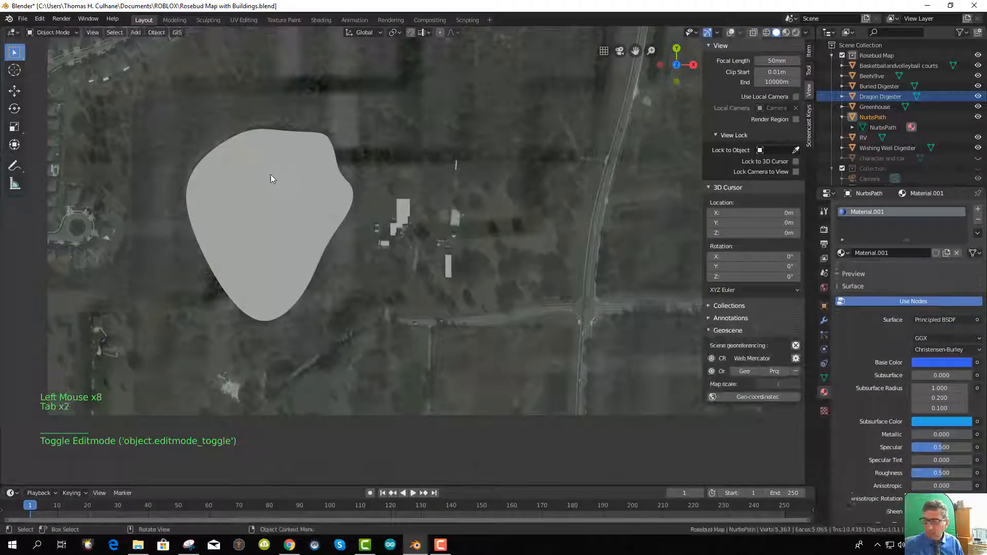
Check which materials are assigned to the buildings, the greenhouse and the lake
left_click(374, 180)
left_click(409, 207)
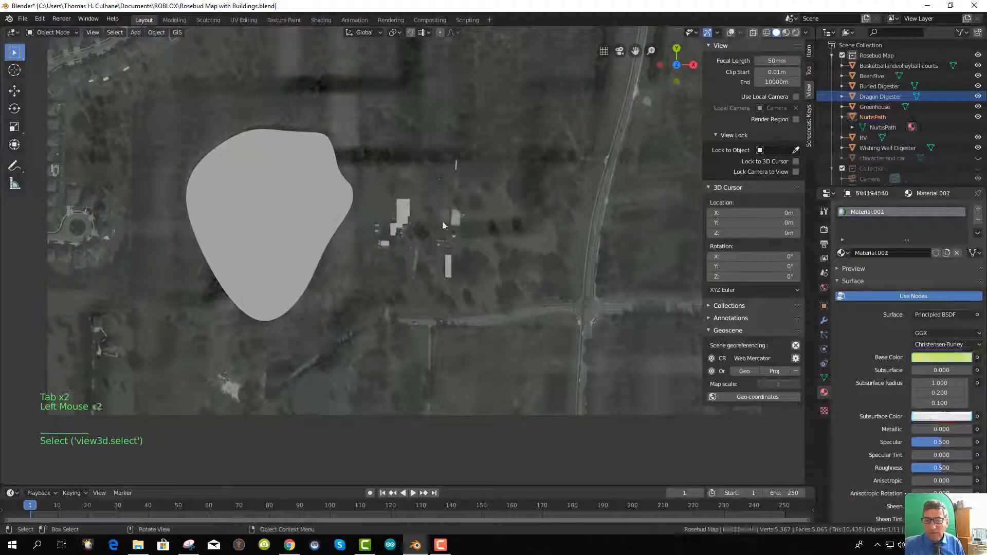
left_click(459, 214)
left_click(447, 265)
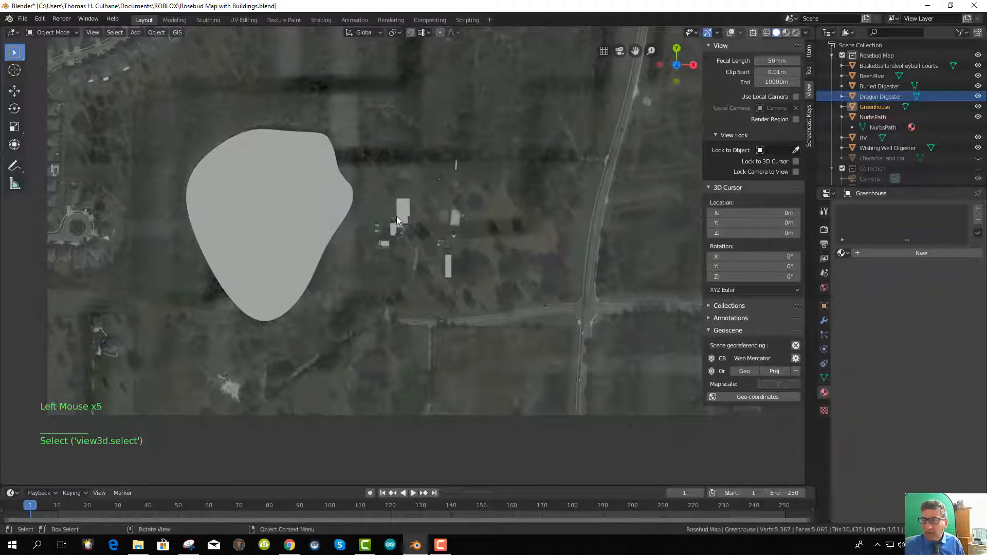
left_click(397, 215)
right_click(303, 162)
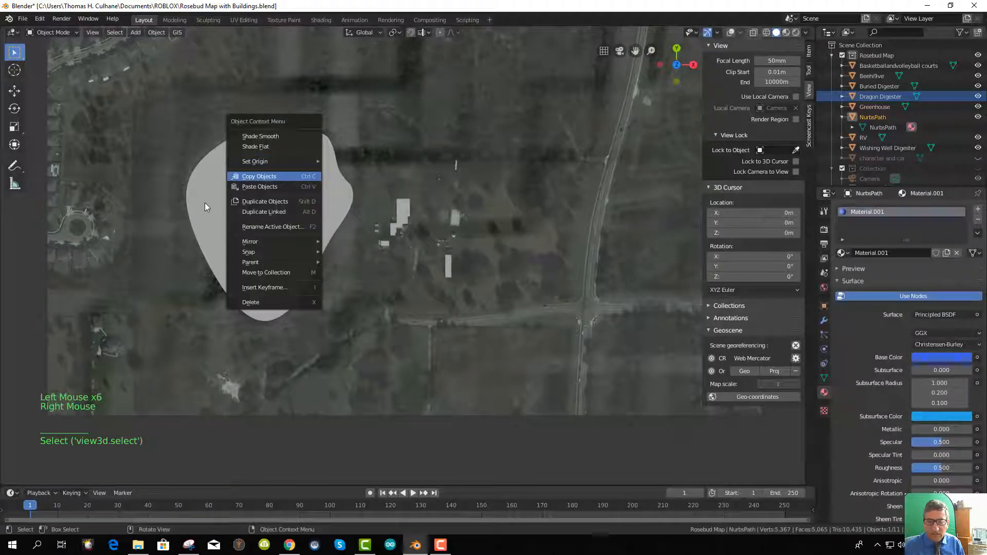
scroll(176, 122, "down", 2)
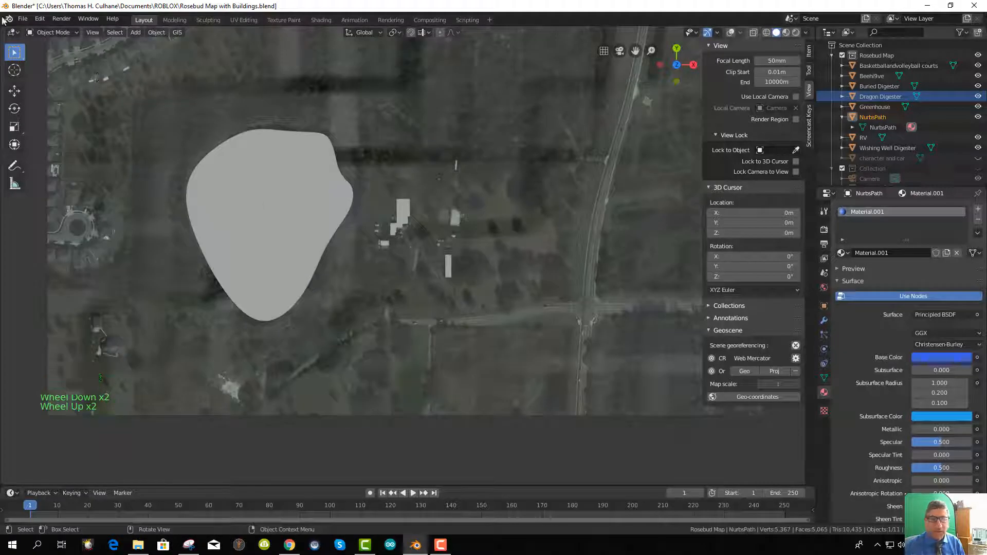
Save the current Blender file under its existing name
left_click(22, 19)
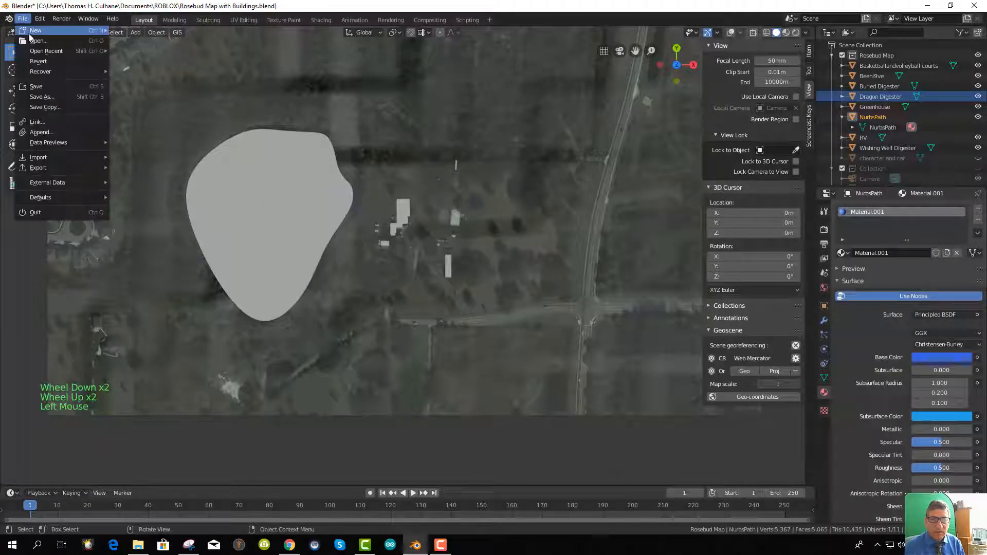
left_click(36, 86)
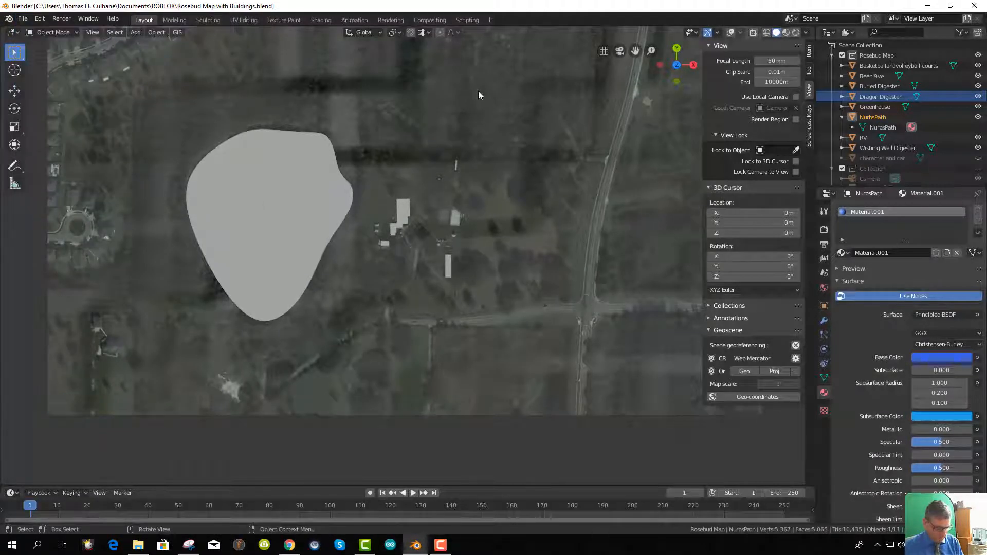
From a top view, check which materials are assigned to the lake, Beehive, sports courts, greenhouse and digester objects
key("KP_7")
scroll(509, 152, "down", 3)
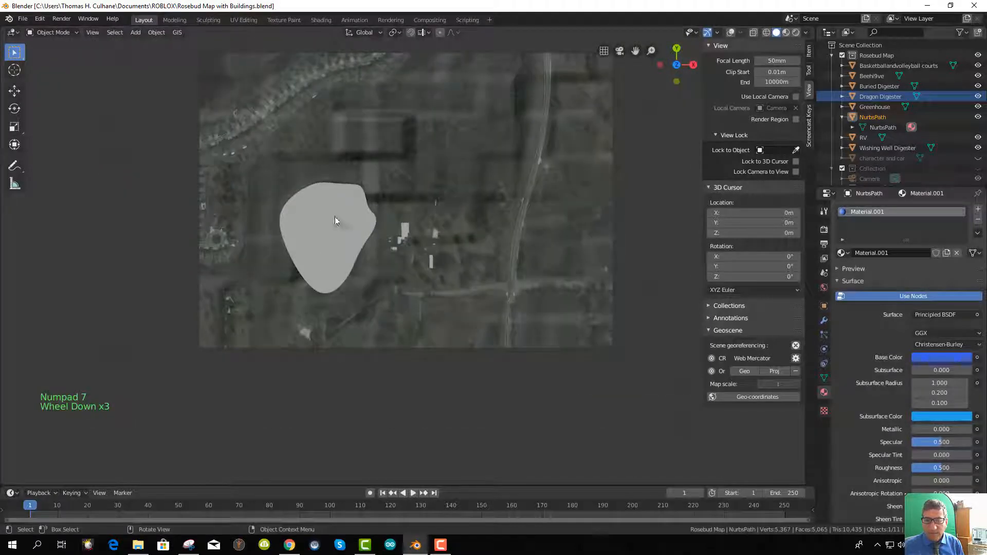
left_click(338, 238)
left_click(338, 234)
left_click(873, 100)
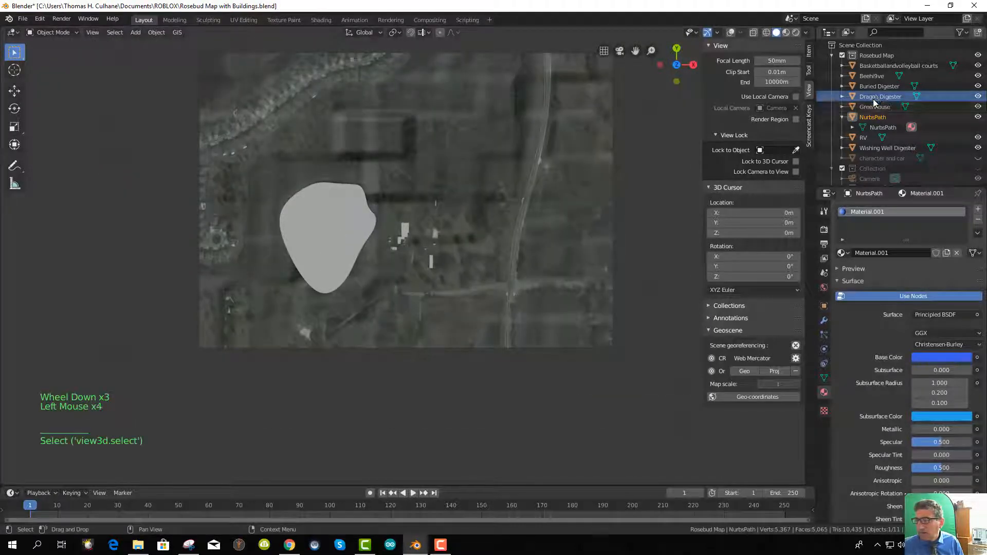
left_click(874, 110)
left_click(879, 77)
scroll(877, 75, "up", 2)
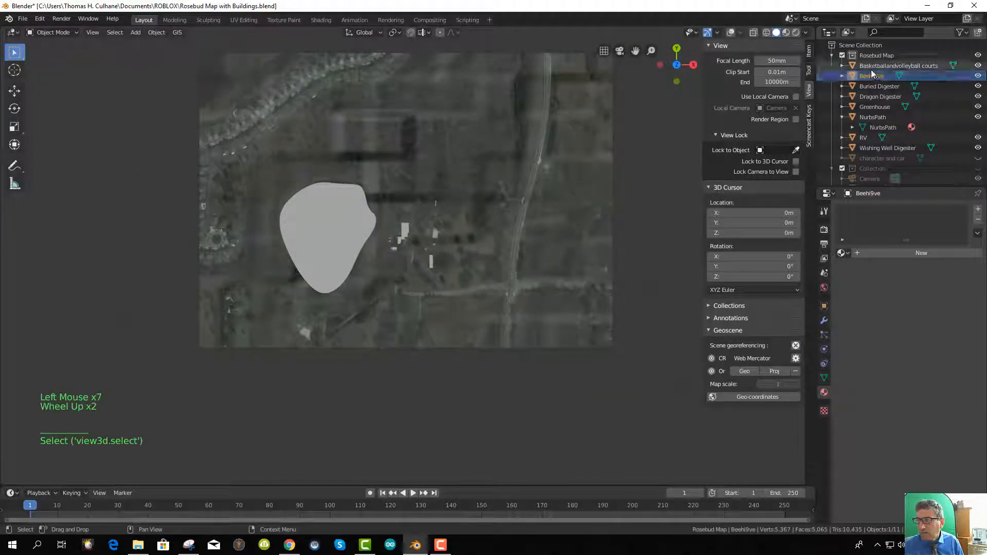
left_click(873, 68)
left_click(869, 148)
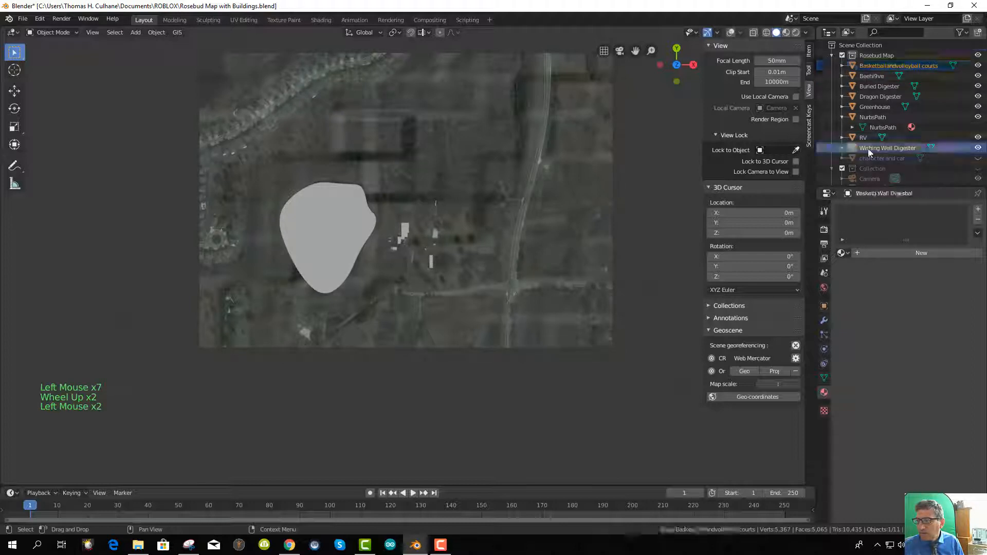
scroll(866, 149, "down", 3)
scroll(873, 164, "down", 3)
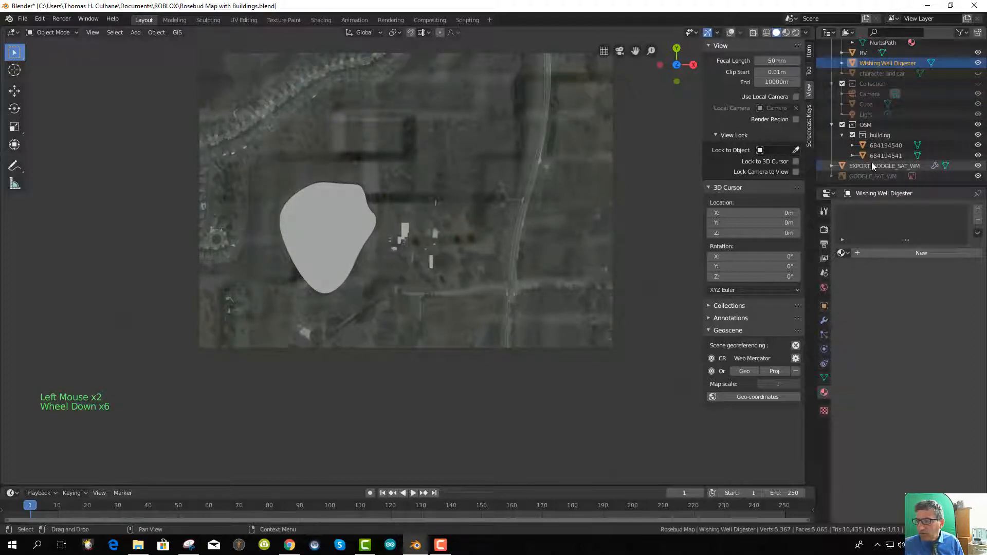
Check the materials assigned to the satellite terrain EXPORT_GOOGLE_SAT_WM and to building 684194540
left_click(872, 163)
left_click(627, 144)
left_click(400, 280)
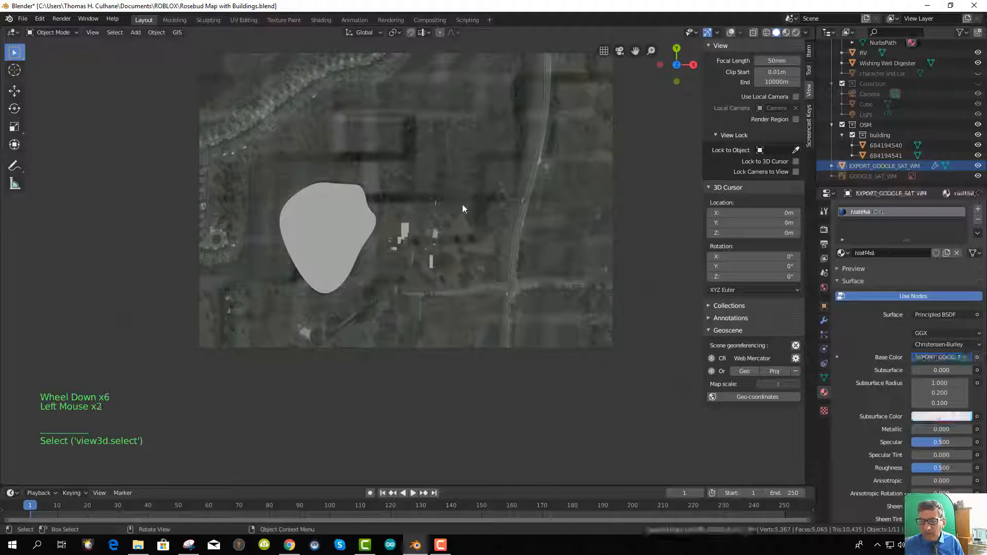
left_click(405, 232)
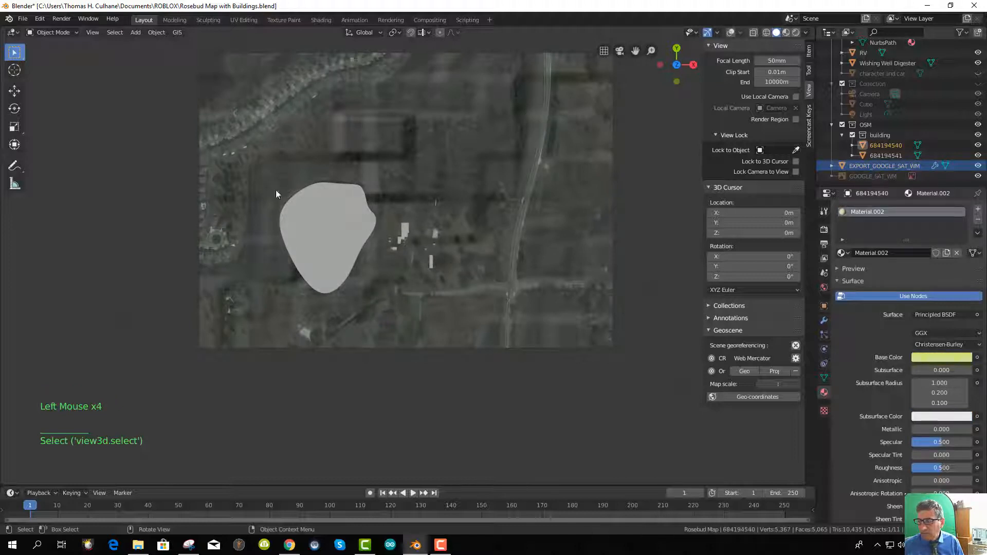
Revert the file to its last saved version
left_click(23, 18)
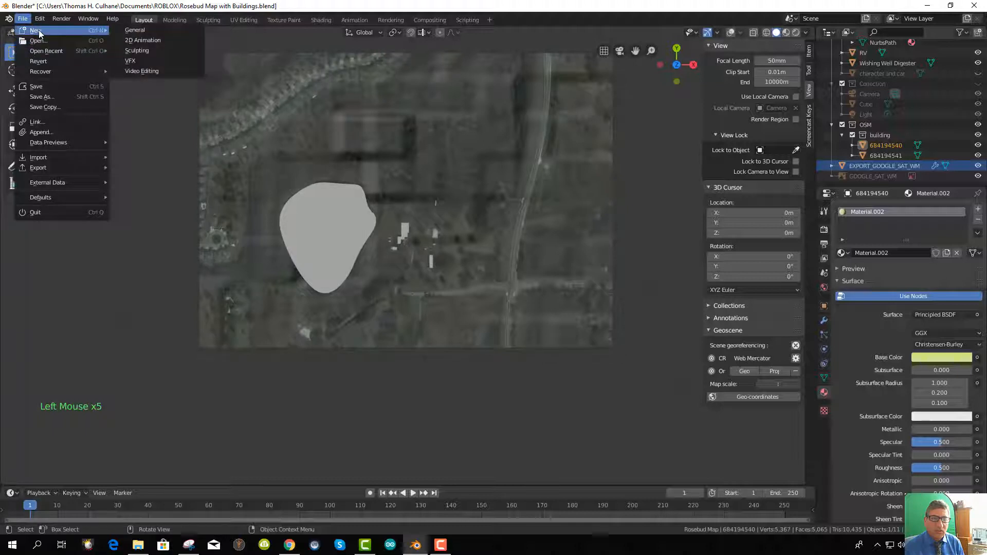
mouse_move(50, 75)
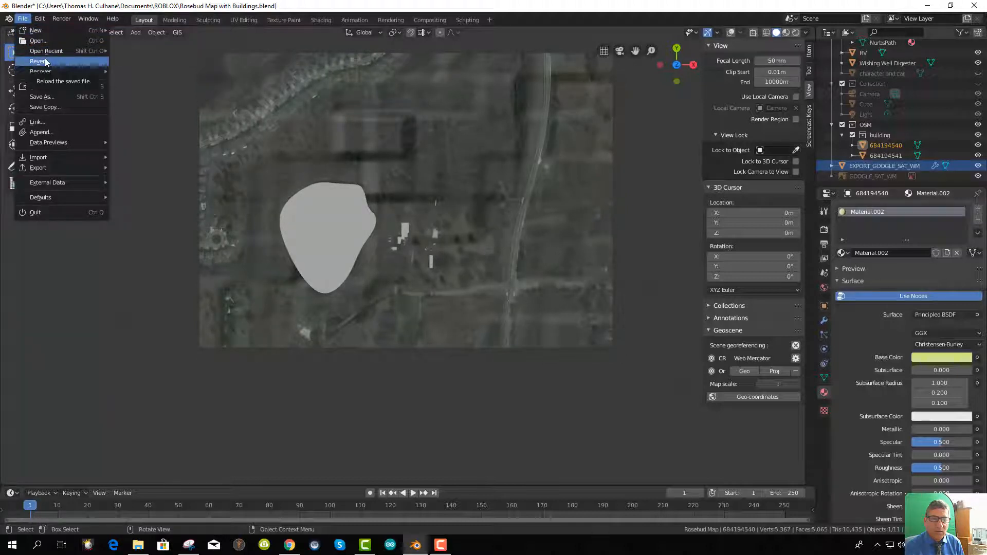
left_click(48, 63)
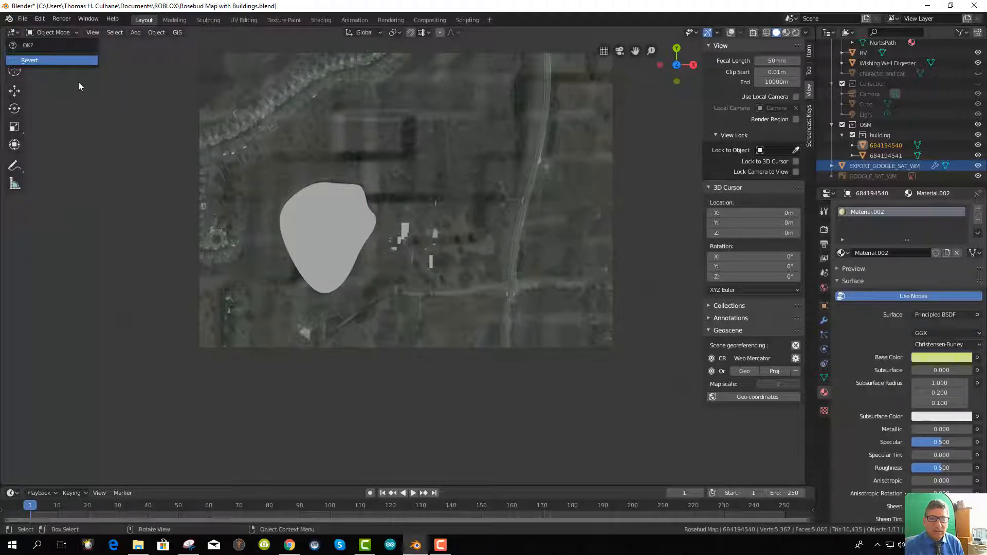
left_click(59, 60)
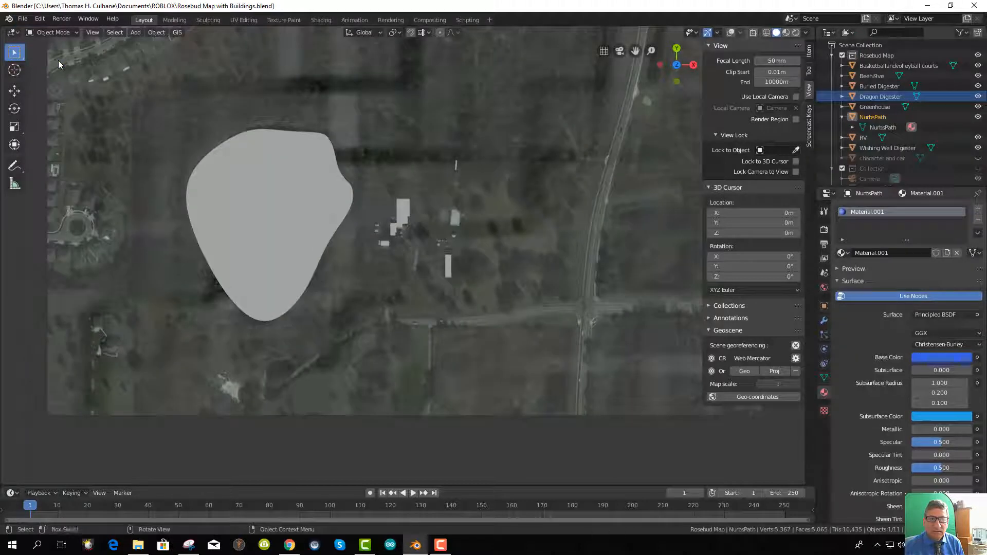
Check the materials of the greenhouse and building 684194540, and view the site from a tilted angle
left_click(405, 212)
left_click(446, 274)
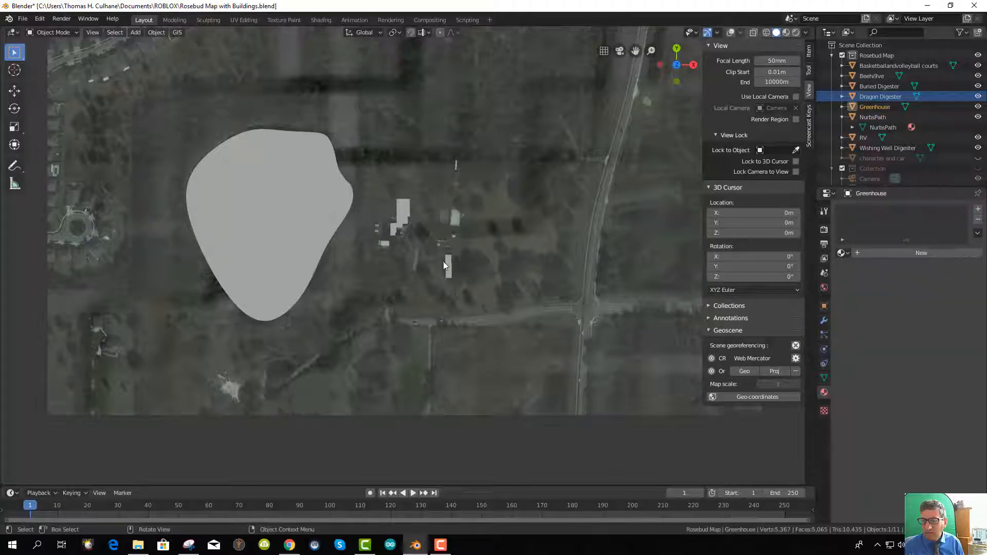
scroll(381, 224, "up", 3)
left_click(403, 209)
middle_click_drag(403, 210, 403, 128)
Compare the map's wireframe display with its solid display, selecting the satellite terrain and leaving the view in solid shading
left_click(707, 34)
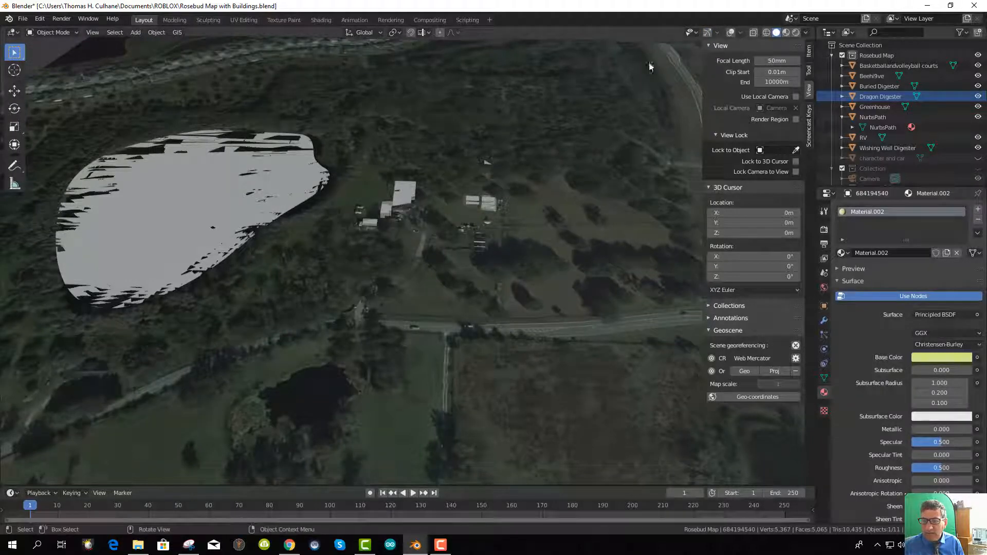
left_click(707, 32)
left_click(739, 32)
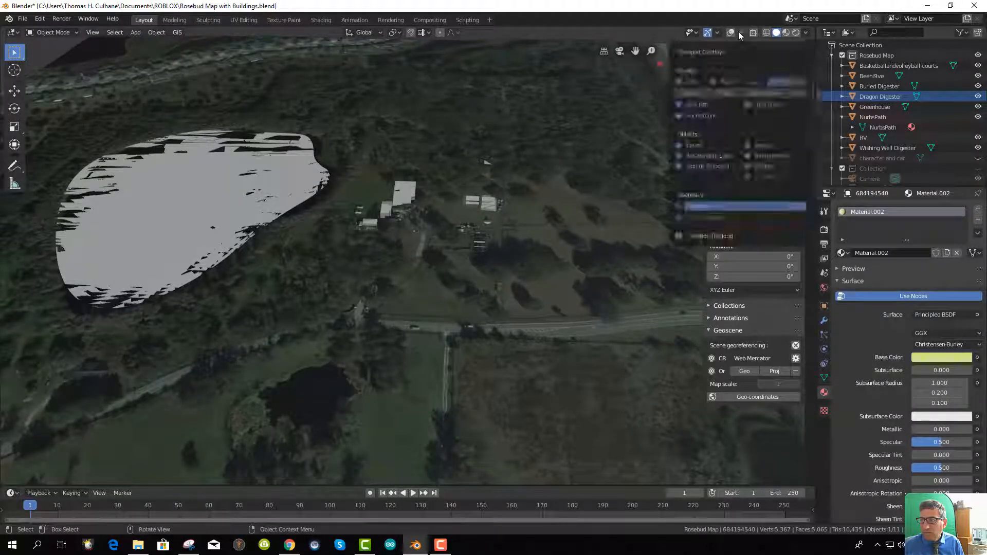
left_click(718, 32)
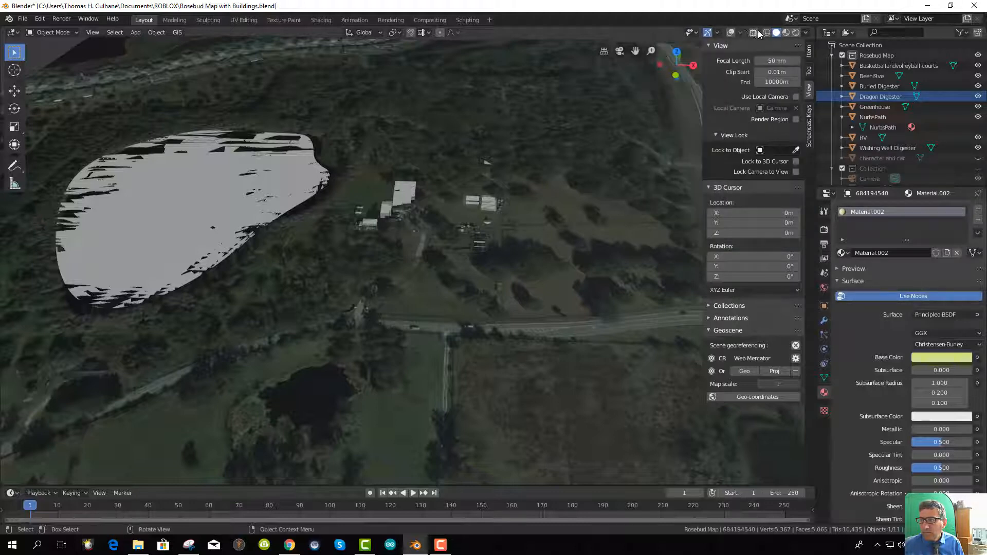
left_click(767, 32)
left_click(326, 189)
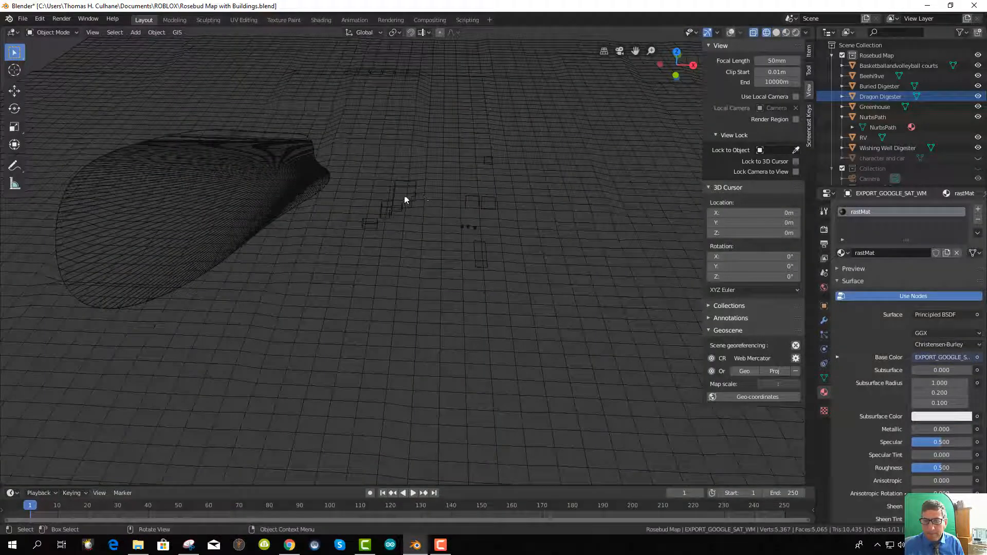
left_click(777, 32)
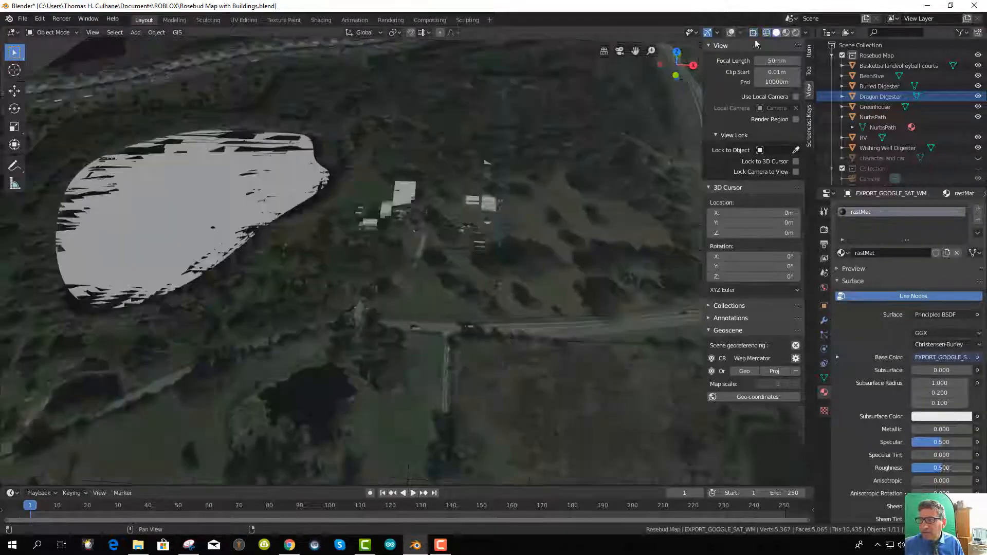
Examine how the lake surface displays from a distance and look through the materials available for the satellite terrain
scroll(399, 301, "down", 5)
middle_click_drag(389, 292, 348, 269)
scroll(346, 270, "up", 3)
scroll(343, 267, "down", 3)
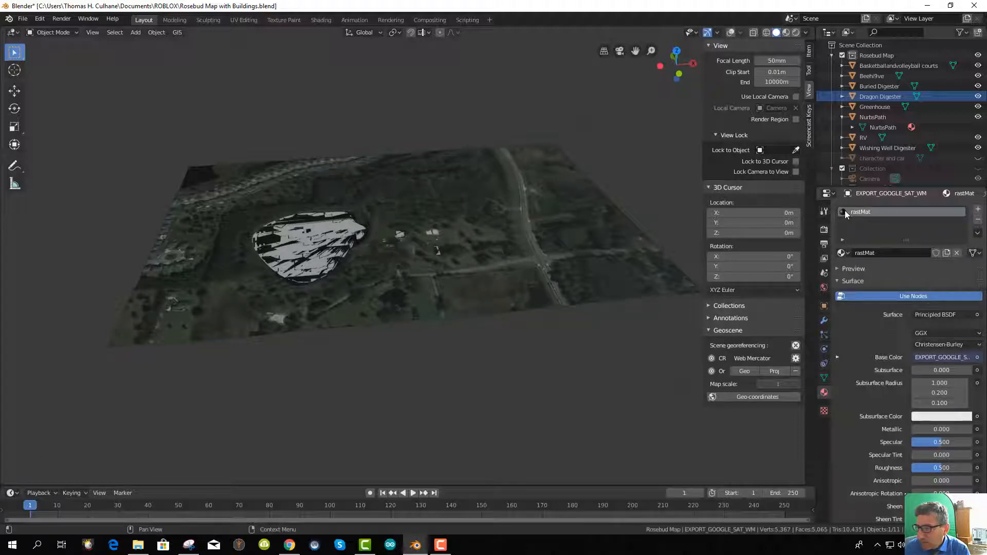
left_click(843, 253)
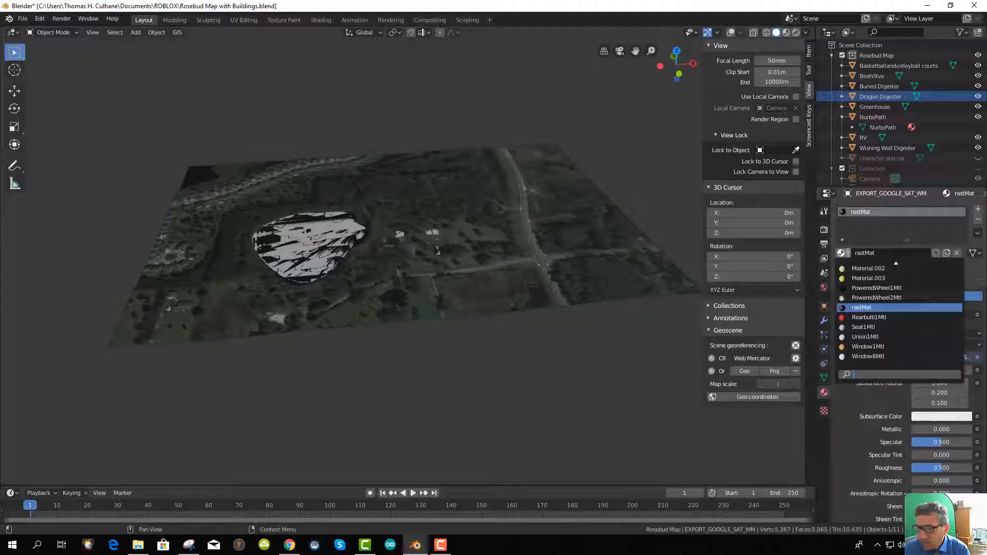
scroll(430, 235, "up", 3)
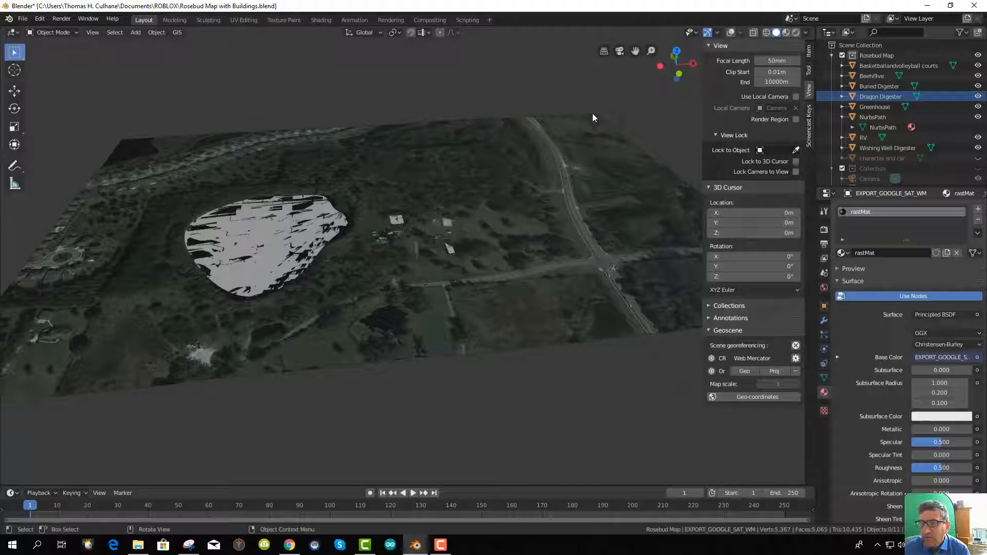
Quit this Blender session and save the unsaved changes to the file
left_click(22, 19)
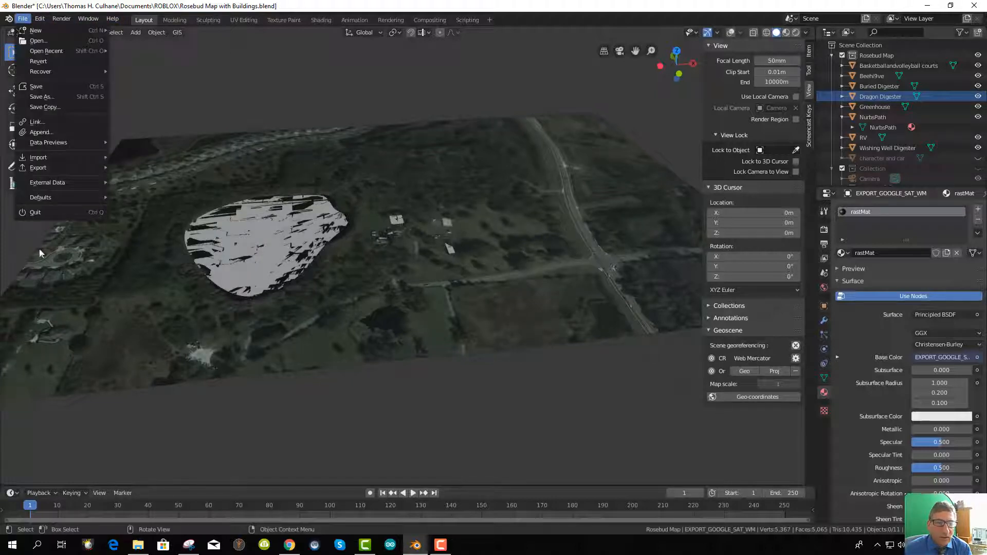
left_click(35, 213)
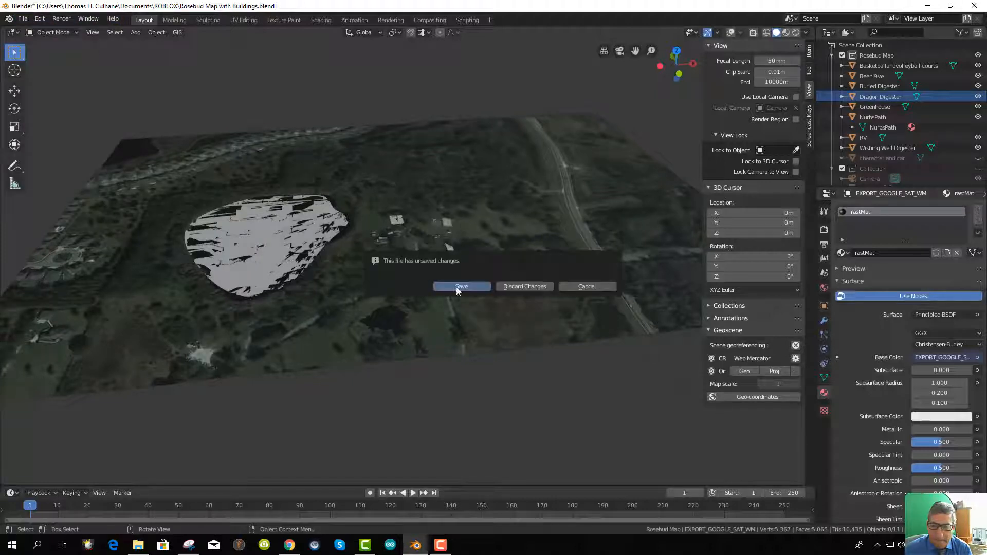
left_click(476, 287)
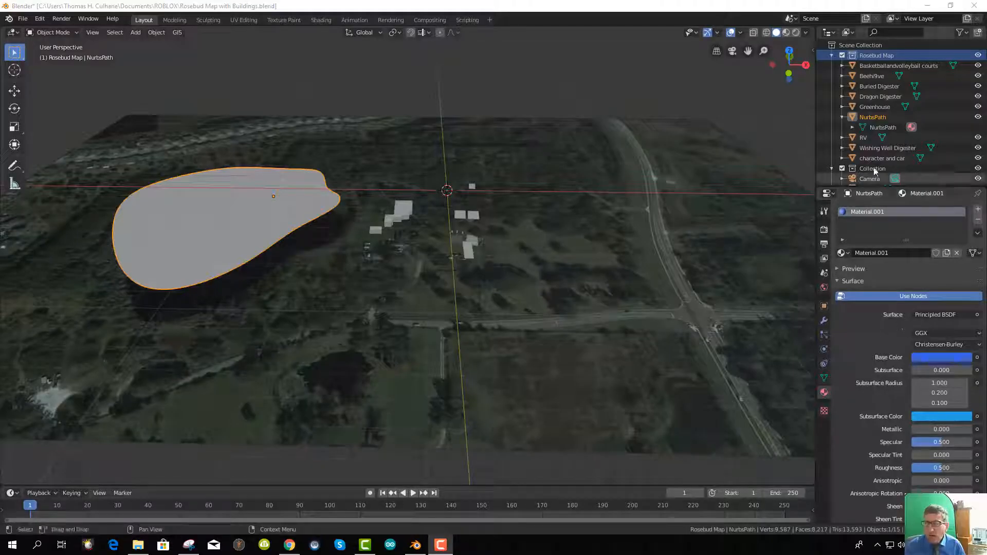
Inspect the satellite terrain and the lake with viewport overlays hidden and shown, and review the overlay options
left_click(594, 174)
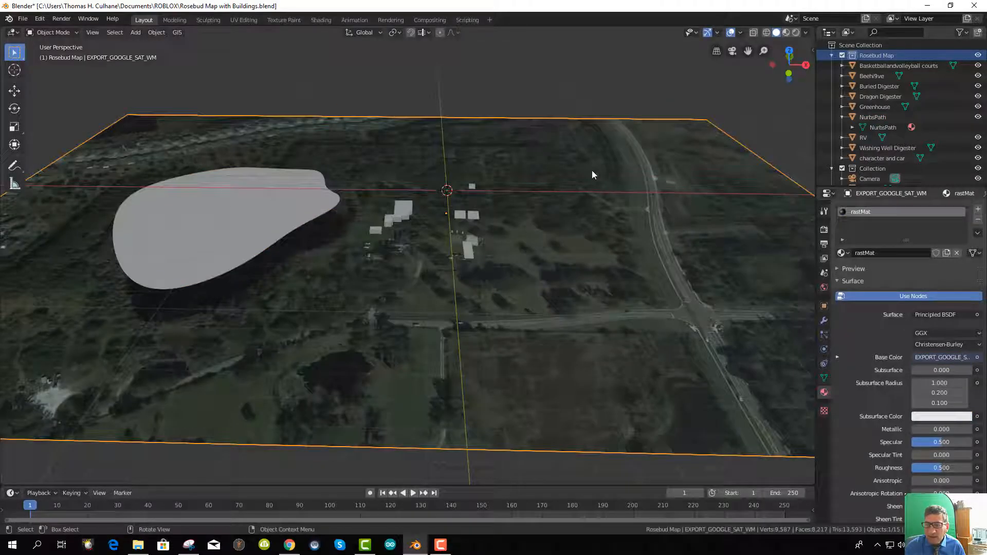
left_click(255, 215)
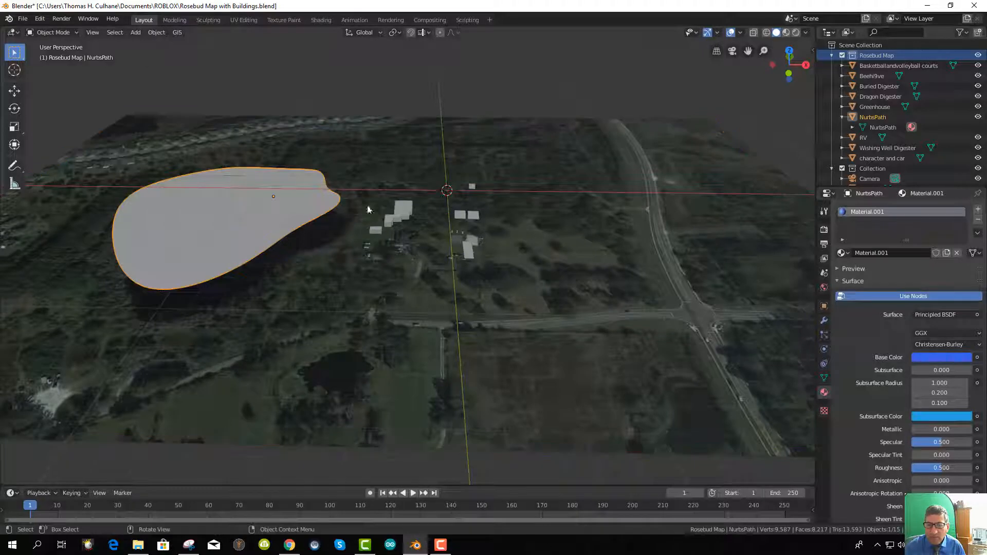
left_click(731, 33)
left_click(594, 190)
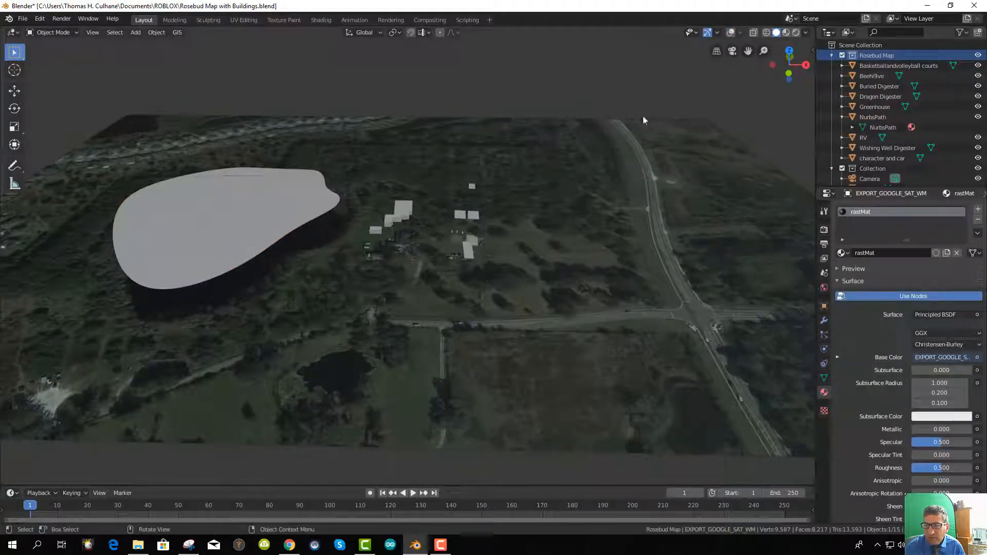
left_click(731, 33)
left_click(740, 32)
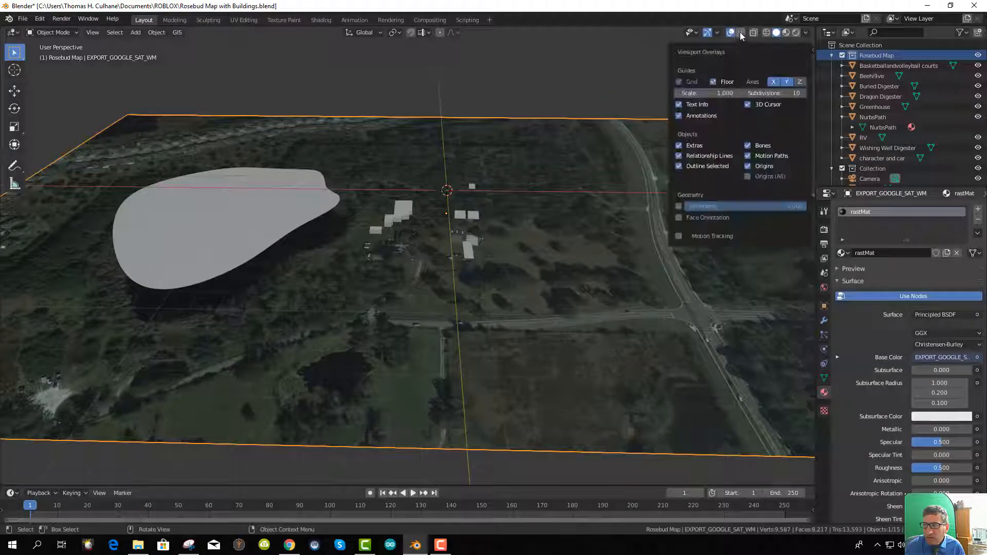
left_click(741, 33)
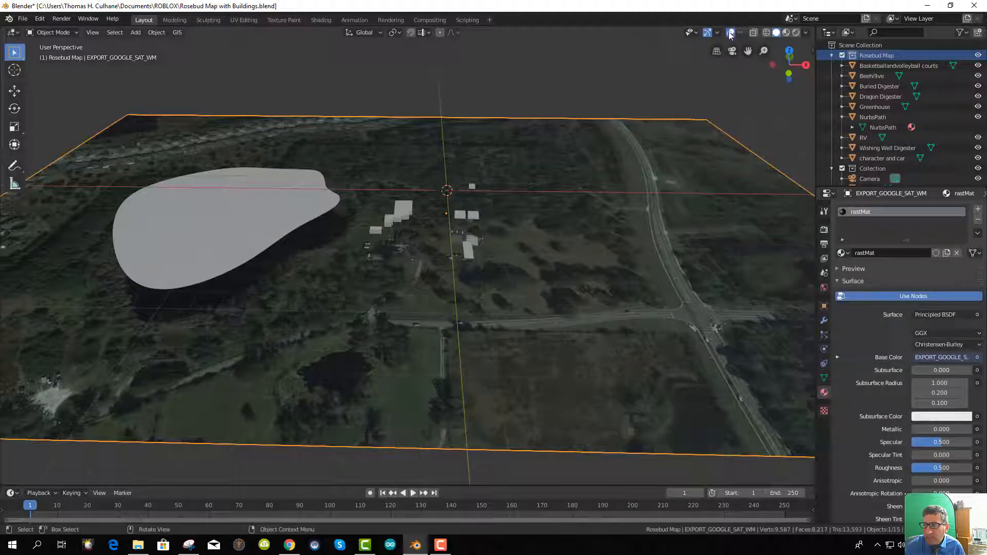
Toggle the viewport overlays to compare the map display, leaving them hidden
left_click(731, 33)
left_click(730, 33)
left_click(731, 33)
left_click(730, 33)
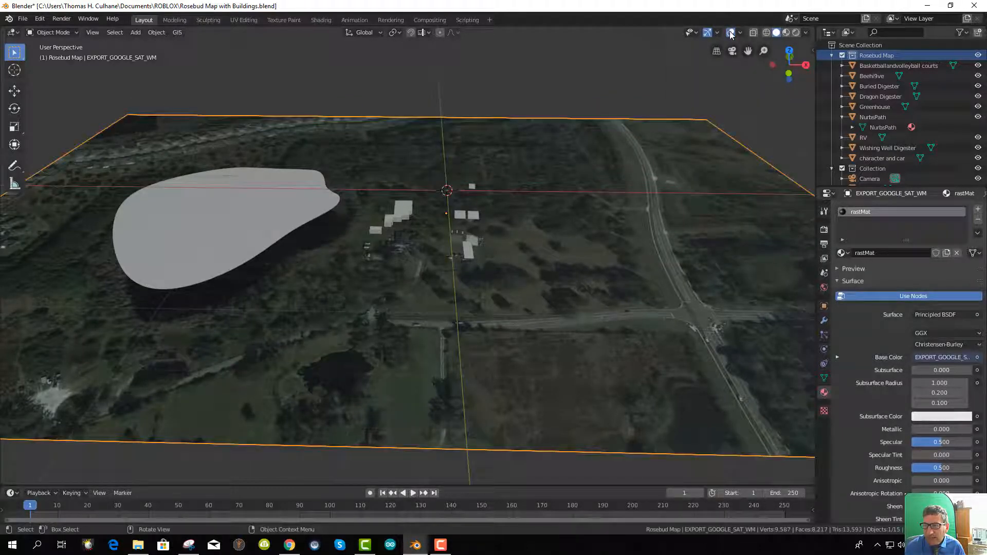
left_click(730, 32)
left_click(731, 33)
left_click(730, 33)
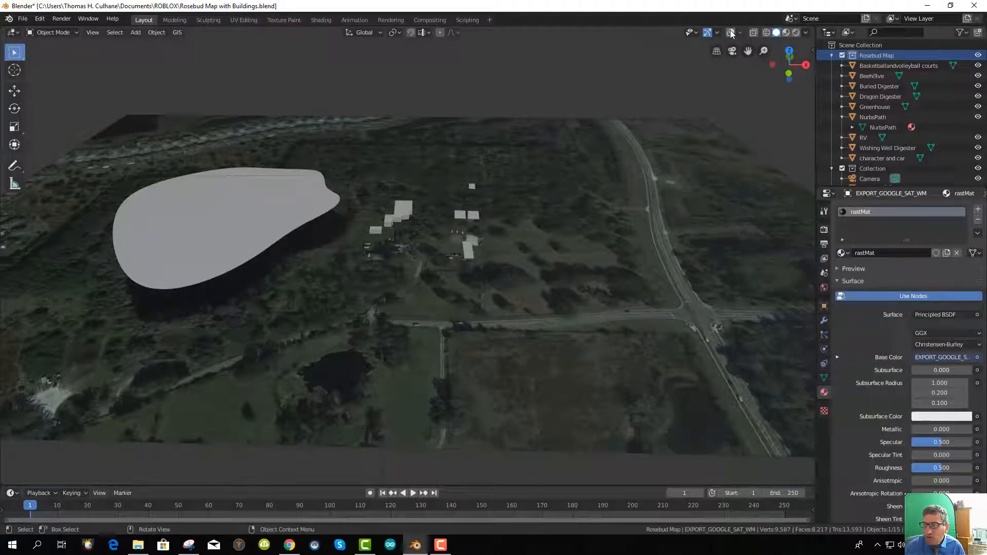
Enable the Screencast Keys display in the 3D viewport
key("n")
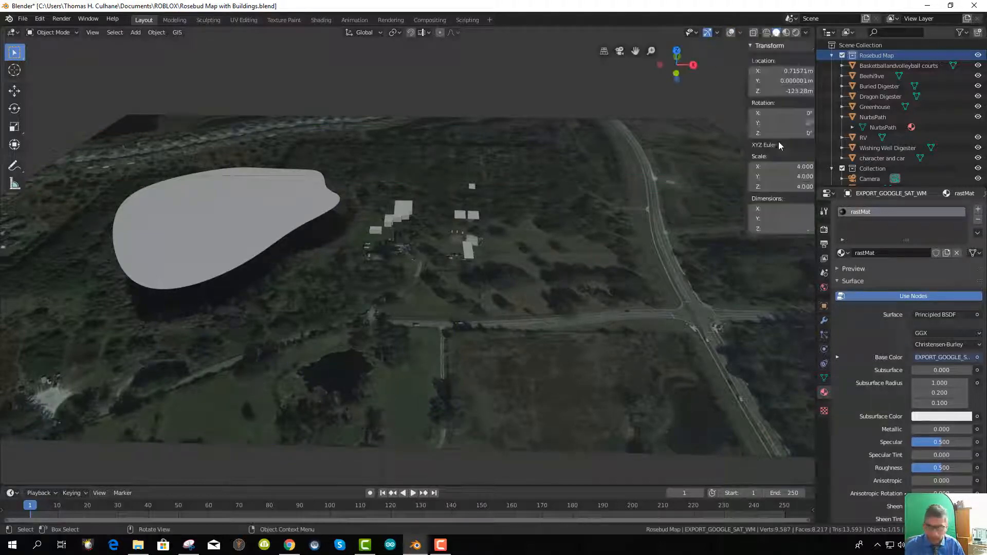
left_click(810, 123)
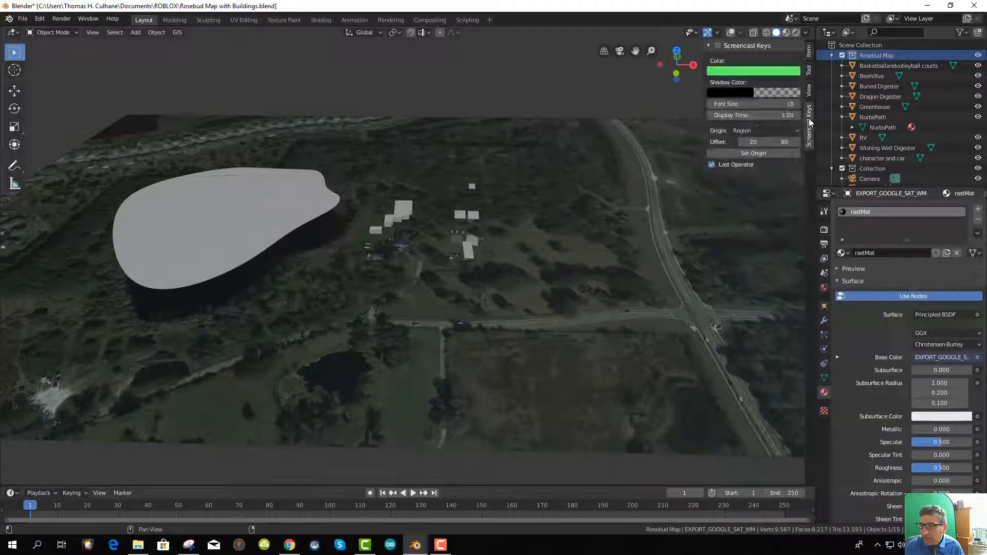
left_click(718, 45)
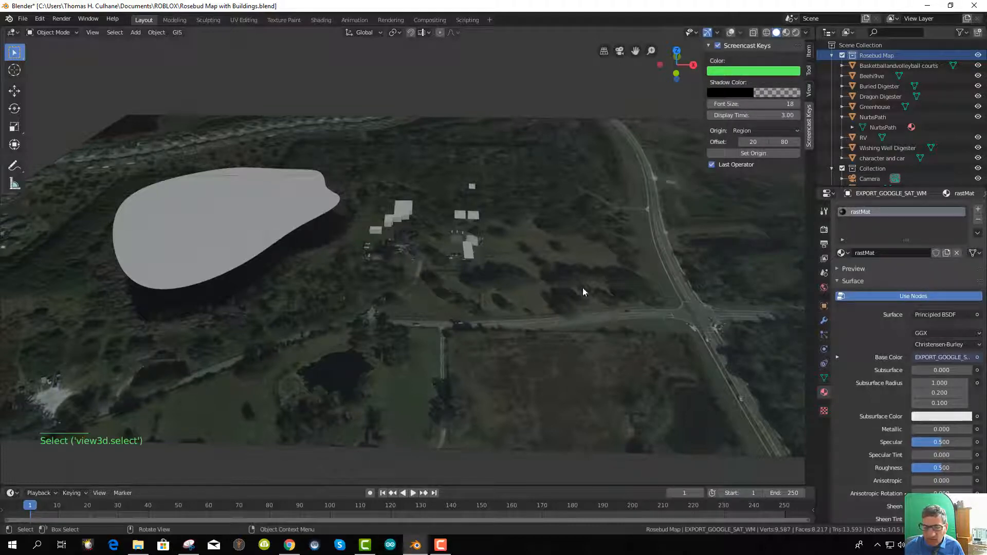
Deselect the satellite terrain and hide the viewport gizmos
left_click(621, 82)
left_click(709, 33)
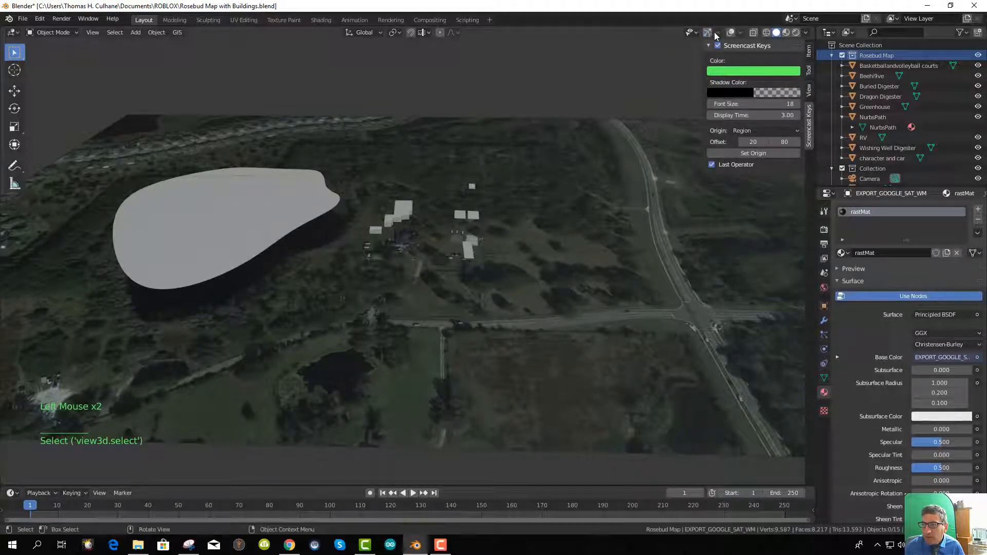
left_click(732, 33)
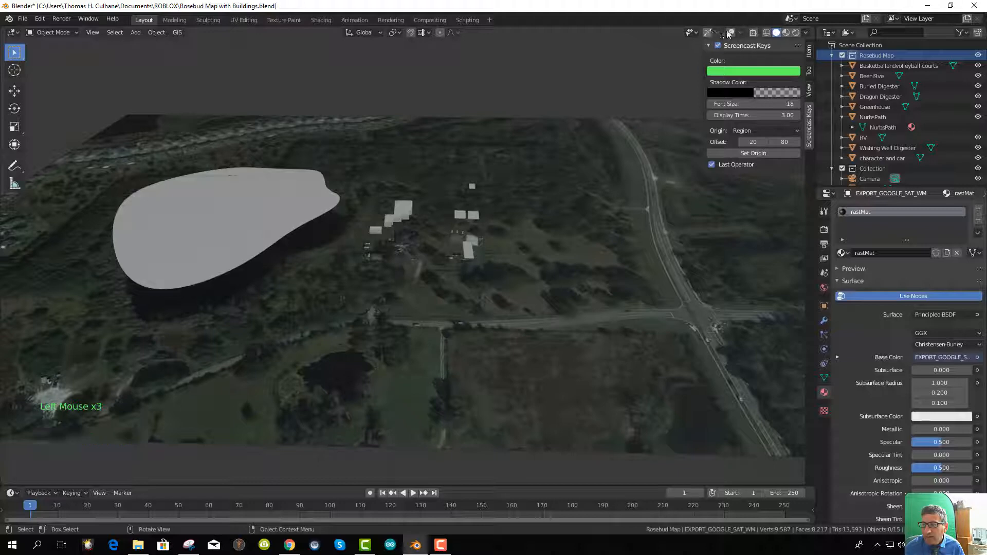
Show the viewport overlays, then select the lake and compare its height and the buildings' height with the satellite terrain from the front
left_click(730, 32)
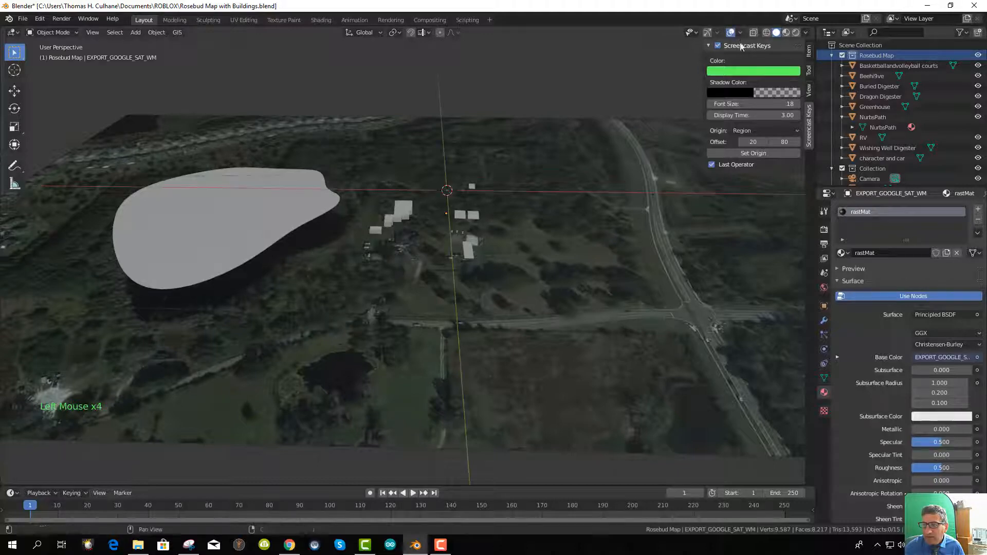
left_click(267, 221)
middle_click_drag(381, 378, 384, 351)
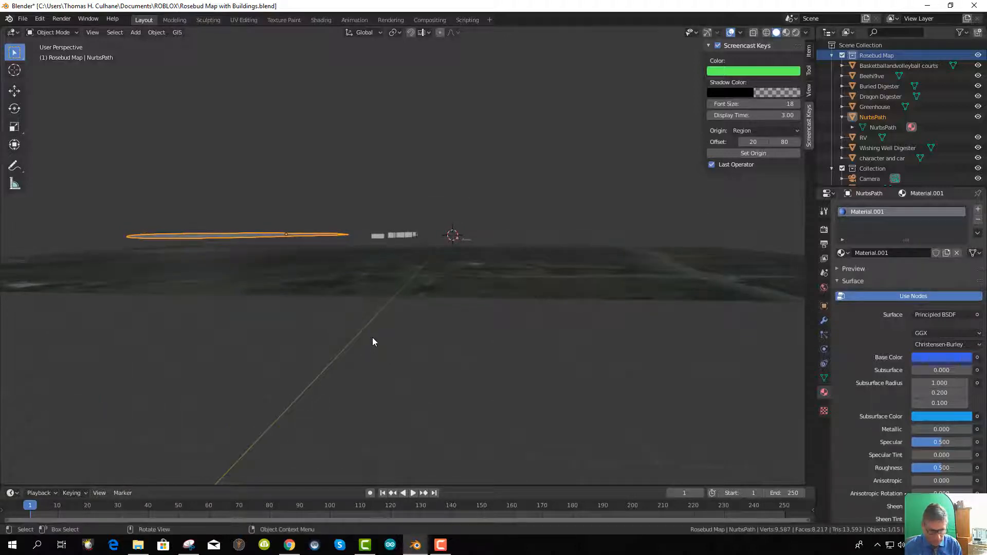
key("KP_1")
scroll(382, 278, "up", 7)
scroll(383, 282, "up", 4)
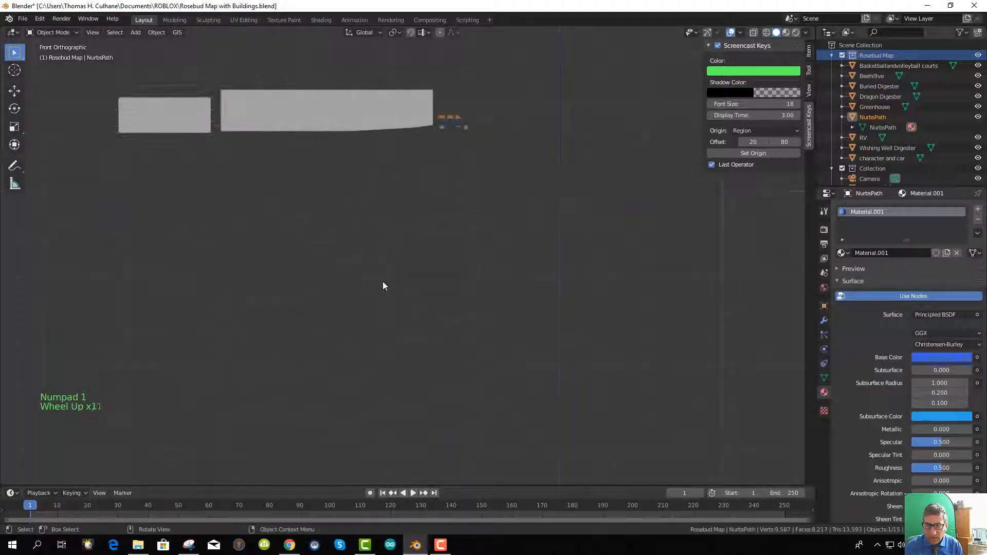
scroll(382, 282, "down", 5)
middle_click_drag(382, 282, 369, 291)
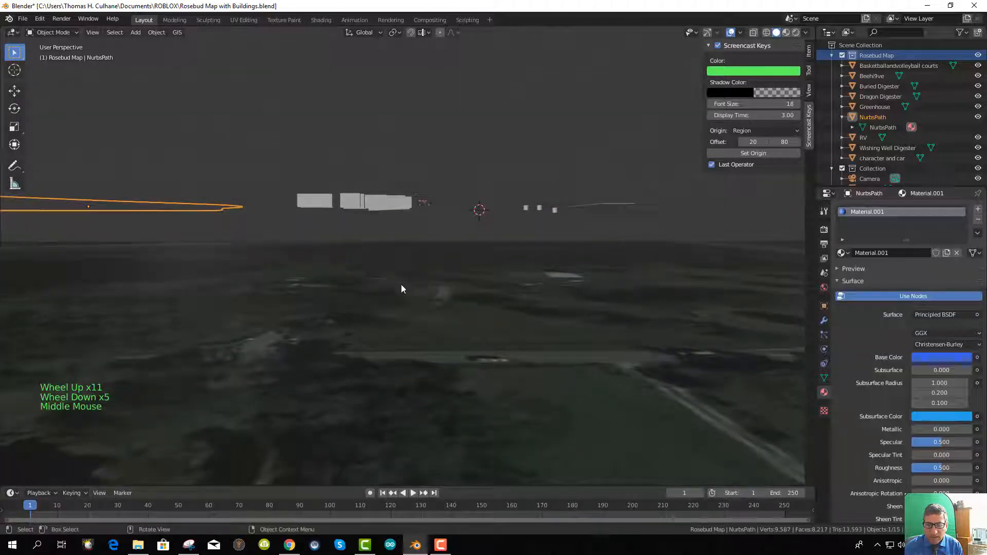
scroll(401, 285, "down", 2)
Raise the satellite terrain about 120 m along the Z axis to meet the base of the buildings
left_click(394, 336)
middle_click_drag(394, 336, 412, 344)
key("KP_1")
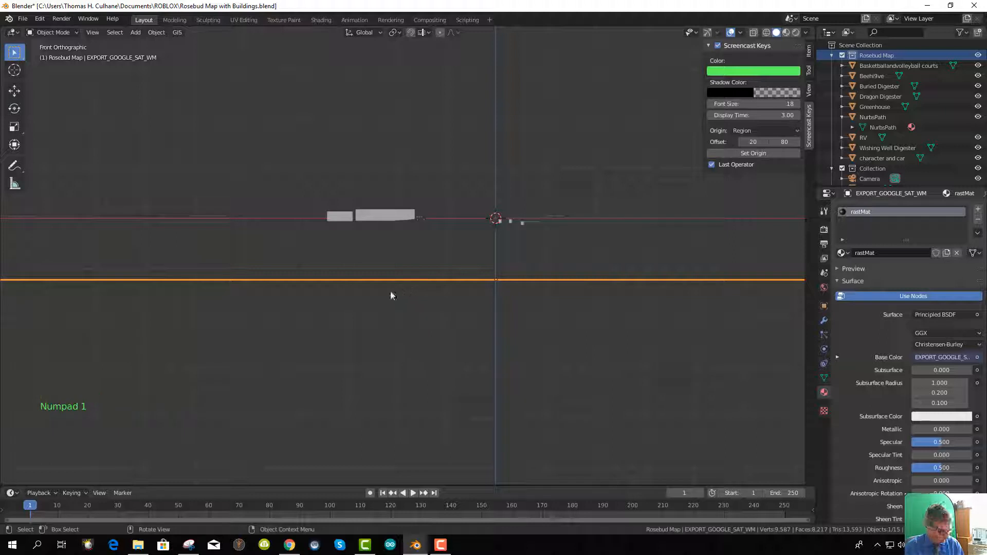
key("g")
key("z")
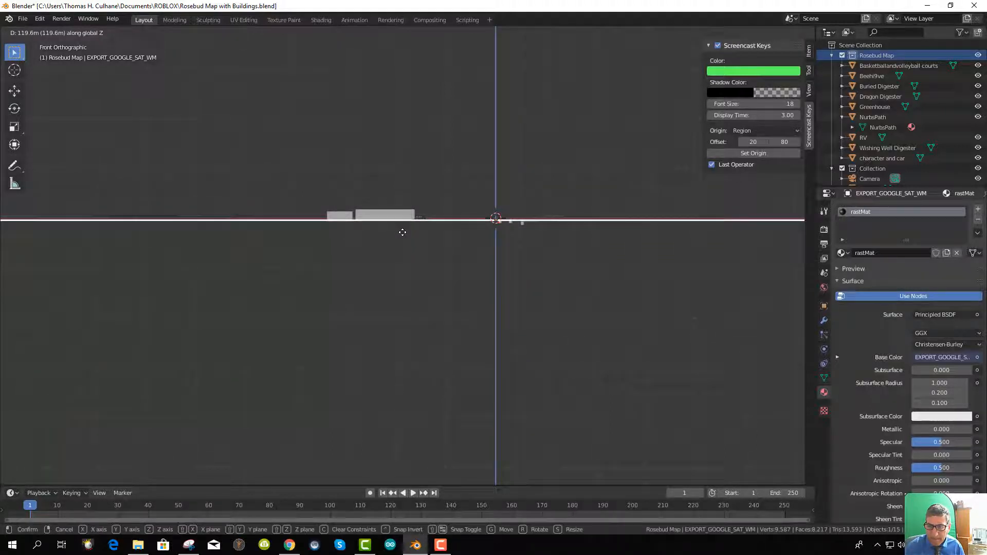
left_click(403, 235)
Set the viewport's clip end distance to 10000 m so the whole satellite map is drawn
middle_click_drag(403, 236, 409, 344)
scroll(380, 324, "down", 5)
scroll(400, 339, "down", 5)
scroll(397, 336, "up", 1)
scroll(404, 329, "down", 1)
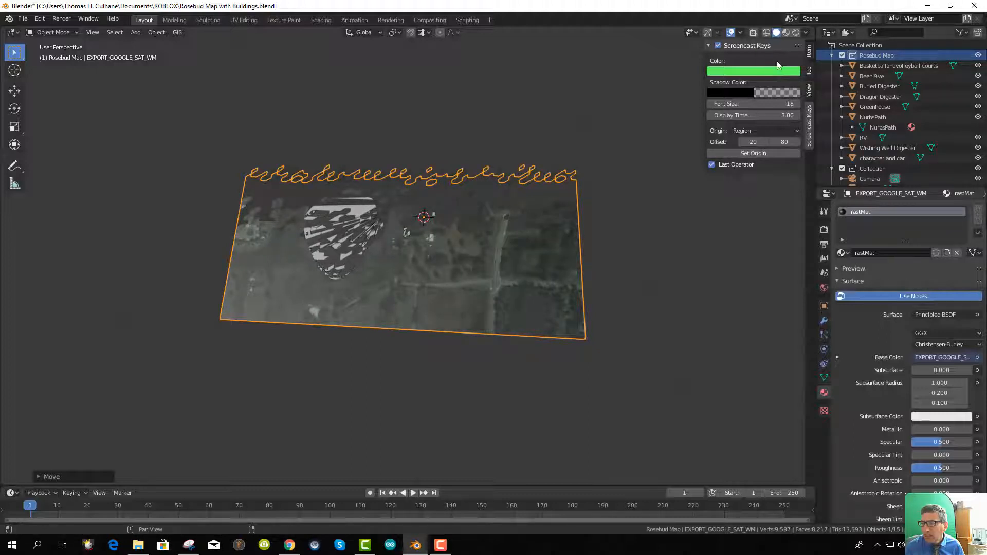
left_click(809, 54)
left_click(809, 71)
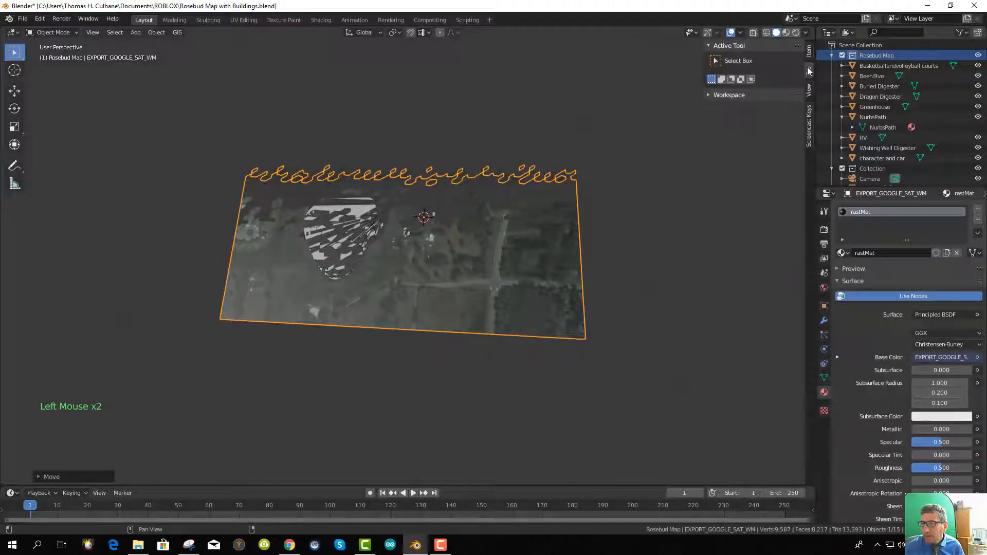
left_click(809, 51)
left_click(809, 90)
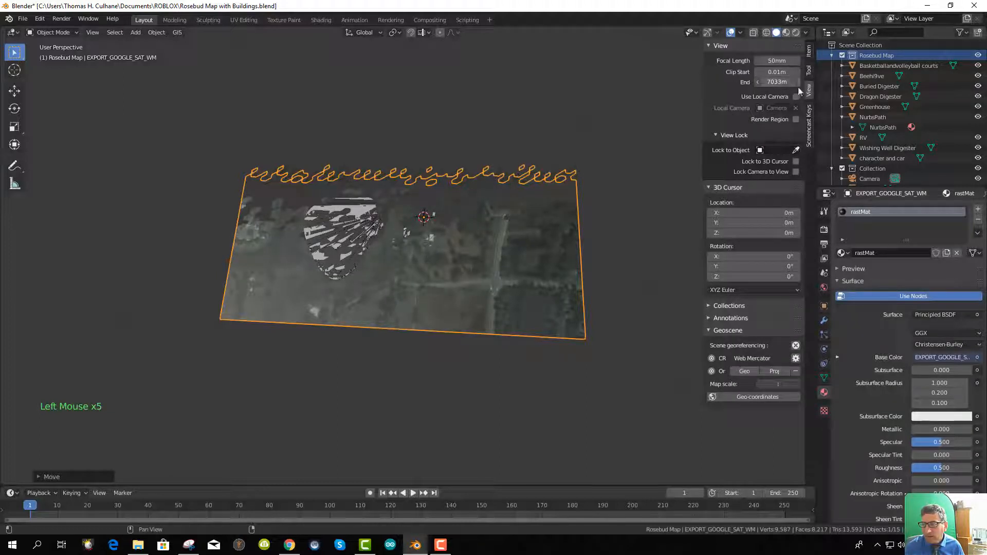
left_click(780, 82)
type("1")
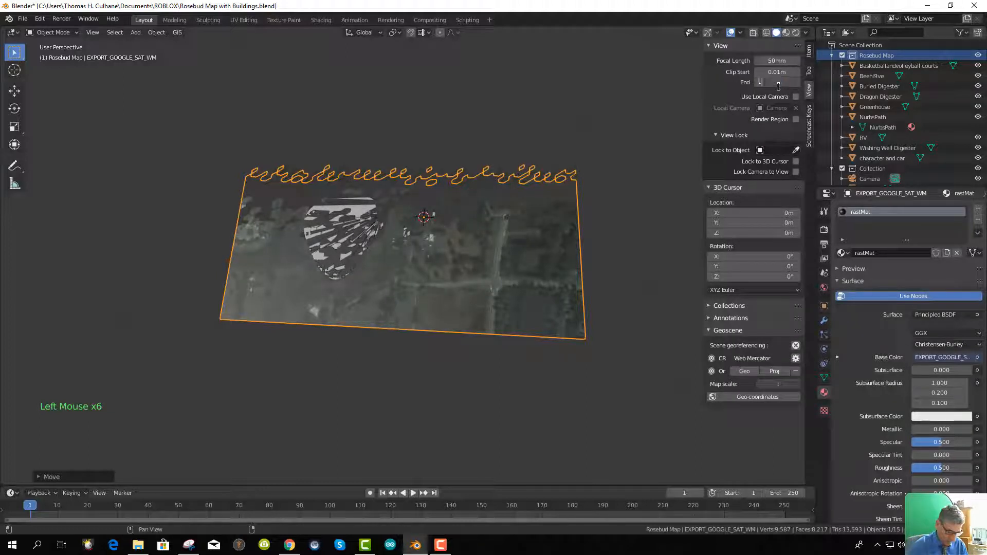
type("0000")
key("Return")
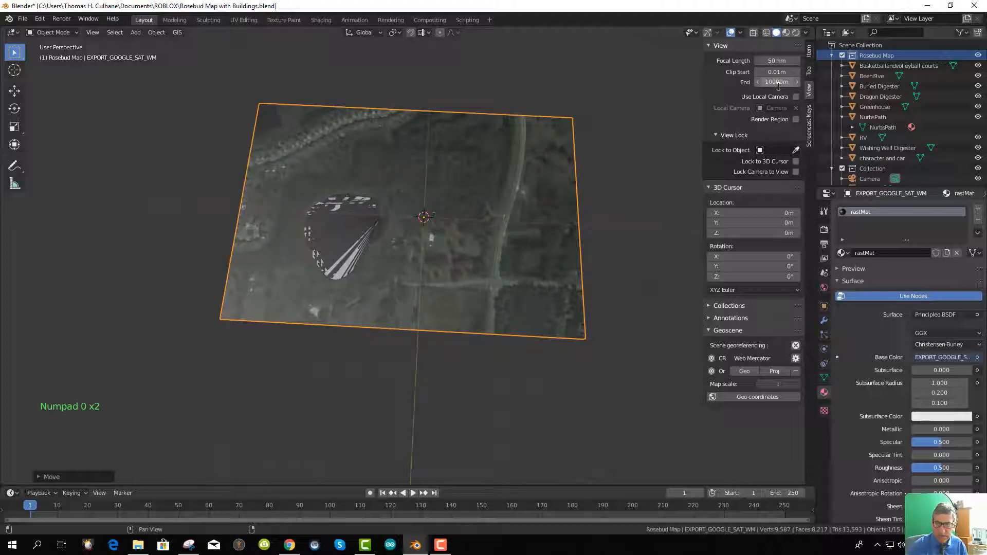
Select the lake and start a Wavefront OBJ export into the Exports to Roblox folder
scroll(403, 200, "up", 3)
middle_click_drag(460, 249, 259, 298)
left_click(259, 297)
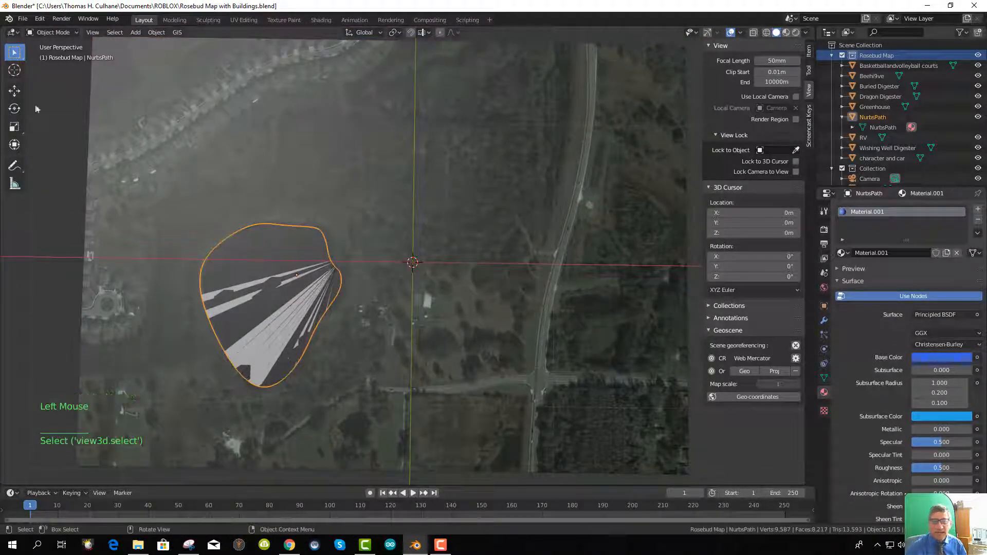
left_click(23, 18)
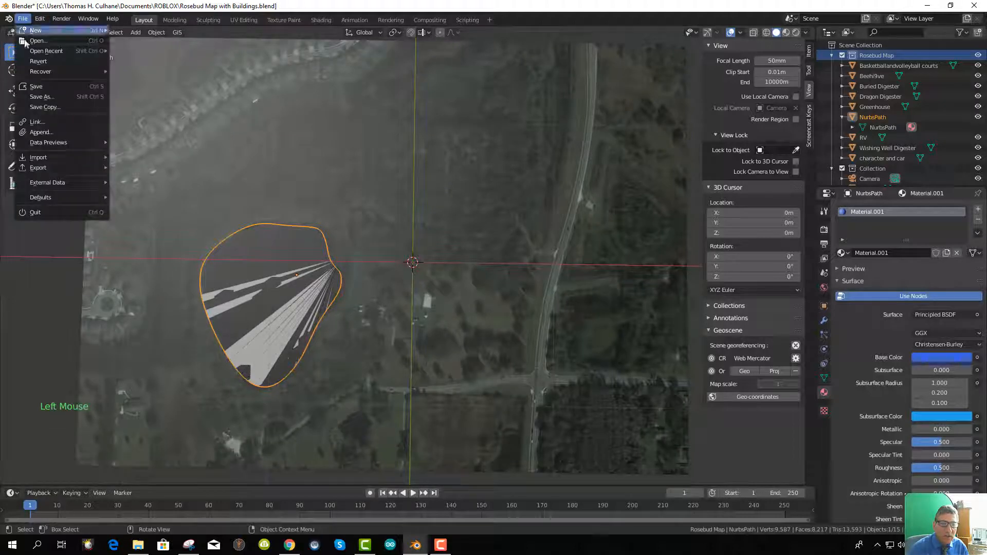
mouse_move(50, 167)
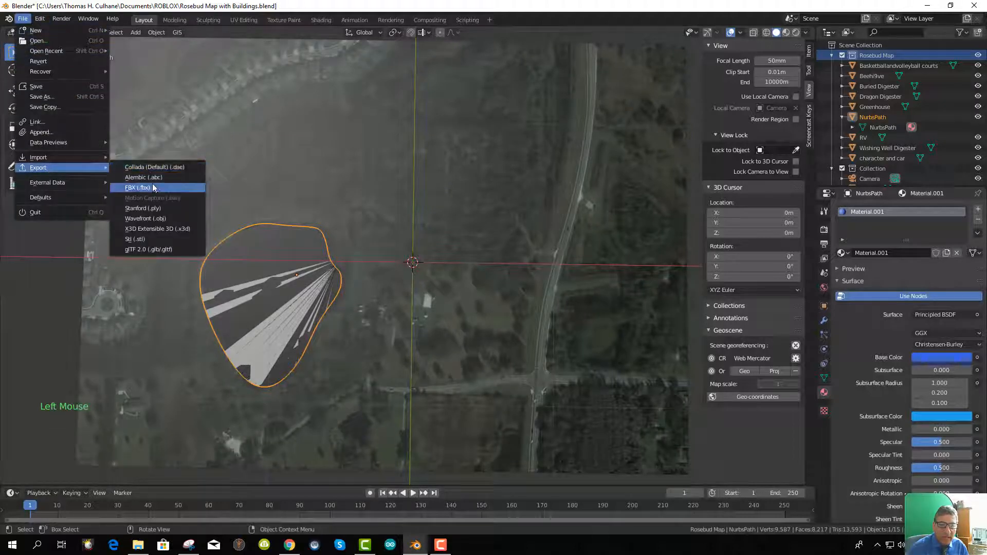
left_click(154, 221)
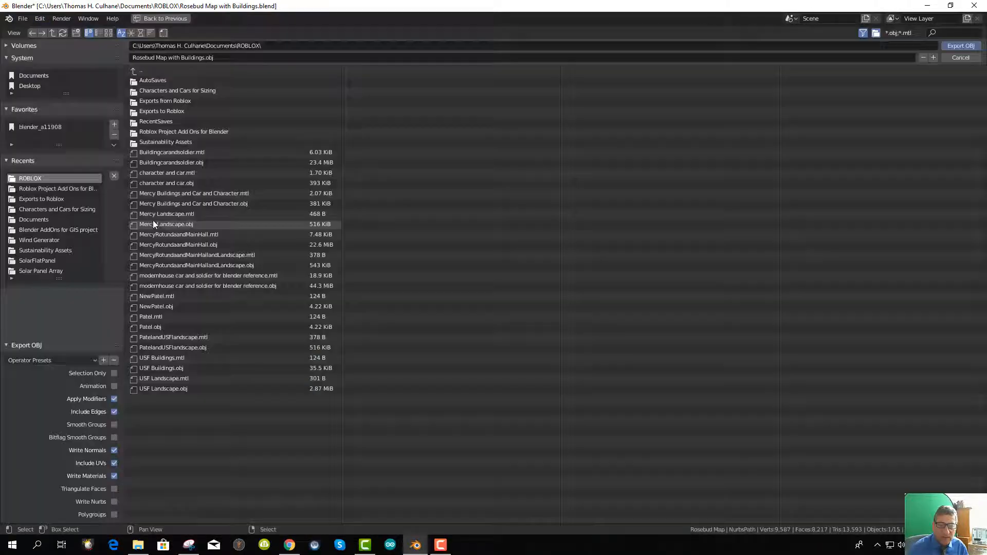
double_click(151, 113)
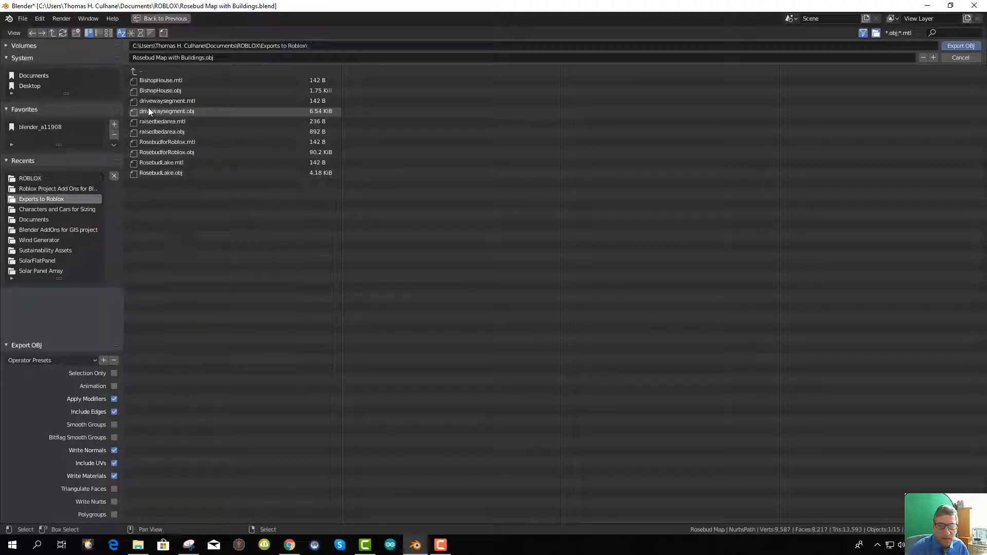
Name the export file Lake Rosebud 2 and export the OBJ
left_click(231, 55)
left_click(156, 57)
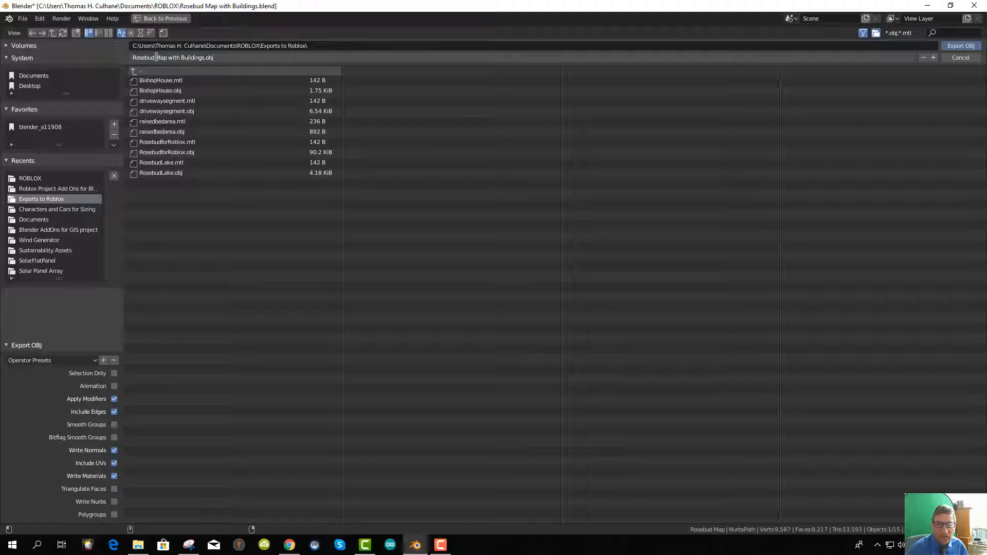
left_click_drag(214, 58, 116, 58)
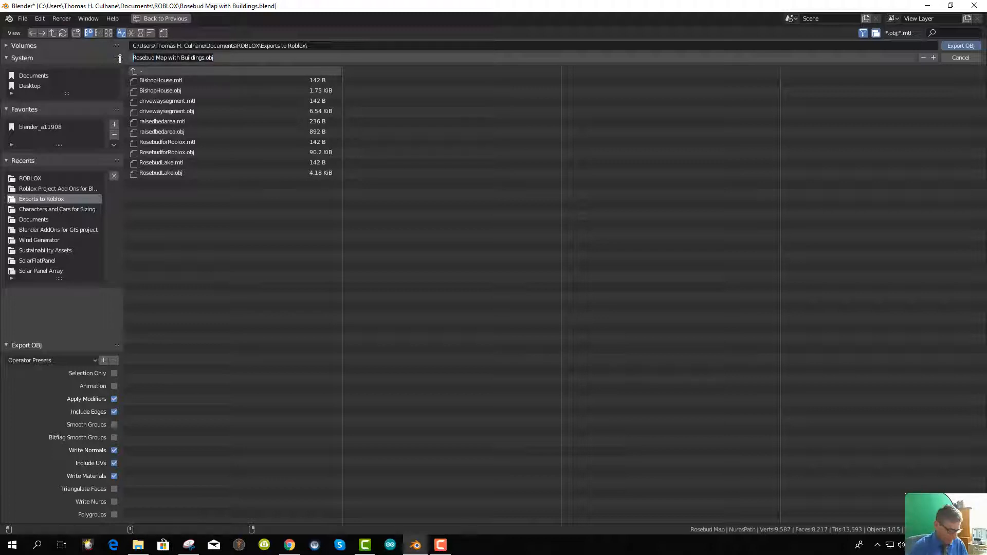
type("Lake Rosebud 2")
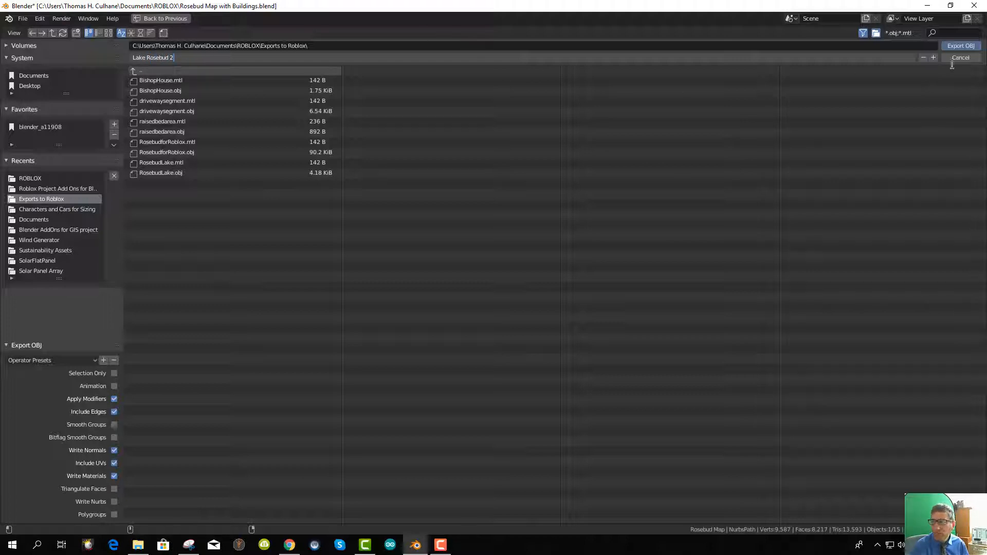
key("Return")
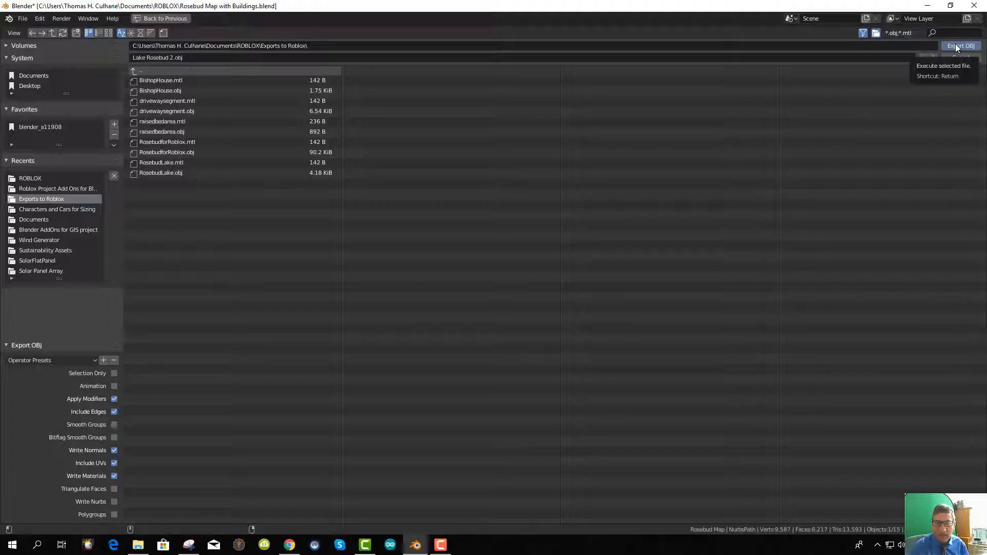
left_click(956, 45)
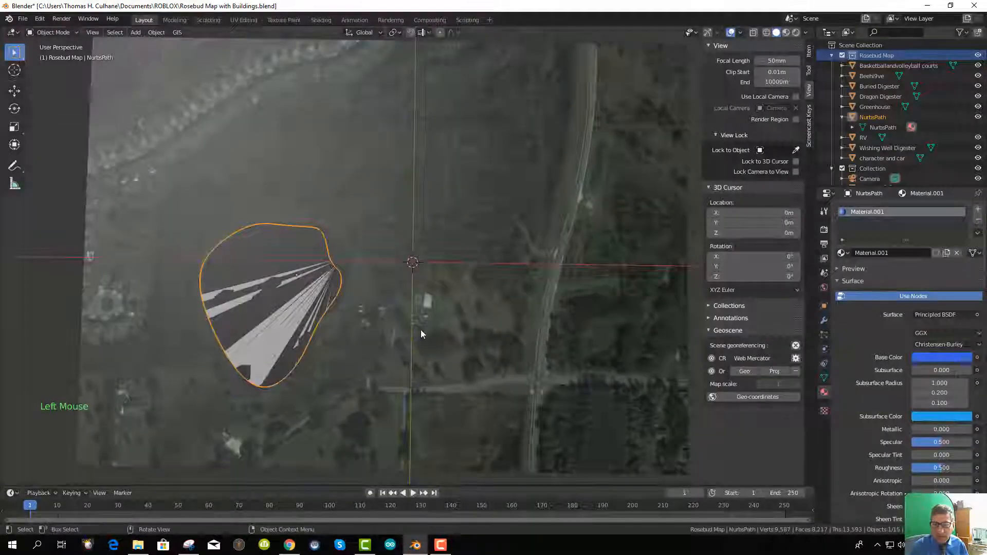
scroll(411, 334, "up", 4)
left_click(357, 335)
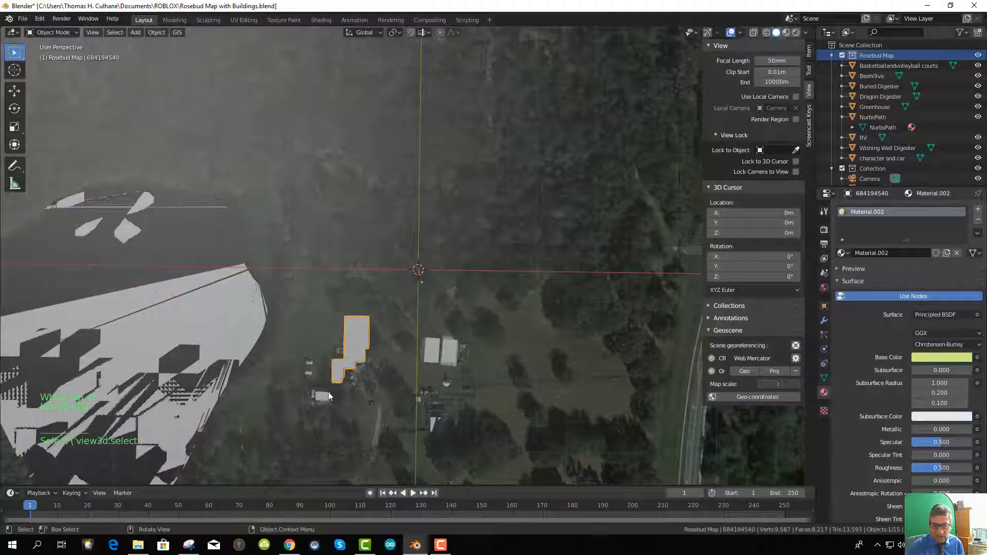
left_click(323, 396, "shift")
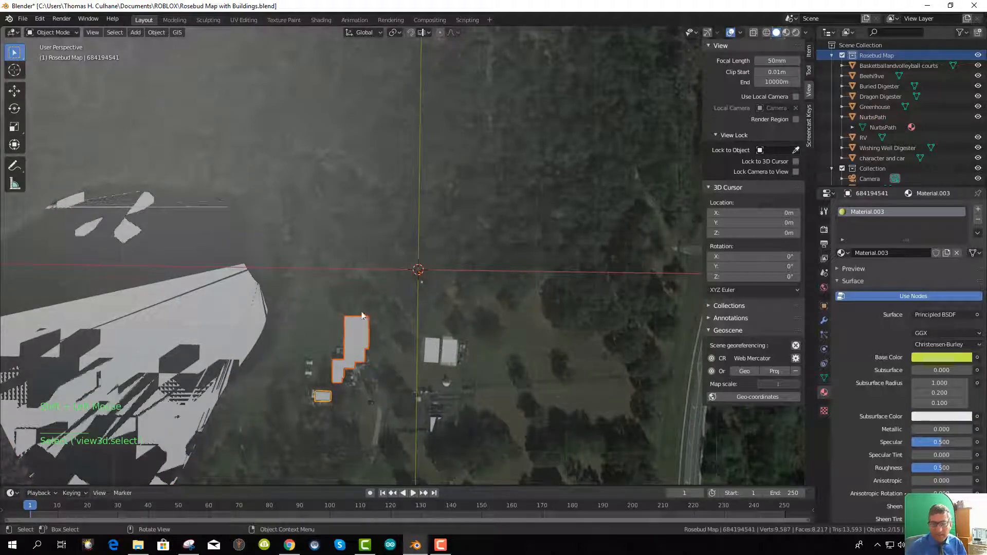
left_click(22, 18)
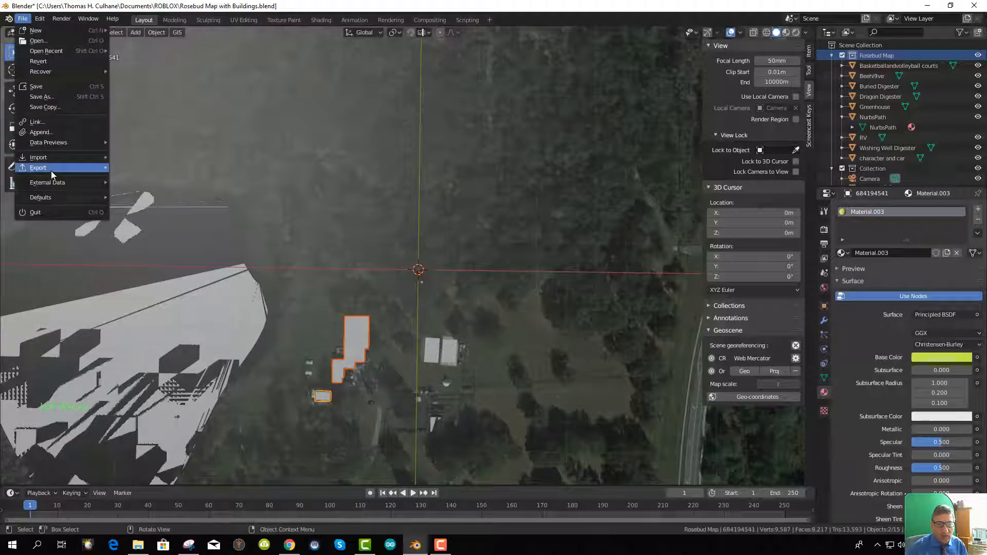
mouse_move(51, 168)
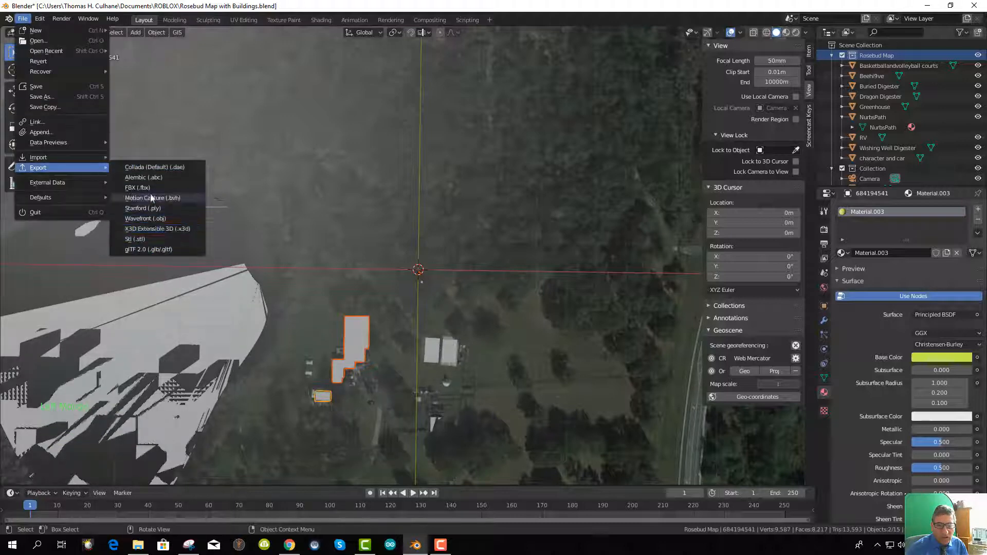
left_click(156, 219)
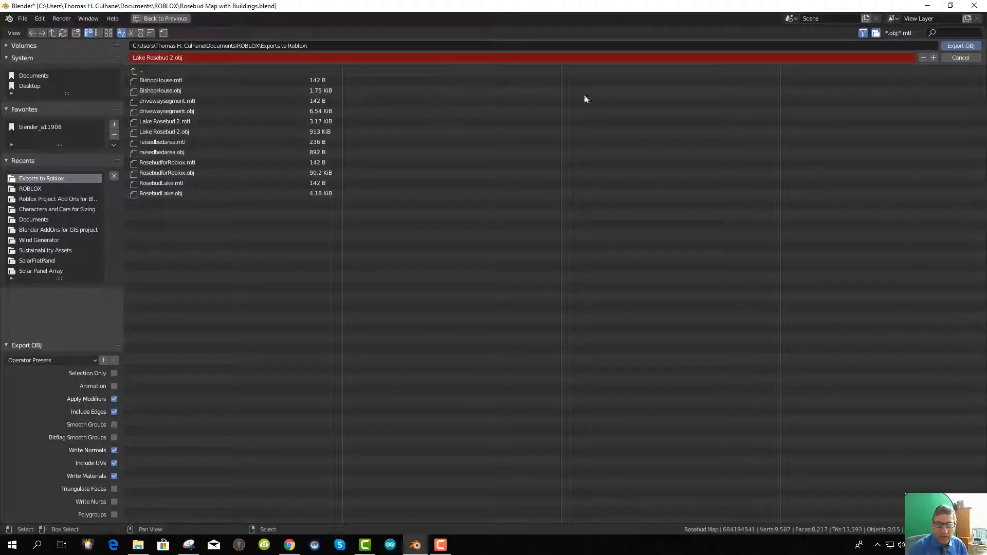
left_click(960, 58)
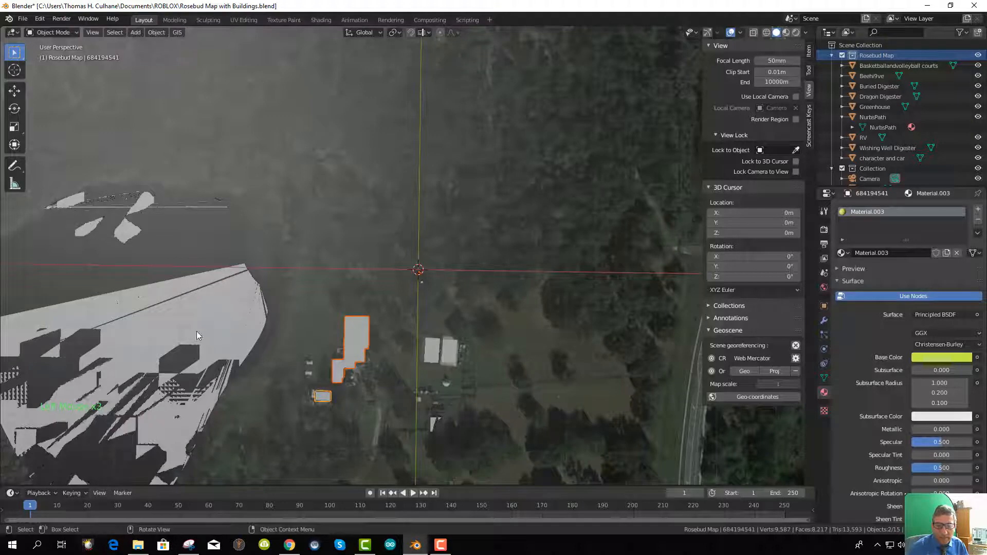
Export only the selected lake as OBJ with Selection Only enabled, overwriting Lake Rosebud 2.obj
left_click(22, 19)
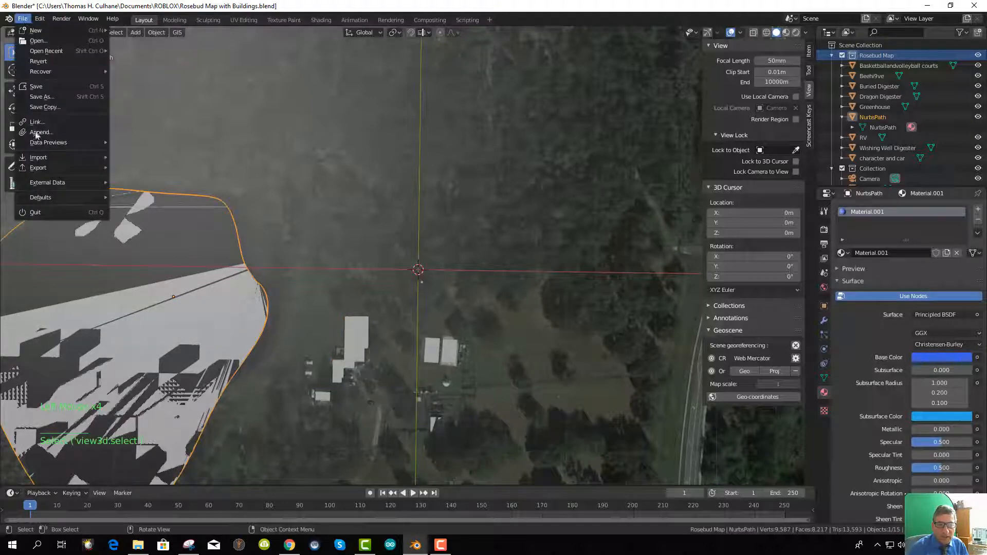
mouse_move(68, 168)
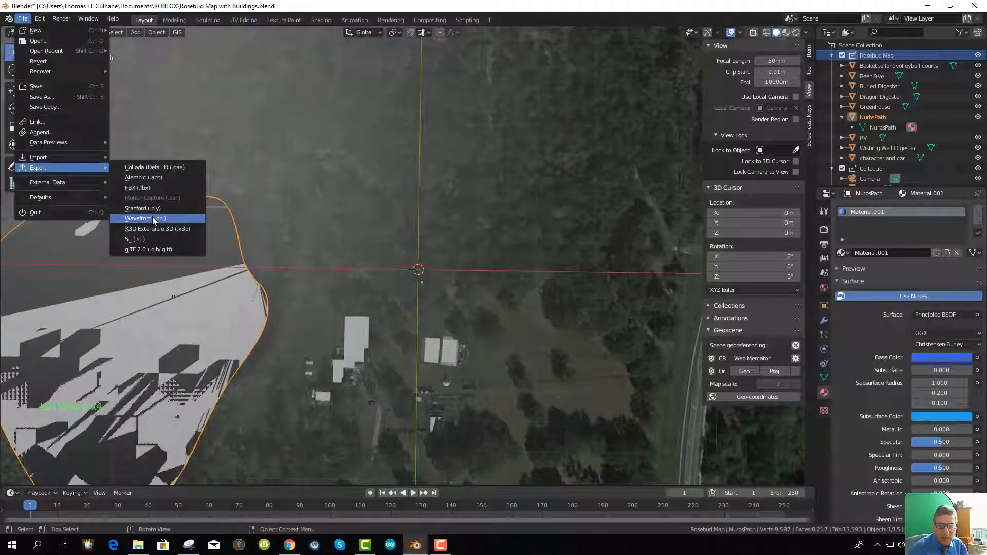
left_click(152, 218)
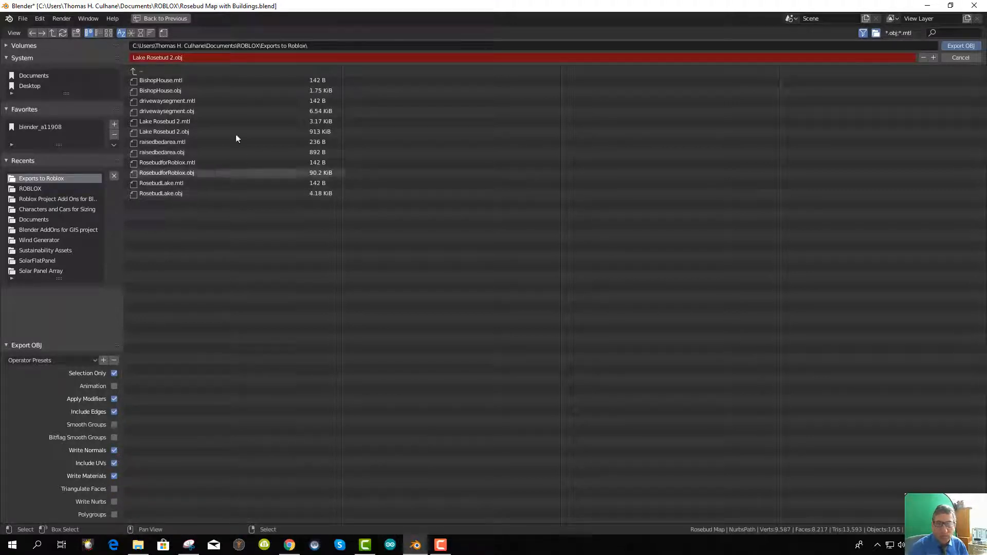
left_click(960, 46)
Select the house and the small classroom building southwest of it and start a Wavefront OBJ export
left_click(360, 337)
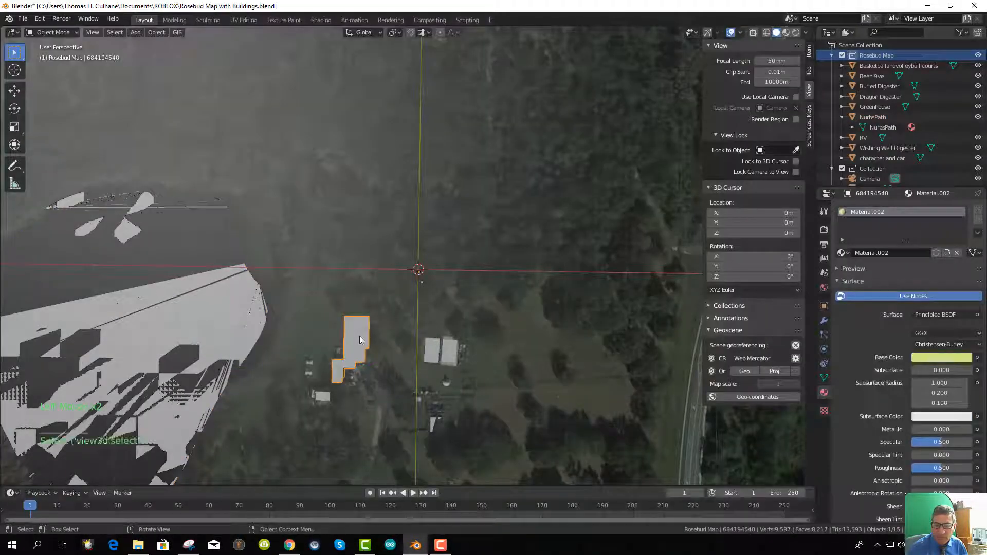
left_click(322, 396, "shift")
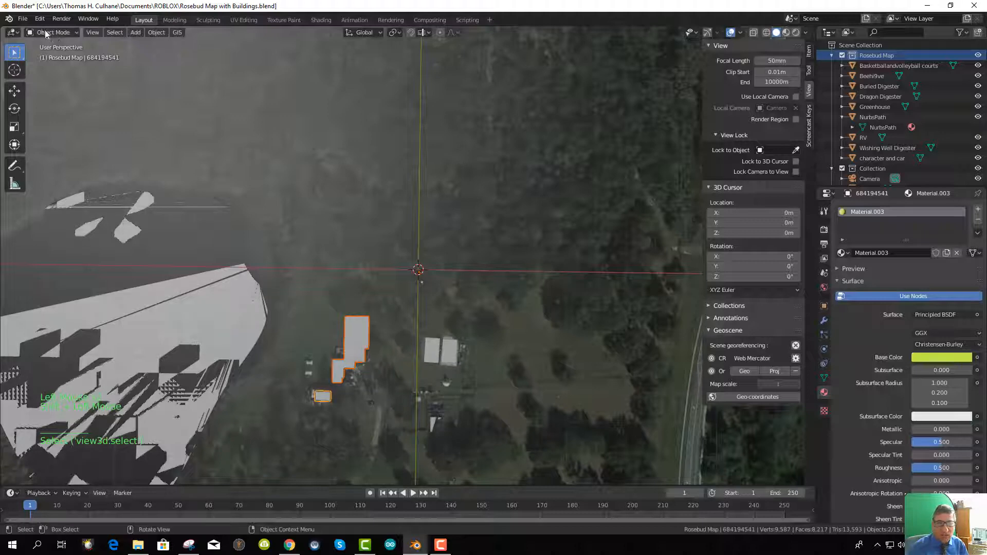
left_click(23, 18)
mouse_move(83, 169)
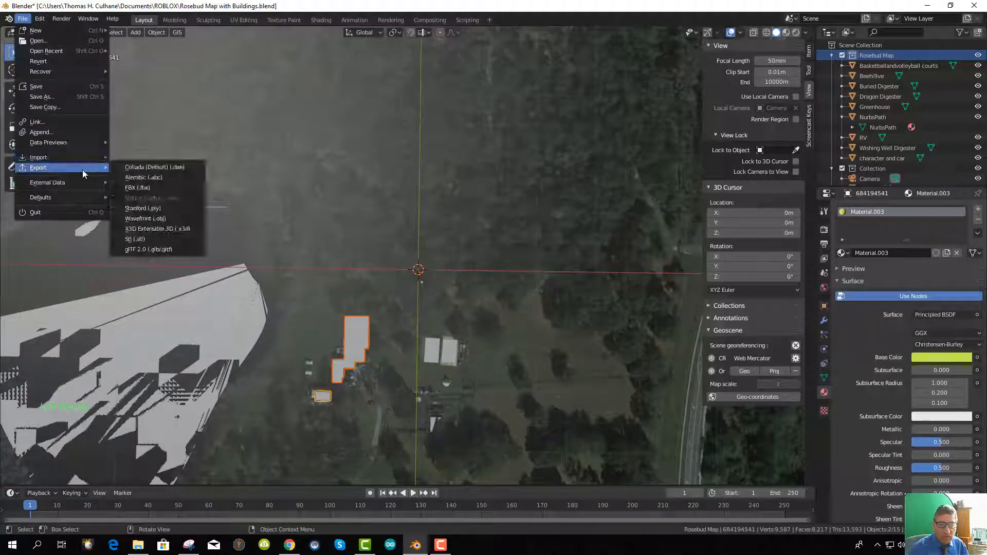
left_click(160, 218)
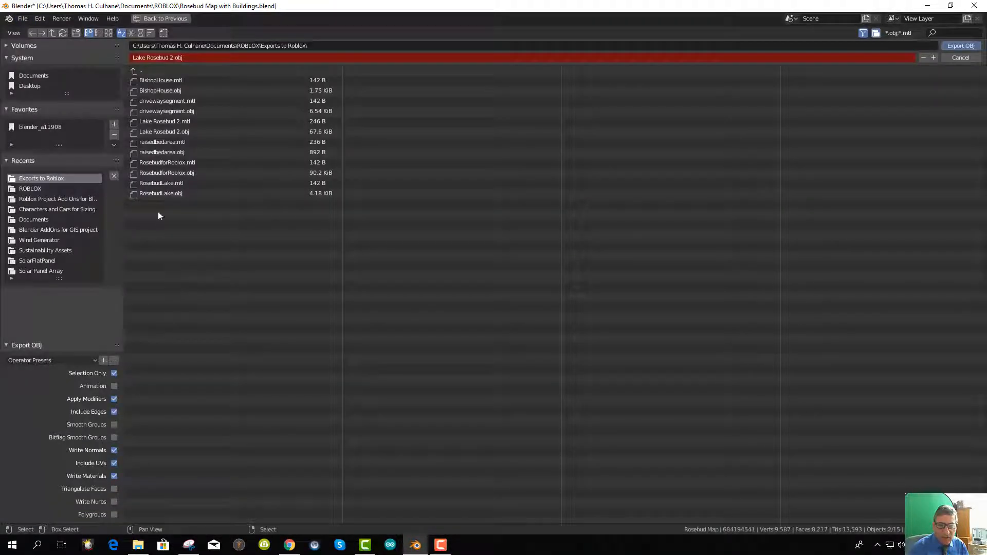
Name the export file Rosebud House and Classroom 2.obj and export the selected buildings to the Exports to Roblox folder
left_click(171, 57)
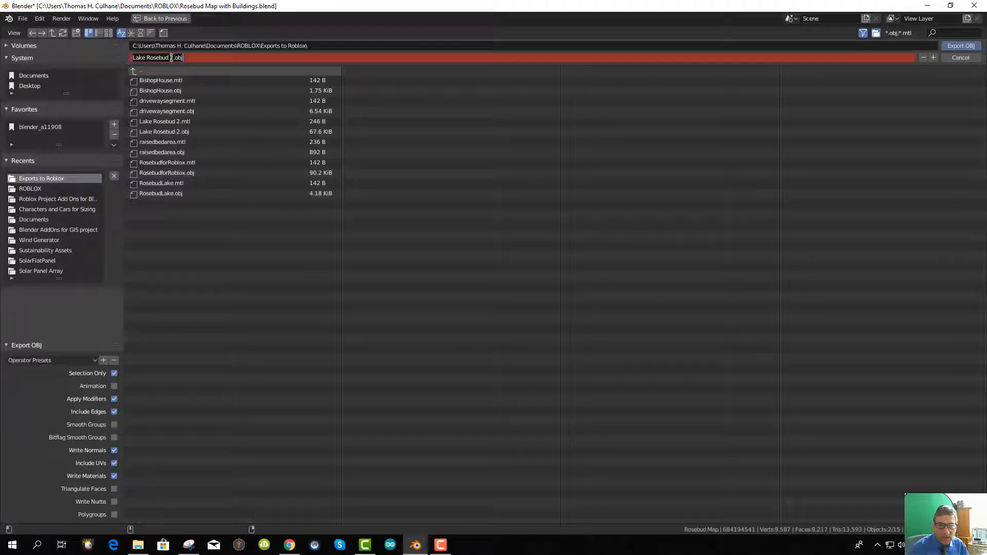
left_click_drag(175, 57, 133, 58)
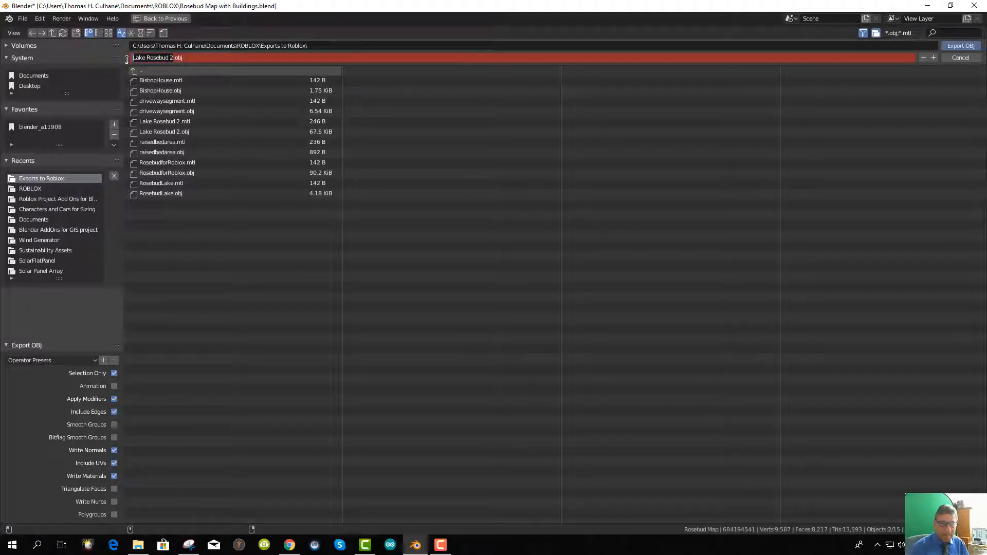
type("Hou")
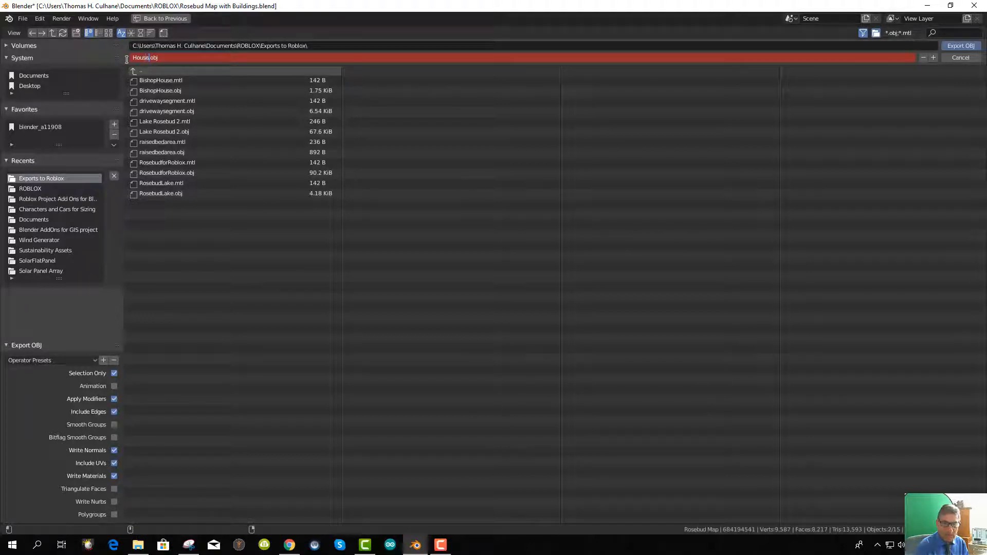
type("se and Classroom")
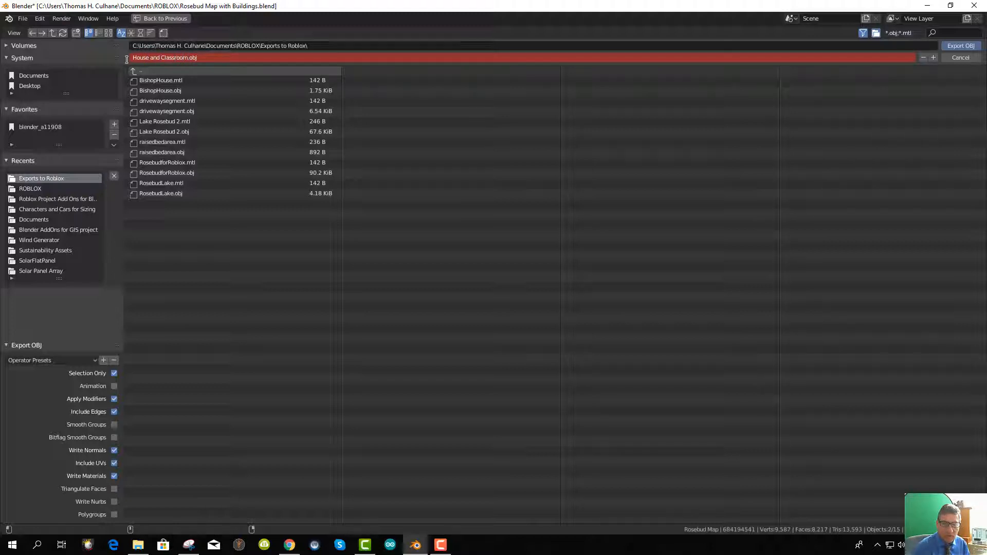
type("Rosebud")
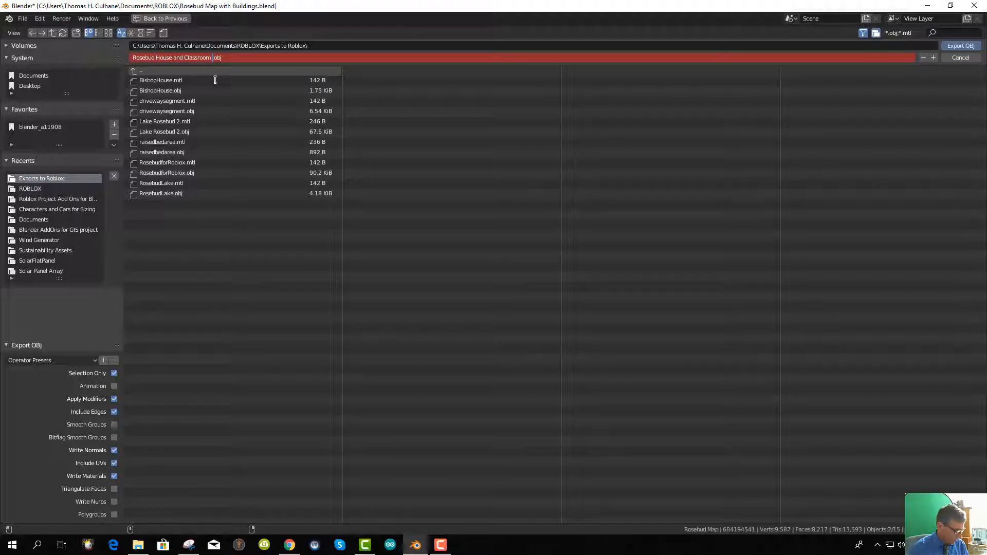
left_click(952, 47)
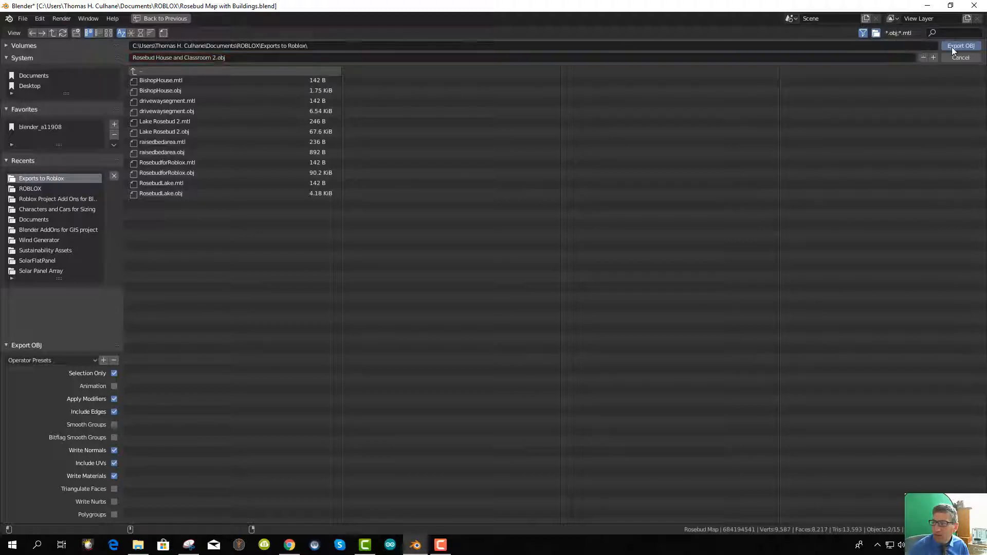
left_click(952, 47)
Select the basketball and volleyball courts and export only them as Basketball and Volley Rosebud 2.obj
scroll(424, 326, "down", 1)
scroll(425, 329, "up", 2)
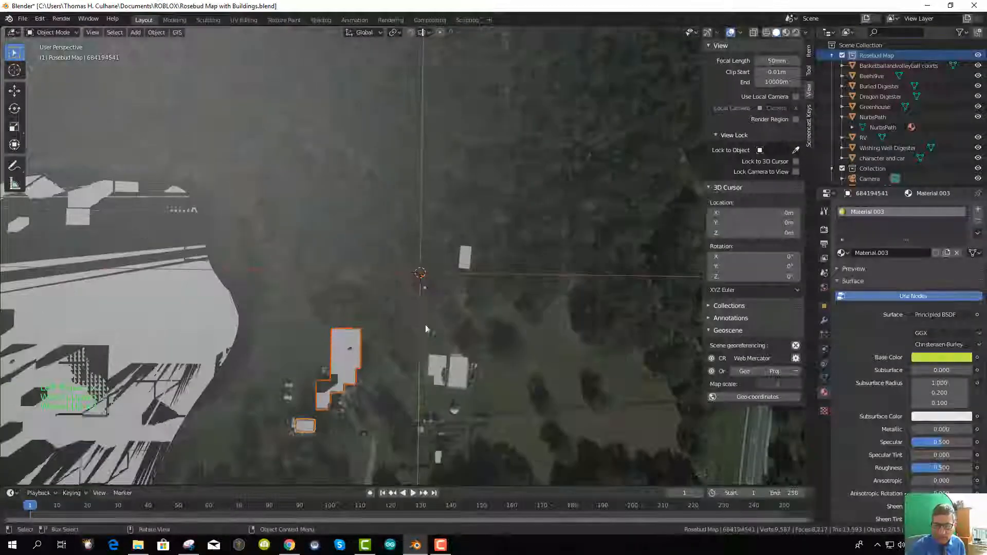
left_click(445, 373)
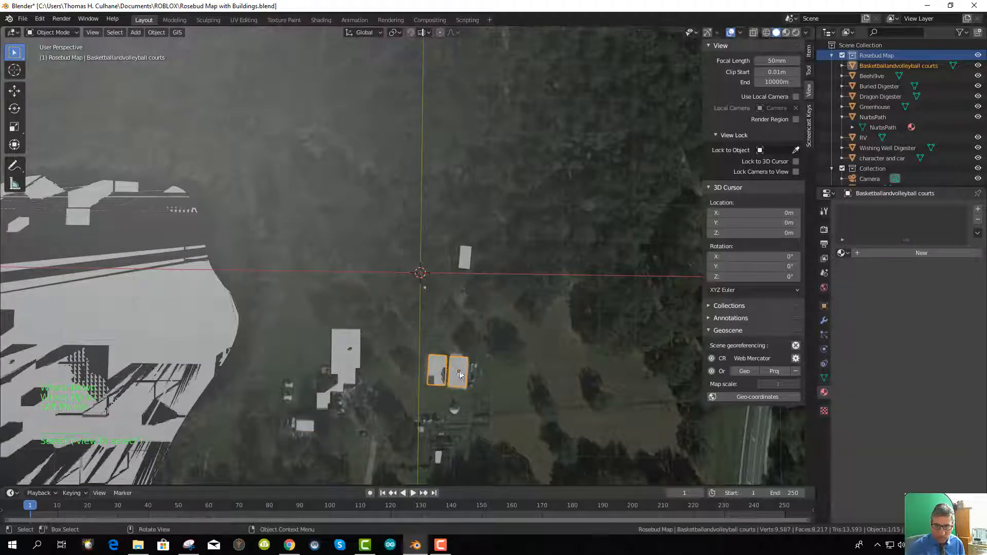
left_click(23, 18)
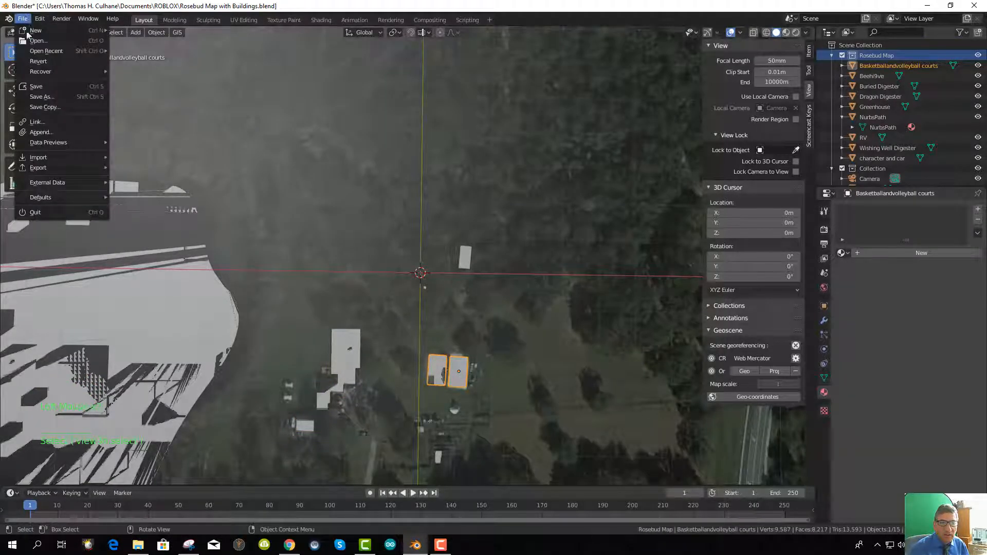
mouse_move(51, 168)
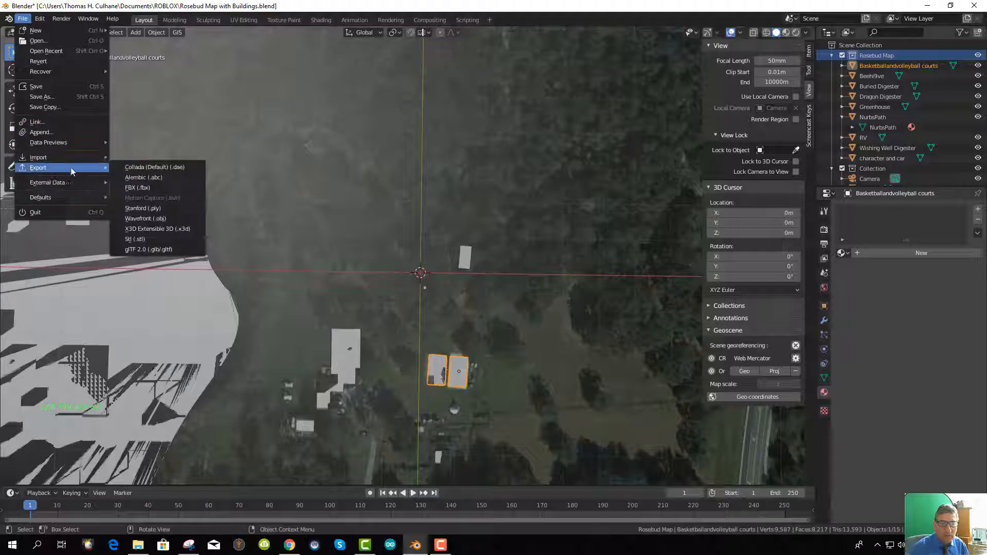
left_click(152, 218)
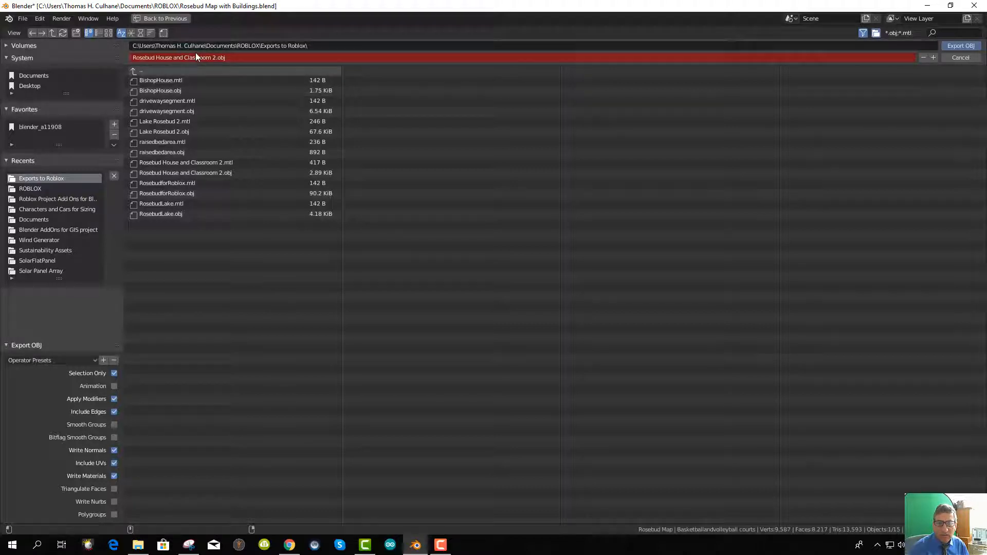
left_click_drag(213, 57, 112, 50)
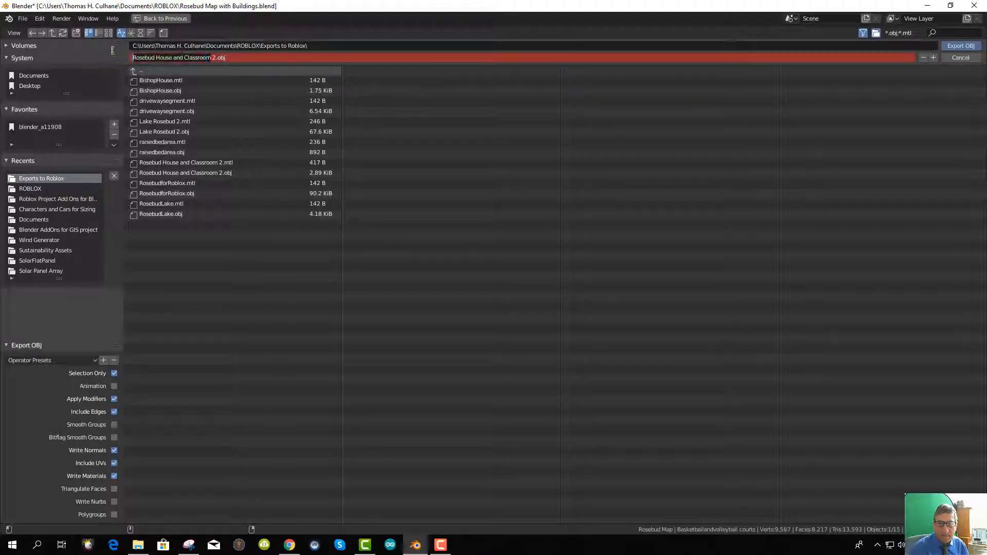
type("Basketball and Volley Rosebud")
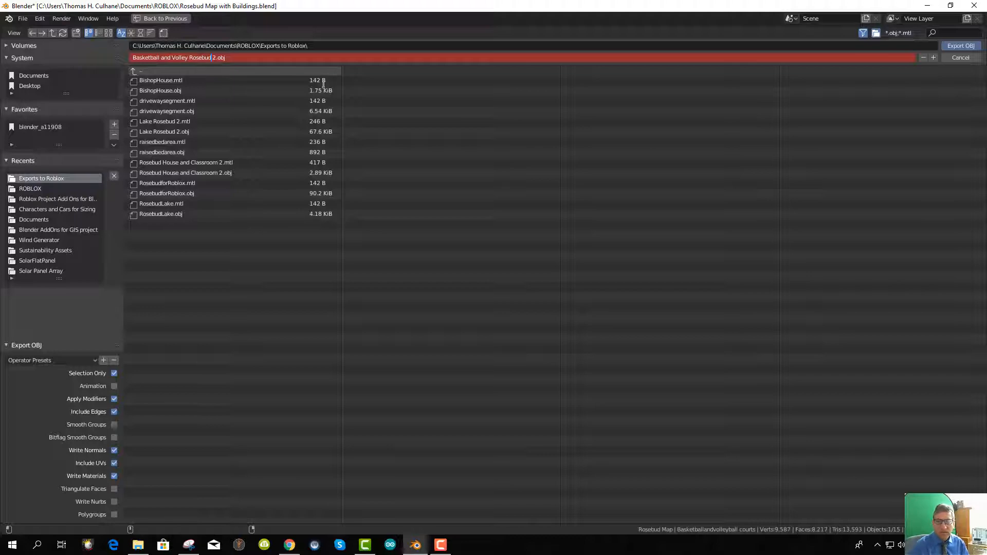
left_click(956, 45)
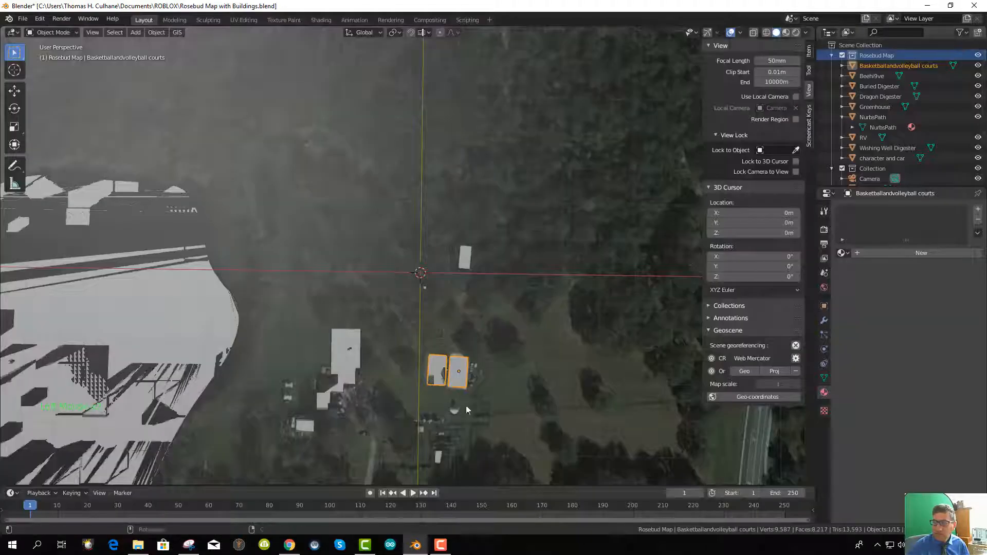
Select the RV and export only it as a Wavefront OBJ named RV location Rosebud 2.obj
left_click(465, 257)
left_click(23, 18)
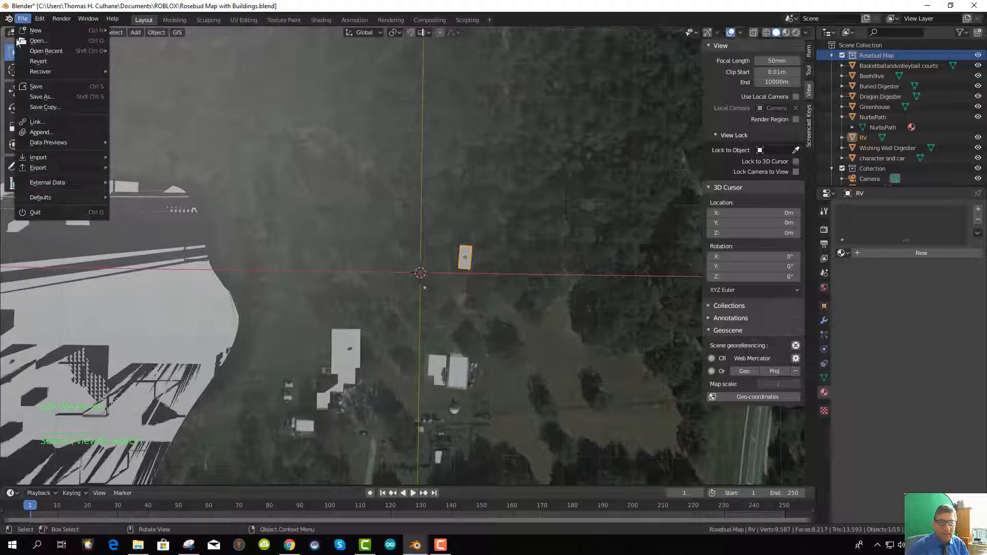
mouse_move(57, 173)
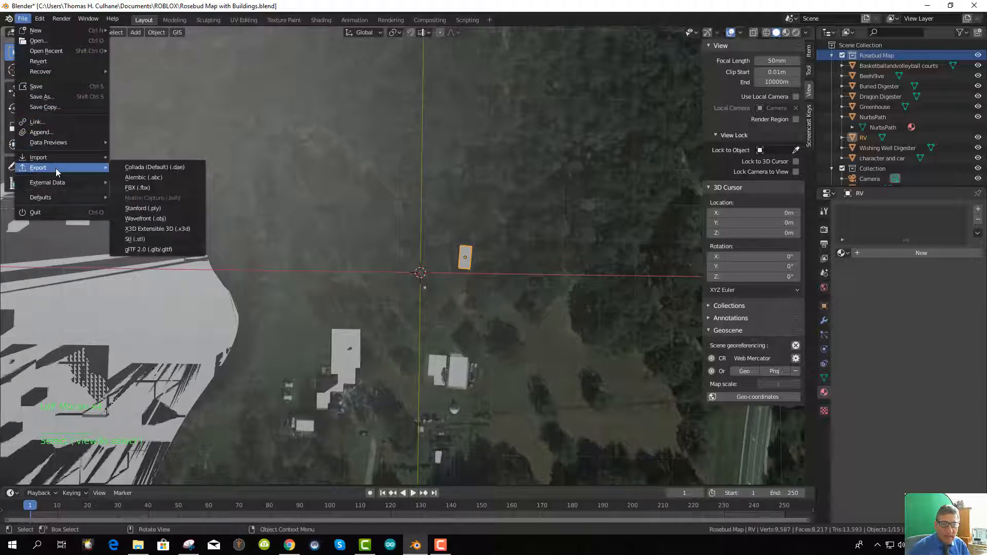
left_click(155, 219)
left_click(178, 58)
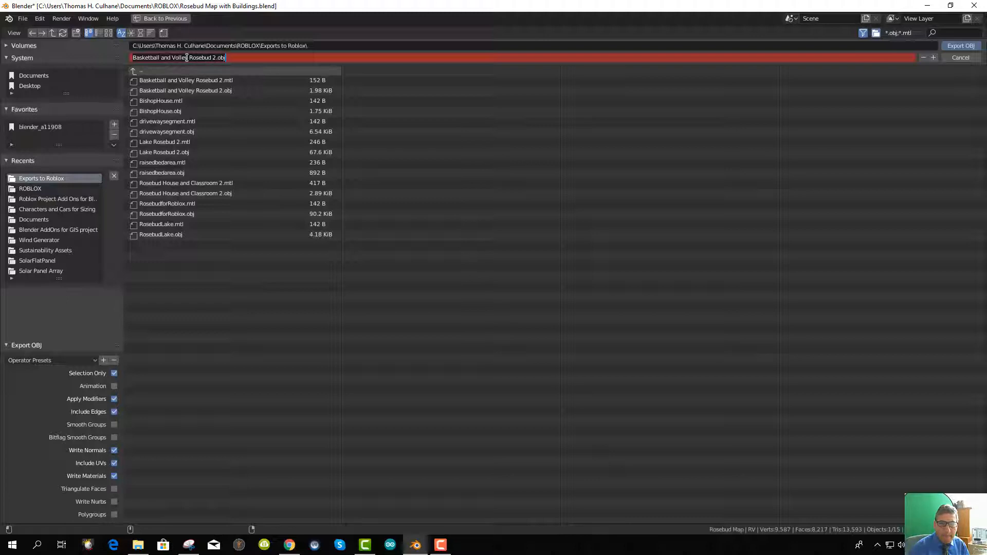
left_click_drag(186, 57, 128, 58)
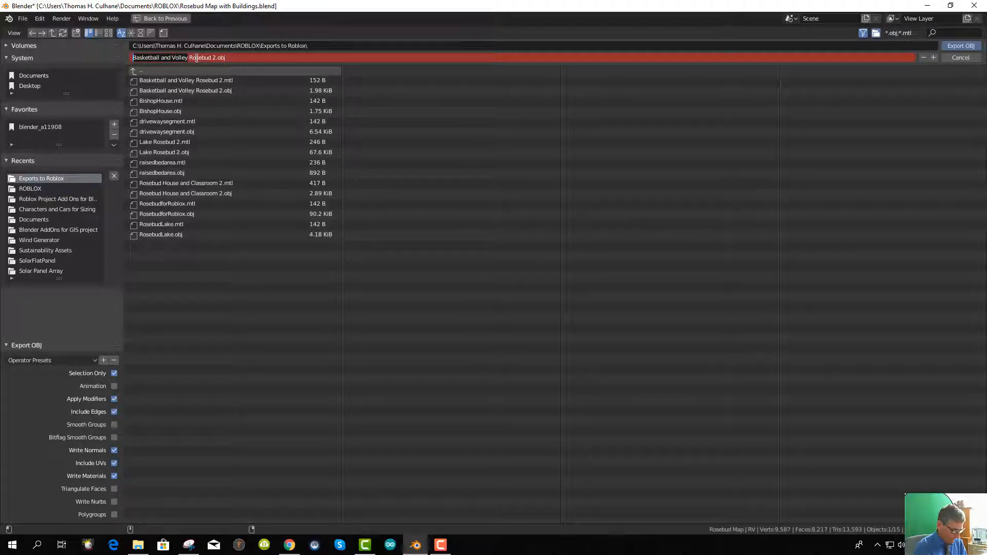
type("RV")
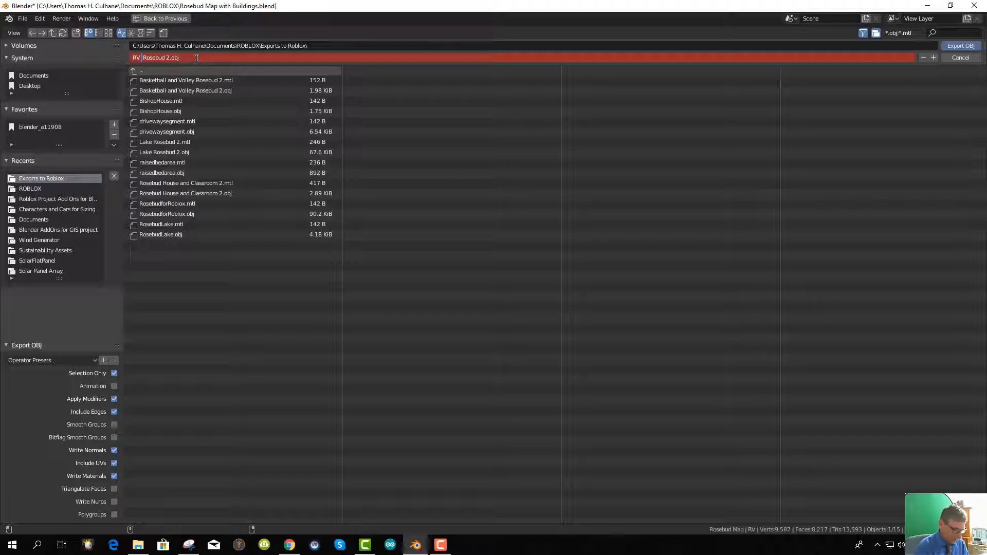
type(" location")
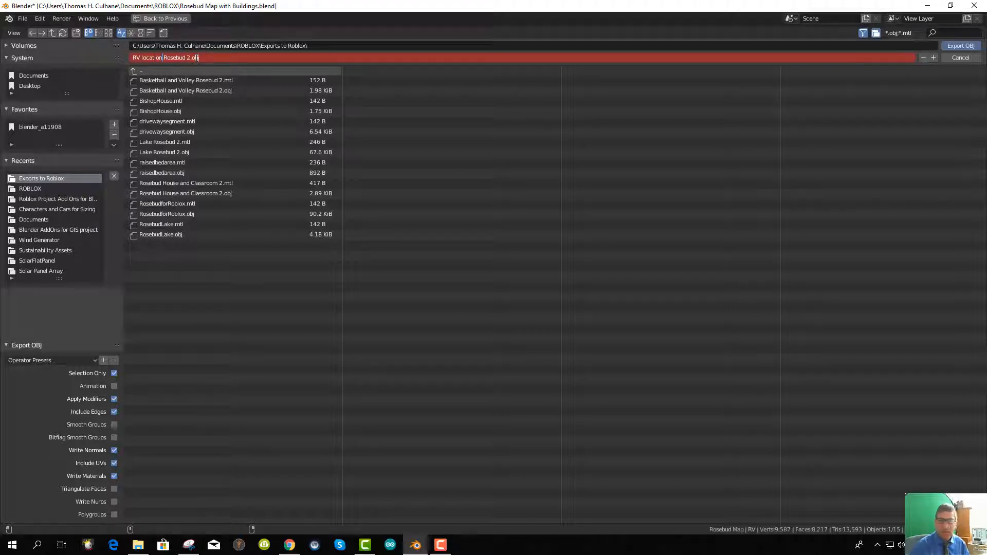
left_click(955, 48)
left_click(954, 48)
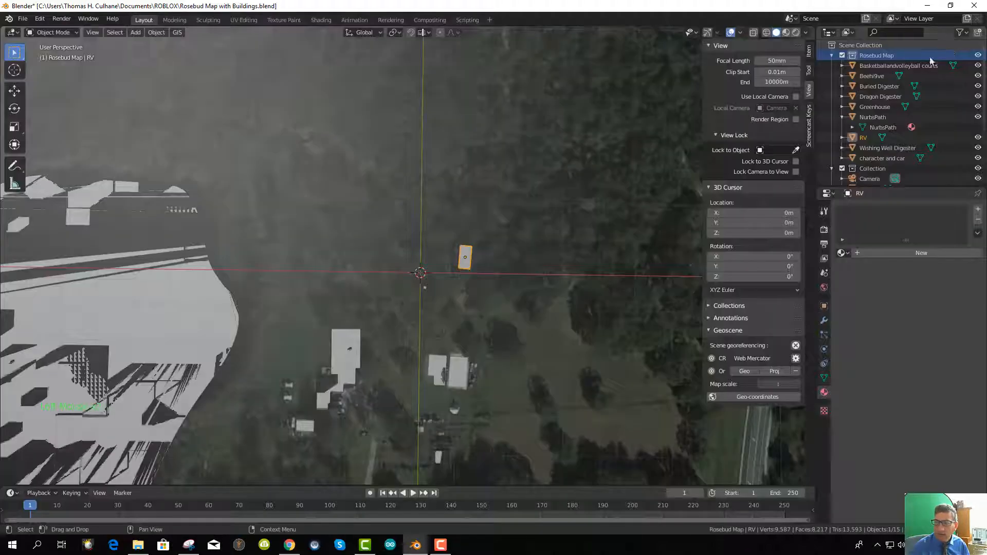
Select the greenhouse south of the courts and raise it along the global Z axis above the satellite map
scroll(393, 414, "down", 3)
middle_click_drag(400, 408, 406, 341, "shift")
scroll(398, 334, "up", 7)
scroll(390, 327, "up", 3)
scroll(385, 324, "down", 6)
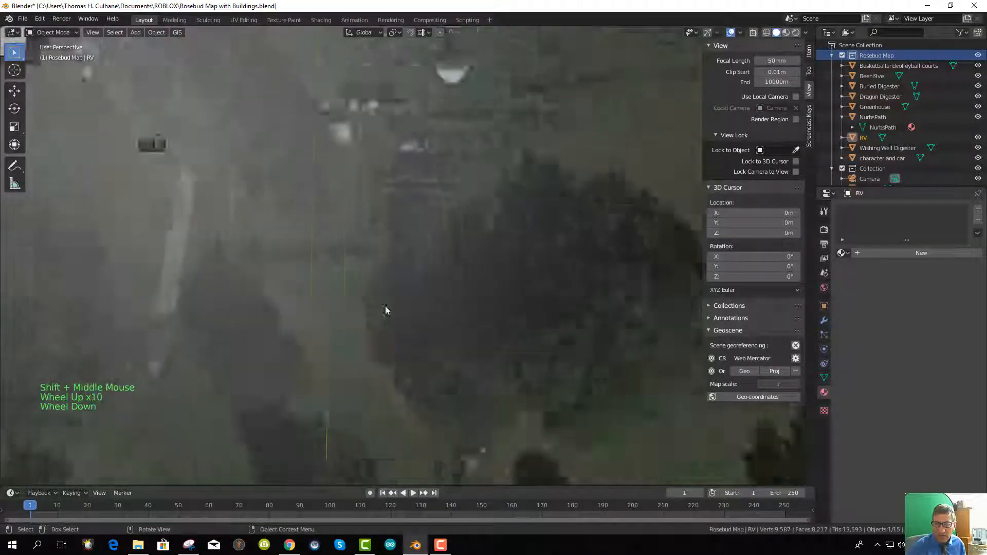
left_click(412, 294)
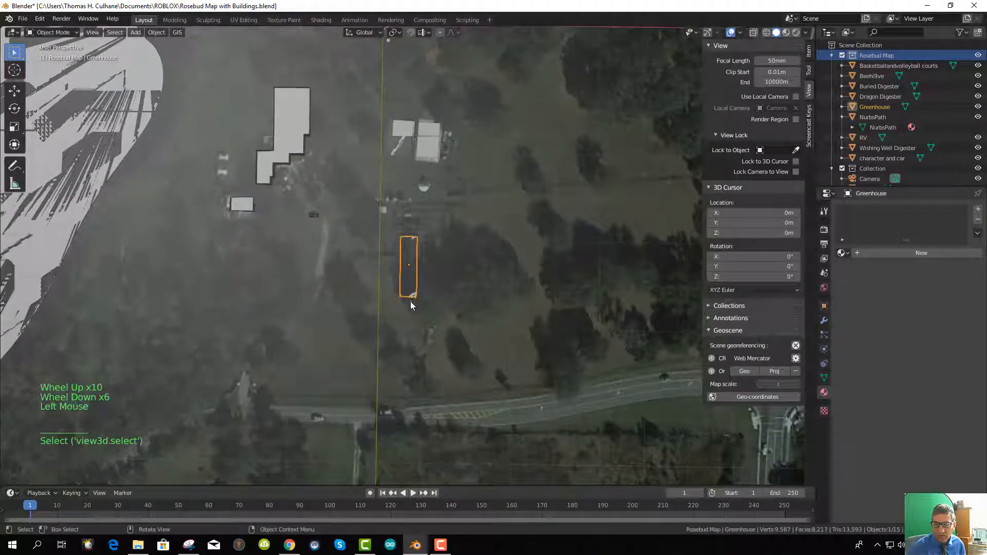
left_click(22, 19)
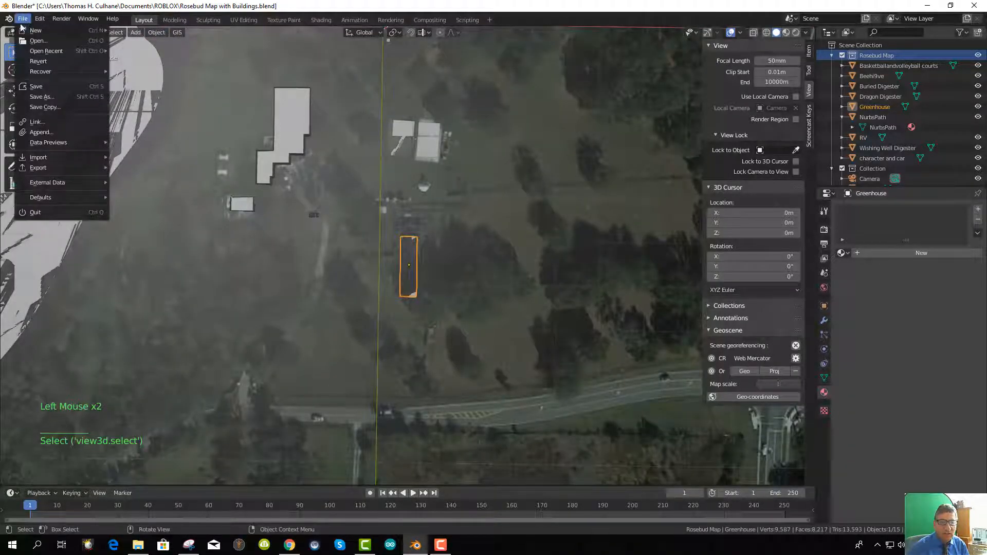
middle_click_drag(456, 335, 476, 251)
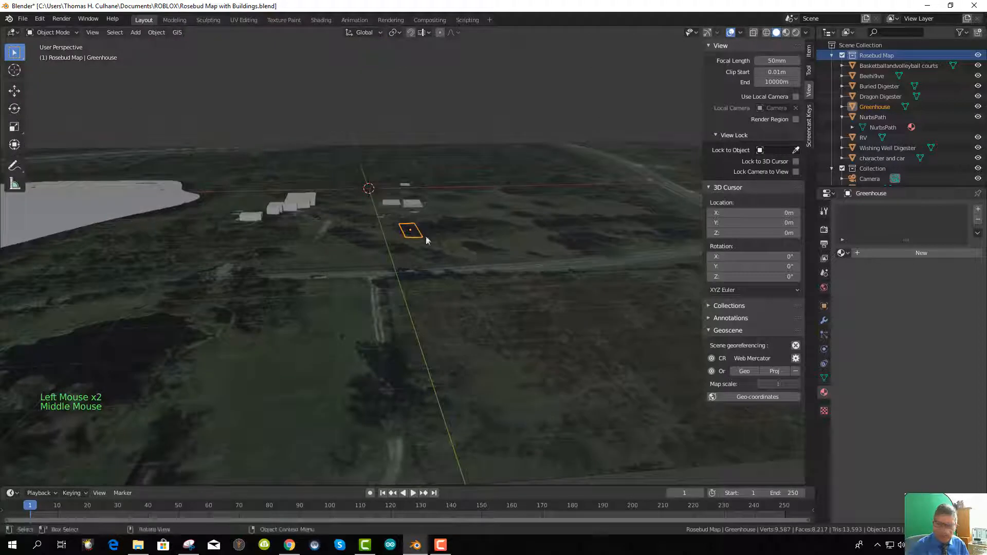
key("g")
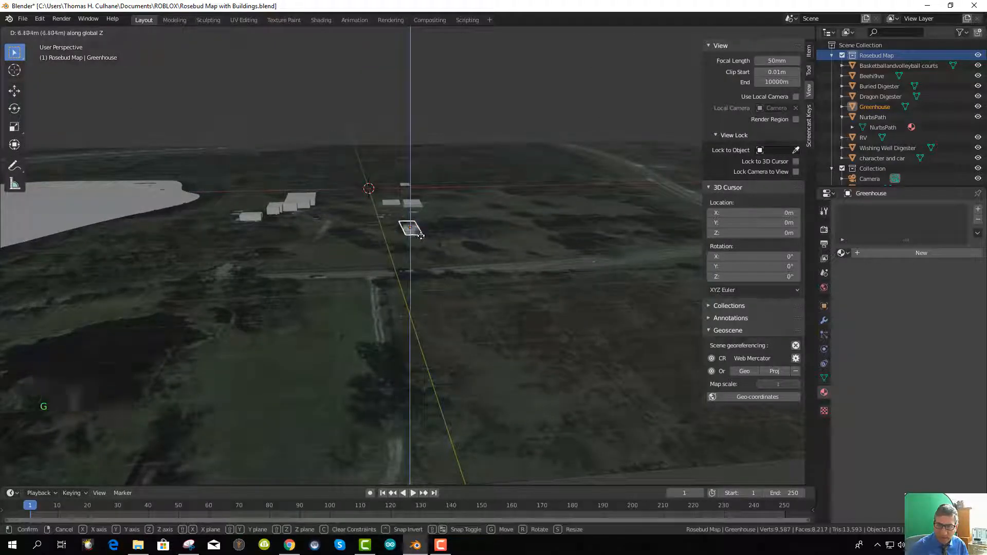
left_click(422, 236)
Export only the selected greenhouse as a Wavefront OBJ named Greenhouse Rosebud 2.obj in the Exports to Roblox folder
left_click(23, 19)
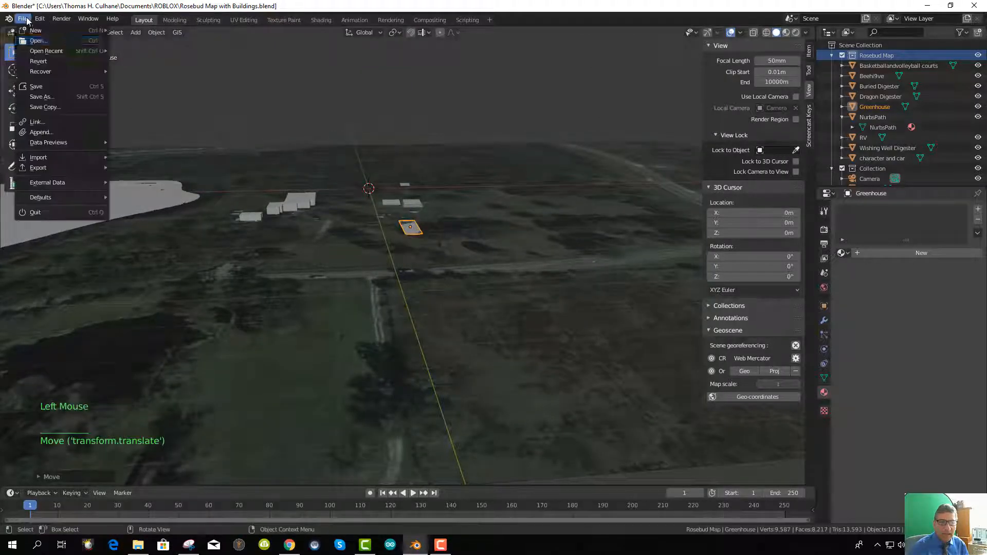
mouse_move(48, 175)
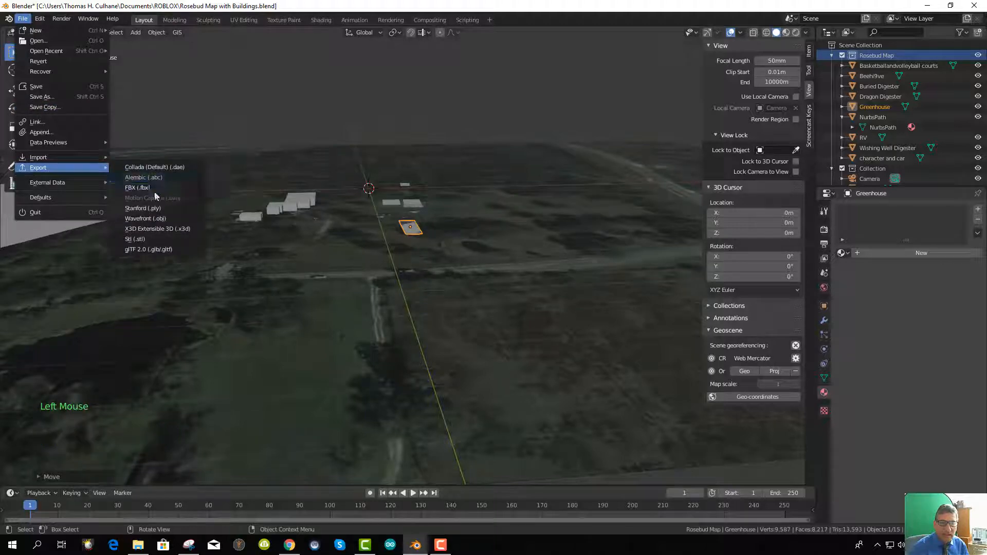
left_click(150, 218)
left_click(171, 58)
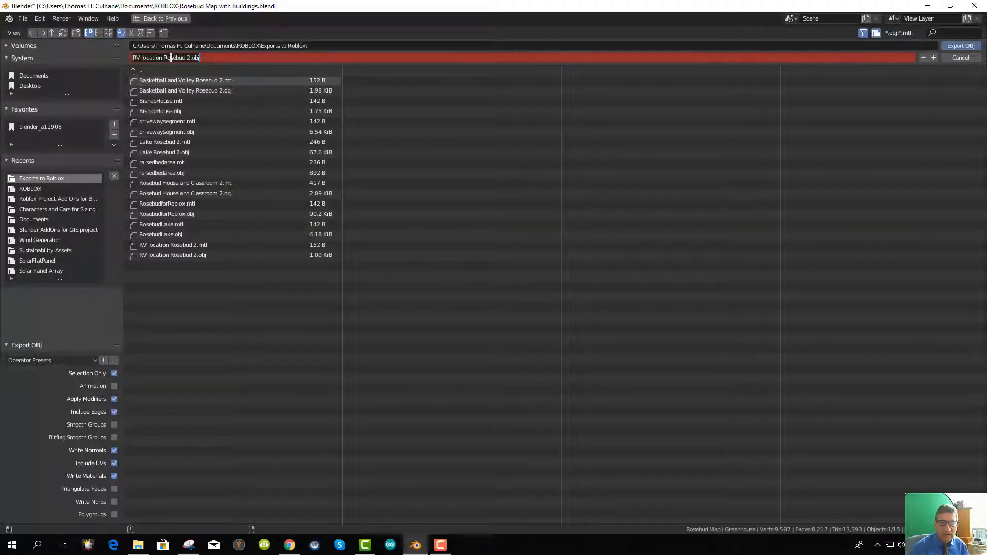
left_click_drag(162, 57, 131, 57)
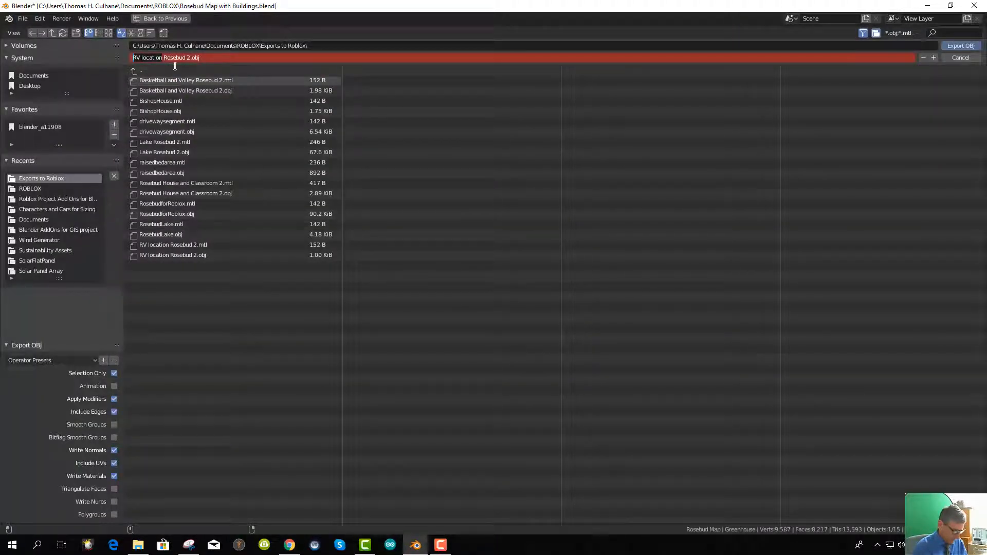
type("Greenhouse")
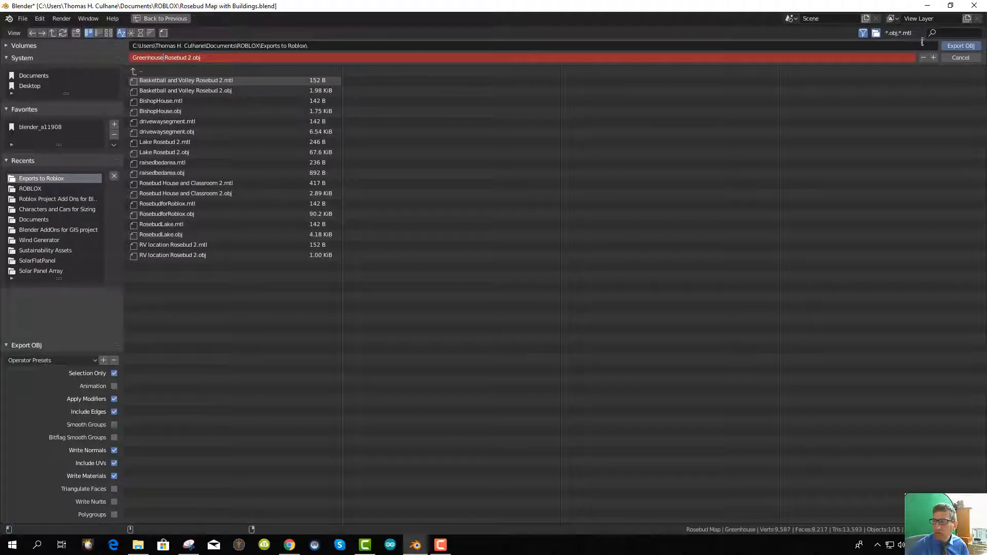
double_click(960, 46)
Select the Wishing Well, Dragon and Buried Digesters between the sports courts and the greenhouse
scroll(390, 242, "up", 2)
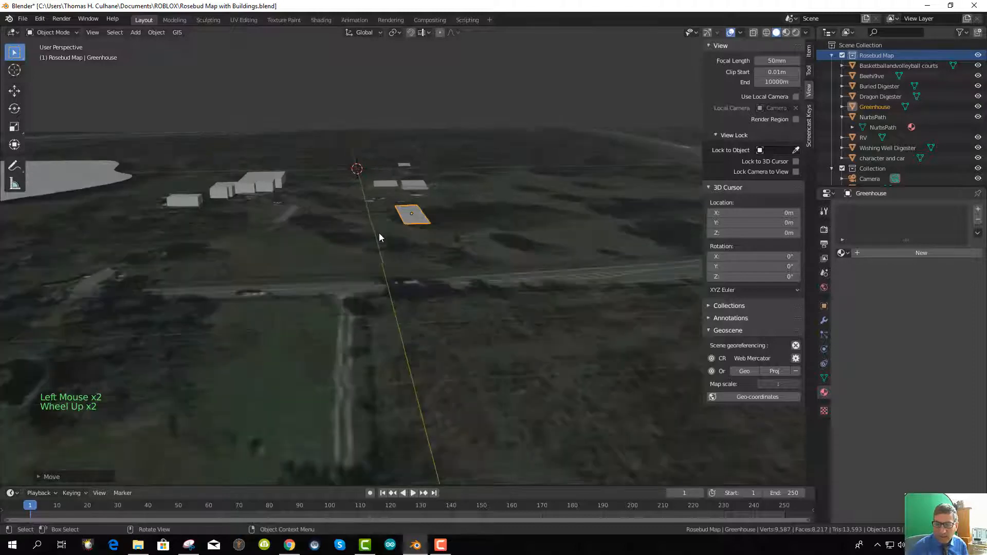
middle_click_drag(381, 236, 385, 178)
left_click(378, 166)
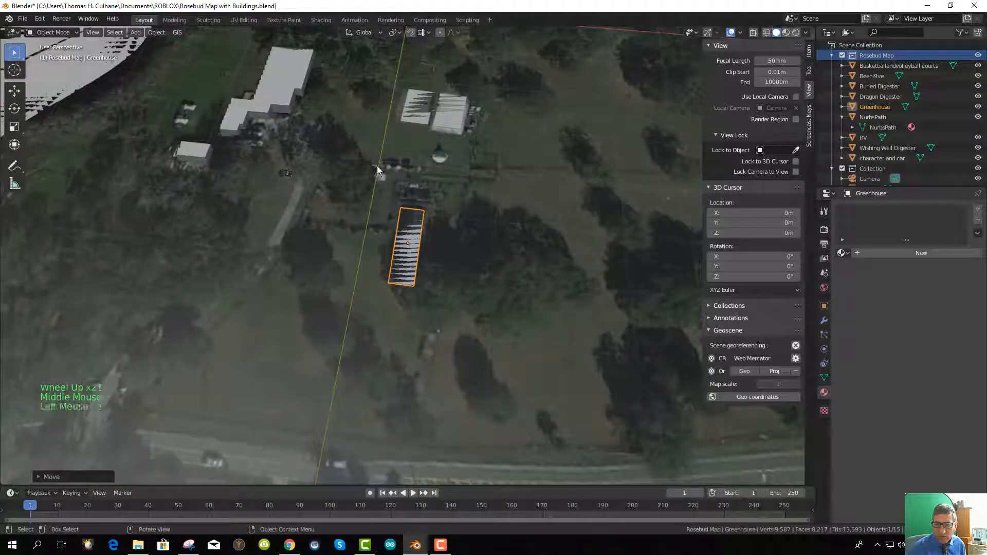
left_click(395, 166)
left_click(385, 167, "shift")
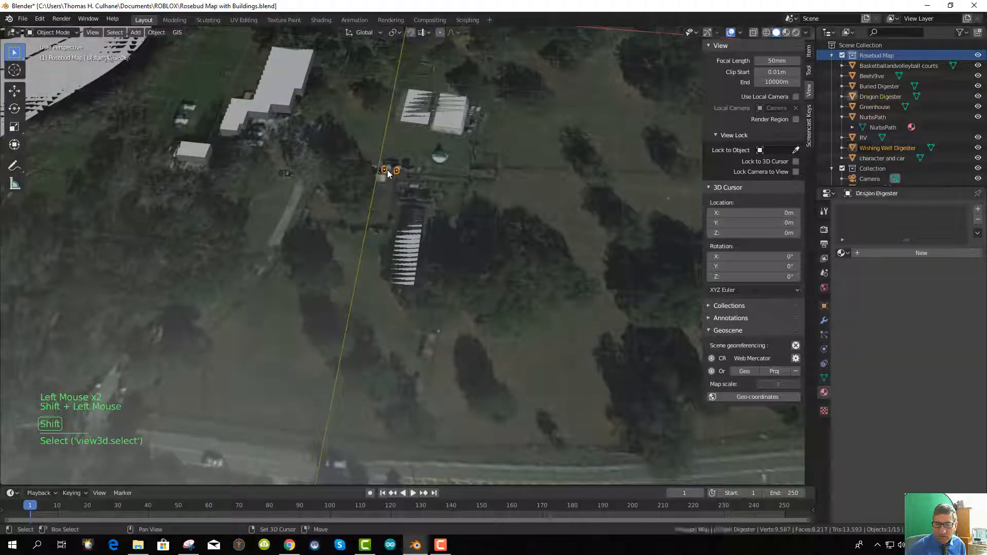
left_click(376, 169, "shift")
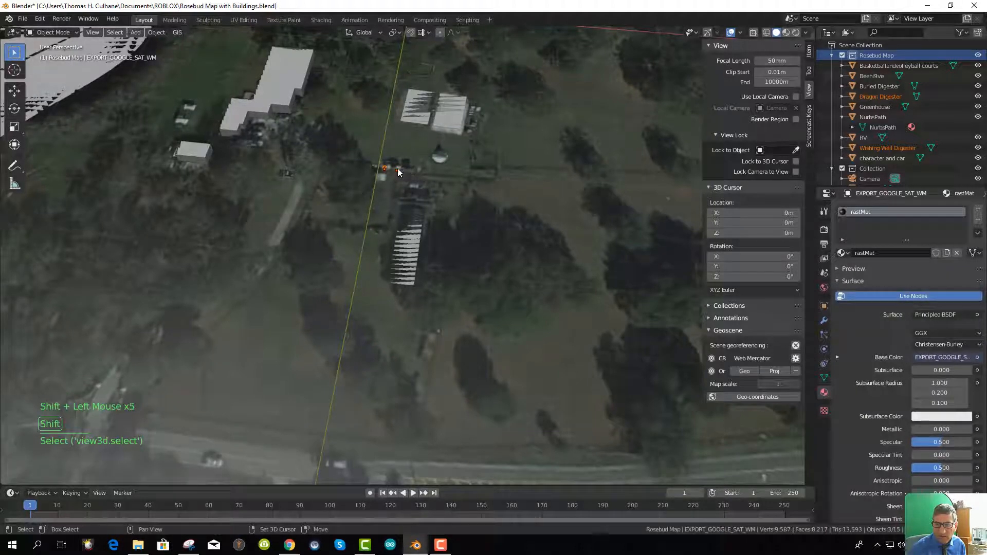
left_click(397, 168, "shift")
left_click(378, 166, "shift")
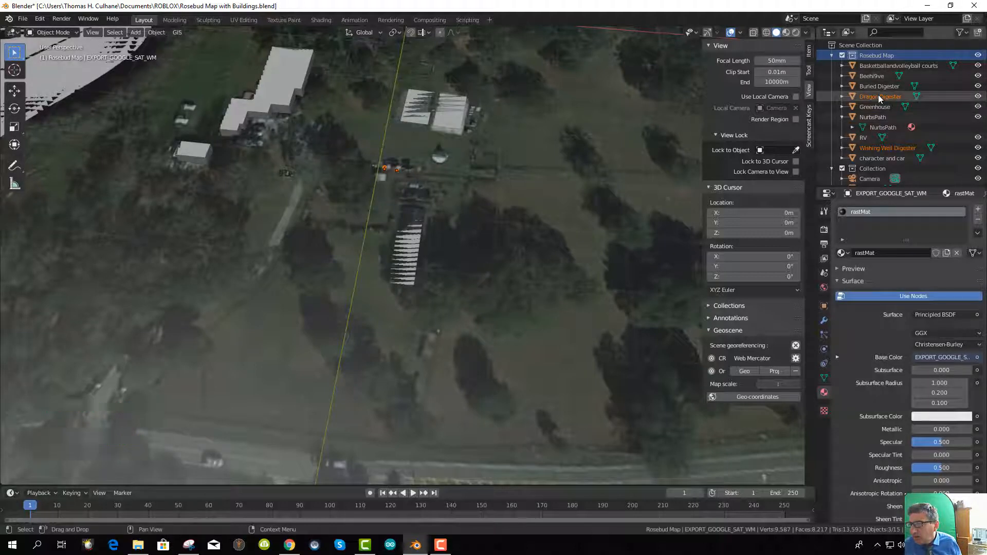
scroll(887, 136, "up", 1)
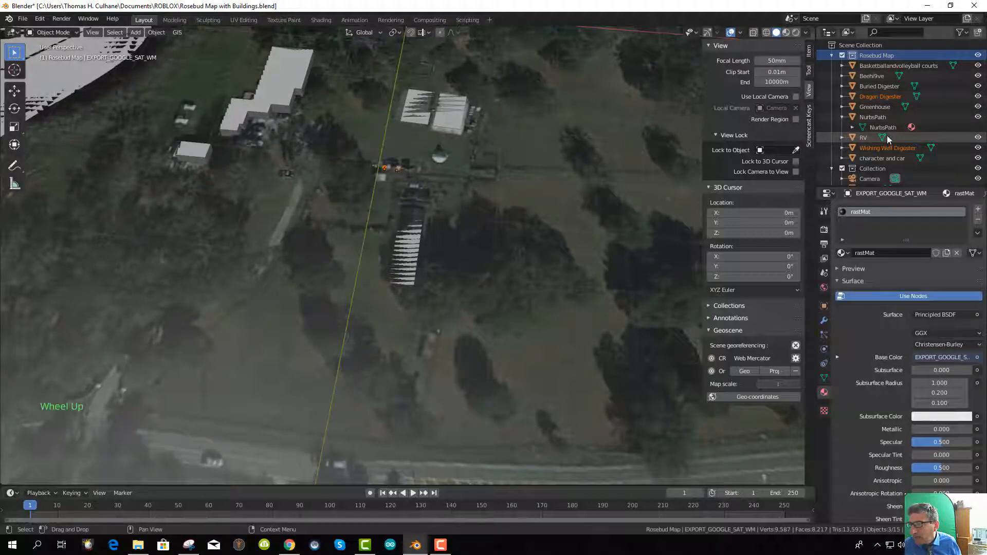
left_click(876, 86, "shift")
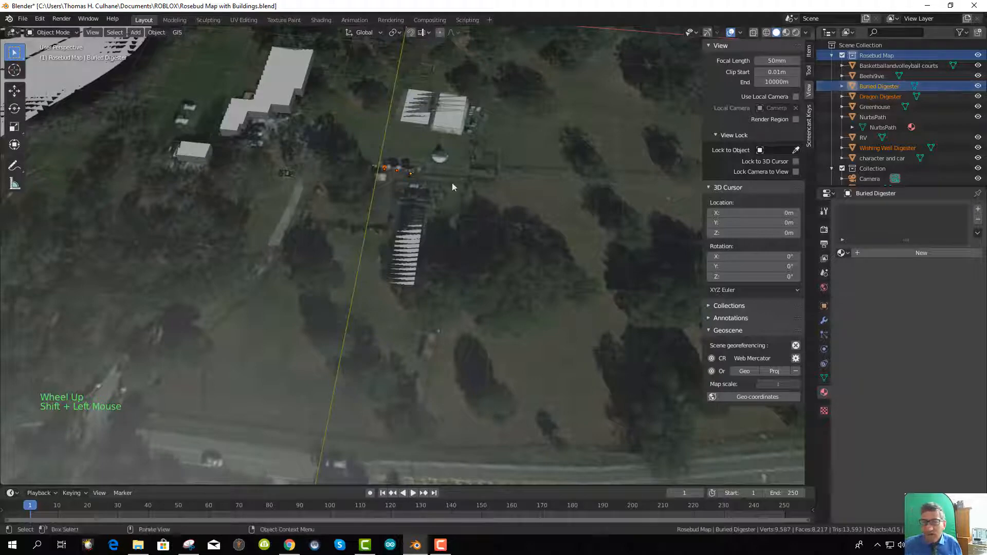
middle_click_drag(452, 183, 489, 324)
scroll(455, 181, "up", 5)
scroll(455, 182, "up", 1)
middle_click_drag(394, 220, 341, 226)
scroll(391, 206, "up", 1)
scroll(400, 208, "up", 6)
key("g")
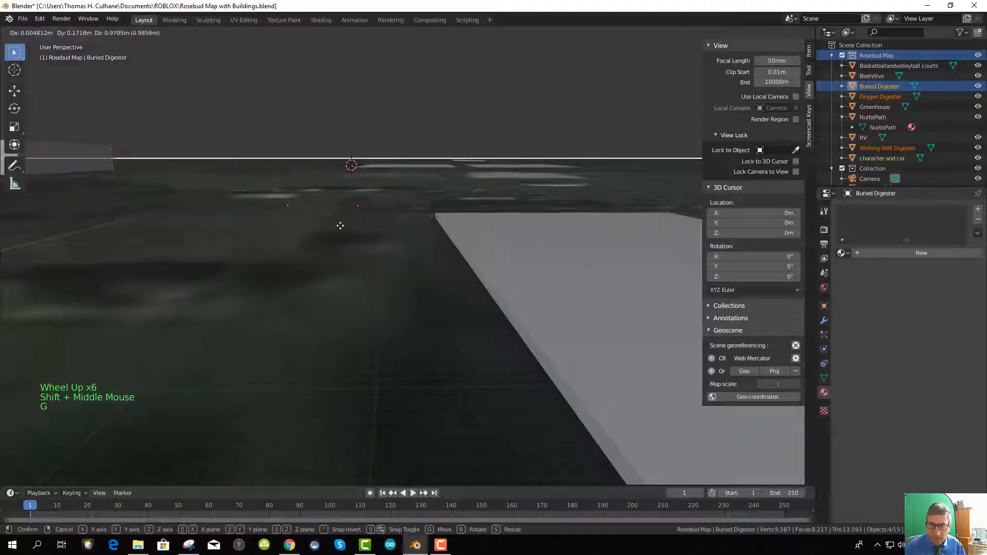
key("Escape")
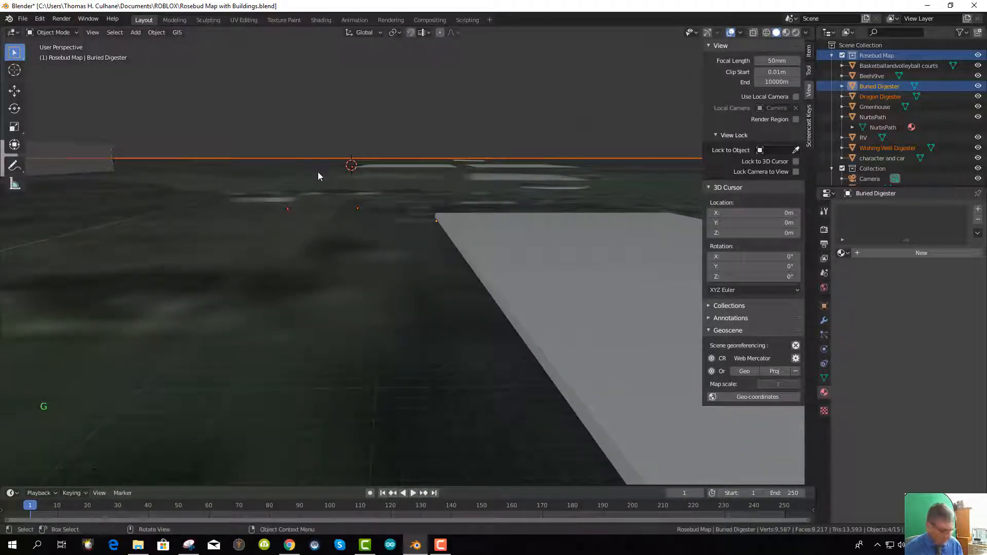
left_click(317, 173)
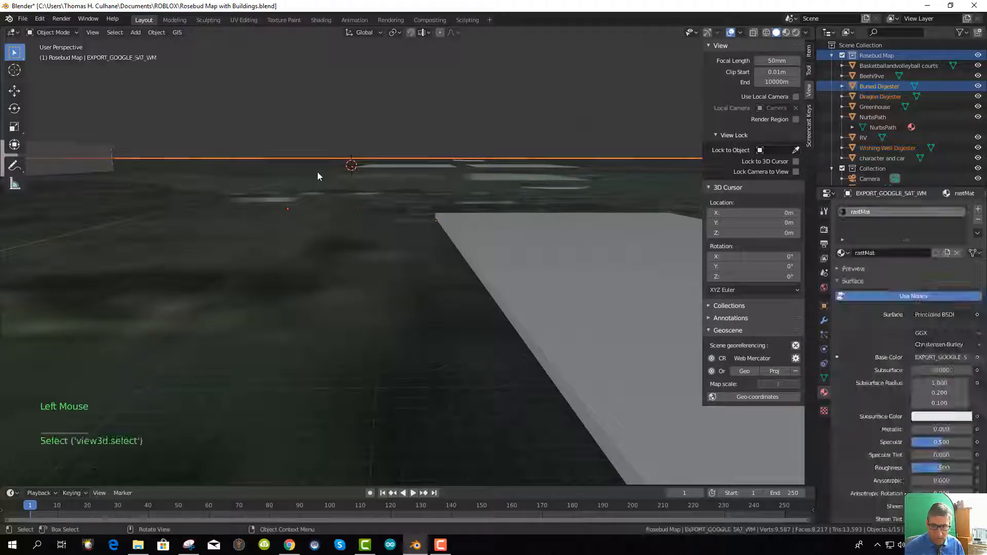
left_click(395, 88)
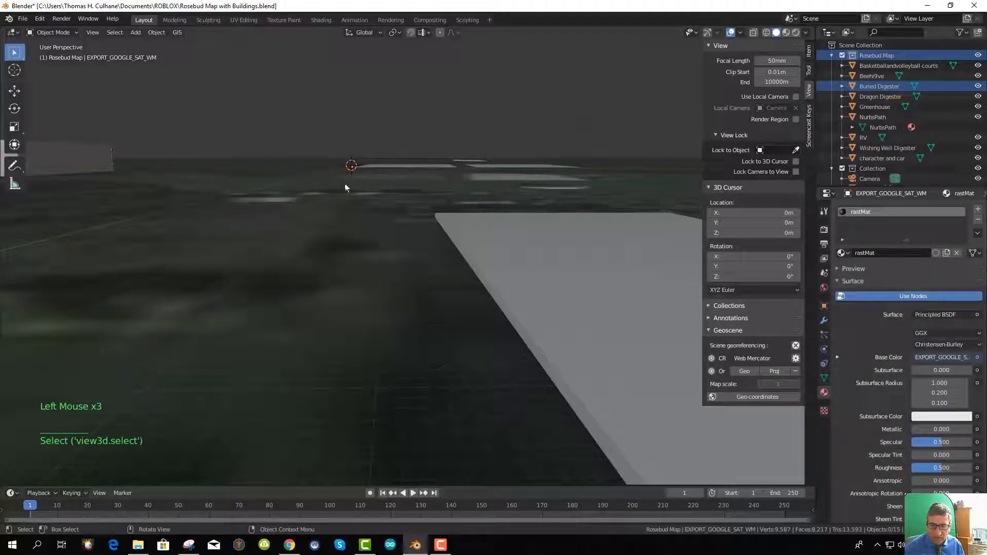
Select only the Buried, Dragon and Wishing Well Digesters and move them up about 4.5 m
left_click(880, 87)
left_click(878, 96, "shift")
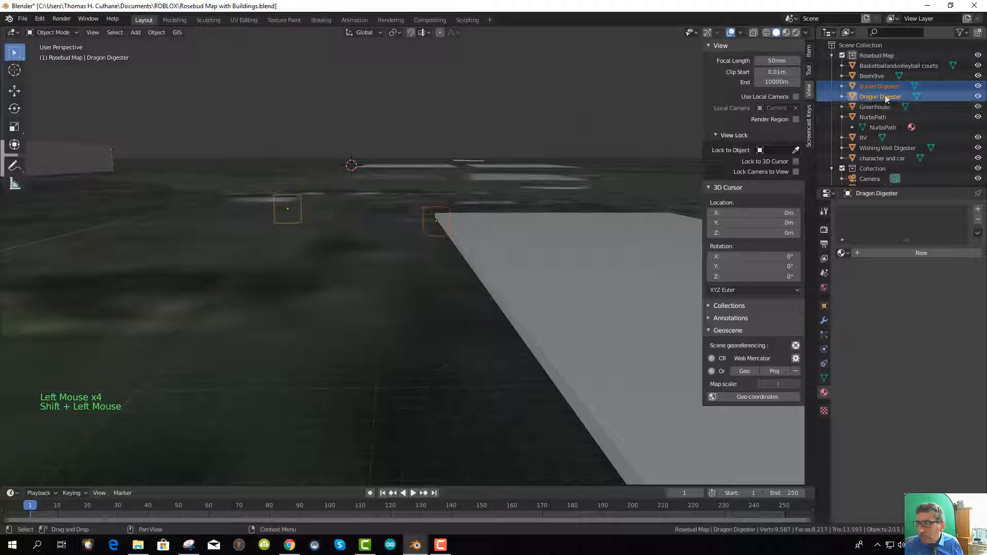
left_click(888, 148, "shift")
key("g")
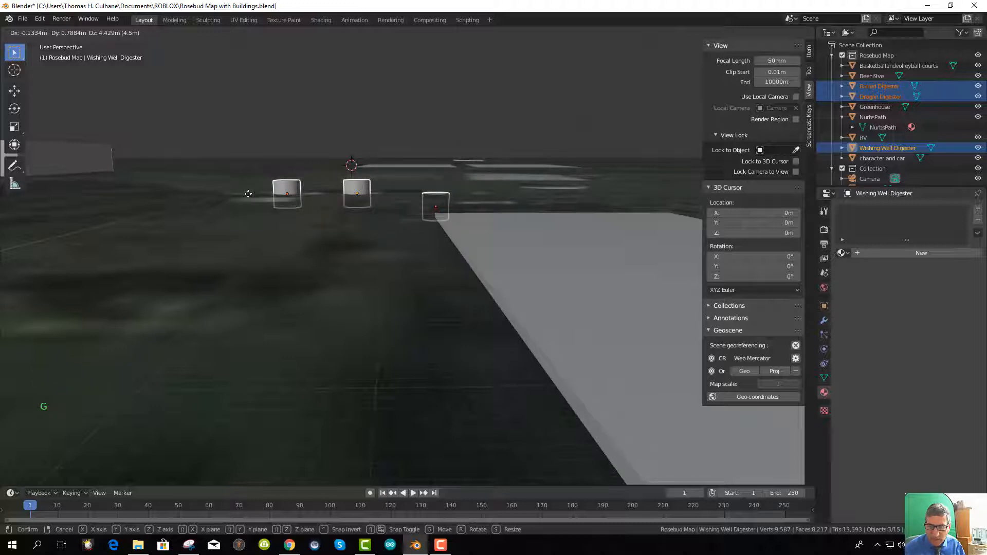
left_click(248, 194)
Raise the Dragon Digester alone along the global Z axis until the whole cylinder stands above the satellite map
left_click(284, 188)
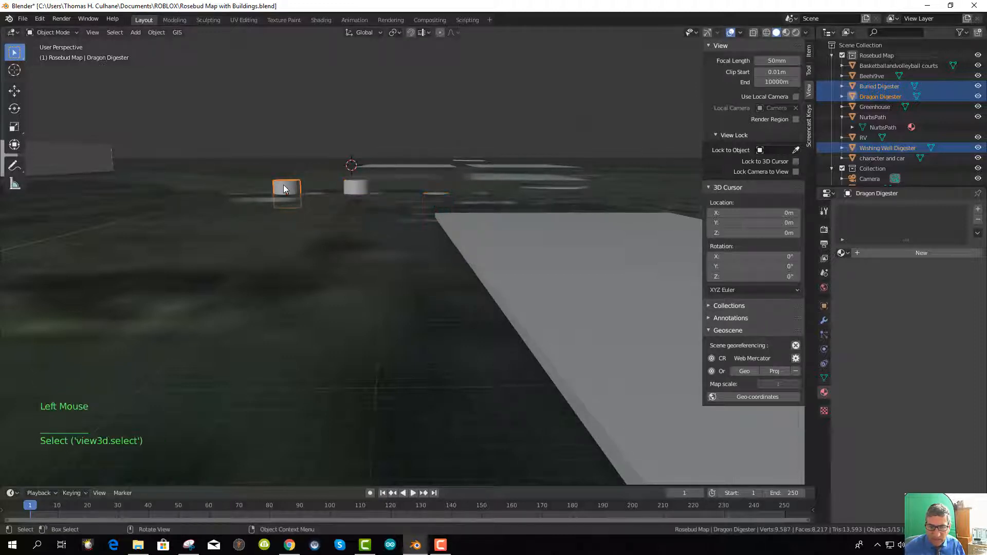
key("g")
key("z")
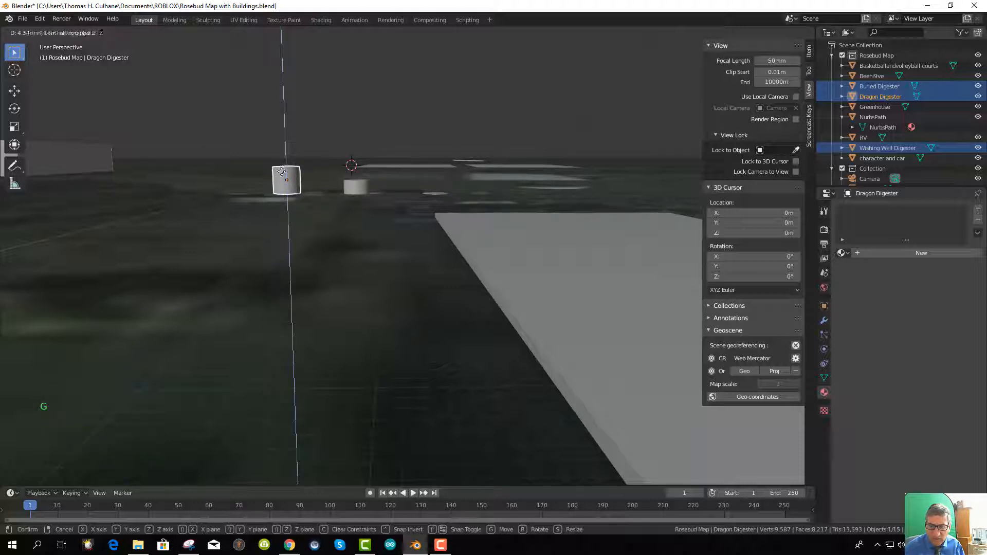
left_click(282, 171)
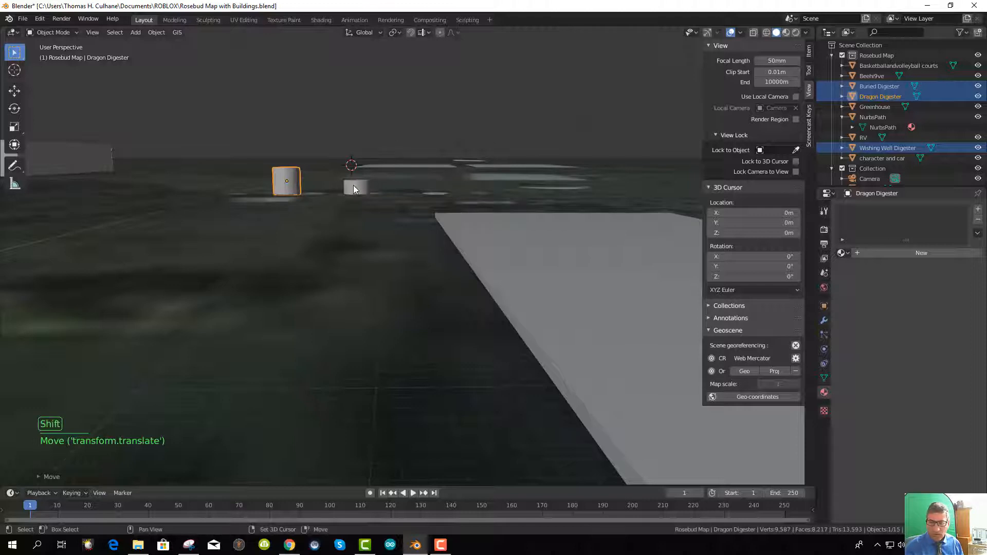
Select the Dragon, Wishing Well and Buried Digesters together, leaving the satellite map out of the selection
left_click(353, 186, "shift")
left_click(432, 196, "shift")
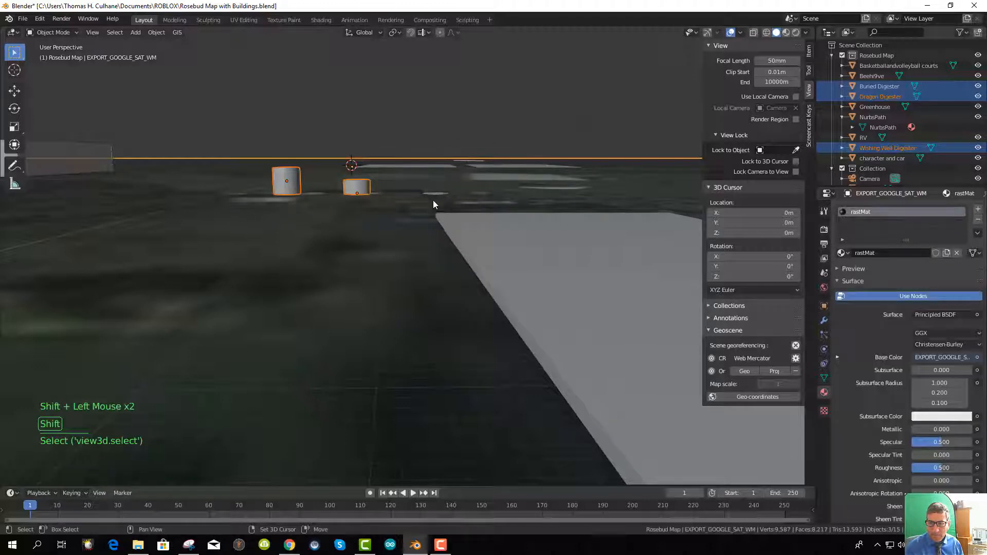
left_click(433, 193, "shift")
left_click(429, 145)
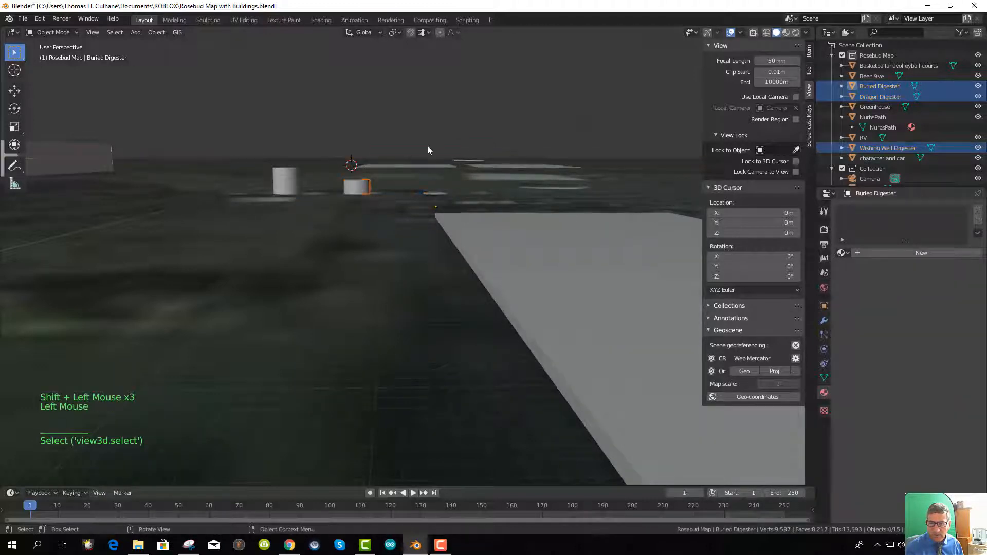
left_click(356, 190, "shift")
scroll(465, 206, "up", 1)
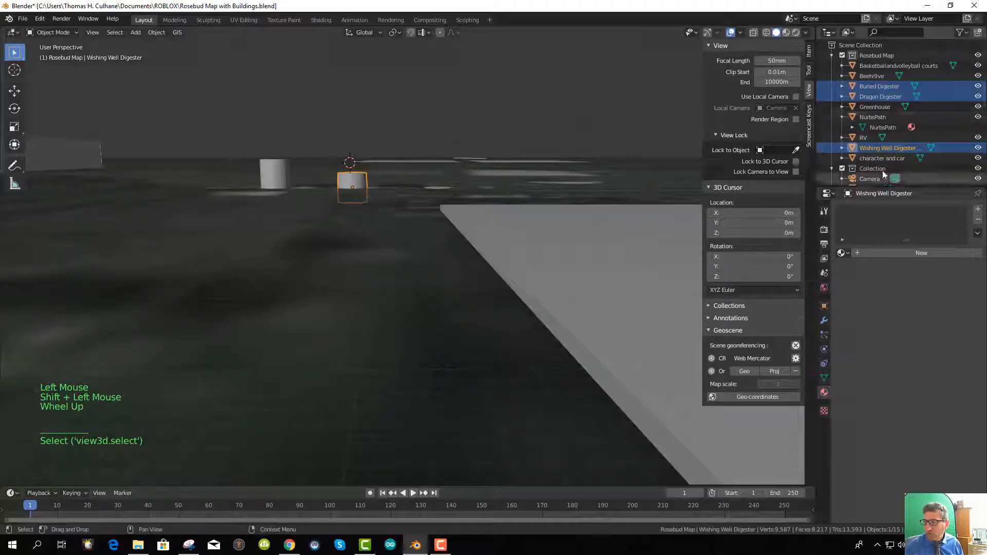
left_click(869, 88, "shift")
left_click(869, 87, "shift")
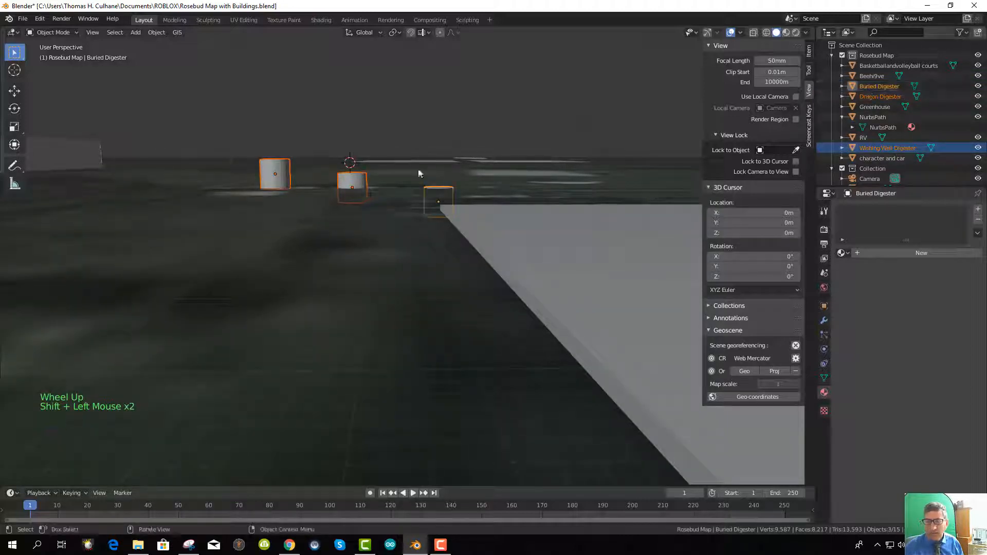
Export only the three selected digesters as a Wavefront OBJ named Puxin Digesters Rosebud 2.obj in the Exports to Roblox folder
middle_click_drag(396, 219, 349, 189)
scroll(355, 217, "down", 4)
scroll(354, 219, "down", 3)
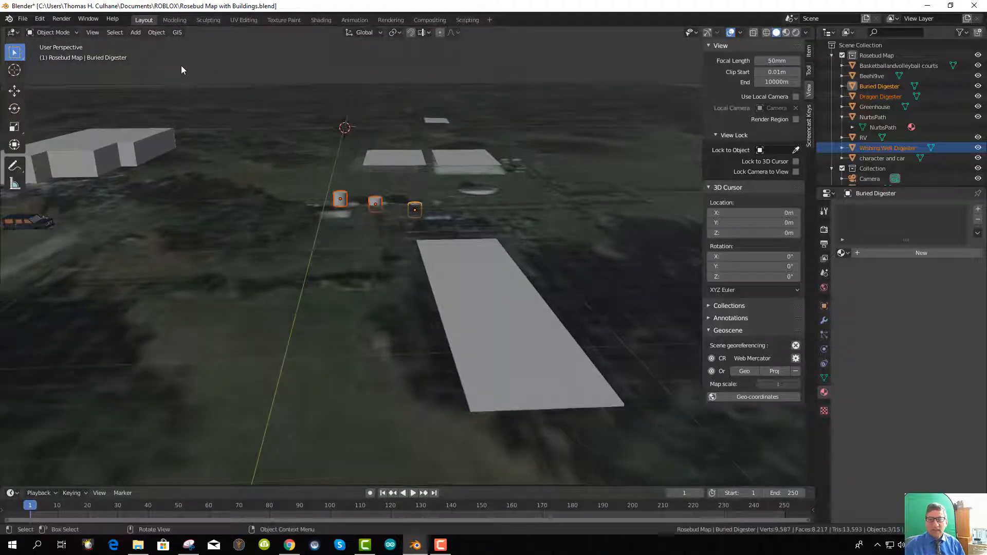
left_click(23, 19)
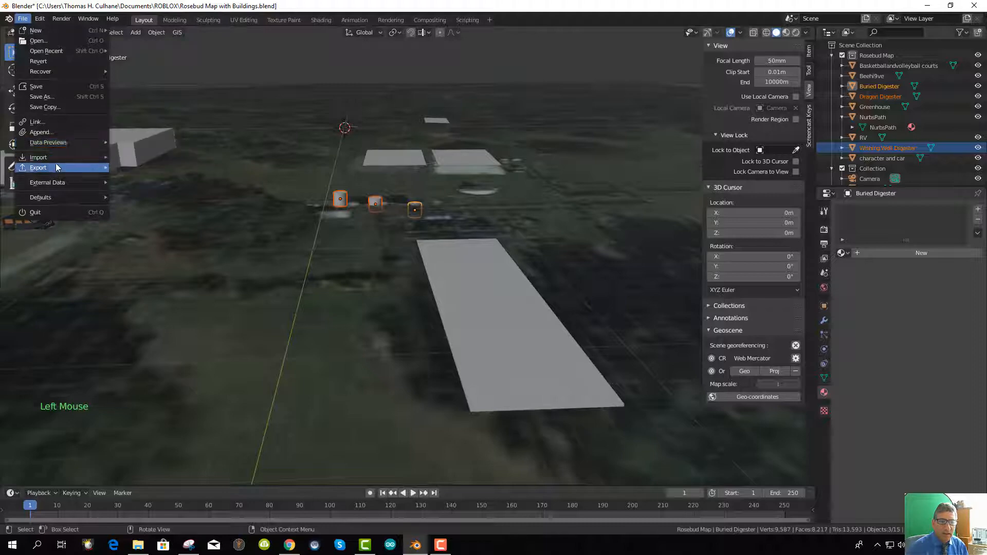
mouse_move(56, 168)
left_click(152, 218)
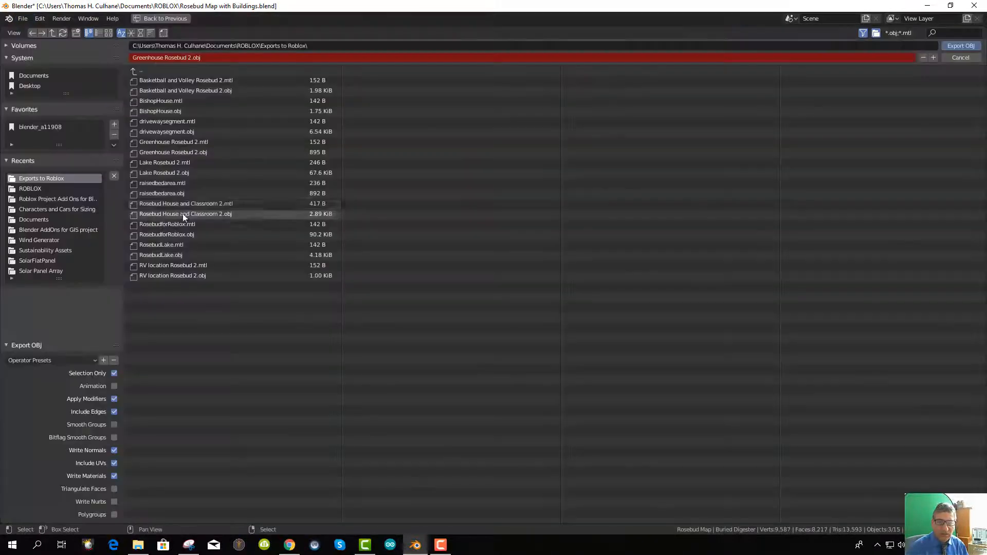
left_click(174, 57)
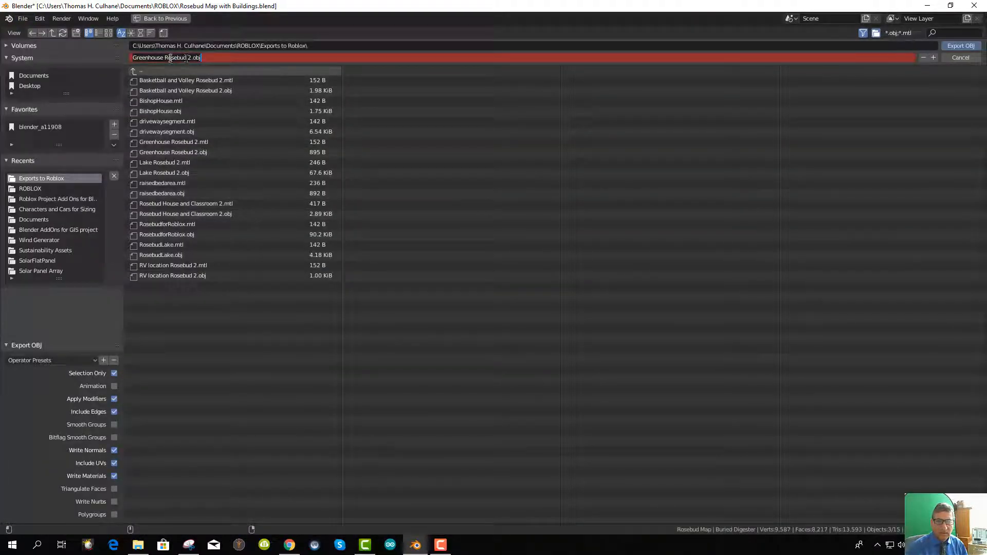
left_click_drag(164, 57, 121, 58)
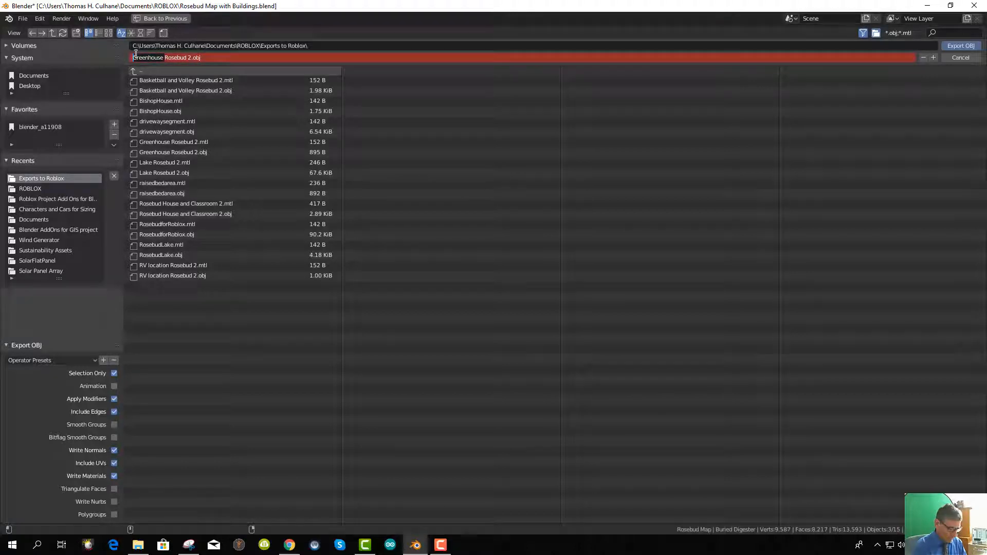
key("BackSpace")
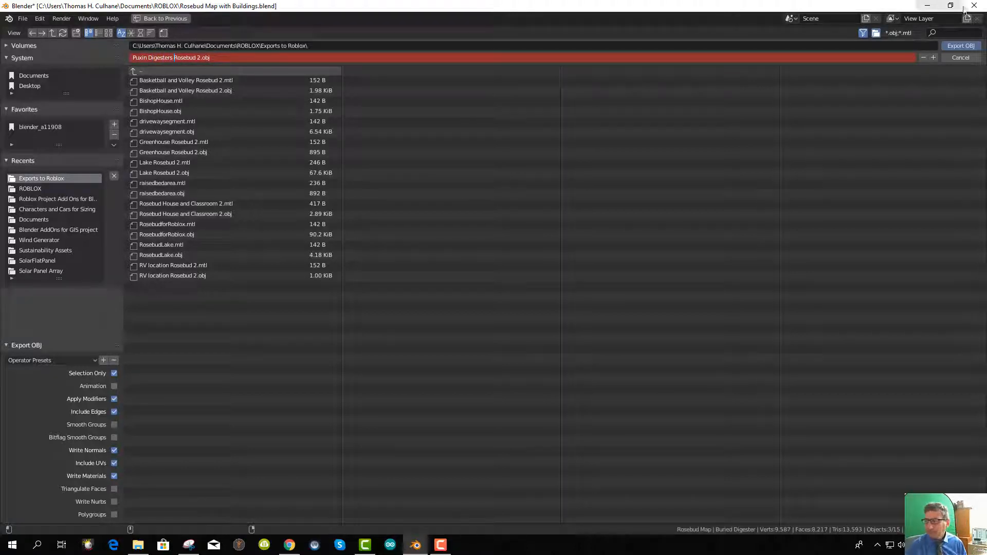
left_click(955, 47)
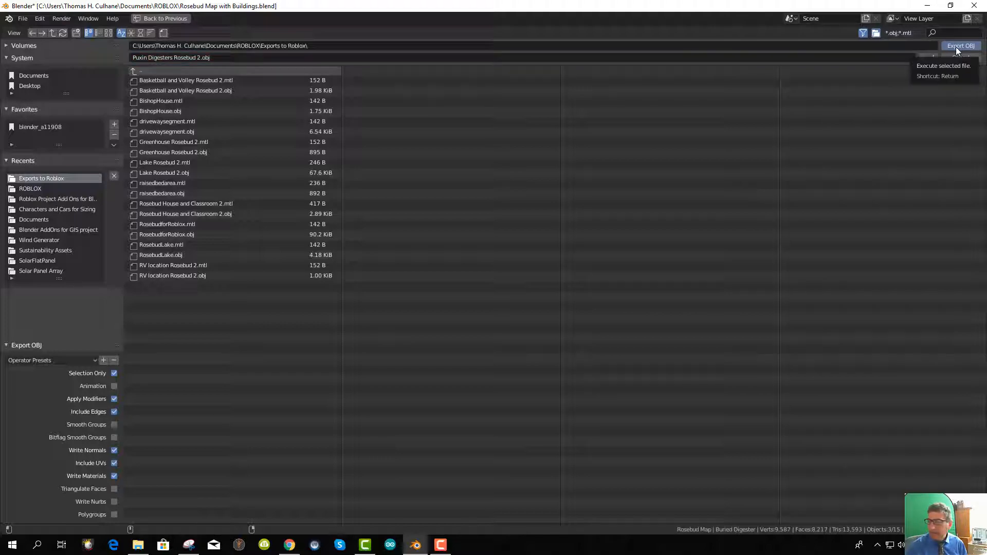
left_click(955, 47)
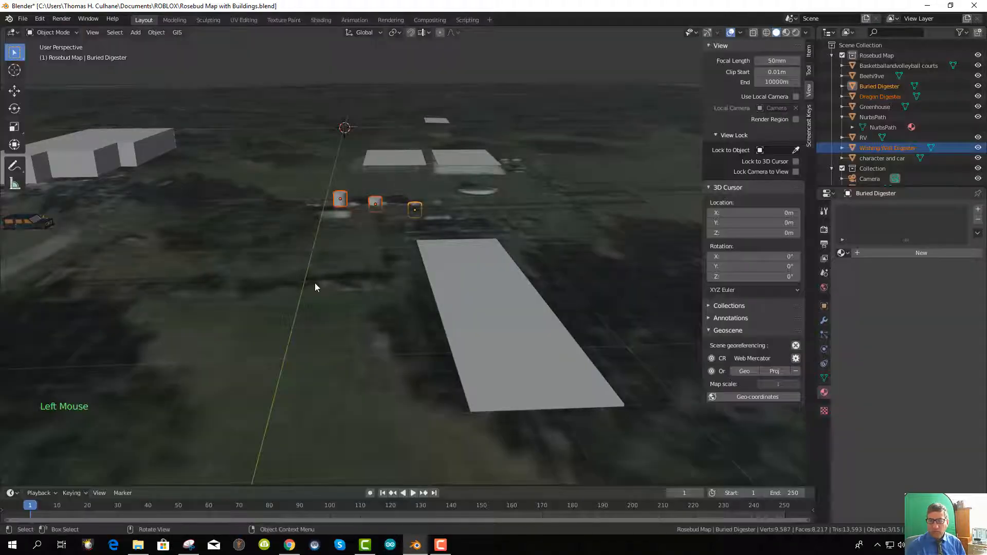
scroll(315, 286, "down", 8)
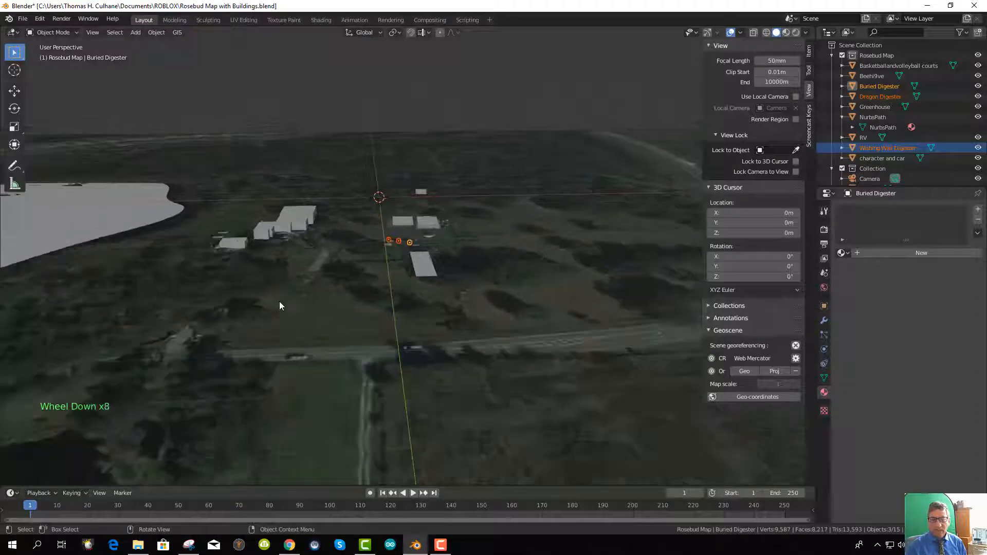
scroll(280, 291, "down", 3)
scroll(279, 291, "up", 10)
scroll(170, 236, "down", 2)
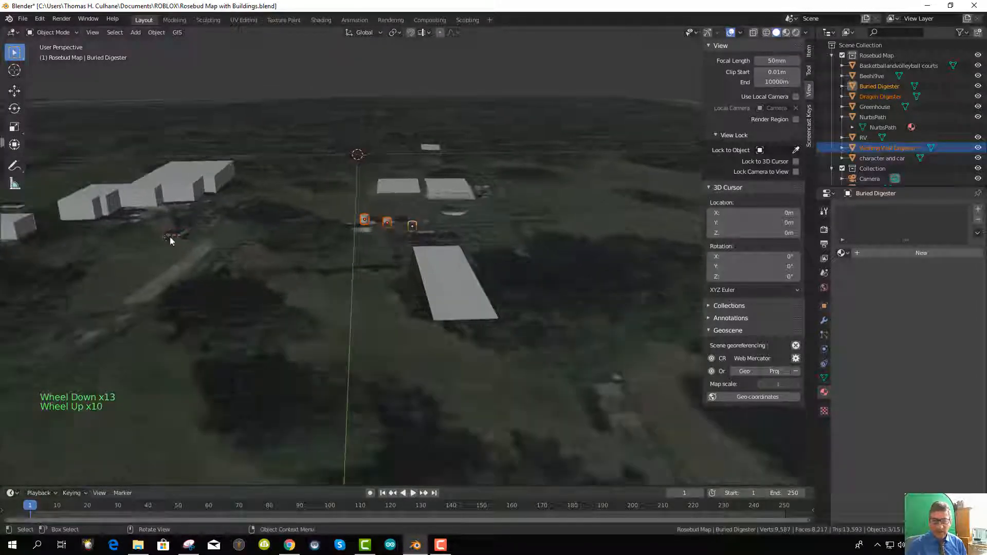
Move the character and car object onto the open ground beside the driveway, in front of the large building cluster
left_click(177, 236)
key("g")
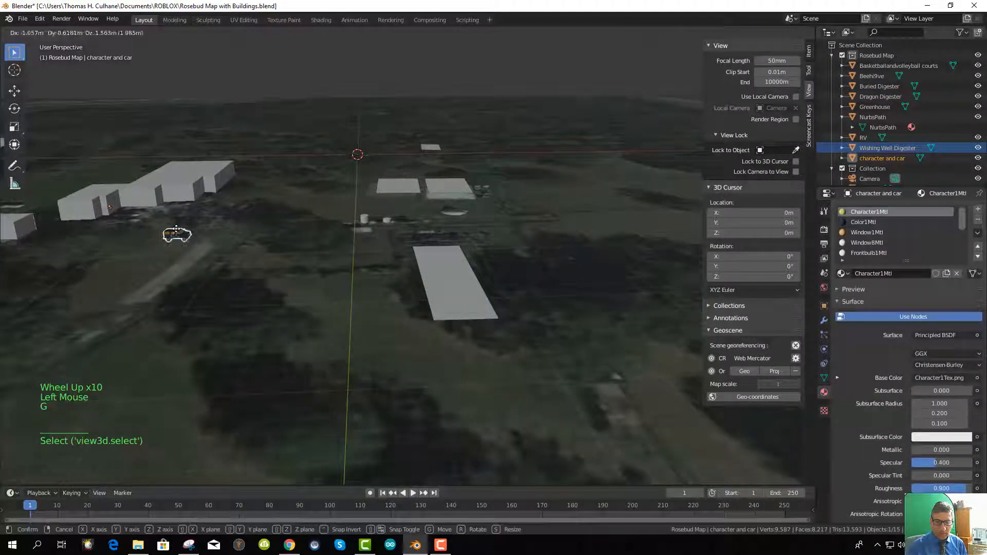
left_click(203, 248)
middle_click_drag(206, 252, 232, 327)
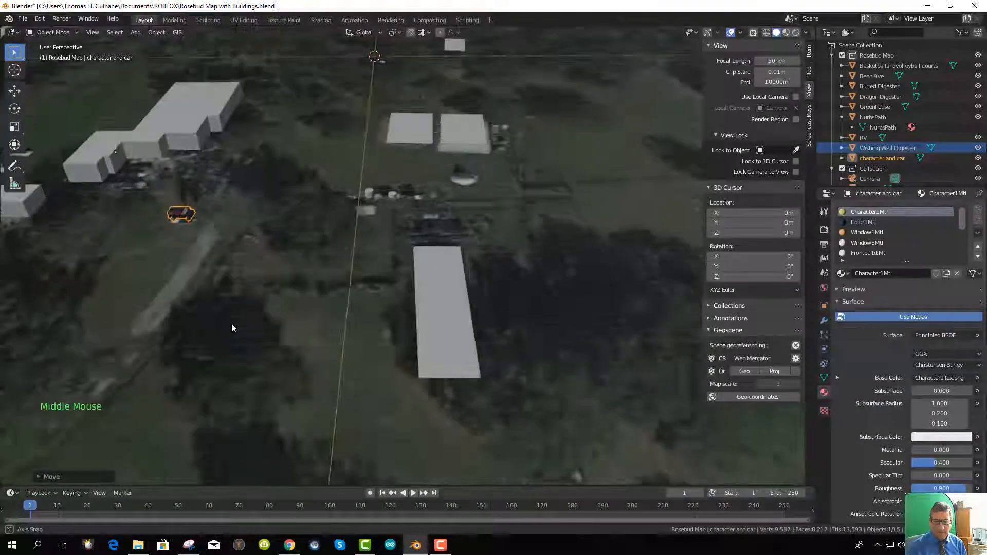
scroll(236, 319, "down", 6)
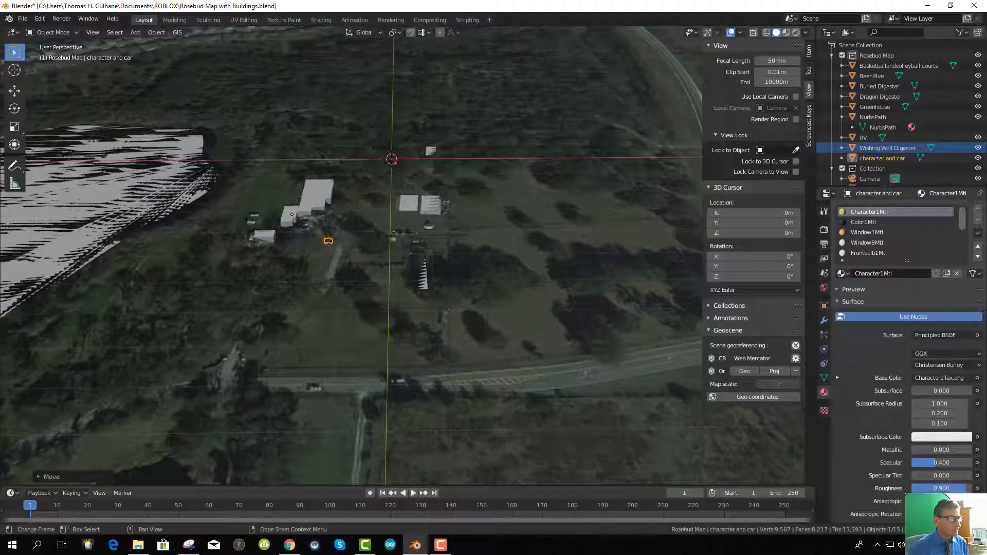
Switch to the Roblox site in Chrome and open the Sustainability Center game from the created games for editing in Roblox Studio
left_click(290, 545)
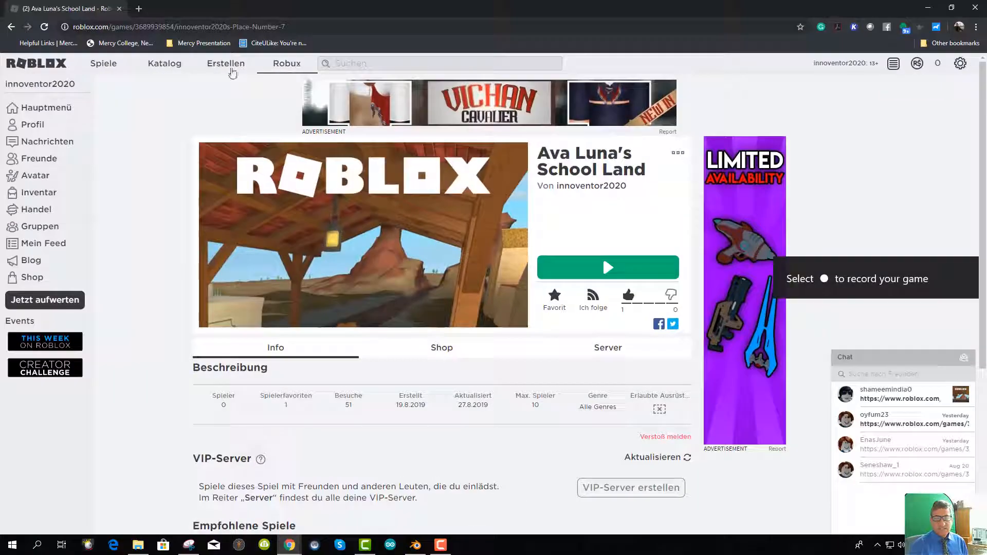
left_click(212, 69)
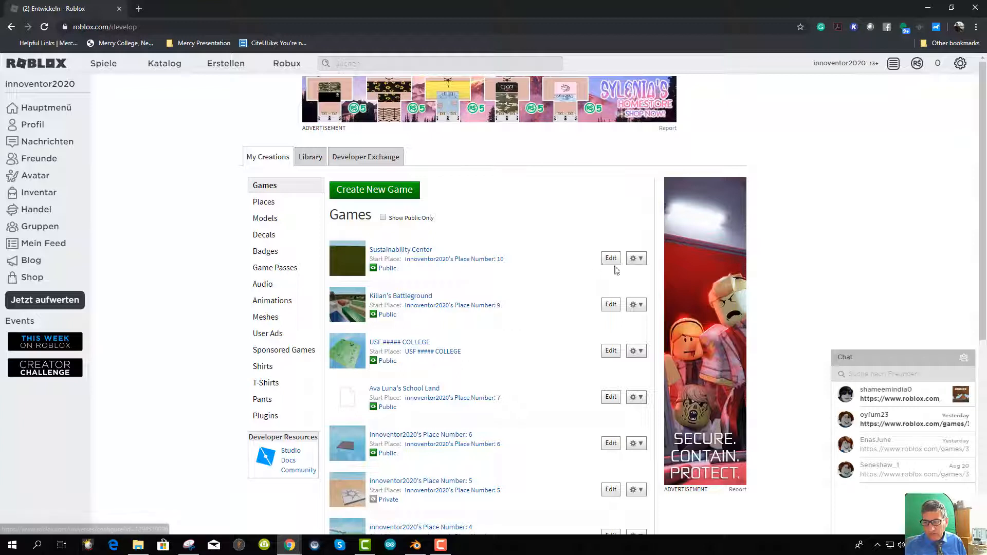
left_click(639, 260)
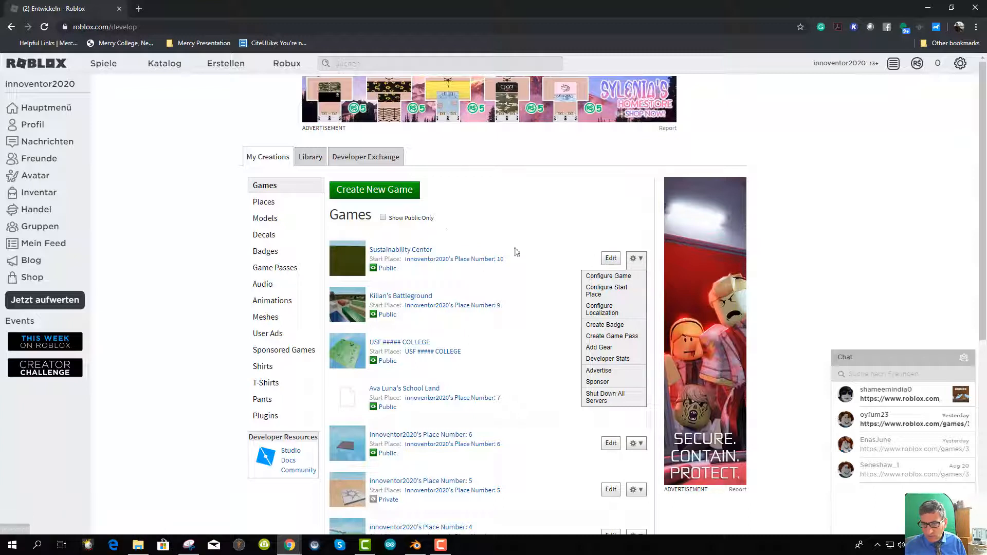
scroll(517, 252, "down", 6)
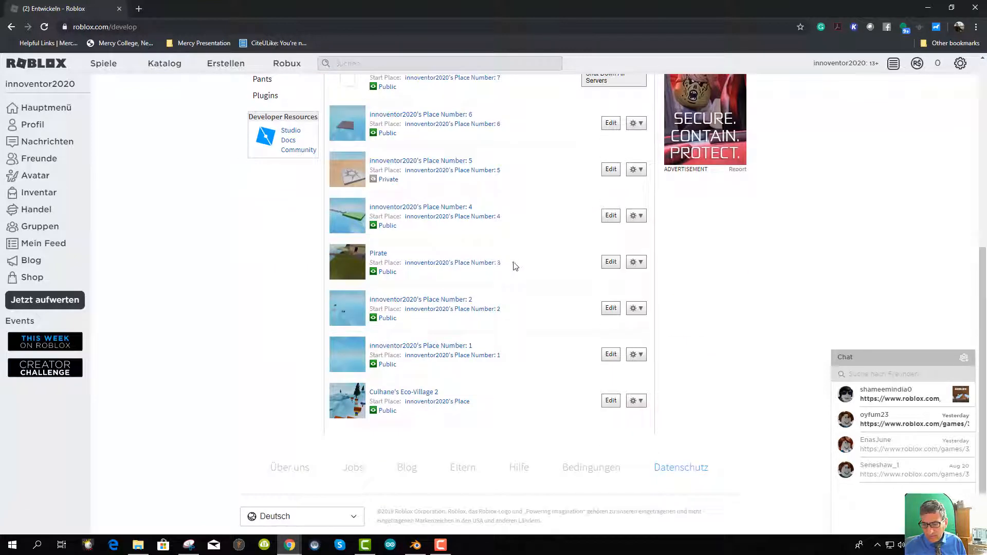
scroll(515, 266, "up", 6)
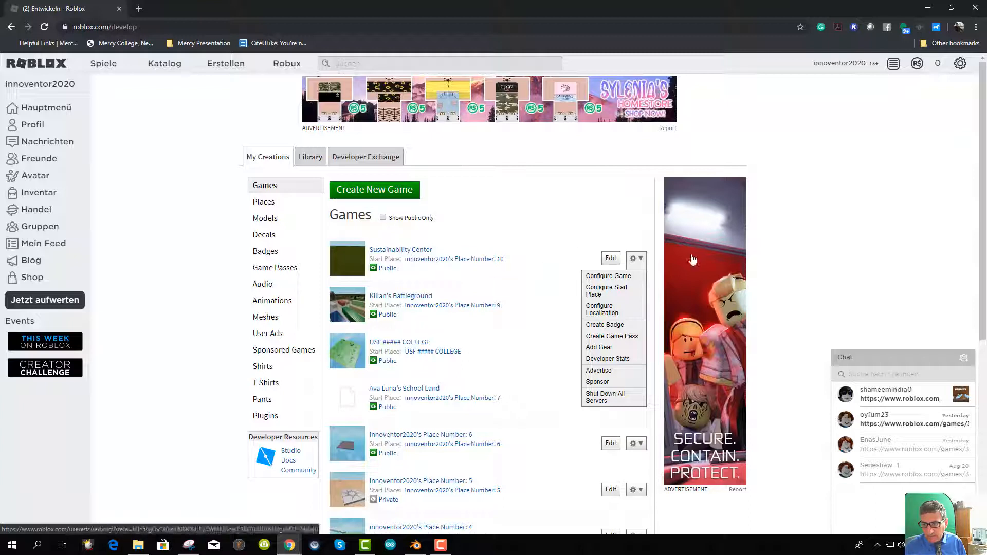
left_click(610, 259)
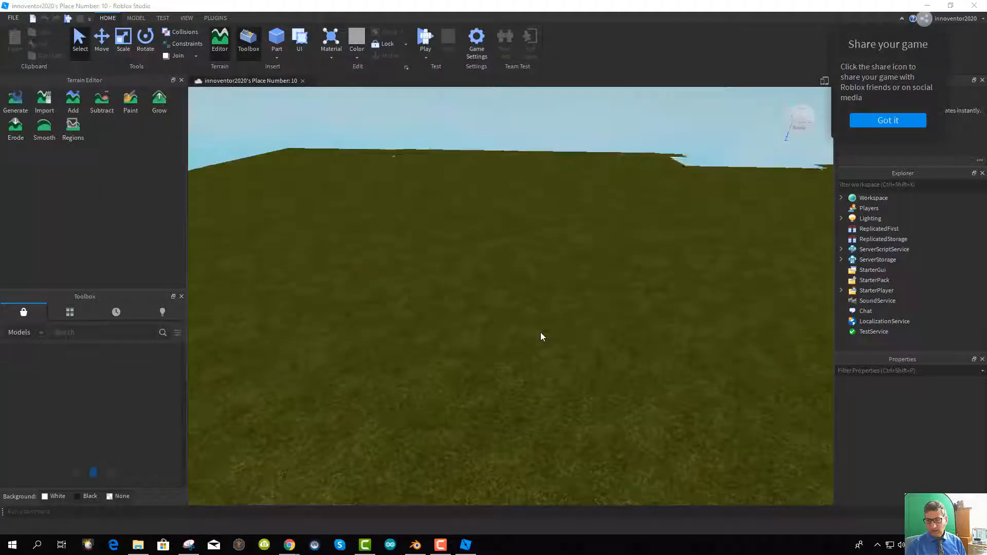
Examine the extent and edges of the existing flat grass terrain from several distances and angles
scroll(538, 328, "down", 5)
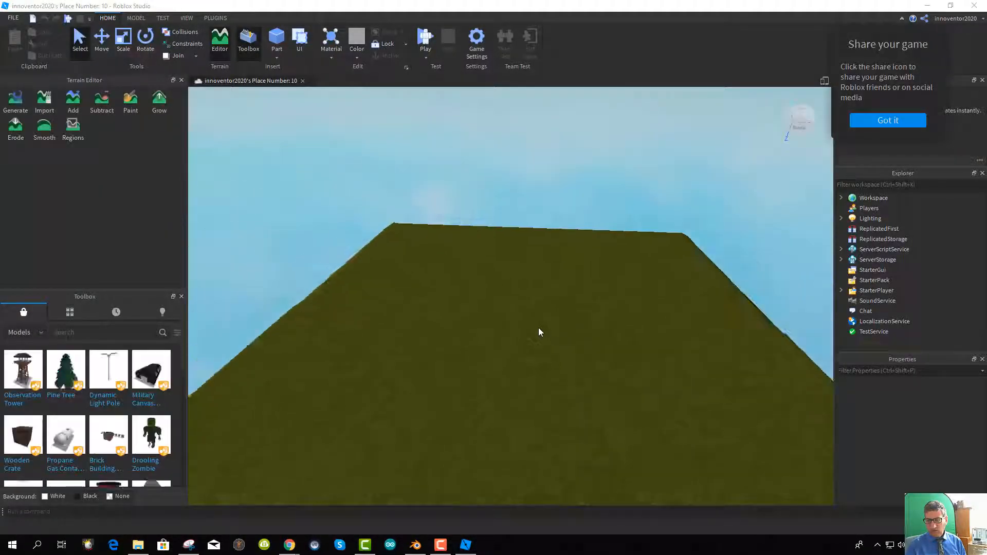
scroll(532, 351, "down", 8)
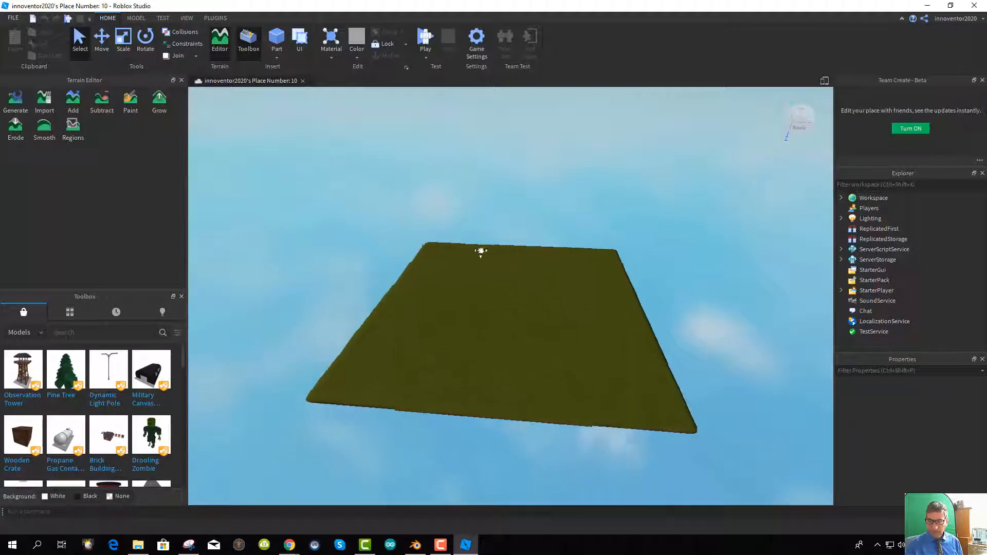
scroll(489, 282, "up", 8)
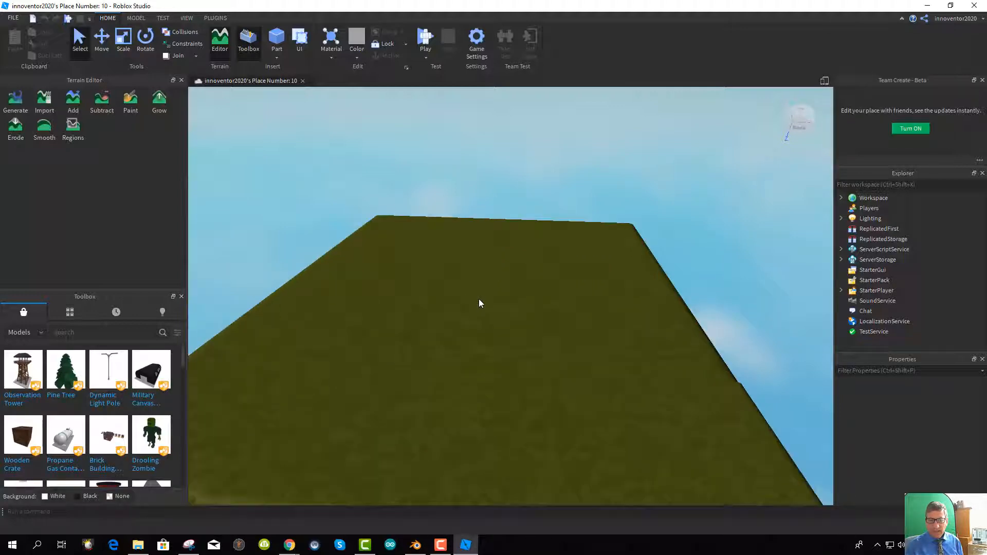
scroll(480, 299, "down", 3)
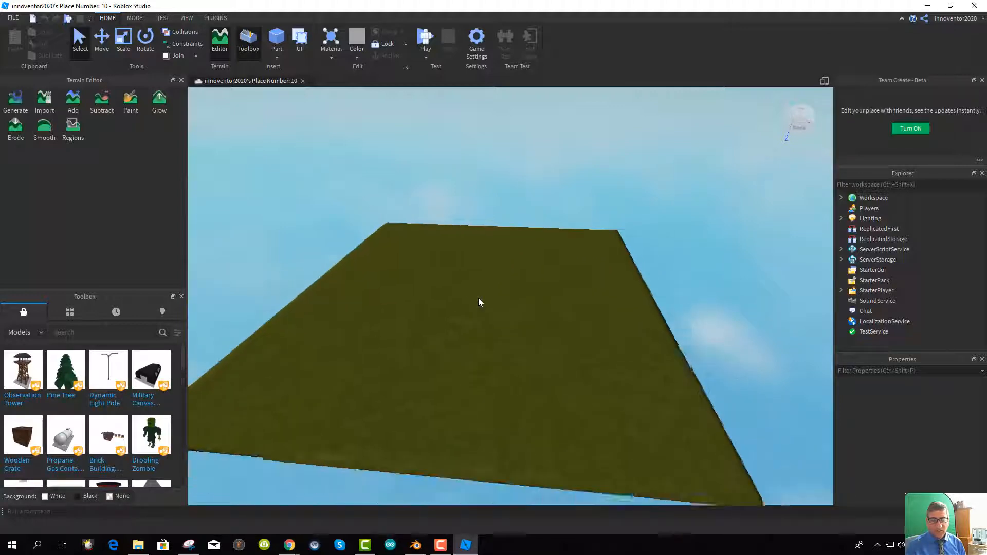
middle_click_drag(491, 328, 568, 318)
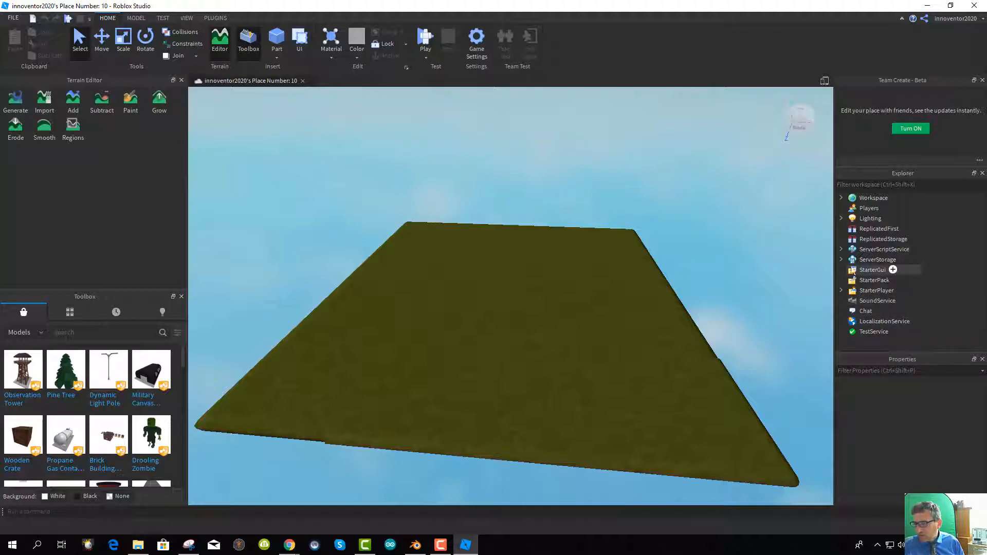
right_click_drag(591, 354, 590, 354)
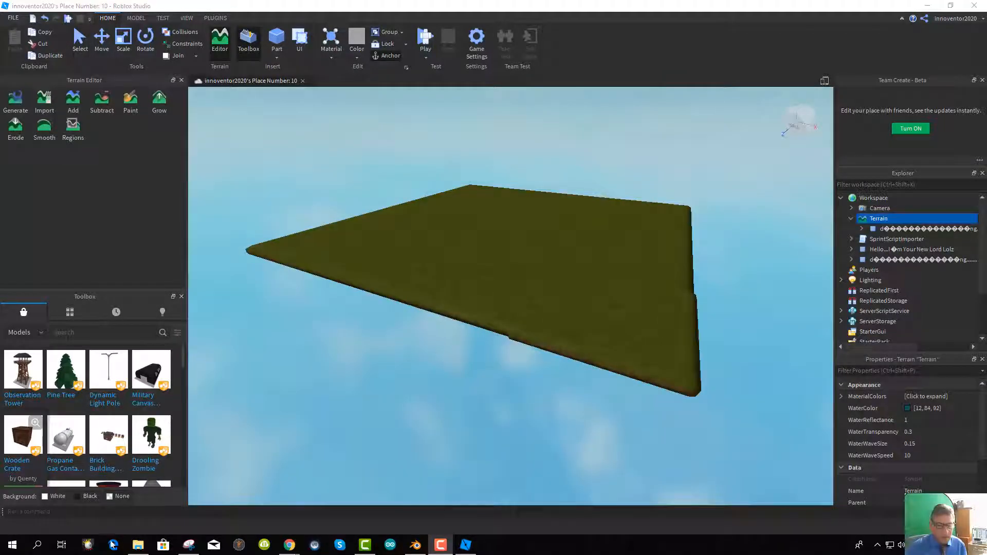
middle_click_drag(512, 390, 488, 431)
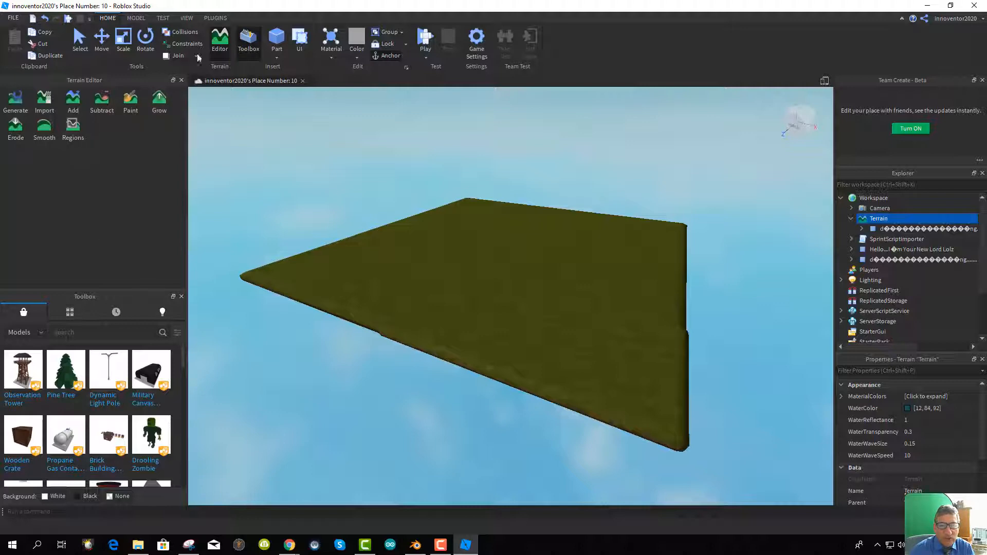
Select a terrain region with the Regions tool alongside the grass slab and widen it until it overlaps the slab's near edge
left_click(220, 38)
left_click(220, 39)
left_click(73, 123)
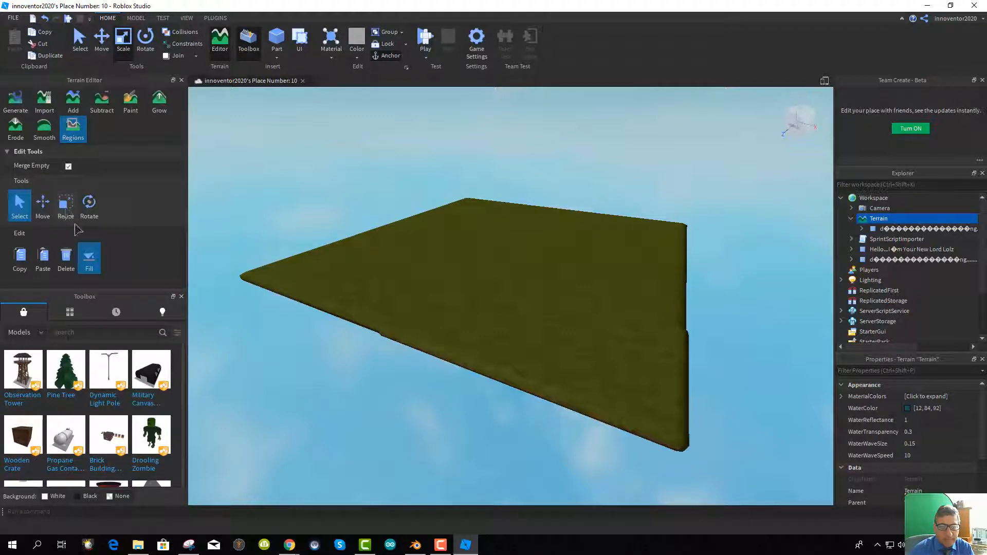
left_click_drag(320, 350, 437, 449)
left_click_drag(300, 339, 207, 277)
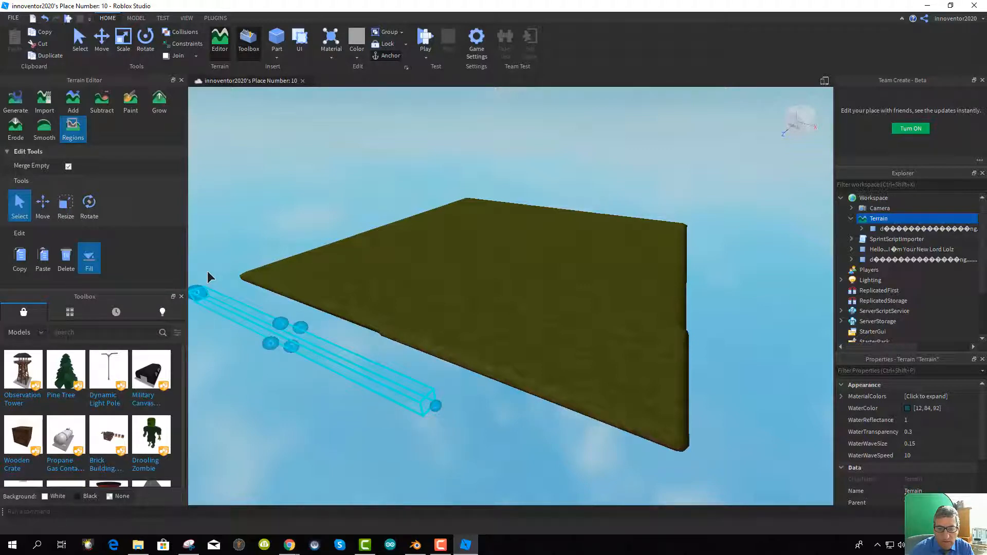
left_click_drag(251, 365, 220, 386)
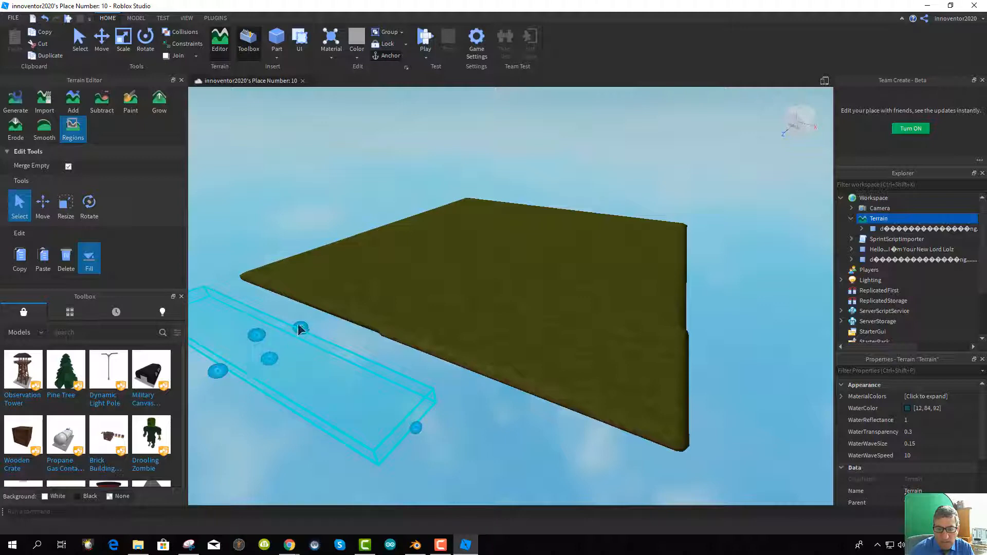
left_click_drag(301, 329, 348, 302)
left_click_drag(444, 399, 773, 527)
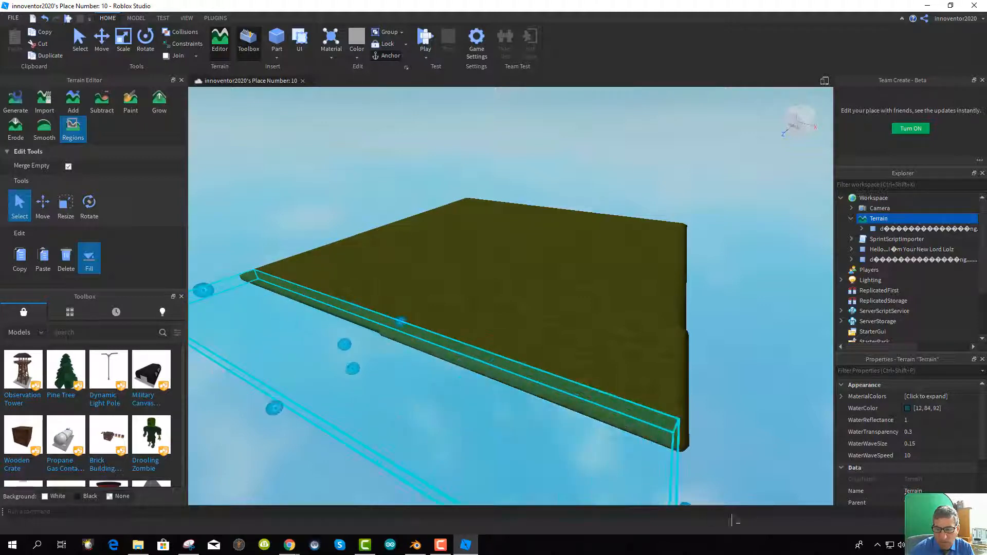
Lengthen the region selection at both ends along the slab's near edge and extend its outer side away from the slab
scroll(633, 395, "down", 1)
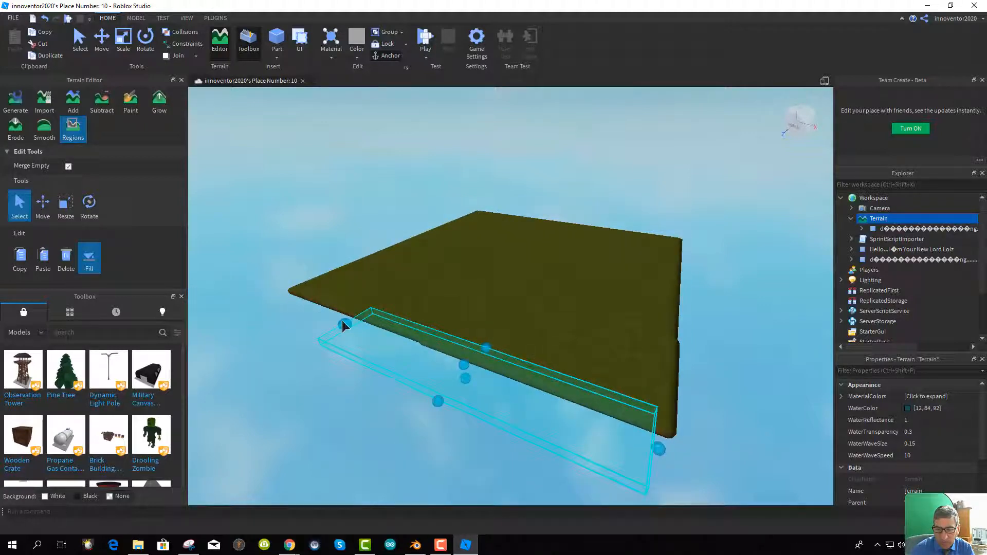
left_click_drag(345, 324, 226, 280)
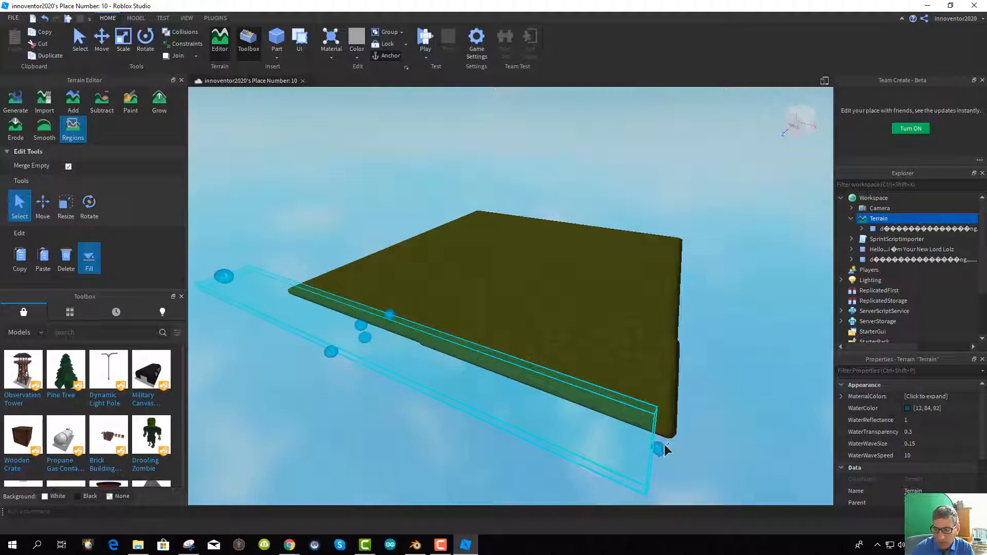
left_click_drag(665, 449, 815, 506)
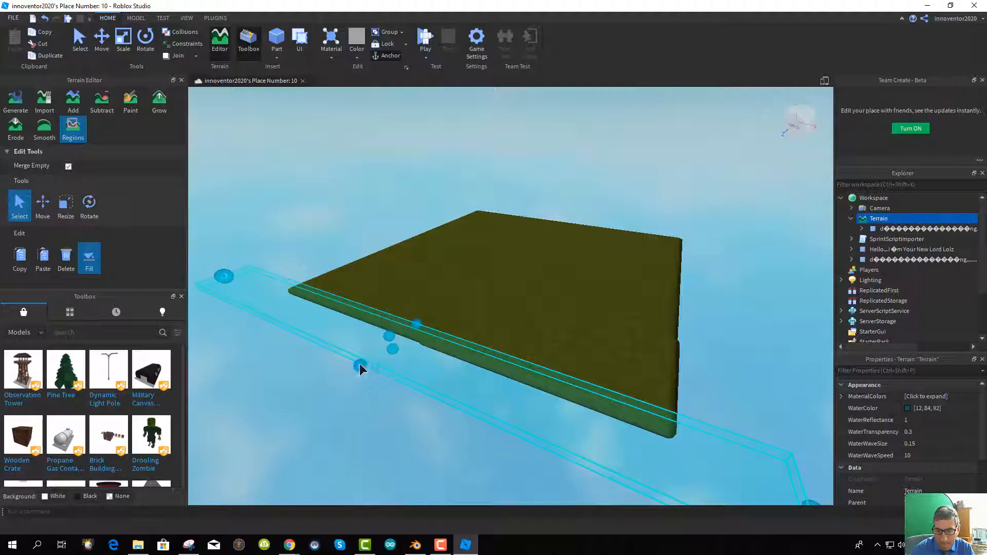
left_click_drag(360, 367, 213, 481)
scroll(509, 360, "down", 5)
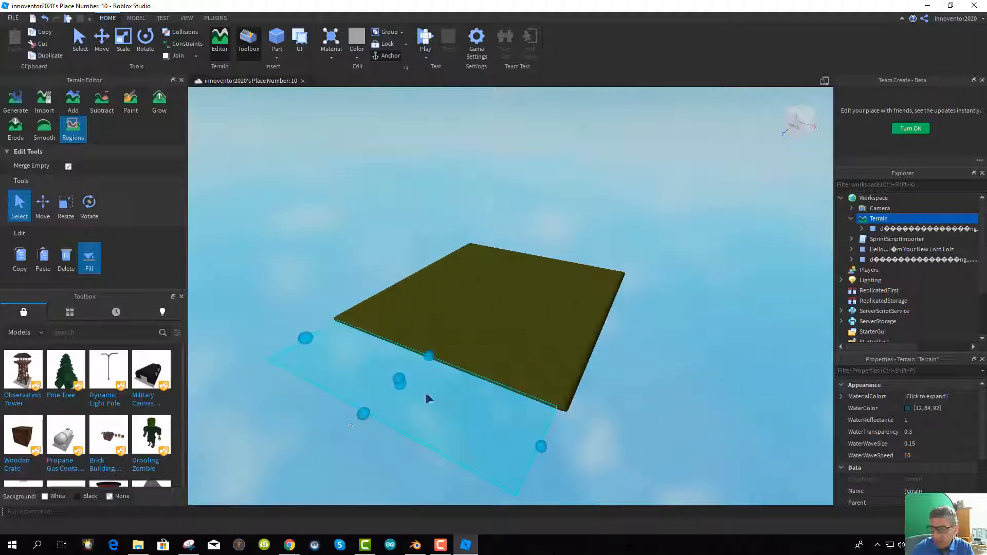
scroll(924, 448, "down", 3)
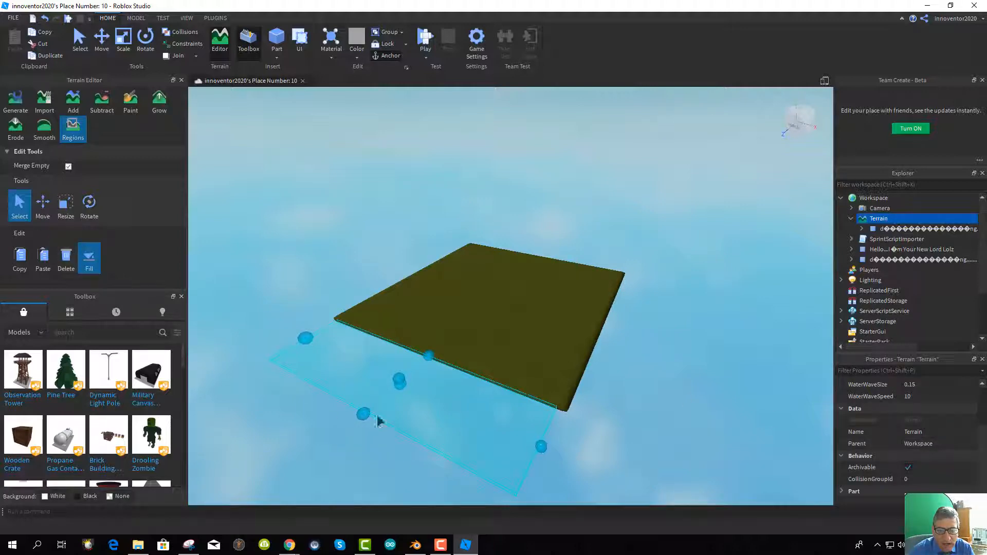
Enlarge the region selection outward and sideways until it is bigger than the existing slab and covers the slab's near half
left_click_drag(363, 409, 242, 507)
scroll(458, 370, "down", 3)
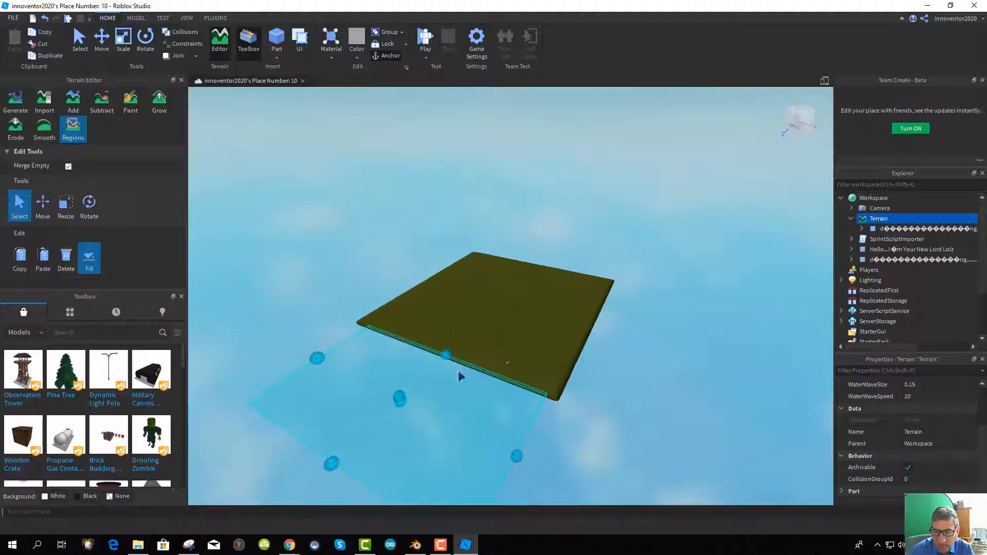
scroll(487, 441, "down", 4)
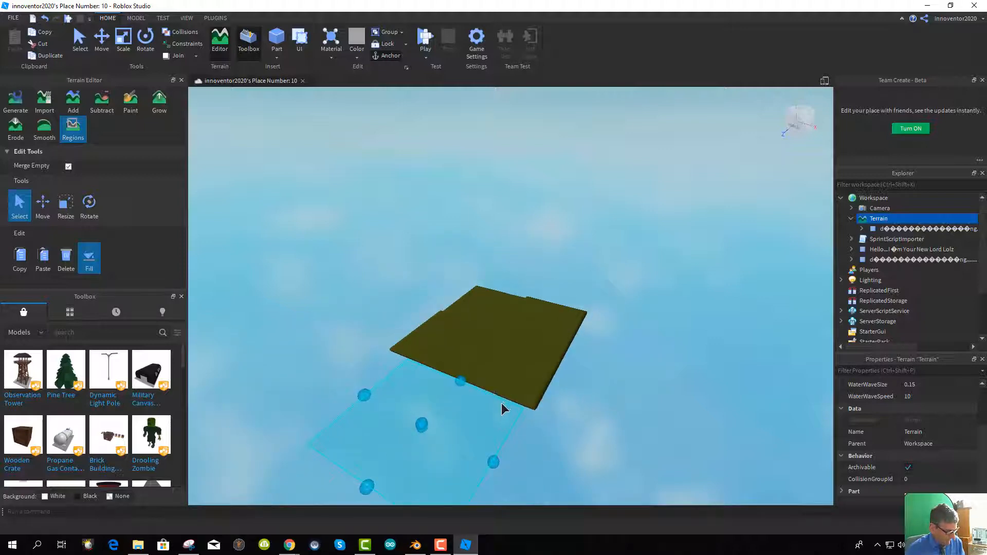
right_click_drag(505, 407, 541, 308)
middle_click_drag(539, 91, 539, 130)
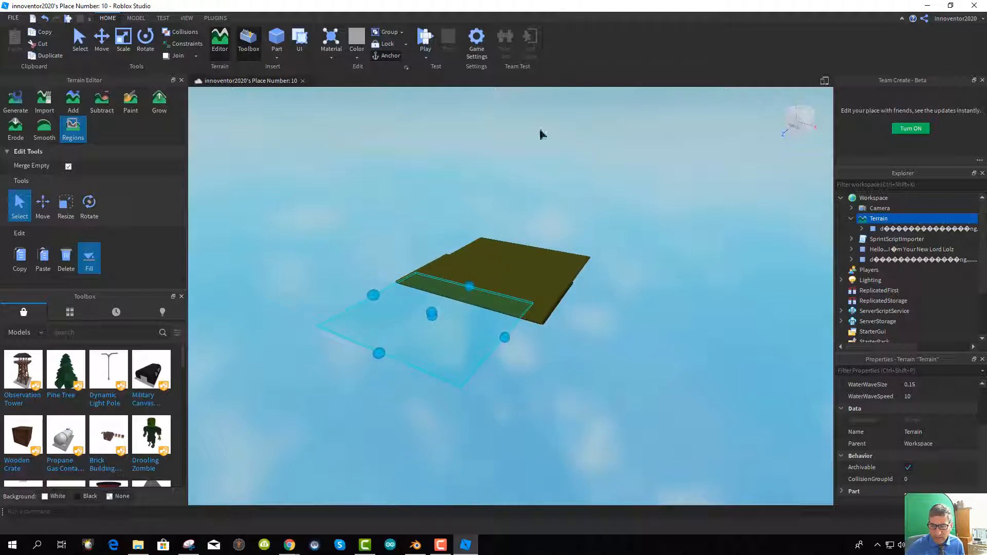
middle_click_drag(621, 401, 434, 268)
left_click_drag(330, 301, 177, 388)
left_click_drag(424, 313, 665, 474)
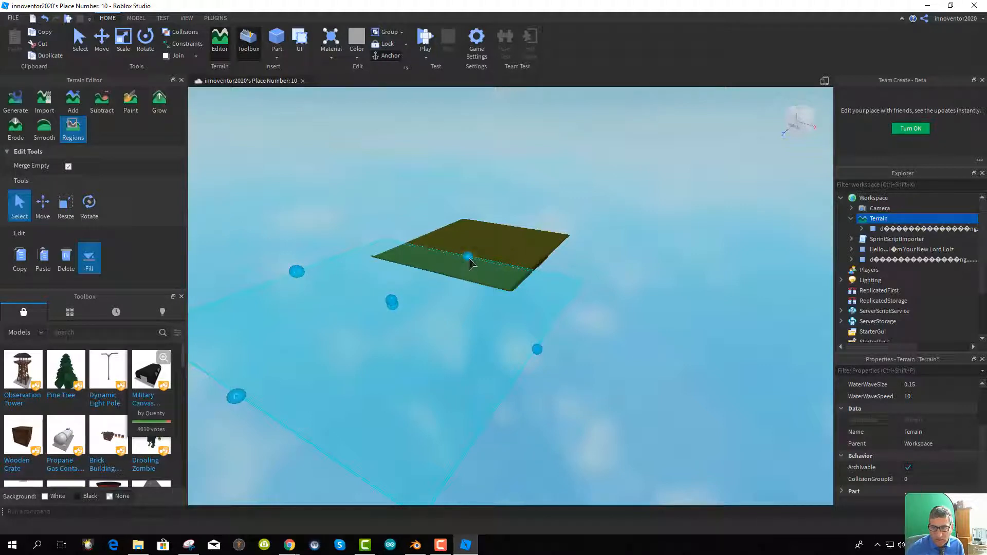
left_click_drag(469, 257, 553, 185)
scroll(588, 353, "down", 5)
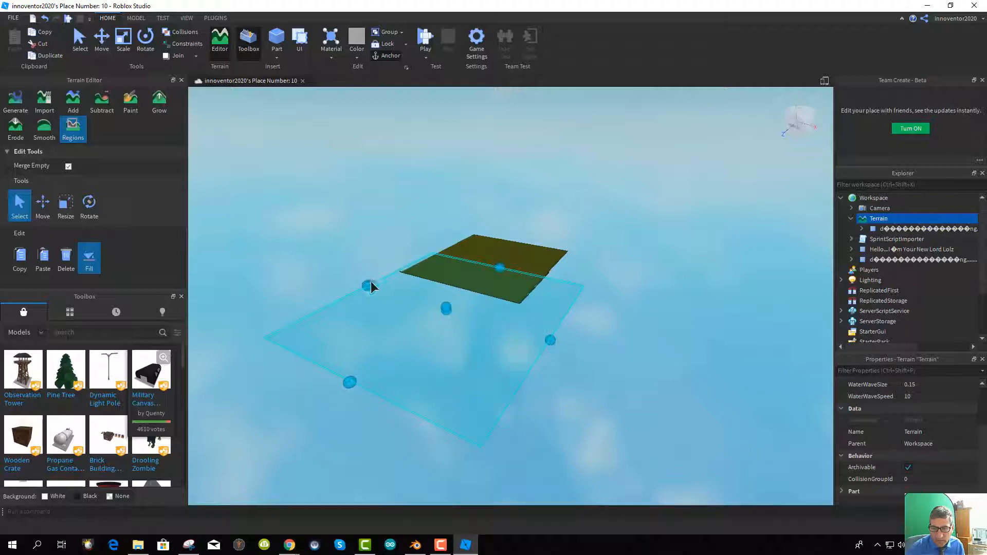
Fill the selected region with Grass terrain and move the filled block down below the original slab
left_click(98, 256)
left_click(91, 257)
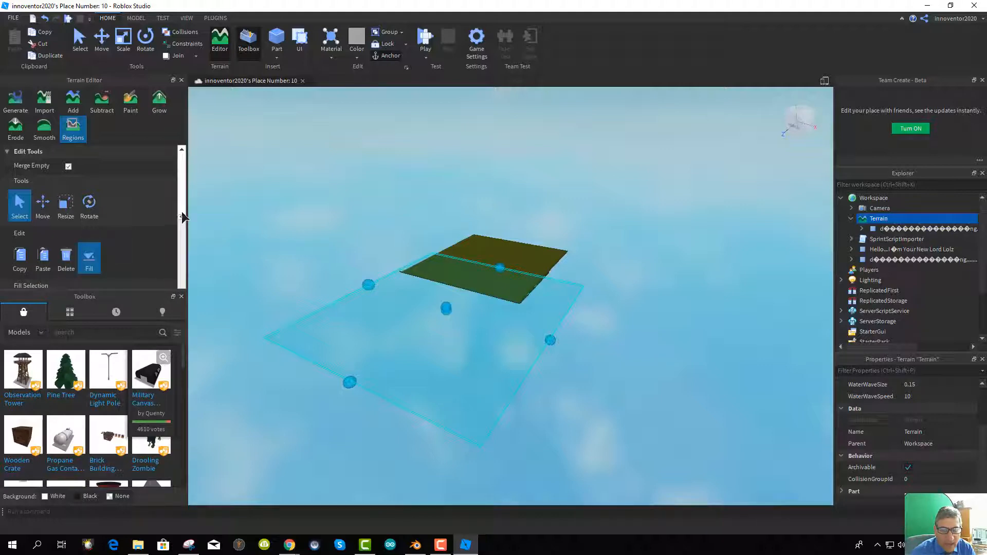
left_click_drag(181, 211, 185, 275)
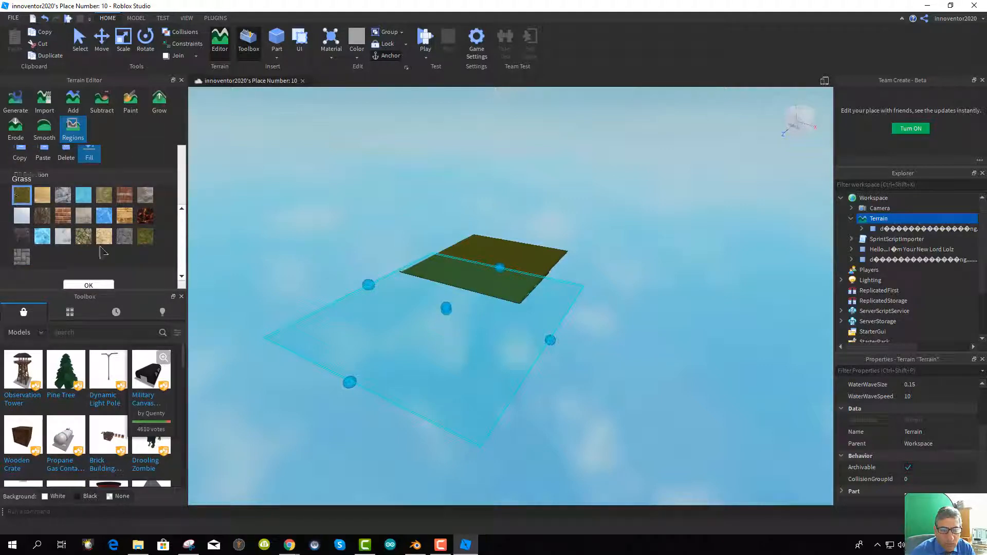
scroll(102, 250, "down", 1)
left_click(88, 269)
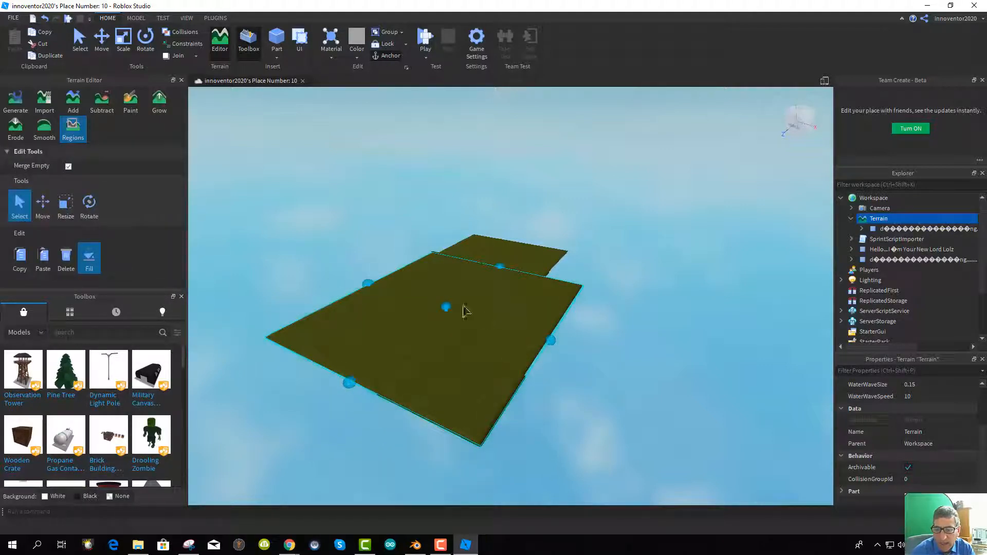
left_click(43, 206)
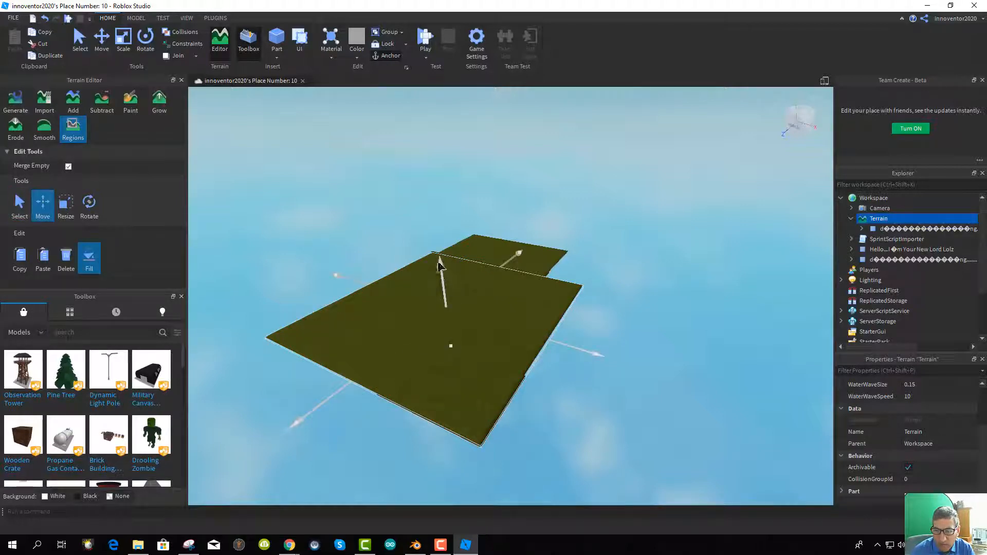
left_click_drag(439, 265, 437, 310)
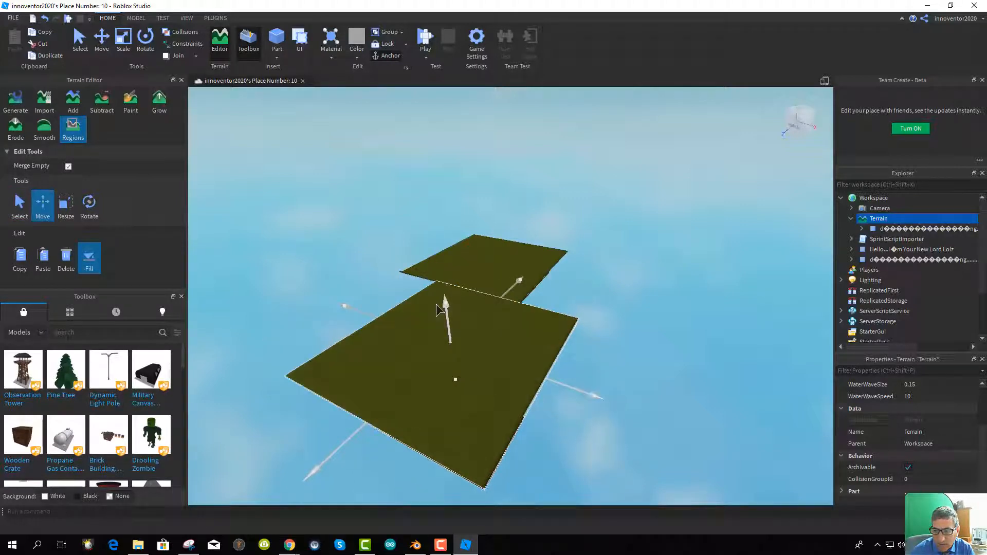
Raise the filled grass block to the level of the original slab and shift it sideways toward the slab's side edge
middle_click_drag(523, 372, 430, 308)
middle_click_drag(533, 324, 523, 326)
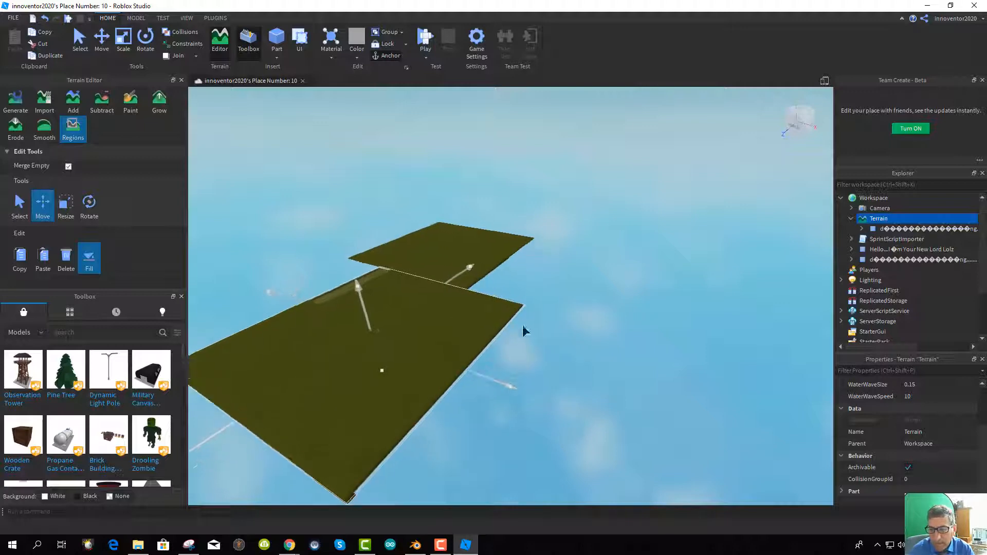
scroll(449, 304, "up", 2)
middle_click_drag(568, 376, 422, 396)
right_click_drag(422, 395, 423, 396)
middle_click_drag(549, 491, 445, 445)
left_click_drag(377, 261, 373, 252)
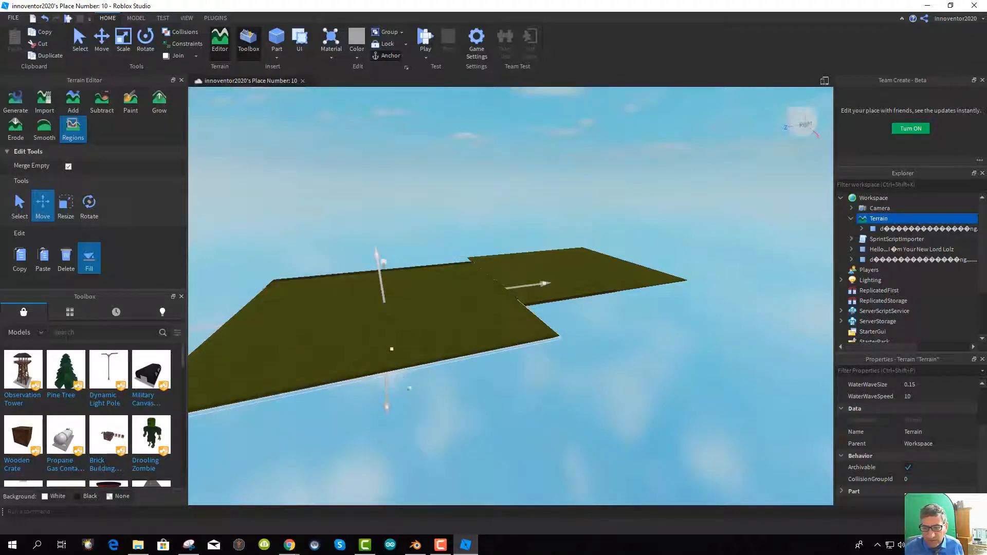
left_click_drag(381, 403, 375, 364)
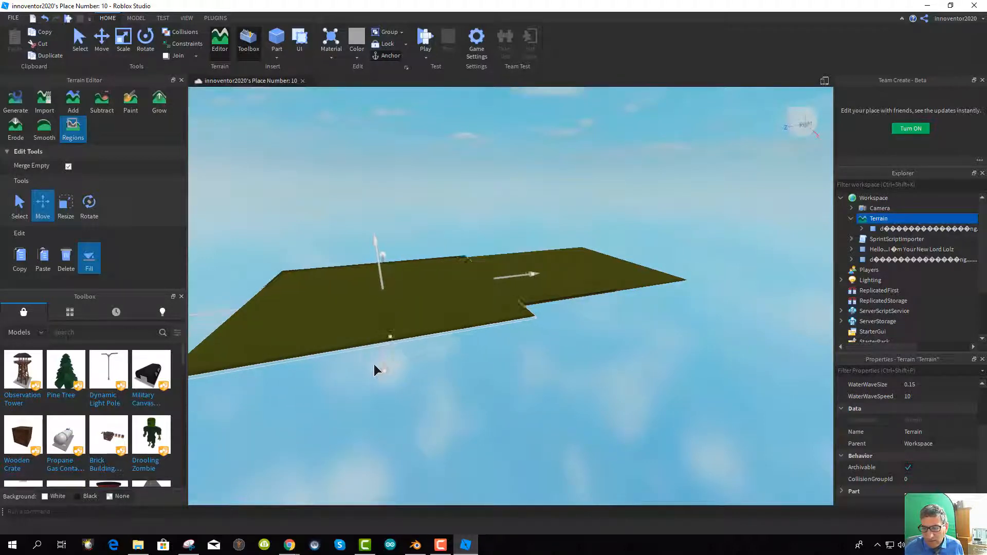
Move the filled grass block toward the original slab until their facing edges meet
scroll(540, 434, "down", 3)
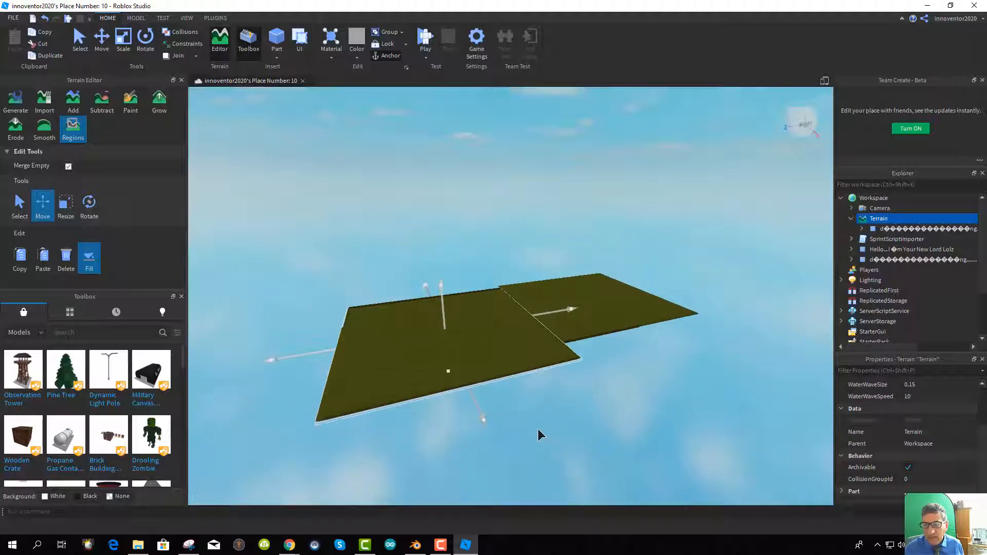
scroll(539, 436, "down", 2)
key("d")
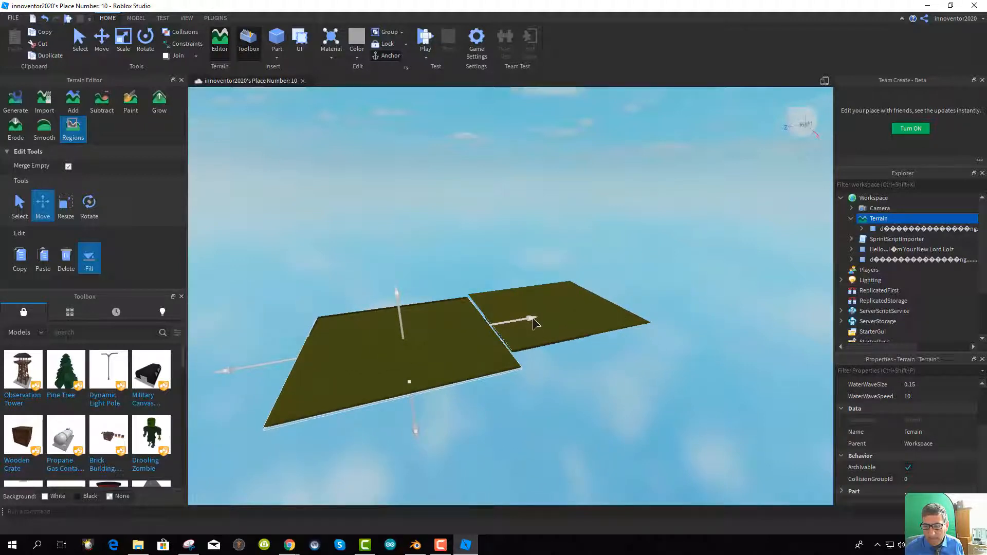
left_click_drag(534, 323, 539, 323)
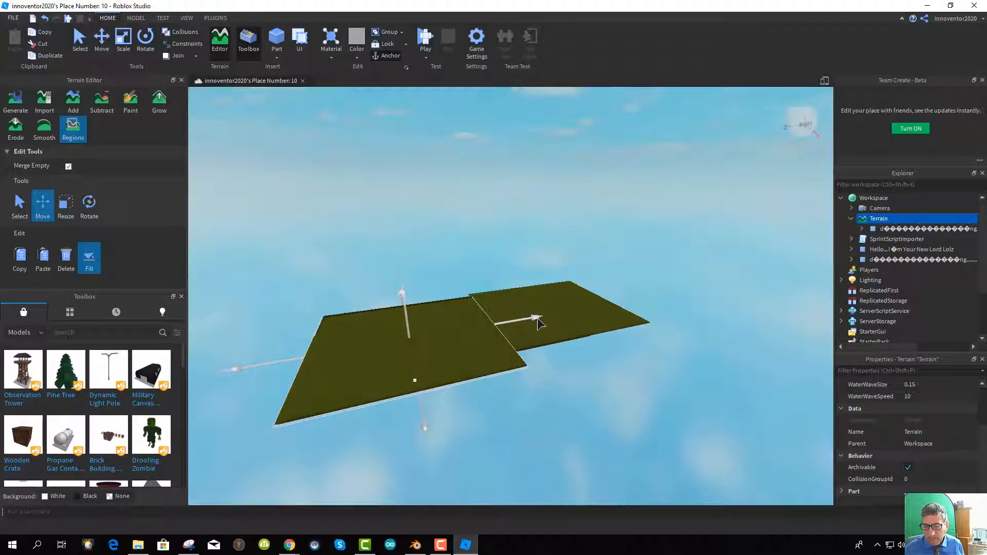
Slide the filled grass block sideways along the shared edge until its corner lines up with the original slab's corner
key("e")
right_click_drag(576, 441, 576, 441)
key("a")
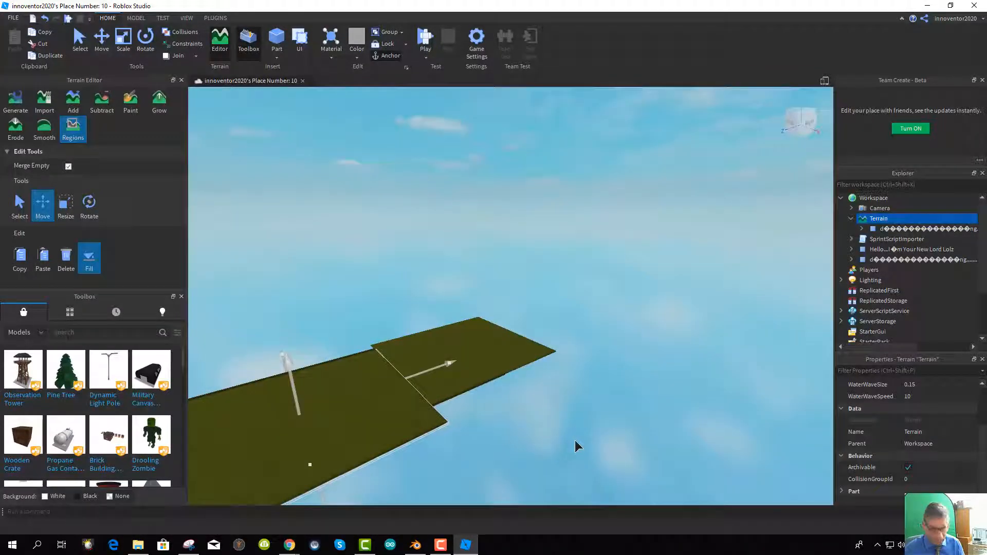
key("f")
scroll(532, 355, "up", 3)
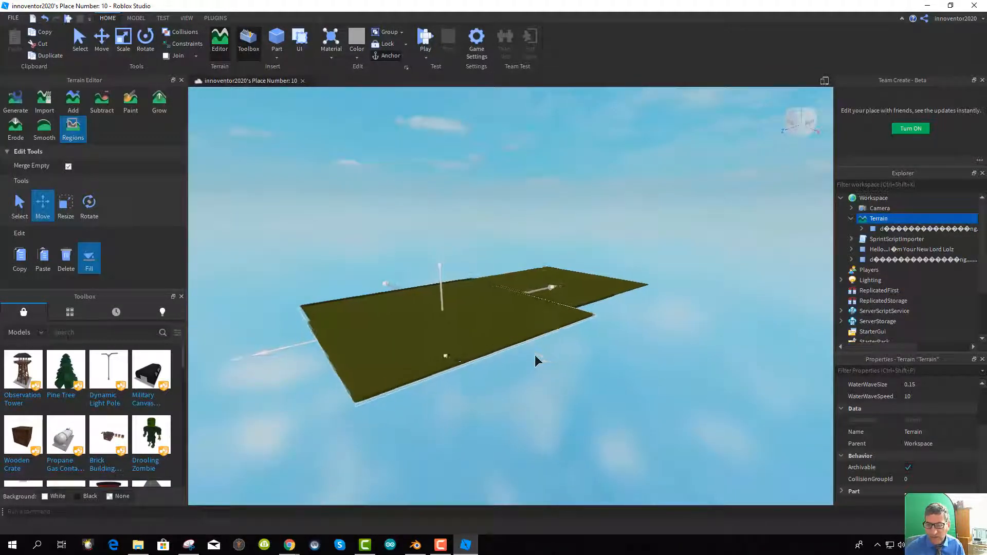
left_click(798, 110)
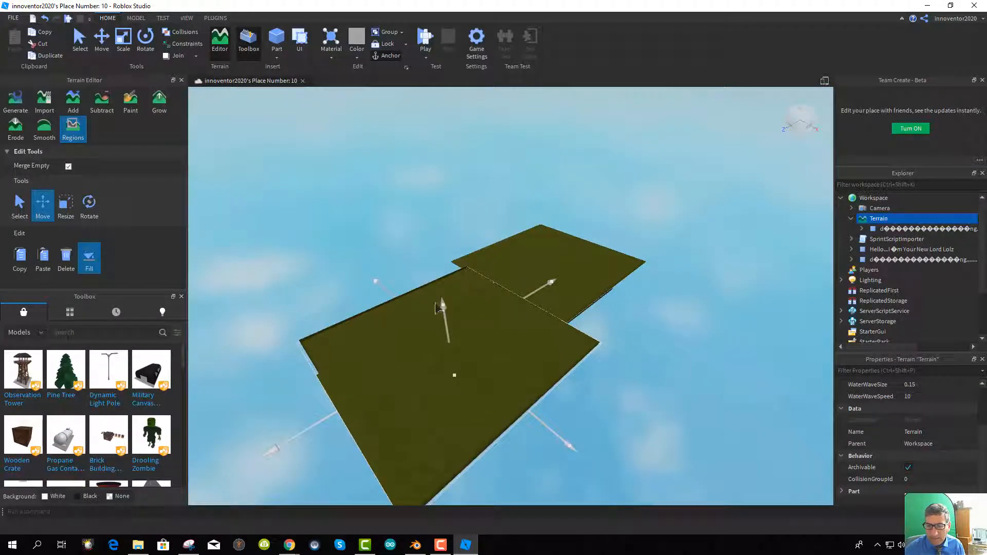
left_click_drag(377, 280, 364, 268)
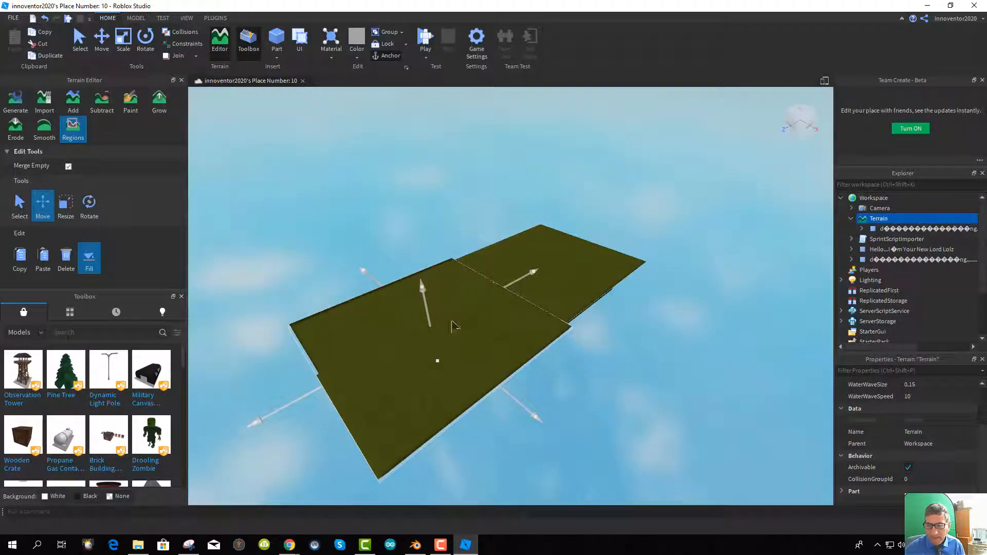
Restart the Regions tool and select a new narrow region along the slab's far edge, extending past both sides
left_click(68, 206)
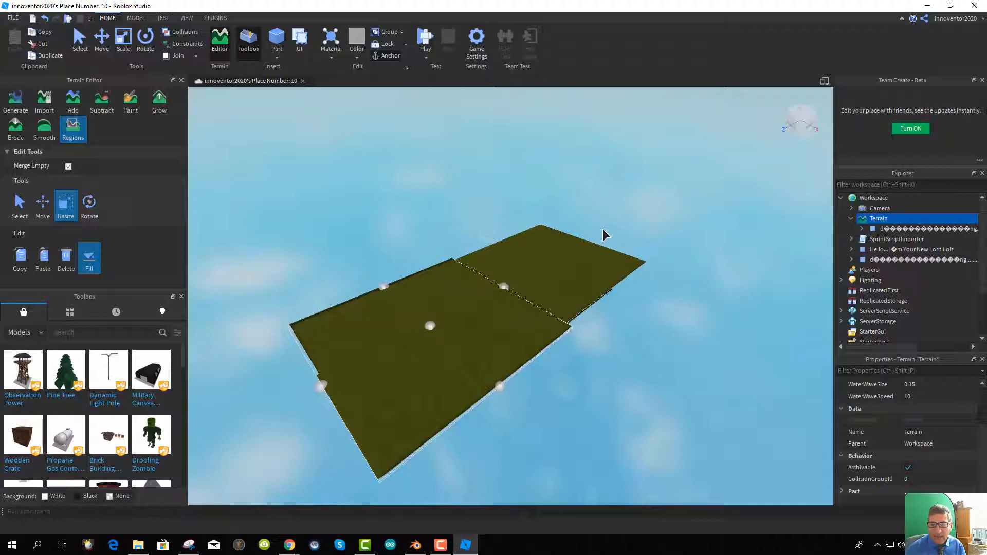
left_click(72, 134)
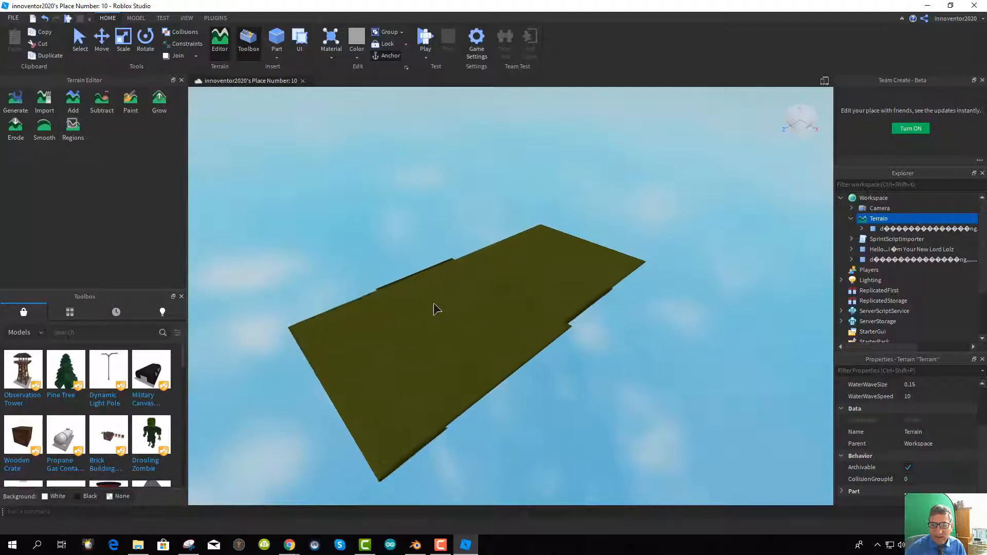
left_click(72, 129)
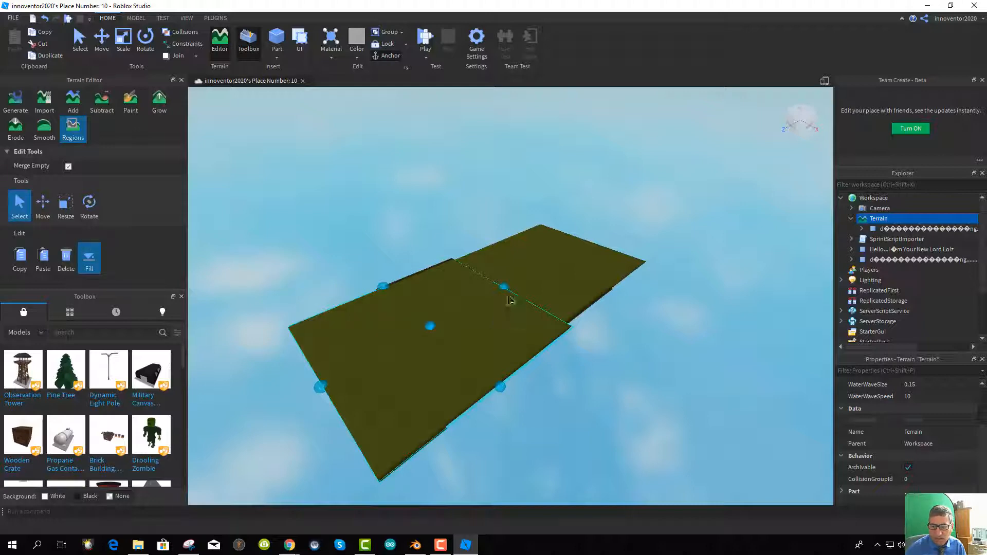
left_click(543, 289)
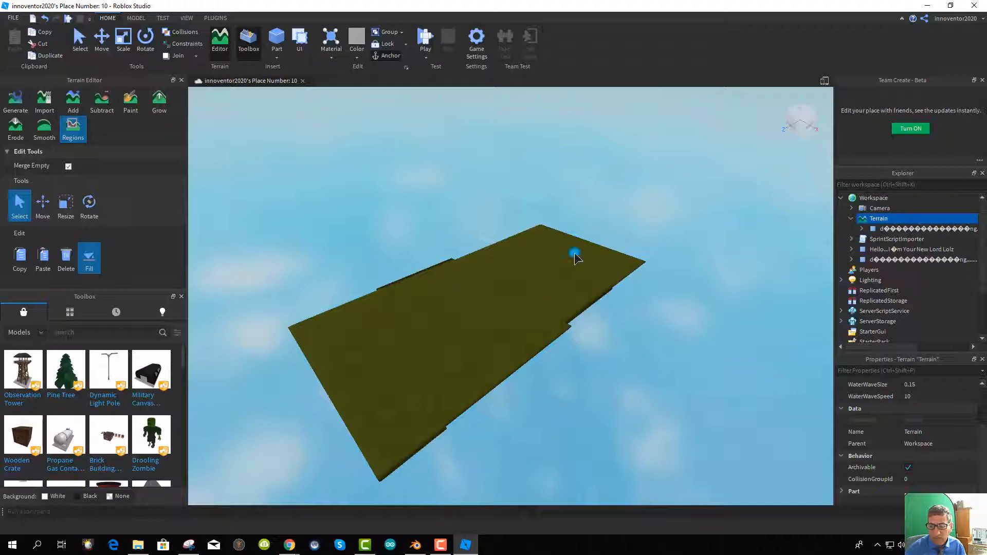
left_click_drag(622, 242, 807, 304)
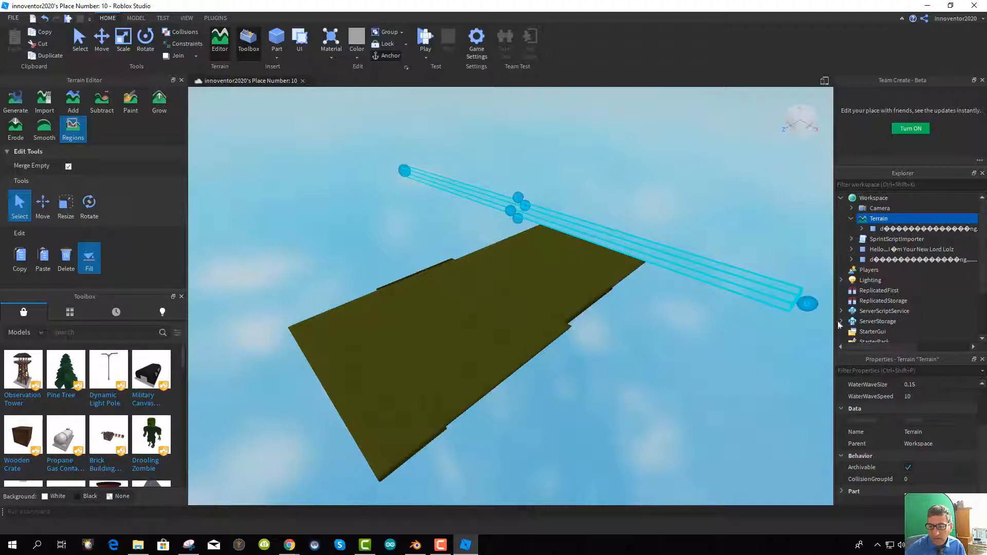
scroll(625, 283, "up", 2)
scroll(589, 260, "down", 3)
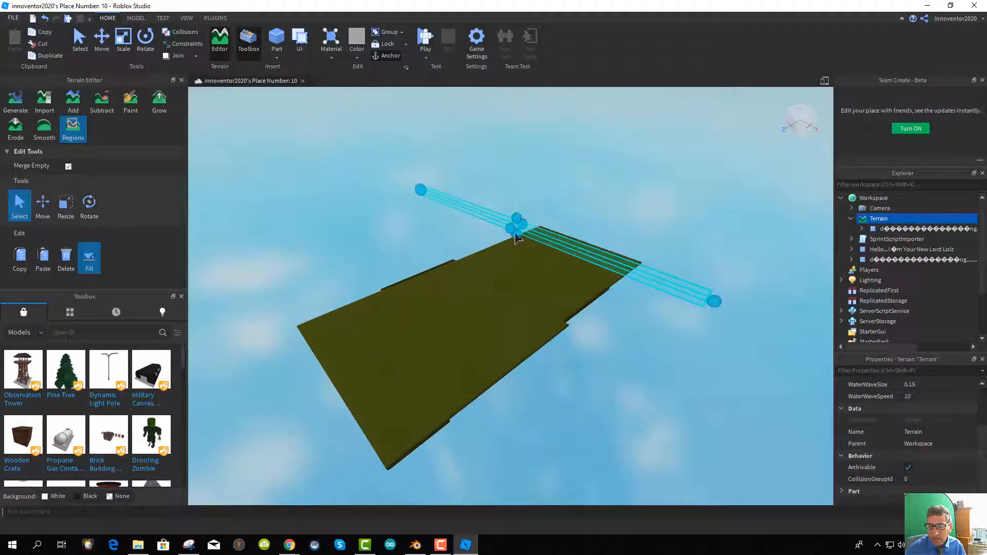
Stretch the region selection over both grass slabs and well beyond their far edge and side
left_click_drag(510, 233, 185, 385)
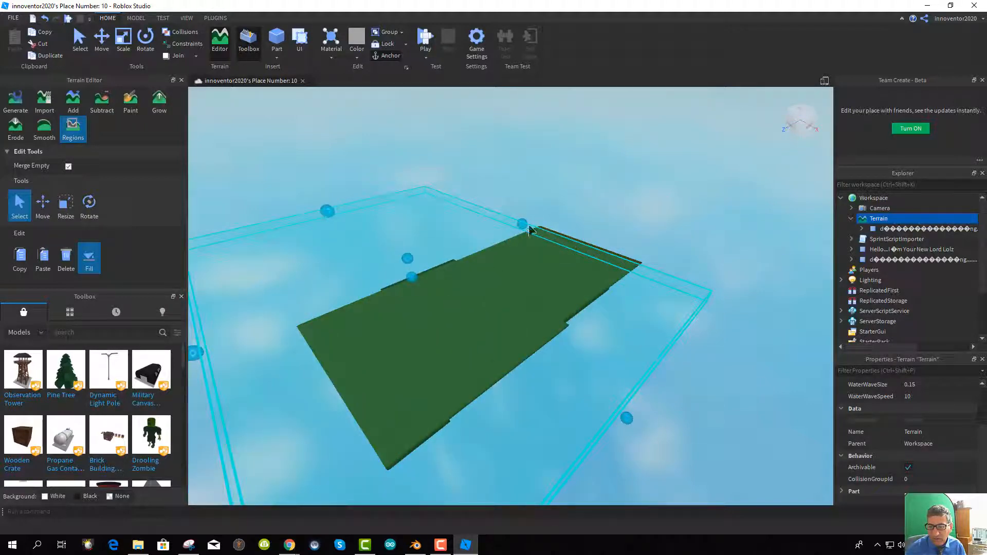
left_click_drag(529, 229, 748, 117)
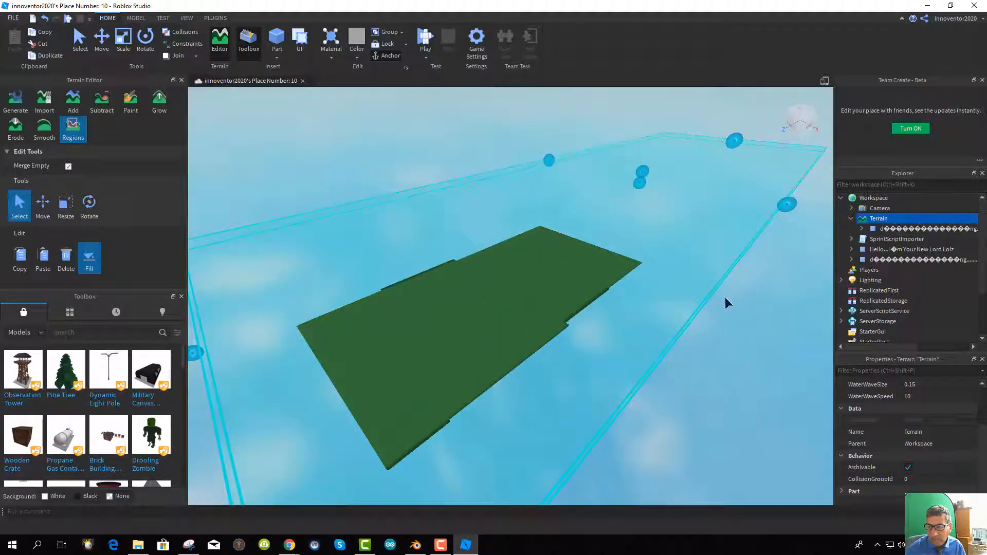
left_click_drag(795, 205, 920, 297)
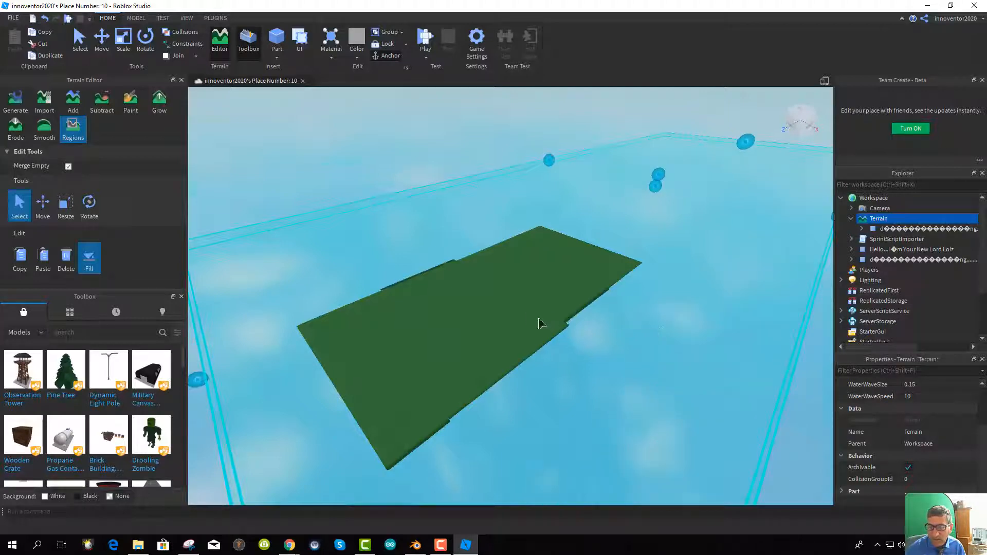
scroll(537, 316, "up", 1)
scroll(535, 314, "down", 3)
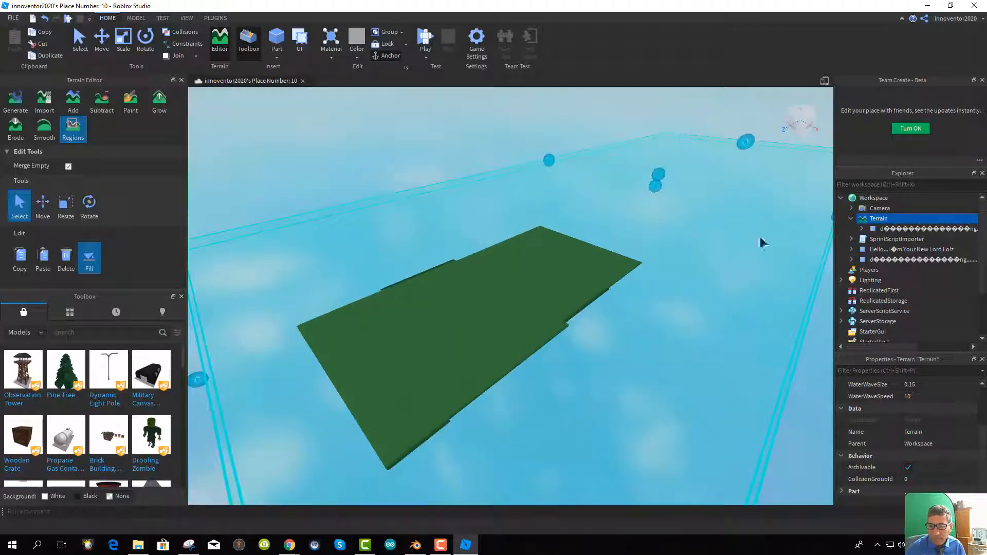
Select a new region at the seam between the slabs and extend it lengthwise and out past one side
left_click(803, 111)
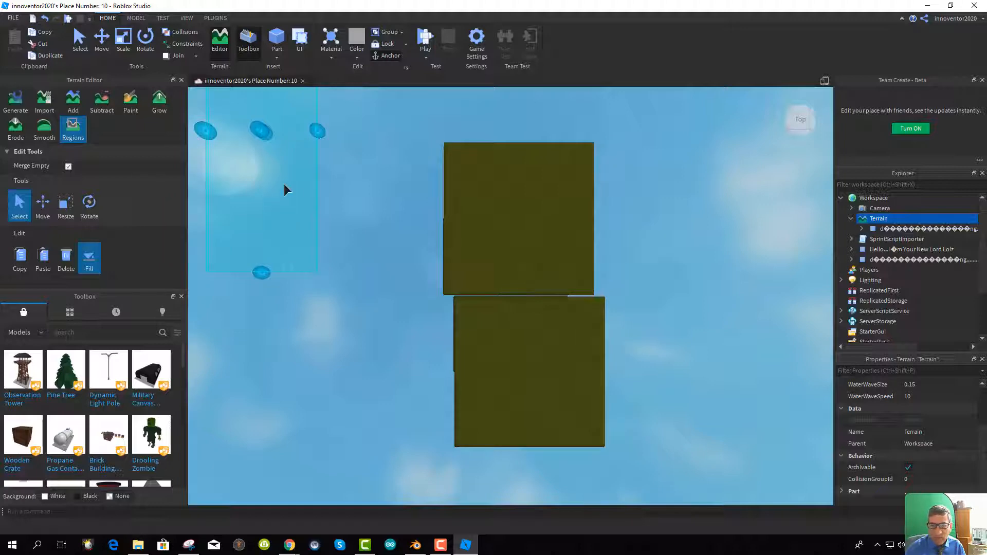
left_click_drag(287, 190, 520, 291)
middle_click_drag(465, 342, 491, 323)
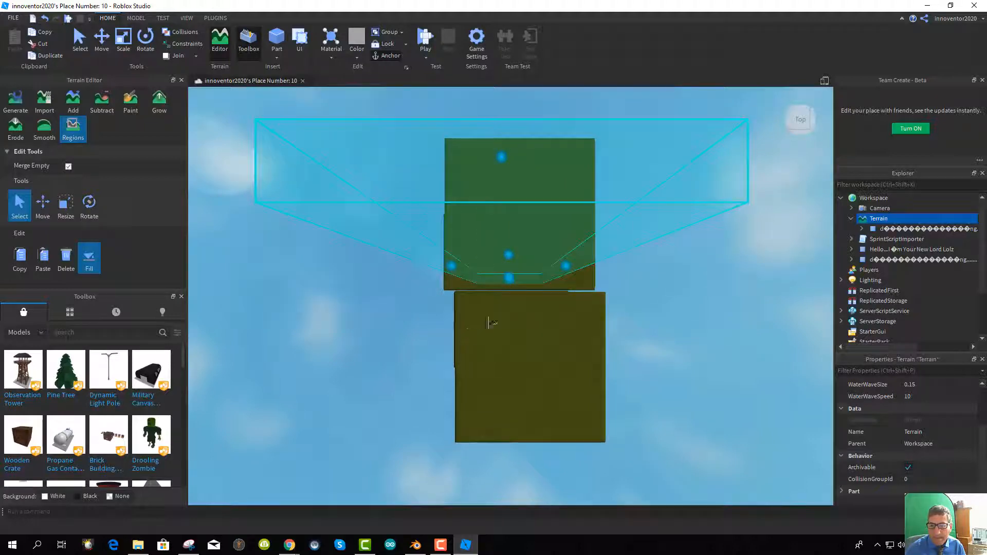
left_click_drag(502, 158, 502, 516)
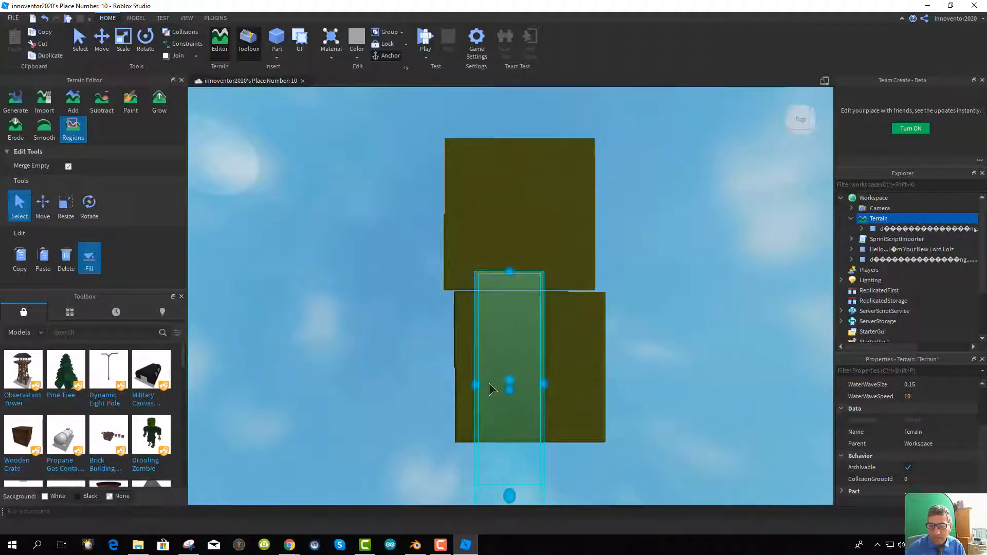
left_click_drag(477, 387, 266, 384)
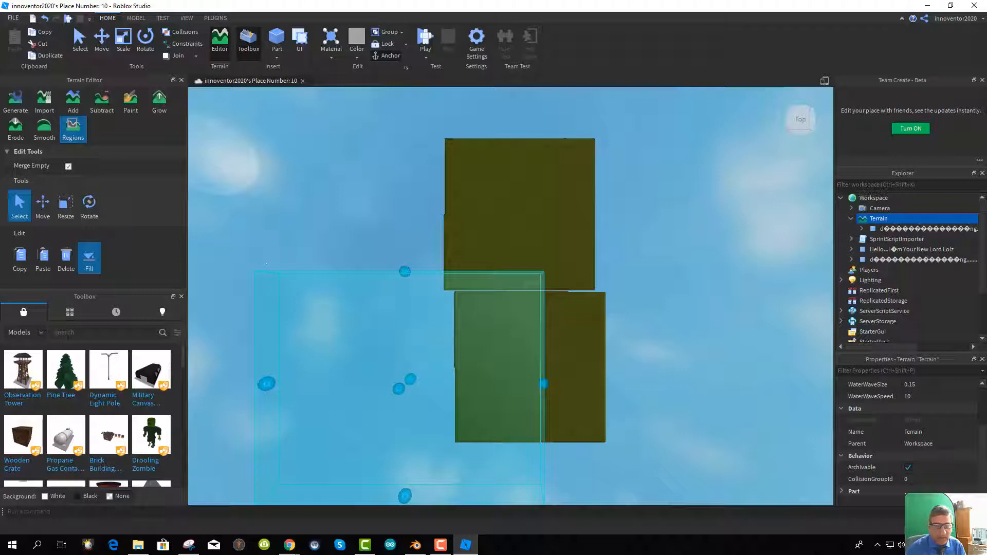
left_click_drag(400, 274, 408, 176)
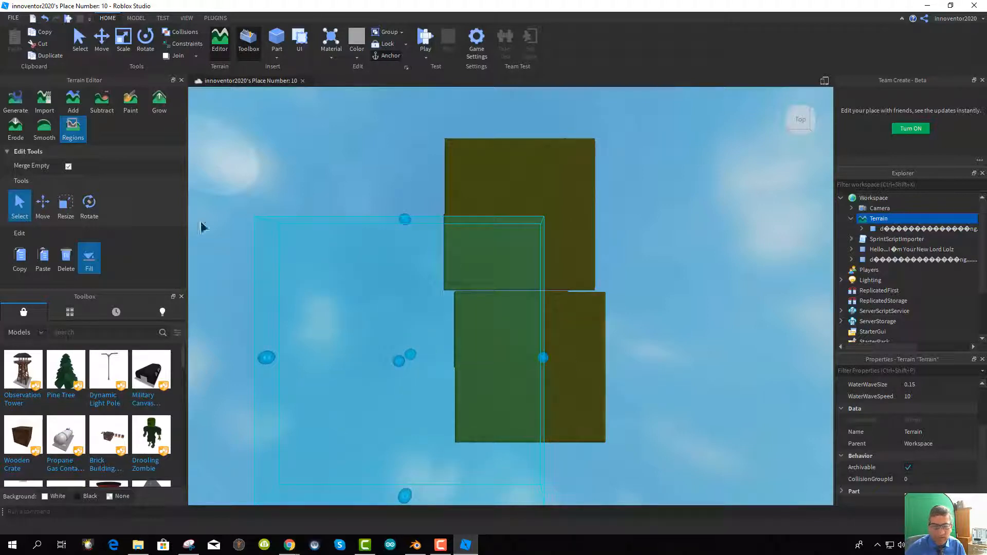
Move the region selection sideways off the grass until it lies alongside the slabs' outer edge
left_click(43, 203)
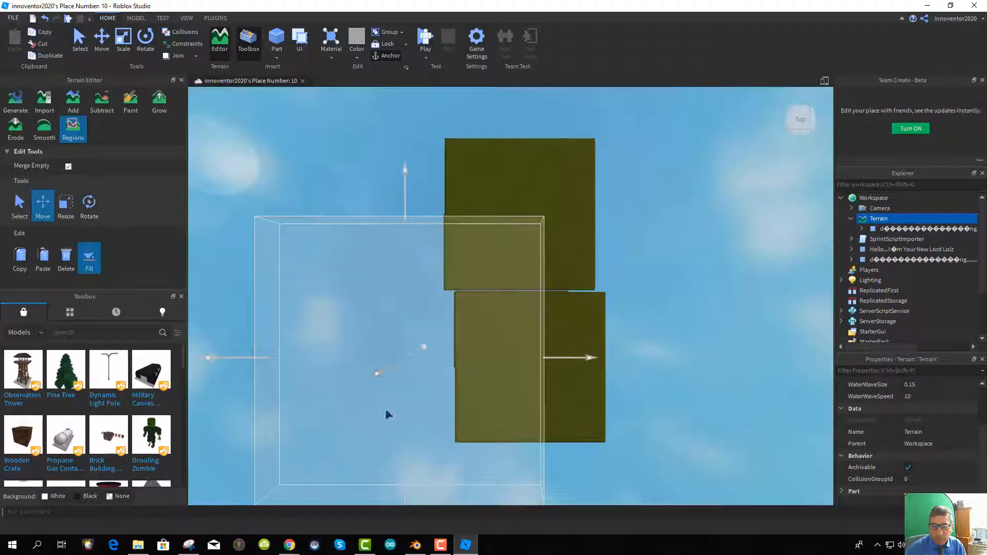
middle_click_drag(443, 401, 465, 216)
right_click_drag(457, 417, 456, 417)
scroll(457, 417, "down", 2)
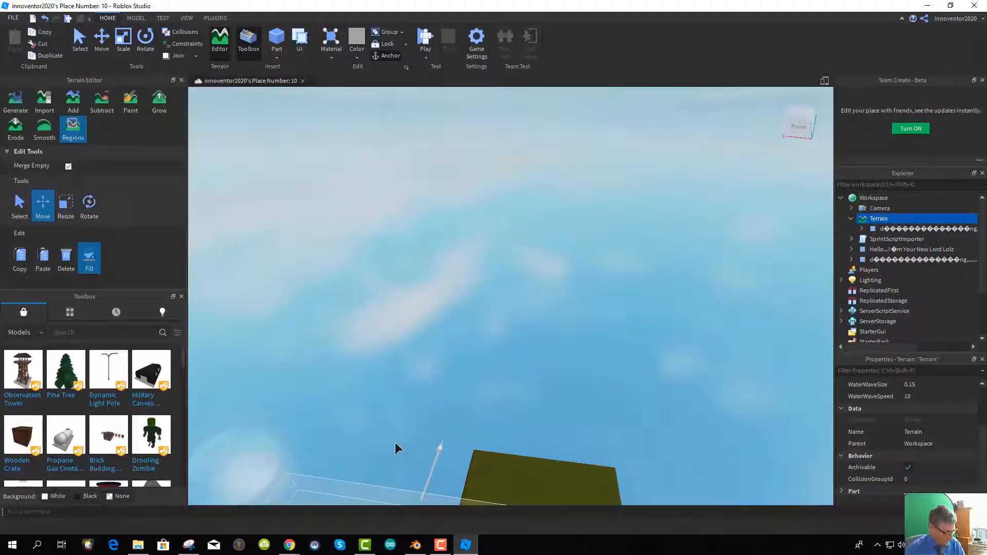
right_click_drag(395, 448, 394, 448)
left_click_drag(429, 211, 564, 378)
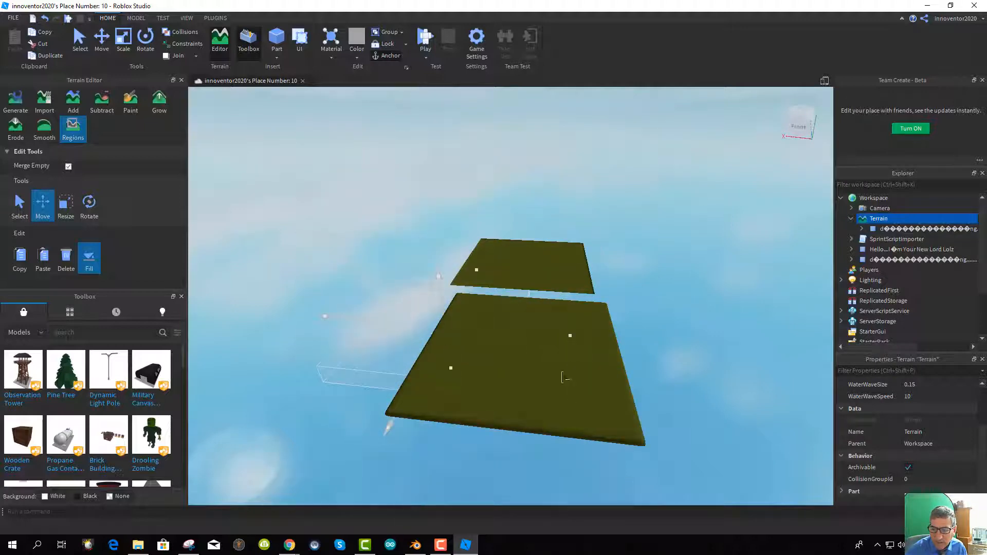
left_click_drag(572, 339, 467, 347)
scroll(396, 378, "up", 1)
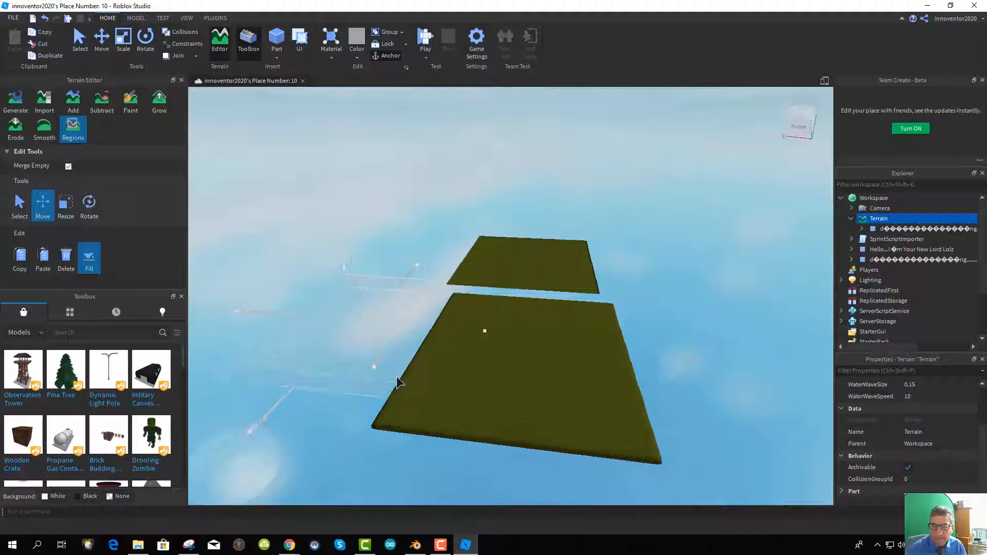
middle_click_drag(396, 377, 599, 335)
scroll(386, 385, "up", 5)
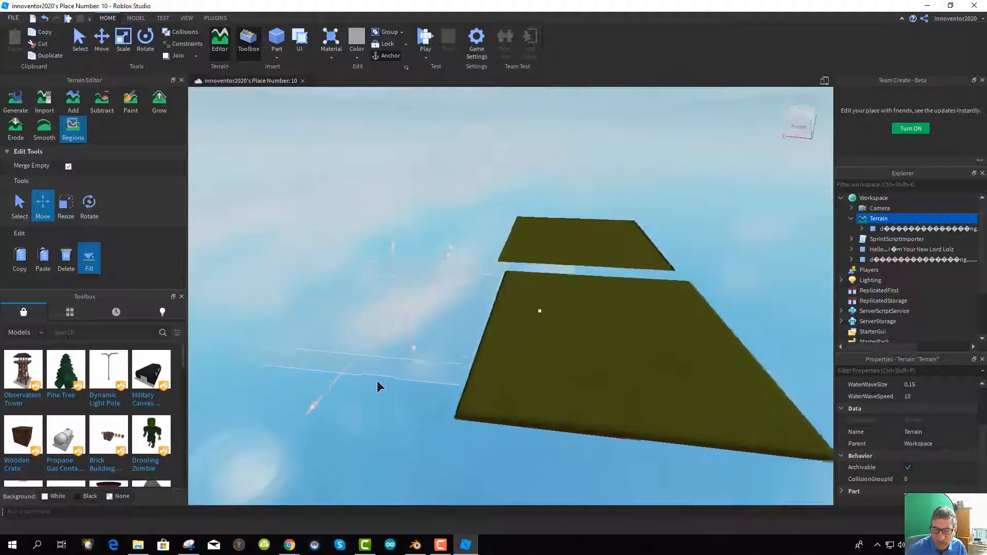
scroll(361, 352, "up", 2)
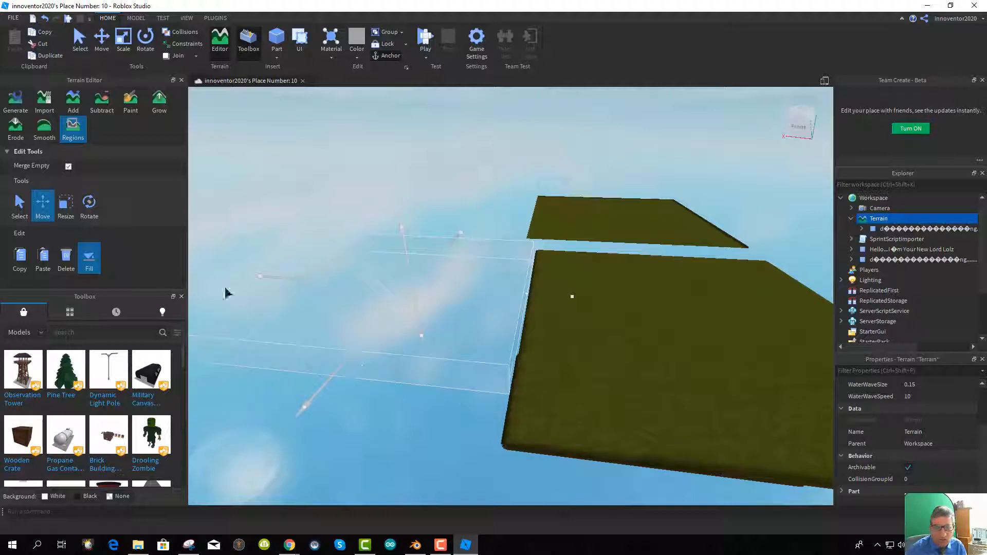
Flatten the region selection into a thin layer and move it along the slab edge toward the far slab
left_click(65, 207)
left_click_drag(404, 275, 411, 315)
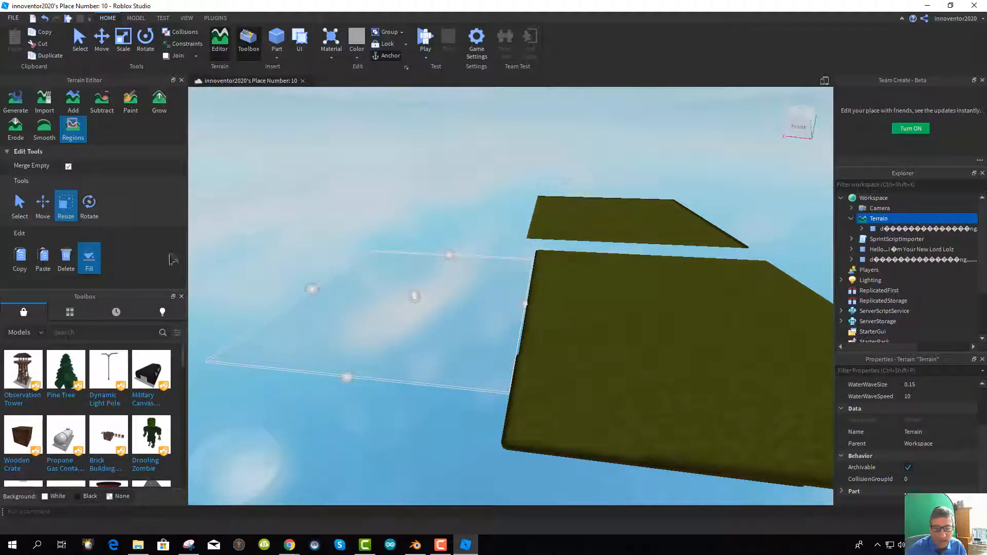
left_click(43, 206)
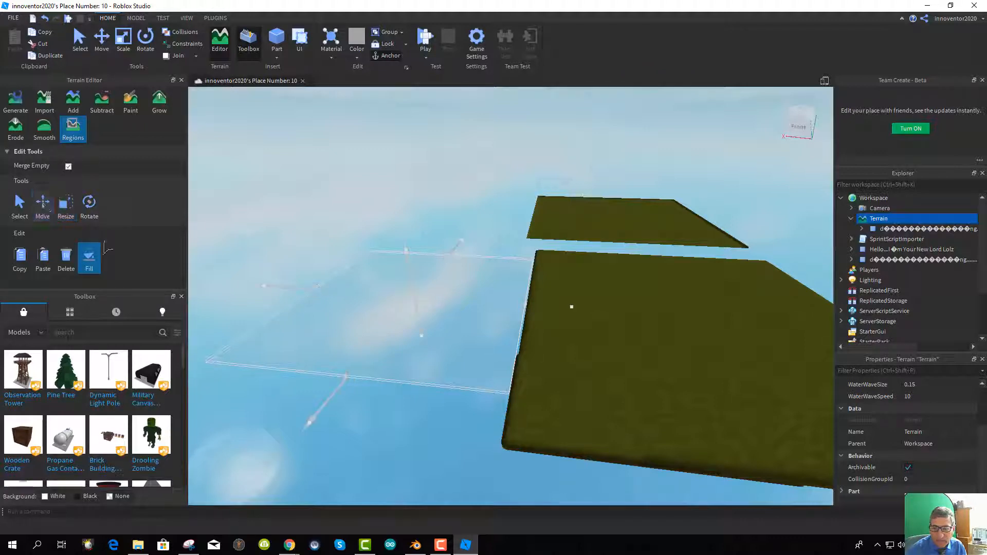
left_click_drag(456, 242, 466, 211)
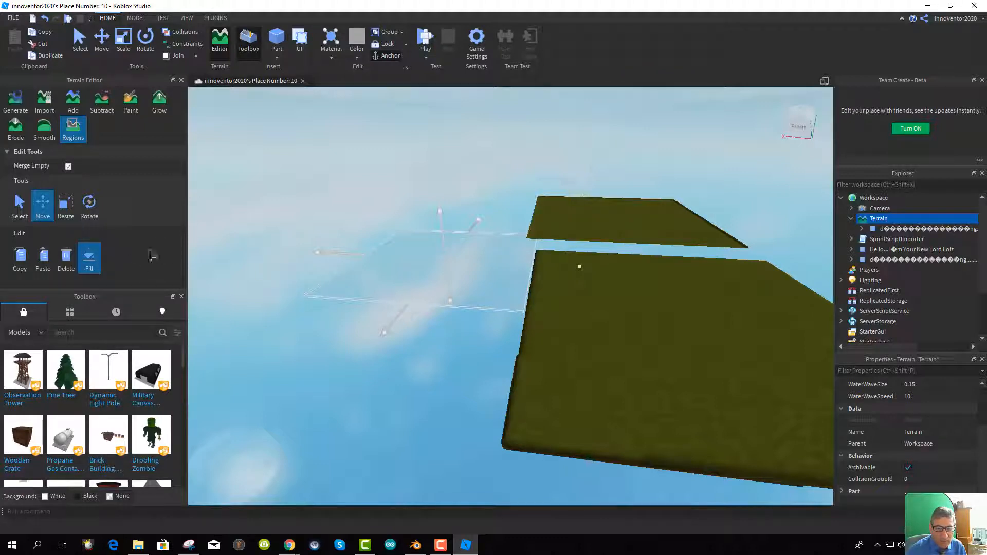
Fill the thin region beside the slabs with grass terrain and leave the region editing tools
left_click(88, 256)
scroll(179, 226, "down", 3)
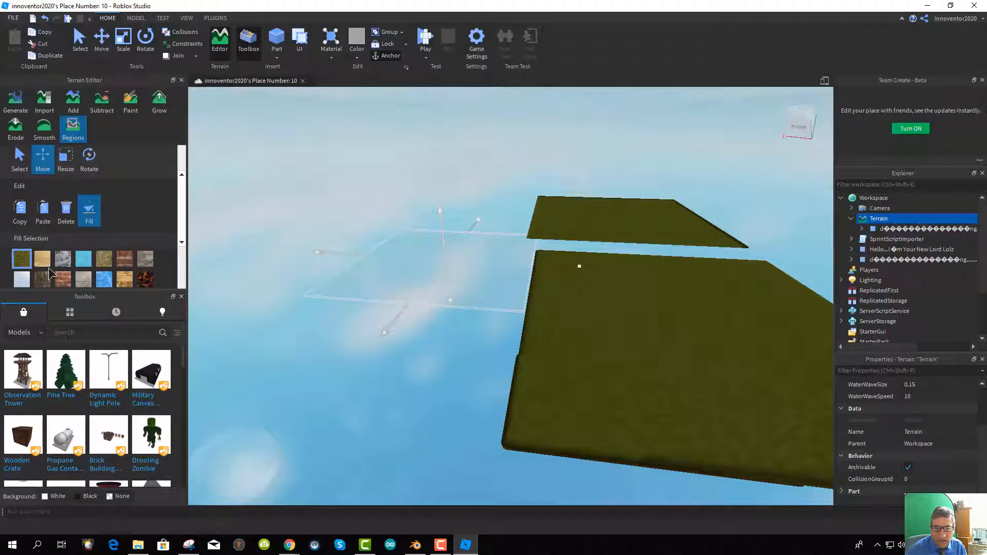
scroll(142, 259, "down", 5)
left_click(112, 274)
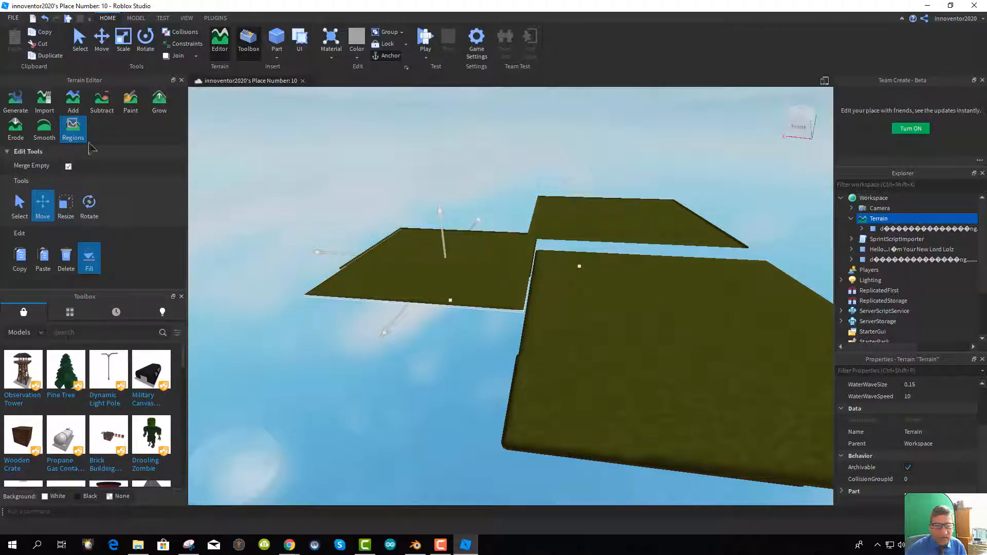
left_click(22, 206)
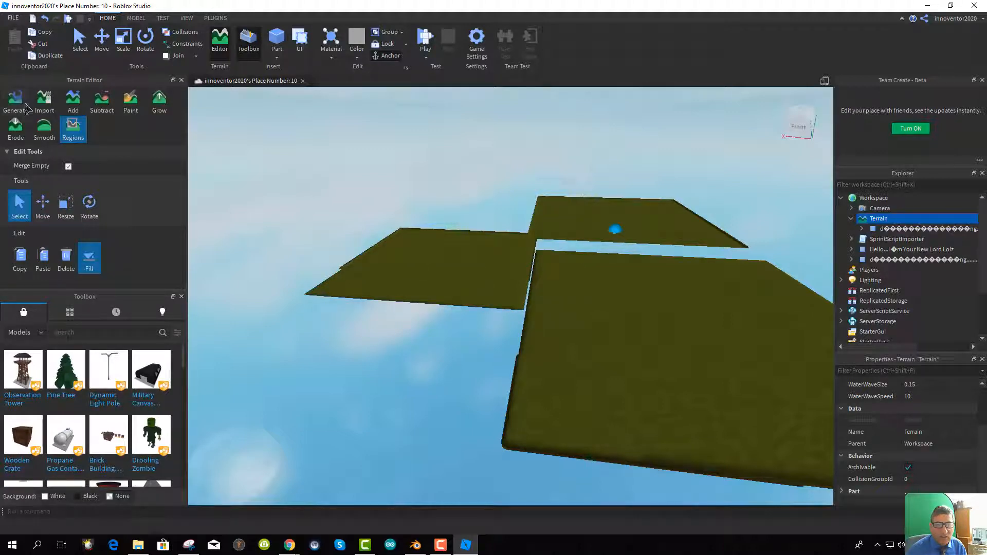
left_click(95, 50)
left_click(462, 277)
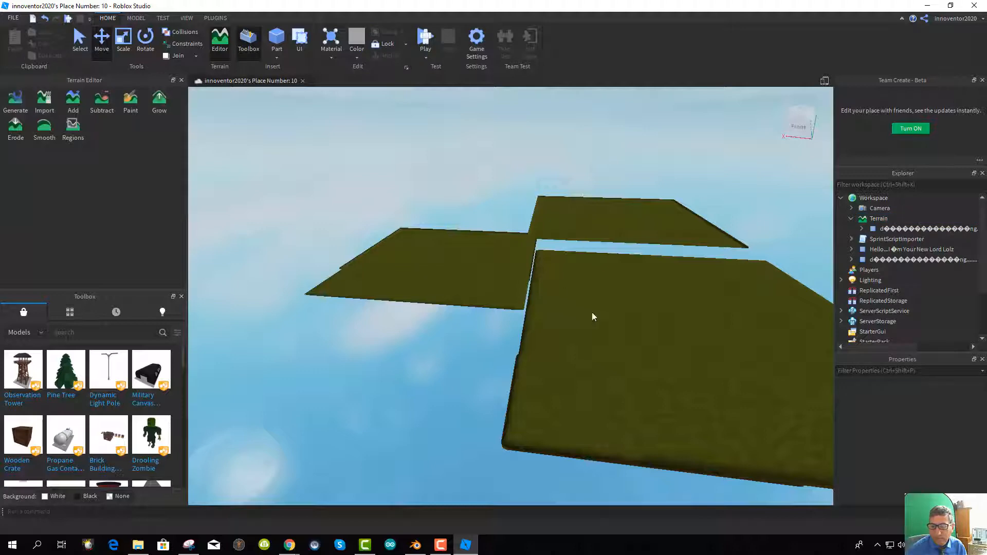
Inspect the new grass slab and how it meets the neighbouring slabs from an oblique angle
scroll(591, 313, "up", 1)
middle_click_drag(586, 315, 65, 243)
middle_click_drag(488, 291, 616, 312)
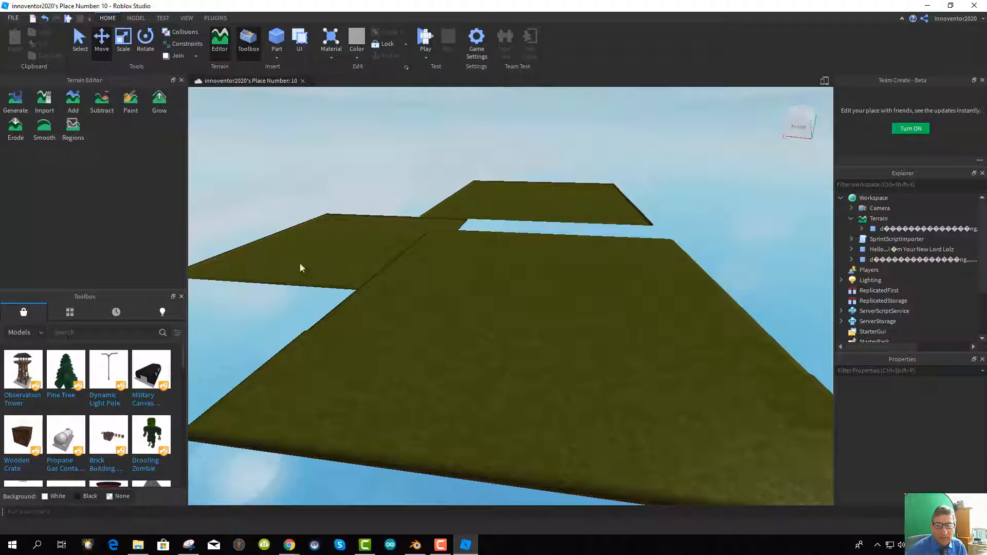
right_click(341, 271)
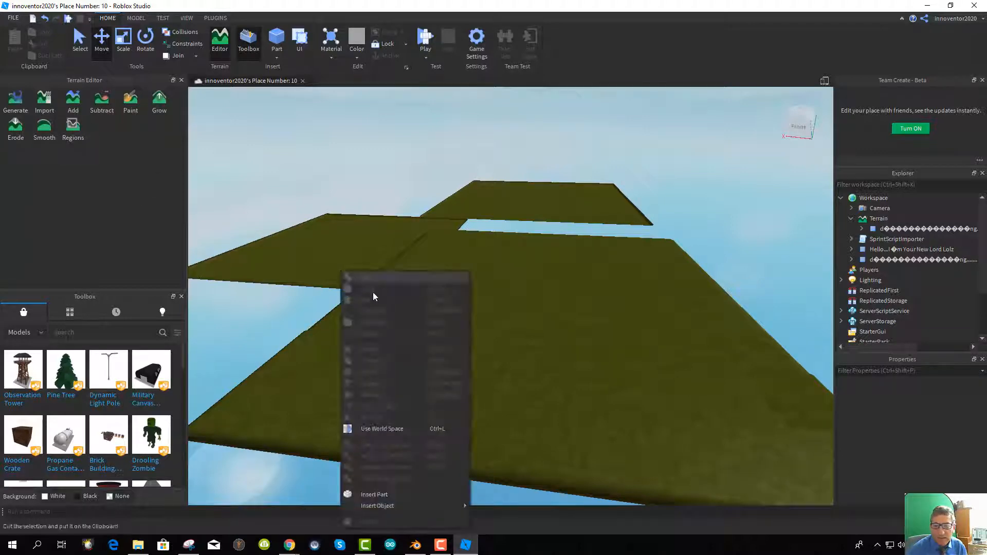
left_click(382, 241)
scroll(446, 273, "up", 1)
scroll(446, 273, "down", 4)
middle_click_drag(519, 319, 594, 386)
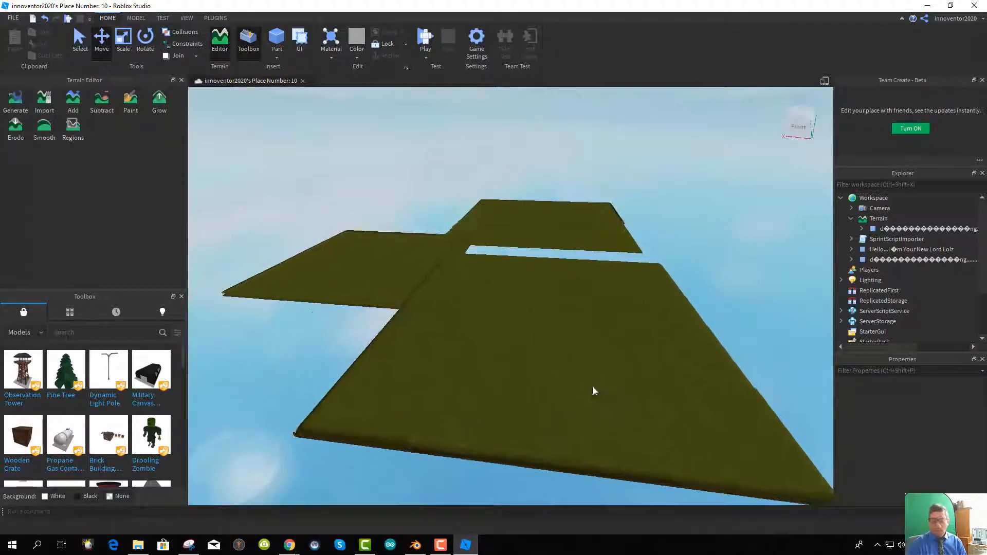
Examine the alignment and gaps between the three grass slabs from the top view and at an angle
left_click(796, 110)
scroll(563, 201, "down", 1)
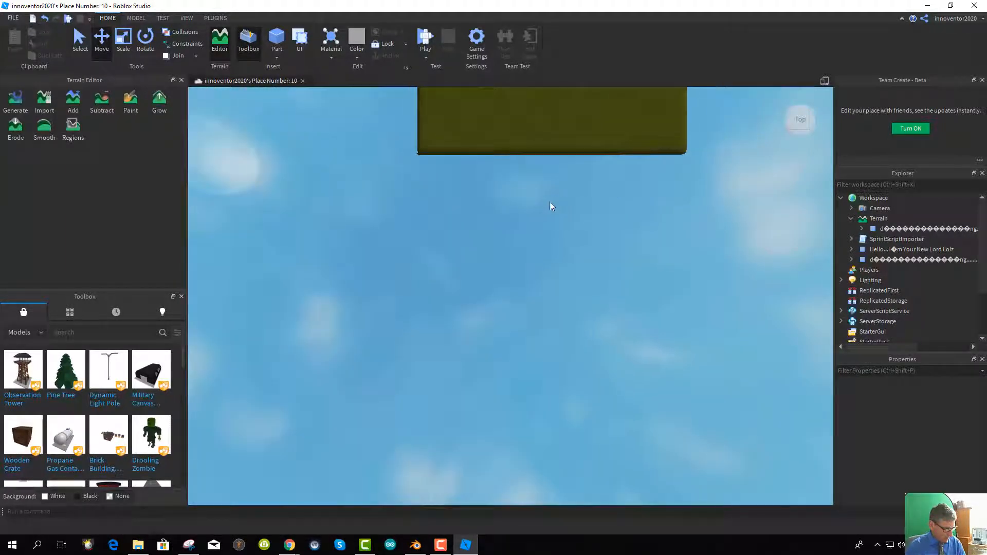
middle_click_drag(487, 383, 424, 492)
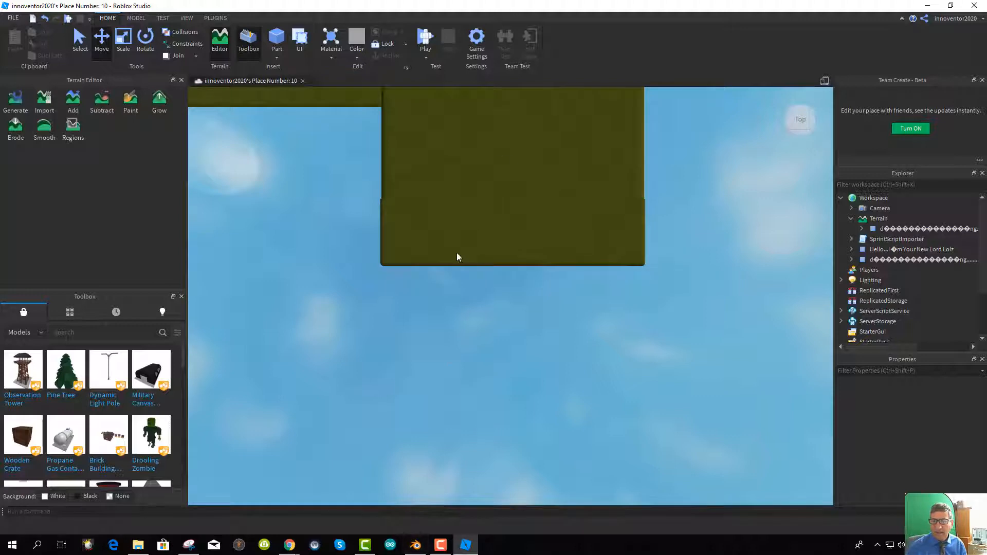
middle_click_drag(427, 170, 483, 424)
middle_click_drag(381, 104, 394, 524)
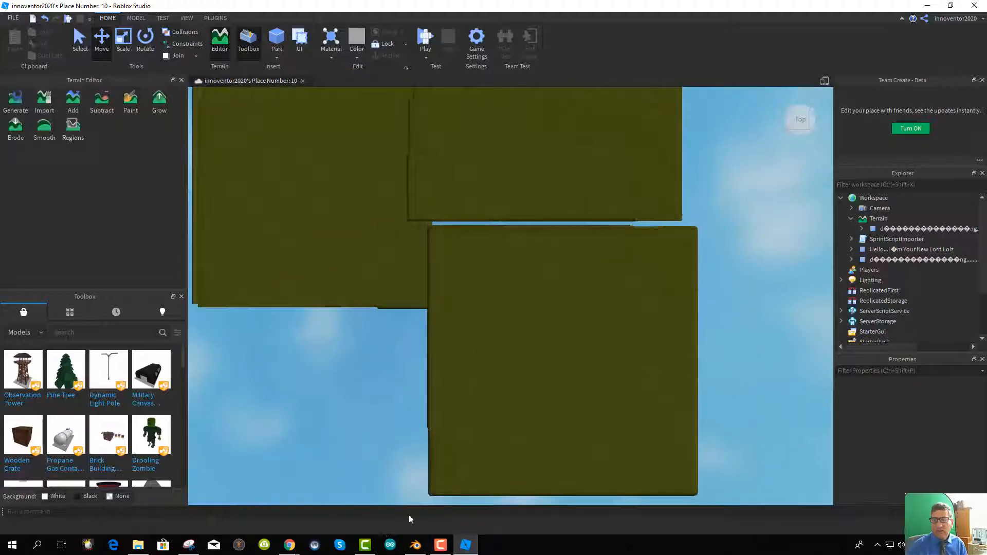
middle_click_drag(436, 330, 529, 528)
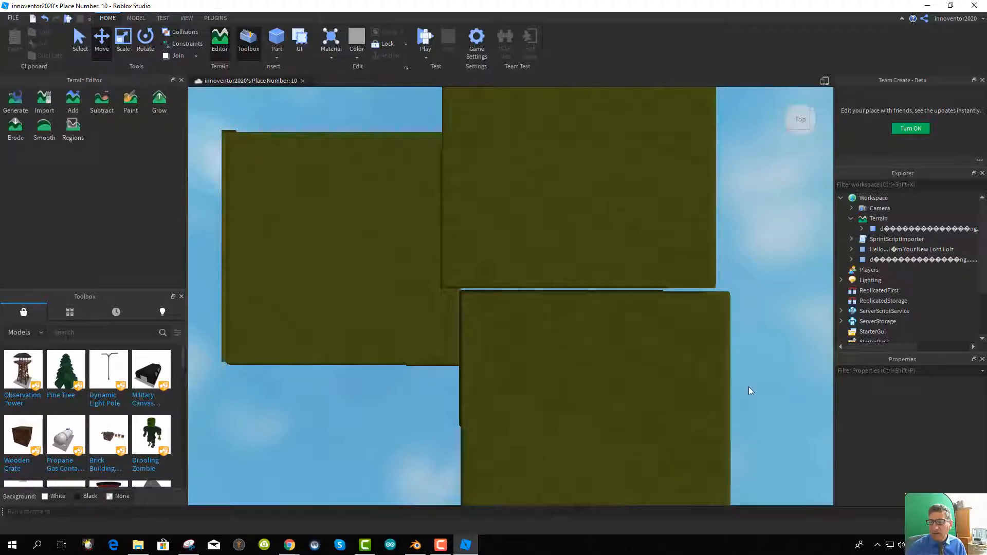
right_click_drag(601, 386, 581, 393)
scroll(535, 424, "down", 2)
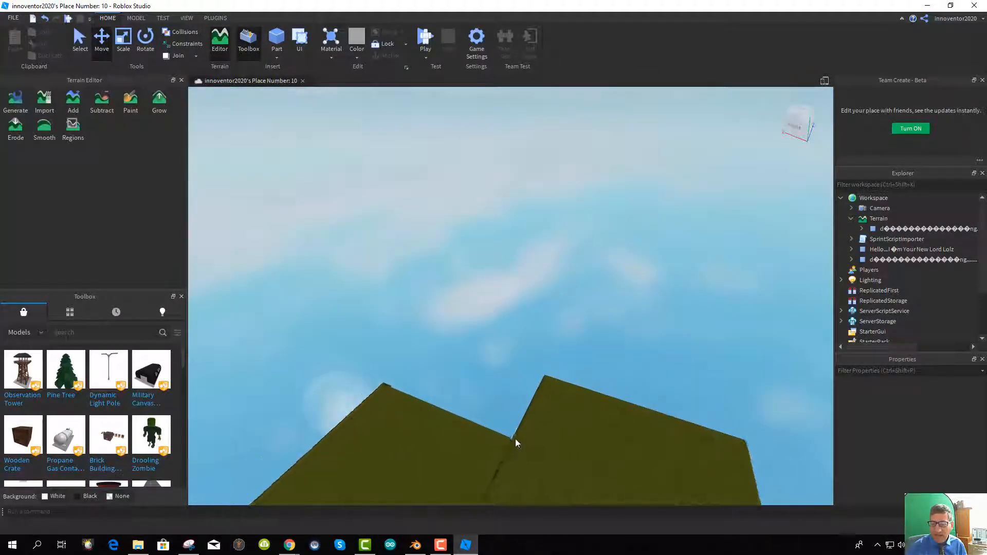
scroll(536, 411, "up", 1)
scroll(551, 410, "up", 1)
scroll(535, 412, "up", 1)
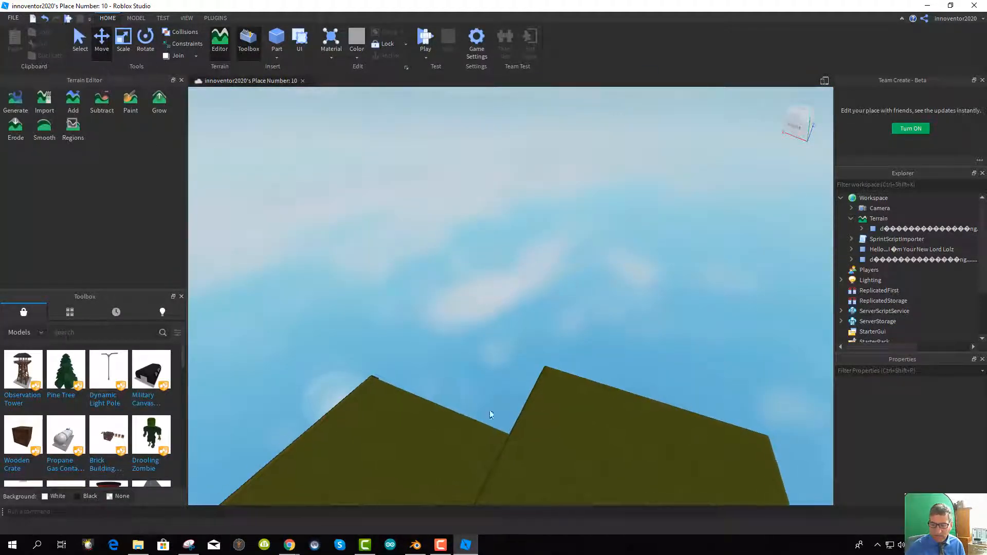
scroll(607, 429, "down", 3)
middle_click_drag(578, 455, 570, 329)
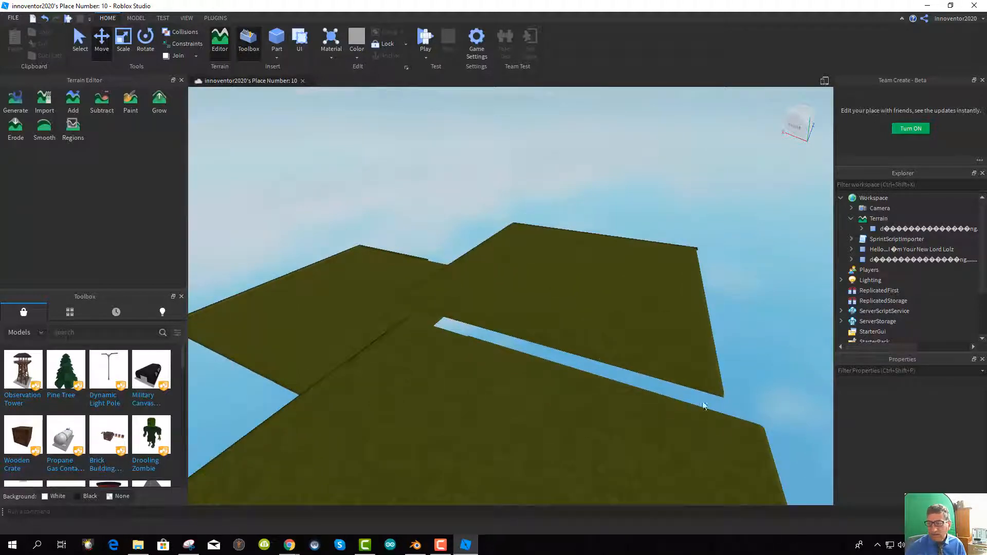
Review the appearance, data and behavior properties of the Terrain object
left_click(873, 221)
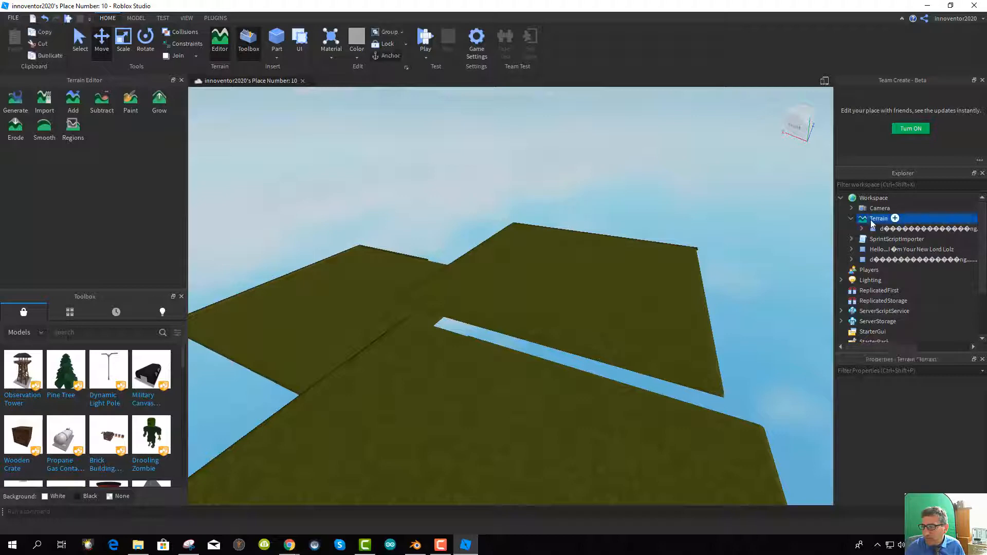
scroll(886, 463, "down", 3)
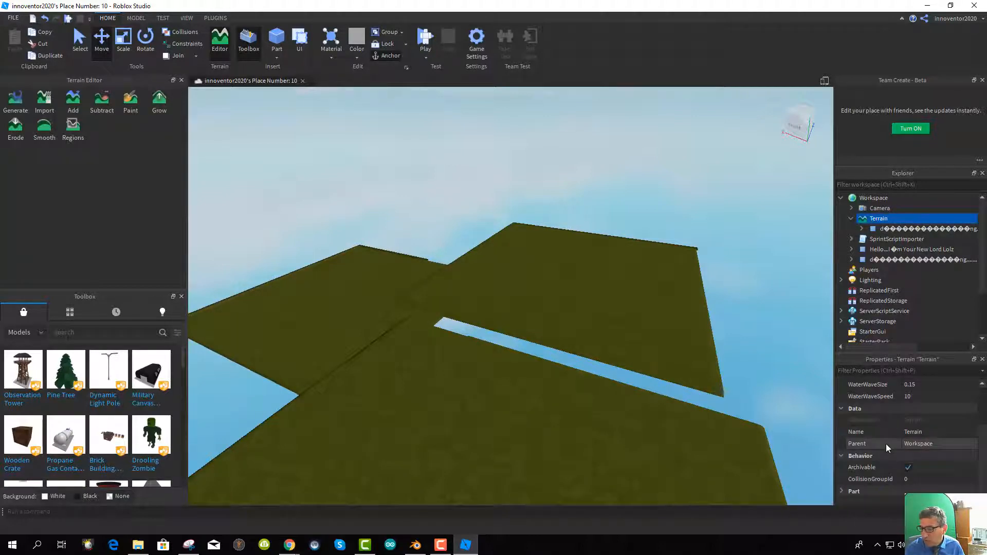
scroll(887, 443, "up", 2)
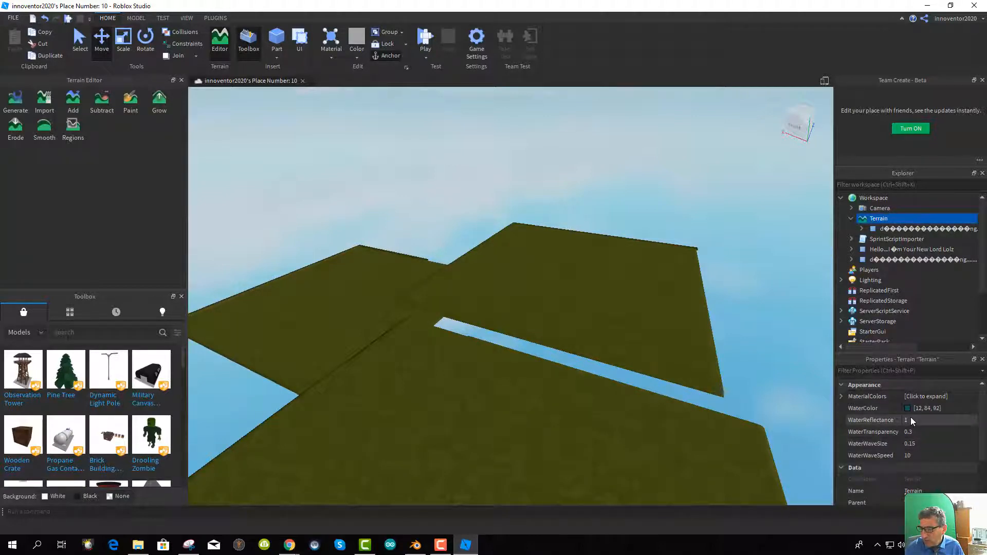
scroll(590, 324, "down", 3)
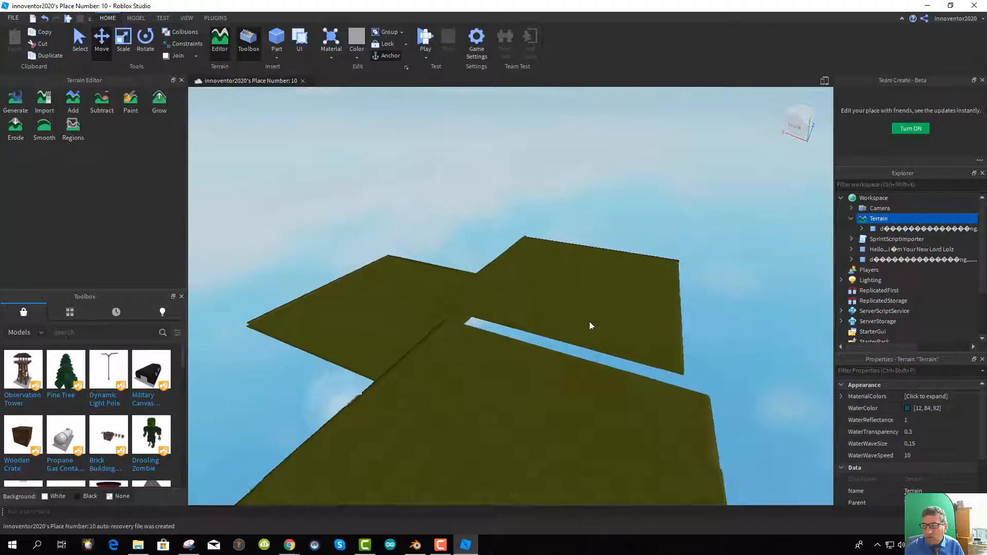
scroll(589, 325, "down", 1)
Insert a MeshPart object on the nearest grass slab
left_click(539, 424)
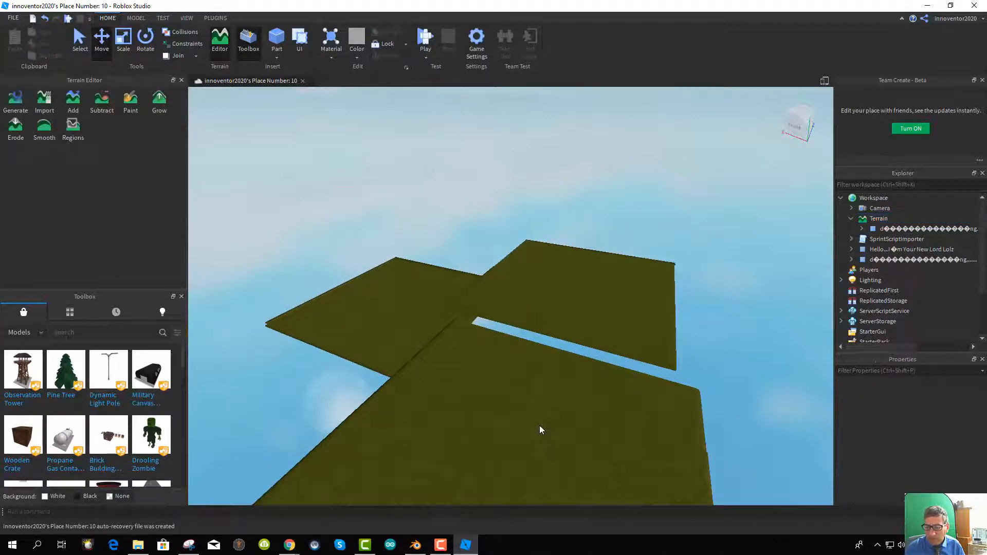
right_click(539, 425)
mouse_move(588, 402)
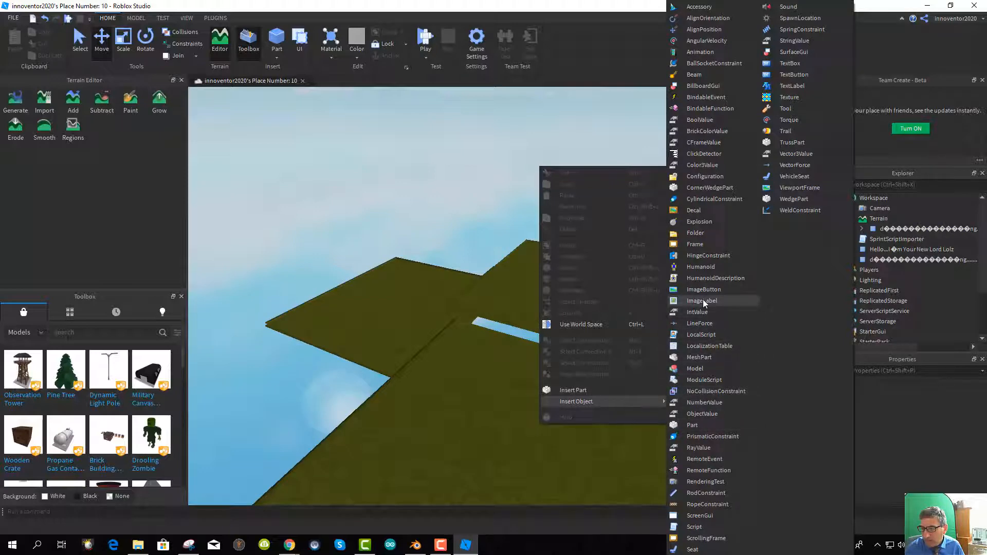
left_click(700, 357)
left_click_drag(543, 390, 545, 369)
scroll(550, 425, "up", 1)
scroll(540, 423, "up", 6)
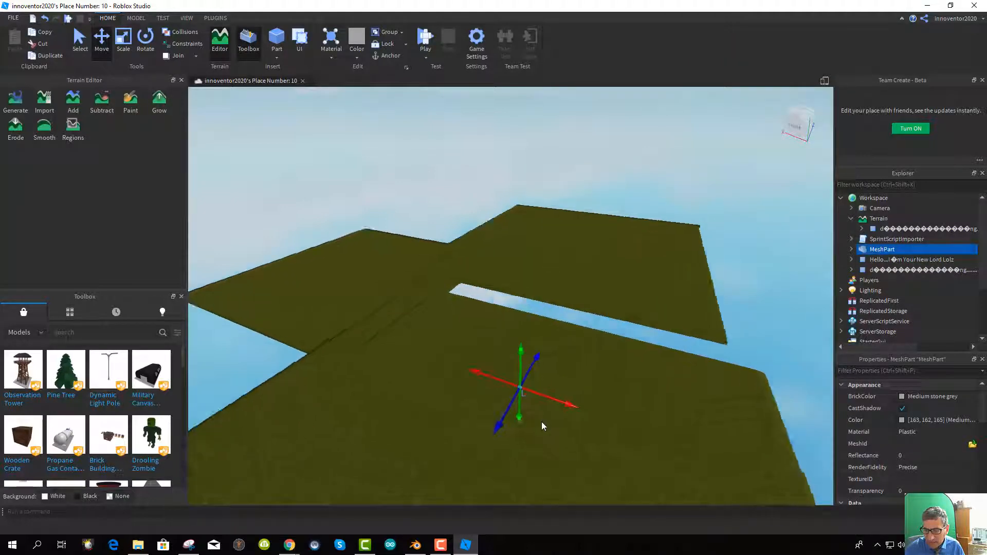
scroll(563, 349, "down", 8)
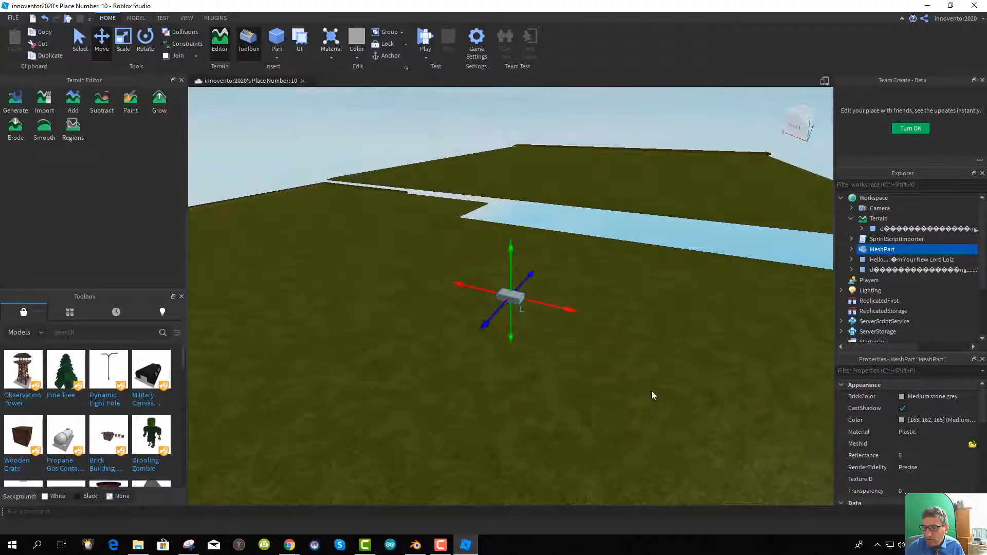
Choose Lake Rosebud 2.obj from the Exports to Roblox folder as the mesh file for the MeshPart
left_click(972, 444)
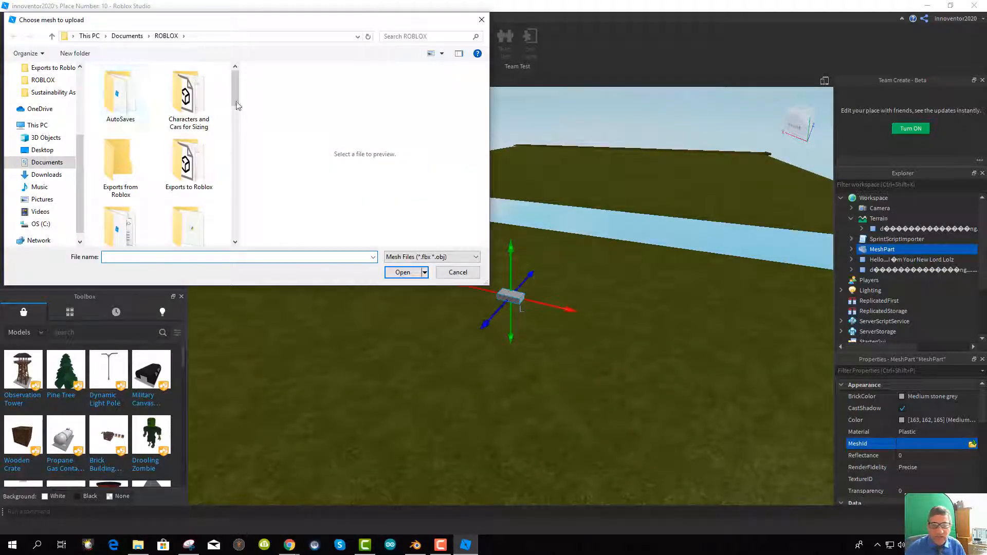
scroll(230, 127, "down", 3)
scroll(225, 98, "up", 3)
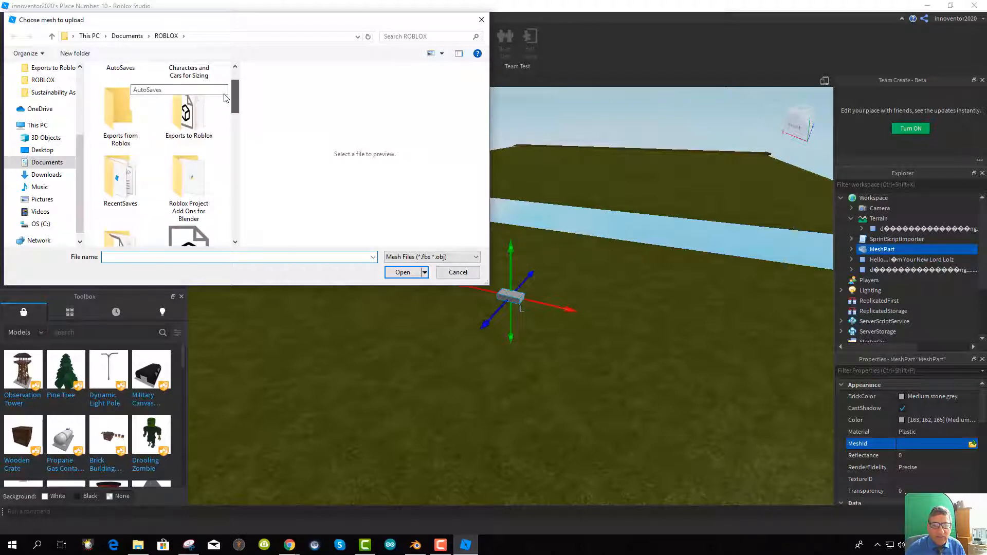
scroll(225, 98, "down", 1)
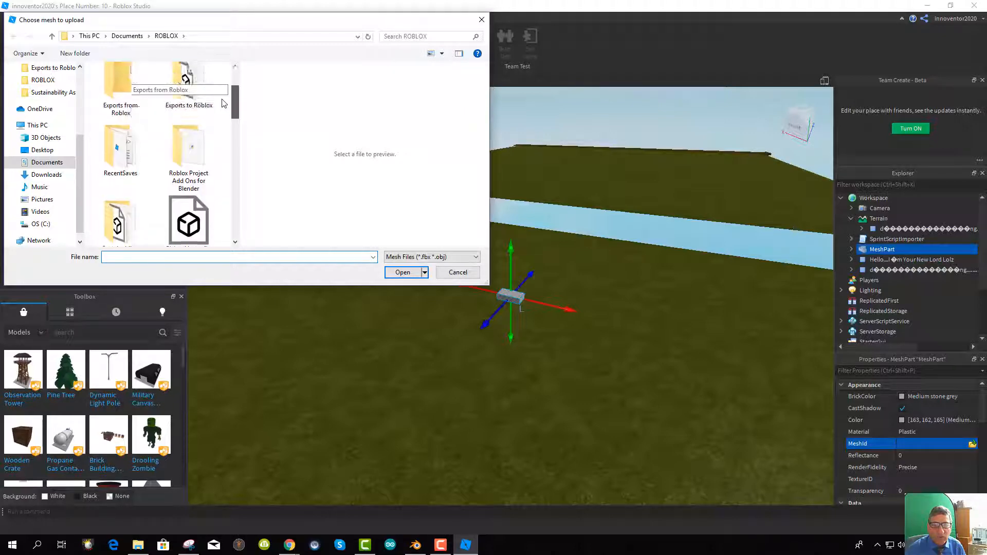
scroll(224, 103, "up", 1)
double_click(196, 111)
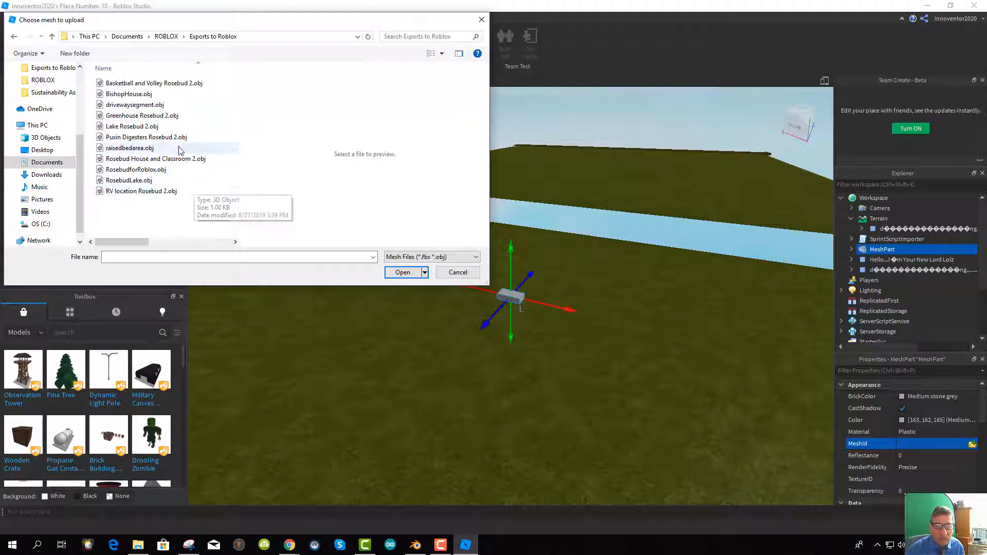
left_click(135, 127)
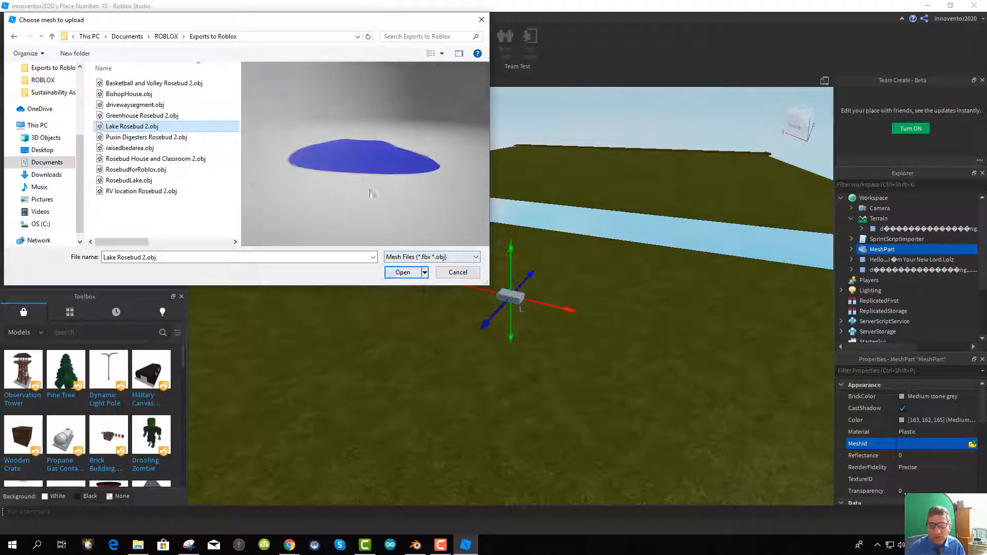
left_click(402, 272)
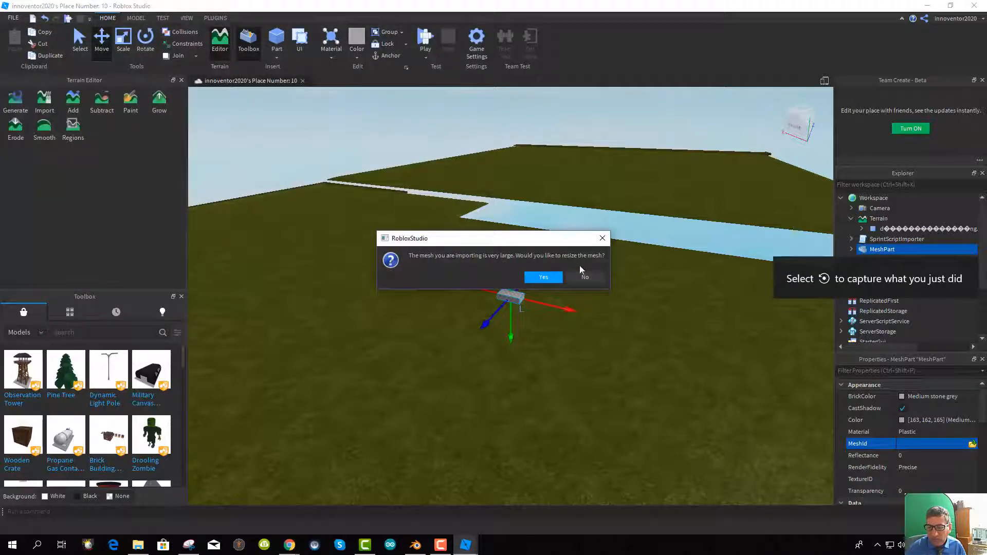
Decline resizing the imported lake mesh, accept moving it to its location data and focus the view on it
left_click(594, 278)
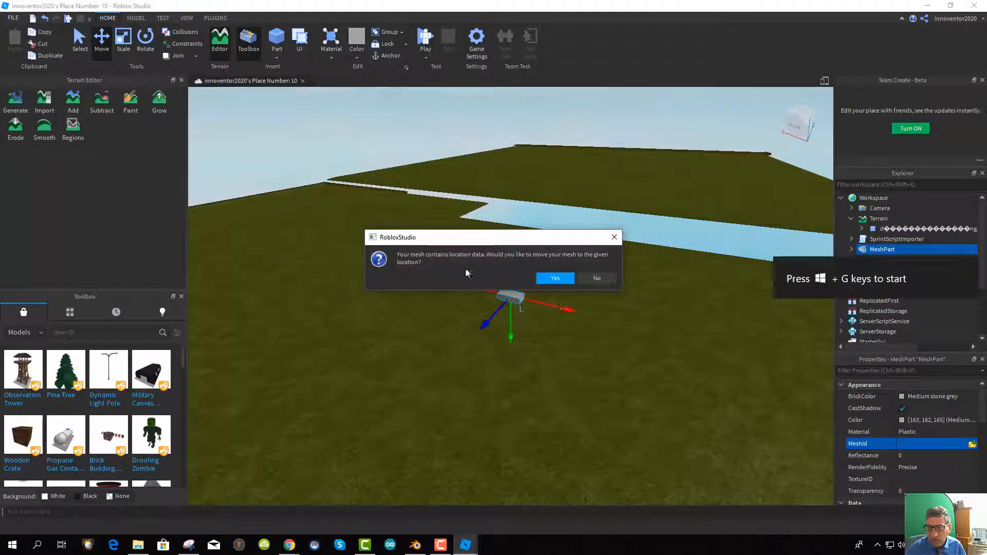
left_click(552, 280)
key("f")
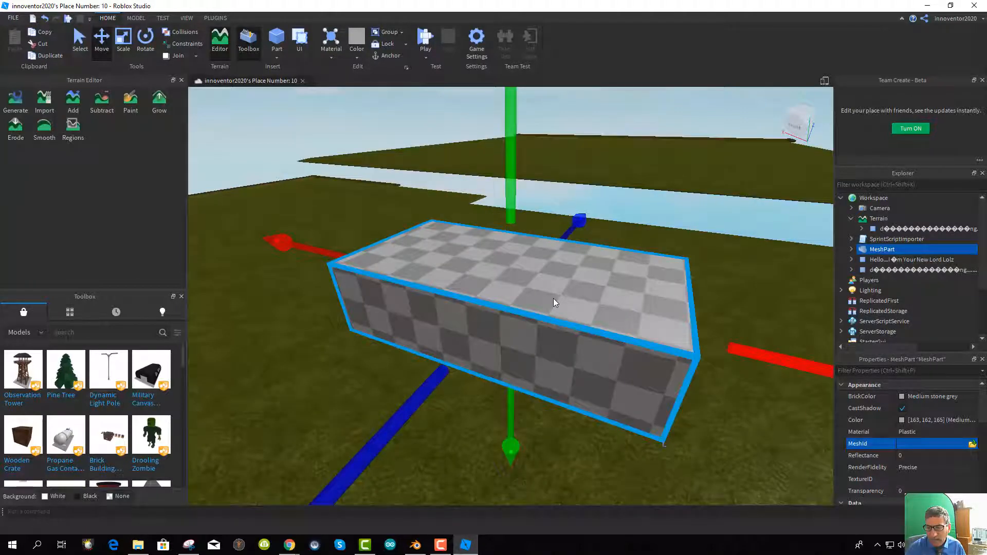
scroll(632, 330, "down", 6)
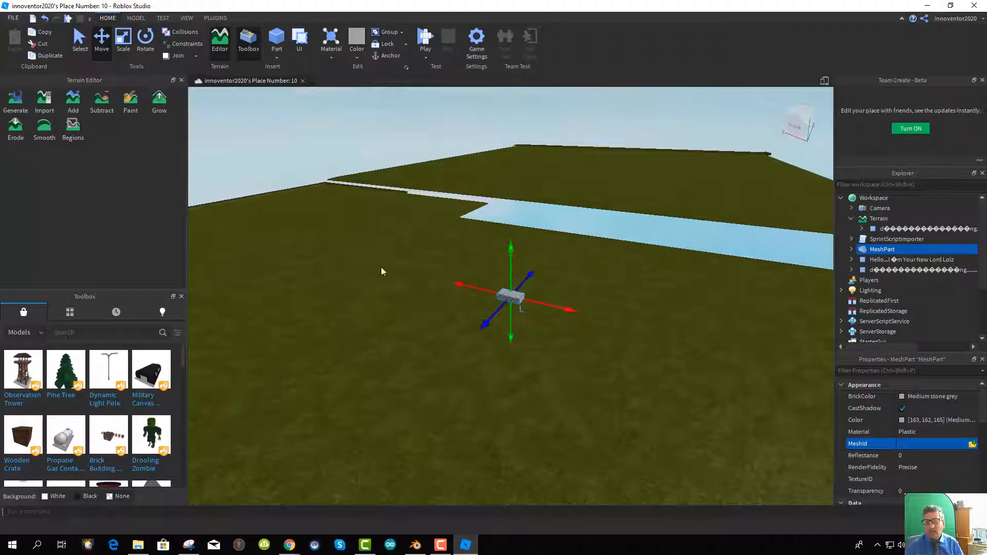
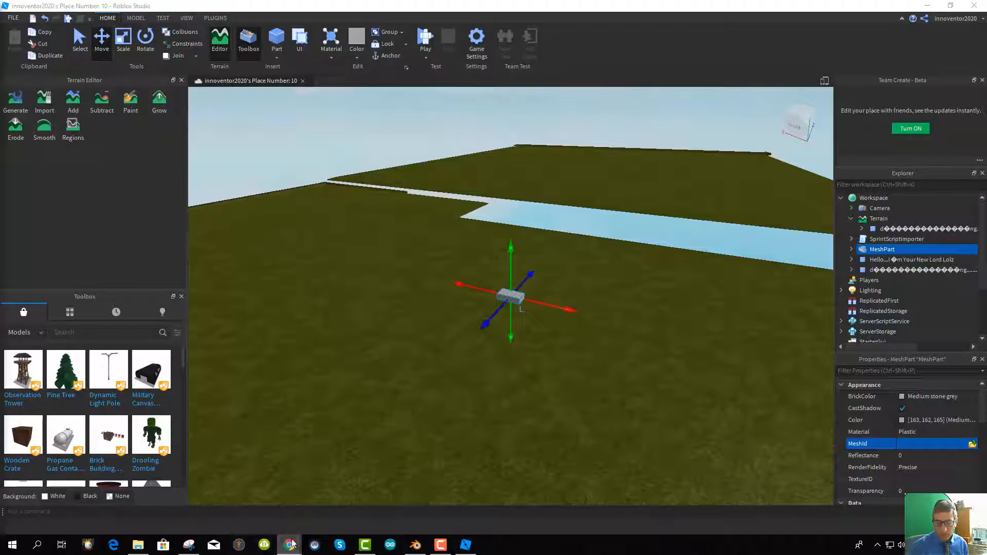
Switch to Chrome and check the Games list on the Roblox Develop page
mouse_move(289, 544)
mouse_move(324, 472)
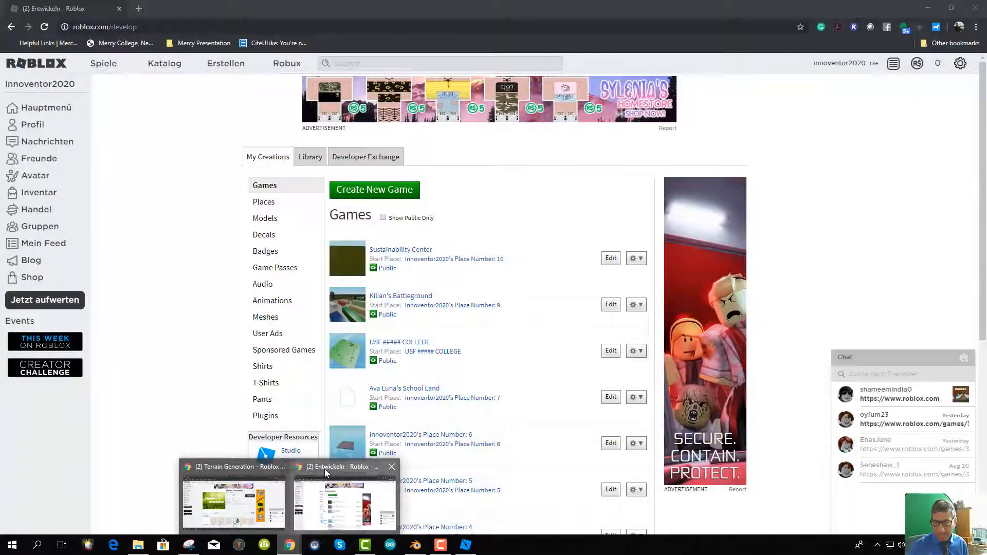
left_click(325, 469)
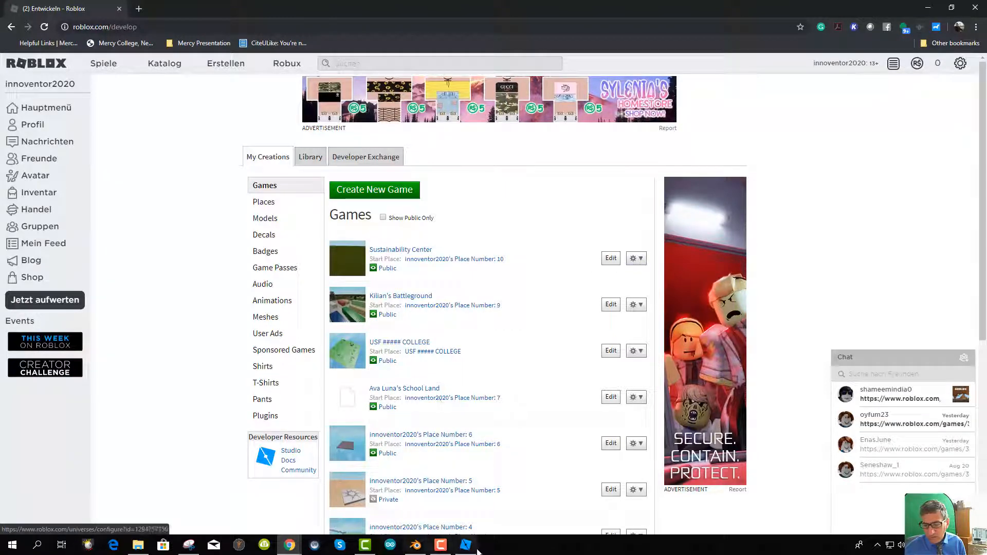
mouse_move(464, 548)
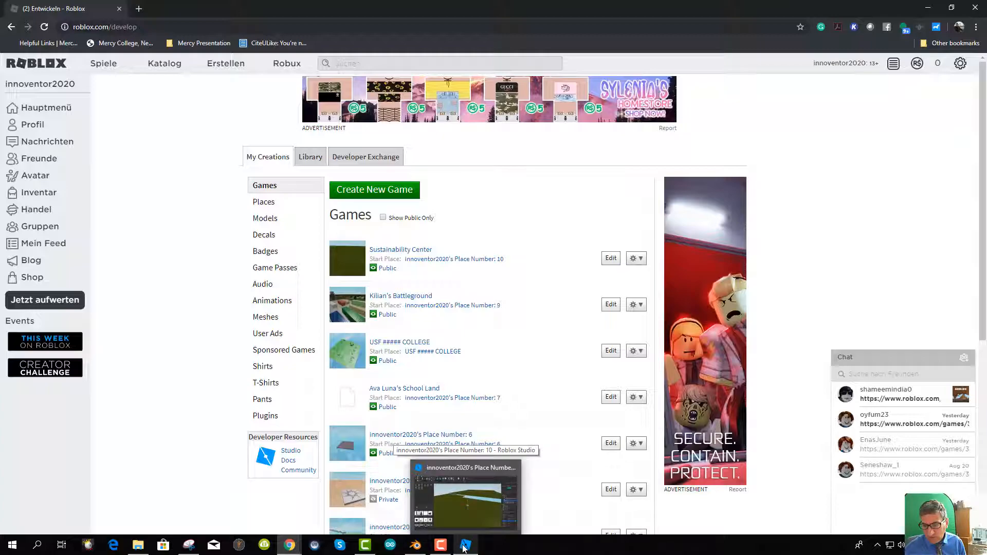
Switch to Roblox Studio and publish the place to Roblox
left_click(464, 547)
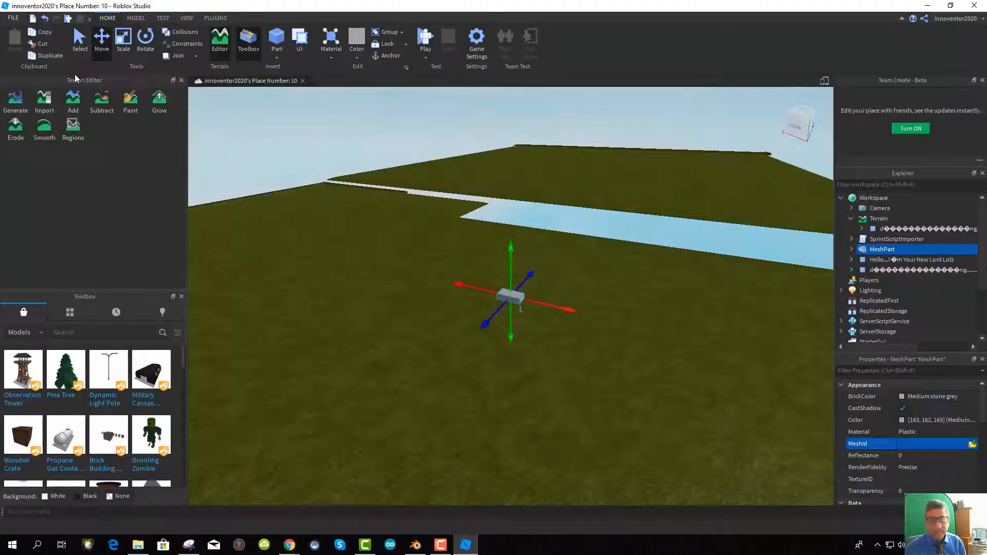
left_click(13, 18)
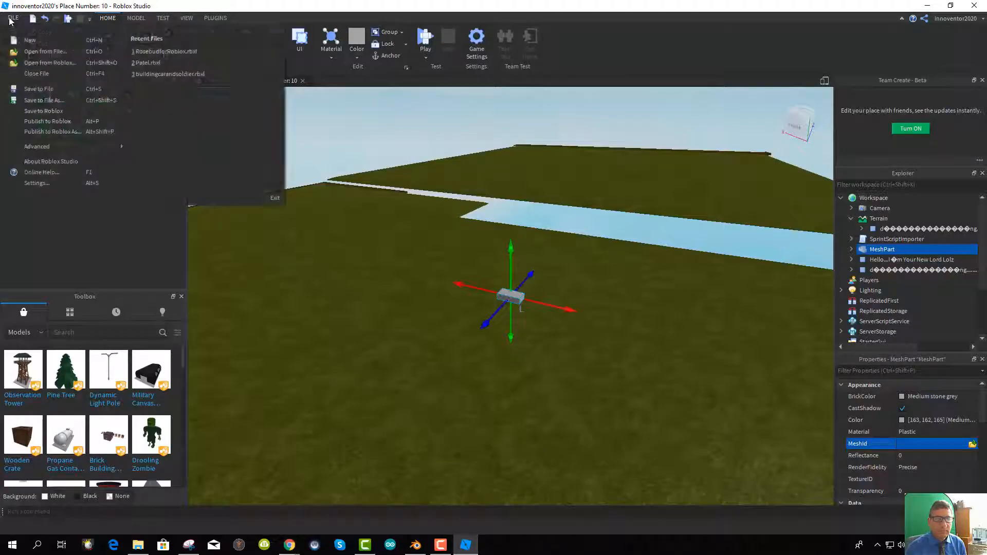
left_click(57, 123)
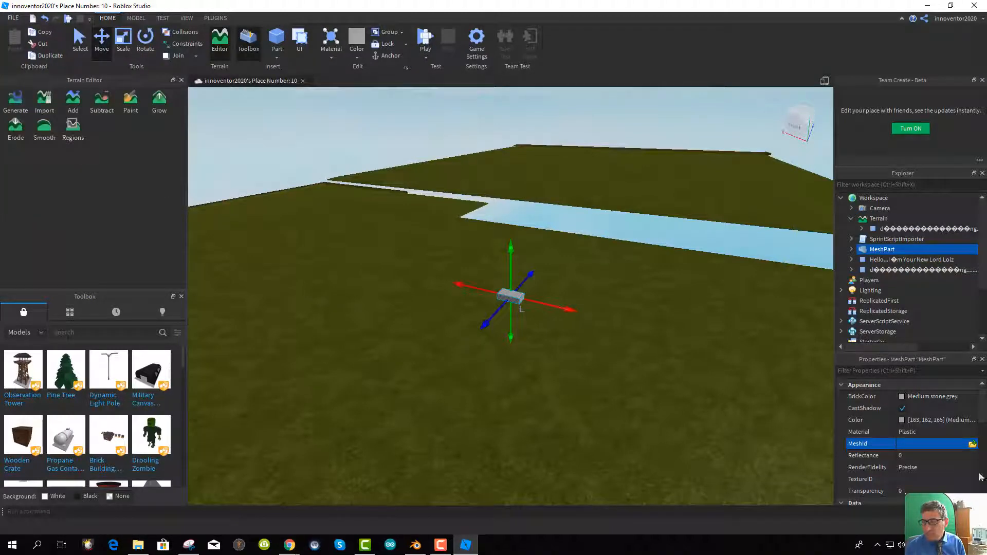
Try to load Lake Rosebud 2.obj as the MeshPart's mesh, declining the resize, accepting its location data and focusing the view on it
left_click(973, 445)
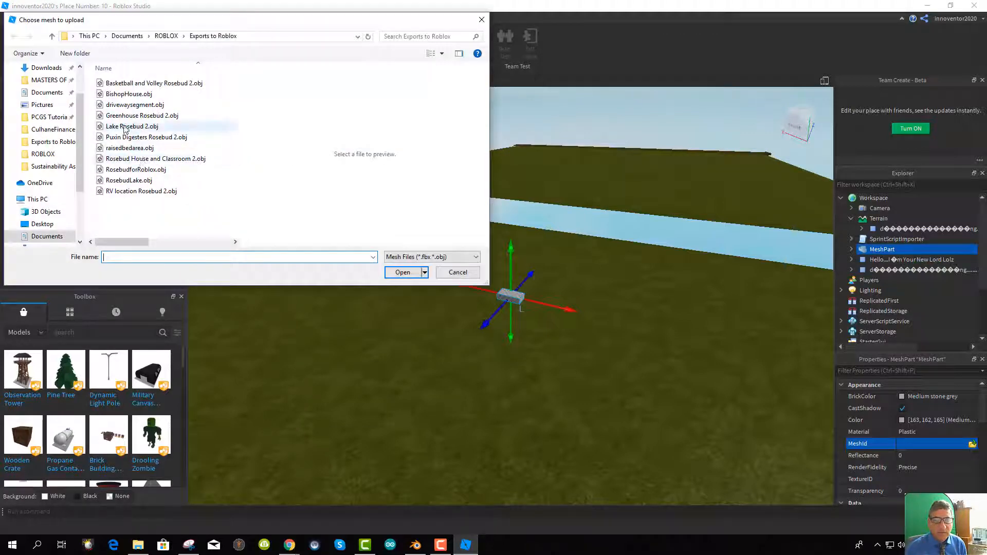
left_click(139, 126)
left_click(402, 272)
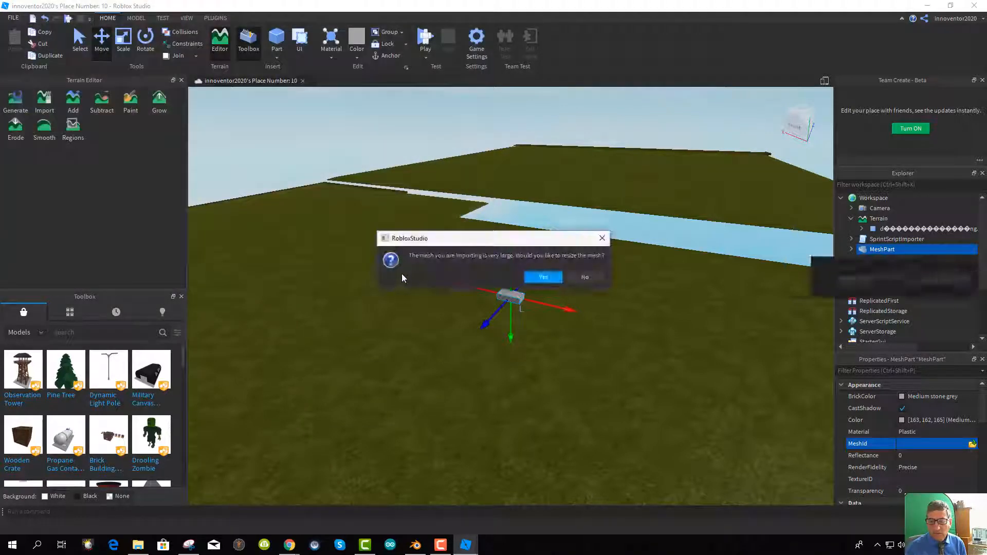
left_click(580, 278)
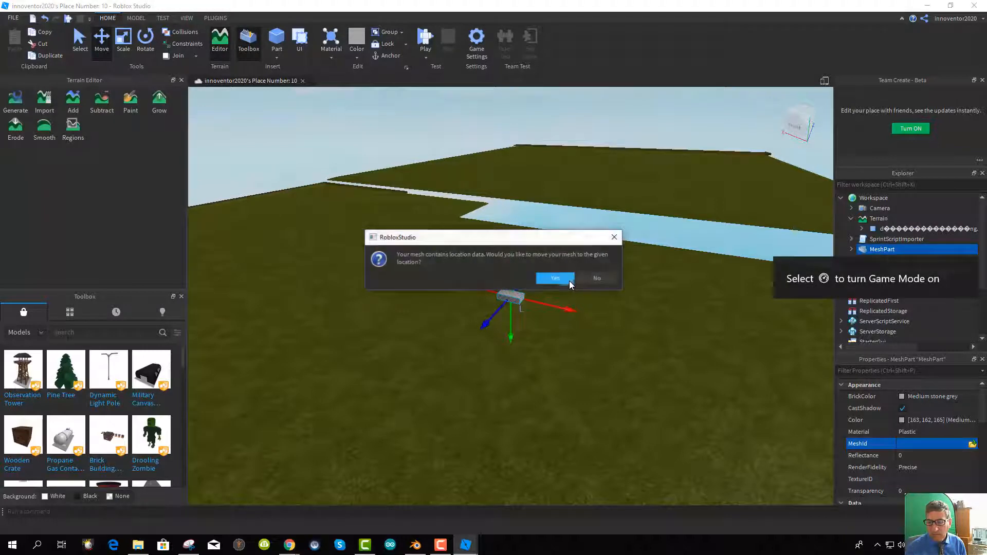
left_click(559, 278)
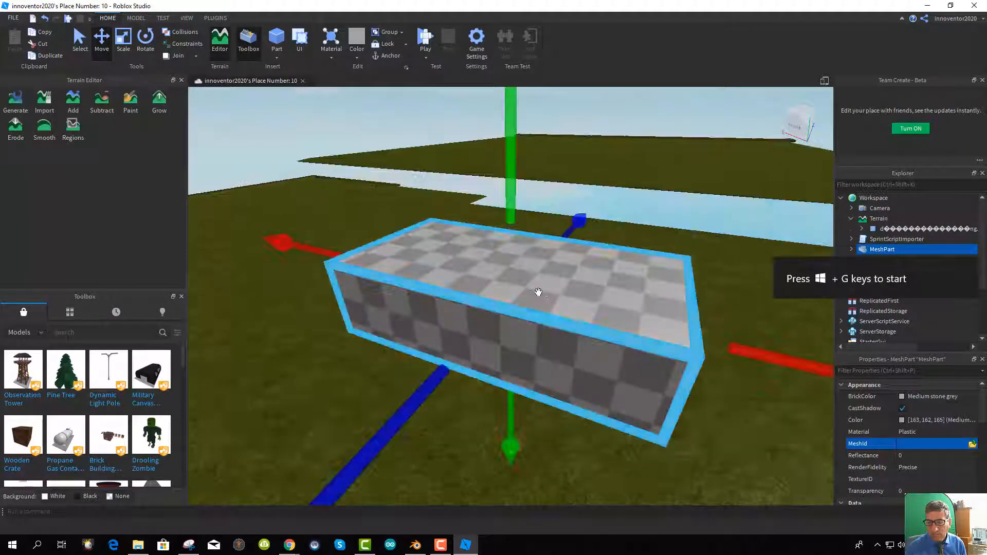
key("f")
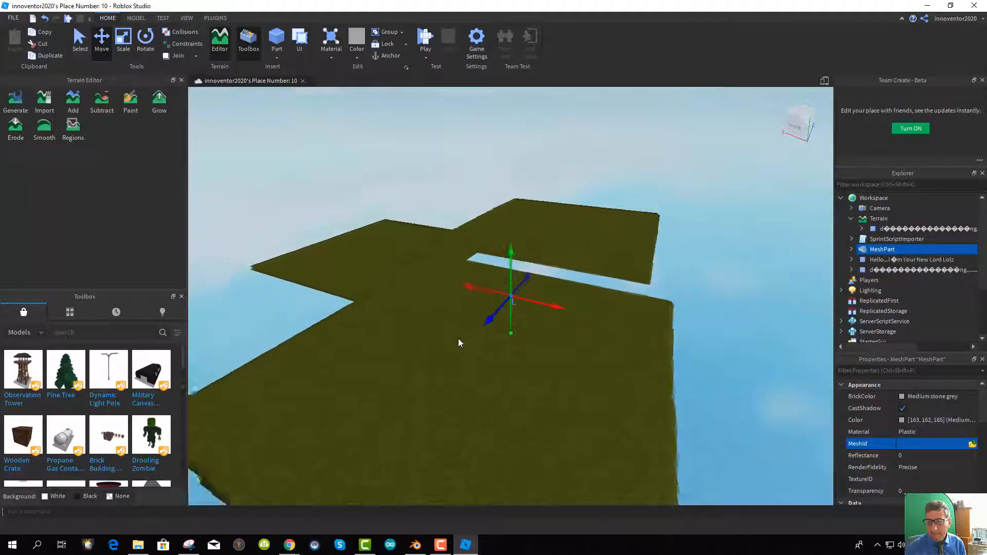
scroll(456, 339, "up", 8)
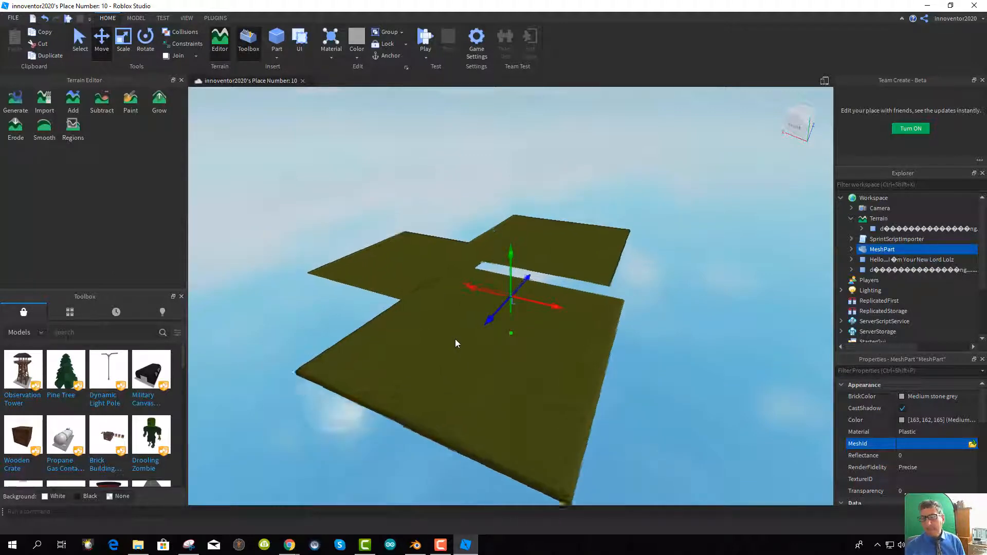
scroll(452, 339, "up", 1)
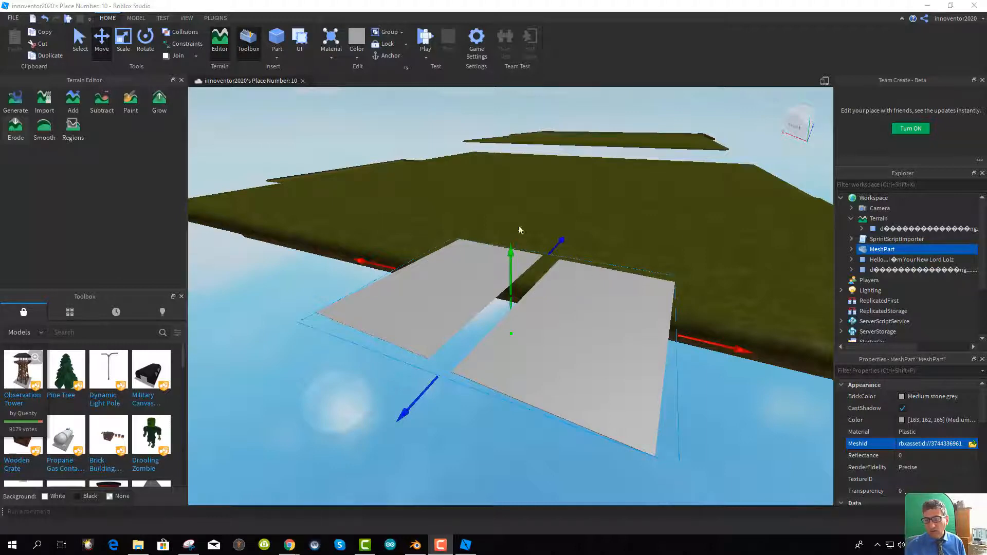
Rename the MeshPart holding the two flat court slabs as BasketballandVolleyball
scroll(519, 230, "up", 2)
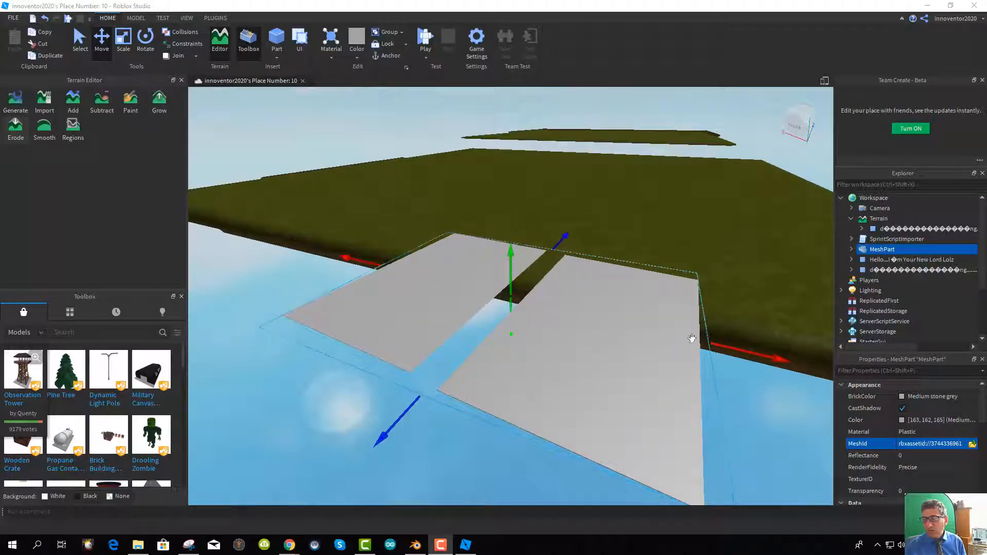
right_click(692, 203)
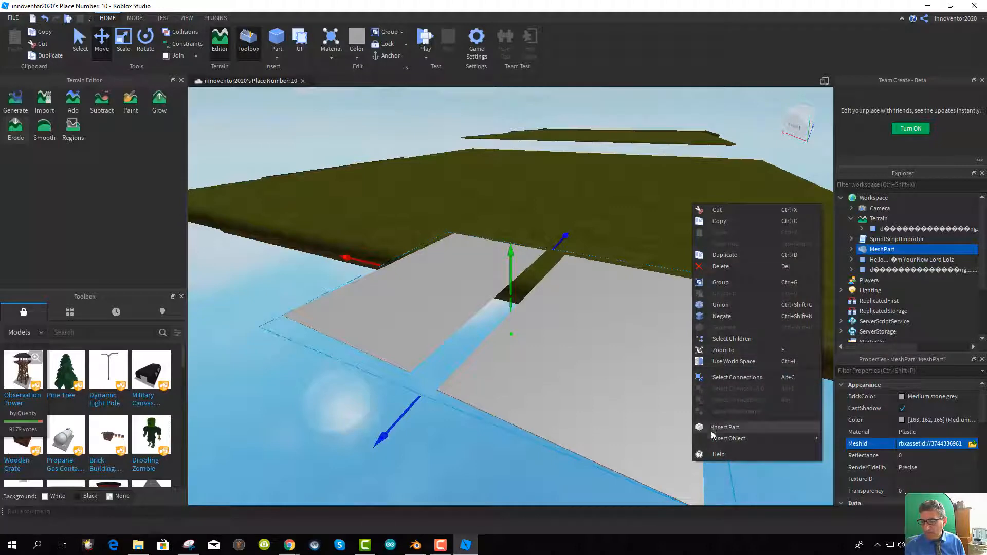
mouse_move(715, 440)
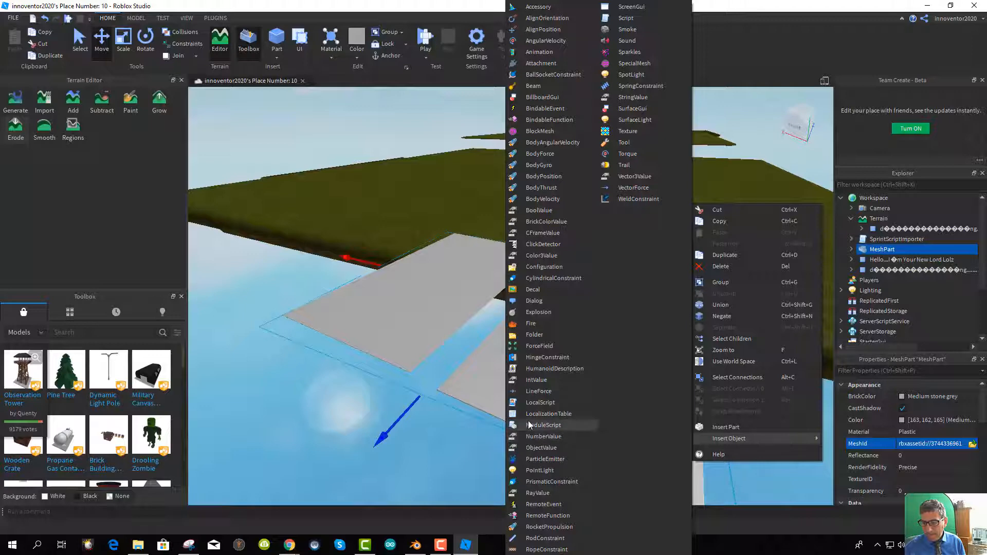
left_click(883, 251)
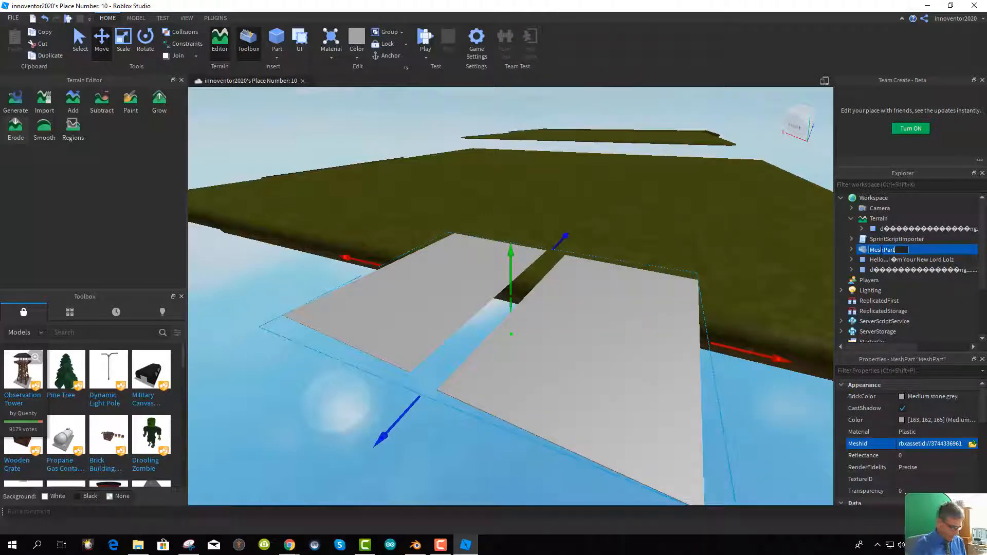
type("Base")
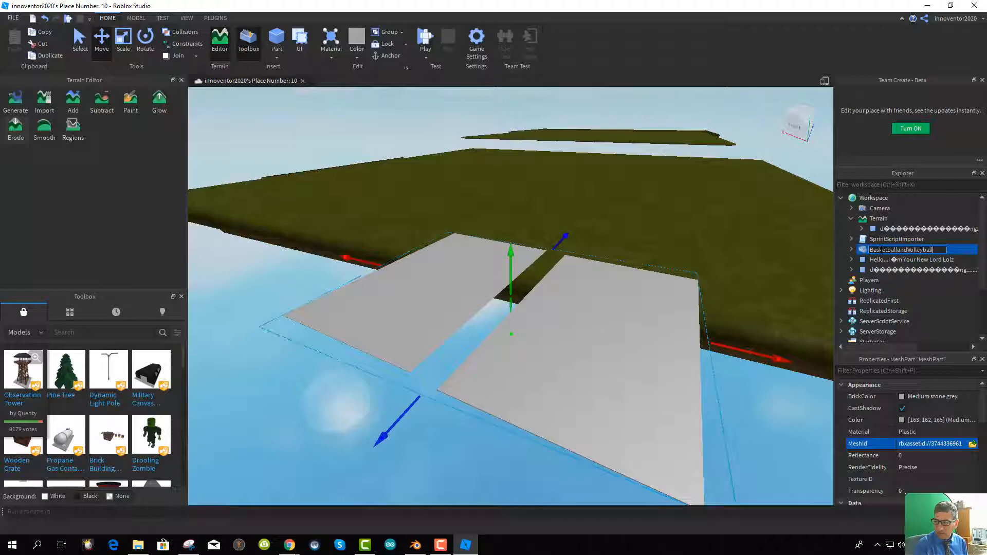
key("Return")
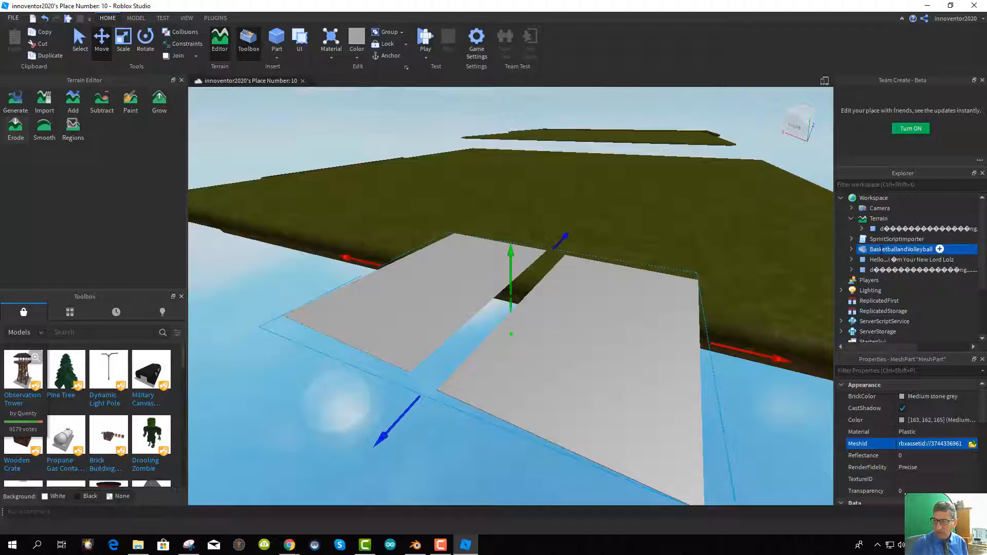
Deselect the court mesh and insert a new MeshPart object on the grass terrain beside it
left_click(745, 272)
right_click(716, 237)
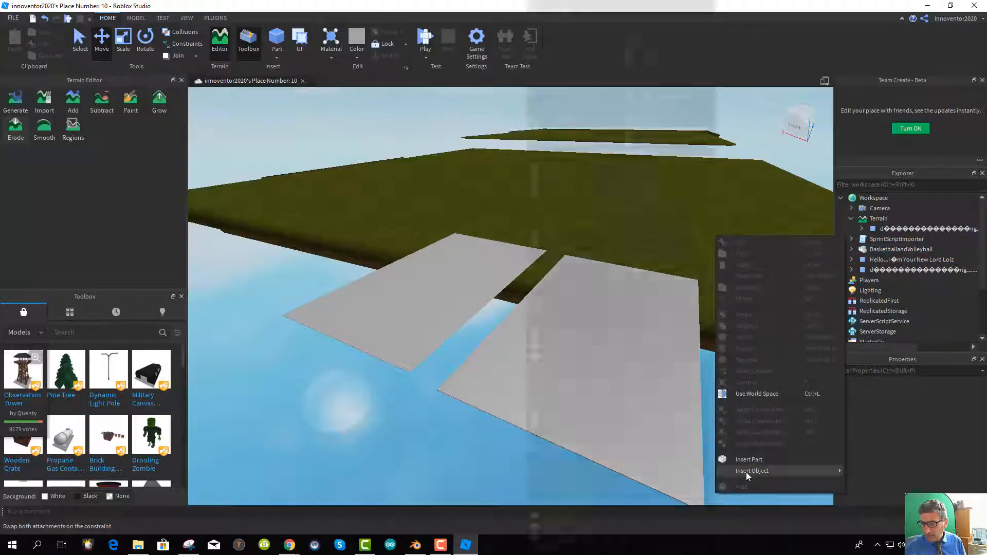
mouse_move(746, 472)
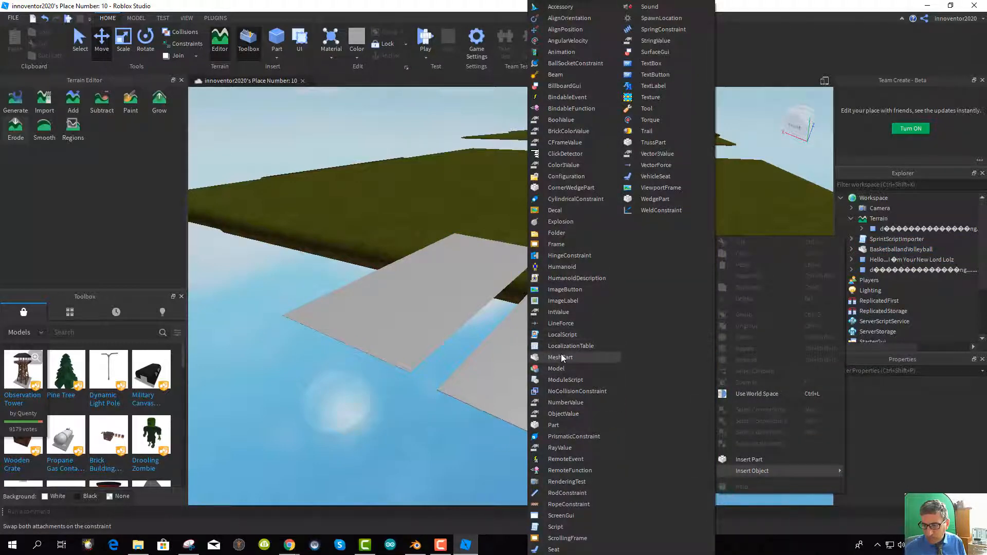
left_click(561, 357)
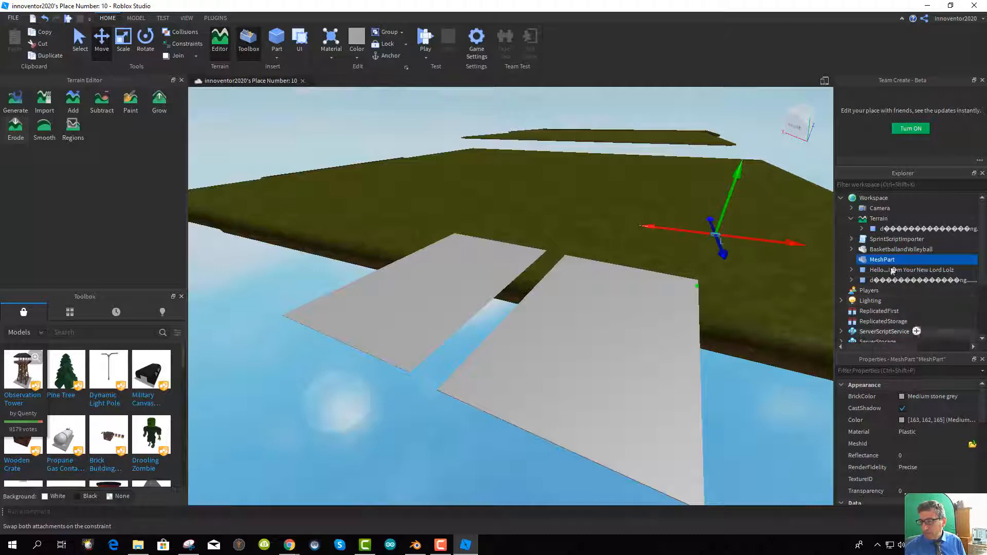
Load Puxin Digesters Rosebud 2.obj as the new MeshPart's mesh, declining the resize and accepting the move to its location data
left_click(972, 444)
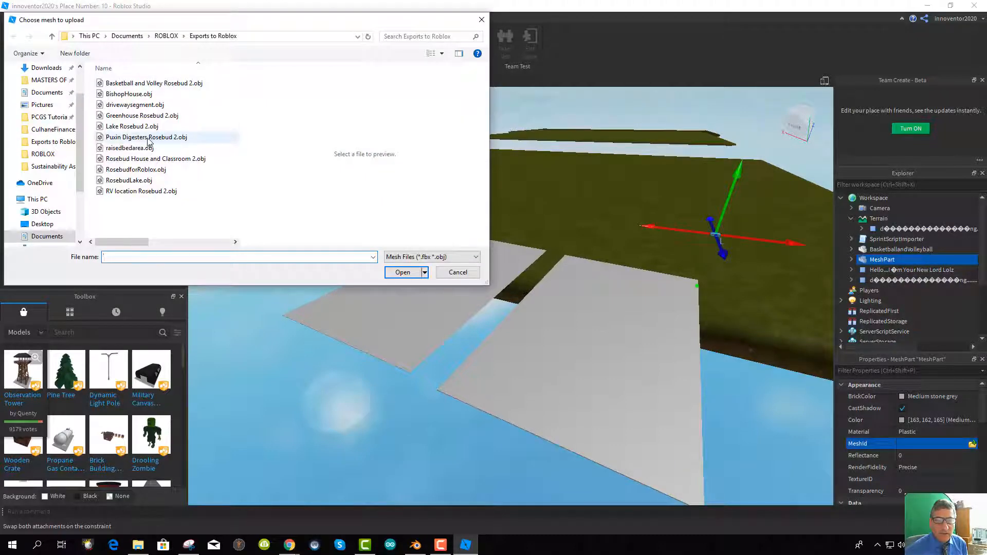
left_click(149, 137)
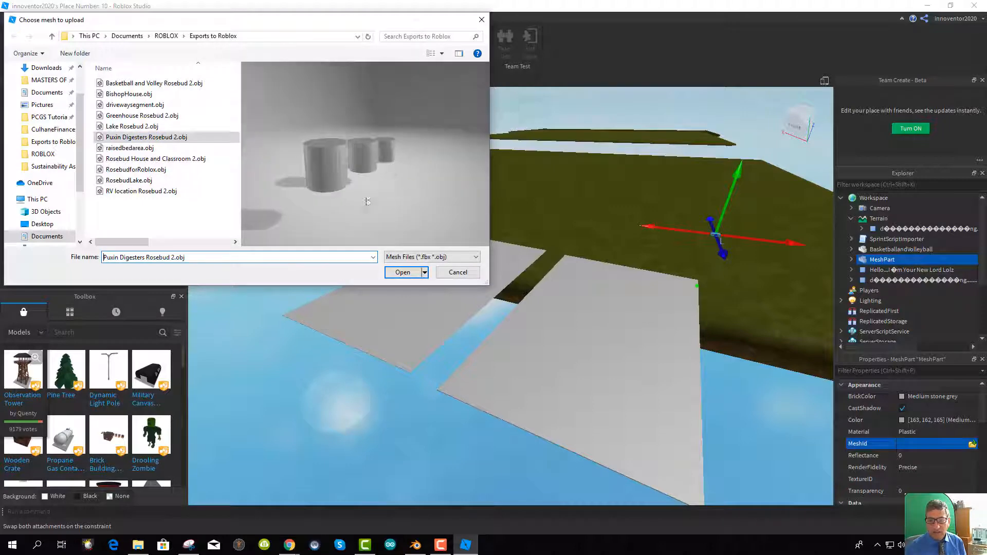
left_click(403, 272)
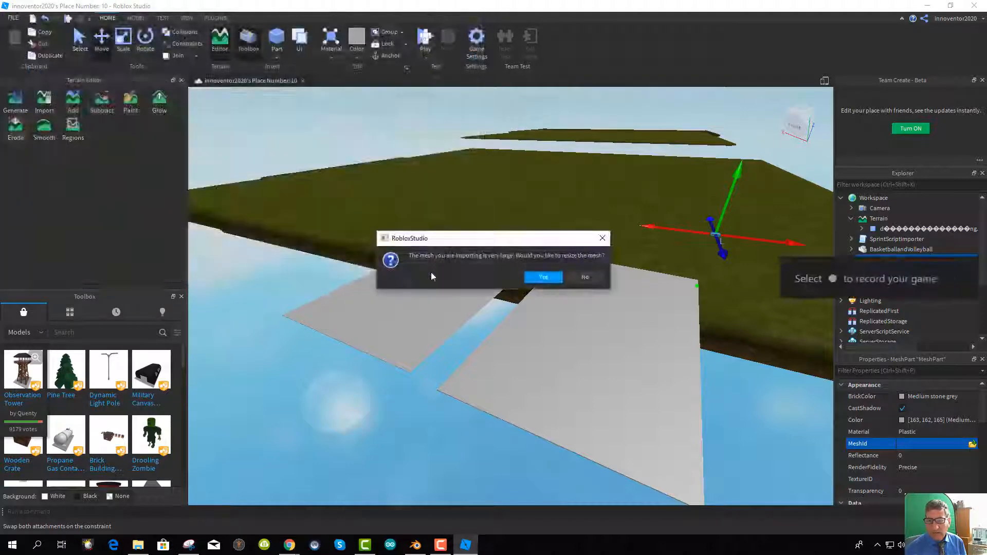
left_click(581, 278)
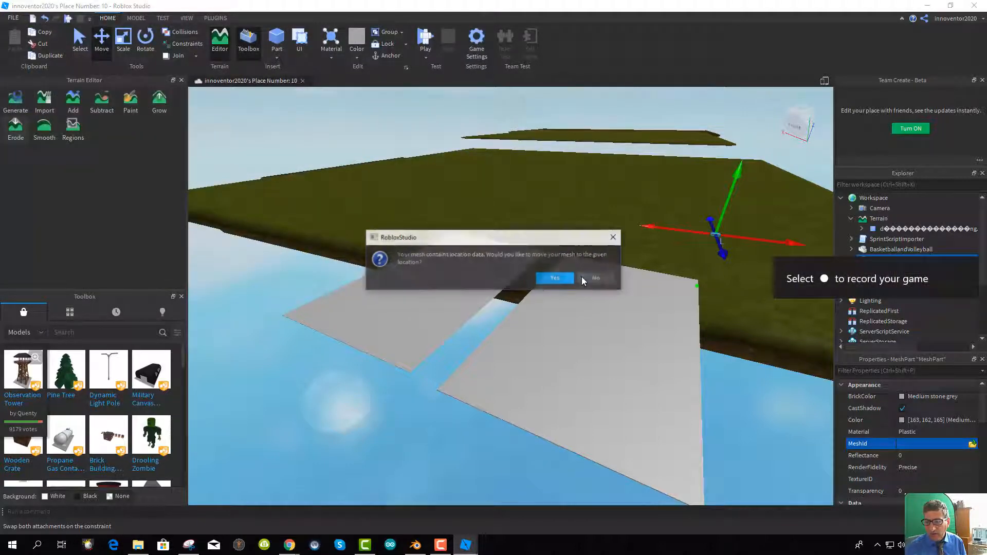
left_click(545, 277)
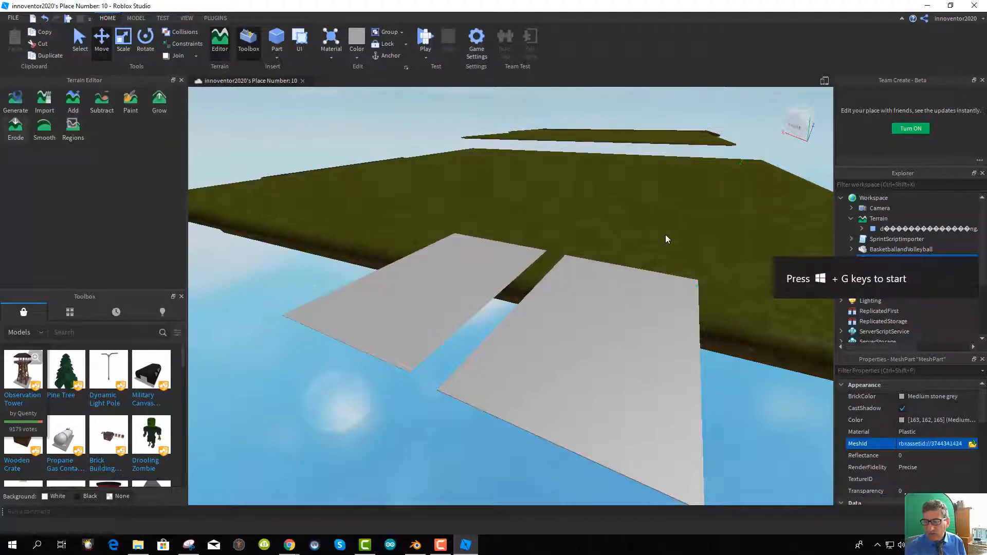
scroll(754, 279, "down", 10)
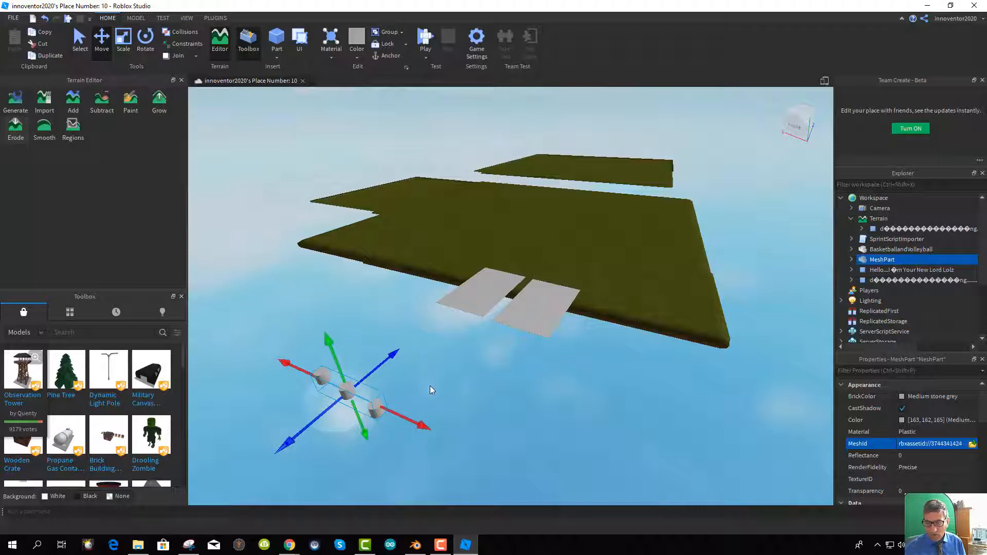
middle_click_drag(458, 377, 479, 351)
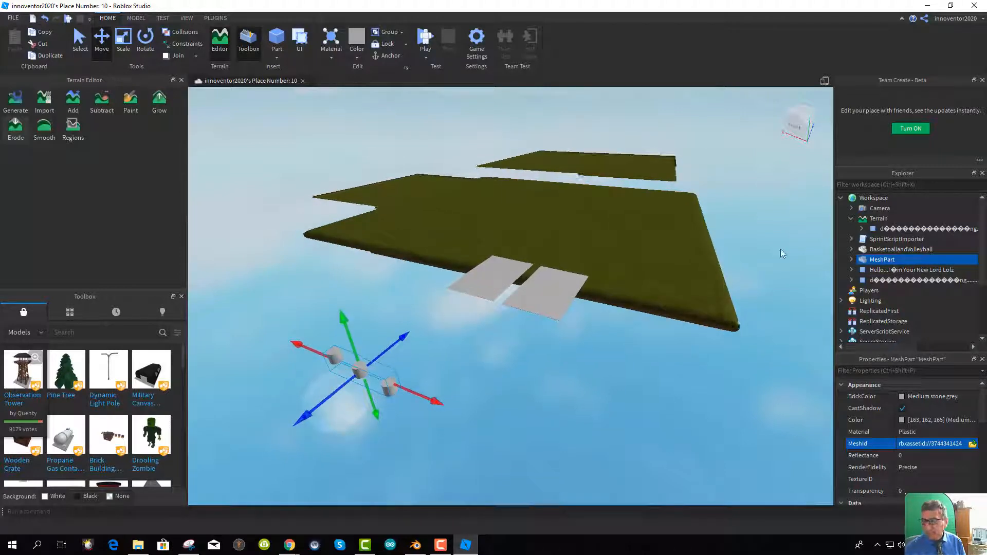
Rename the MeshPart with the three cylinders as Digesters
double_click(881, 261)
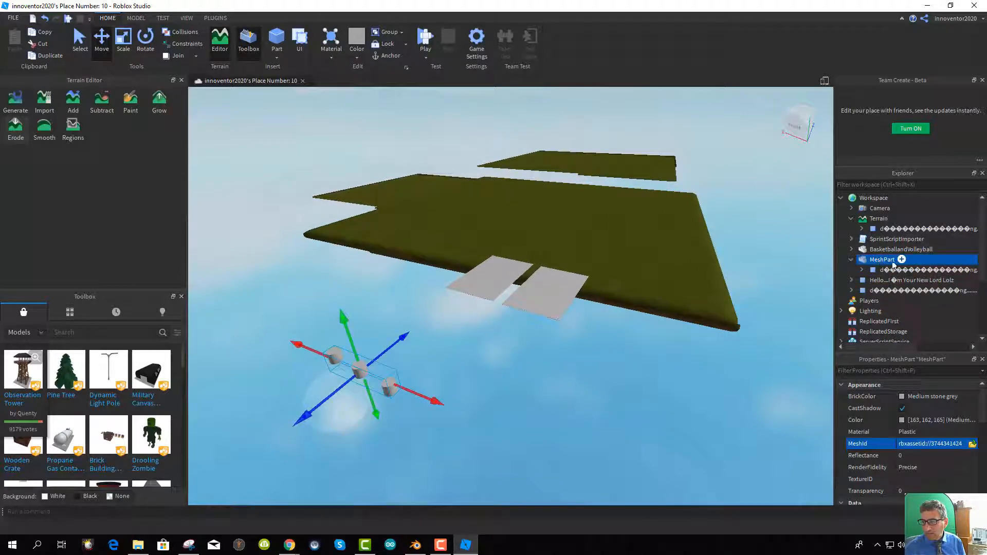
left_click(886, 263)
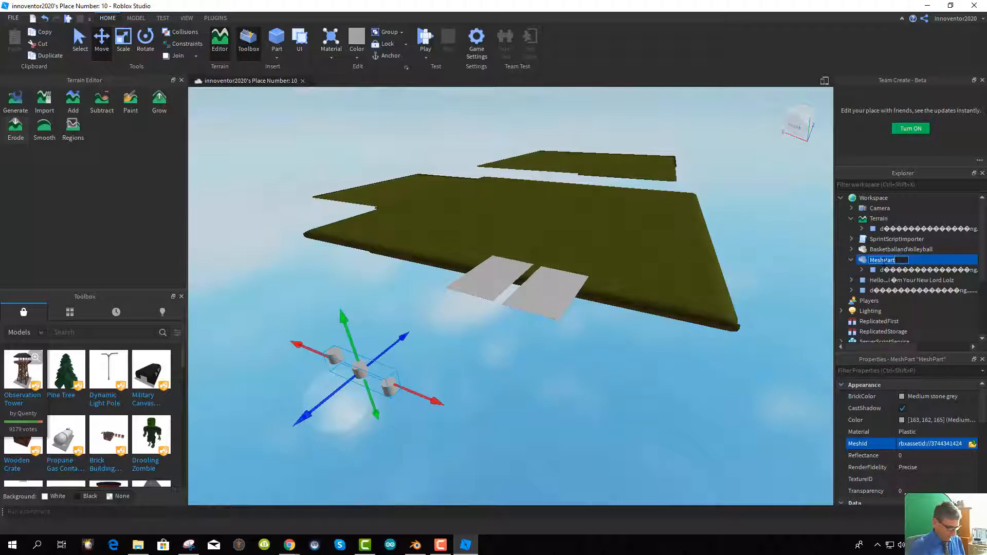
type("Digesters")
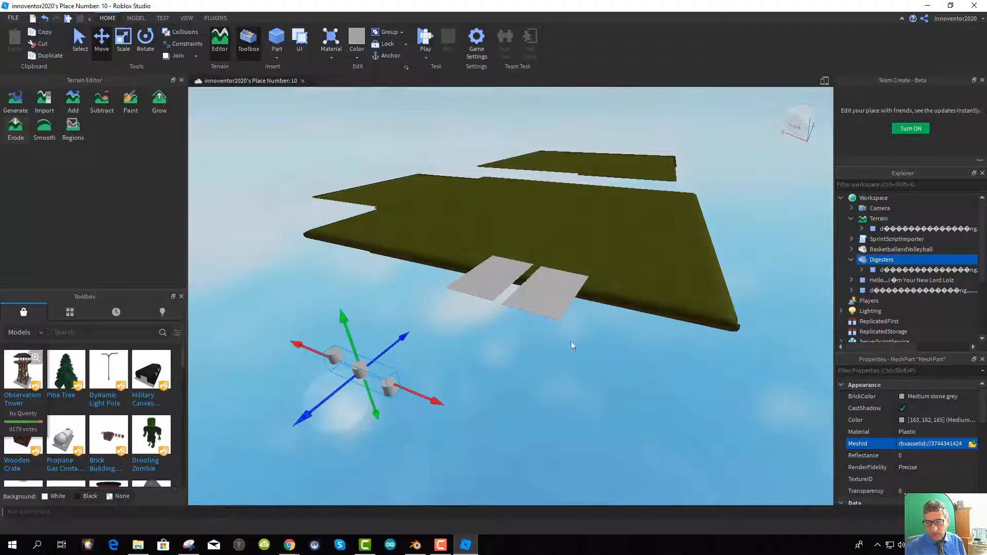
middle_click_drag(540, 355, 509, 386)
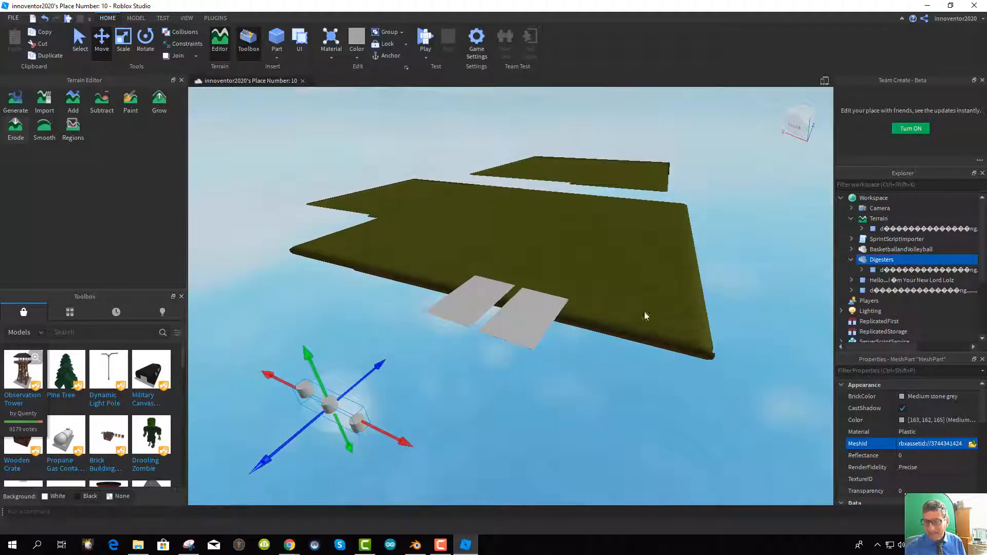
Deselect the digesters and insert a new MeshPart object on the grass terrain
left_click(591, 238)
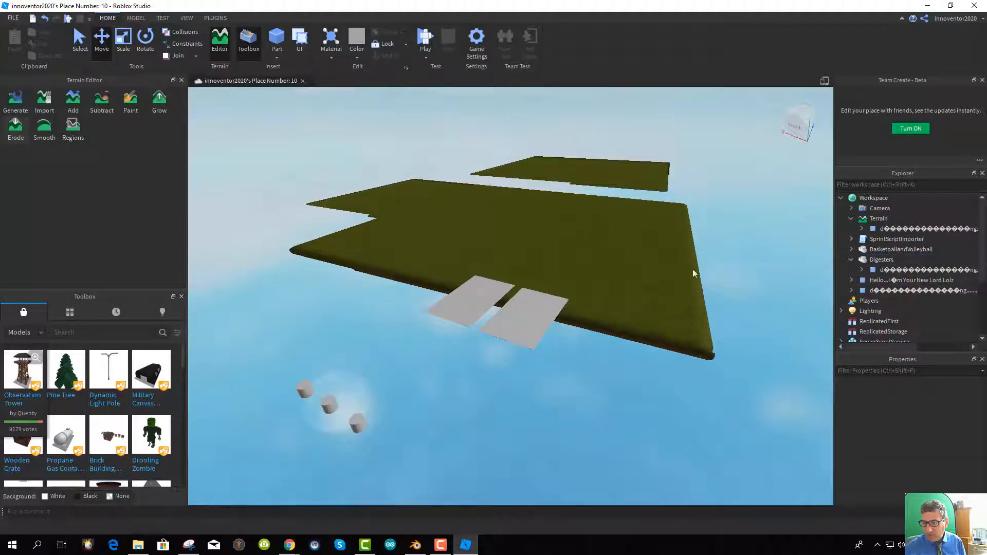
right_click_drag(608, 225, 609, 224)
right_click(602, 249)
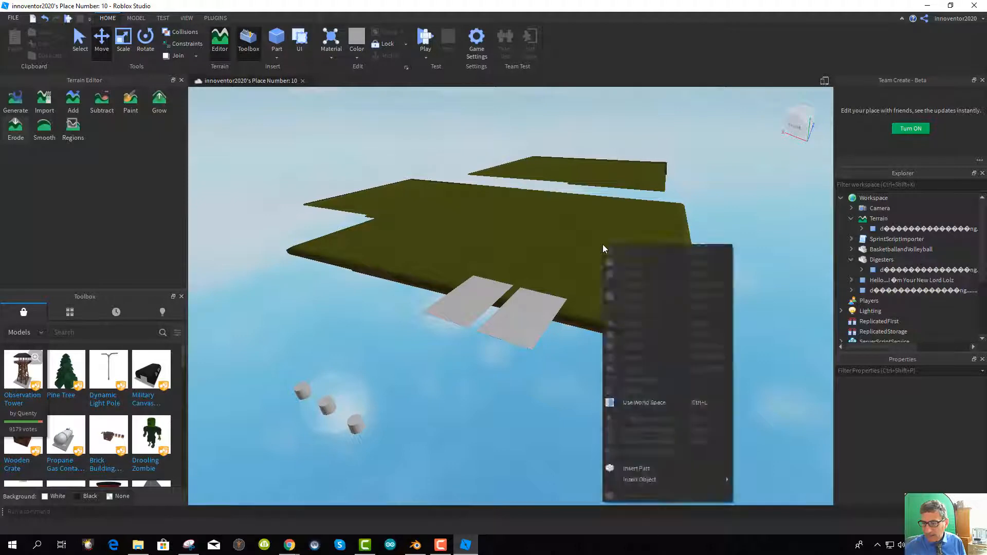
mouse_move(632, 480)
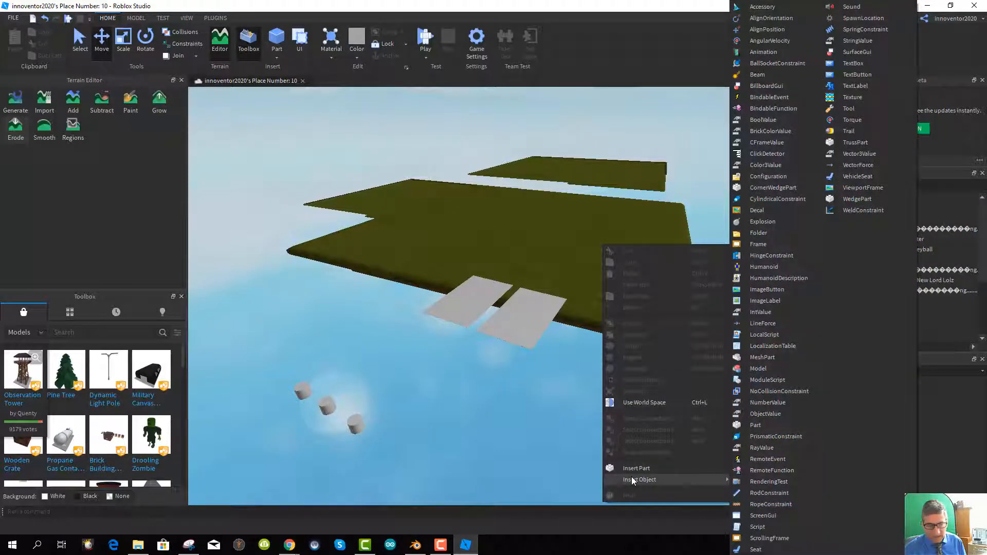
left_click(760, 359)
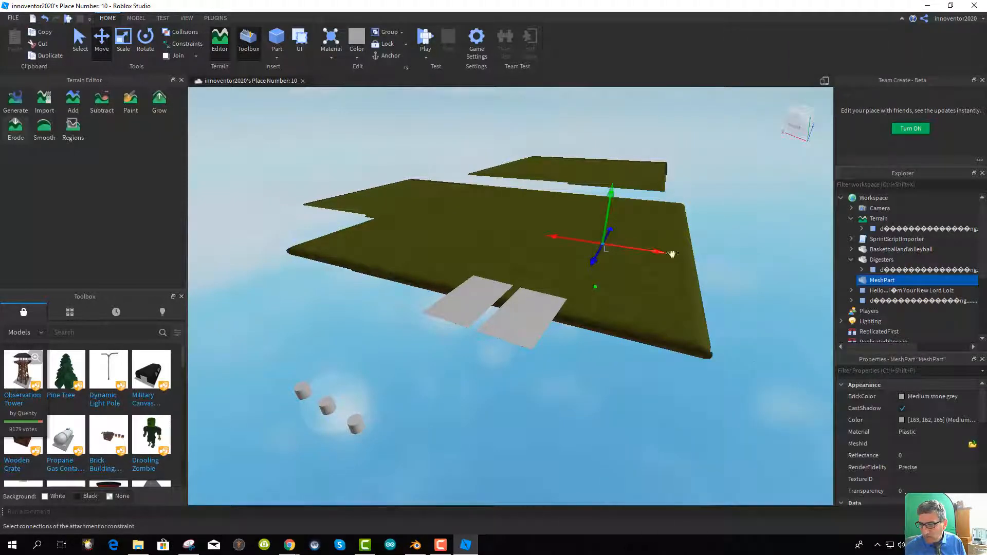
Load RV location Rosebud 2.obj as the new MeshPart's mesh, declining the resize and accepting the move to its location data
left_click(972, 445)
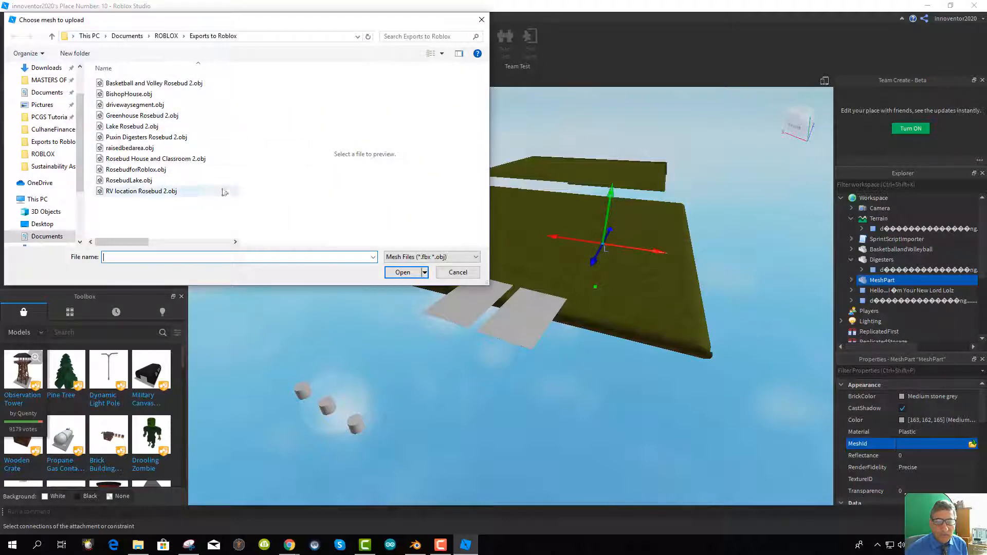
left_click(155, 191)
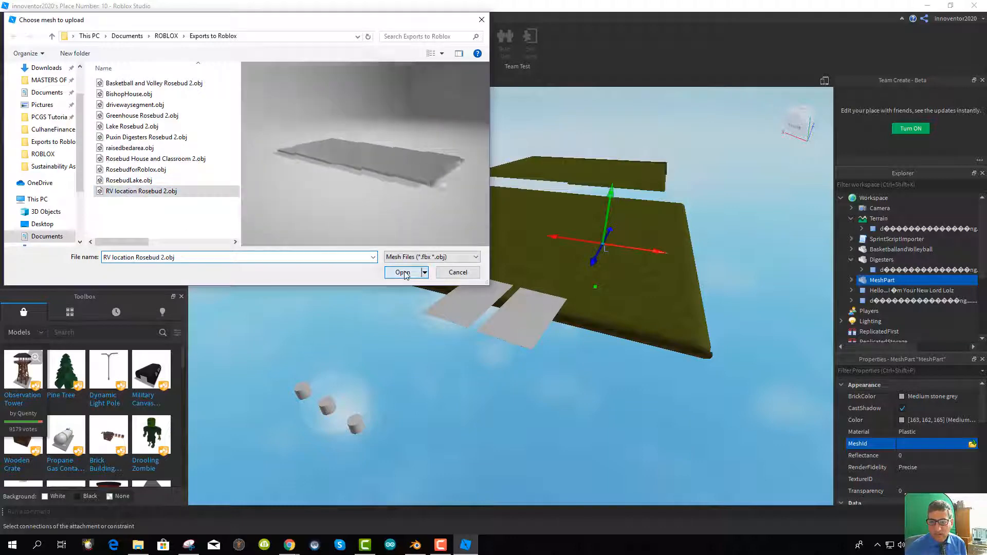
left_click(403, 272)
left_click(592, 277)
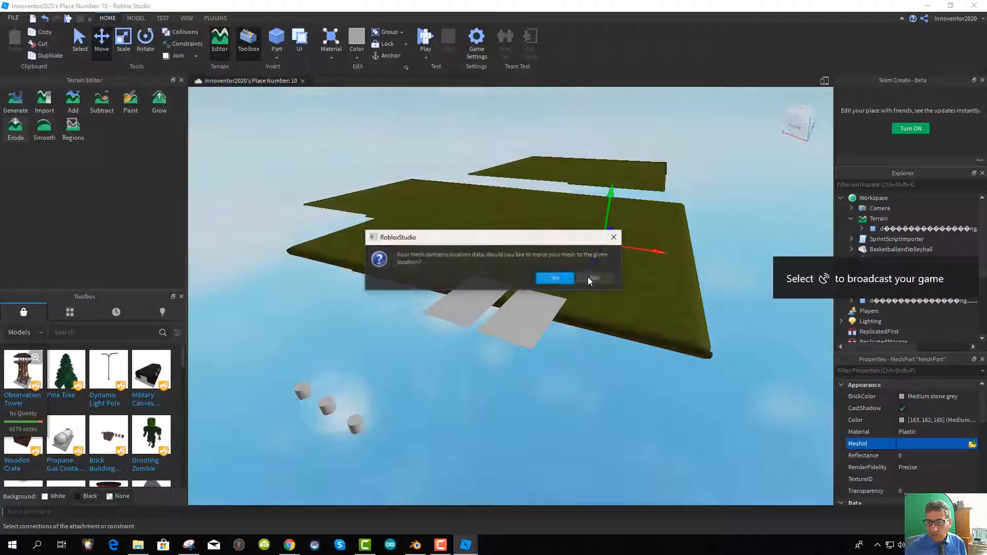
left_click(564, 277)
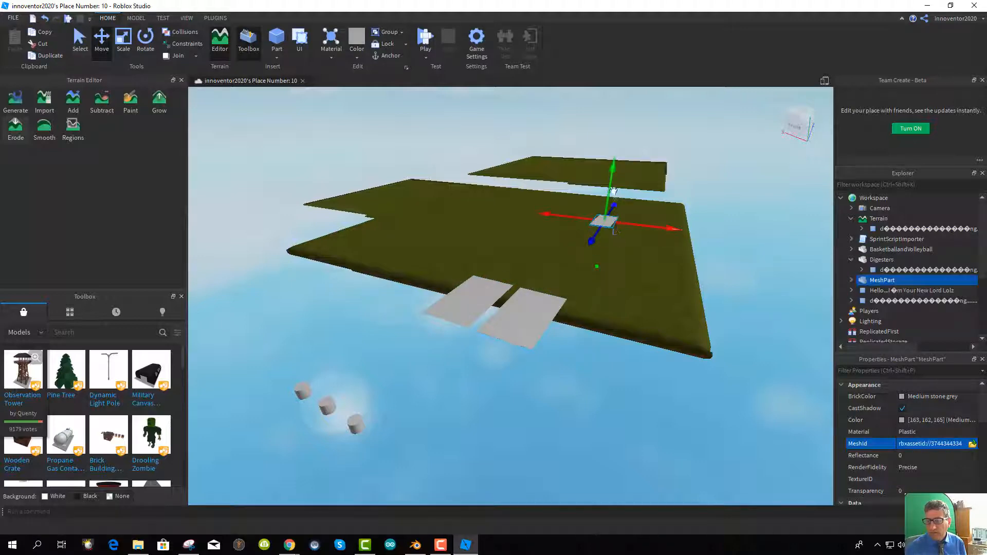
Rename the MeshPart holding the small square slab as RV location
scroll(579, 204, "up", 3)
scroll(578, 204, "down", 5)
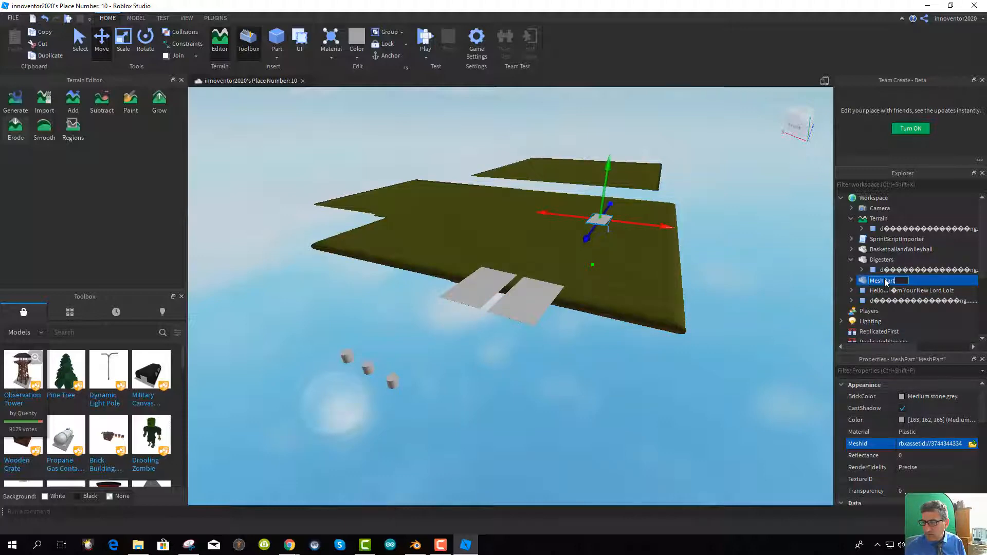
type("RV")
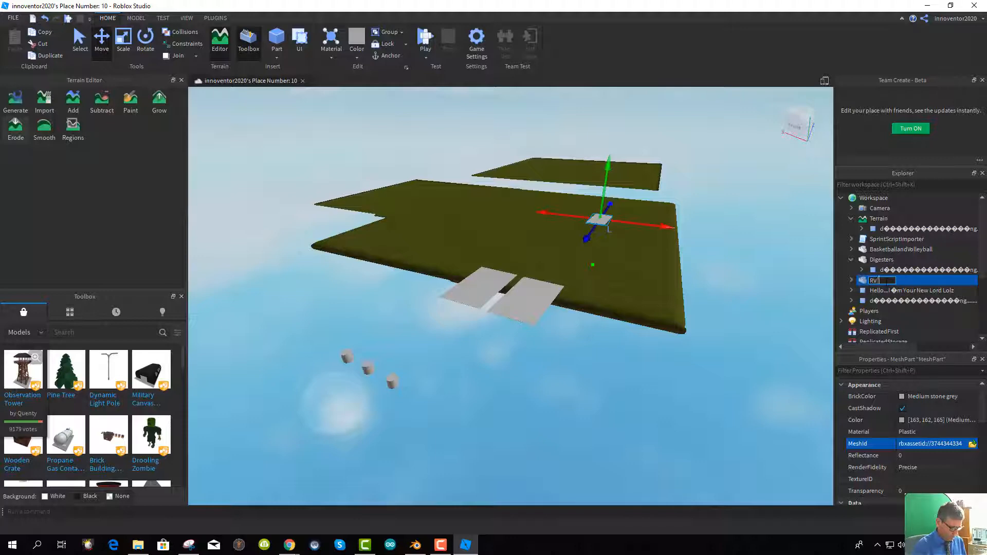
type(" location")
key("Return")
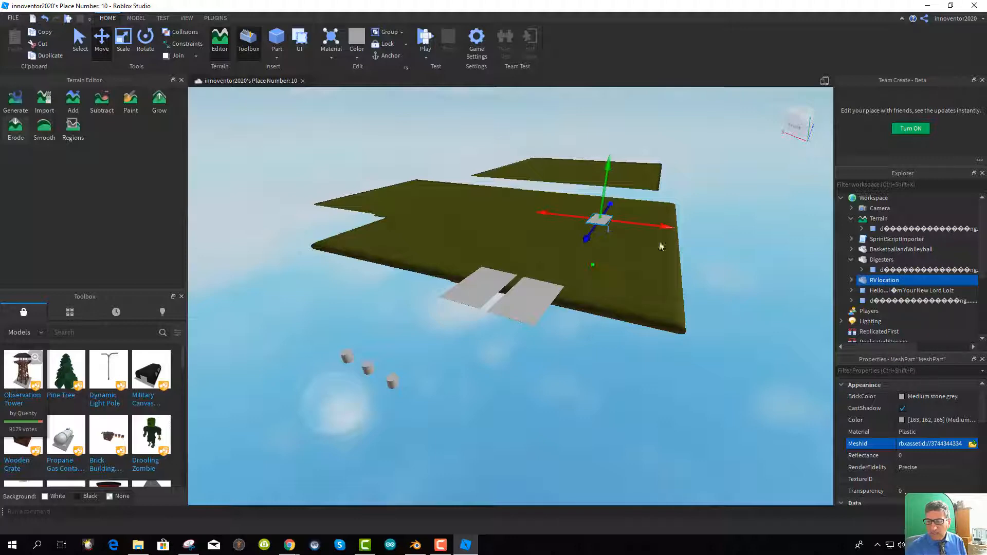
Duplicate the RV location slab and slide the copy along the red axis across the grass, clear of the original
right_click(504, 240)
left_click(570, 225)
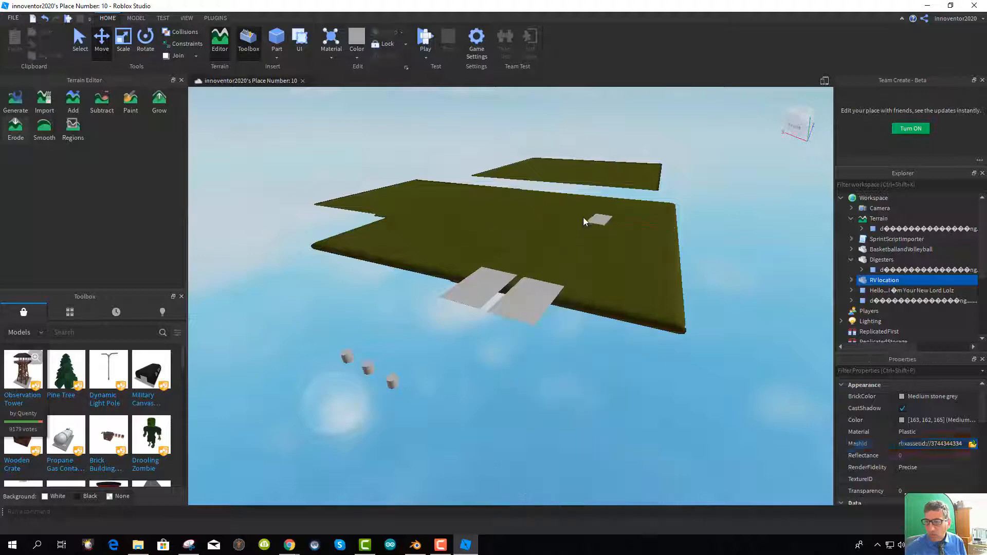
left_click(598, 220)
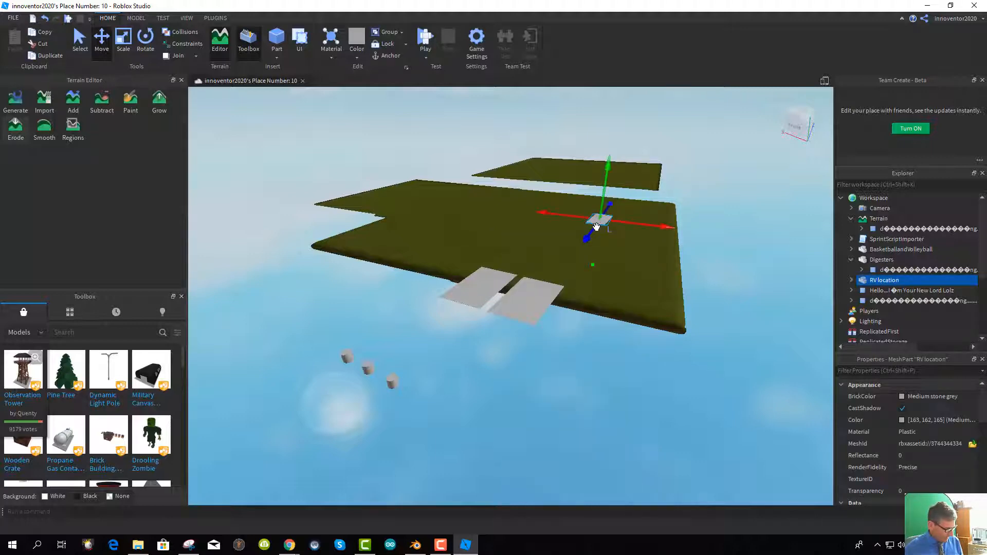
key("ctrl+d")
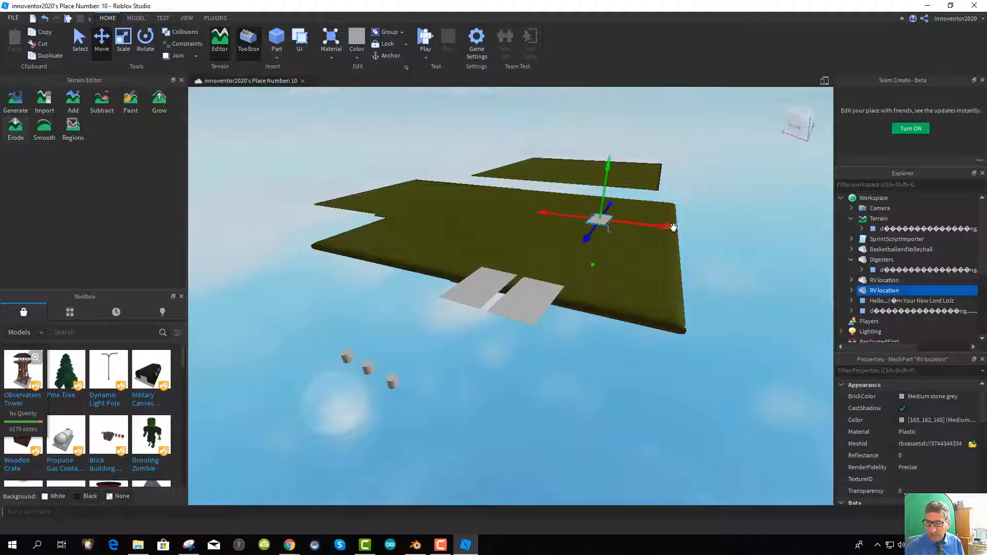
left_click_drag(673, 226, 601, 218)
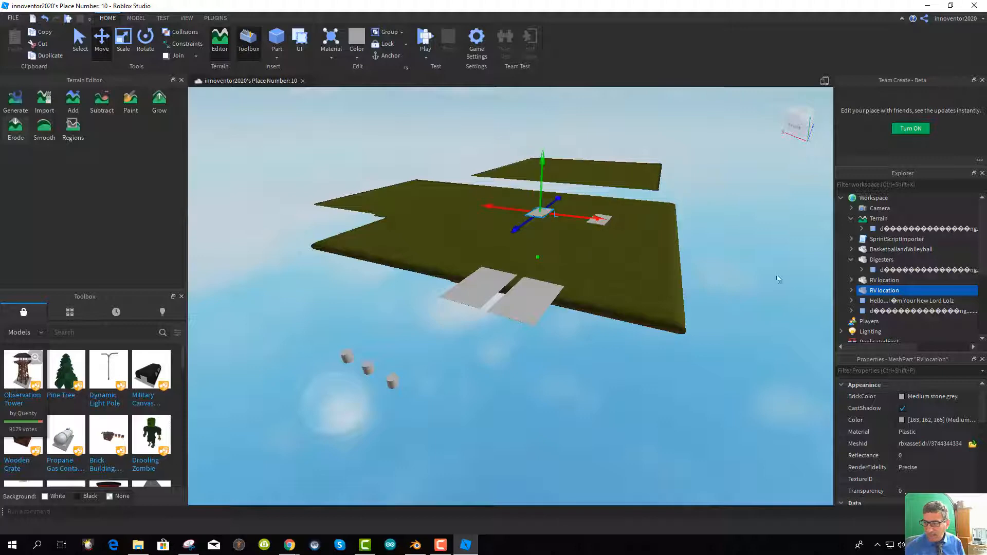
Rename the slab copy Bishop House and load Rosebud House and Classroom 2.obj as its mesh, declining the resize and accepting the move to its location
double_click(883, 291)
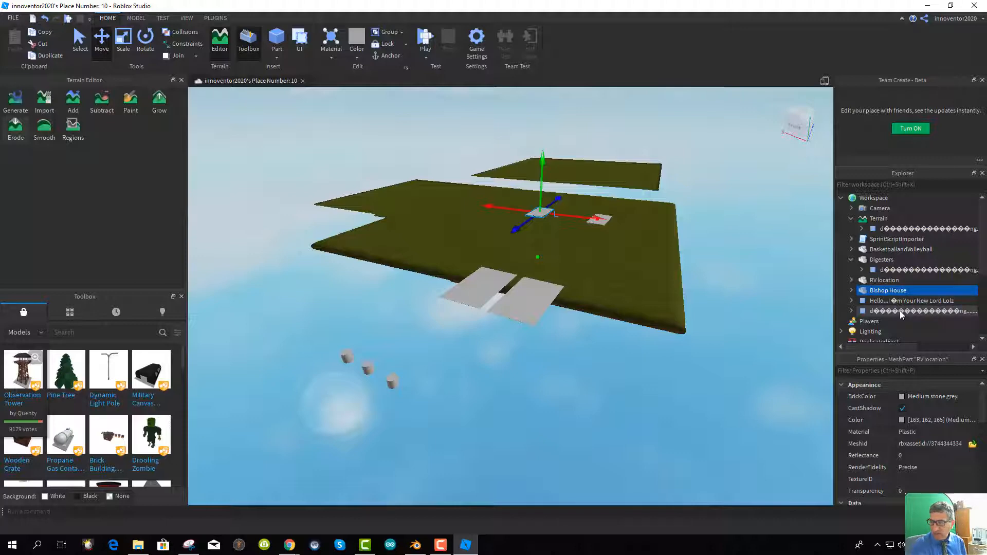
left_click(972, 443)
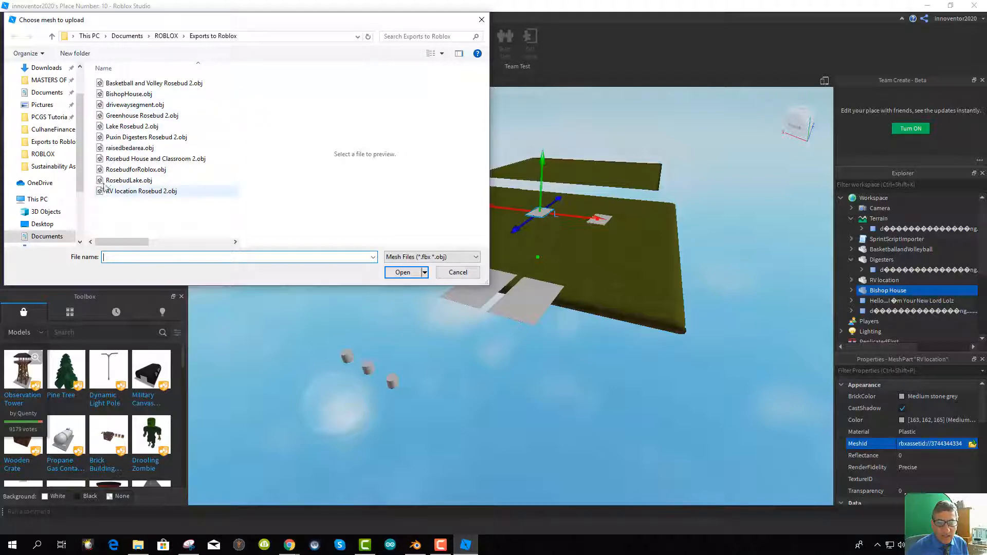
left_click(126, 159)
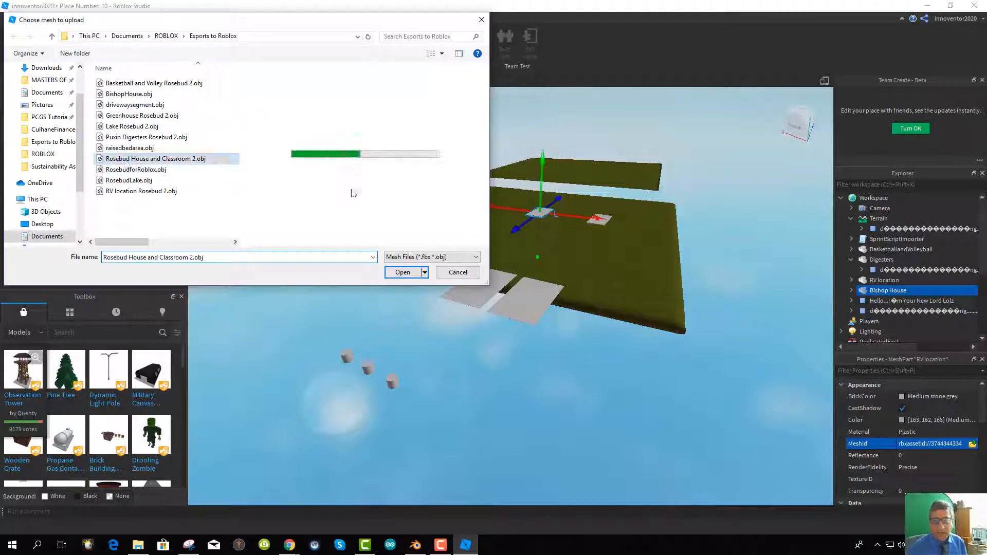
left_click(402, 272)
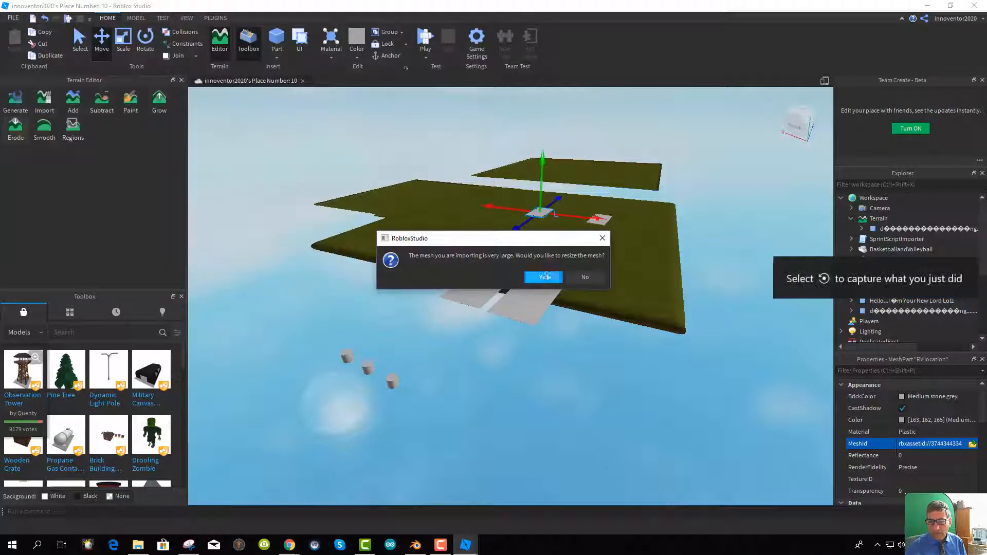
left_click(582, 278)
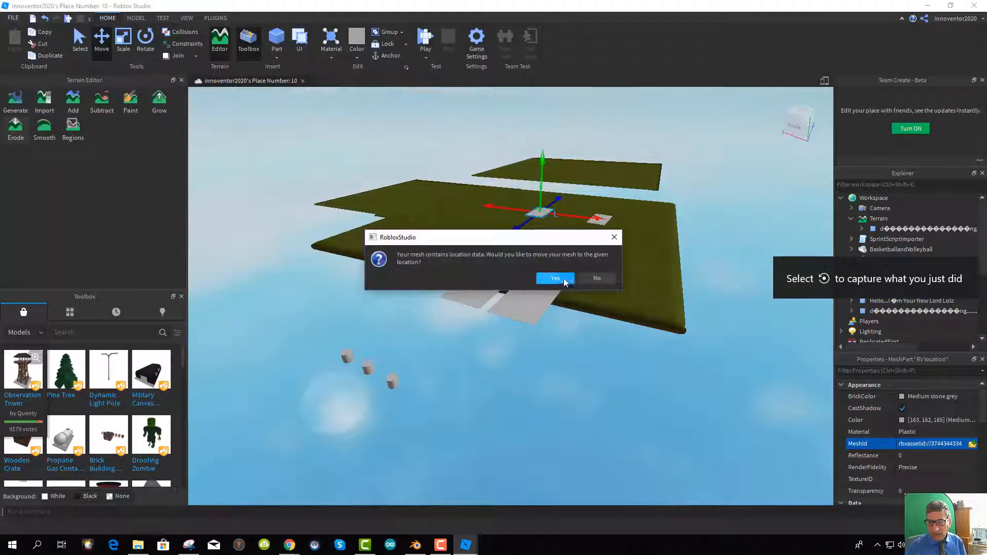
left_click(553, 278)
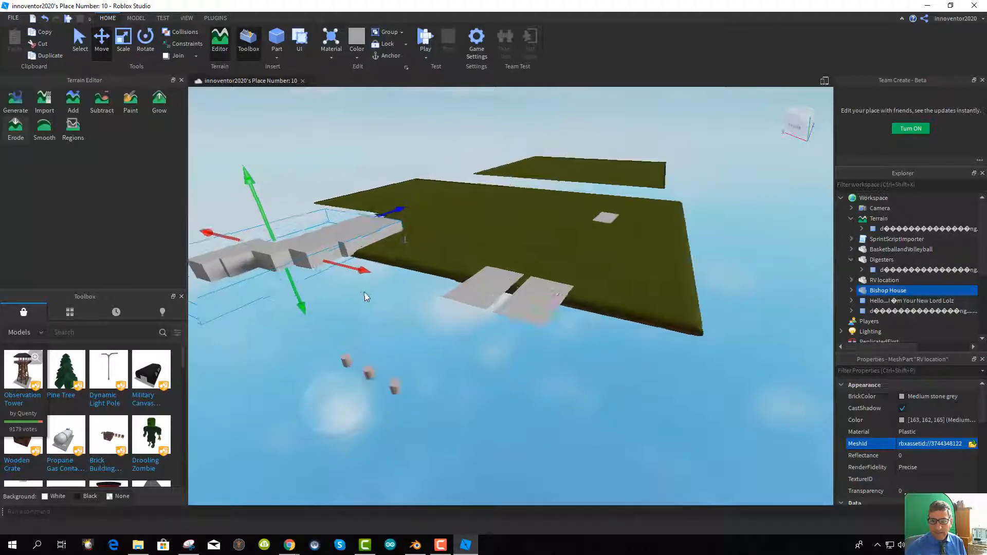
Nudge the Bishop House mesh slightly upward along its green axis
left_click_drag(248, 181, 250, 176)
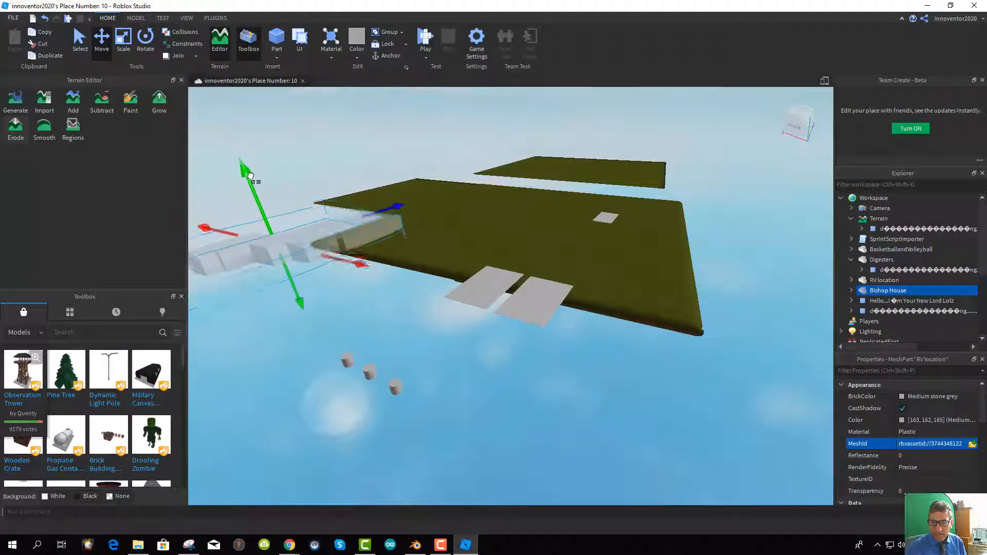
middle_click_drag(432, 312, 514, 373)
scroll(470, 334, "down", 2)
scroll(417, 337, "down", 1)
middle_click_drag(432, 344, 496, 383)
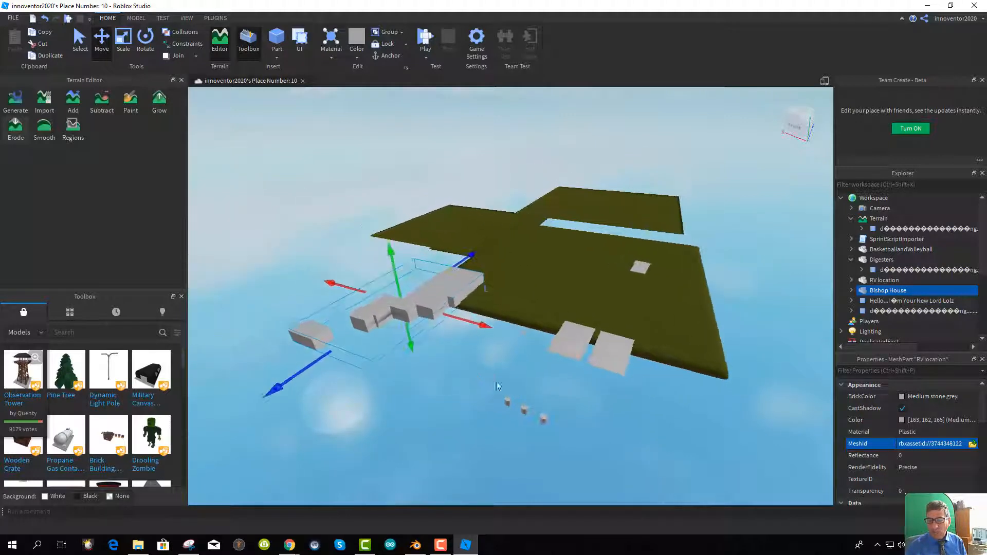
scroll(462, 335, "down", 1)
scroll(459, 322, "up", 3)
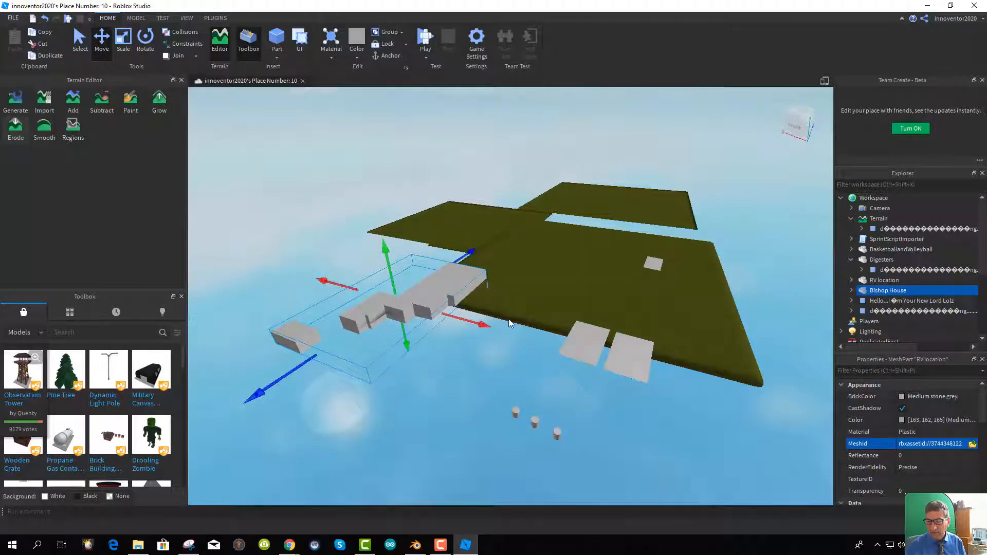
scroll(509, 323, "down", 1)
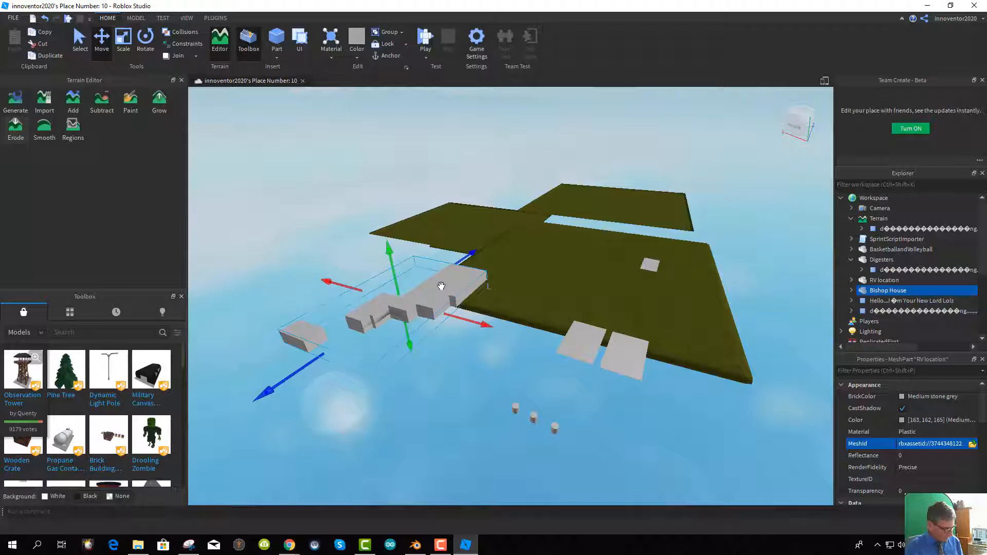
Duplicate the Bishop House mesh and move the copy along the blue axis toward the far grass area
key("ctrl+d")
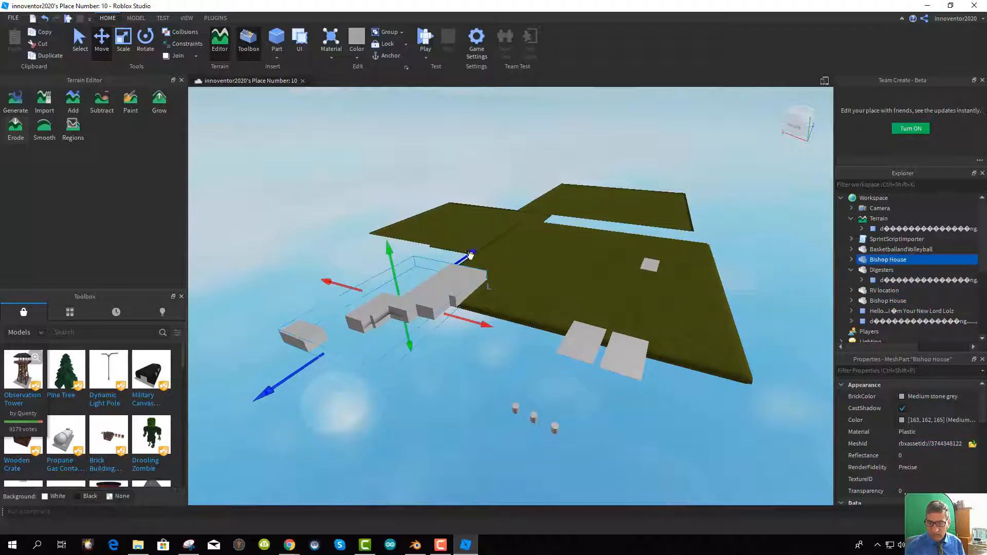
left_click_drag(471, 255, 534, 210)
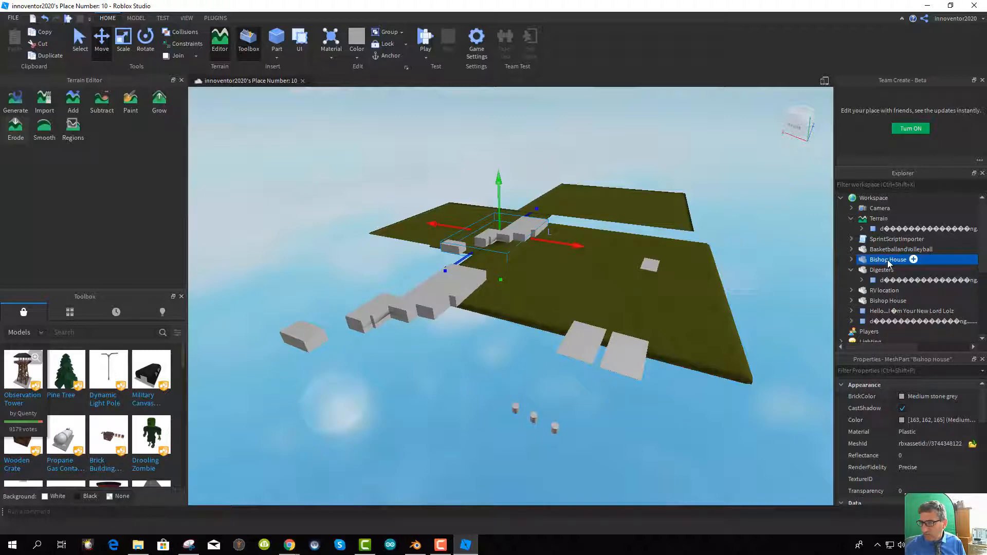
scroll(888, 263, "down", 2)
left_click(878, 240)
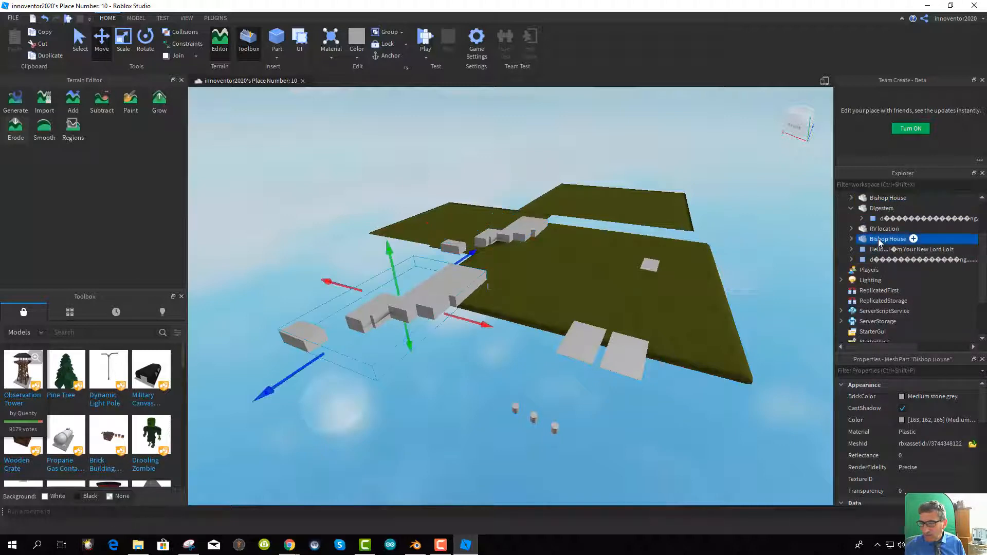
scroll(886, 232, "up", 2)
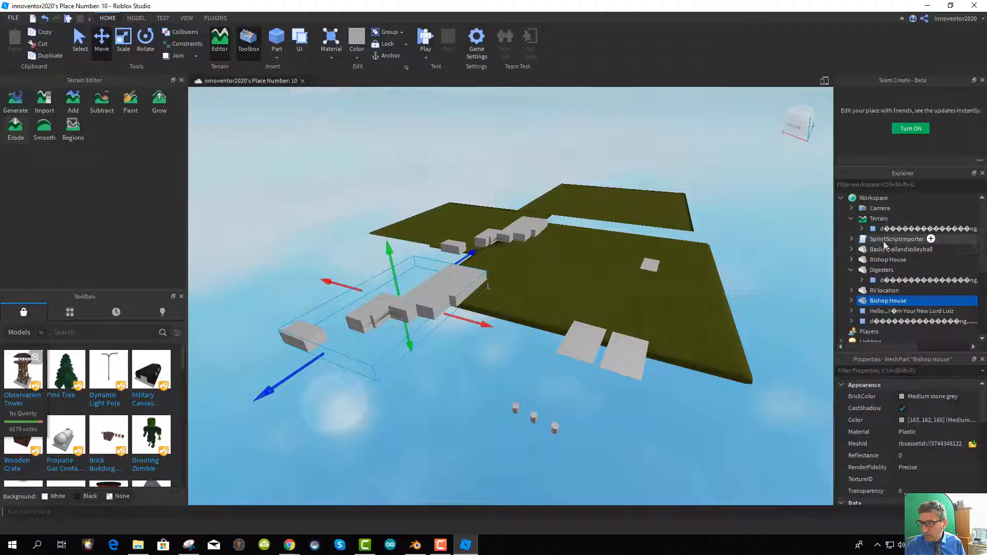
Rename the moved Bishop House copy as Lake Rosebud
left_click(887, 261)
double_click(888, 260)
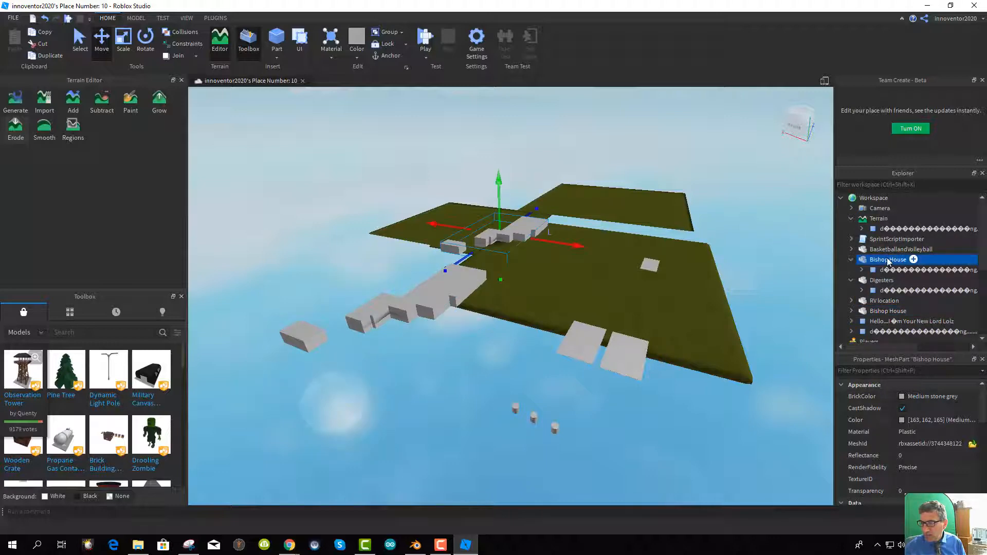
left_click(866, 261)
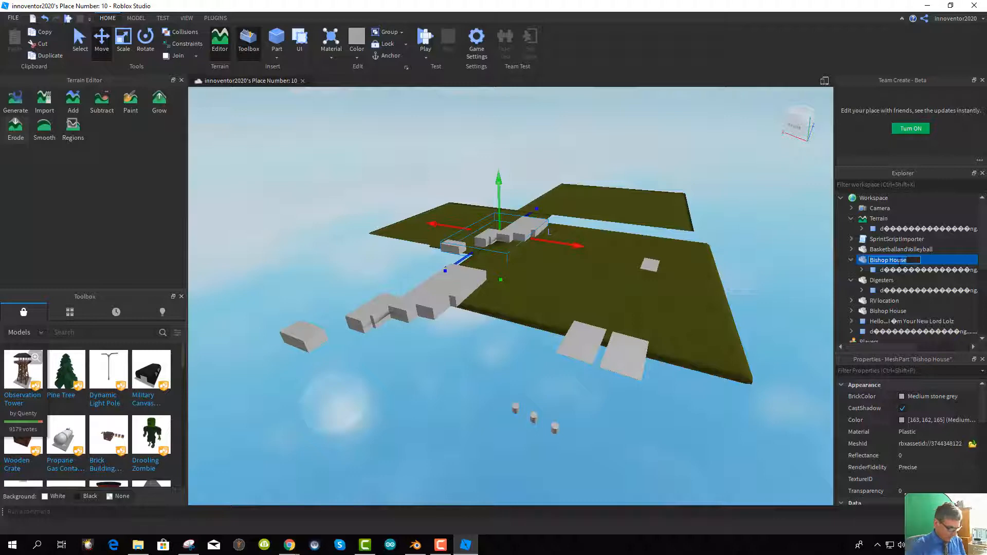
type("Lake")
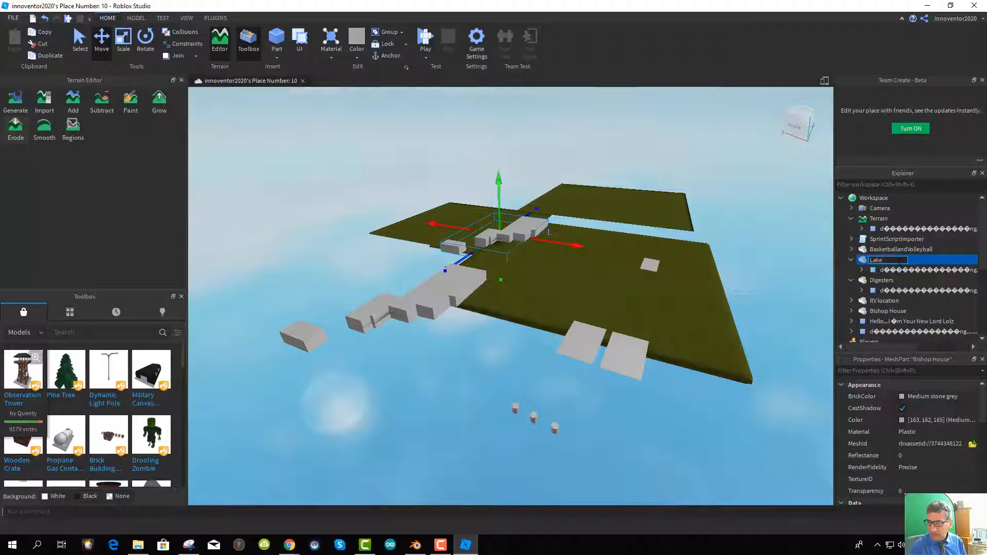
type(" Rosebud")
key("Return")
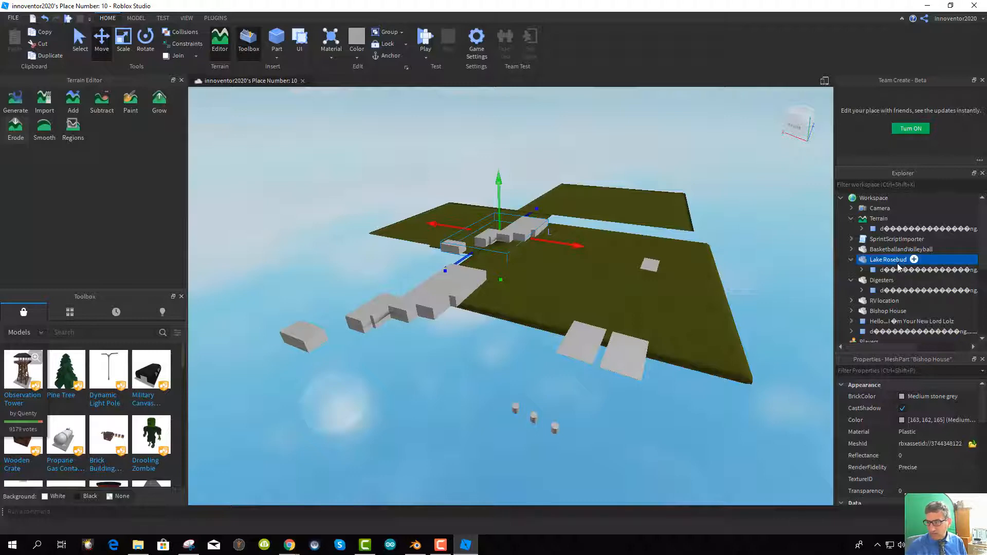
Load Lake Rosebud 2.obj as the Lake Rosebud mesh, declining the resize and accepting the move to its location
left_click(973, 444)
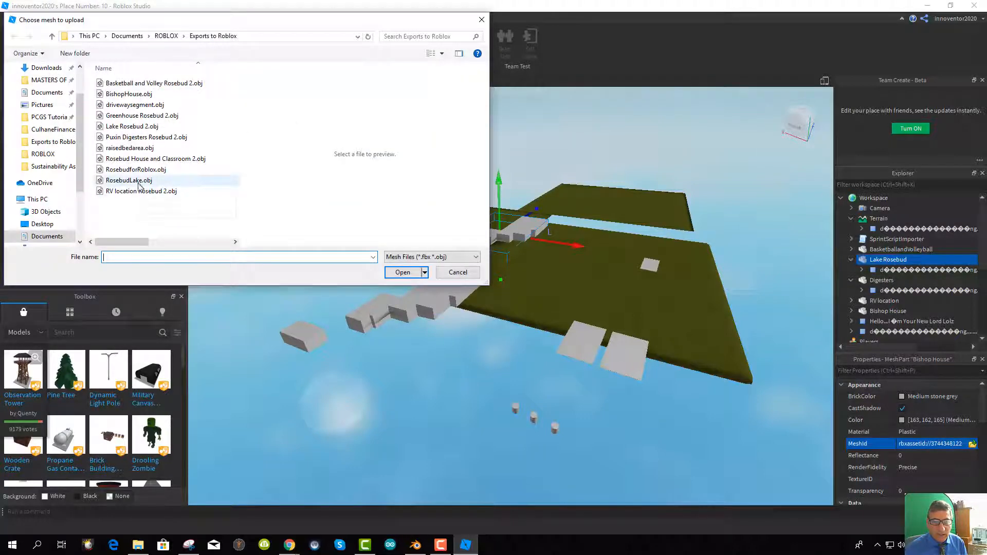
double_click(133, 127)
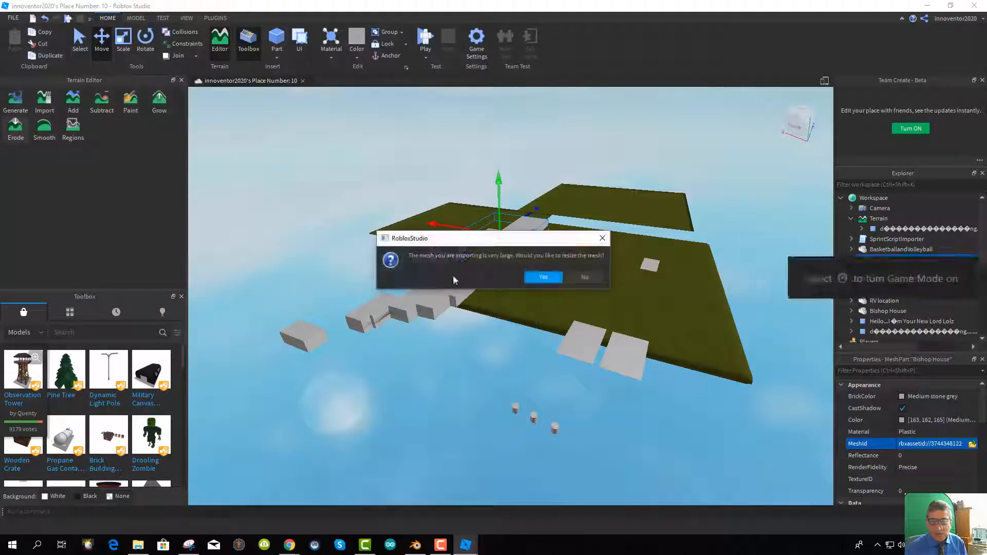
left_click(575, 276)
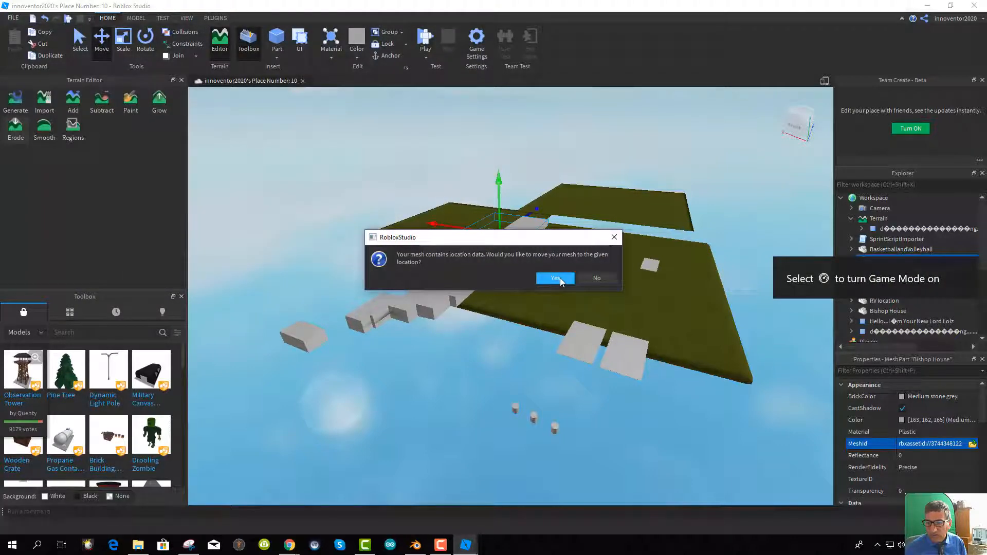
left_click(556, 278)
scroll(559, 279, "up", 5)
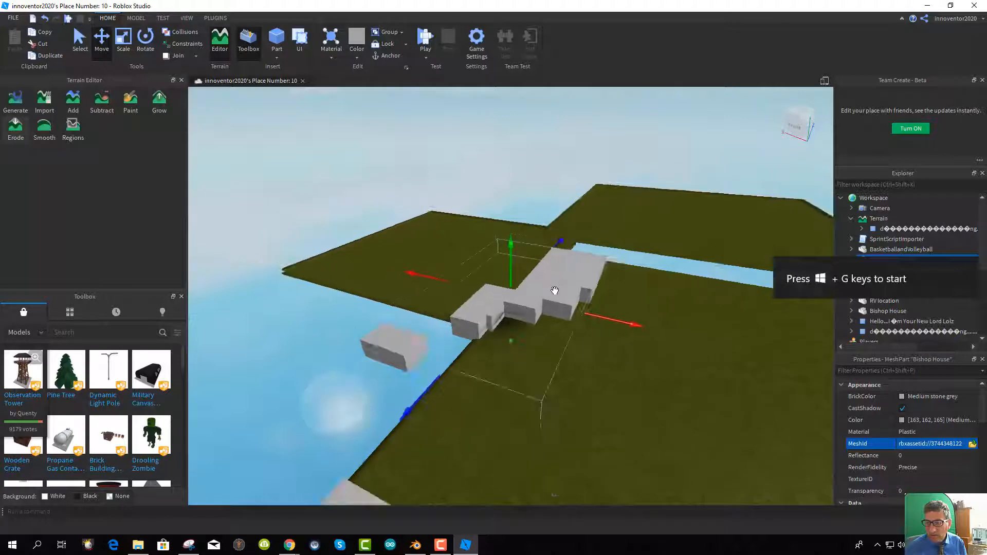
scroll(555, 291, "down", 10)
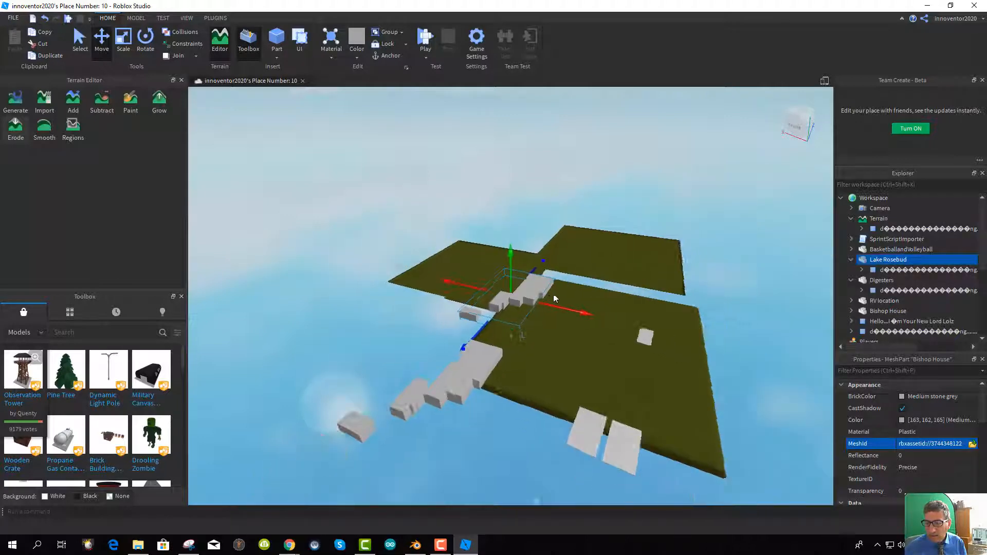
scroll(553, 295, "down", 3)
scroll(532, 294, "up", 4)
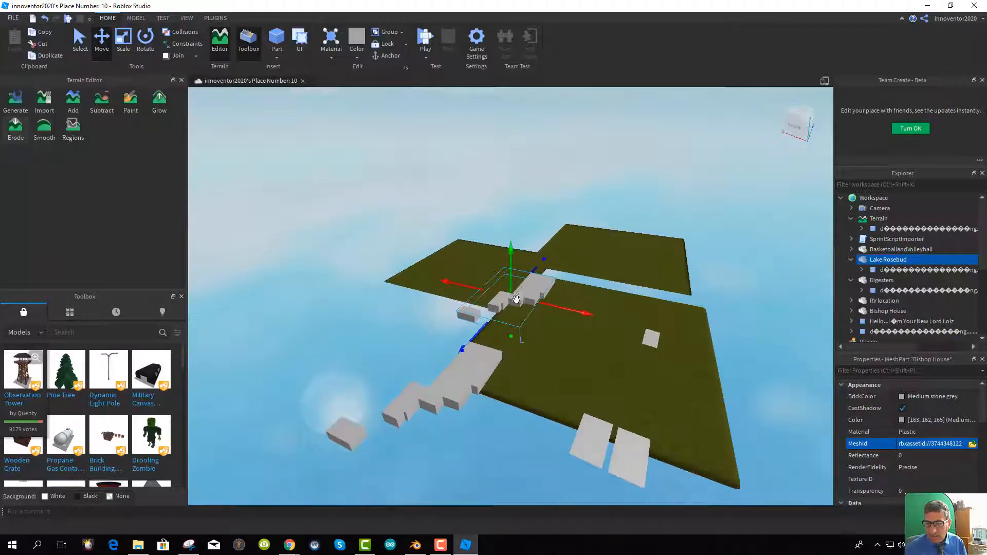
scroll(517, 299, "up", 1)
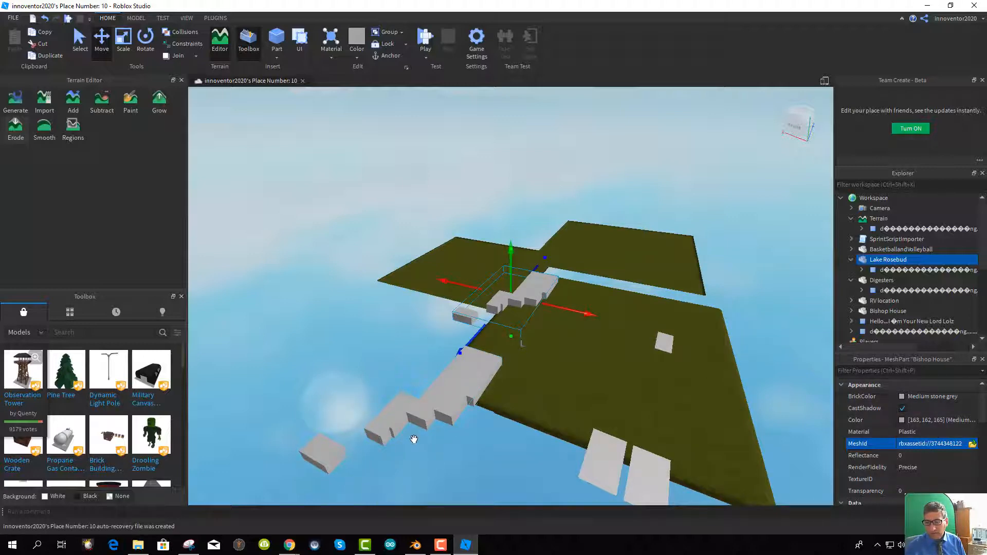
Switch to Blender and select the lake's NurbsPath object on the Rosebud map
left_click(417, 547)
scroll(141, 211, "down", 9)
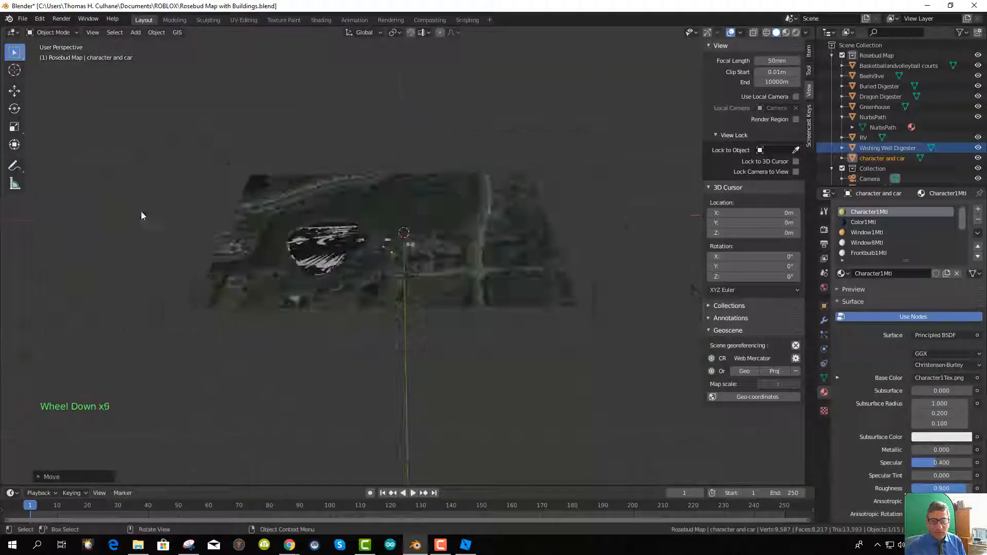
scroll(327, 267, "up", 4)
left_click(239, 230)
middle_click_drag(239, 229, 272, 240)
scroll(257, 255, "up", 4)
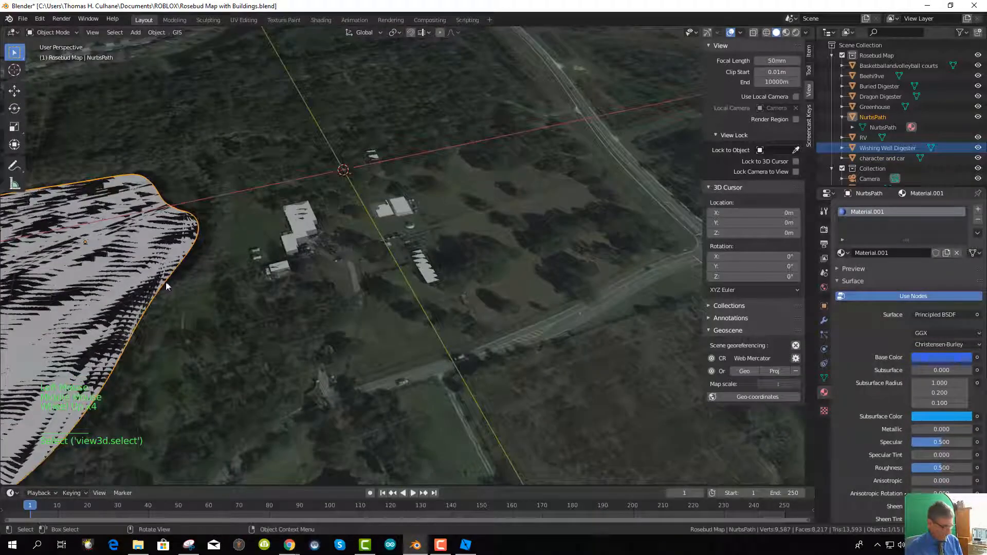
middle_click_drag(165, 282, 206, 290)
scroll(182, 294, "down", 4)
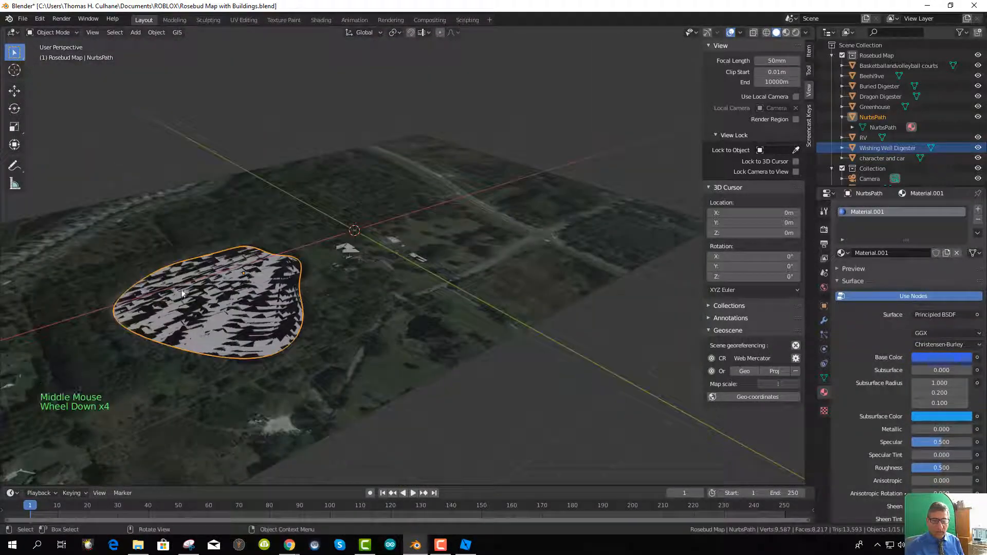
Apply Shade Smooth to the lake object
right_click(233, 307)
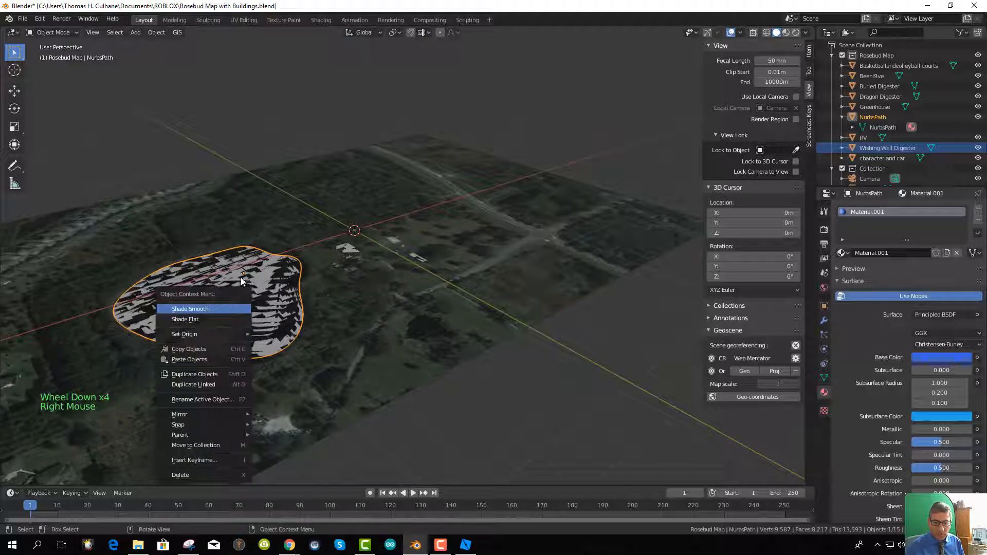
left_click(210, 310)
right_click(228, 305)
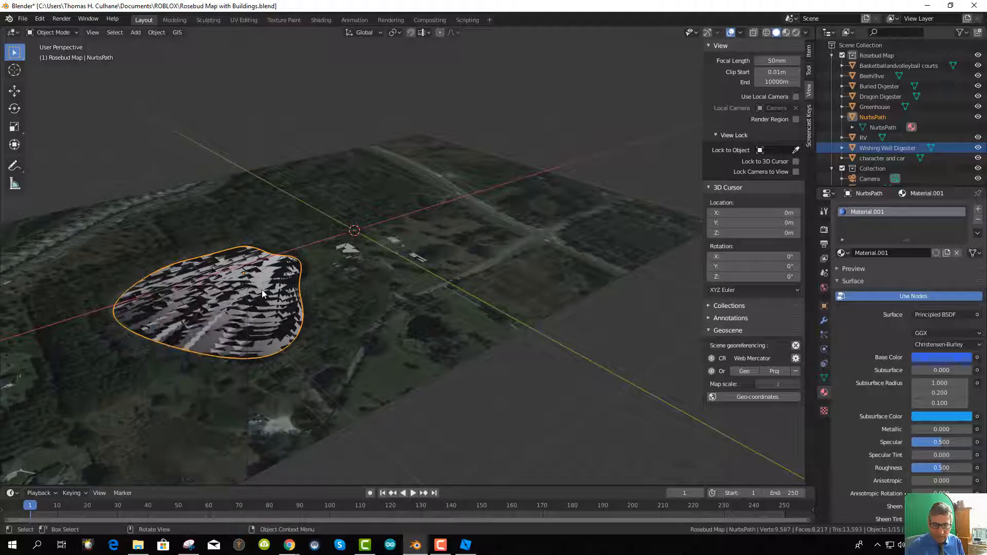
scroll(245, 317, "up", 4)
scroll(241, 319, "down", 4)
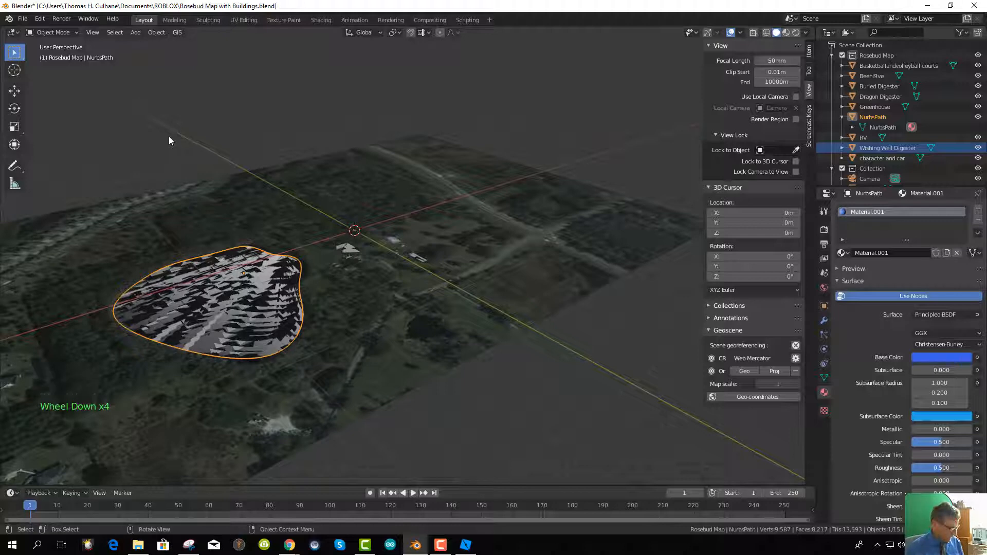
Put the lake object in Edit Mode with face selection and select a single strip face of its surface
key("Tab")
left_click(107, 33)
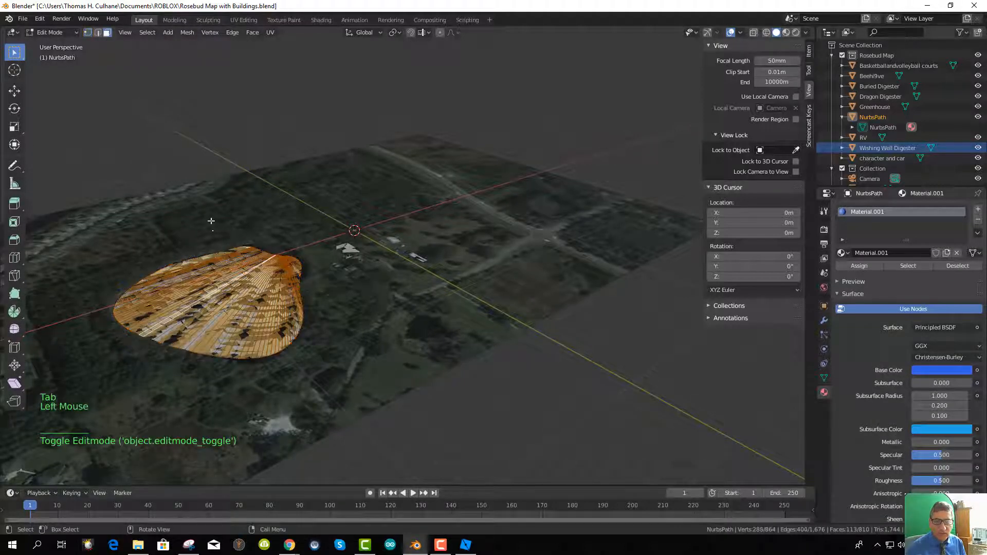
scroll(229, 307, "up", 2)
scroll(216, 301, "down", 2)
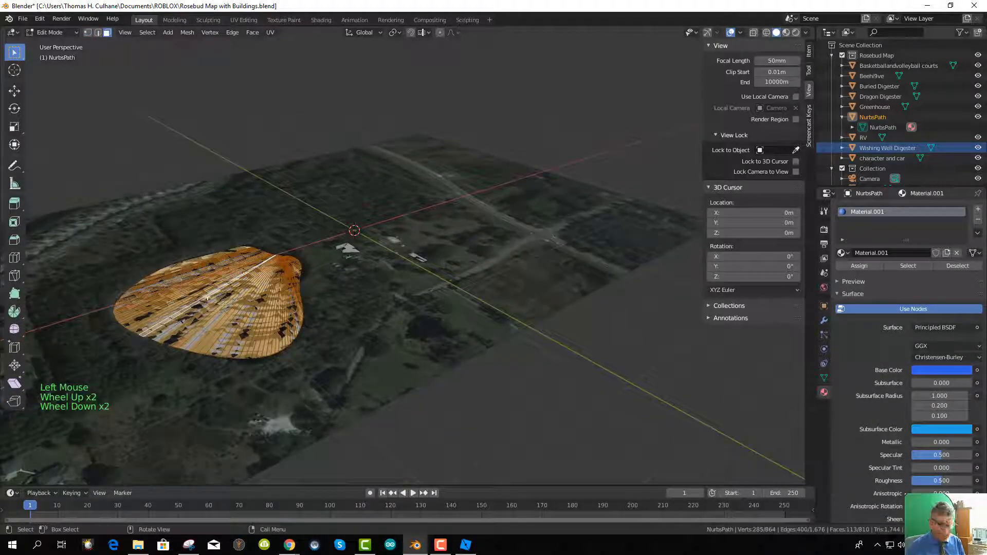
key("ctrl")
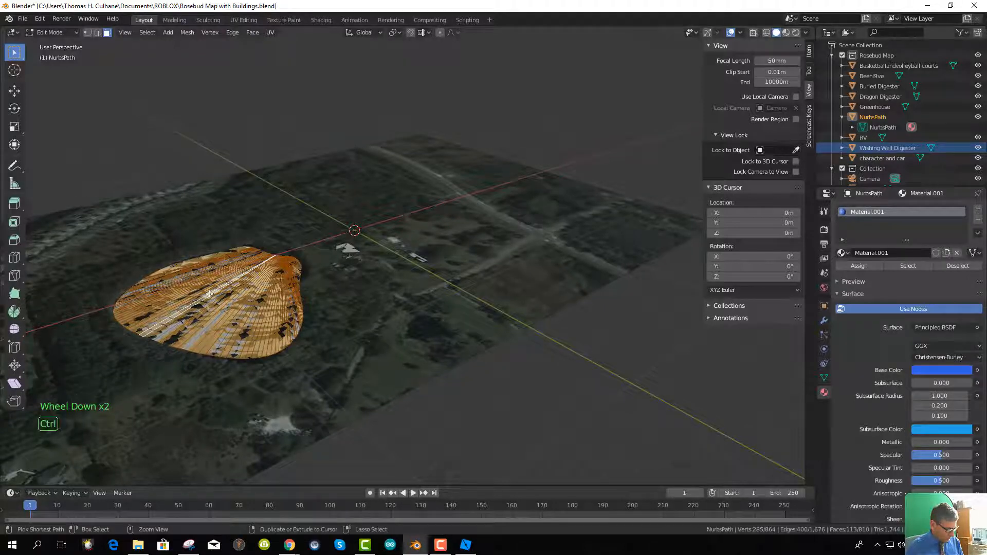
key("ctrl+i")
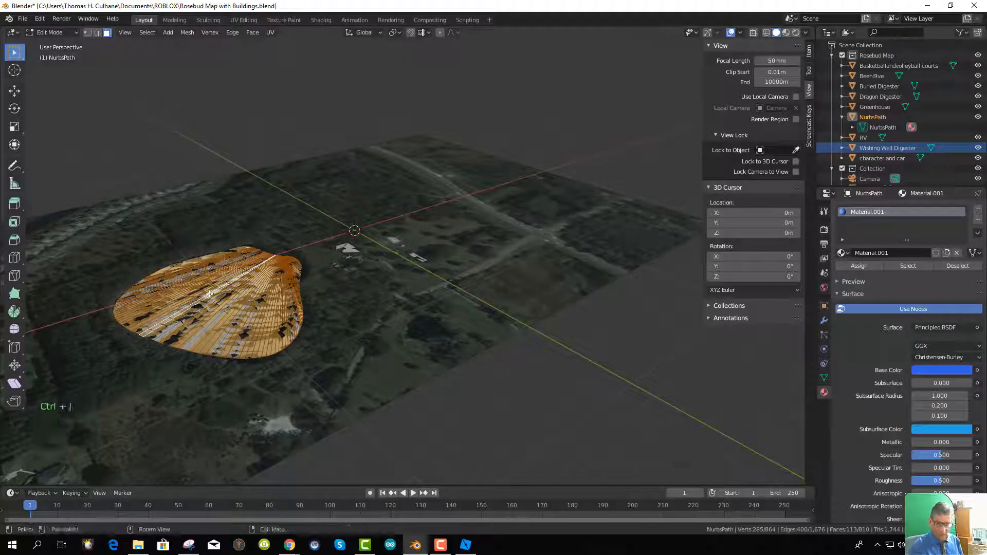
left_click(243, 287)
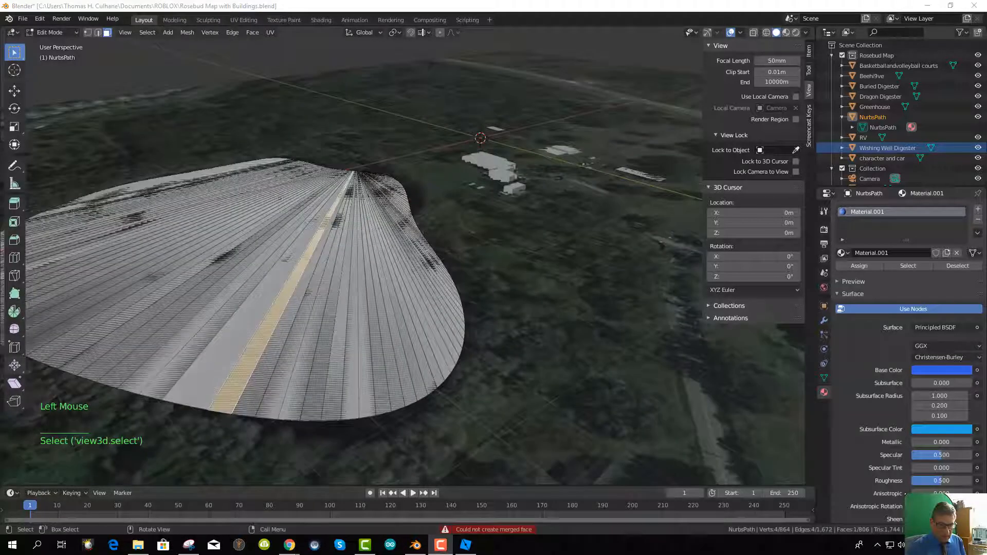
Select several adjacent narrow strips beside the wide strip on the lake surface and merge them into one face
left_click(291, 311)
left_click(263, 331, "shift")
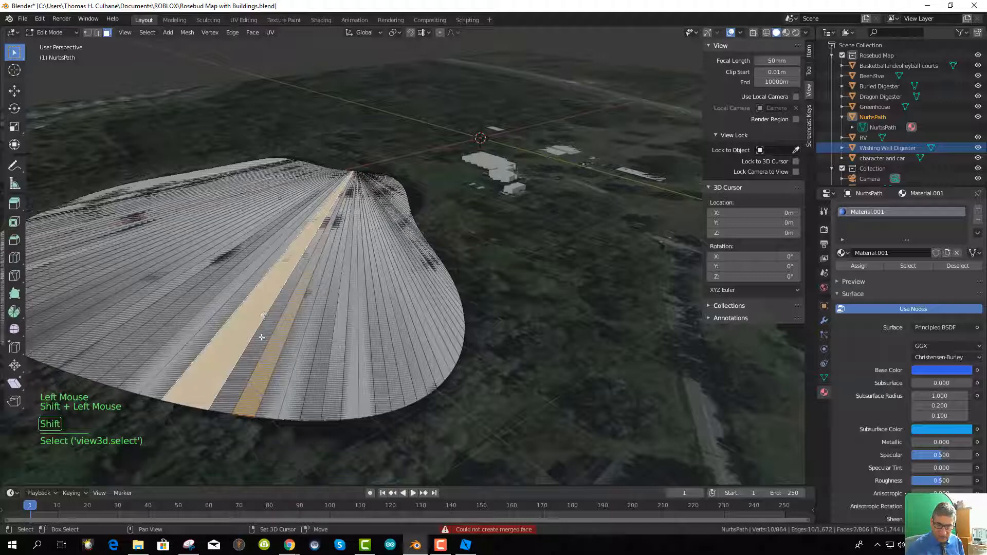
left_click(263, 339)
left_click(282, 360, "shift")
left_click(298, 368, "shift")
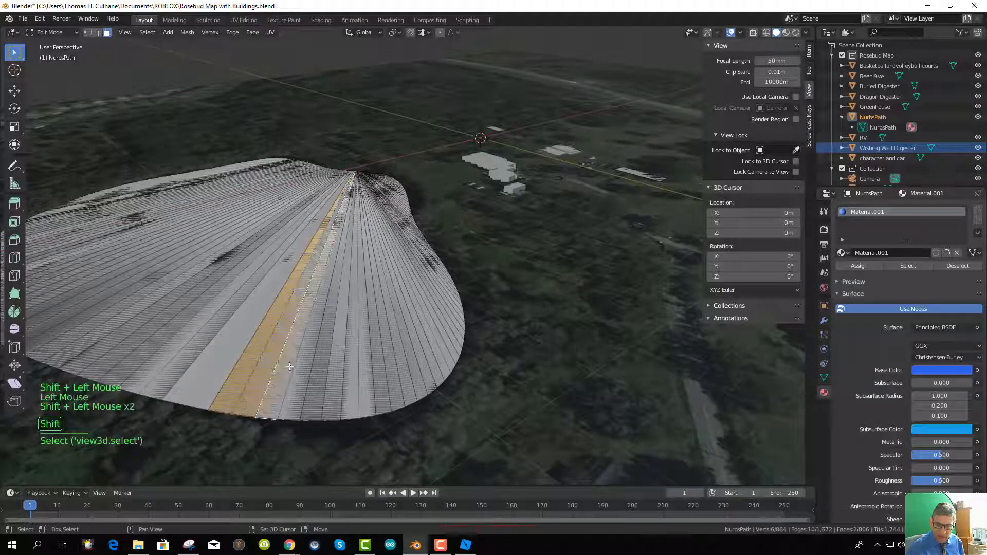
left_click(314, 378, "shift")
left_click(318, 380, "shift")
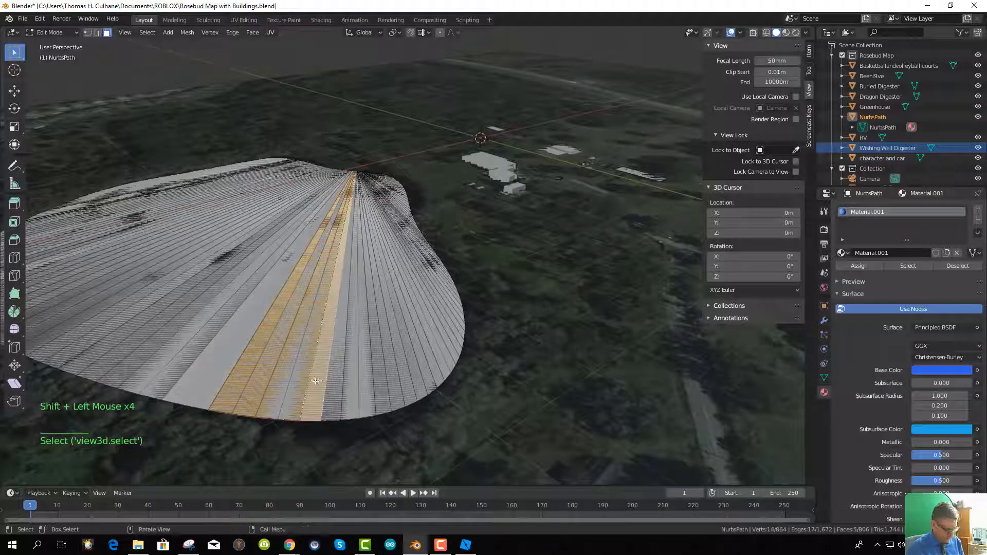
key("f")
left_click(302, 371)
left_click(301, 371, "shift")
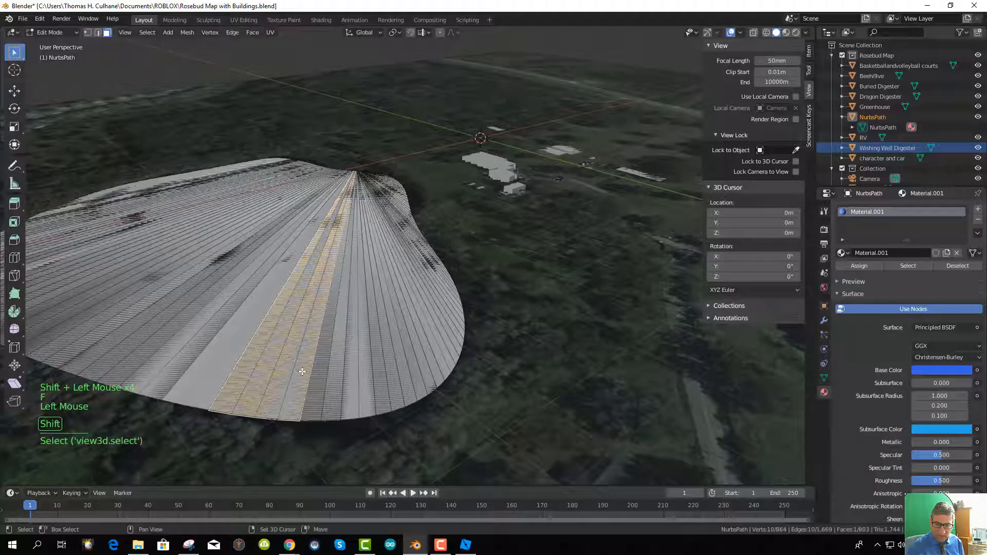
left_click(250, 363)
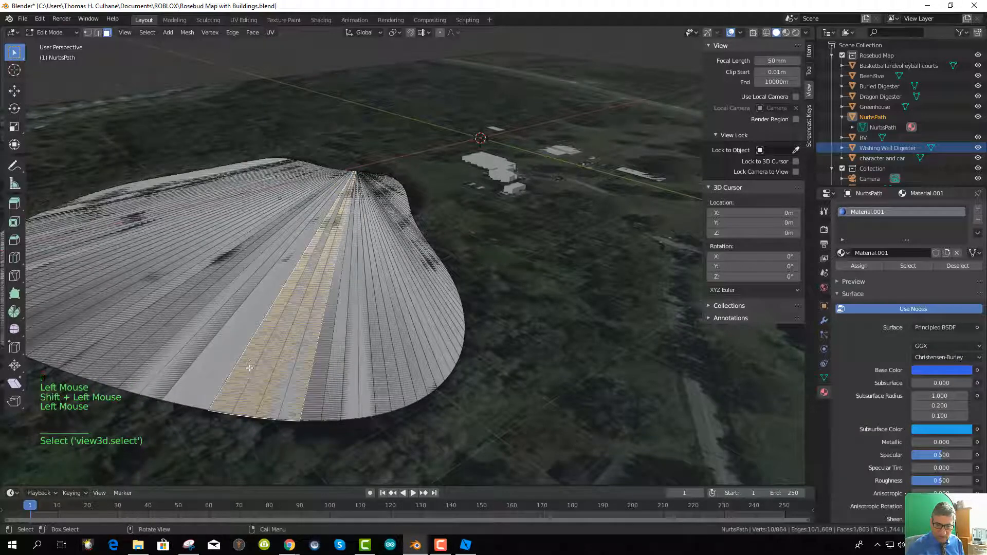
key("f")
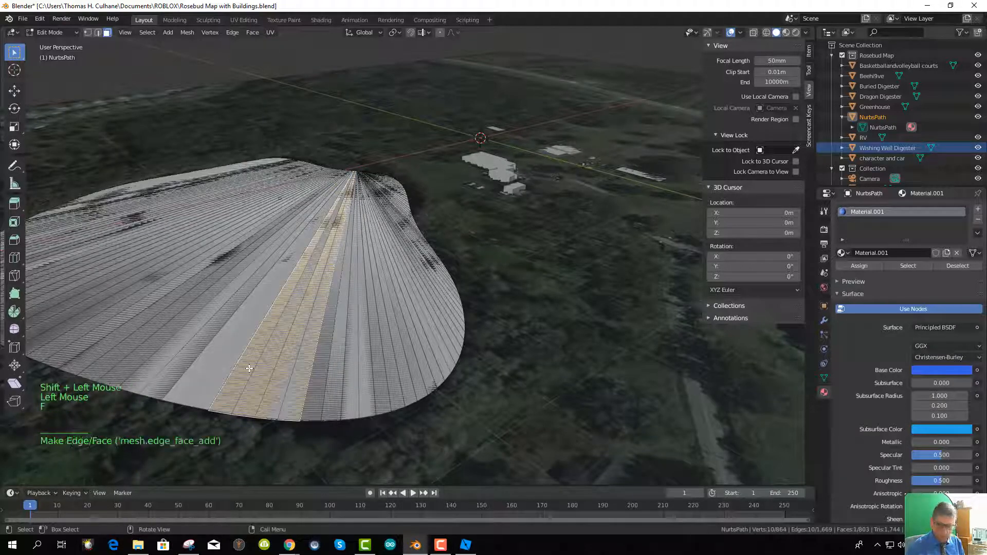
Merge neighbouring strips on the other side of the lake's wide strip into larger faces, adding one strip at a time
left_click(191, 344)
left_click(184, 341, "shift")
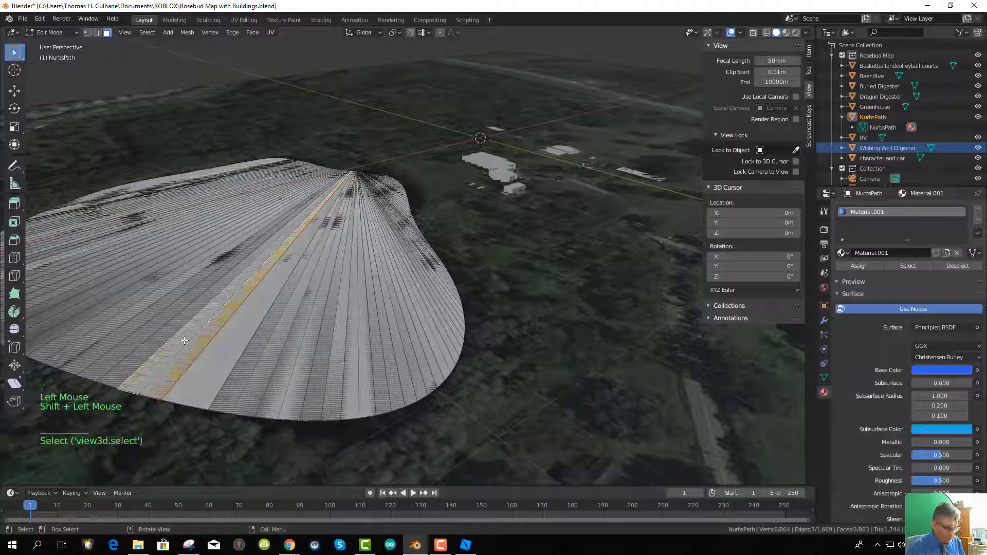
key("f")
left_click(170, 332)
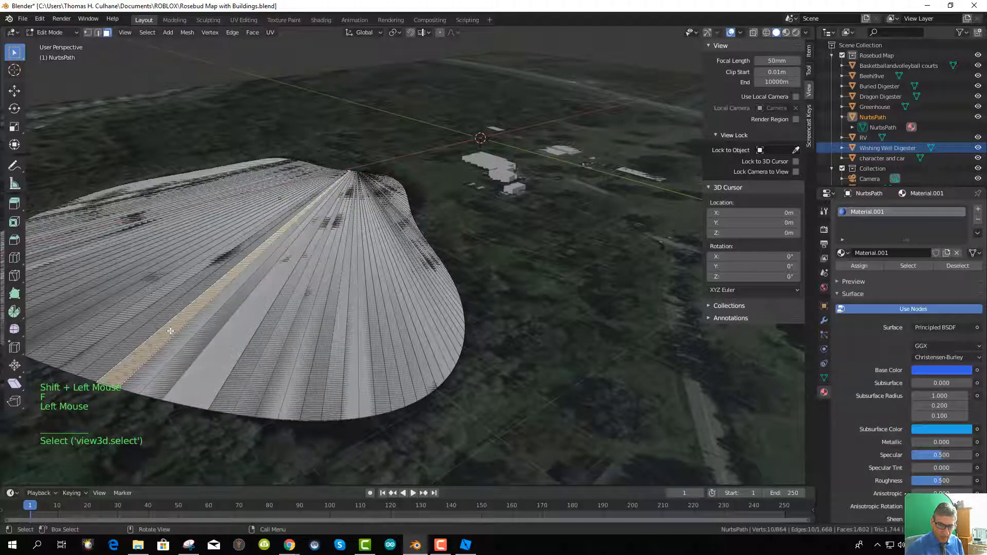
left_click(153, 322, "shift")
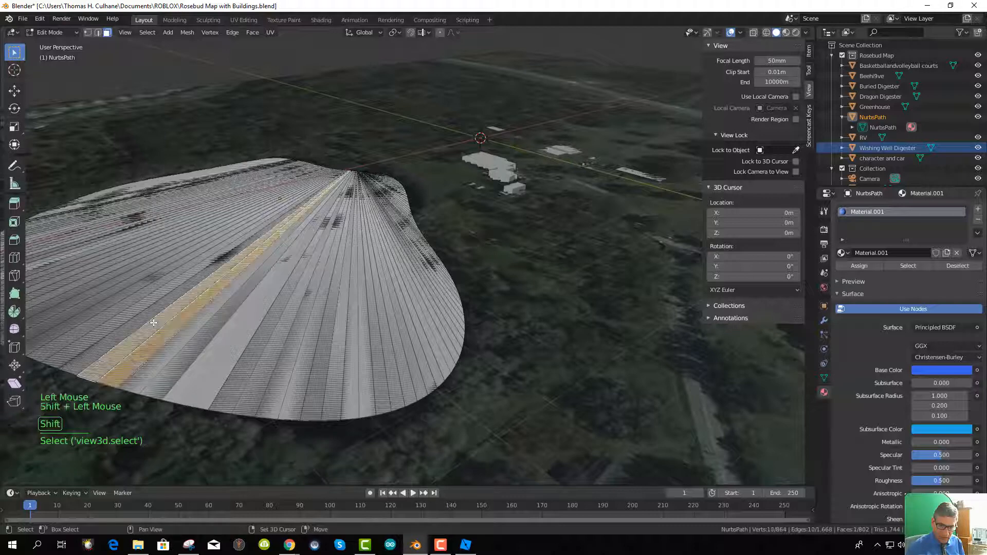
key("f")
left_click(153, 308, "shift")
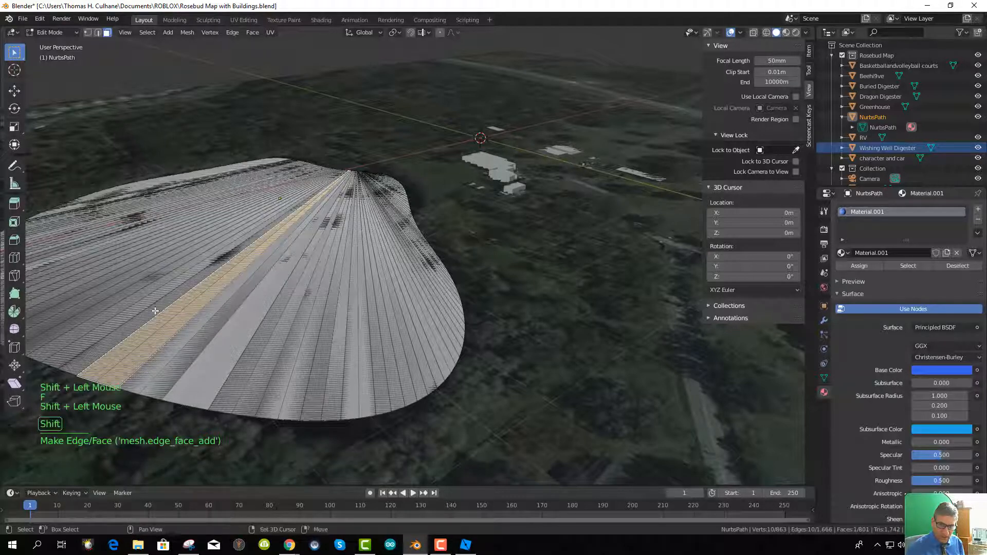
key("f")
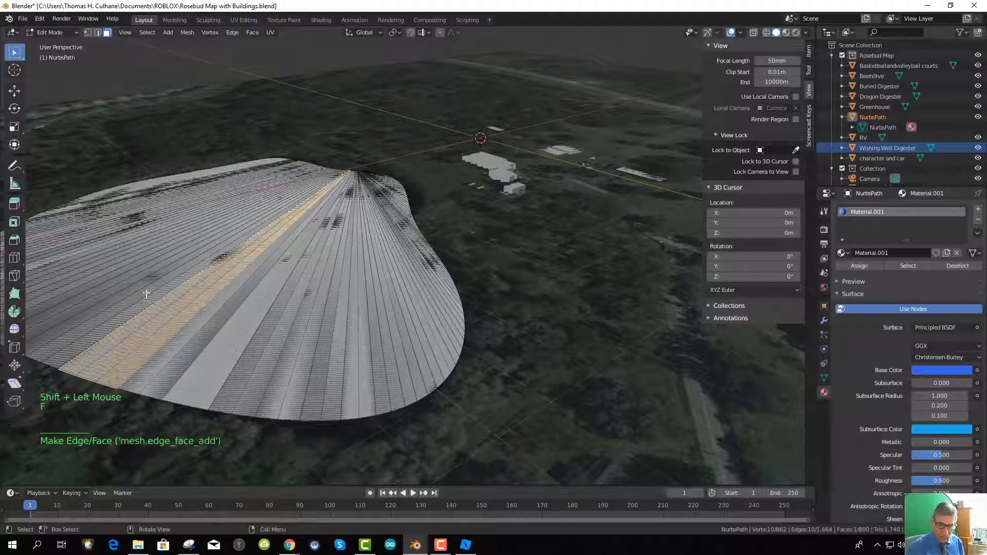
Try to make new faces from single strips elsewhere on the lake surface
left_click(148, 298)
key("f")
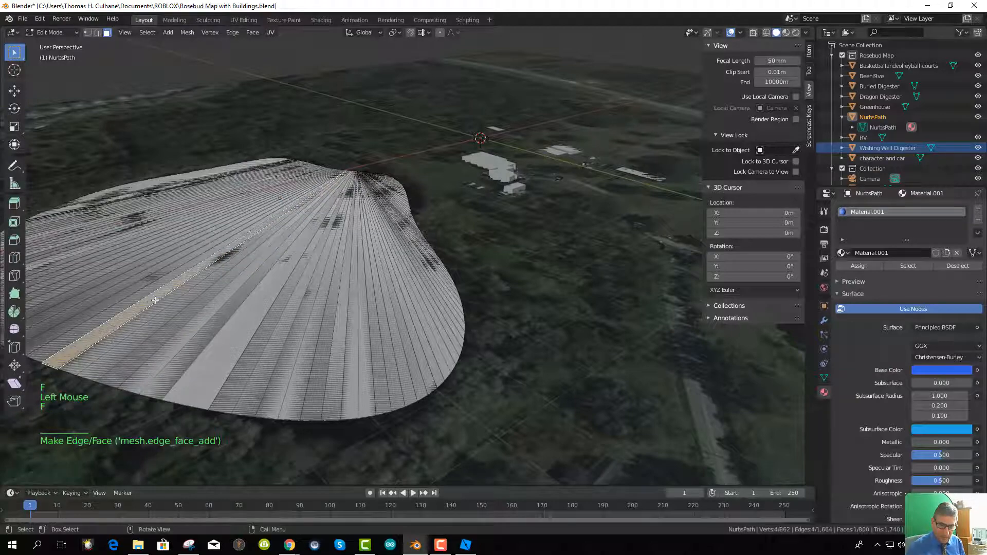
left_click(149, 295)
left_click(312, 353)
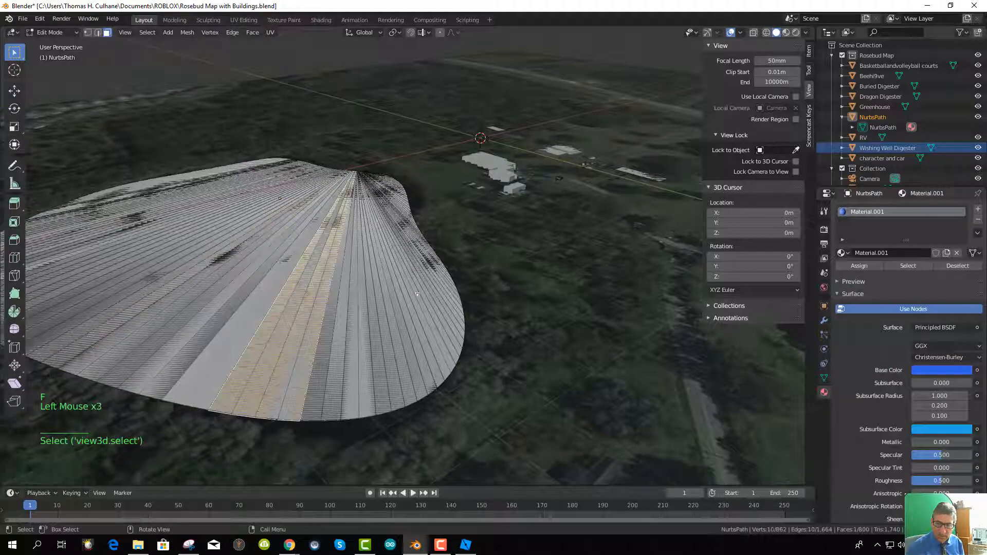
scroll(409, 265, "down", 4)
middle_click_drag(410, 264, 327, 344)
scroll(327, 344, "up", 4)
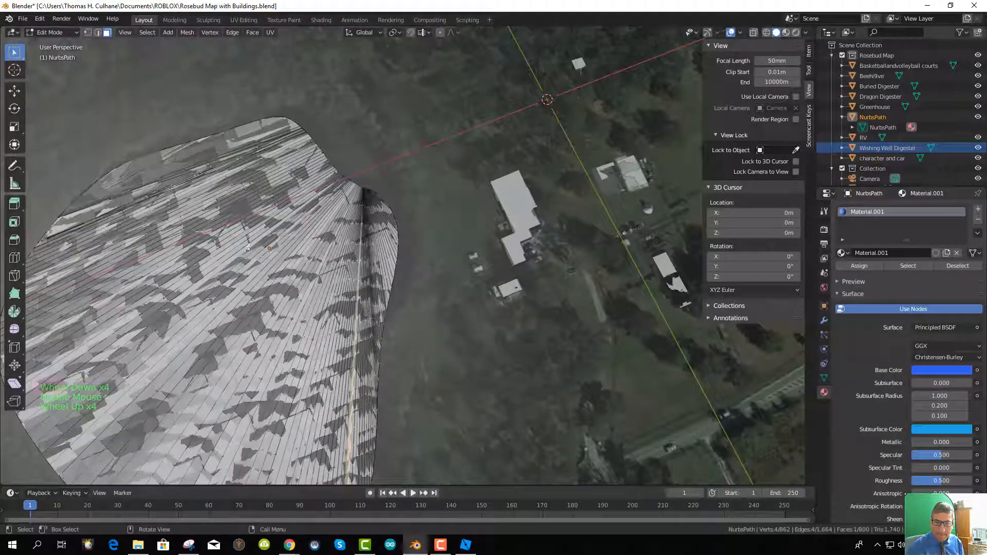
left_click(248, 248)
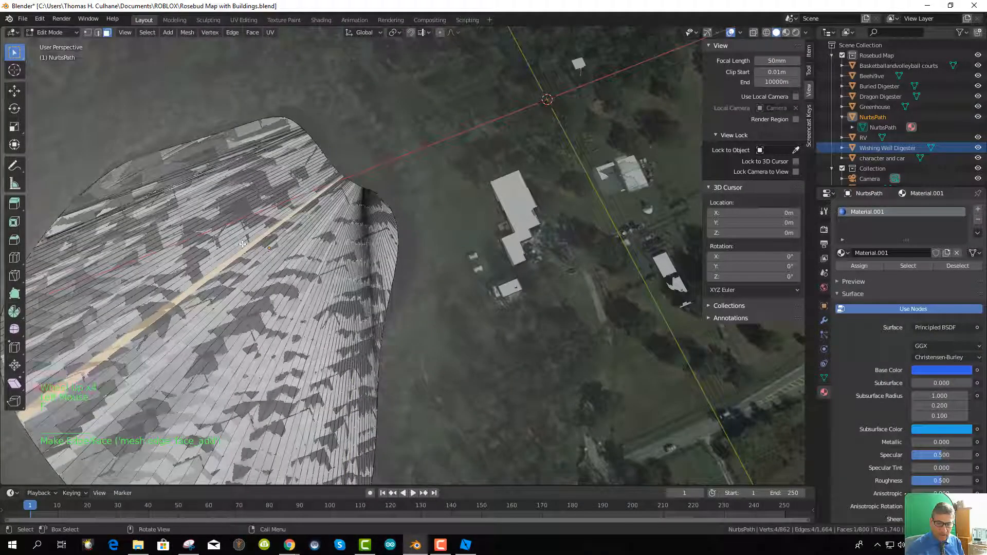
left_click(291, 178)
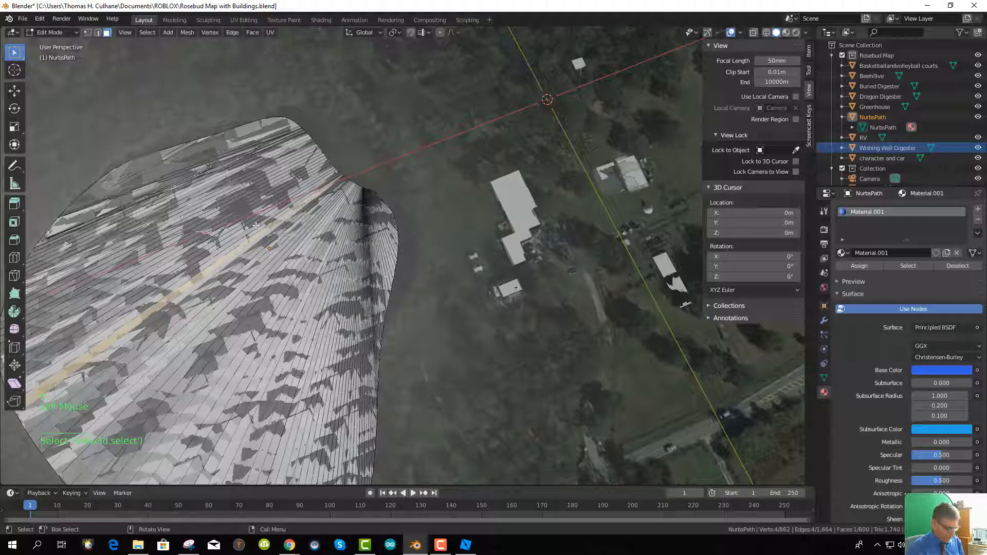
key("shift+f")
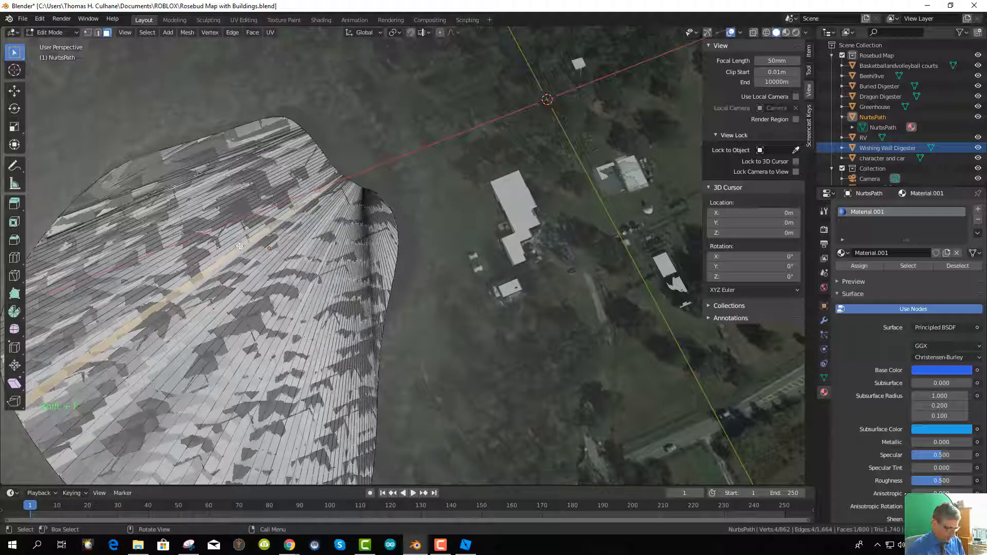
Try to fill the selected lake strip with a face, then select the whole lake mesh and return to Object Mode
key("f")
scroll(239, 246, "up", 2)
scroll(240, 246, "down", 6)
middle_click_drag(240, 247, 312, 254)
key("a")
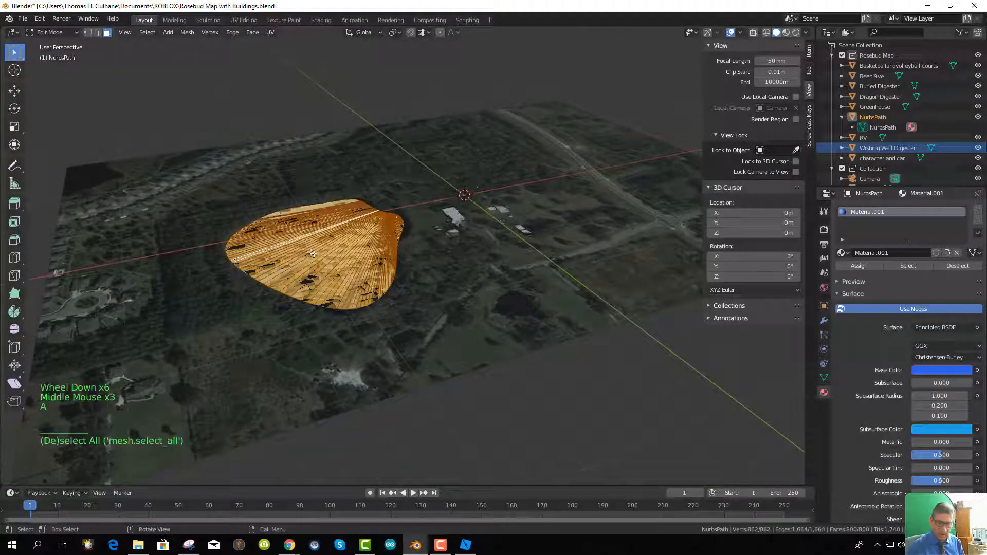
key("Tab")
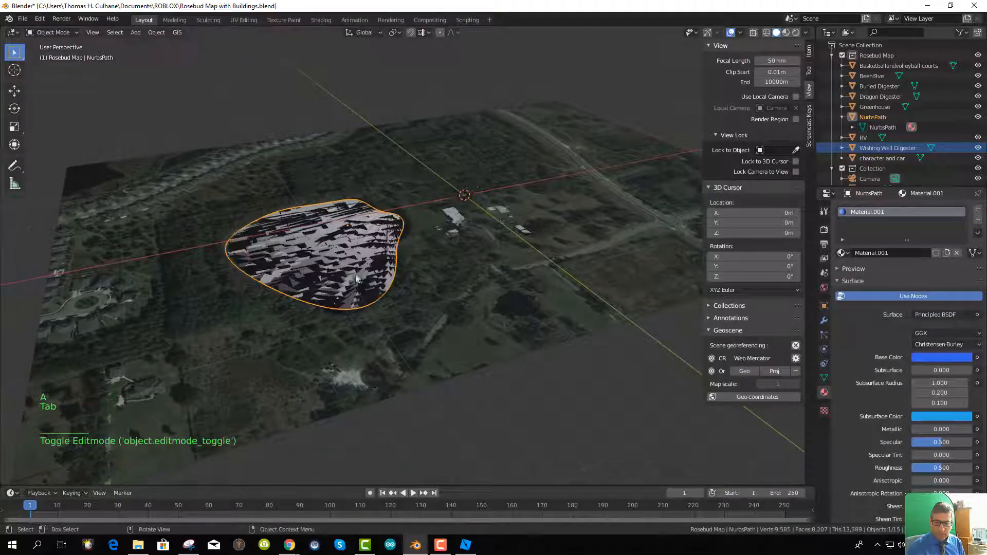
View the lake edge-on against the terrain, try moving the lake object upward, and undo the move
middle_click_drag(391, 267, 408, 286)
scroll(389, 270, "up", 1)
scroll(390, 275, "up", 3)
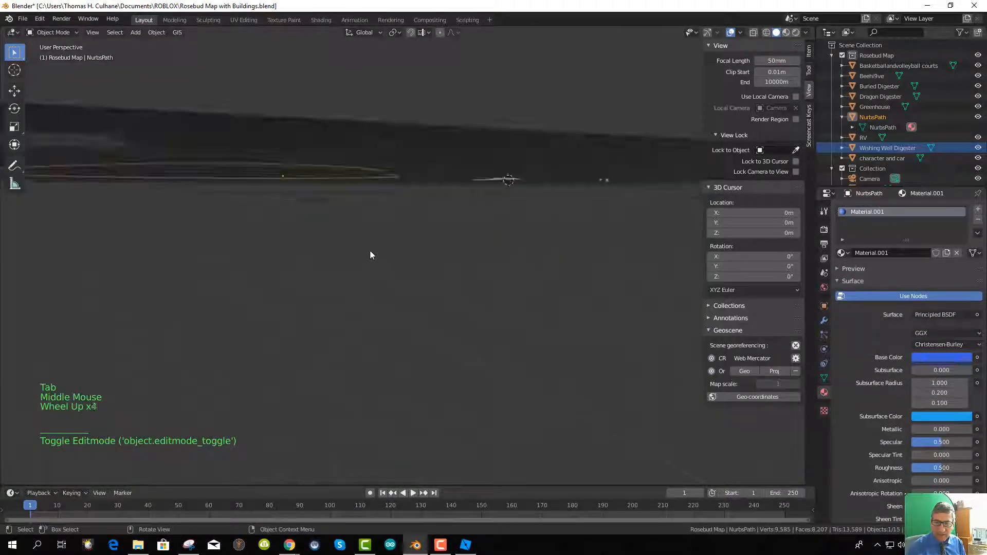
middle_click_drag(370, 256, 353, 264)
scroll(347, 261, "up", 2)
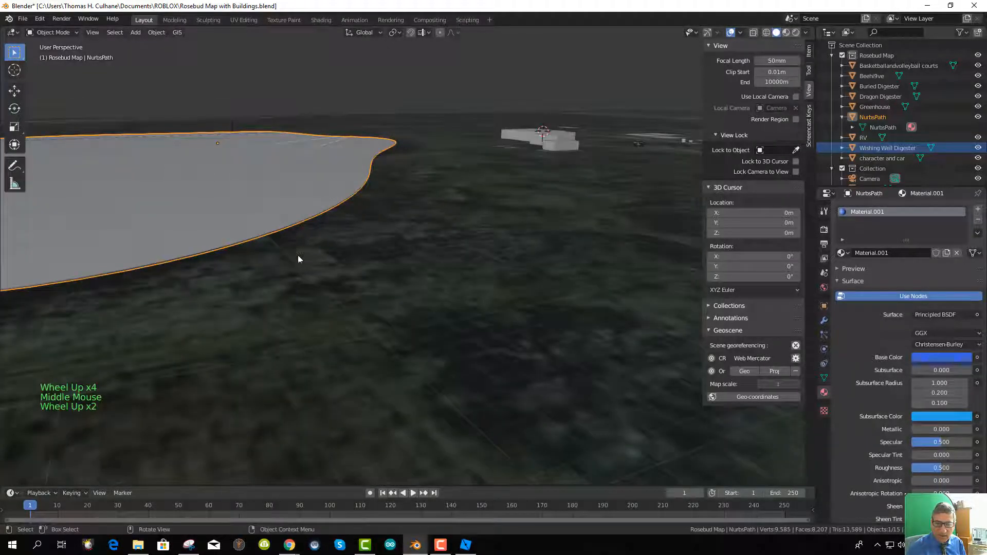
left_click(288, 229)
left_click(294, 219)
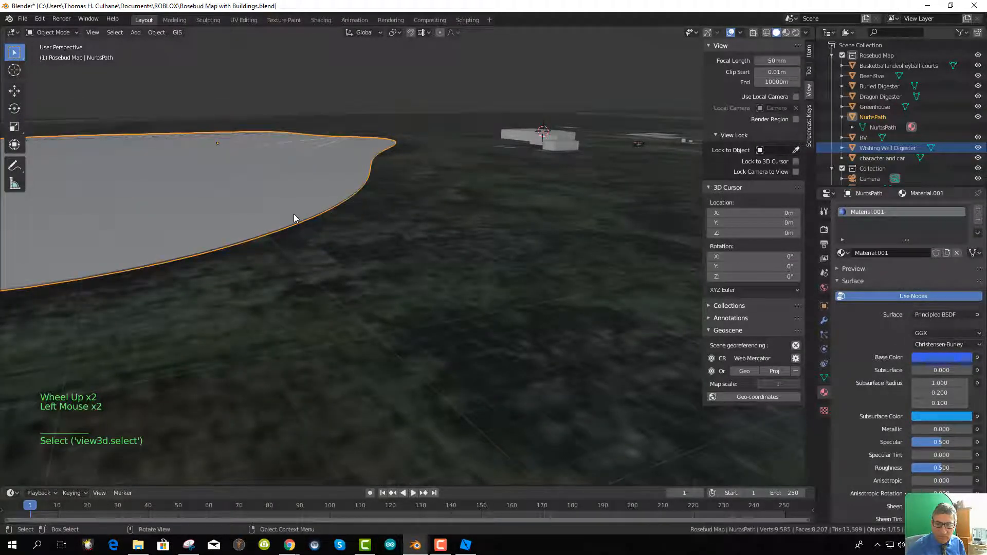
key("g")
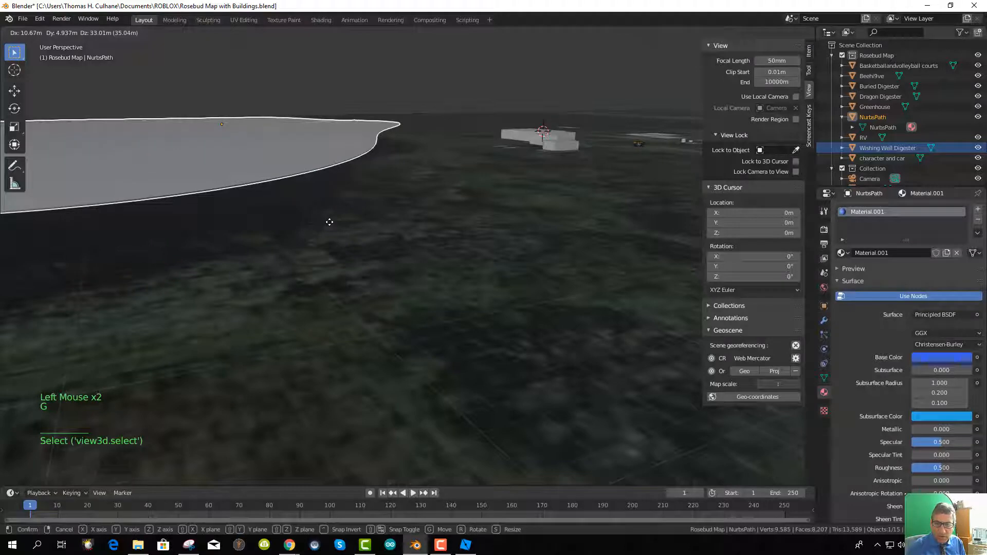
left_click(329, 222)
key("ctrl+z")
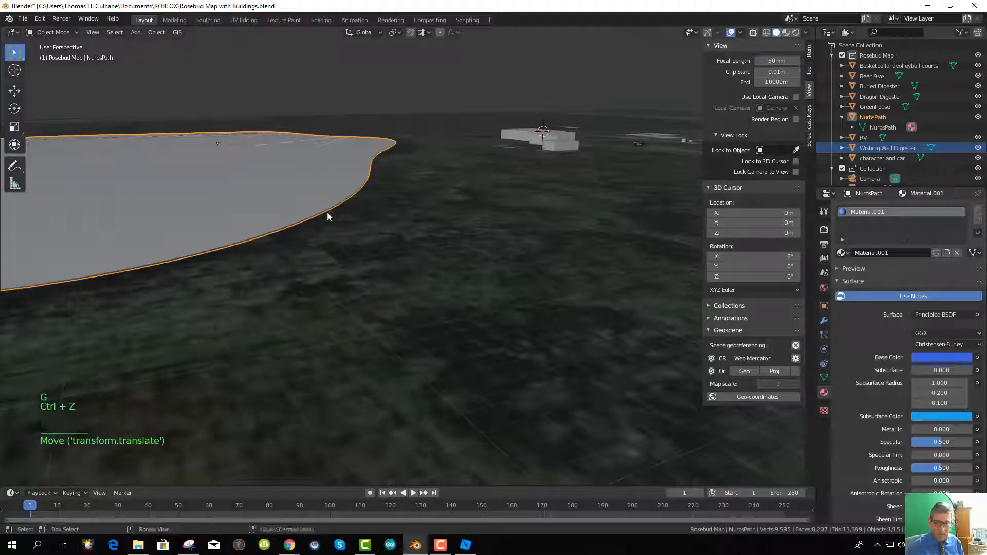
Add a Decimate modifier in Collapse mode to the lake object
scroll(309, 242, "down", 5)
scroll(347, 252, "up", 1)
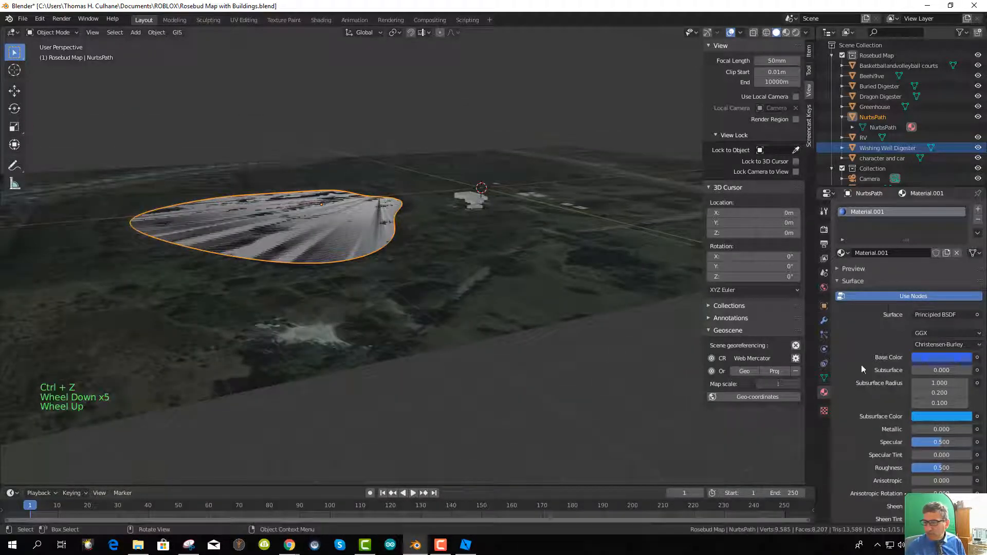
left_click(825, 321)
left_click(856, 209)
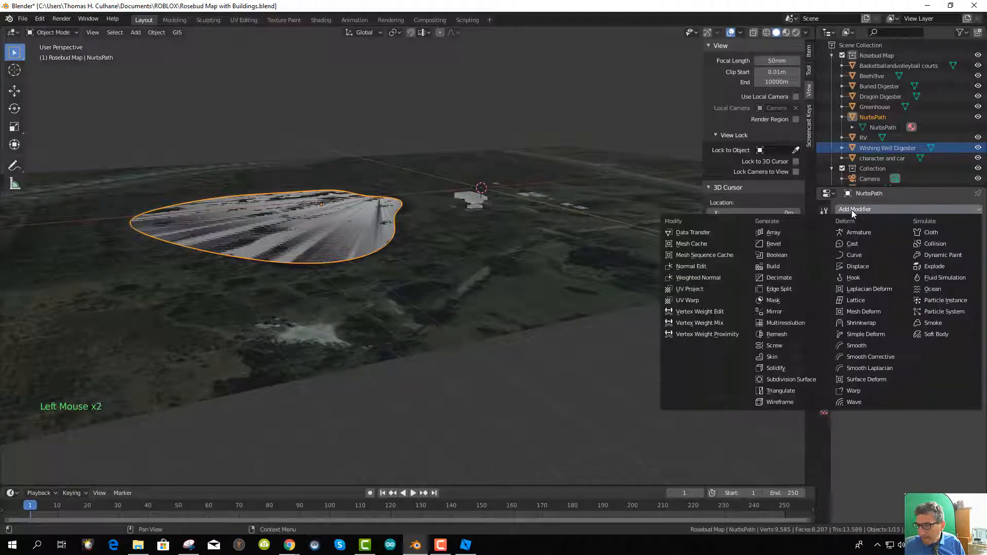
left_click(776, 279)
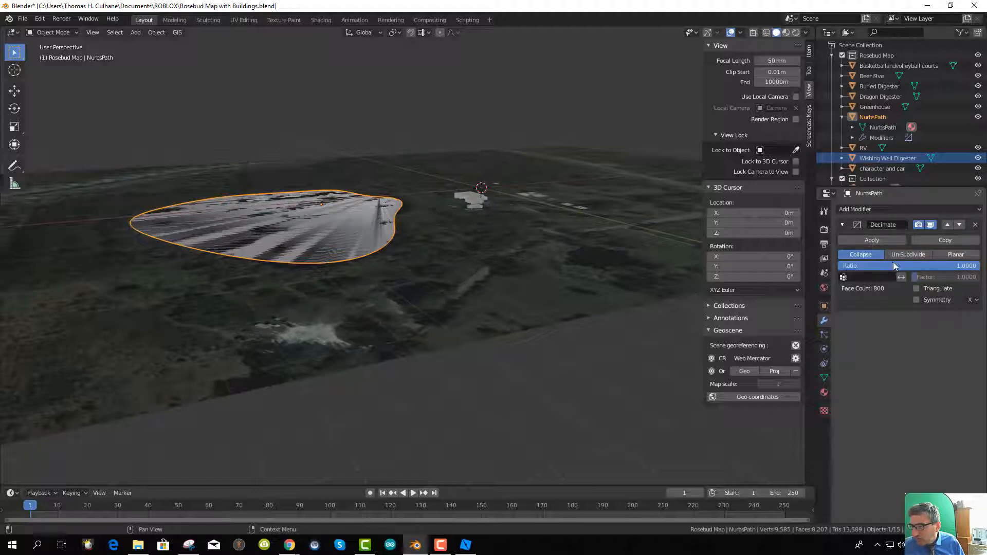
mouse_move(948, 269)
left_mouse_down()
mouse_move(849, 270)
mouse_move(957, 269)
left_mouse_up()
Hide the Rosebud Map collection, the basketball and volleyball courts and the Buried Digester
scroll(974, 129, "up", 2)
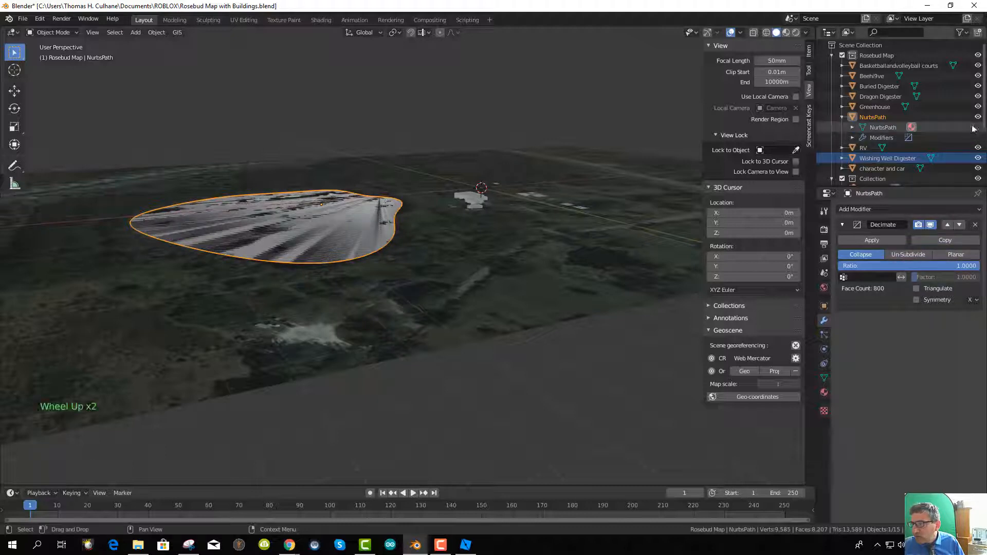
left_click(978, 55)
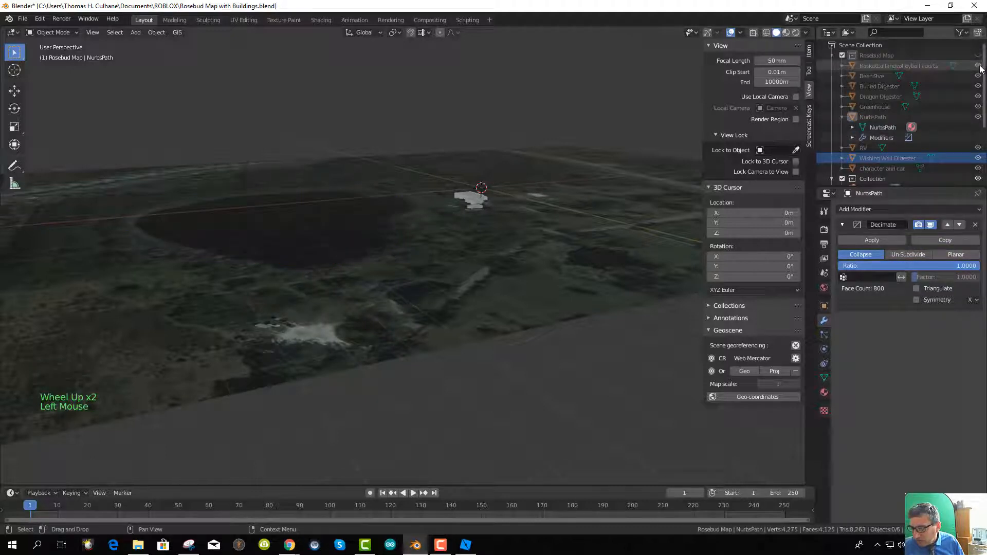
left_click(978, 66)
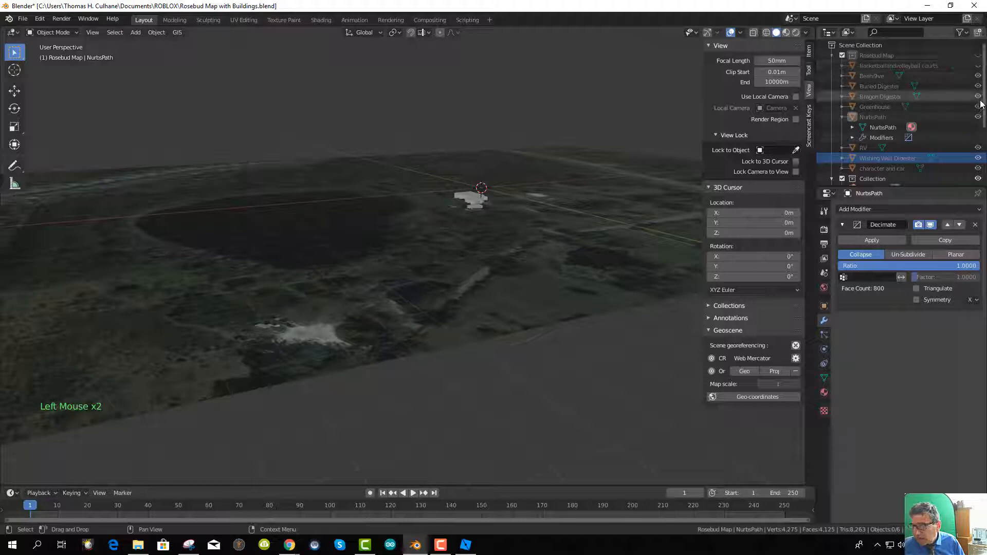
left_click(977, 87)
Hide the EXPORT_GOOGLE_SAT_WM satellite map plane and show the Rosebud Map collection again
scroll(951, 118, "down", 3)
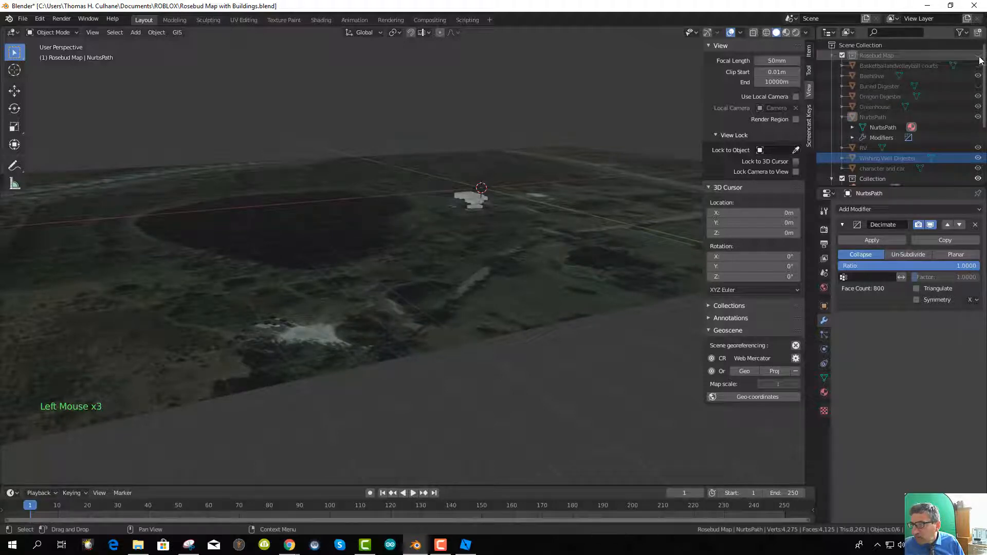
scroll(948, 110, "down", 2)
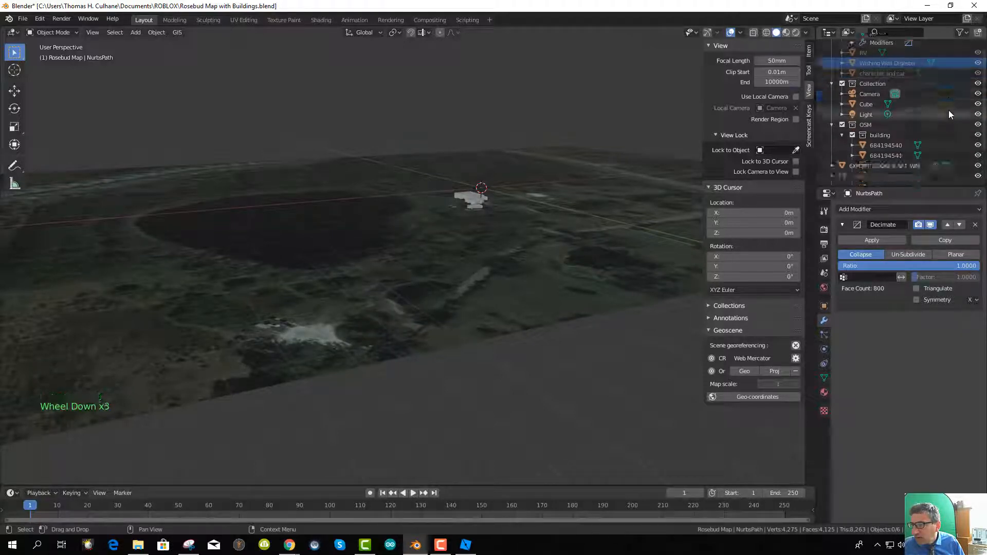
scroll(949, 110, "up", 5)
scroll(948, 110, "down", 4)
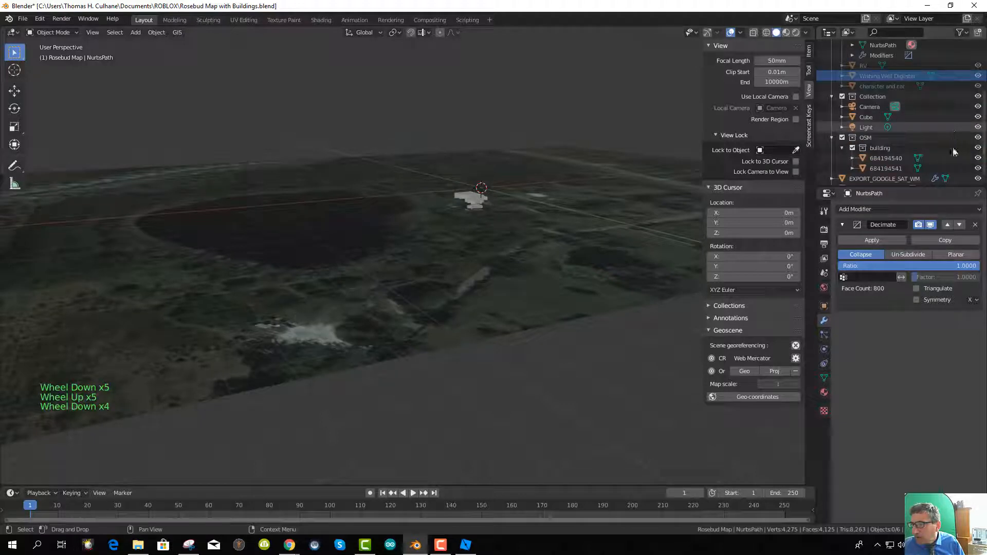
left_click(978, 179)
left_click(978, 179)
left_click(978, 179)
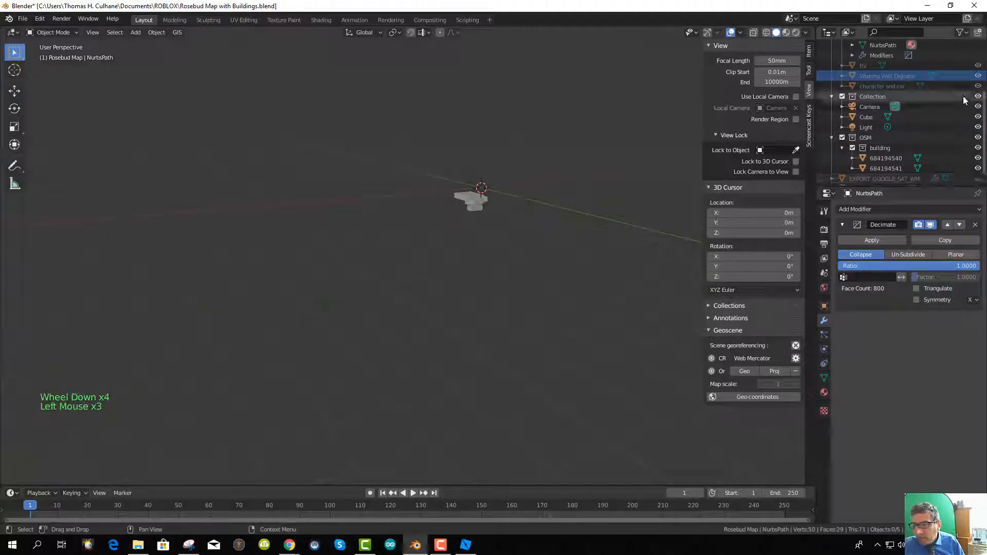
scroll(959, 130, "up", 7)
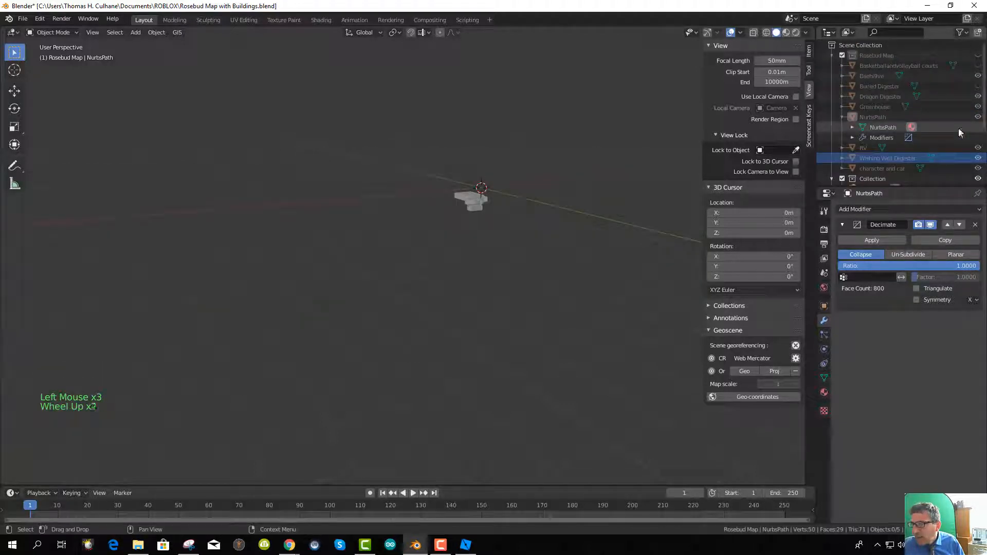
left_click(978, 56)
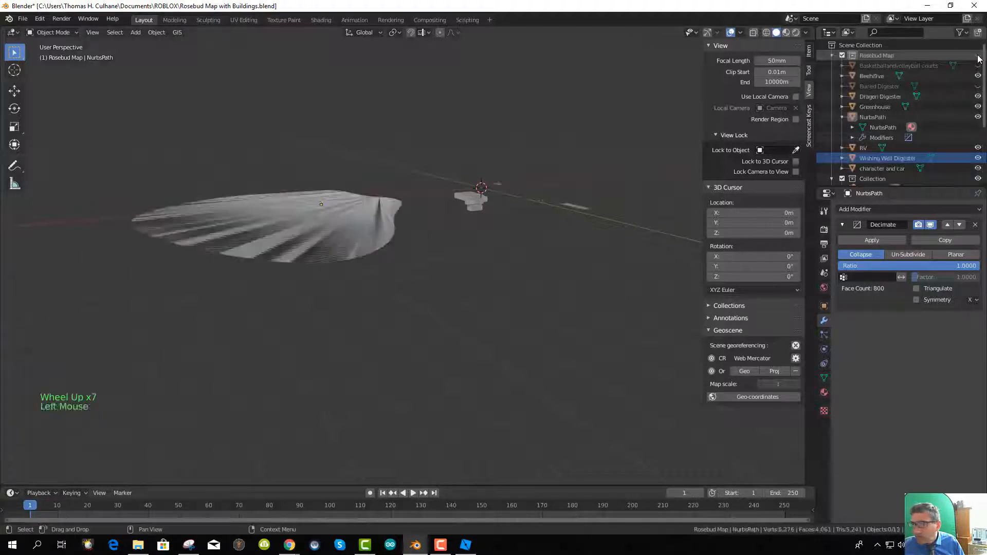
Select the lake, lower its Decimate ratio to 0 and apply the modifier
left_click(379, 222)
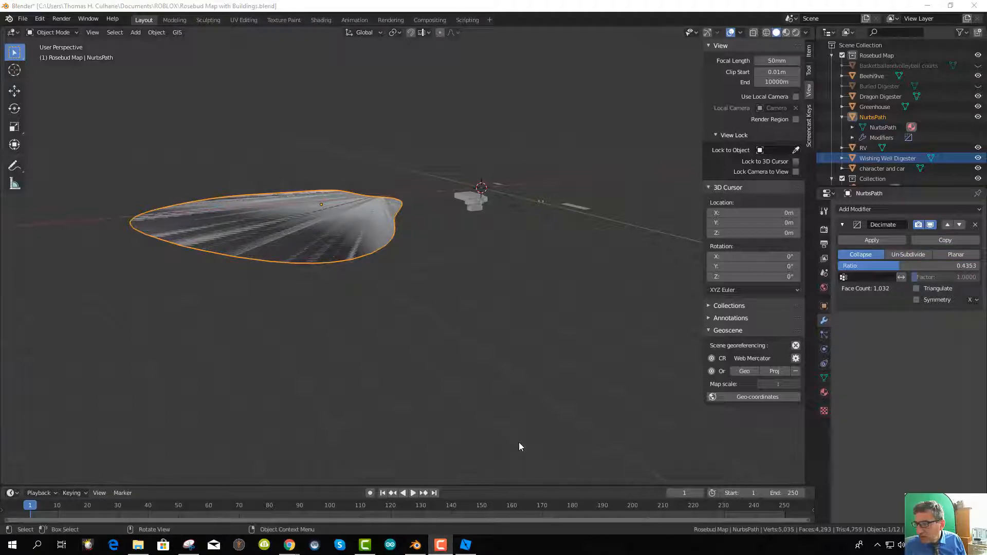
middle_click_drag(213, 305, 769, 302)
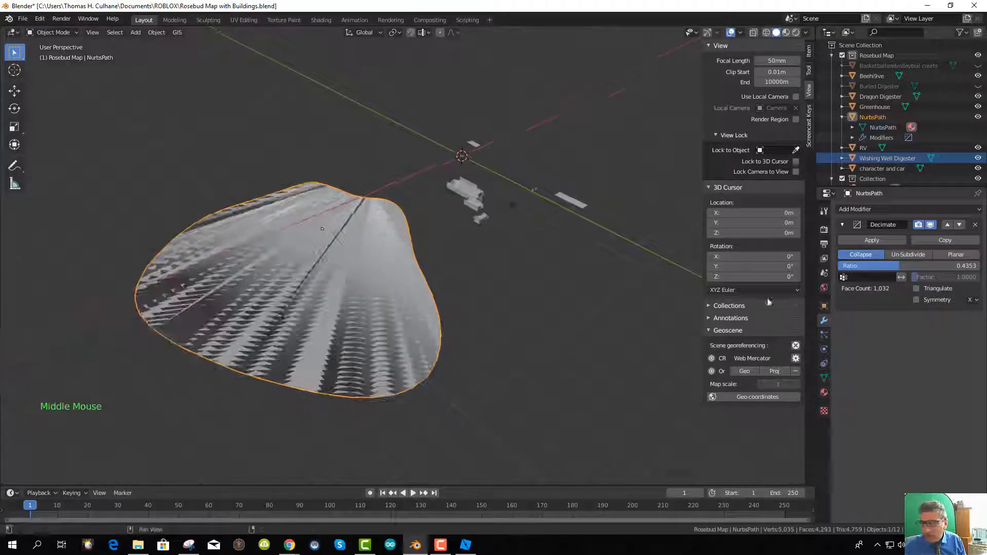
left_click_drag(906, 267, 870, 267)
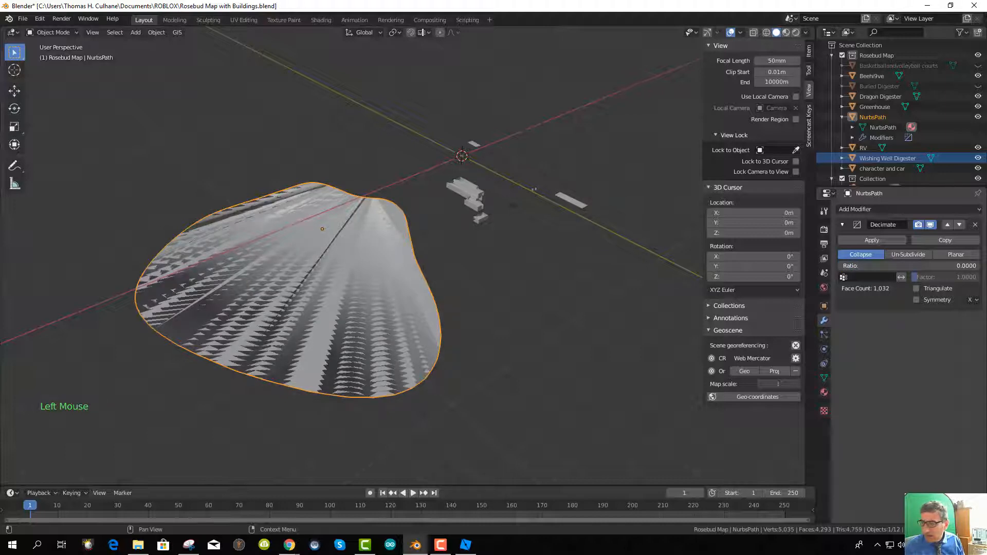
left_click(857, 240)
scroll(319, 322, "up", 3)
scroll(320, 320, "down", 3)
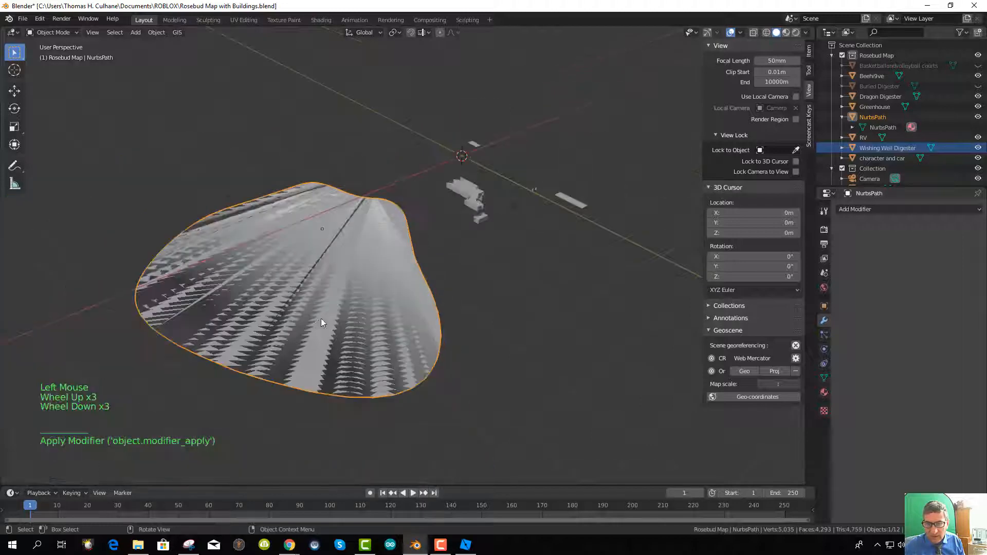
Check the decimated lake mesh in Edit Mode, then return to Object Mode and view its surface from a lower angle
left_click(323, 318)
key("Tab")
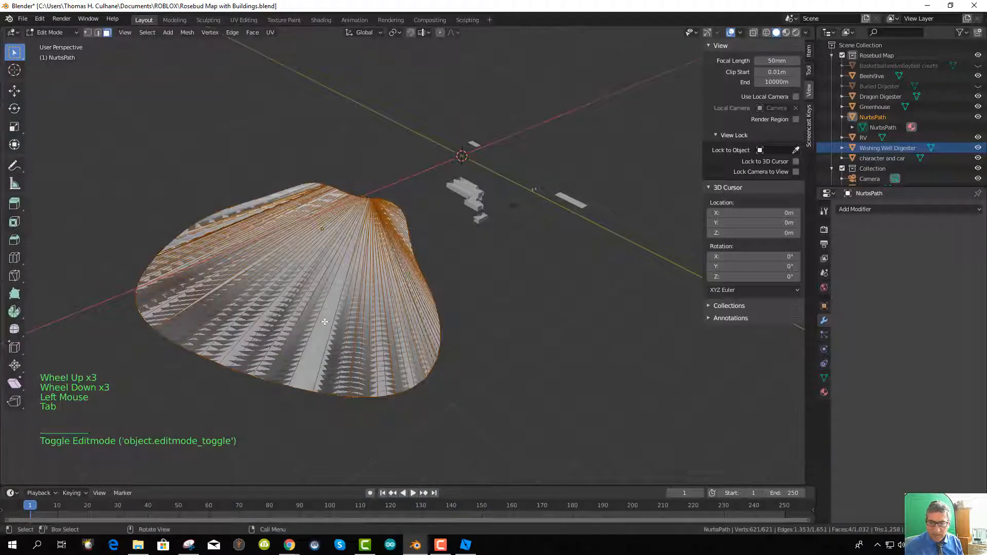
key("Tab")
middle_click_drag(342, 330, 381, 279)
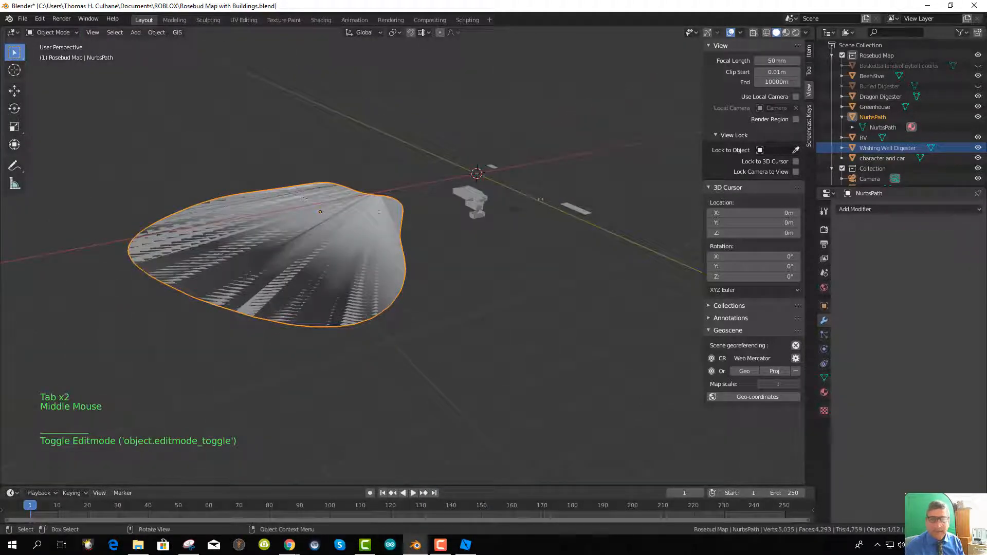
Export the selected NurbsPath lake surface as a Wavefront OBJ over Lake Rosebud 2.obj and switch to Roblox Studio
left_click(23, 18)
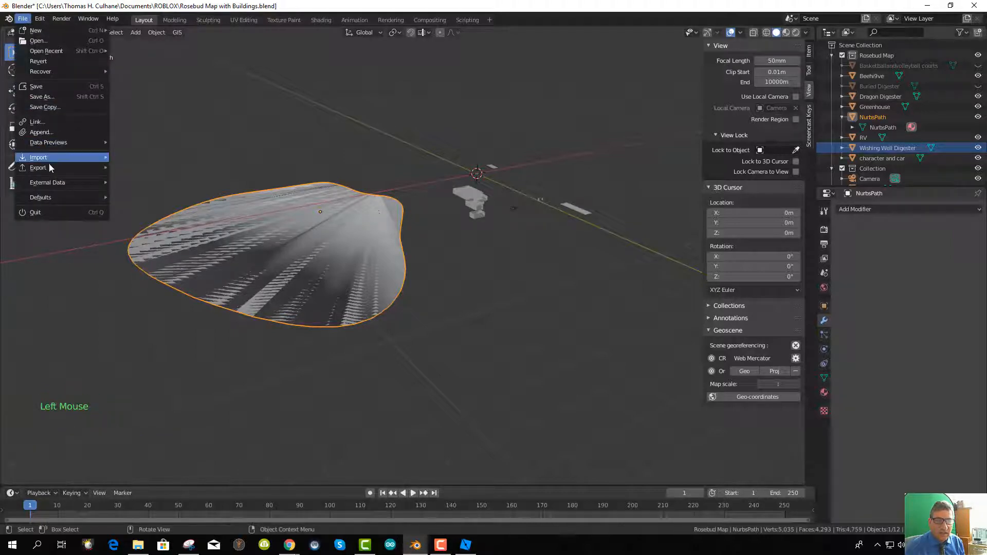
mouse_move(64, 168)
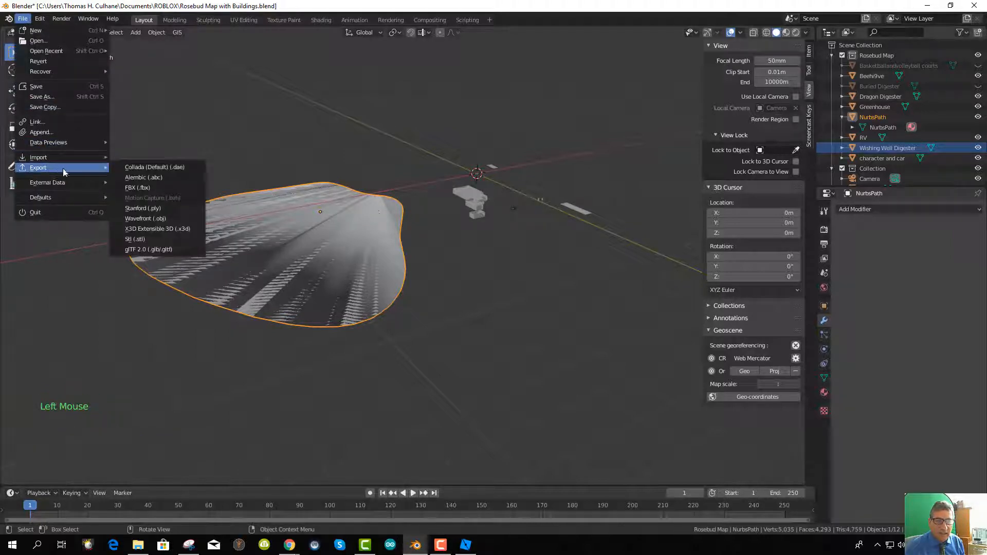
left_click(159, 220)
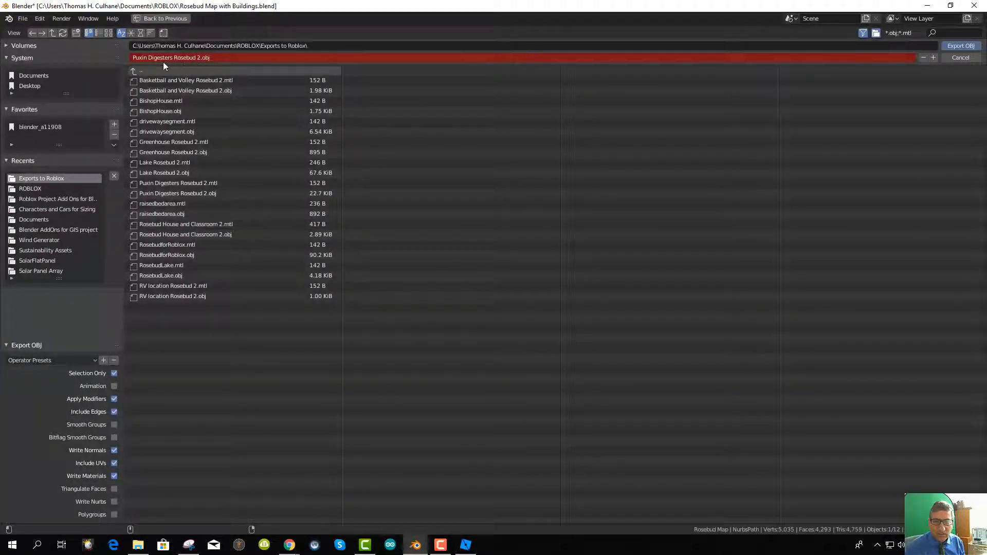
double_click(154, 171)
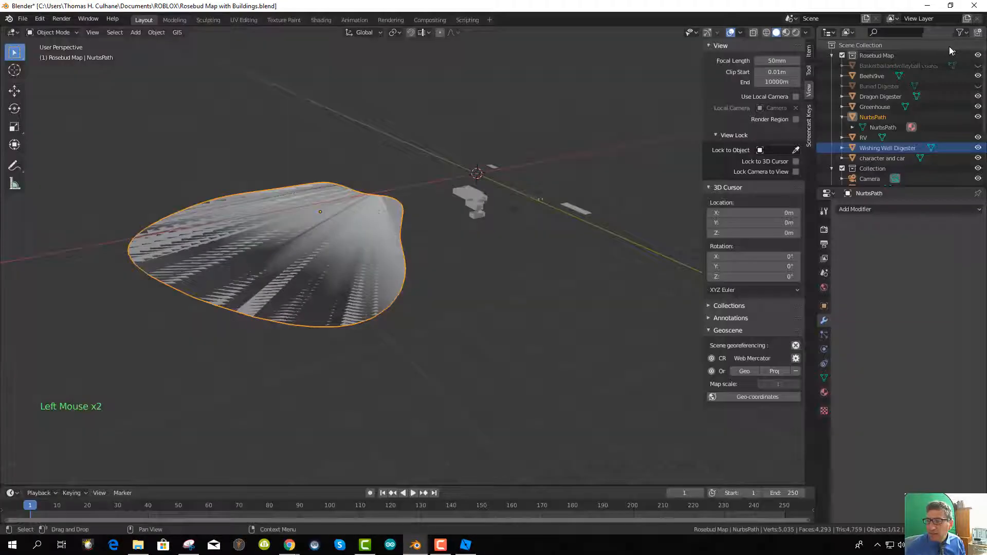
left_click(466, 545)
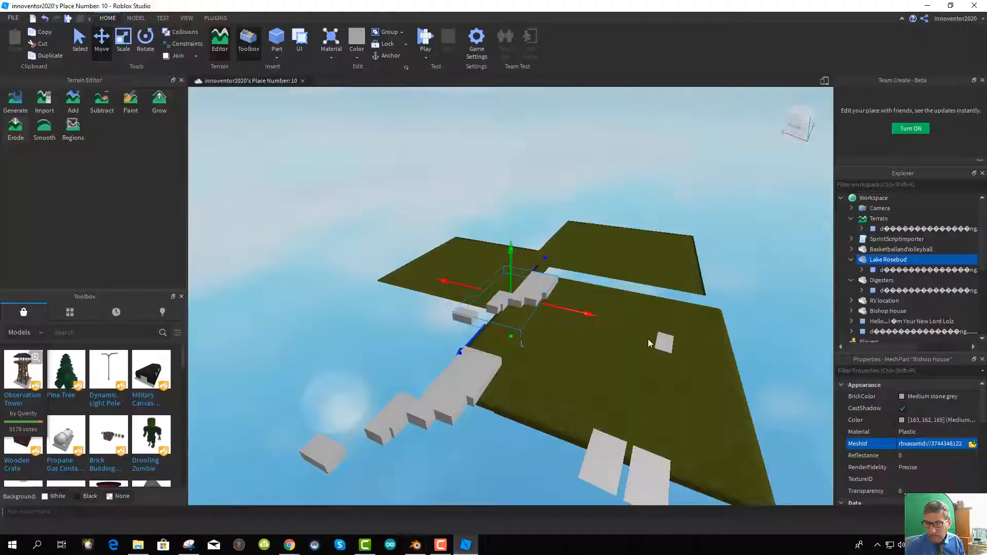
Try to load Lake Rosebud 2.obj as the Lake Rosebud mesh, accepting the move to the file's stored location
left_click(974, 444)
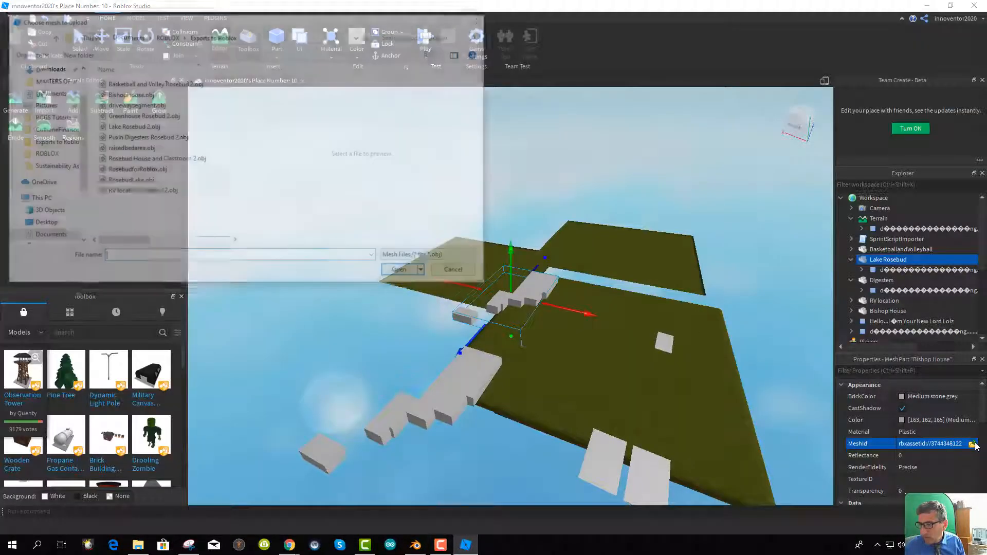
left_click(133, 127)
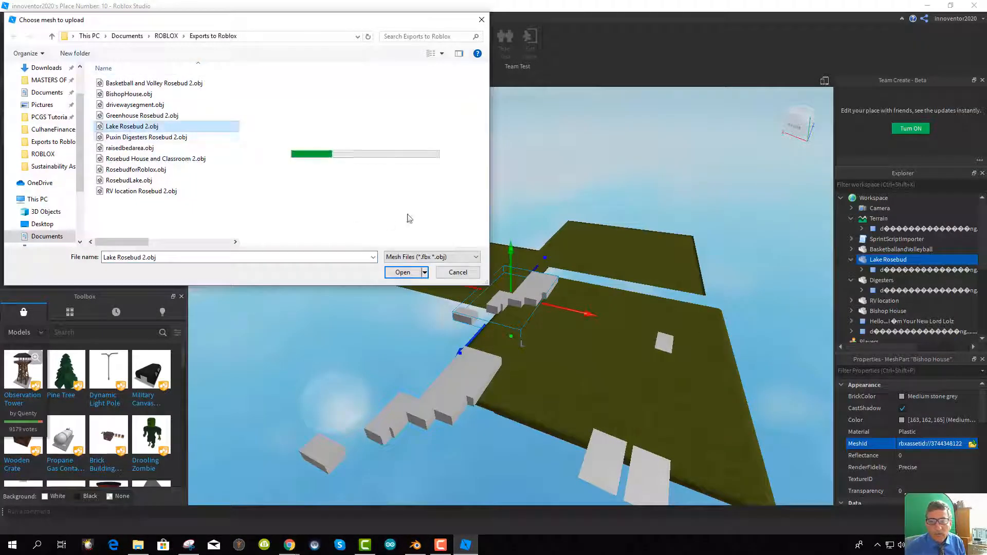
left_click(405, 277)
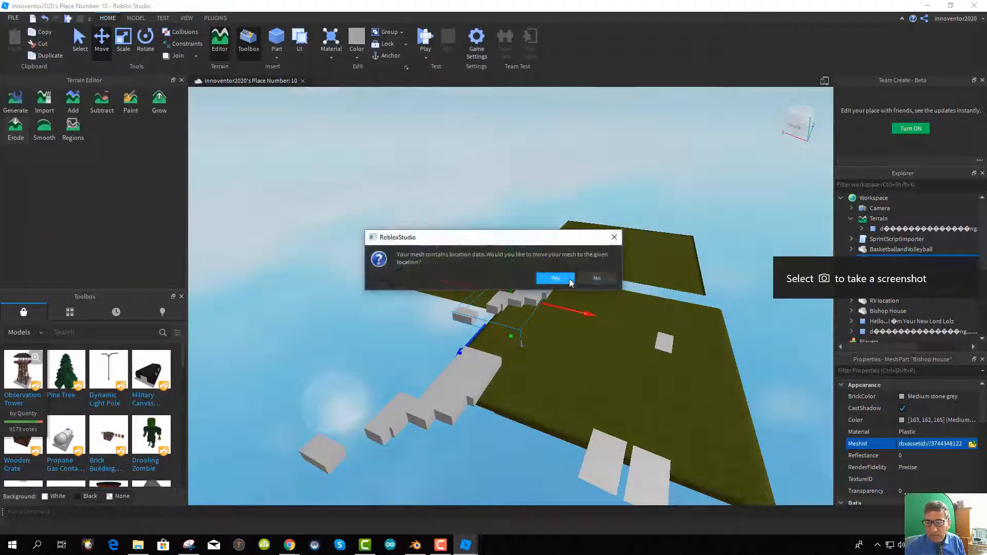
left_click(564, 278)
key("f")
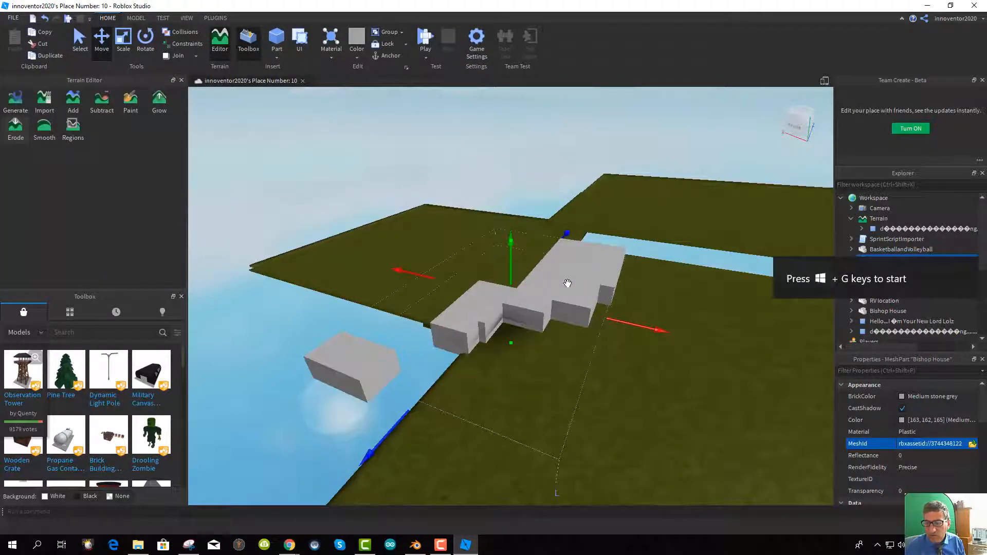
scroll(556, 282, "down", 6)
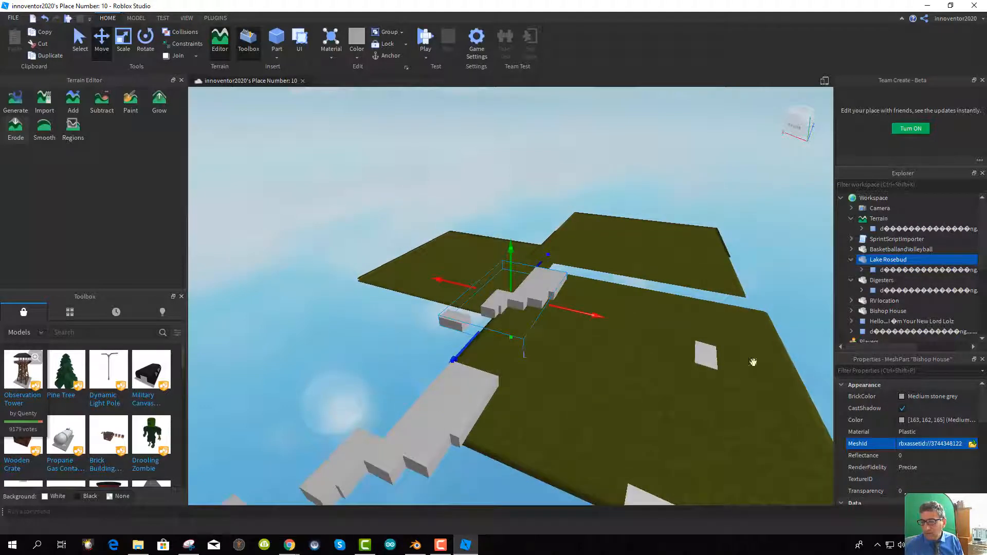
Load RosebudLake.obj as the Lake Rosebud mesh without resizing it, and move it to the file's stored location
left_click(465, 545)
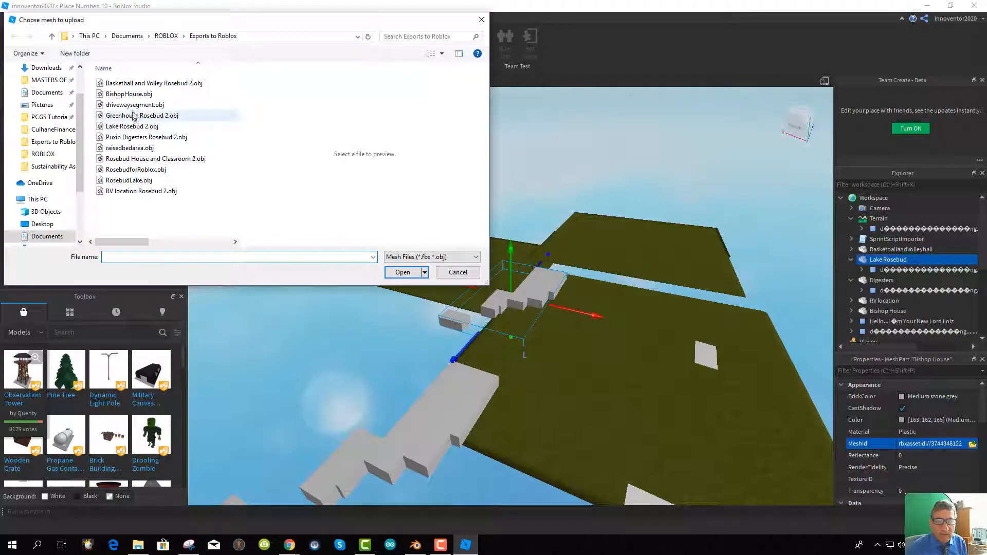
left_click(130, 181)
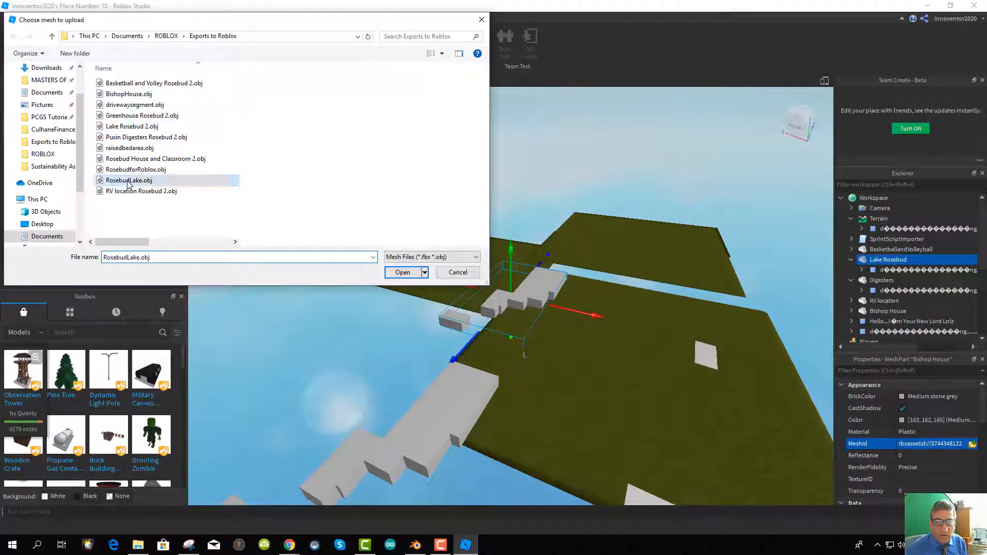
left_click(403, 272)
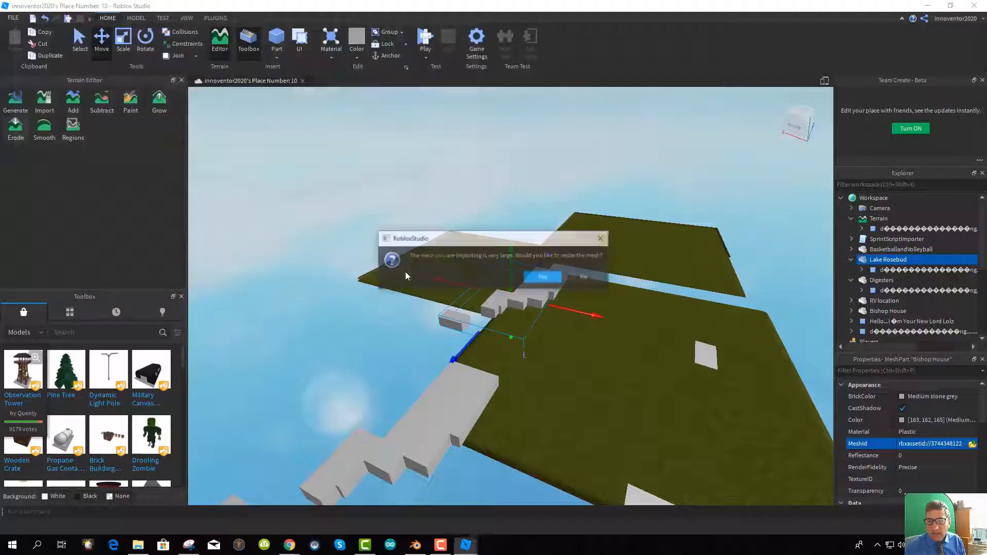
left_click(576, 277)
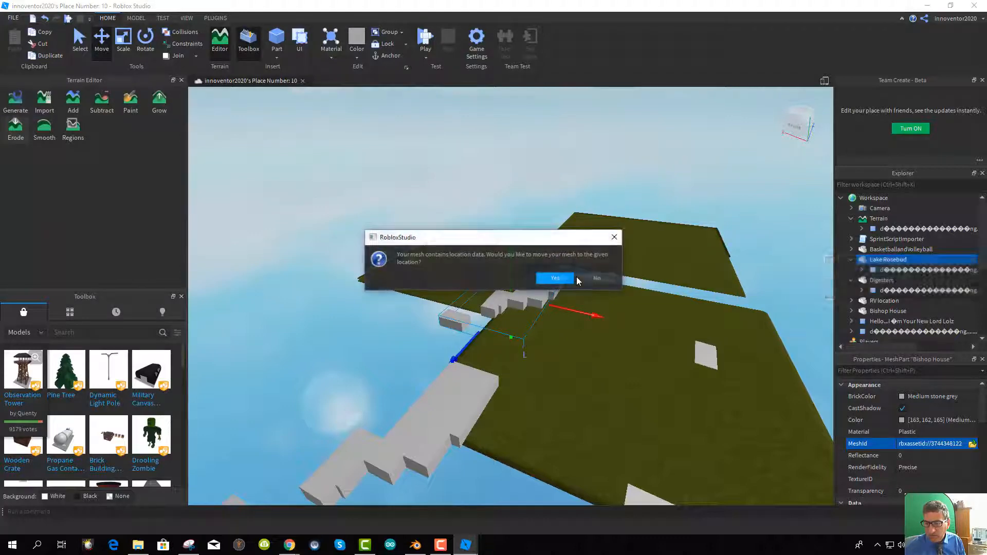
left_click(553, 278)
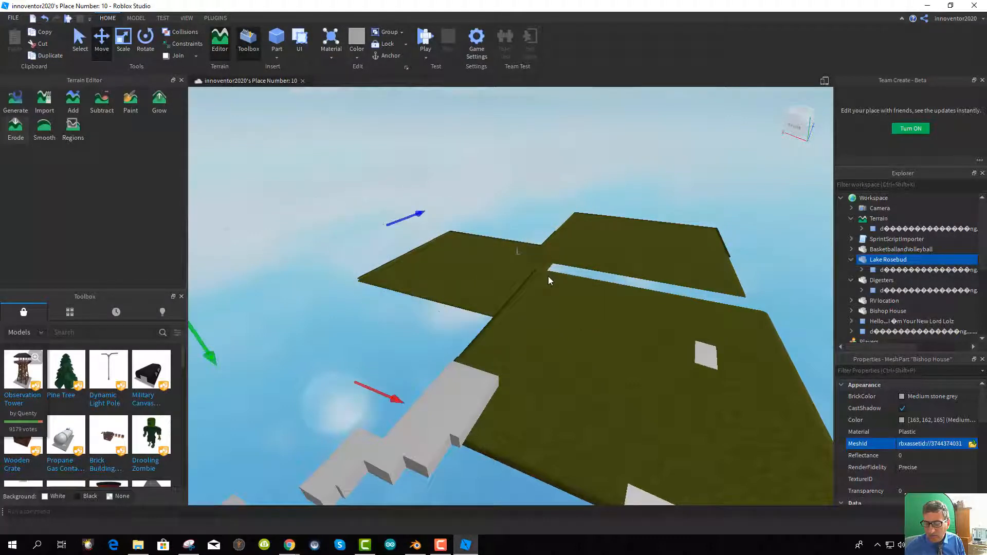
Examine how the imported lake sits relative to the terrain plates and the building meshes
right_click_drag(492, 289, 384, 334)
scroll(325, 323, "down", 10)
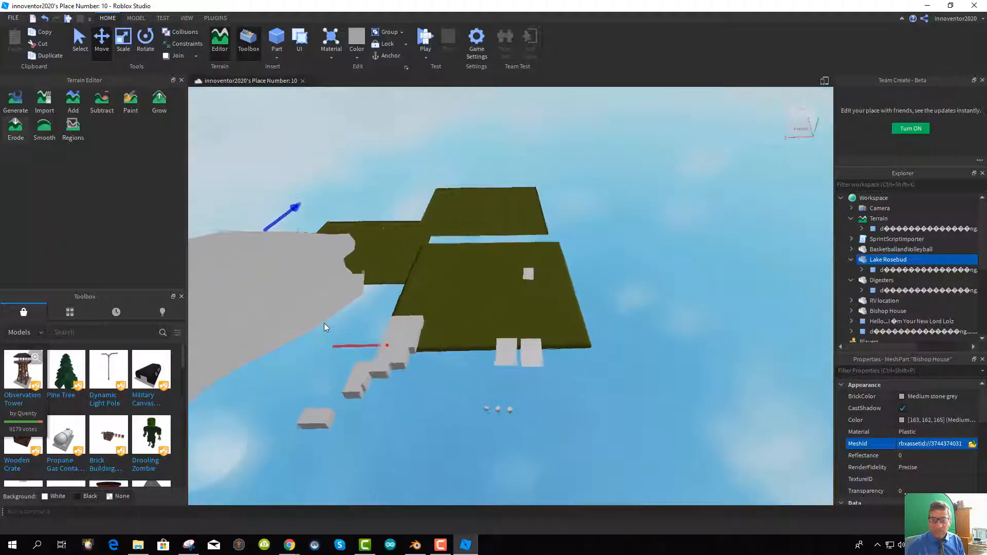
scroll(324, 323, "down", 1)
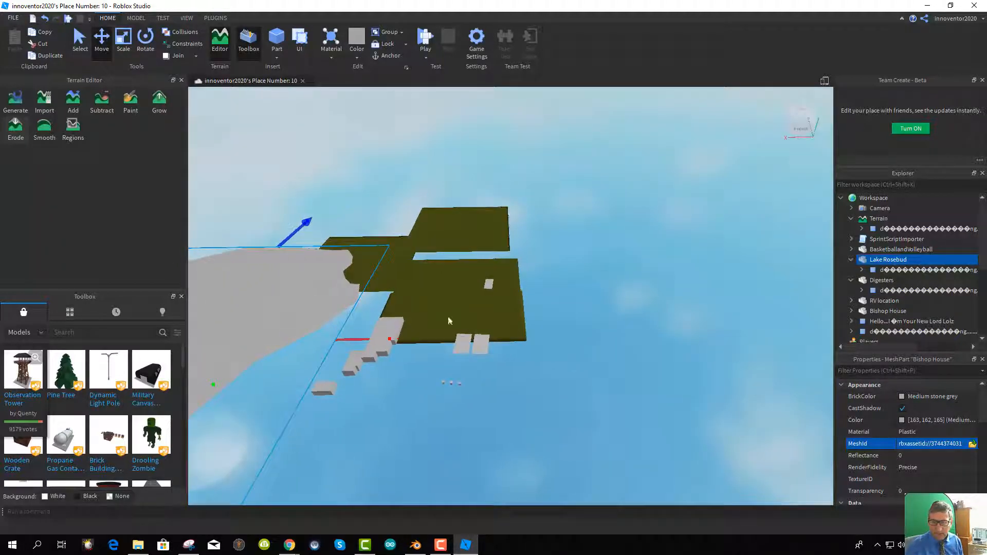
middle_click_drag(406, 317, 493, 355)
middle_click_drag(439, 385, 612, 307)
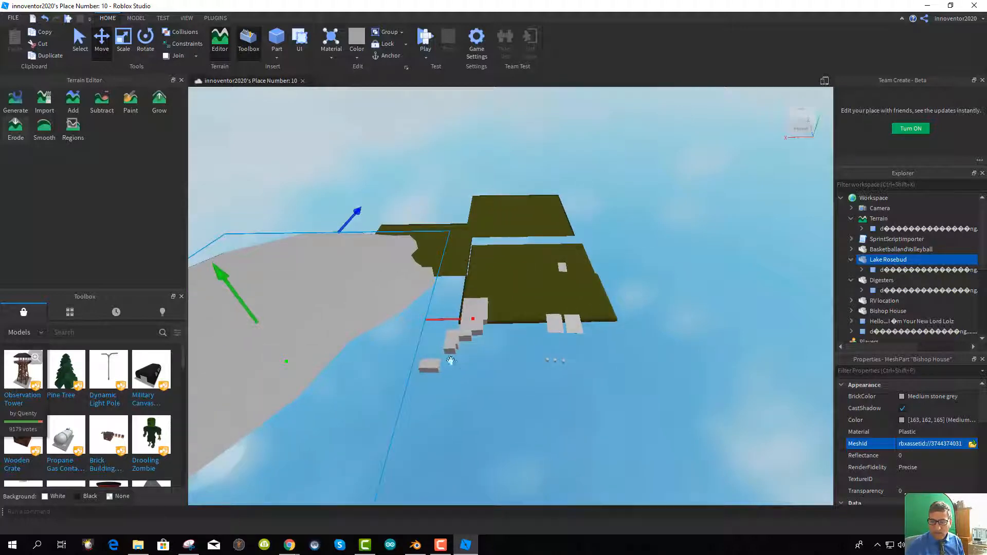
middle_click_drag(449, 359, 603, 267)
middle_click_drag(426, 329, 524, 273)
scroll(537, 287, "down", 5)
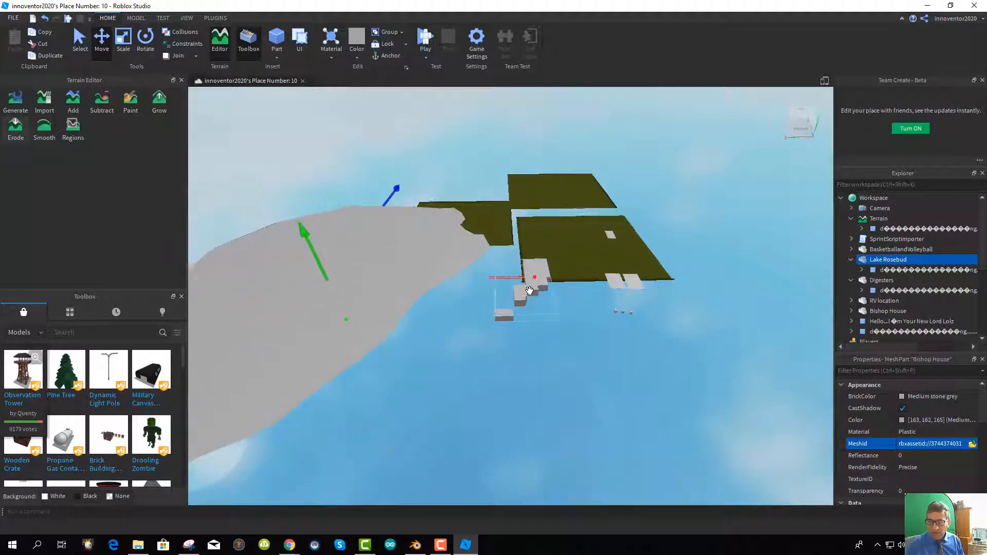
Anchor the lake, the basketball and volleyball courts, Bishop House, the digesters and the RV location
scroll(539, 287, "up", 4)
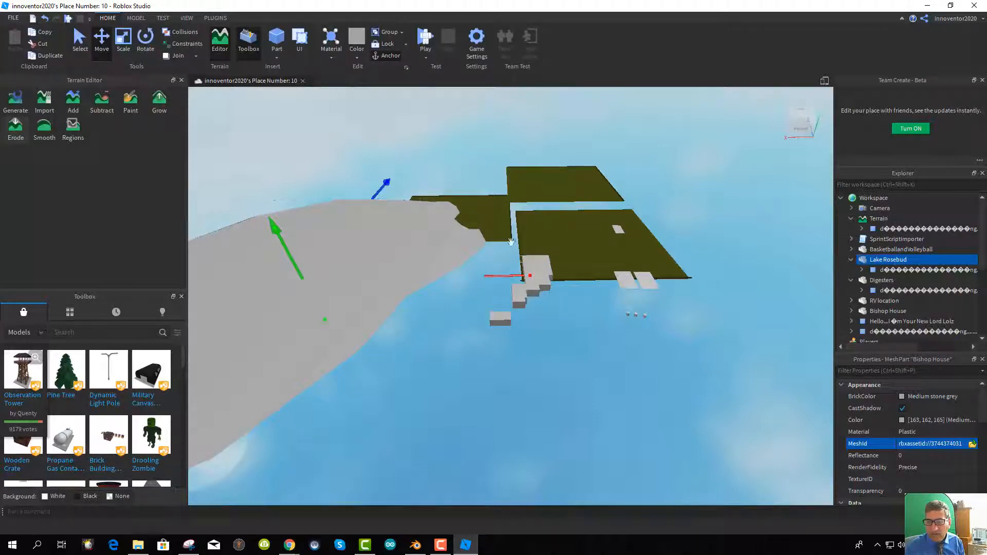
left_click(625, 284)
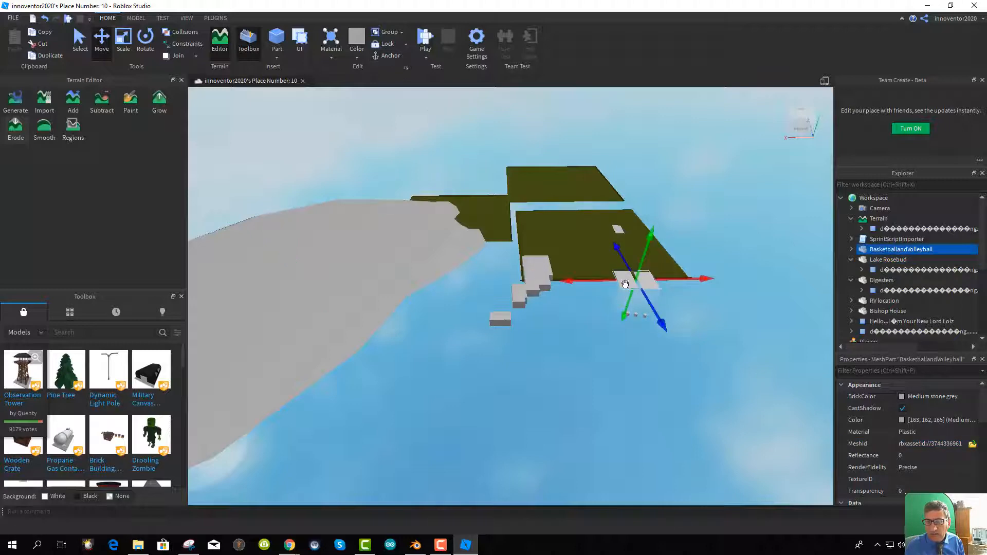
left_click(554, 279)
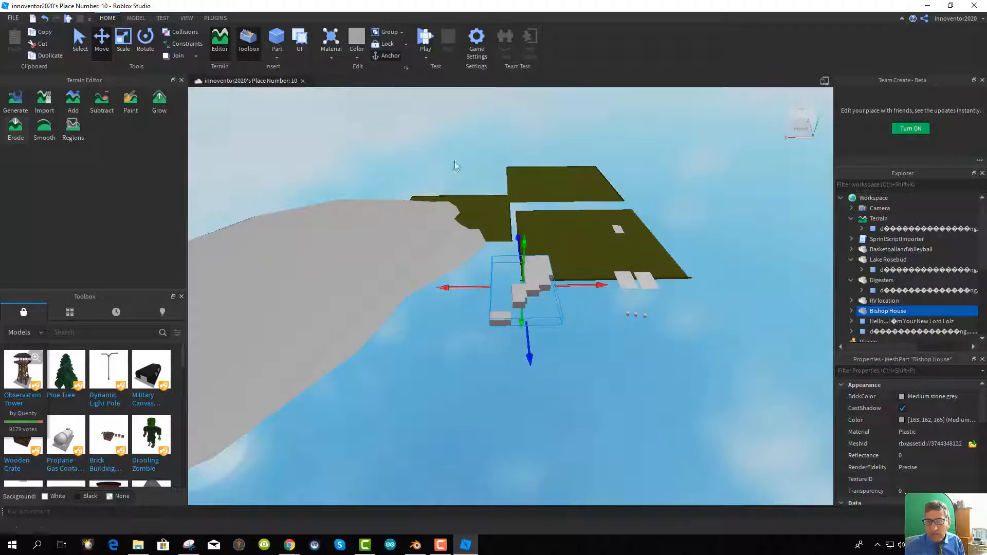
left_click(630, 315)
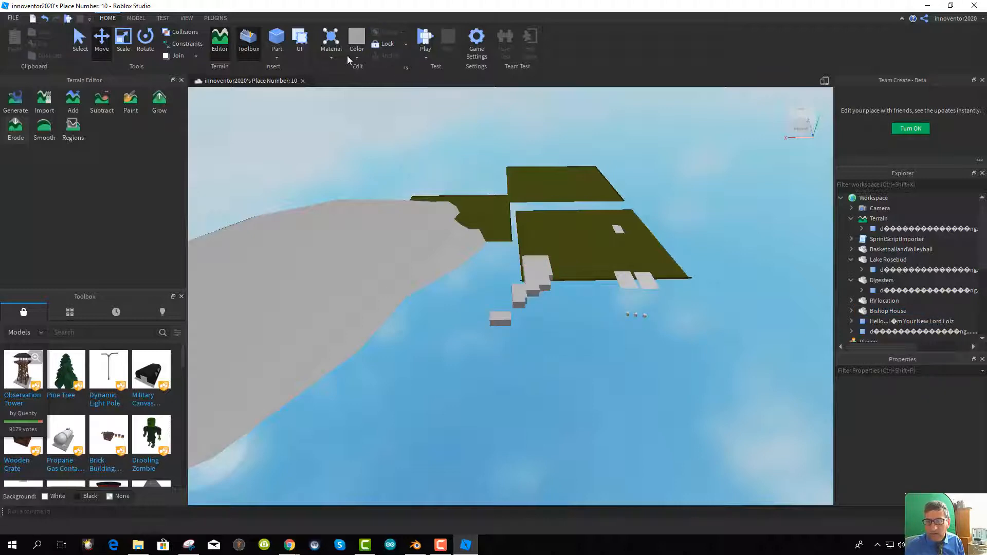
left_click(634, 314)
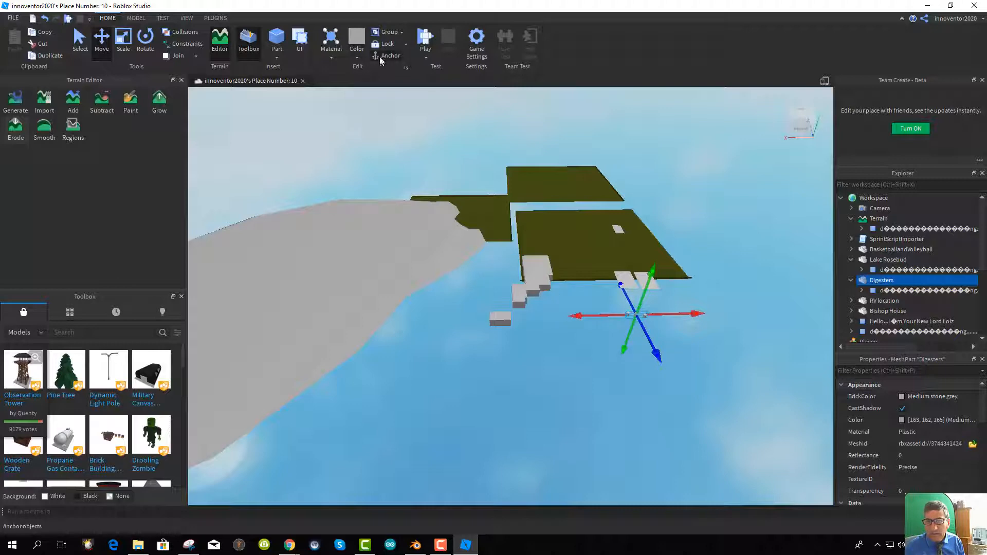
left_click(619, 230)
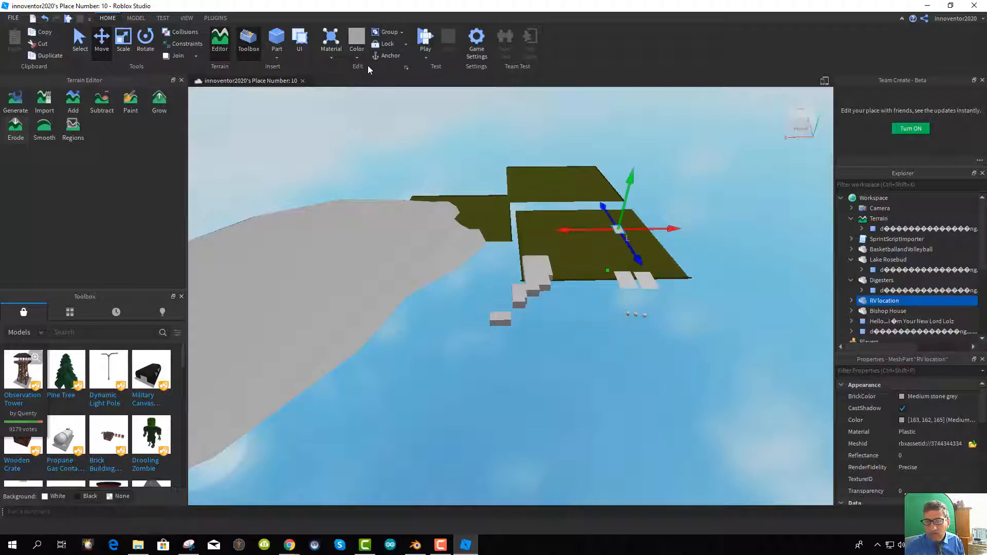
scroll(568, 252, "down", 2)
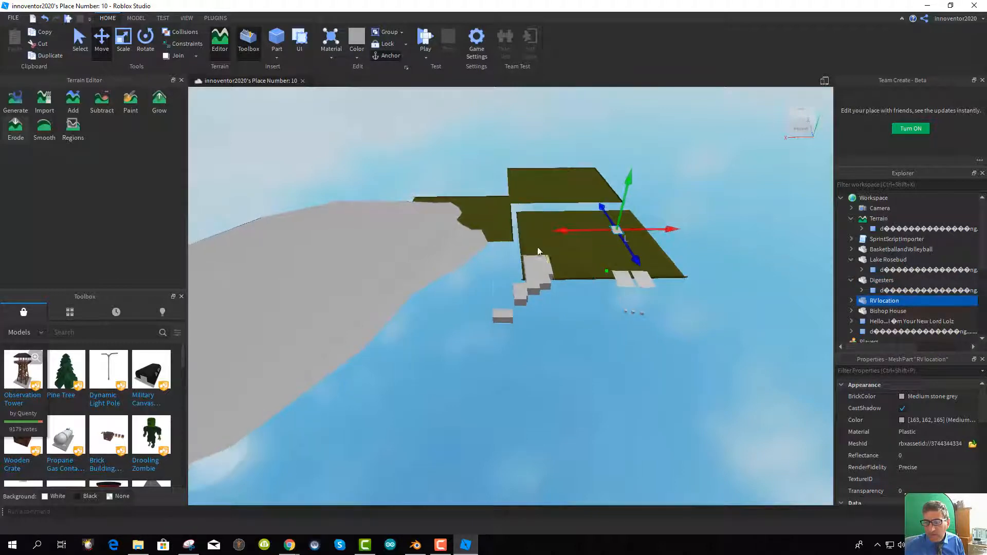
left_click(342, 240)
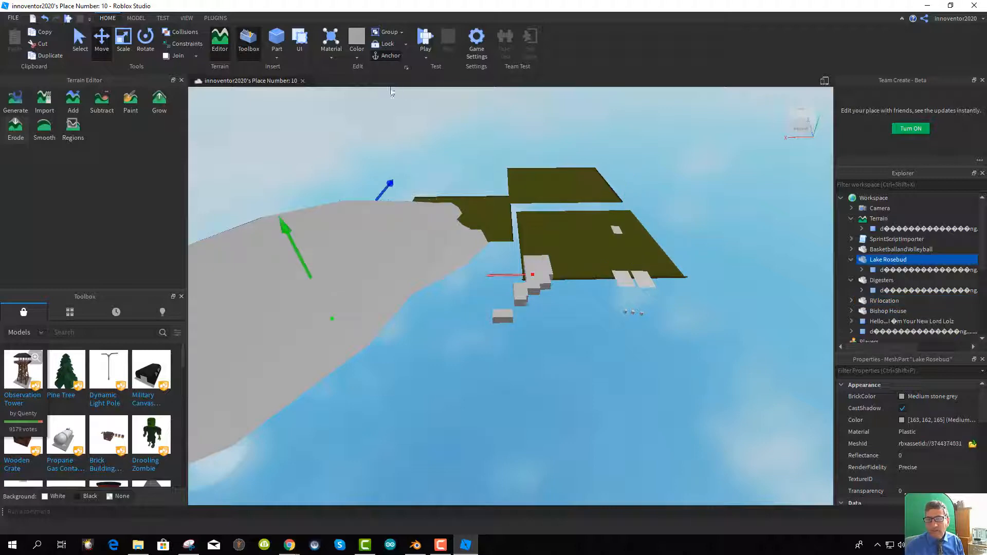
Playtest the place twice and try to get past the RO-TECH Base welcome screen with "Play and do the project"
left_click(426, 39)
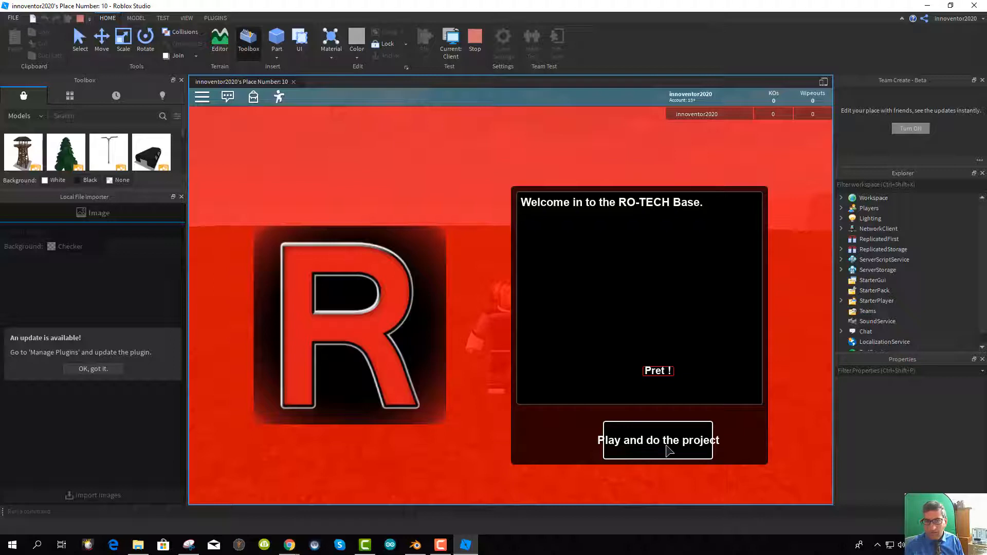
left_click(667, 448)
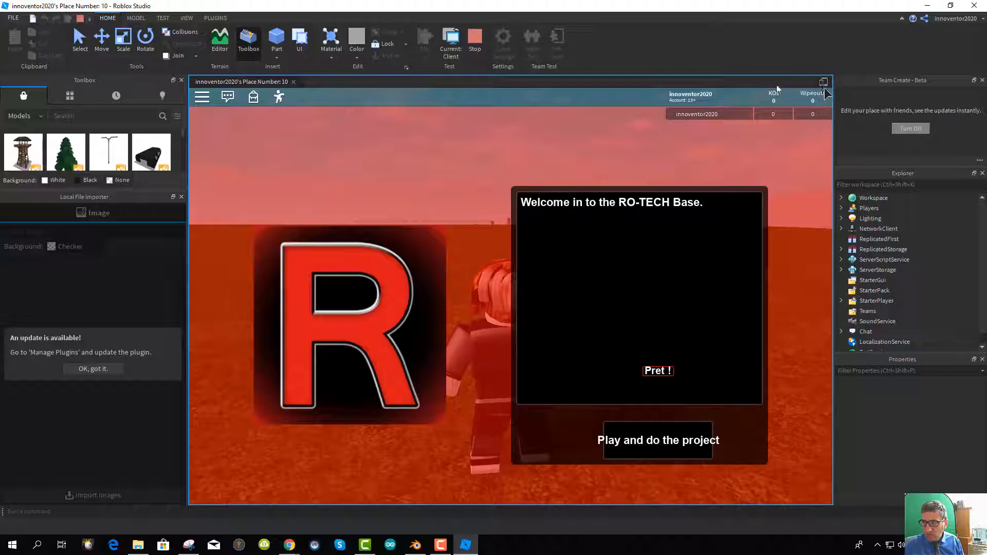
left_click(675, 100)
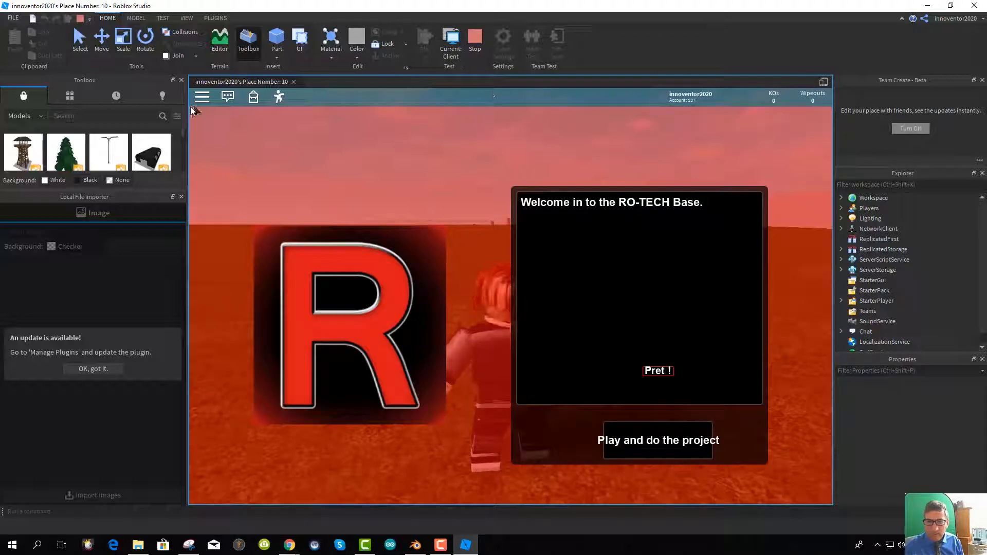
left_click(201, 98)
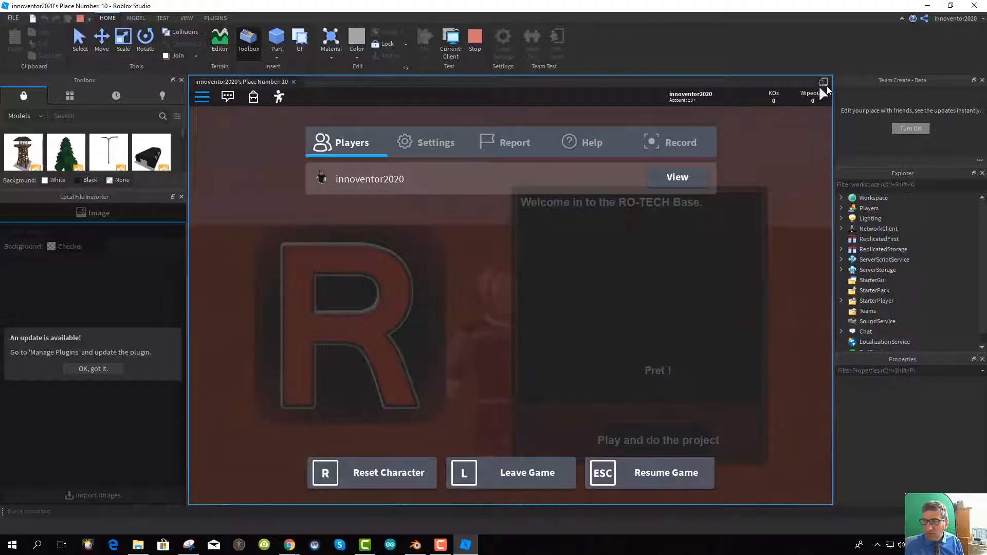
left_click(470, 38)
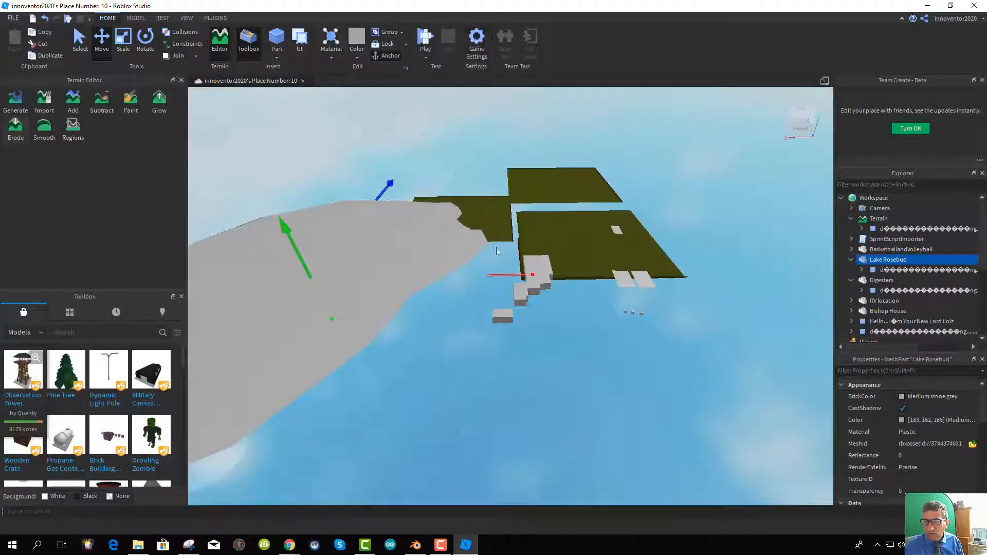
left_click(425, 39)
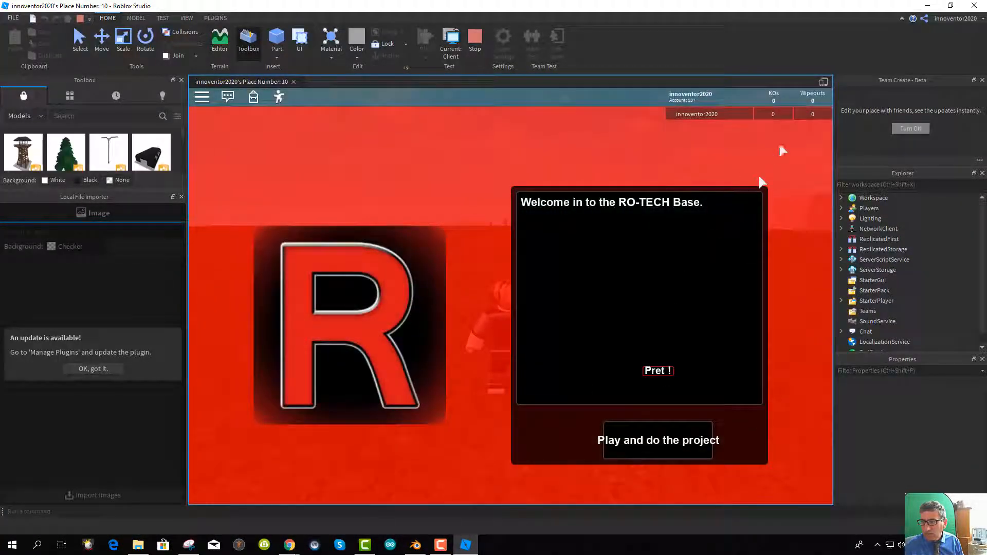
left_click(655, 442)
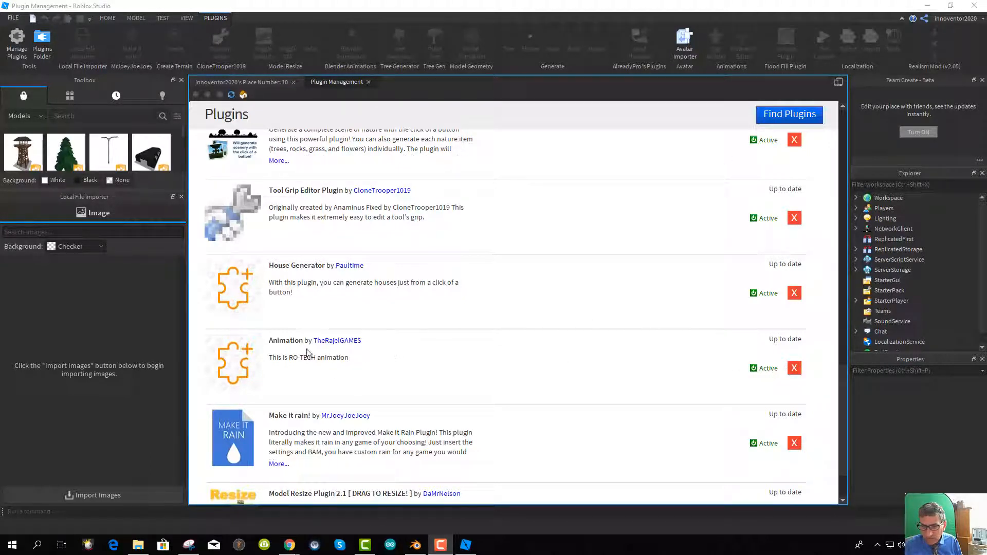
Remove the RO-TECH Animation plugin from Roblox Studio and stop the running playtest of the place
left_click(795, 368)
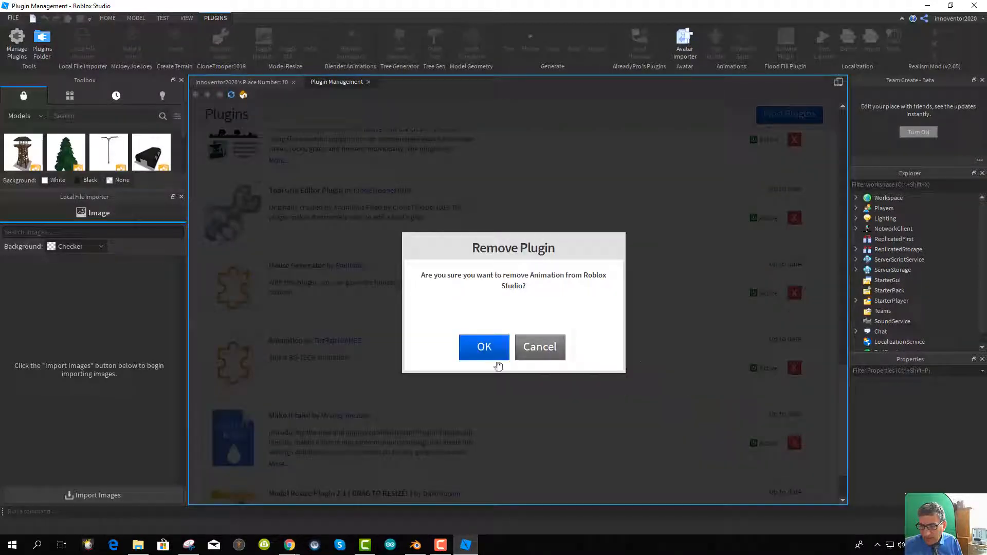
left_click(484, 355)
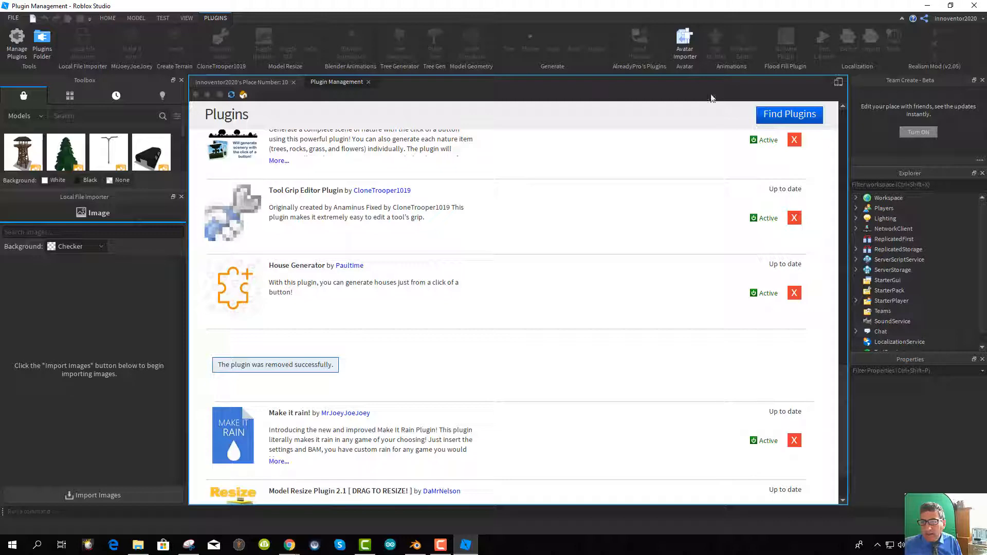
left_click(271, 83)
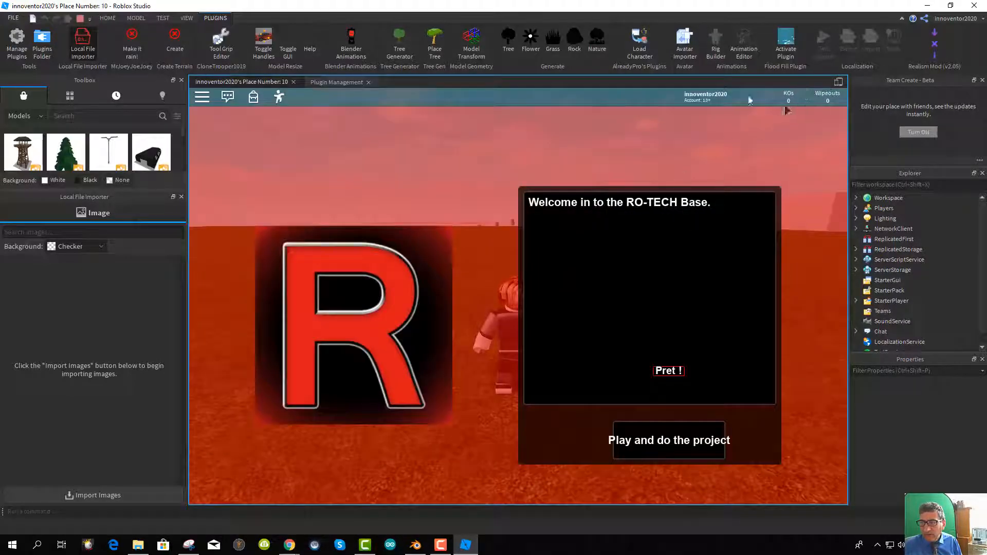
scroll(509, 67, "up", 4)
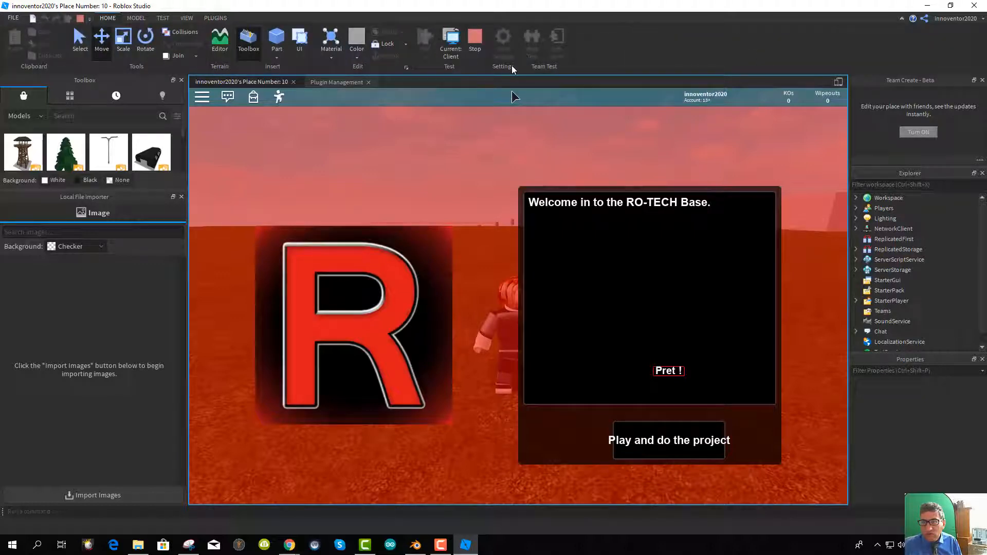
left_click(476, 45)
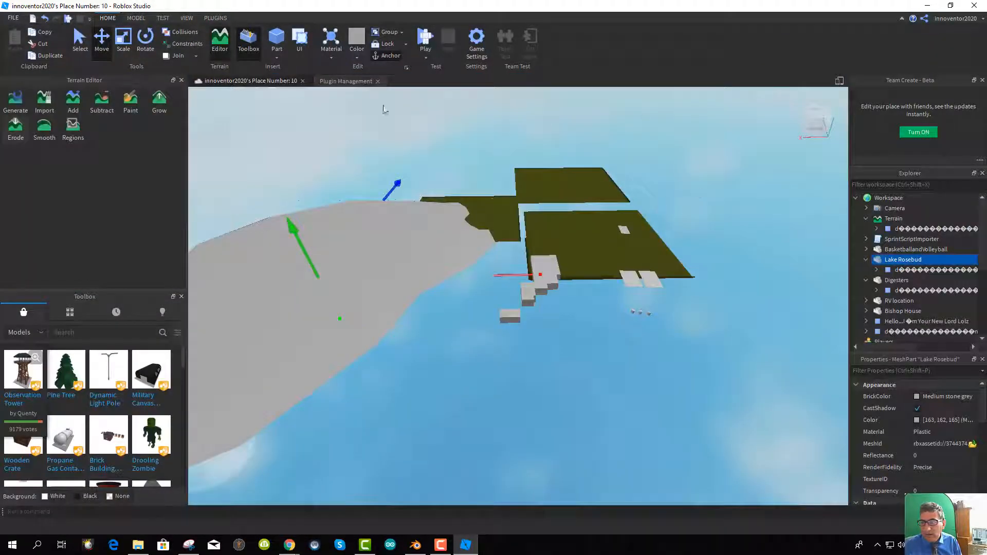
Playtest the place again, walking and jumping the character across the grass terrain and onto the imported grey meshes
left_click(421, 39)
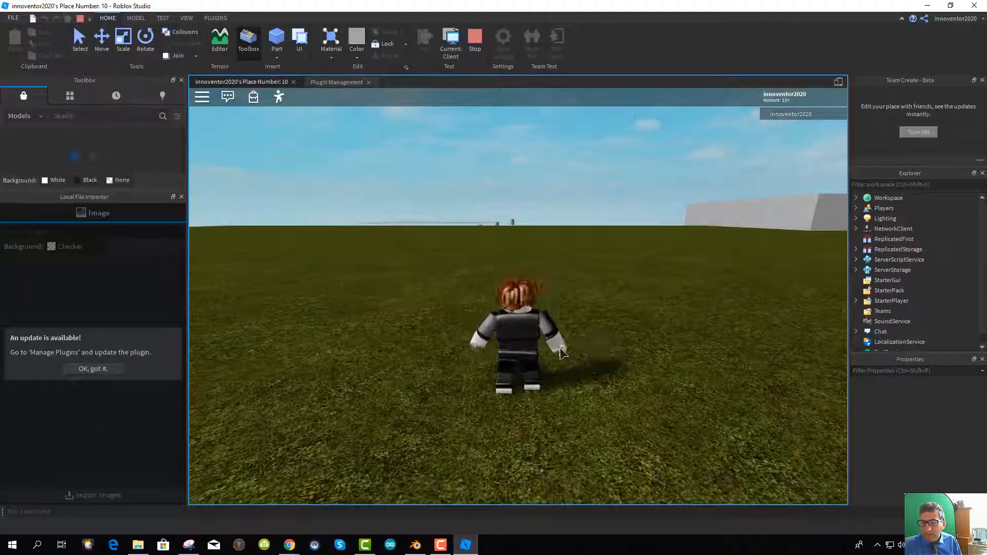
key("w")
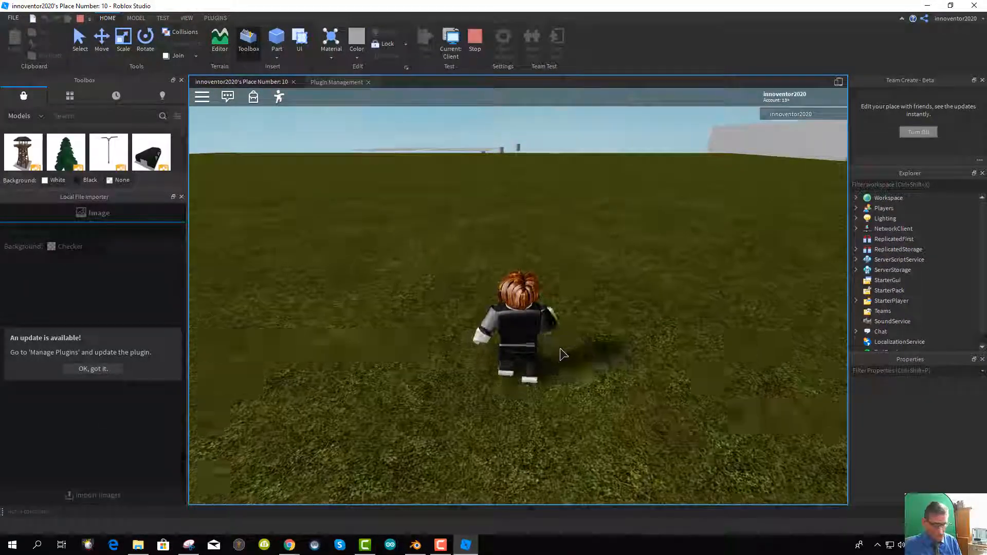
key("w")
right_click_drag(564, 355, 560, 347)
key("w")
key("space")
key("w")
key("w")
key("w")
key("w")
key("space")
key("w")
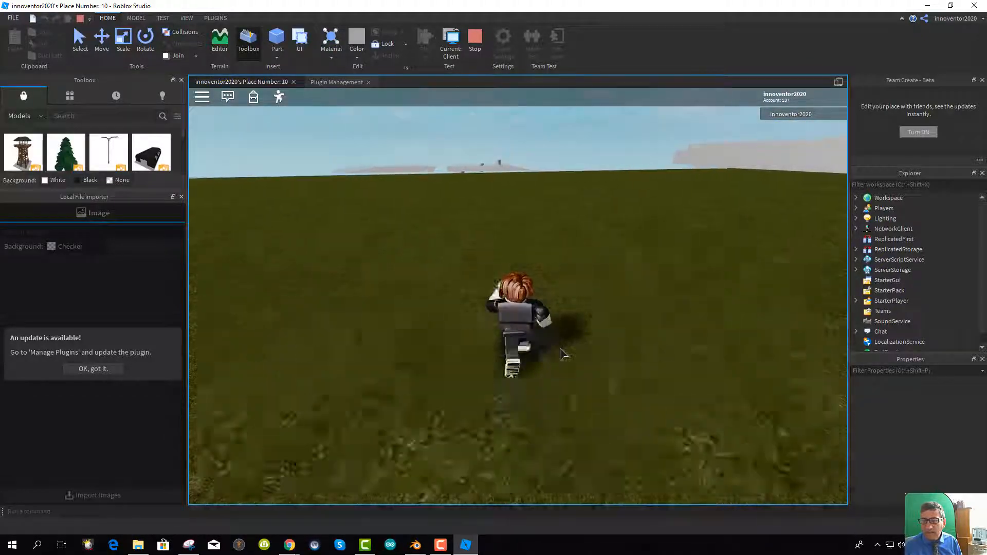
key("w")
key("space")
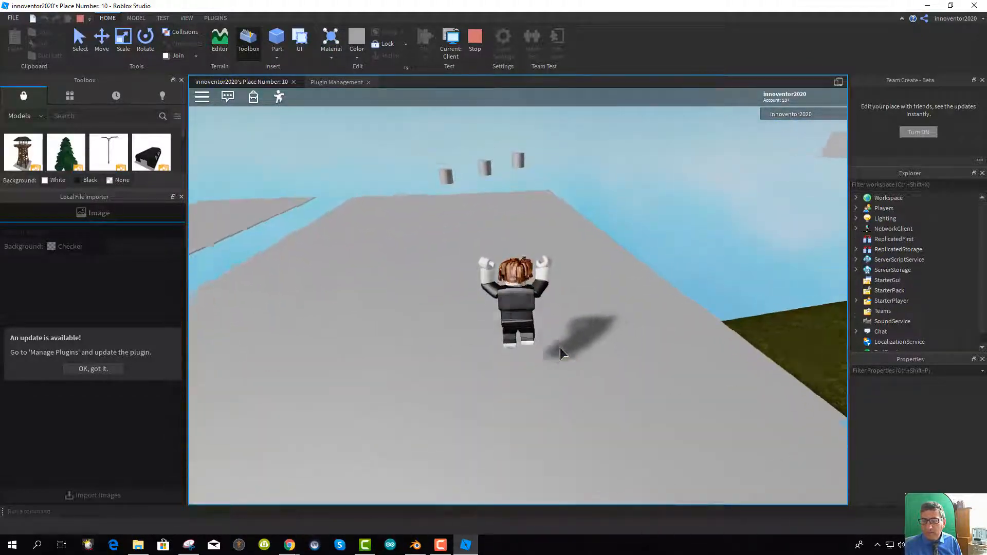
right_click_drag(560, 347, 560, 348)
key("w")
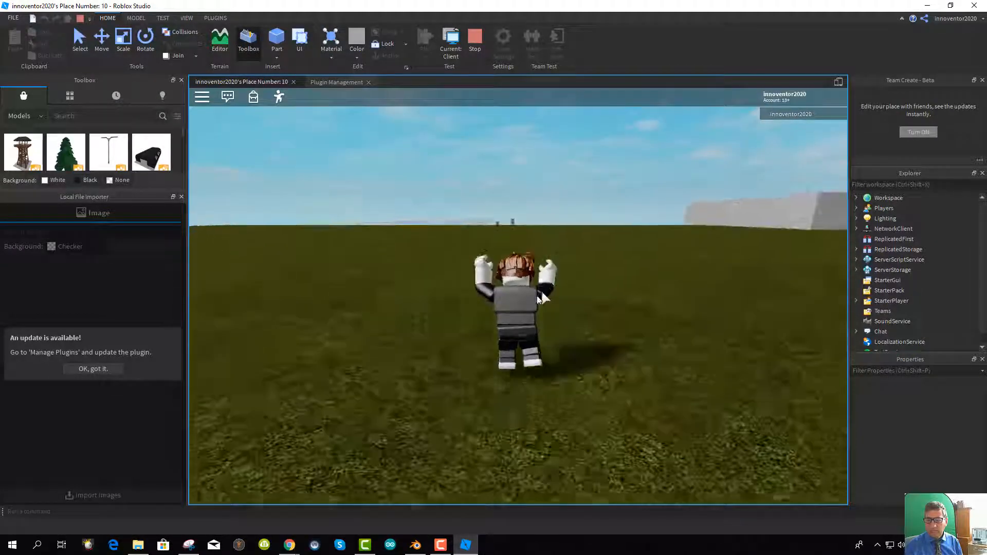
Examine the terrain plates, buildings and lake from a zoomed-out camera around the character, and end the playtest
key("w")
right_click_drag(537, 296, 536, 296)
scroll(545, 265, "down", 12)
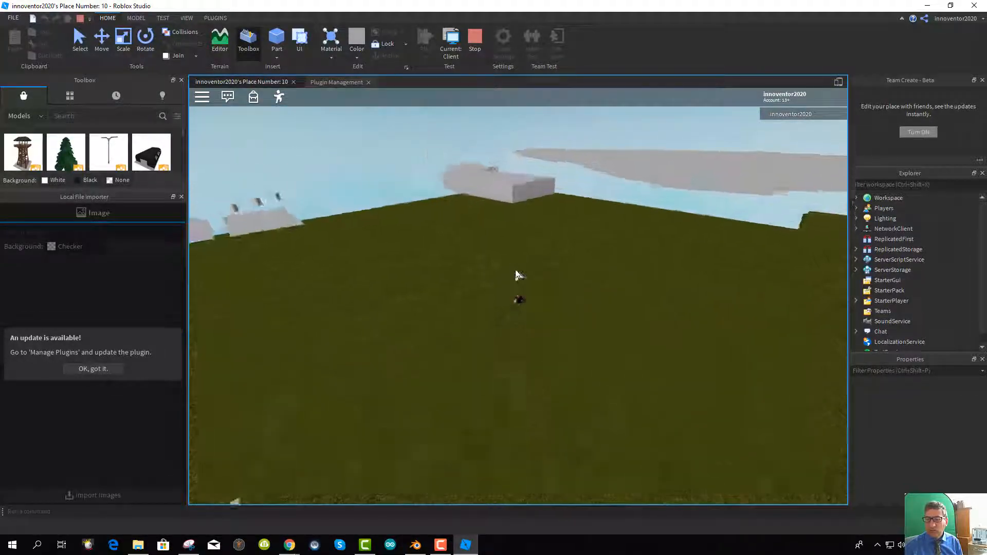
right_click_drag(558, 341, 511, 338)
scroll(494, 348, "down", 2)
scroll(509, 342, "up", 2)
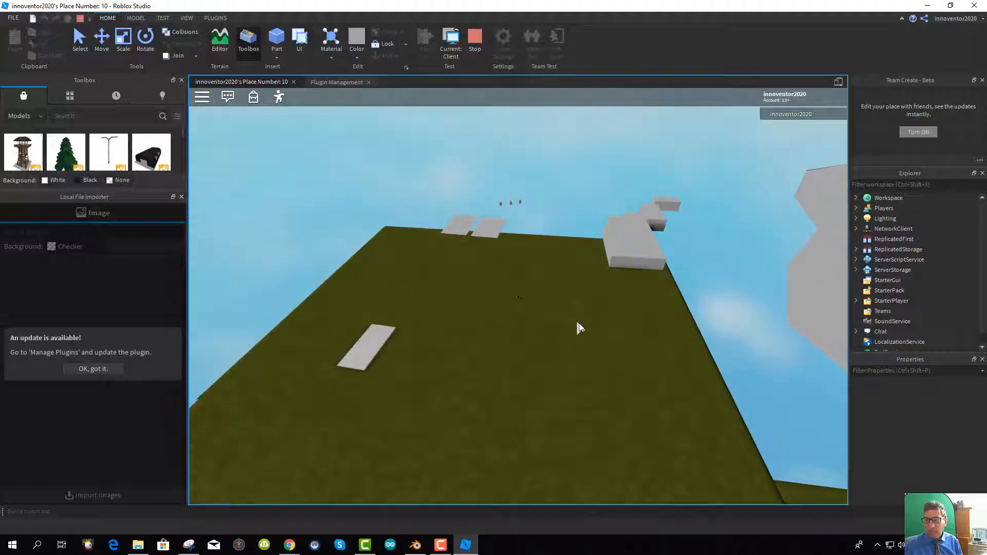
right_click_drag(568, 320, 567, 316)
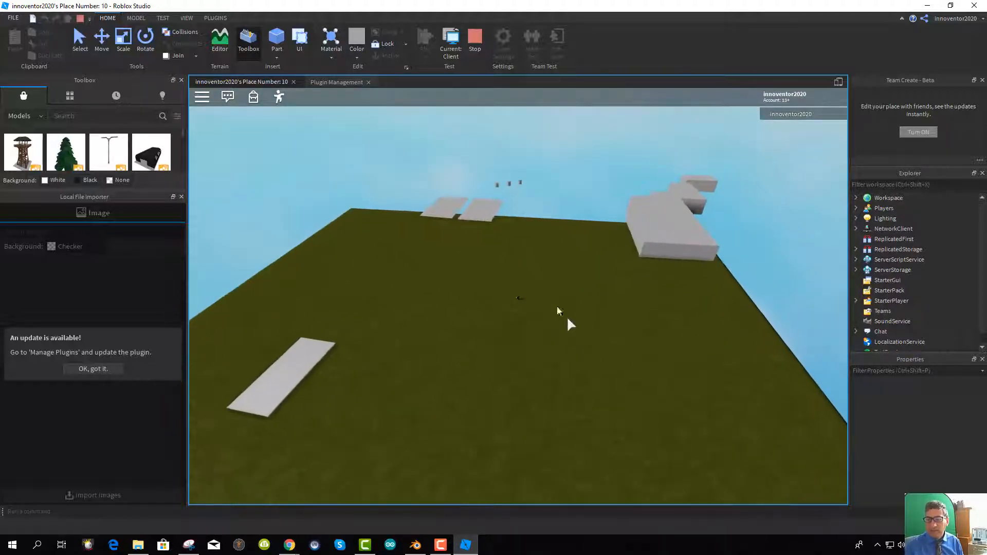
left_click(475, 37)
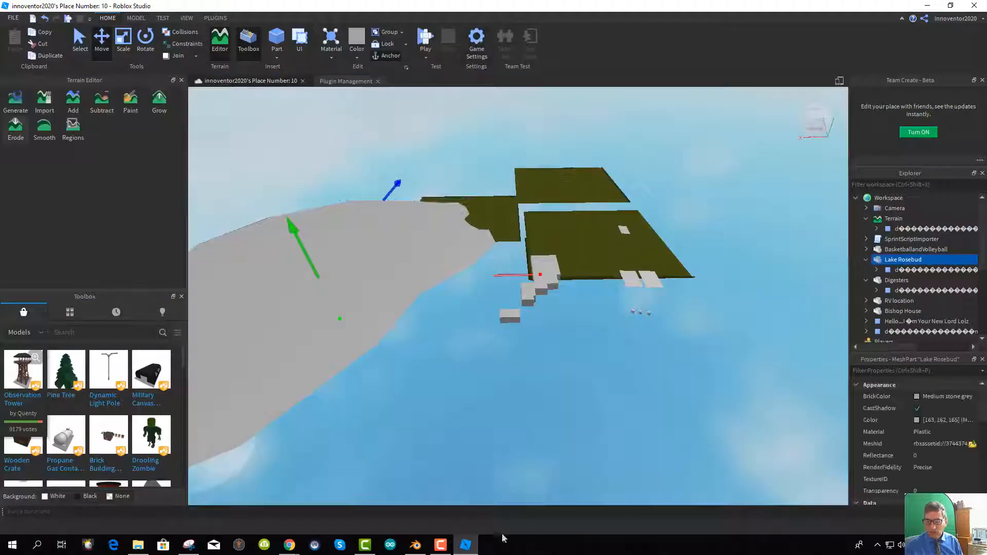
Switch to Blender and unhide the EXPORT_GOOGLE_SAT_WM satellite map beneath the lake and buildings in top view
left_click(416, 546)
scroll(497, 308, "down", 3)
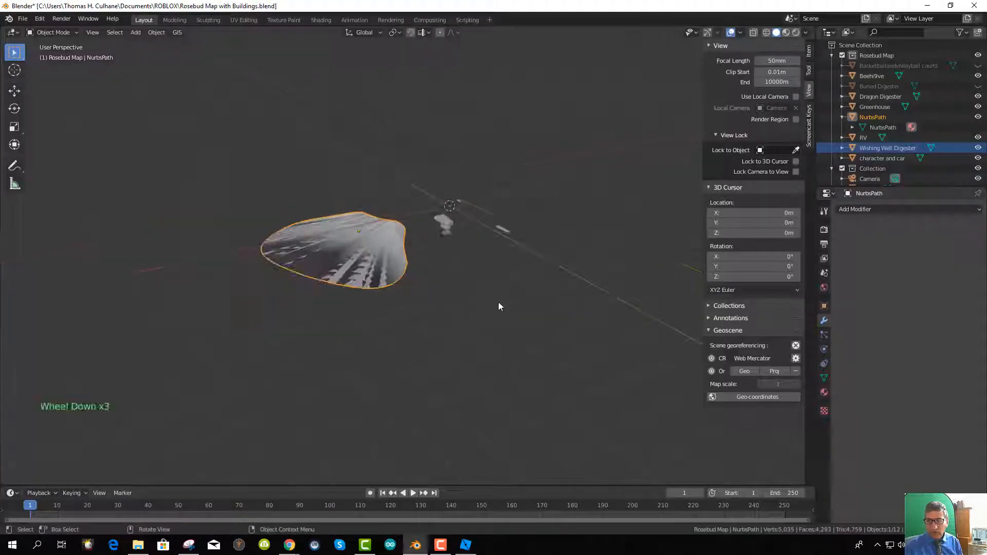
key("KP_7")
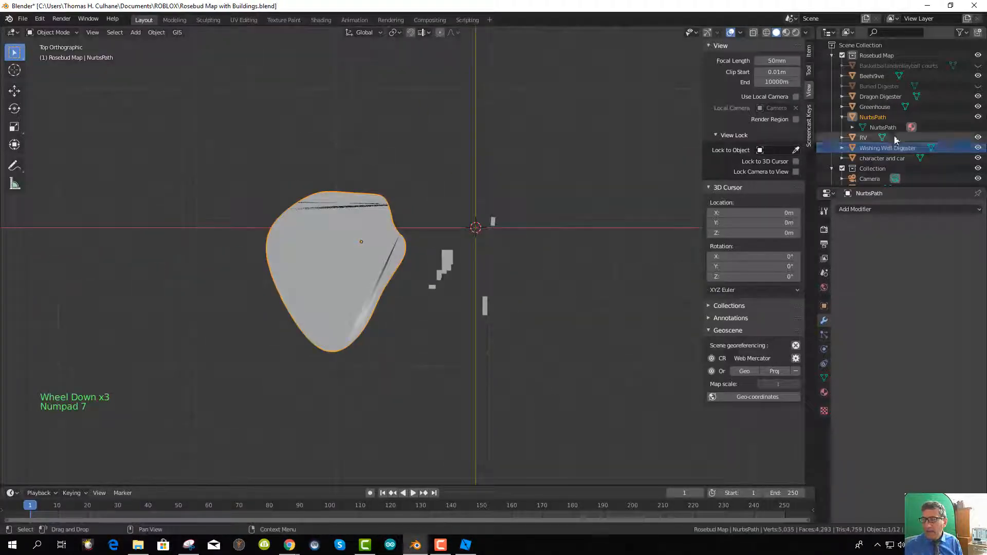
scroll(900, 79, "up", 3)
left_click(895, 56)
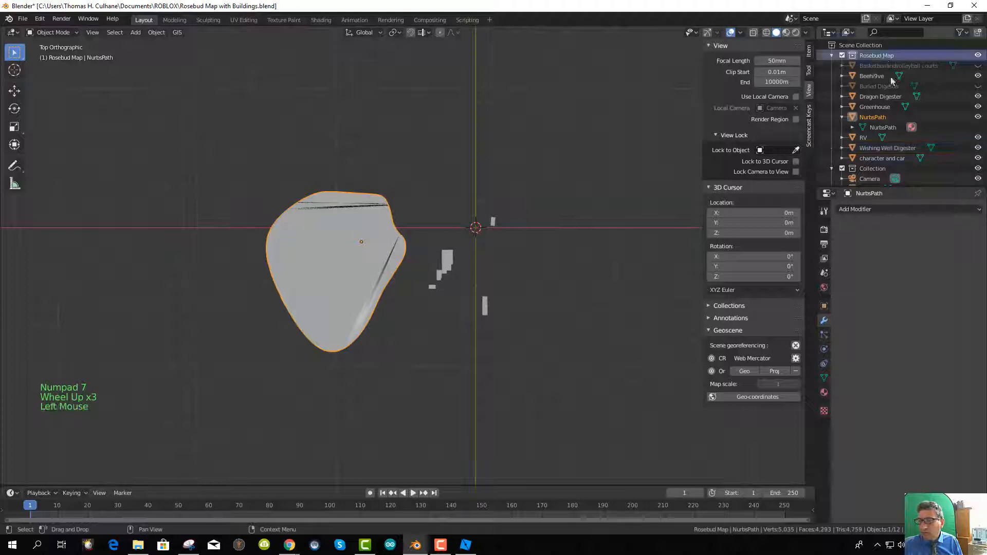
scroll(919, 147, "down", 5)
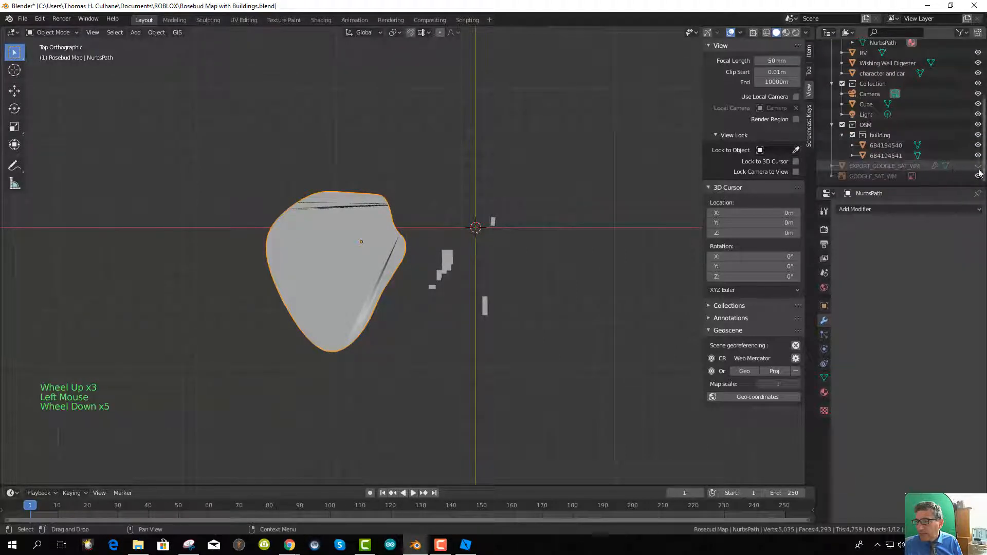
left_click(978, 167)
scroll(487, 302, "down", 5)
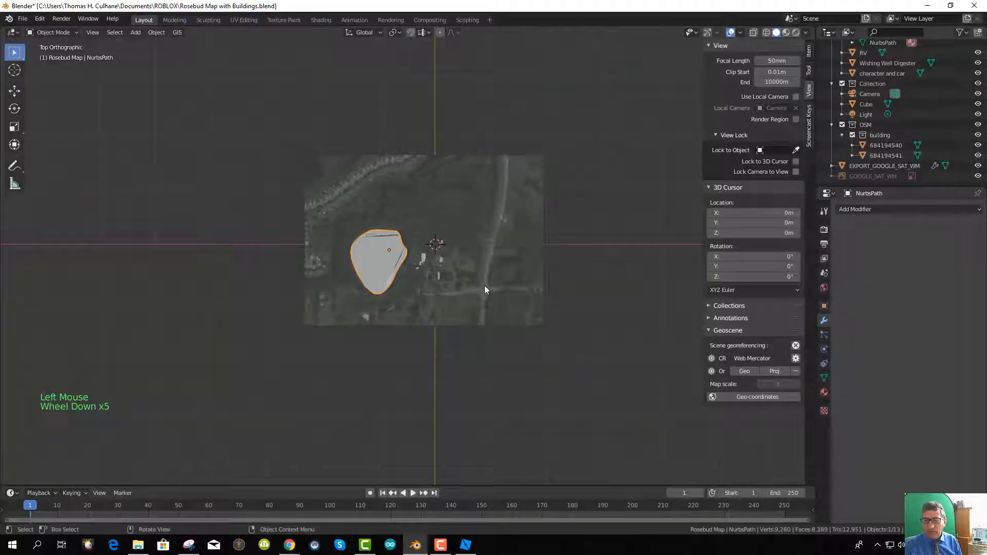
Examine the satellite map around the lake and buildings from above to locate the driveway
middle_click_drag(485, 286, 486, 235)
scroll(481, 276, "up", 5)
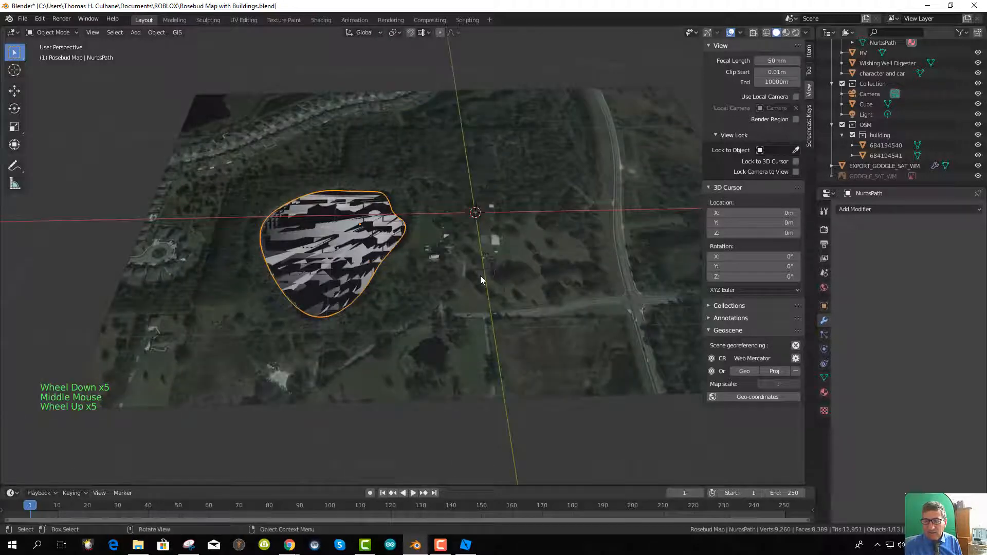
scroll(480, 276, "up", 2)
scroll(480, 274, "down", 3)
middle_click_drag(486, 279, 489, 303)
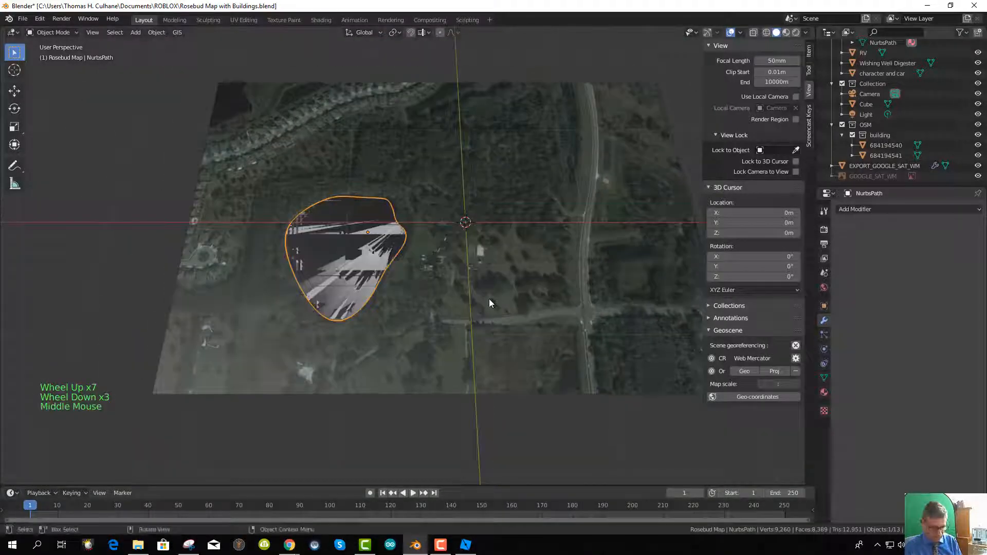
key("KP_7")
scroll(477, 331, "up", 1)
middle_click_drag(462, 342, 461, 248, "shift")
scroll(466, 245, "up", 3)
key("KP_7")
scroll(462, 218, "down", 4)
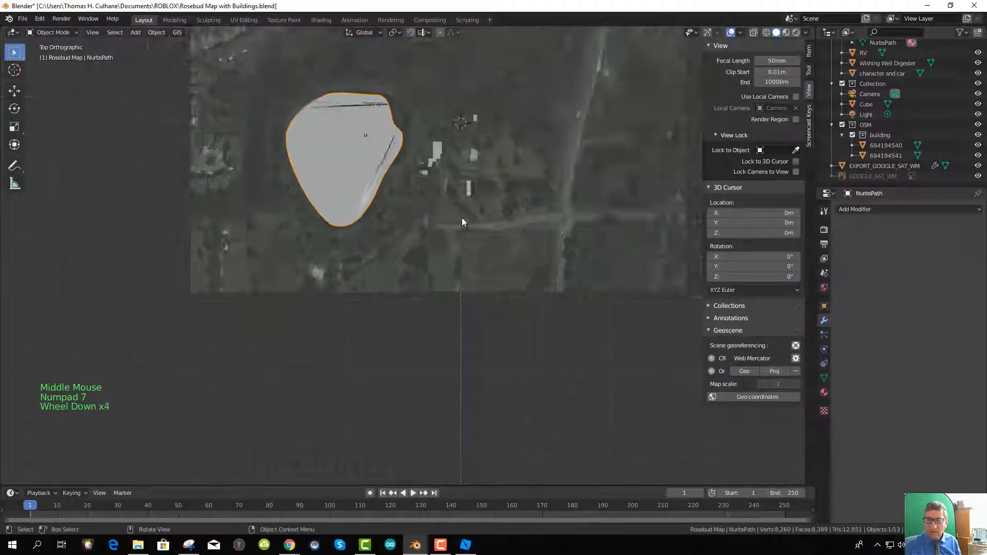
middle_click_drag(427, 215, 399, 286, "shift")
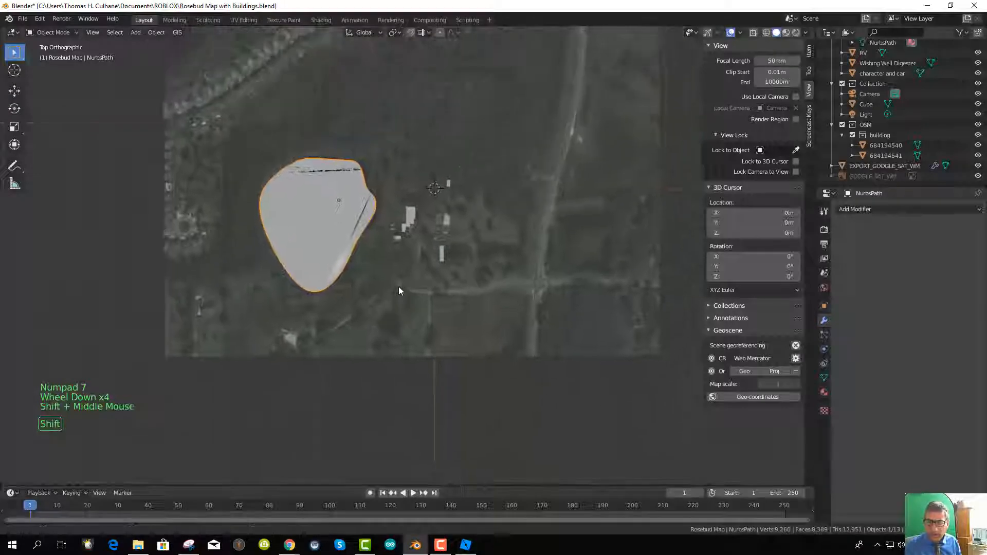
scroll(415, 295, "up", 5)
scroll(417, 297, "up", 2)
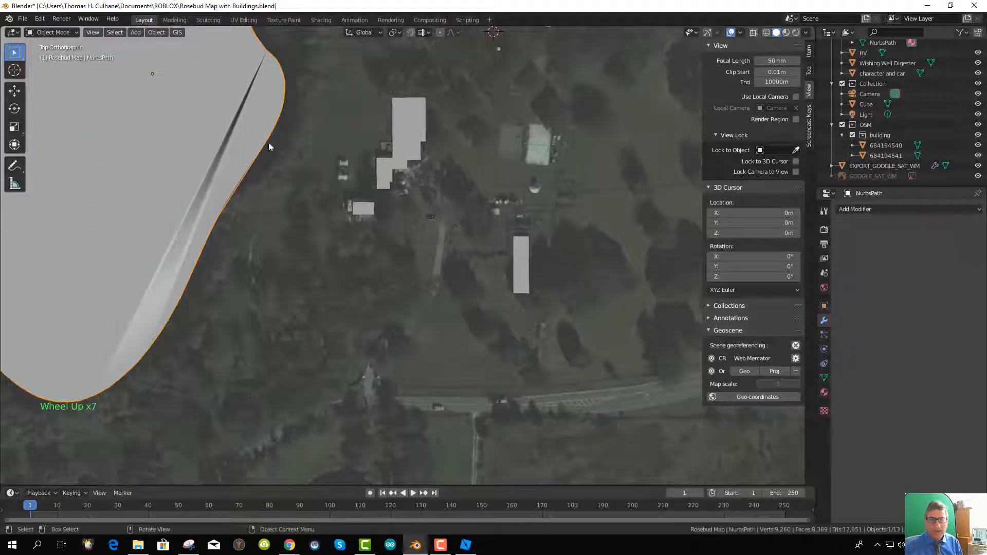
Add a mesh plane to the Rosebud Map collection and name it Driveway
left_click(135, 33)
mouse_move(146, 50)
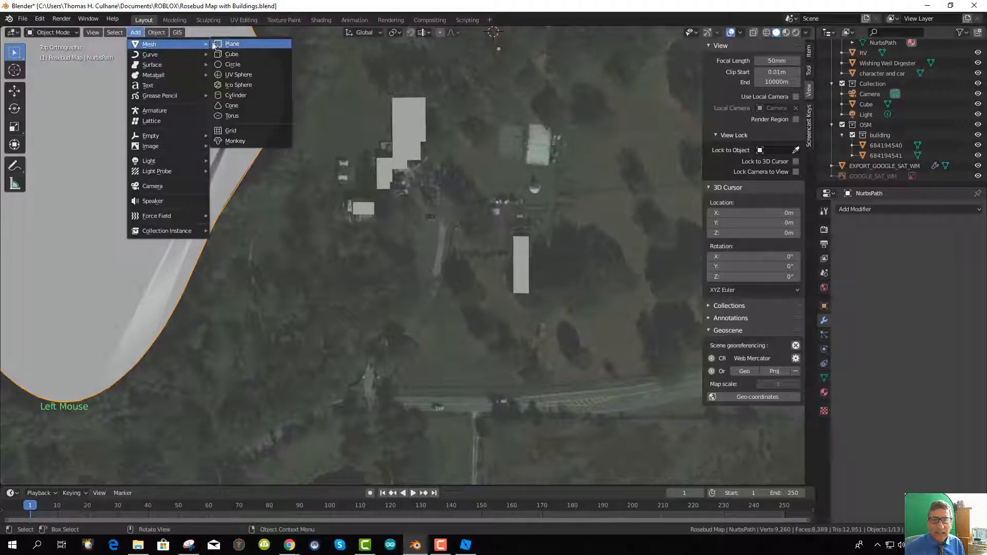
left_click(230, 46)
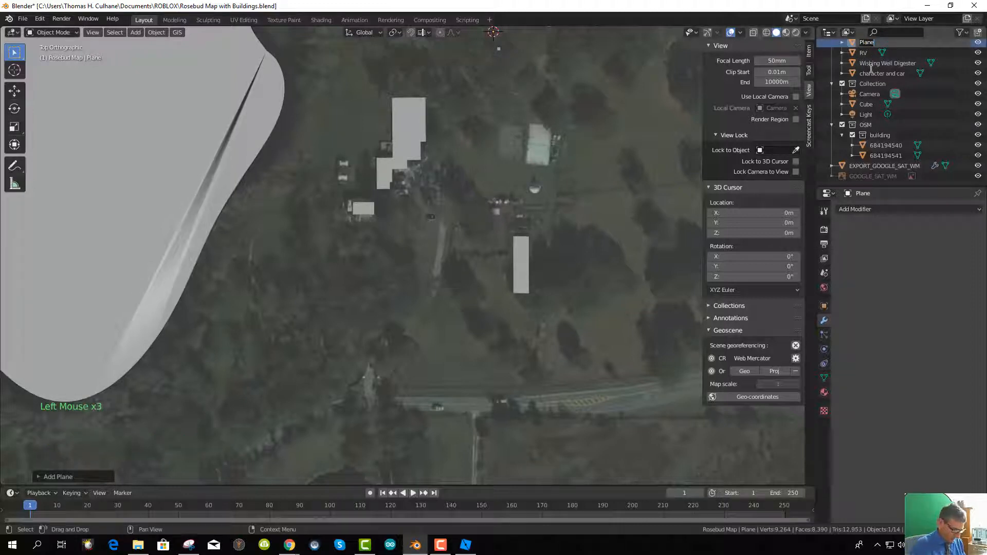
type("Driveway")
key("Return")
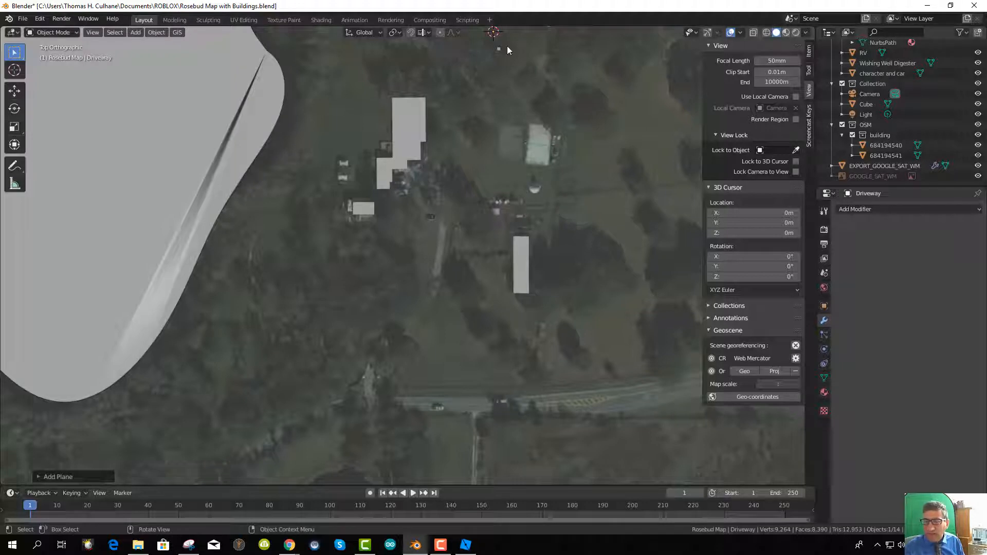
Move the Driveway plane about -124 m in X and -453 m in Y, to the driveway's upper end beside the parked car
key("g")
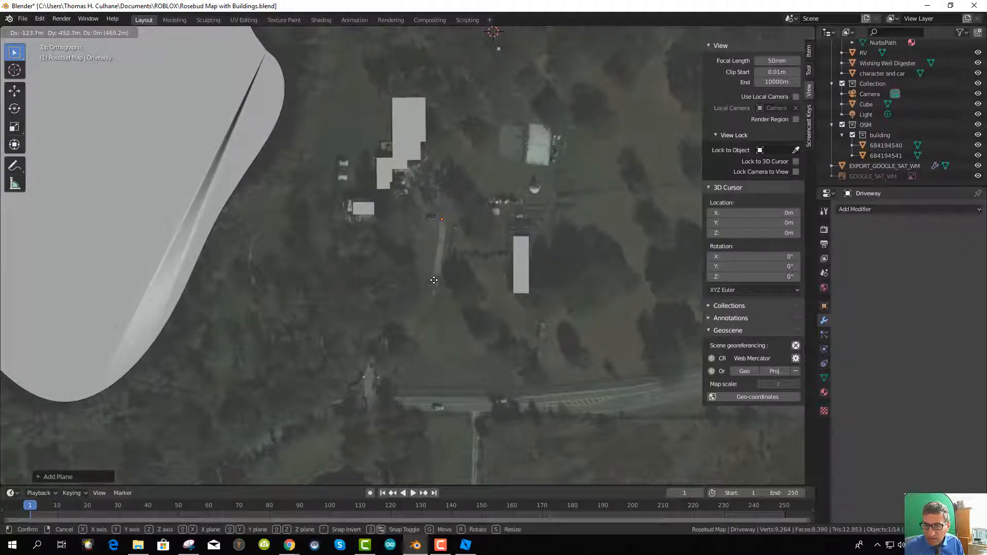
left_click(436, 278)
scroll(466, 264, "up", 6)
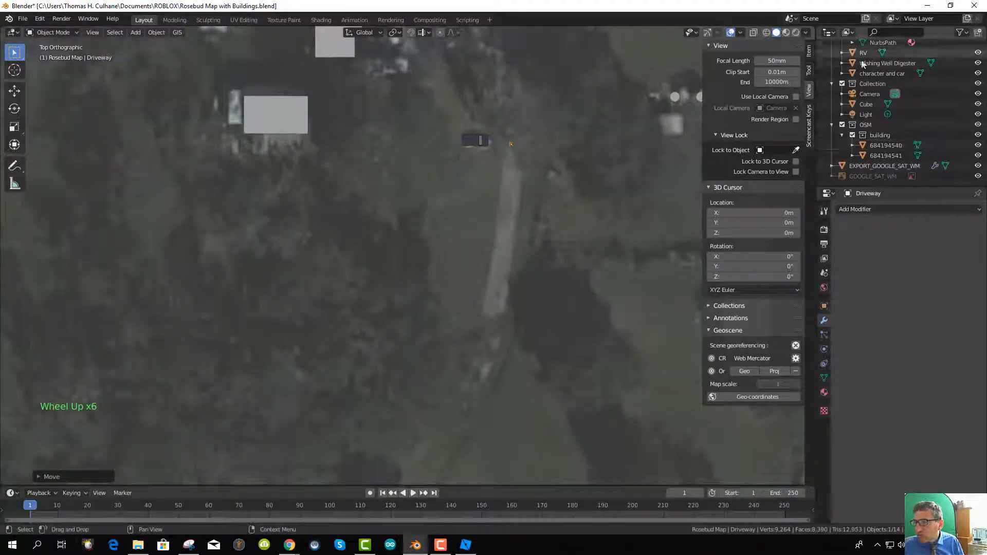
Look through the Driveway's properties categories to find where its transform values can be edited
scroll(874, 77, "up", 4)
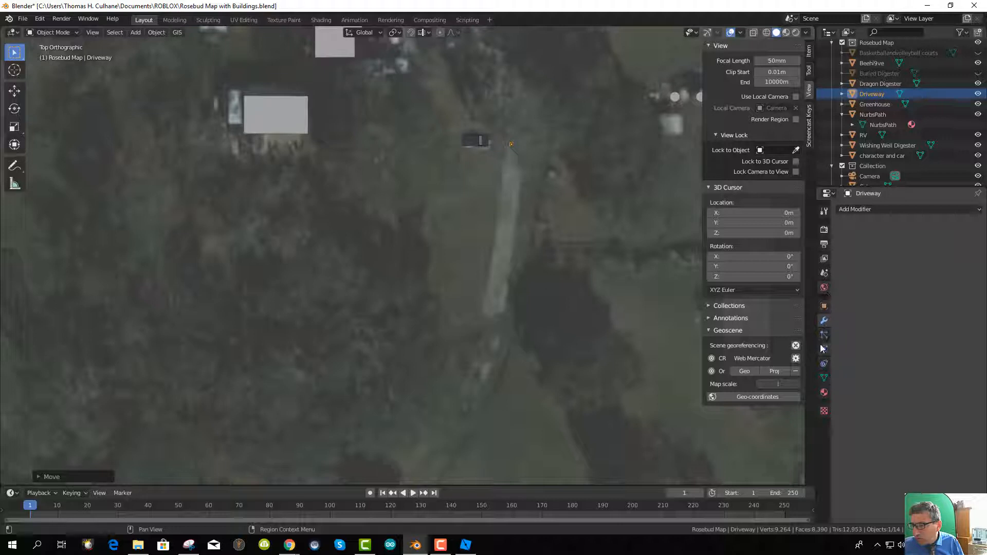
left_click(825, 211)
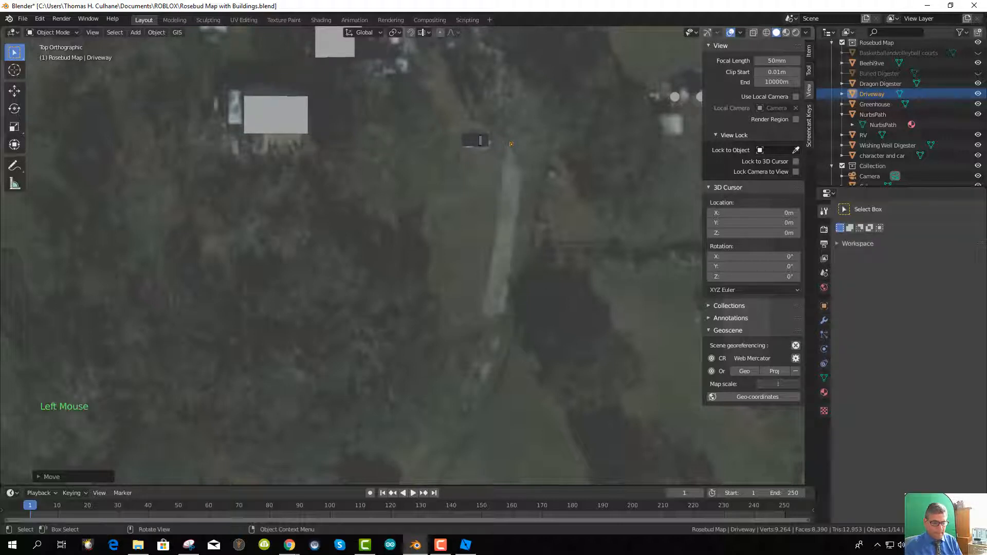
scroll(514, 177, "up", 3)
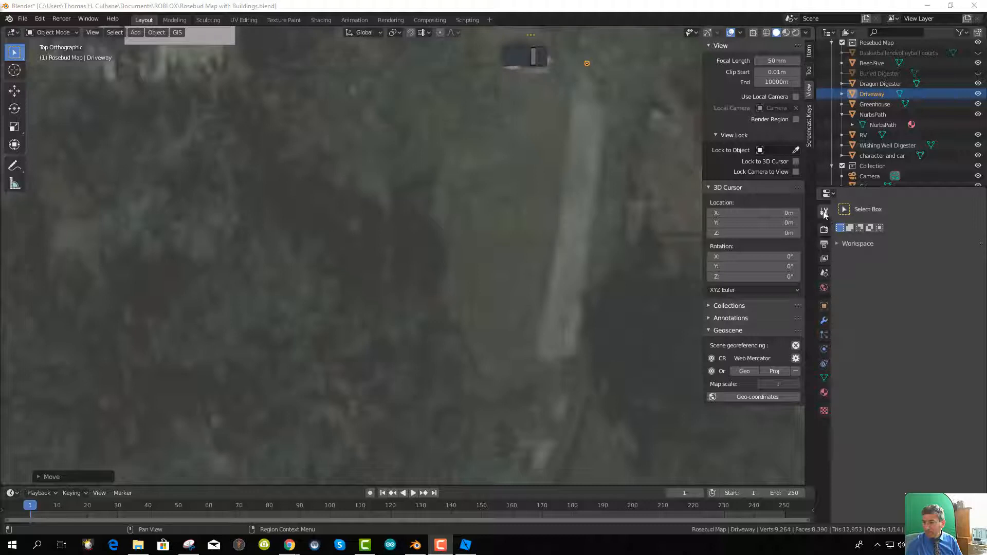
left_click(824, 392)
left_click(825, 411)
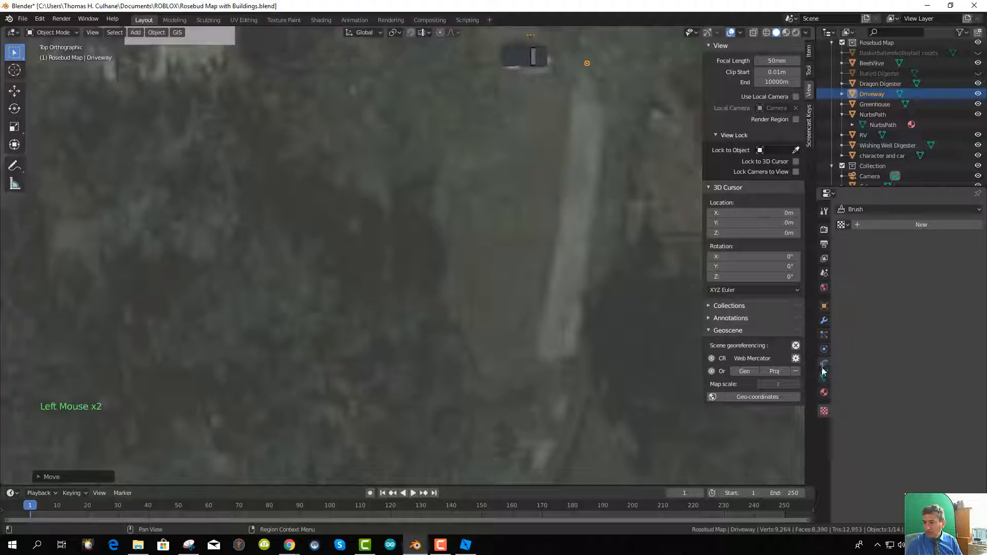
left_click(824, 364)
left_click(824, 349)
left_click(825, 335)
left_click(824, 320)
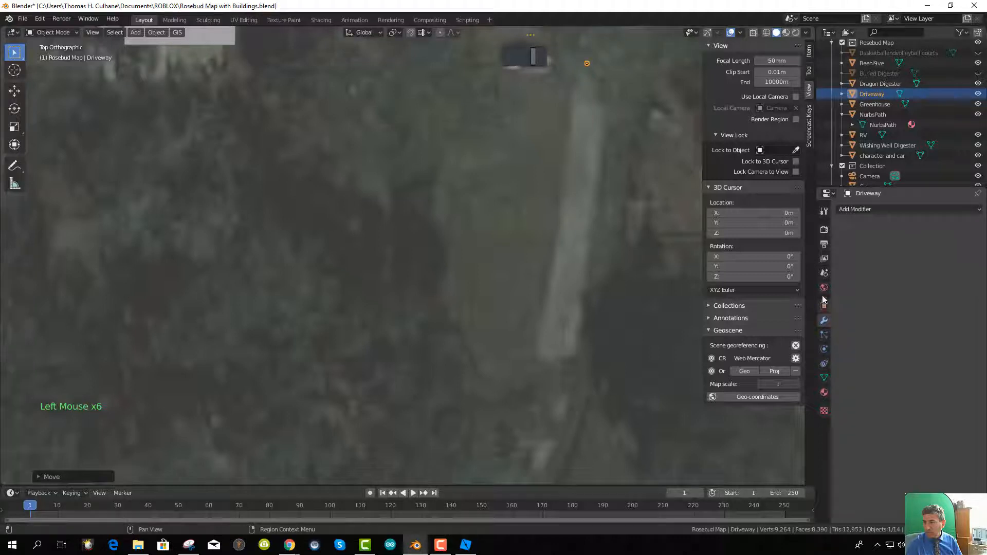
left_click(825, 287)
left_click(824, 273)
left_click(825, 258)
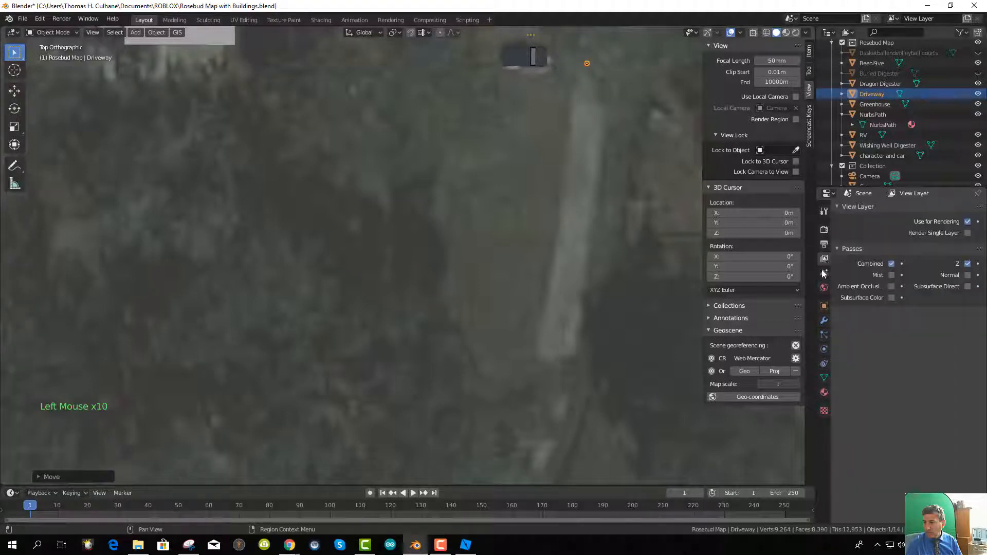
left_click(824, 273)
left_click(824, 273)
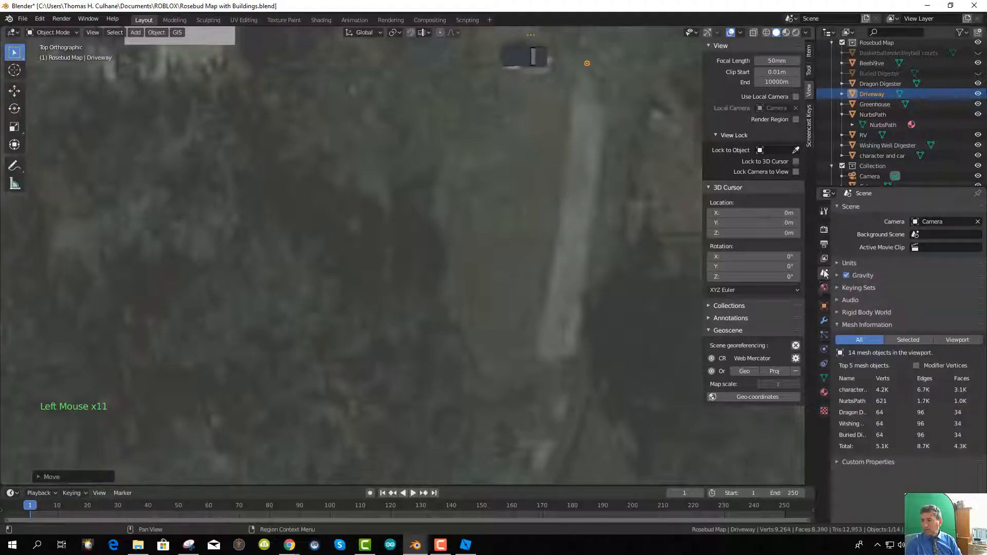
left_click(824, 260)
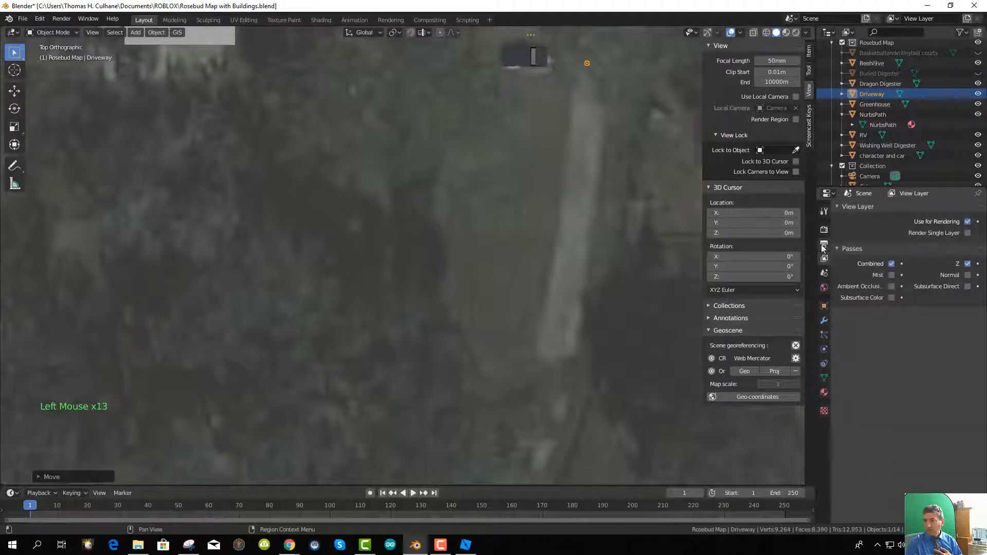
left_click(824, 243)
scroll(824, 236, "up", 4)
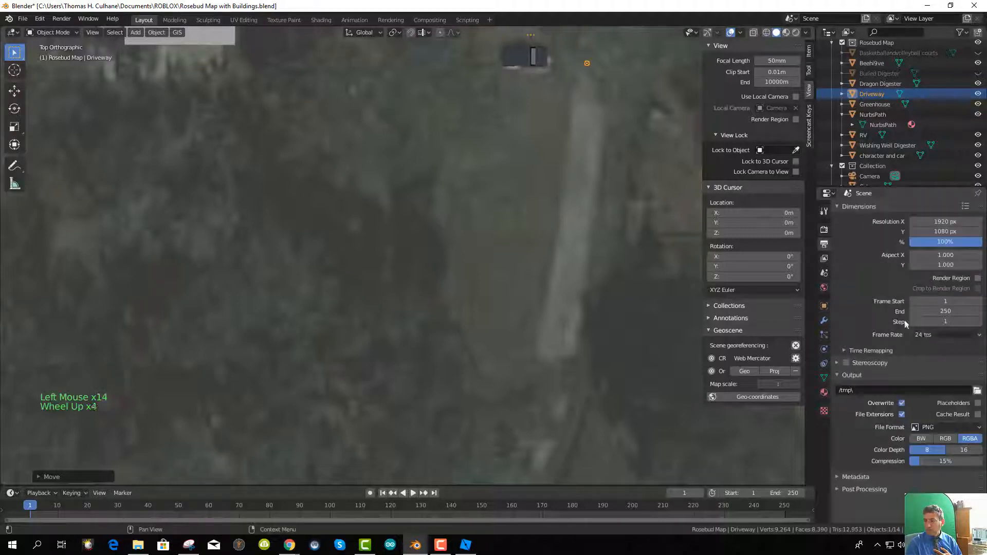
left_click(825, 229)
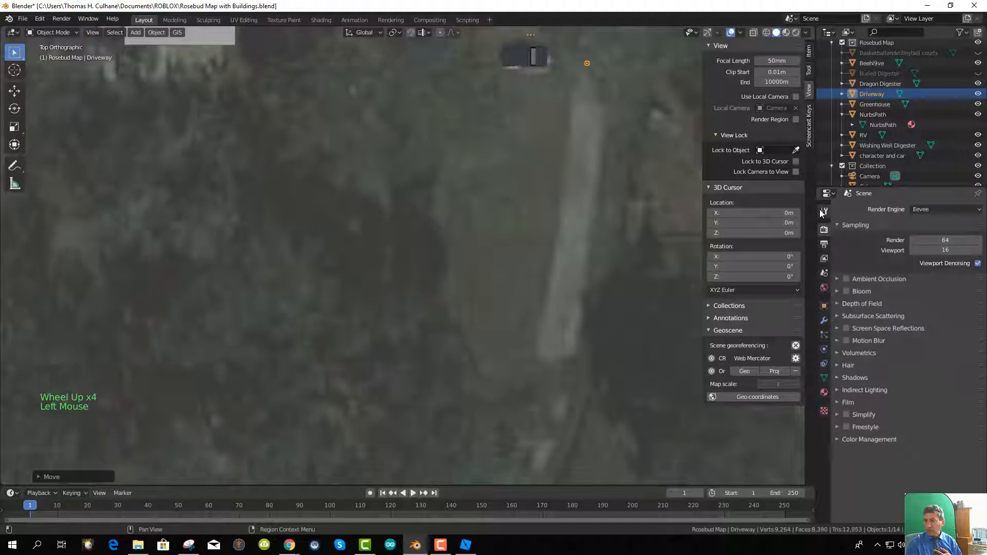
left_click(824, 211)
scroll(864, 285, "up", 2)
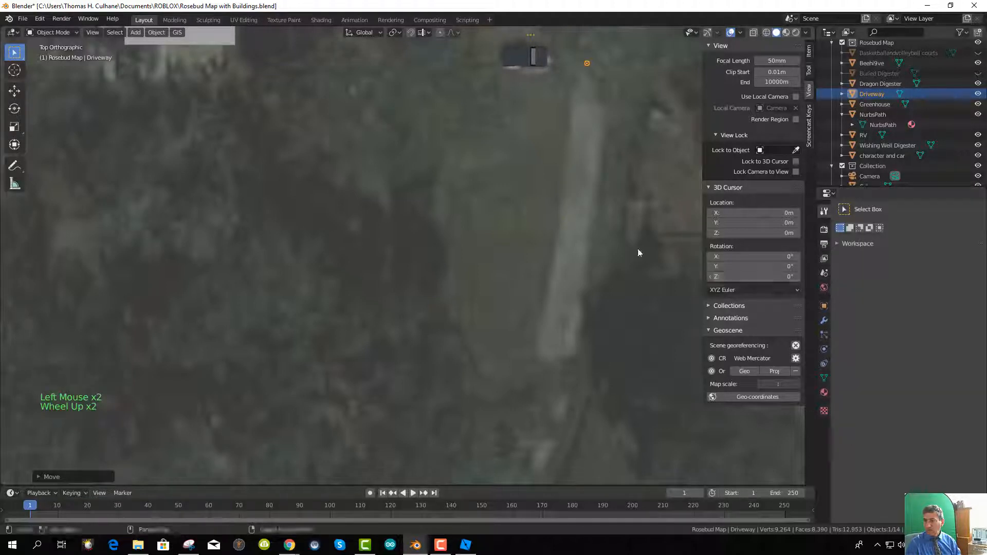
left_click(860, 95)
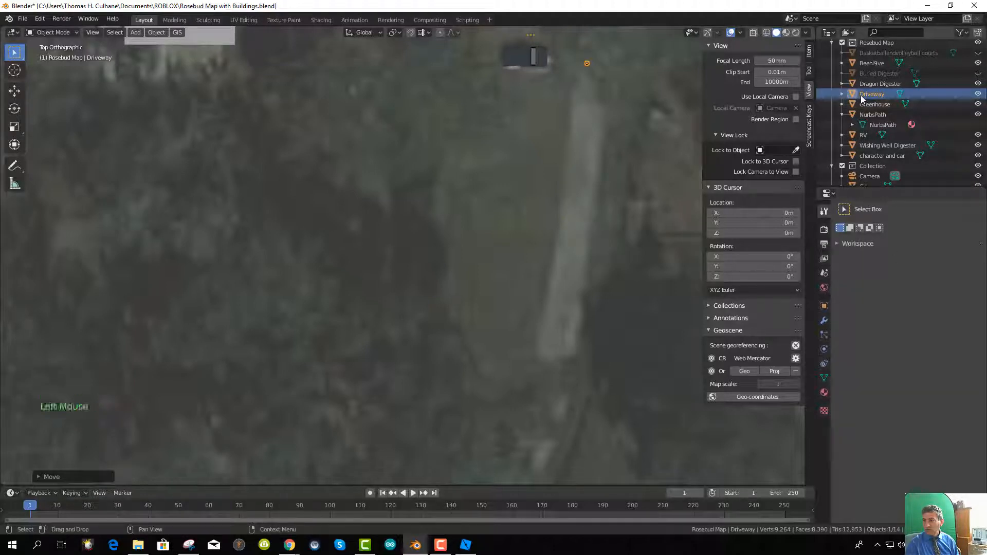
left_click(825, 230)
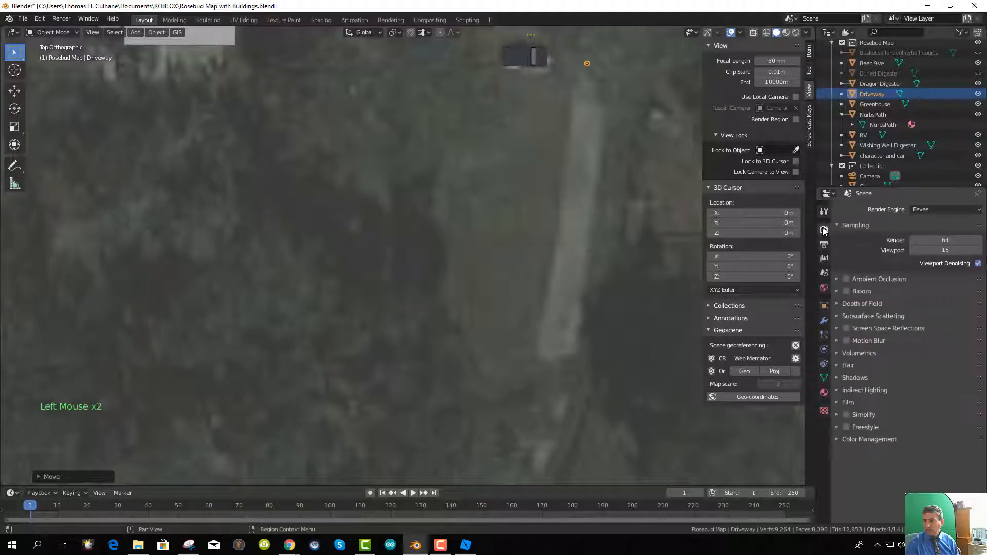
left_click(824, 244)
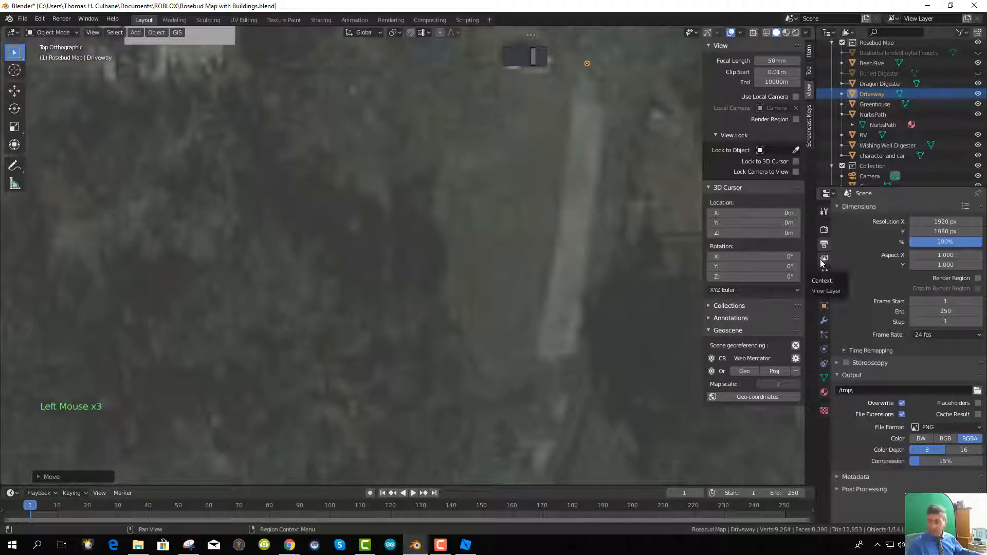
Set the Driveway object's Z location to 5 m in its object transform properties
left_click(832, 307)
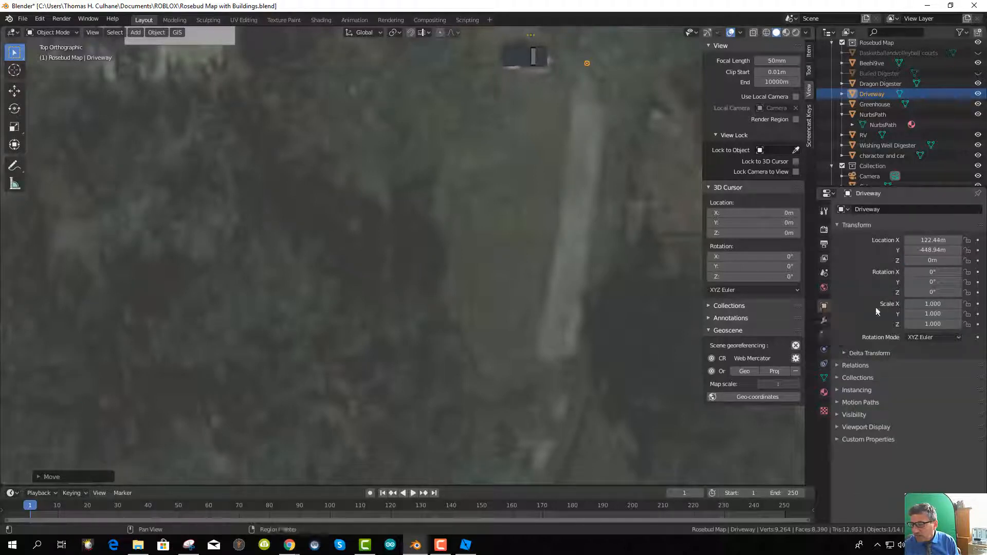
left_click(932, 262)
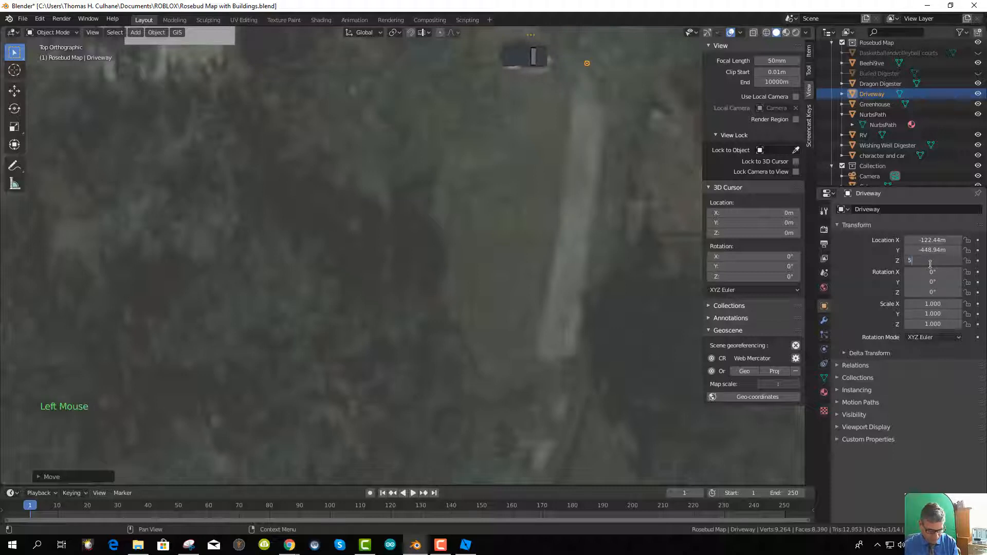
type("5")
key("Return")
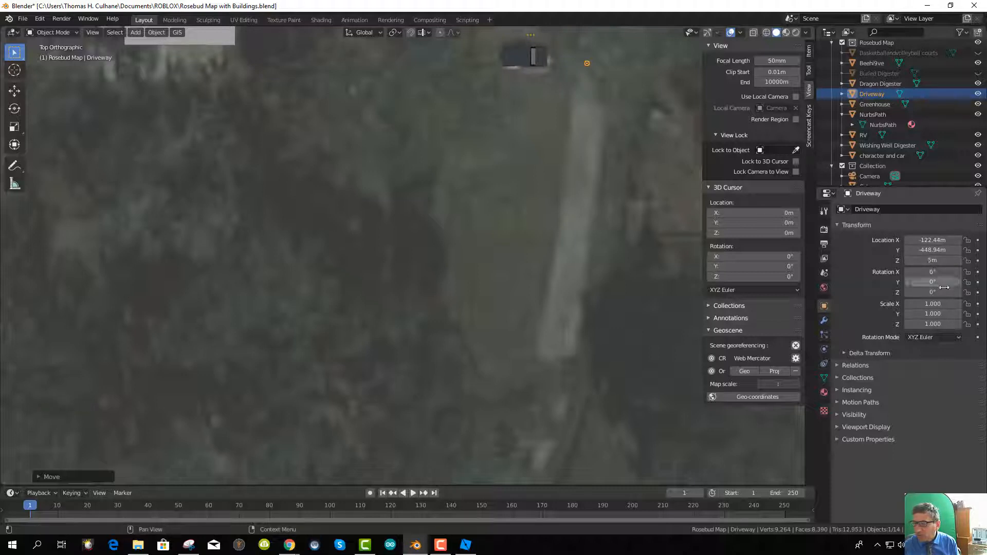
Scale the Driveway plane uniformly by about 7.16 to match the width of the pale driveway strip on the satellite map
scroll(619, 107, "up", 3)
scroll(619, 117, "down", 3)
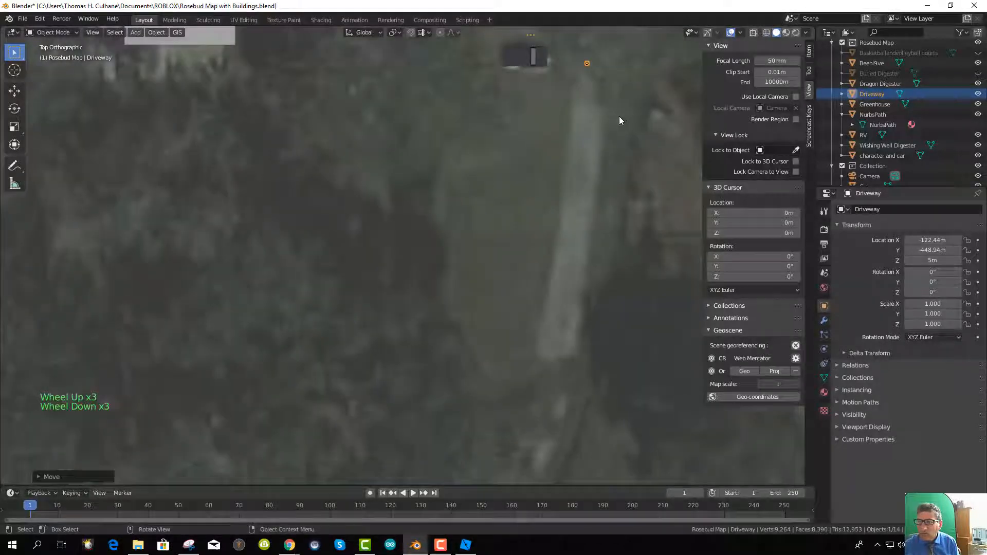
middle_click_drag(592, 156, 567, 264, "shift")
scroll(575, 290, "up", 4)
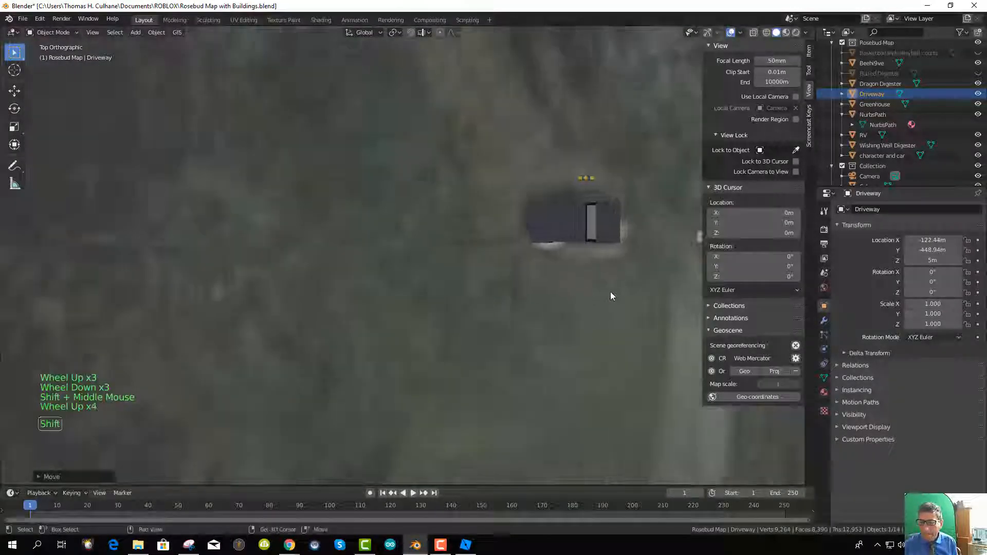
middle_click_drag(611, 293, 361, 337, "shift")
scroll(419, 334, "up", 3)
scroll(489, 331, "down", 7)
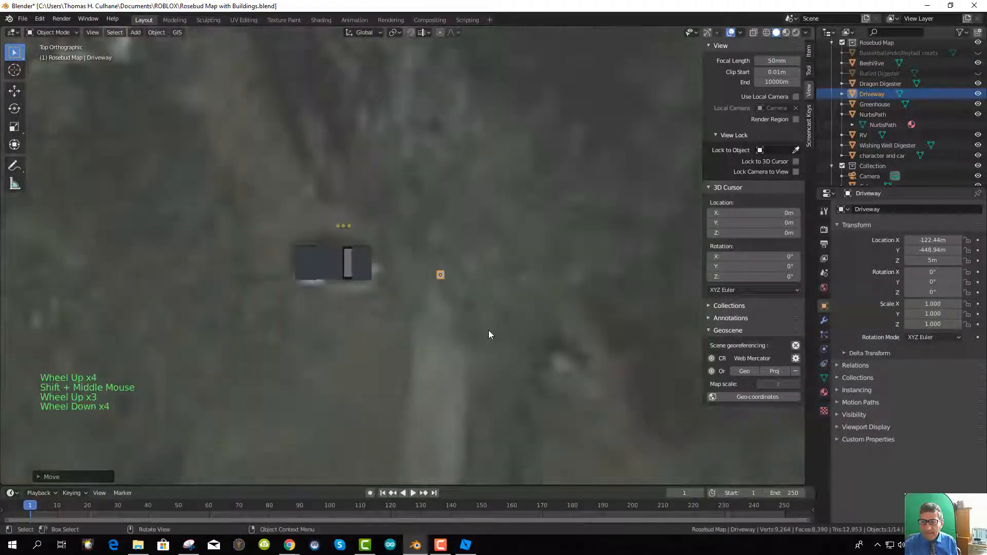
scroll(419, 285, "up", 4)
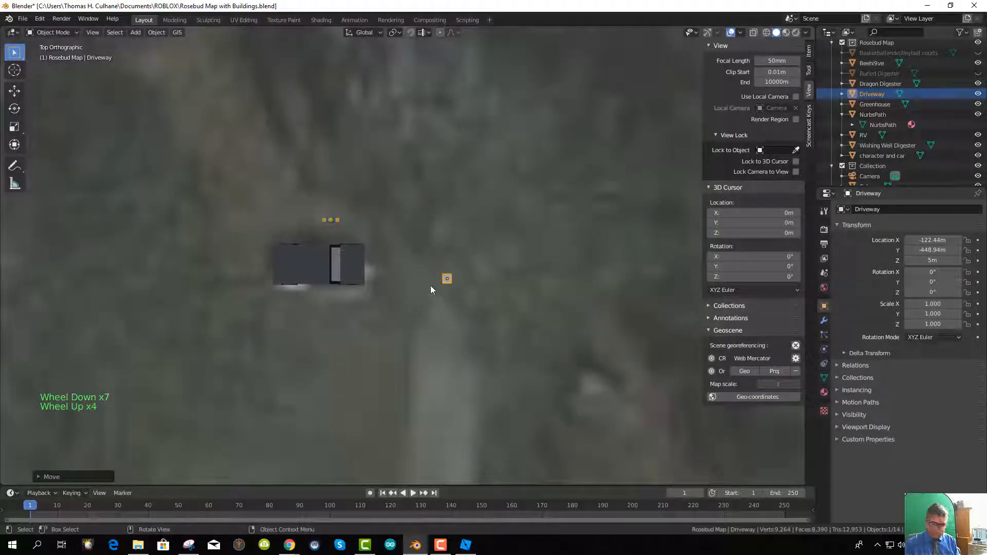
key("Tab")
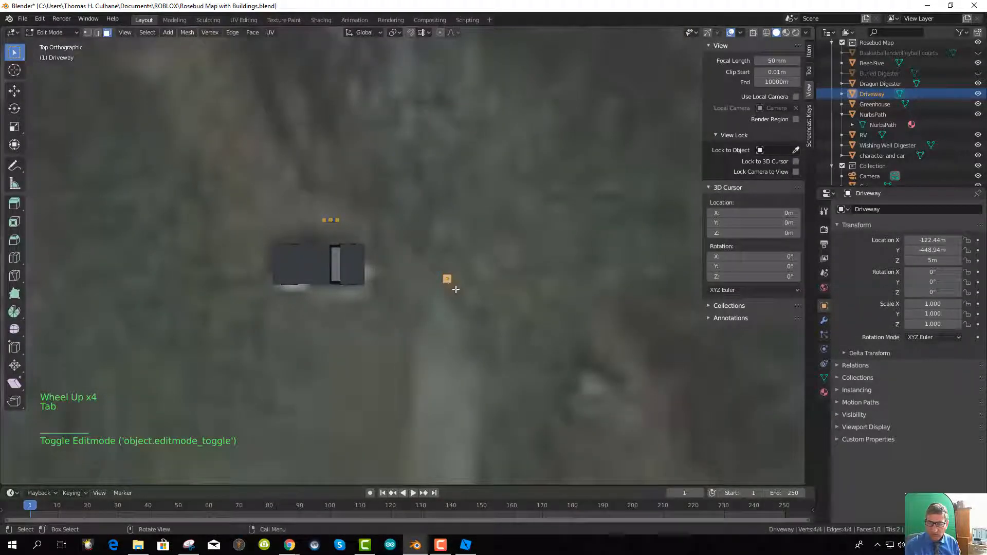
key("Tab")
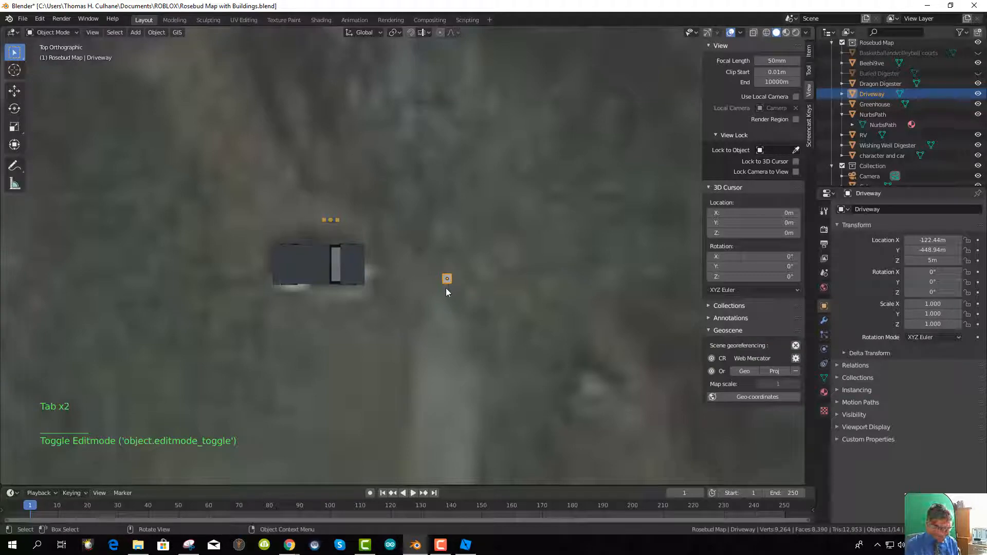
key("s")
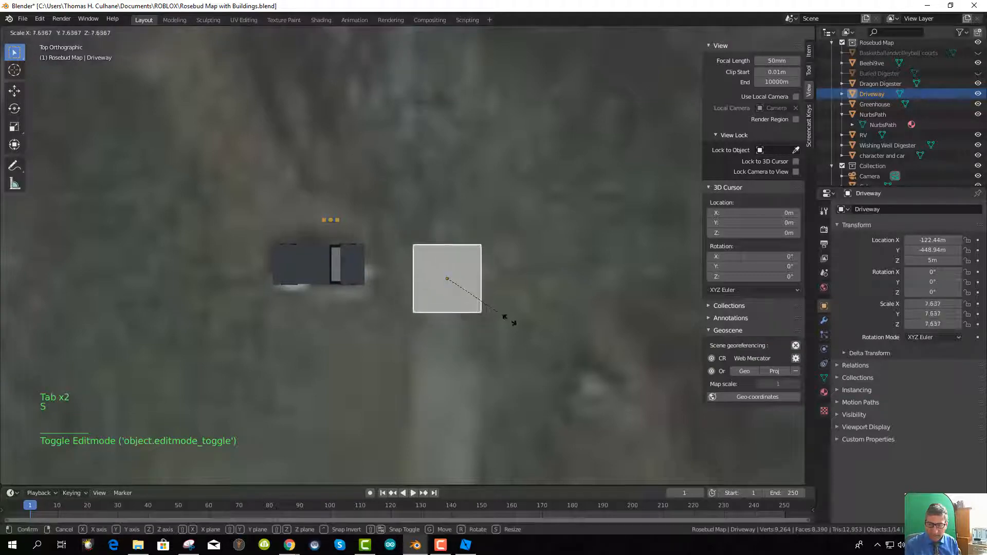
middle_click_drag(502, 322, 465, 296)
scroll(487, 317, "down", 5)
scroll(478, 315, "down", 5)
scroll(463, 290, "up", 3)
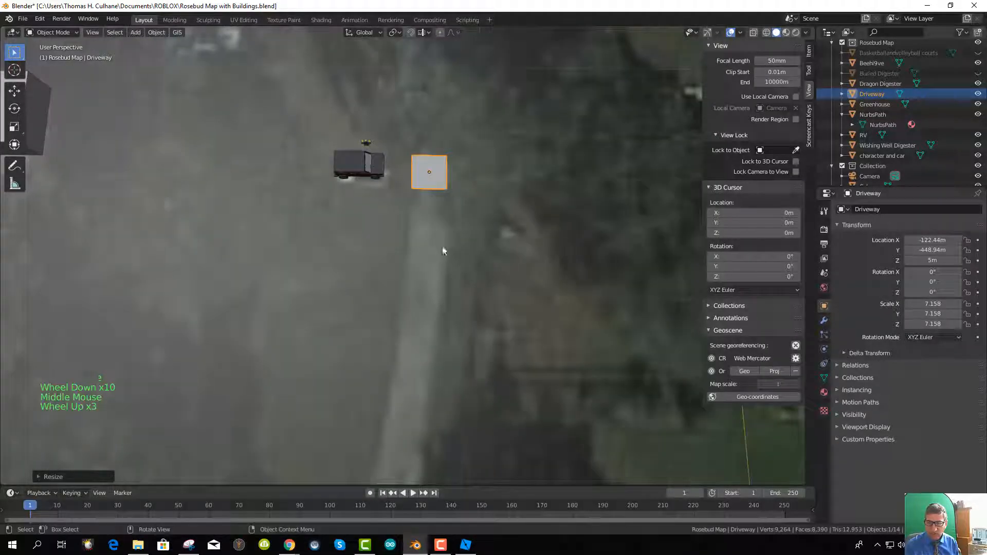
Enter Edit Mode on the Driveway in top view and try to box-select its lower edge
key("KP_7")
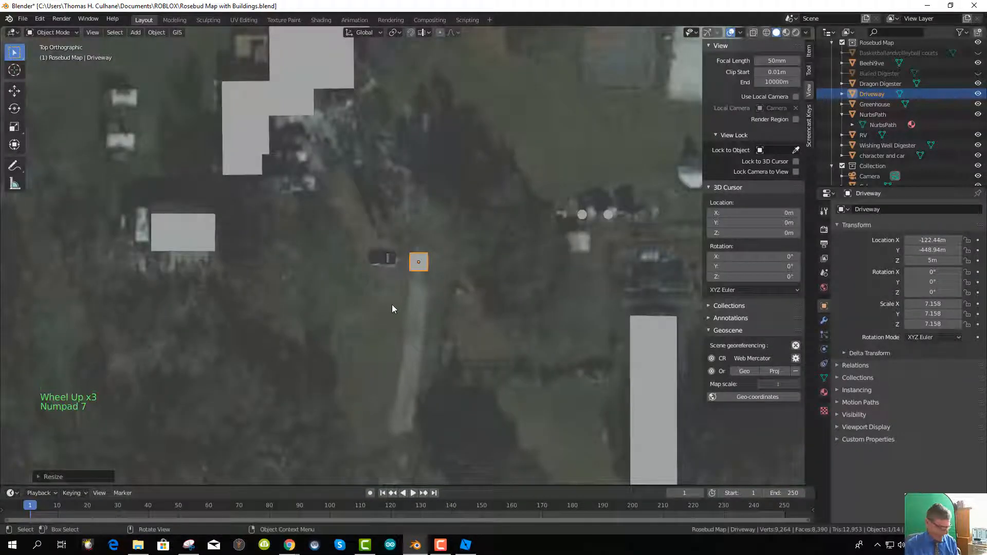
scroll(399, 308, "up", 1)
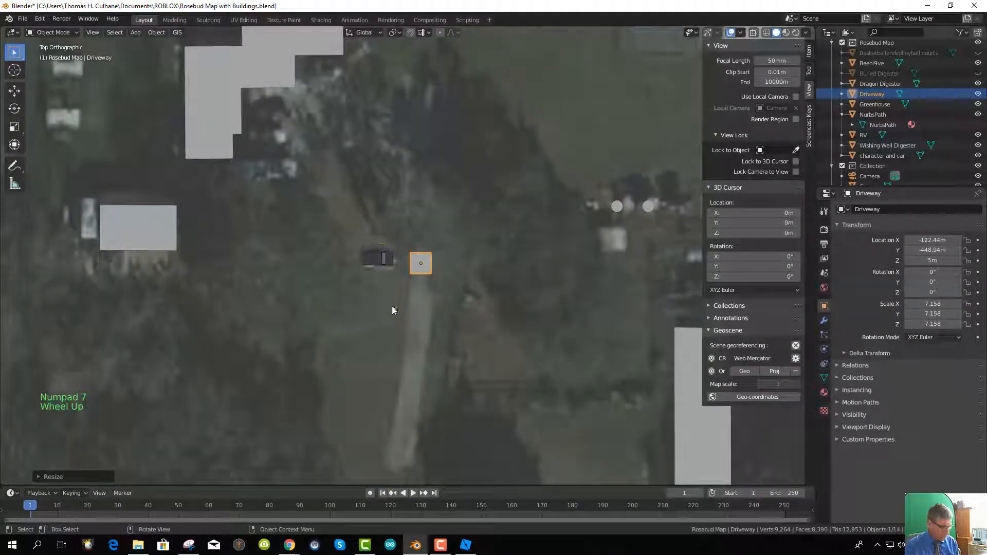
key("Tab")
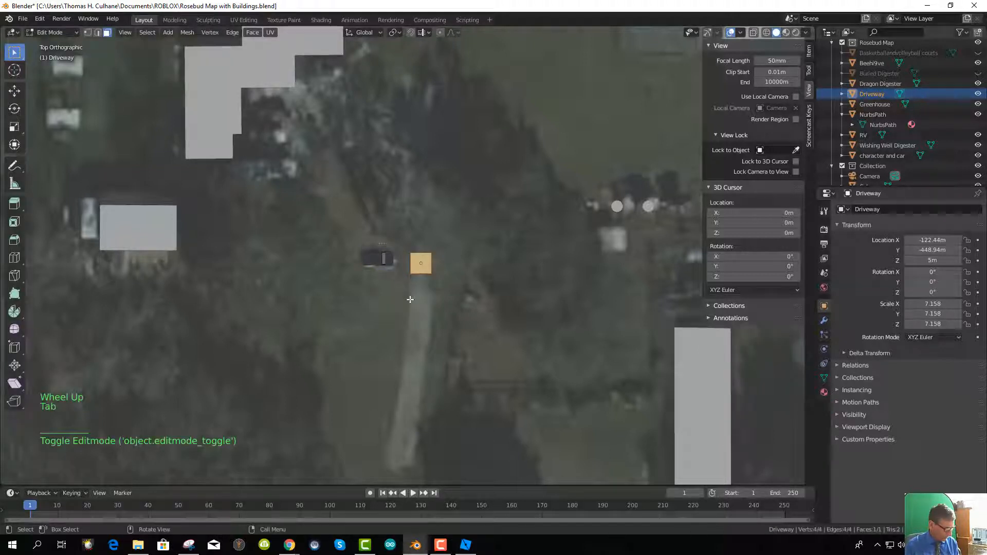
left_click(411, 294)
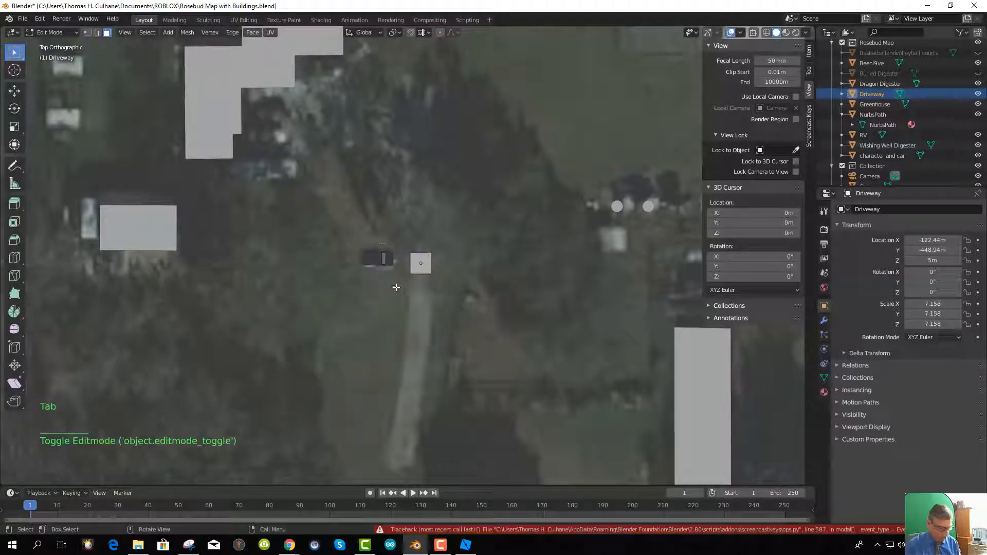
key("b")
left_click_drag(404, 268, 442, 288)
scroll(432, 300, "up", 5)
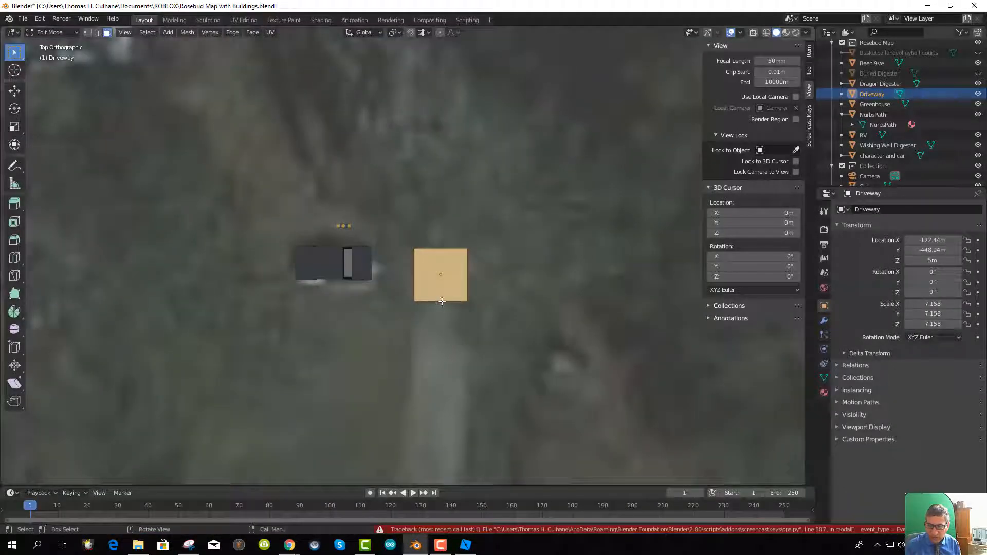
Select the Driveway plane's two lower vertices in vertex mode and move them down along the satellite strip, to just past its midpoint
left_click(87, 32)
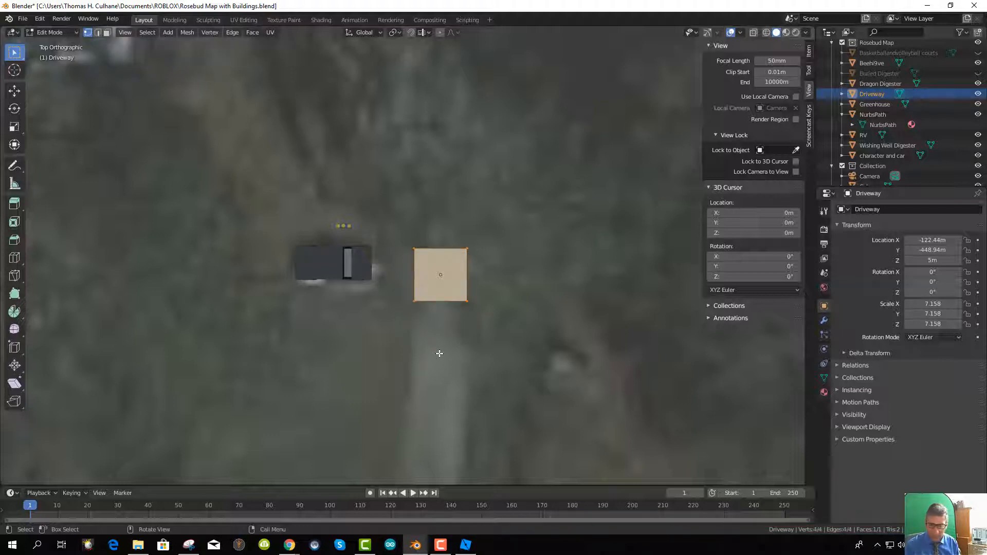
left_click_drag(374, 317, 483, 286)
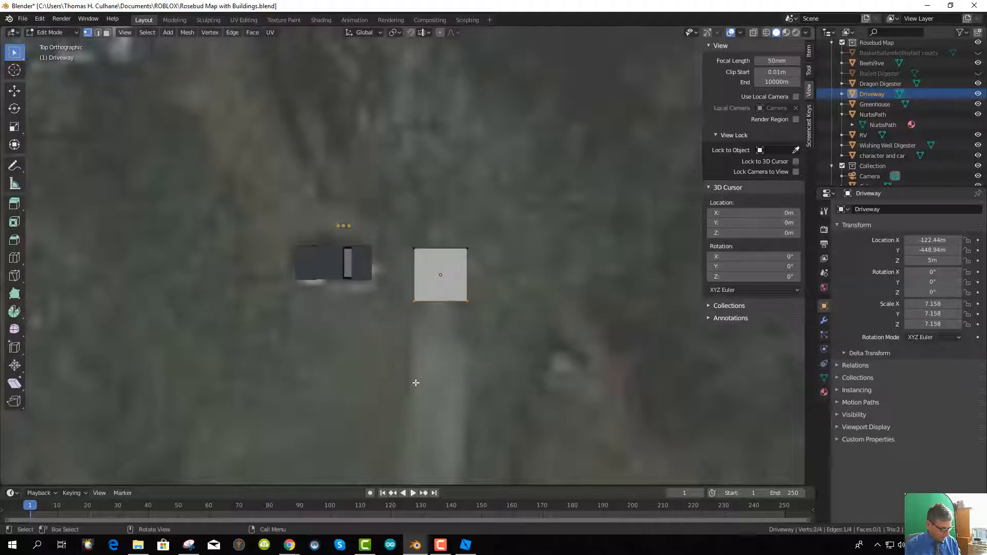
key("g")
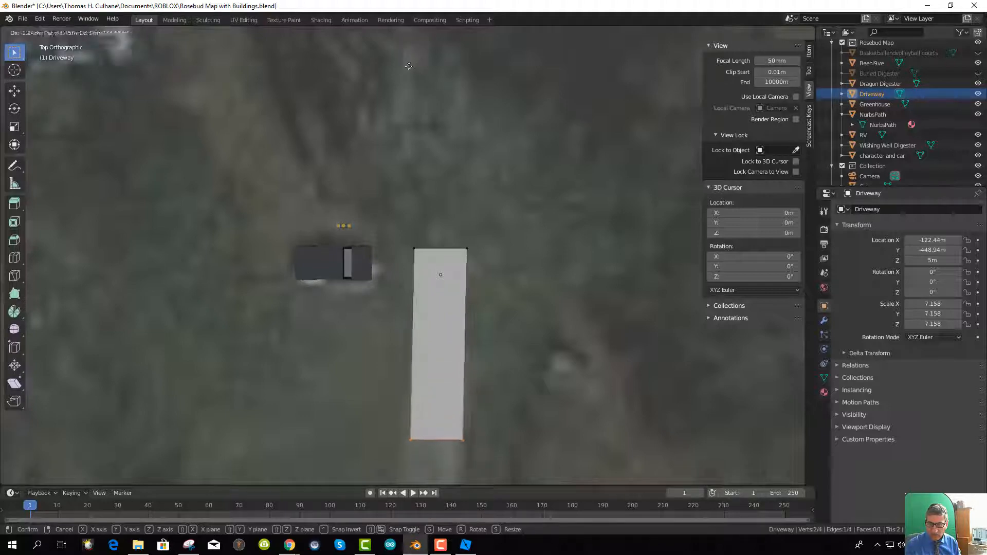
left_click(445, 92)
scroll(452, 170, "down", 3)
scroll(463, 306, "down", 3)
key("g")
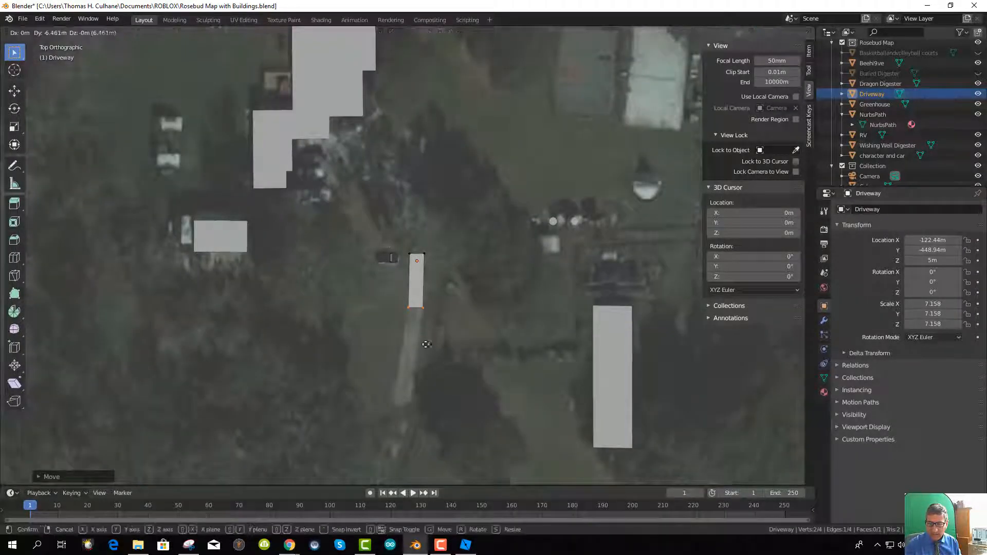
left_click(410, 364)
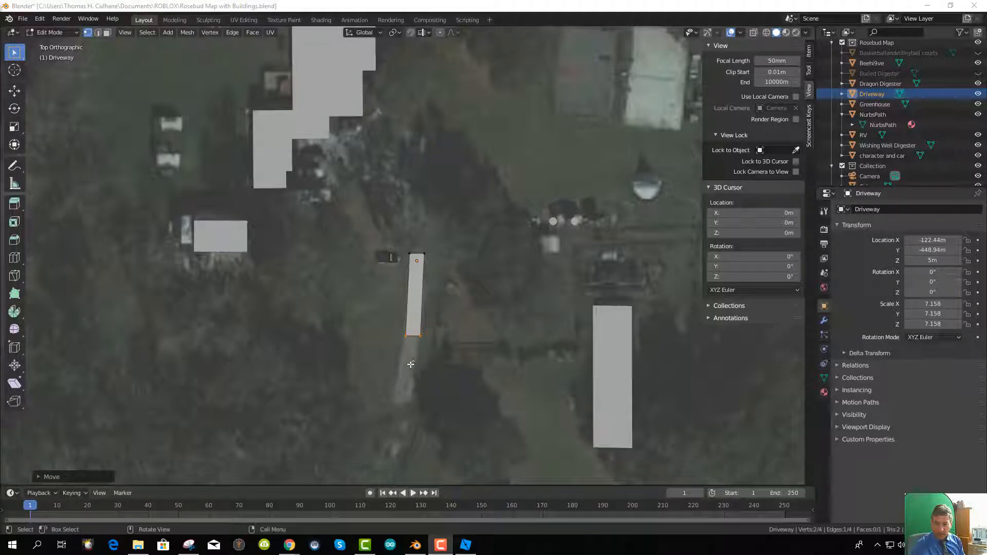
Rotate the Driveway's selected lower edge by about 10 degrees and move it about 3.8 m further along the satellite strip
scroll(425, 368, "up", 5)
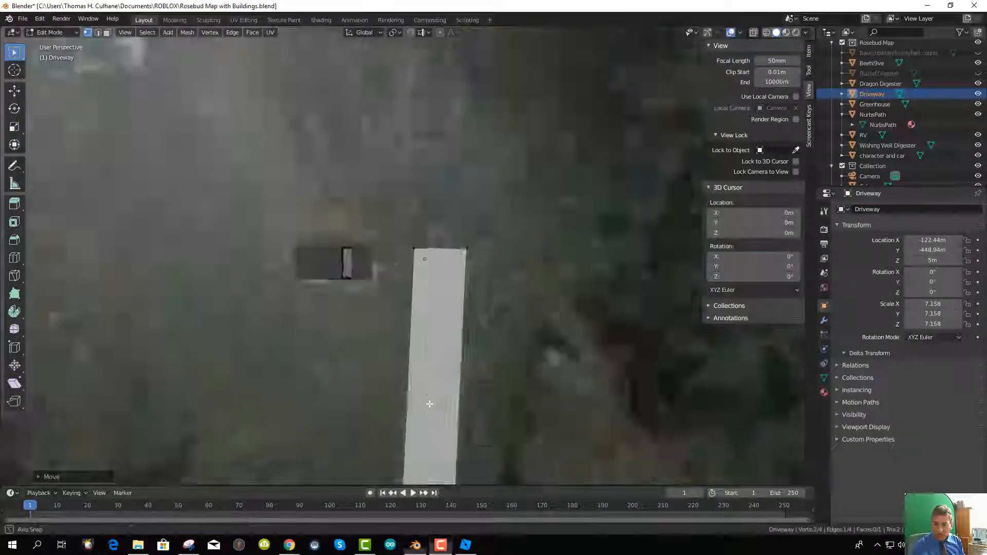
middle_click_drag(430, 403, 424, 367)
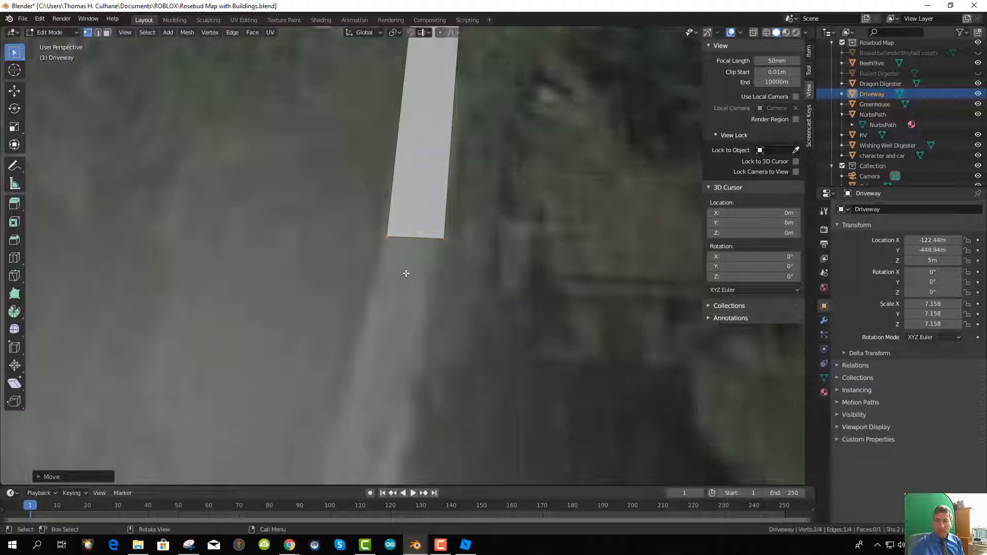
key("r")
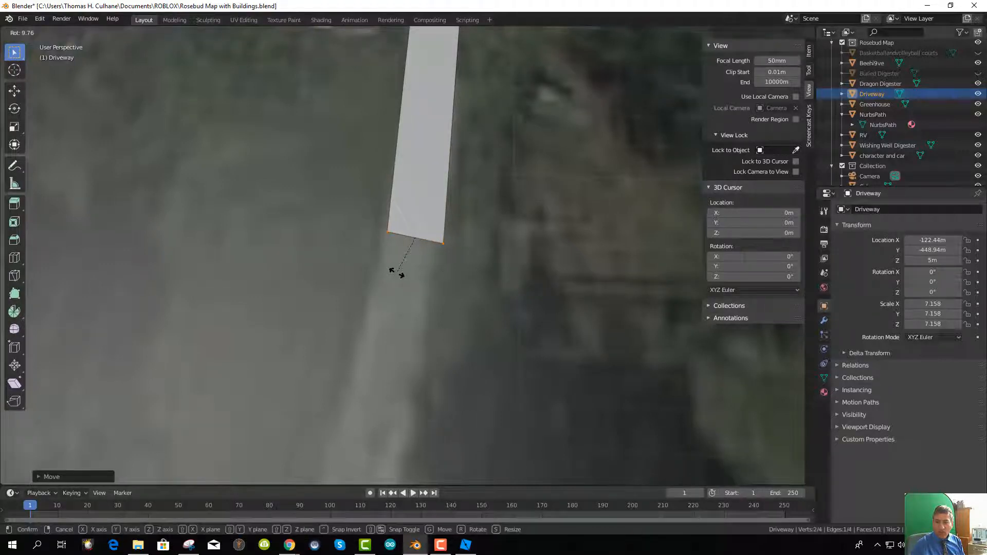
left_click(396, 273)
key("g")
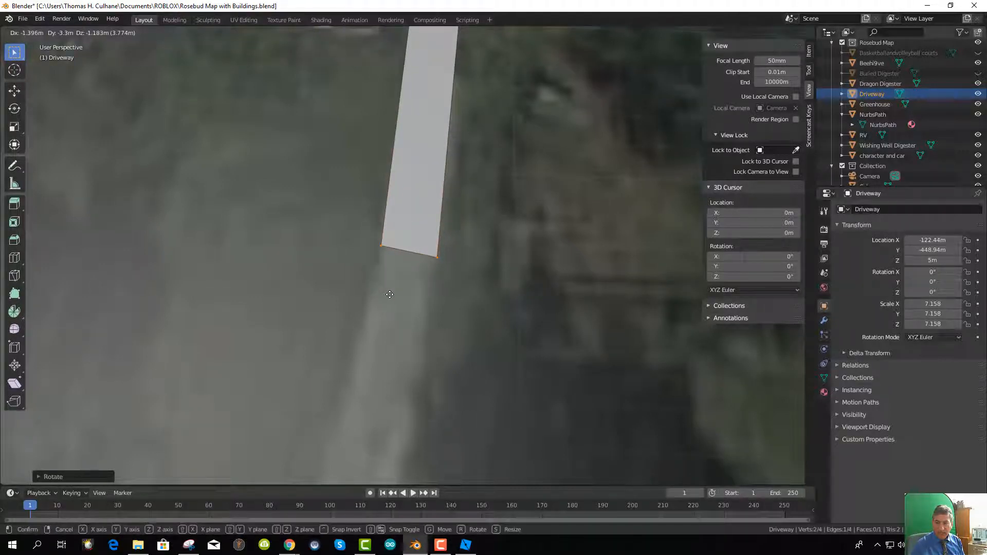
left_click(390, 294)
Fine-tune the Driveway's lower edge along the satellite strip with two small moves down it and one of about 2.7 m back up
scroll(417, 308, "down", 5)
scroll(418, 308, "up", 4)
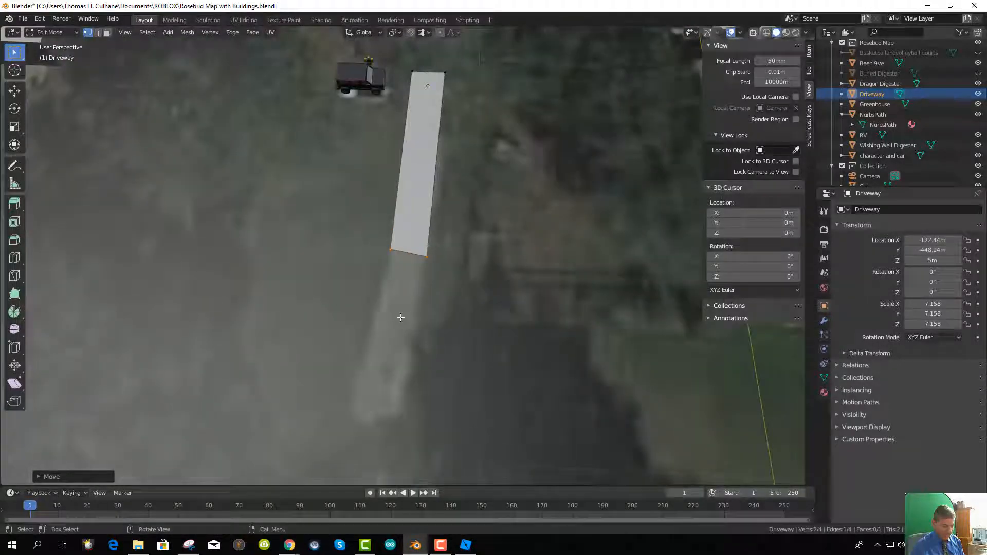
key("g")
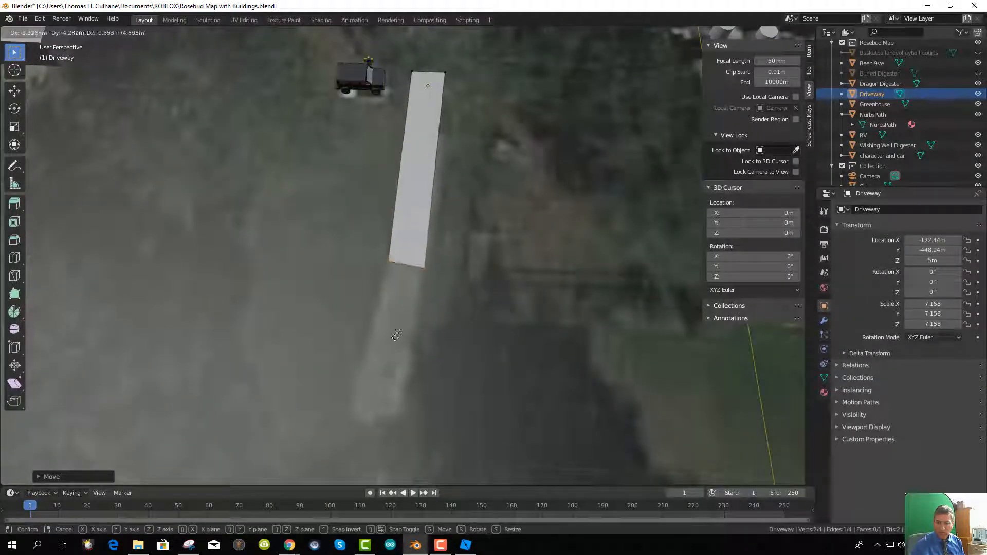
left_click(401, 345)
scroll(406, 331, "up", 4)
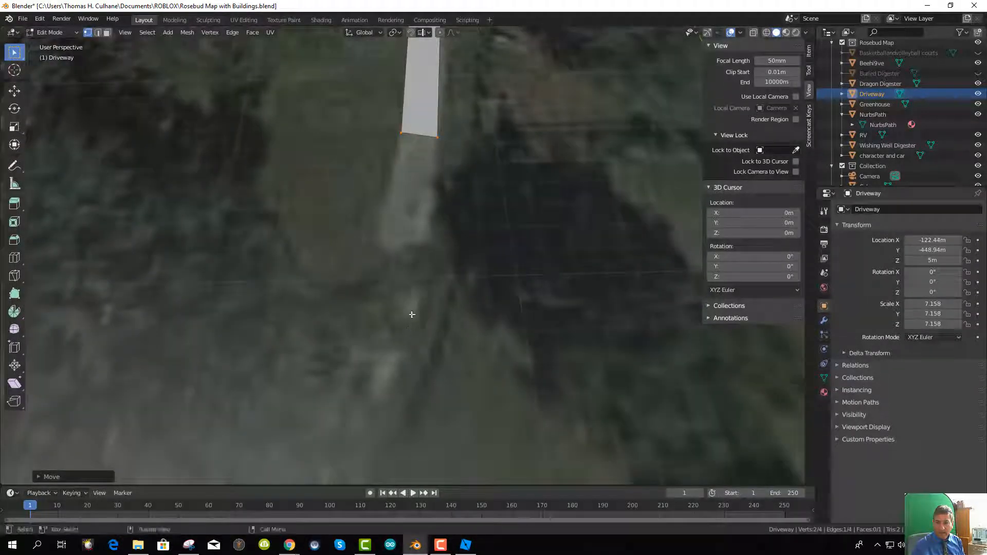
key("g")
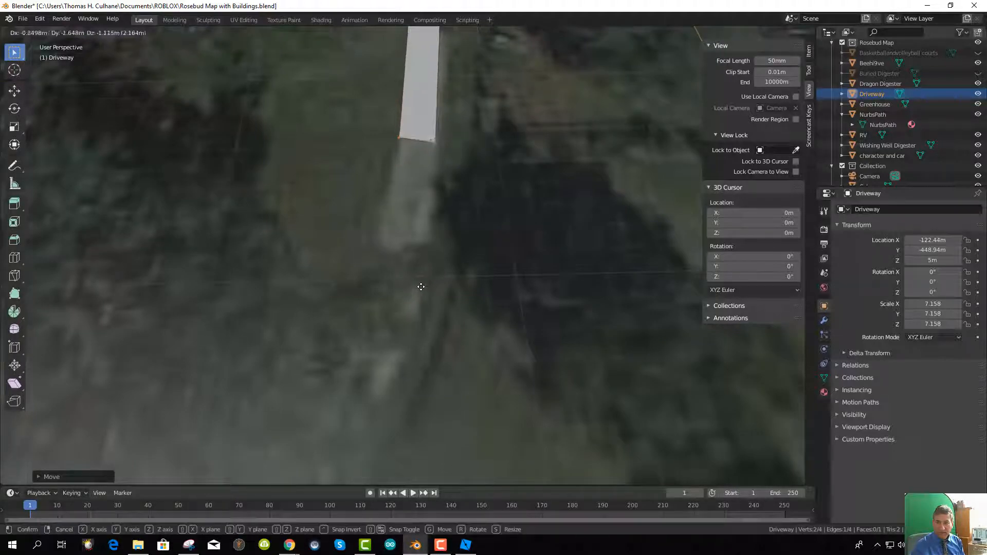
left_click(421, 291)
mouse_move(421, 292)
middle_mouse_down()
mouse_move(419, 274)
mouse_move(418, 291)
middle_mouse_up()
scroll(415, 276, "down", 3)
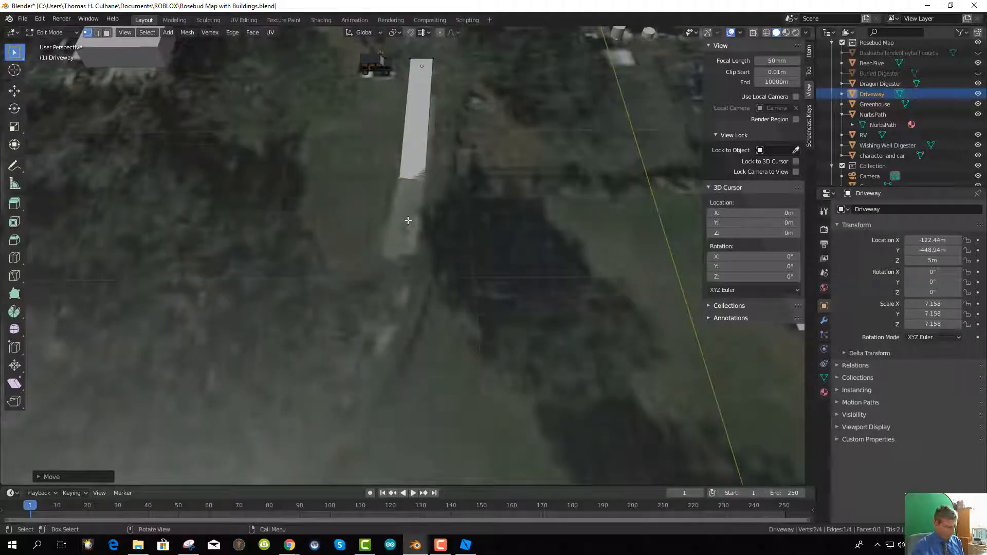
key("g")
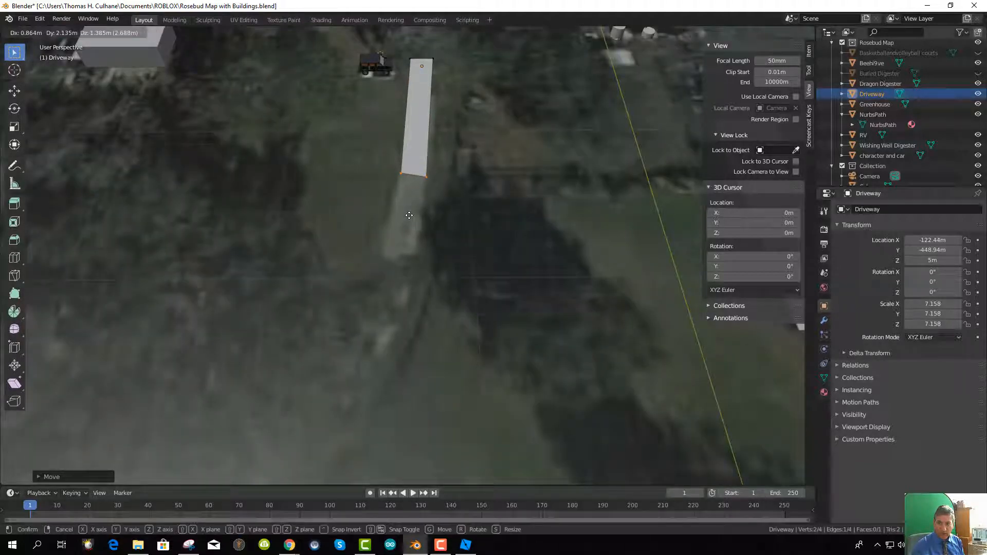
left_click(410, 216)
Extrude the Driveway's lower edge in place, show the Screencast Keys display, and try to move the new edge down the strip
mouse_move(419, 240)
middle_mouse_down()
mouse_move(363, 219)
mouse_move(415, 247)
middle_mouse_up()
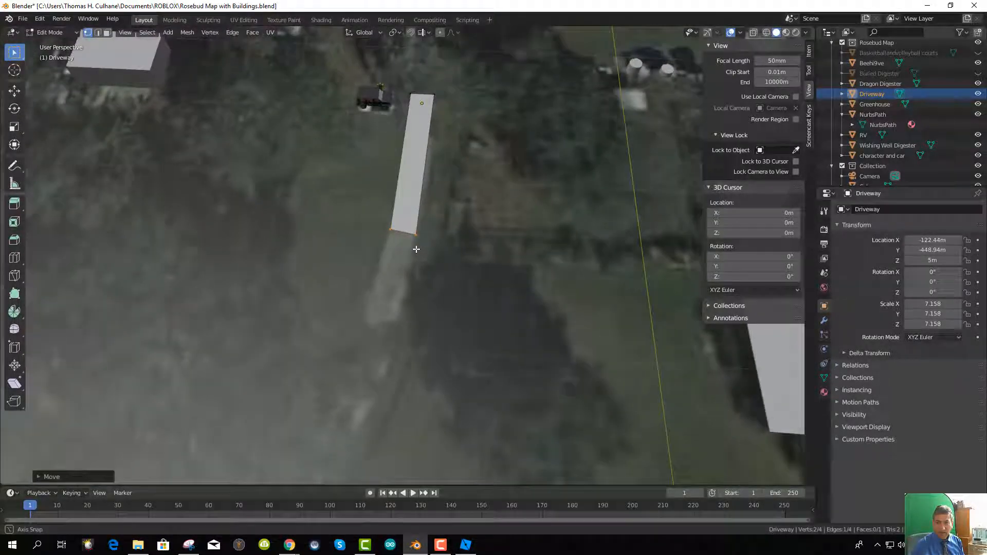
key("e")
left_click(390, 268)
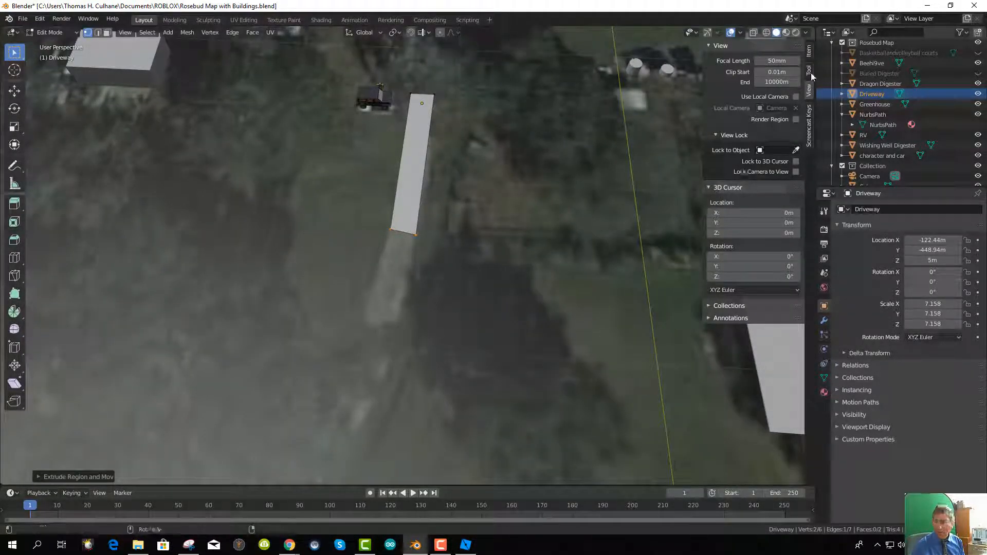
left_click(809, 125)
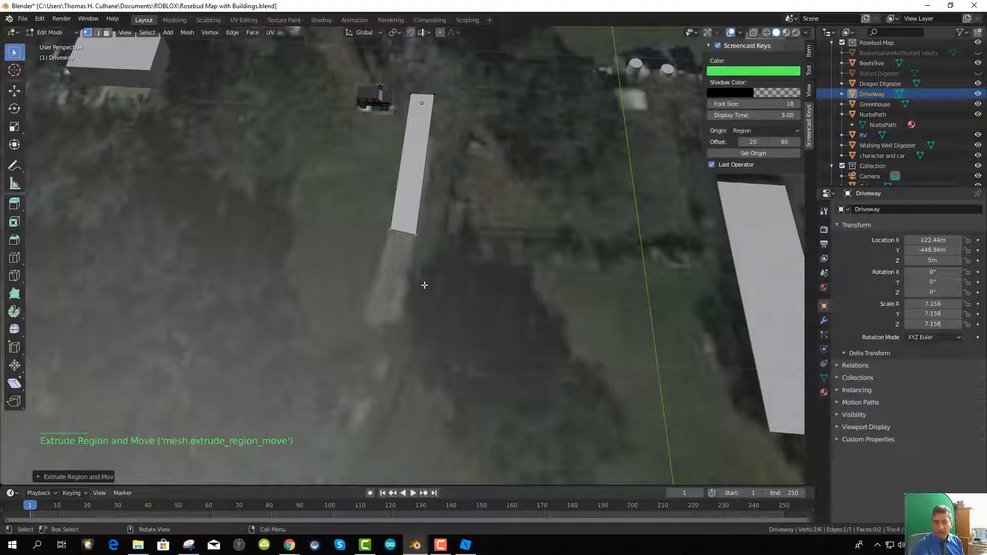
key("g")
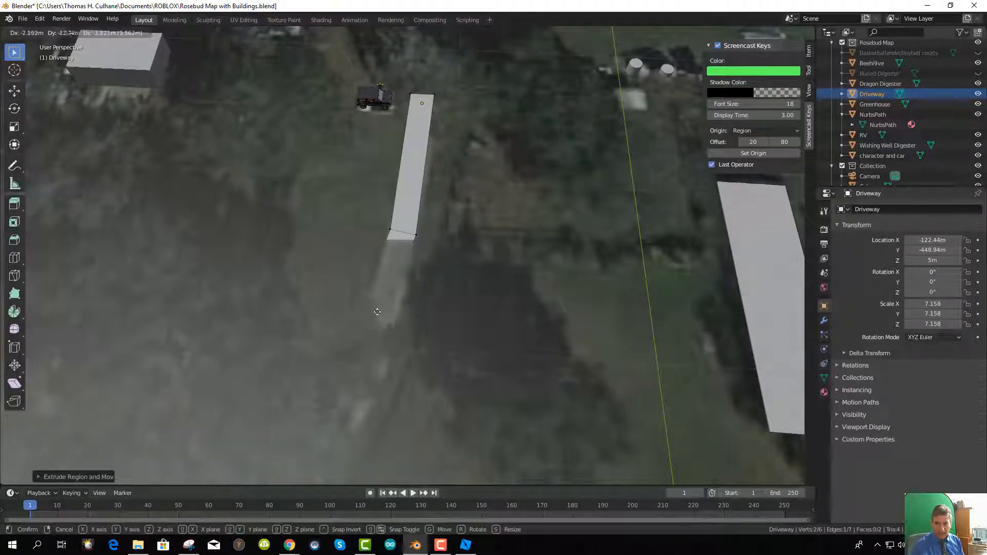
left_click(379, 294)
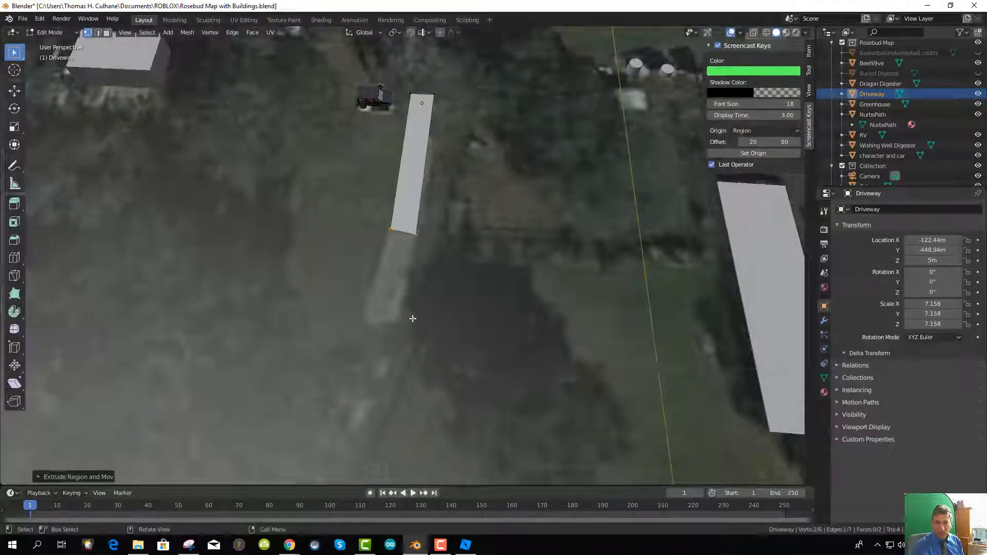
Examine how the Driveway sits relative to the map from oblique, front and right side views
middle_click_drag(413, 319, 310, 278)
scroll(344, 267, "down", 3)
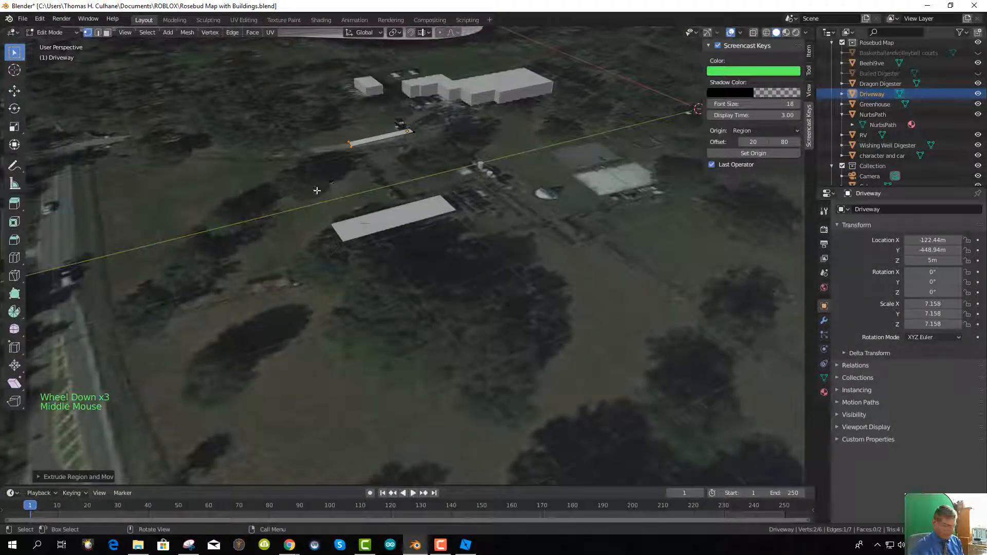
middle_click_drag(313, 184, 316, 186)
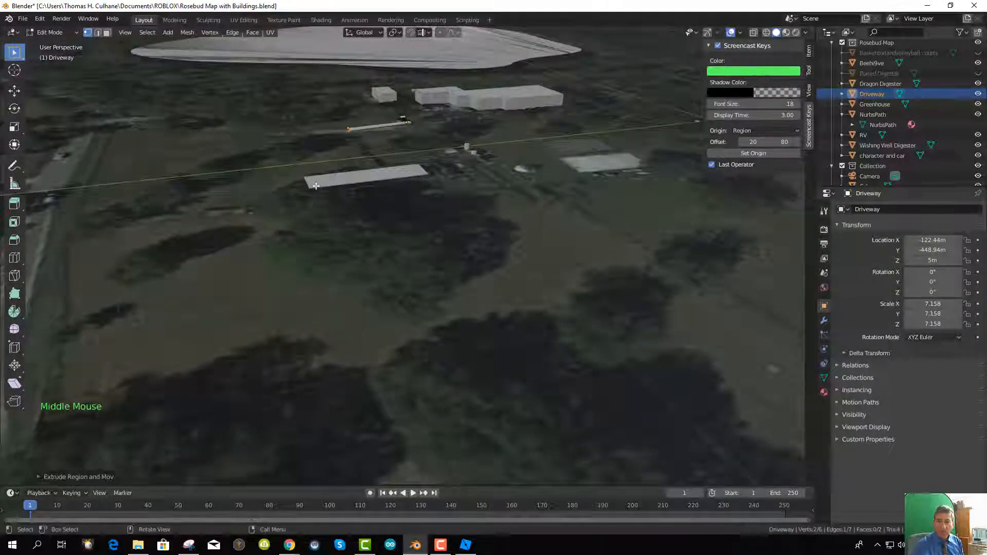
scroll(315, 186, "up", 2)
key("KP_1")
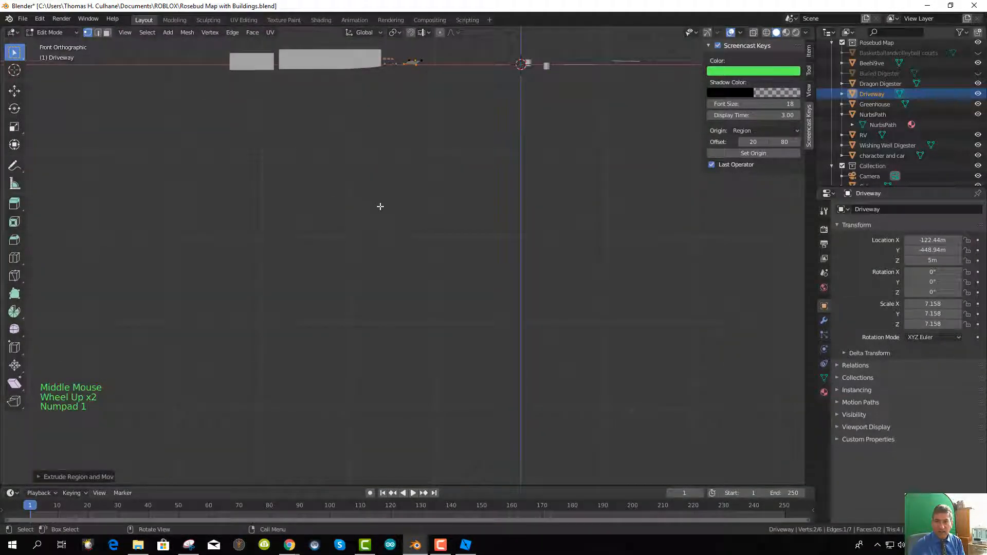
key("KP_3")
scroll(392, 196, "down", 2)
scroll(396, 198, "up", 5)
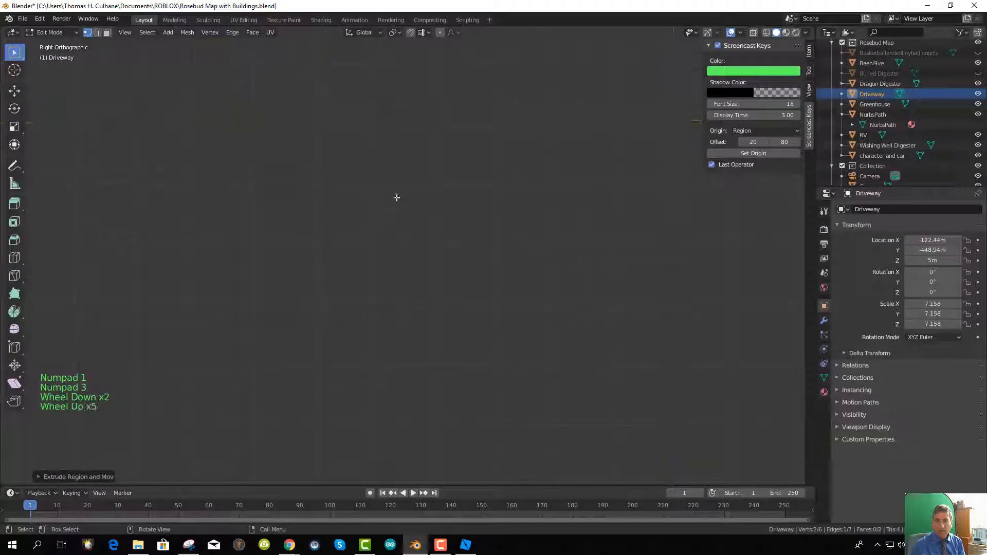
Move the extruded edge about 15 m down the pale satellite strip to form a second Driveway segment
middle_click_drag(396, 198, 392, 297)
scroll(401, 209, "down", 9)
scroll(400, 190, "down", 5)
scroll(382, 269, "up", 7)
scroll(382, 269, "up", 2)
scroll(376, 241, "up", 2)
scroll(323, 213, "up", 1)
scroll(409, 309, "up", 1)
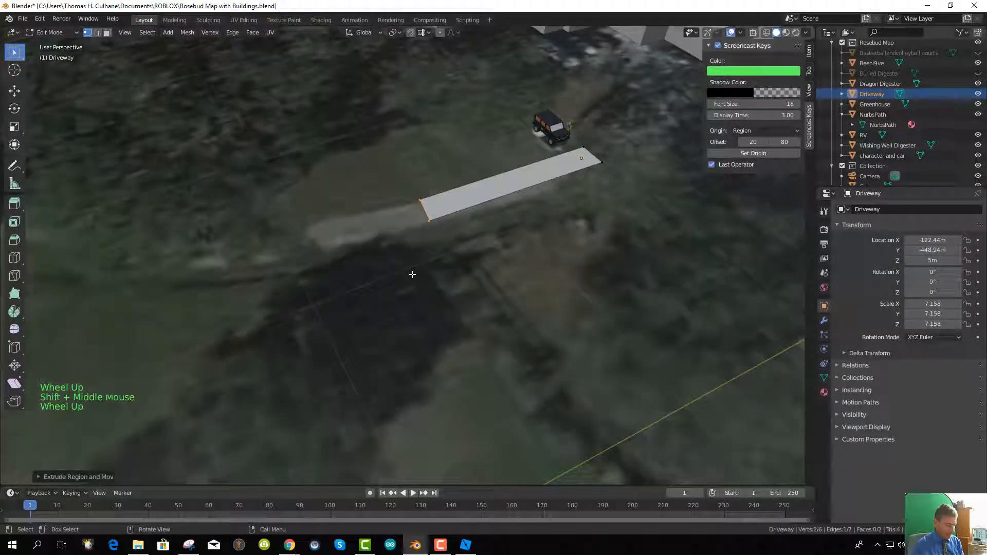
key("g")
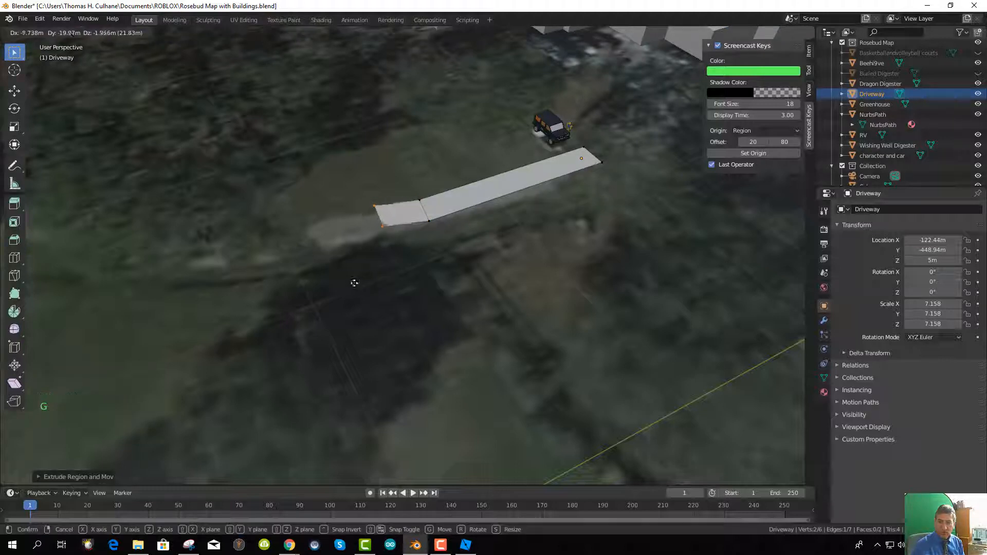
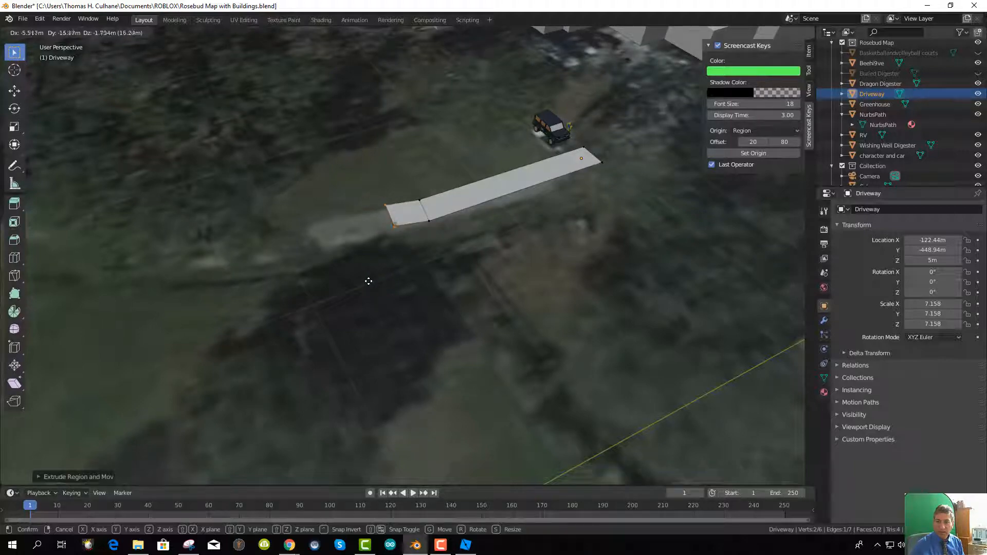
left_click(370, 282)
Extrude the Driveway's end edge again, leaving the new edge in place
middle_click_drag(385, 304, 422, 306)
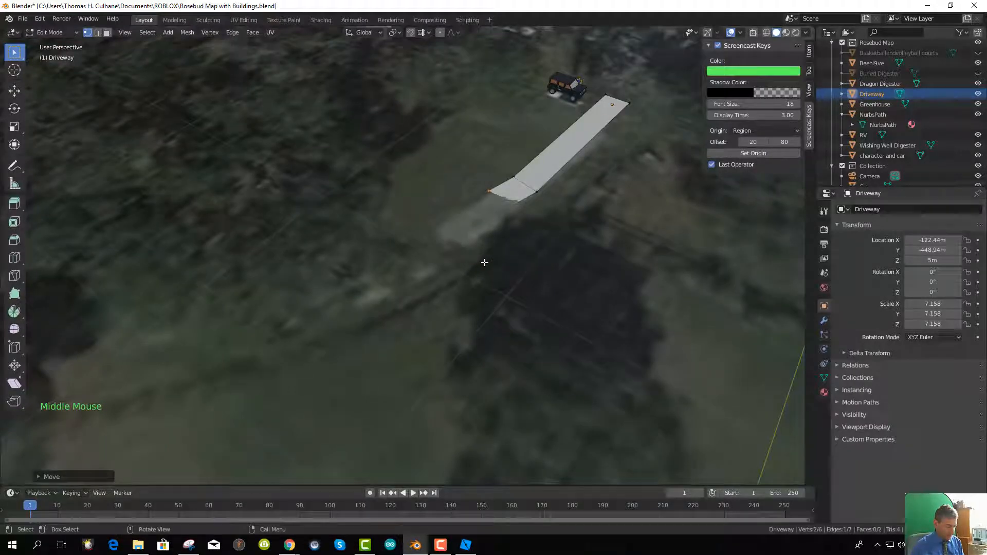
key("e")
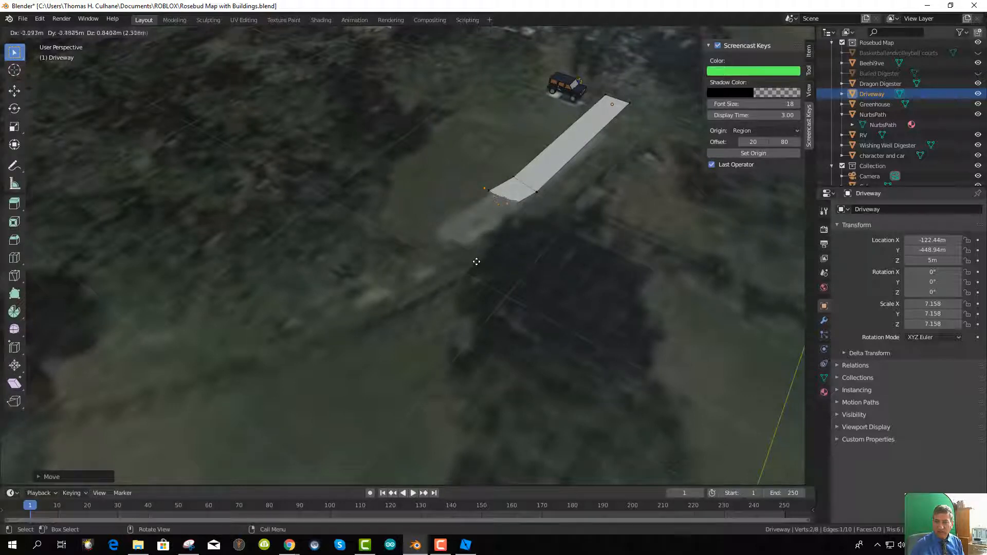
left_click(477, 262)
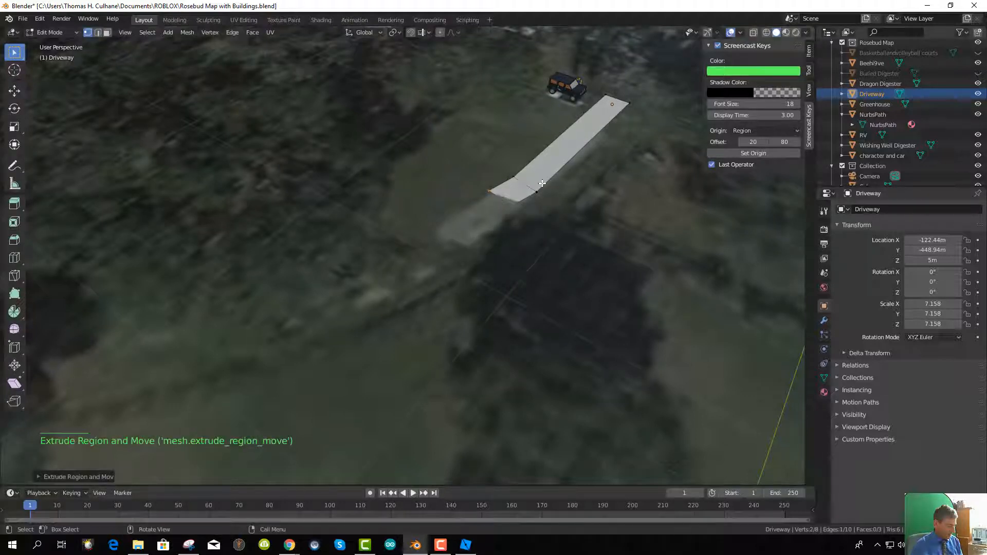
Move the whole Driveway in Object Mode to about X -122.88 m, Y -448.7 m, Z 5.619 m, and return to Edit Mode
key("Tab")
middle_click_drag(525, 204, 535, 222)
key("g")
left_click(496, 211)
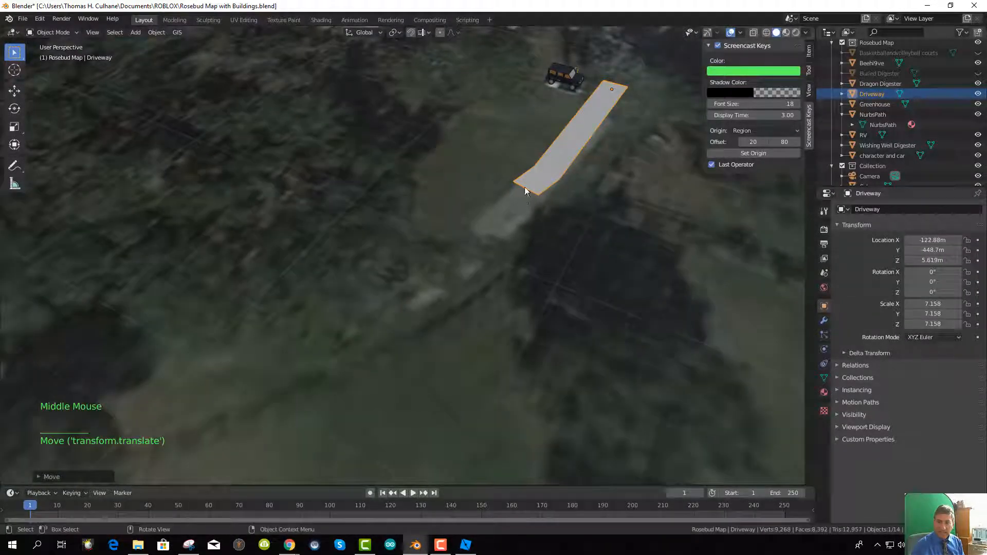
key("Tab")
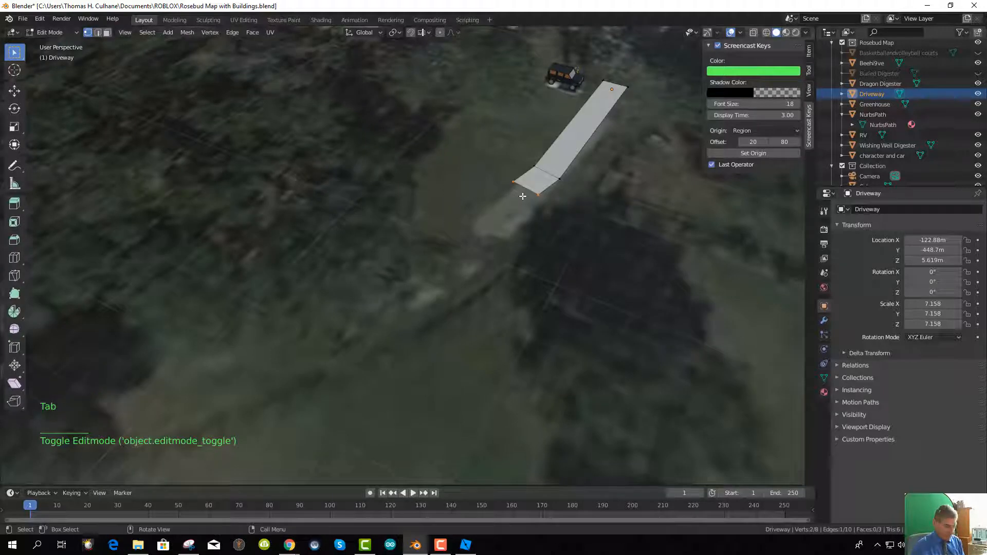
key("g")
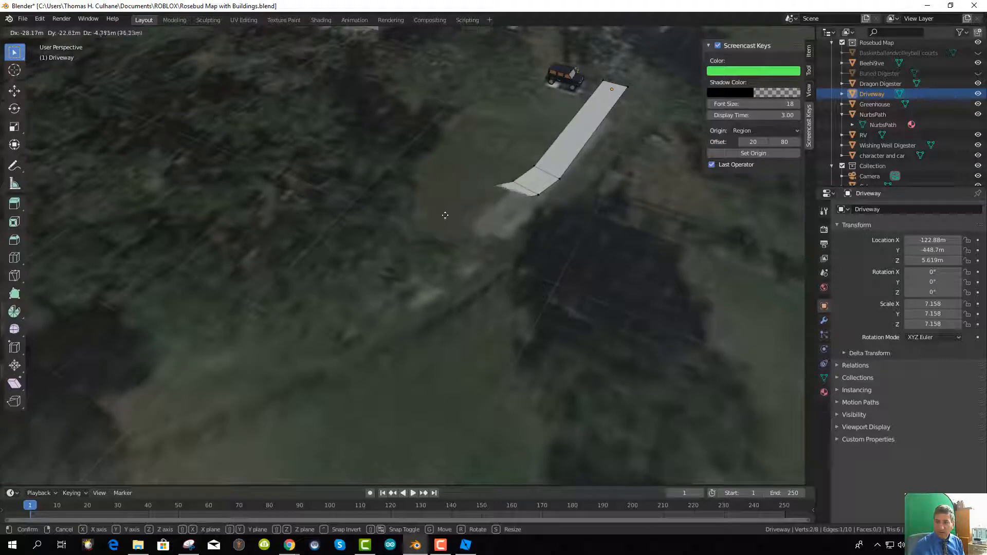
left_click(480, 209)
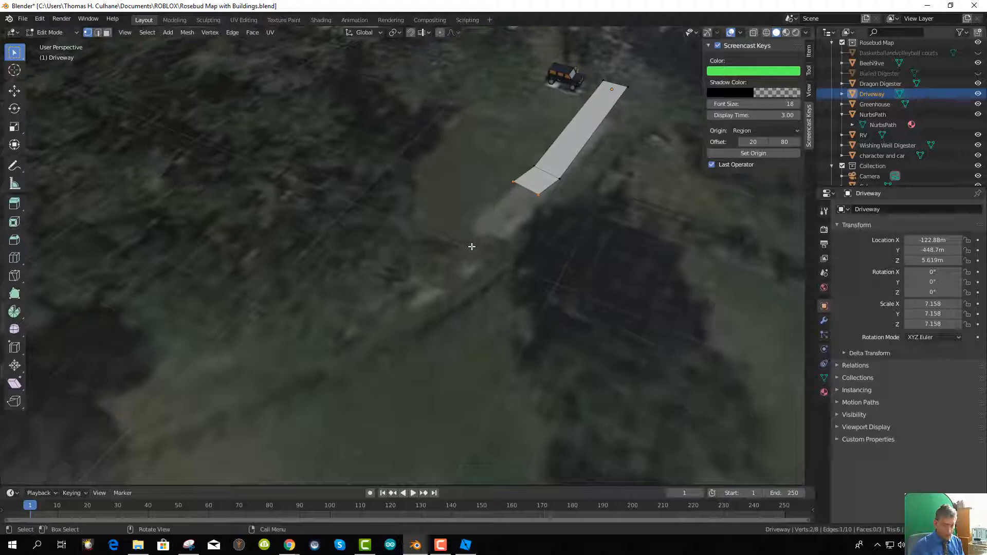
key("g")
key("x")
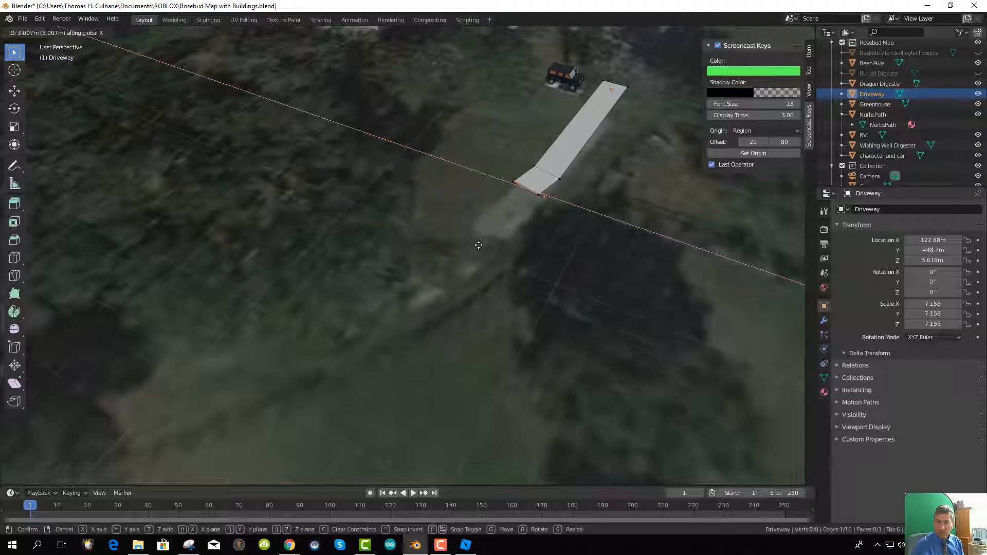
left_click(474, 245)
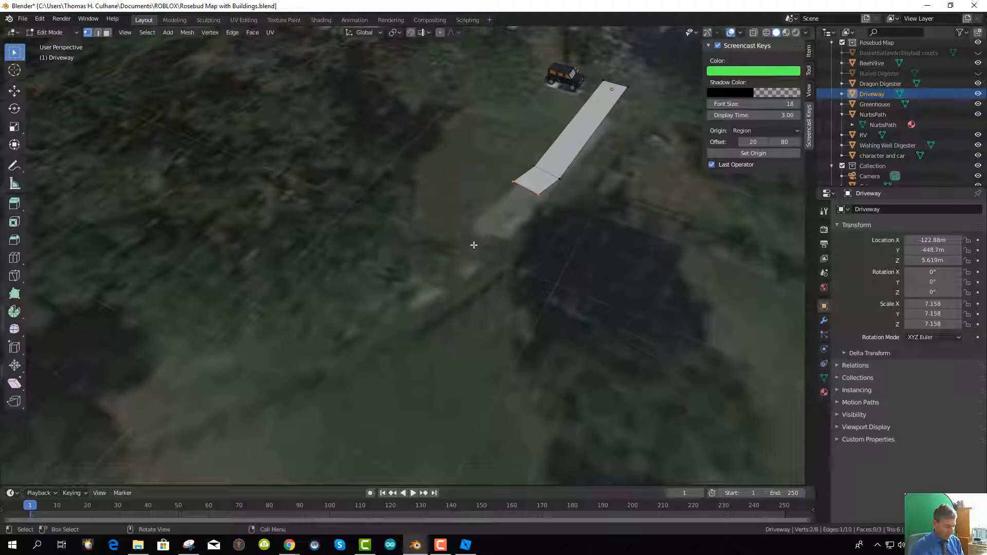
Move the newest end edge along the global Y axis to form a third segment, and rotate it by about 6 degrees
key("g")
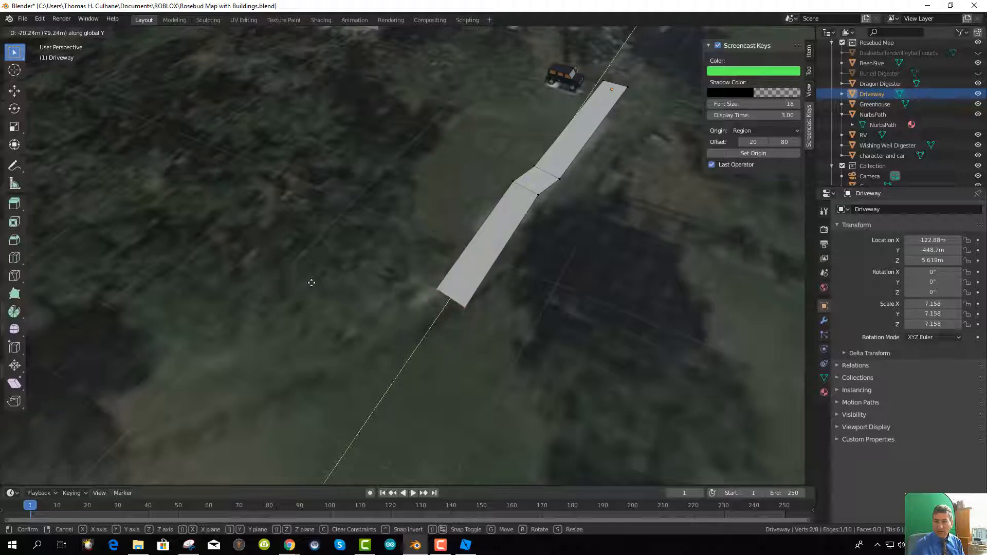
left_click(399, 227)
middle_click_drag(434, 271, 472, 298)
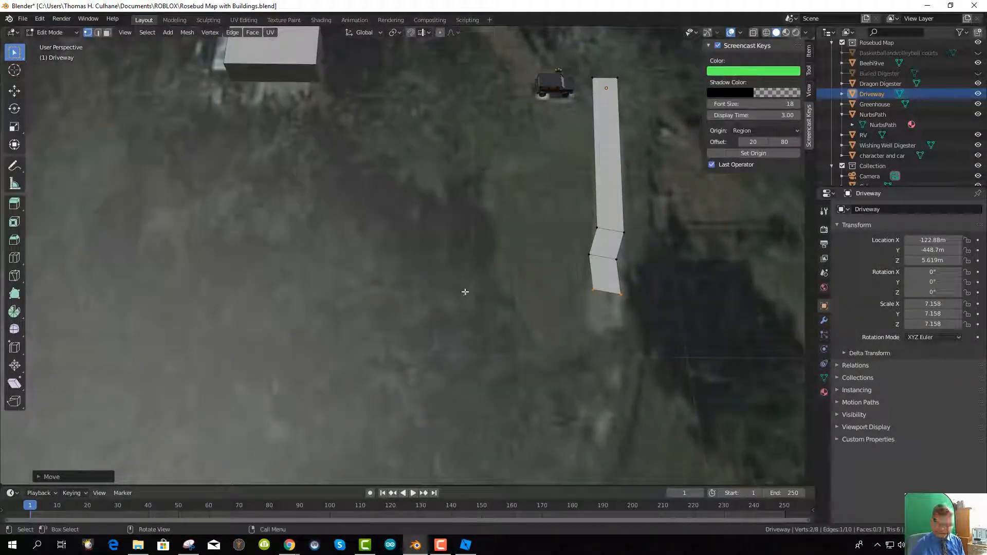
key("r")
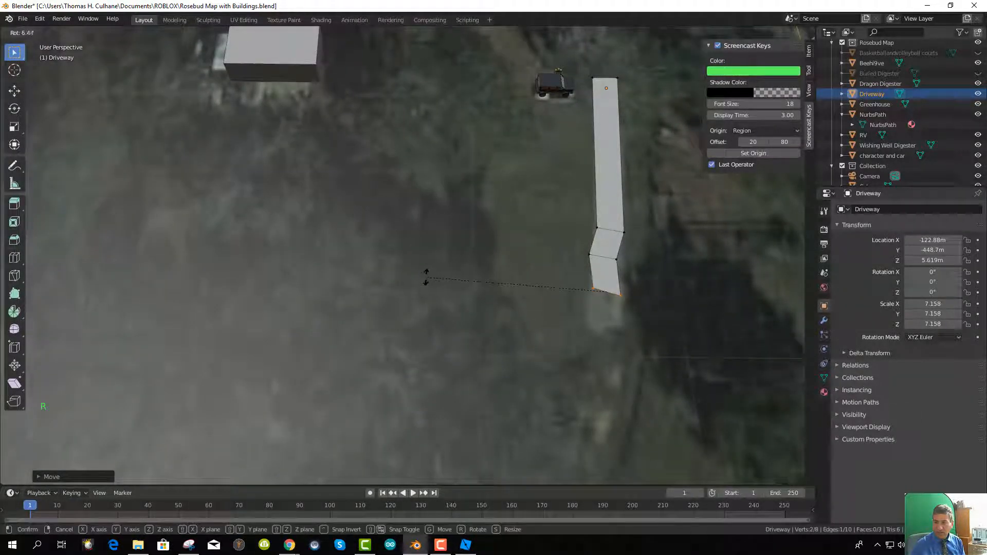
left_click(423, 277)
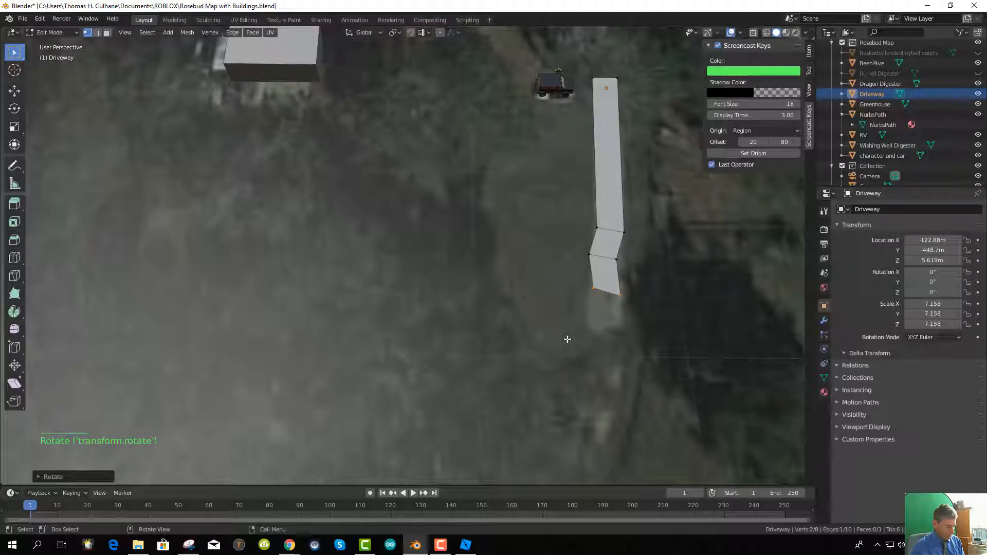
Extrude the end edge of the Driveway's third segment
key("e")
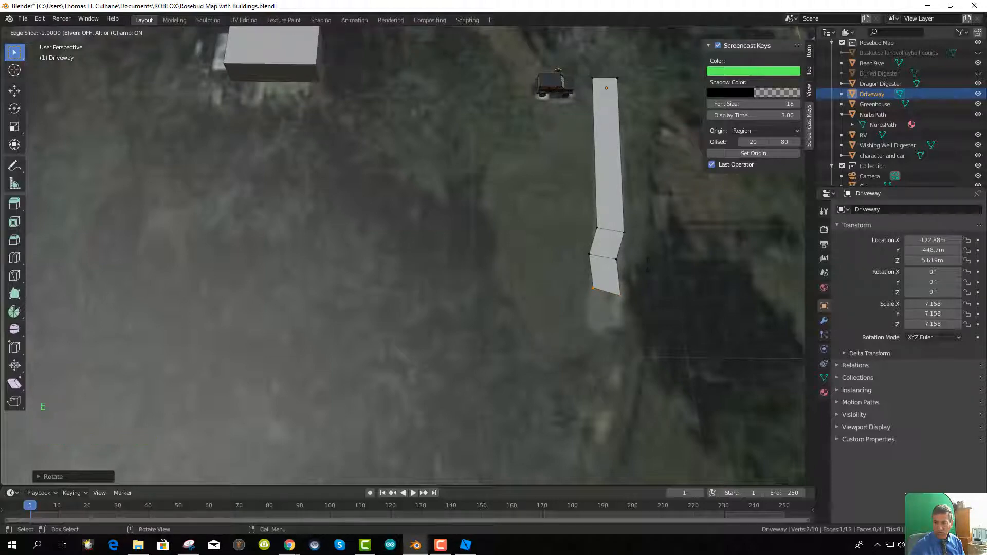
left_click(648, 300)
scroll(648, 299, "up", 1)
Move the whole Driveway in Object Mode to about X -141.99 m, Y -434.53 m, Z 32.839 m
middle_click_drag(648, 300, 539, 265)
scroll(539, 265, "down", 3)
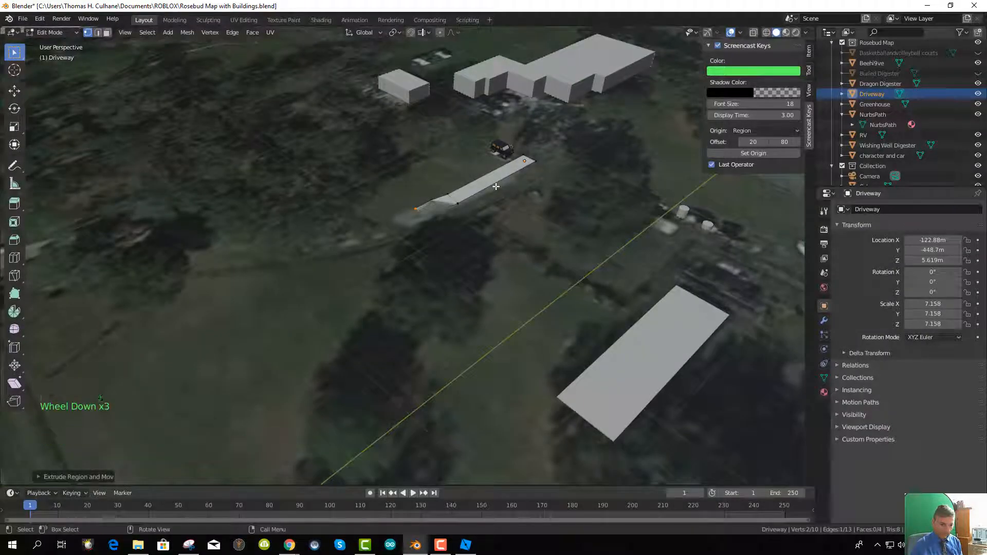
key("Tab")
key("g")
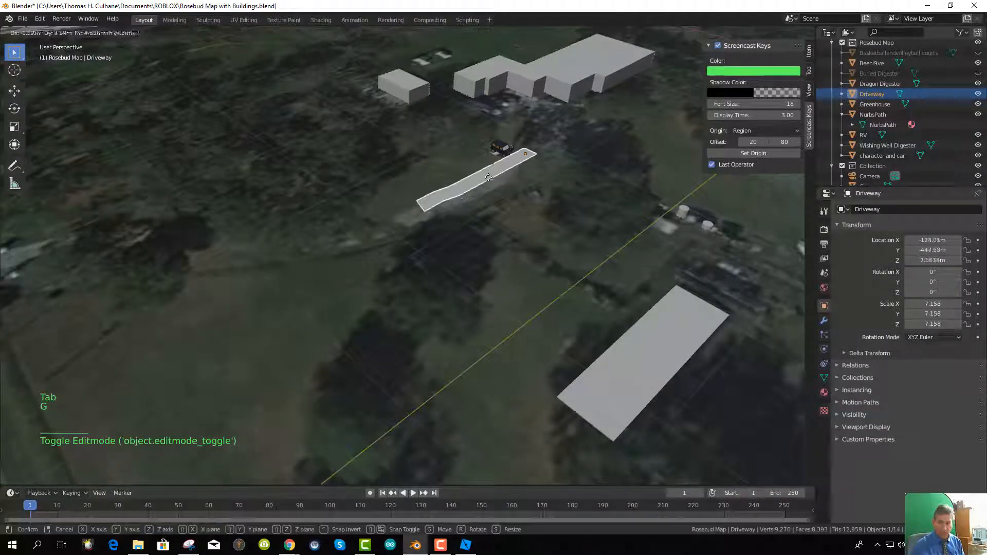
left_click(469, 239)
Return to Edit Mode with face selection and move the Driveway's large end face by about 1.8 m
middle_click_drag(469, 239, 452, 261)
scroll(452, 274, "up", 4)
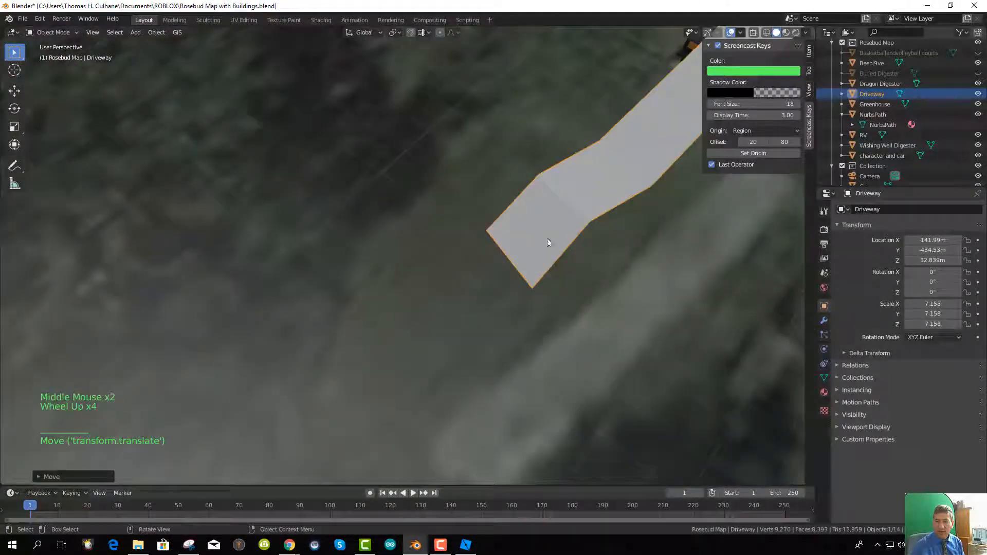
middle_click_drag(547, 239, 274, 178)
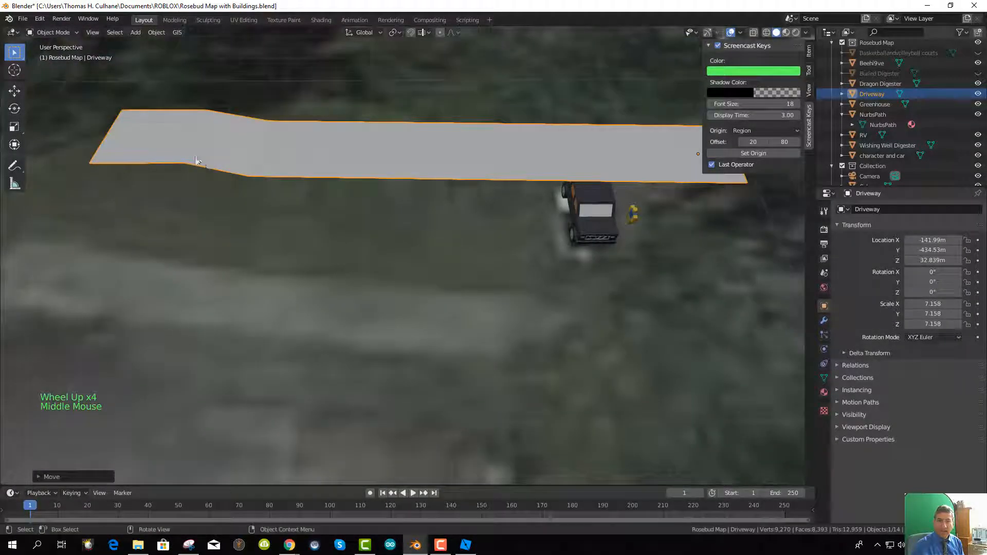
left_click(221, 165)
key("Tab")
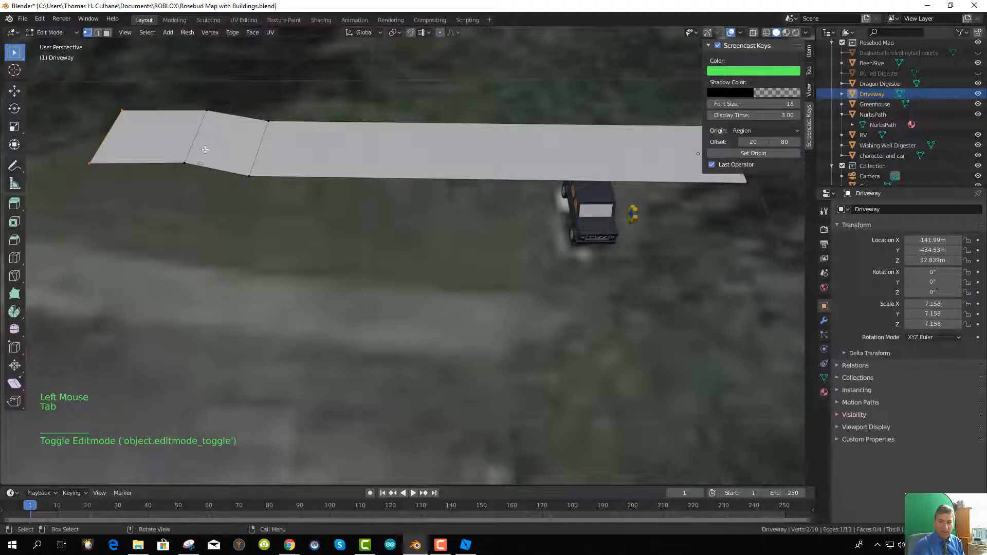
left_click(107, 33)
left_click(158, 138)
key("g")
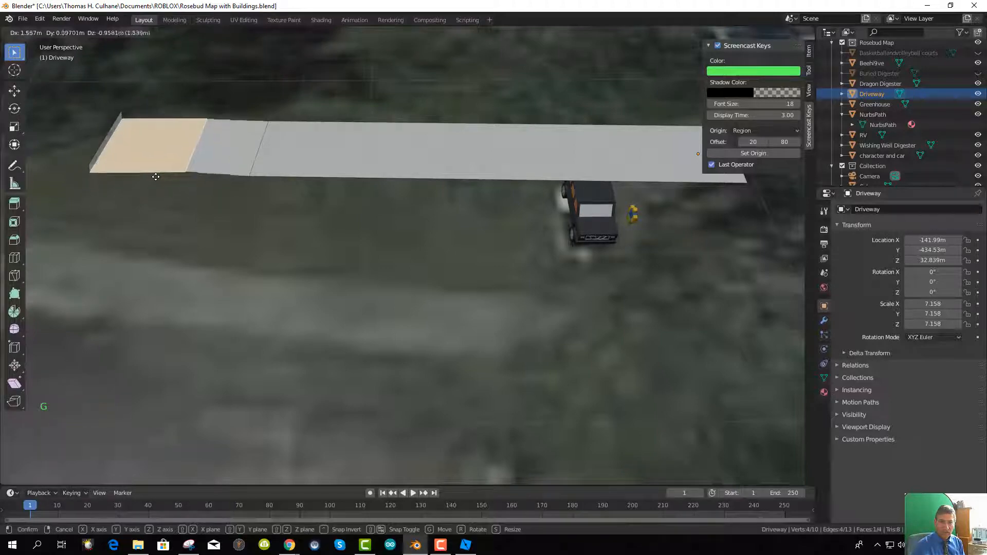
left_click(156, 177)
Delete the narrow sliver face at the Driveway's far end together with the adjoining third segment
middle_click_drag(144, 205, 260, 309)
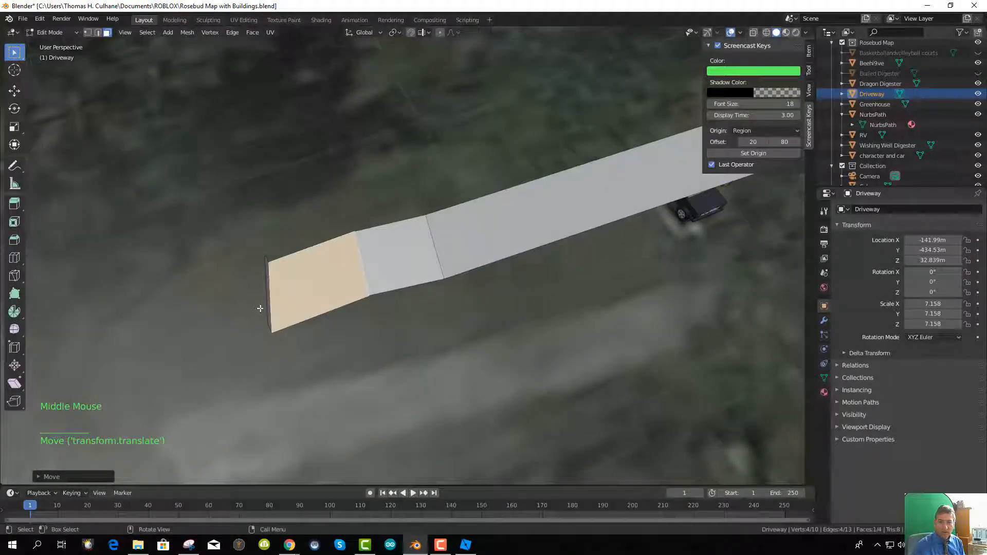
left_click(266, 305)
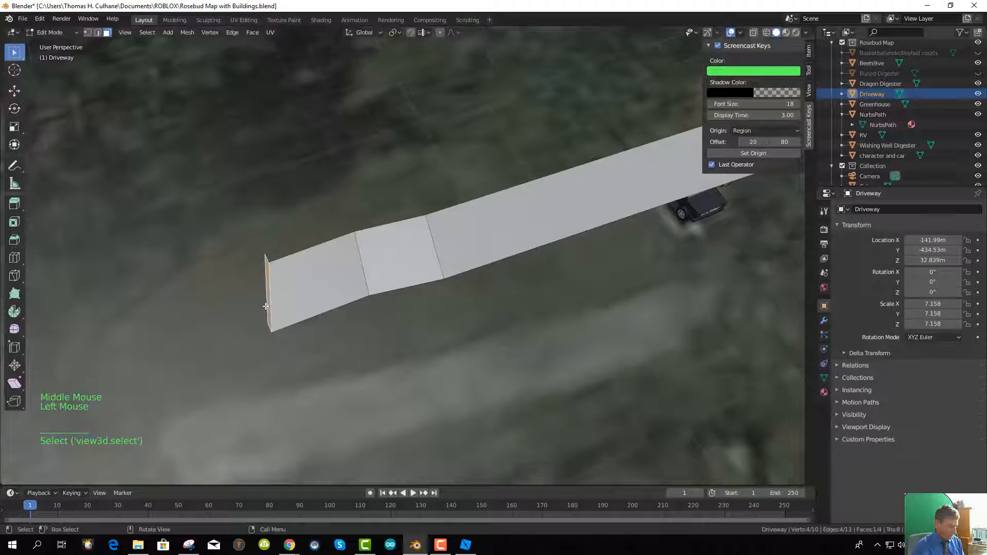
key("x")
left_click(264, 307)
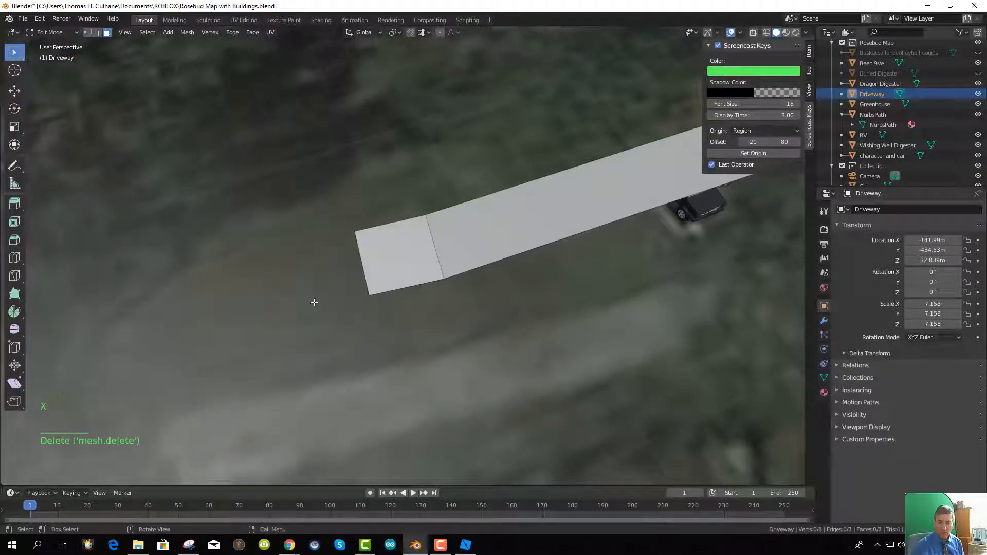
Move the Driveway in Object Mode from the top view onto the pale satellite strip, at about X -121.62 m, Y -445.46 m
key("Tab")
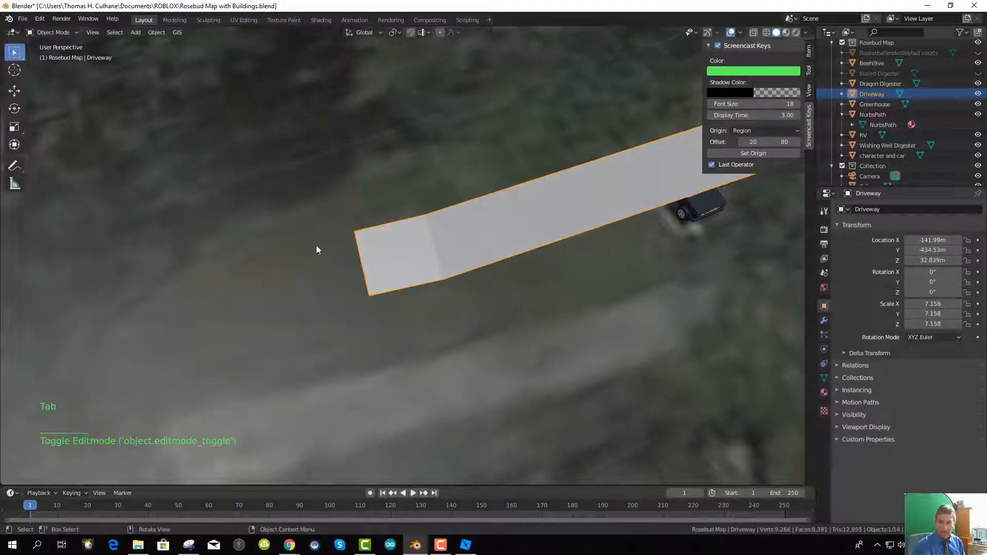
middle_click_drag(320, 249, 388, 280)
scroll(464, 273, "down", 5)
middle_click_drag(482, 293, 502, 292)
key("KP_7")
scroll(486, 289, "up", 2)
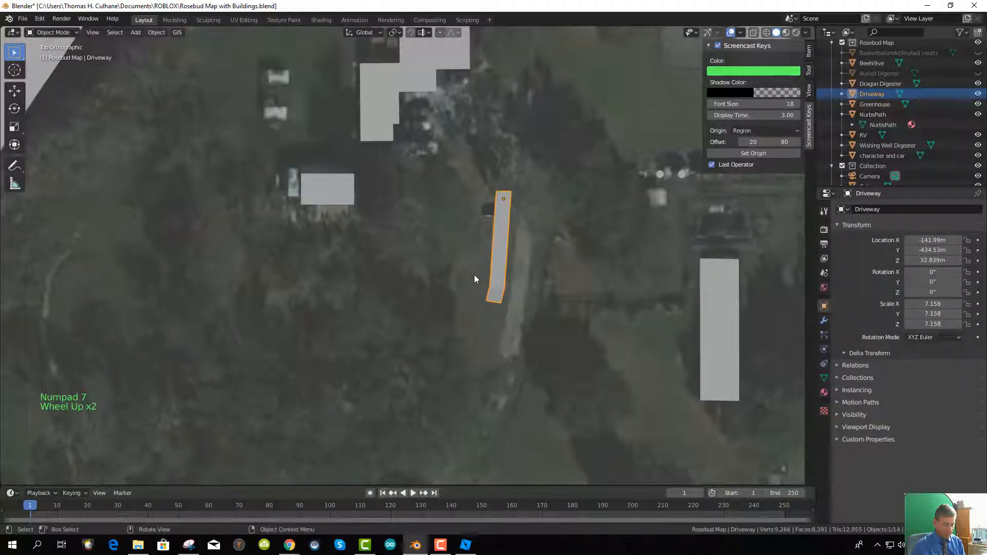
key("g")
left_click(495, 286)
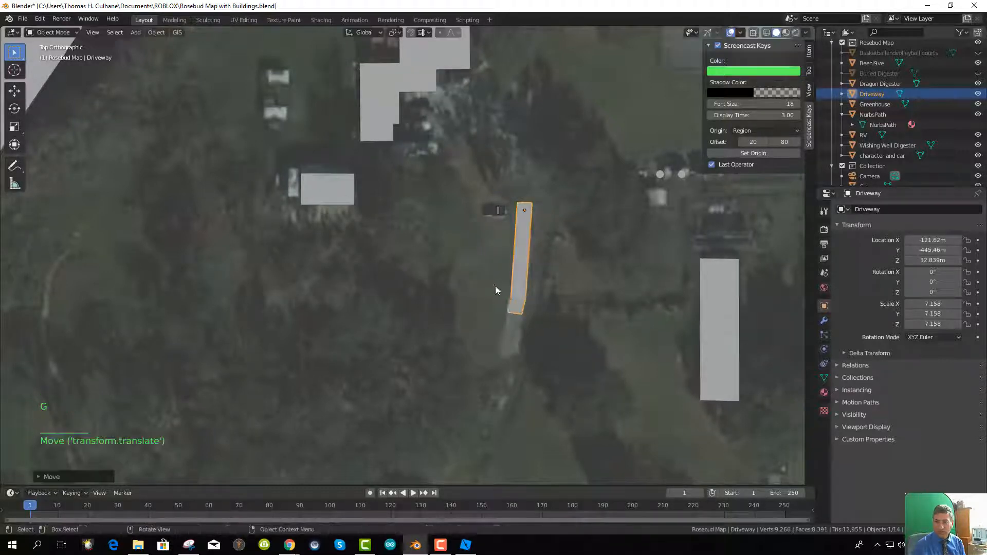
Select the two end vertices of the Driveway in Edit Mode and extrude them down to the end of the pale satellite strip
scroll(517, 321, "up", 2)
key("Tab")
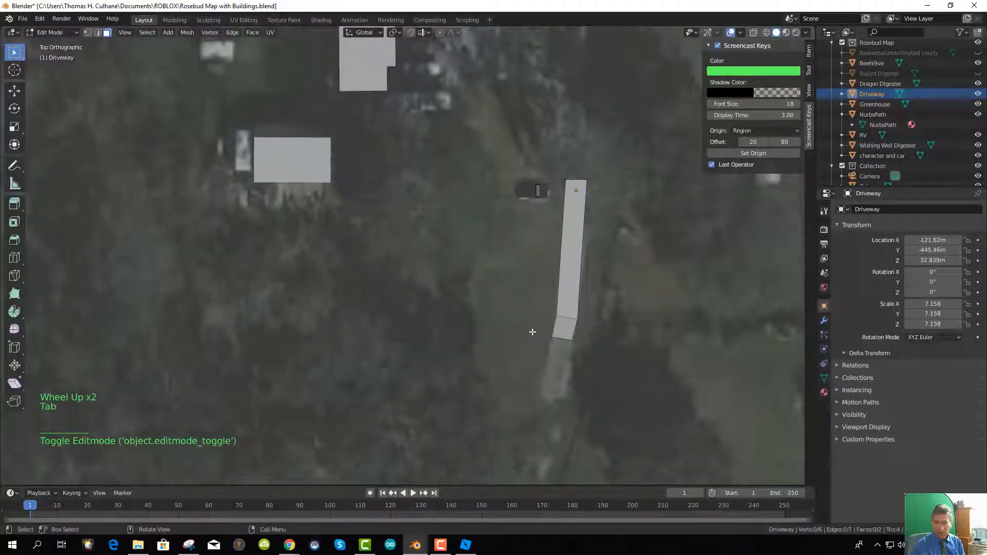
key("b")
left_click_drag(542, 335, 591, 342)
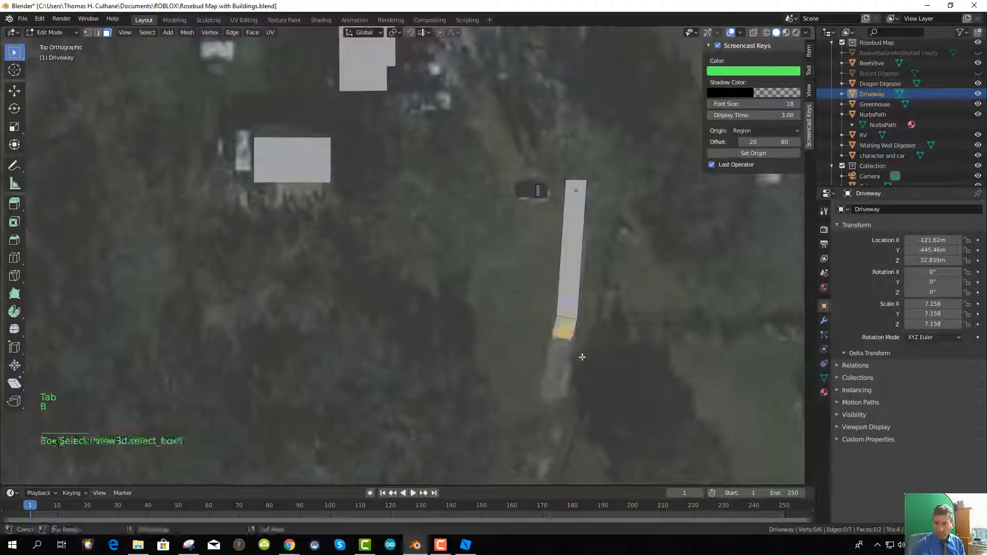
left_click(87, 32)
left_click(525, 343)
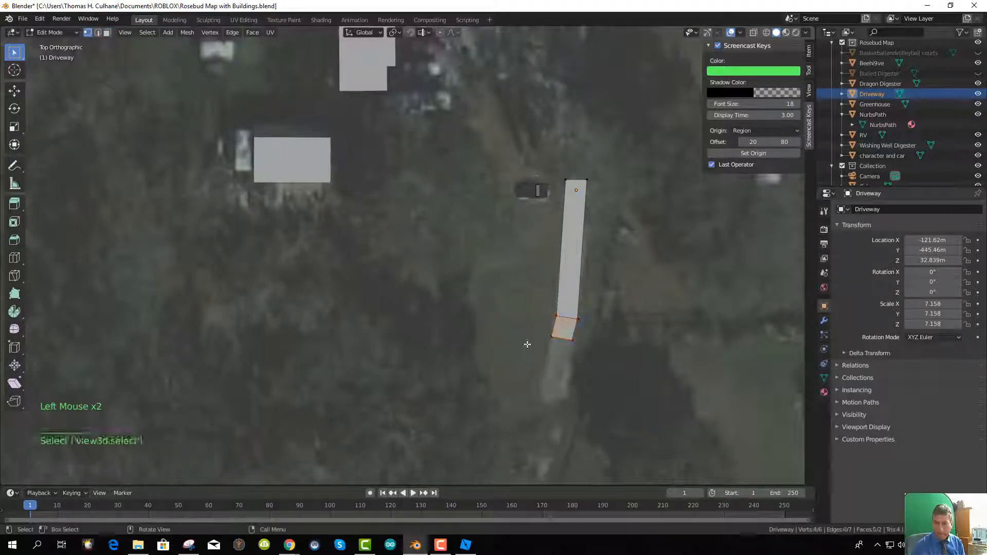
key("b")
left_click_drag(520, 329, 578, 346)
key("e")
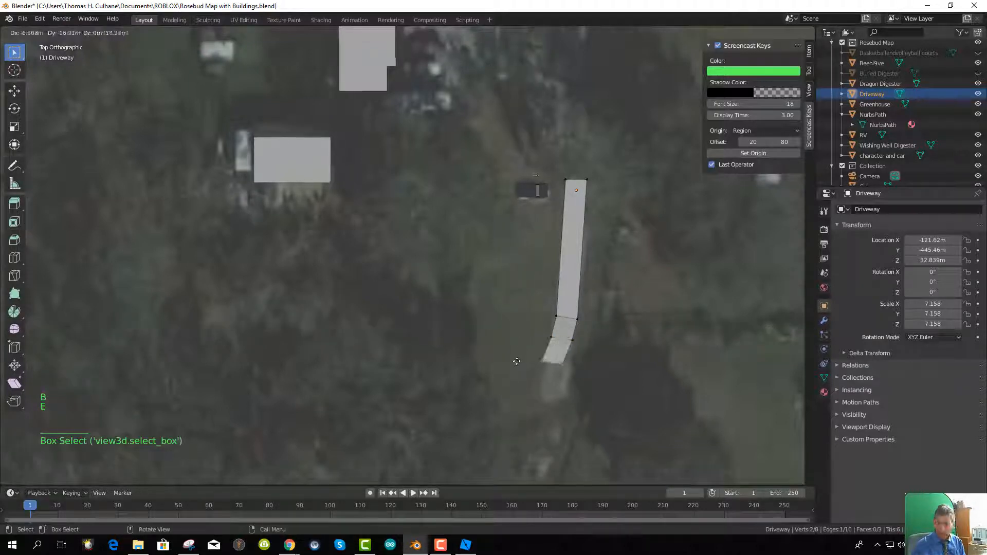
left_click(514, 398)
Extrude the Driveway's new end edge in place and rotate it by about 6 degrees
scroll(514, 391, "down", 5)
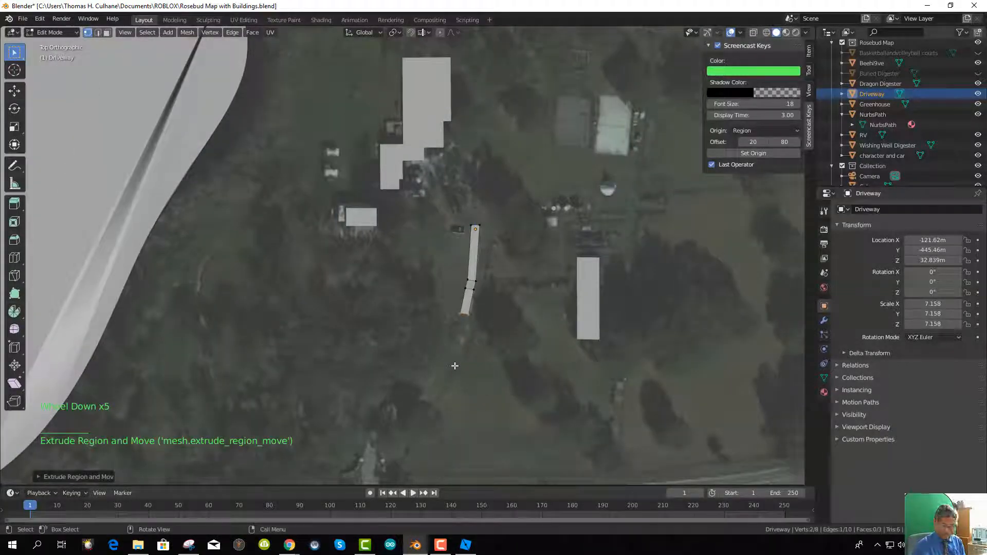
key("e")
right_click(444, 393)
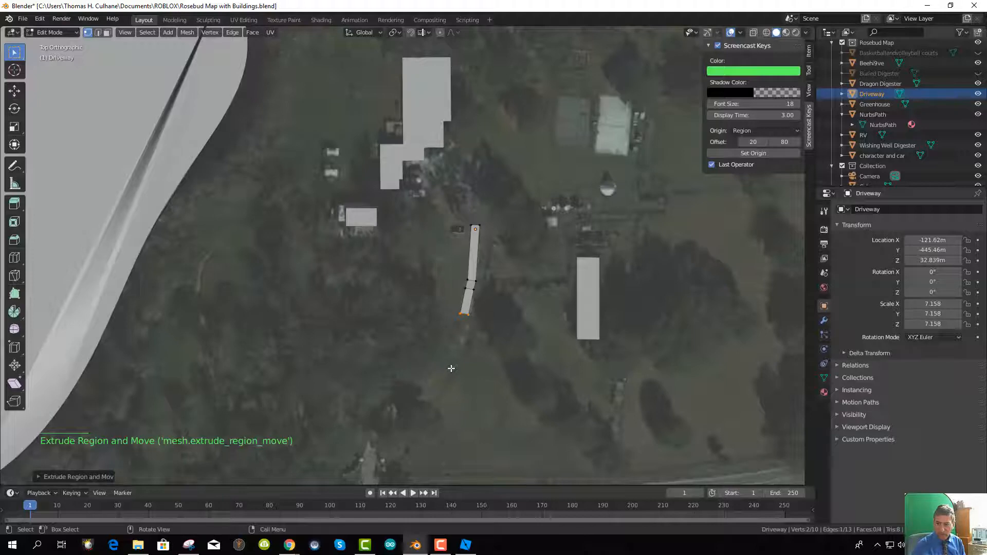
key("r")
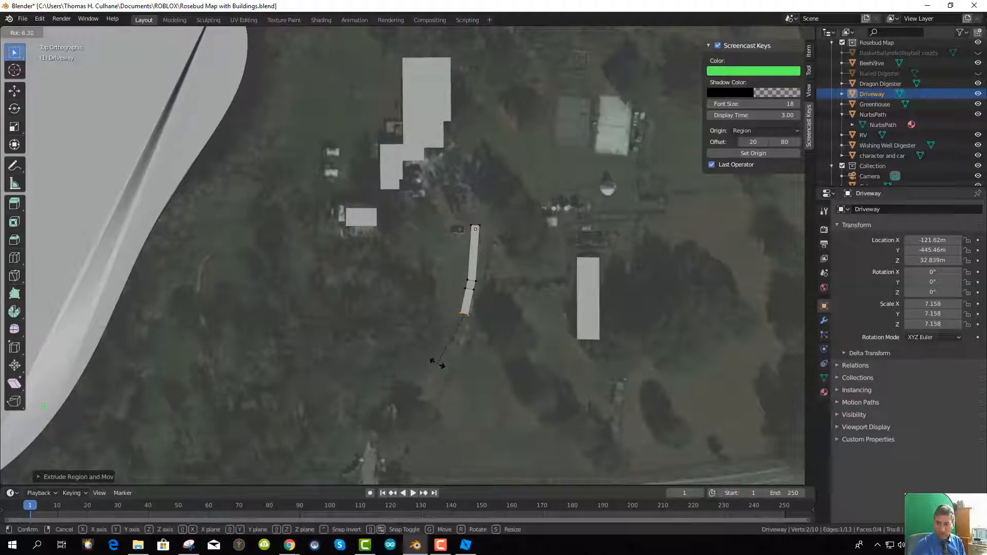
left_click(437, 364)
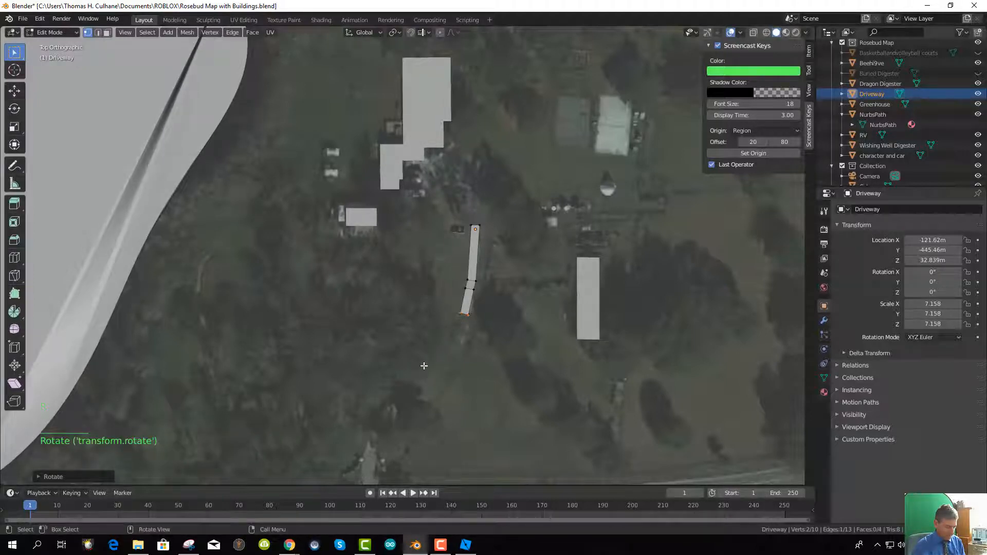
Move the rotated end edge about 111 m diagonally toward the road to form a long segment
key("e")
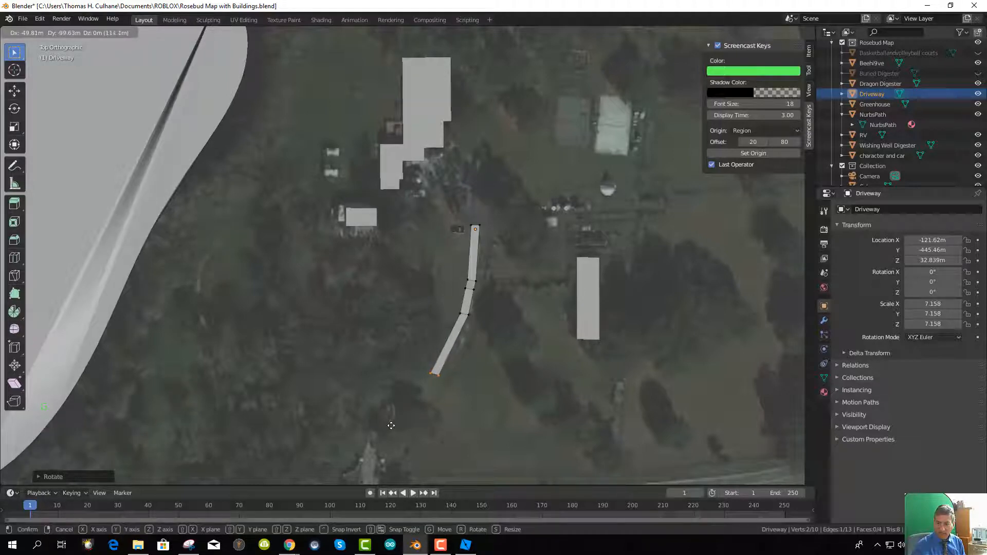
left_click(391, 425)
scroll(412, 427, "up", 3)
middle_click_drag(446, 429, 485, 334)
scroll(536, 358, "down", 3)
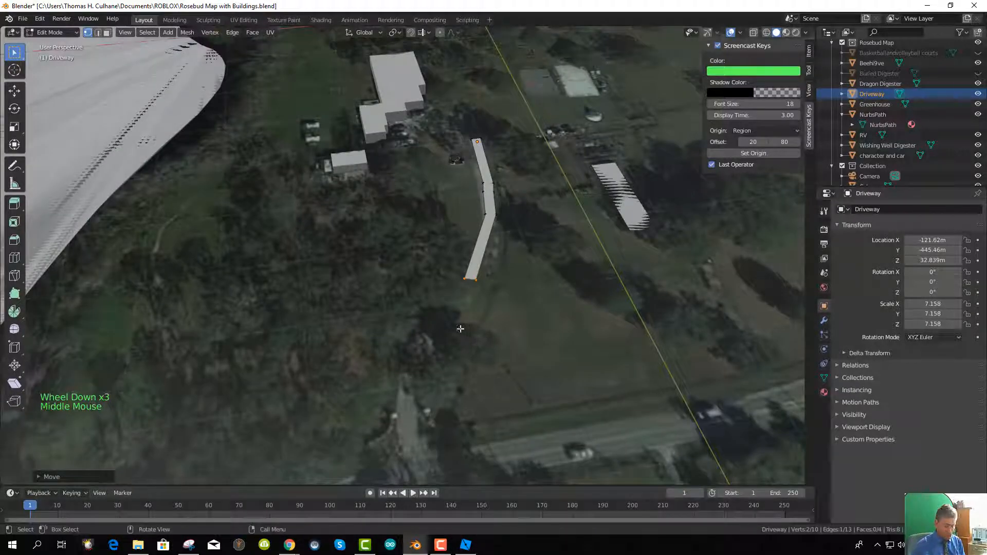
Rotate the long segment's end edge by about 19 degrees in top view and move it slightly farther toward the dark trees
key("KP_7")
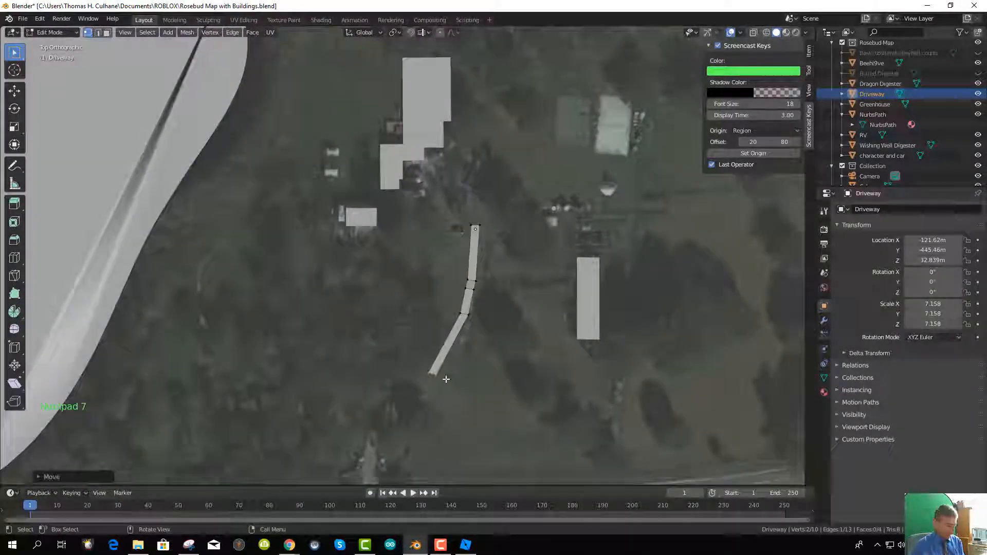
middle_click_drag(445, 379, 572, 350, "shift")
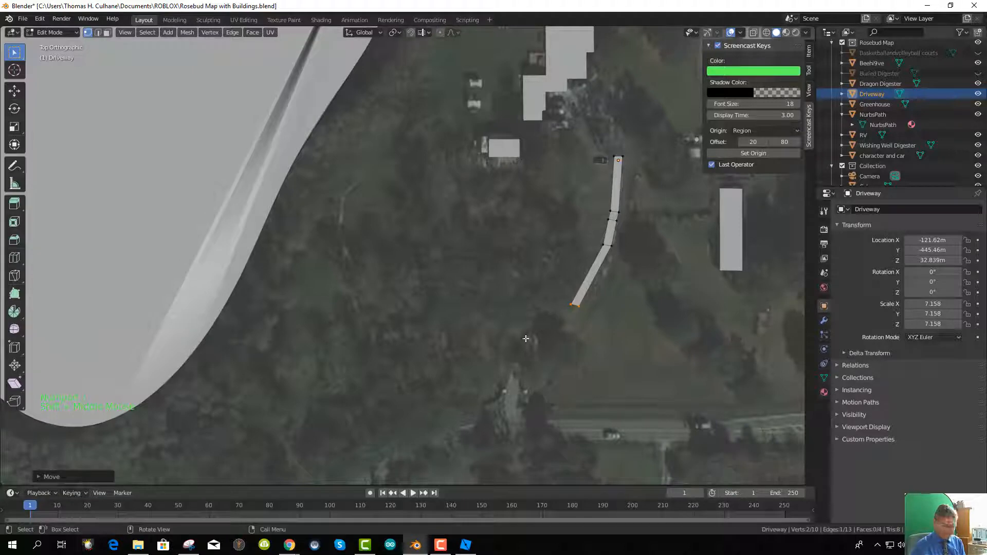
scroll(524, 340, "up", 3)
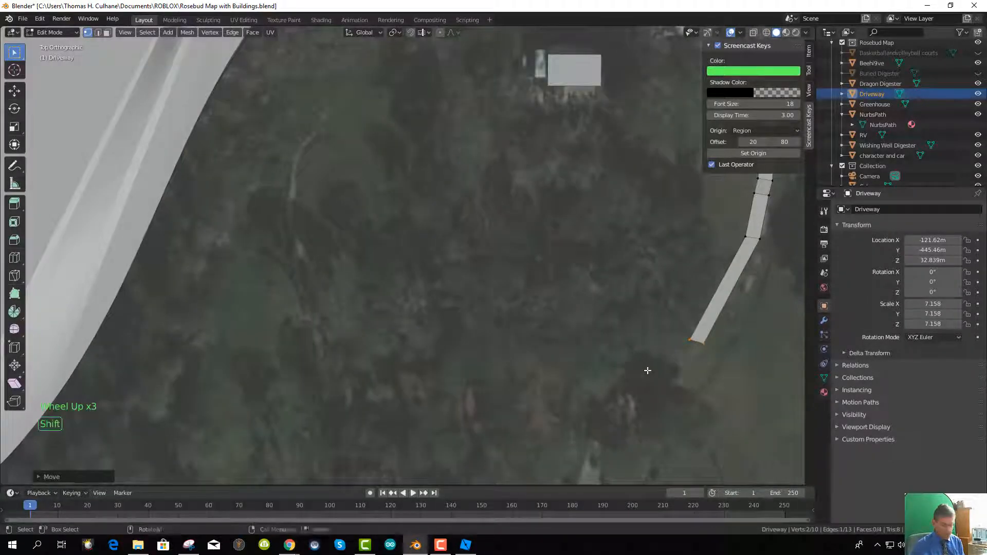
middle_click_drag(646, 368, 480, 306, "shift")
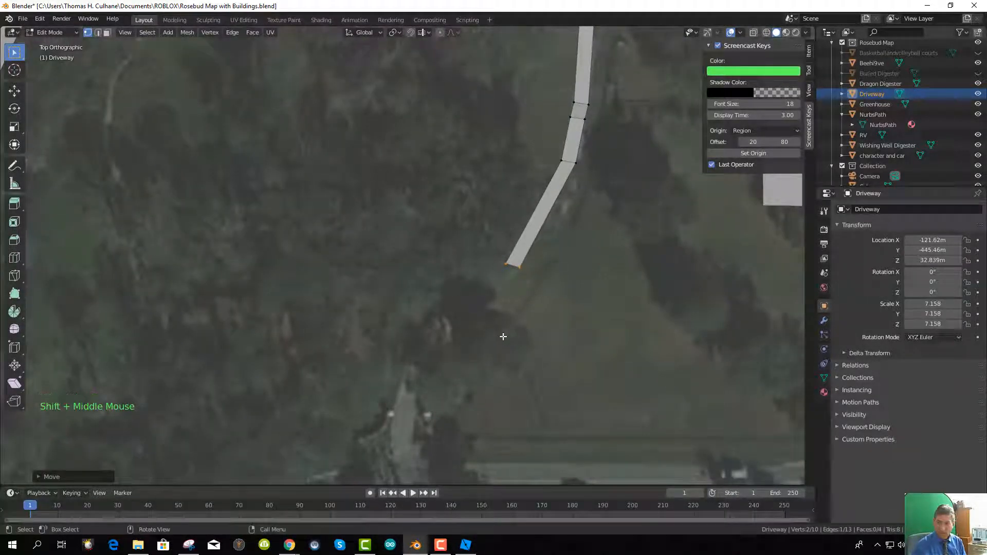
key("r")
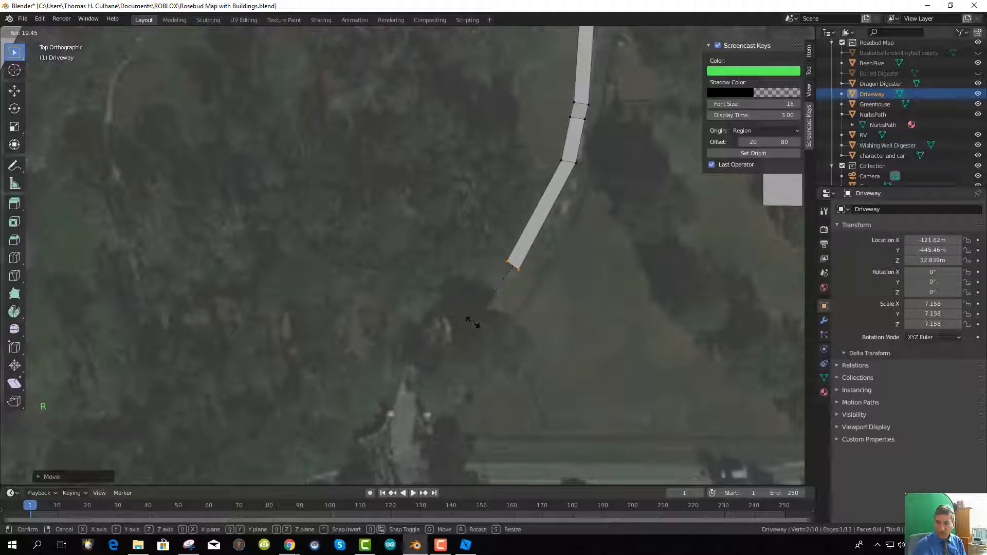
left_click(472, 322)
key("g")
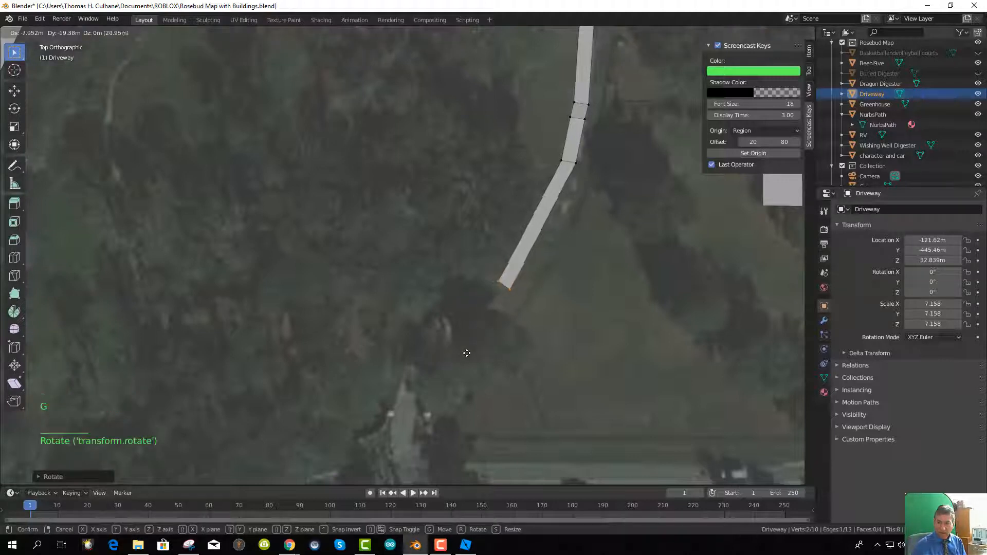
left_click(471, 356)
Extrude the end edge in place and once more diagonally toward the gated entrance near the road, and rotate the new edge slightly
key("e")
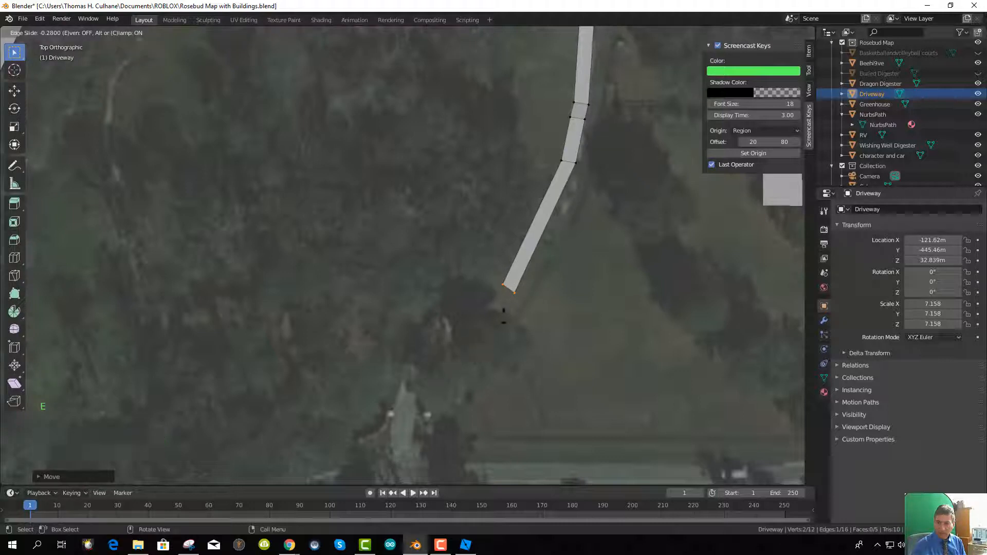
right_click(483, 316)
key("e")
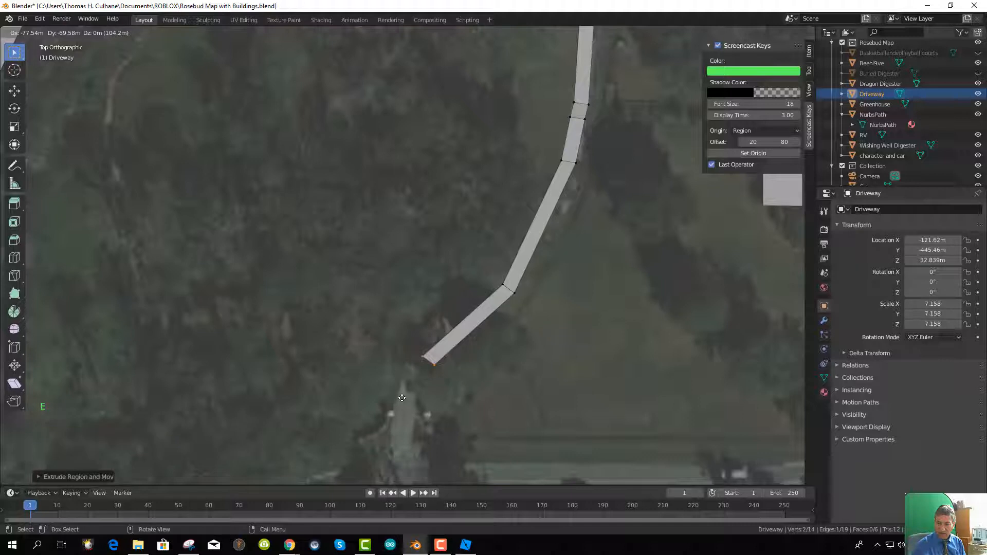
left_click(429, 389)
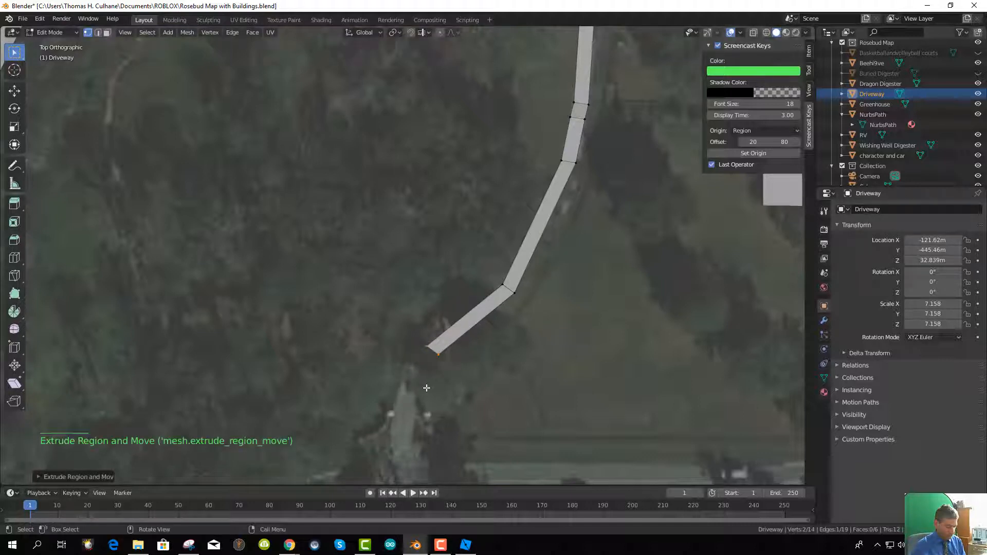
key("r")
left_click(429, 392)
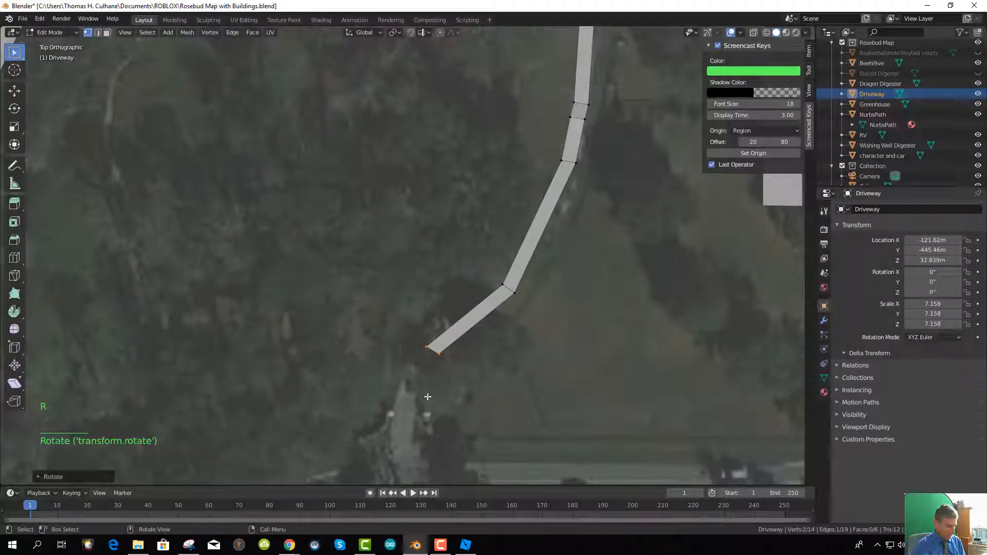
Extrude the end edge about 22 m toward the gated entrance and rotate it slightly to follow the bend
key("e")
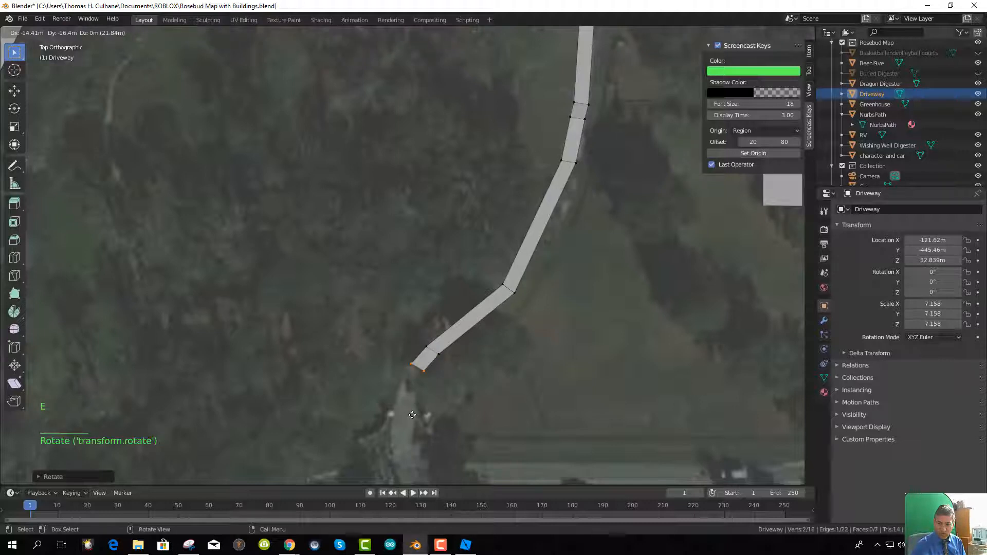
left_click(413, 415)
key("r")
left_click(420, 418)
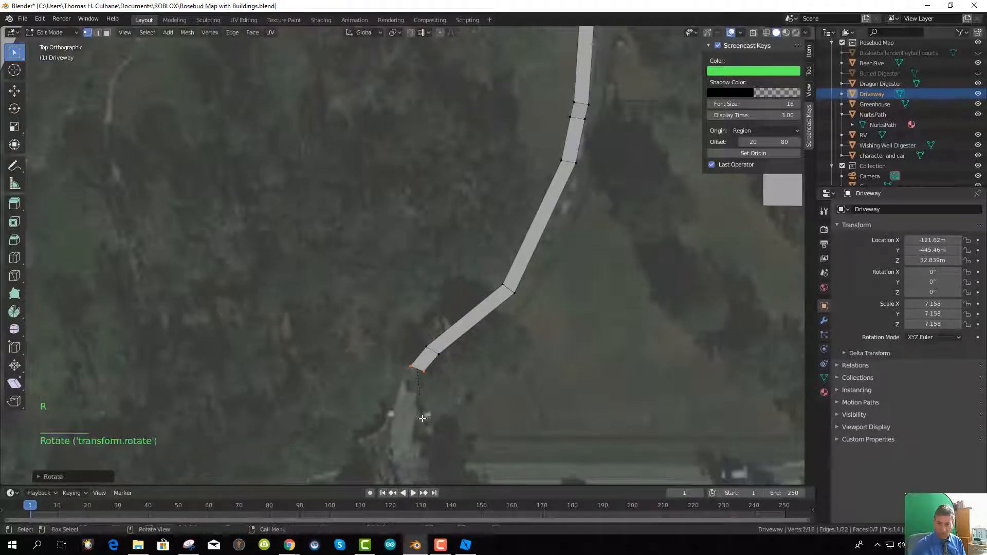
Extrude the driveway's end edge a short way toward the gateposts and rotate it slightly to follow the bend
key("e")
left_click(413, 440)
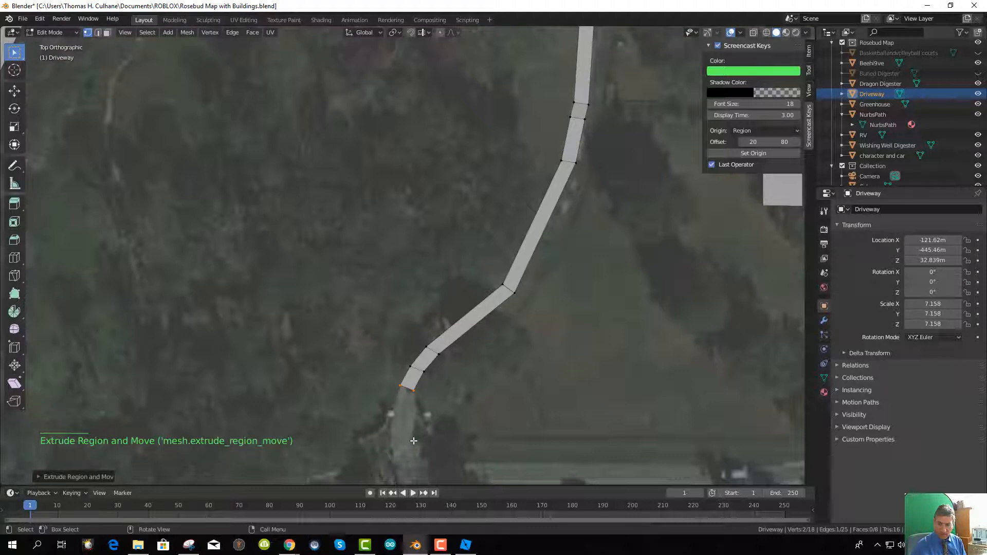
key("r")
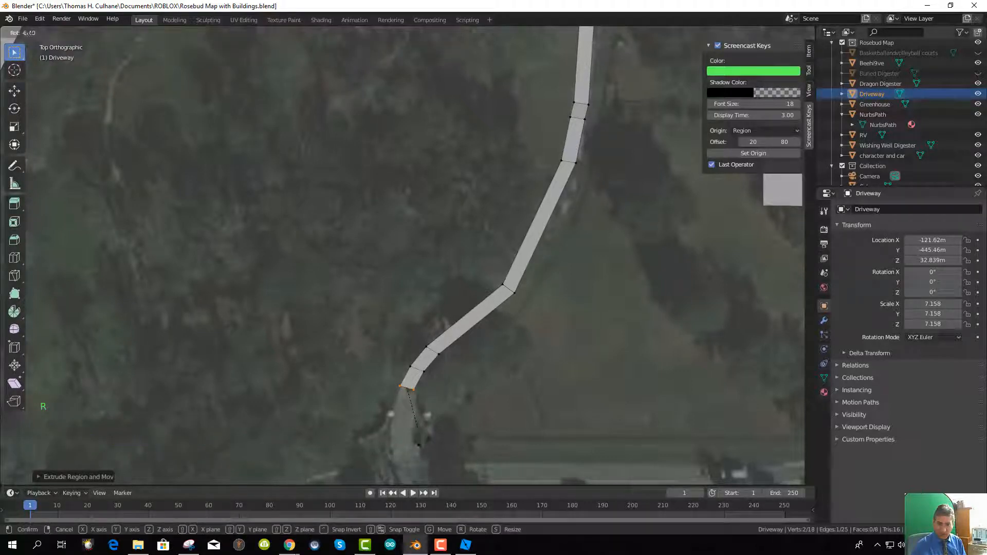
left_click(425, 442)
Extrude the end edge down between the gateposts, extrude once more in place, and rotate the new edge slightly
key("e")
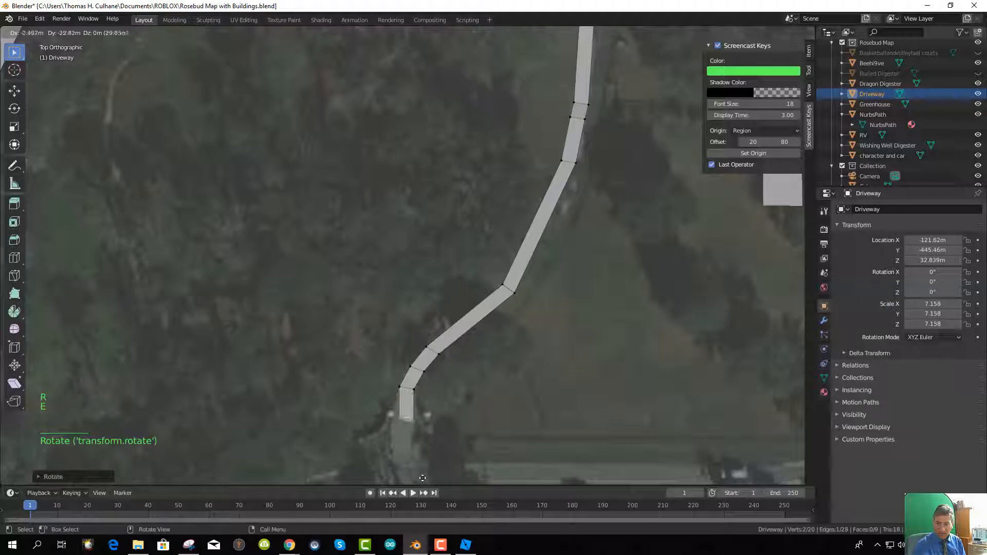
left_click(453, 419)
scroll(453, 419, "down", 1)
scroll(448, 418, "down", 1)
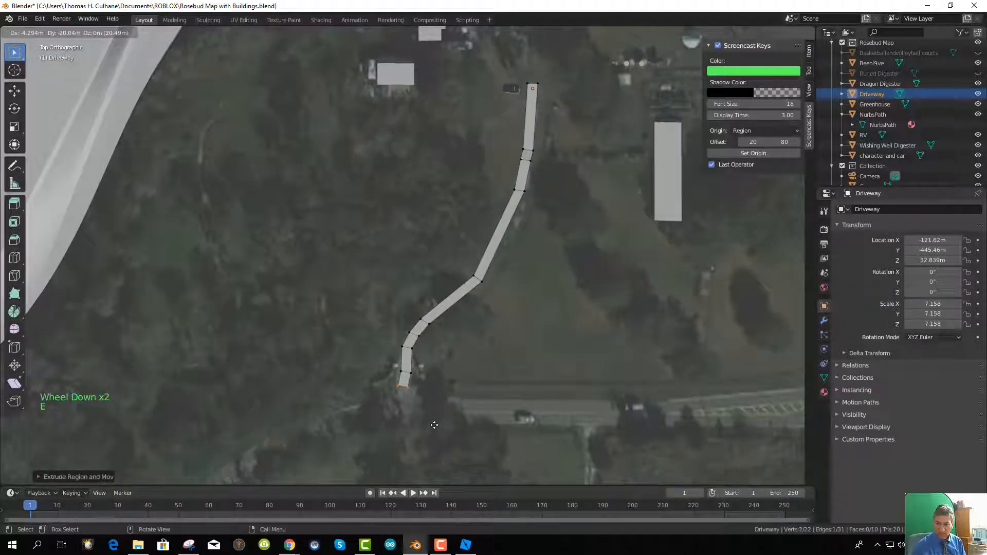
key("e")
key("r")
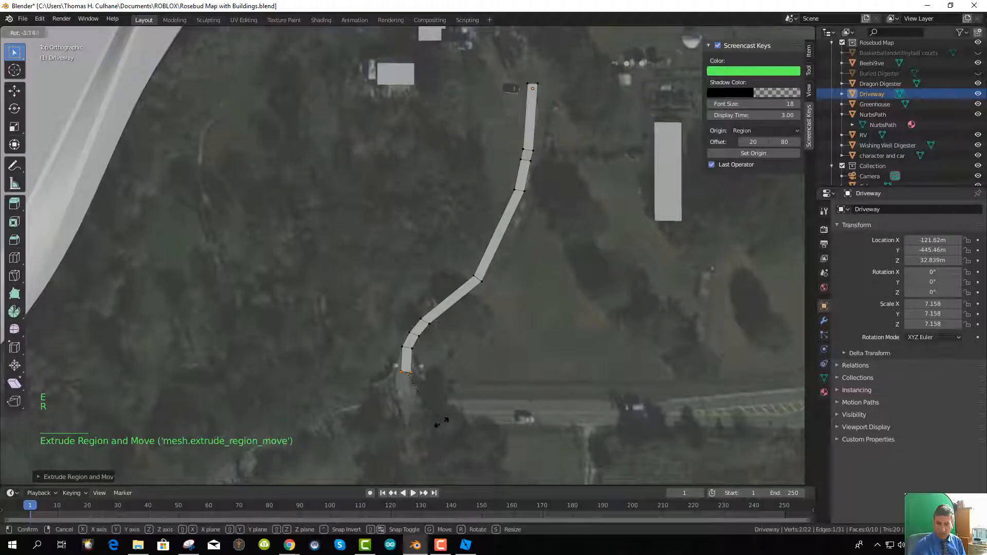
left_click(443, 417)
Extrude the end edge beyond the gateposts to reach the road and finish editing the driveway mesh
key("e")
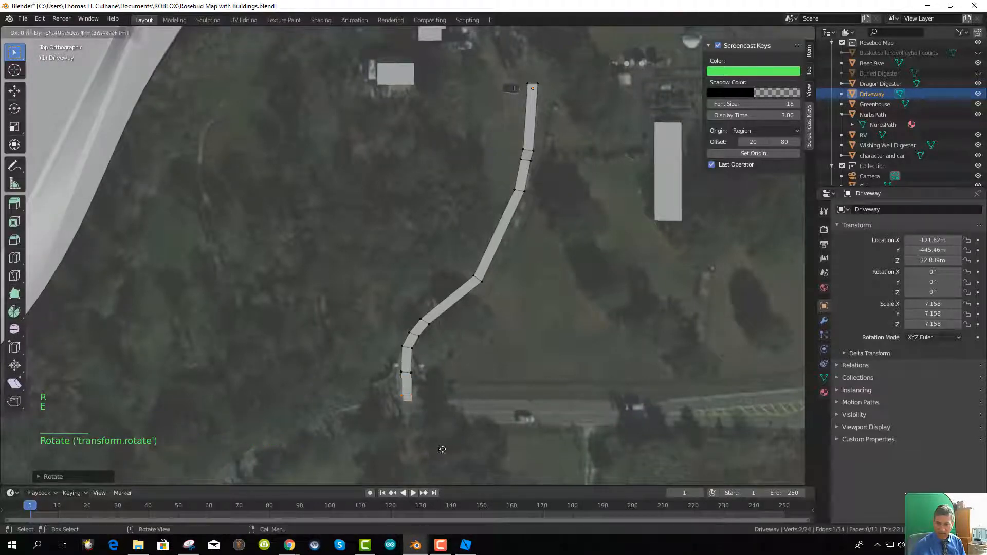
left_click(442, 449)
scroll(509, 360, "down", 2)
scroll(529, 337, "up", 4)
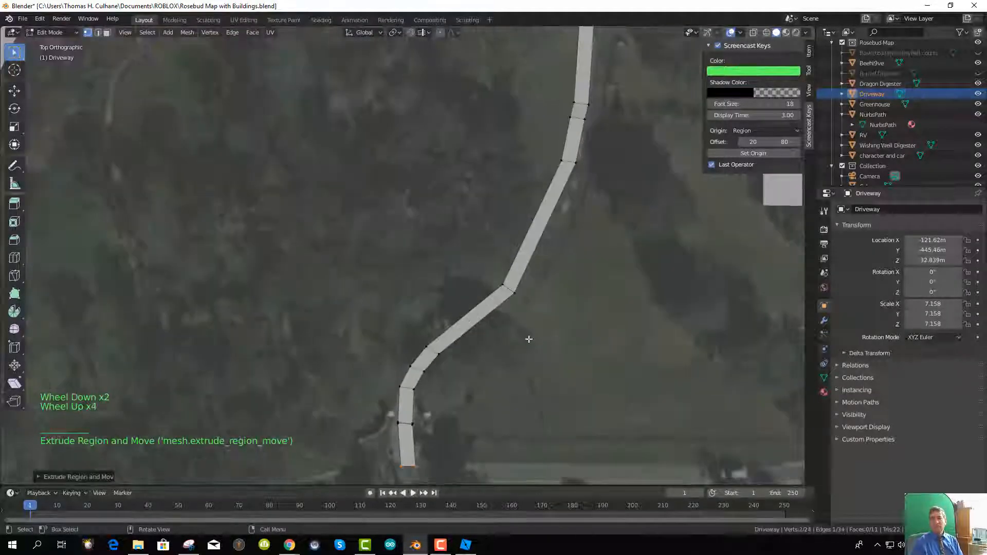
key("Tab")
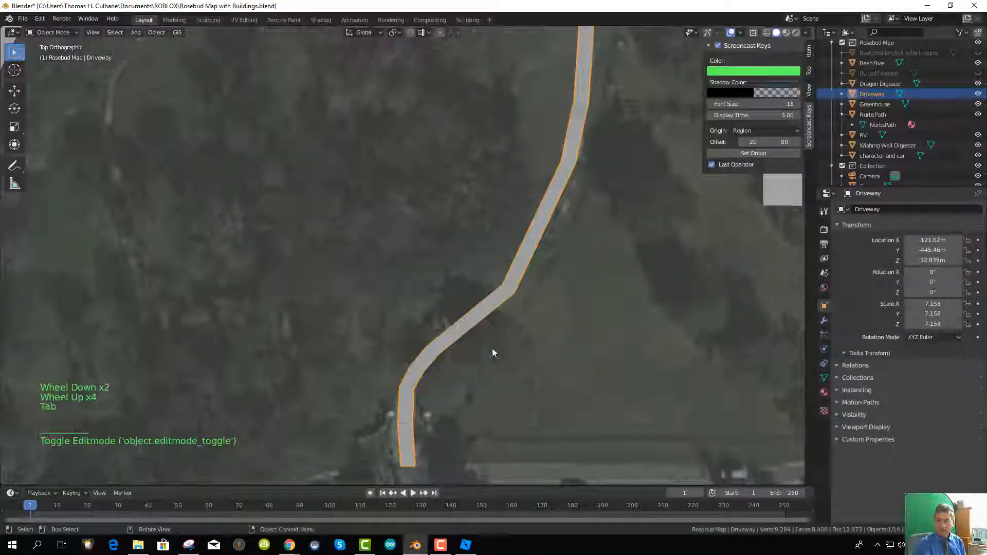
Move the whole driveway down close to the satellite map surface, to a Z location of about 10.9 m
middle_click_drag(493, 353, 431, 206)
key("g")
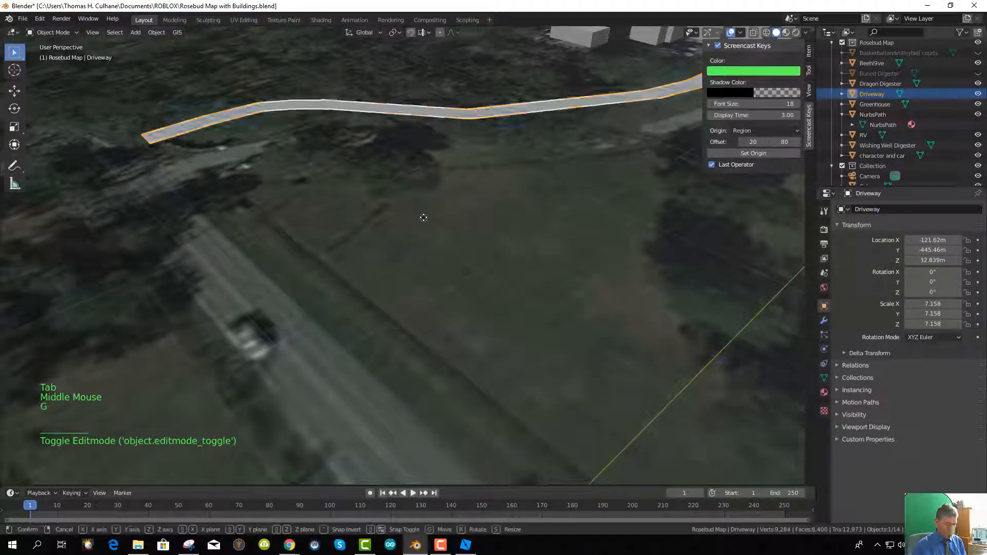
left_click(430, 245)
middle_click_drag(432, 248, 462, 241)
scroll(518, 278, "down", 4)
scroll(459, 242, "up", 3)
scroll(471, 240, "down", 1)
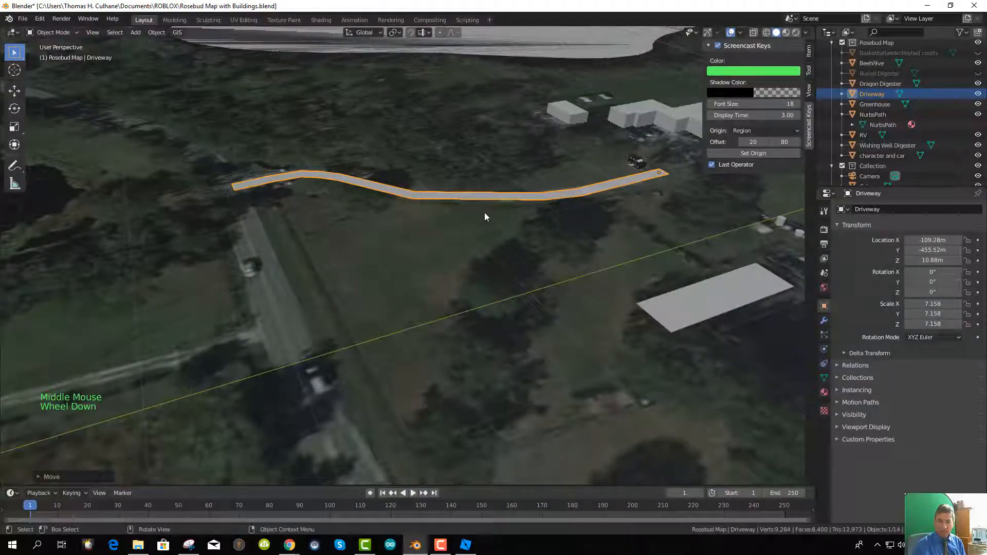
Select all faces of the driveway mesh and extrude them about 5 m downward to give it thickness
key("Tab")
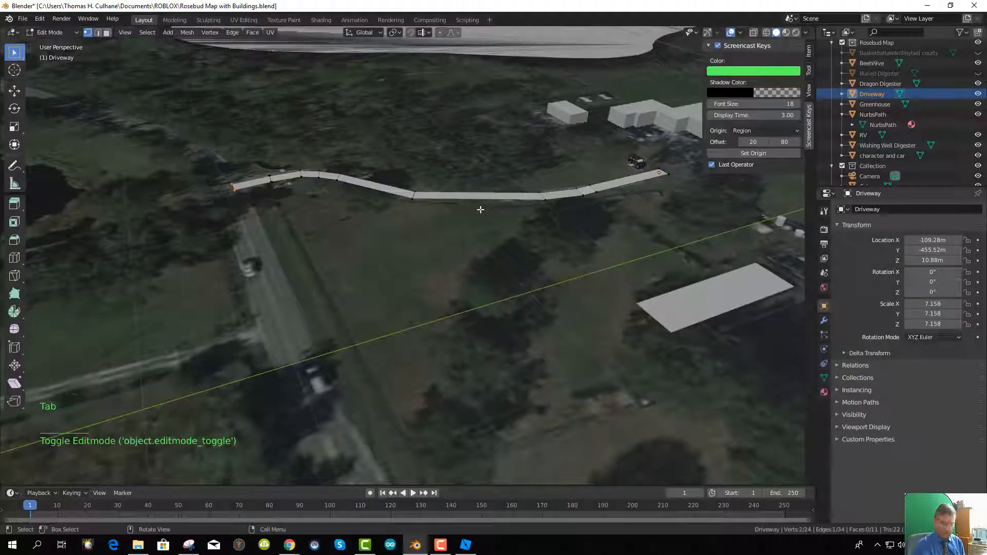
left_click(106, 33)
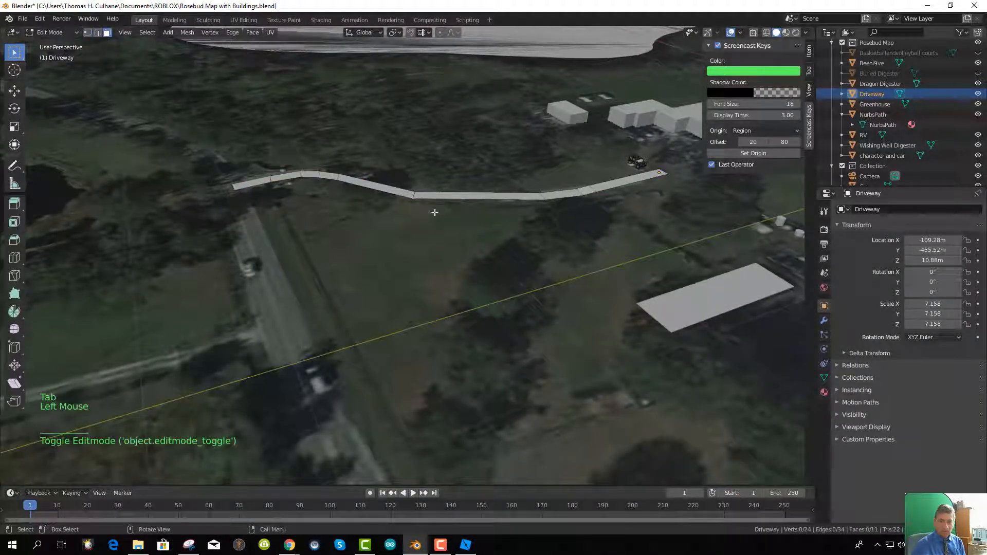
key("a")
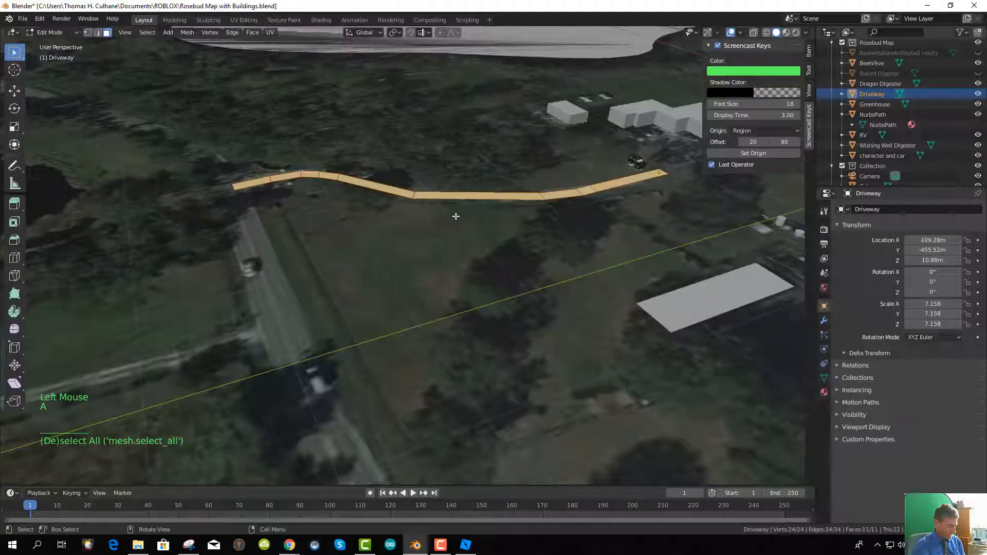
key("e")
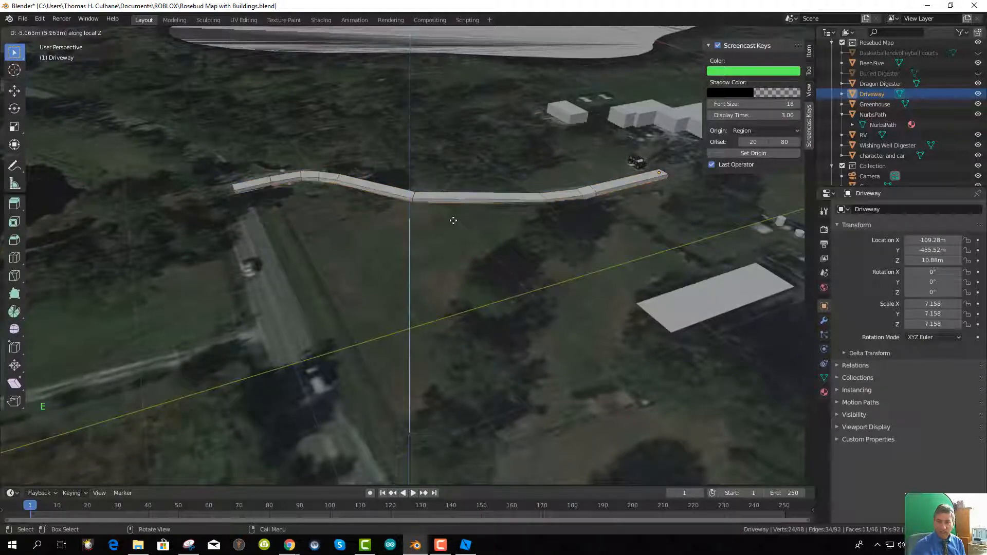
left_click(455, 221)
scroll(472, 236, "up", 2)
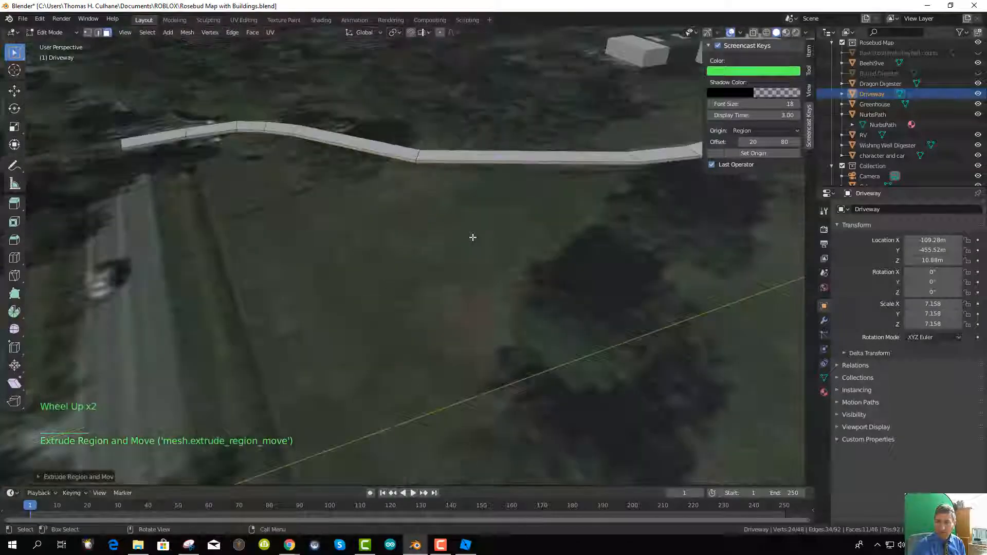
middle_click_drag(449, 209, 215, 60)
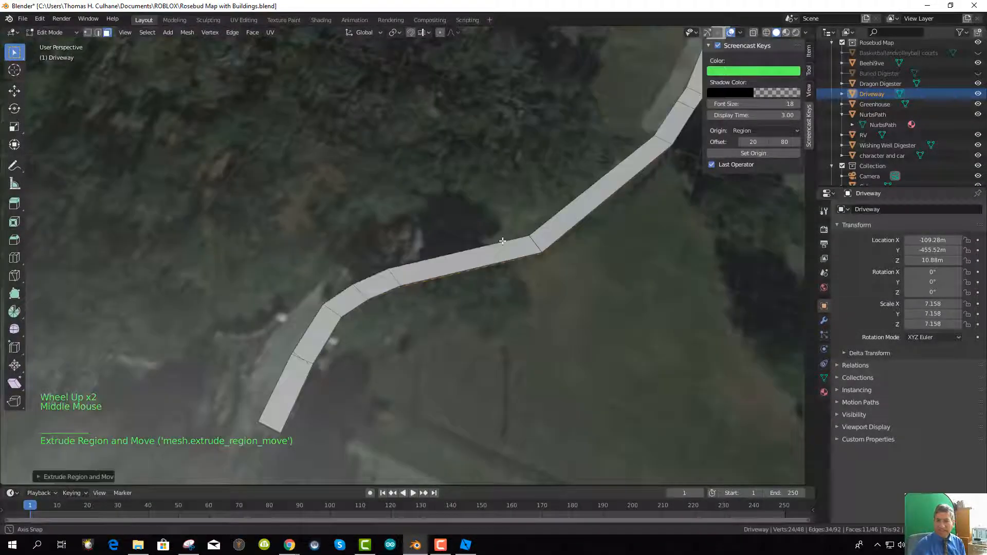
key("Tab")
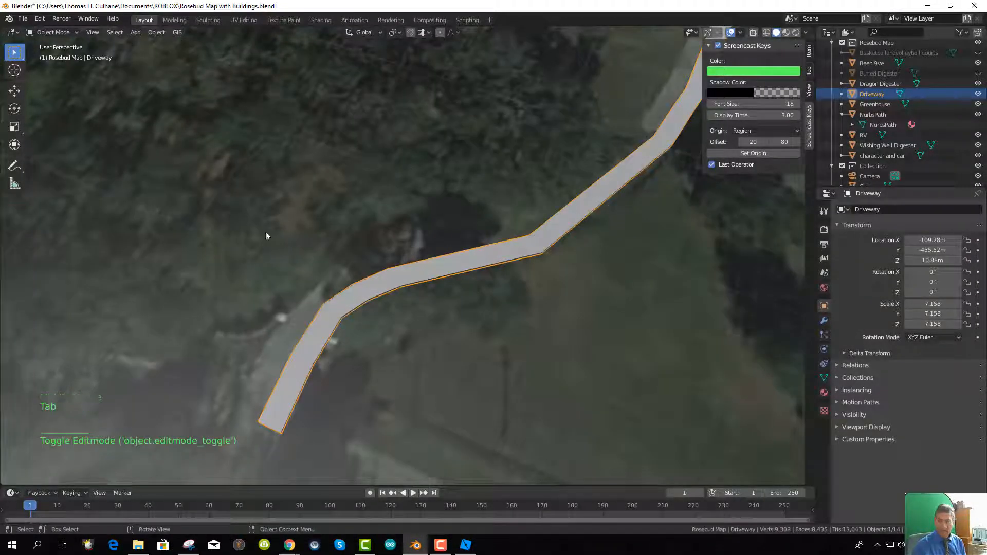
Move the driveway about 15.6 m in negative X to line it up with the driveway on the satellite map
middle_click_drag(265, 232, 337, 218)
scroll(411, 213, "down", 3)
middle_click_drag(431, 217, 491, 289)
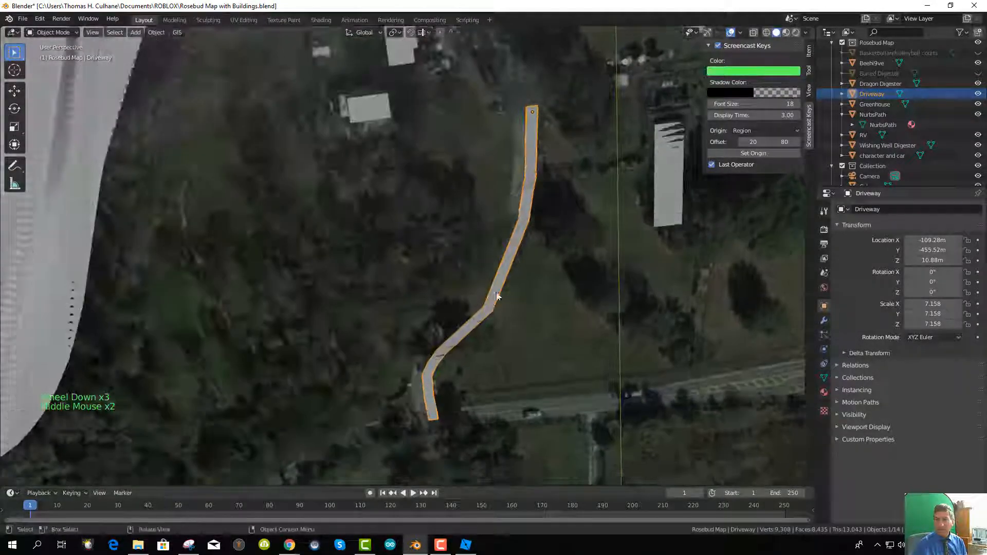
key("g")
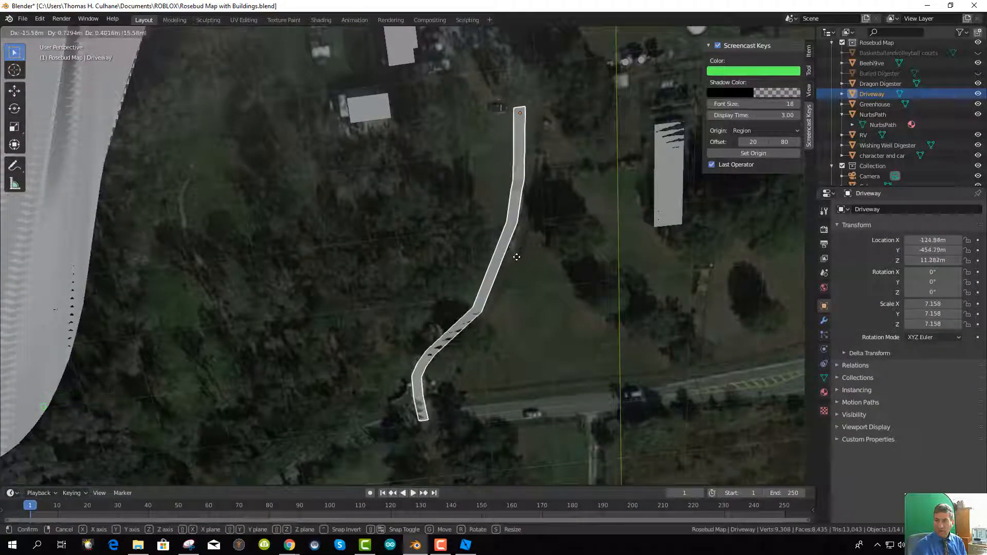
left_click(517, 258)
middle_click_drag(518, 264, 507, 235)
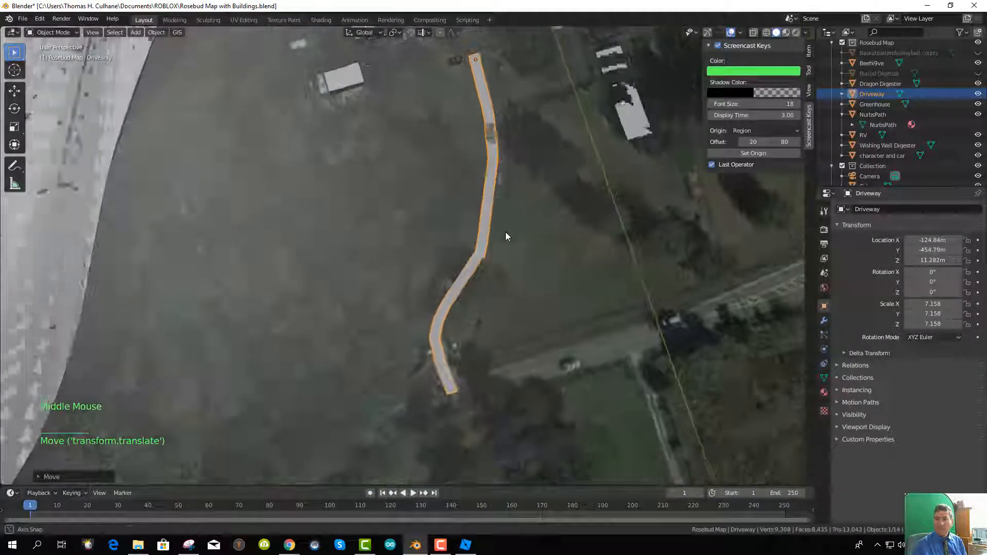
scroll(330, 98, "down", 3)
middle_click_drag(376, 157, 395, 221)
Export the selected driveway as a Wavefront file named "Driveway Rosebud 2.obj" in the Exports to Roblox folder
left_click(23, 19)
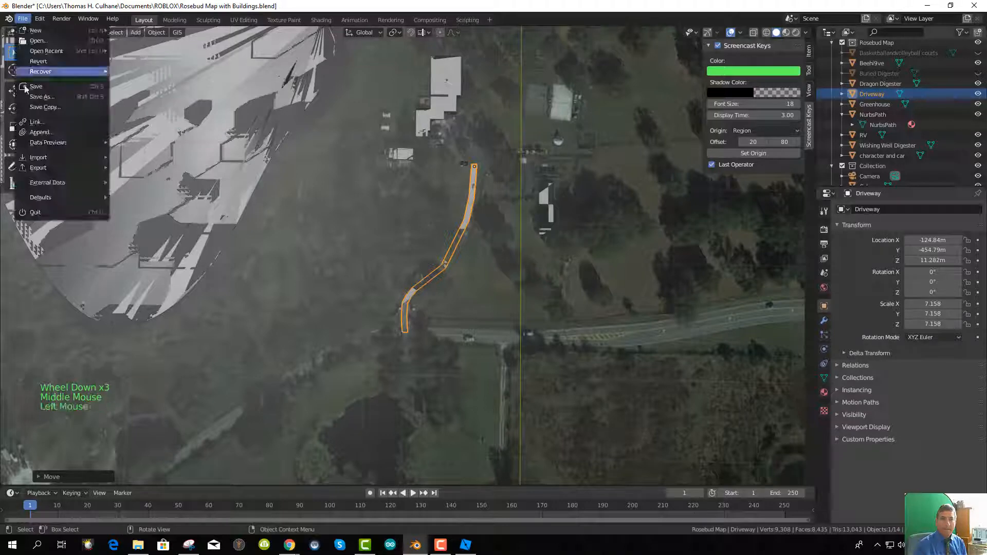
mouse_move(57, 169)
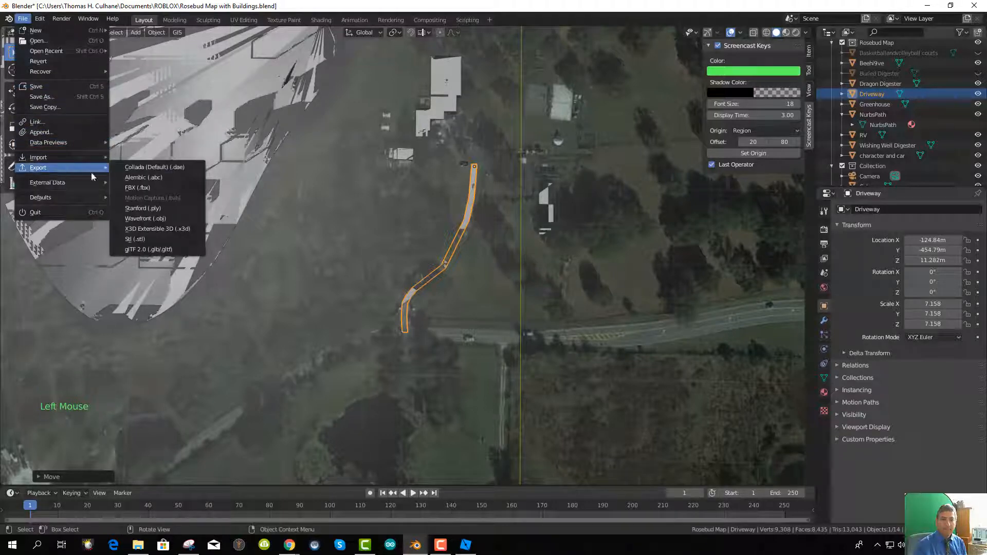
left_click(157, 226)
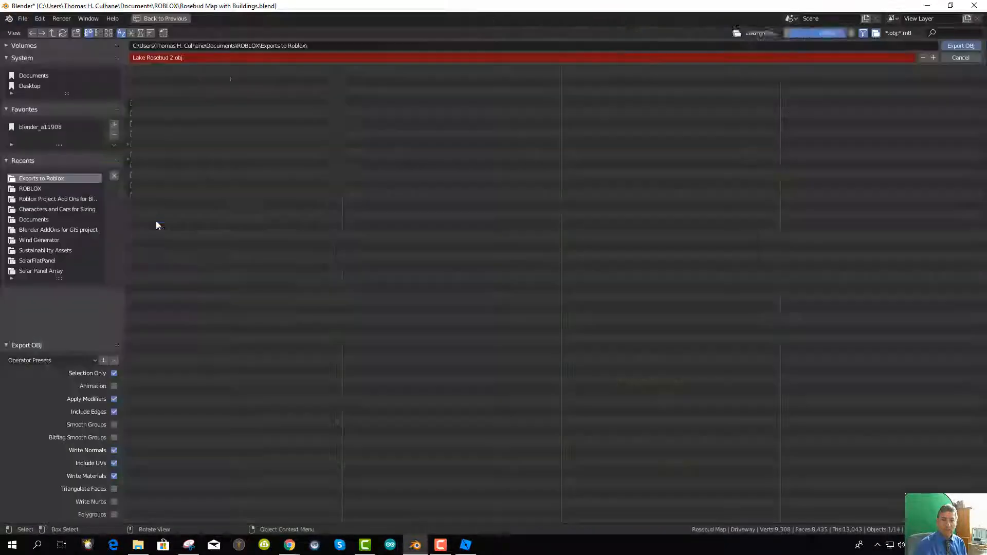
left_click(168, 58)
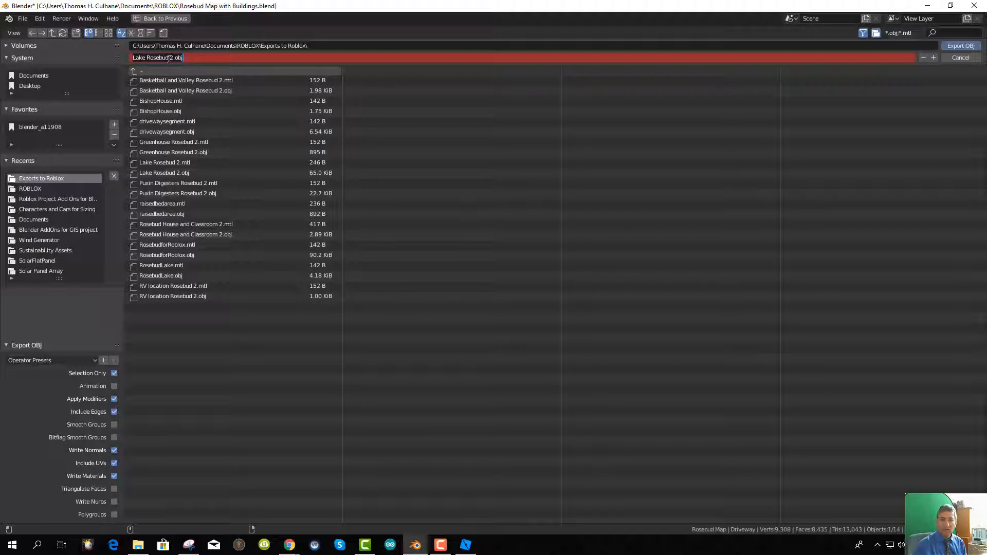
left_click(171, 57)
left_click_drag(161, 58, 122, 62)
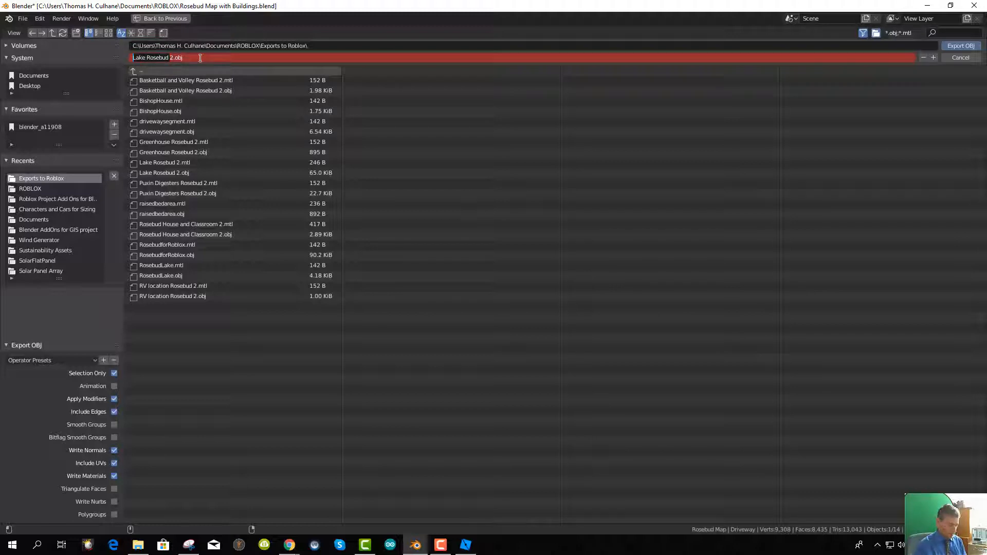
type("dRIV")
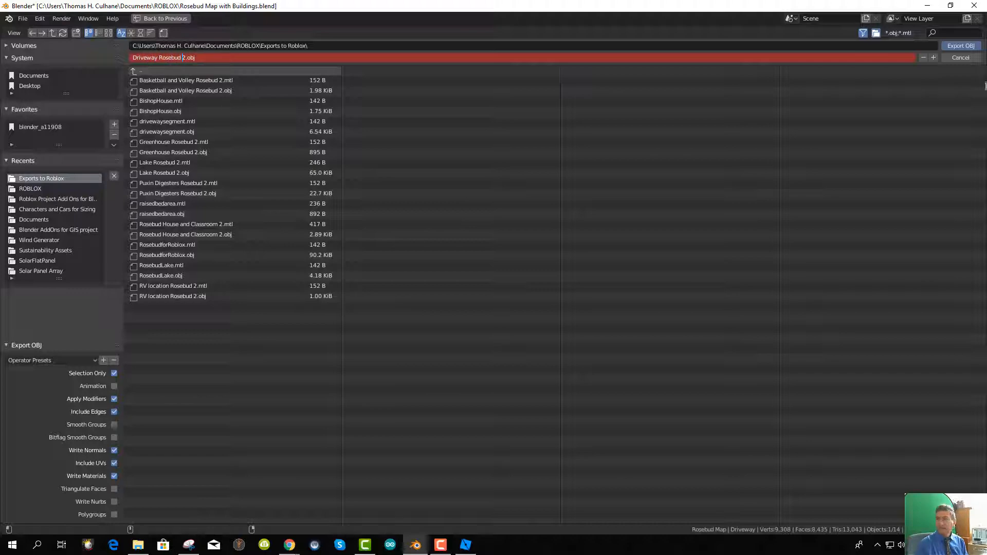
left_click(963, 45)
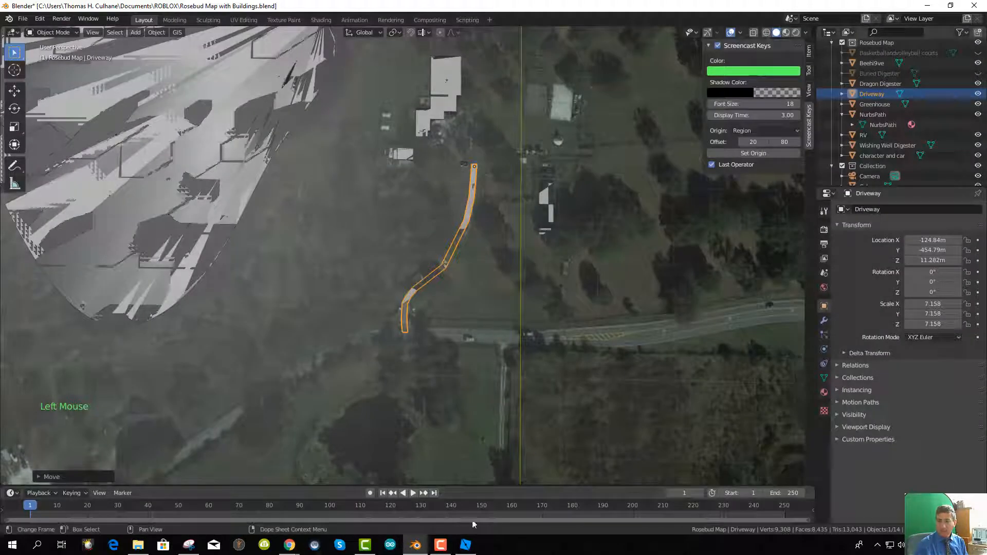
Switch to Roblox Studio, duplicate the RV location mesh part and move the copy along the red axis toward the lake
left_click(465, 544)
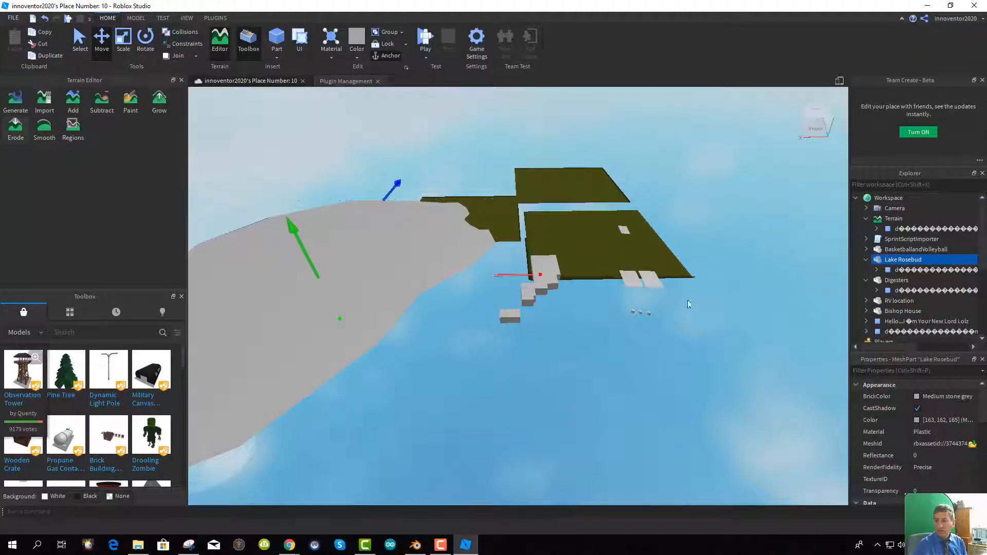
left_click(623, 230)
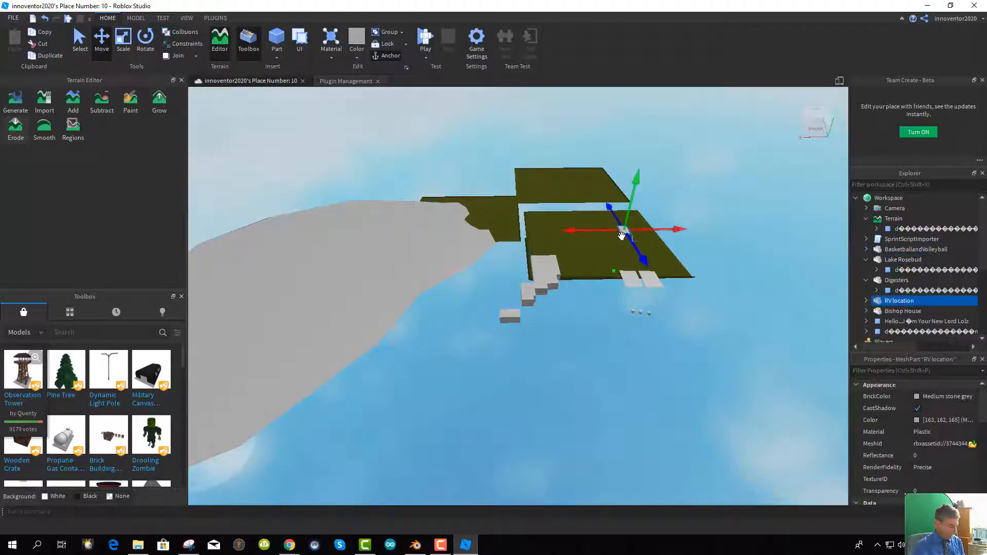
key("ctrl+d")
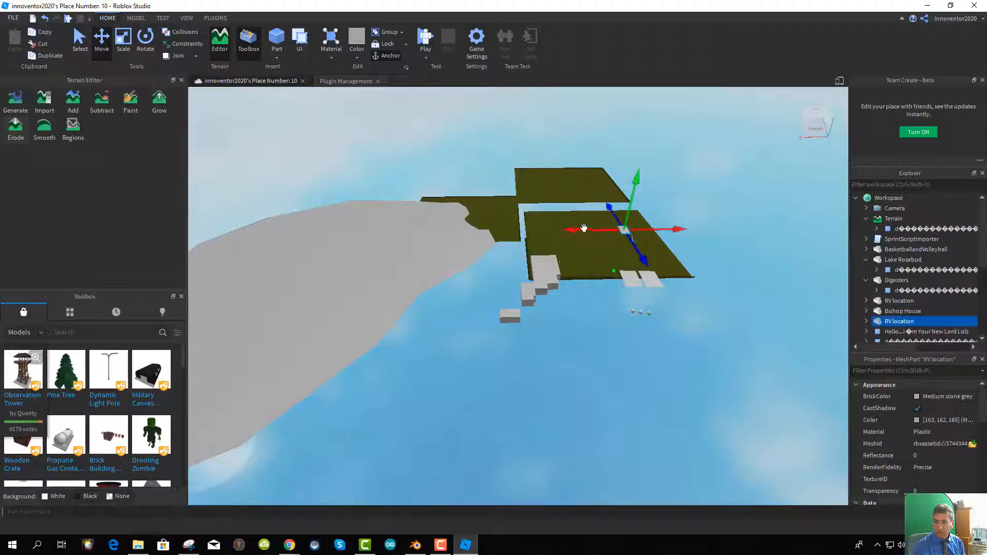
left_click_drag(575, 230, 529, 230)
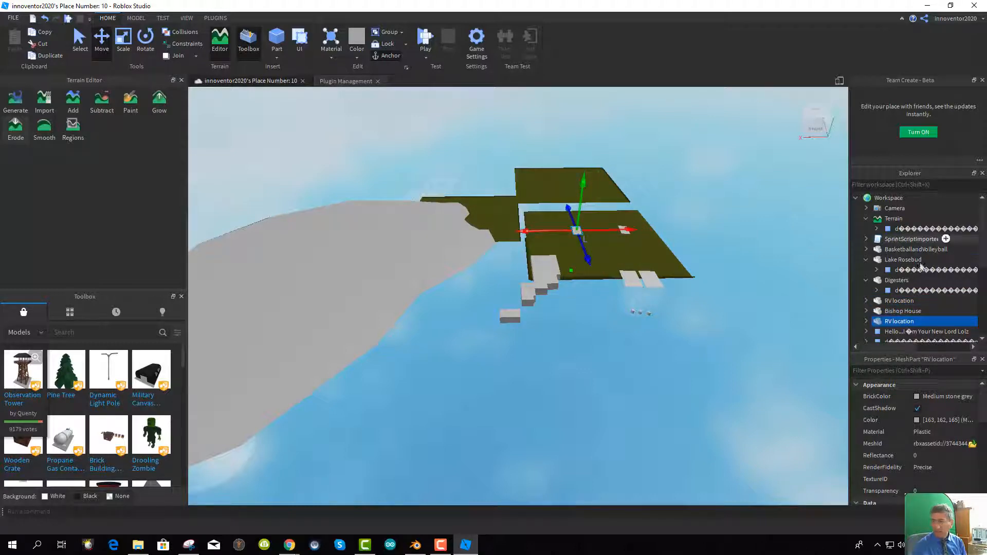
Rename the duplicated RV location mesh part as Driveway Rosebud
double_click(896, 322)
double_click(900, 325)
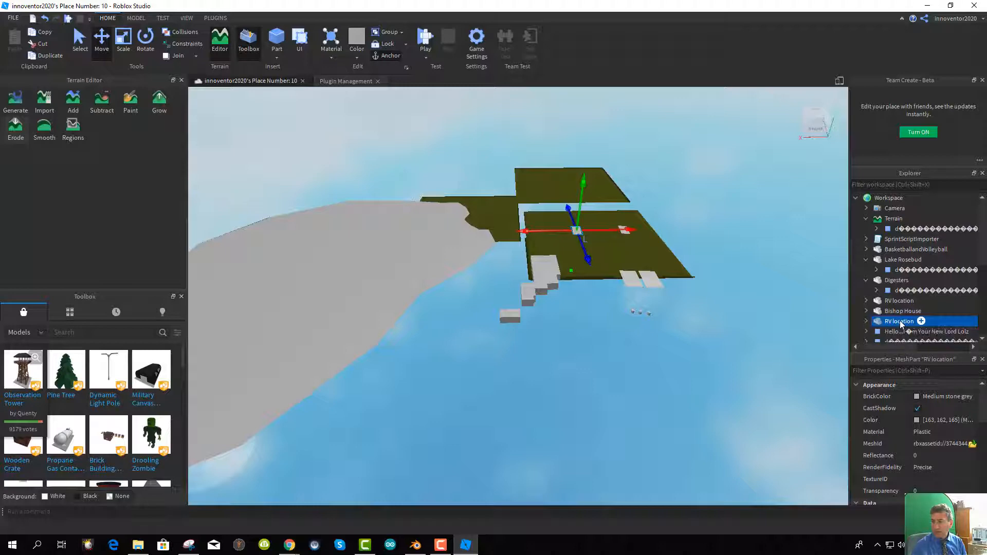
double_click(904, 325)
double_click(910, 326)
right_click(912, 324)
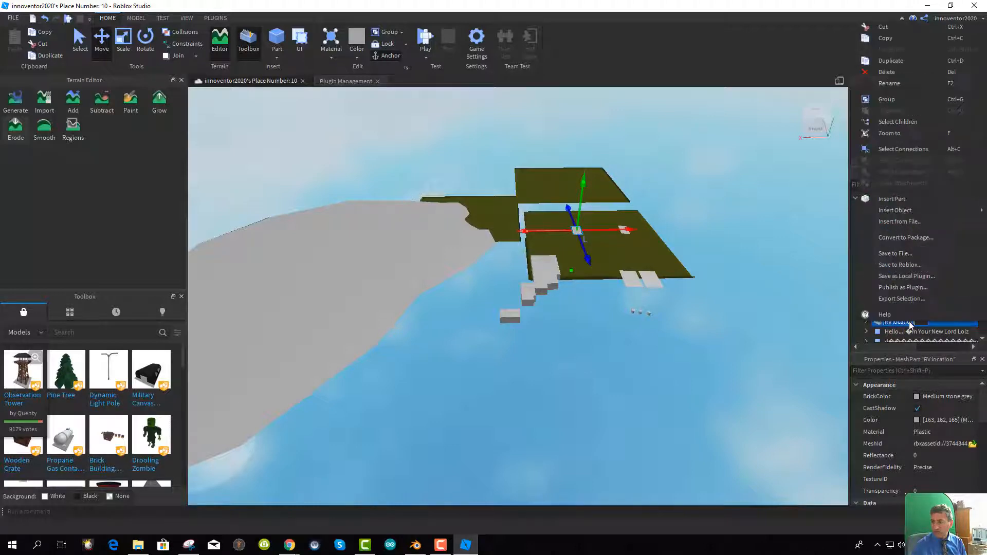
left_click(889, 86)
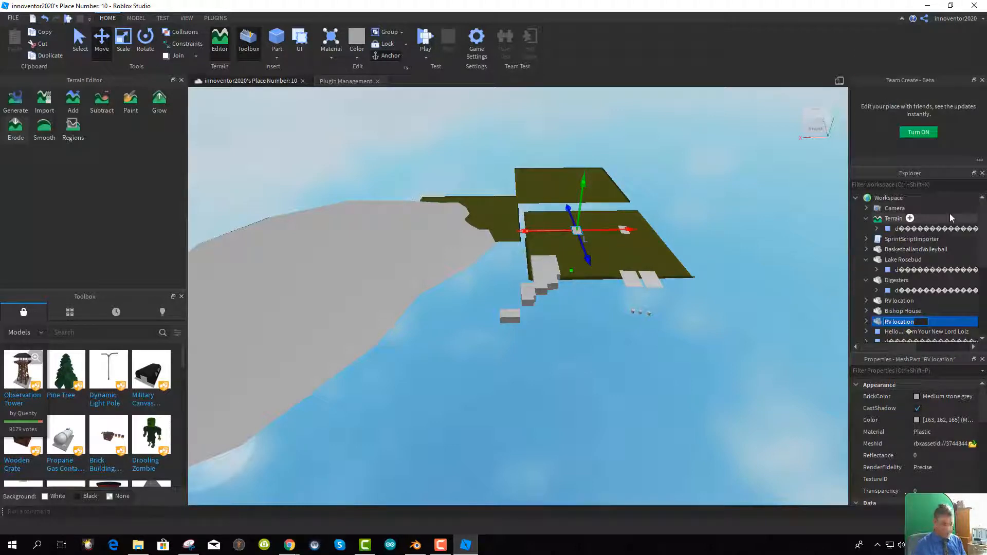
type("Driveway Rosebud")
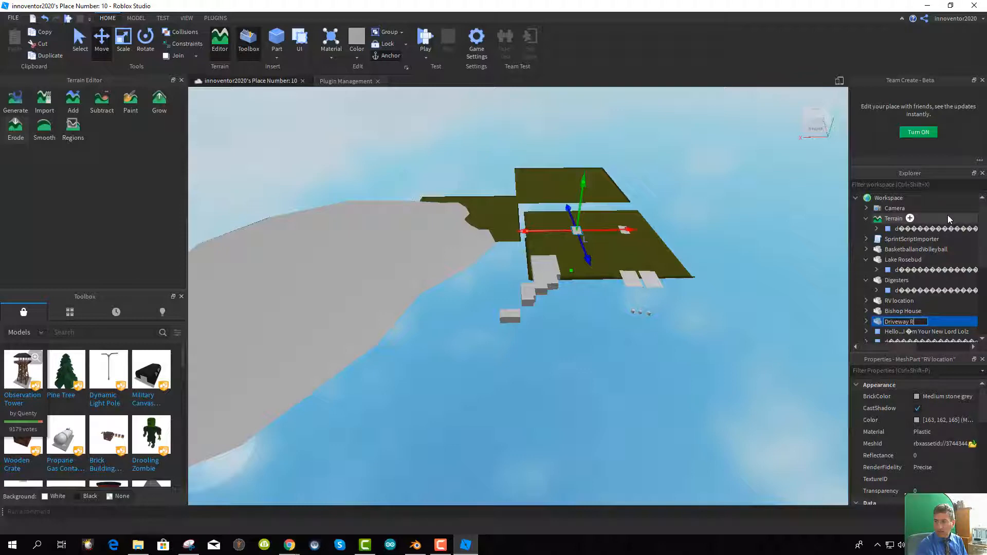
key("Return")
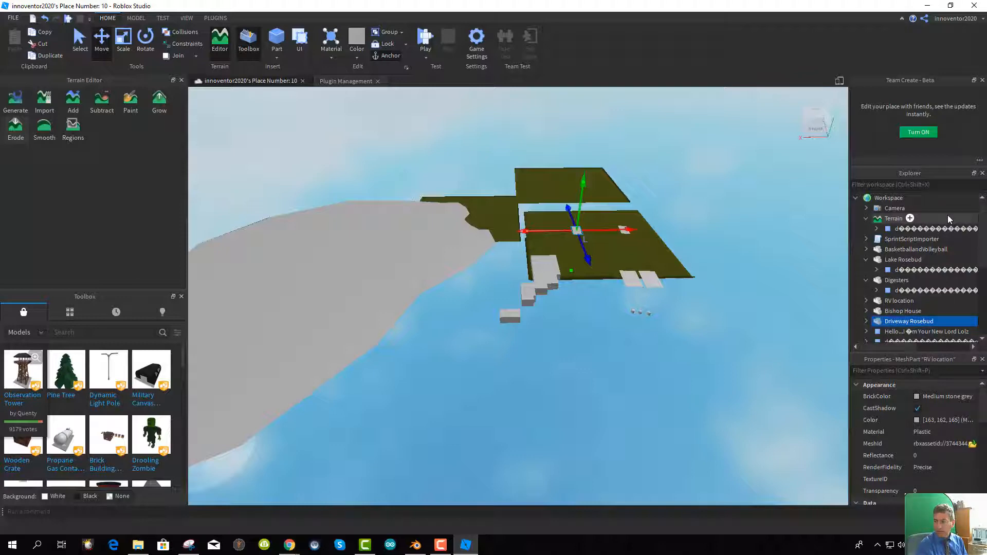
Replace the Driveway Rosebud part's mesh with the file Driveway Rosebud 2.obj, declining to resize the mesh
left_click(973, 444)
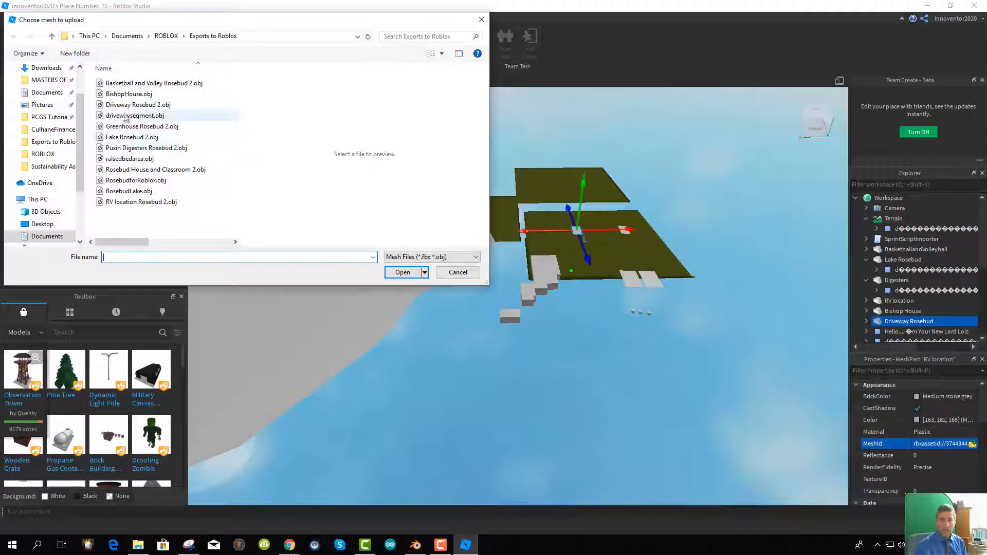
left_click(127, 105)
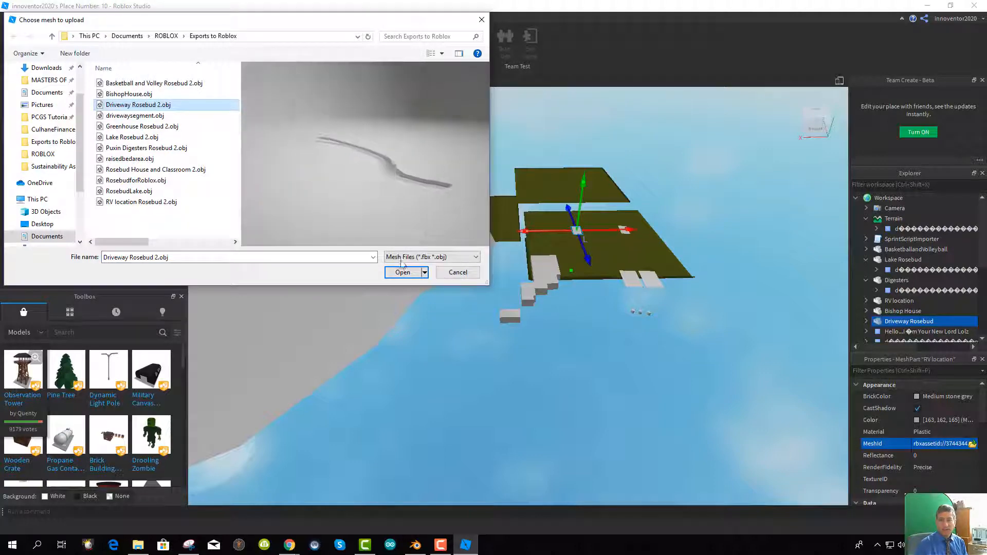
left_click(402, 277)
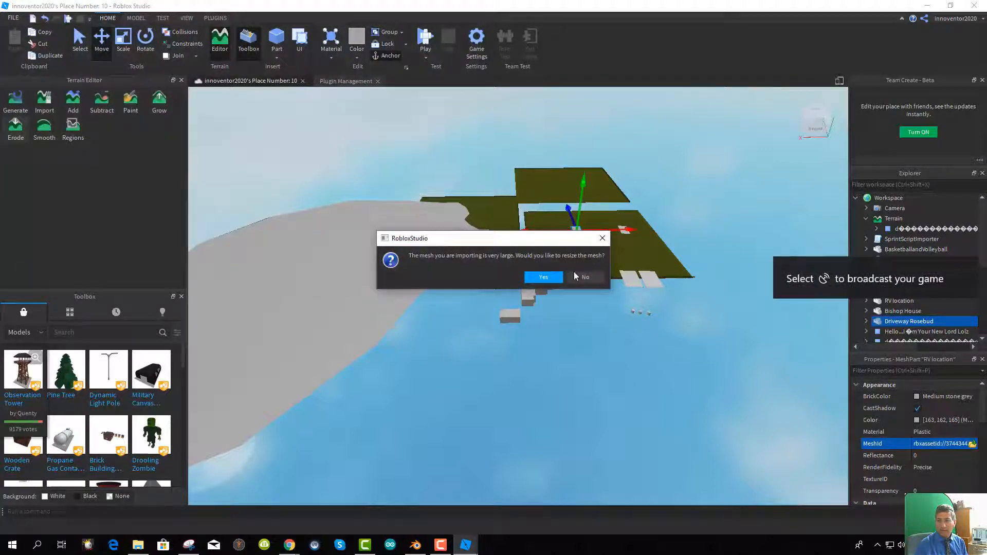
left_click(582, 277)
left_click(556, 279)
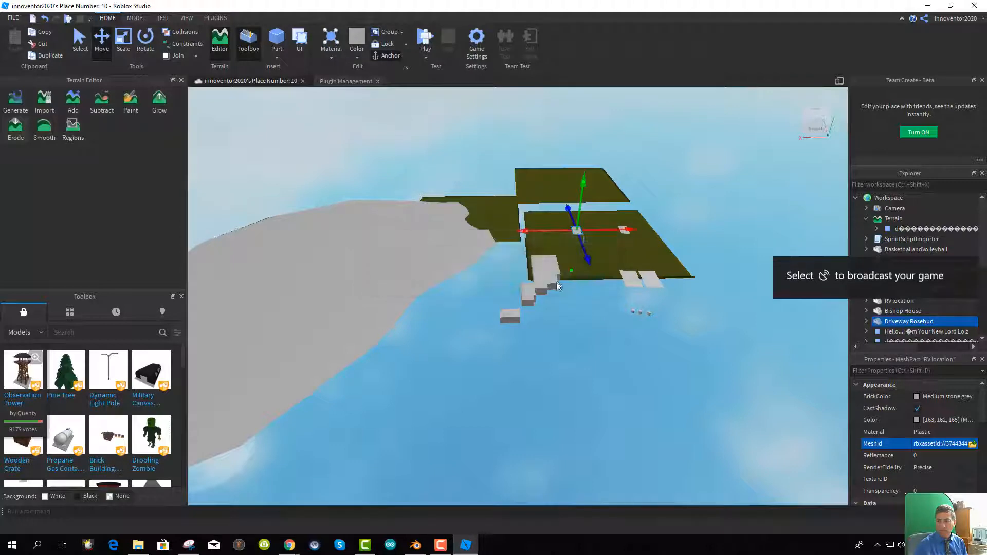
Select a terrain region over the large grass plot and widen it across the plot's full width
scroll(625, 352, "down", 1)
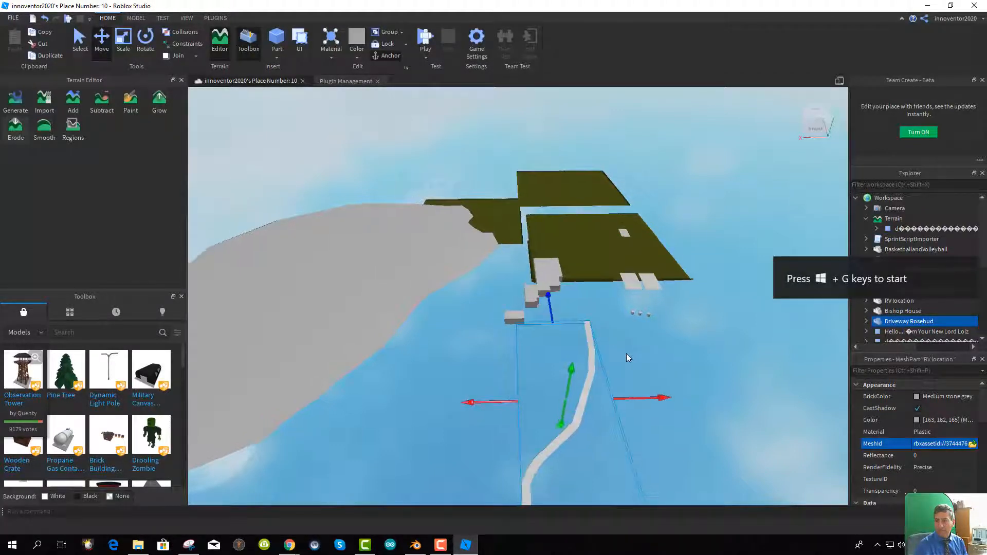
scroll(622, 366, "up", 3)
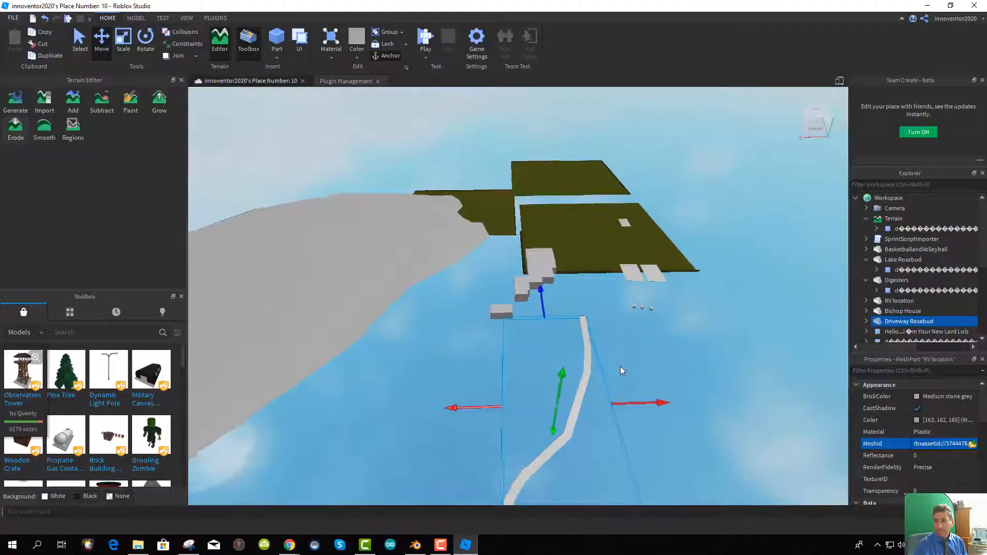
scroll(621, 366, "down", 1)
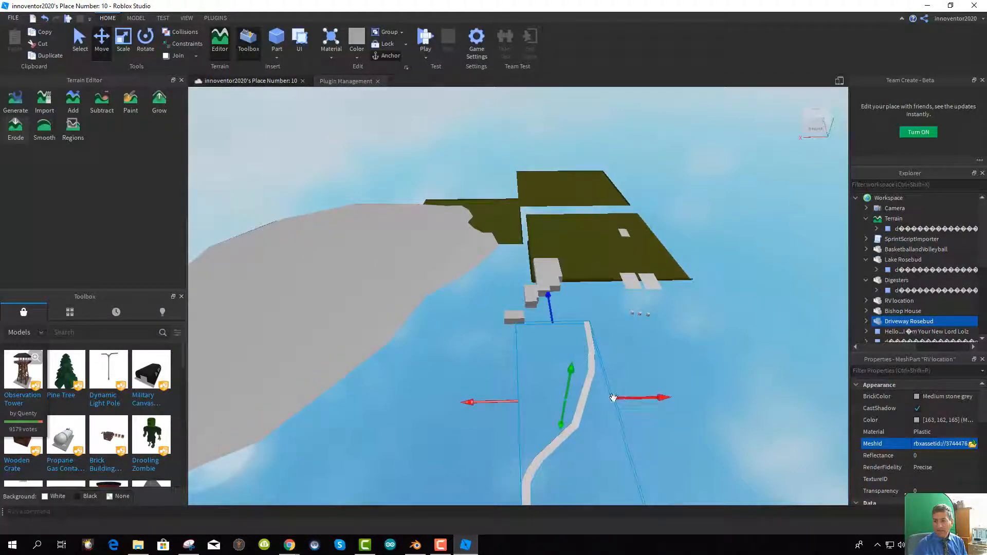
middle_click_drag(611, 393, 466, 177)
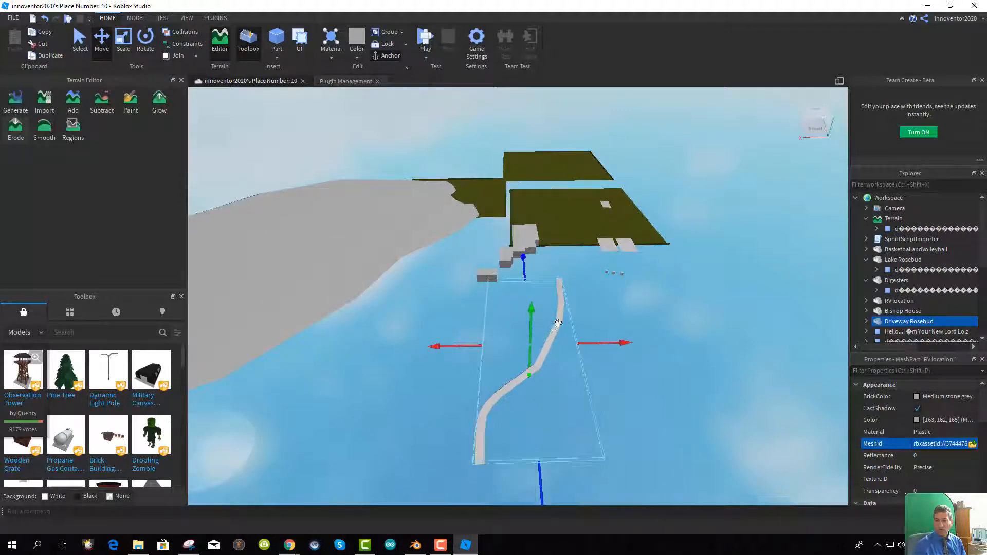
scroll(565, 324, "down", 1)
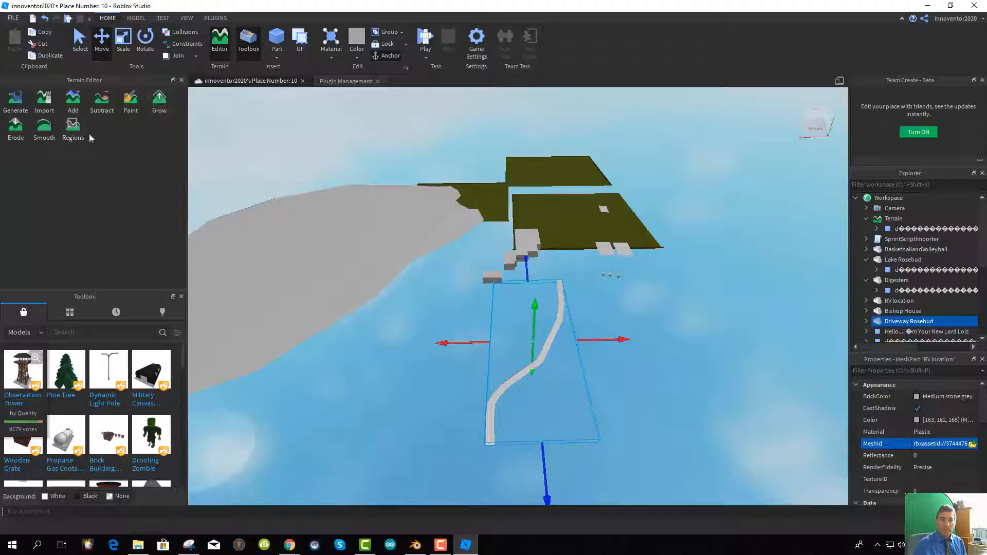
left_click(75, 128)
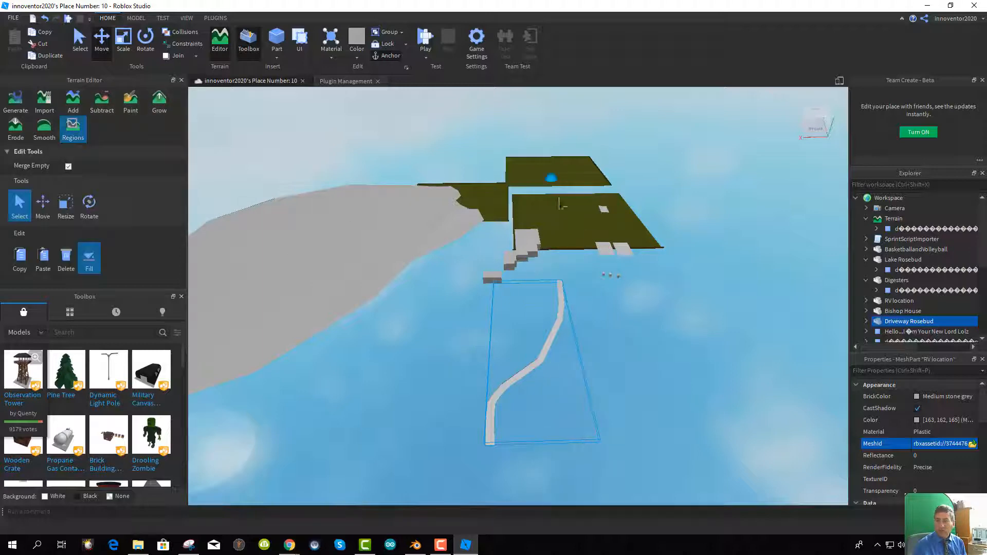
left_click_drag(555, 184, 573, 262)
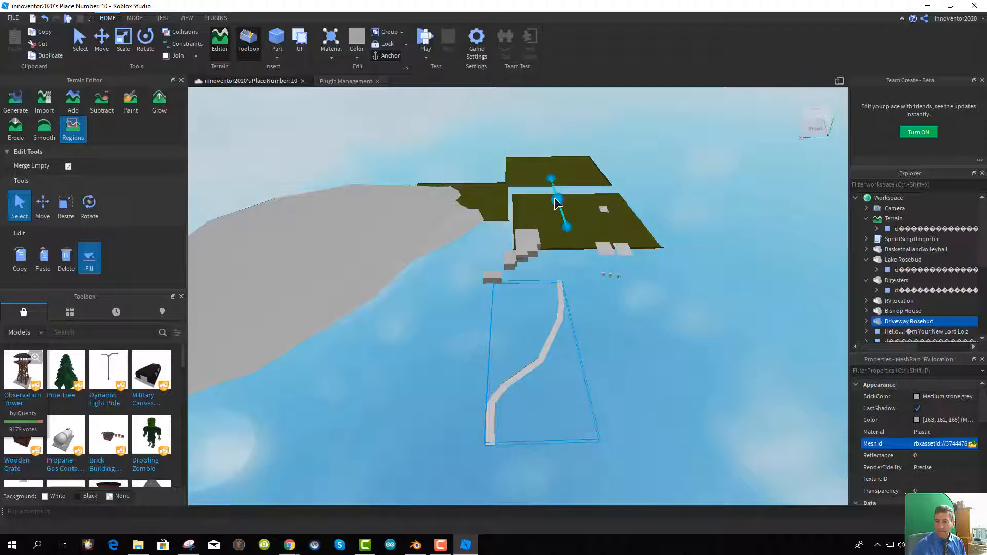
left_click_drag(564, 216, 586, 208)
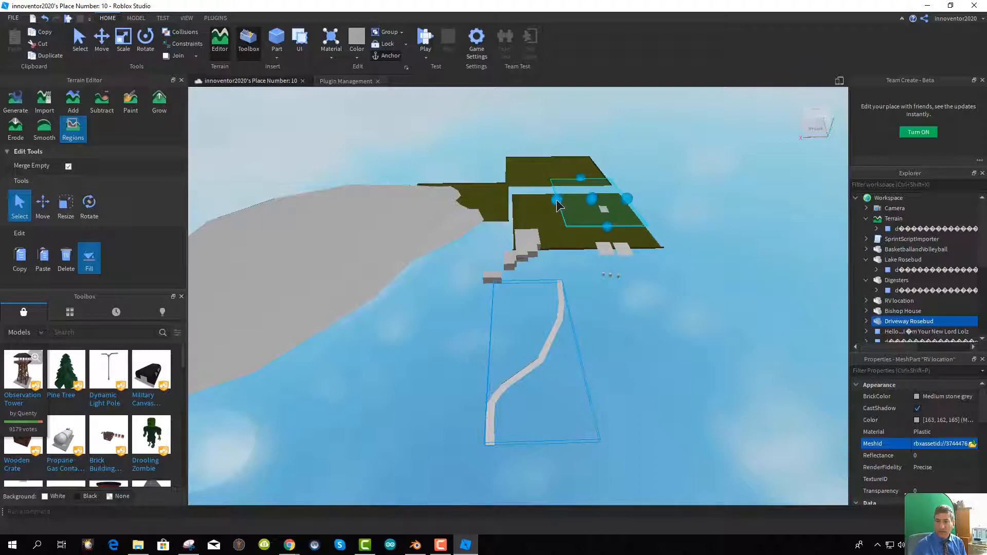
left_click_drag(557, 199, 507, 200)
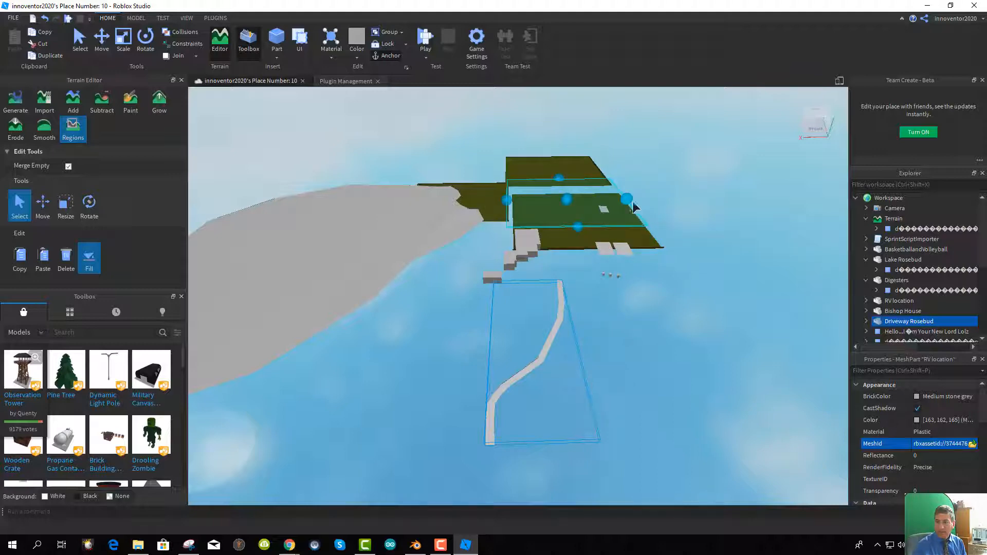
Move the terrain region past the large grass plot to lie beneath the driveway and adjoin the plot, raising it slightly
left_click(46, 206)
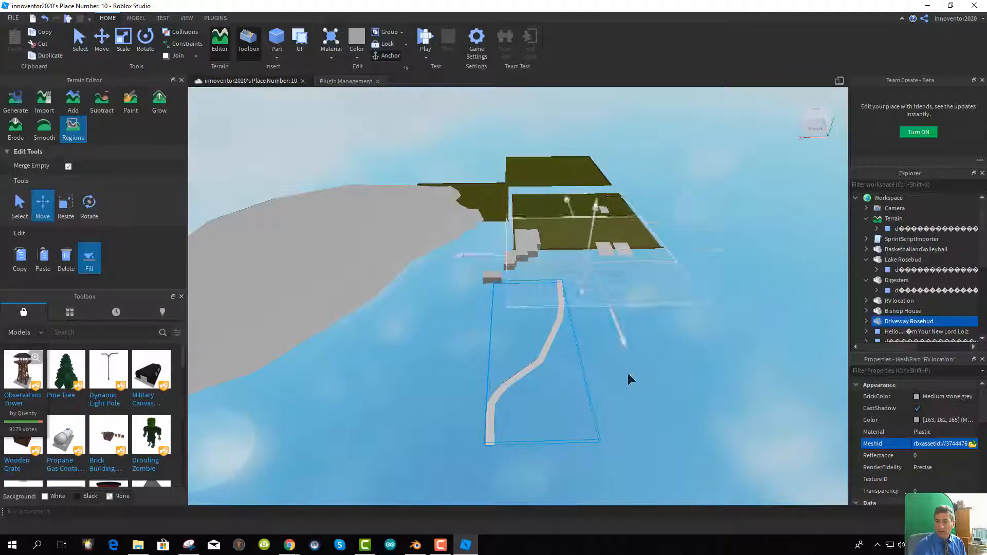
left_click_drag(628, 374, 630, 372)
left_click_drag(601, 218, 597, 238)
left_click_drag(627, 380, 646, 427)
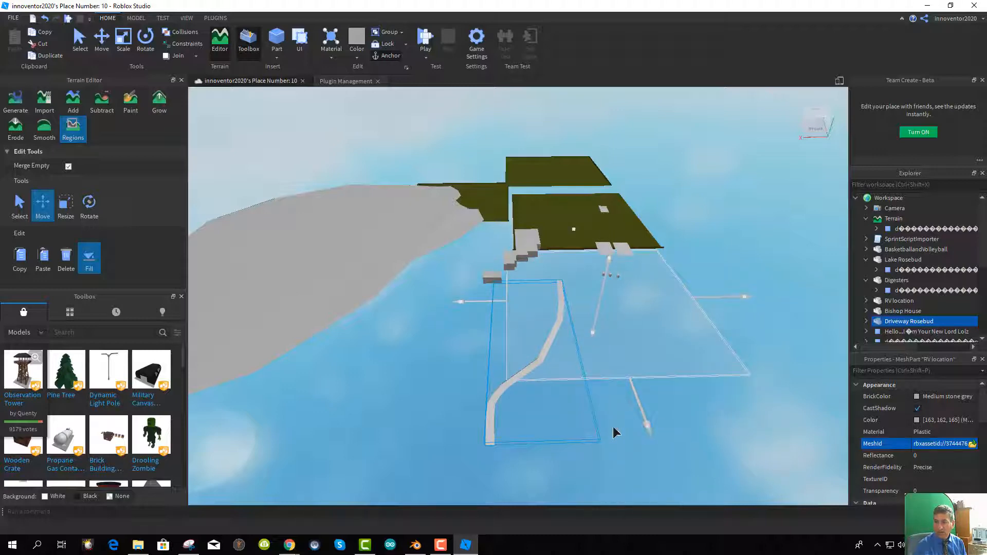
scroll(584, 366, "up", 5)
scroll(550, 295, "up", 3)
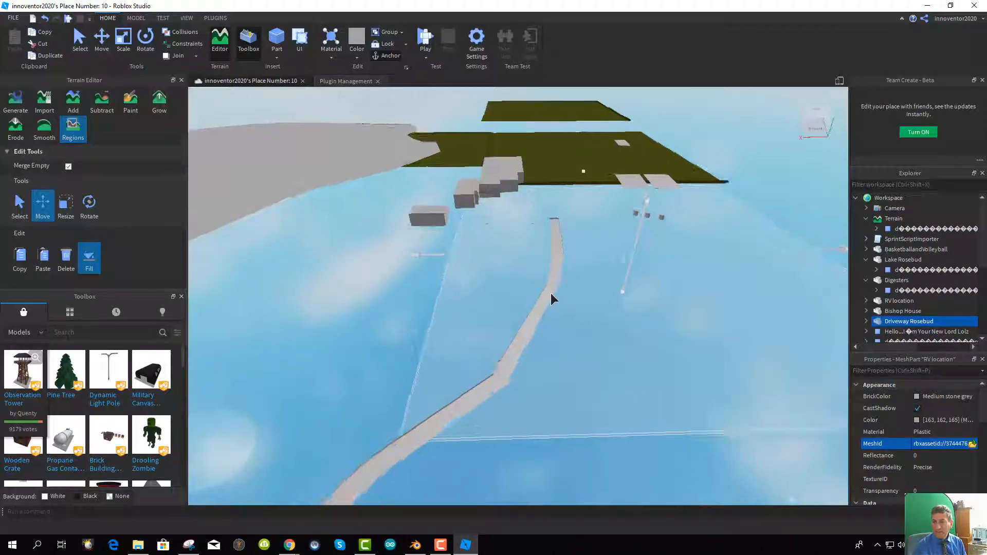
scroll(688, 323, "down", 3)
left_click_drag(771, 466, 767, 462)
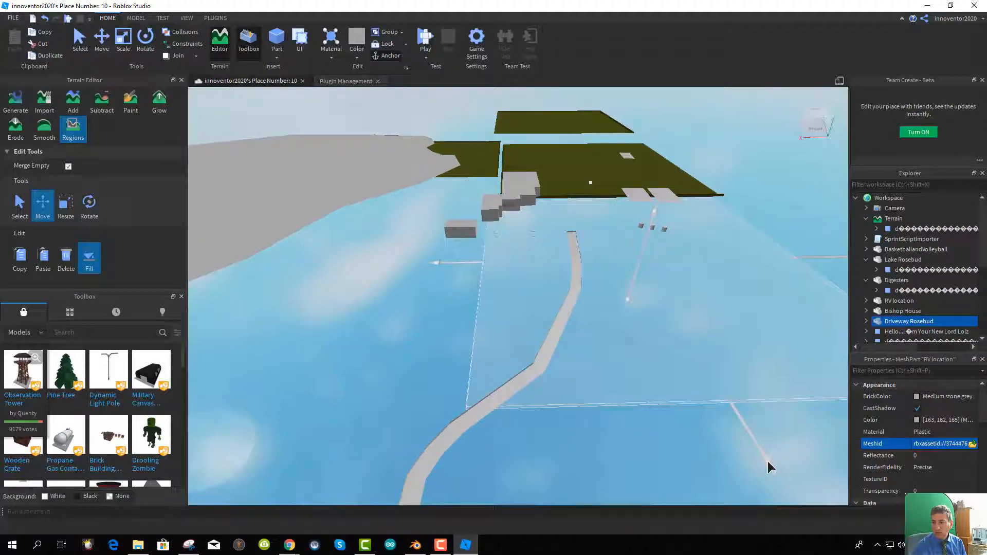
left_click_drag(656, 211, 657, 202)
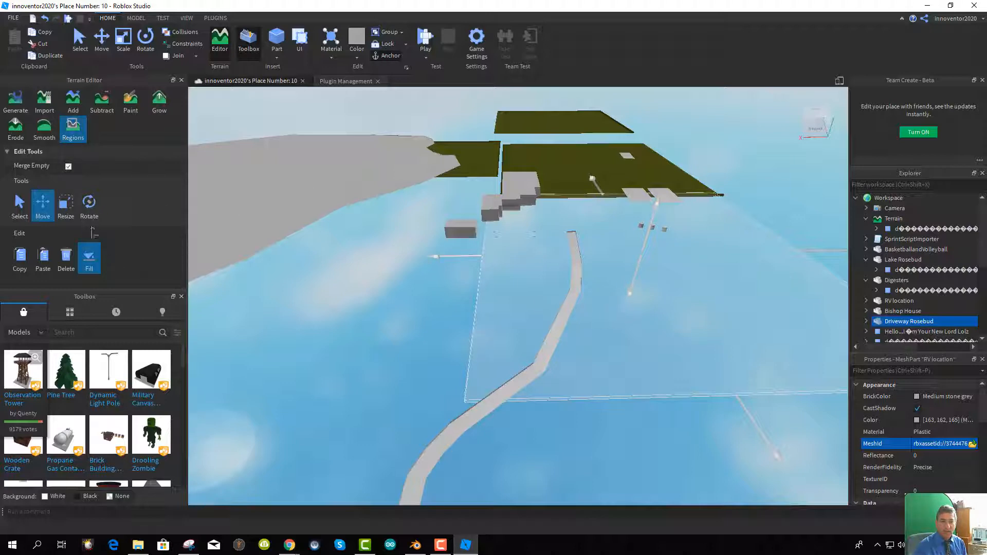
Fill the terrain region around the driveway with Leafy Grass
left_click(88, 257)
left_click_drag(182, 215, 182, 265)
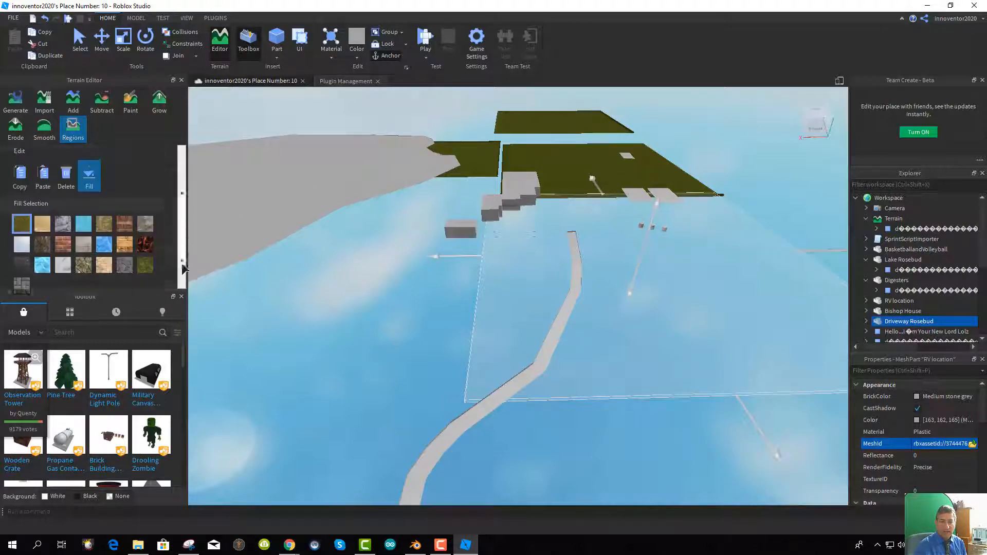
left_click(146, 237)
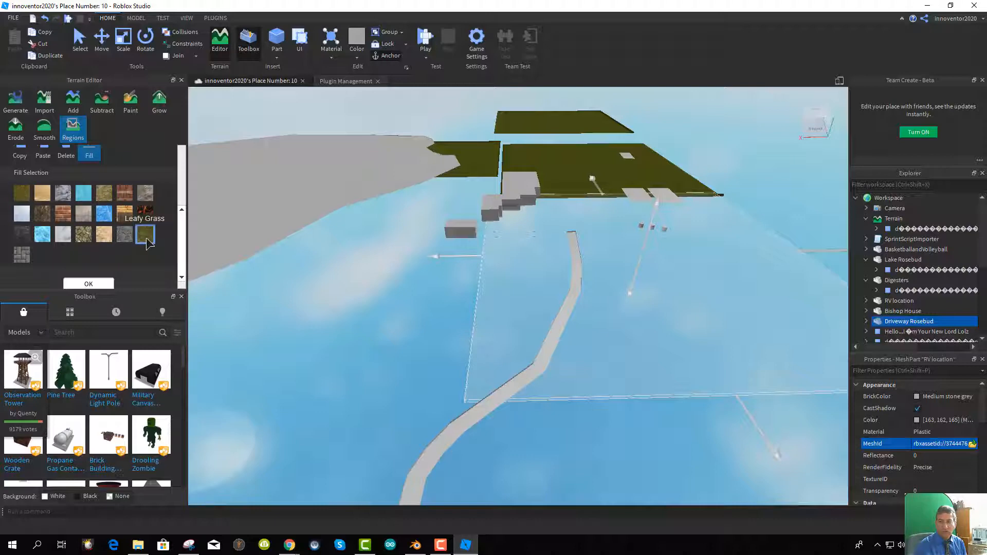
left_click(90, 285)
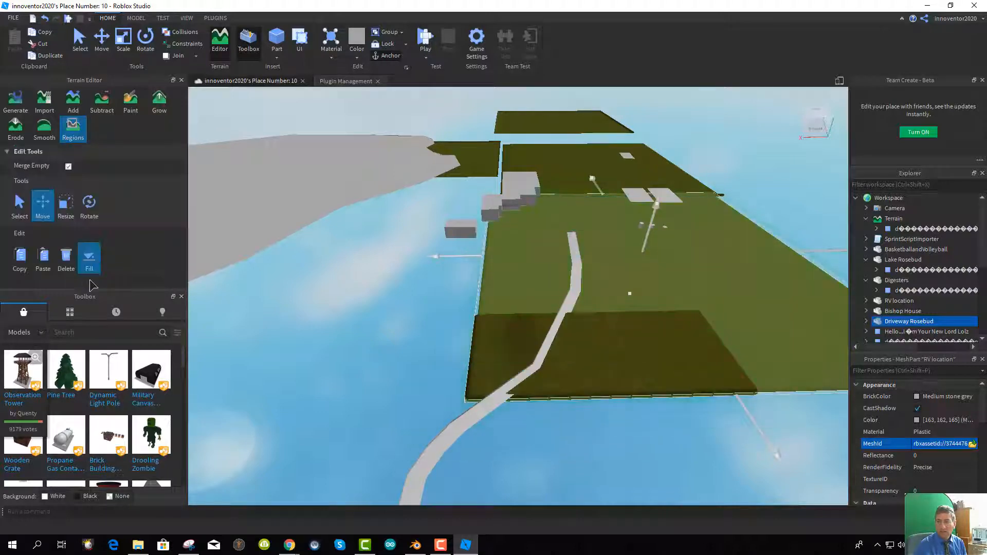
Examine the newly filled grass area around the driveway and buildings from near and far
scroll(640, 350, "up", 2)
middle_click_drag(644, 350, 311, 311)
scroll(590, 335, "up", 5)
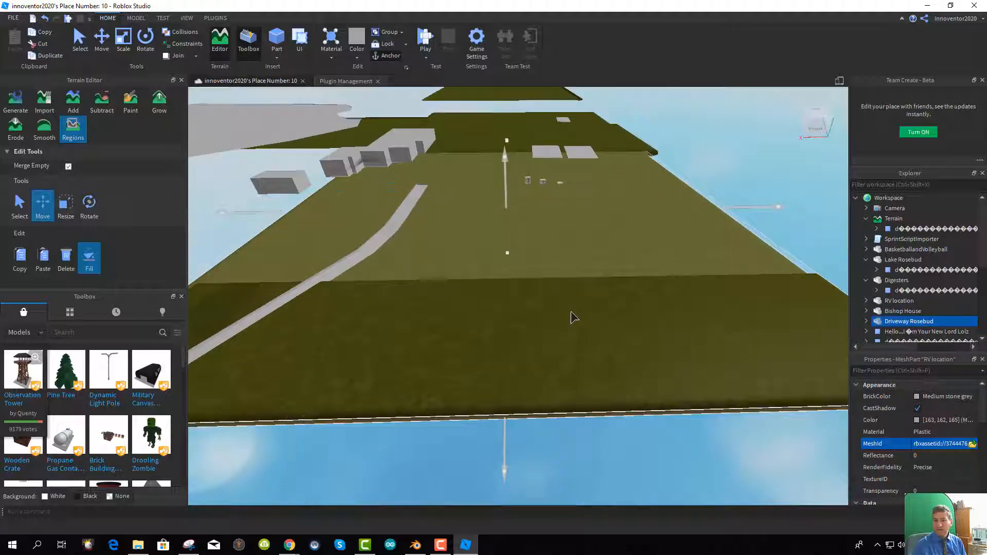
scroll(560, 303, "down", 5)
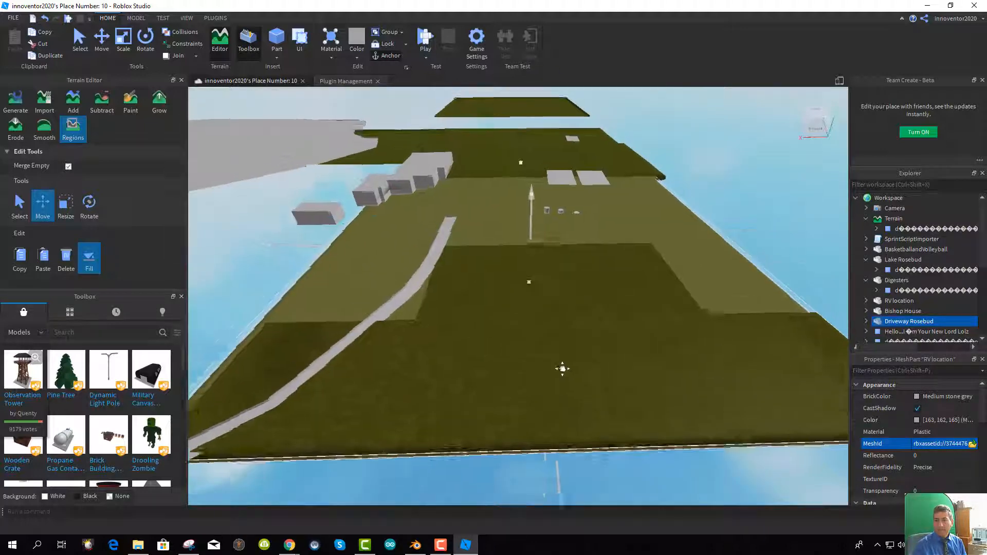
middle_click_drag(539, 349, 716, 418)
scroll(329, 360, "down", 3)
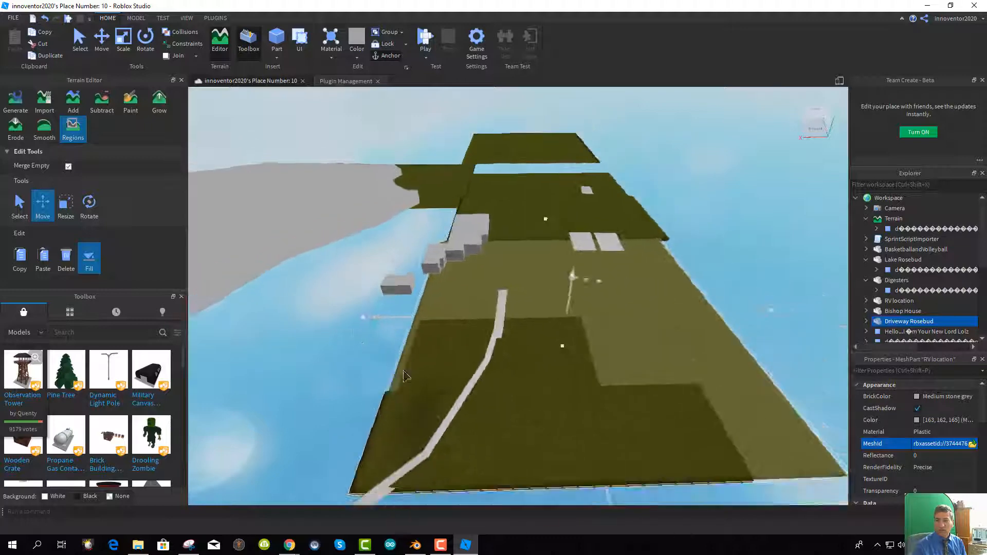
middle_click_drag(478, 371, 930, 365)
middle_click_drag(571, 392, 713, 390)
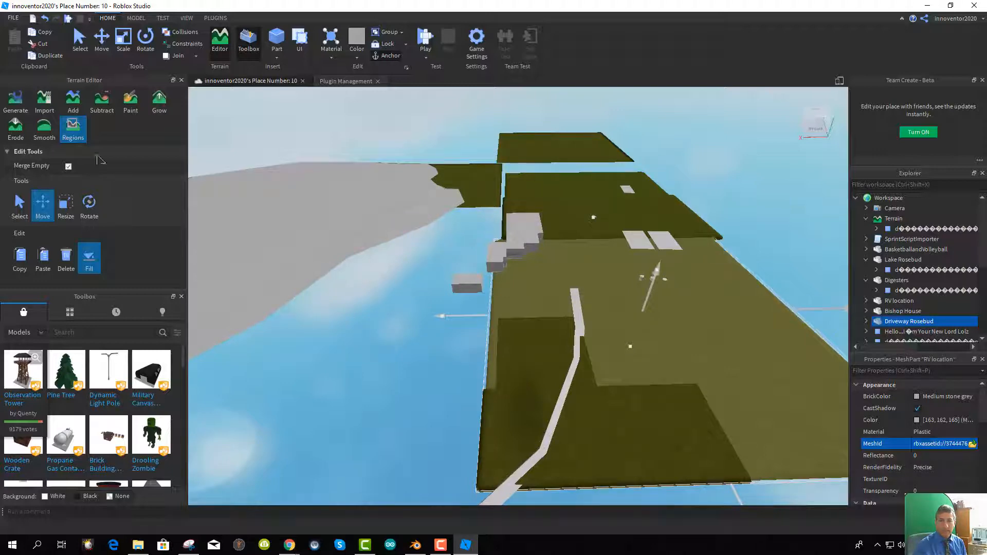
left_click(72, 134)
left_click(72, 134)
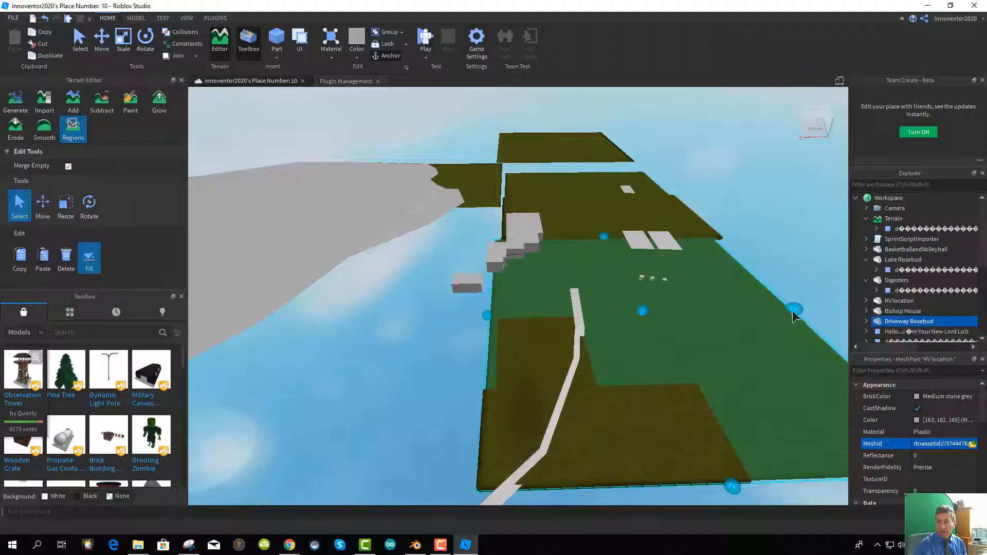
left_click_drag(795, 310, 189, 312)
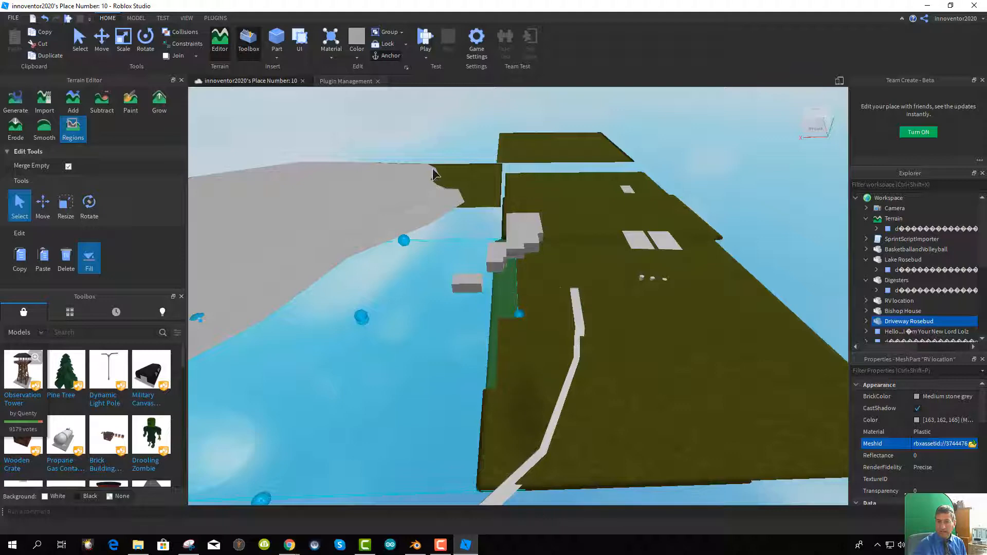
left_click_drag(388, 368, 396, 303)
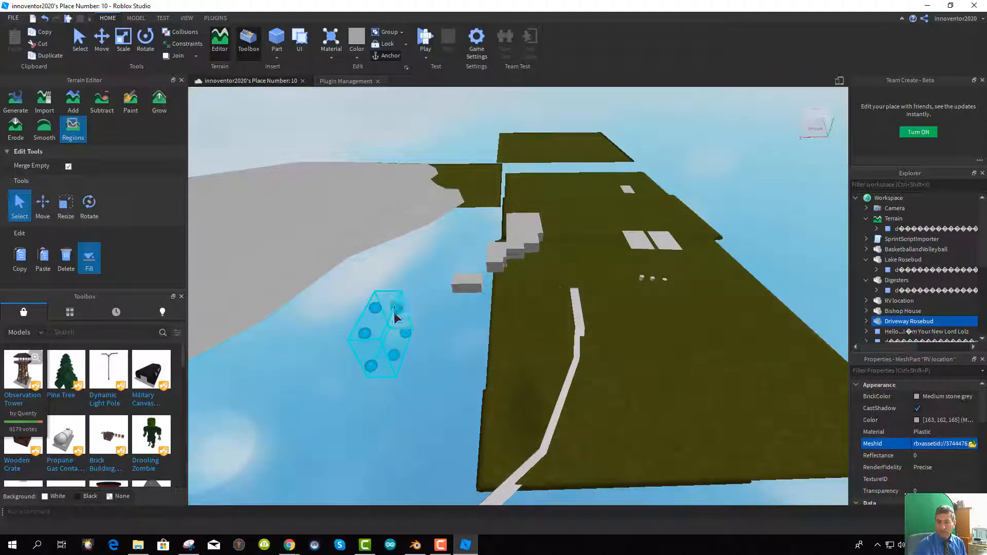
key("ctrl+z")
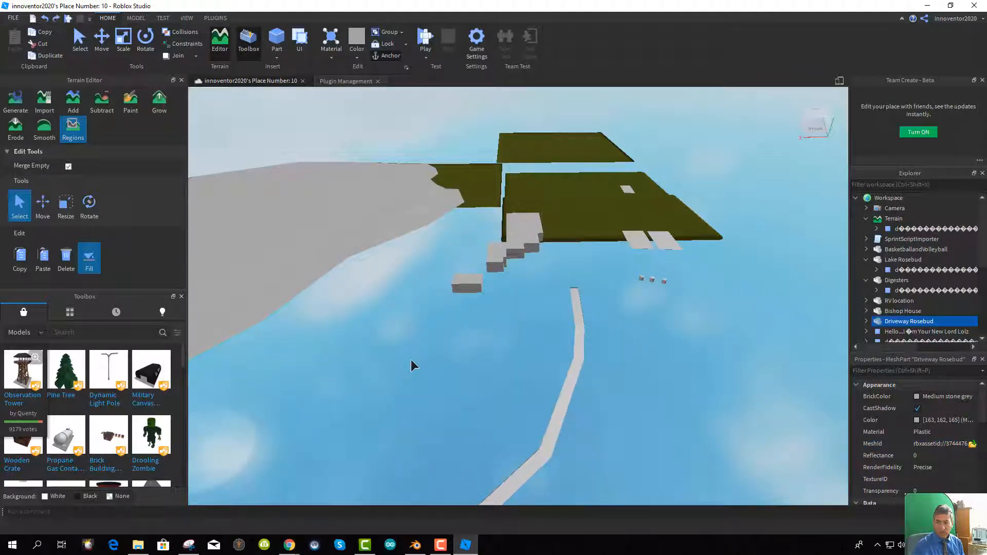
left_click(56, 19)
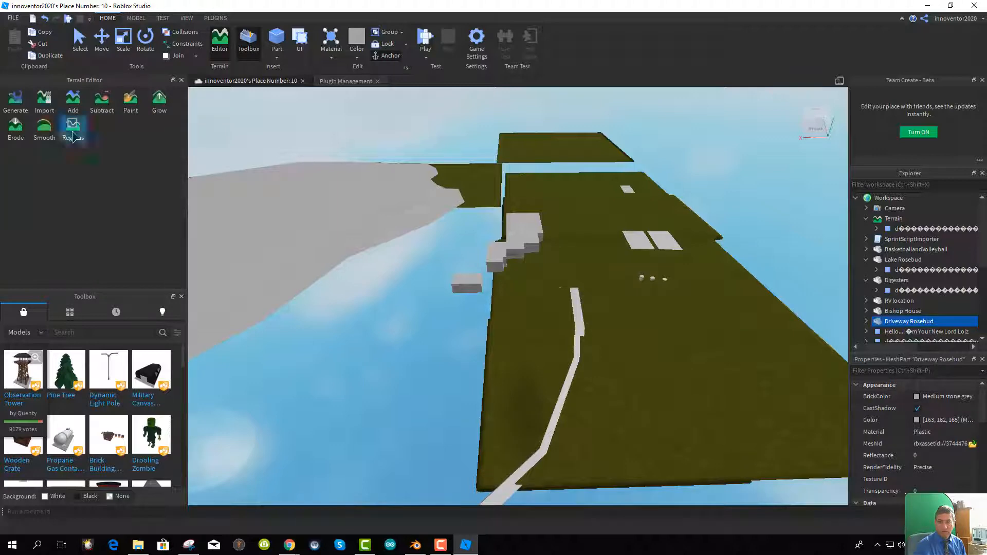
Select a terrain region over the empty area between the lake and the large grass plot, stretching its edges to overlap the plot's side
left_click_drag(375, 338, 517, 361)
left_click_drag(451, 349, 452, 201)
left_click_drag(399, 271, 210, 276)
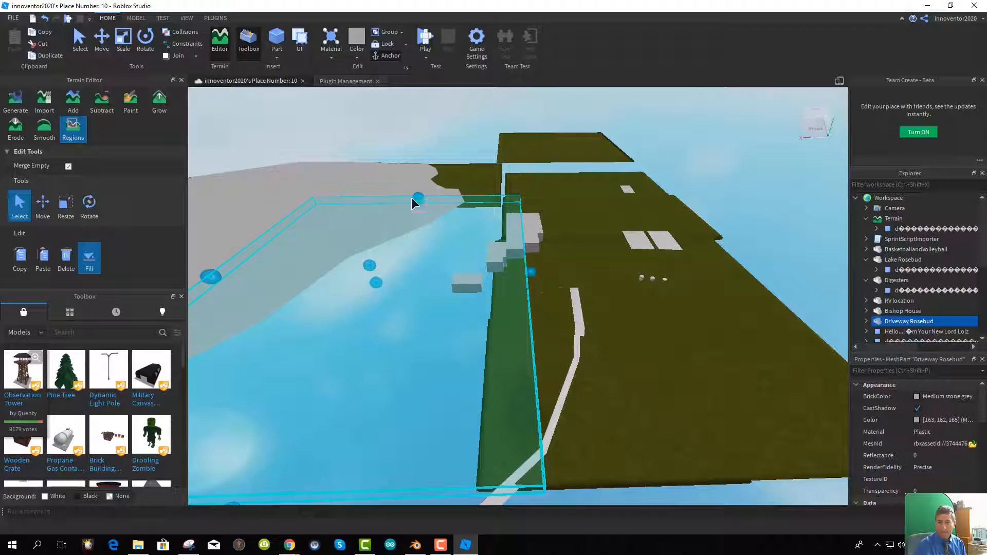
left_click_drag(415, 203, 394, 213)
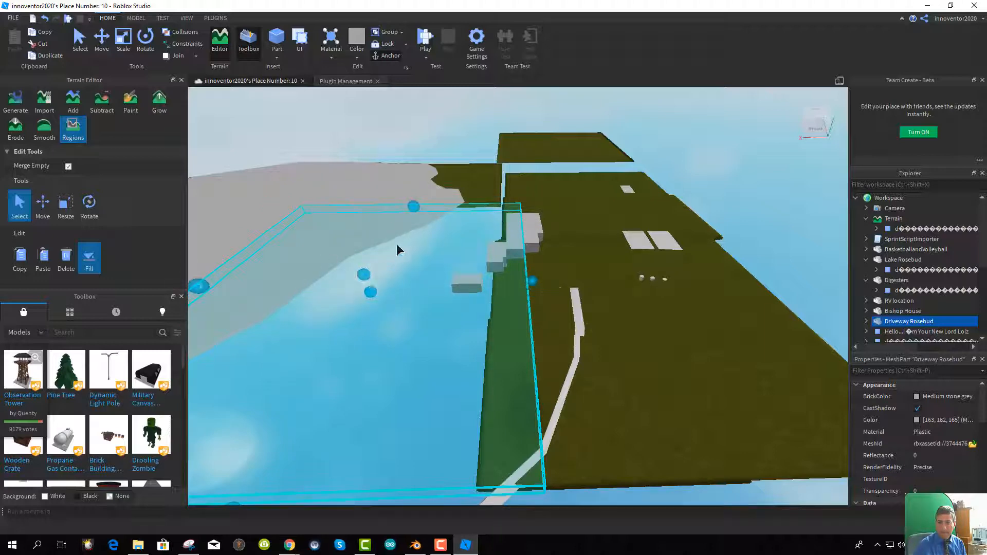
scroll(397, 265, "down", 2)
left_click_drag(308, 413, 272, 467)
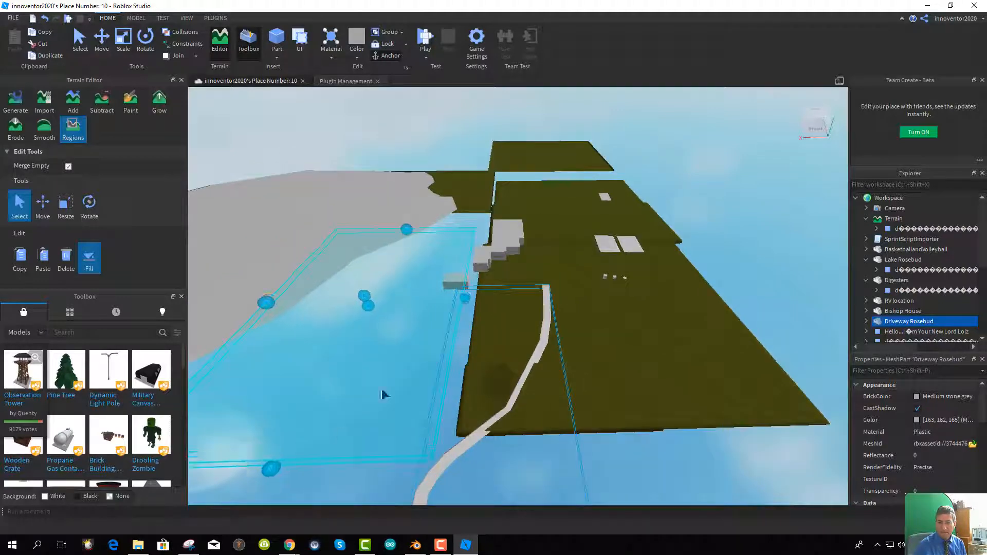
left_click_drag(472, 299, 496, 299)
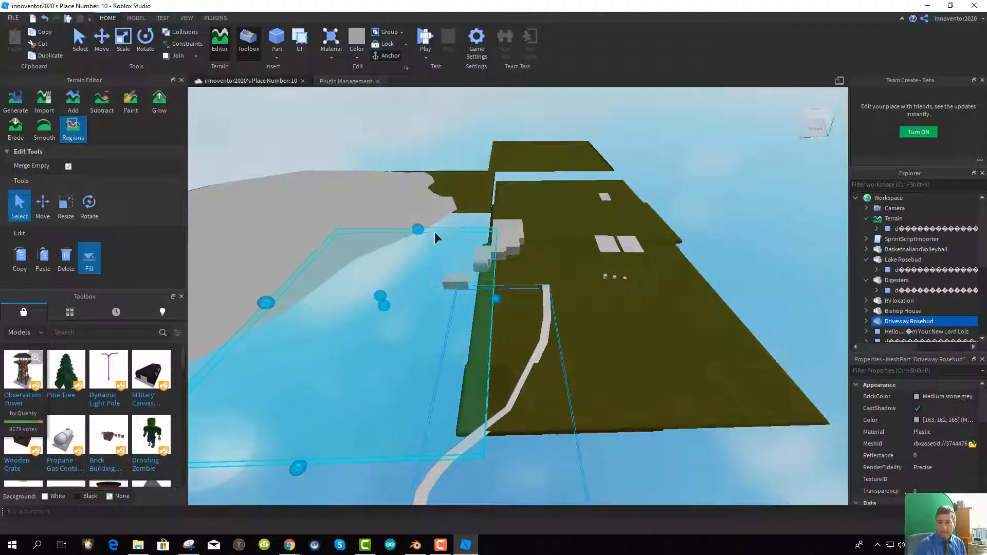
left_click_drag(418, 230, 430, 204)
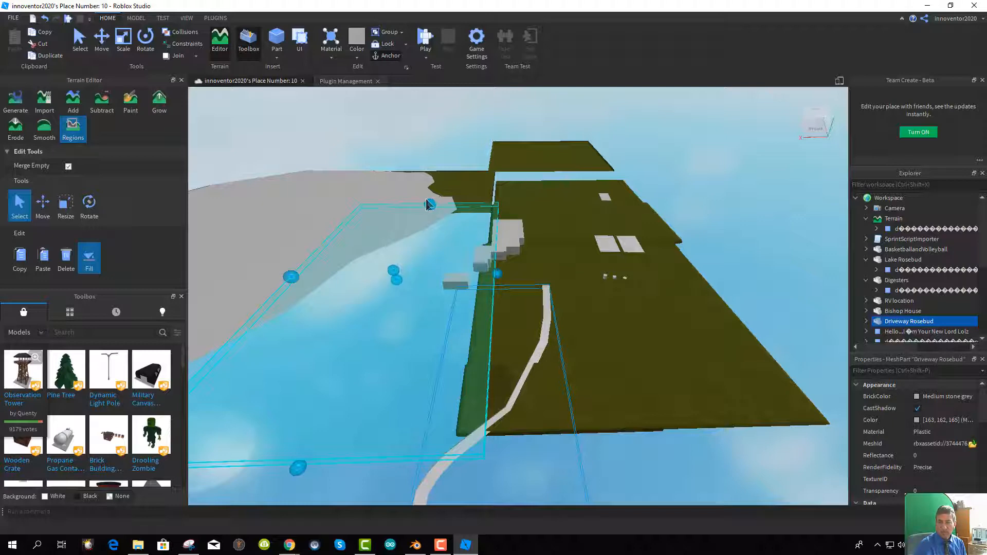
left_click(89, 268)
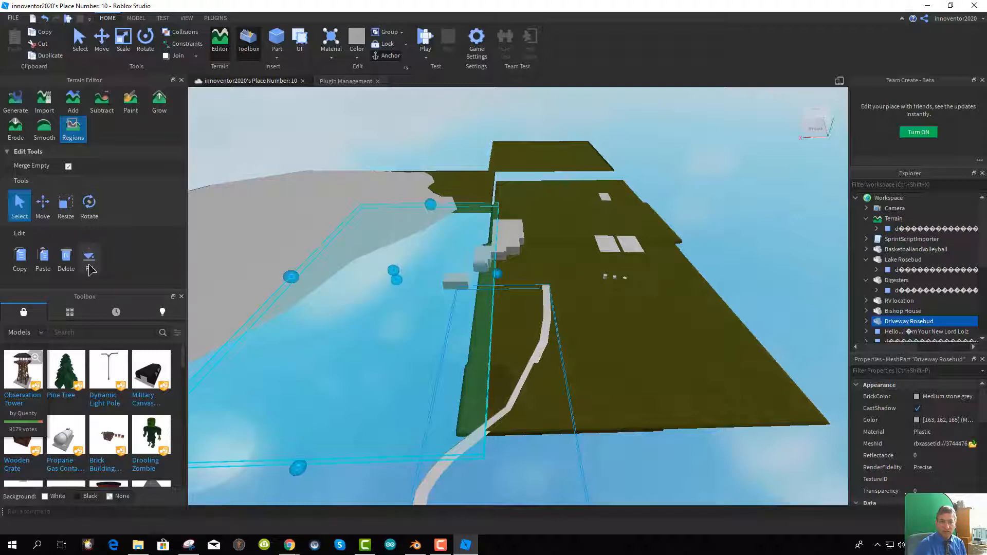
left_click(90, 267)
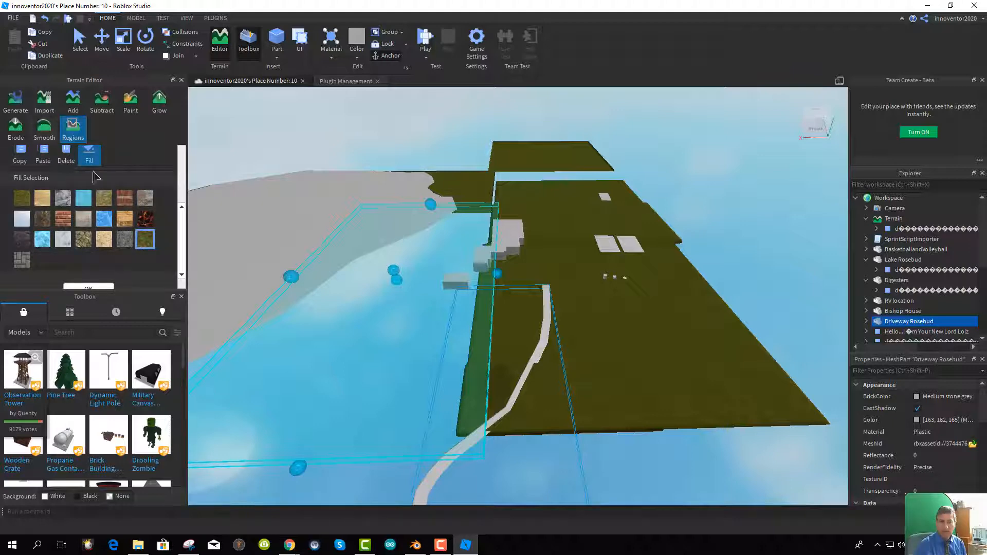
scroll(119, 190, "up", 4)
Move the terrain region level with the grass plot and line it up along the plot's edge near the buildings
left_click(42, 205)
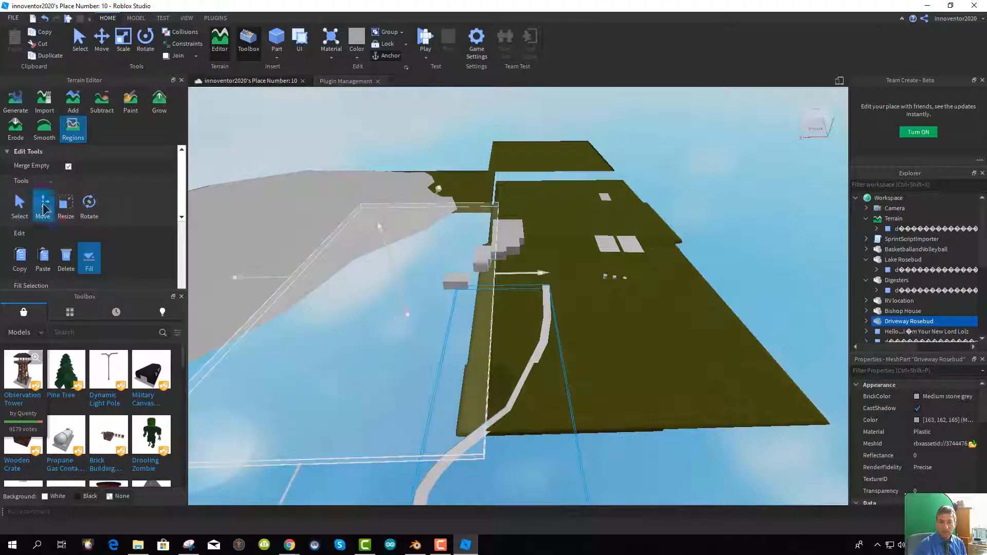
left_click_drag(375, 227, 386, 274)
mouse_move(535, 315)
left_mouse_down()
mouse_move(512, 313)
mouse_move(521, 316)
left_mouse_up()
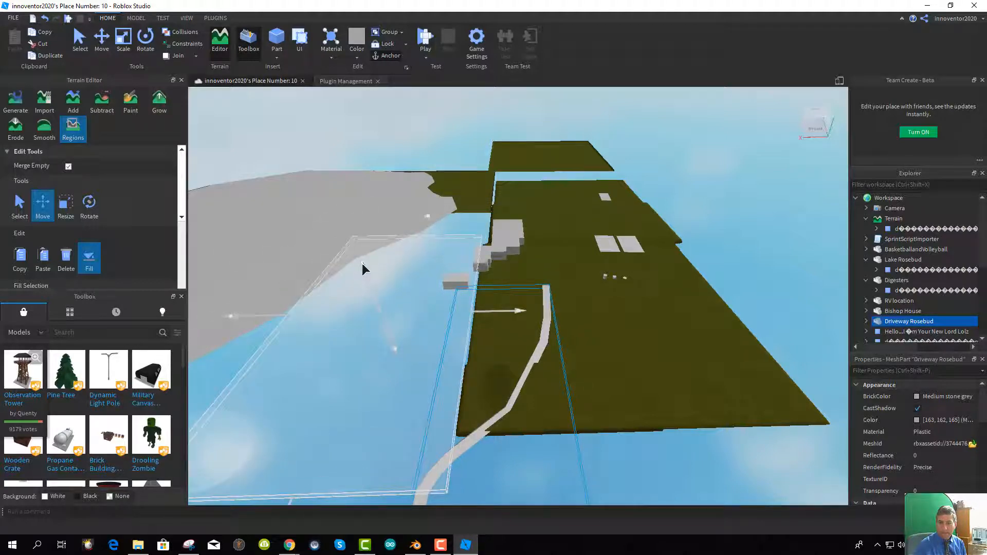
mouse_move(362, 264)
left_mouse_down()
mouse_move(366, 275)
mouse_move(362, 267)
left_mouse_up()
middle_click_drag(452, 338, 426, 193)
left_click_drag(336, 145, 375, 248)
scroll(469, 354, "up", 2)
middle_click_drag(487, 389, 490, 327)
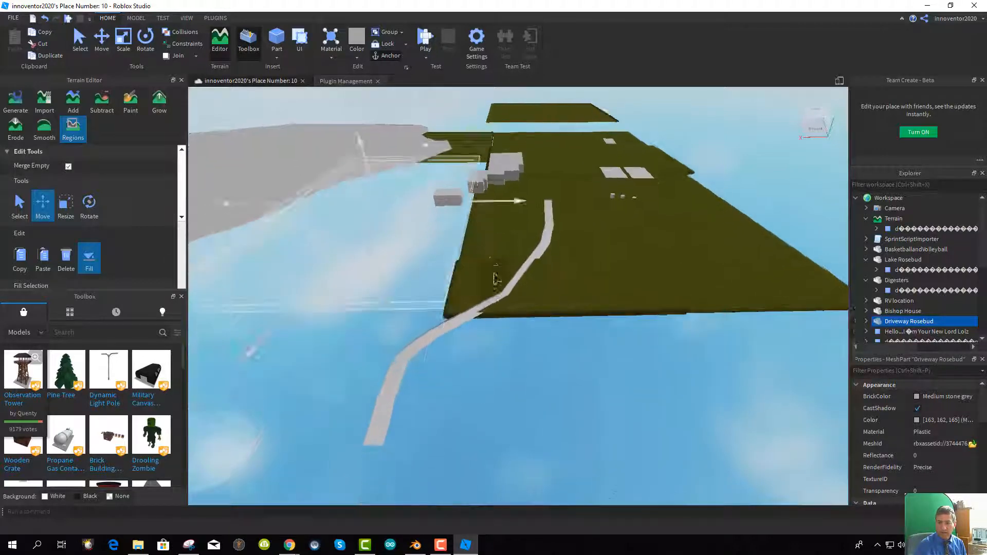
left_click_drag(364, 145, 411, 287)
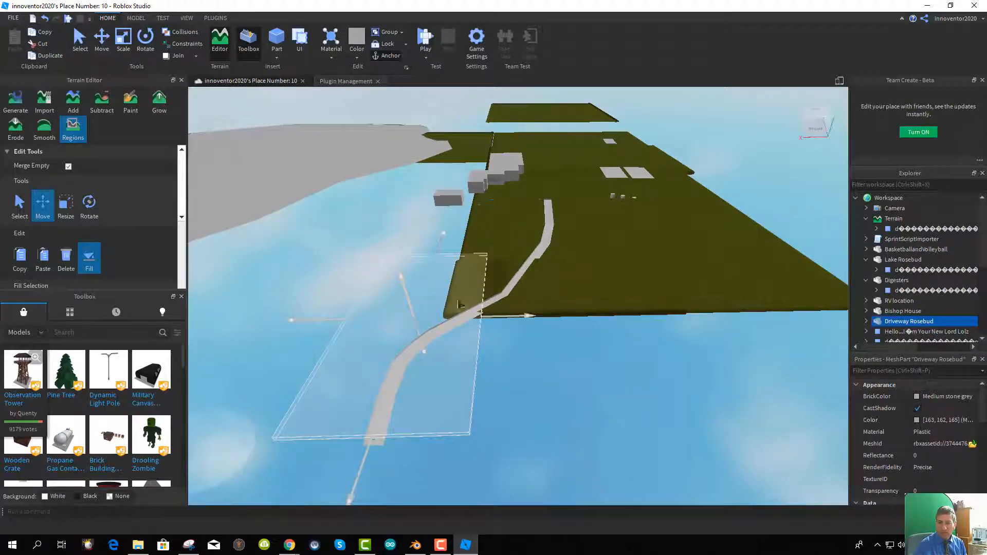
left_click_drag(511, 321, 483, 309)
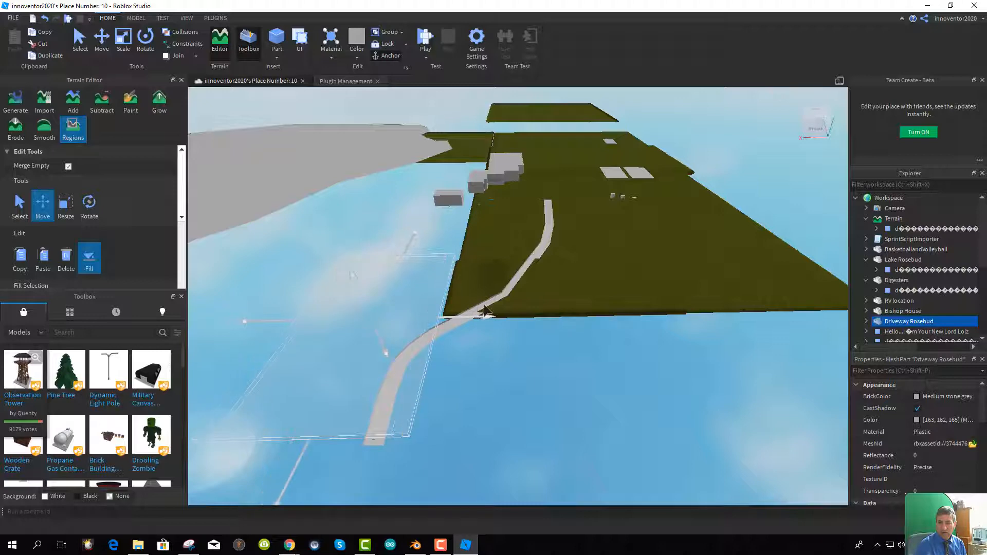
left_click_drag(411, 231, 430, 190)
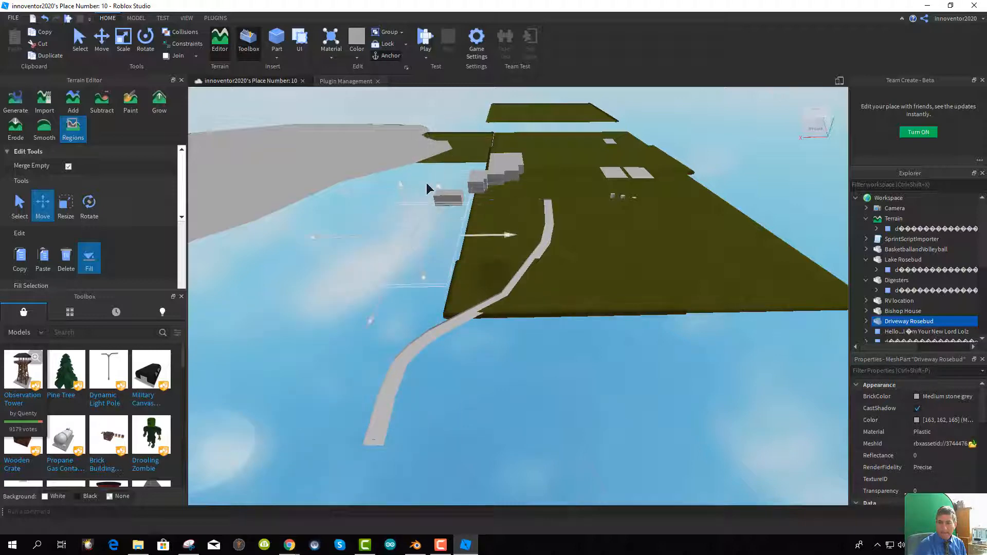
Resize the terrain region outward toward the lake and lengthwise, extending its inner edge to meet the grass plot
left_click(67, 205)
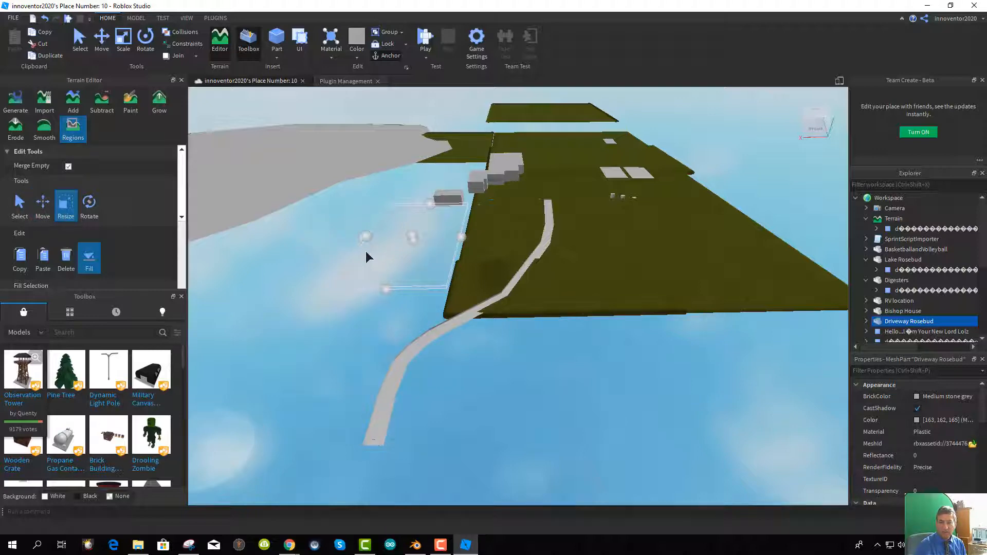
left_click_drag(331, 239, 201, 229)
left_click_drag(288, 294, 209, 492)
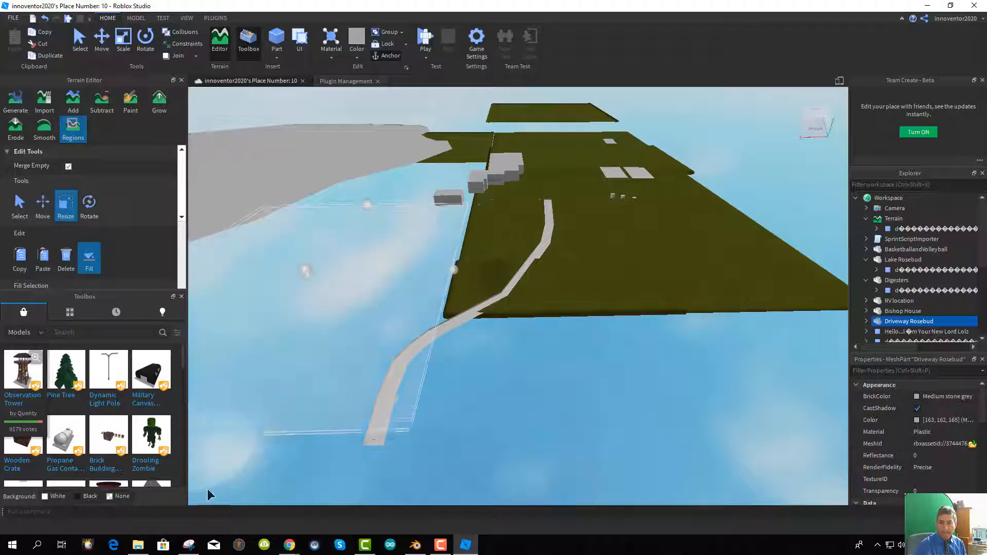
left_click_drag(371, 210, 408, 128)
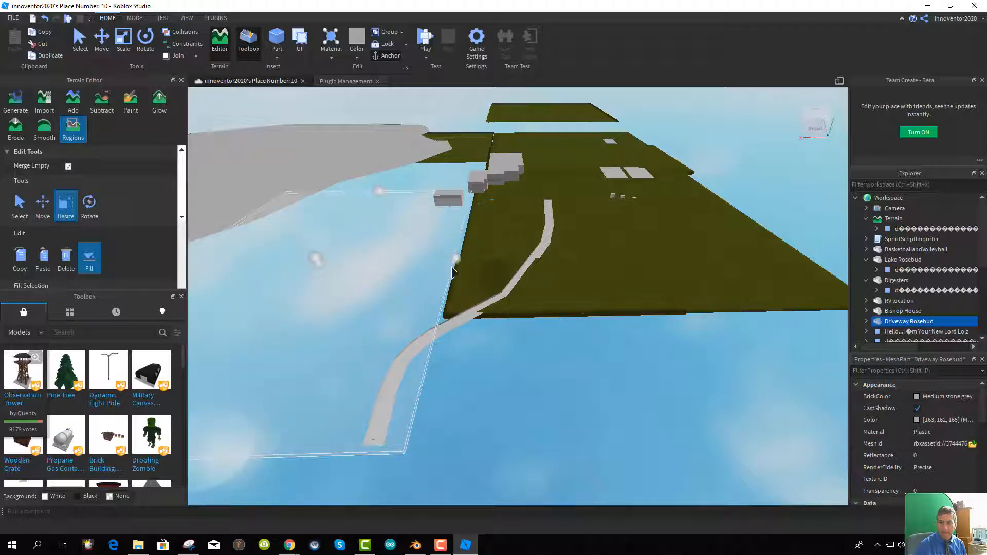
left_click_drag(453, 265, 464, 258)
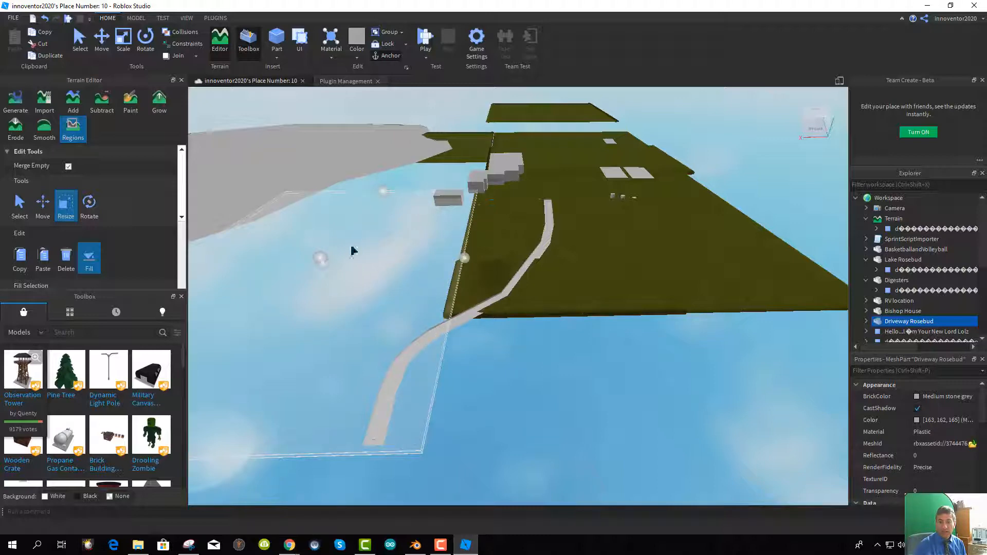
Adjust the terrain region's height slightly and move it back along the plot's edge to reach the far grass patch
left_click(42, 204)
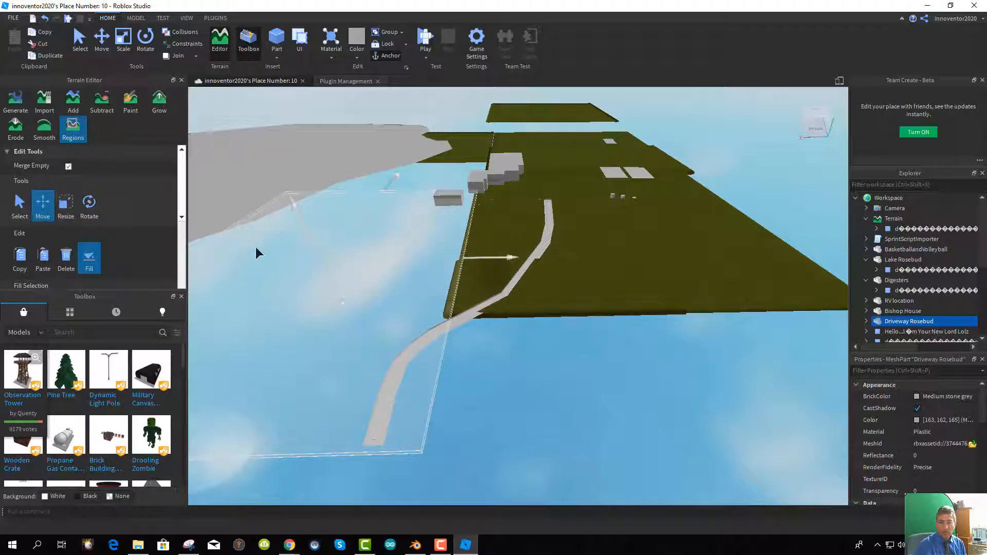
left_click_drag(294, 203, 300, 209)
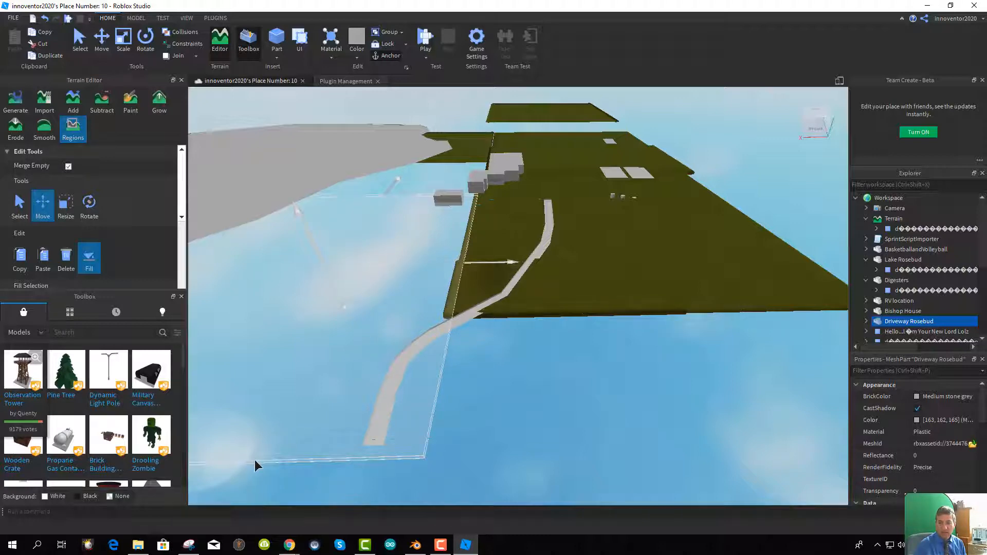
left_click_drag(397, 181, 423, 158)
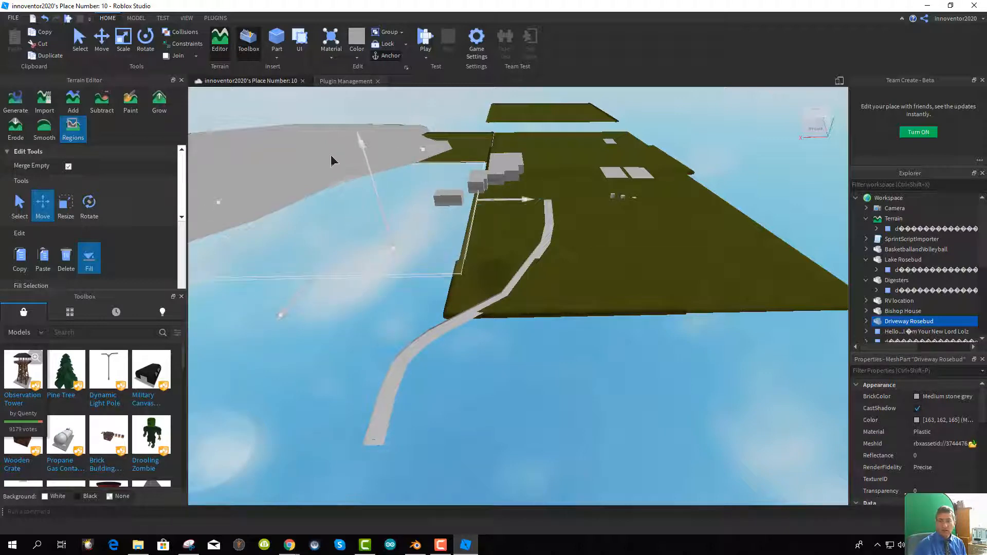
Fill the terrain region between the lake and the large plot with Leafy Grass
scroll(130, 221, "down", 3)
scroll(111, 209, "up", 2)
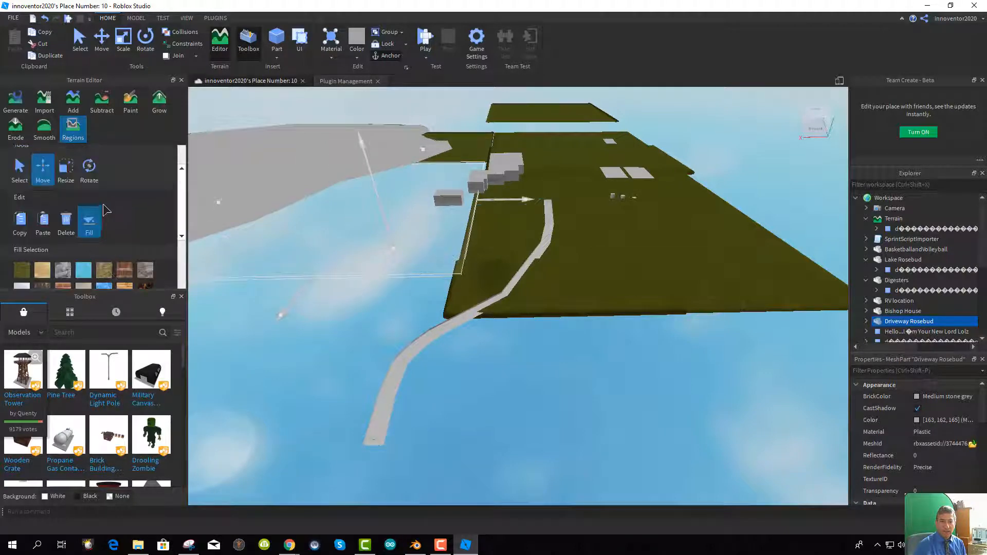
scroll(96, 228, "up", 2)
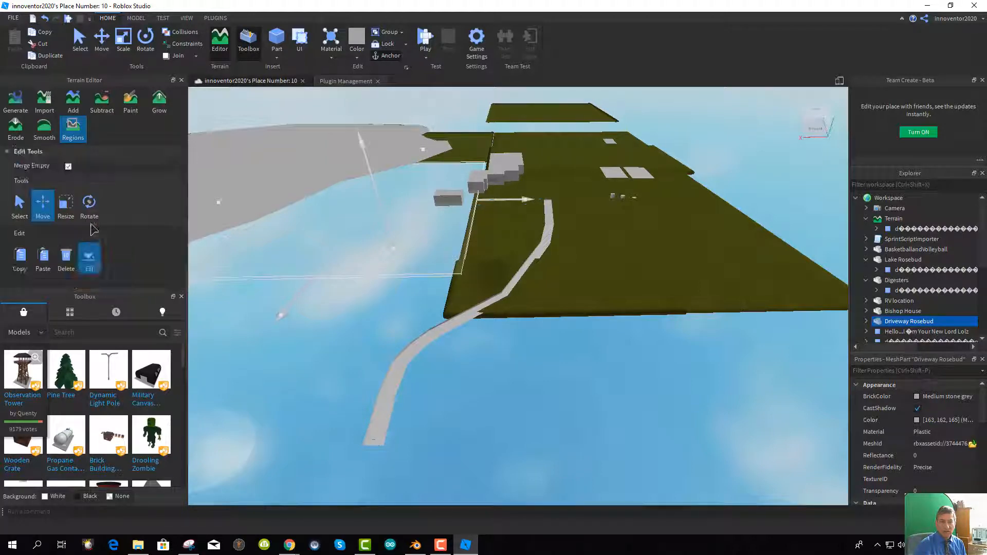
left_click(90, 262)
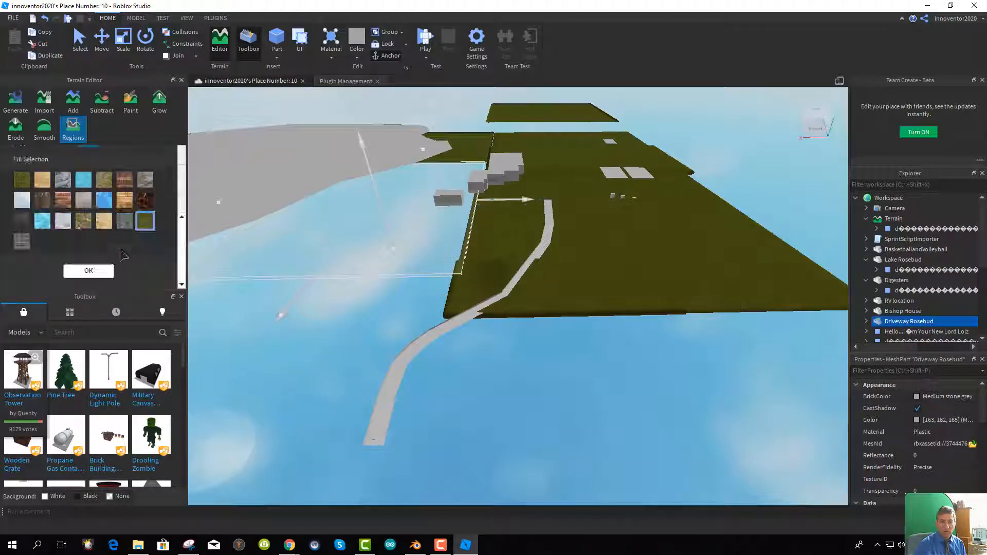
left_click(145, 220)
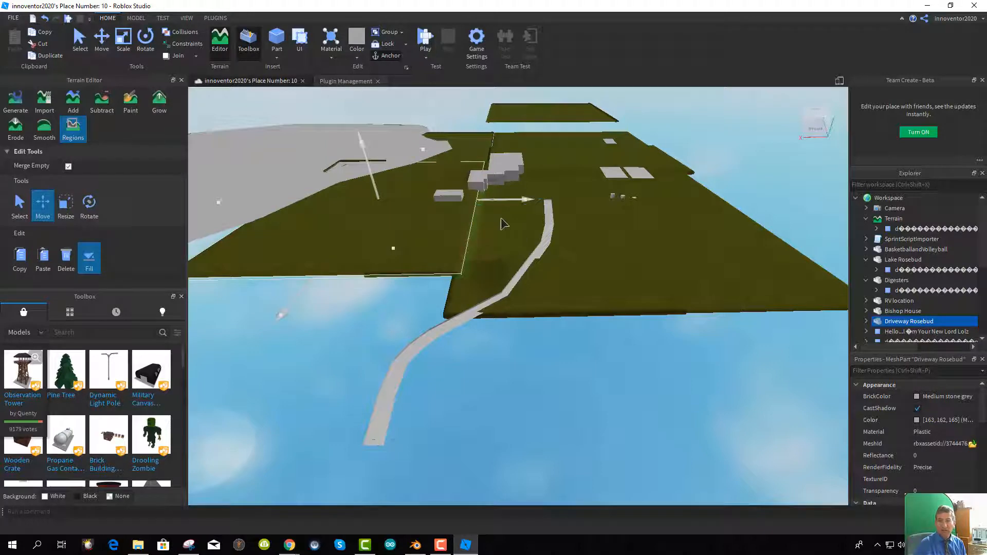
Save the place as a Roblox Place file named Rosebud for Roblox in the Exports to Roblox folder
left_click(13, 18)
left_click(31, 96)
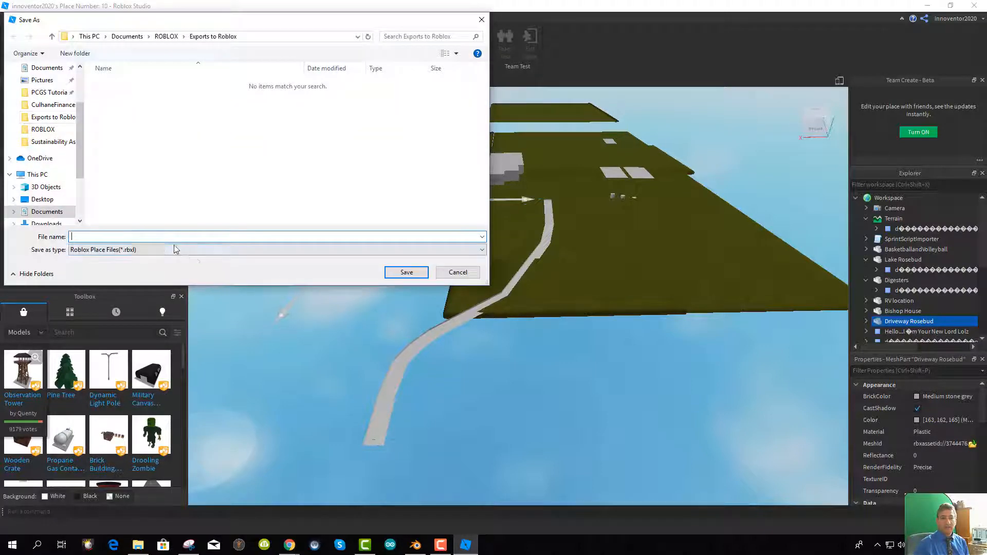
type("Robl")
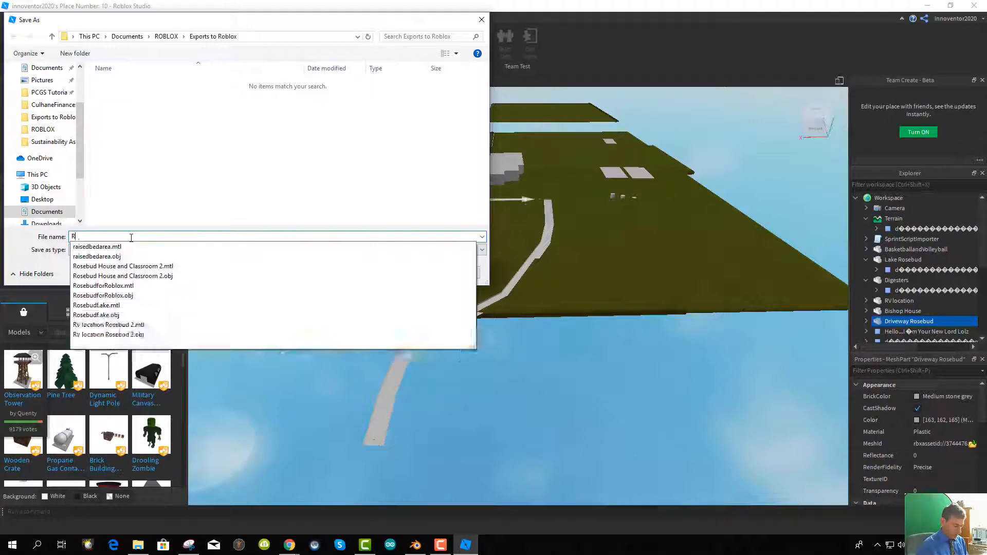
key("BackSpace")
key("BackSpace")
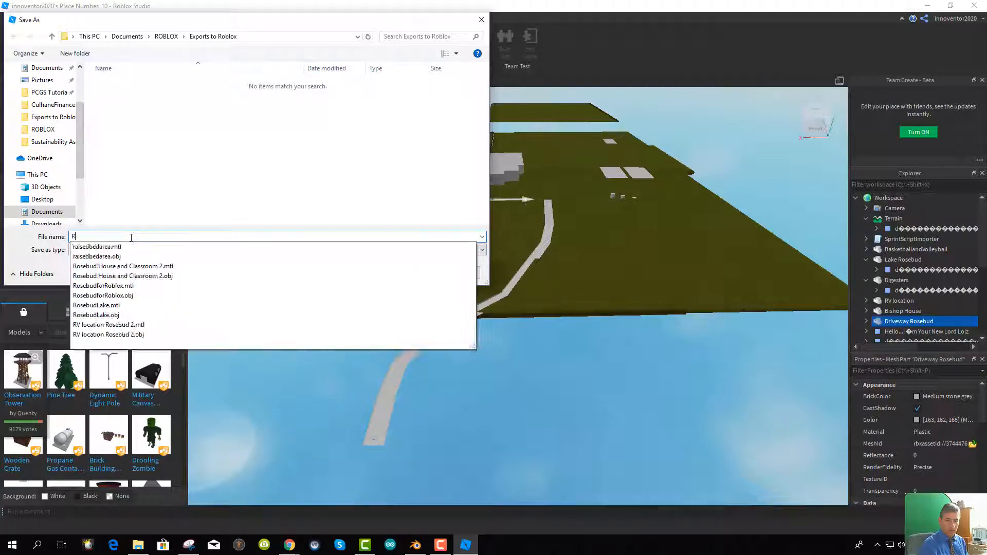
type("sebud for Roblox")
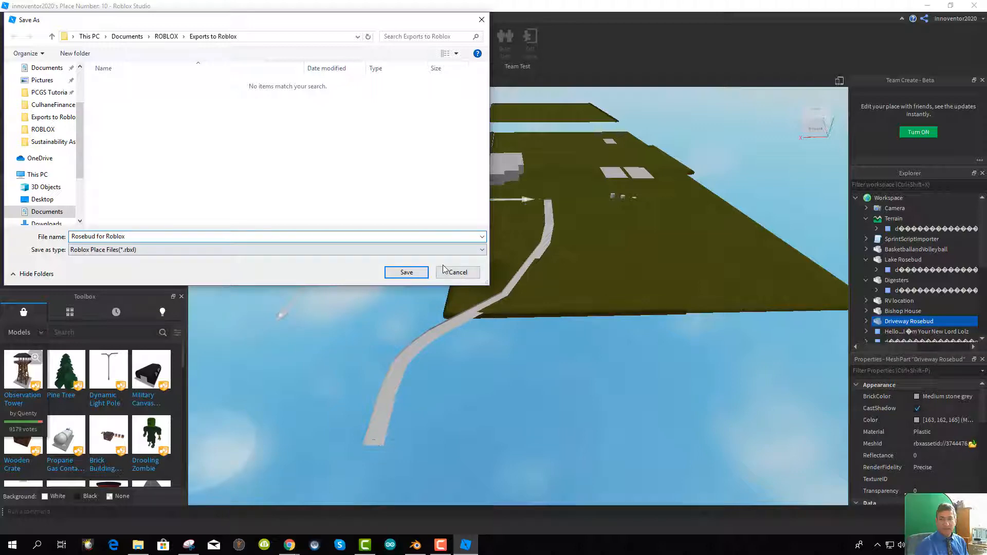
left_click(406, 273)
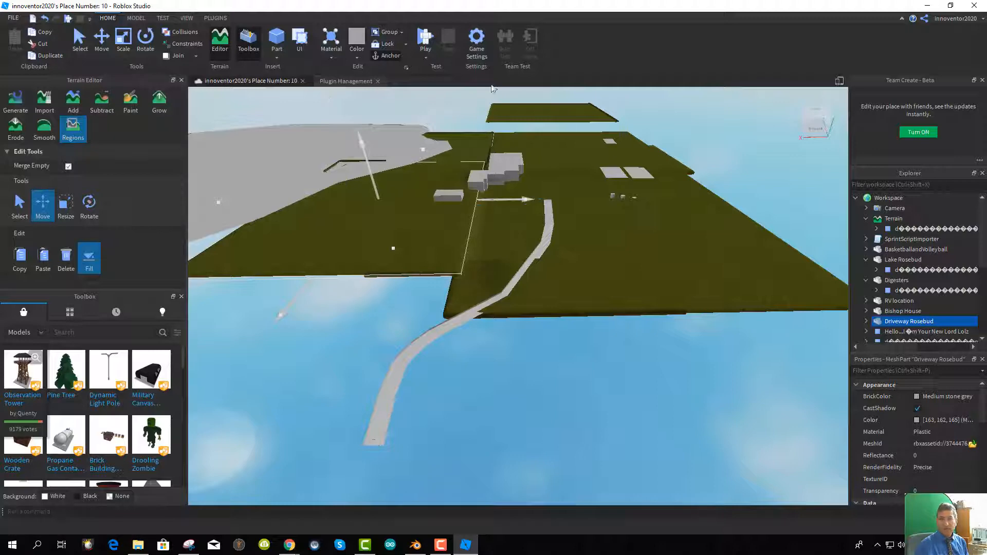
Start a playtest and run the character across the grass and up onto the driveway
left_click(424, 41)
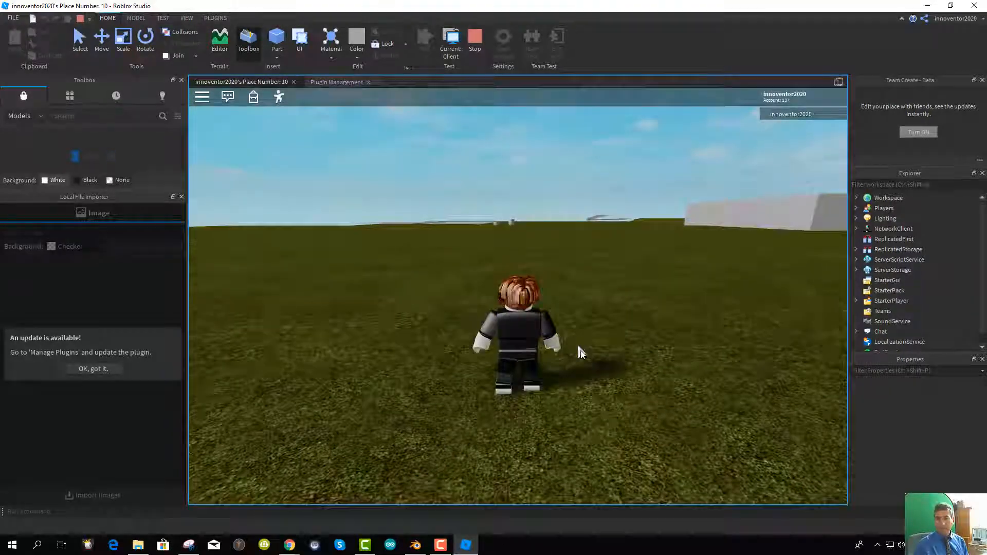
key("w")
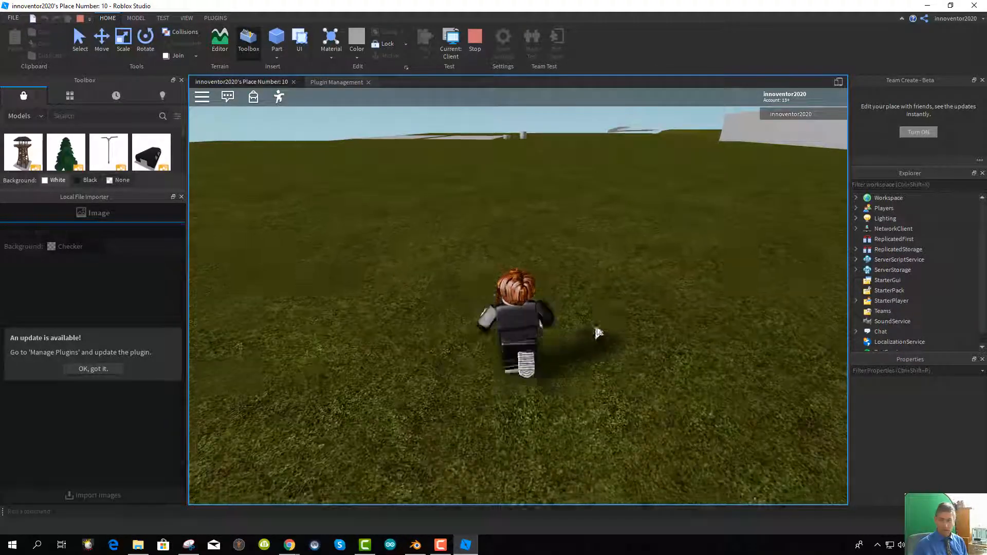
key("w")
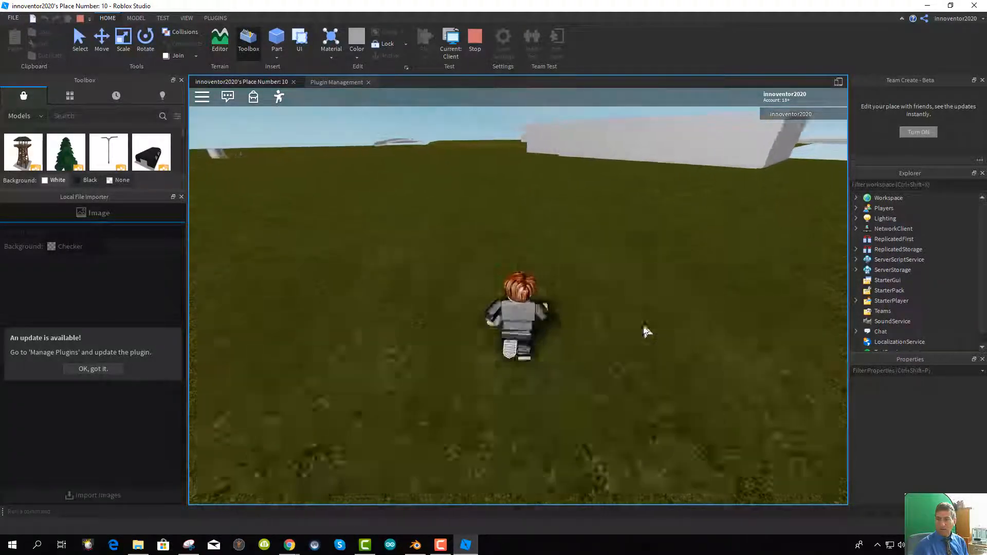
key("w")
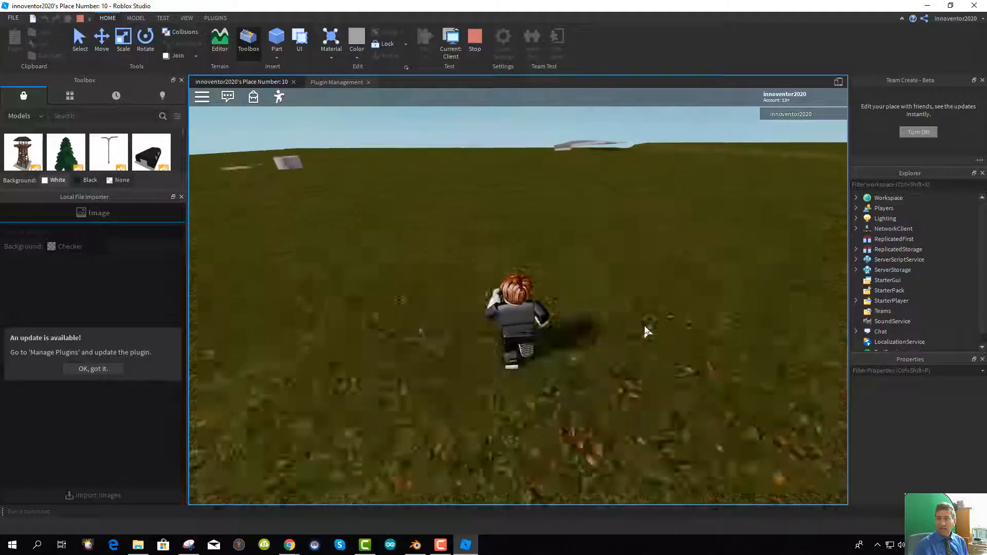
key("w")
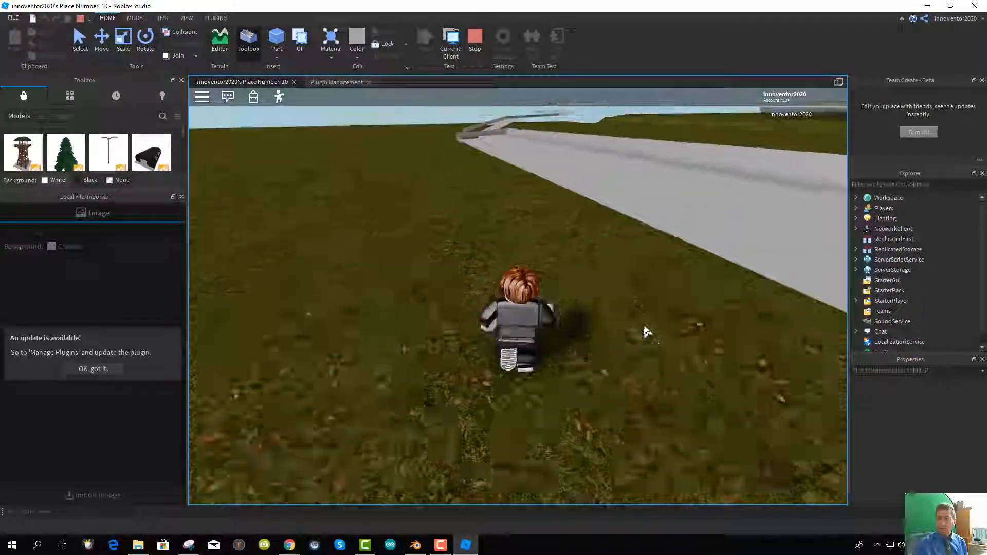
key("w")
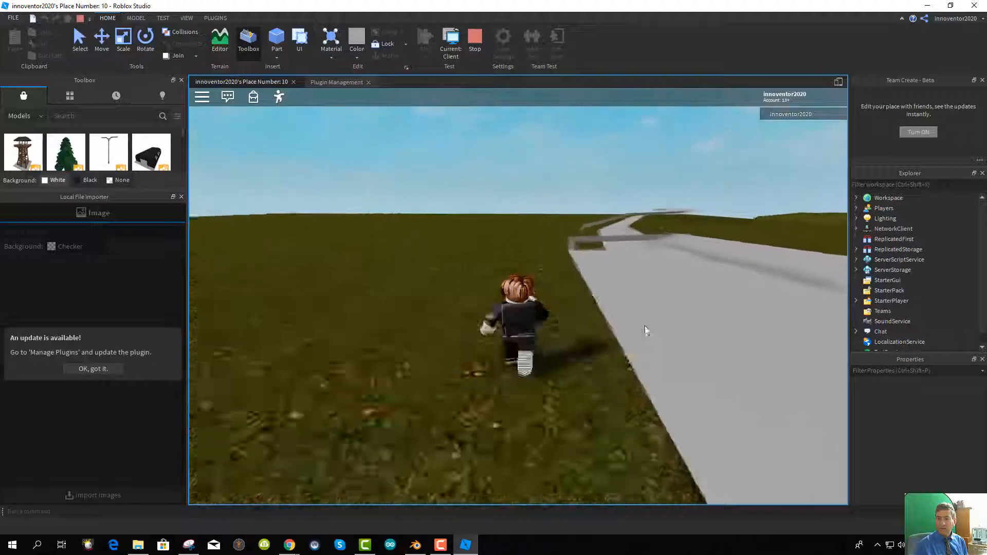
key("d")
key("space")
key("w")
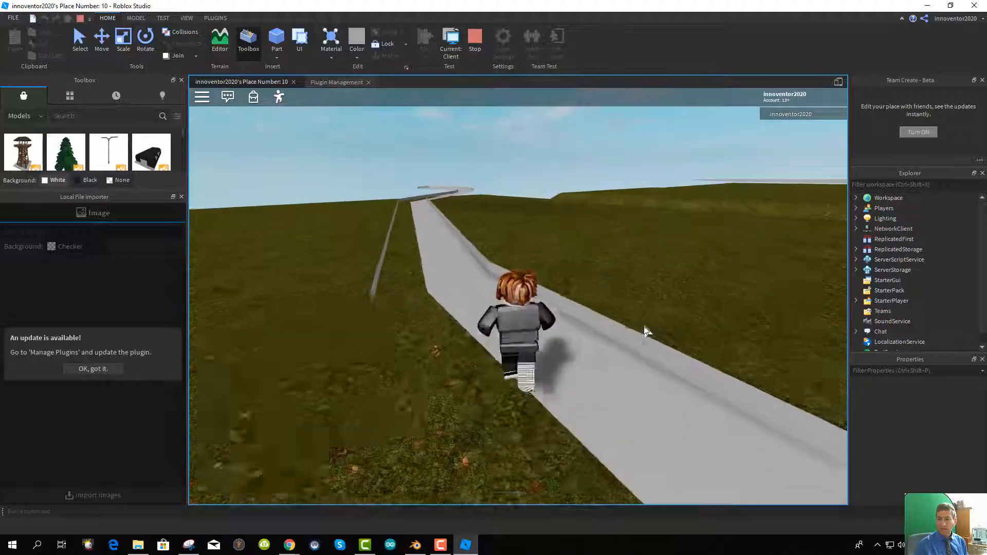
key("w")
key("a")
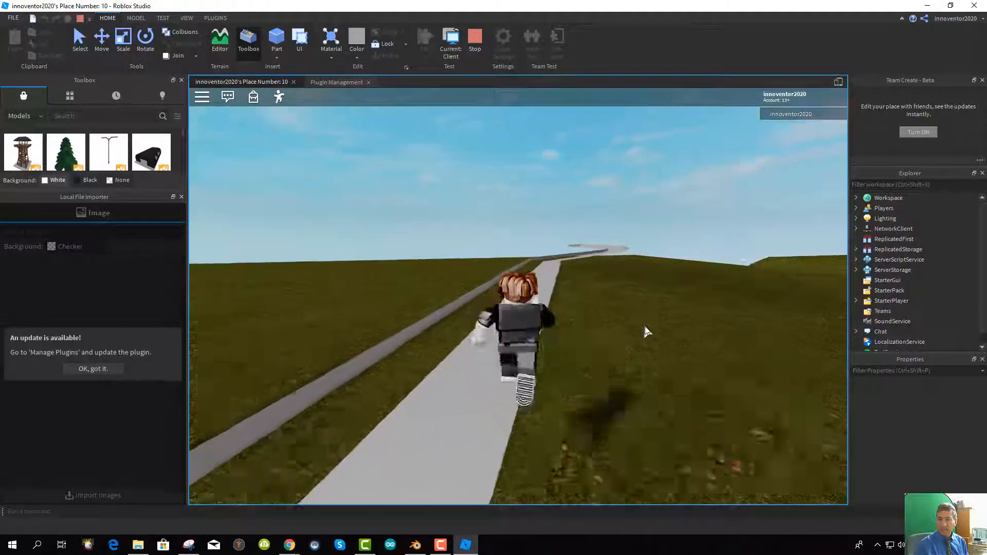
Run the character along the driveway past the edge of the grass terrain, checking the path's surface
key("w")
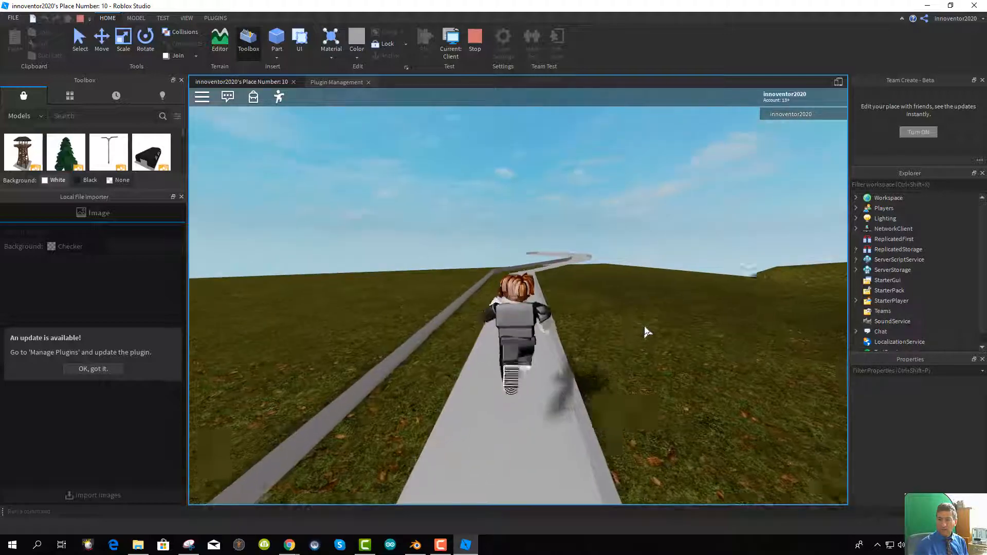
key("w")
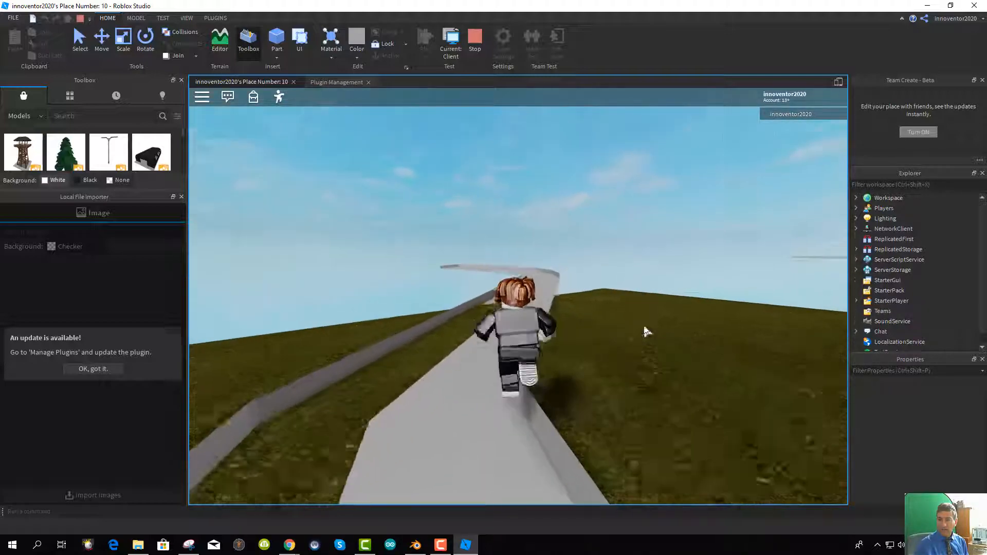
key("w")
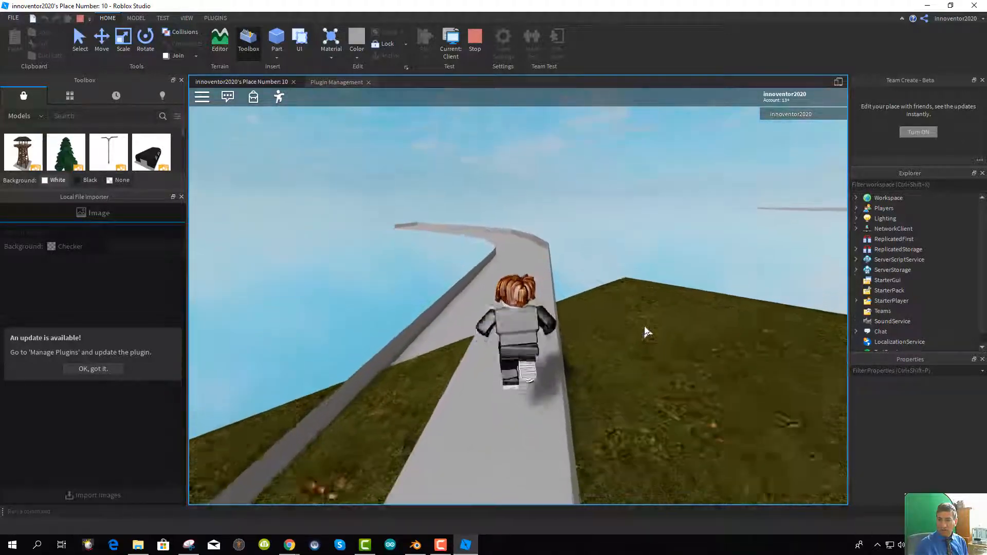
key("w")
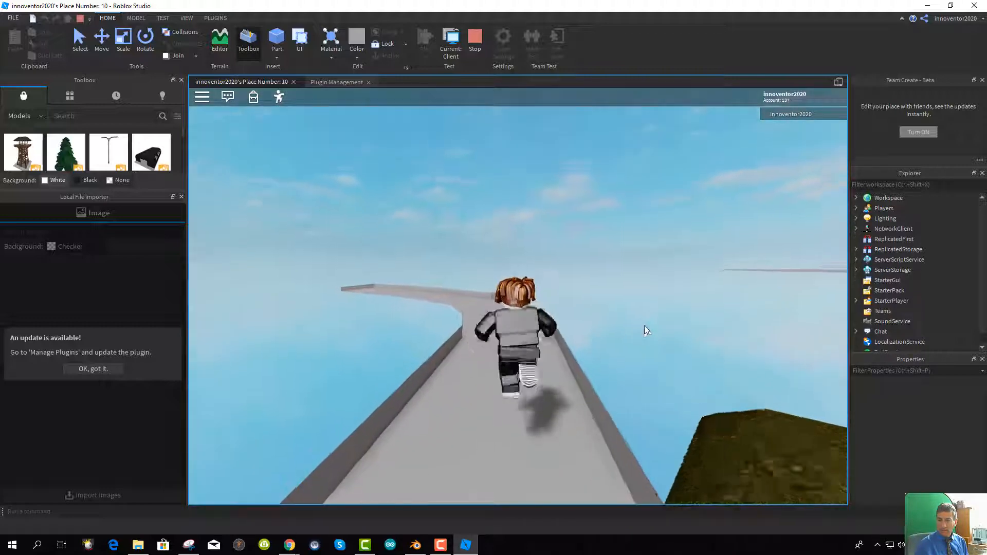
key("w")
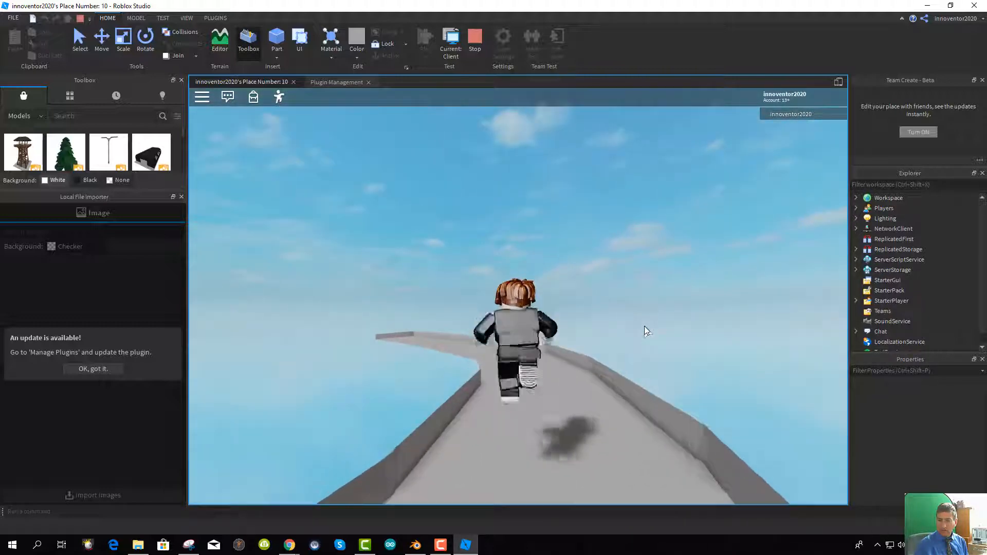
Turn the character around on the driveway and run back toward the grass terrain
right_click_drag(646, 327, 645, 327)
key("w")
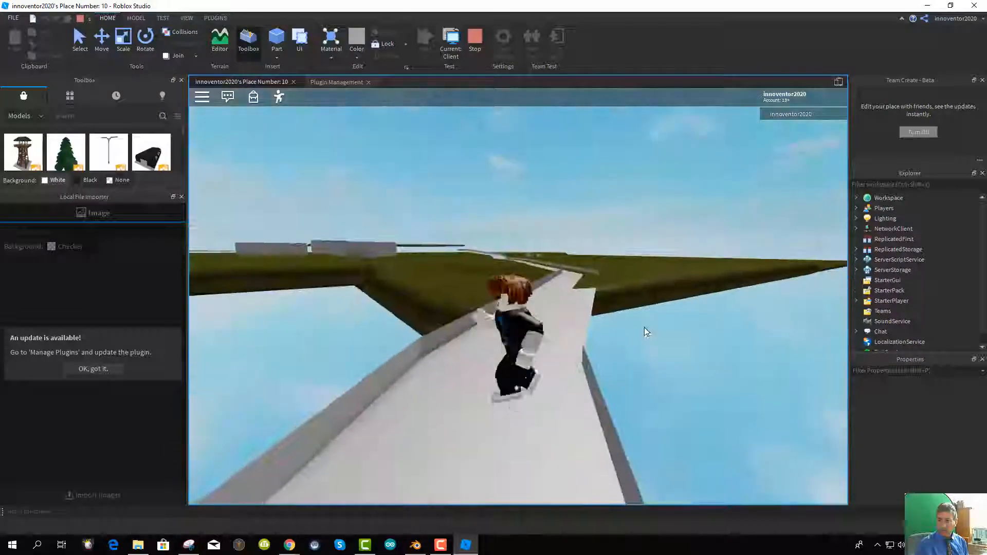
key("w")
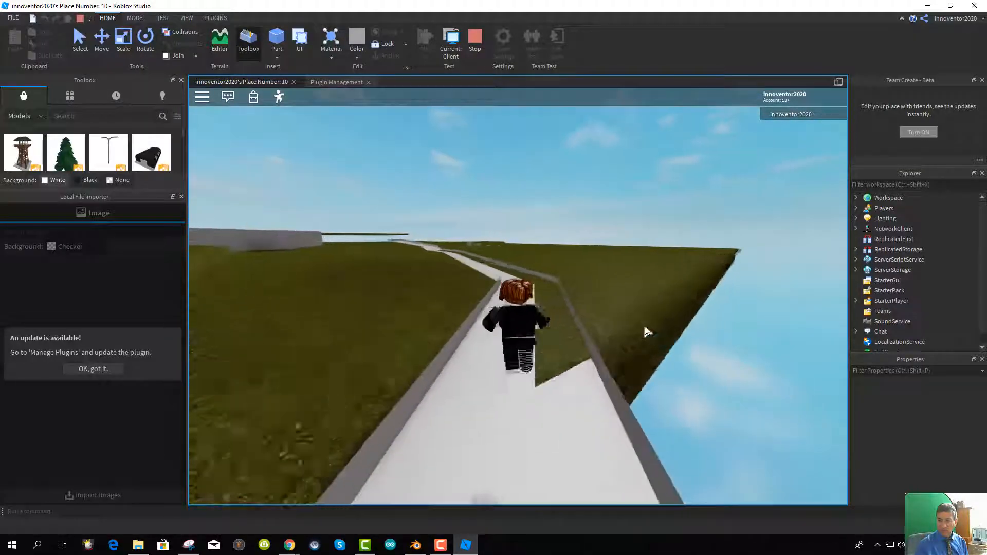
key("w")
Survey the whole map from far above while running the character from the driveway toward the buildings
scroll(656, 344, "down", 10)
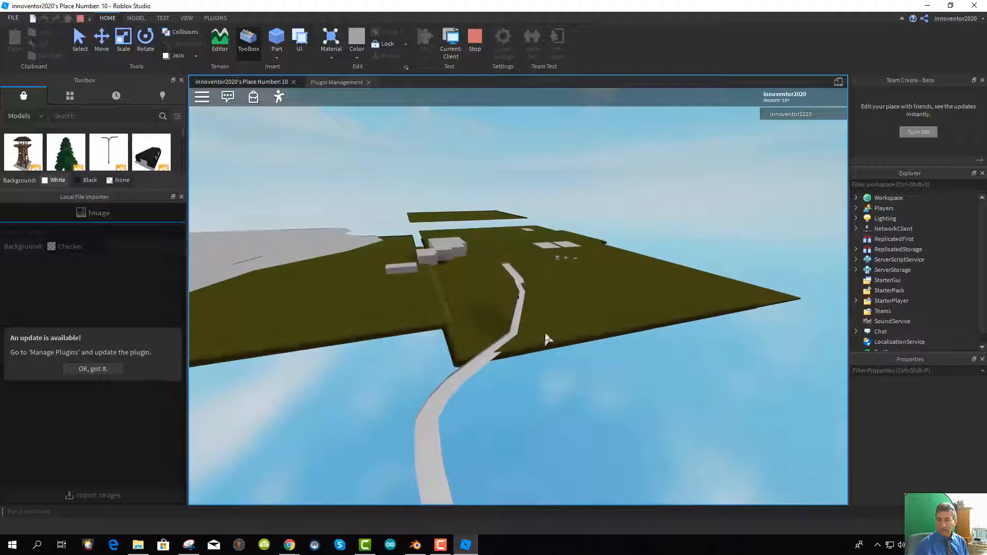
key("w")
right_click_drag(546, 335, 517, 303)
scroll(530, 311, "down", 1)
key("w")
key("w")
key("w")
key("w")
key("w")
Examine the house, the courts and the terrain gaps from overhead, and end the playtest
scroll(533, 266, "up", 1)
scroll(539, 301, "up", 3)
scroll(539, 301, "down", 4)
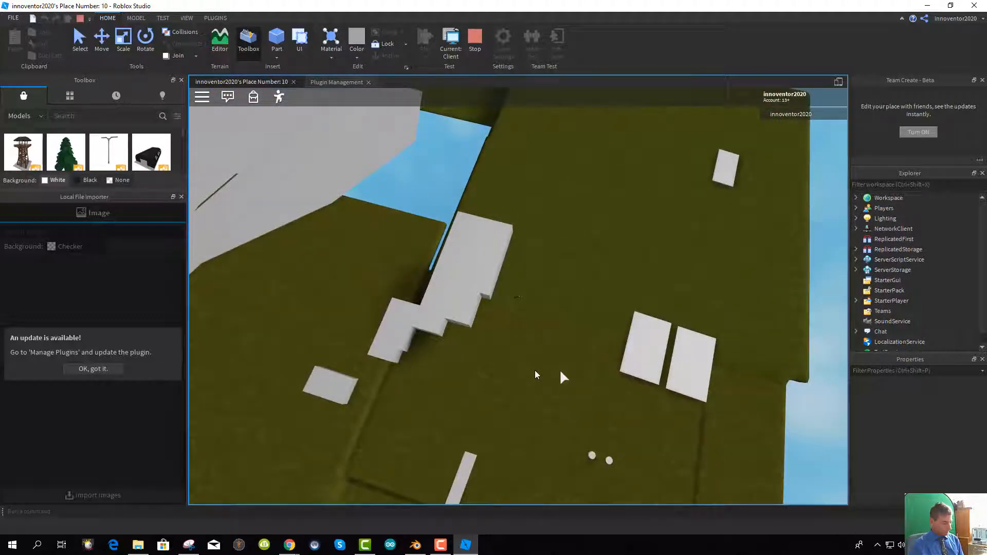
scroll(532, 369, "down", 1)
right_click_drag(532, 369, 531, 370)
scroll(530, 367, "up", 1)
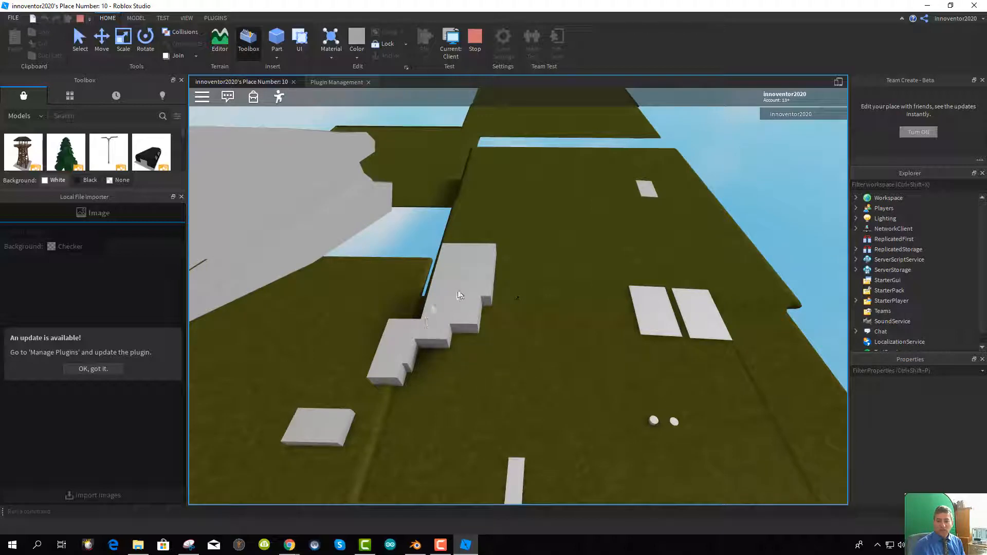
scroll(454, 284, "up", 2)
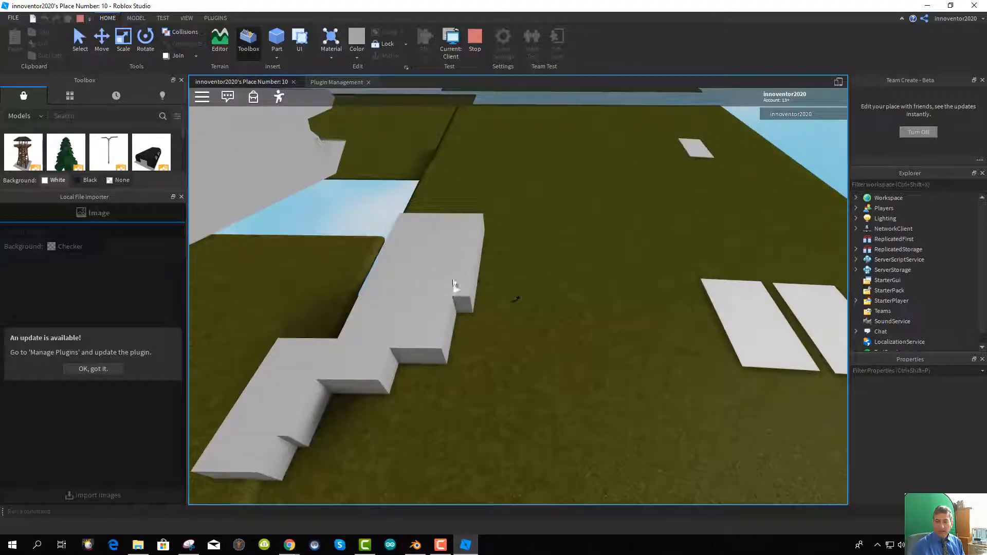
left_click(475, 37)
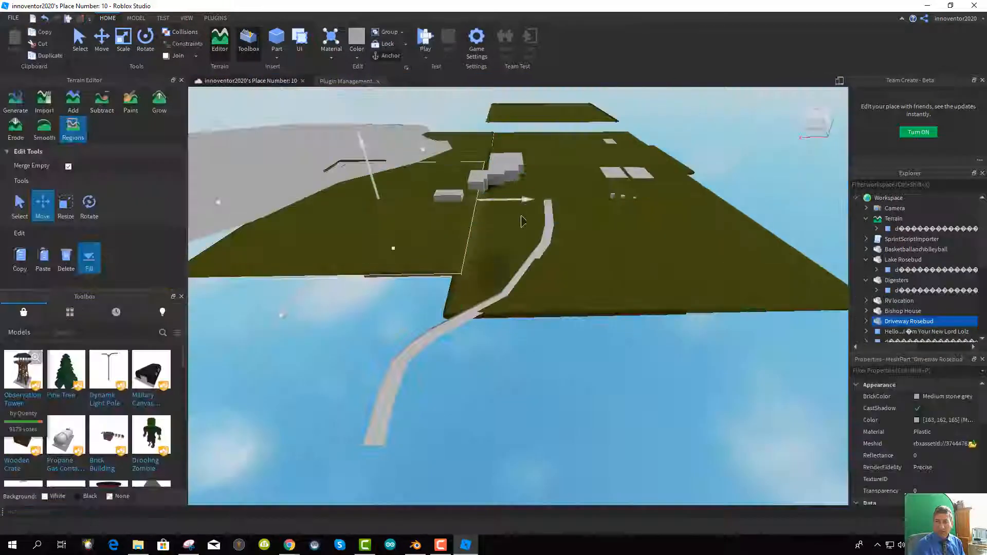
Inspect the grass terrain around the two rectangular courts in the edit view
scroll(571, 244, "up", 1)
middle_click_drag(587, 256, 575, 330)
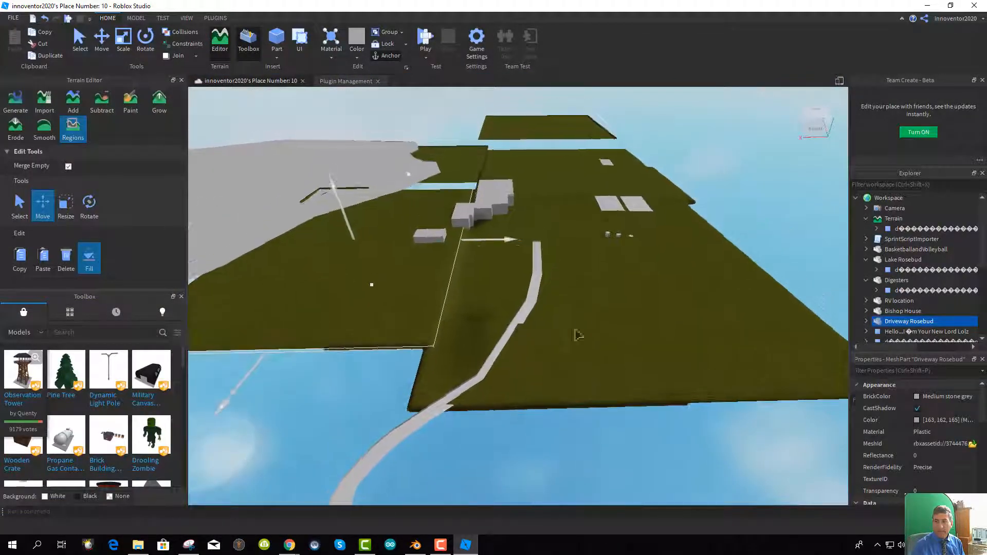
scroll(611, 276, "up", 1)
middle_click_drag(612, 280, 519, 373)
middle_click_drag(437, 360, 363, 432)
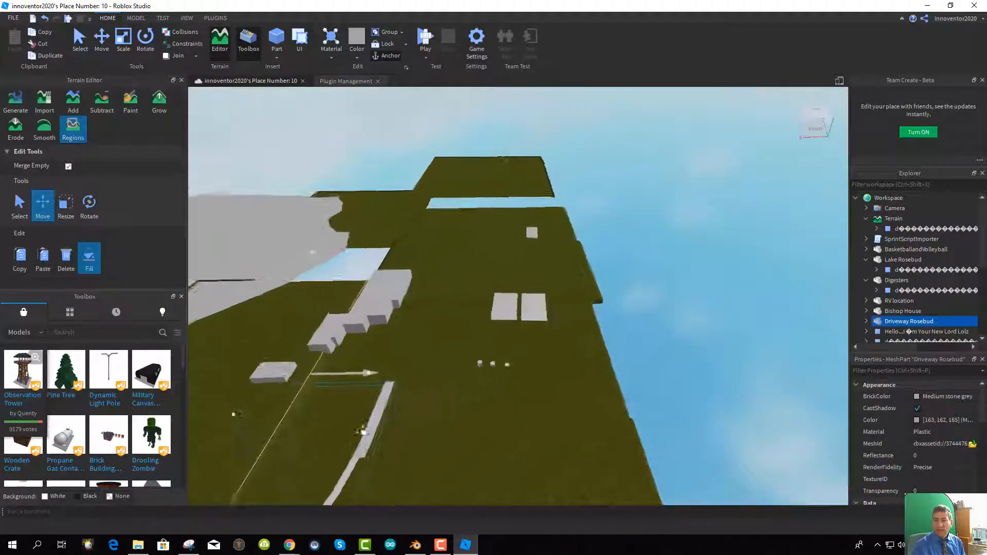
scroll(581, 302, "up", 1)
scroll(558, 281, "up", 3)
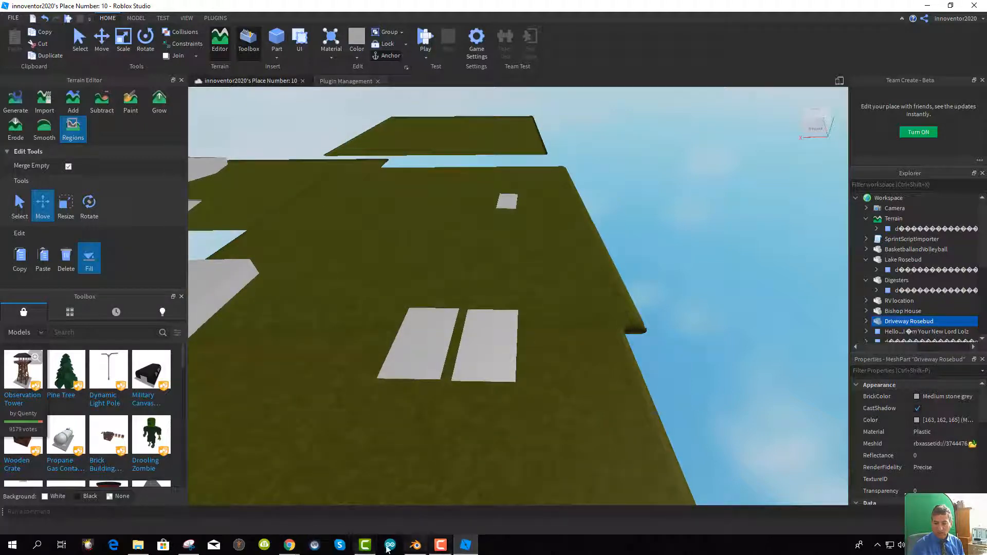
Switch to Blender and examine the satellite map around the buildings and driveway for features still missing from the place
left_click(297, 546)
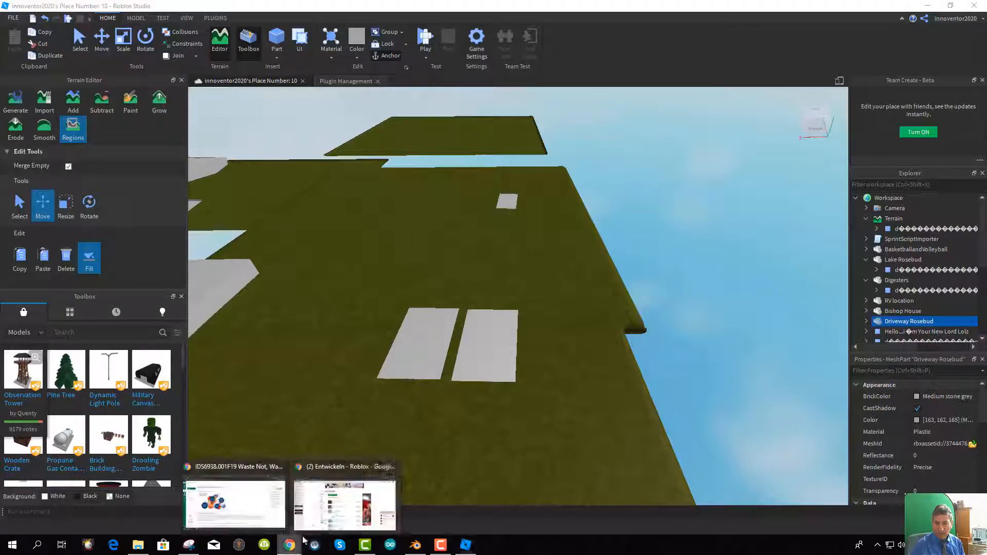
left_click(416, 546)
scroll(602, 291, "up", 1)
scroll(601, 290, "down", 3)
scroll(568, 289, "up", 4)
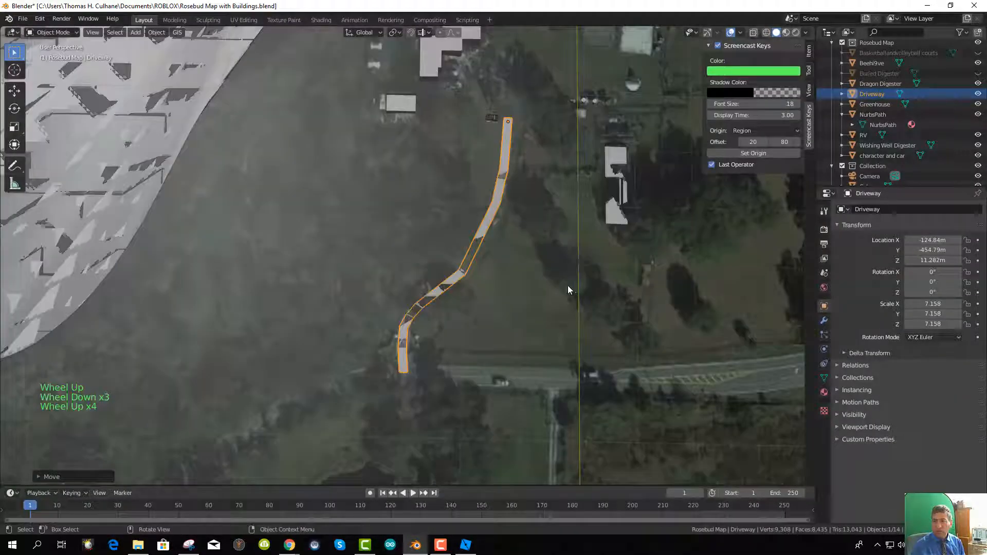
middle_click_drag(566, 247, 356, 433, "shift")
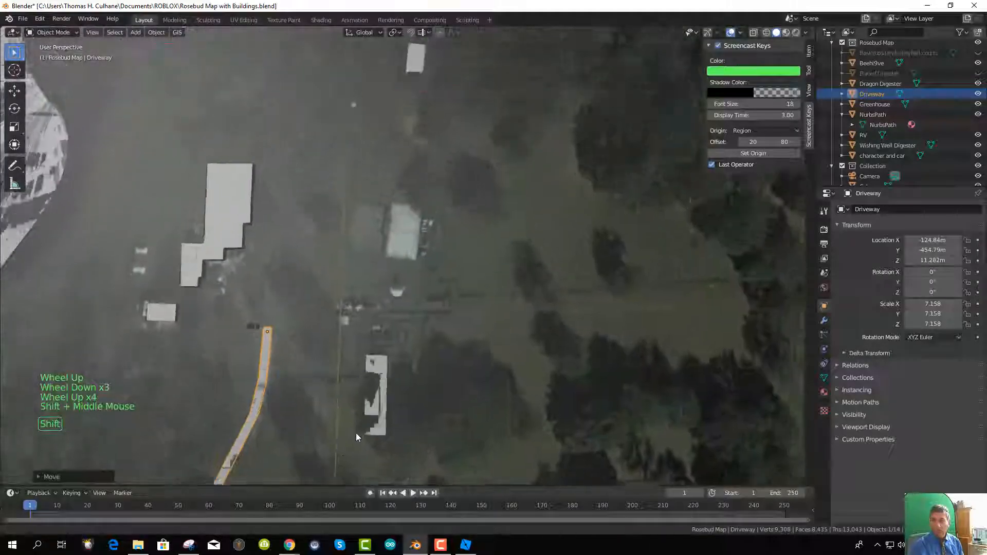
scroll(479, 251, "up", 3)
middle_click_drag(479, 251, 446, 292, "shift")
scroll(452, 304, "up", 4)
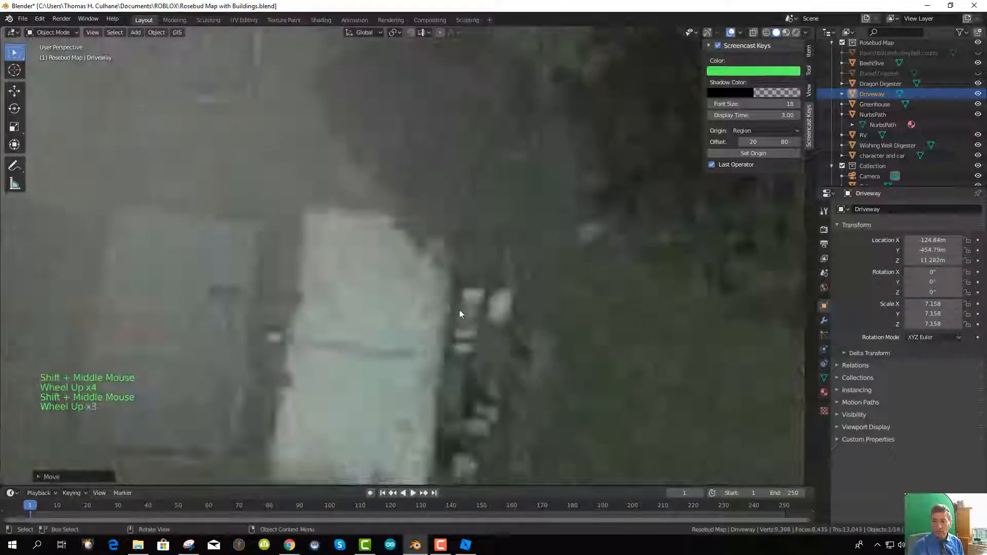
scroll(461, 363, "down", 8)
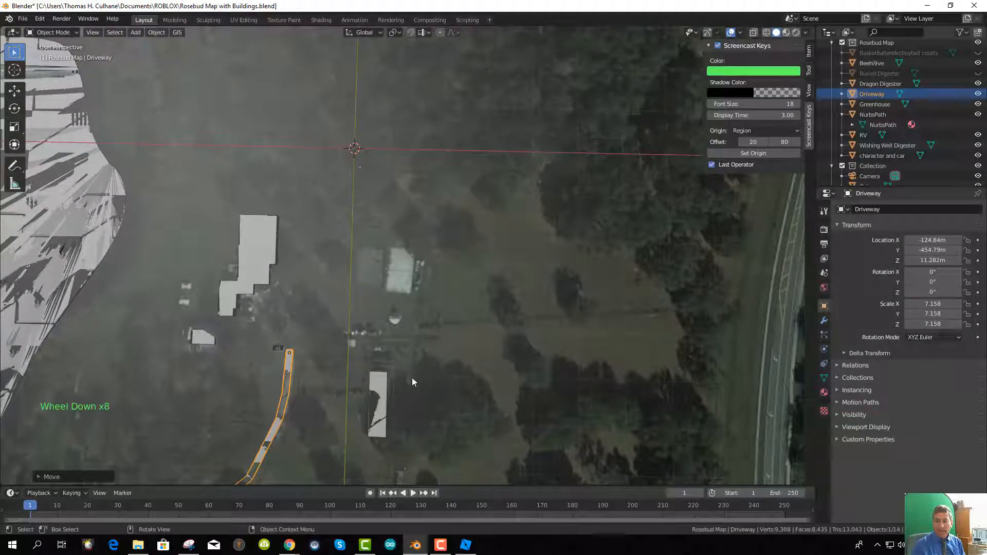
Switch back to Roblox Studio, search the model library for "solar" and browse the results
left_click(467, 545)
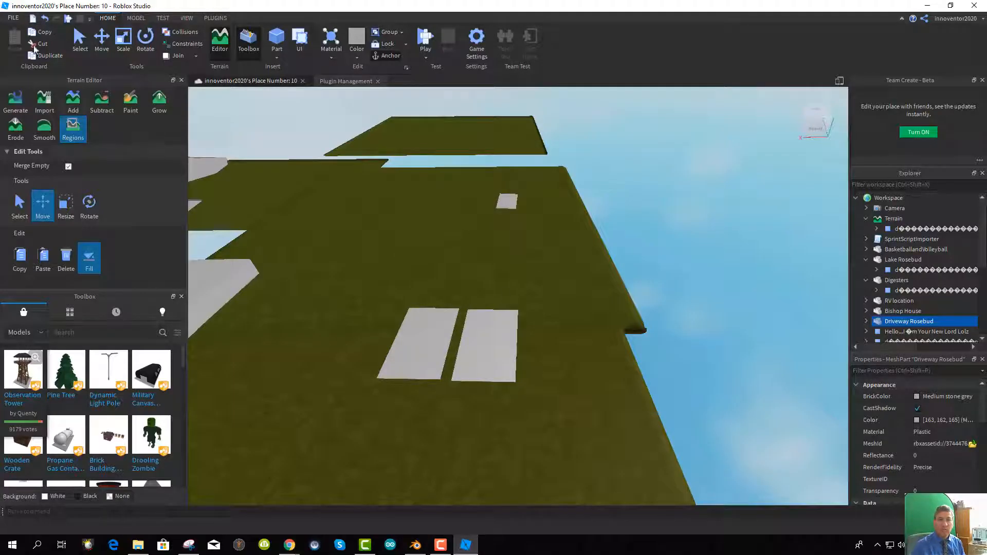
left_click(80, 333)
type("solar")
key("Return")
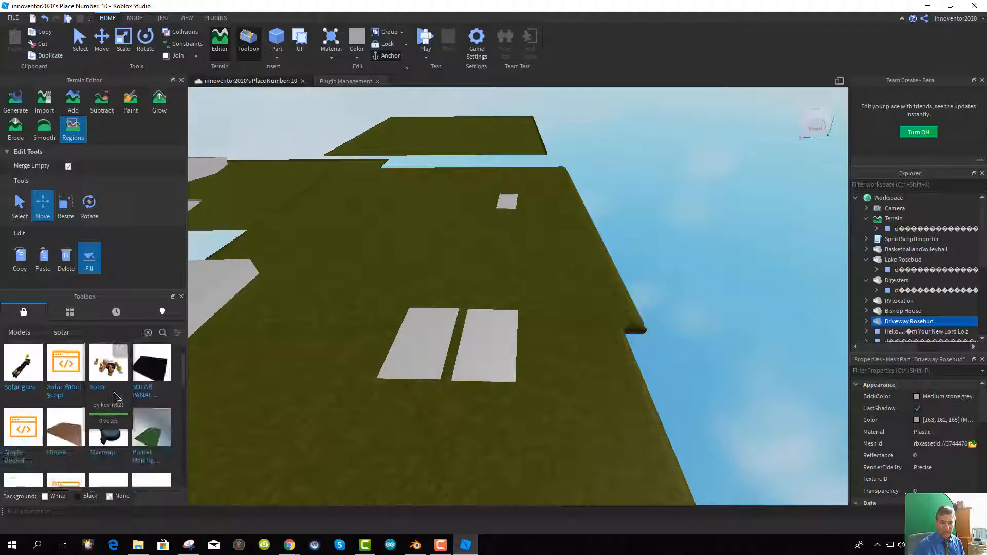
scroll(117, 396, "down", 6)
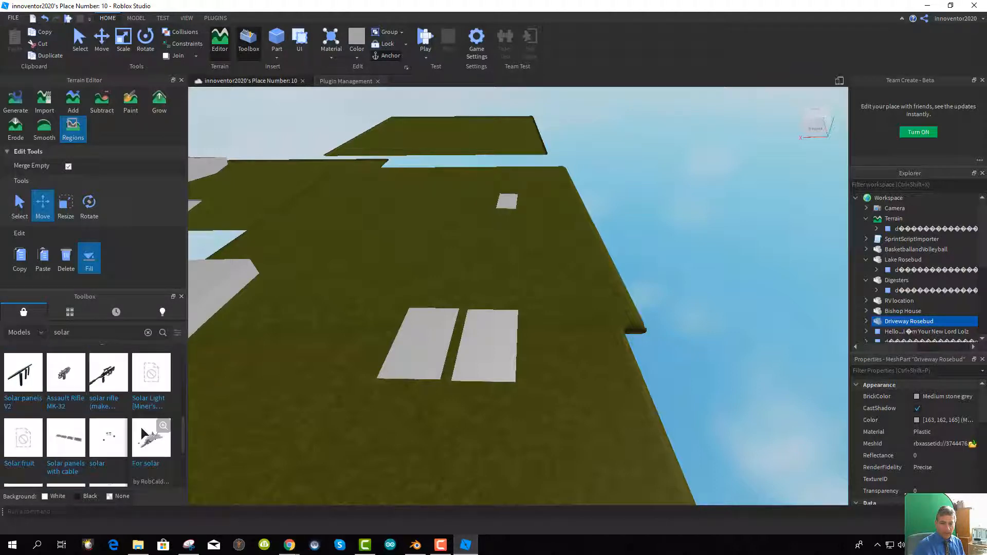
scroll(144, 430, "up", 7)
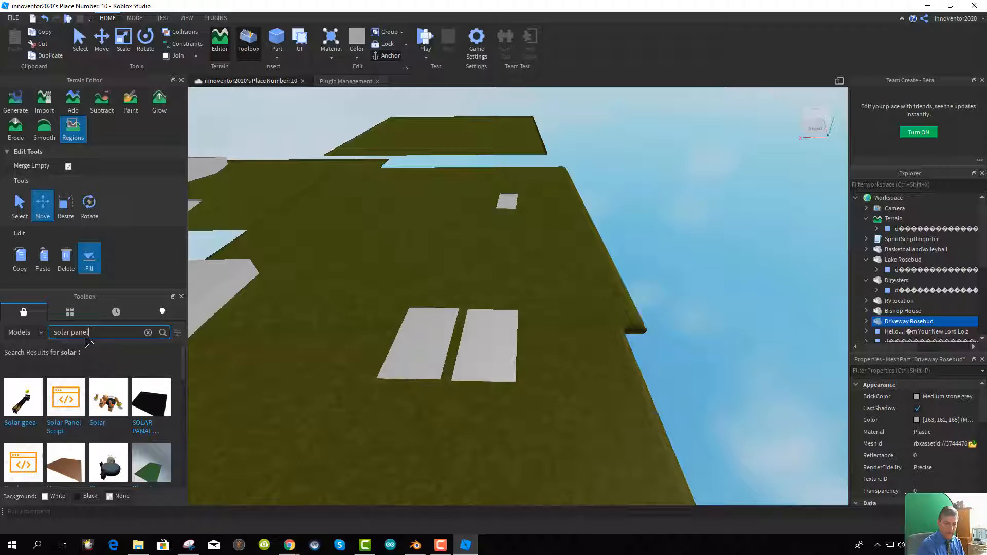
Refine the model search to "solar panels" and look through the results for a suitable model
type("s")
key("Return")
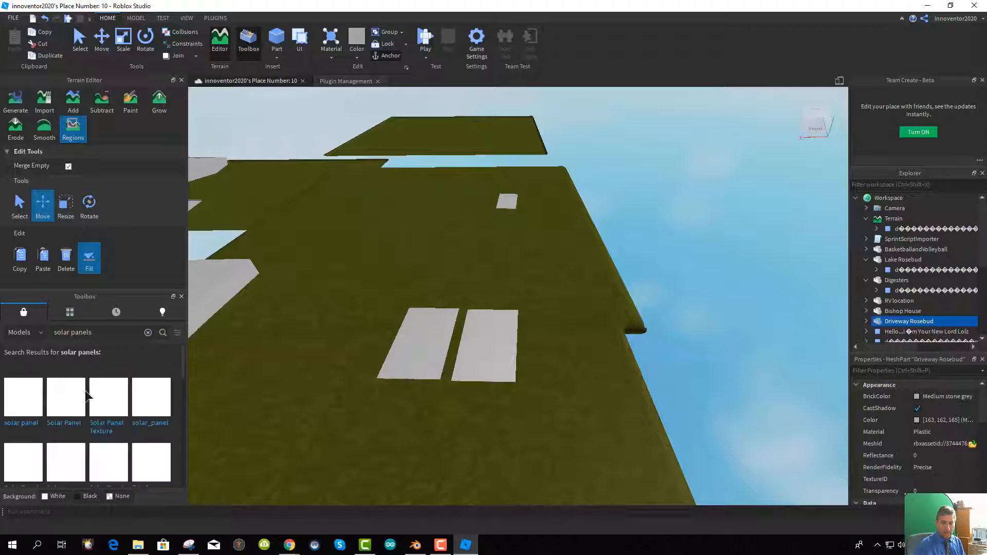
scroll(129, 394, "down", 2)
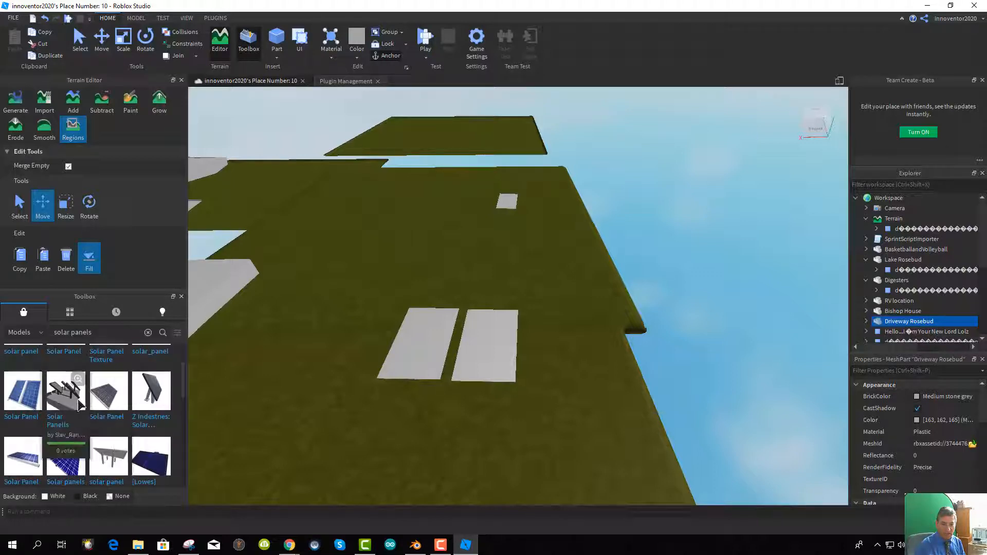
scroll(98, 427, "down", 3)
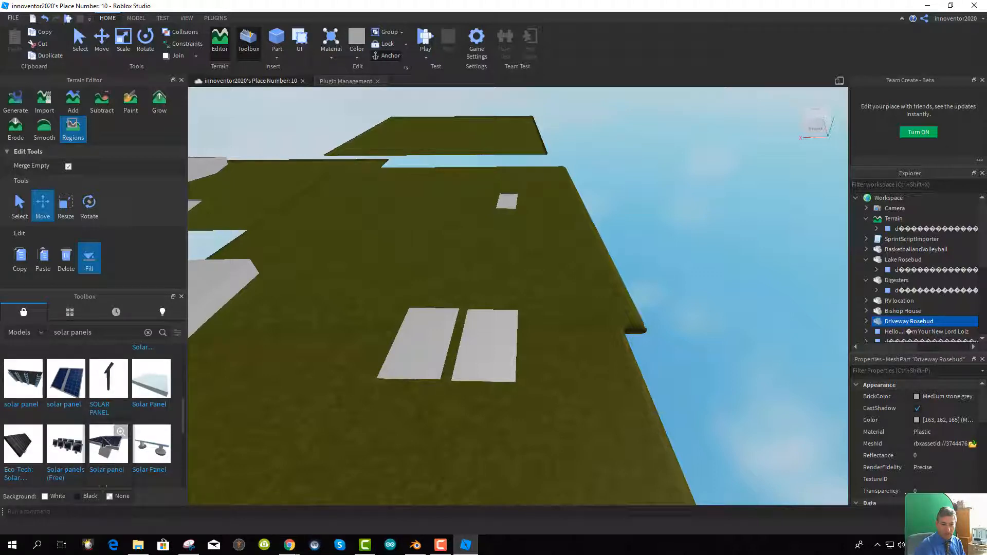
Look further through the solar panel models and insert the tilted blue Solar Panels model near the two rectangular courts
scroll(78, 447, "down", 2)
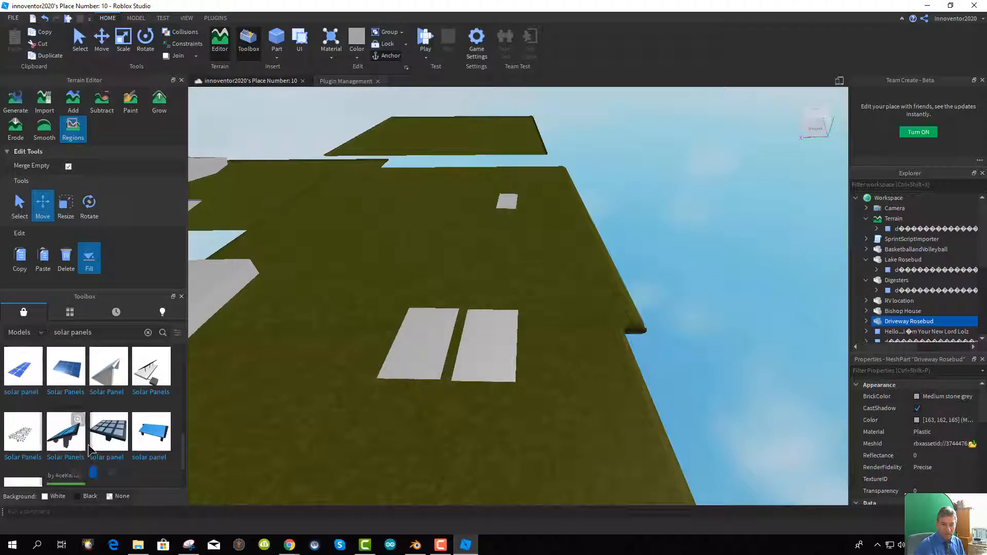
scroll(82, 442, "down", 4)
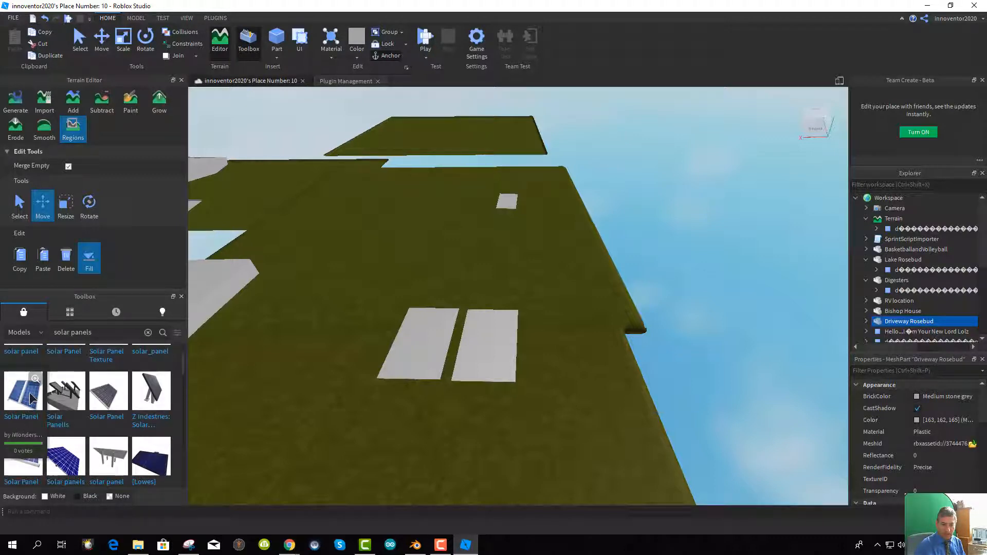
left_click(29, 401)
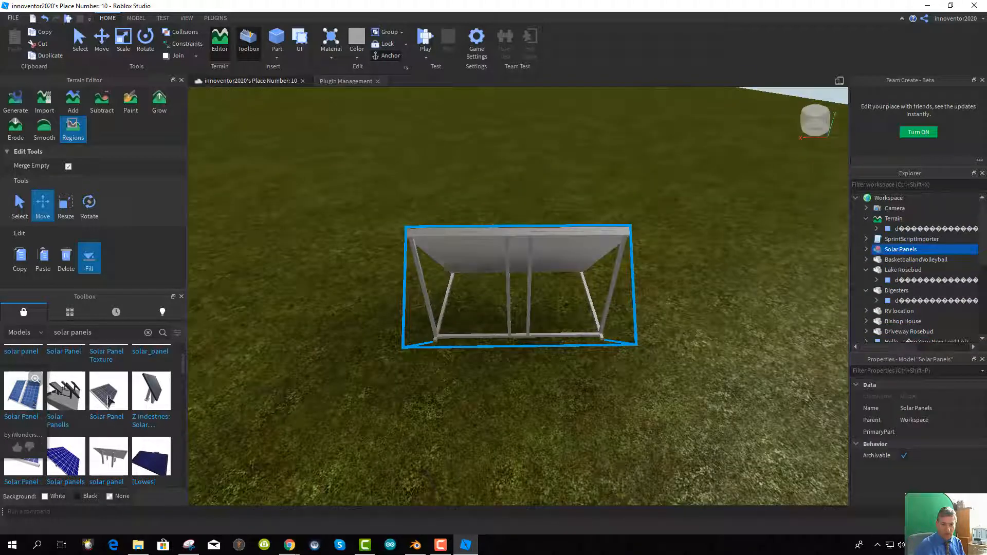
scroll(466, 363, "down", 5)
scroll(488, 343, "down", 2)
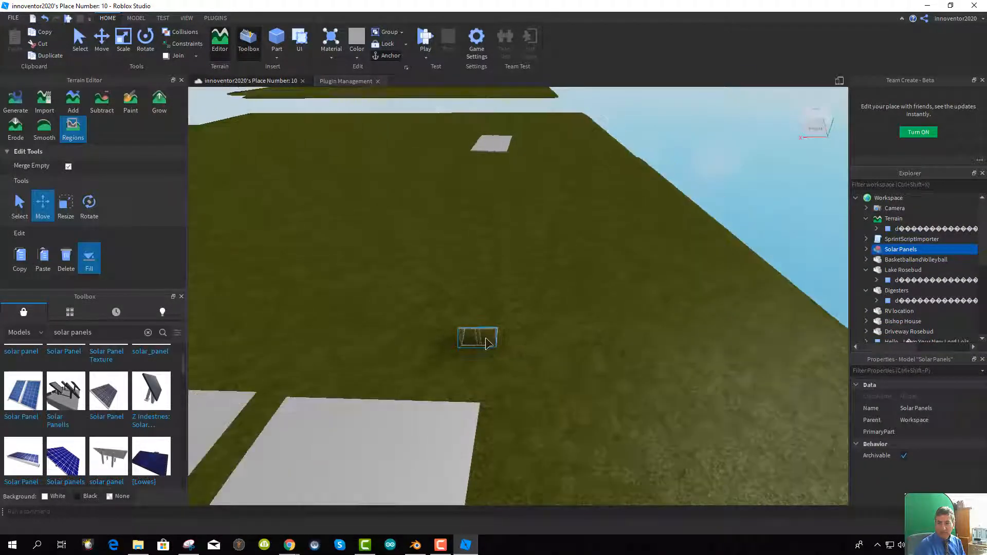
scroll(498, 342, "down", 2)
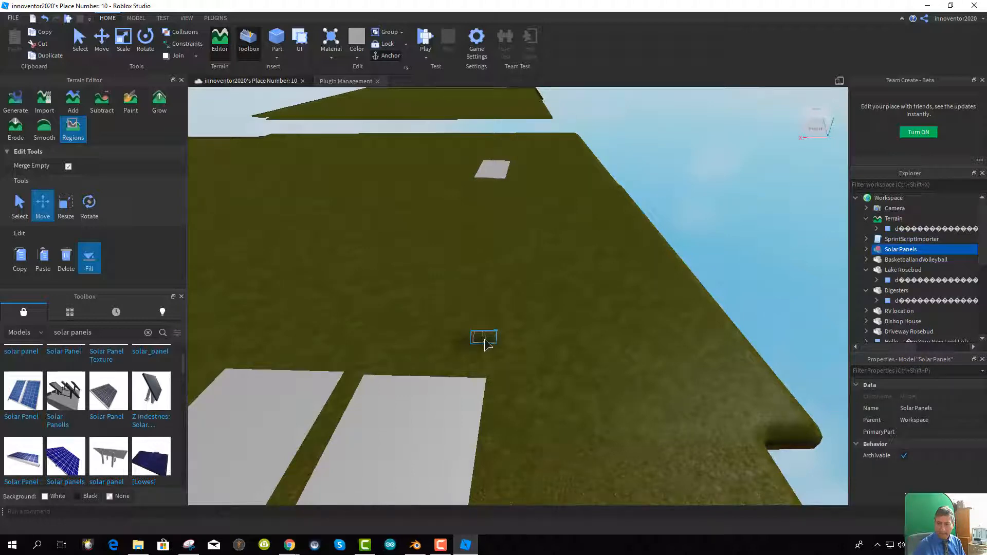
Move the Solar Panels model onto the grass just outside the end of the nearer rectangular court
left_click(101, 37)
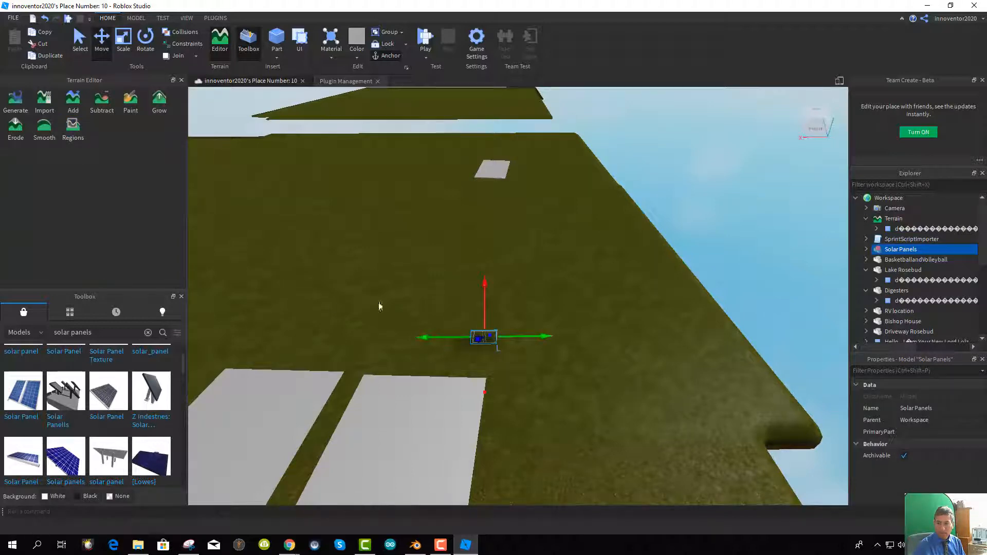
left_click_drag(535, 336, 625, 347)
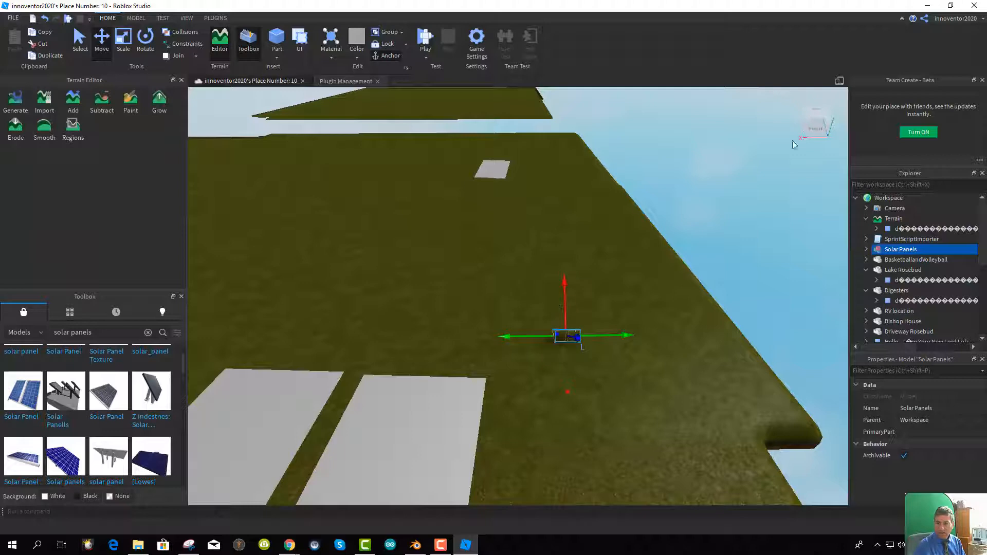
left_click(814, 114)
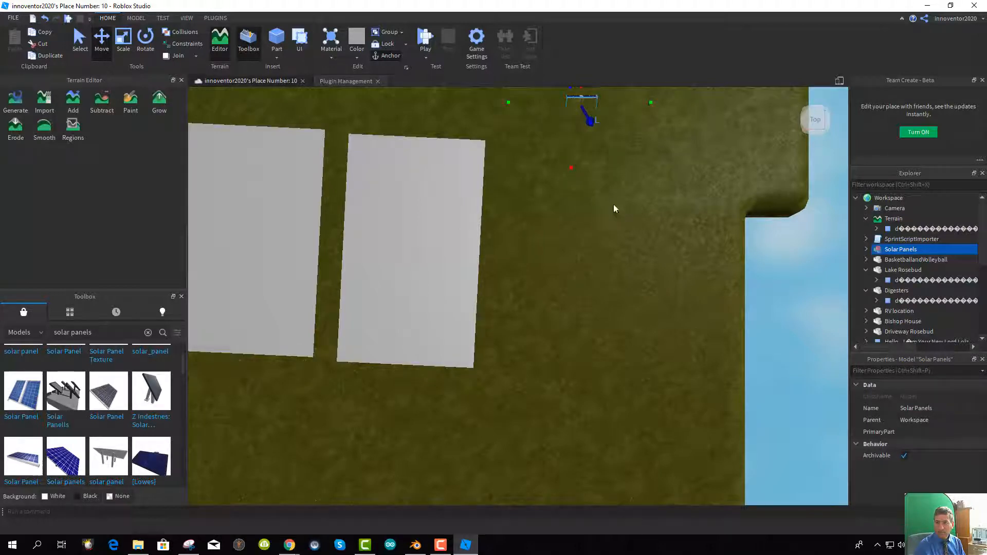
key("f")
left_click_drag(470, 248, 466, 218)
left_click_drag(460, 320, 461, 489)
middle_click_drag(491, 412, 523, 369)
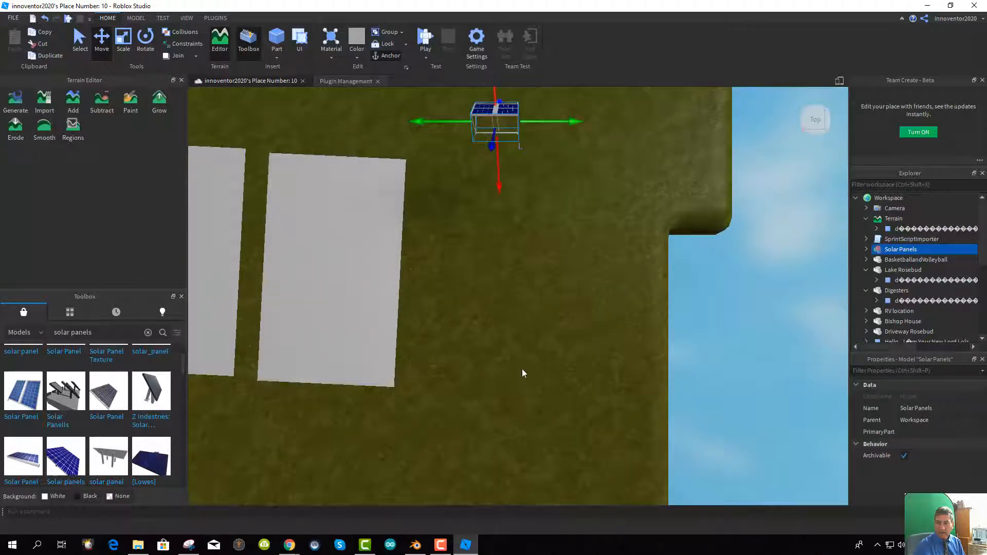
right_click_drag(522, 369, 517, 379)
scroll(517, 380, "down", 3)
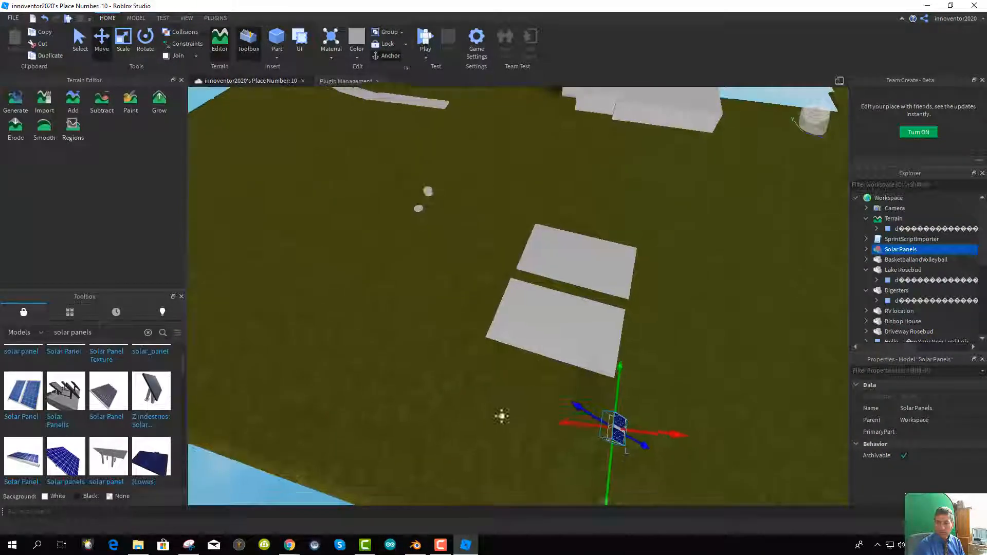
middle_click_drag(500, 415, 415, 328)
left_click_drag(550, 312, 529, 321)
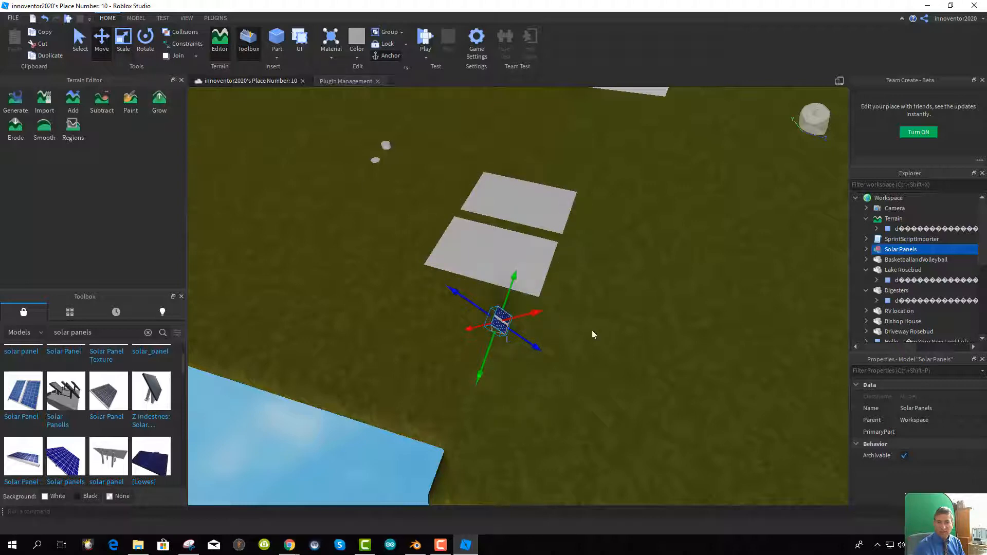
left_click_drag(536, 312, 479, 313)
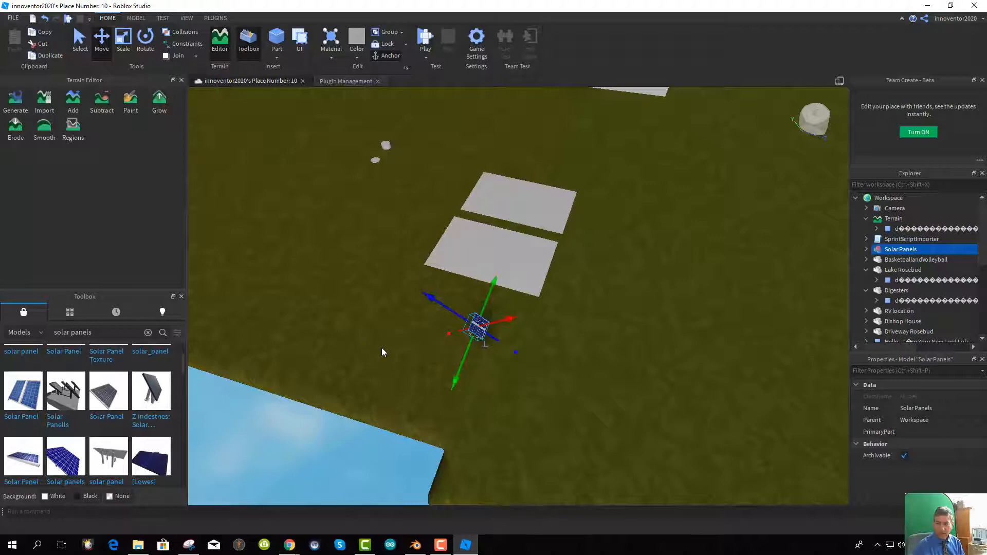
Rotate the Solar Panels model about its vertical axis so the panel faces sideways along the nearer court
left_click(143, 41)
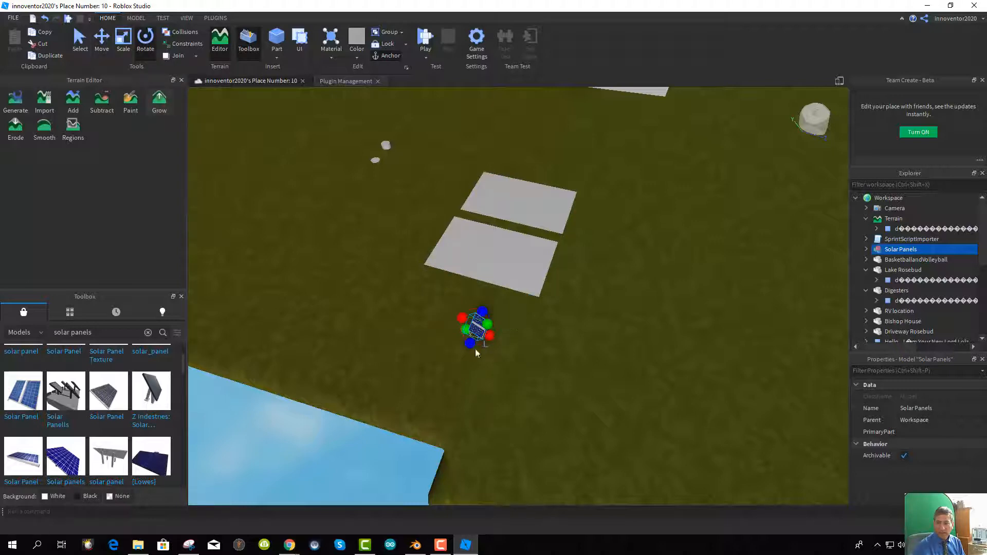
scroll(478, 346, "up", 5)
scroll(460, 361, "down", 2)
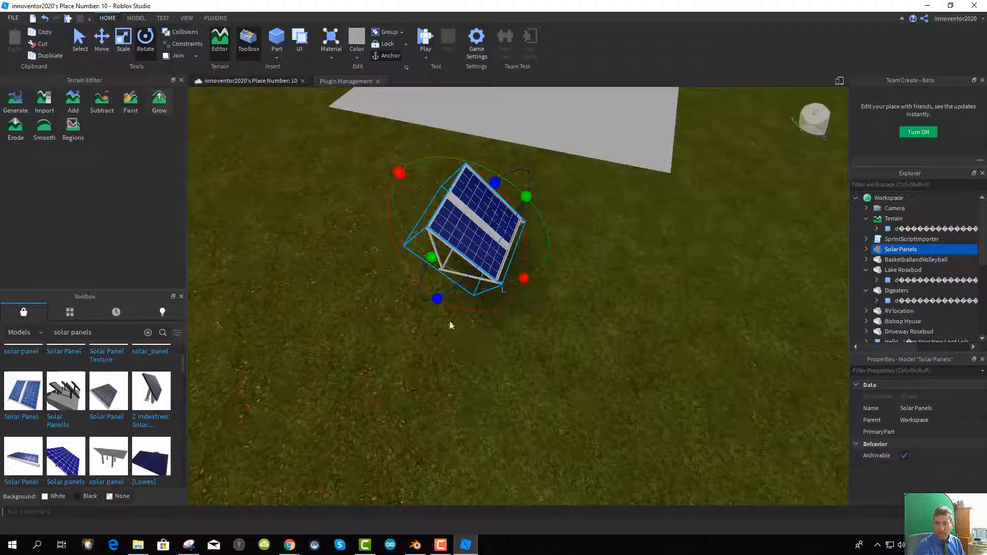
left_click_drag(431, 257, 439, 312)
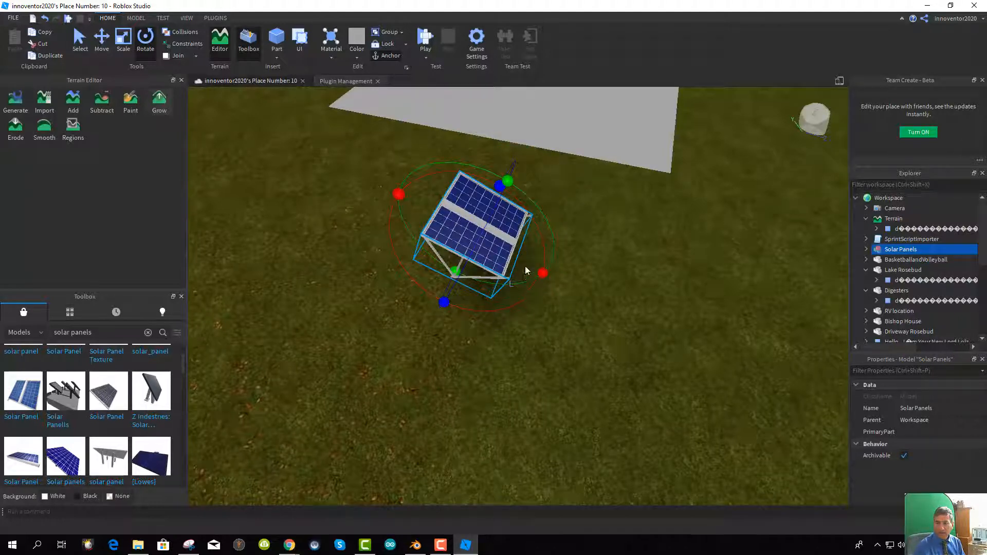
middle_click_drag(499, 314, 415, 345)
left_click_drag(436, 281, 317, 226)
scroll(394, 381, "up", 3)
scroll(392, 381, "down", 3)
mouse_move(392, 381)
middle_mouse_down()
mouse_move(346, 384)
mouse_move(396, 377)
middle_mouse_up()
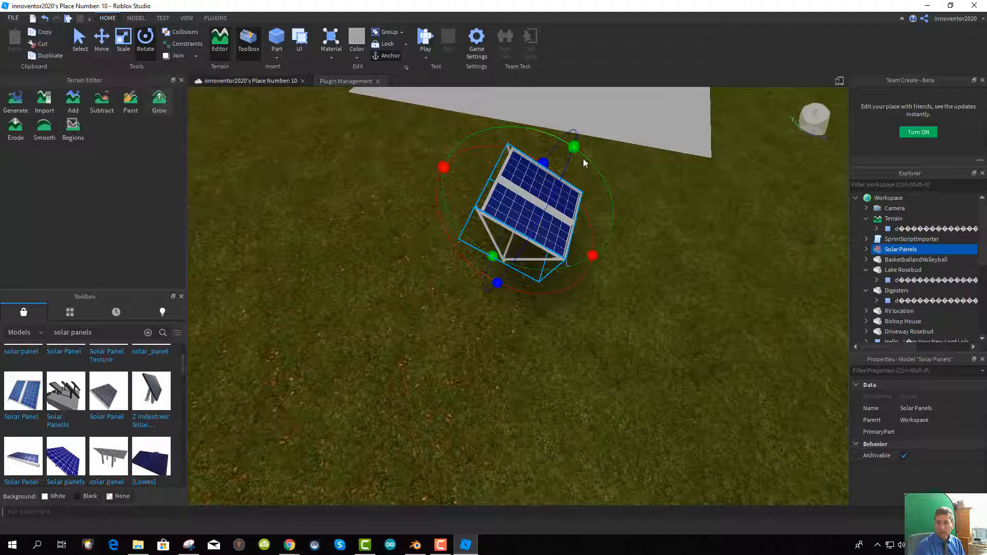
left_click_drag(575, 147, 515, 190)
scroll(585, 306, "up", 3)
scroll(576, 307, "down", 4)
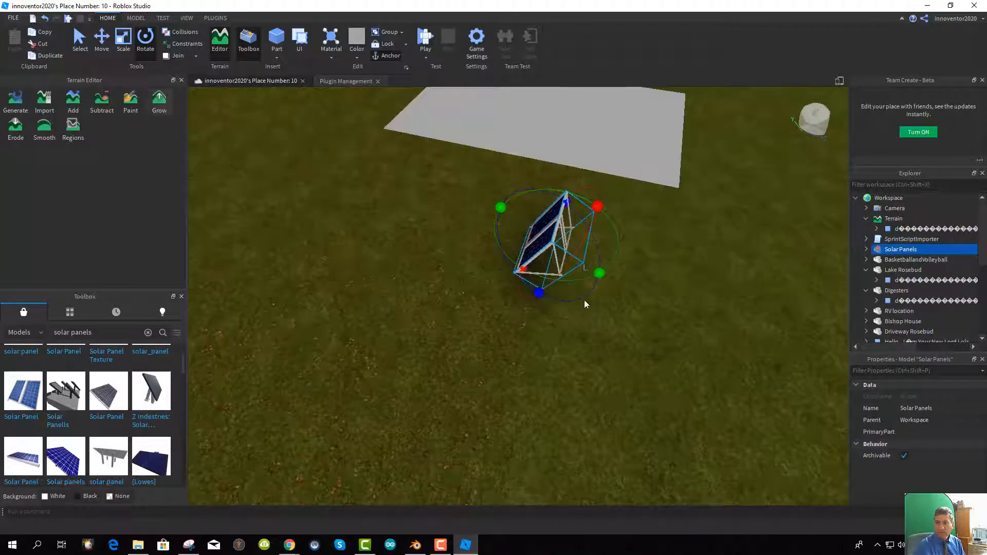
middle_click_drag(596, 313, 599, 318)
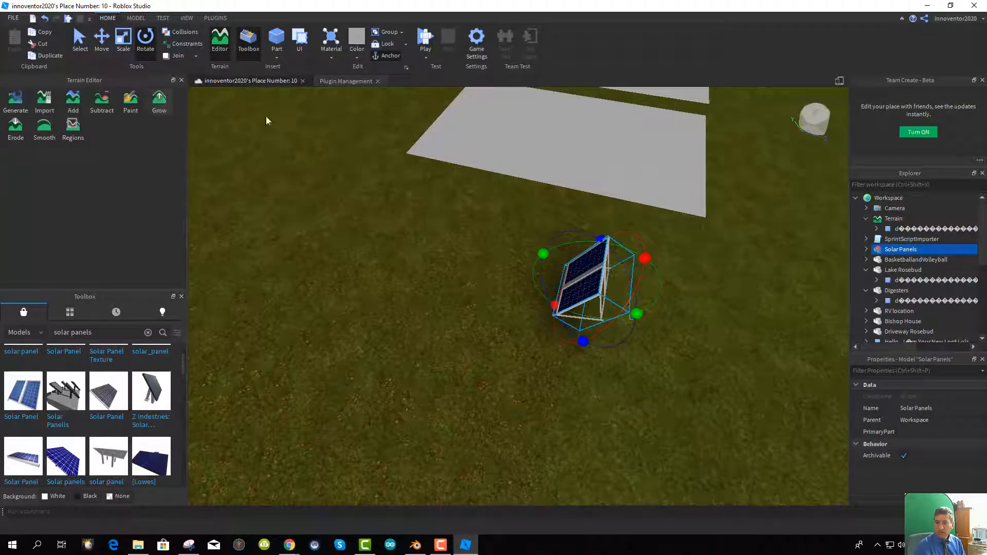
Move the Solar Panels model closer to the court, duplicate it and place the copy directly beside the original
left_click(102, 41)
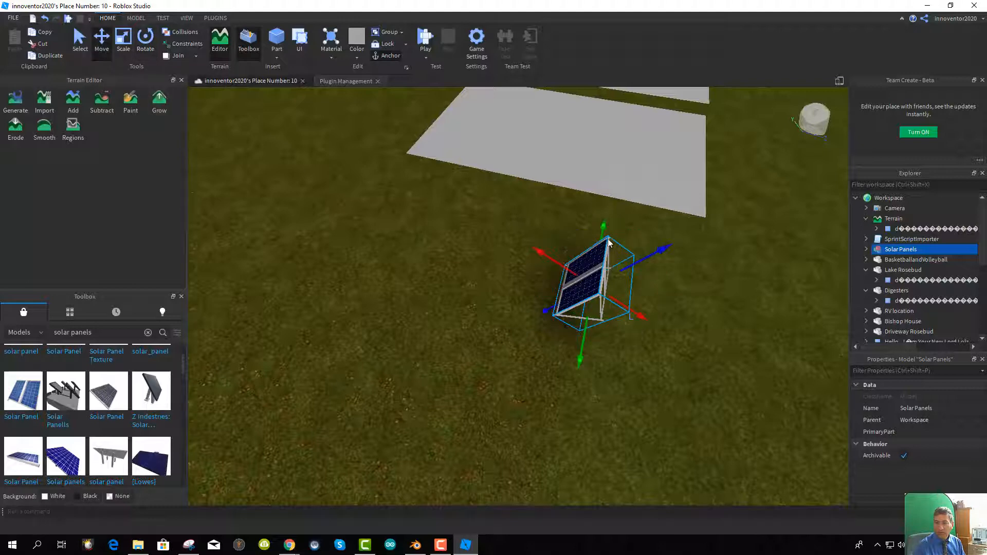
left_click_drag(609, 243, 615, 192)
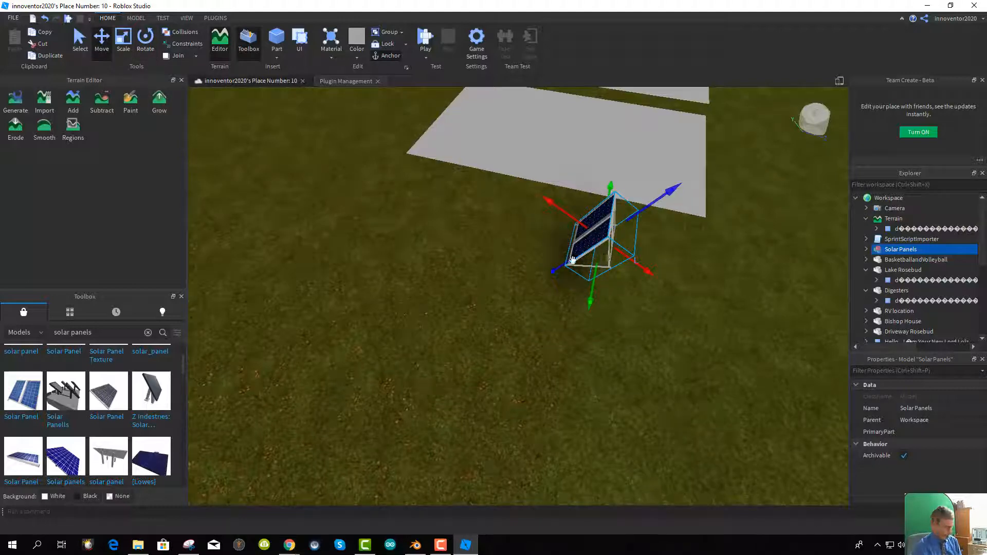
key("ctrl+d")
left_click_drag(594, 239, 565, 238)
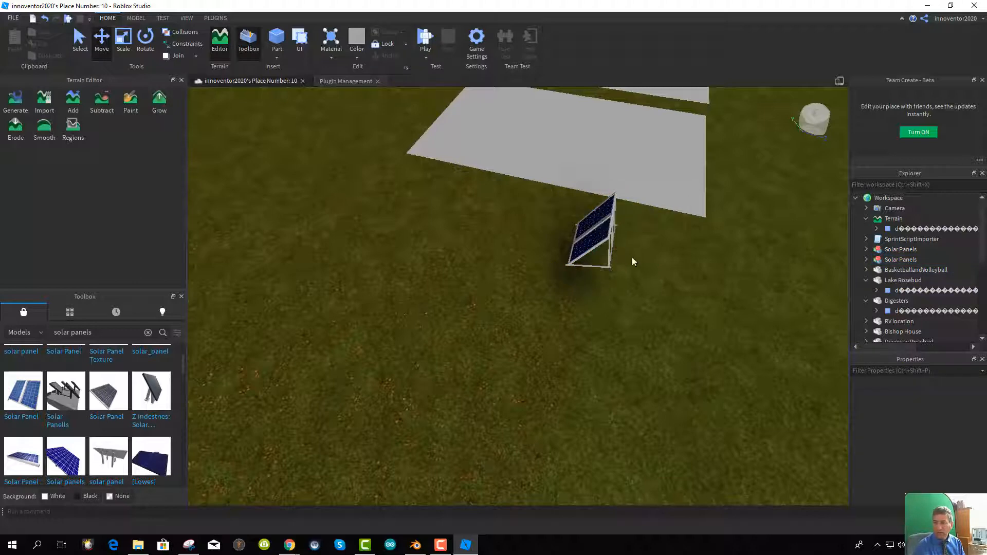
scroll(915, 309, "down", 5)
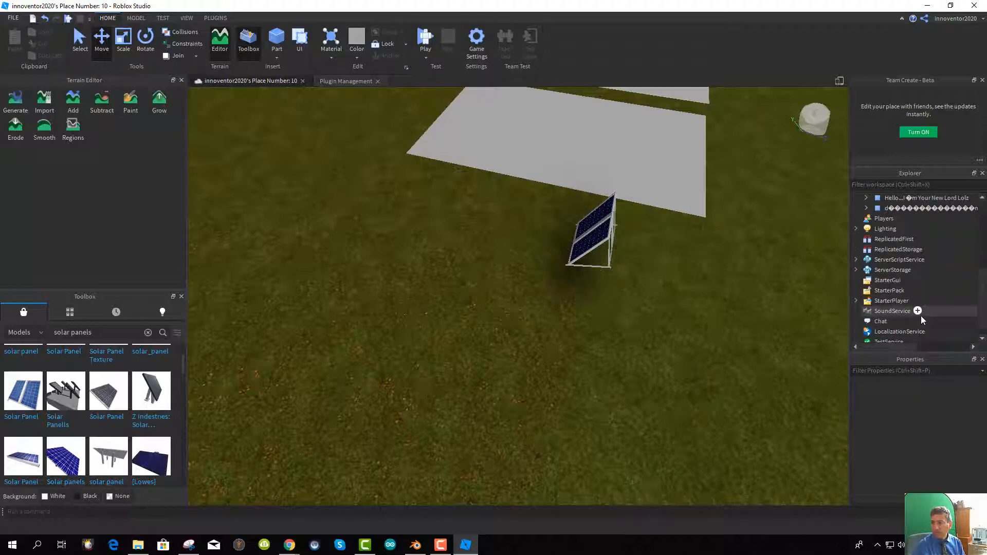
scroll(907, 297, "up", 5)
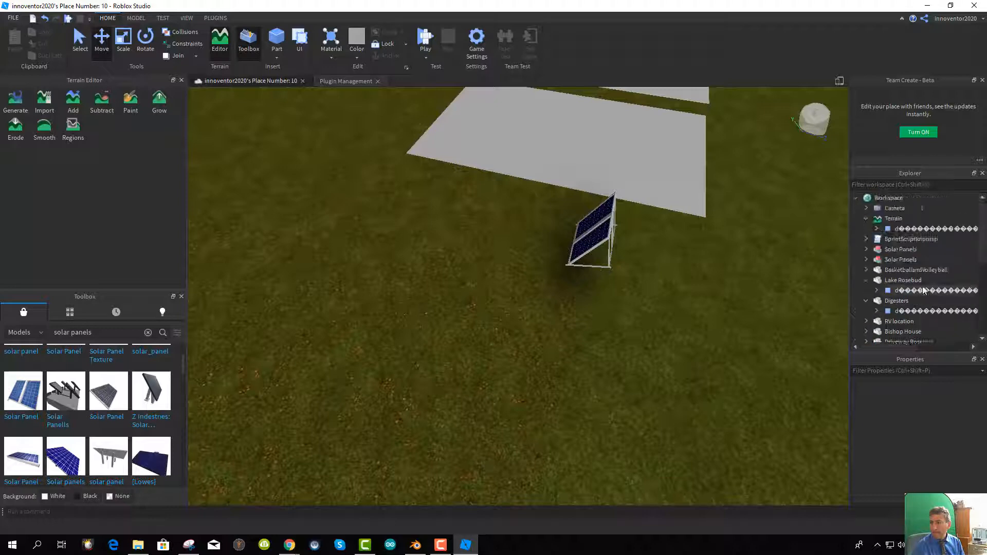
left_click(918, 249)
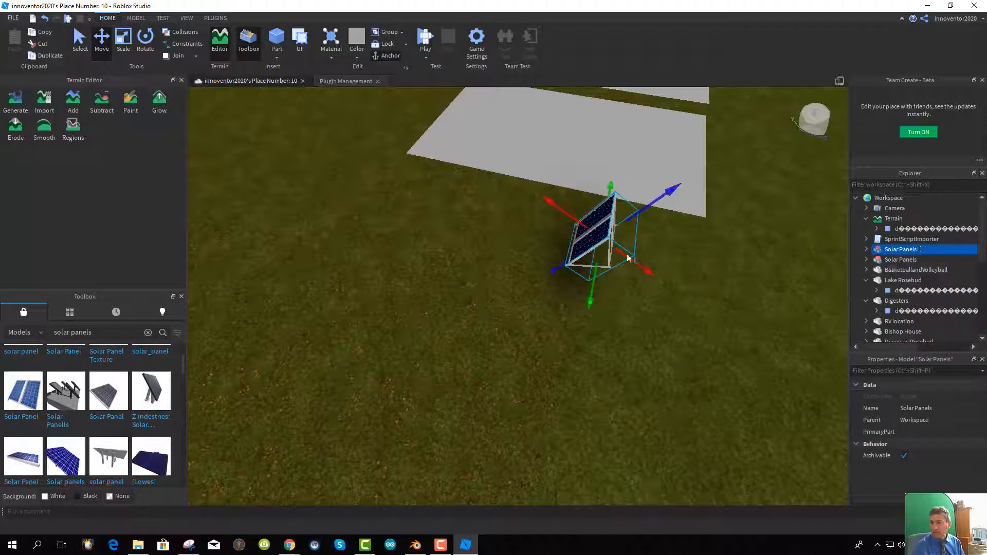
left_click_drag(647, 273, 596, 236)
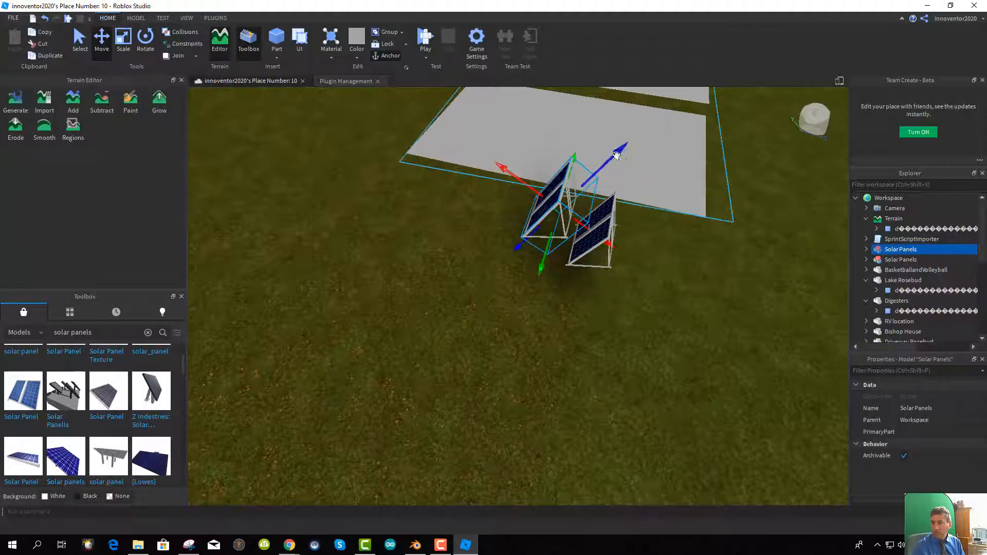
left_click_drag(590, 178, 583, 191)
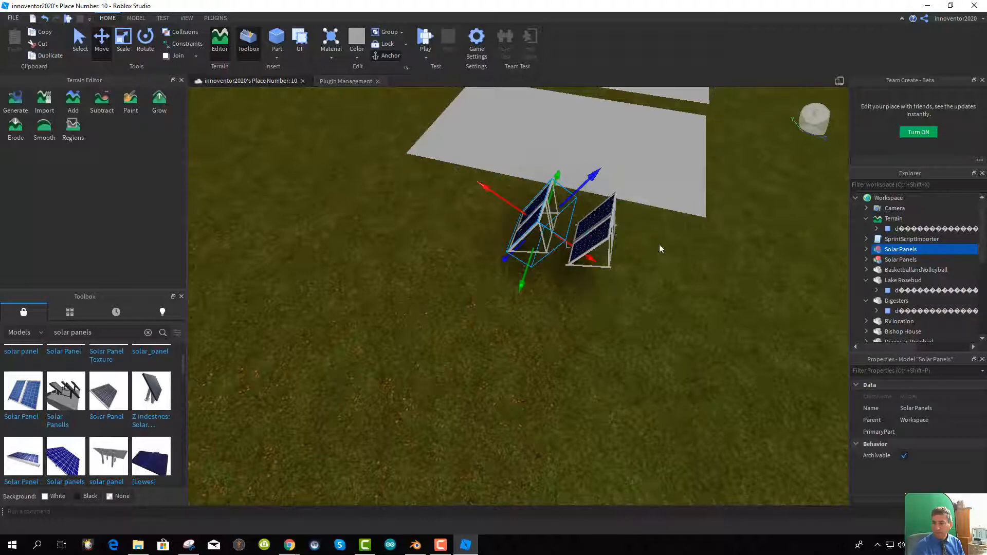
Duplicate the second solar panel model and place the copy as the third in the row along the court
middle_click_drag(513, 334, 575, 371)
right_click_drag(575, 370, 581, 363)
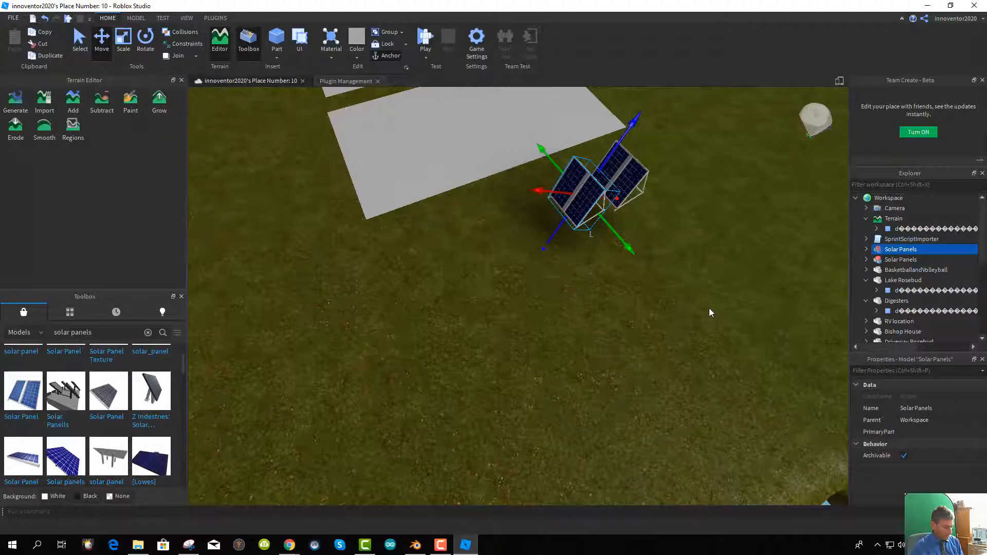
key("ctrl+d")
left_click_drag(537, 190, 460, 223)
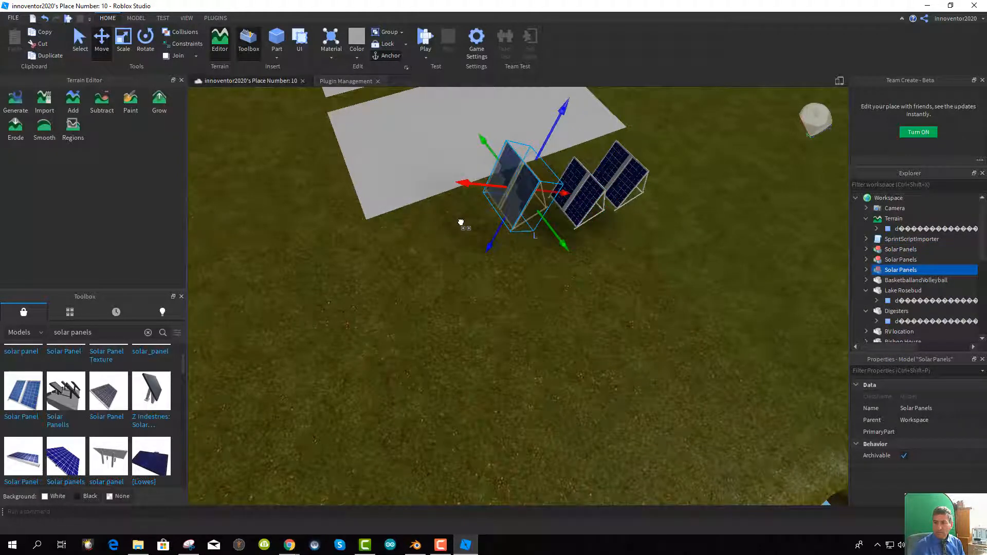
left_click_drag(559, 112, 536, 158)
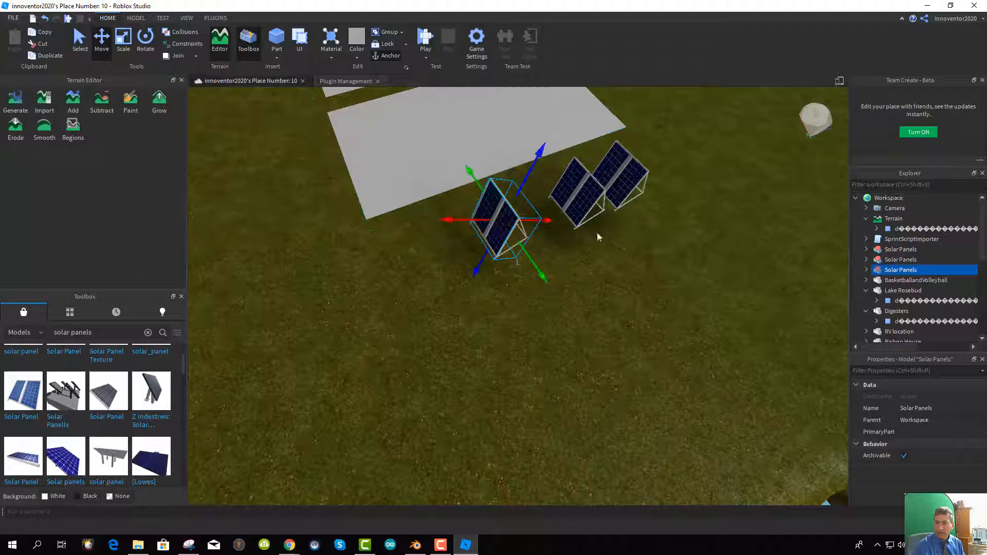
middle_click_drag(624, 255, 629, 257)
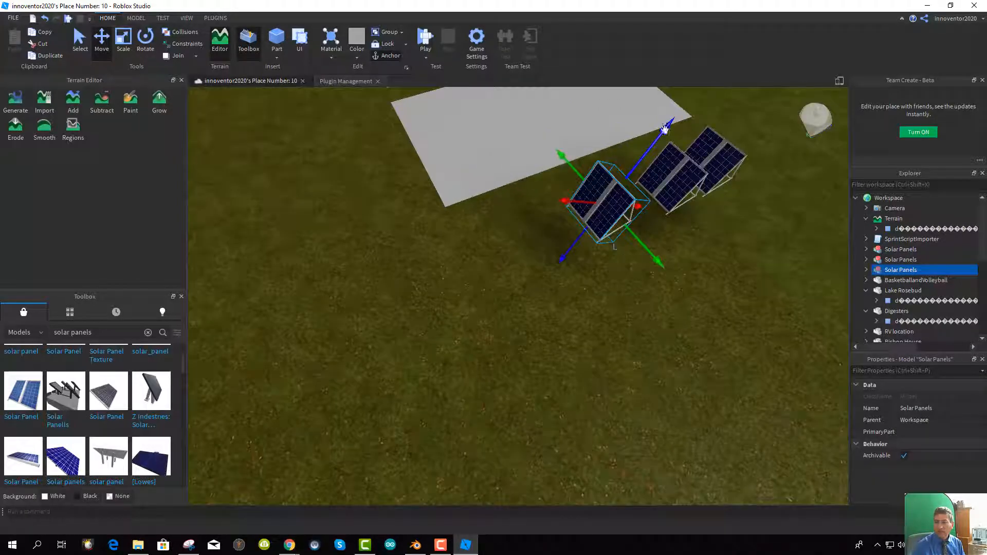
left_click_drag(665, 129, 663, 123)
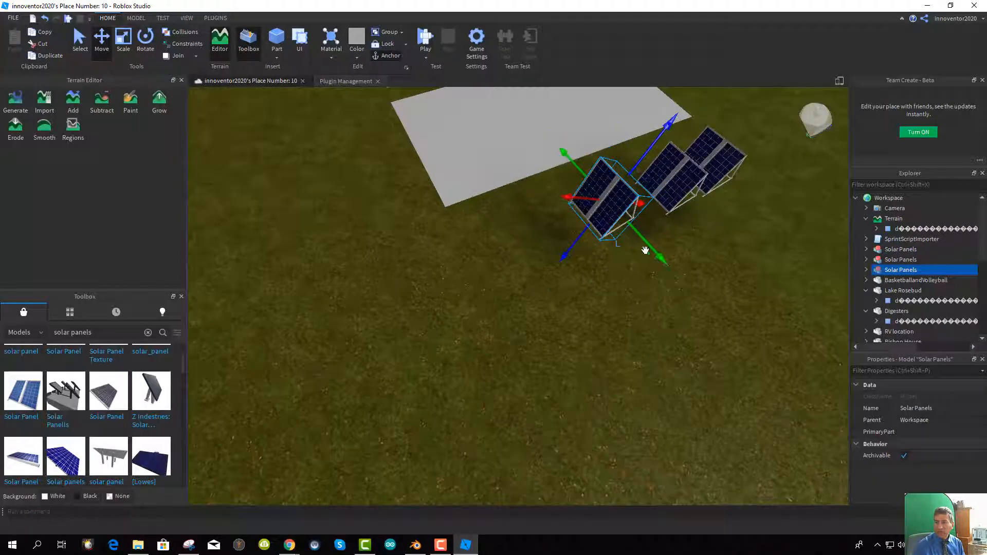
Examine the cylindrical Digesters mesh on the grass beside the rectangular courts
scroll(619, 322, "down", 6)
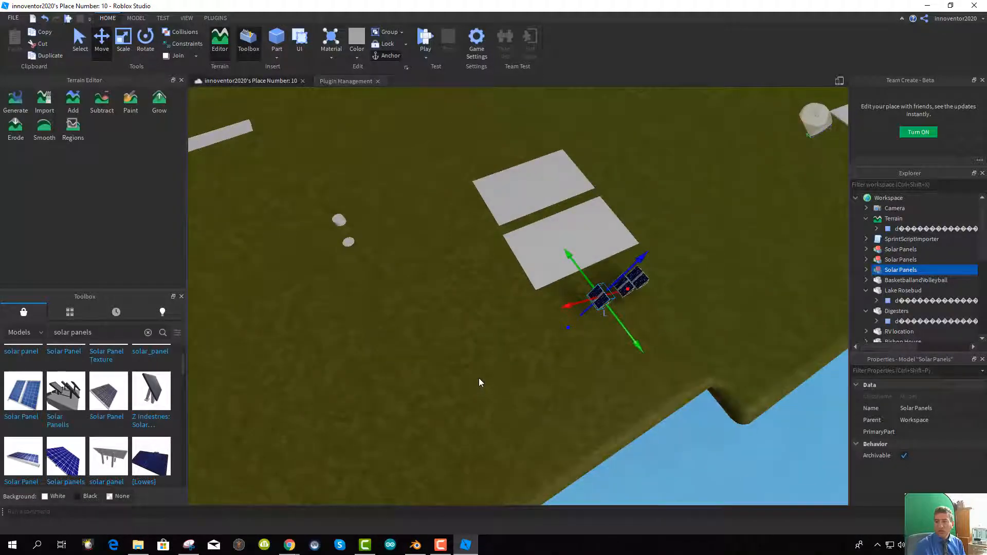
middle_click_drag(480, 378, 551, 382)
scroll(550, 380, "down", 3)
scroll(531, 366, "up", 2)
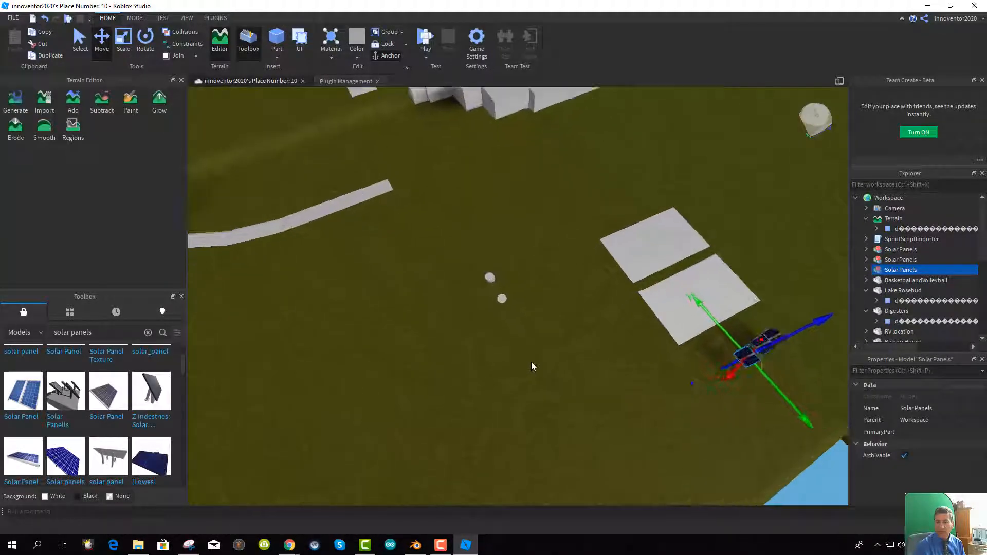
scroll(522, 326, "up", 2)
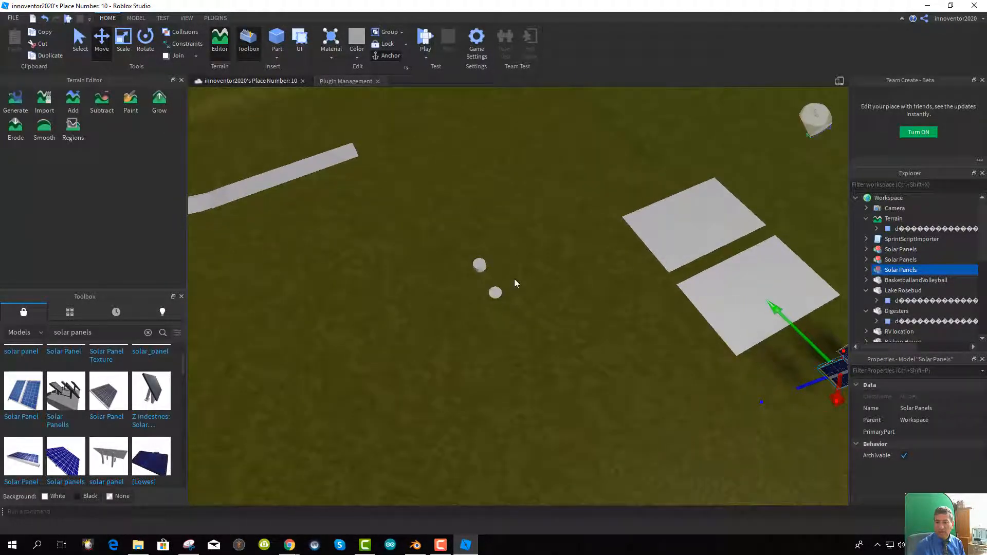
left_click(480, 265)
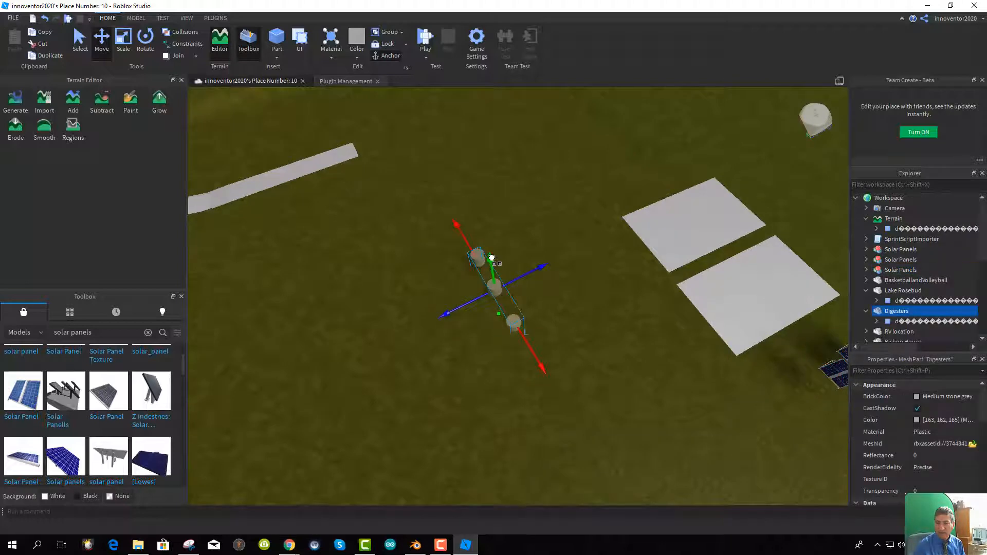
scroll(578, 336, "up", 2)
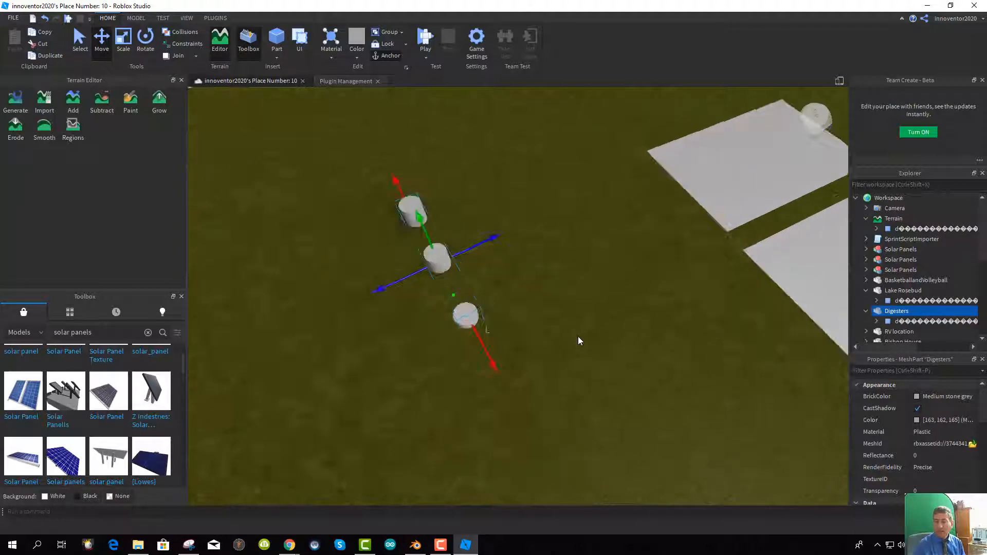
left_click(575, 313)
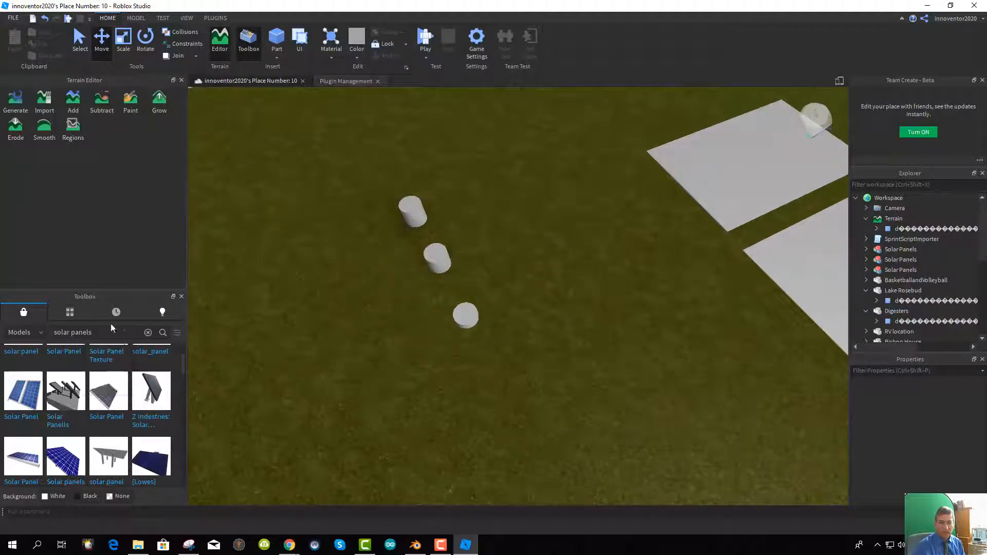
Search the model library for "windmill"
left_click(112, 336)
left_click_drag(98, 337, 40, 337)
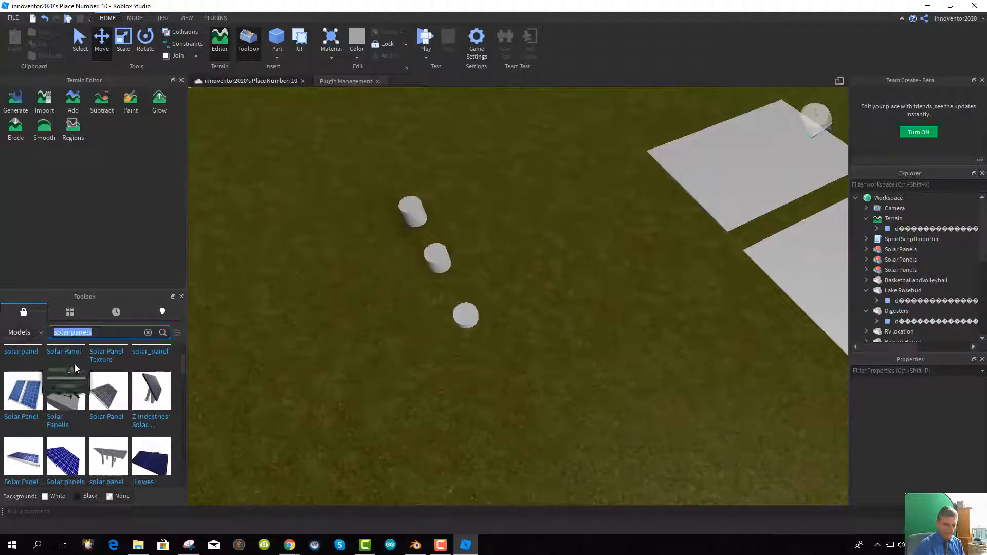
type("wind mi")
key("BackSpace")
key("BackSpace")
key("BackSpace")
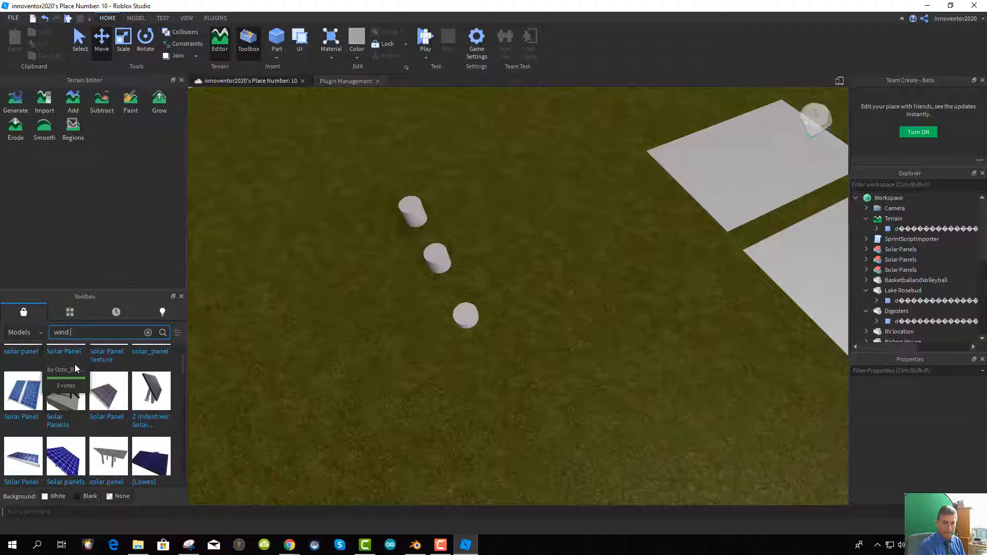
type("mill")
key("Return")
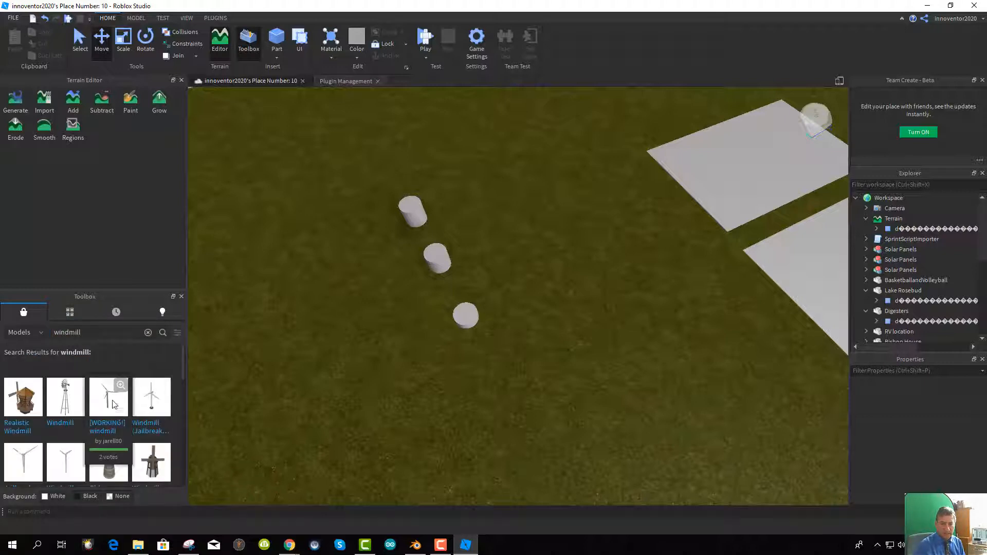
Insert the white three-bladed Windmill model from the second row of results onto the grass beside the digesters
scroll(103, 417, "down", 1)
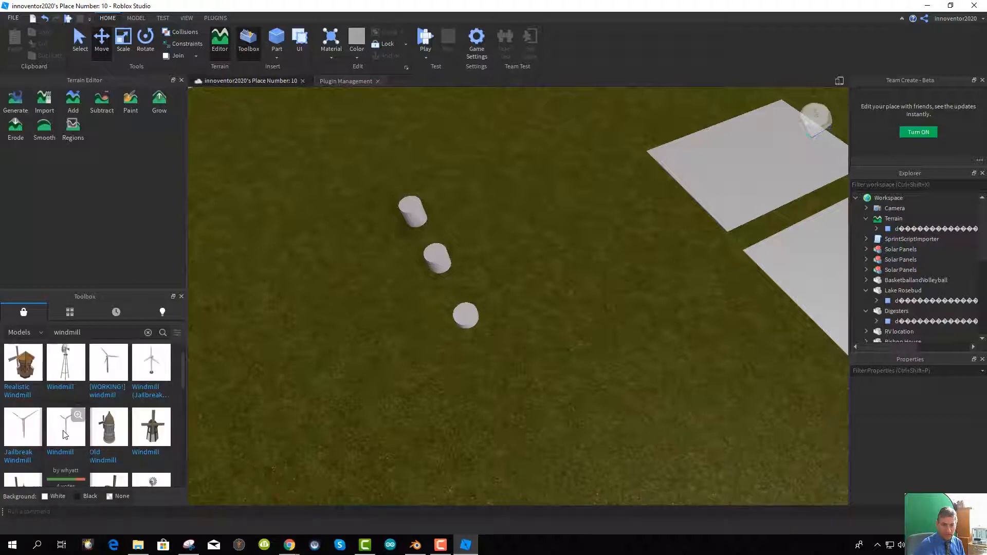
scroll(63, 435, "down", 2)
scroll(64, 435, "up", 2)
left_click_drag(319, 381, 535, 323)
scroll(537, 325, "down", 3)
scroll(538, 325, "down", 5)
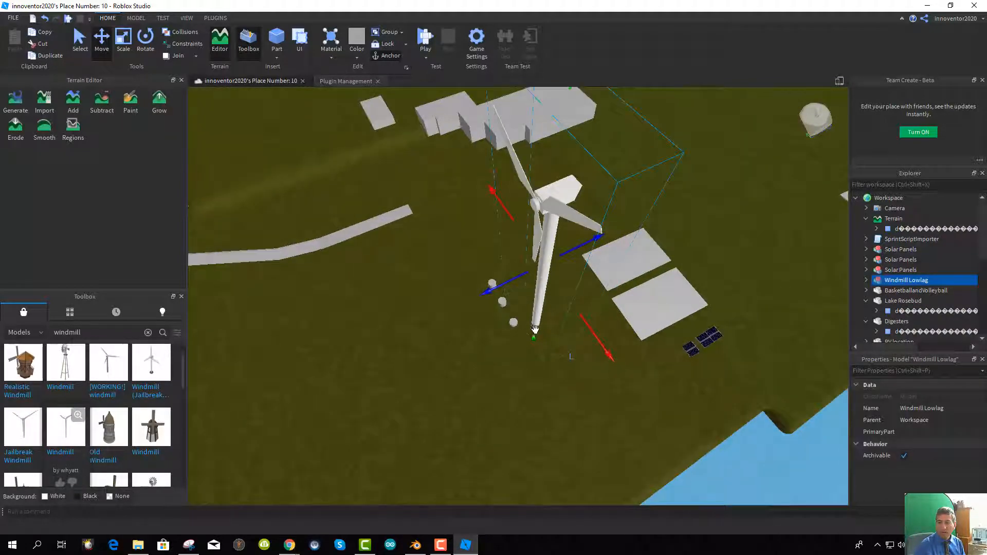
Scale the inserted windmill down to a small fraction of its original size
left_click(128, 49)
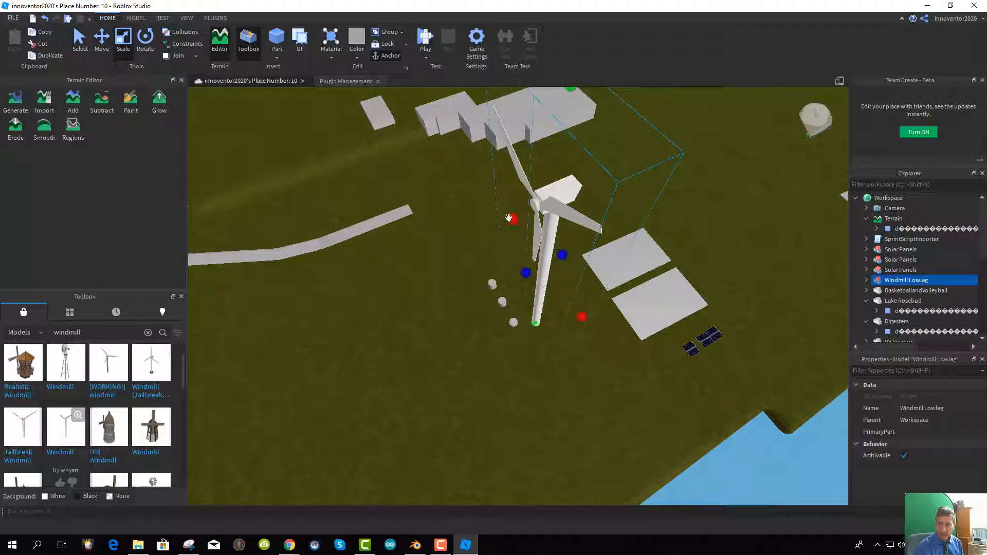
left_click_drag(509, 218, 551, 322)
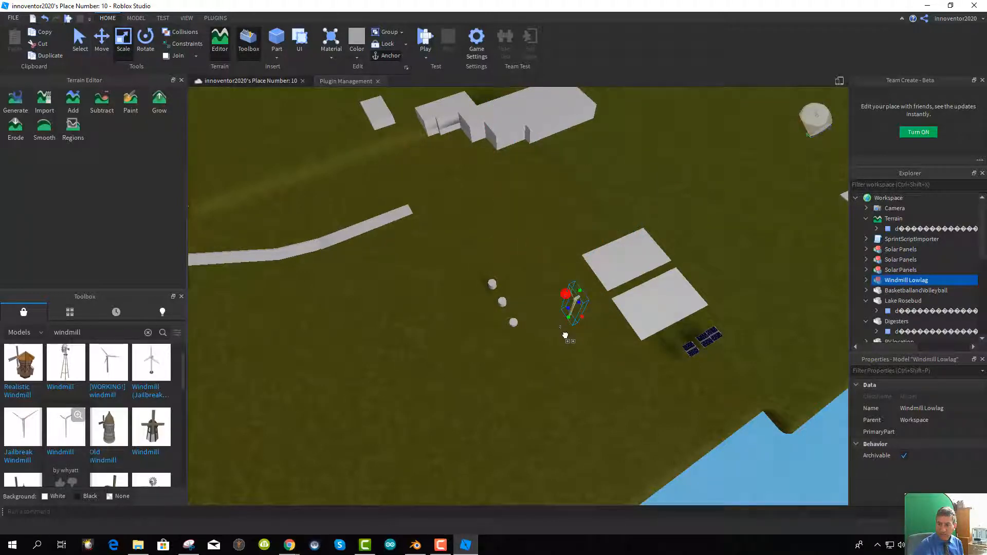
scroll(576, 324, "up", 5)
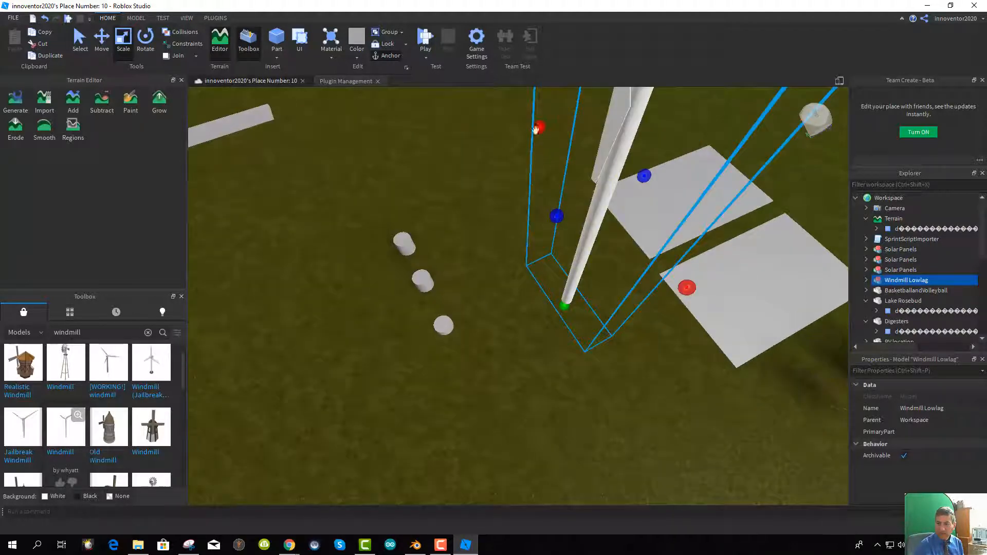
left_click_drag(537, 129, 590, 245)
scroll(639, 236, "up", 2)
scroll(620, 275, "down", 3)
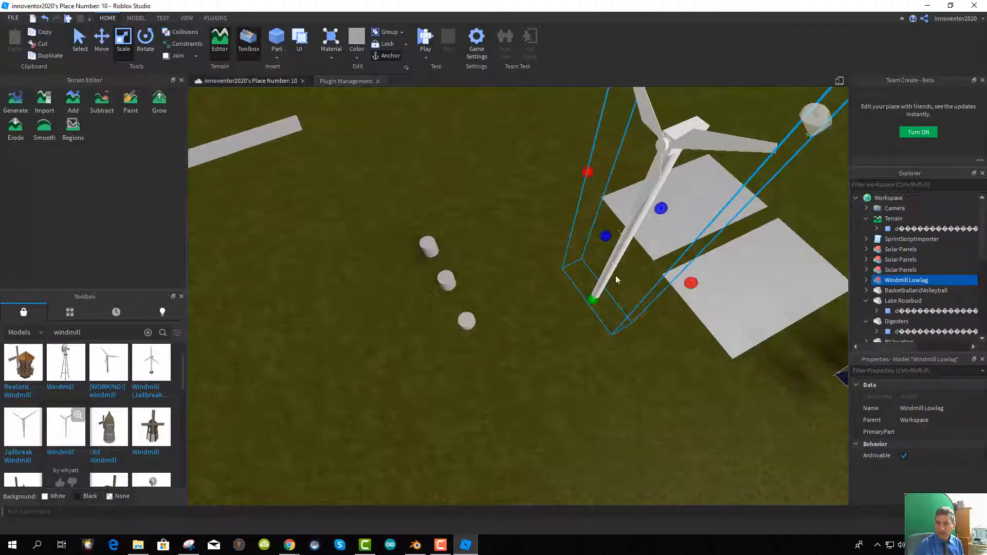
left_click_drag(661, 211, 659, 210)
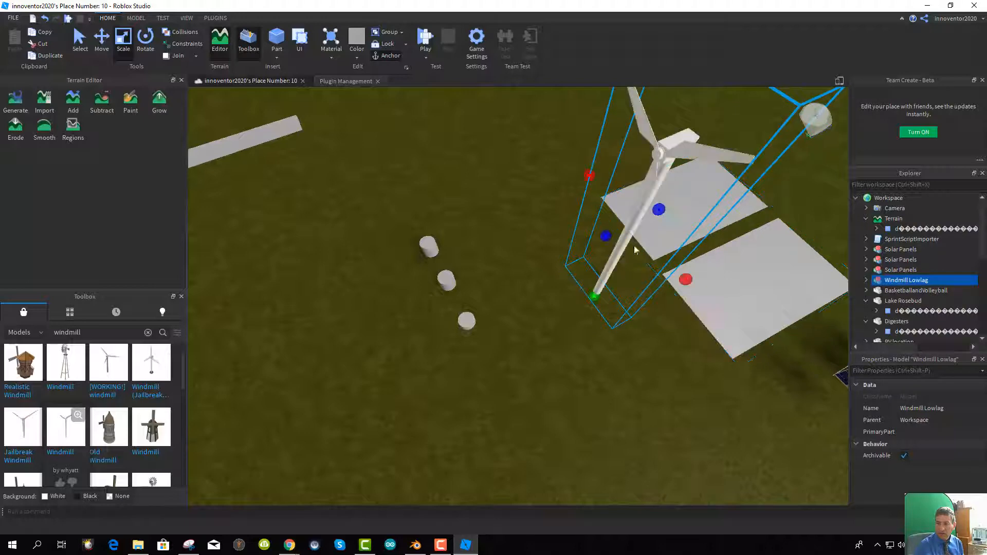
Move the windmill along the ground until it stands beside the digesters and try to shrink it further
left_click(102, 41)
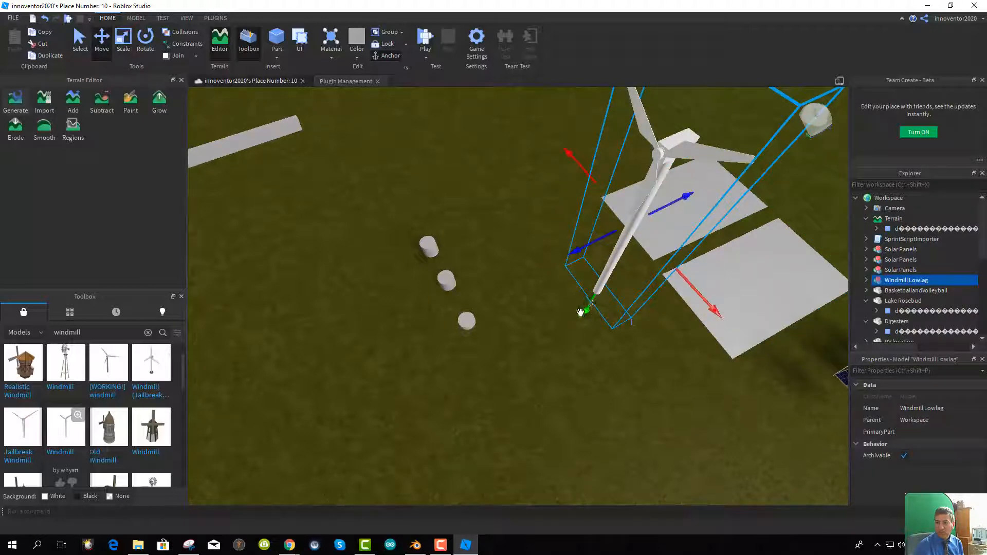
scroll(580, 312, "down", 6)
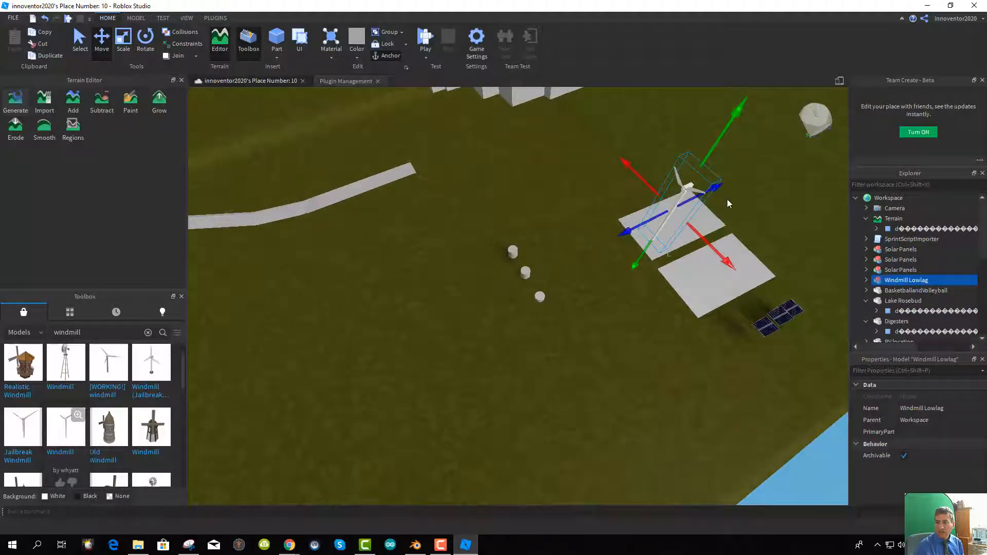
left_click_drag(629, 231, 520, 292)
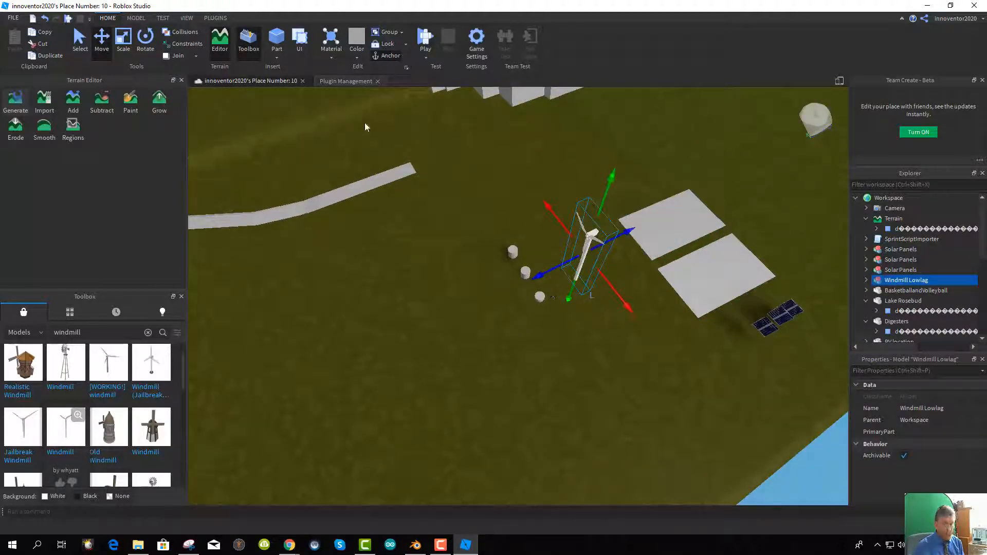
left_click(123, 40)
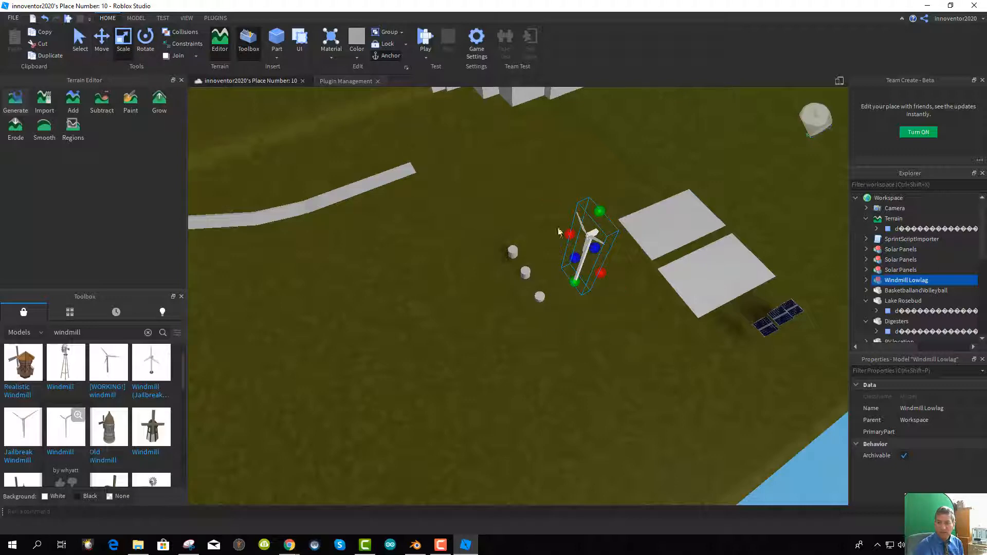
left_click_drag(568, 234, 599, 222)
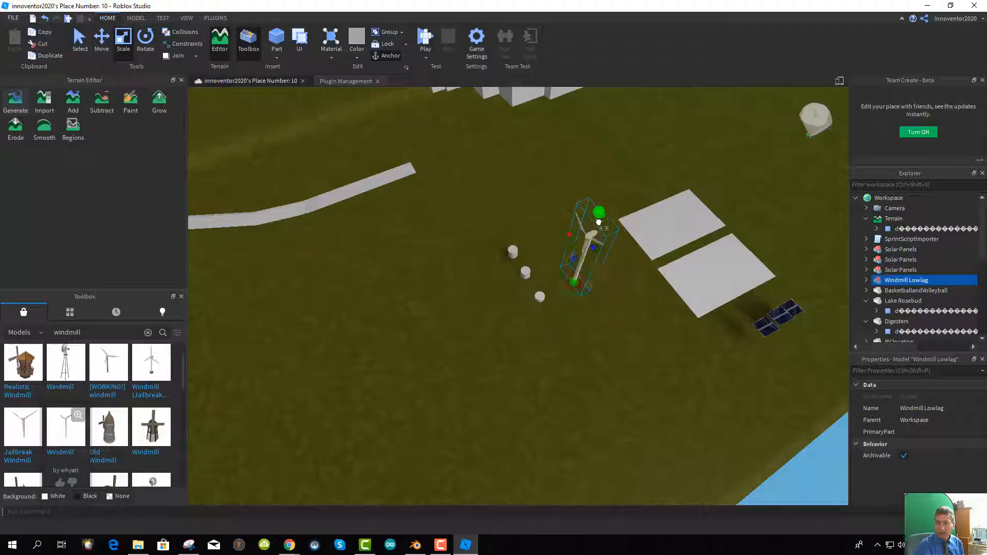
scroll(602, 291, "up", 4)
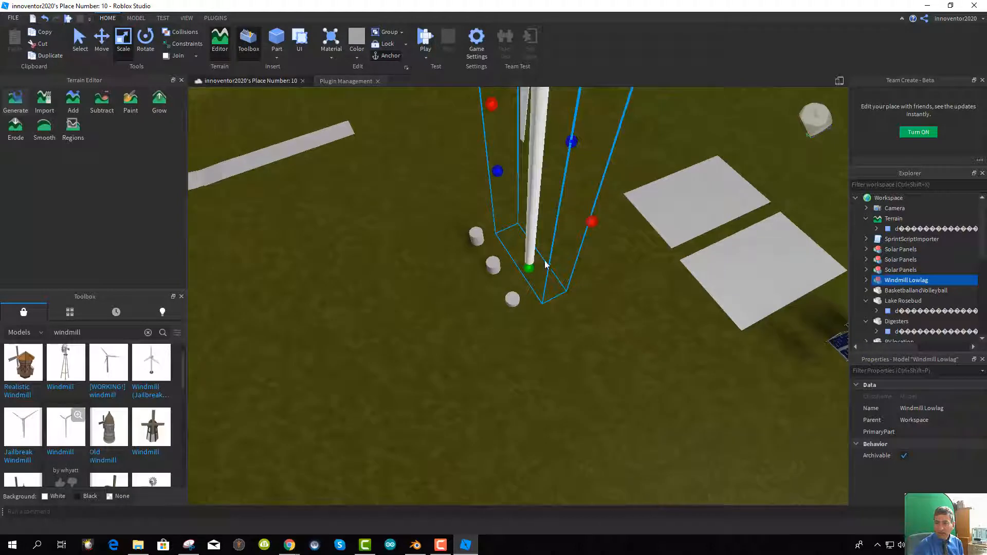
scroll(582, 257, "down", 4)
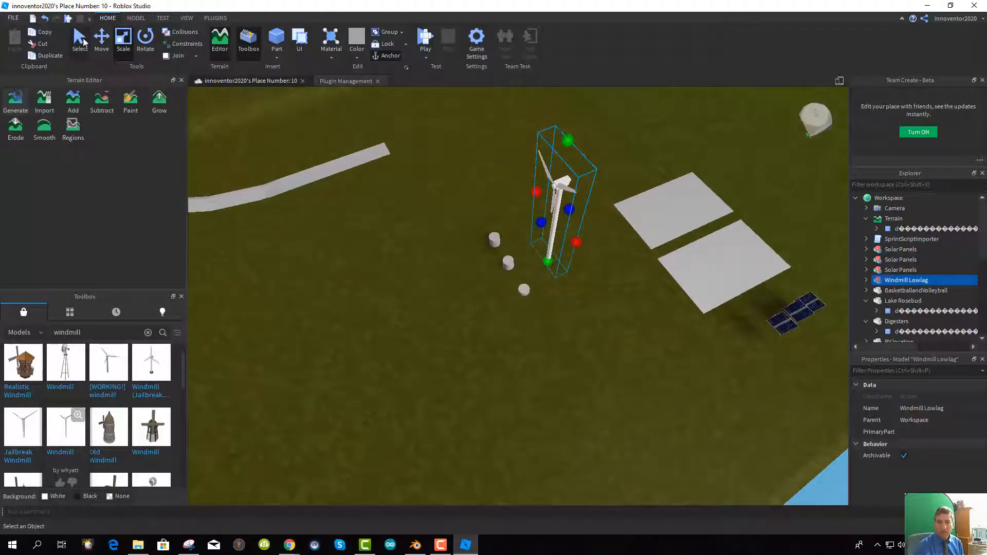
Raise the windmill vertically above the grass near the digesters
left_click(102, 38)
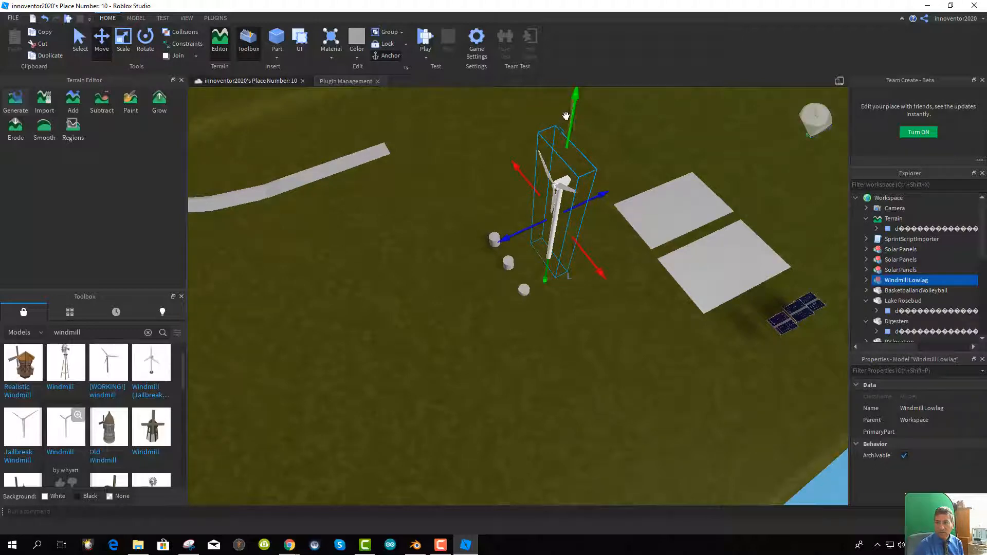
left_click_drag(582, 96, 583, 89)
scroll(591, 323, "down", 3)
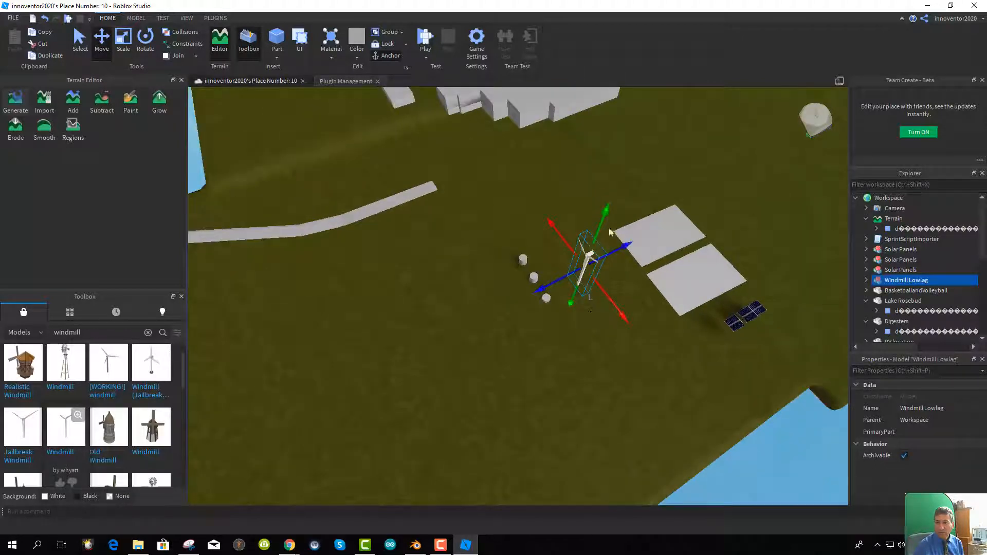
left_click_drag(609, 212, 637, 132)
middle_click_drag(617, 335, 514, 323)
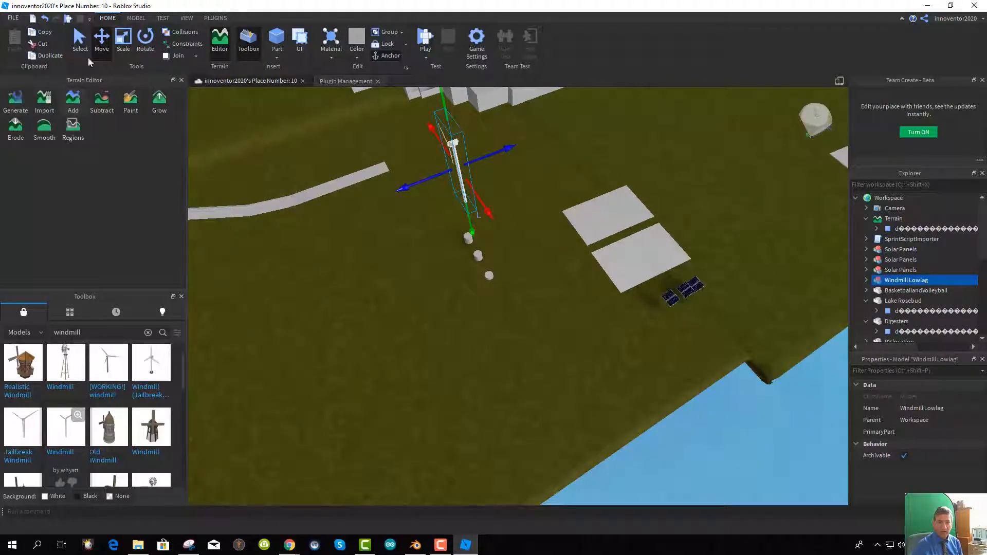
Try to resize the raised windmill further, and delete the model from the Workspace
left_click(122, 45)
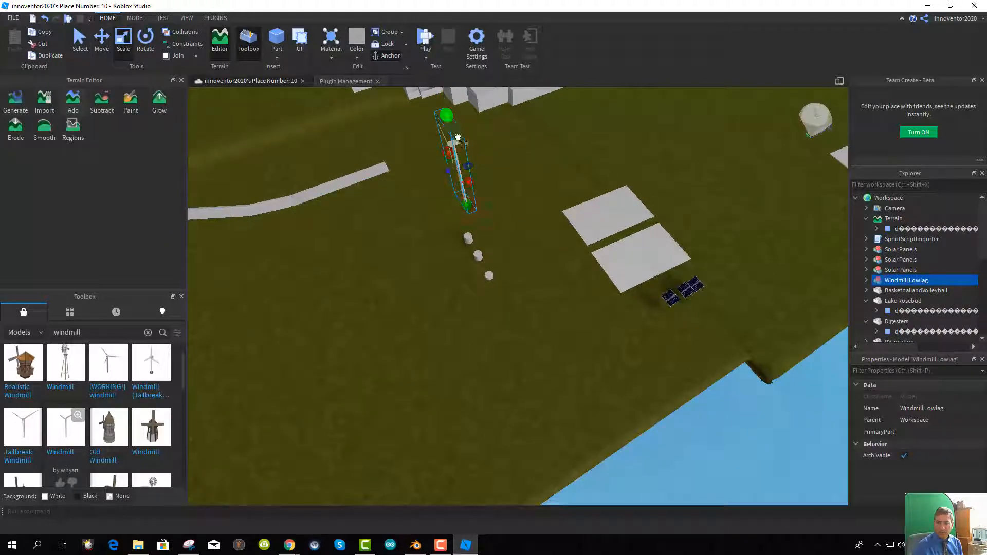
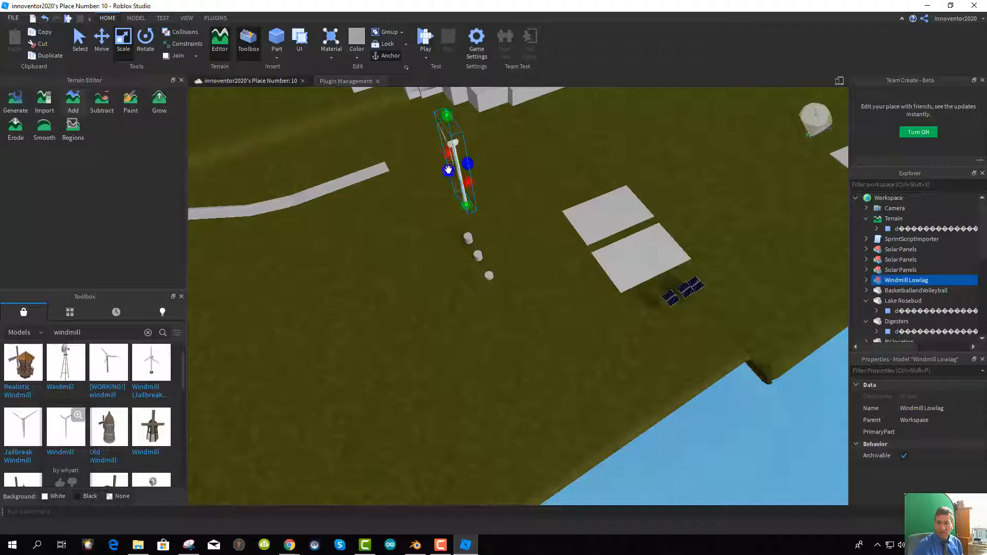
scroll(430, 257, "up", 2)
scroll(491, 245, "down", 2)
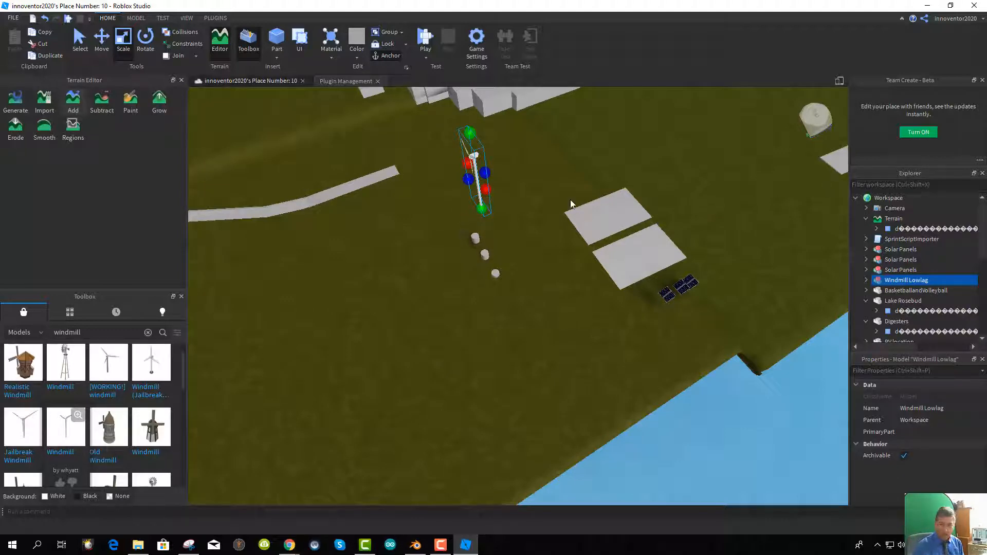
right_click(905, 284)
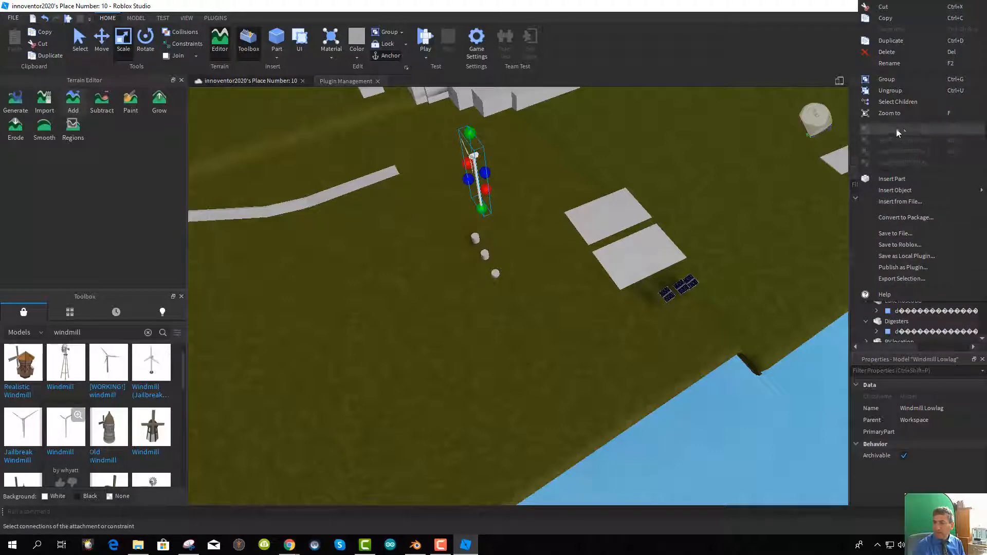
left_click(891, 50)
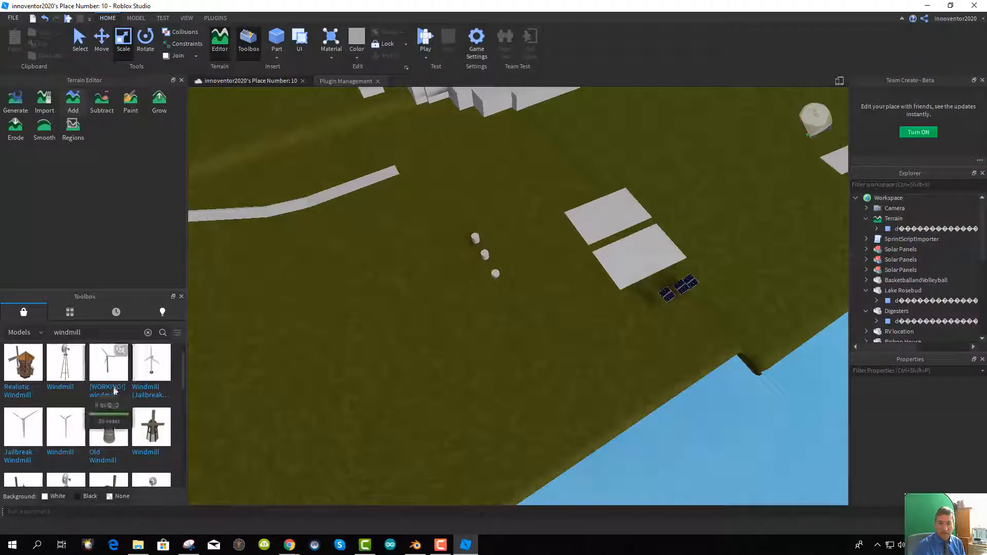
Insert the [WORKING!] windmill model from the search results onto the grass next to the digesters
scroll(54, 406, "down", 2)
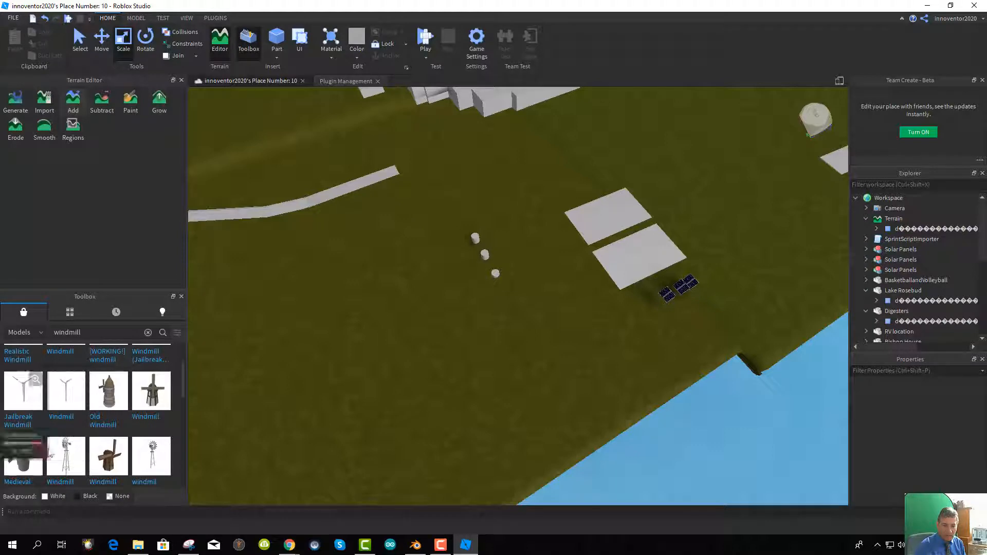
scroll(86, 454, "up", 3)
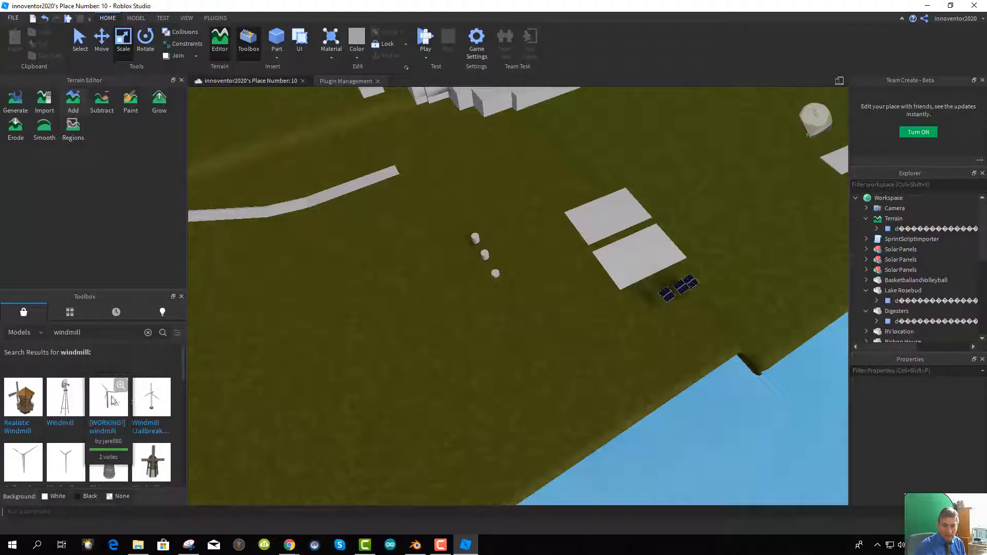
left_click_drag(107, 401, 356, 387)
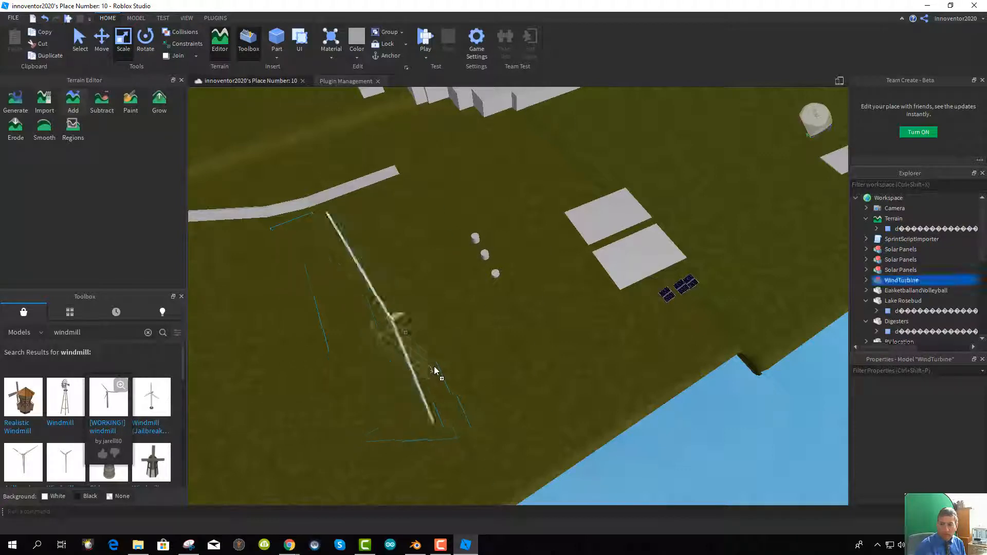
middle_click_drag(356, 385, 536, 304)
scroll(536, 304, "down", 1)
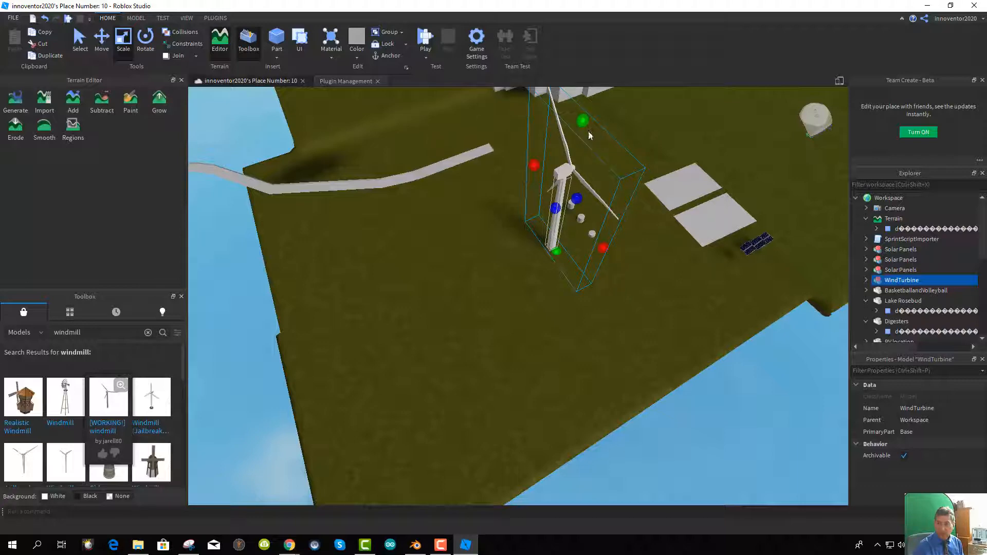
Shrink the windmill substantially, then enlarge it slightly to suit the size of the nearby digesters
left_click_drag(590, 136, 566, 252)
scroll(560, 278, "up", 6)
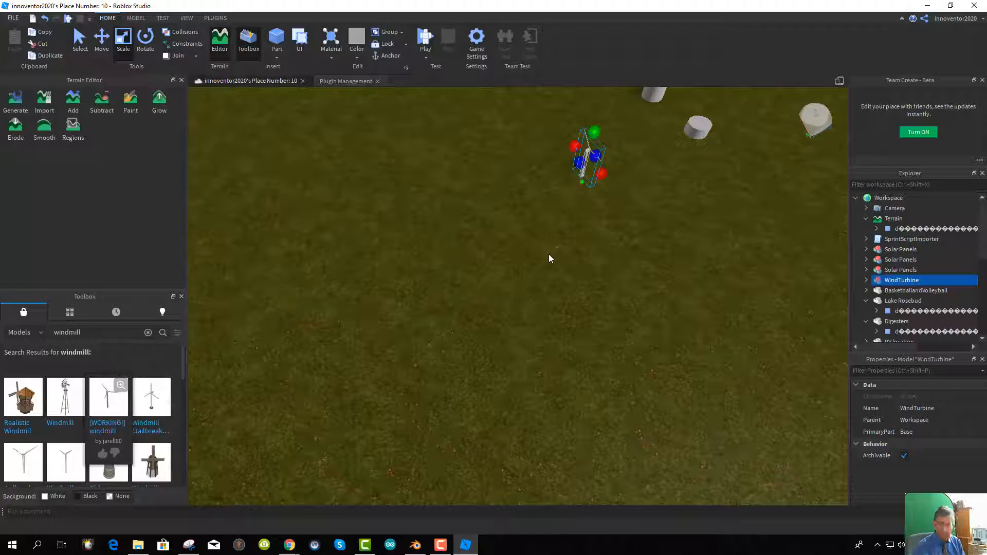
scroll(613, 222, "down", 2)
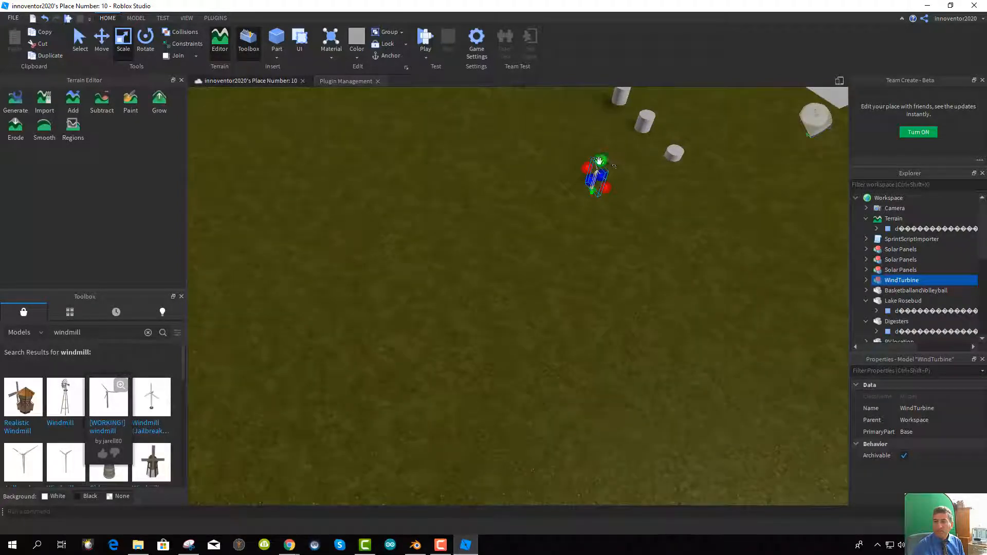
left_click_drag(601, 164, 611, 135)
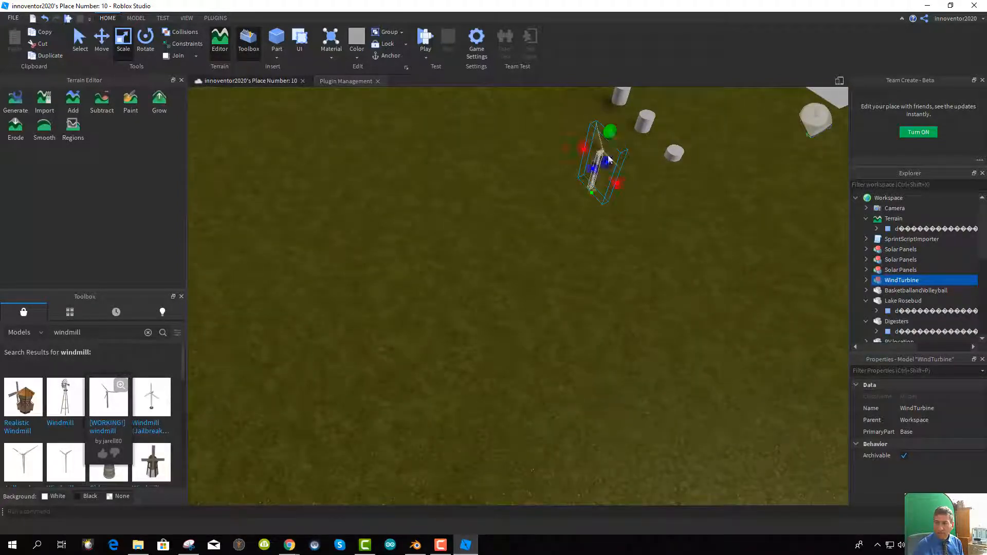
Move the shrunken windmill across the grass until it stands beside the middle digester
left_click(101, 41)
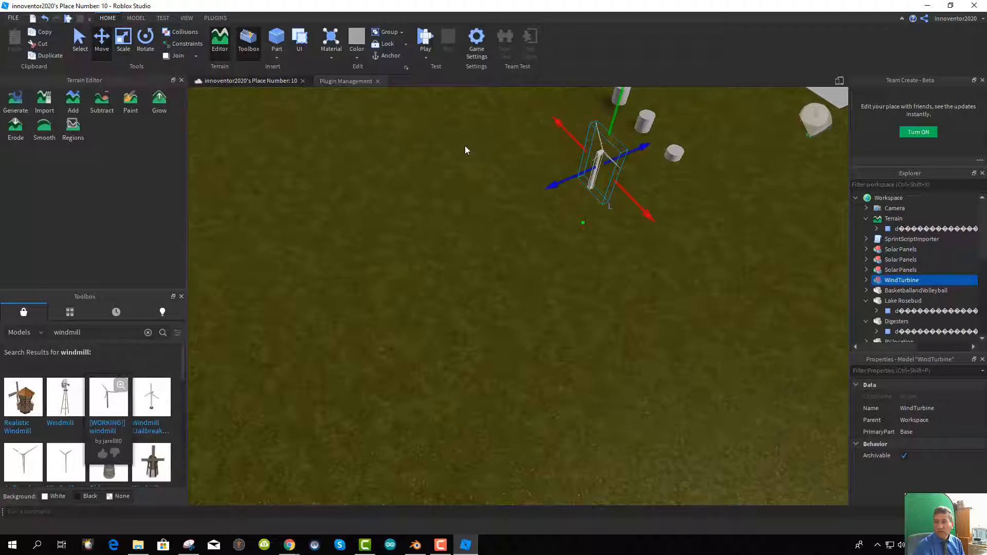
left_click_drag(555, 186, 622, 137)
left_click_drag(728, 162, 697, 135)
left_click_drag(712, 96, 707, 109)
scroll(681, 209, "up", 1)
middle_click_drag(679, 209, 599, 334)
left_click_drag(575, 247, 577, 245)
middle_click_drag(584, 307, 532, 314)
right_click_drag(533, 313, 534, 315)
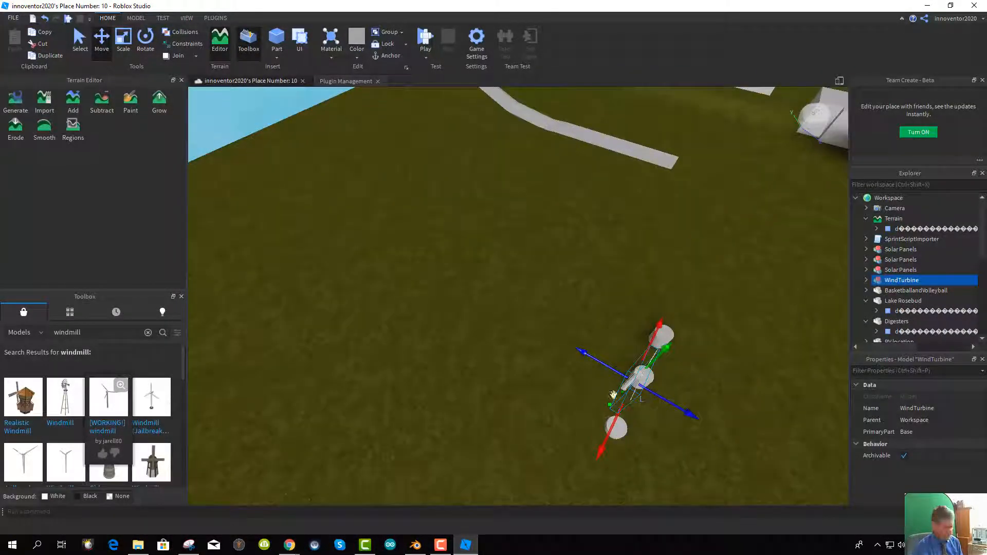
middle_click_drag(591, 385, 542, 352)
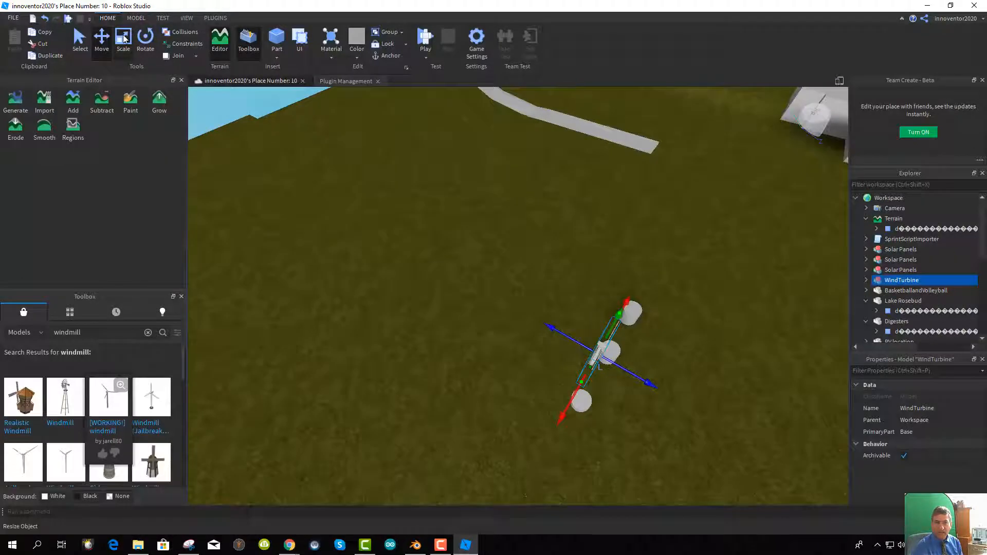
Scale the windmill up slightly beside the digesters
key("ctrl+3")
middle_click_drag(601, 360, 448, 275)
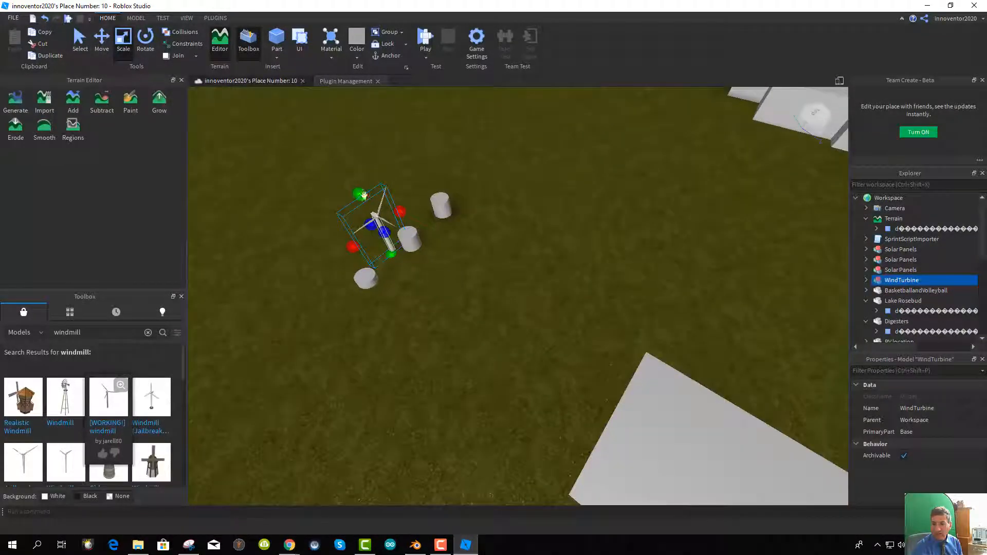
mouse_move(361, 194)
left_mouse_down()
mouse_move(315, 114)
mouse_move(356, 189)
left_mouse_up()
left_click_drag(402, 210, 402, 214)
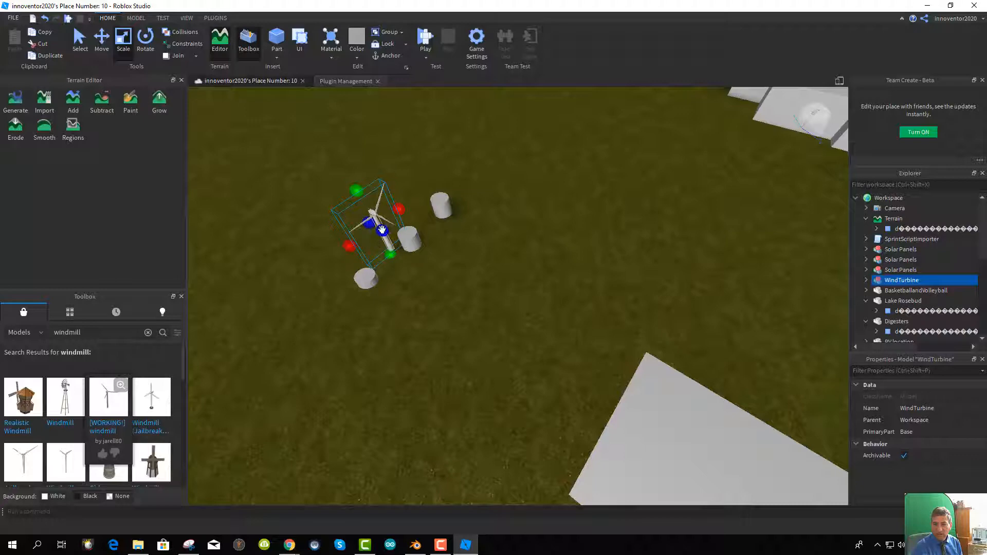
Move the windmill closer to the middle digester and adjust its height so its base meets the grass
left_click(102, 40)
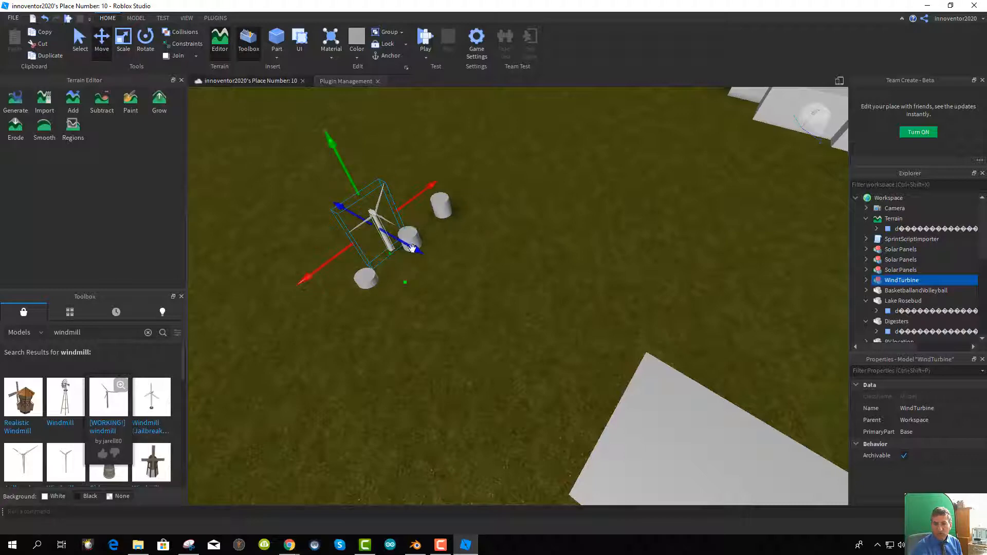
left_click_drag(422, 253, 437, 266)
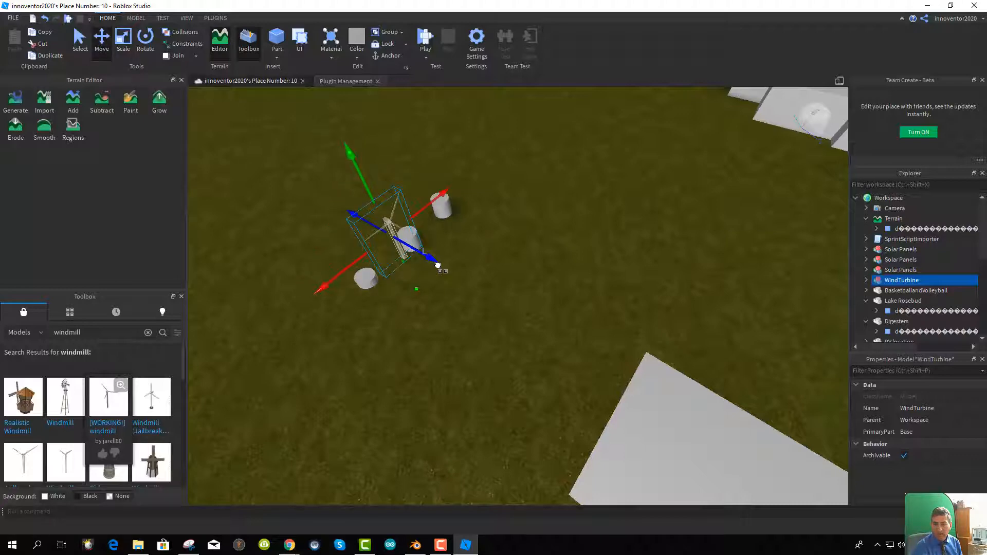
left_click_drag(351, 155, 347, 148)
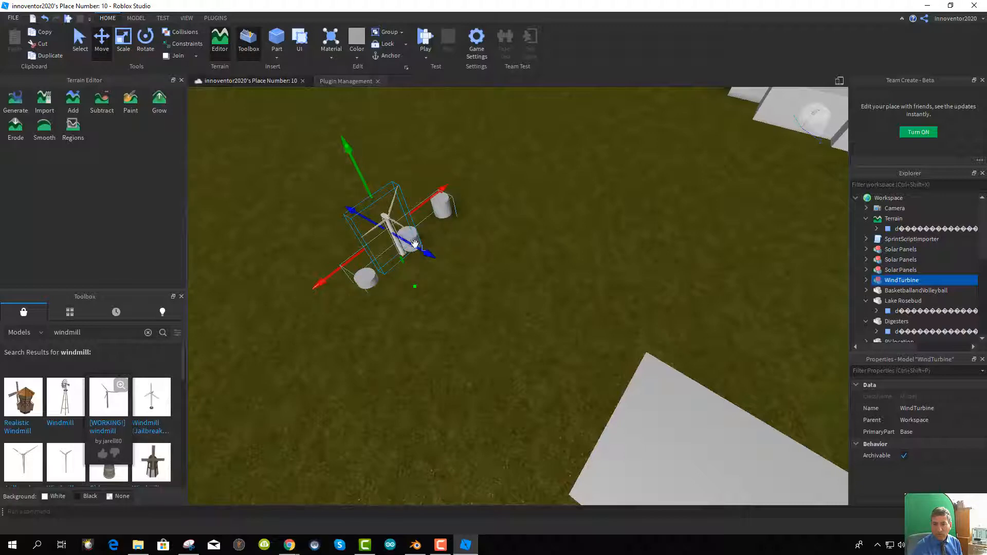
scroll(417, 278, "up", 6)
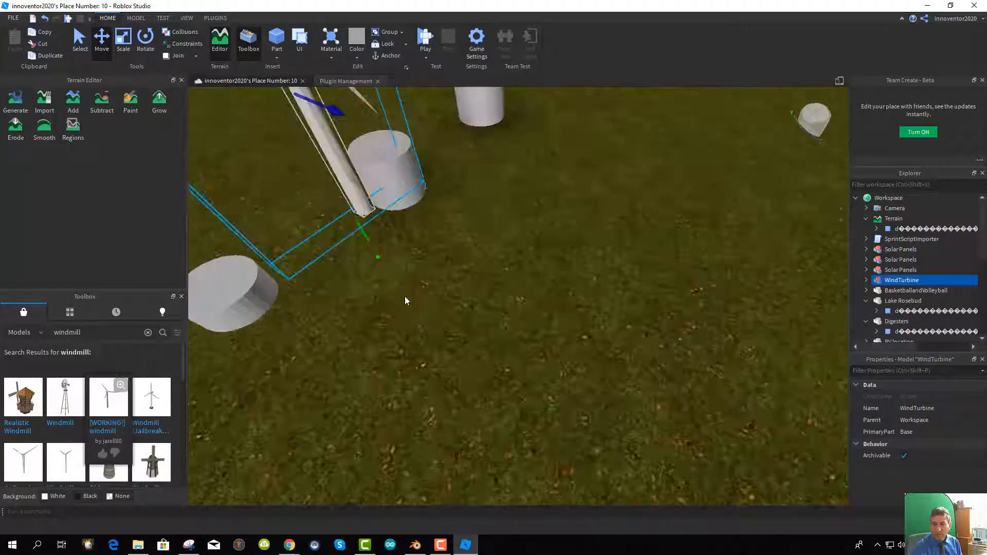
scroll(405, 296, "down", 3)
scroll(398, 285, "up", 1)
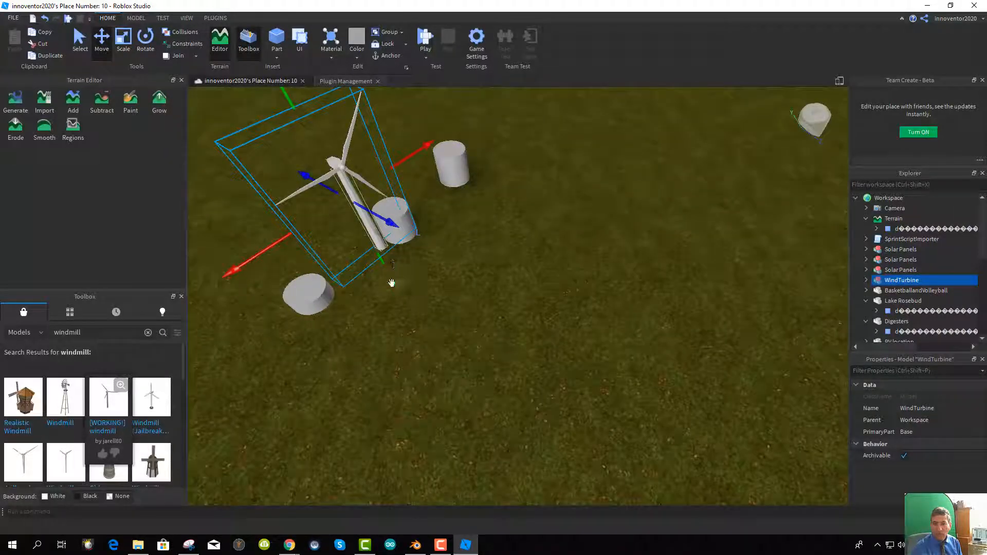
left_click_drag(392, 283, 395, 286)
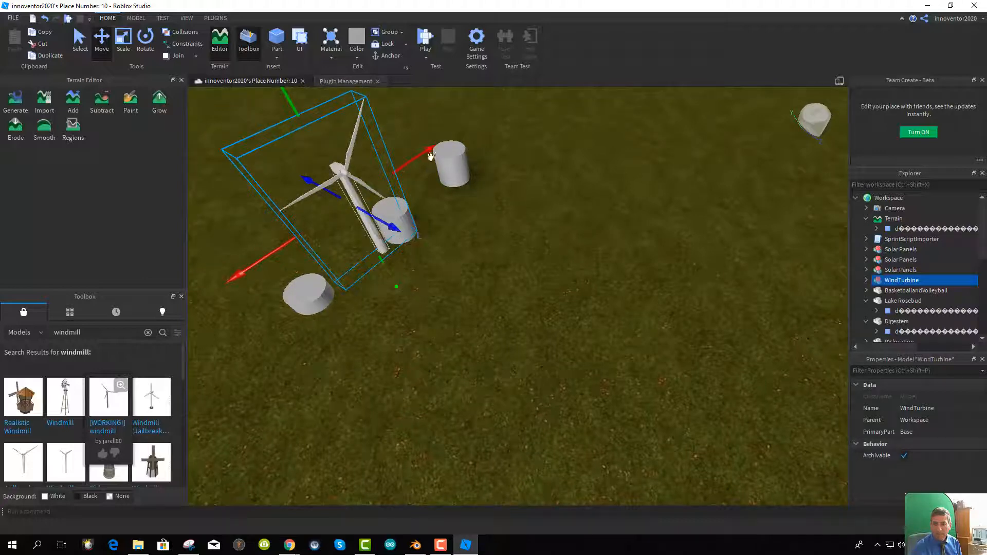
Shift the windmill along the row of digesters into the gap between the middle and end digesters
left_click_drag(431, 156, 411, 170)
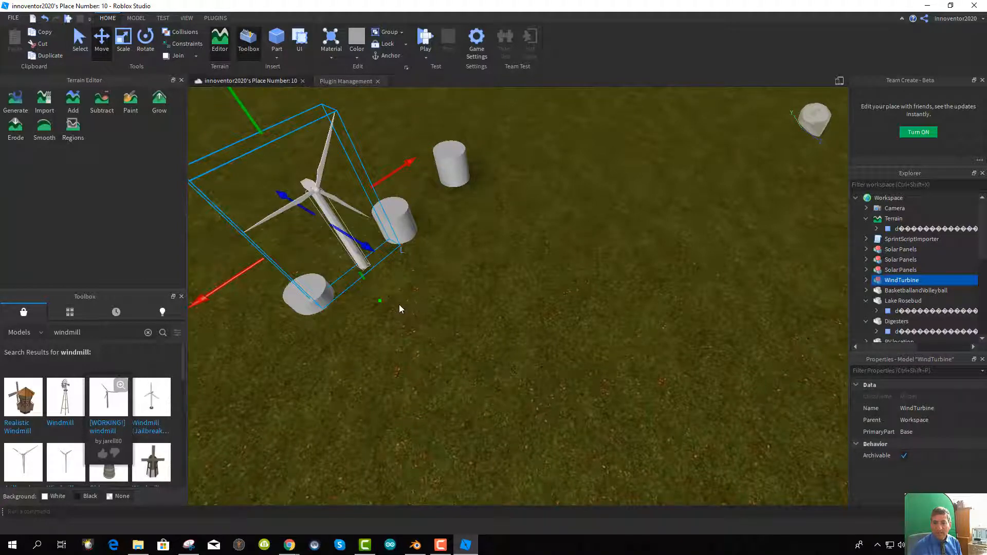
scroll(401, 306, "up", 3)
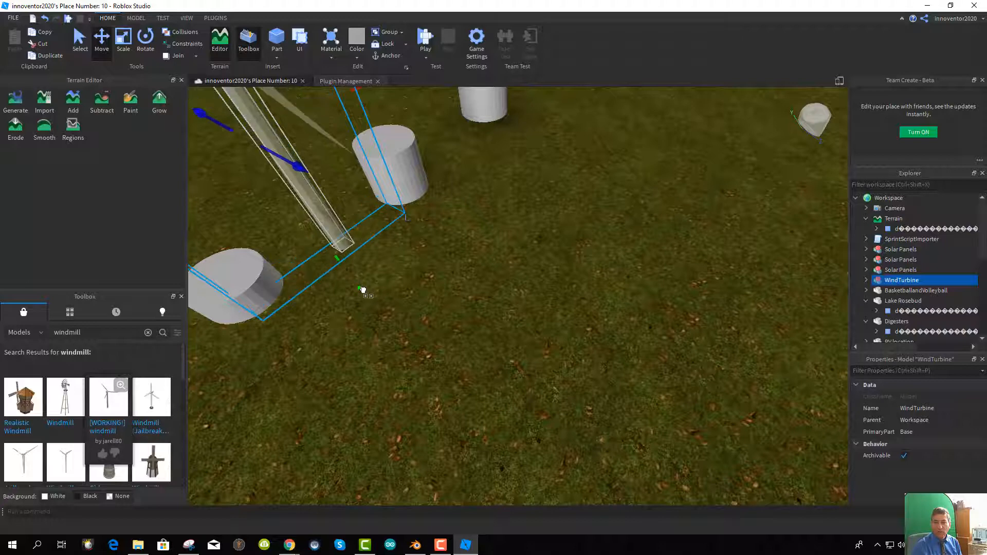
scroll(424, 328, "down", 5)
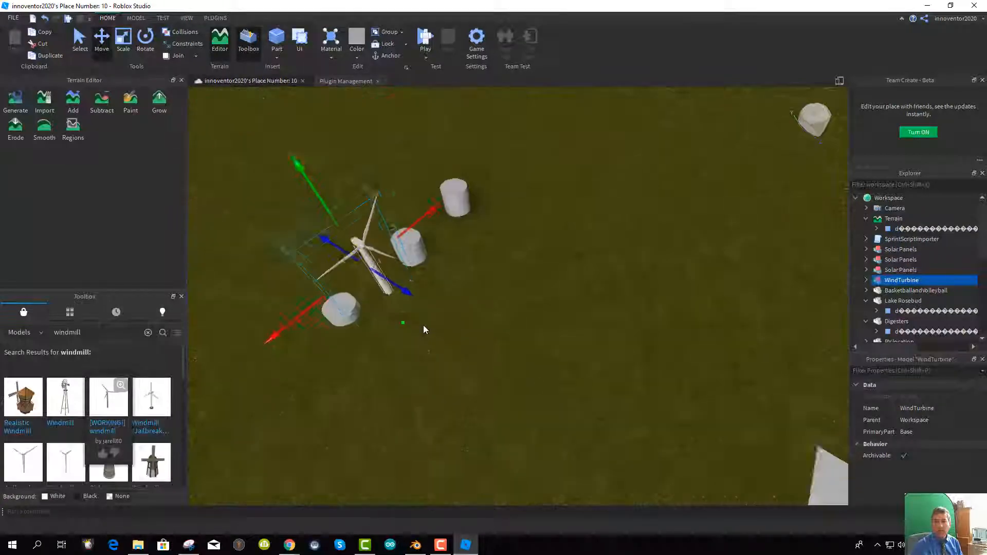
scroll(424, 329, "down", 4)
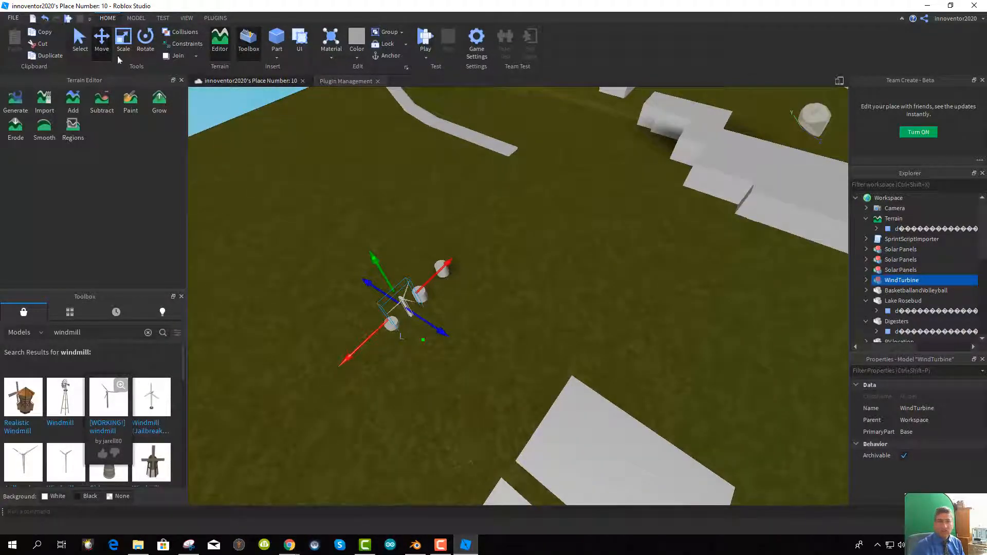
Switch back to the Select tool and save the place to file
left_click(78, 45)
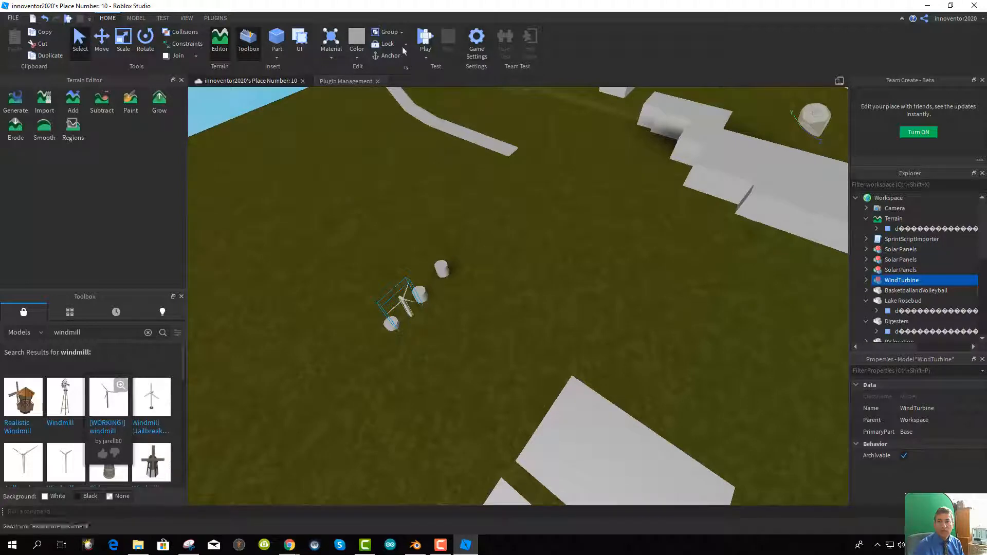
left_click(13, 18)
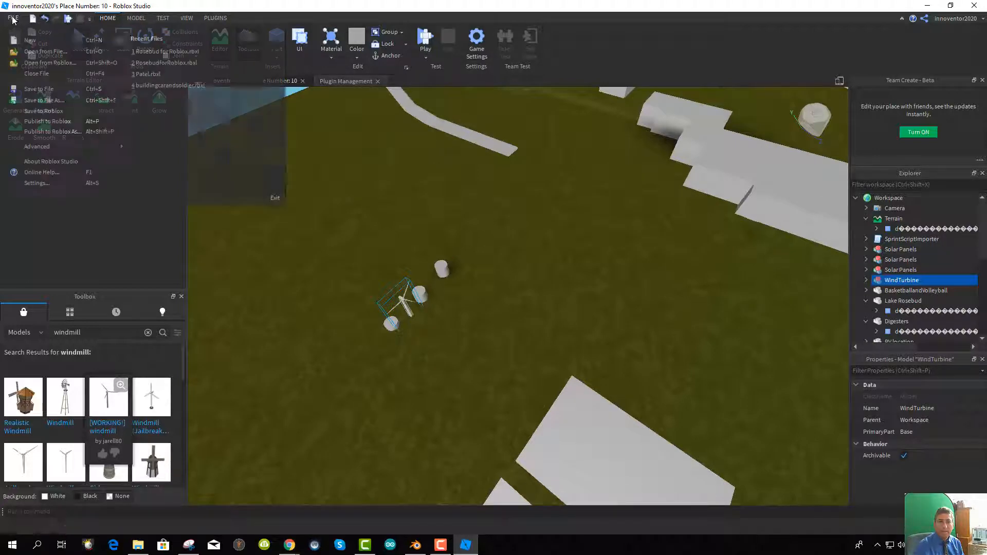
left_click(38, 88)
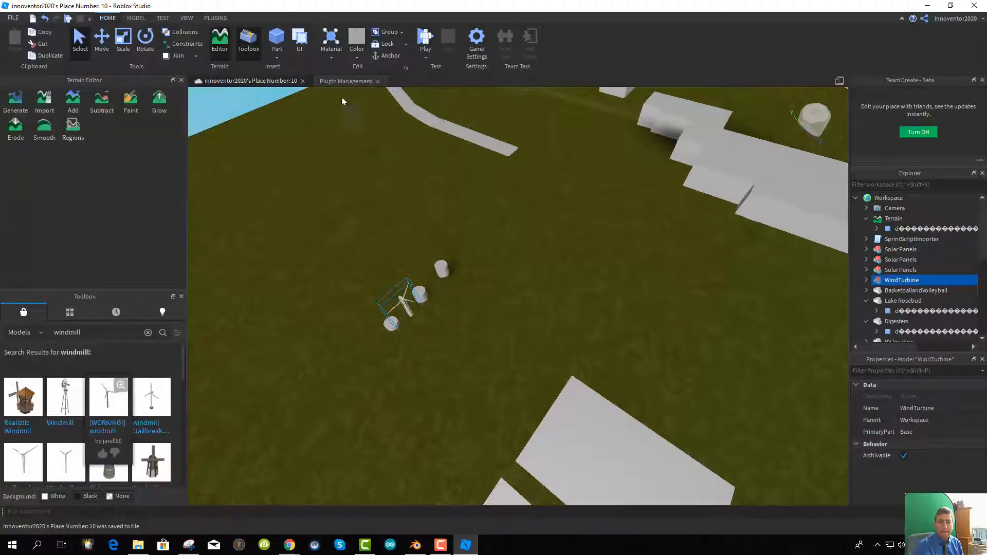
Playtest the place, walking and jumping the character across the terrain to view the models, and stop the test
left_click(424, 41)
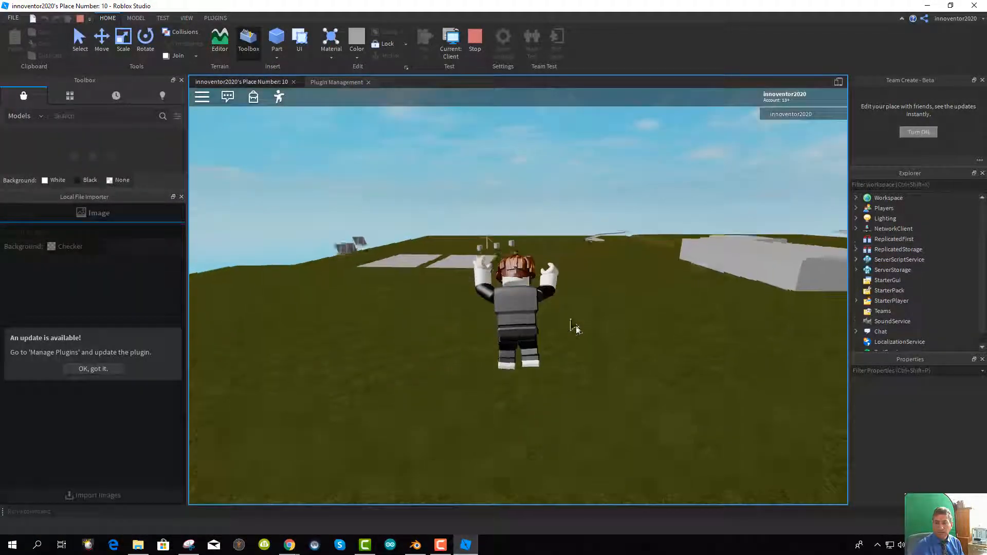
right_click_drag(534, 340, 580, 359)
key("w")
key("space")
key("w")
key("space")
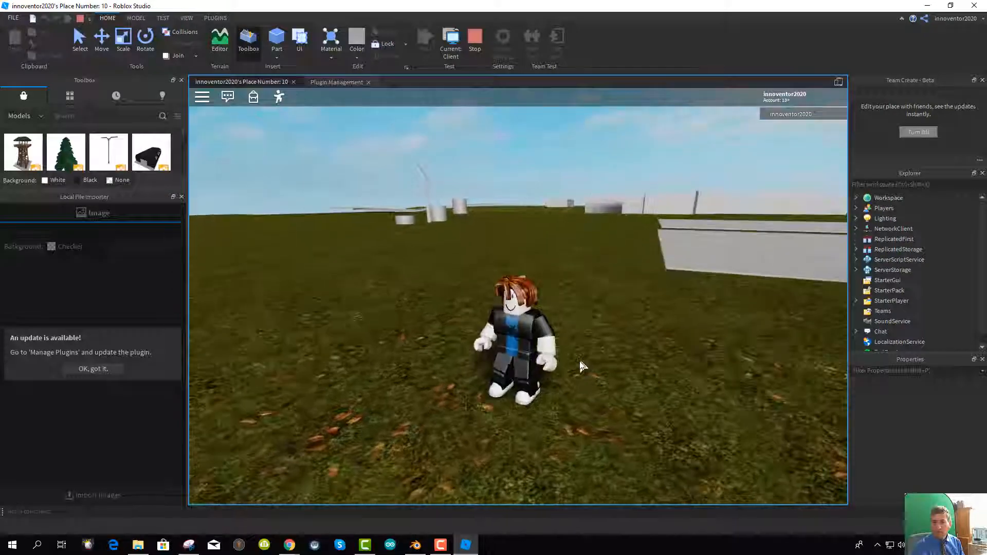
left_click(476, 42)
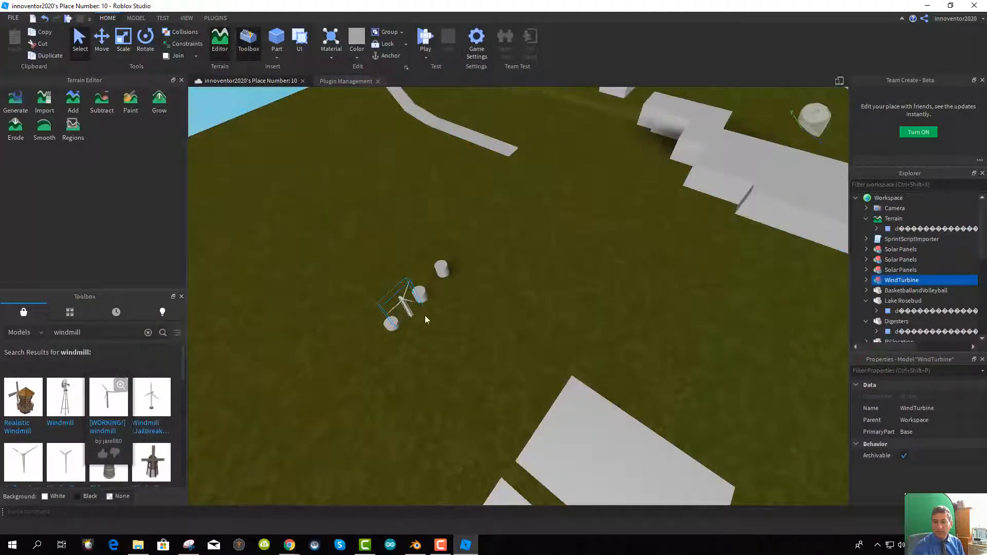
Select the digesters beside the wind turbine for moving and examine their placement and surroundings
scroll(428, 323, "up", 5)
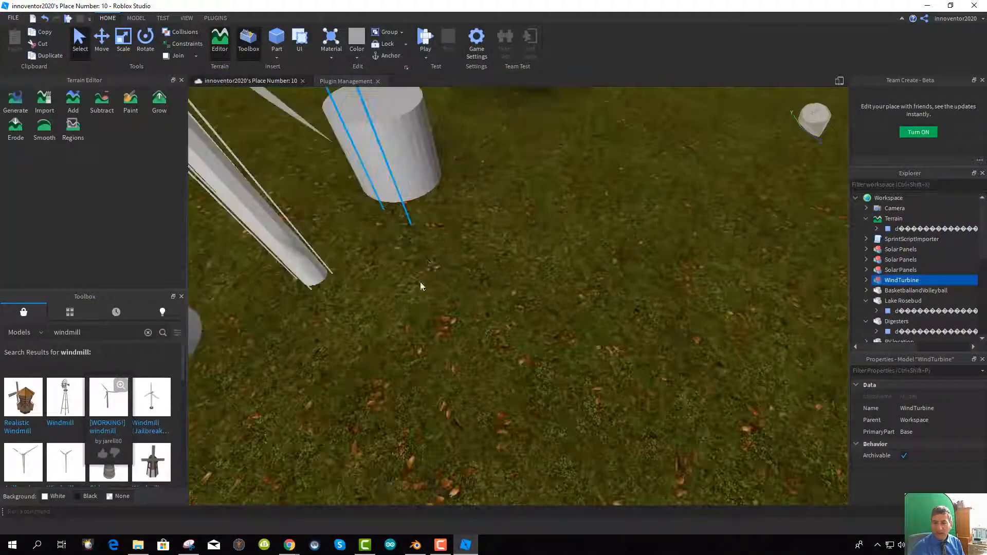
middle_click_drag(520, 297, 485, 327)
scroll(374, 242, "down", 1)
left_click(375, 242)
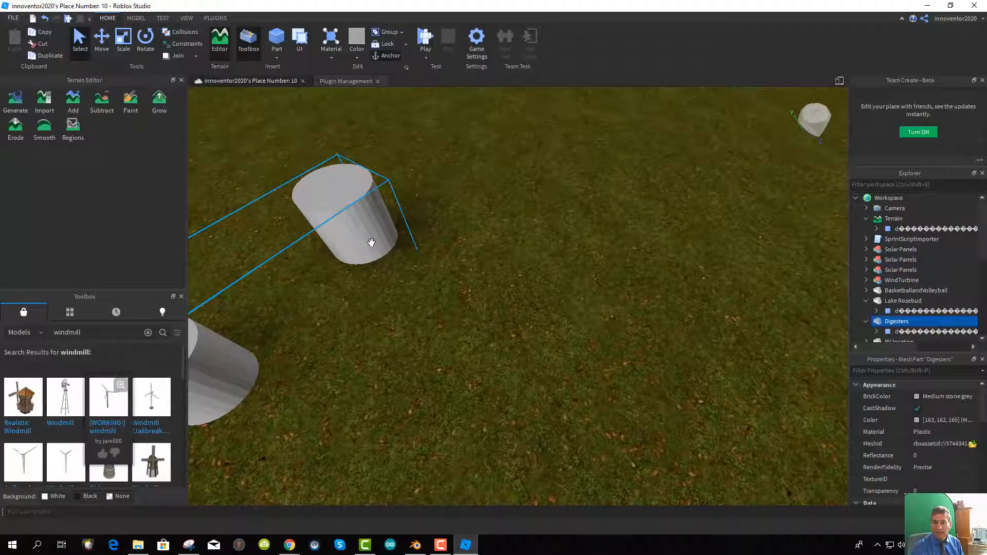
scroll(409, 283, "down", 5)
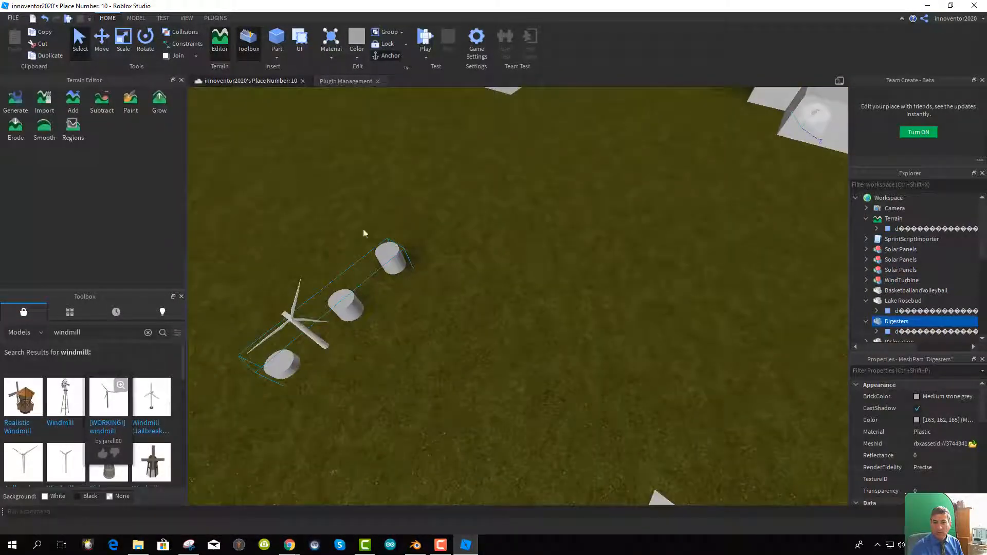
left_click(102, 39)
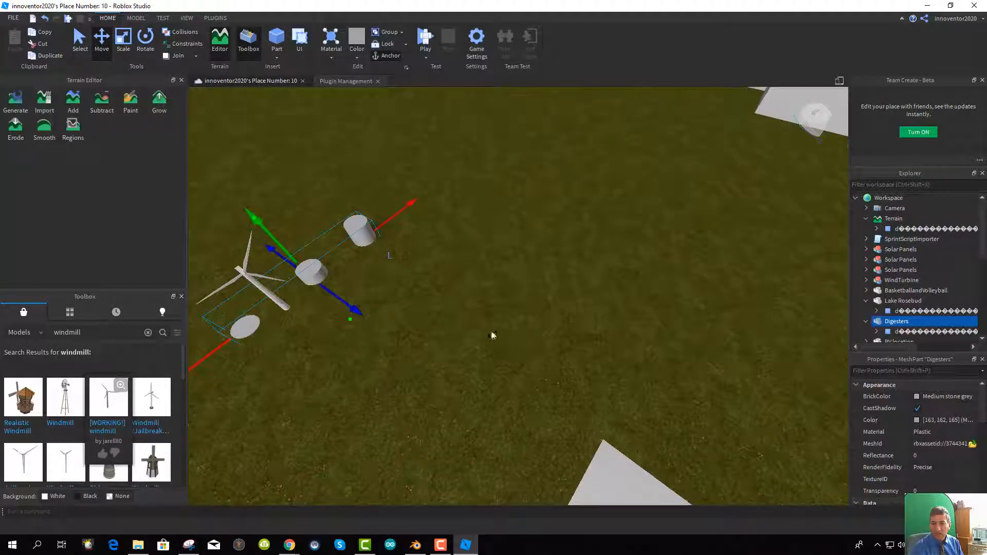
scroll(478, 330, "up", 5)
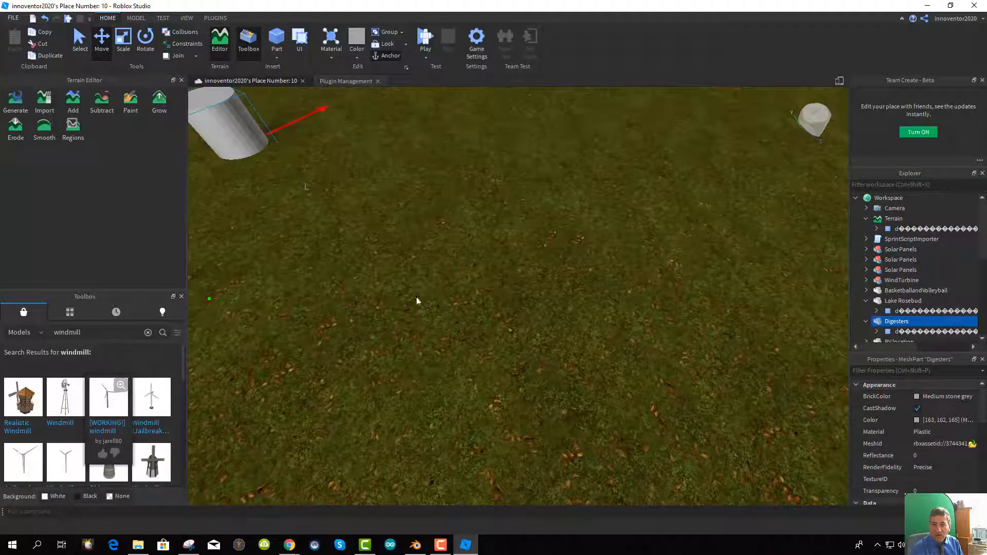
scroll(311, 199, "down", 2)
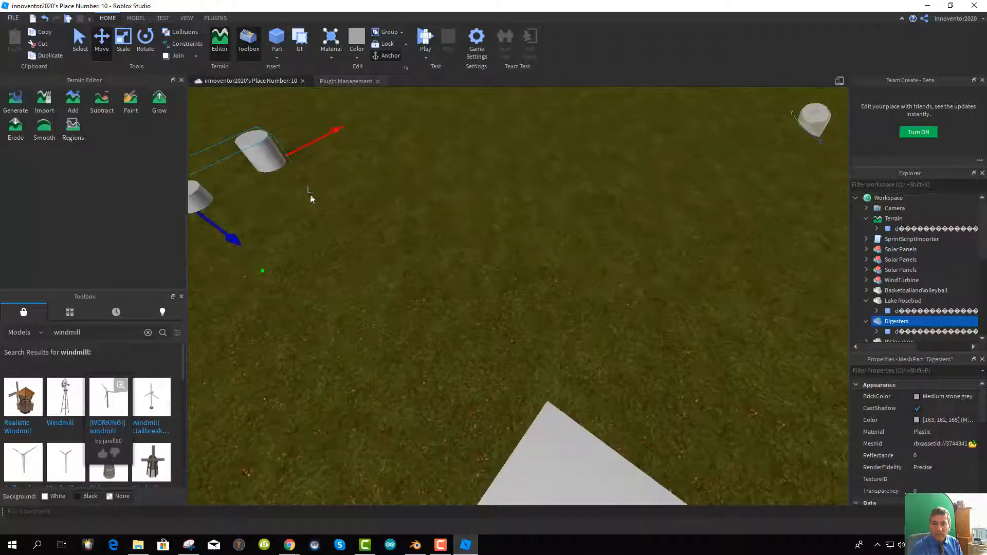
scroll(274, 196, "down", 6)
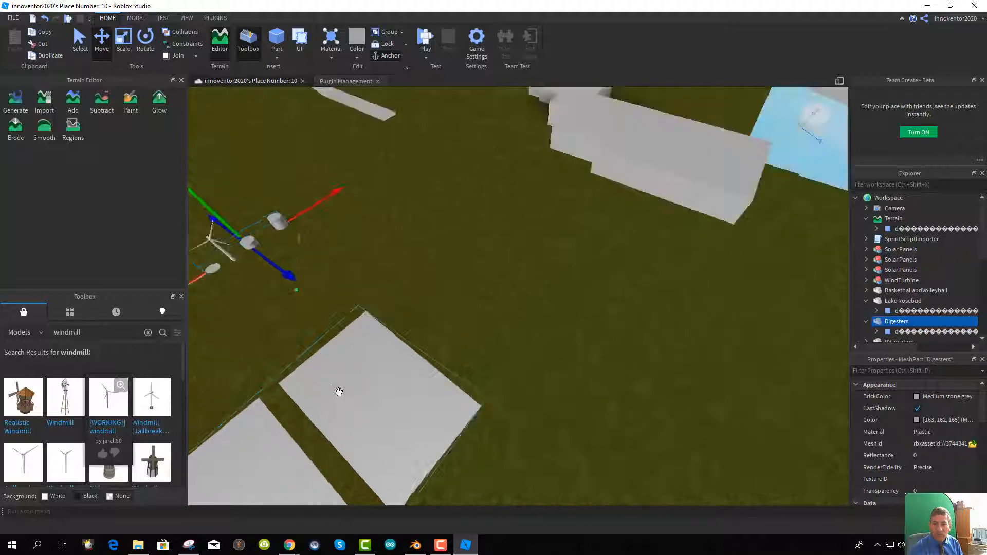
Select the two outer Solar Panels models beside the flat slabs and lower them together toward the ground
middle_click_drag(476, 450, 628, 234)
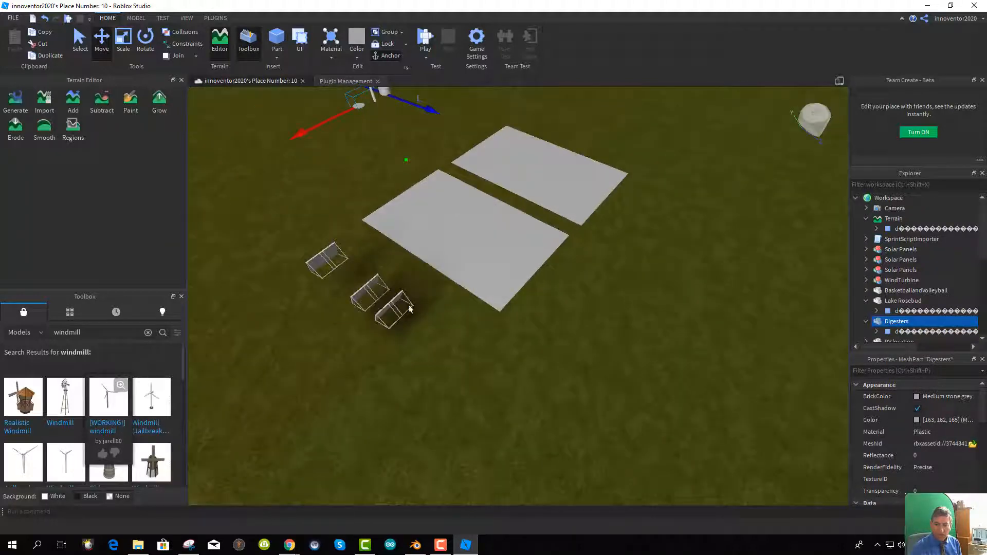
left_click(380, 321)
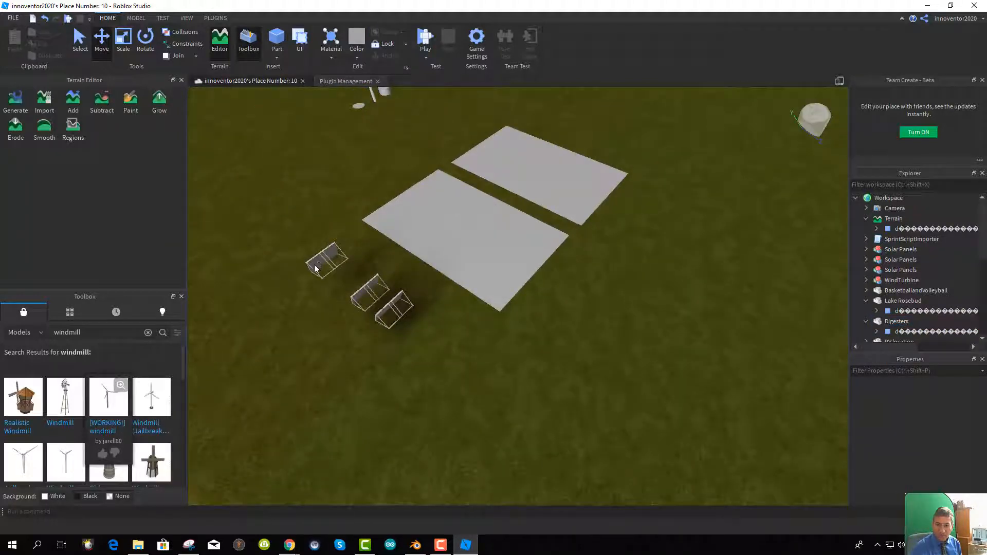
scroll(310, 275, "up", 2)
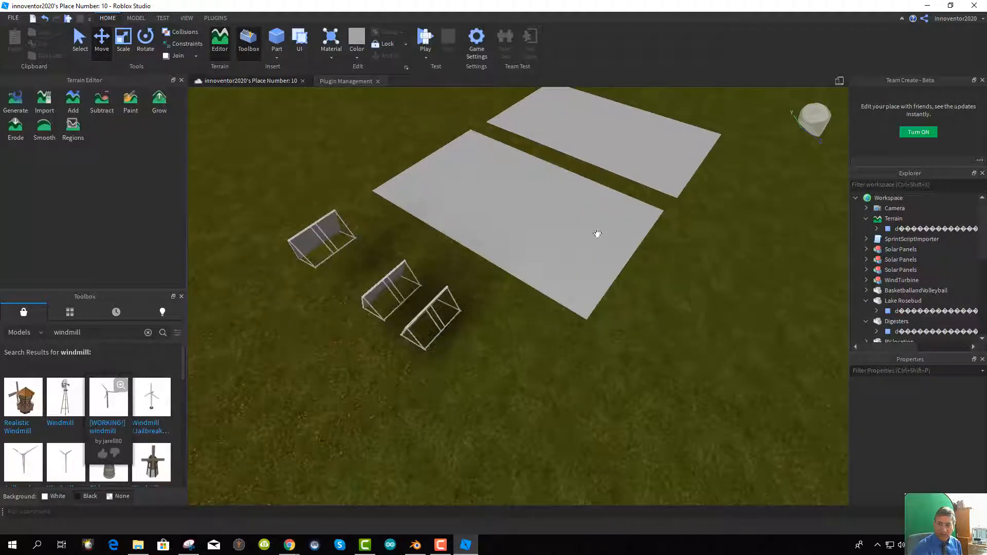
left_click(899, 260)
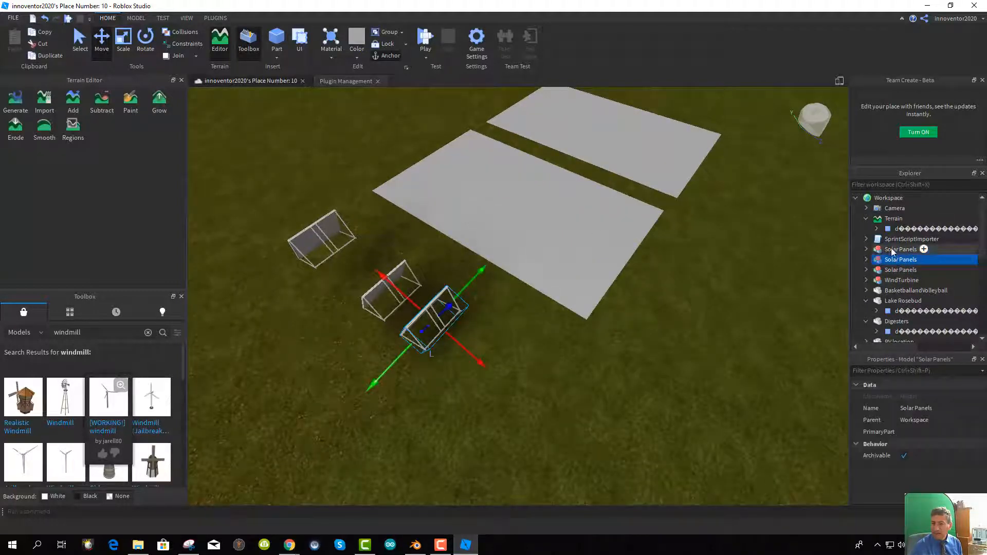
left_click(900, 270, "ctrl")
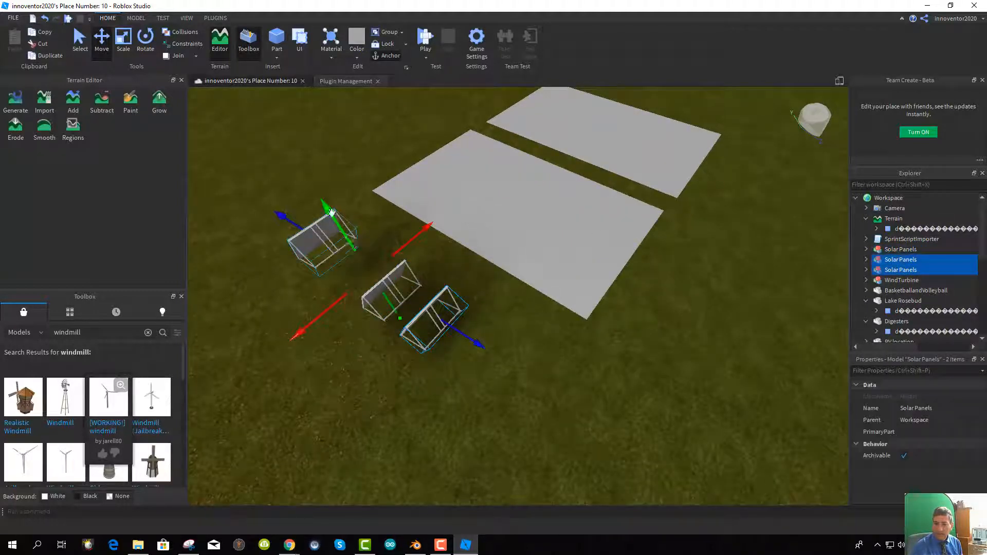
left_click_drag(332, 211, 350, 252)
Lower the middle Solar Panels model, then the end one whose panels face the digesters' side, slightly toward the ground
left_click(389, 302)
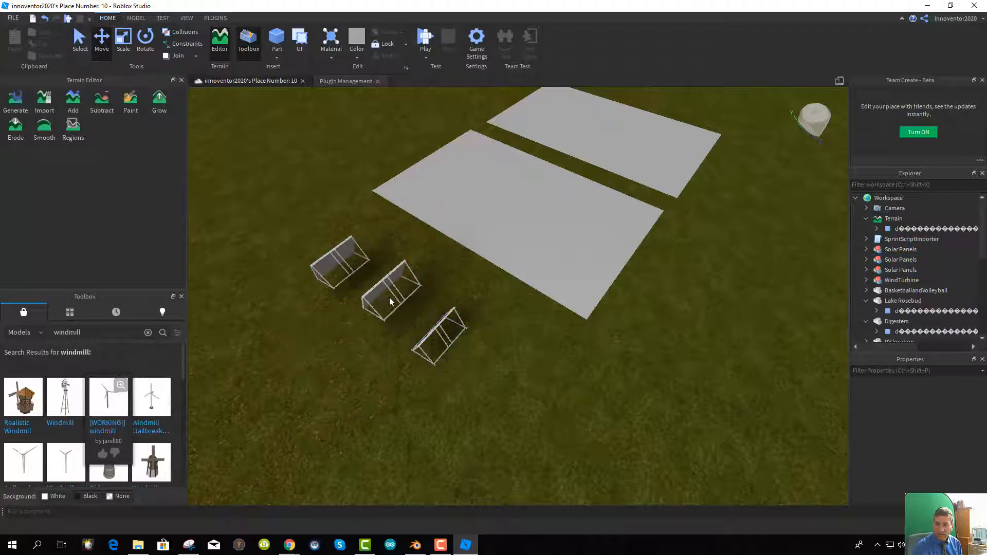
left_click(900, 249)
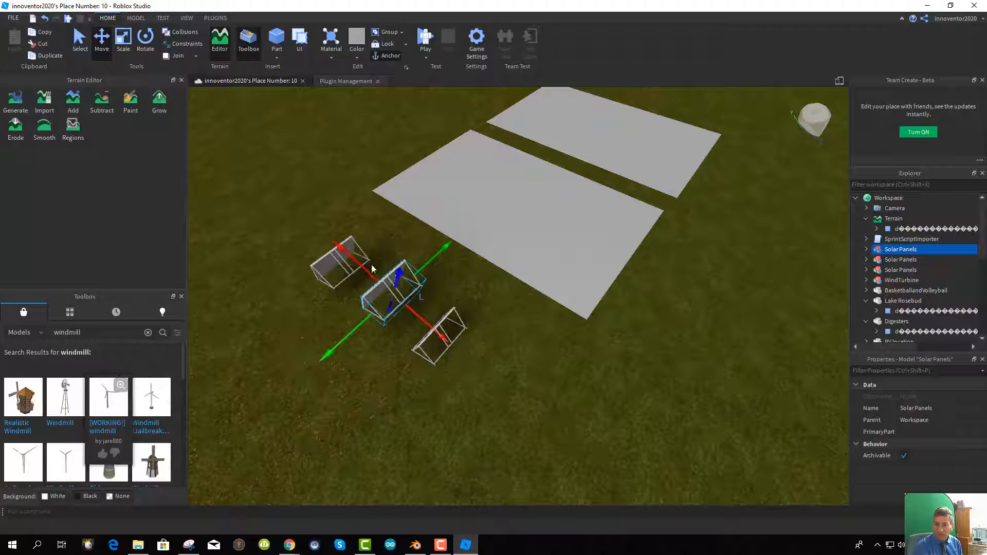
left_click_drag(396, 268, 440, 340)
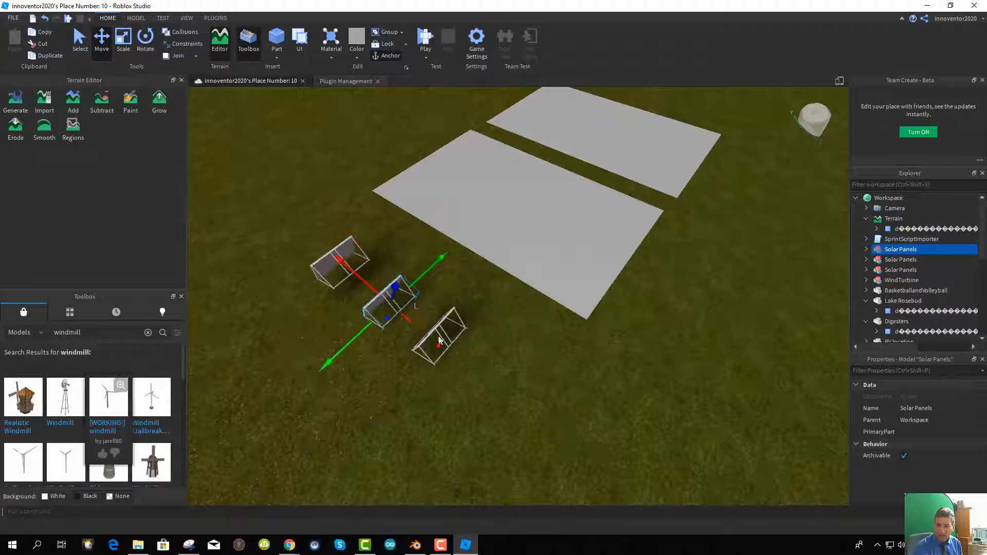
left_click(900, 270)
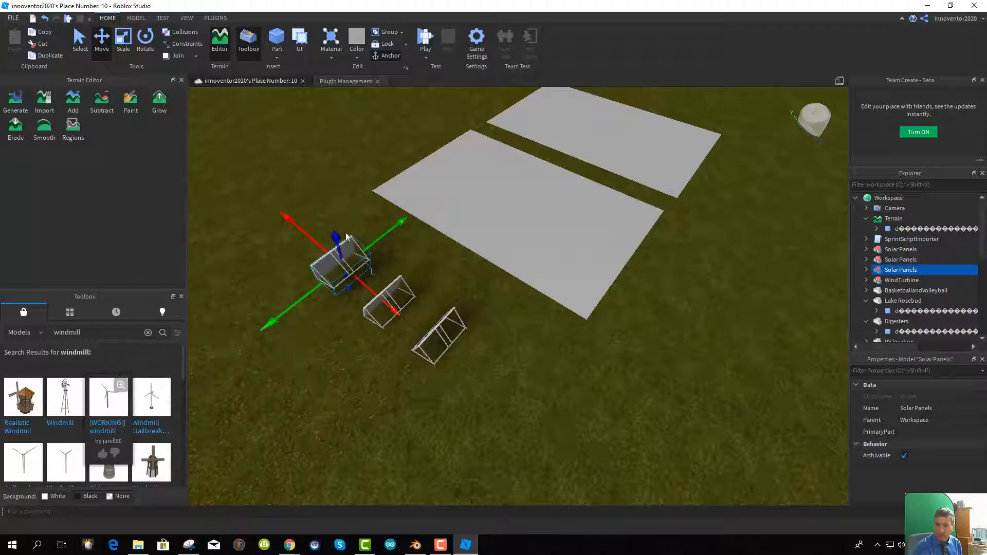
left_click_drag(336, 238, 338, 250)
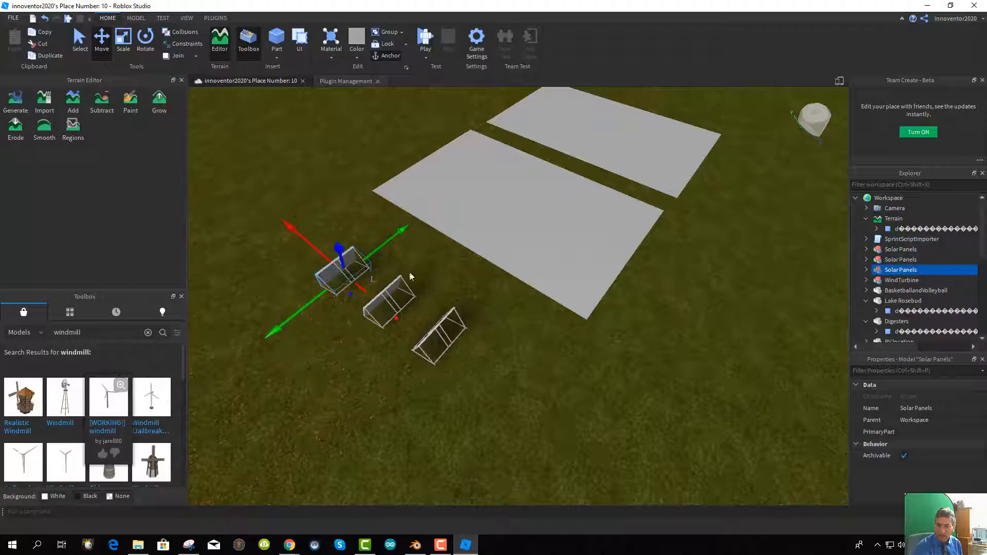
Shift the remaining end Solar Panels model slightly outward, away from the middle one
left_click(900, 249)
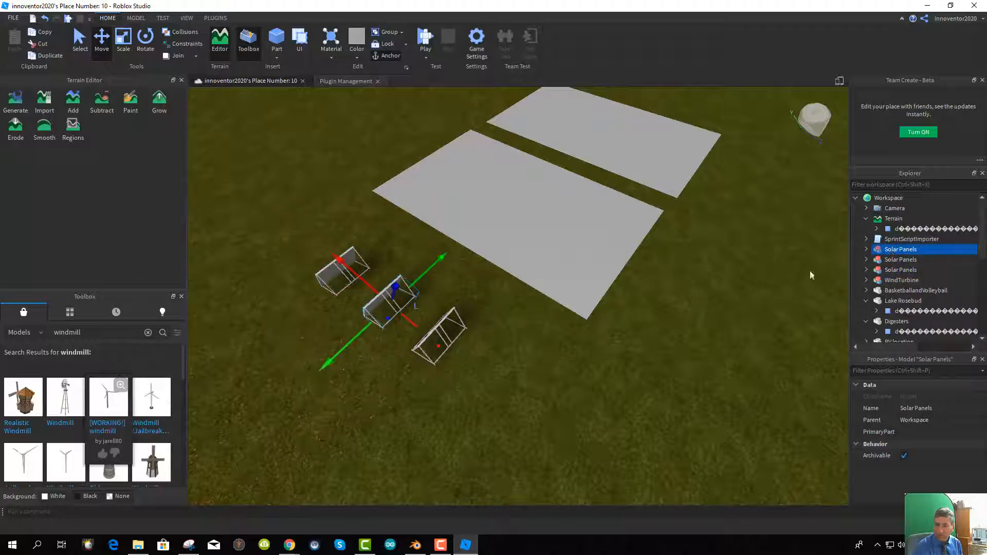
left_click(900, 259)
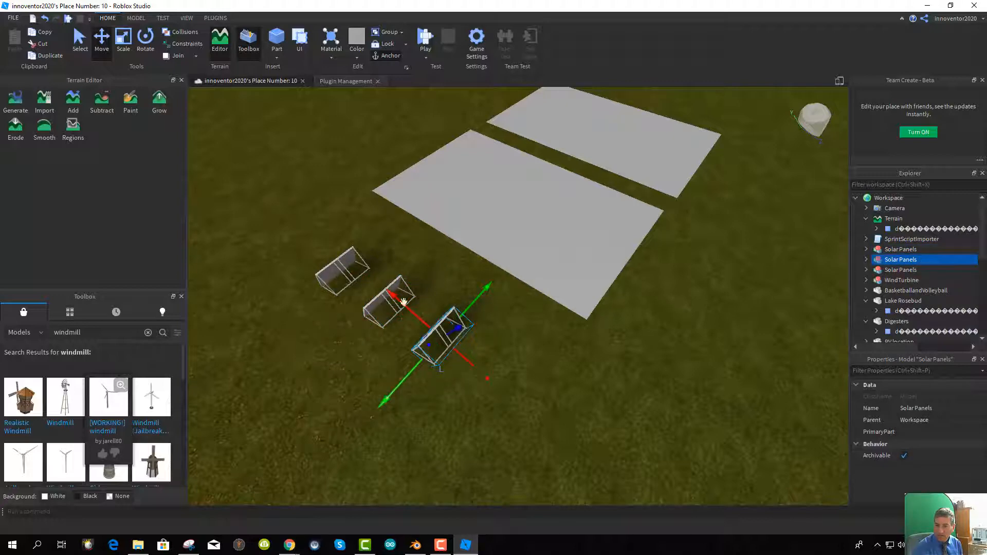
left_click_drag(389, 294, 442, 337)
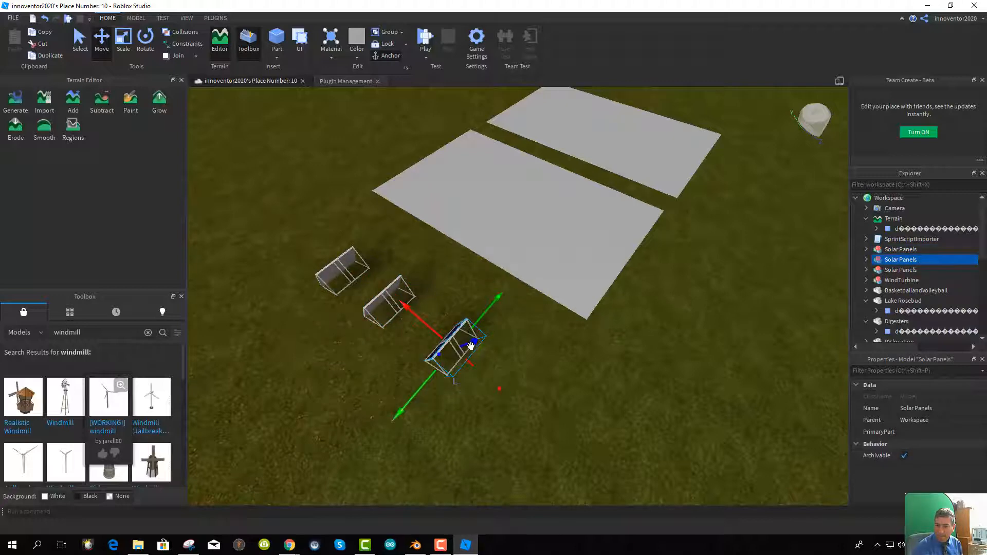
scroll(455, 194, "up", 2)
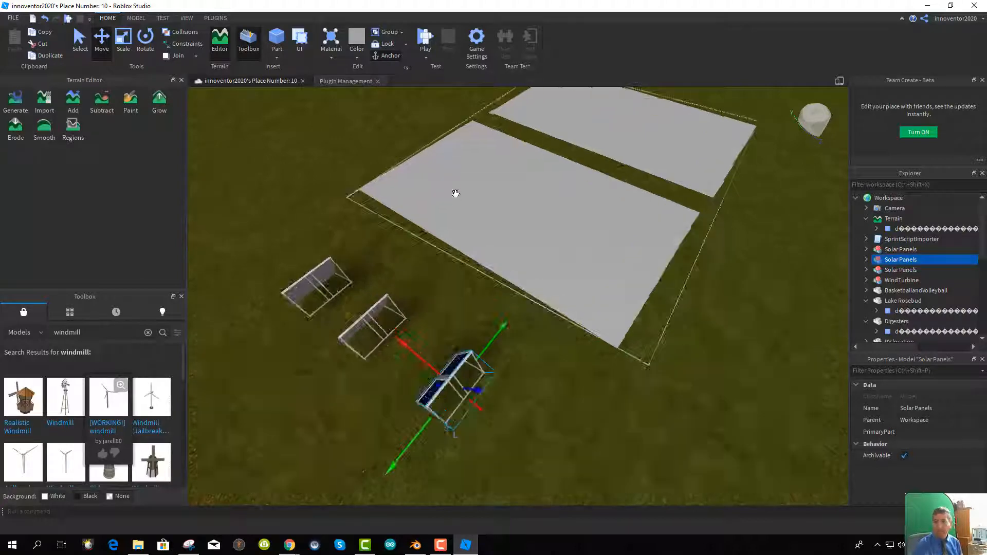
Start a play test and run and jump the avatar across the terrain toward the solar panels and wind turbine
left_click(425, 40)
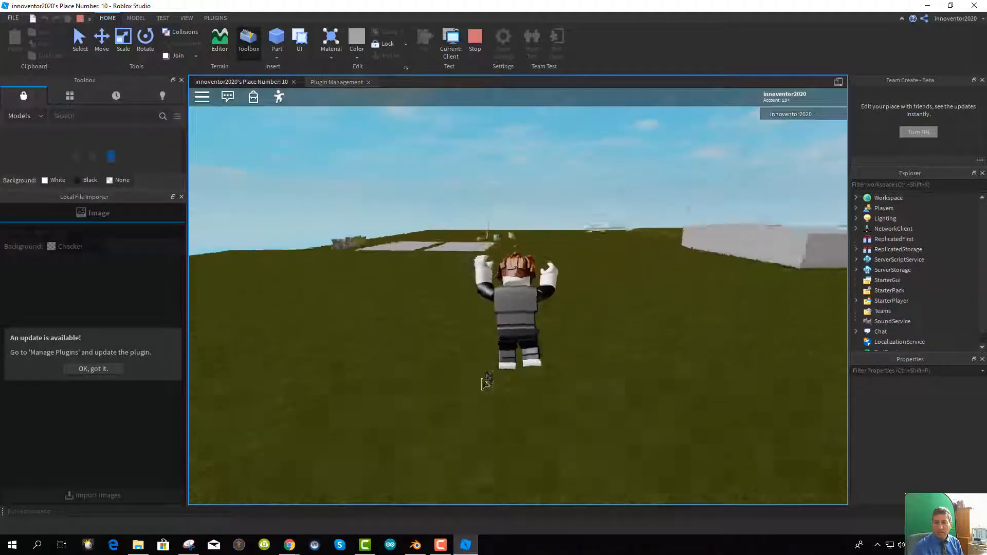
right_click_drag(478, 381, 473, 381)
key("w")
key("space")
key("space")
key("space")
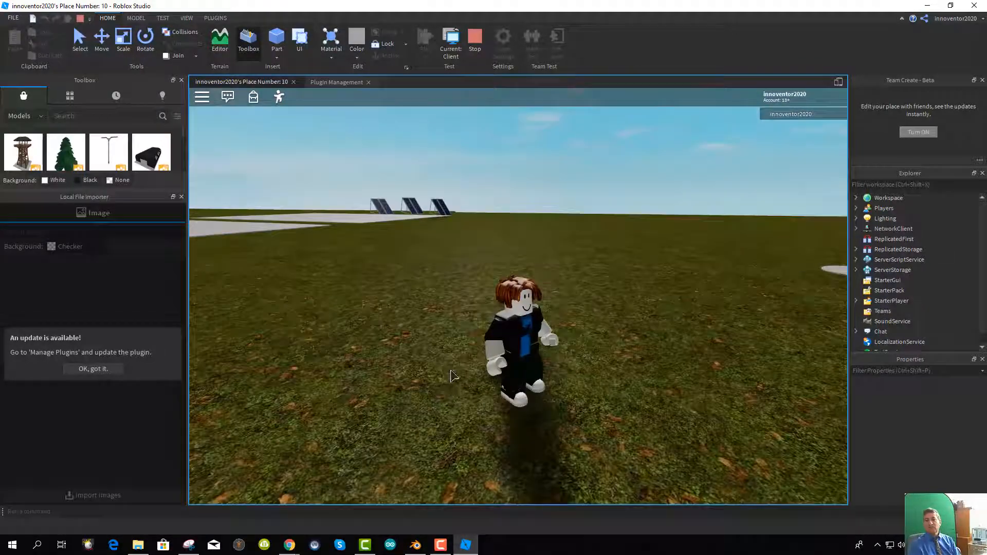
Survey the site from above in the play test, checking the solar panels, digesters, wind turbine and buildings, and end the test
scroll(502, 401, "down", 6)
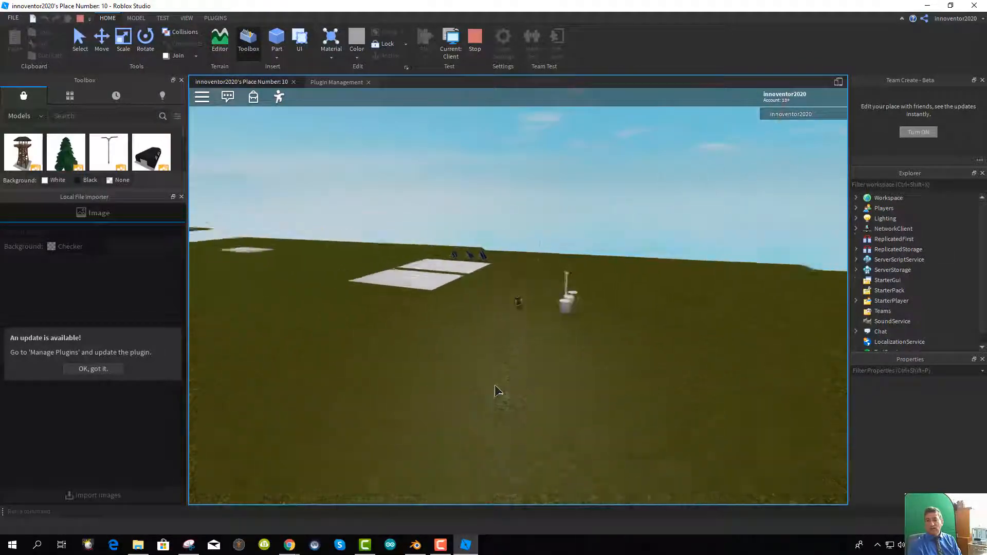
right_click_drag(493, 384, 493, 385)
right_click_drag(582, 375, 417, 318)
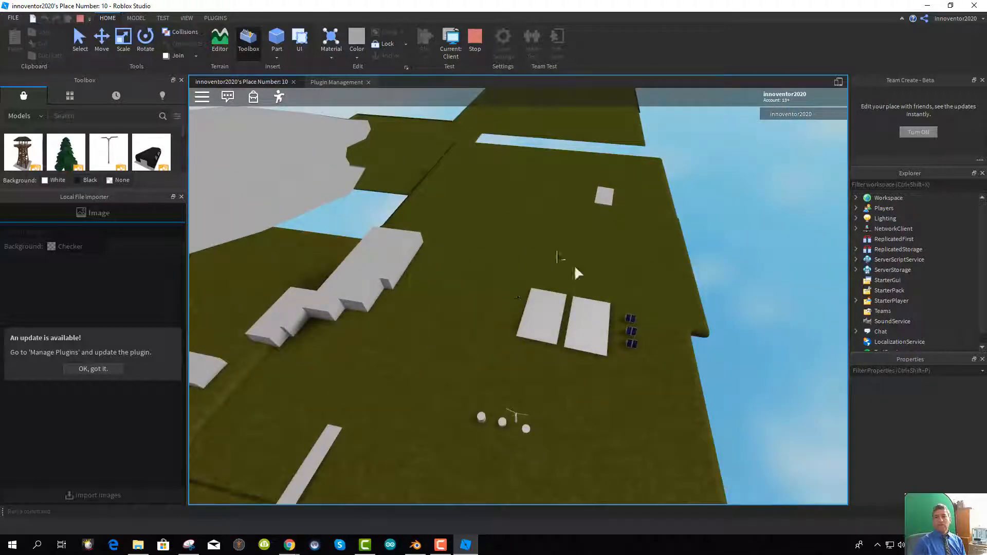
scroll(479, 296, "up", 5)
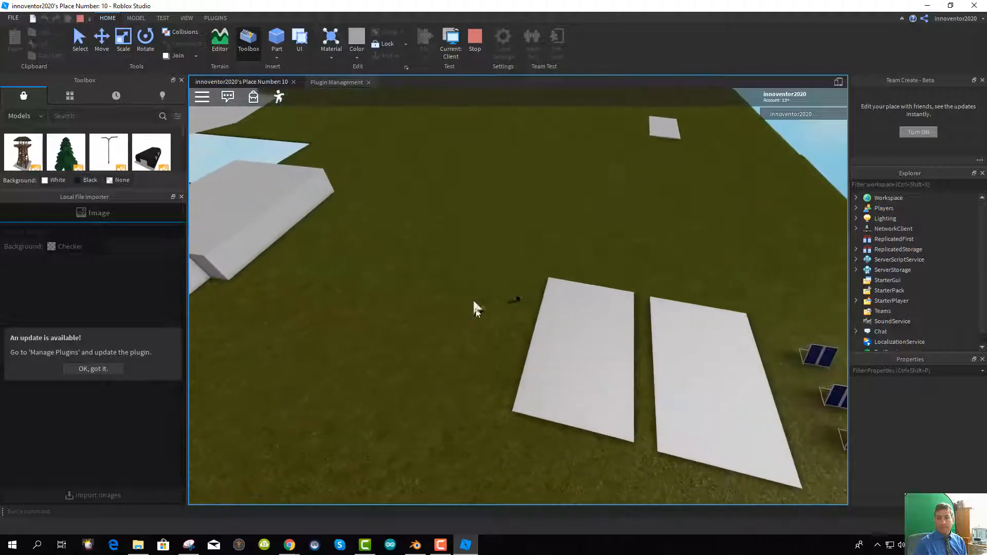
right_click_drag(473, 305, 498, 320)
scroll(457, 306, "down", 1)
key("w")
key("space")
right_click_drag(609, 324, 609, 324)
right_click_drag(301, 231, 301, 232)
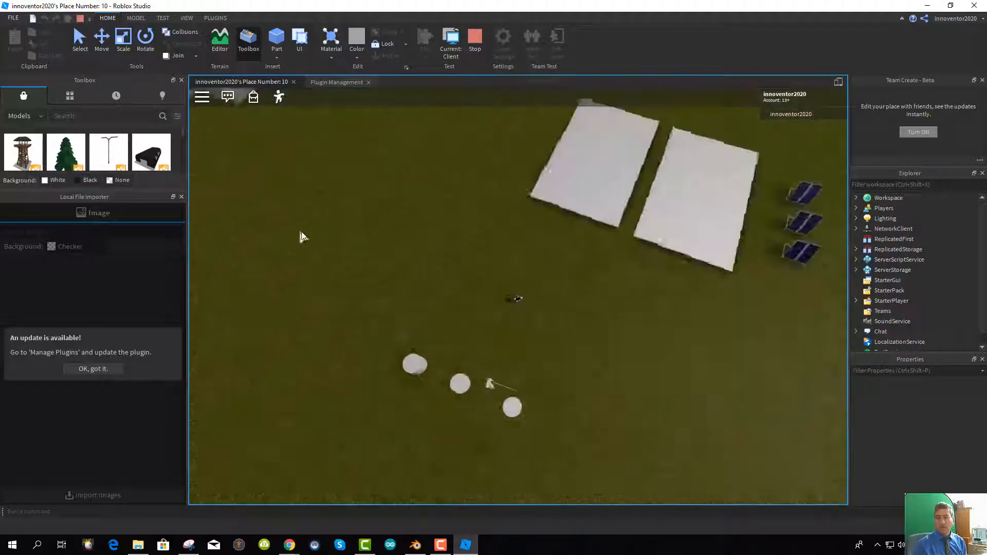
scroll(301, 249, "down", 5)
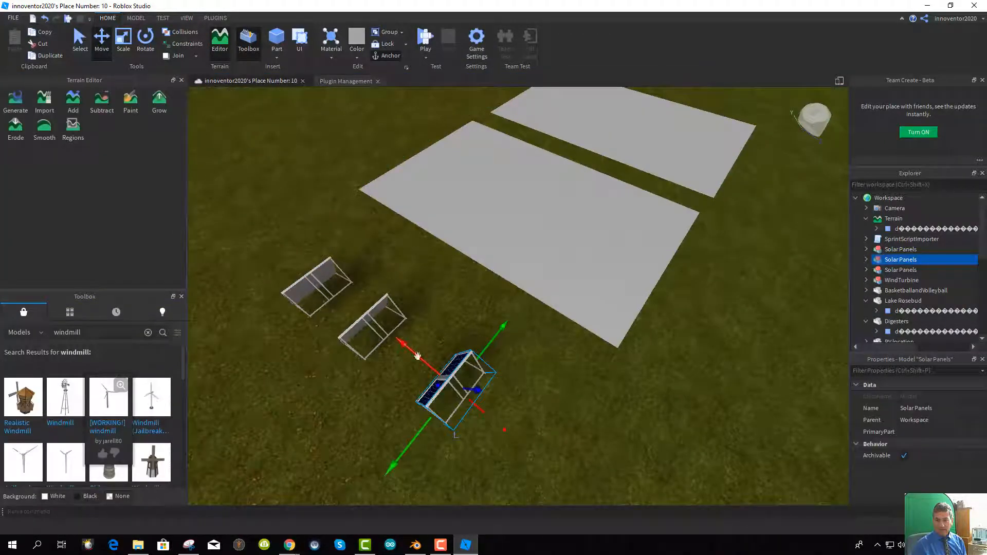
Select the Driveway Rosebud mesh and raise it slightly so that its full width sits above the terrain
middle_click_drag(606, 232, 649, 329)
mouse_move(484, 202)
middle_mouse_down()
mouse_move(430, 355)
mouse_move(458, 289)
mouse_move(436, 300)
middle_mouse_up()
middle_click_drag(419, 334, 555, 380)
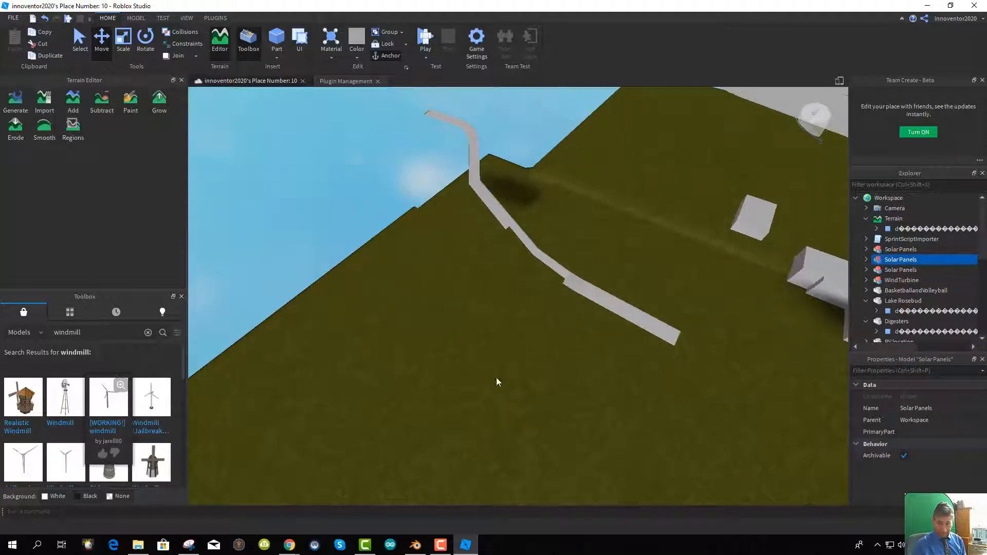
key("f")
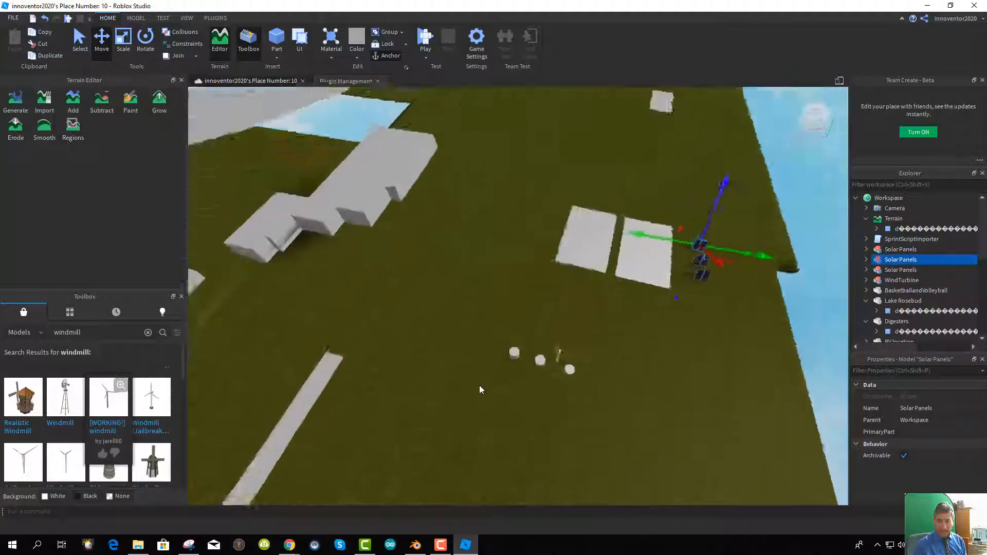
middle_click_drag(401, 434, 608, 256)
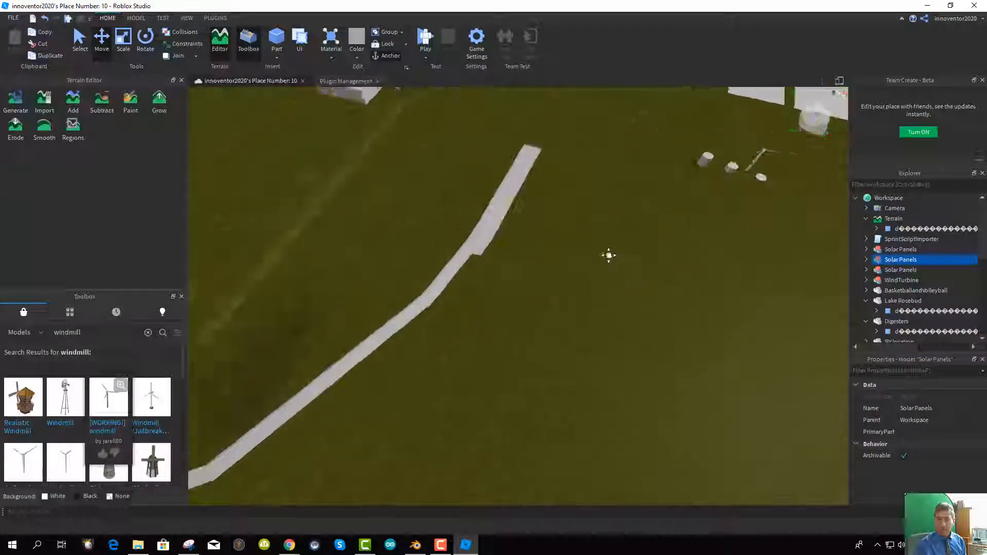
left_click(524, 208)
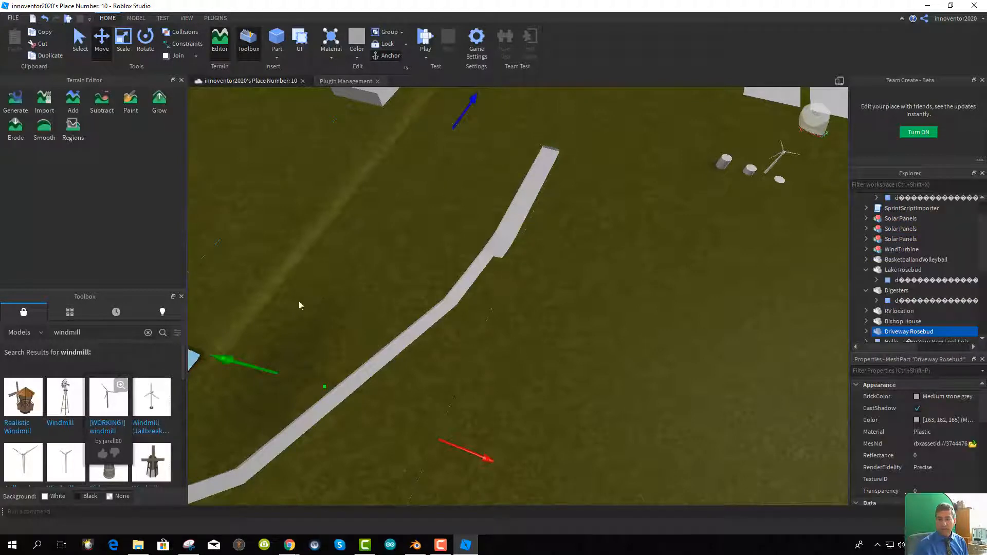
middle_click_drag(483, 360, 579, 398)
scroll(539, 381, "down", 1)
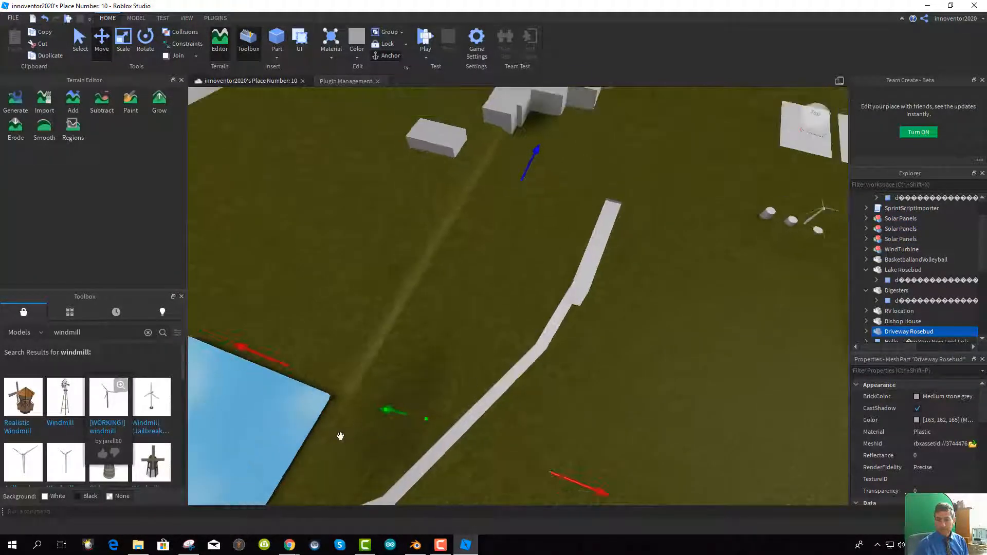
left_click_drag(405, 406, 384, 414)
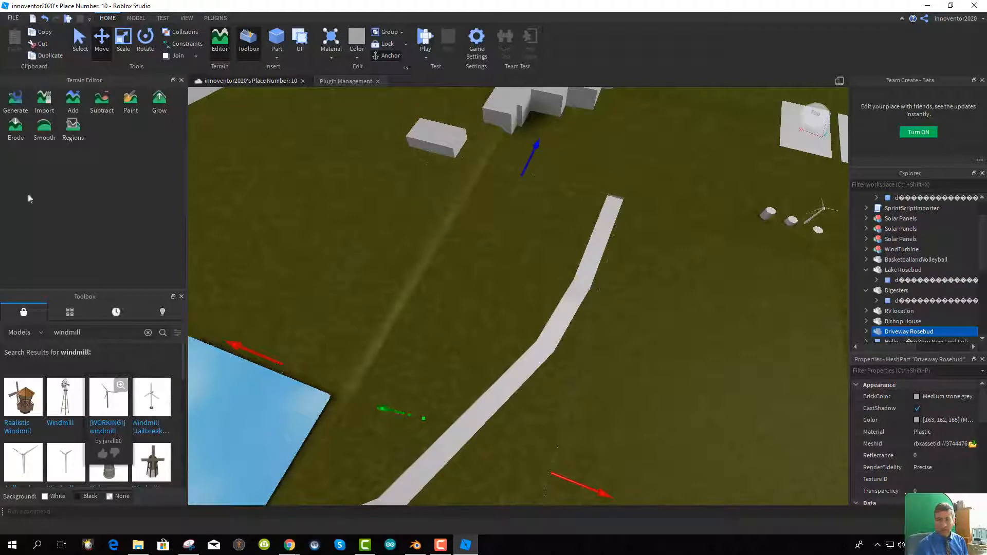
Set up the terrain Paint brush with the Ground material and the smallest brush size
left_click(130, 100)
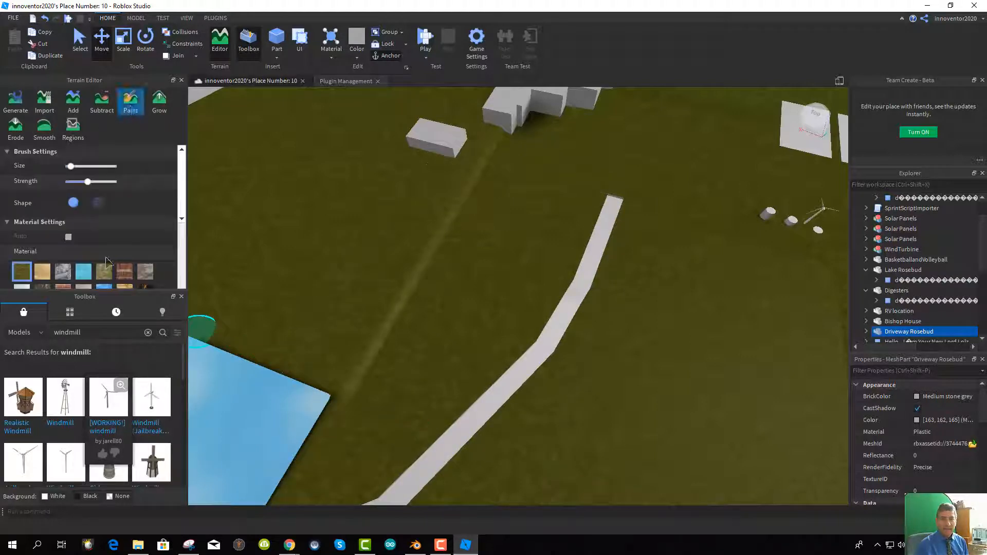
scroll(69, 278, "down", 5)
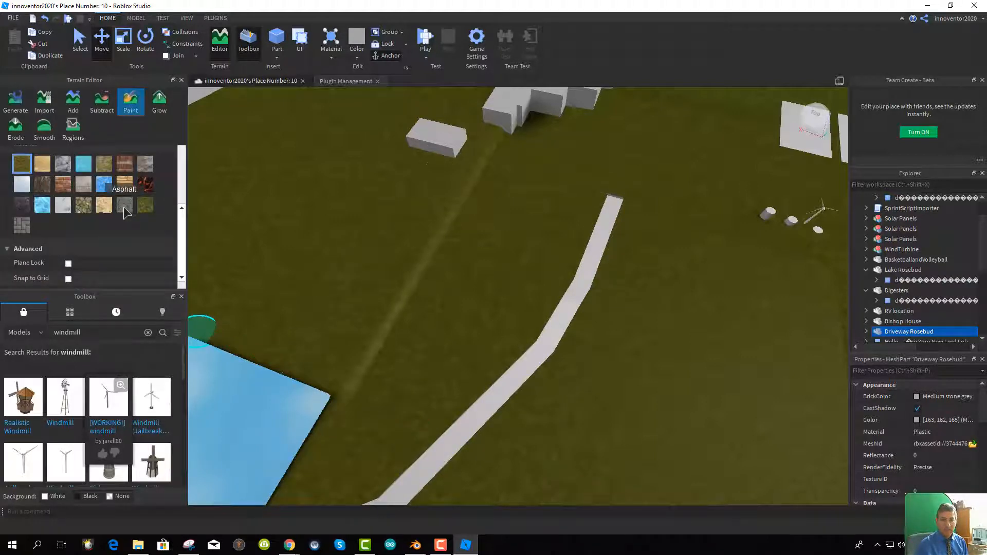
scroll(82, 206, "up", 2)
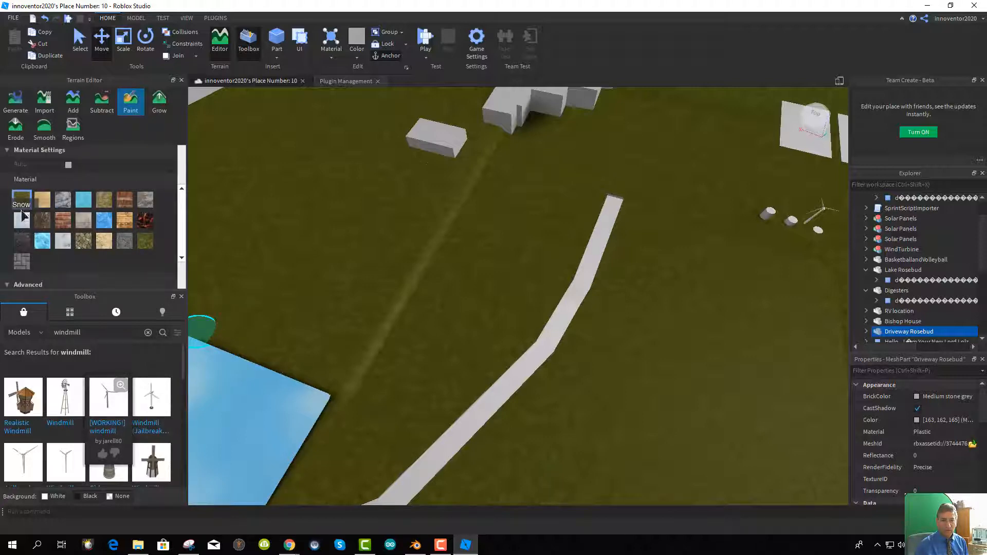
scroll(31, 226, "up", 3)
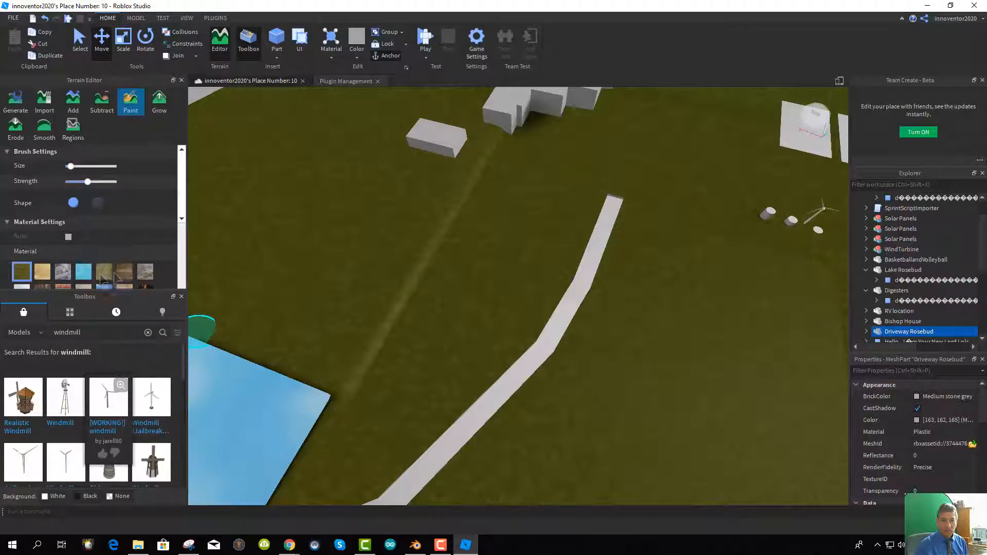
scroll(114, 278, "down", 3)
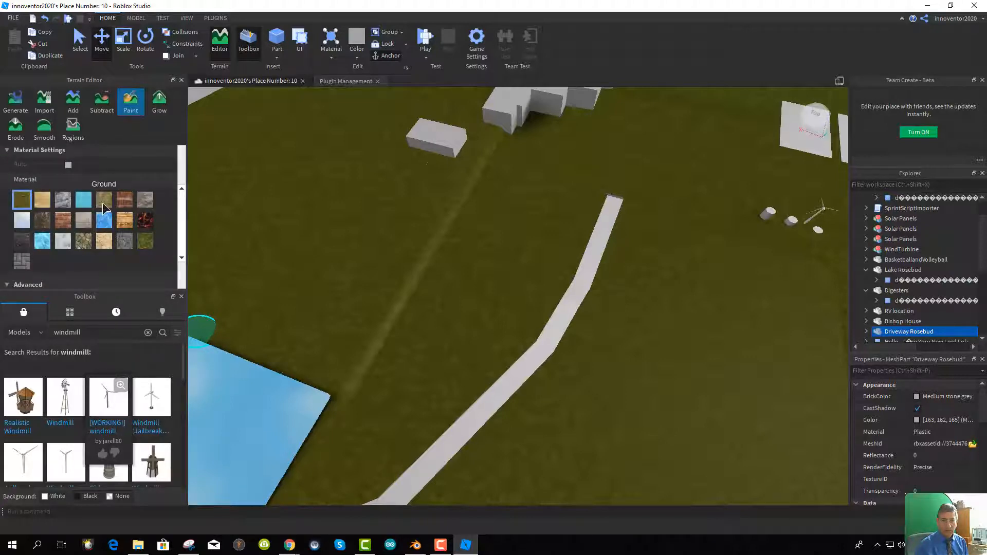
left_click(105, 206)
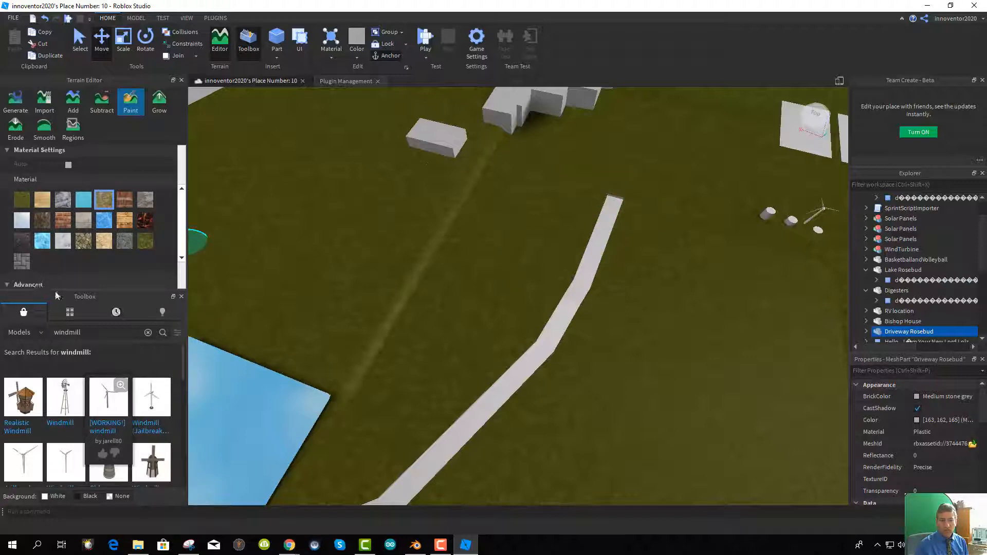
scroll(85, 253, "up", 5)
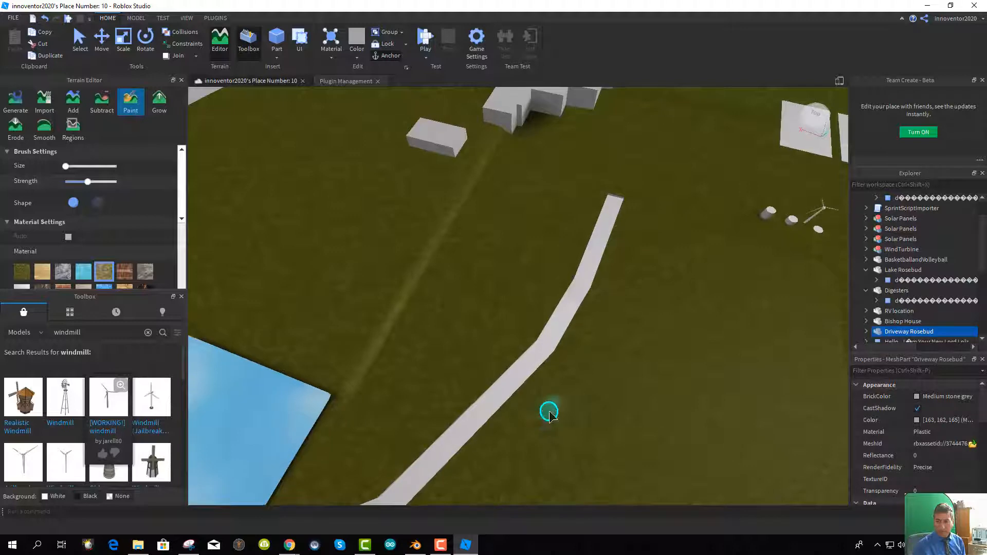
Lower the Driveway Rosebud mesh slightly so that most of it sinks just beneath the terrain surface
right_click_drag(550, 412, 549, 409)
middle_click_drag(549, 410, 608, 123)
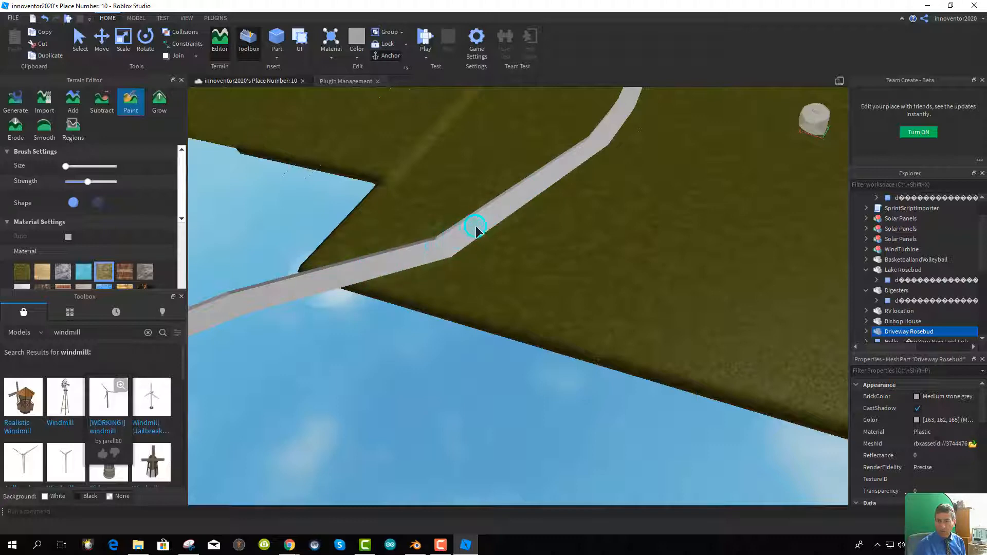
scroll(529, 143, "down", 2)
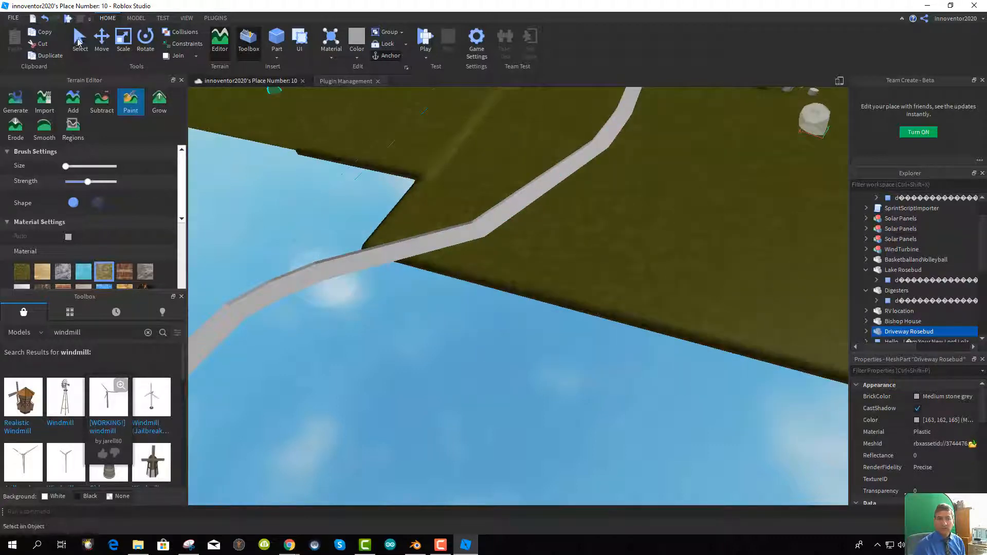
left_click(79, 40)
middle_click_drag(599, 411, 602, 186)
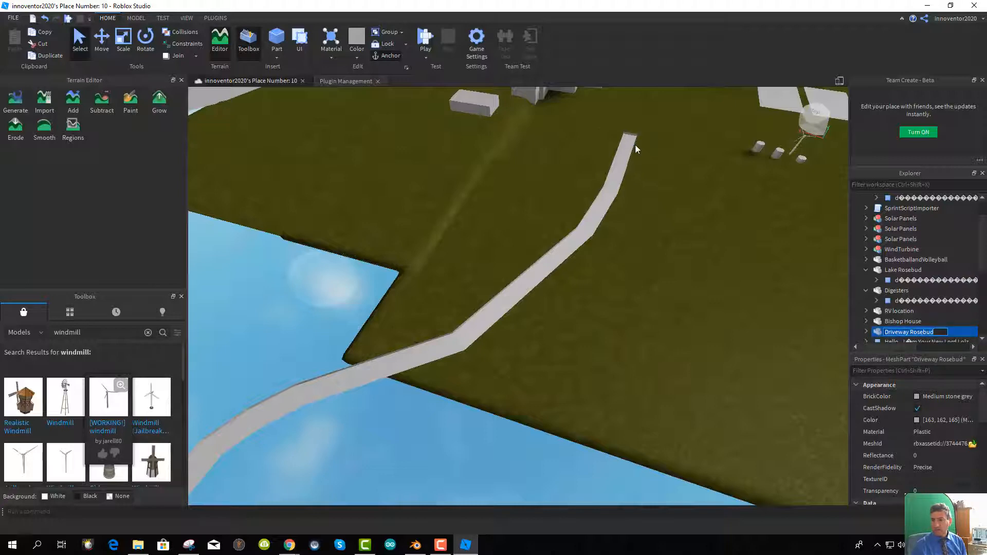
left_click(110, 41)
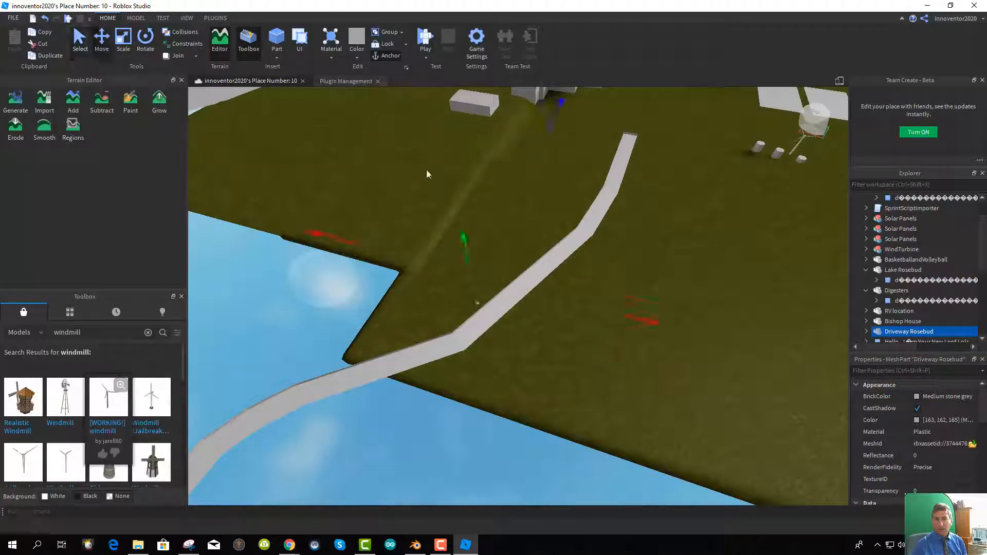
mouse_move(465, 240)
left_mouse_down()
mouse_move(466, 257)
mouse_move(462, 243)
left_mouse_up()
Raise the Paint brush strength to near maximum and paint a Ground patch beside the exposed inner end of the driveway
left_click(130, 100)
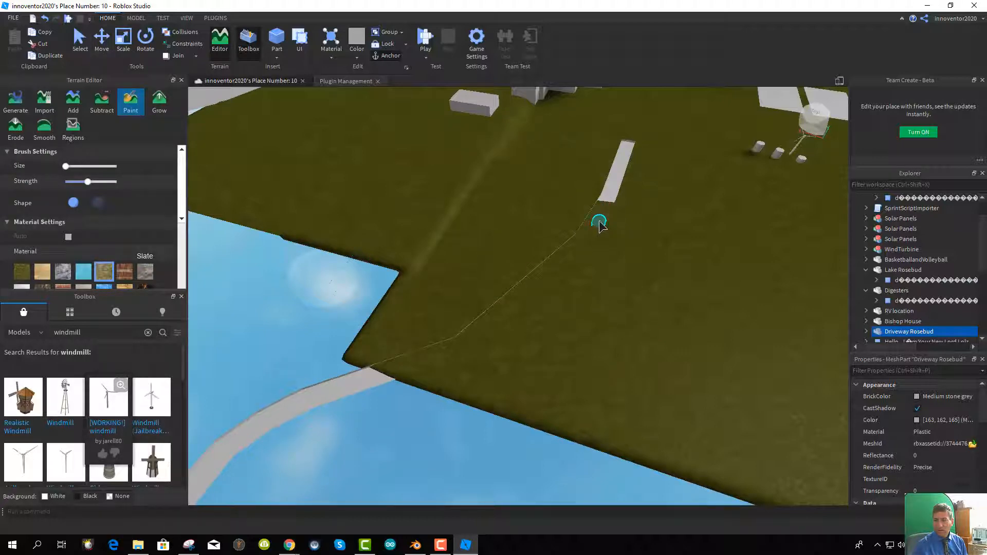
left_click_drag(602, 225, 575, 239)
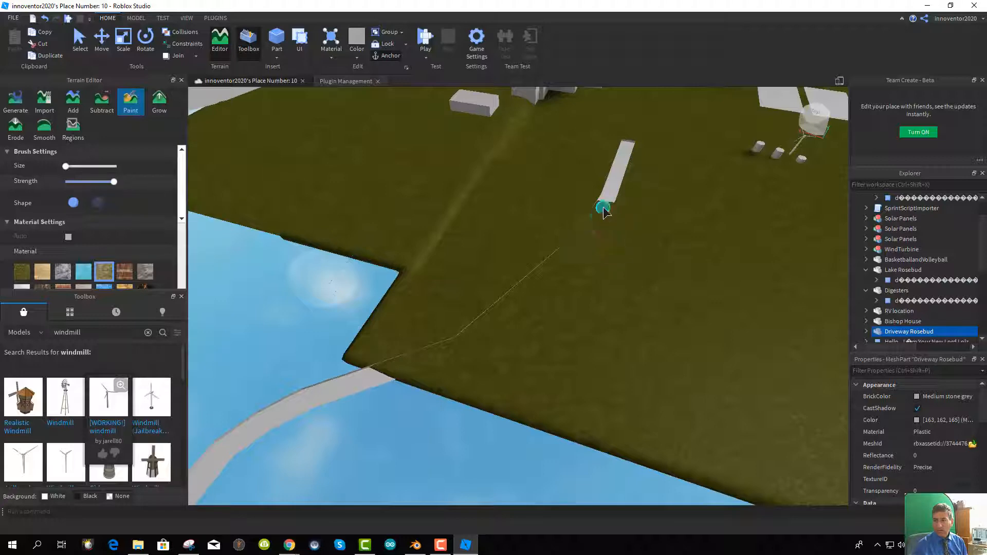
left_click_drag(587, 234, 600, 244)
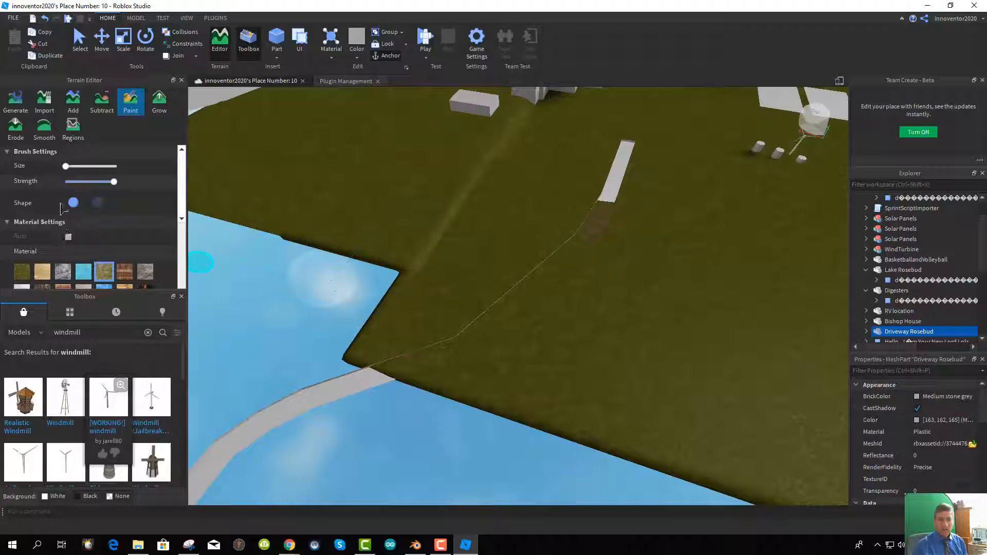
Paint the terrain with Asphalt along the sunken driveway, from the terrain edge up to its exposed inner section
scroll(148, 277, "down", 5)
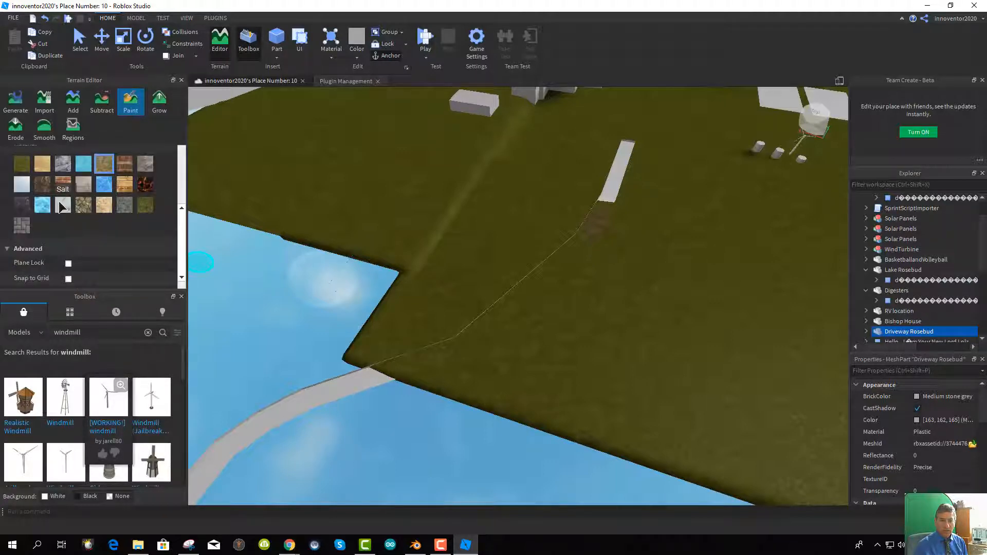
left_click(124, 206)
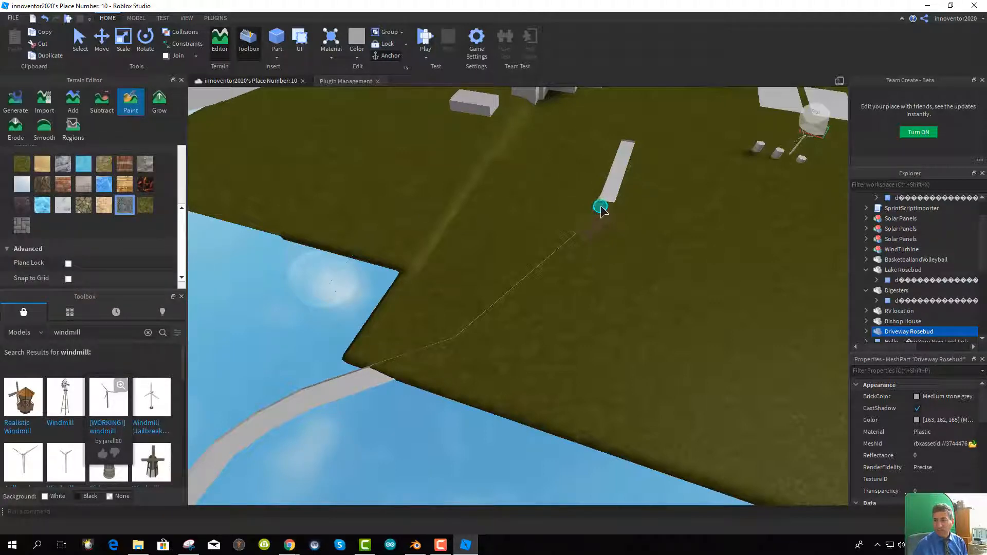
mouse_move(592, 229)
left_mouse_down()
mouse_move(602, 203)
mouse_move(585, 242)
mouse_move(623, 149)
mouse_move(588, 242)
mouse_move(504, 314)
mouse_move(370, 378)
mouse_move(476, 330)
mouse_move(570, 254)
mouse_move(604, 196)
left_mouse_up()
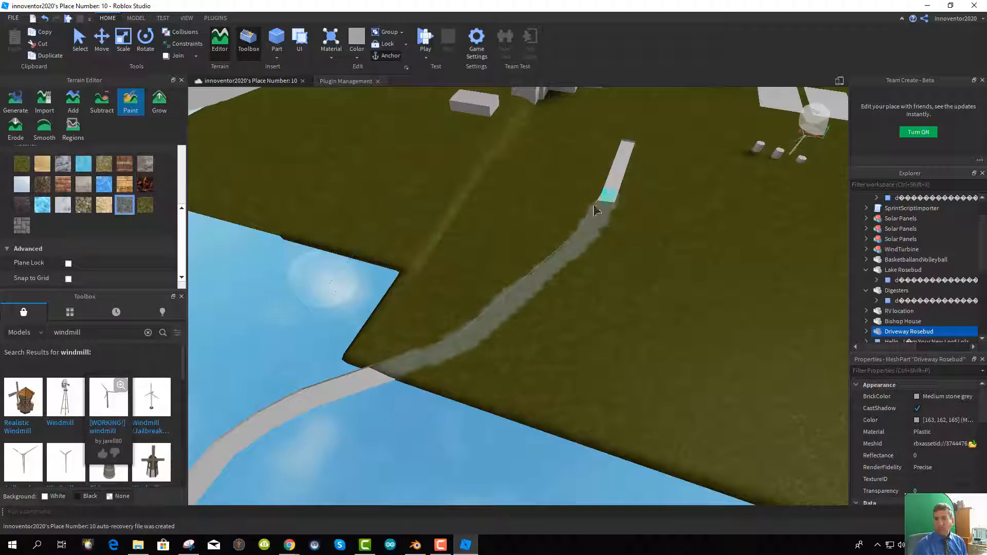
Paint the terrain with Sand beneath and around the rectangular court slab closest to the solar panels
scroll(551, 191, "down", 1)
scroll(552, 198, "down", 1)
scroll(698, 216, "down", 1)
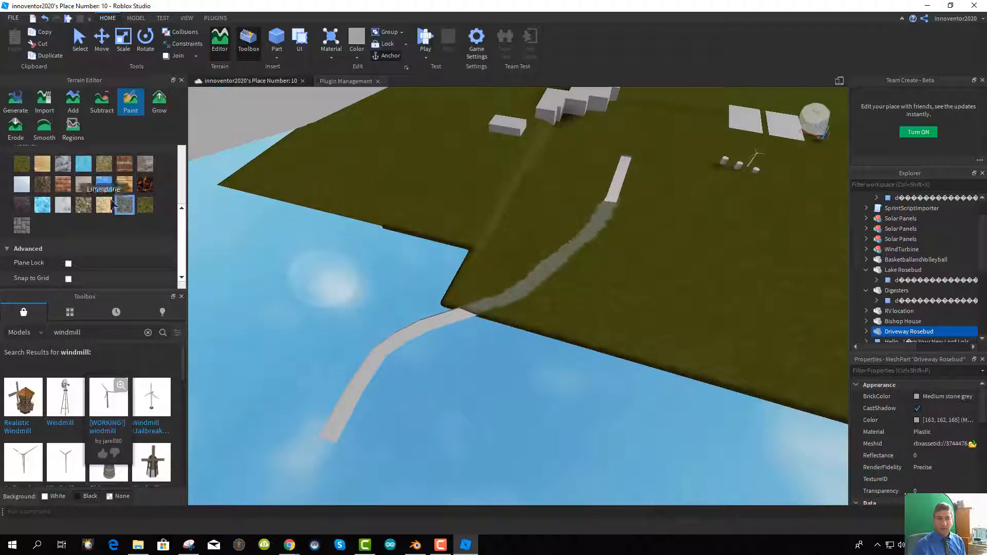
left_click(43, 166)
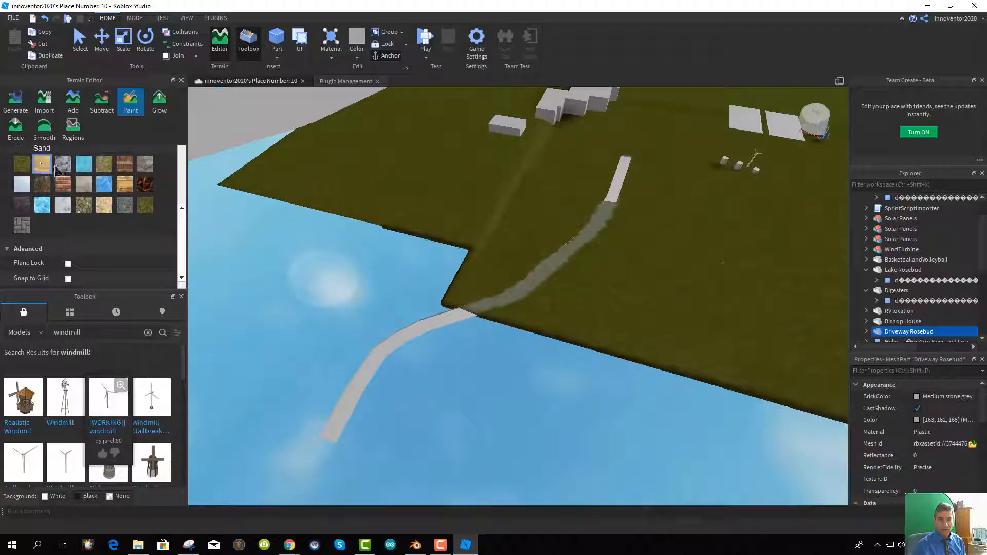
middle_click_drag(730, 260, 340, 435)
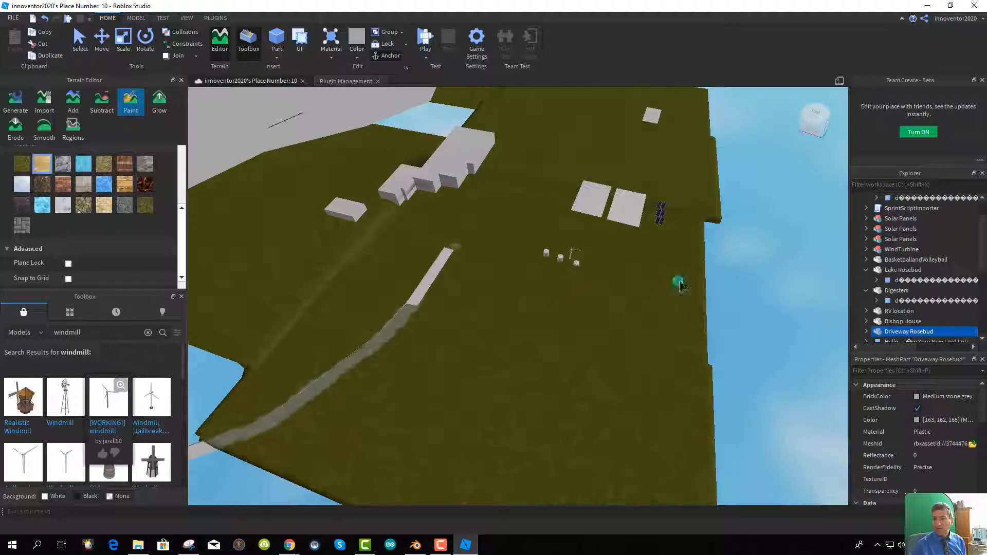
middle_click_drag(678, 281, 511, 488)
scroll(674, 249, "up", 10)
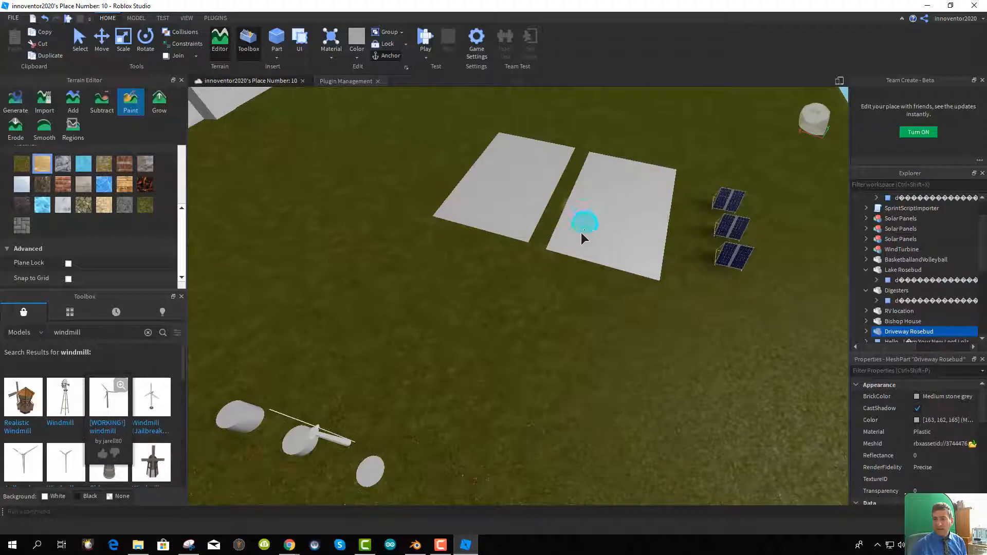
mouse_move(583, 238)
left_mouse_down()
mouse_move(575, 247)
mouse_move(628, 265)
left_mouse_up()
mouse_move(573, 247)
left_mouse_down()
mouse_move(628, 260)
mouse_move(656, 234)
mouse_move(668, 176)
mouse_move(618, 181)
left_mouse_up()
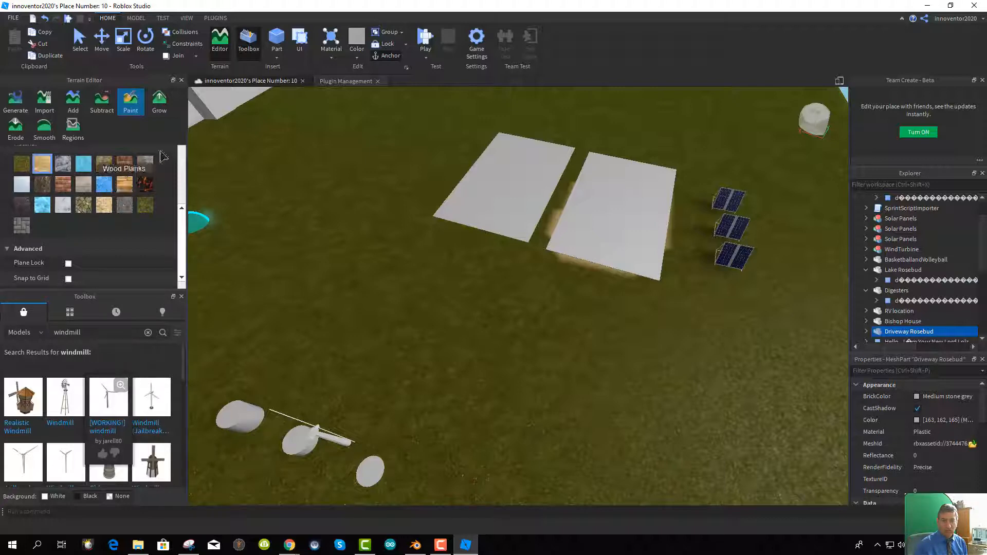
Paint the terrain with Slate beneath and around the other court slab, farther from the solar panels
left_click(146, 168)
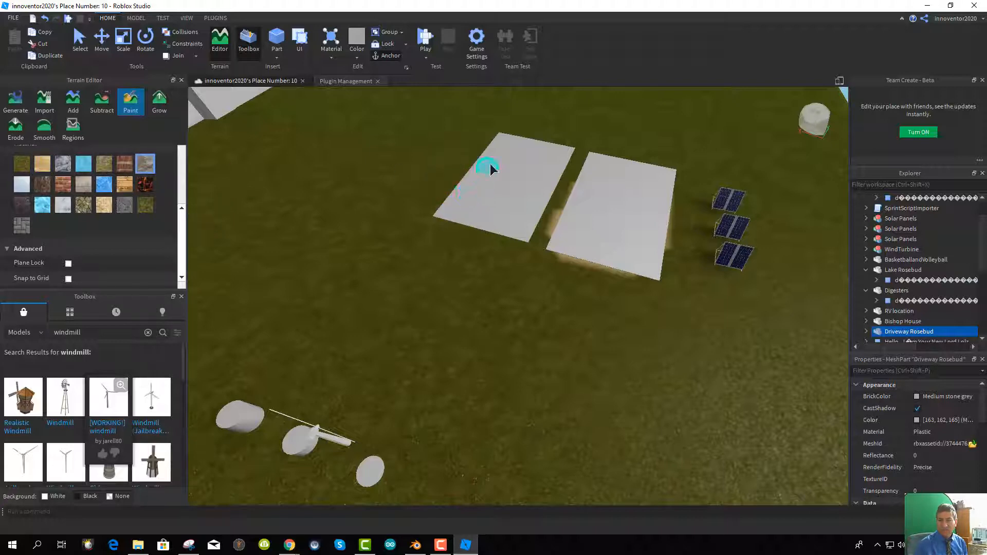
mouse_move(559, 151)
left_mouse_down()
mouse_move(566, 157)
mouse_move(524, 230)
mouse_move(460, 221)
mouse_move(487, 191)
left_mouse_up()
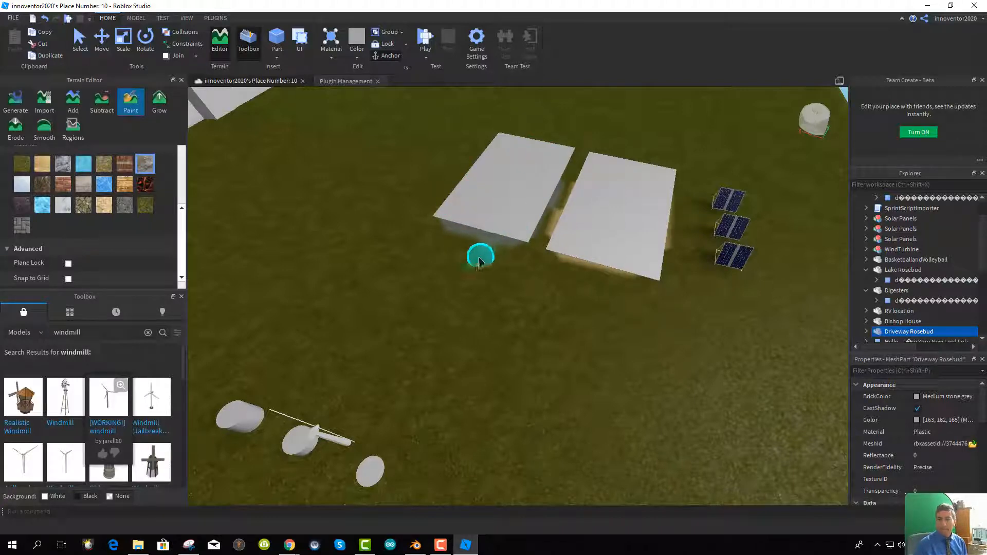
Paint the terrain corner beneath the Lake Rosebud mesh with the Water material, following the lake's shoreline
scroll(354, 231, "down", 10)
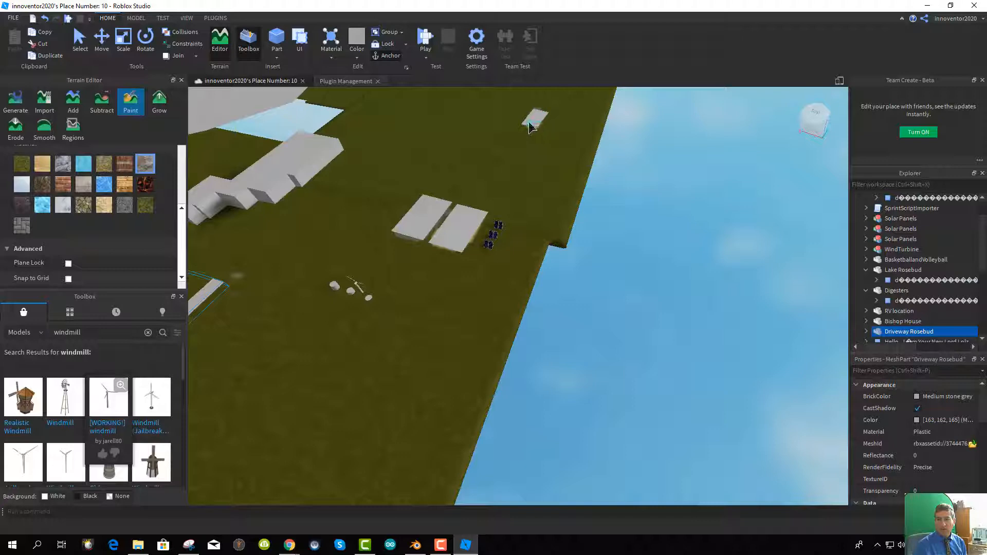
scroll(282, 279, "down", 8)
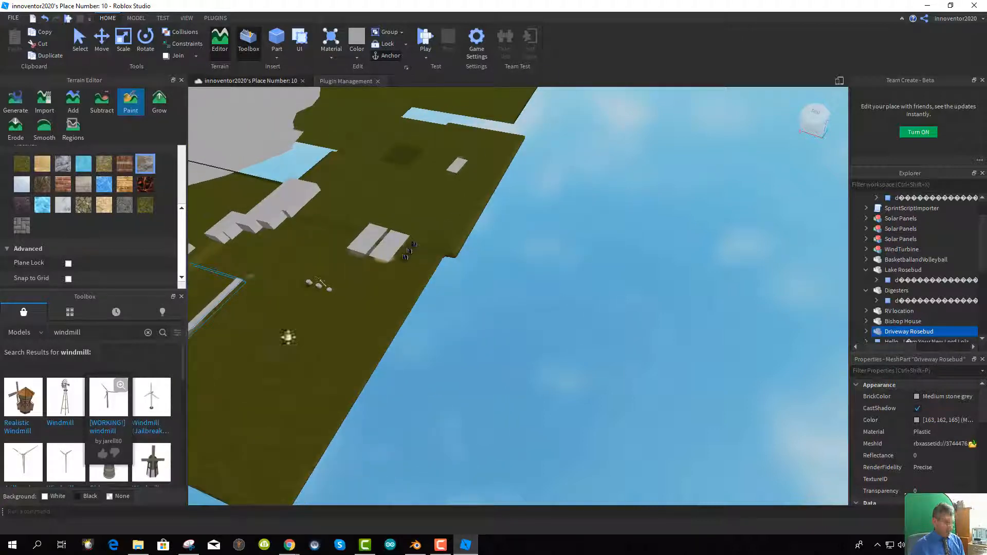
middle_click_drag(286, 338, 474, 381)
right_click_drag(303, 307, 305, 303)
middle_click_drag(304, 304, 624, 445)
middle_click_drag(416, 294, 592, 422)
left_click(83, 164)
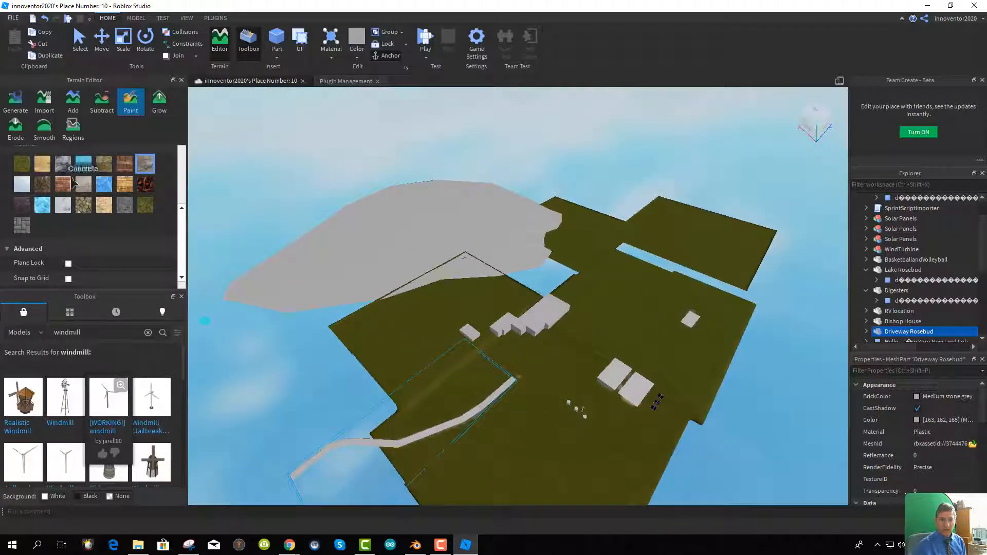
scroll(83, 170, "up", 3)
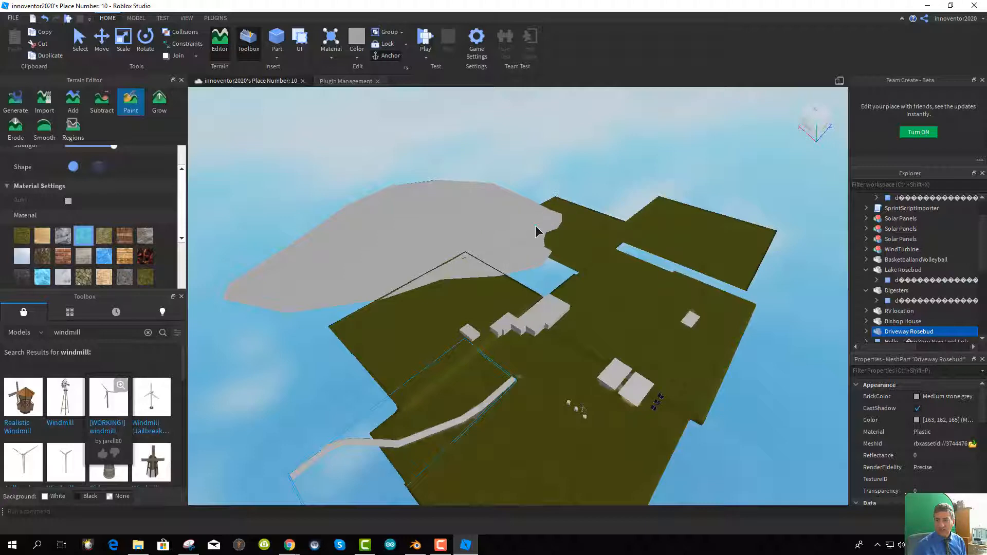
mouse_move(460, 268)
left_mouse_down()
mouse_move(416, 289)
mouse_move(467, 275)
mouse_move(459, 270)
left_mouse_up()
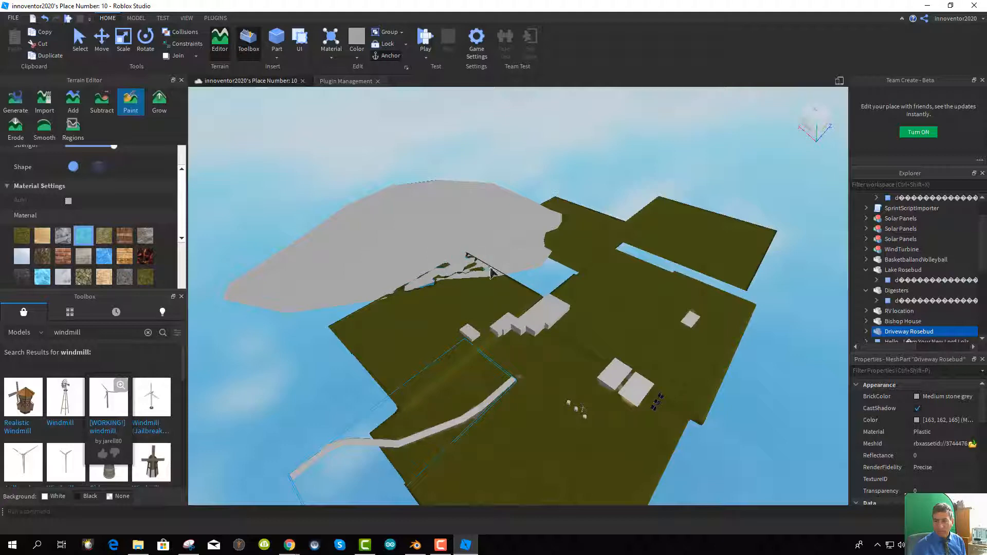
left_click_drag(487, 275, 469, 271)
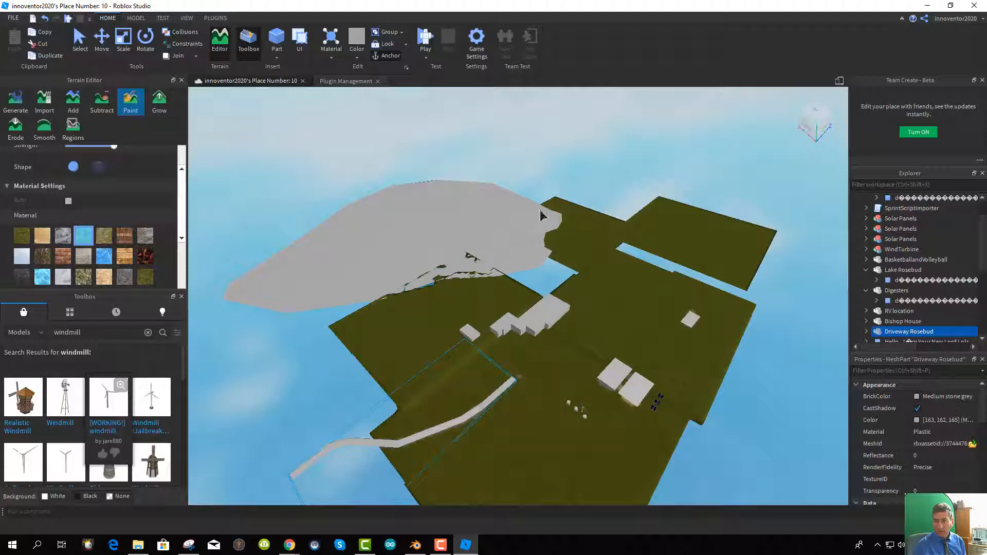
Select the Lake Rosebud mesh and lower it below the terrain to expose the painted water
scroll(538, 223, "down", 1)
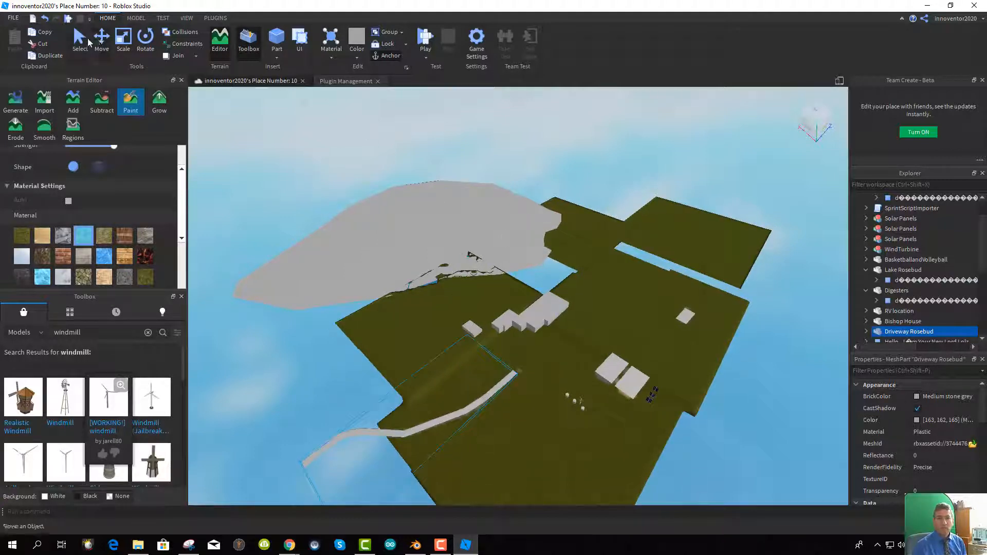
left_click(80, 41)
left_click(442, 234)
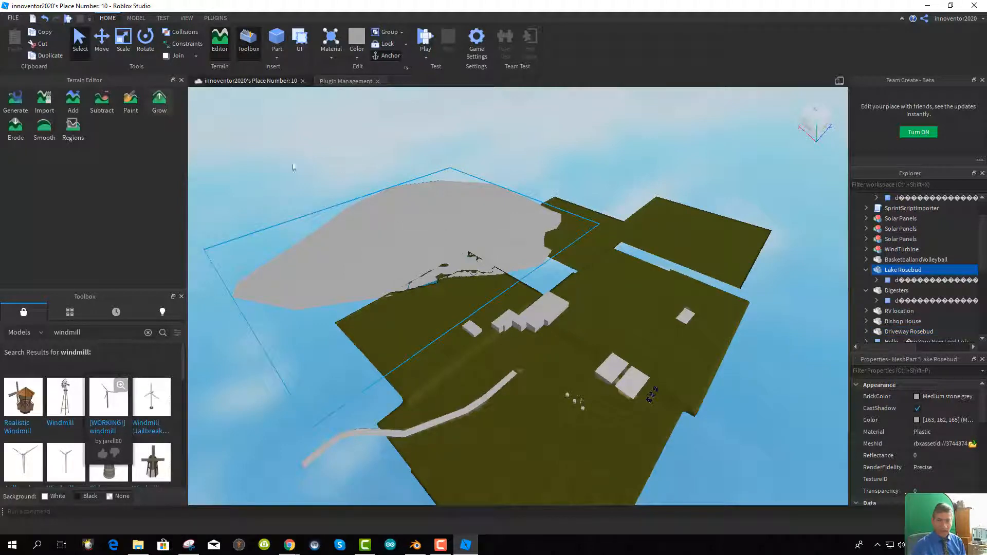
left_click(110, 36)
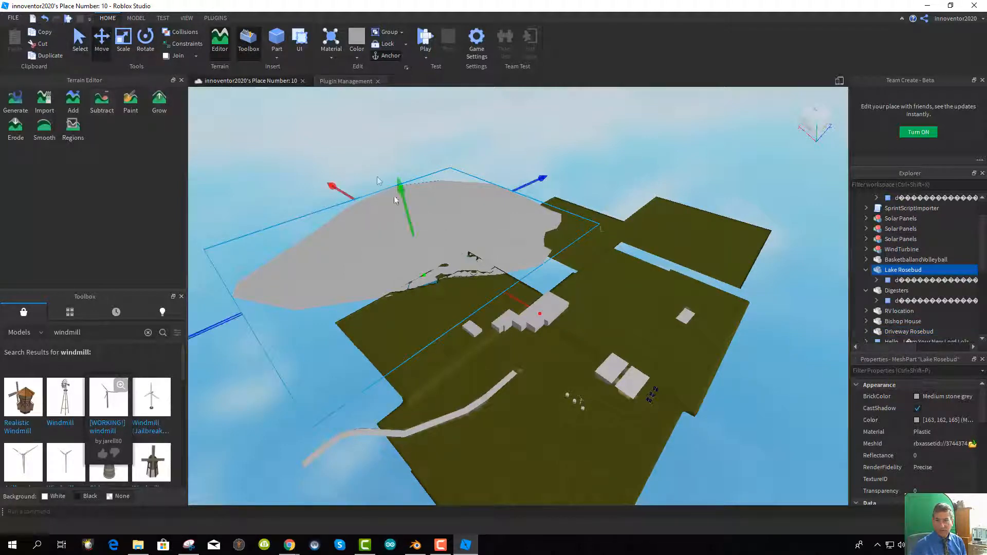
left_click_drag(401, 190, 465, 204)
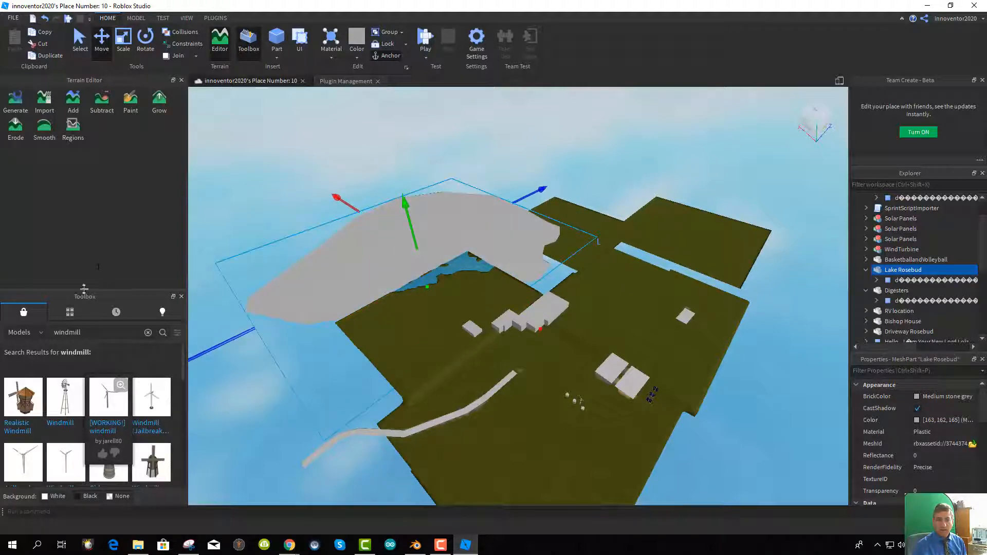
scroll(128, 350, "down", 1)
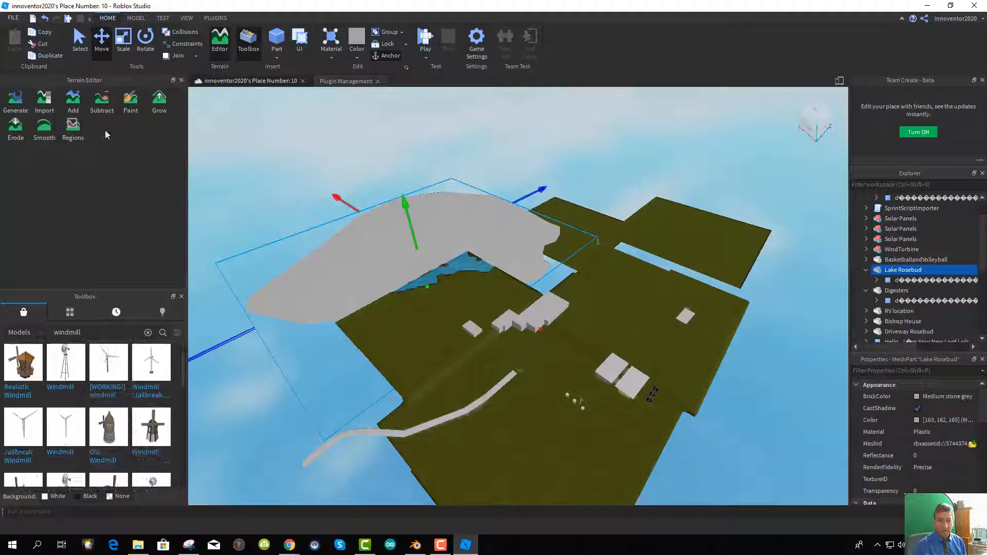
Fill in the Water area along the lake corner using a larger brush, and lower the Lake Rosebud mesh slightly
left_click(130, 106)
left_click(87, 272)
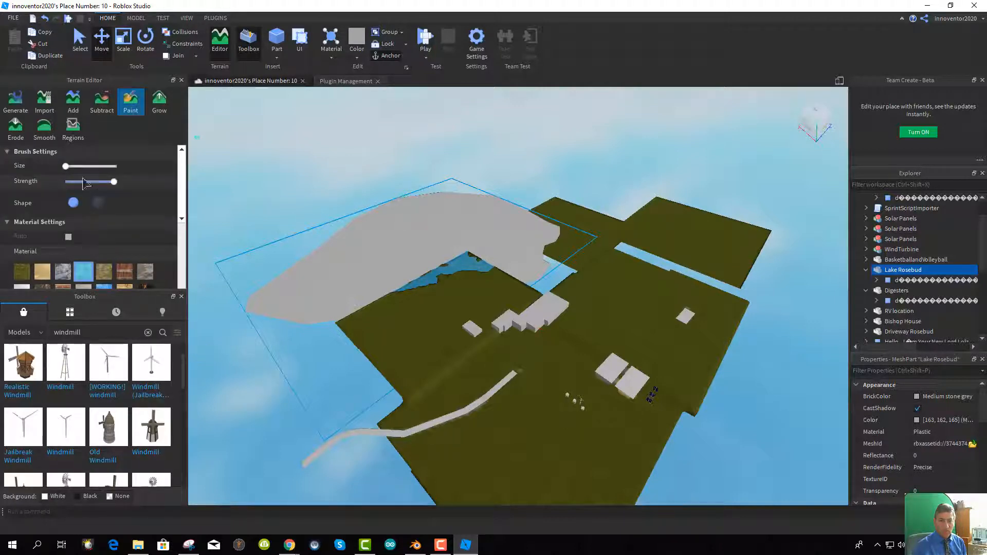
left_click(74, 167)
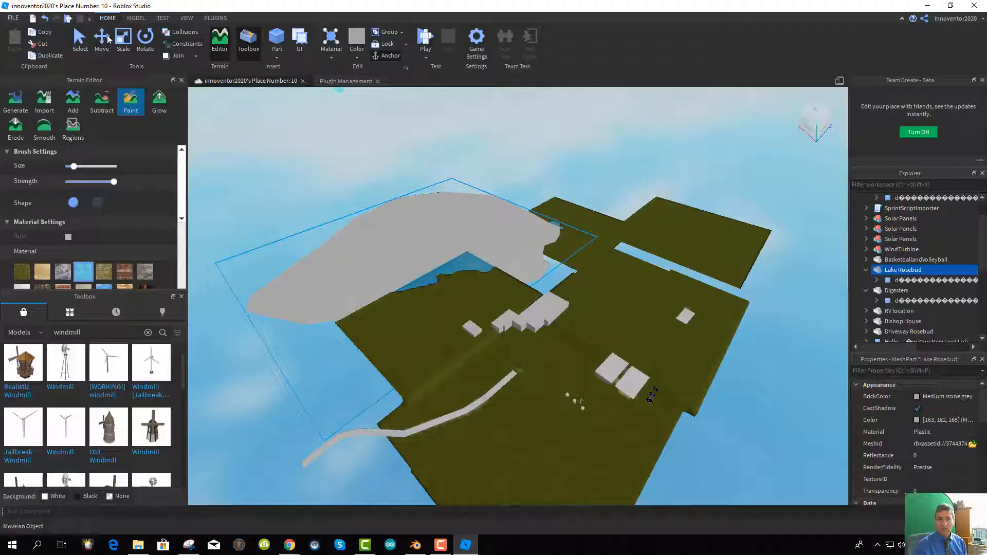
key("ctrl+2")
left_click_drag(403, 201, 399, 207)
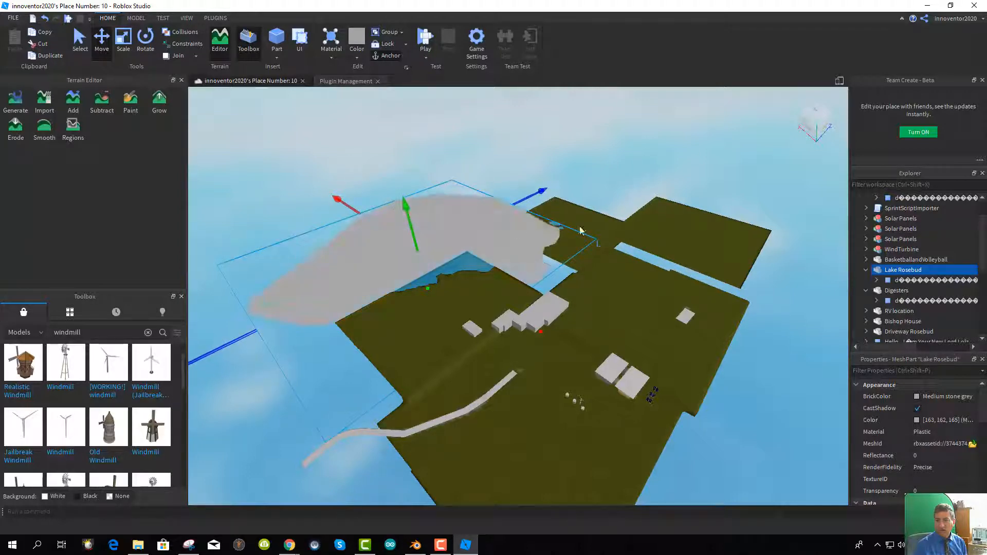
left_click(126, 108)
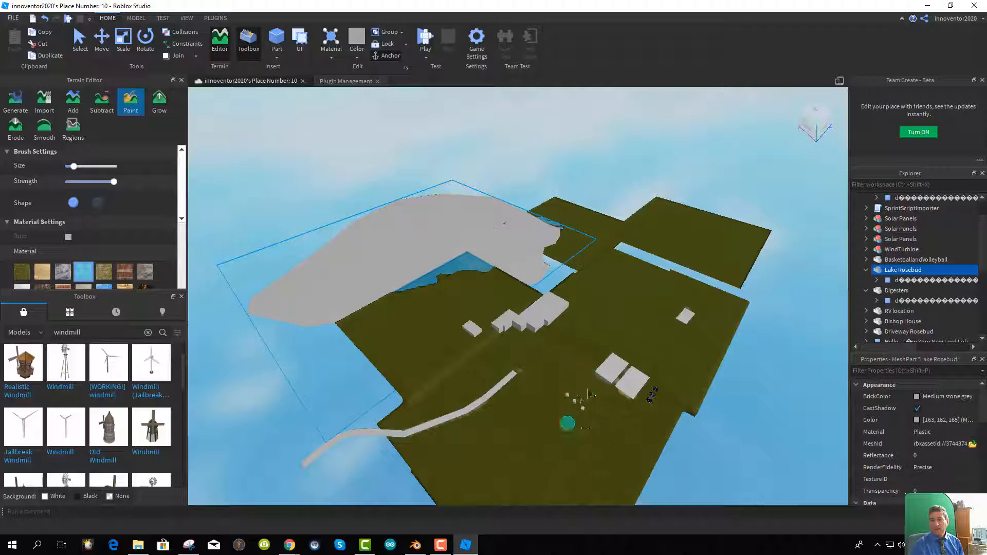
scroll(595, 334, "up", 2)
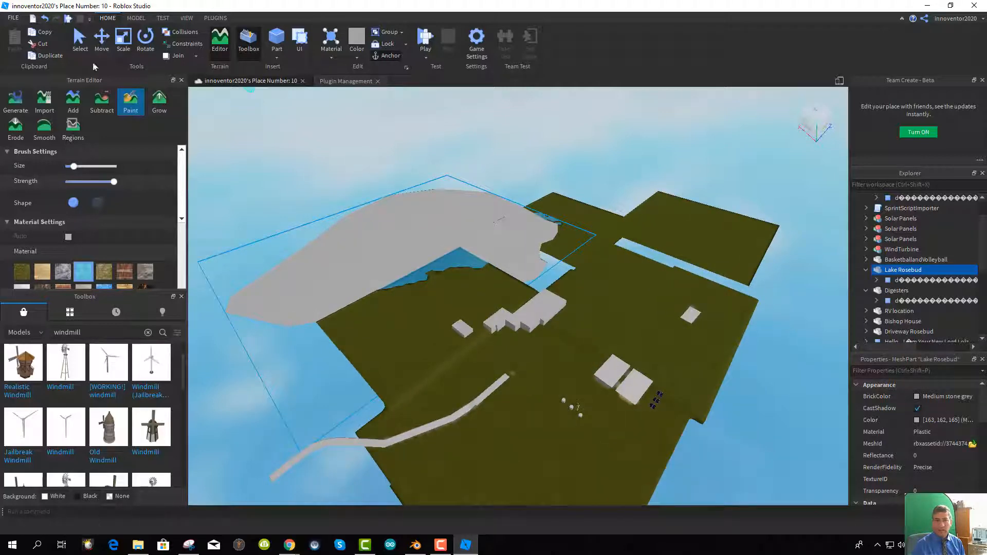
Lower the BasketballandVolleyball, Lake Rosebud and Driveway Rosebud meshes in turn to expose the painted terrain beneath them
left_click(101, 40)
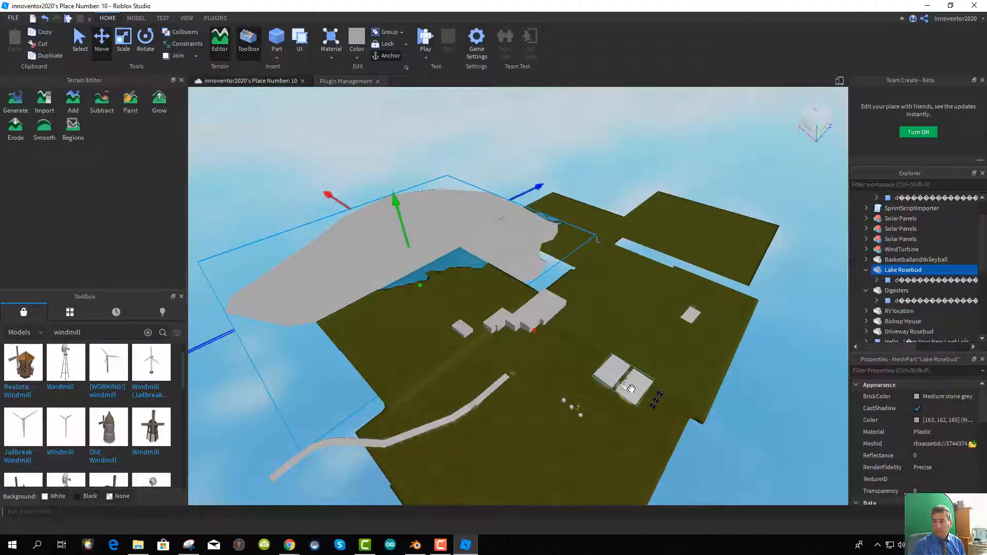
left_click(631, 370)
left_click_drag(632, 369, 631, 355)
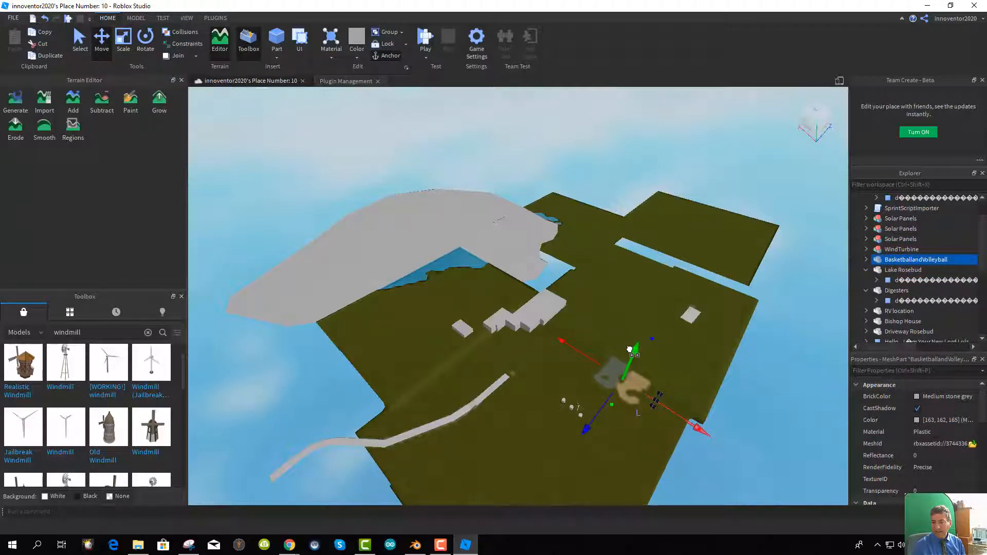
left_click(465, 231)
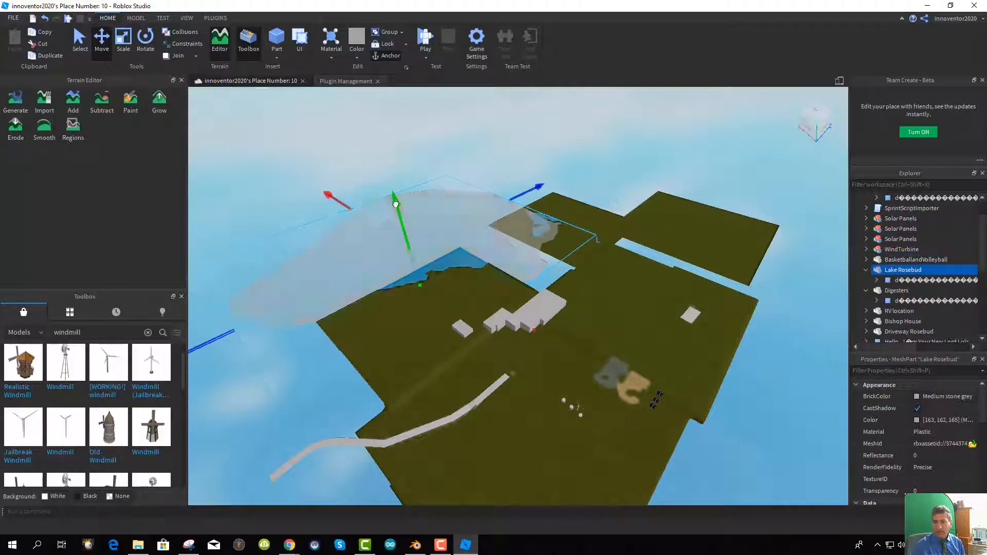
left_click_drag(395, 206, 394, 203)
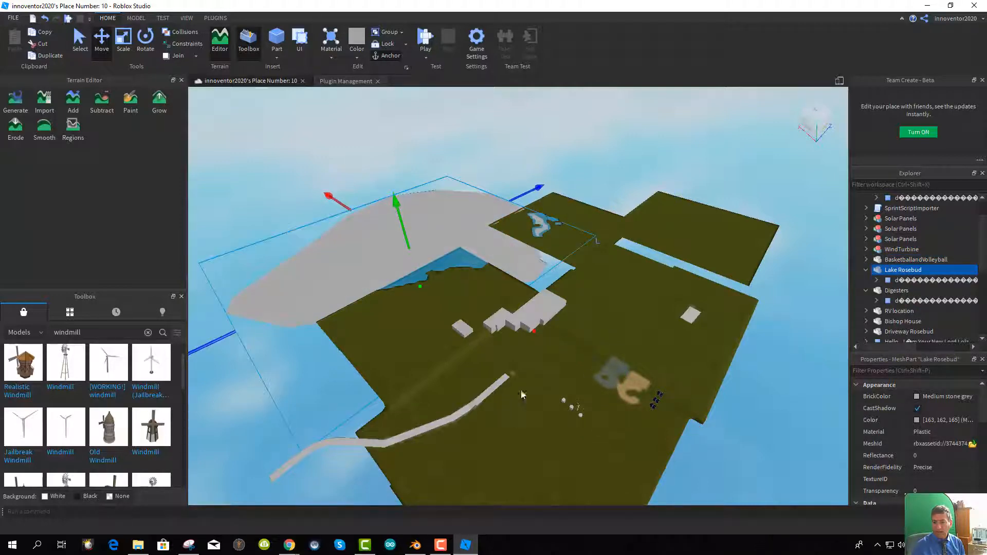
left_click(404, 396)
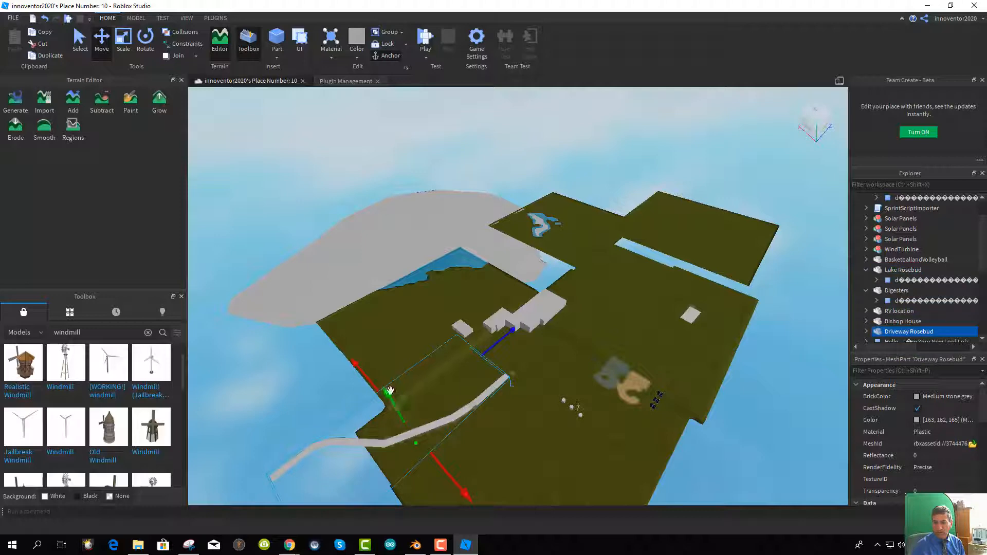
left_click_drag(390, 391, 393, 395)
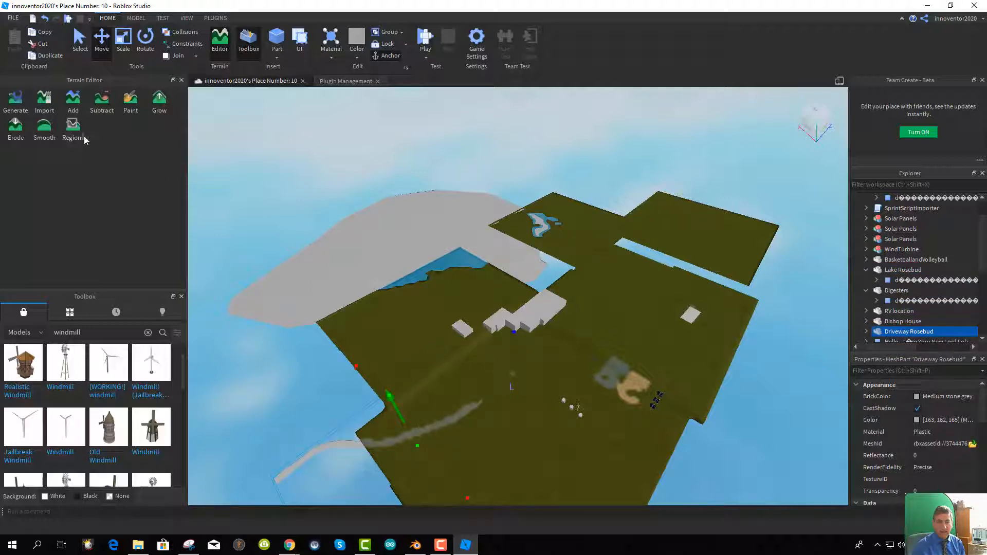
Extend the painted driveway to its full inner end with the same grey terrain material, using a smaller brush
left_click(131, 102)
scroll(118, 257, "down", 2)
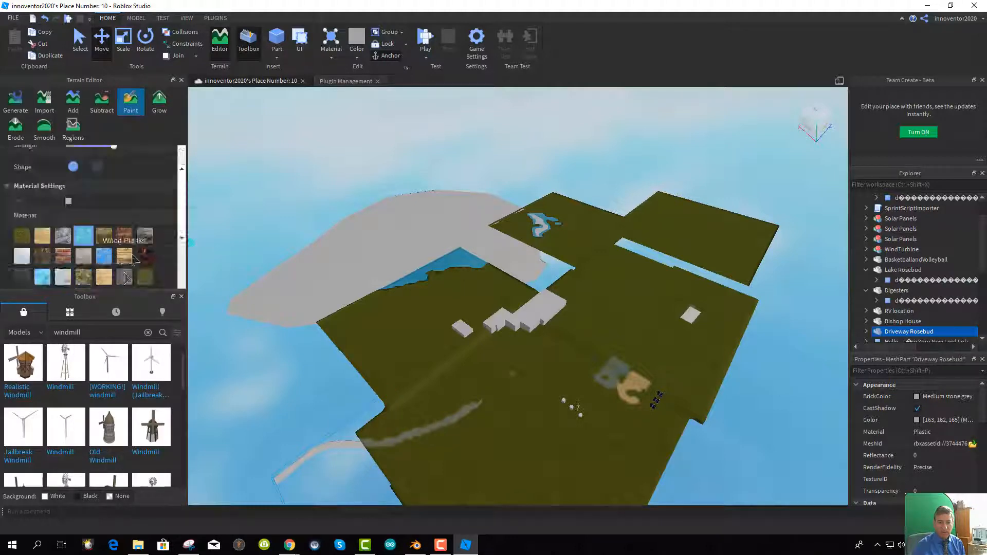
left_click(124, 277)
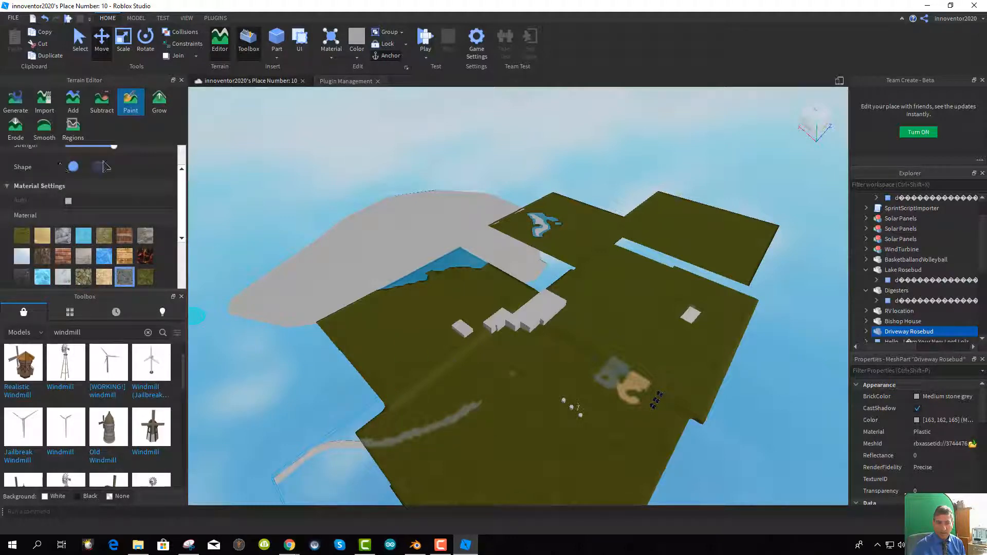
scroll(103, 168, "up", 1)
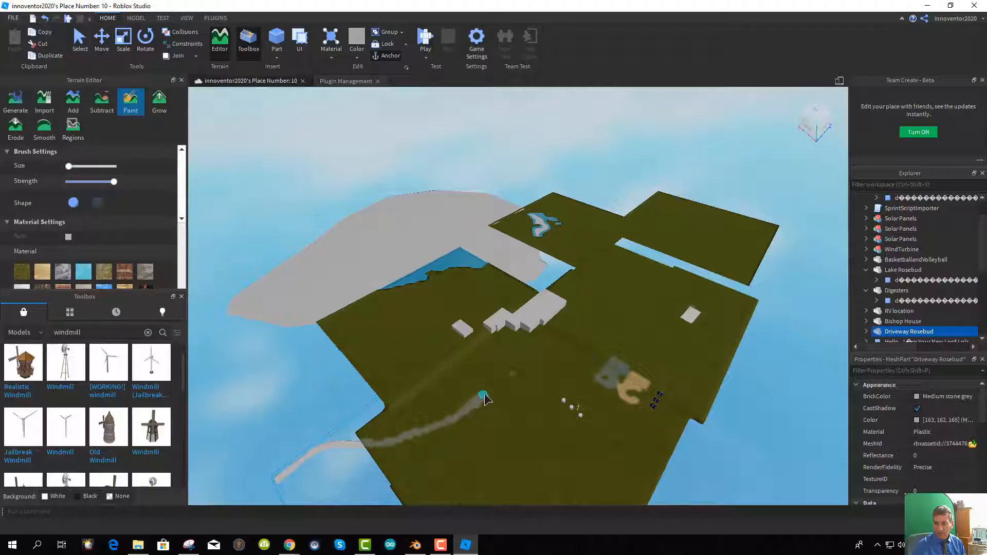
left_click_drag(485, 399, 509, 382)
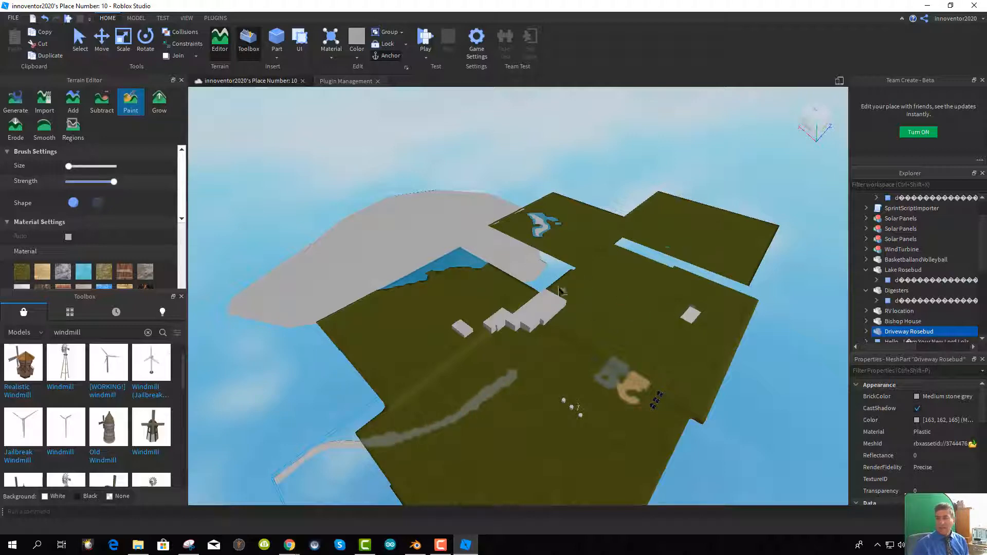
Sink the RV location mesh into the terrain and lower the Bishop House mesh until only its main slab remains above ground
key("ctrl+2")
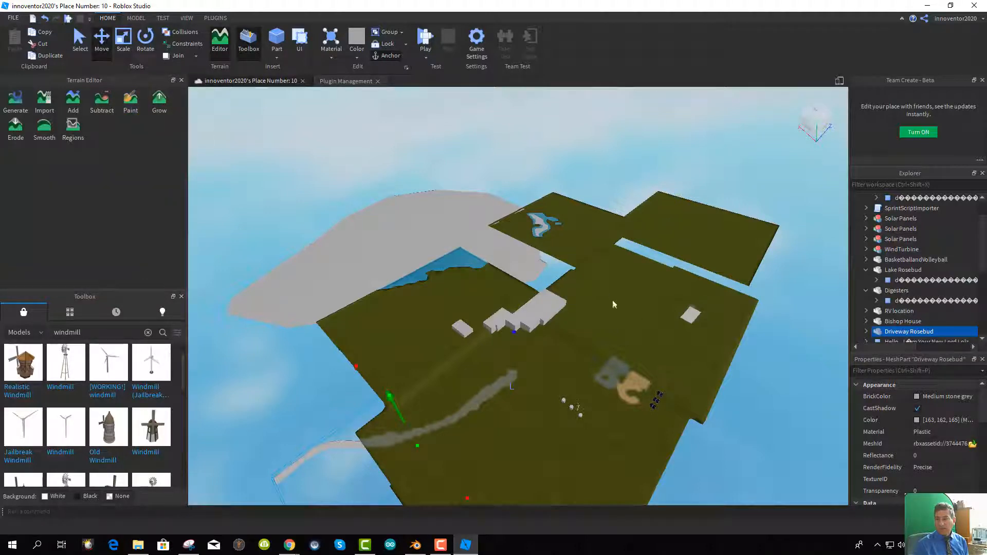
left_click(690, 312)
left_click_drag(714, 276, 714, 286)
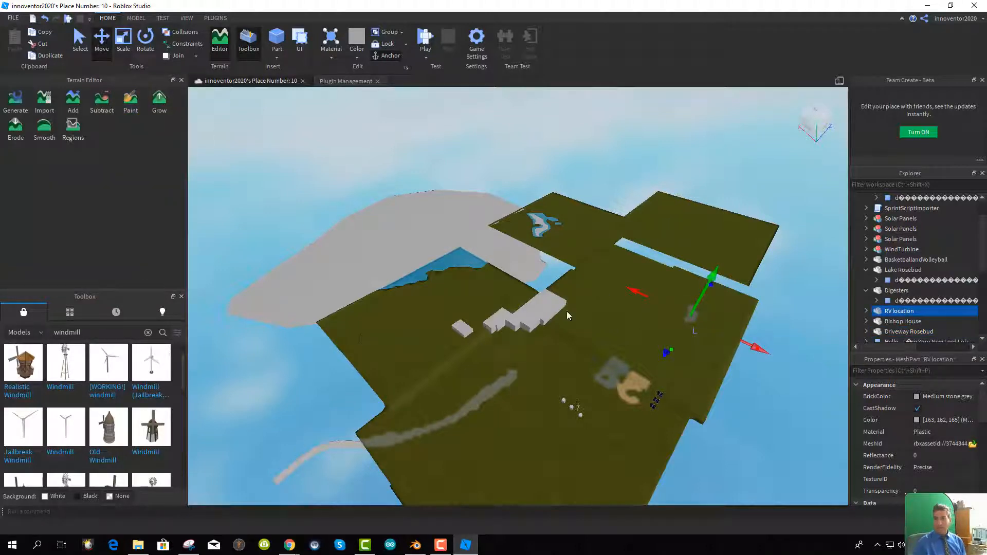
left_click(531, 314)
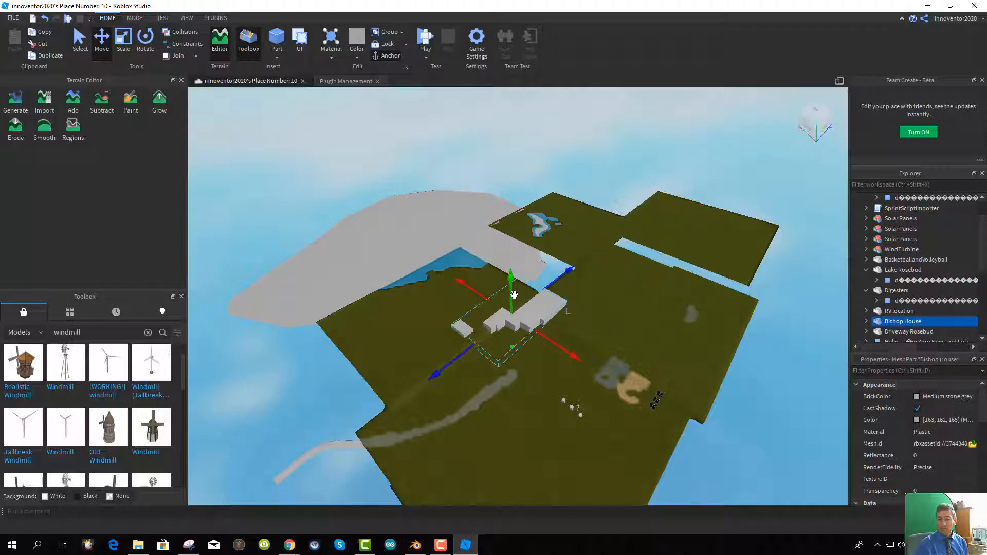
left_click_drag(513, 282, 512, 289)
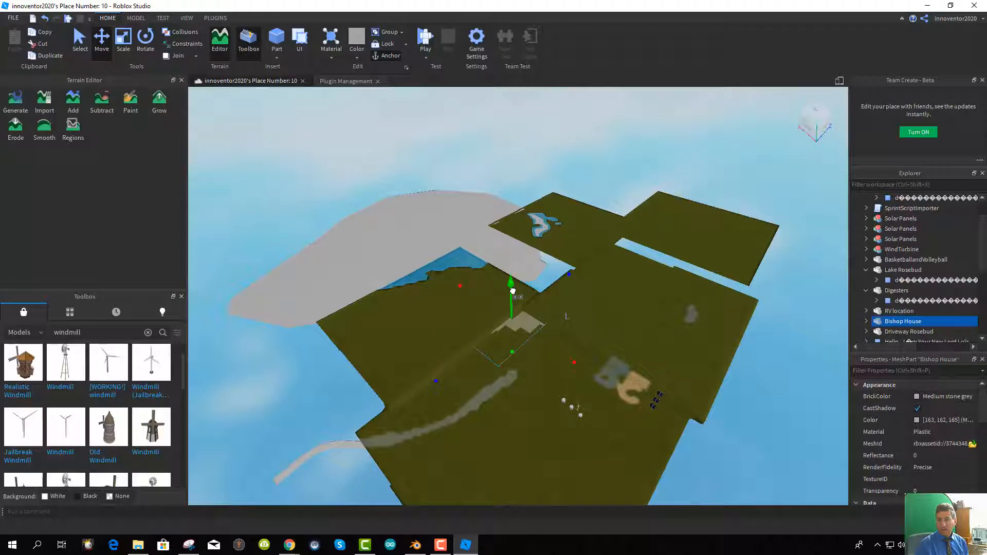
left_click_drag(512, 290, 511, 289)
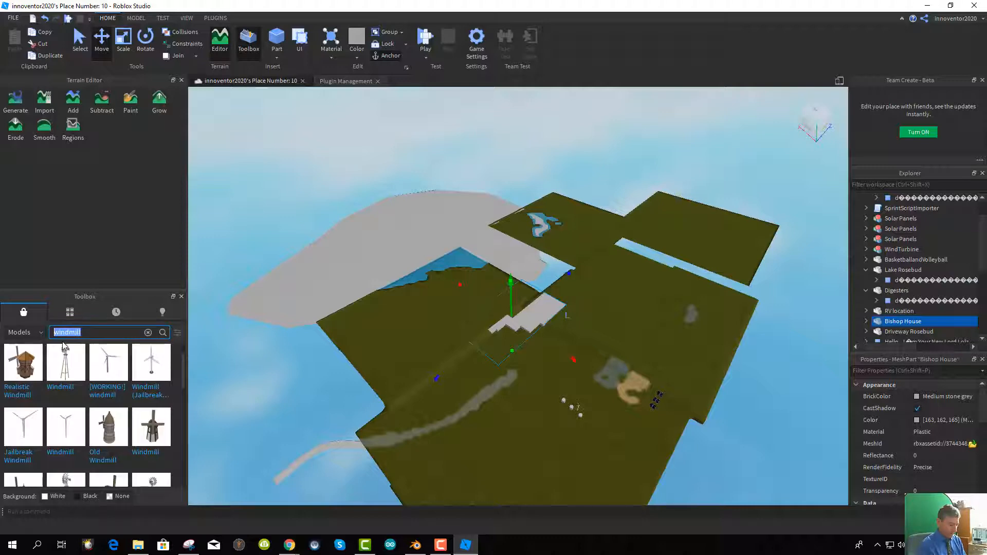
Search the model library for "house" and insert the Gorgeous Suburban Home model
type("house")
key("Return")
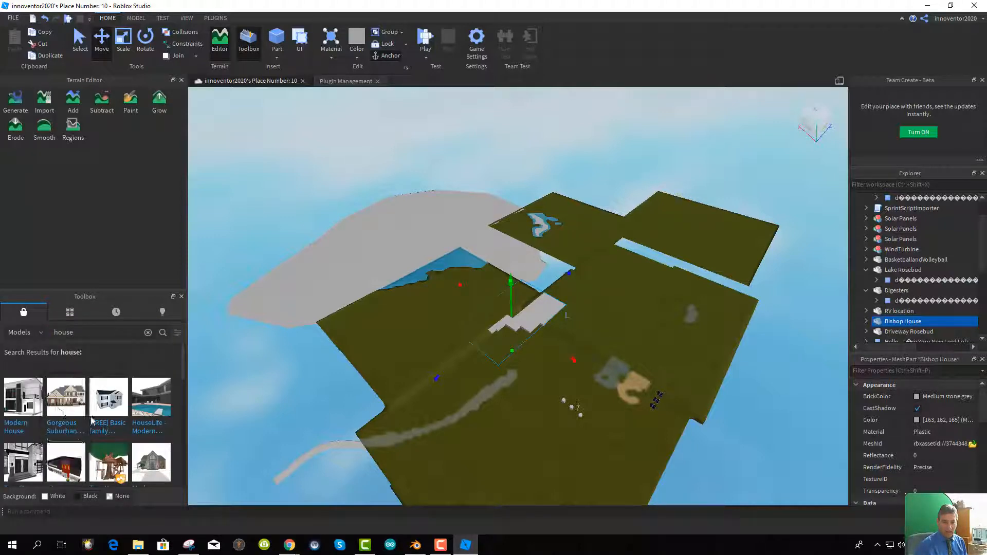
scroll(122, 431, "down", 3)
scroll(122, 431, "up", 3)
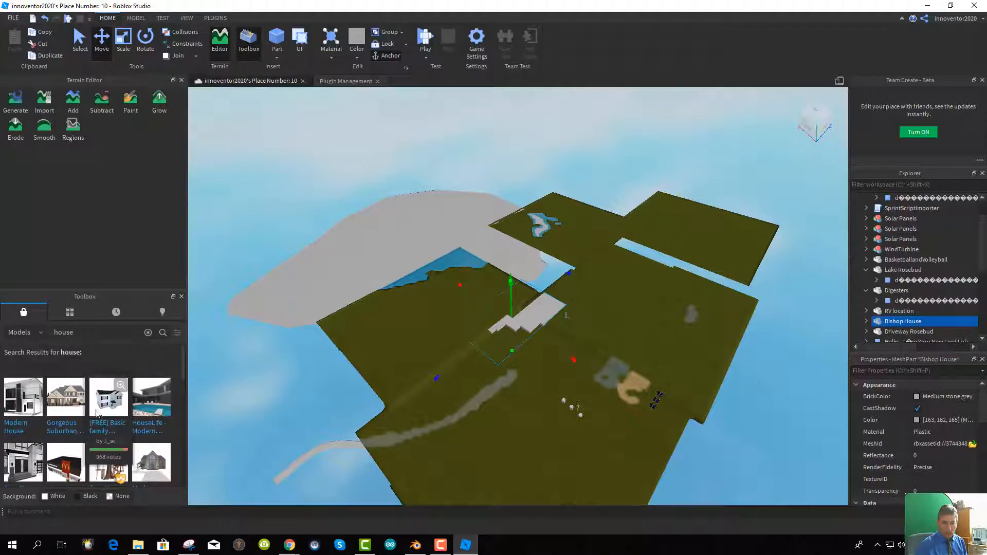
left_click(62, 407)
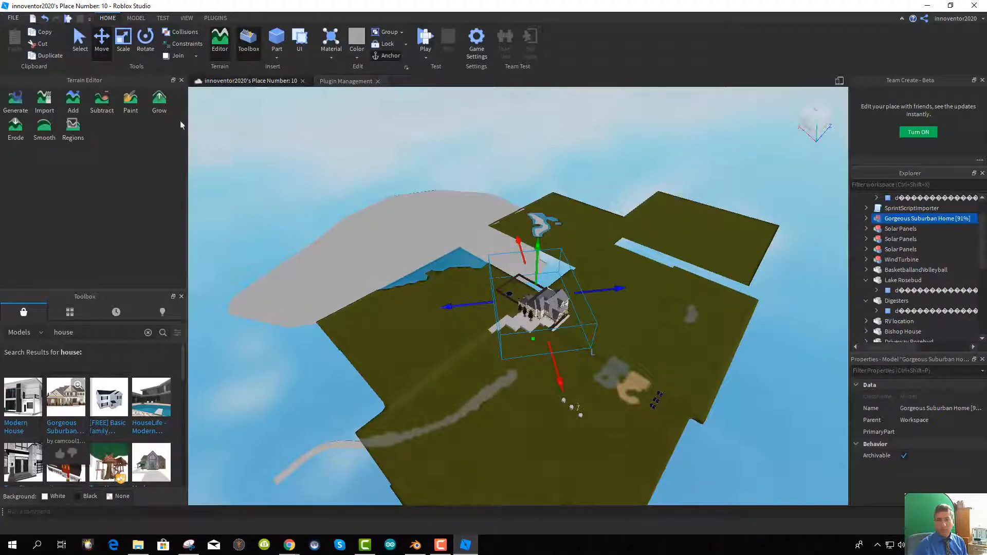
Rotate the Gorgeous Suburban Home about its vertical axis so its own driveway points toward the painted driveway's side of the site
left_click(144, 40)
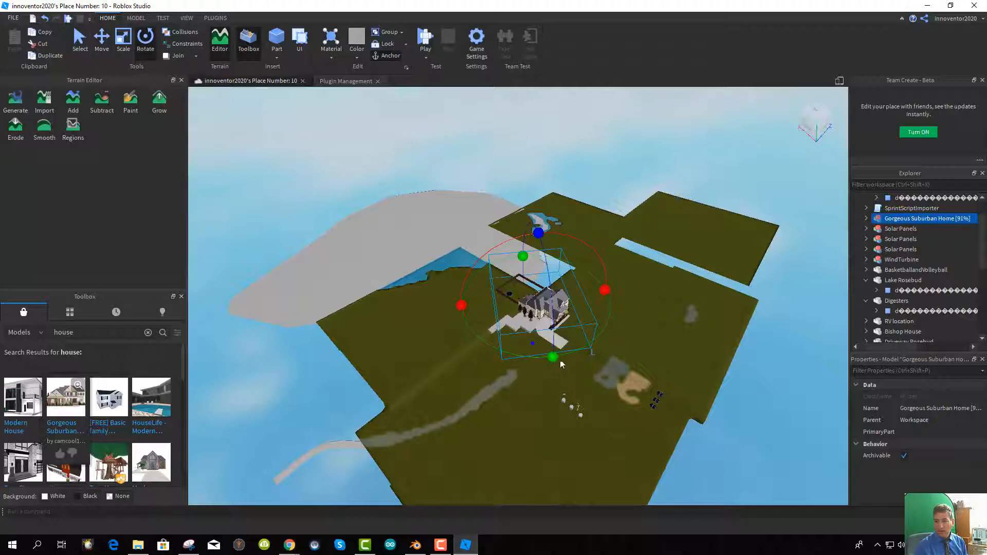
left_click_drag(557, 353, 605, 336)
left_click(556, 315)
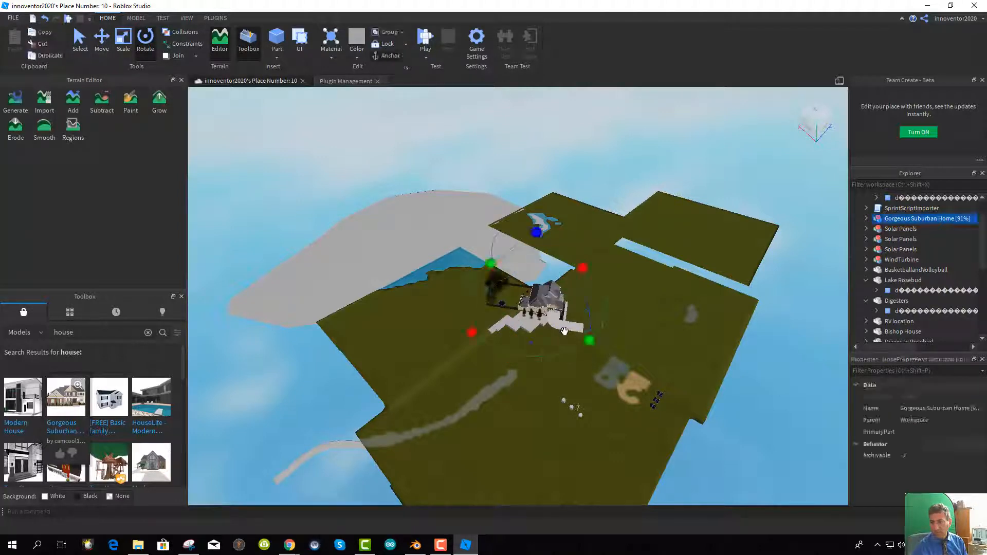
scroll(561, 327, "up", 1)
scroll(565, 344, "up", 5)
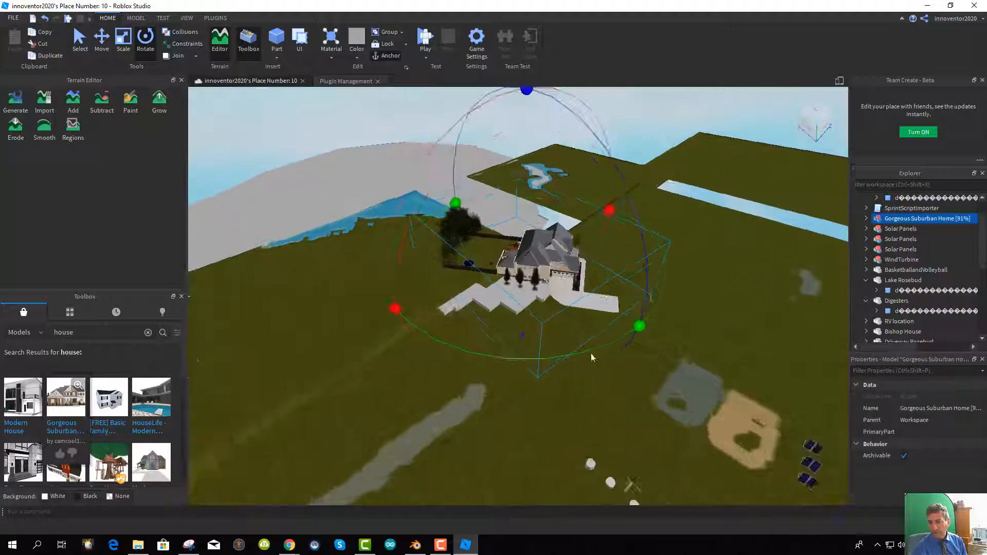
left_click(648, 328)
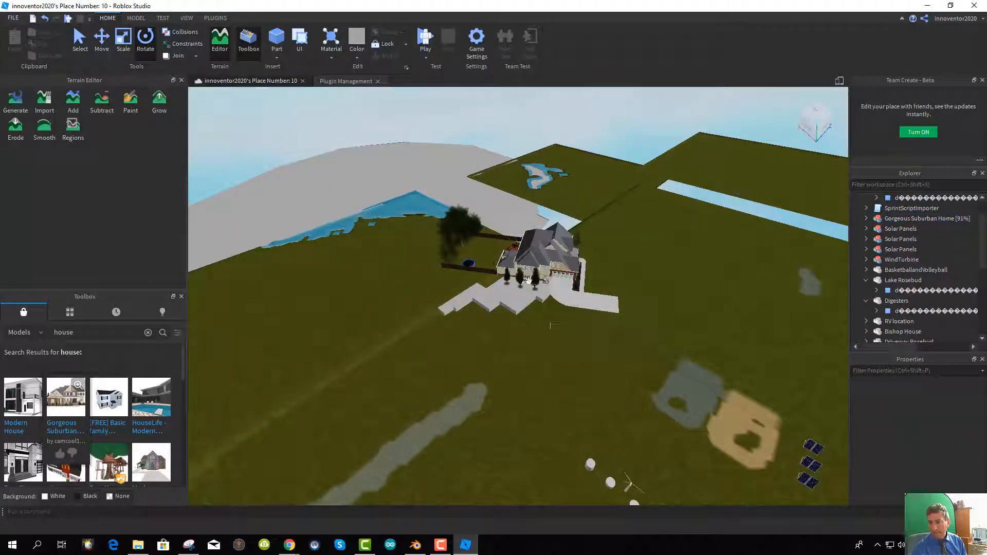
left_click(529, 278)
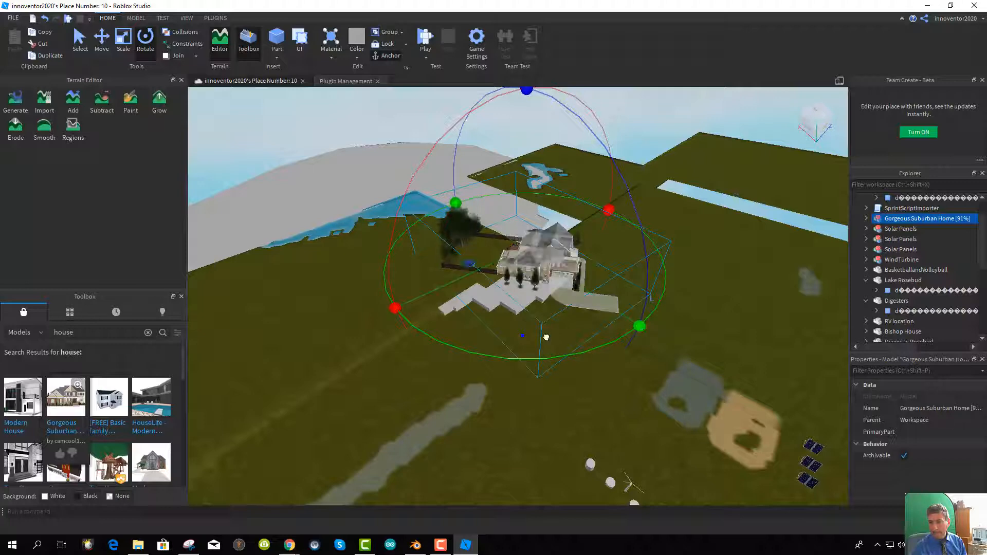
left_click_drag(641, 325, 322, 291)
left_click_drag(269, 205, 392, 287)
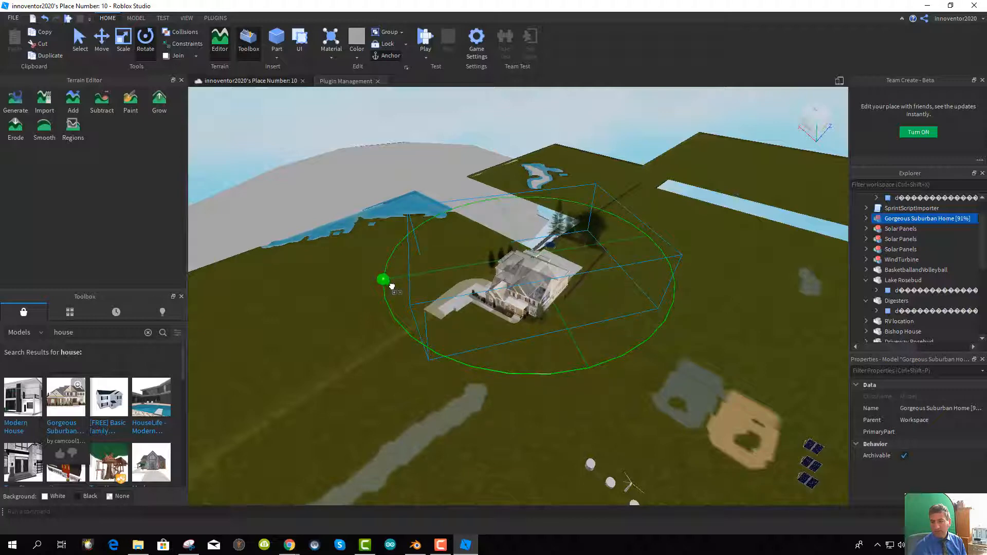
left_click_drag(591, 284, 561, 284)
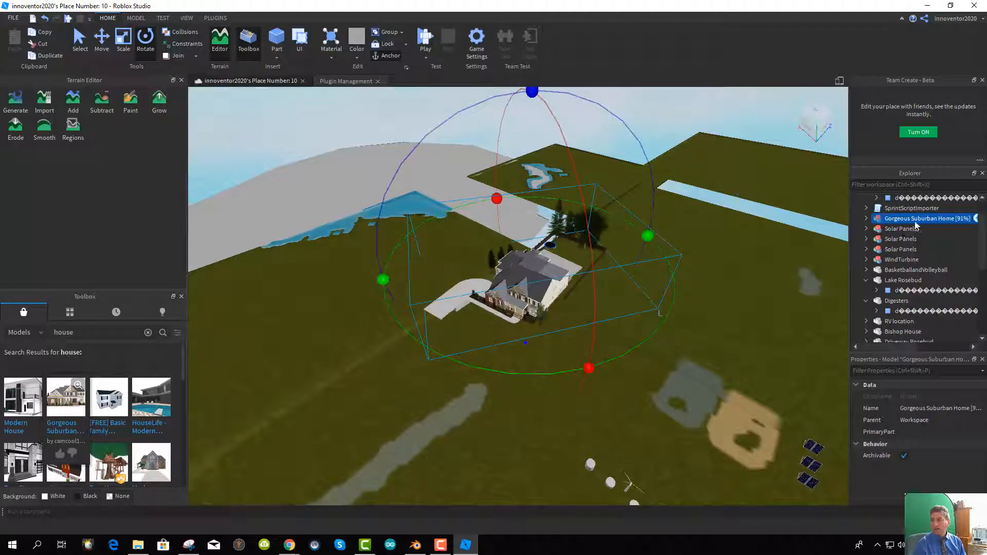
Select the Bishop House mesh beneath the new home and activate the Move tool on it
scroll(917, 308, "down", 3)
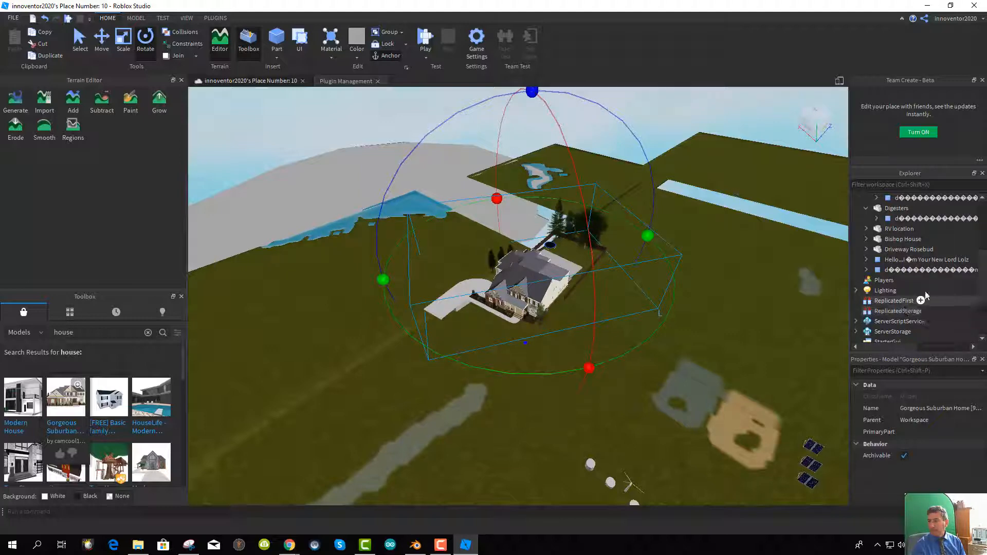
left_click(901, 239)
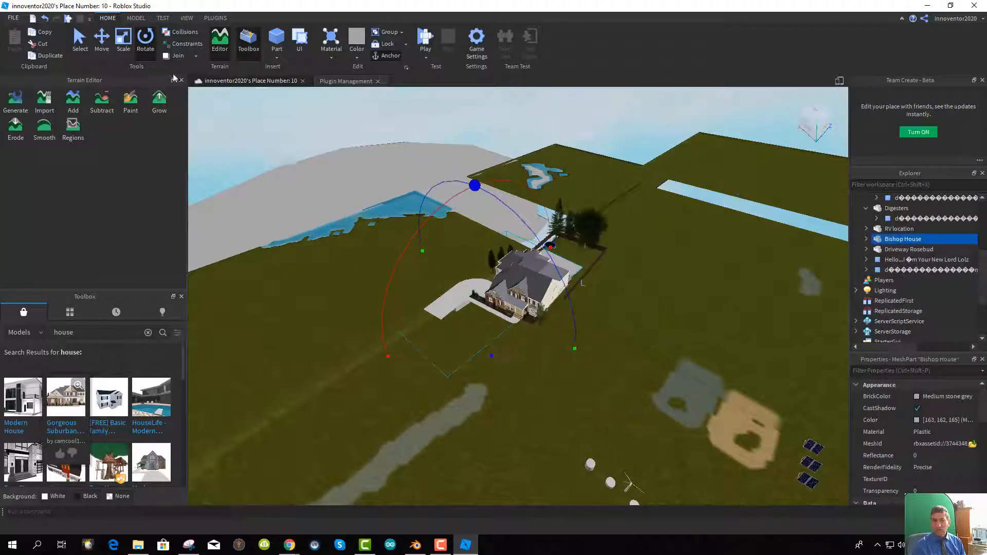
left_click(105, 40)
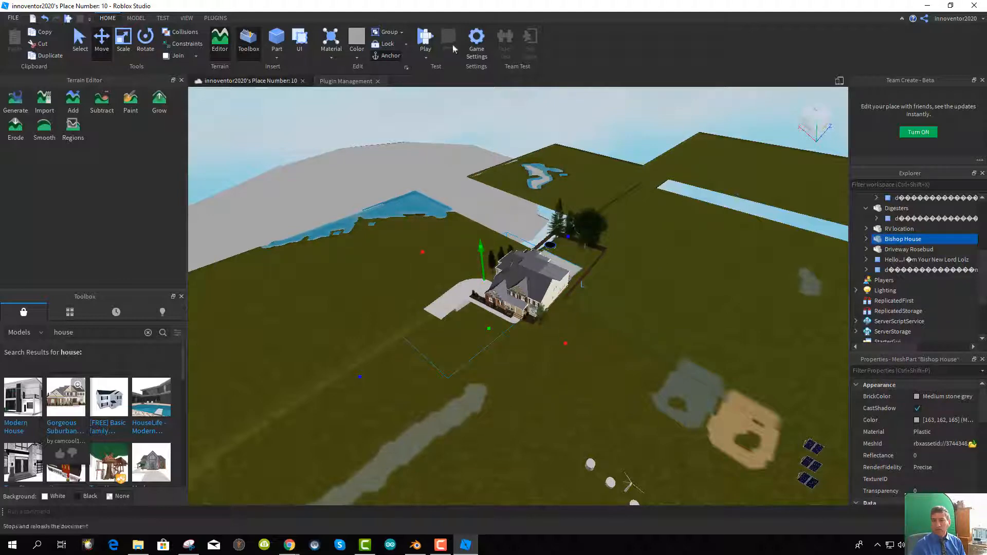
Start a playtest of the place and accept the free Gorgeous Suburban Home offer
left_click(425, 45)
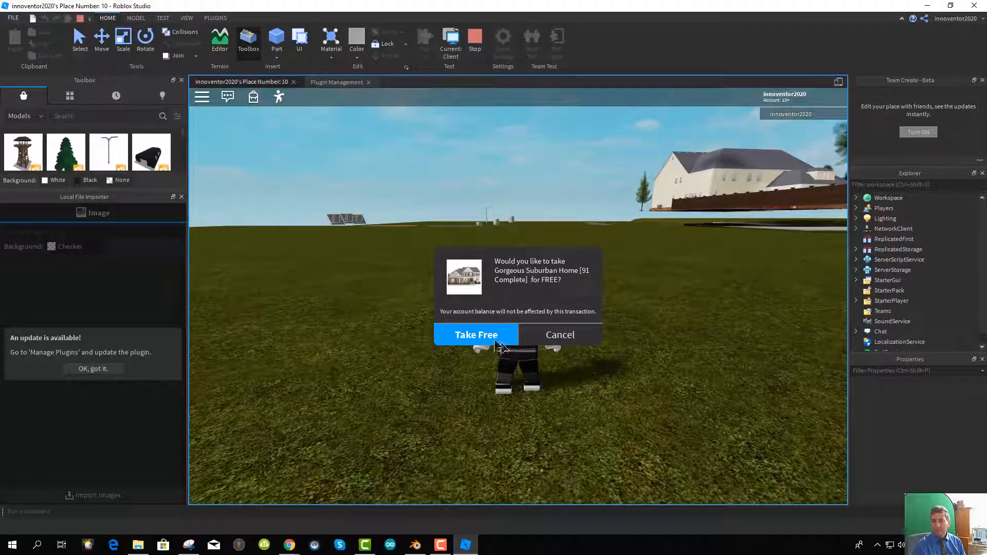
left_click(502, 337)
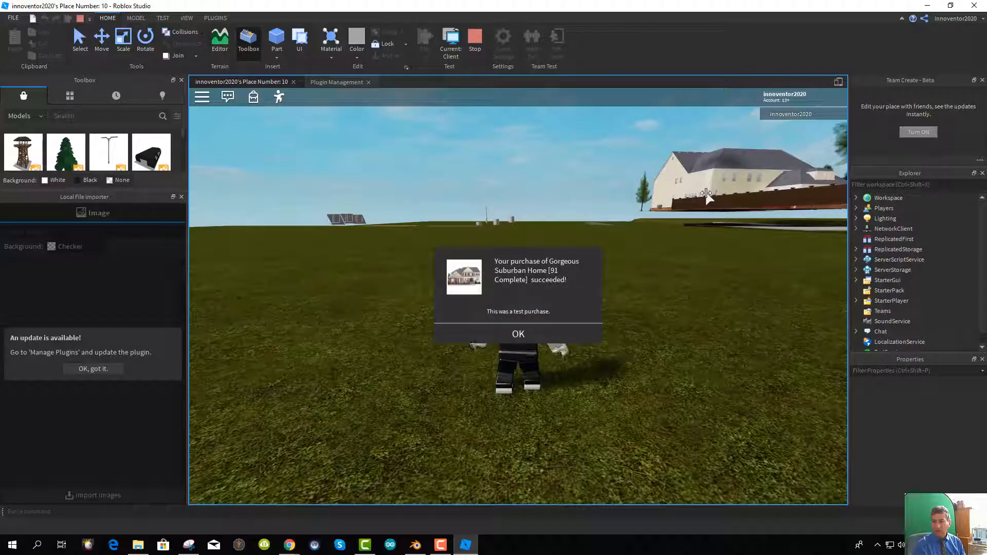
End the playtest and lower the Gorgeous Suburban Home vertically until it sits on the grass
left_click(524, 333)
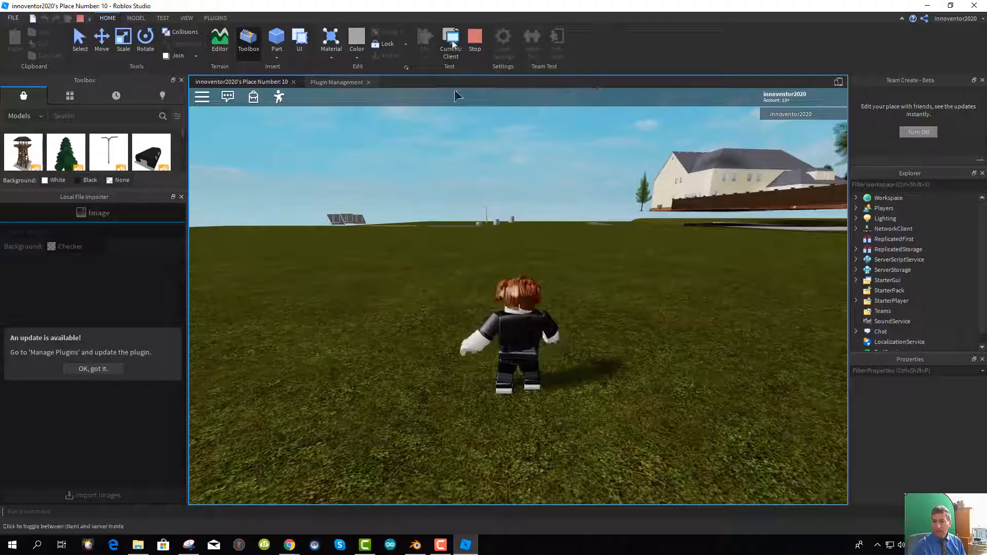
left_click(475, 44)
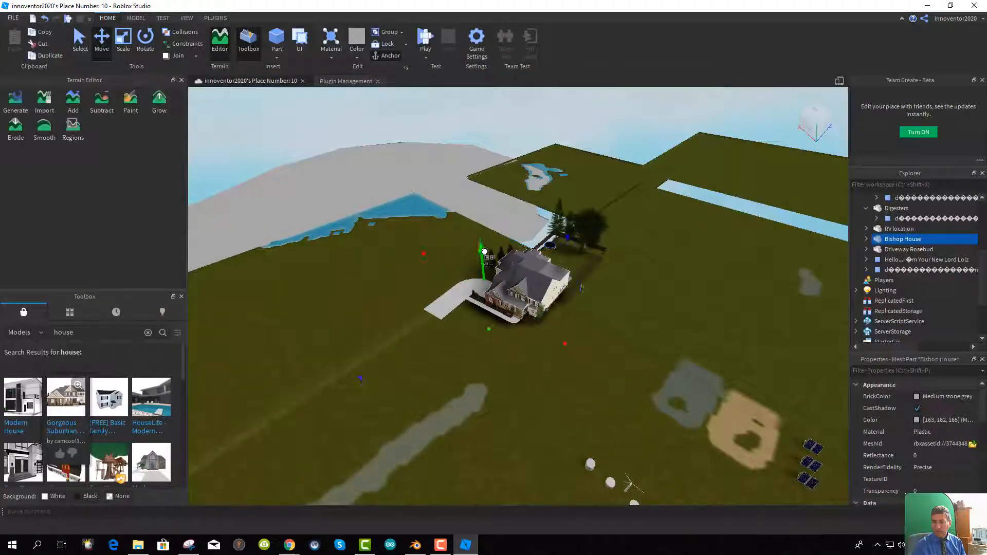
left_click(511, 289)
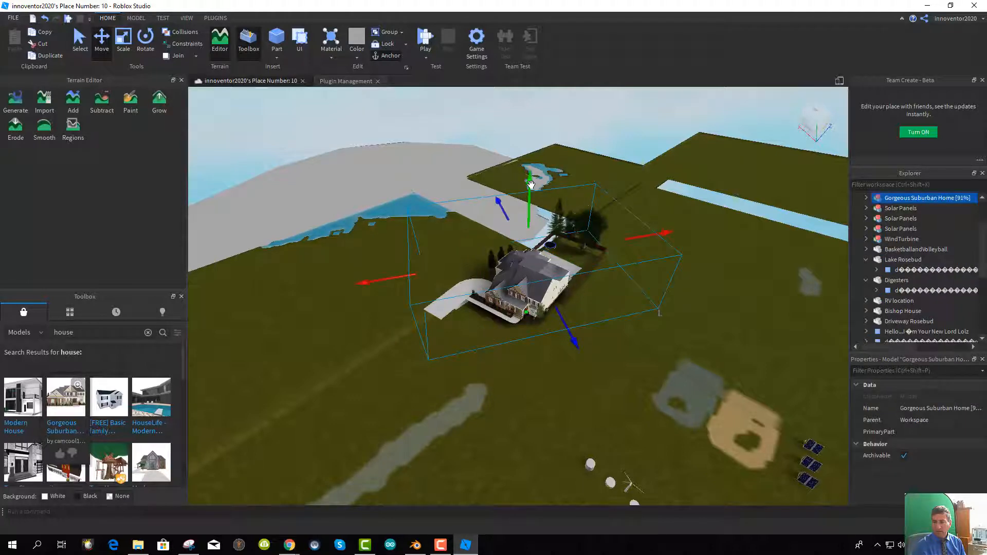
left_click_drag(531, 185, 536, 204)
scroll(577, 291, "up", 3)
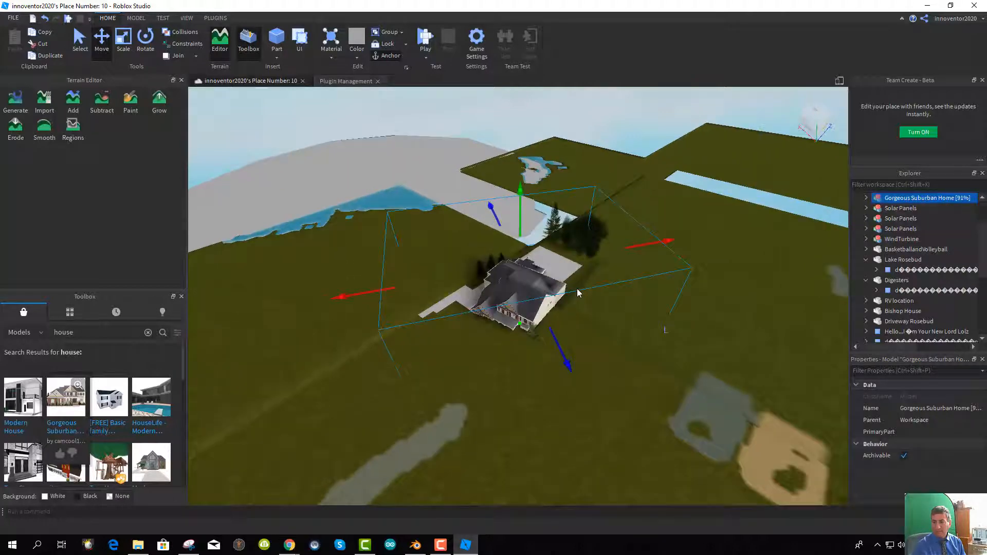
scroll(557, 287, "up", 3)
right_click_drag(567, 396, 582, 361)
middle_click_drag(582, 362, 572, 126)
middle_click_drag(537, 338, 557, 147)
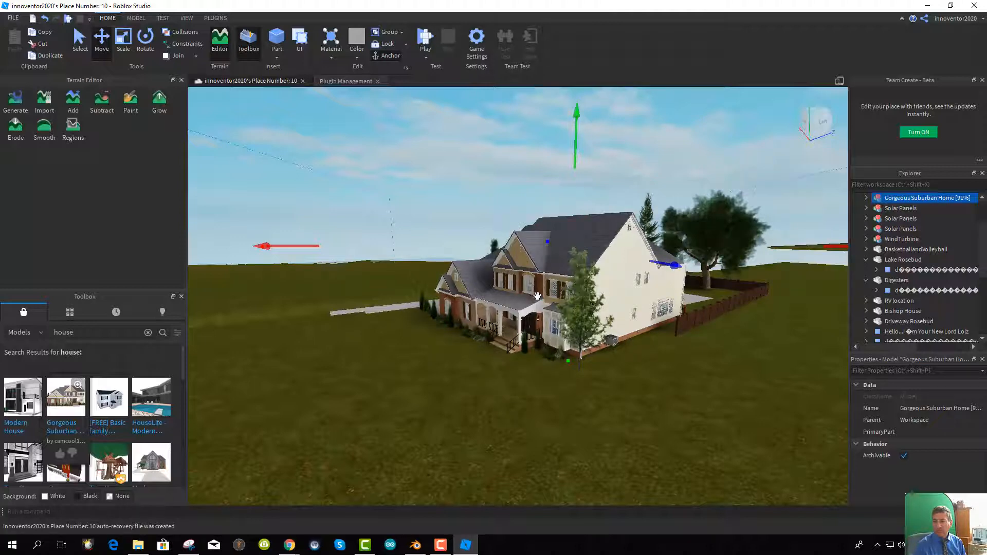
Start a new playtest and take the Gorgeous Suburban Home through its free purchase offer
left_click(425, 41)
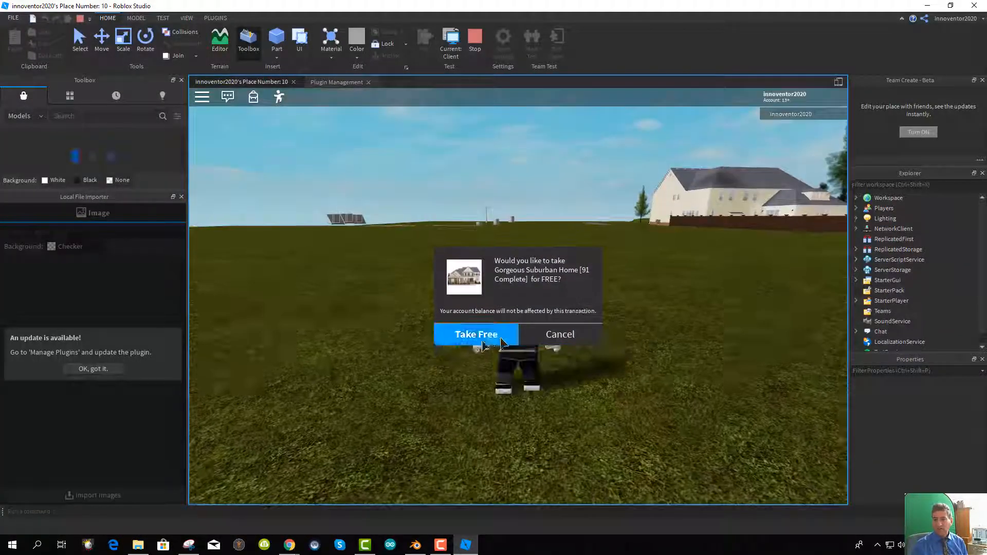
left_click(473, 335)
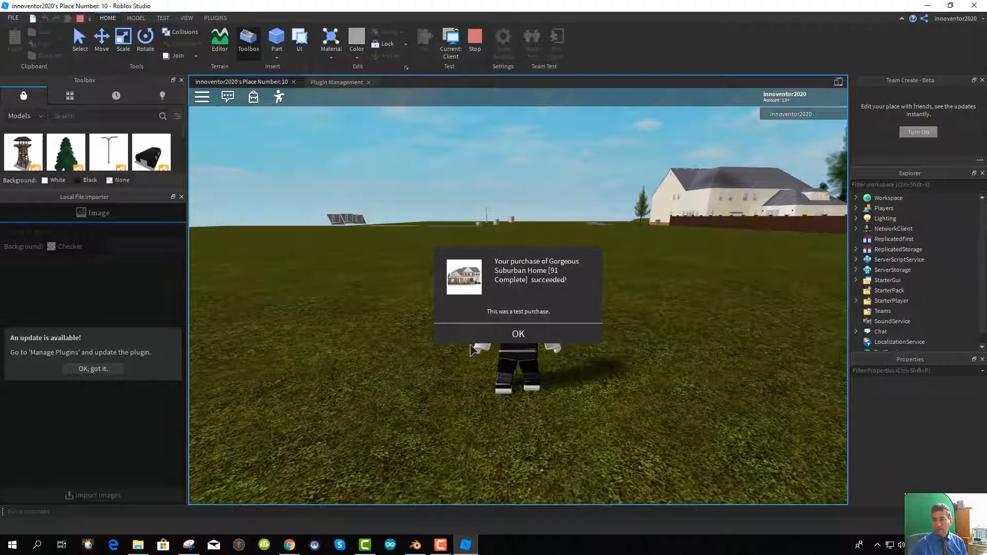
left_click(506, 336)
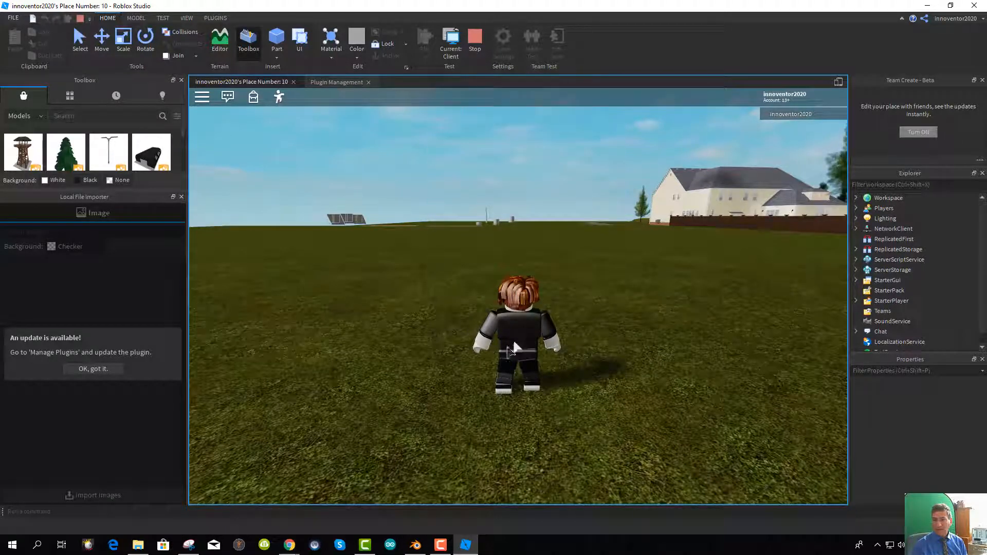
Run the avatar across the grass to the Gorgeous Suburban Home and into its entrance hall beside the staircase
key("w")
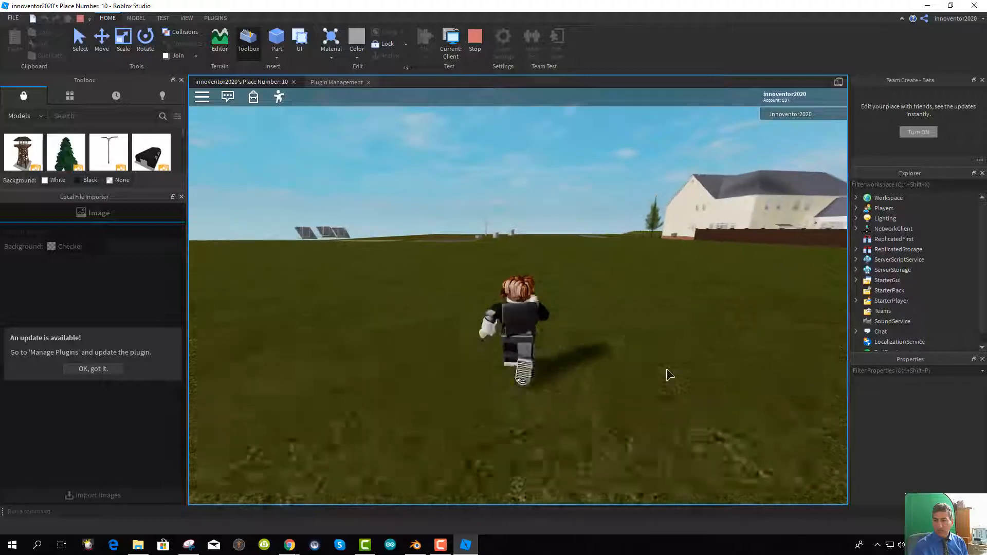
right_click_drag(574, 362, 574, 362)
key("w")
key("w")
key("w")
key("w")
key("w")
key("w")
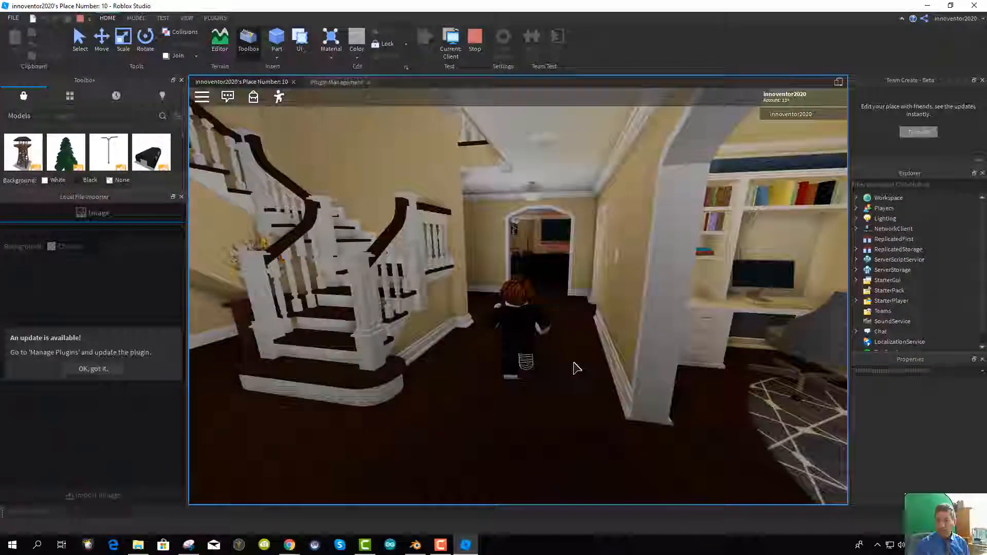
Walk the avatar from the entrance hall into the red-walled bathroom and seat it on the toilet
key("w")
right_click_drag(575, 367, 574, 363)
key("w")
key("w")
key("w")
key("w")
key("w")
key("w")
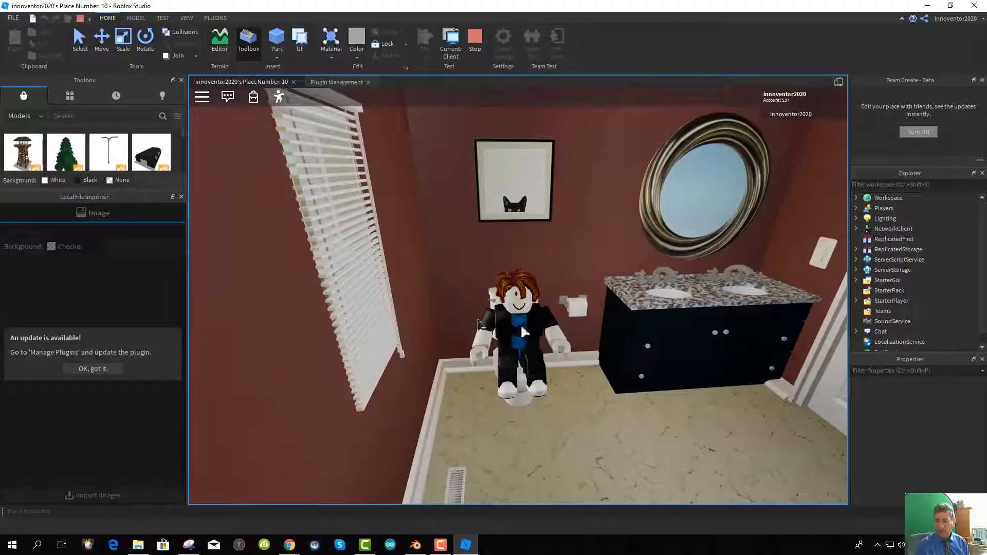
Get the avatar off the toilet and inspect the bathroom's fixtures and decorations in close-up
key("space")
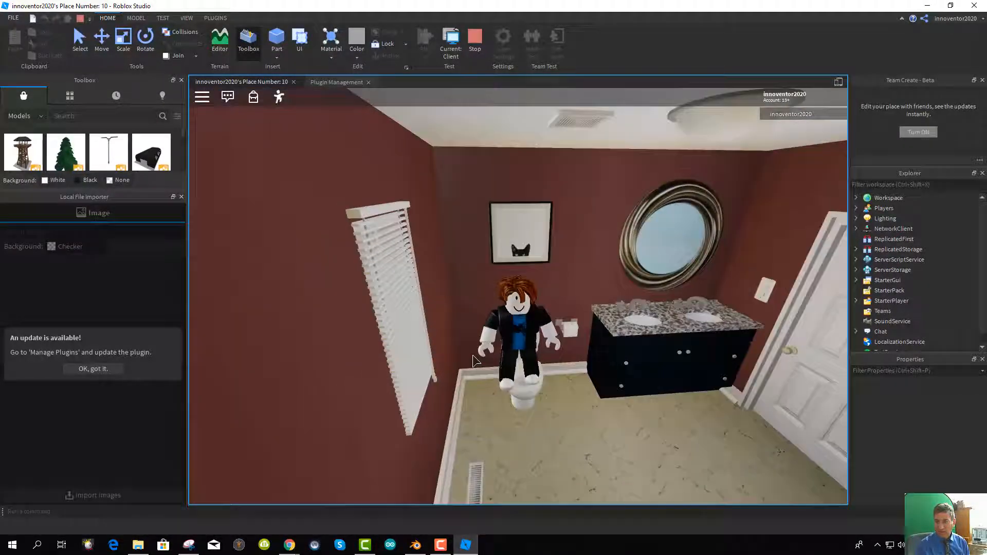
key("s")
key("w")
scroll(489, 321, "up", 5)
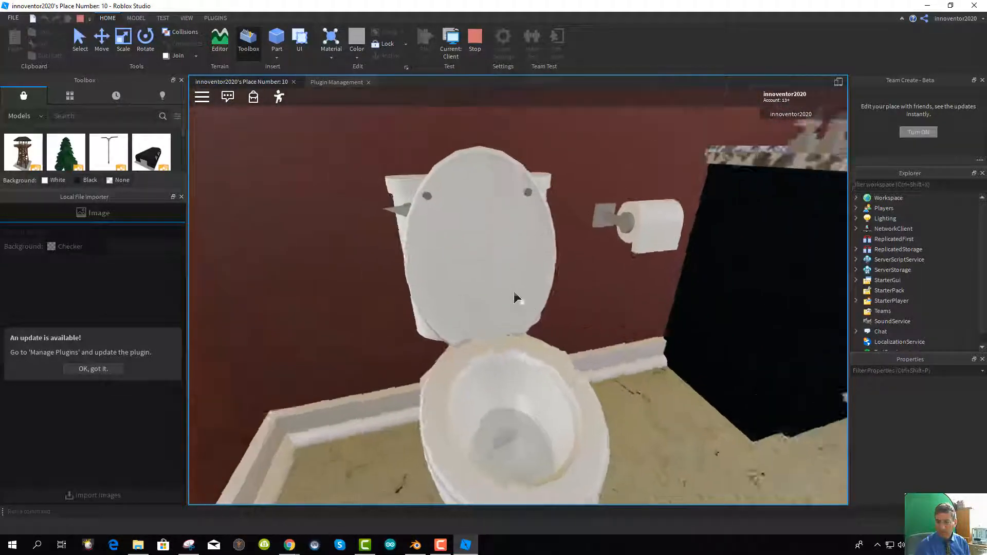
key("w")
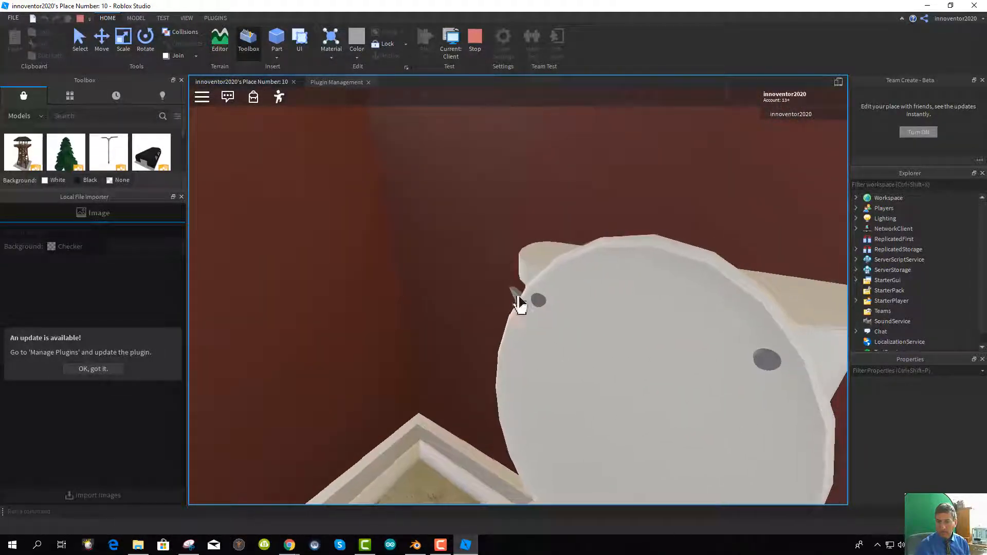
scroll(518, 296, "down", 2)
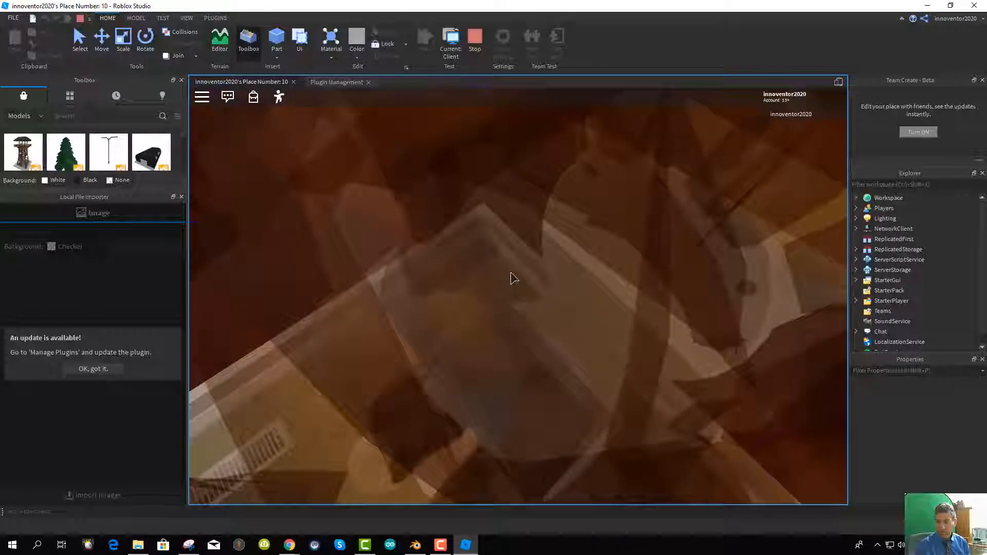
scroll(515, 280, "up", 2)
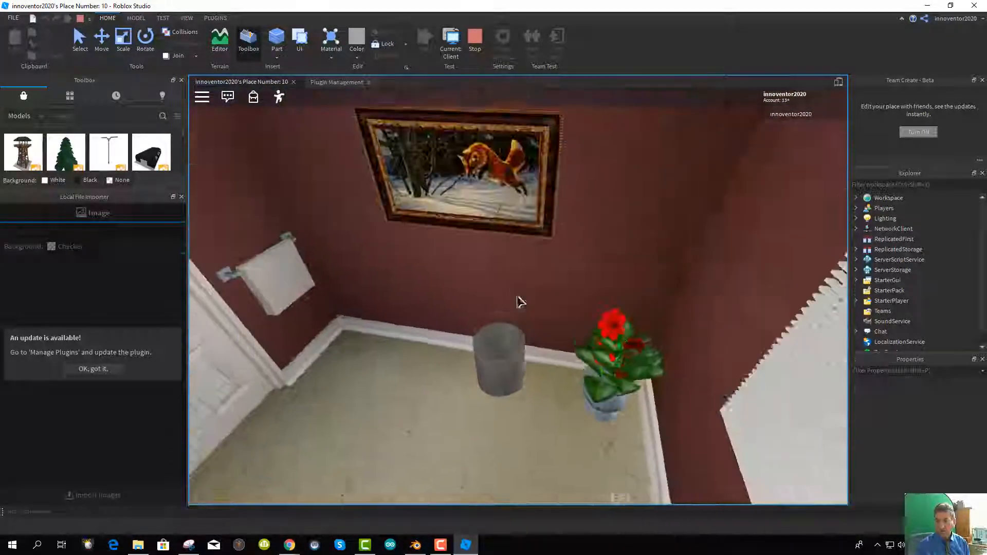
key("w")
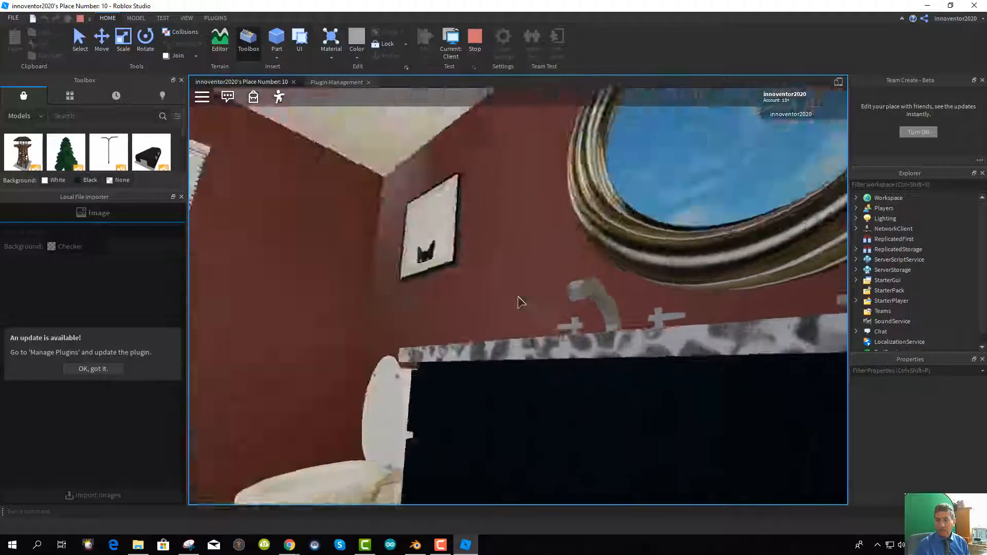
View the double-sink vanity from behind the avatar and try the bathroom light switch beside the door
scroll(521, 302, "down", 5)
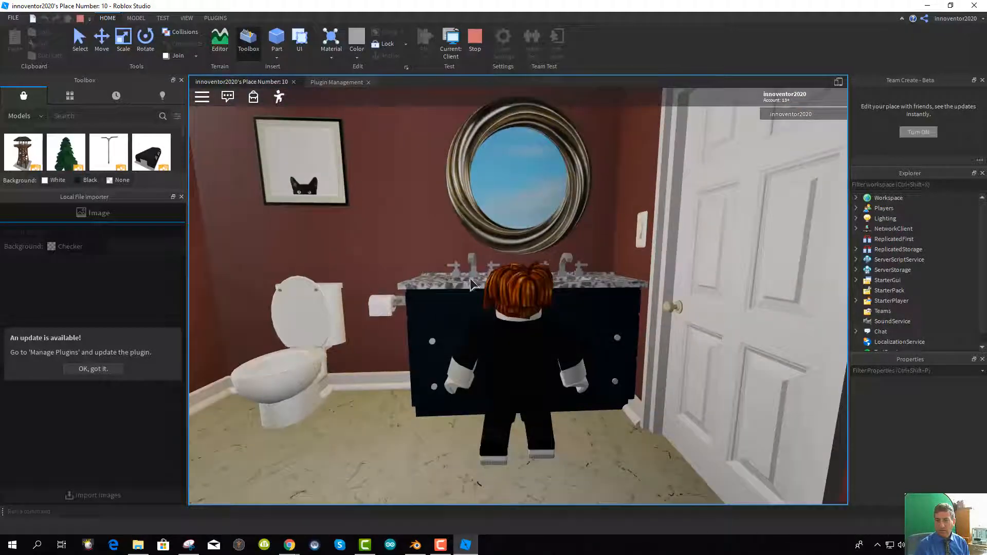
right_click_drag(449, 276, 457, 233)
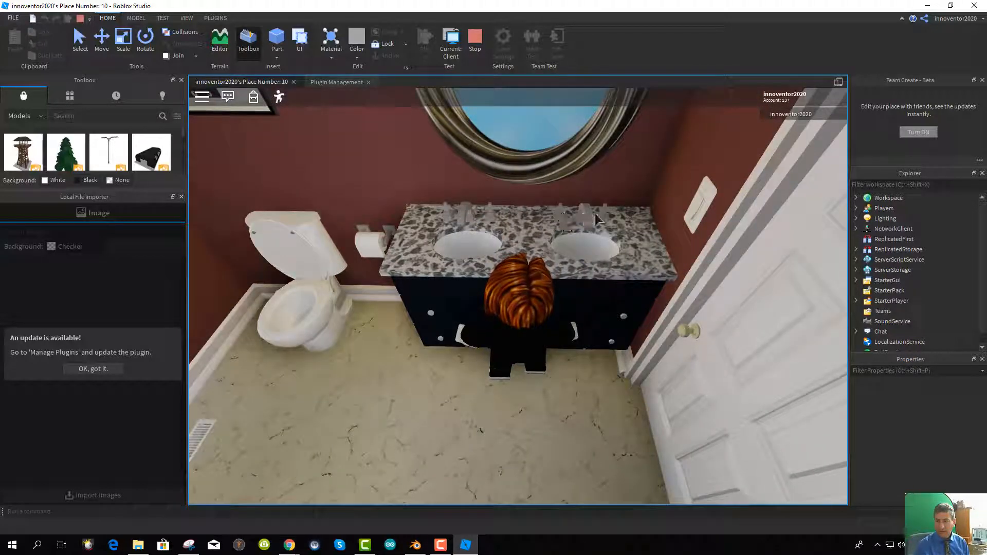
key("s")
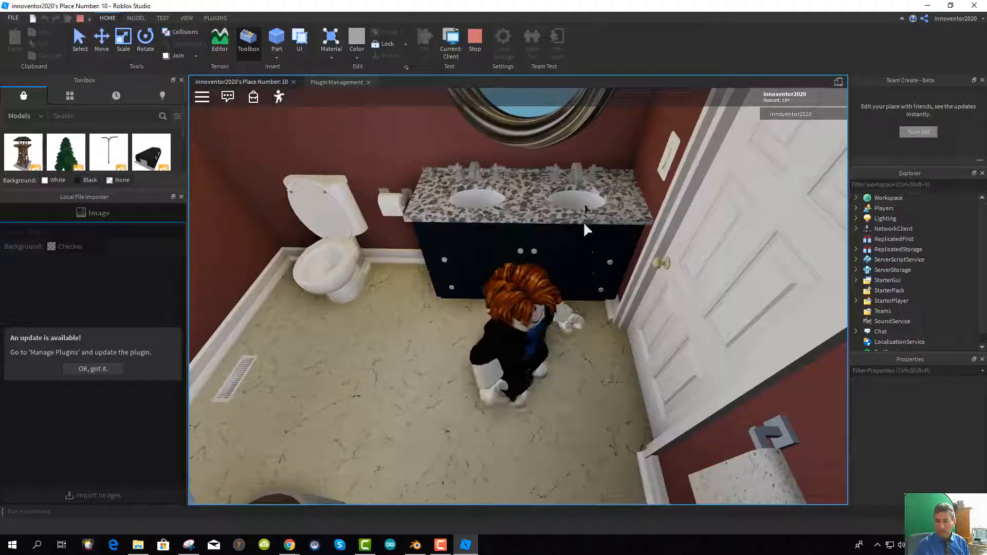
left_click(666, 165)
left_click(665, 165)
left_click(664, 163)
left_click(665, 166)
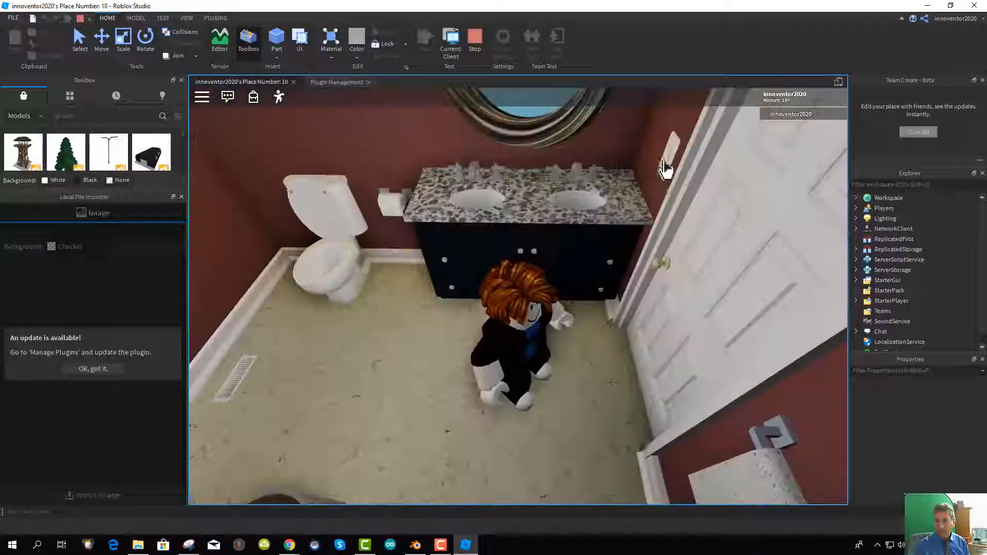
Walk the avatar out of the bathroom, back through the staircase hall and outside through the front door
key("w")
right_click_drag(651, 238, 648, 235)
key("w")
key("w")
key("w")
key("w")
key("w")
key("w")
key("w")
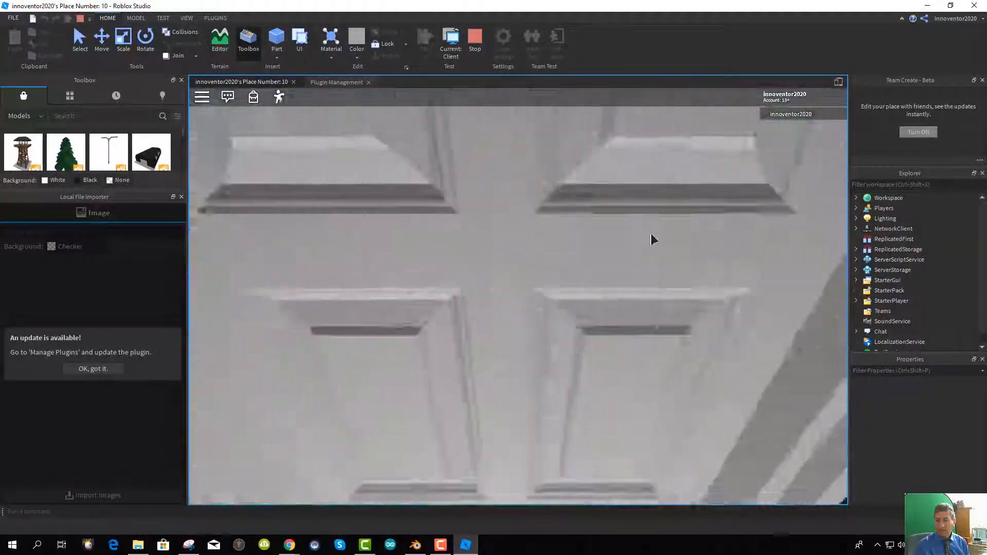
key("w")
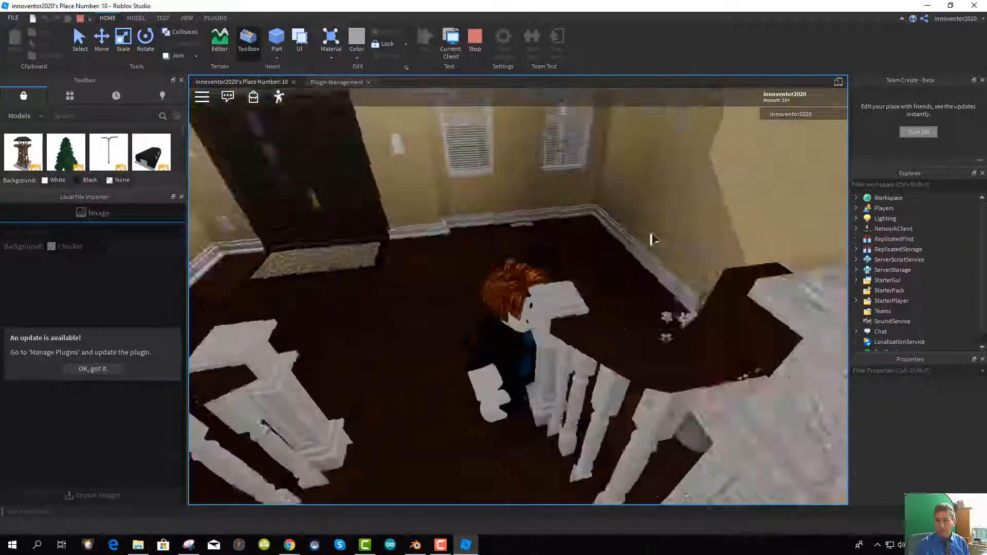
key("w")
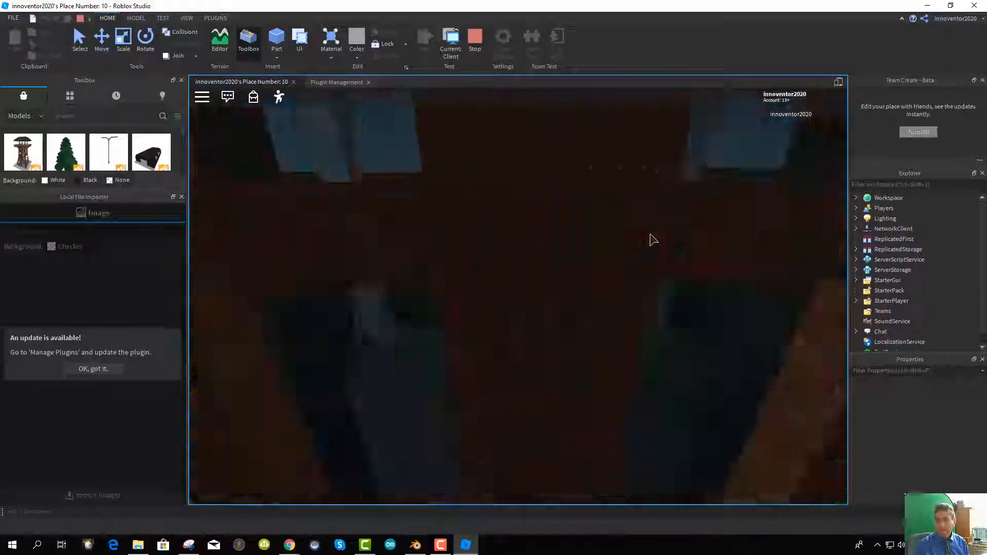
key("w")
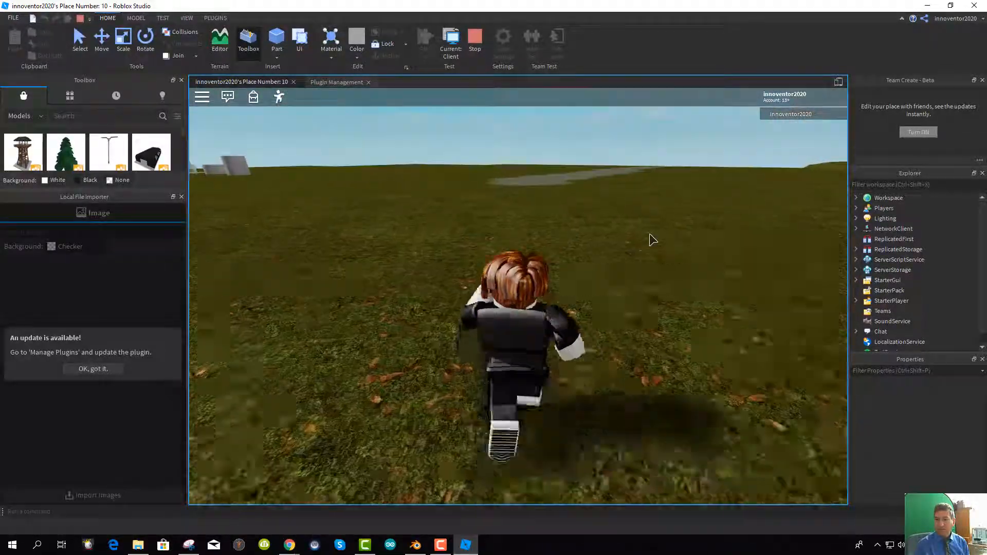
Run the avatar along the painted gravel driveway to the edge of the terrain
key("w")
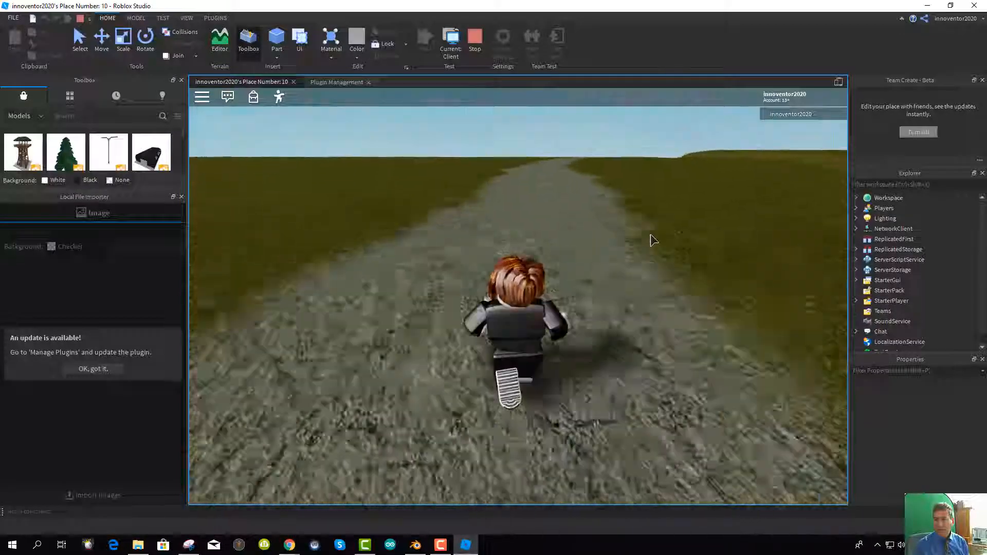
key("w")
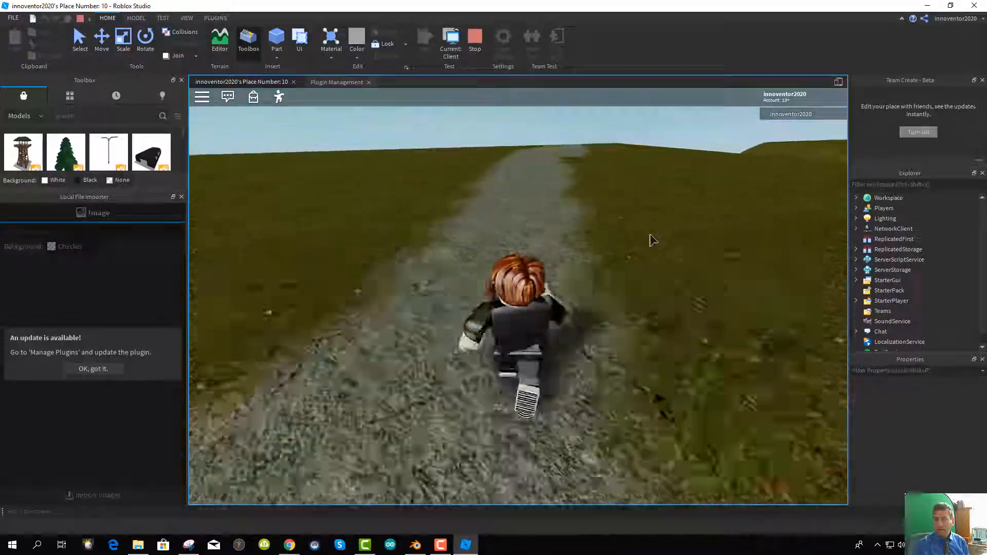
key("w")
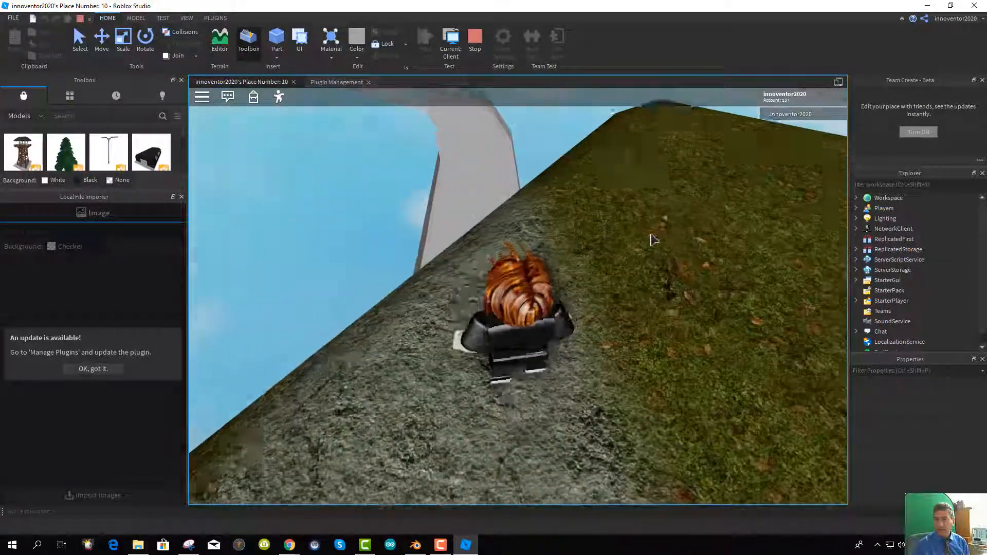
Run the avatar back across the grass past the house and over to the lake shore
key("w")
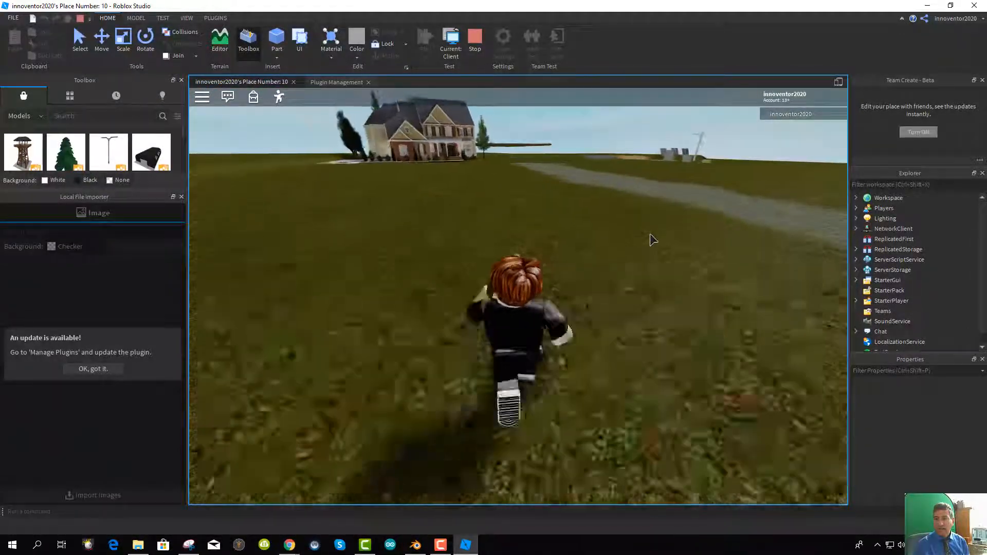
key("w")
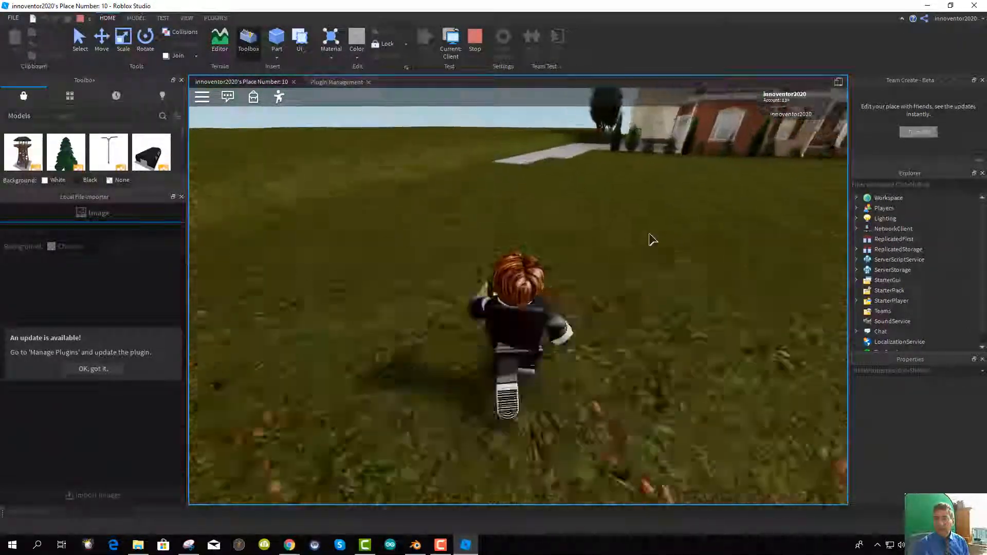
key("w")
key("space")
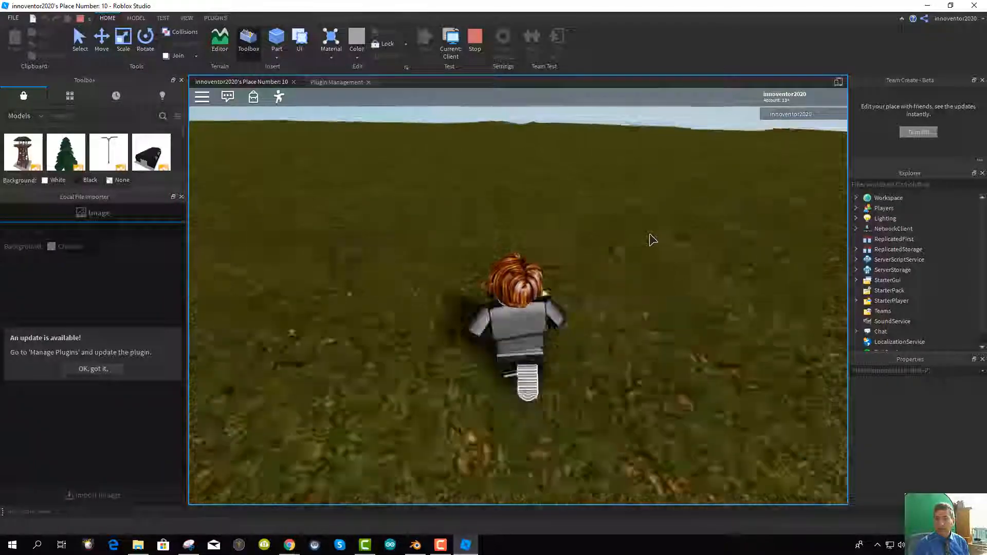
key("w")
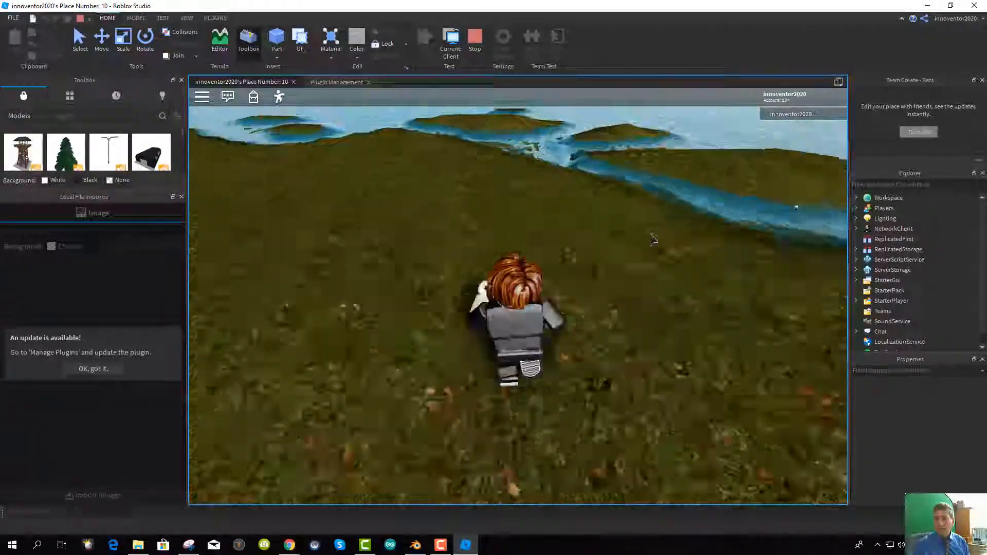
Swim the avatar across the lake and dive between the underwater terrain walls
key("w")
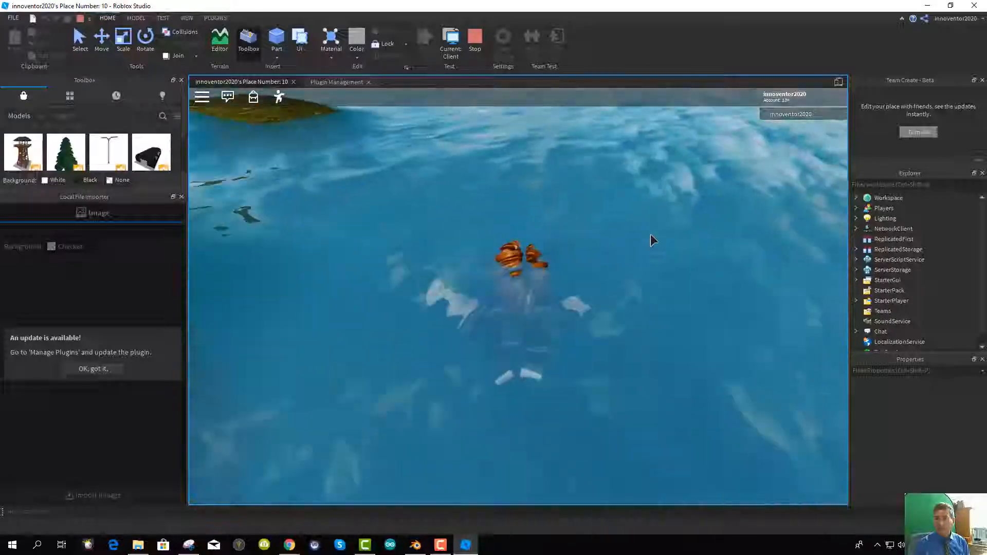
key("w")
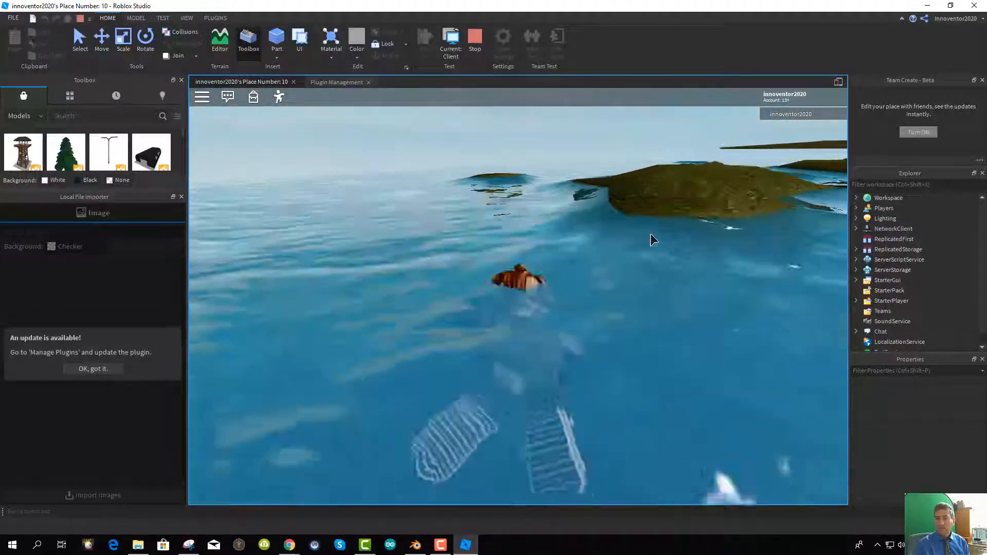
key("w")
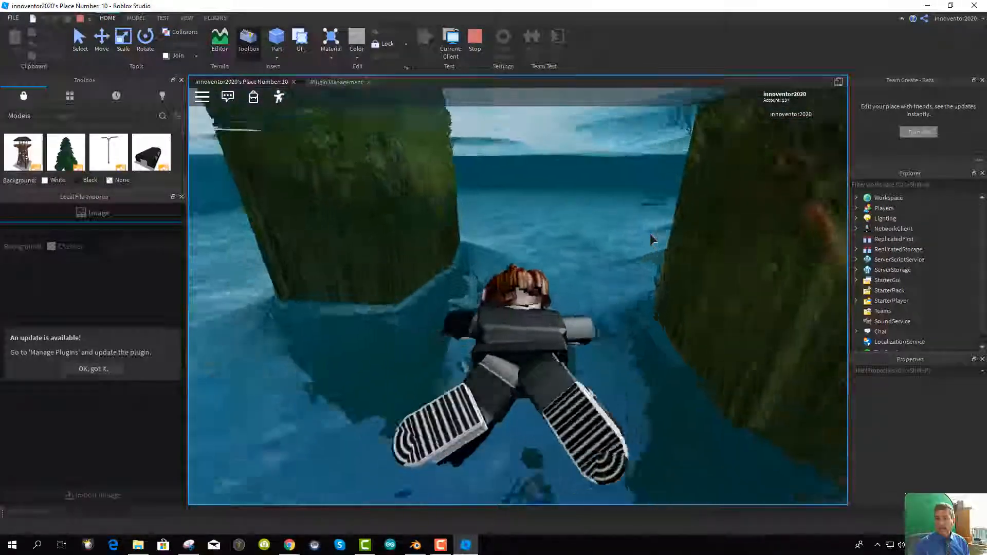
Swim the avatar onward past the underwater terrain walls and out of the lake water
key("w")
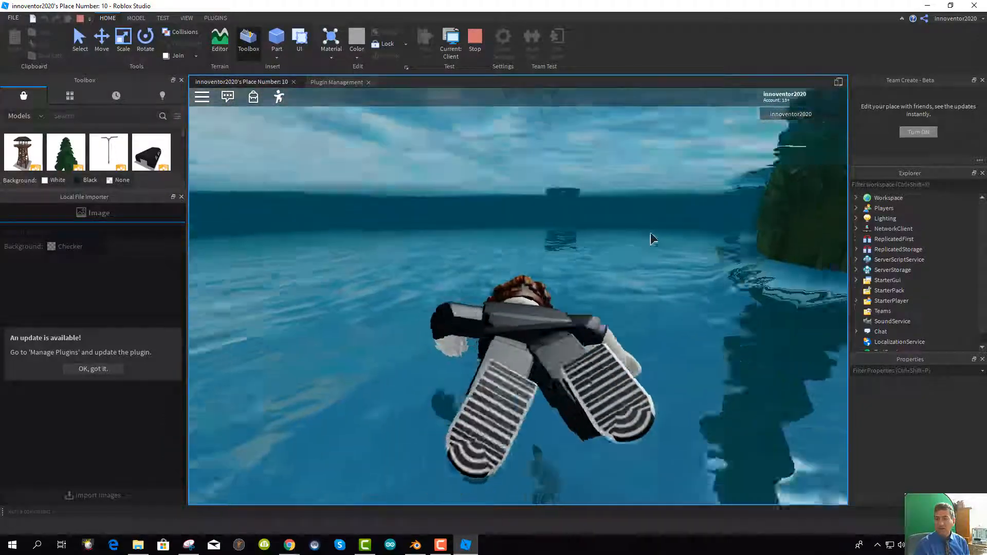
key("space")
key("w")
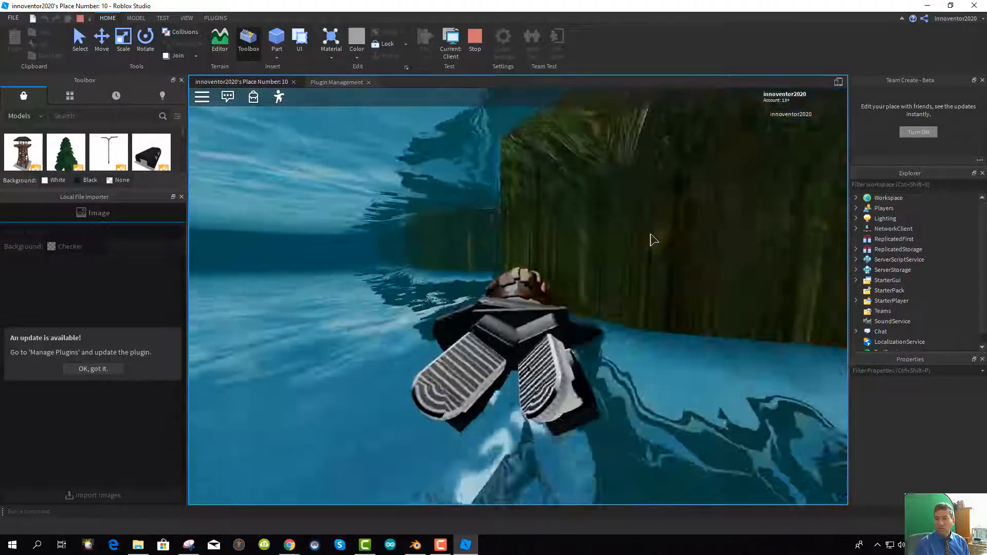
key("w")
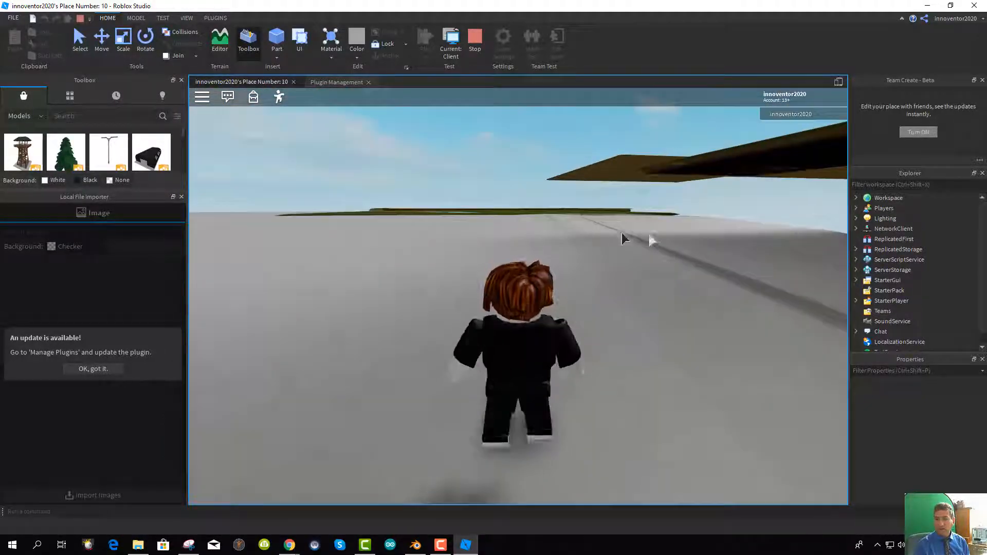
Run the avatar across the grey ground and the grass patch toward the water channels, and end the playtest
key("w")
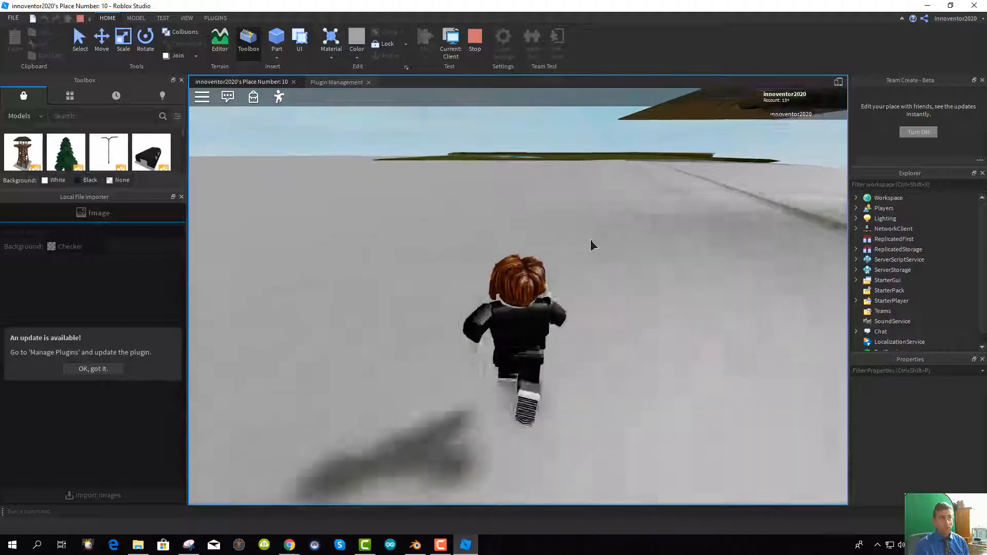
key("w")
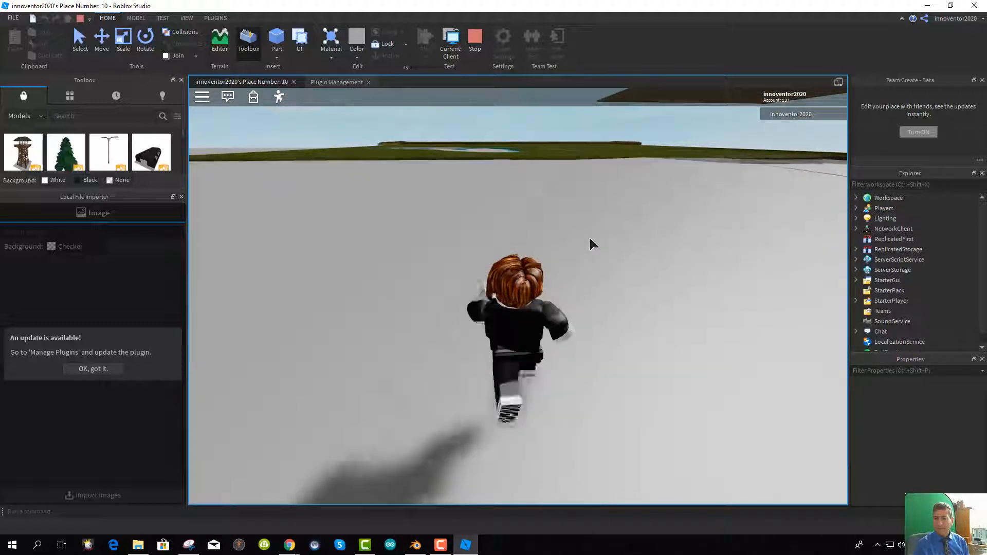
key("w")
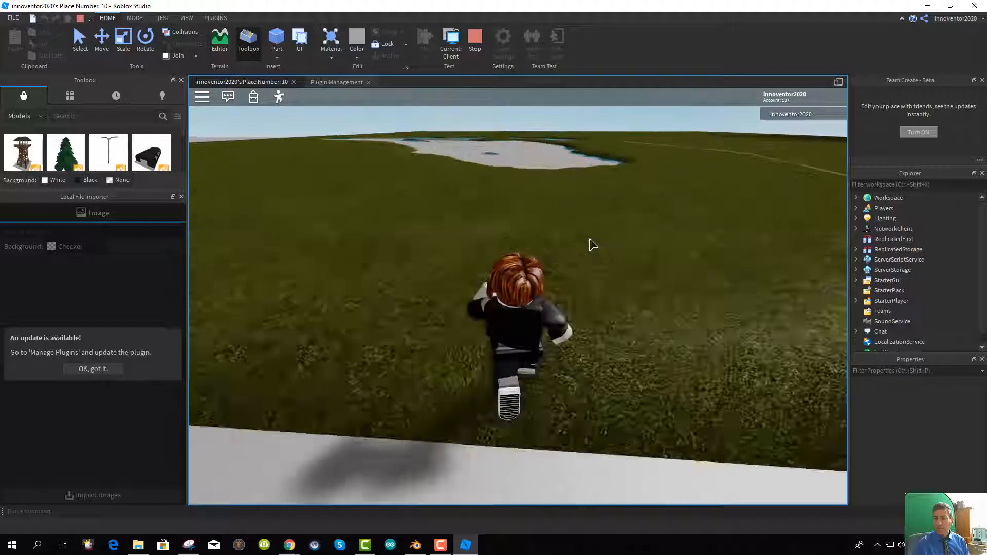
key("w")
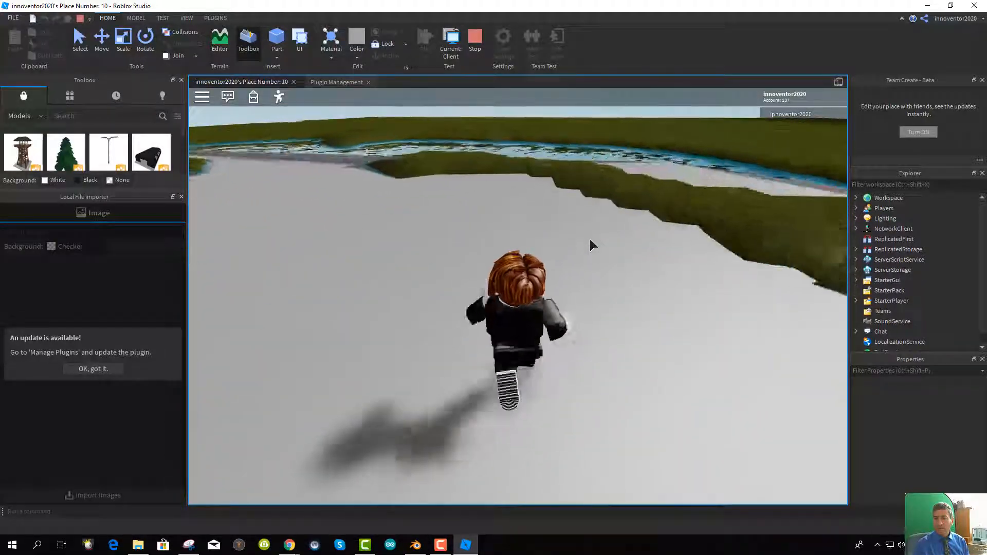
key("w")
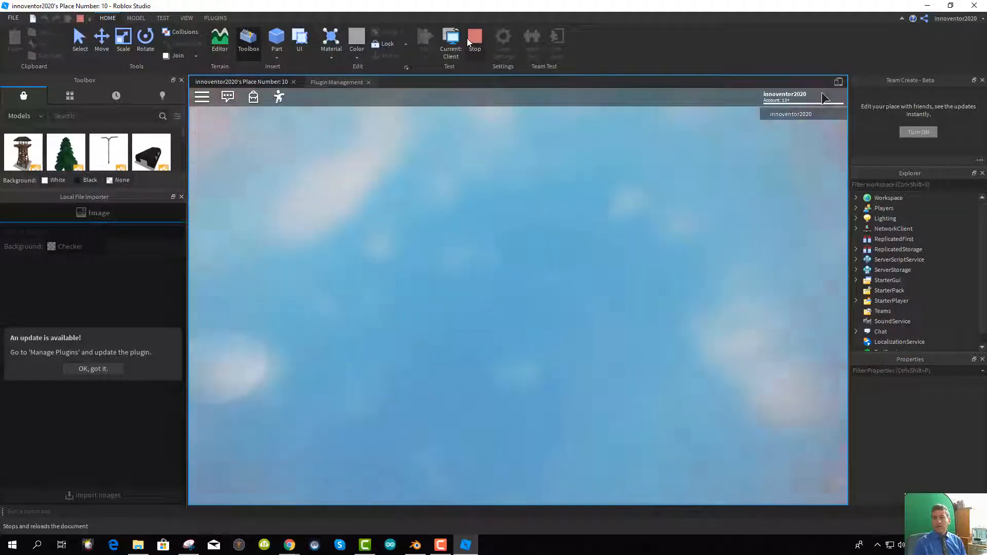
left_click(477, 66)
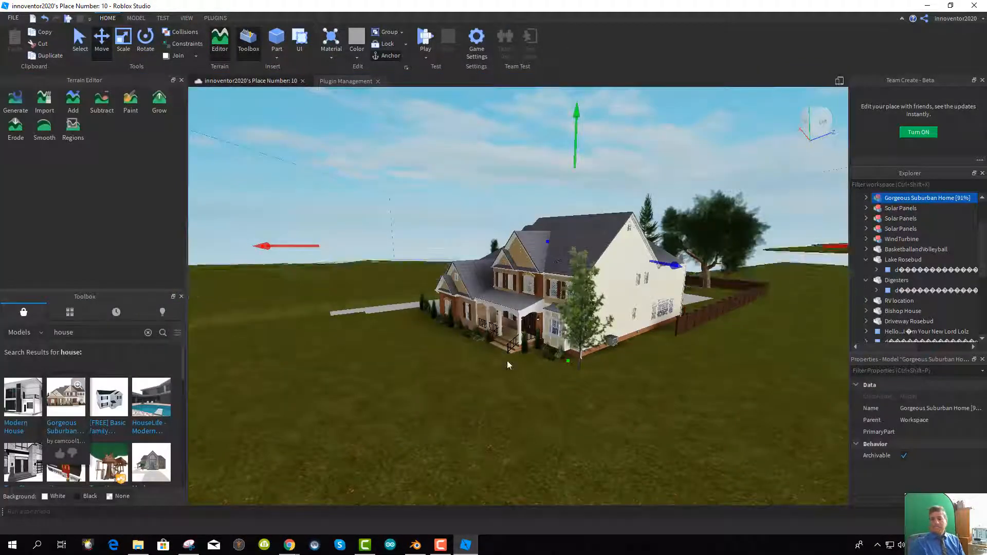
Search the model library for "car" and place the 2012 Chevrolet Tahoe LTZ at the house end of the driveway
scroll(520, 369, "down", 3)
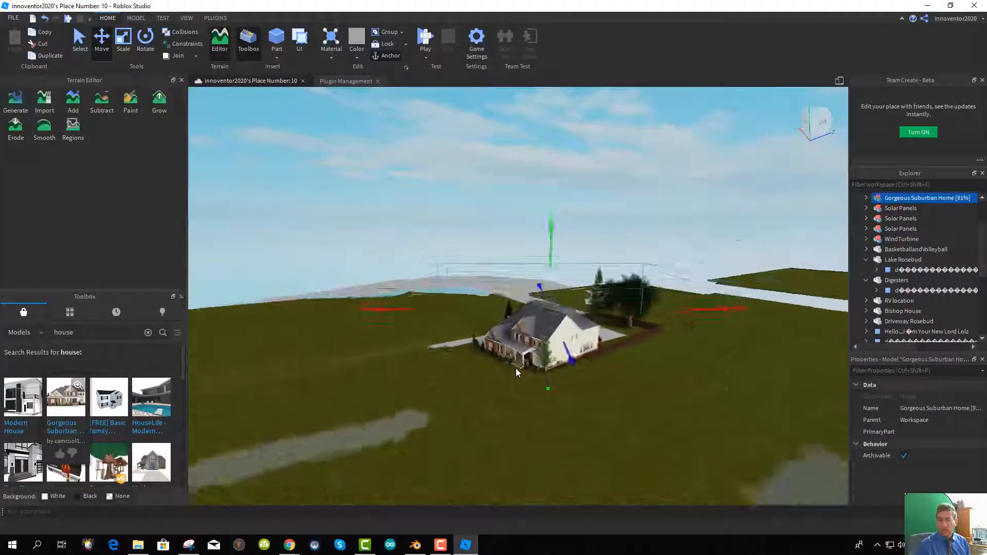
scroll(517, 368, "down", 5)
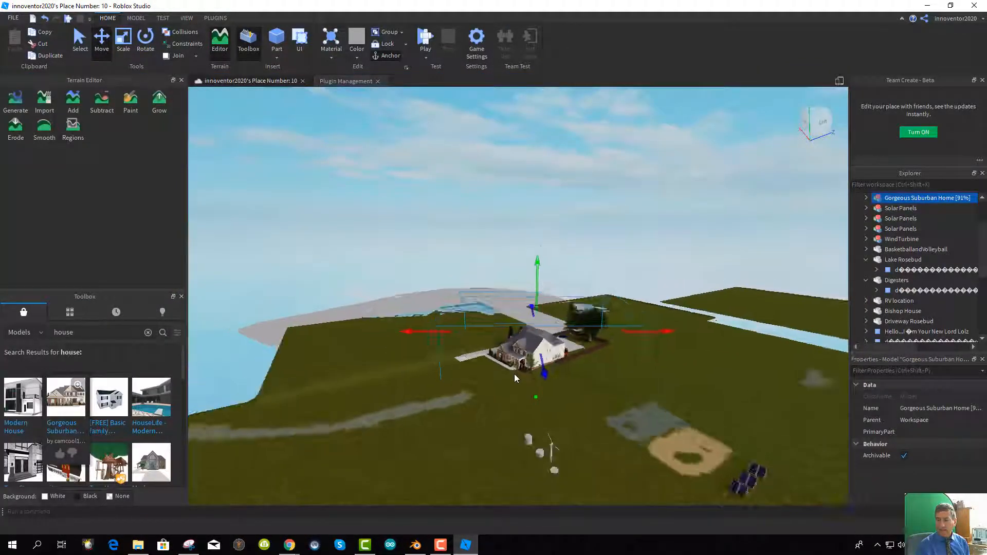
scroll(527, 381, "down", 5)
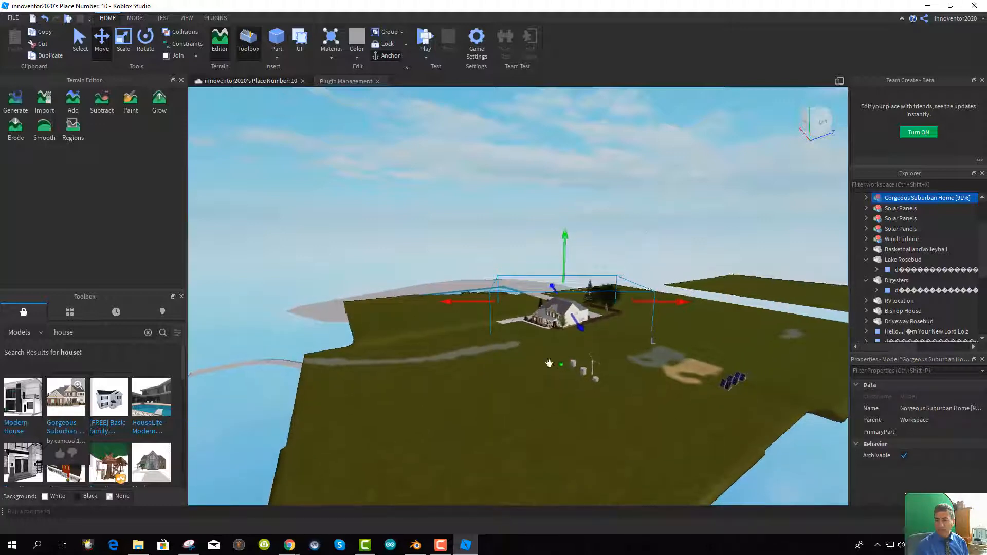
left_click(82, 335)
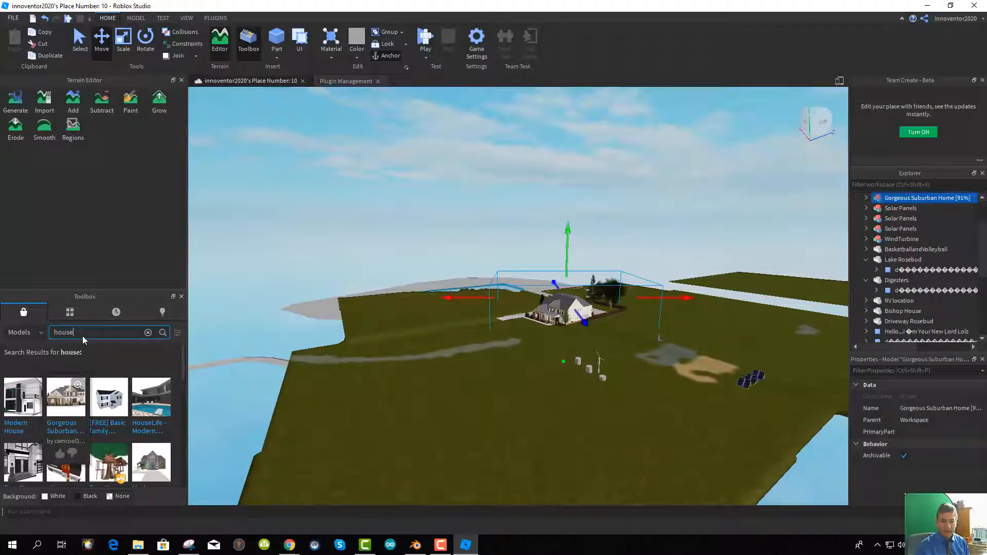
type("car")
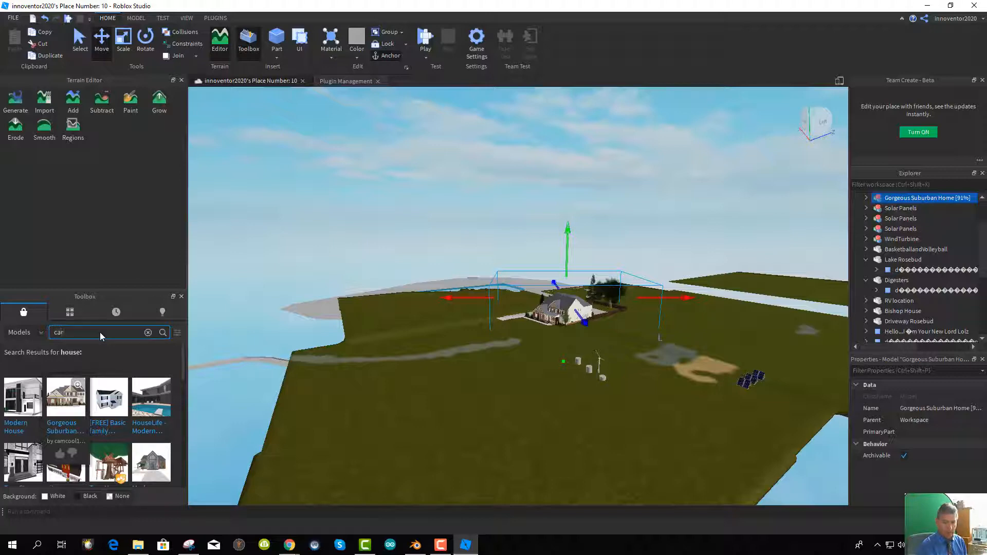
key("Return")
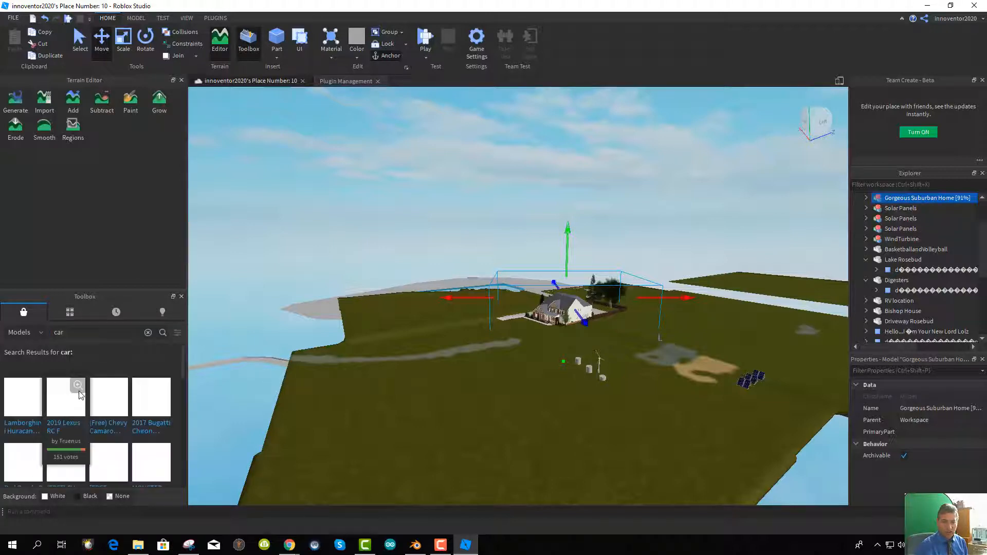
scroll(65, 450, "down", 1)
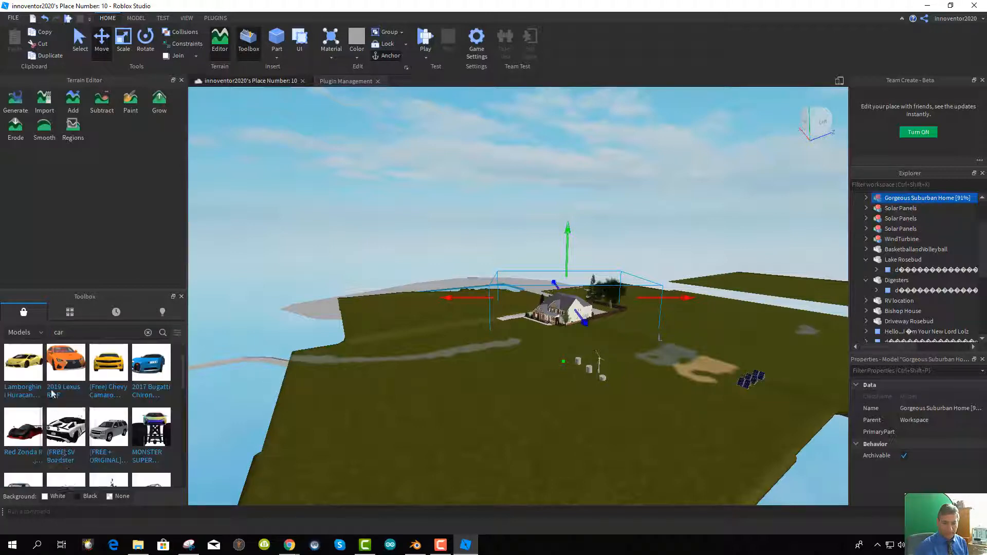
left_click_drag(449, 378, 516, 334)
key("f")
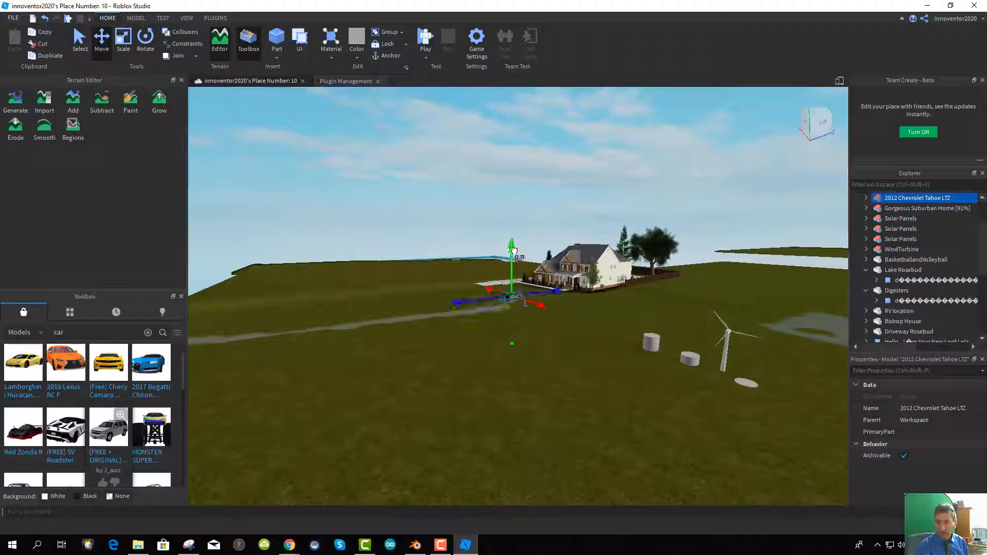
scroll(553, 378, "down", 5)
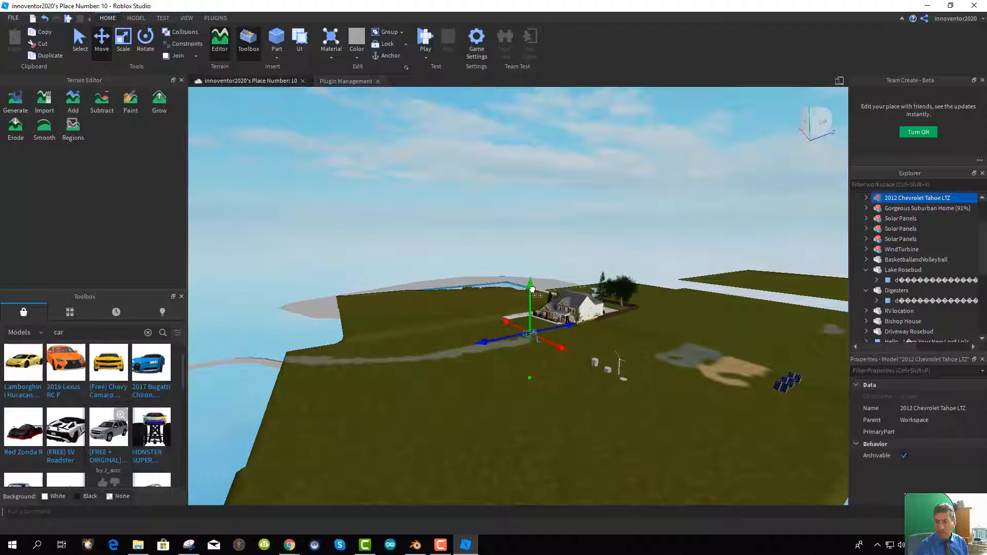
Start a playtest, accept the purchase prompt and close its dialog
left_click(424, 42)
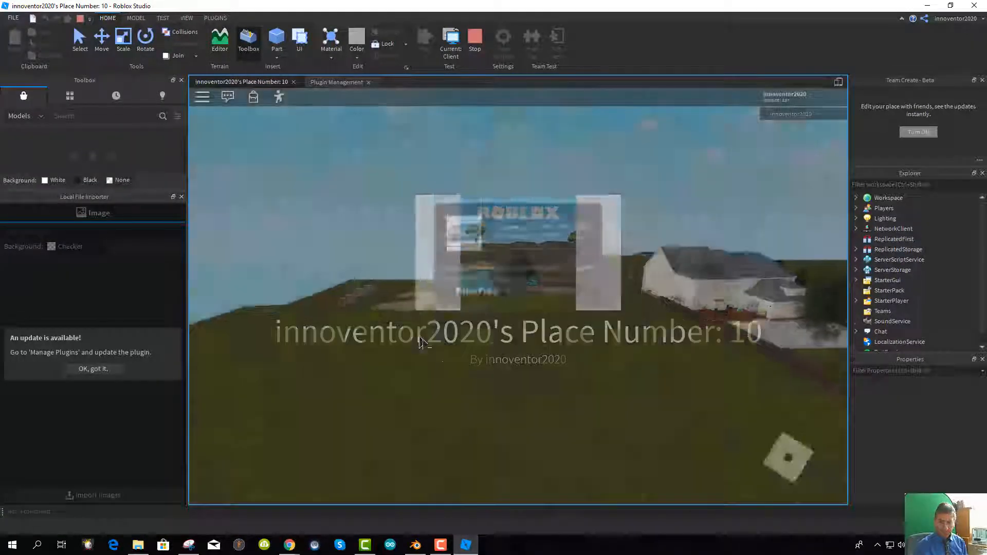
left_click(484, 335)
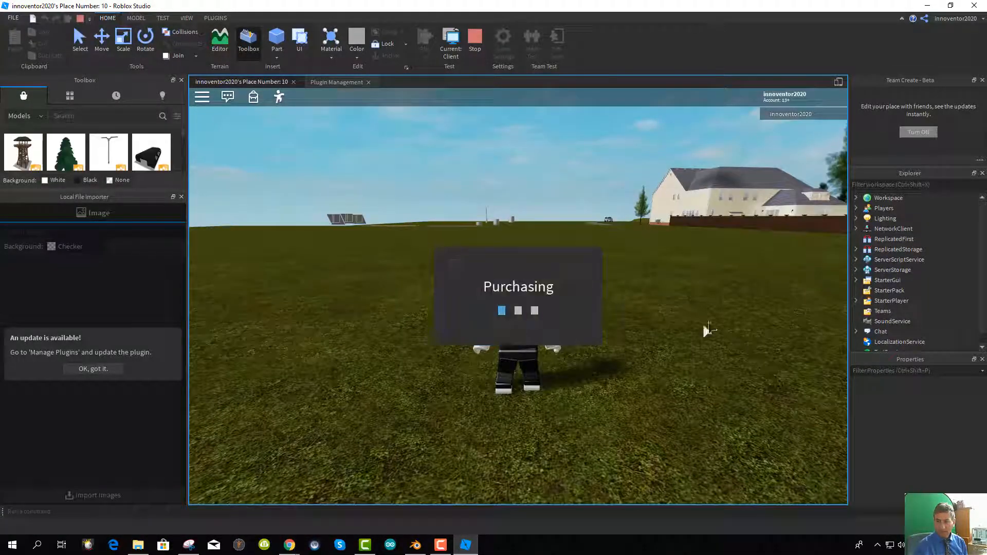
left_click(540, 334)
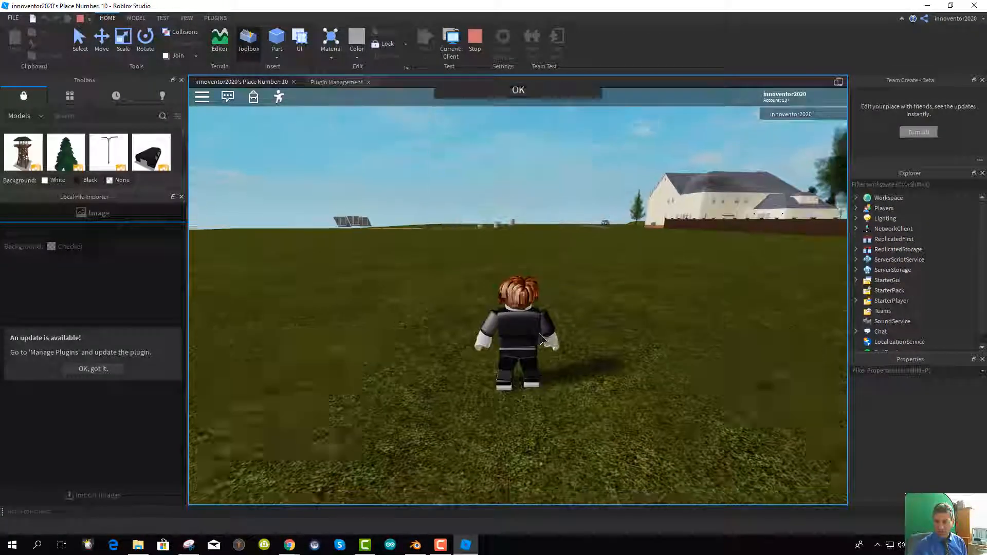
Run the avatar across the grass past the house toward the parked Tahoe
key("w")
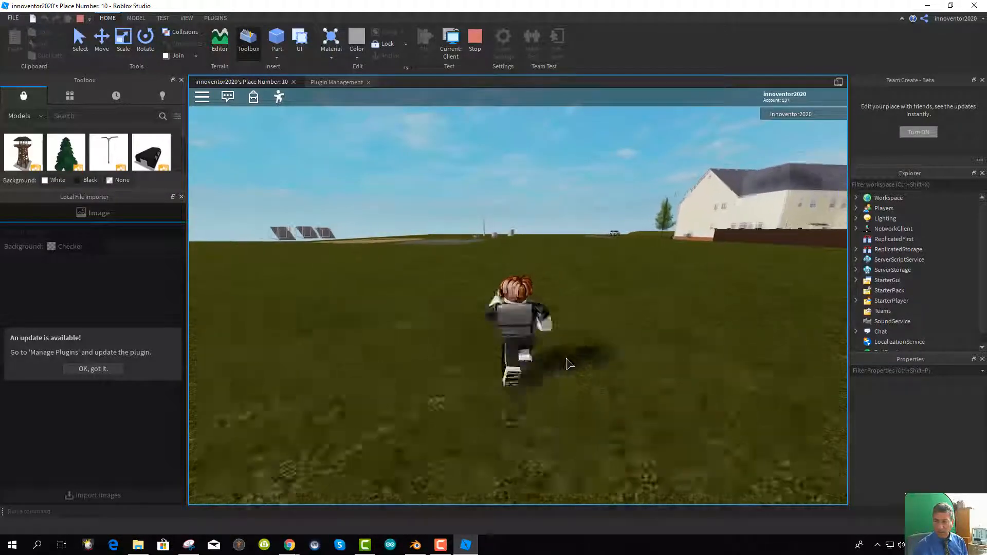
key("w")
key("d")
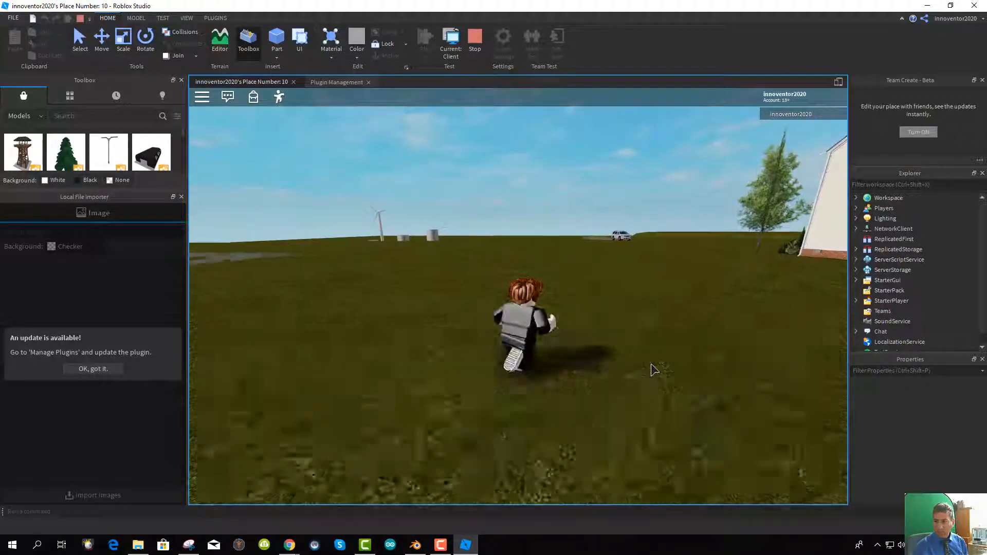
key("d")
key("w")
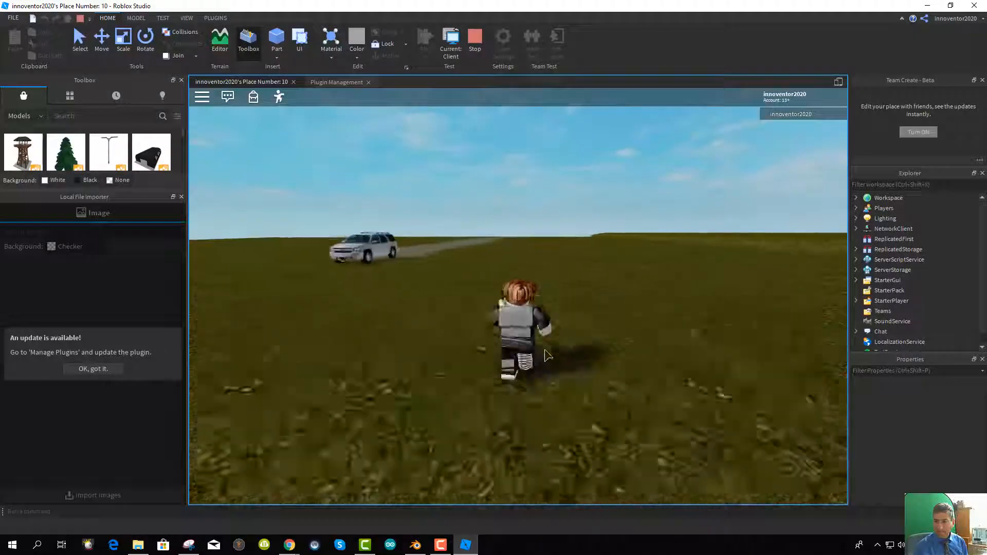
Steer the avatar around to the side of the Tahoe and walk into it to board it
key("a")
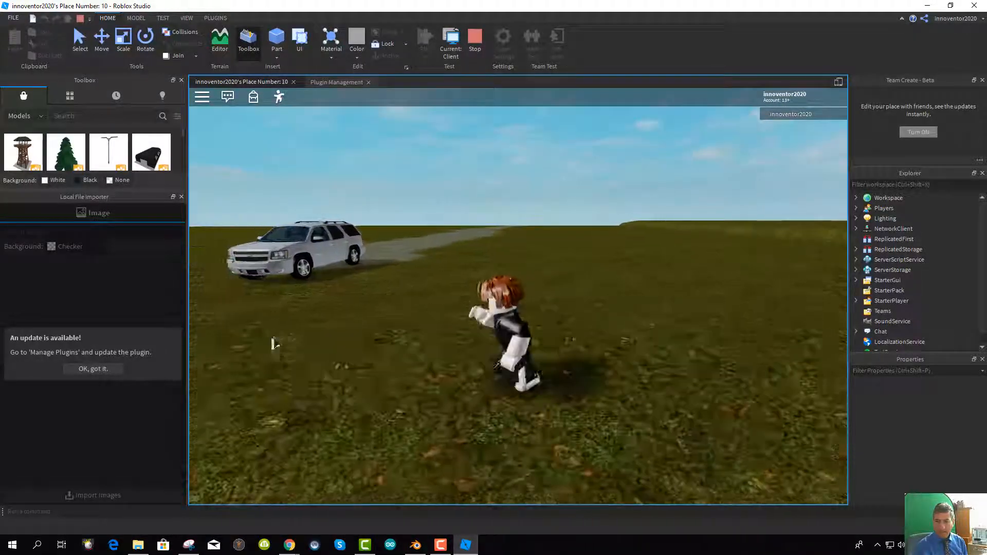
right_click_drag(516, 355, 518, 359)
key("w")
key("d")
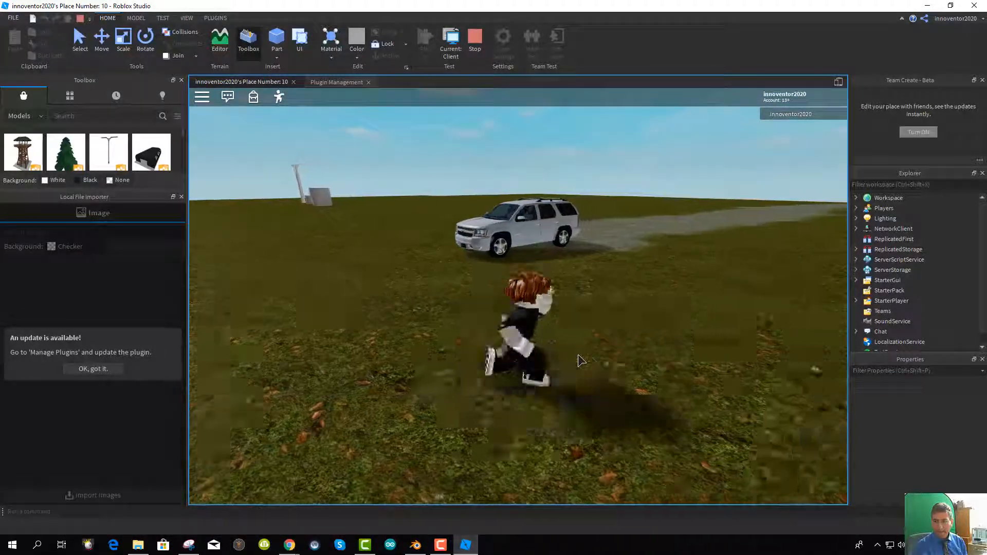
key("w")
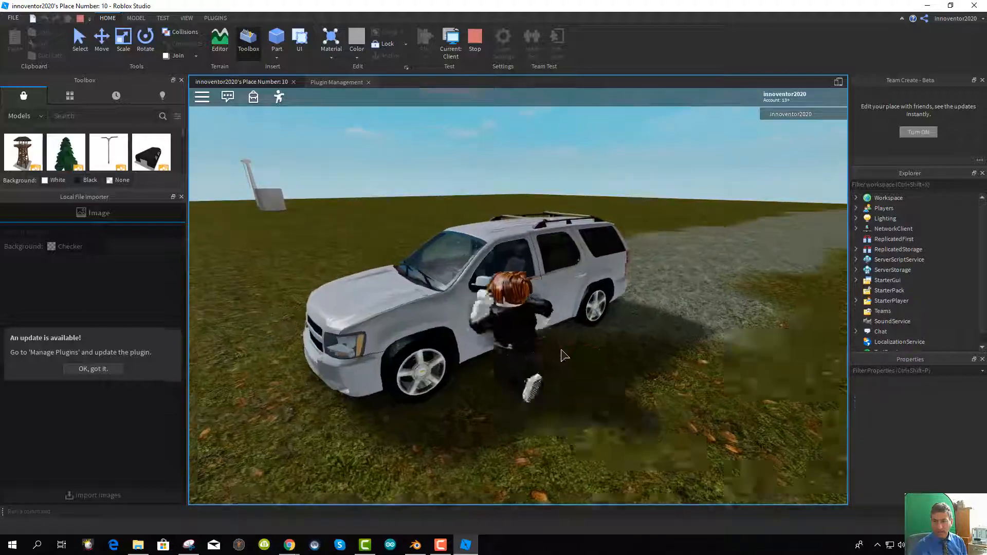
Start the Tahoe's engine and drive it past the house and over the grass to the painted grey ground patch
left_click(227, 373)
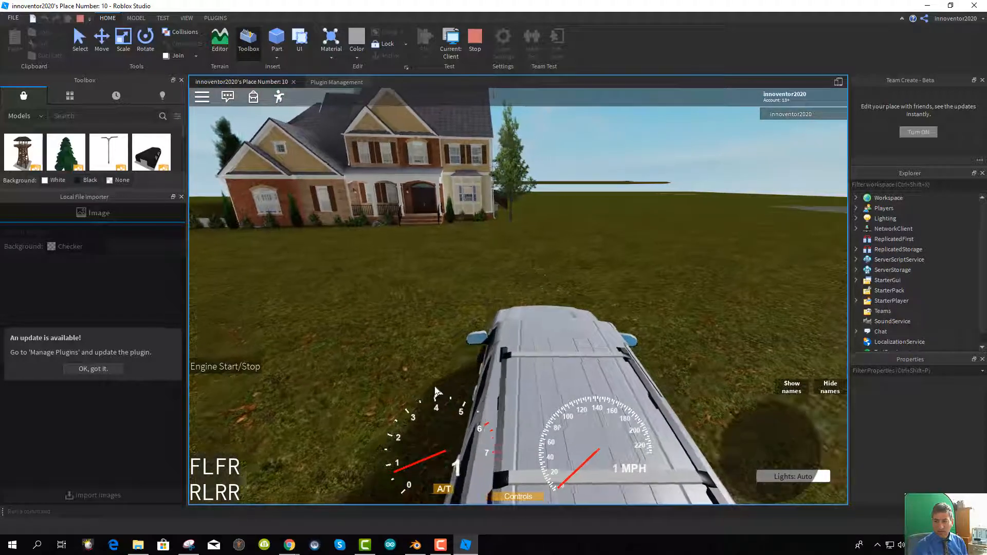
key("w")
key("d")
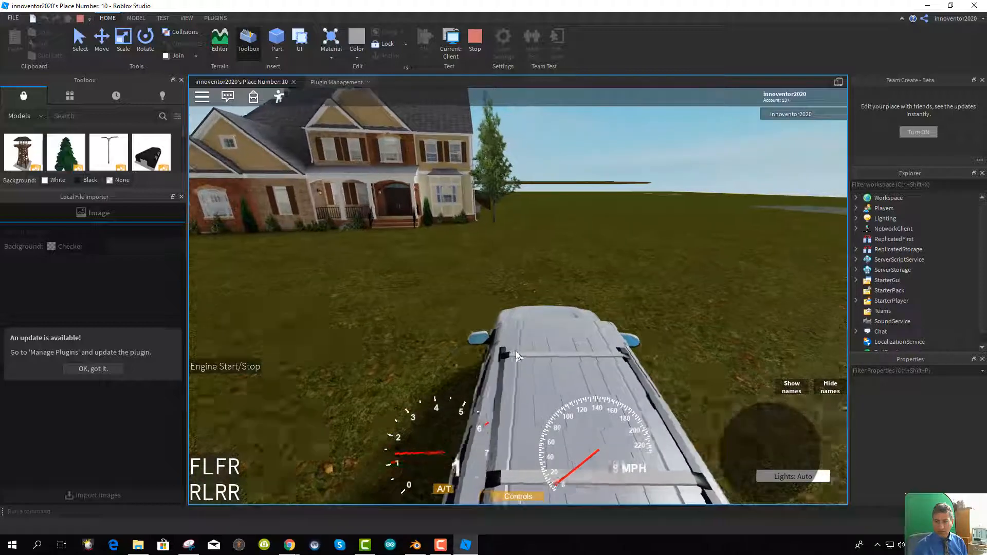
key("a")
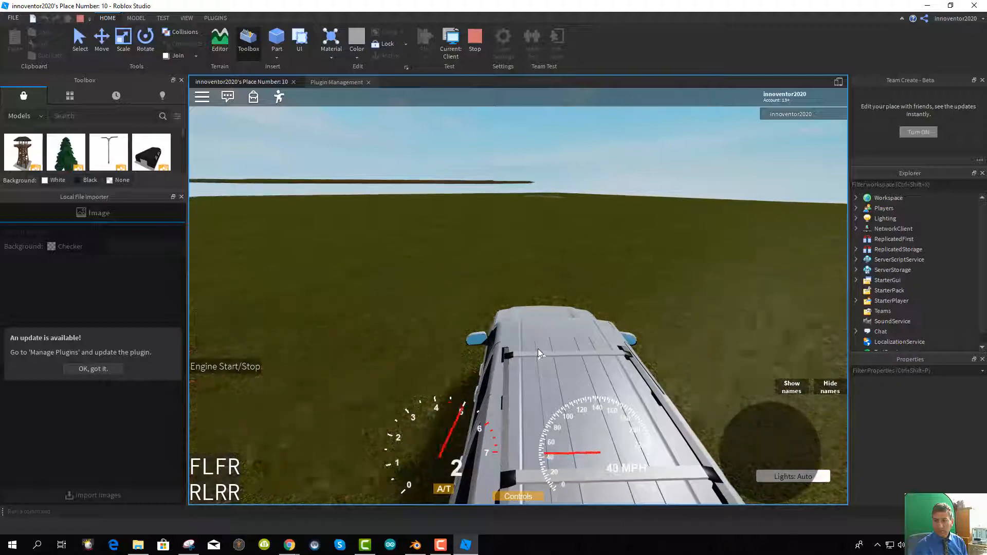
key("d")
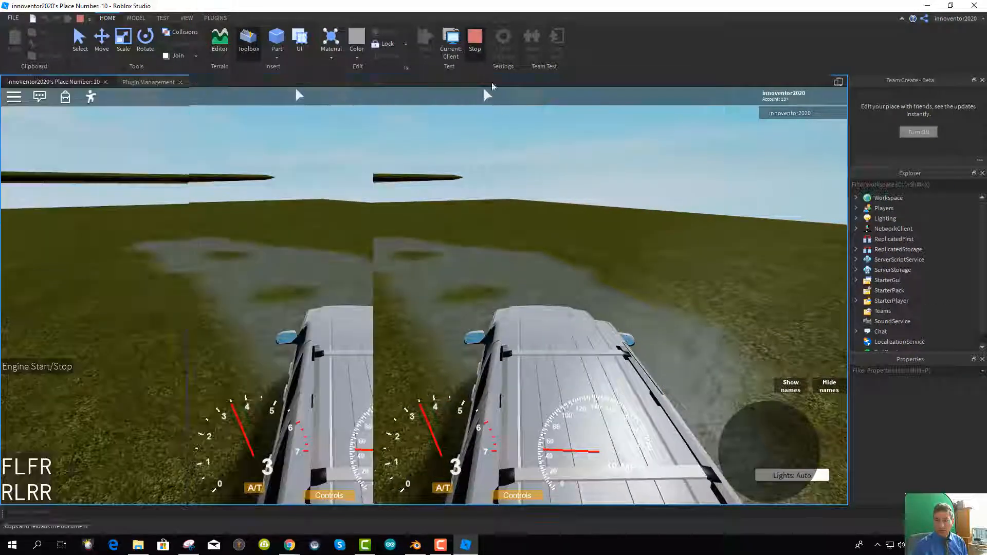
Stop the playtest, search the toolbox models for "rv" and look through the RV models
scroll(618, 439, "up", 4)
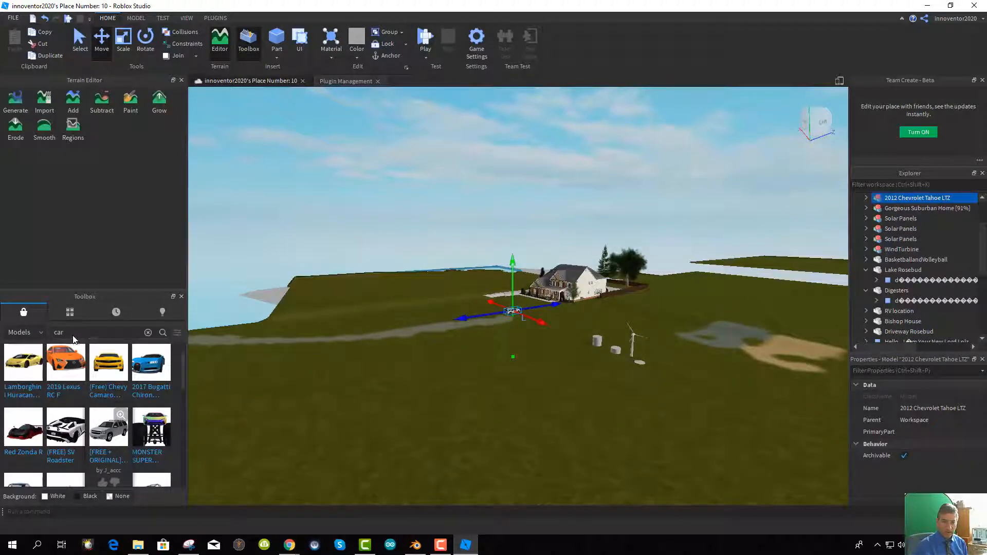
type("rv")
key("Return")
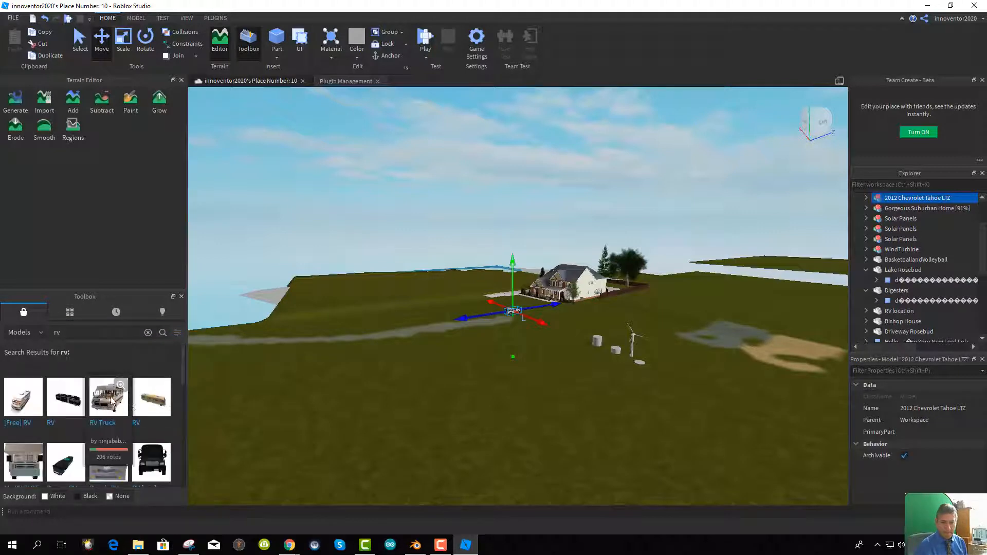
scroll(111, 406, "down", 3)
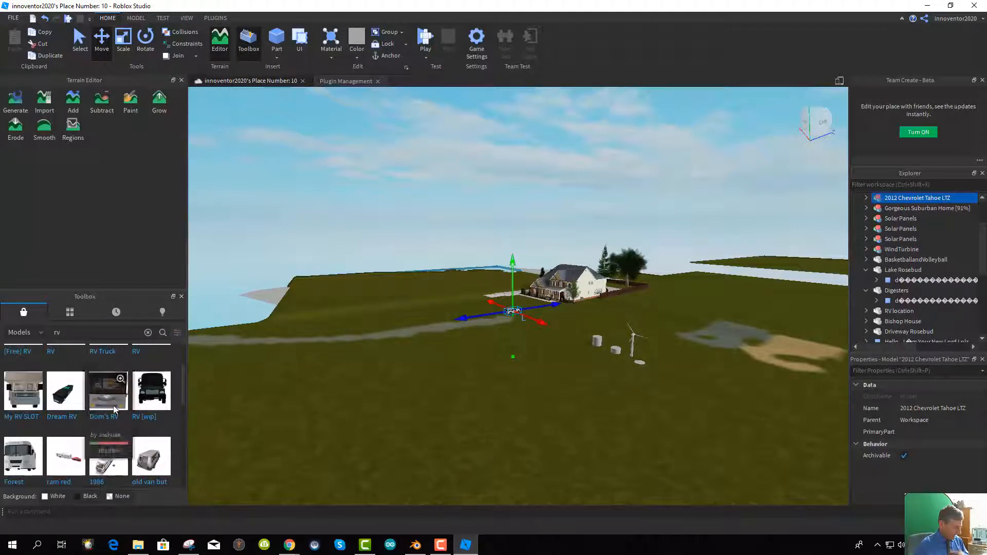
scroll(115, 417, "up", 2)
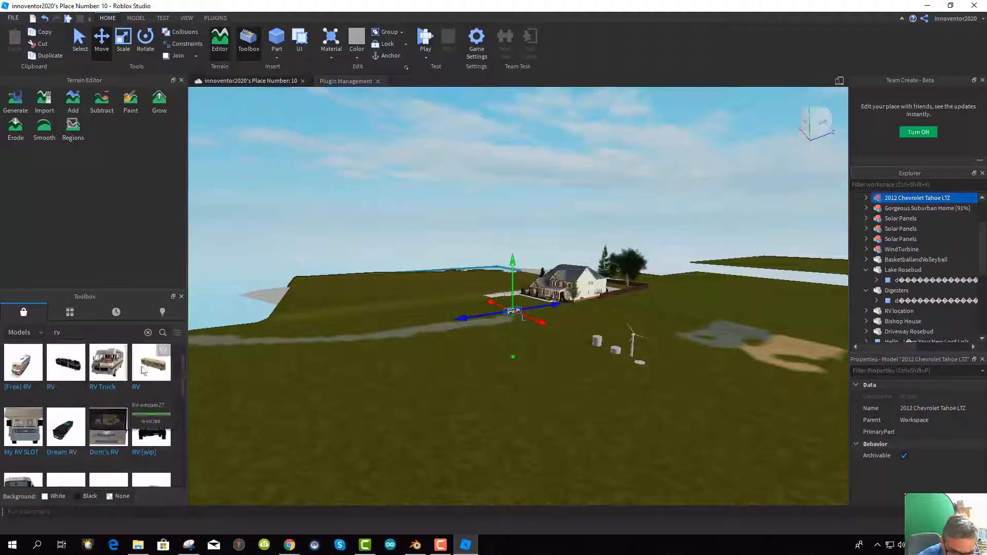
scroll(97, 425, "down", 4)
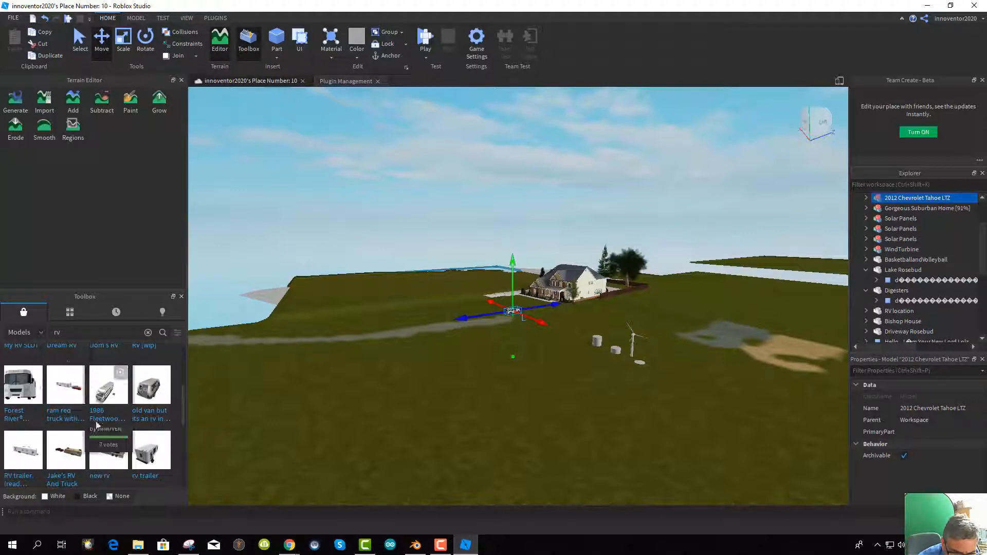
scroll(133, 434, "down", 3)
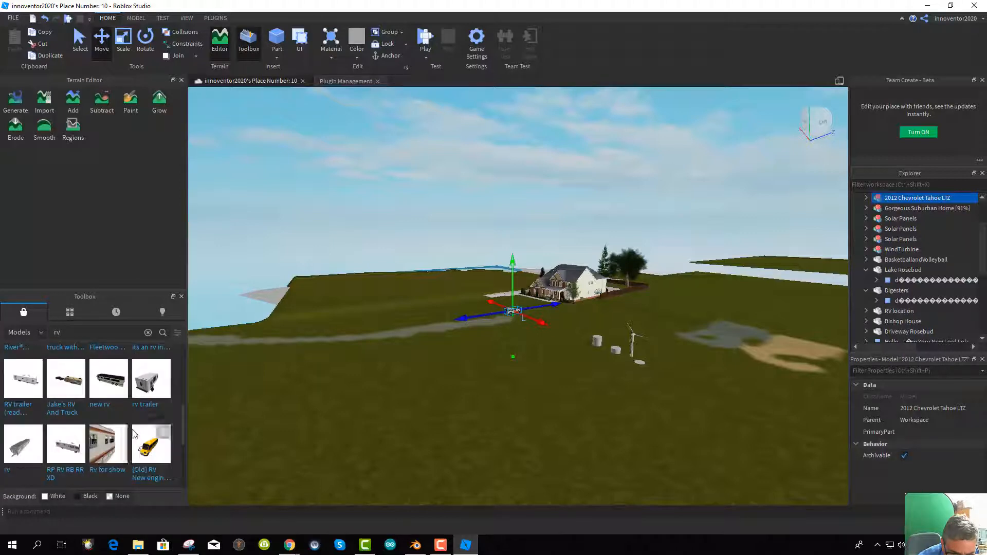
scroll(121, 418, "up", 6)
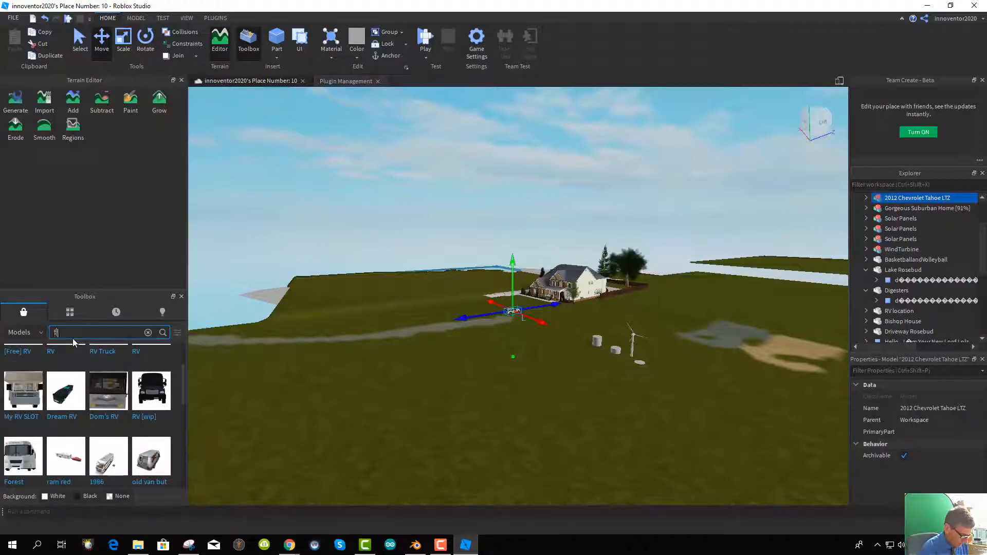
Search the toolbox models for "fifth wheel" and for "rv trailer", and look through the trailer models
type("heel")
key("Return")
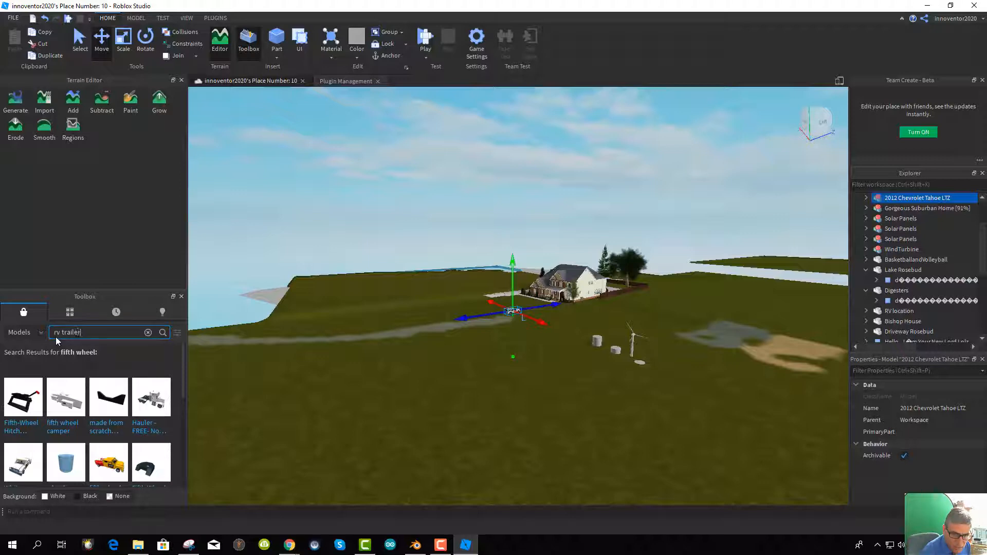
key("Return")
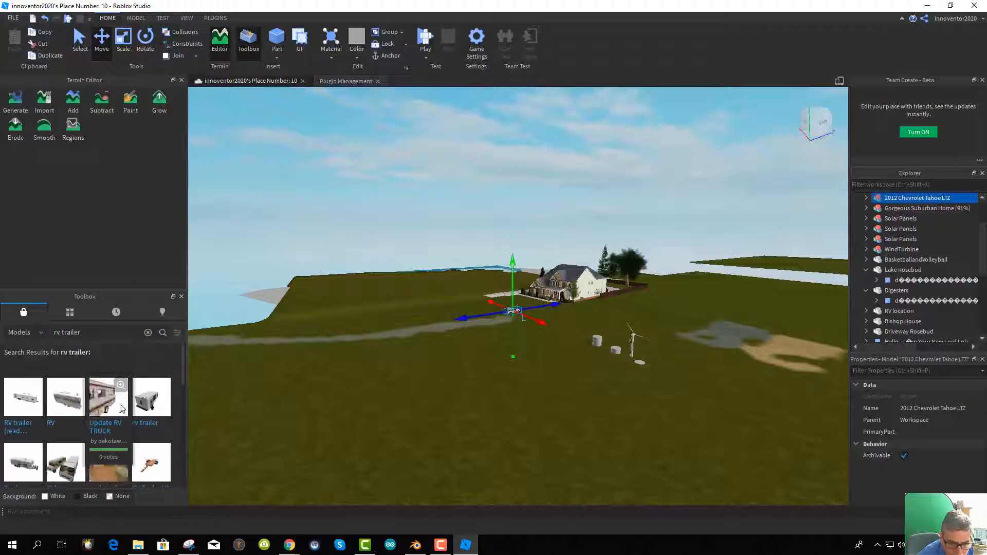
scroll(118, 432, "down", 3)
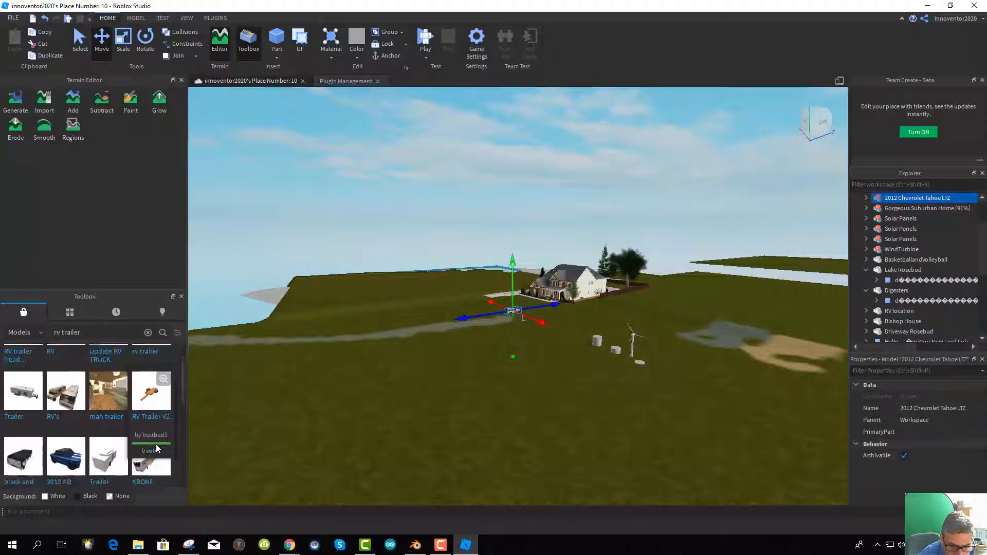
scroll(35, 380, "down", 2)
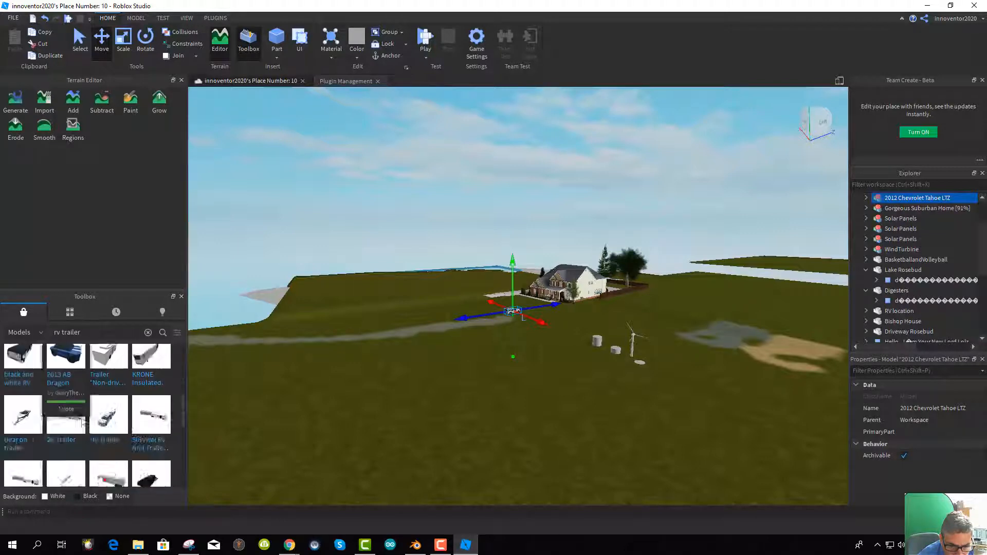
scroll(114, 427, "down", 1)
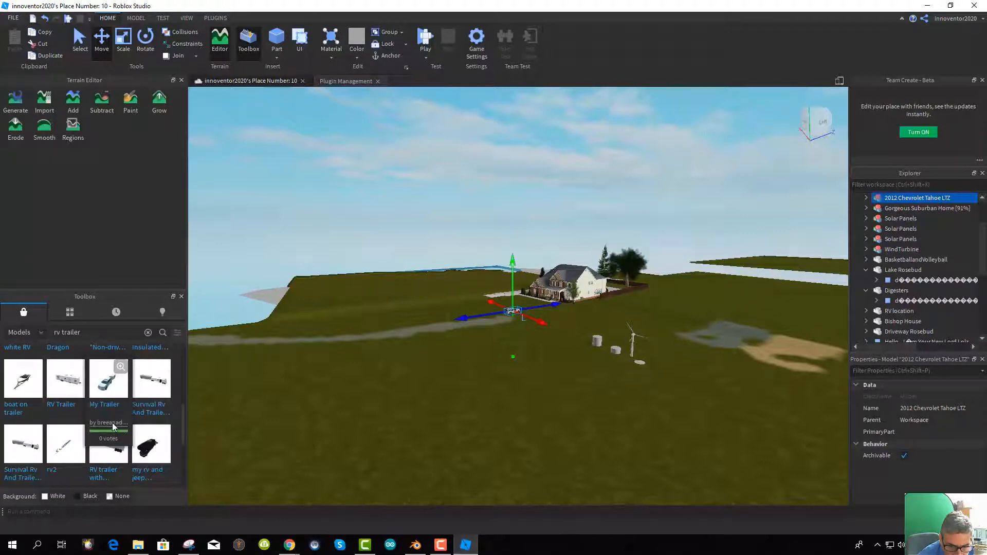
scroll(35, 451, "down", 3)
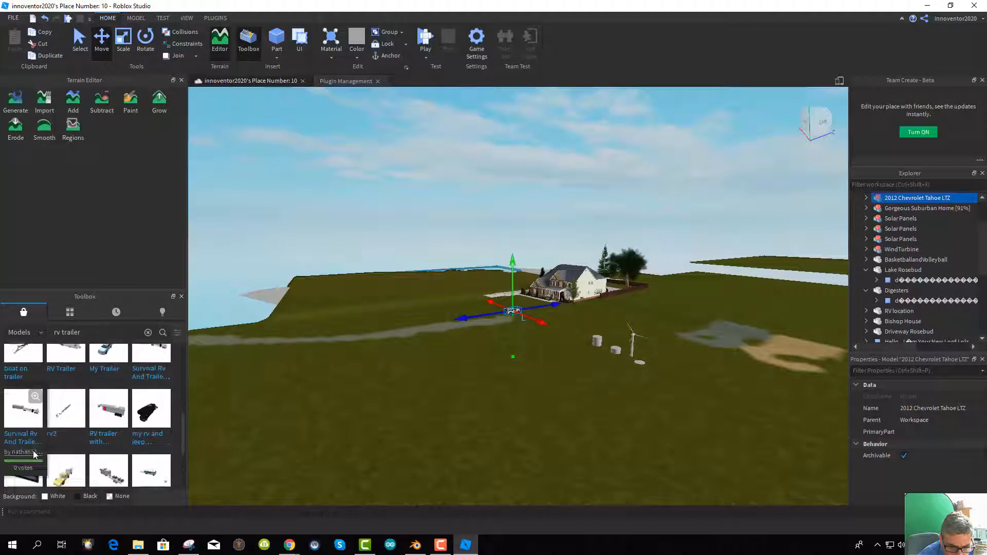
scroll(108, 460, "down", 1)
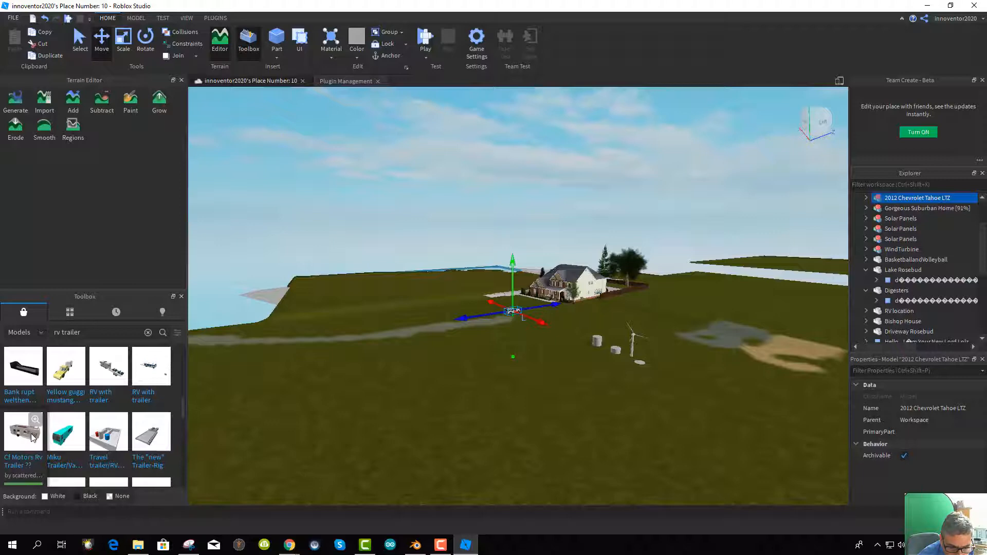
Try out the Cf Motors Rv Trailer model on the grass beside the house and delete it
left_click(32, 439)
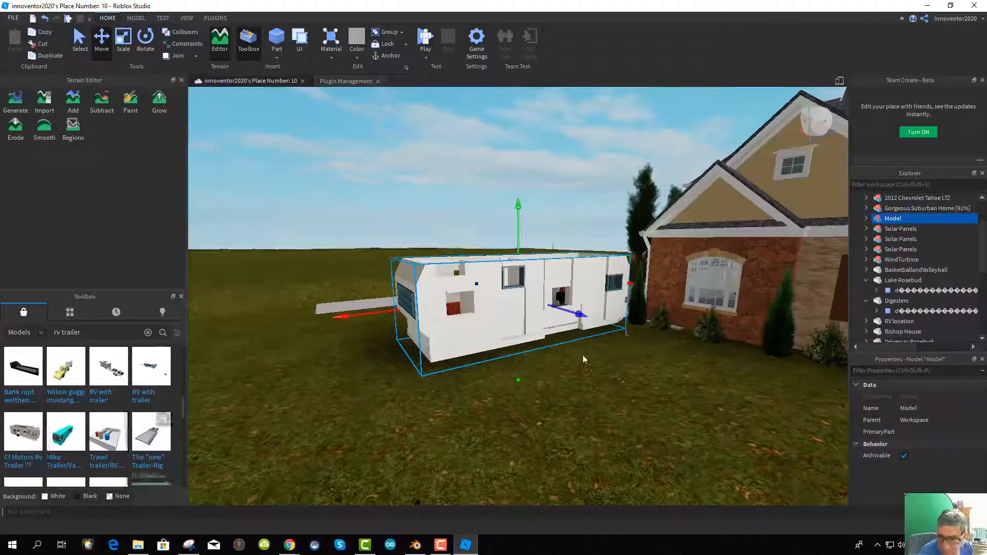
left_click_drag(571, 317, 665, 392)
scroll(563, 400, "down", 5)
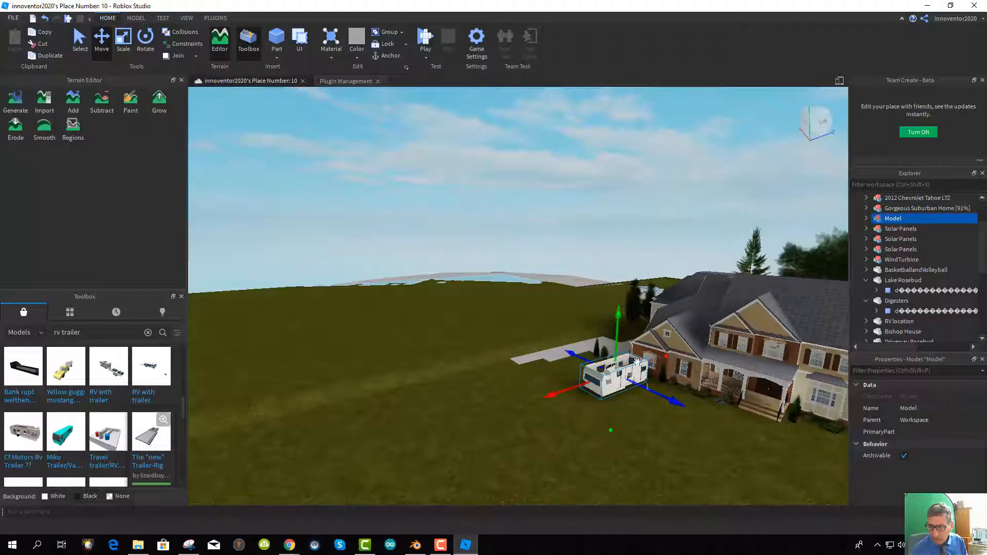
mouse_move(618, 322)
left_mouse_down()
mouse_move(619, 309)
mouse_move(613, 320)
left_mouse_up()
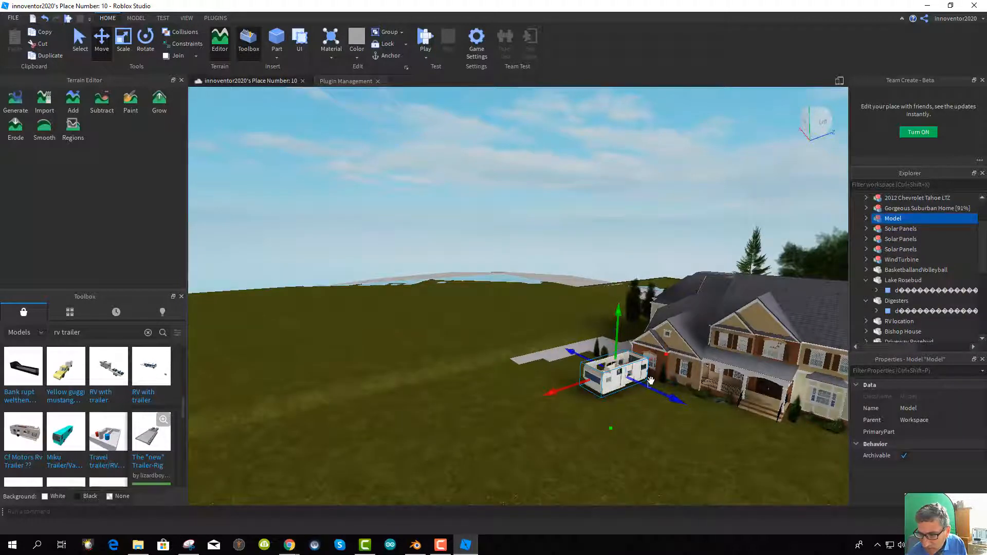
right_click(892, 219)
left_click(889, 268)
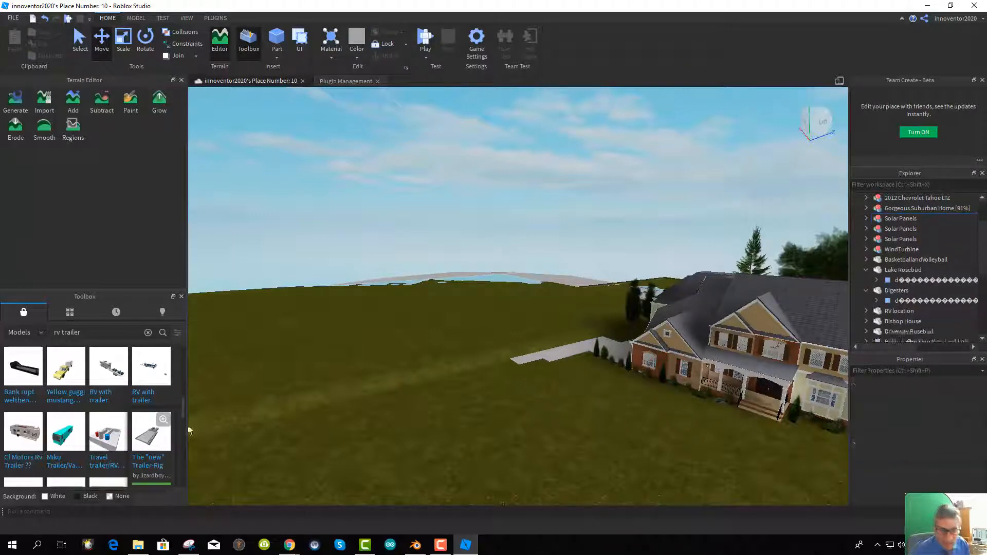
Search the toolbox for "fifth wheel", insert the fifth wheel camper and move it across the grass next to the Tahoe
scroll(80, 389, "up", 10)
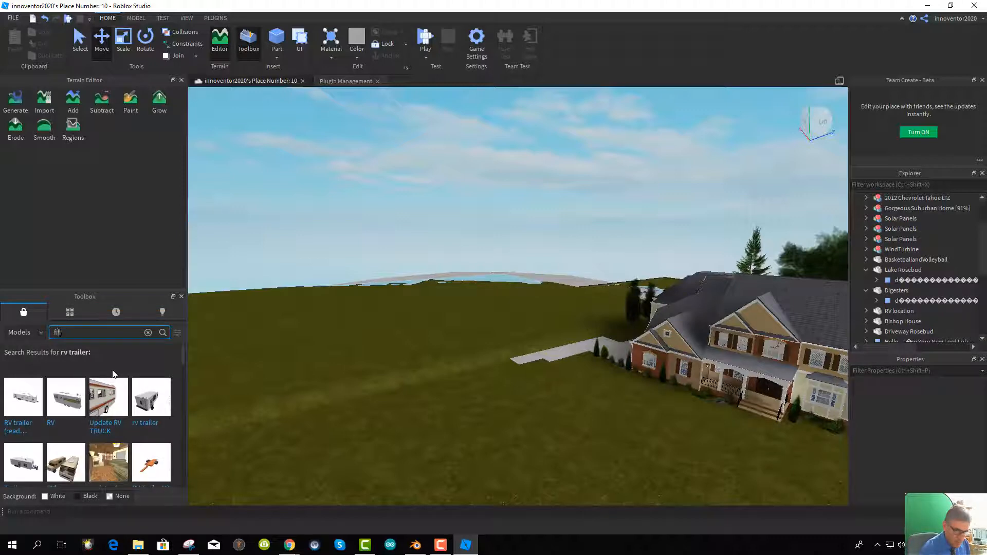
key("Return")
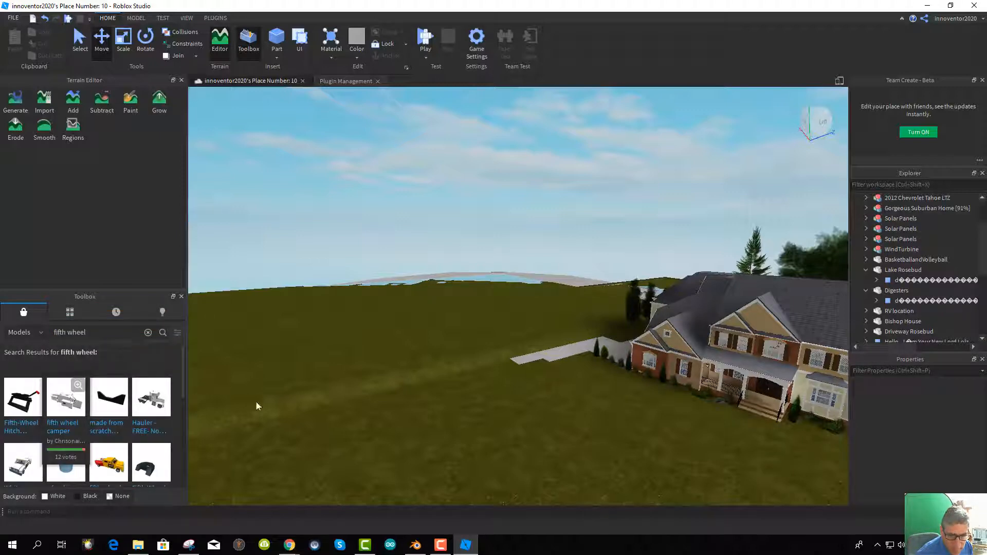
left_click_drag(256, 402, 478, 435)
scroll(498, 433, "down", 2)
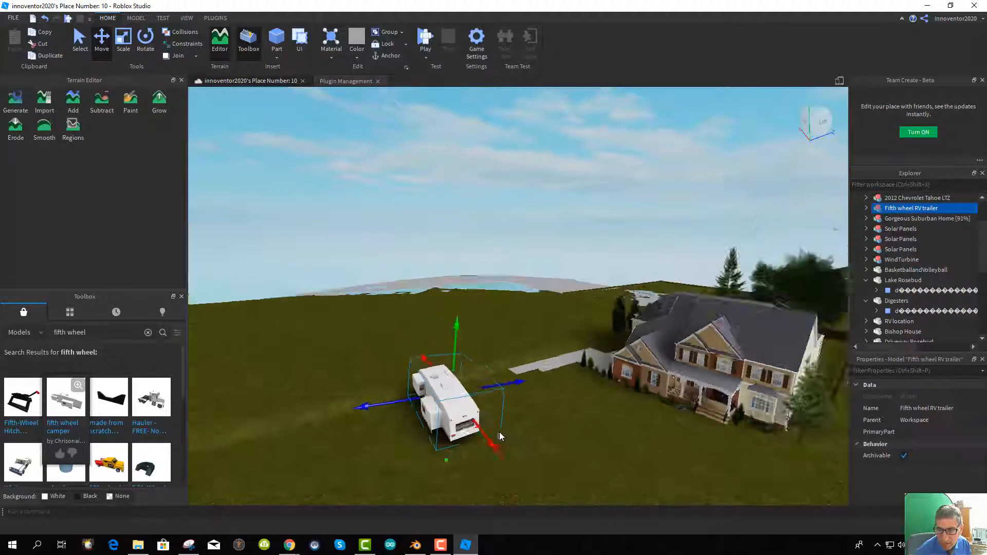
scroll(499, 433, "down", 3)
middle_click_drag(368, 419, 488, 347)
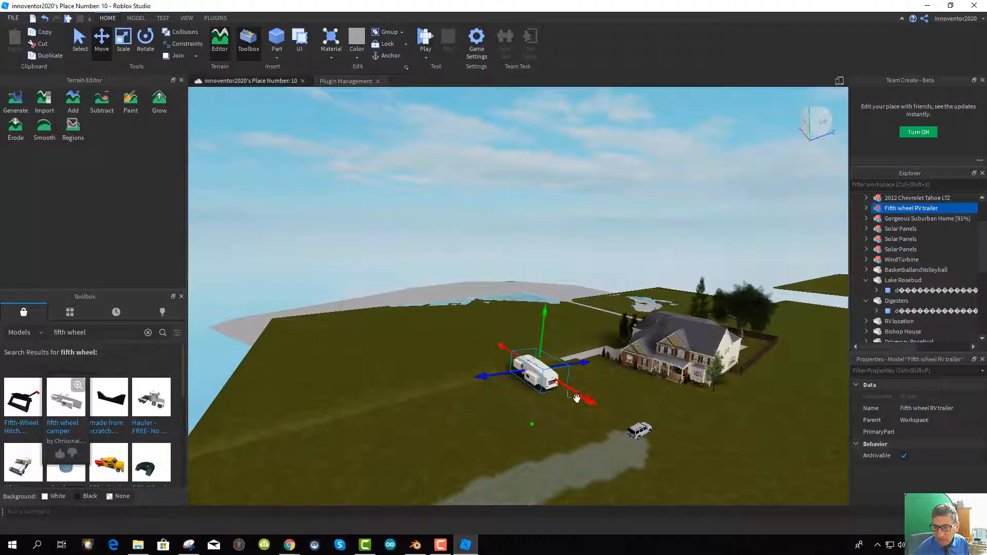
left_click_drag(577, 398, 641, 427)
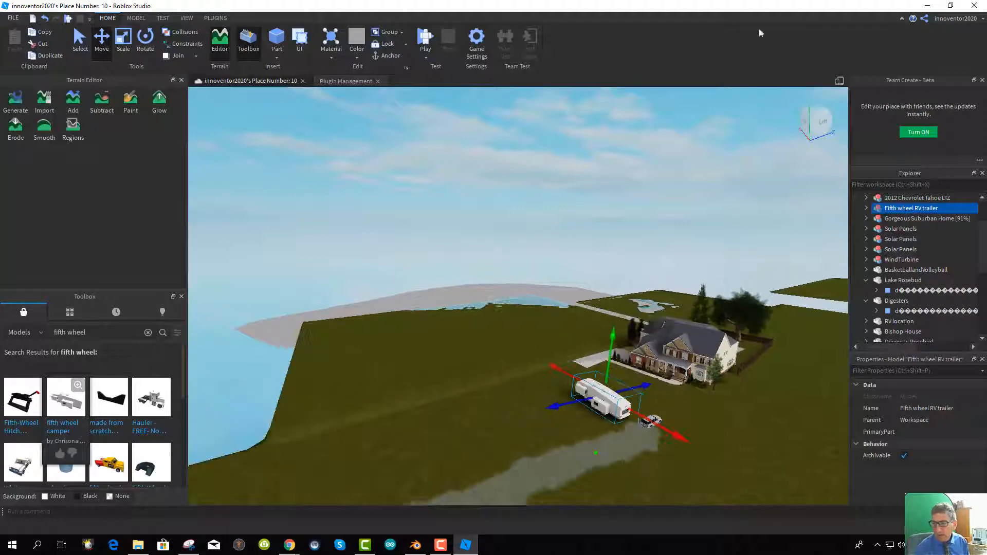
Move the fifth wheel trailer past the house to the small grey ground patch on the far grass
left_click(818, 113)
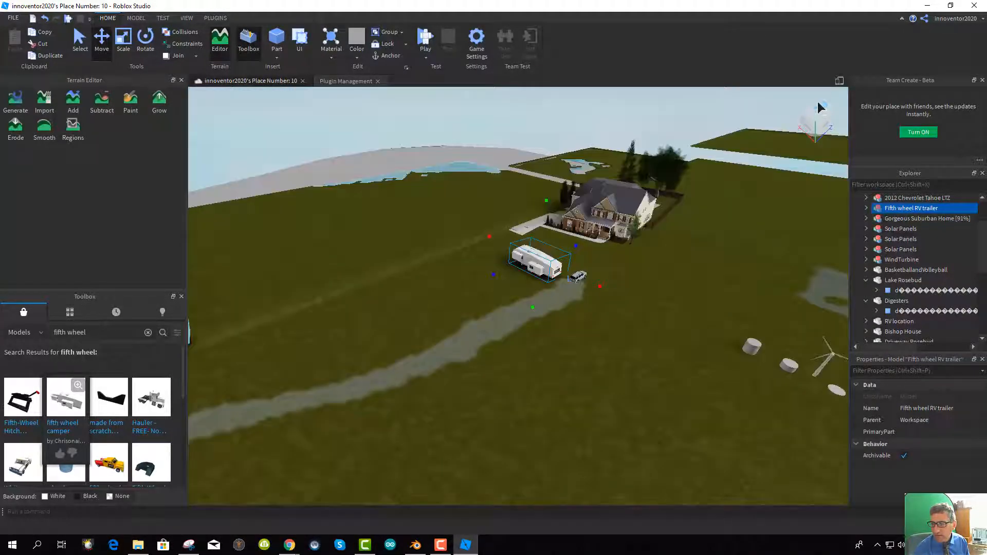
left_click(818, 104)
scroll(461, 214, "down", 5)
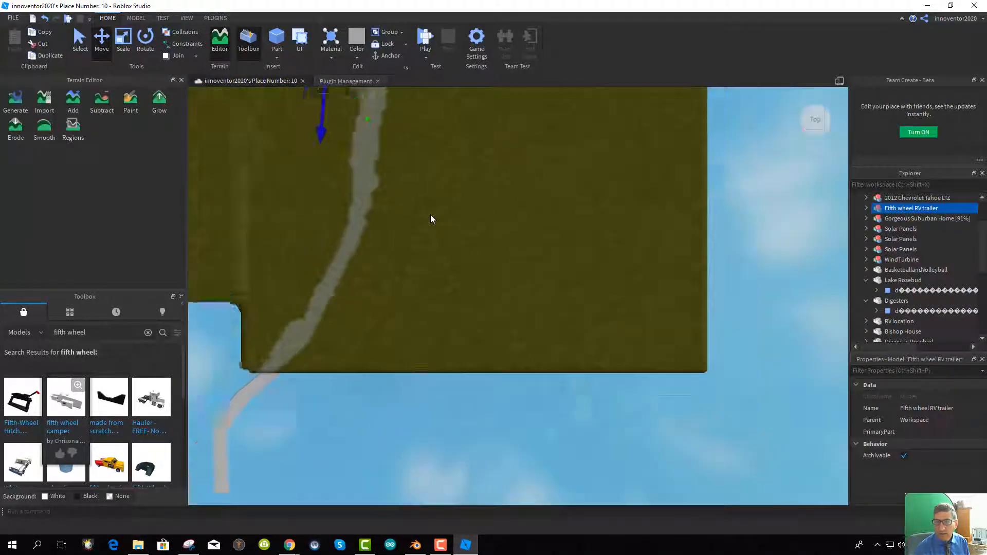
scroll(447, 134, "down", 3)
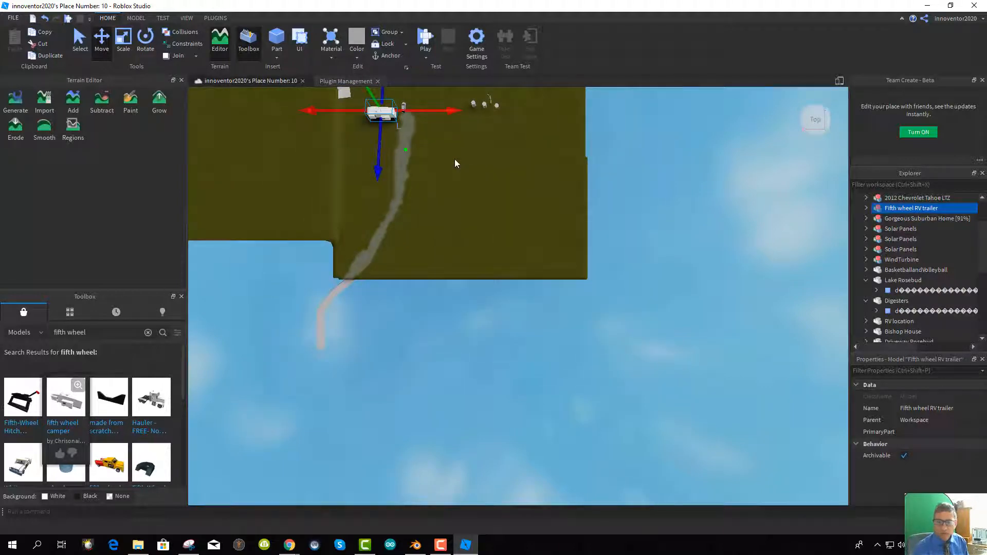
middle_click_drag(459, 172, 542, 552)
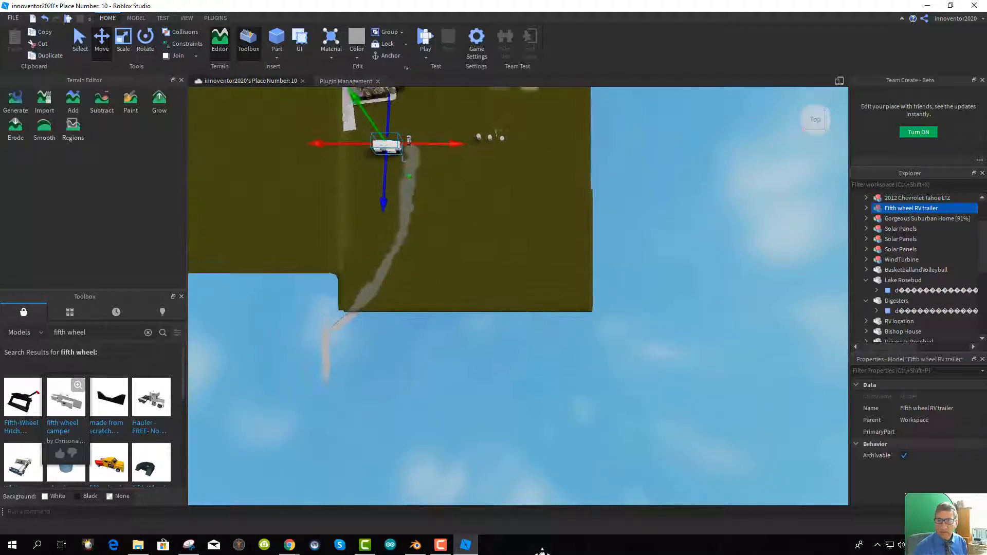
middle_click_drag(542, 152, 484, 88)
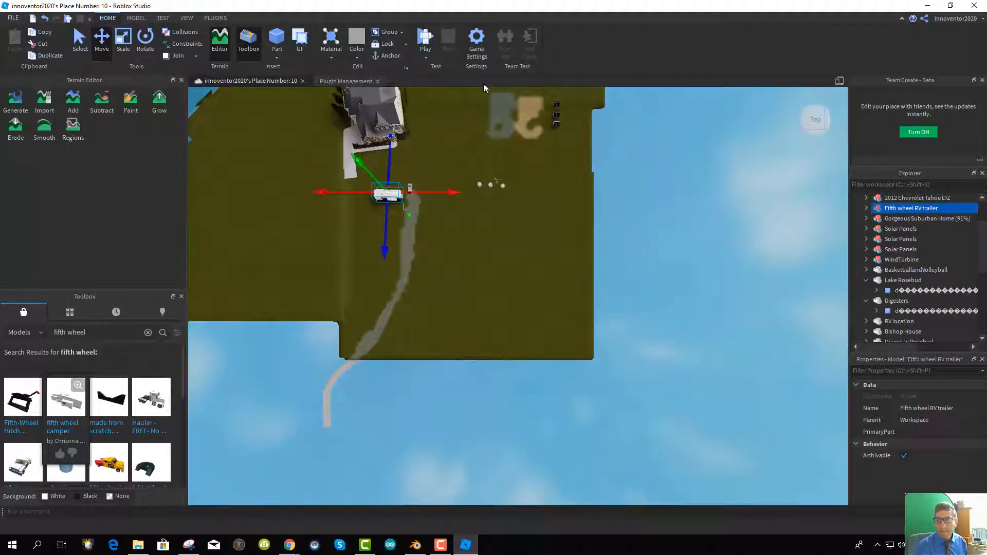
middle_click_drag(503, 378, 509, 330)
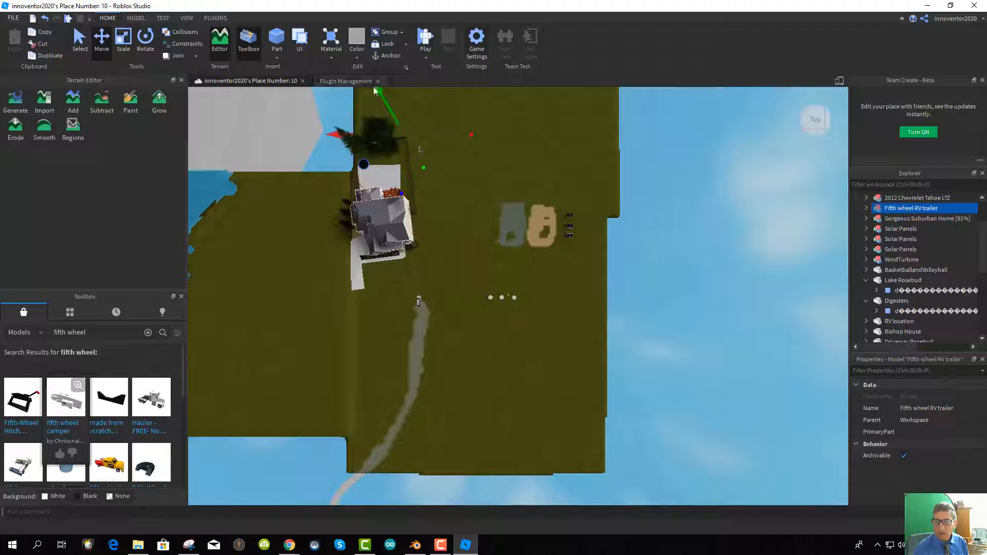
scroll(418, 127, "down", 4)
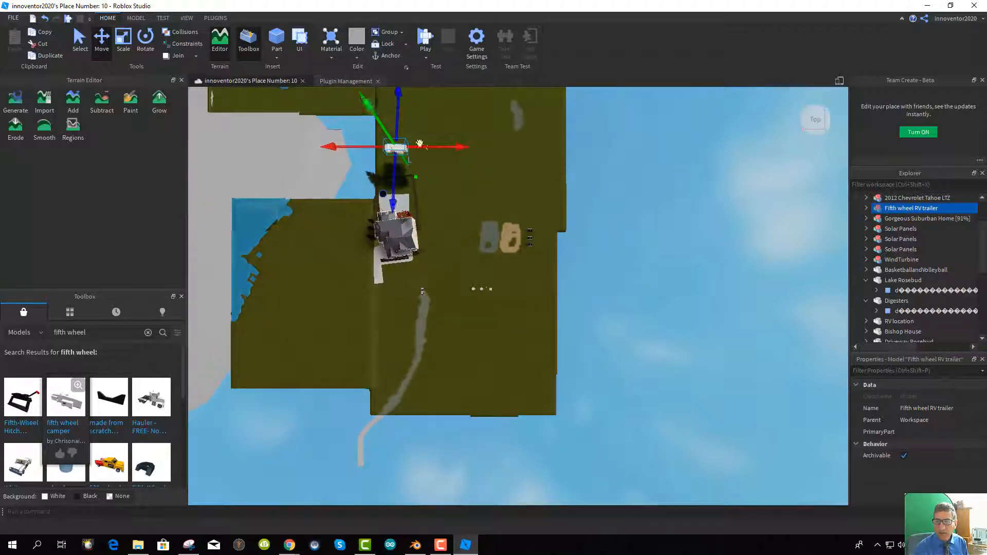
left_click_drag(557, 144, 589, 141)
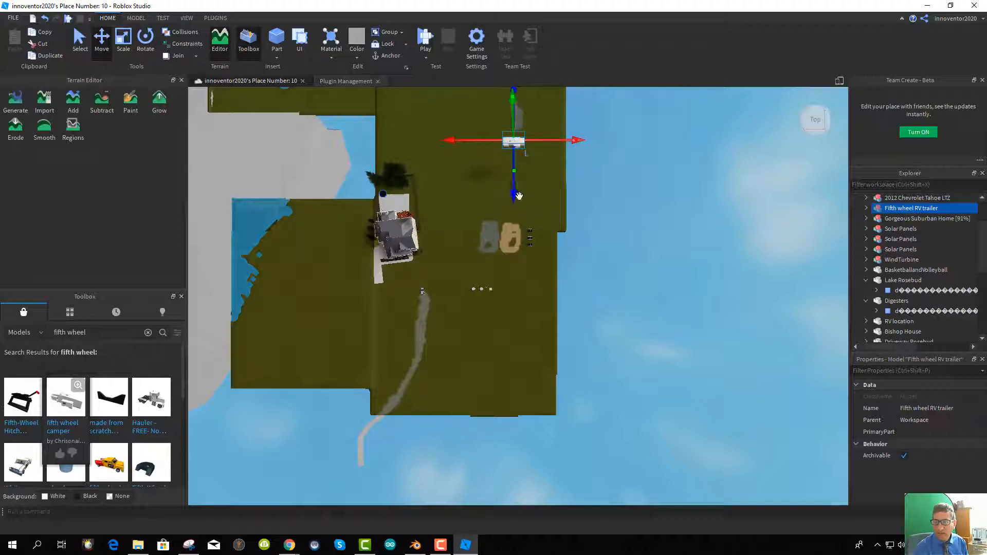
scroll(520, 175, "down", 2)
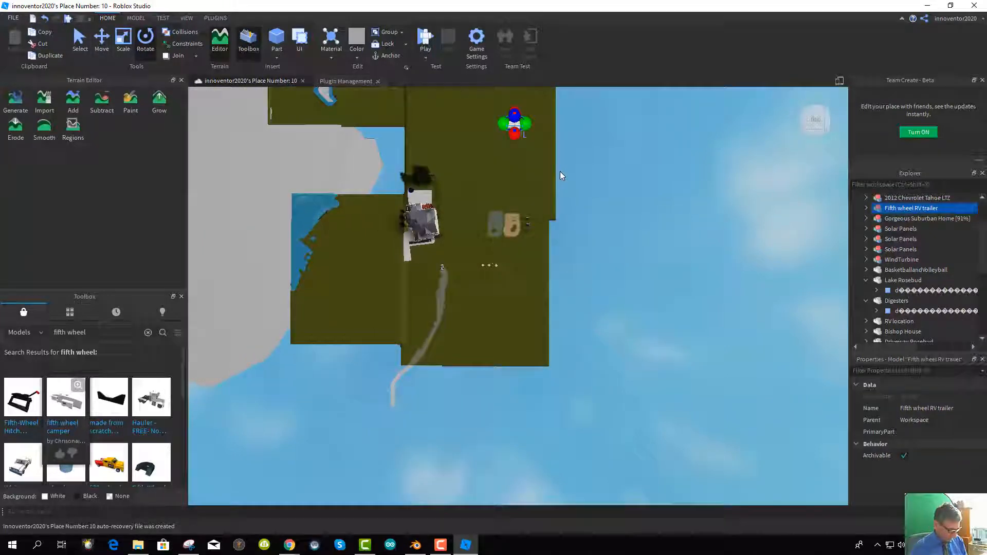
Rotate the fifth wheel trailer about its vertical axis at the grey ground patch
key("f")
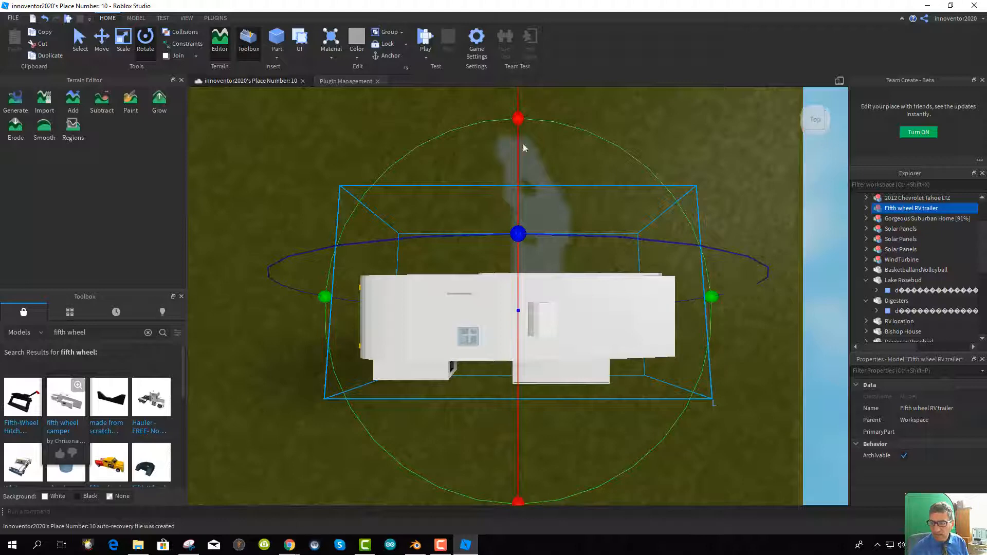
left_click_drag(517, 113, 503, 120)
left_click_drag(399, 149, 402, 150)
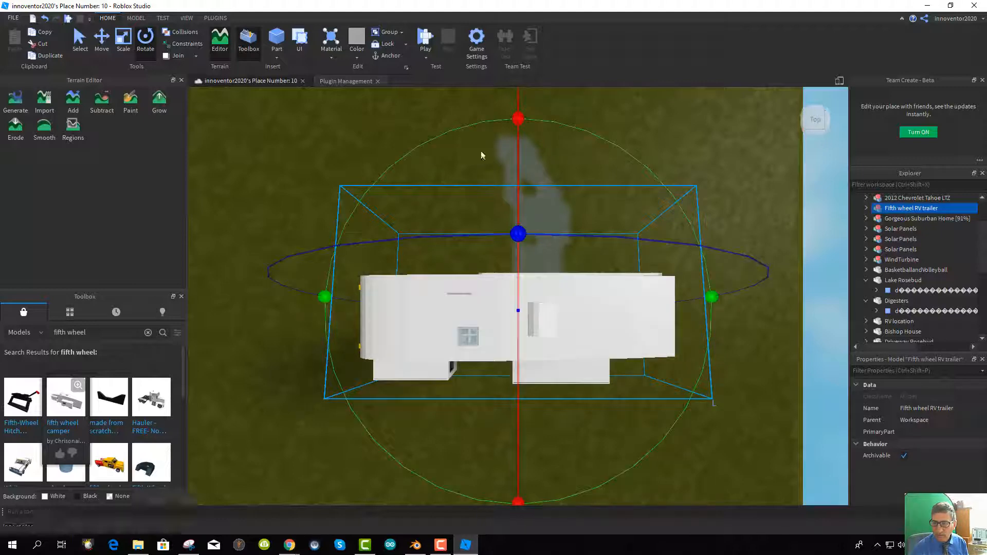
left_click_drag(327, 299, 526, 419)
middle_click_drag(552, 411, 470, 363)
scroll(541, 359, "up", 2)
scroll(535, 359, "down", 3)
right_click_drag(471, 362, 472, 362)
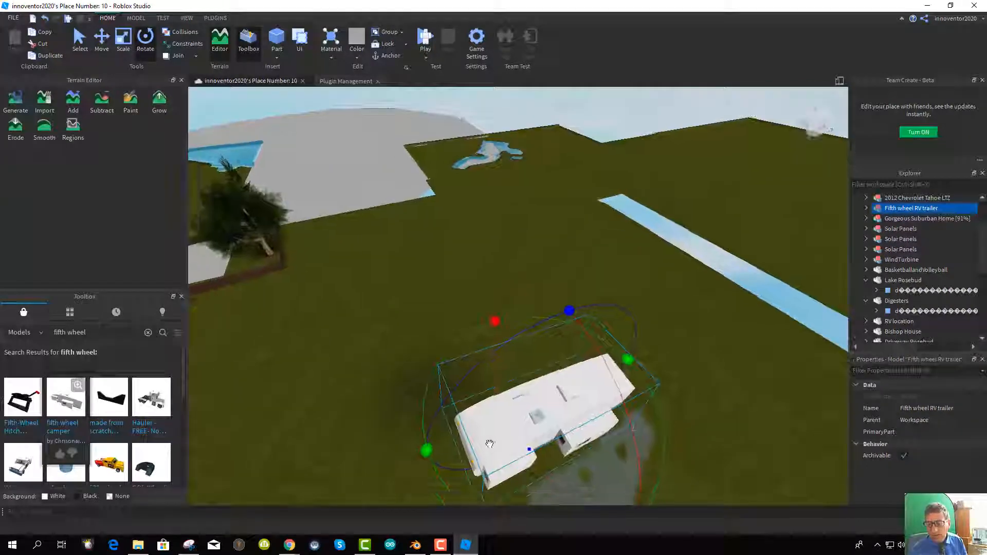
Lift the fifth wheel trailer clear of the grey ground patch and fine-tune its heading about the vertical axis
scroll(482, 436, "down", 2)
middle_click_drag(485, 443, 425, 337)
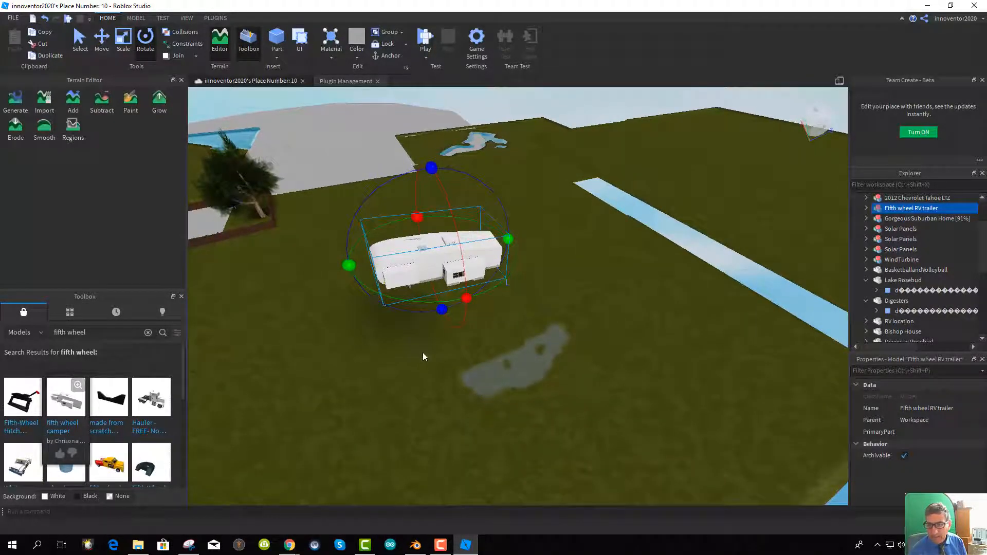
left_click_drag(345, 266, 360, 318)
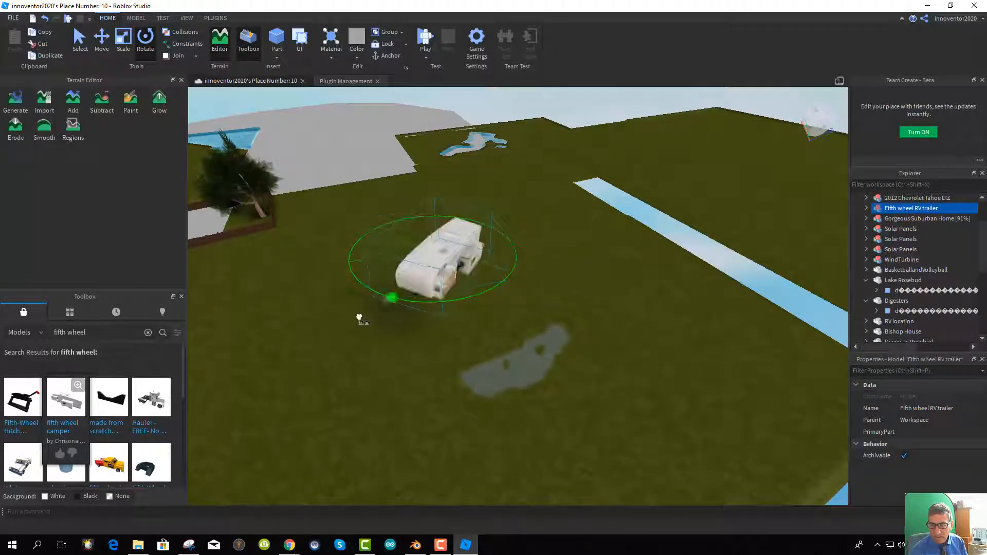
mouse_move(316, 282)
left_mouse_down()
mouse_move(307, 271)
mouse_move(319, 281)
left_mouse_up()
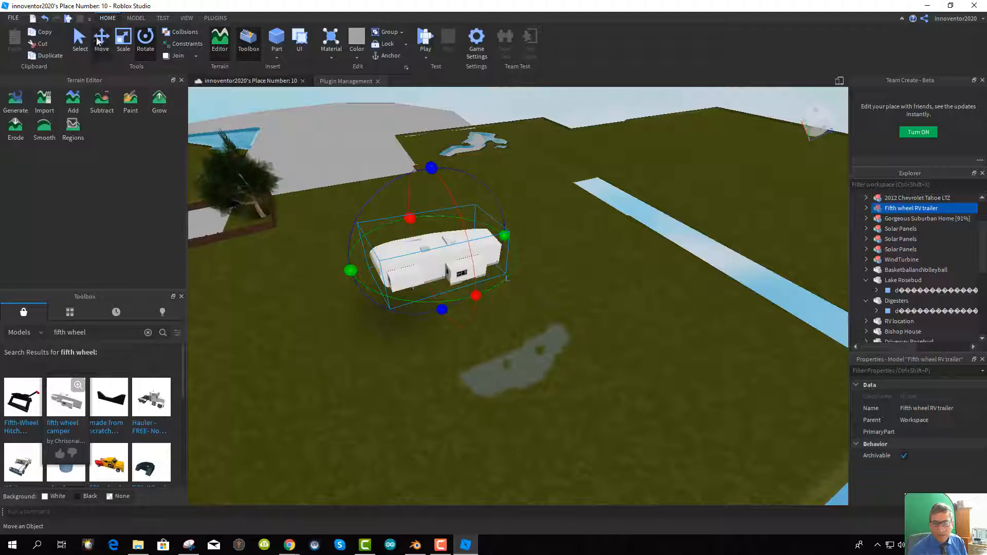
Move the fifth wheel trailer across the grass so that it stands over the grey ground patch
left_click_drag(499, 320, 603, 296)
left_click_drag(543, 261, 575, 464)
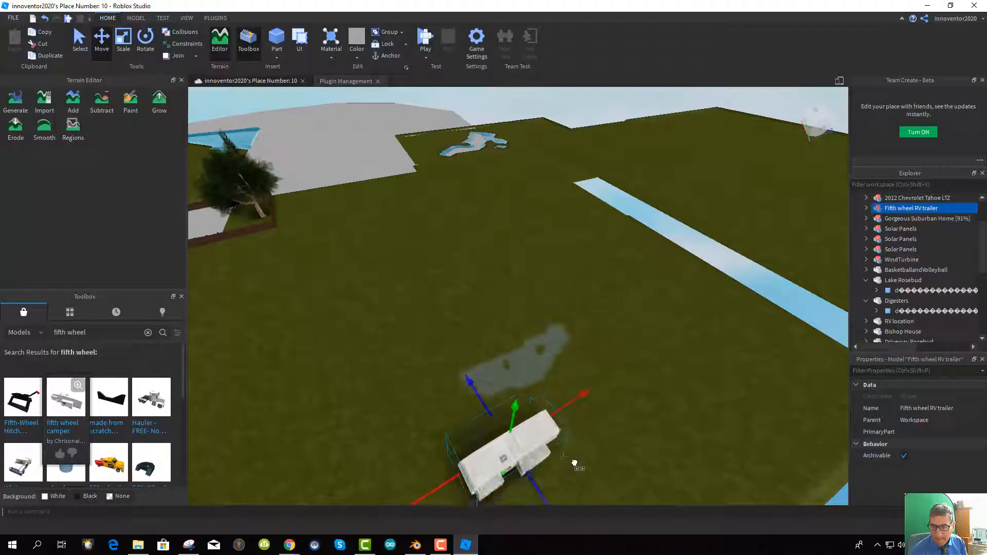
left_click_drag(470, 379, 569, 333)
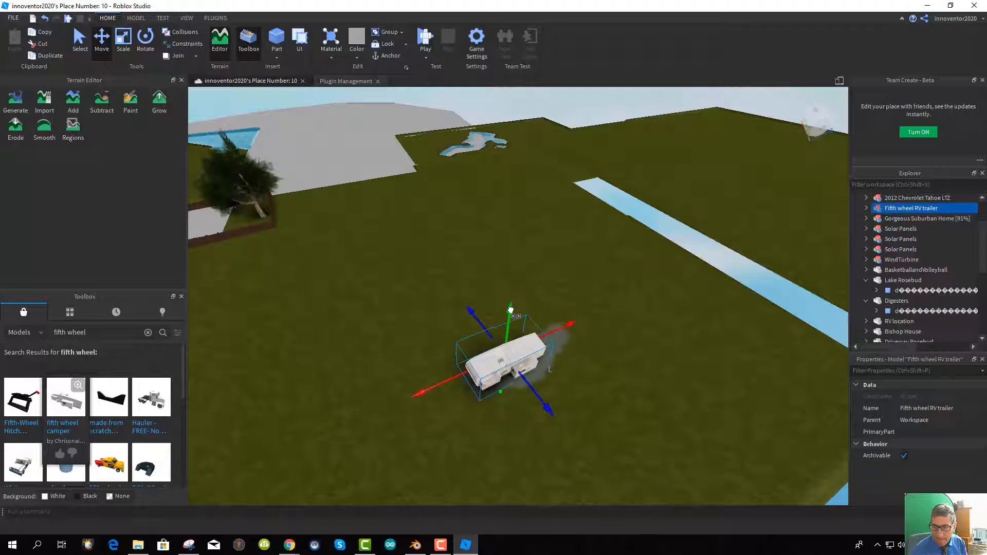
scroll(551, 335, "down", 10)
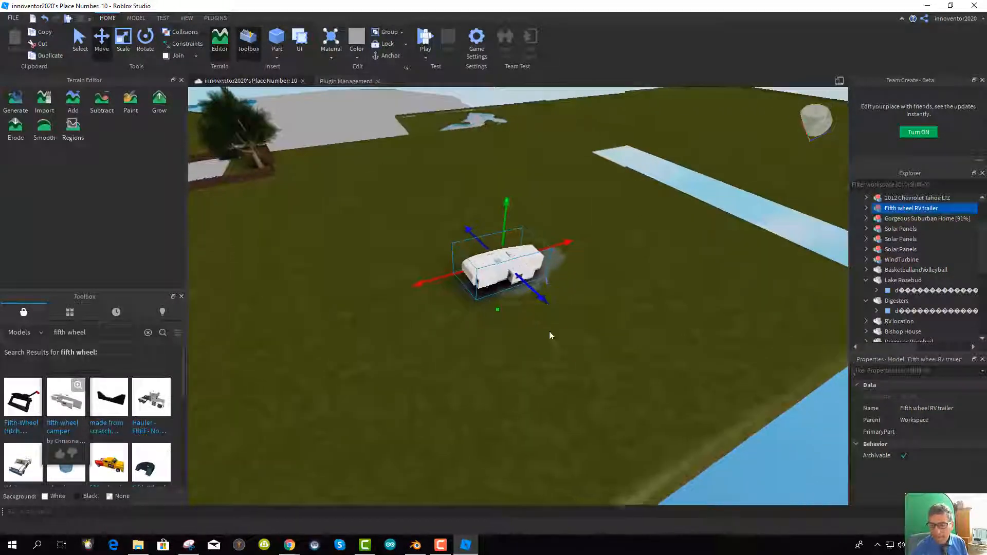
Lower the fifth wheel trailer onto the ground and save the place
scroll(517, 213, "up", 4)
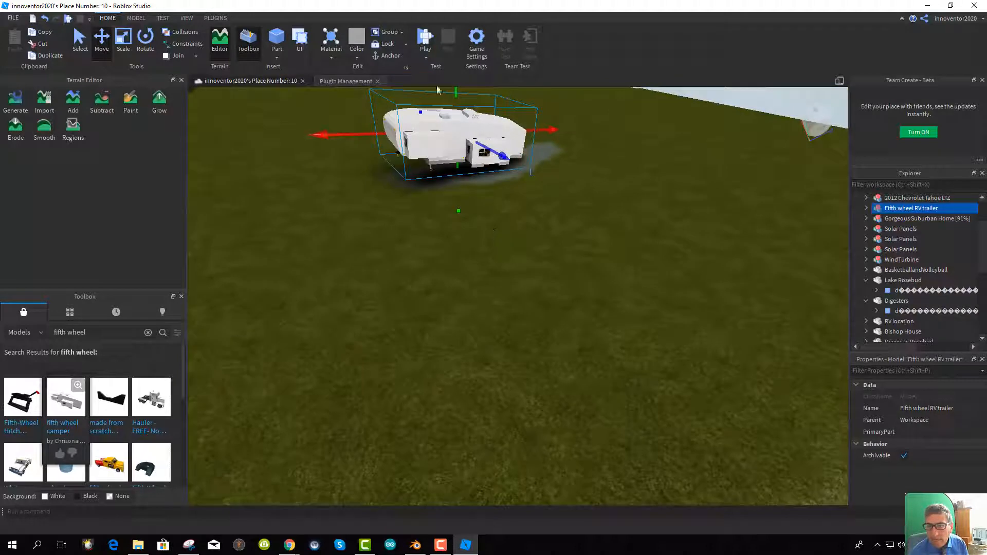
left_click_drag(461, 214, 462, 227)
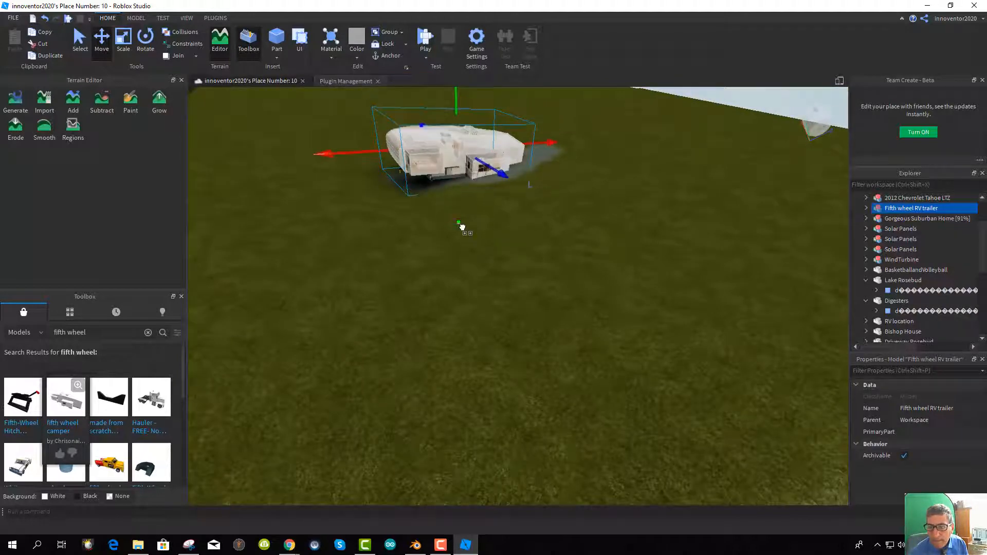
scroll(463, 226, "up", 5)
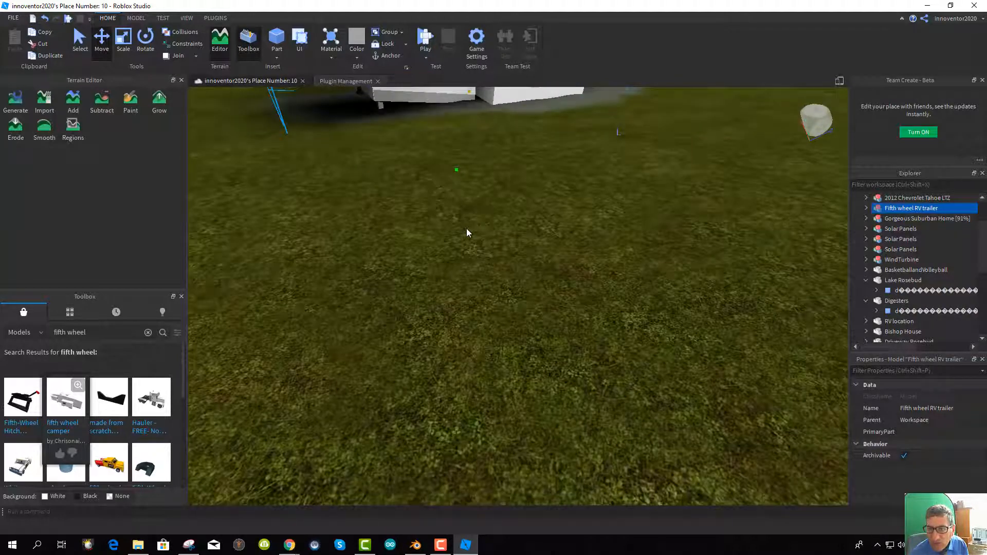
scroll(467, 230, "down", 5)
middle_click_drag(480, 250, 530, 293)
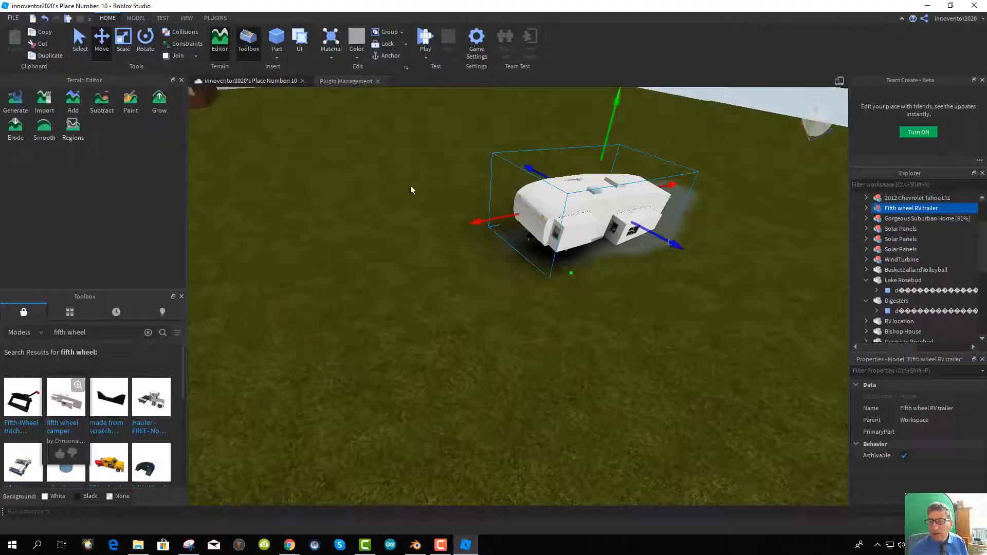
left_click(23, 19)
left_click(26, 90)
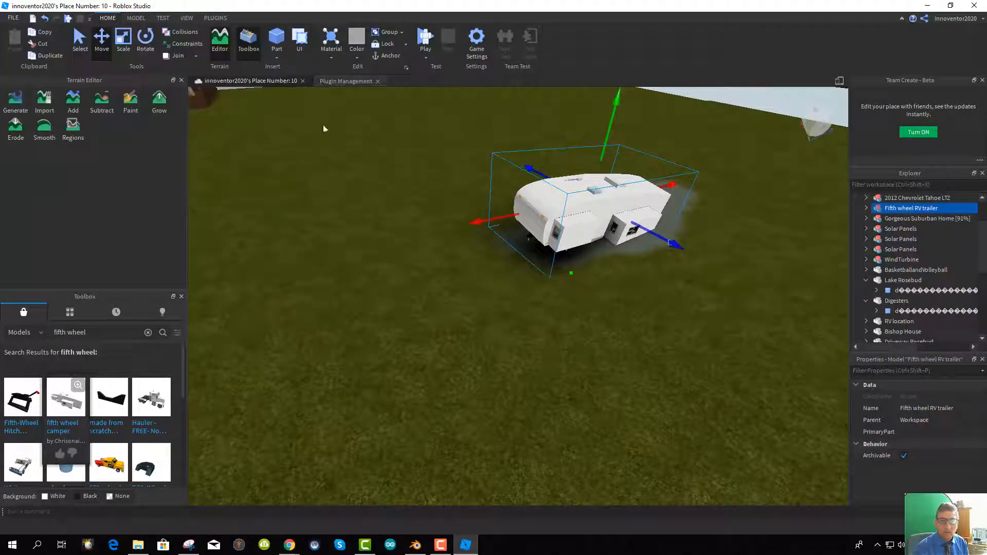
Start a playtest, run the character across the grass to the fifth wheel trailer and jump onto its roof
left_click(425, 41)
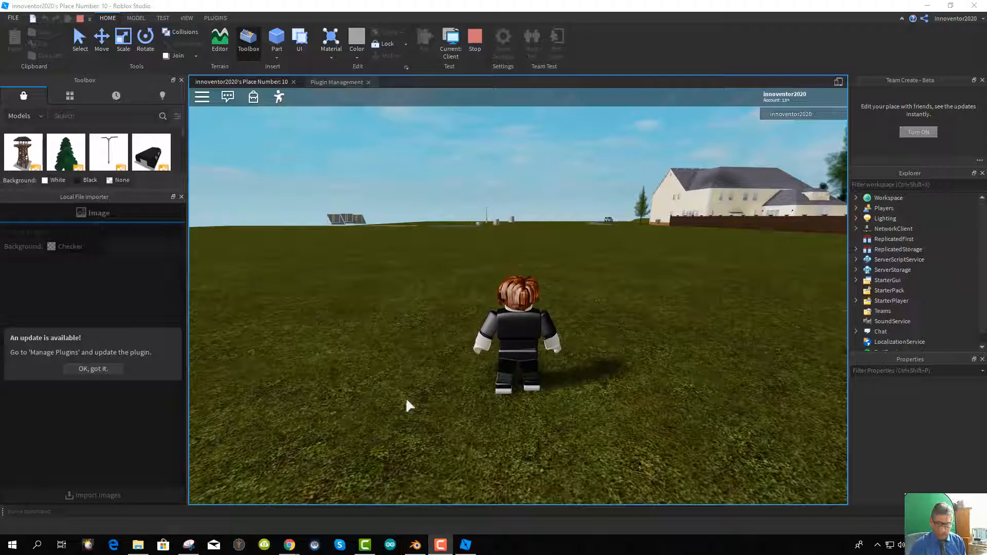
key("w")
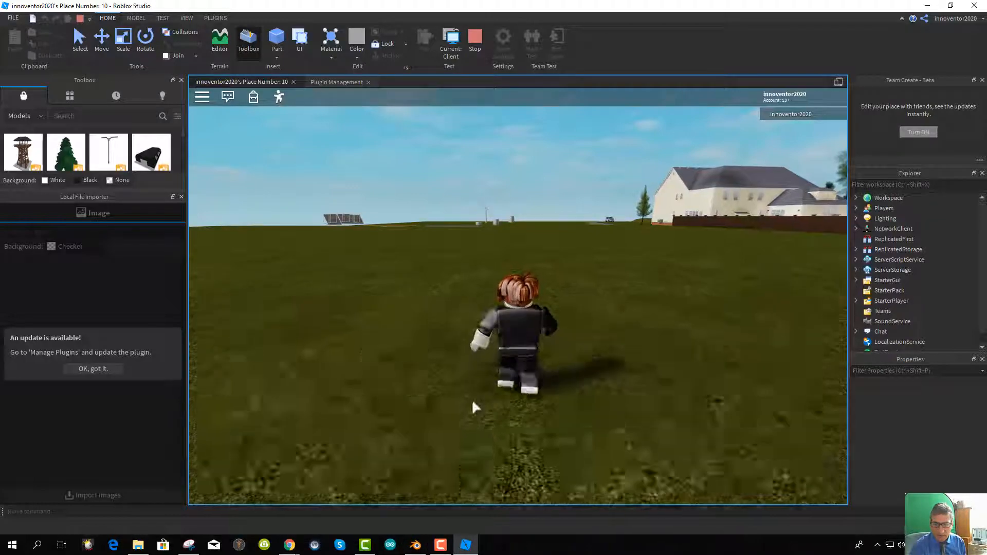
right_click_drag(473, 401, 467, 399)
key("w")
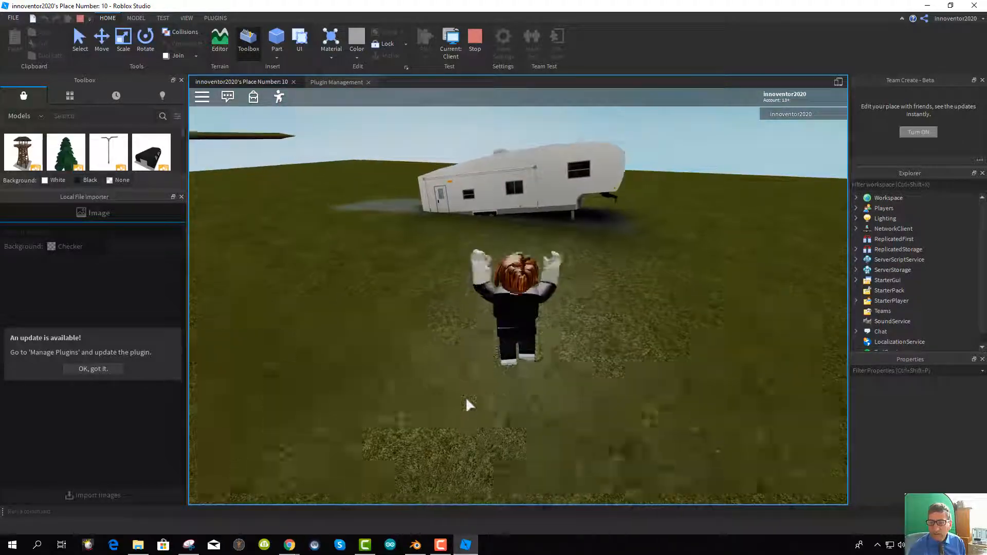
key("space")
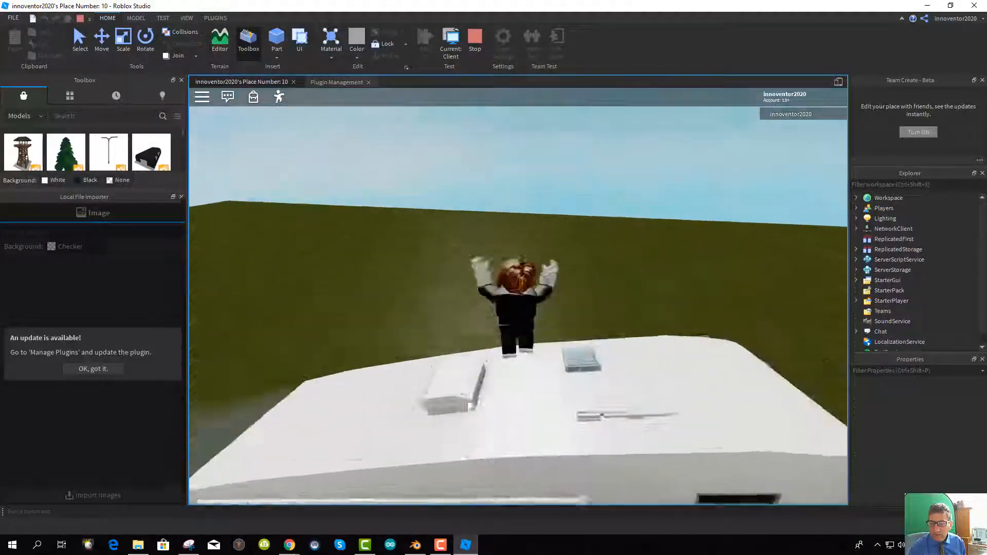
Take the character inside the fifth wheel trailer and through the hallway into the bedroom
right_click_drag(467, 399, 433, 421)
key("w")
key("w")
key("w")
left_click(468, 317)
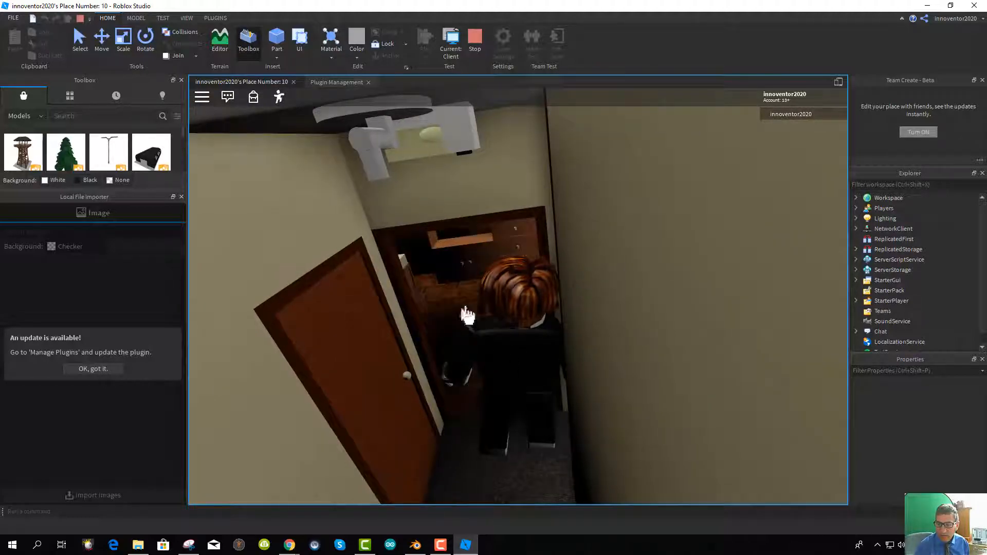
key("w")
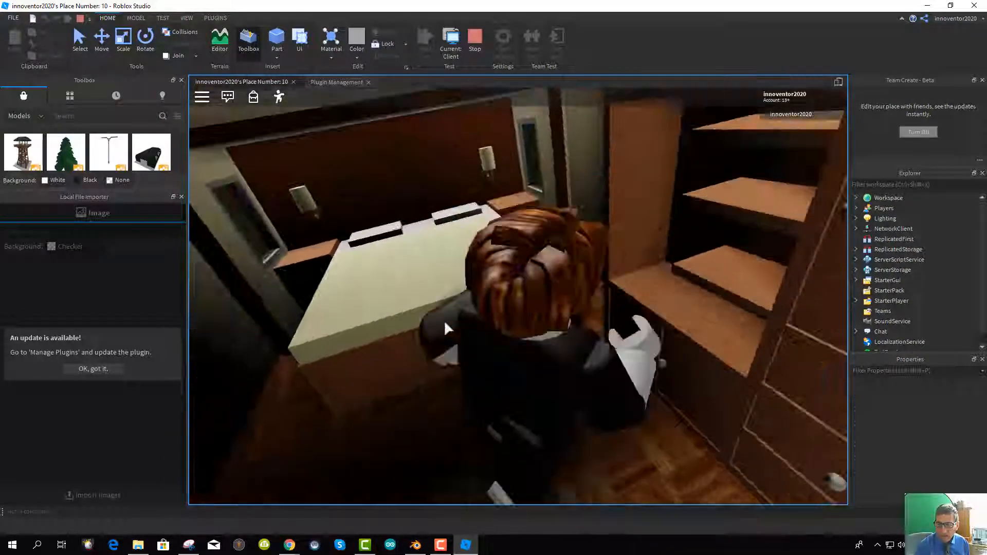
Look around the trailer's bedroom, open the bathroom door and walk into the bathroom
right_click_drag(444, 321, 453, 323)
key("w")
right_click_drag(711, 301, 722, 314)
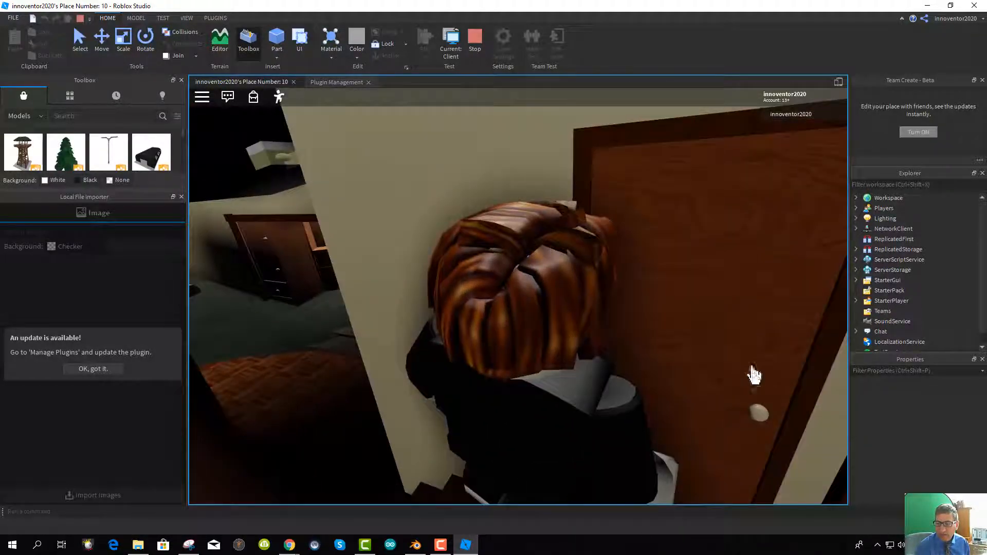
left_click(756, 401)
key("w")
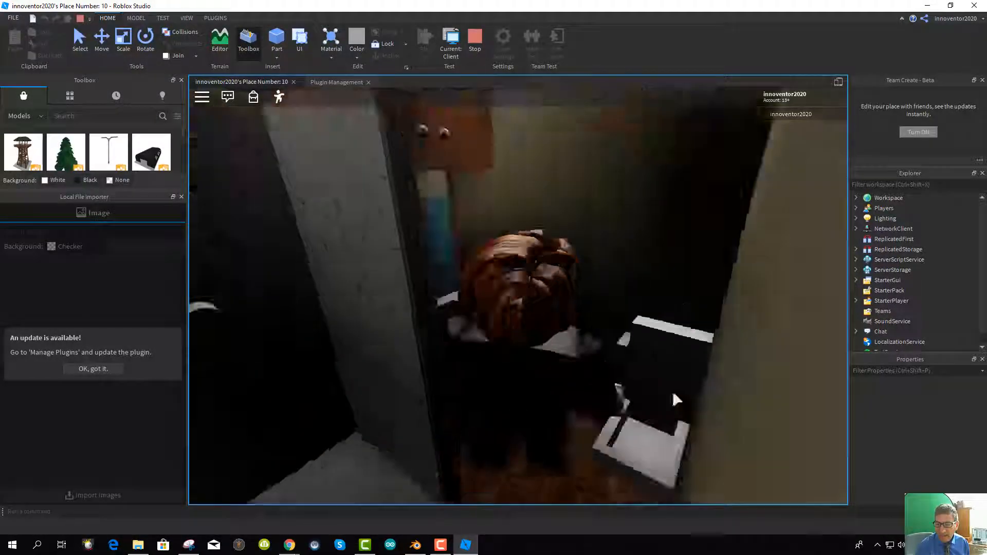
mouse_move(673, 393)
right_mouse_down()
mouse_move(688, 394)
mouse_move(666, 401)
mouse_move(673, 396)
right_mouse_up()
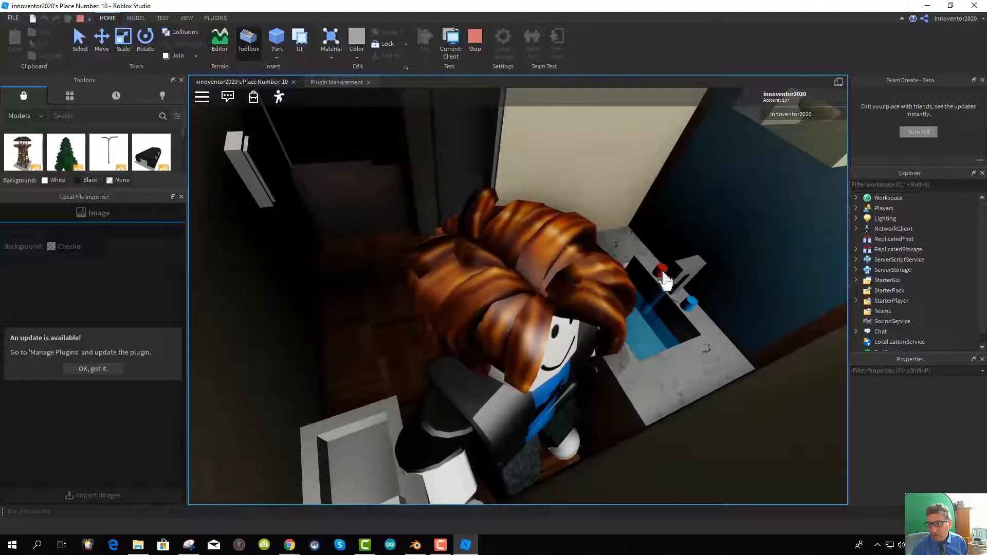
Try the hot and cold taps of the trailer's bathroom sink and turn to look around the room
left_click(689, 305)
right_click_drag(637, 322, 638, 323)
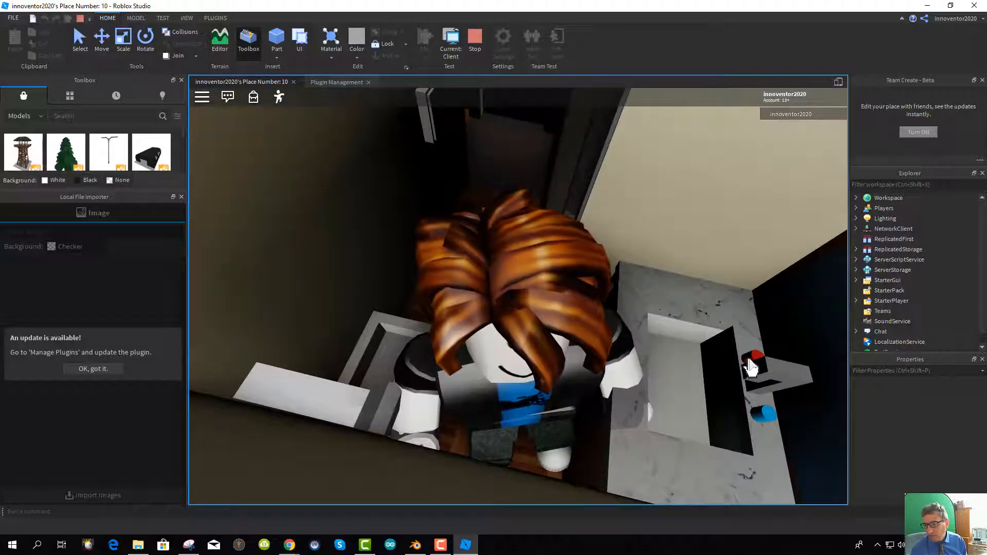
left_click(751, 367)
left_click(755, 406)
left_click(765, 418)
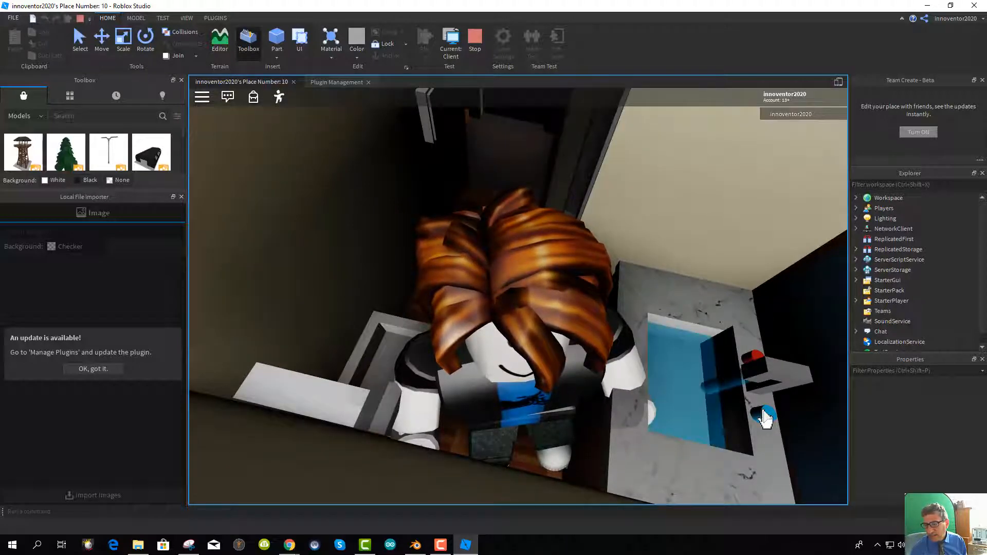
right_click_drag(529, 415, 533, 421)
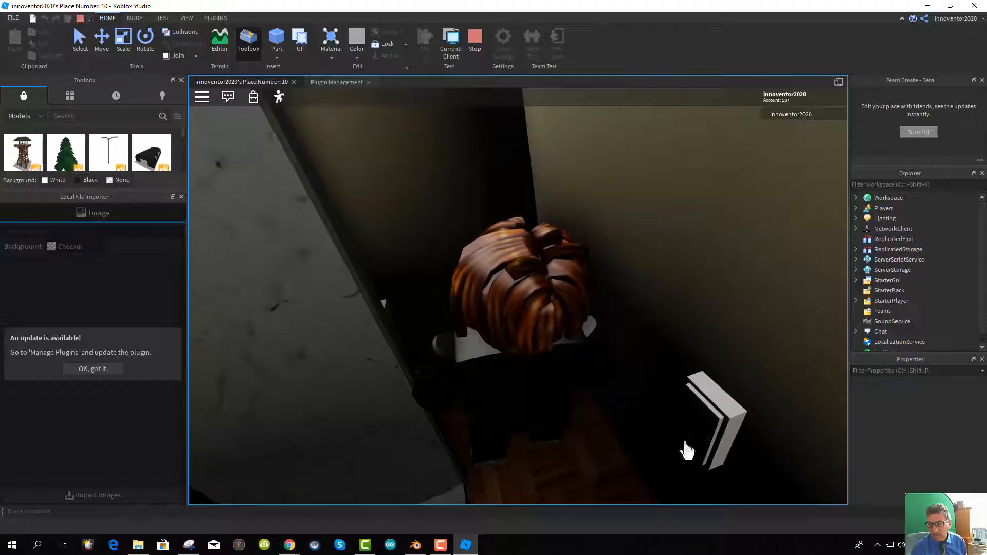
Inspect the trailer's kitchen sink, cabinets and sofa area, and end the playtest
right_click_drag(689, 435, 644, 387)
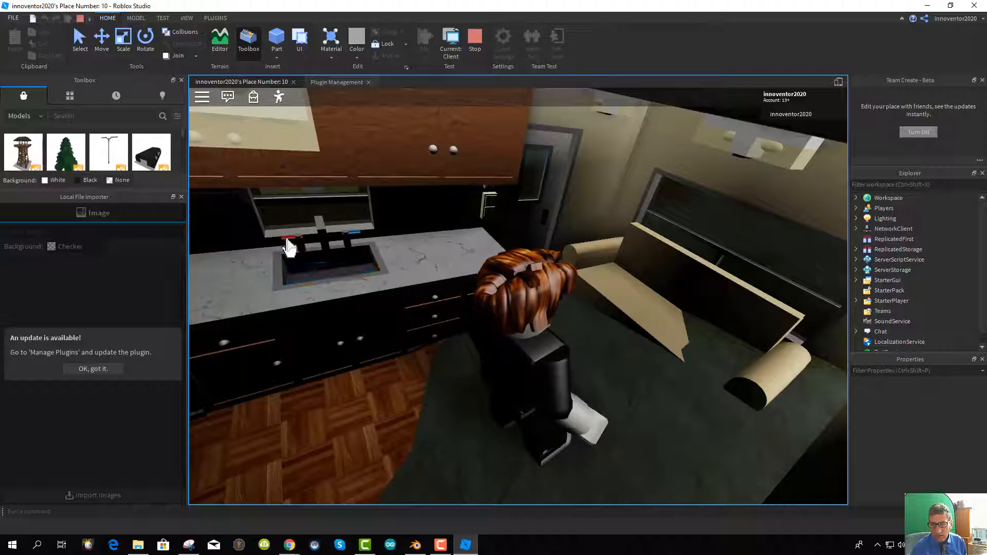
right_click_drag(317, 347, 318, 347)
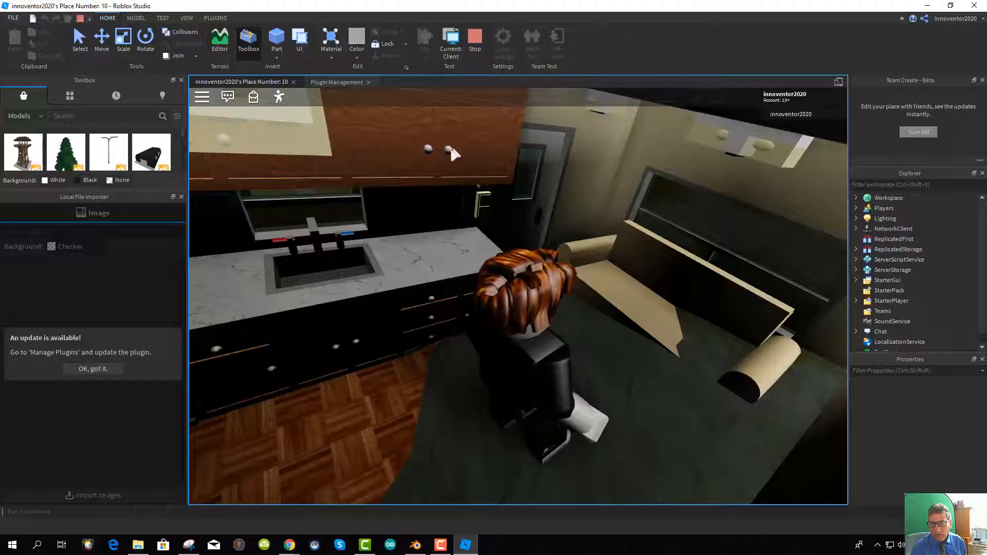
right_click_drag(445, 164, 444, 163)
key("w")
key("w")
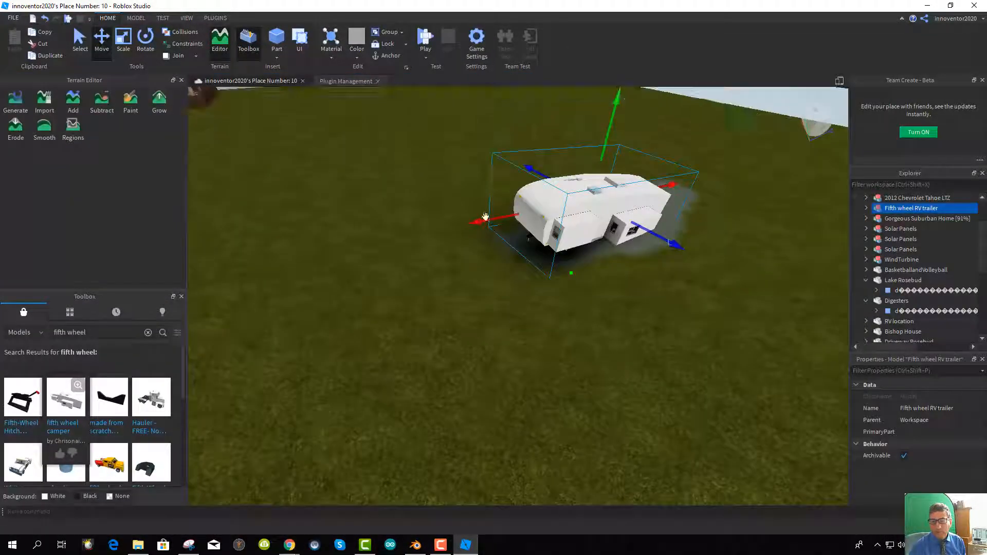
Rotate the tilted fifth wheel trailer until it sits level and raise it slightly above the ground
right_click_drag(494, 282, 498, 381)
scroll(580, 345, "up", 5)
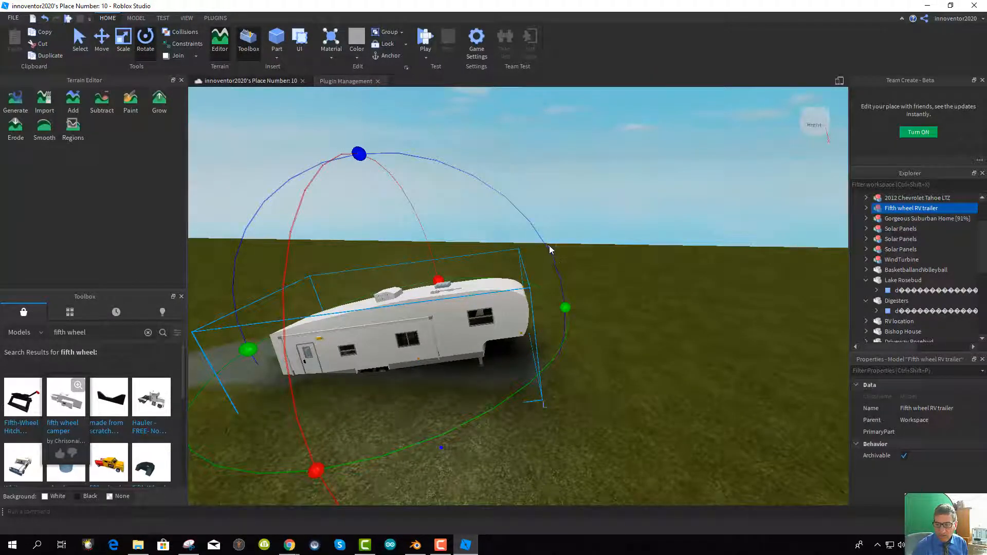
left_click(550, 257)
left_click(492, 310)
left_click_drag(361, 155, 395, 167)
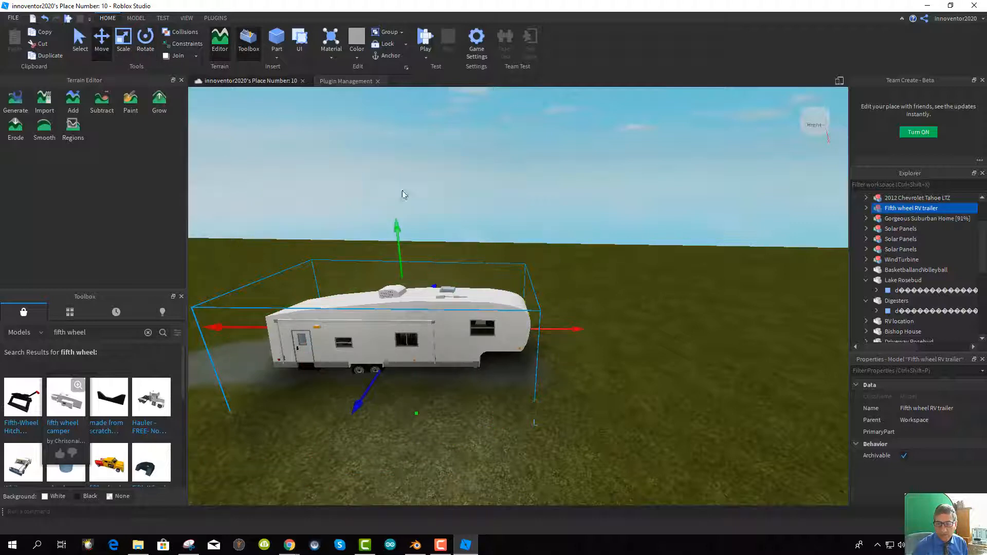
left_click_drag(399, 234, 400, 225)
left_click_drag(400, 226, 401, 229)
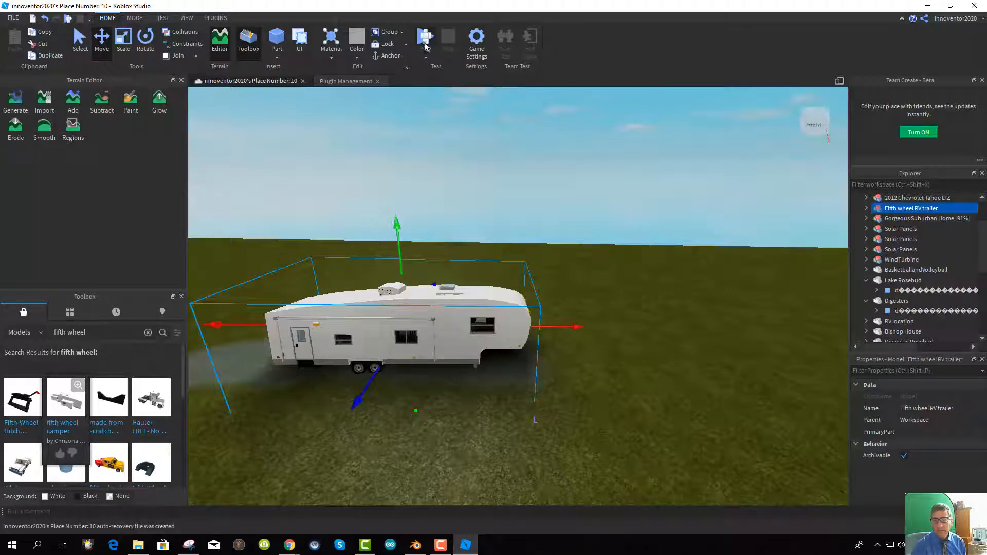
Start a playtest, accept the free Gorgeous Suburban Home offer and walk the character across the grass into the fifth wheel trailer
left_click(425, 46)
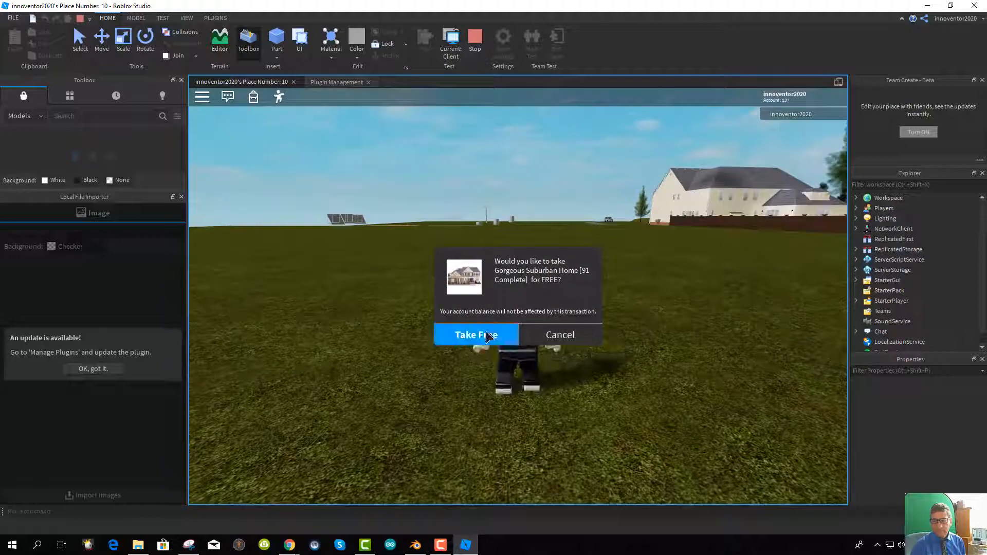
left_click(487, 337)
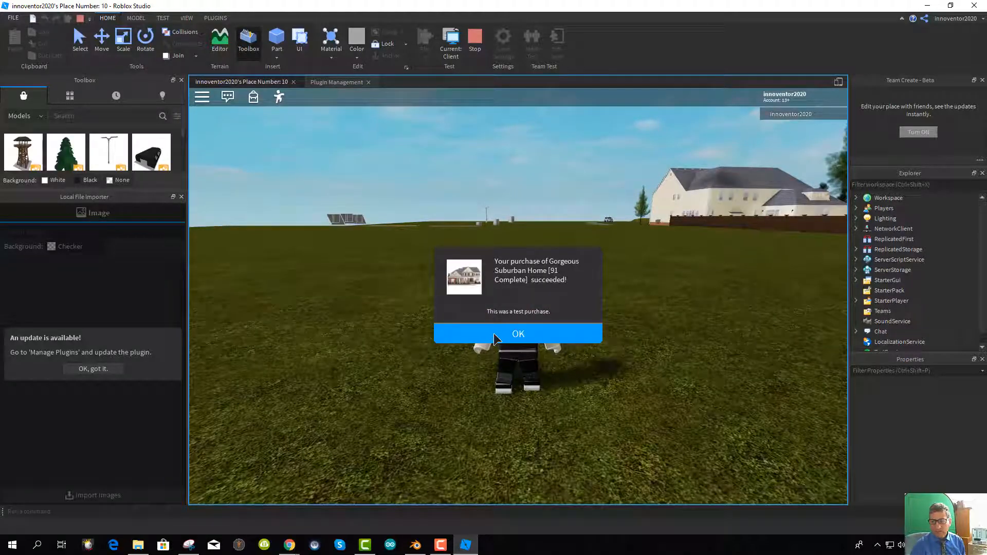
left_click(517, 334)
key("w")
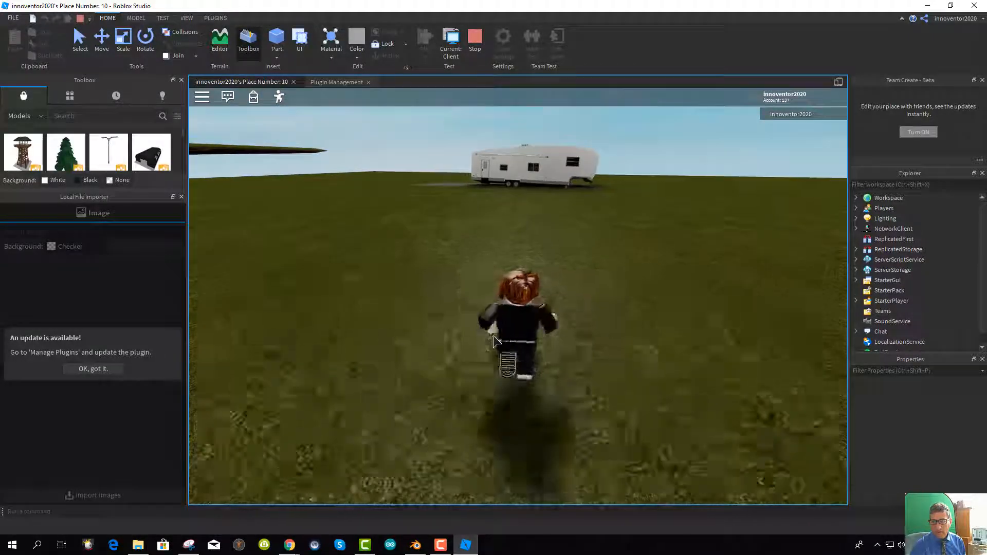
key("w")
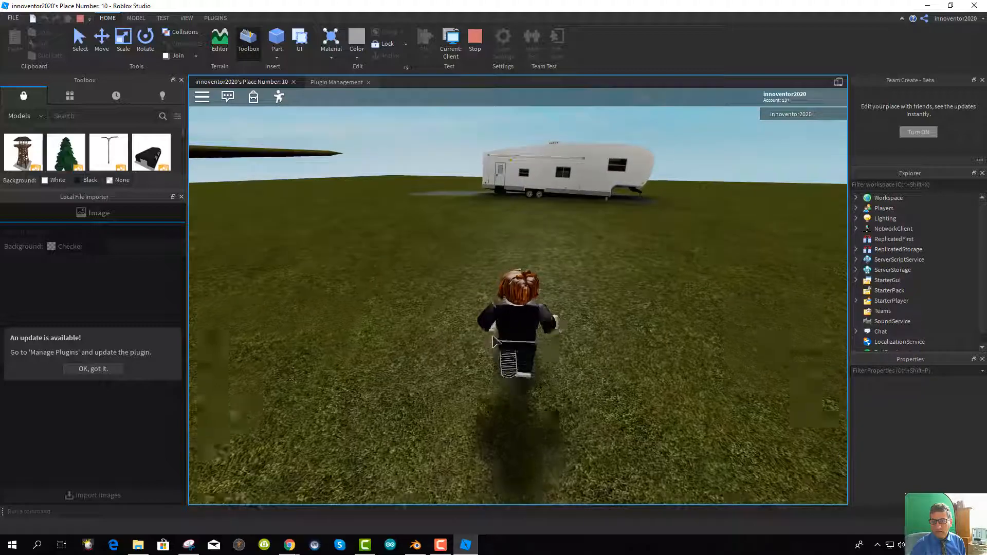
key("w")
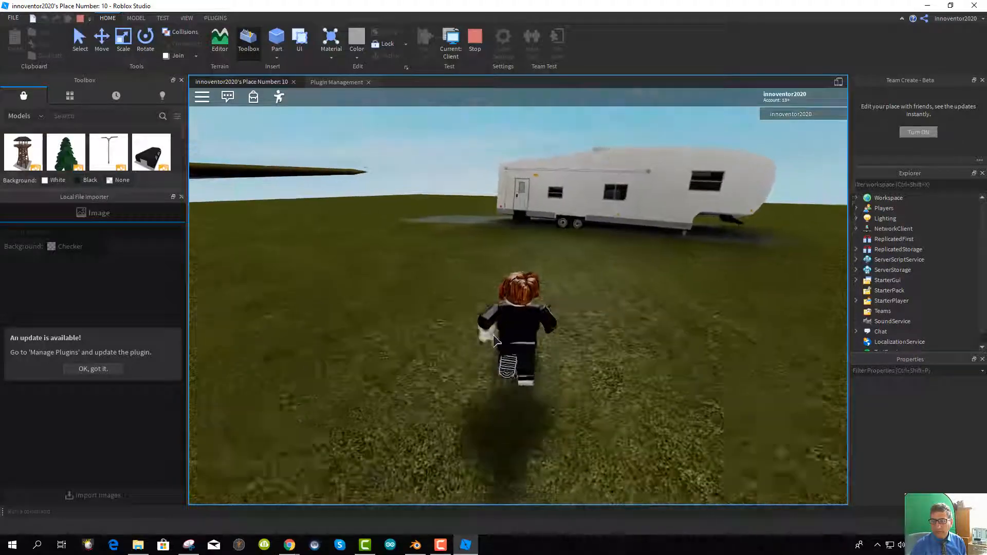
key("w")
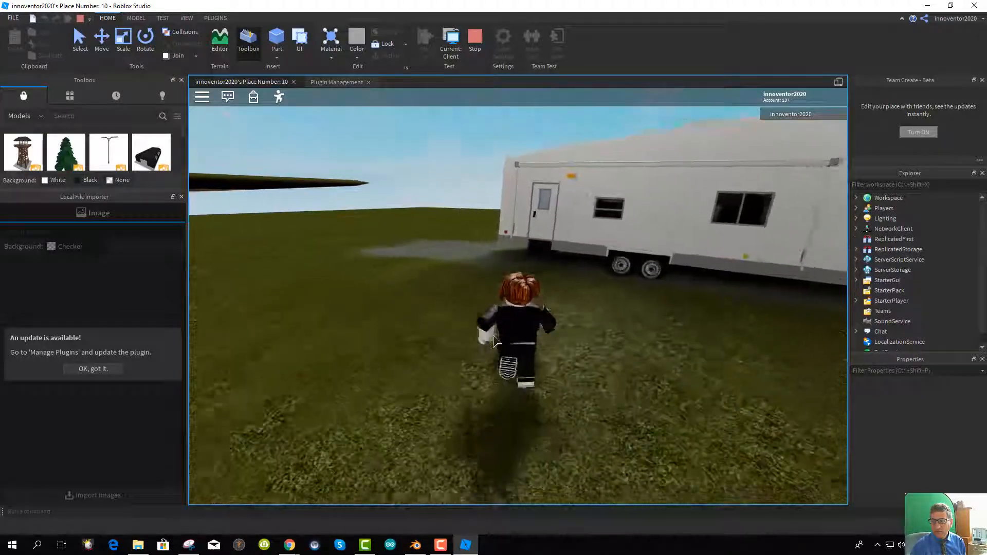
key("w")
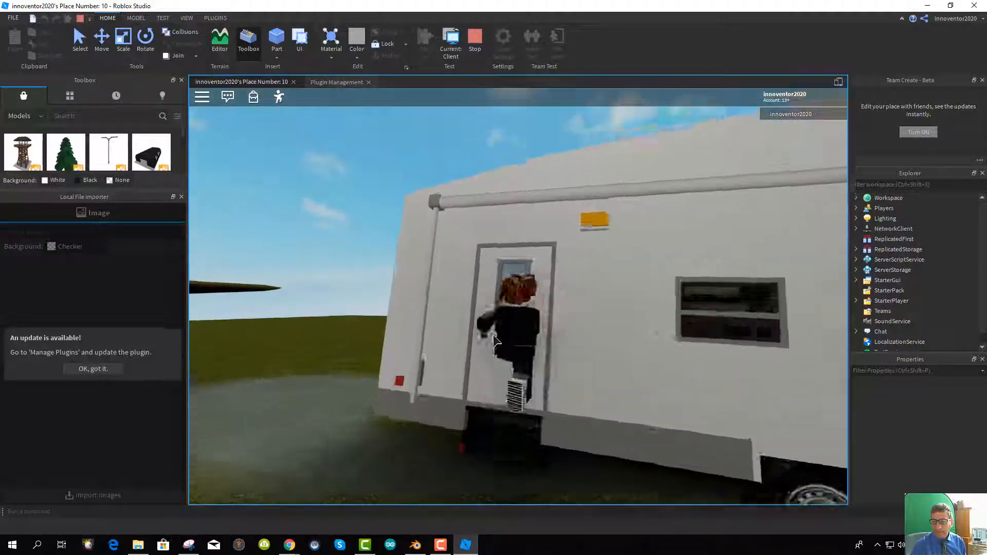
key("w")
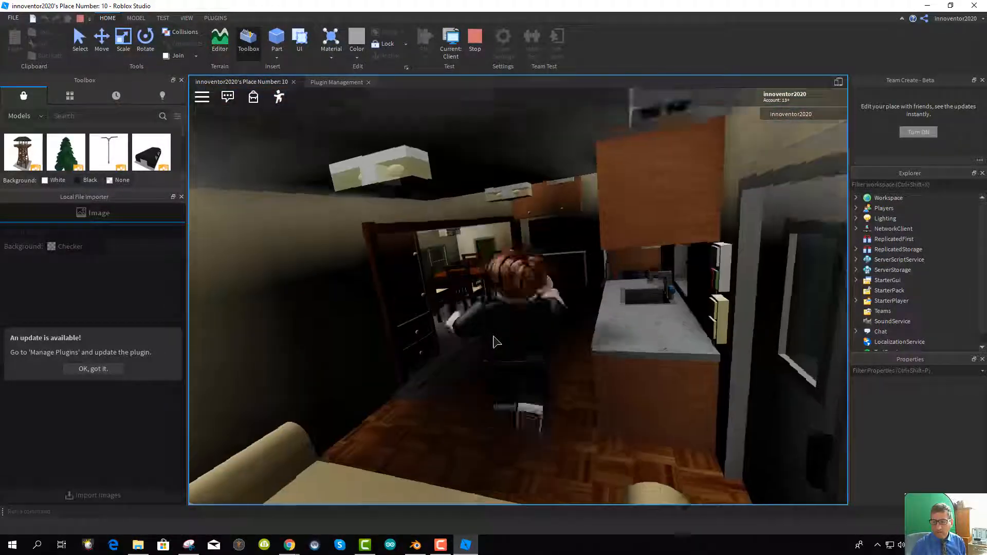
Switch on the trailer's interior lights and walk through the kitchen to face the stove
key("w")
right_click_drag(497, 343, 496, 342)
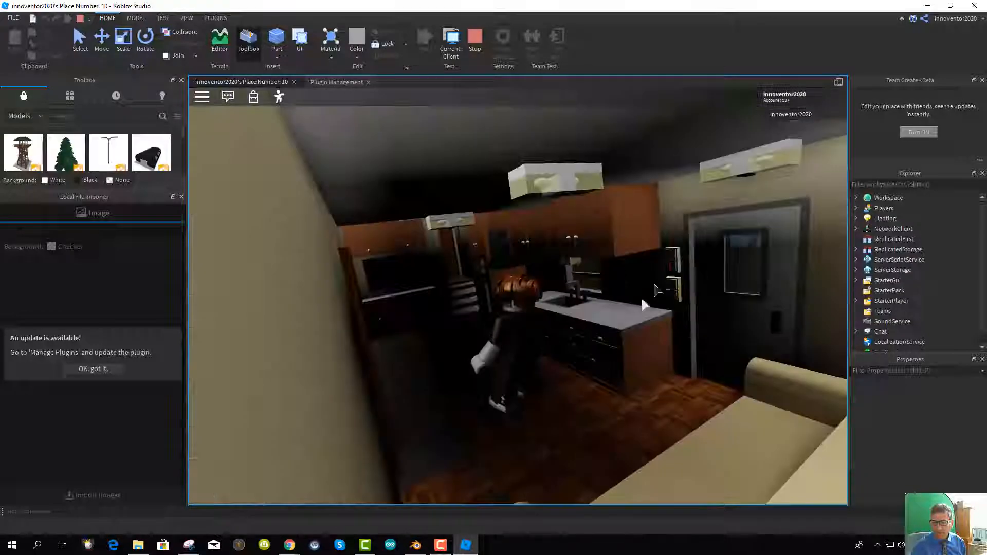
left_click(672, 276)
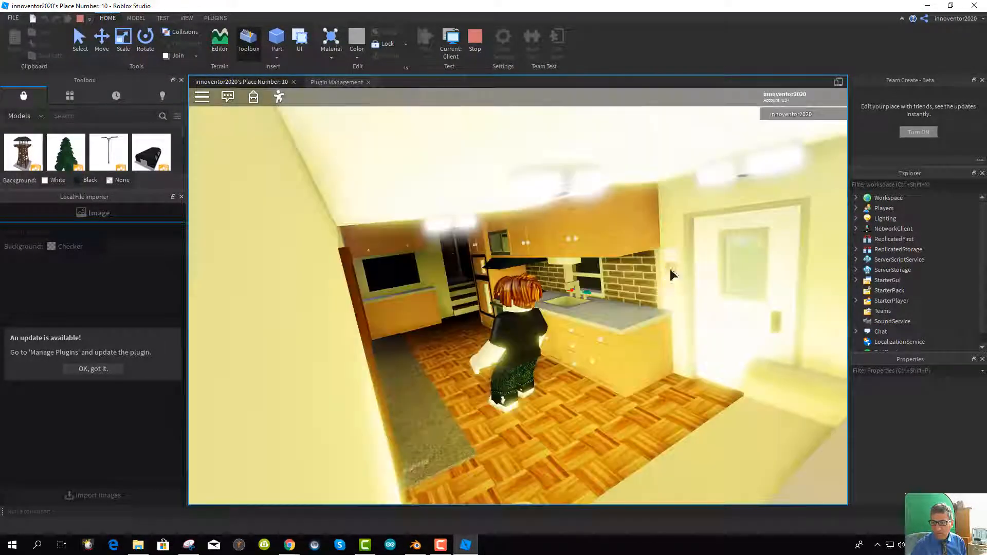
key("w")
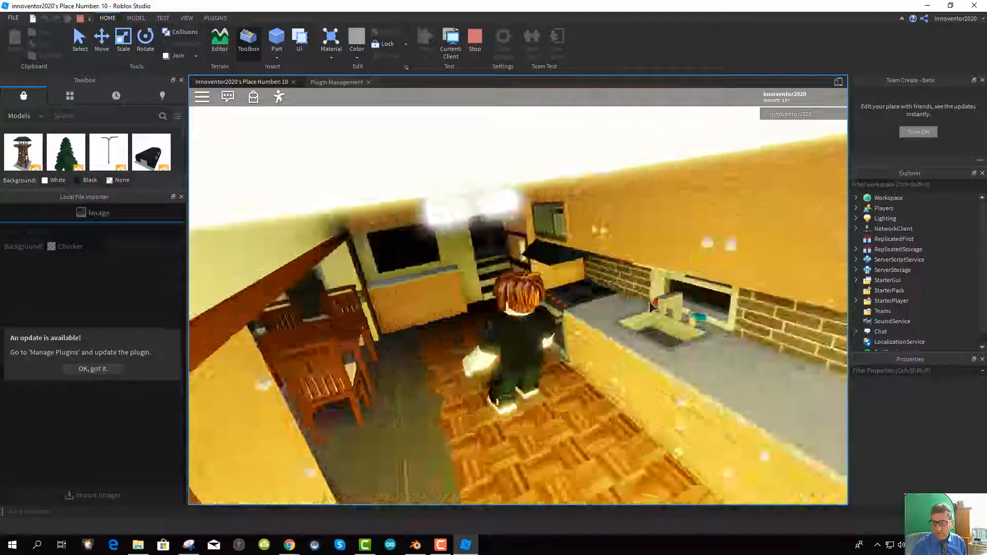
right_click_drag(651, 308, 650, 301)
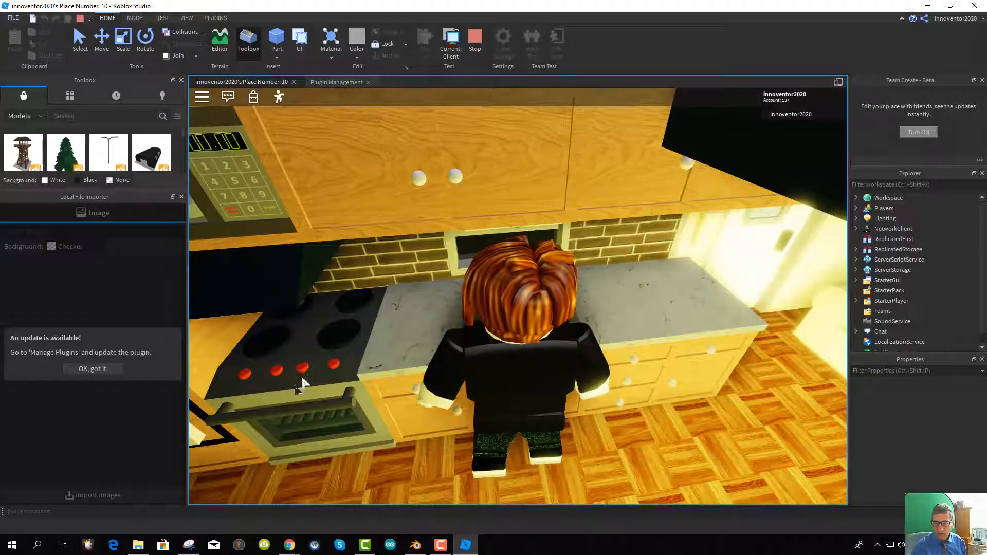
key("a")
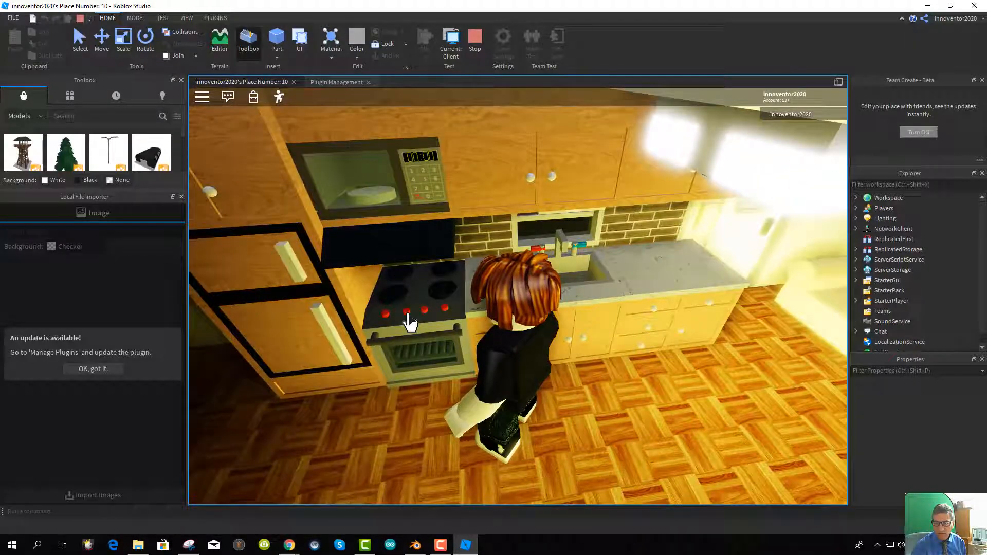
Try the red burner knobs on the trailer's stove, turning several burners on and off
left_click(425, 316)
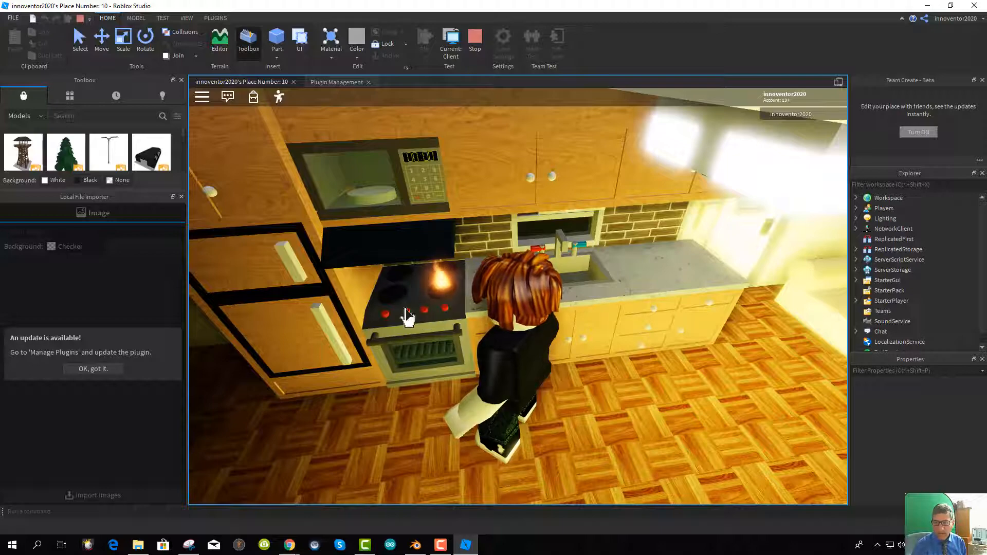
left_click(385, 314)
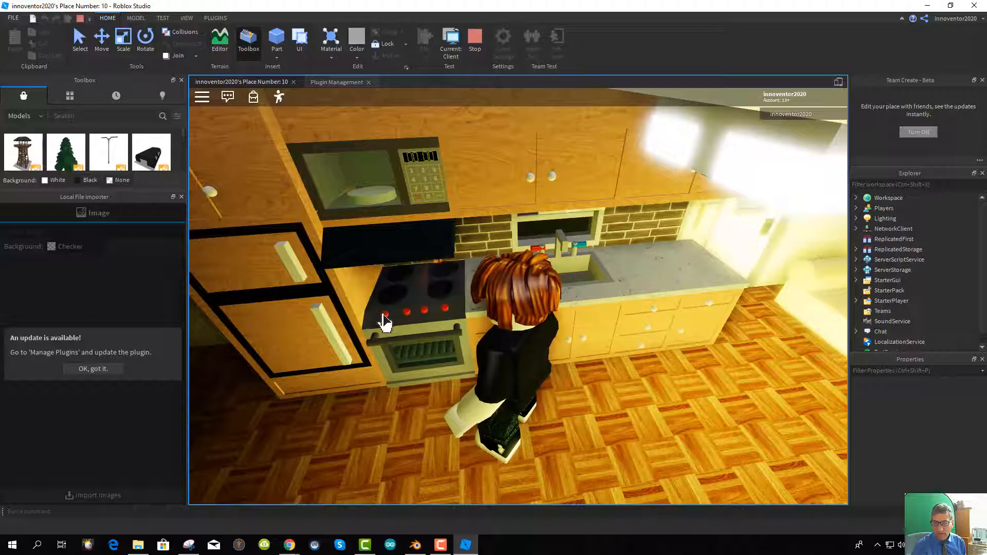
right_click_drag(440, 383, 439, 384)
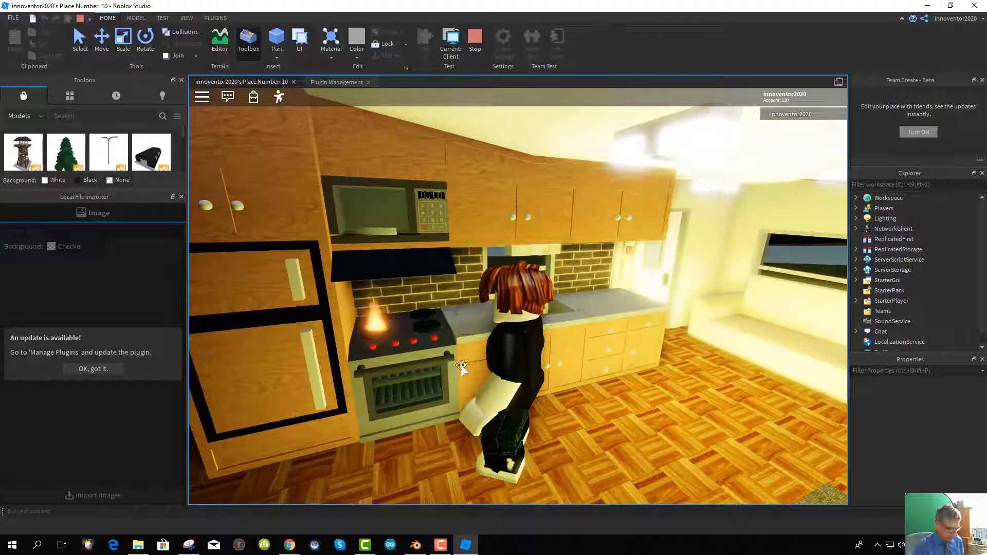
key("d")
key("a")
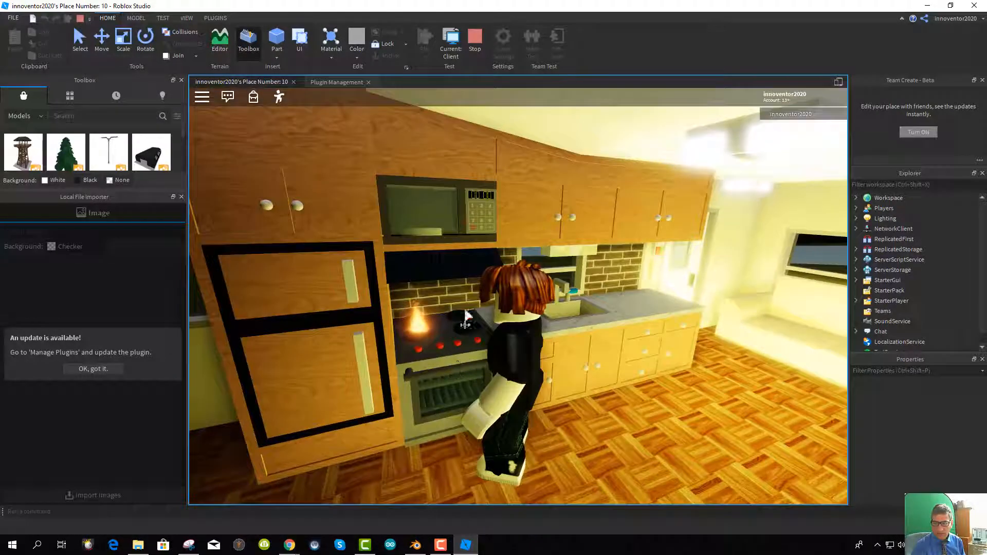
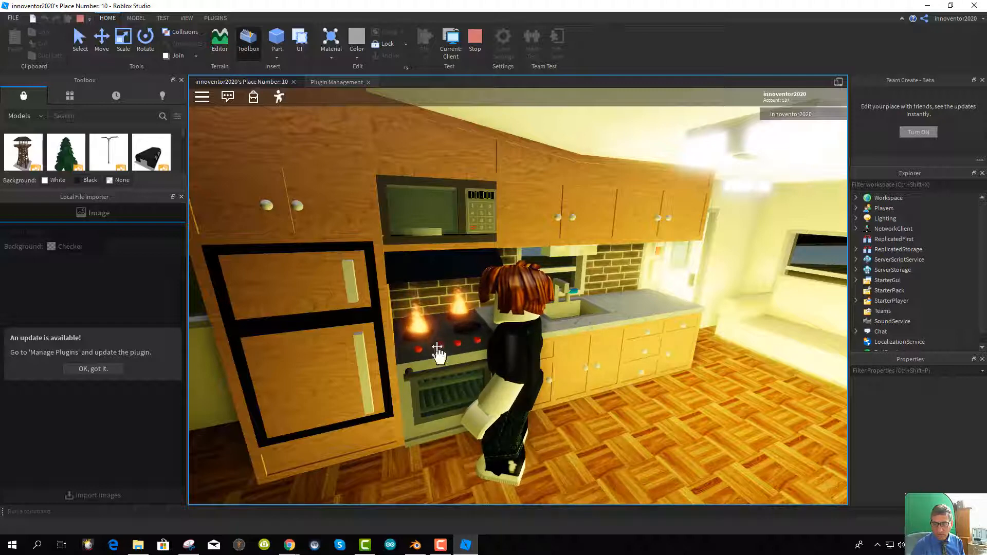
left_click(413, 368)
right_click_drag(431, 355, 429, 356)
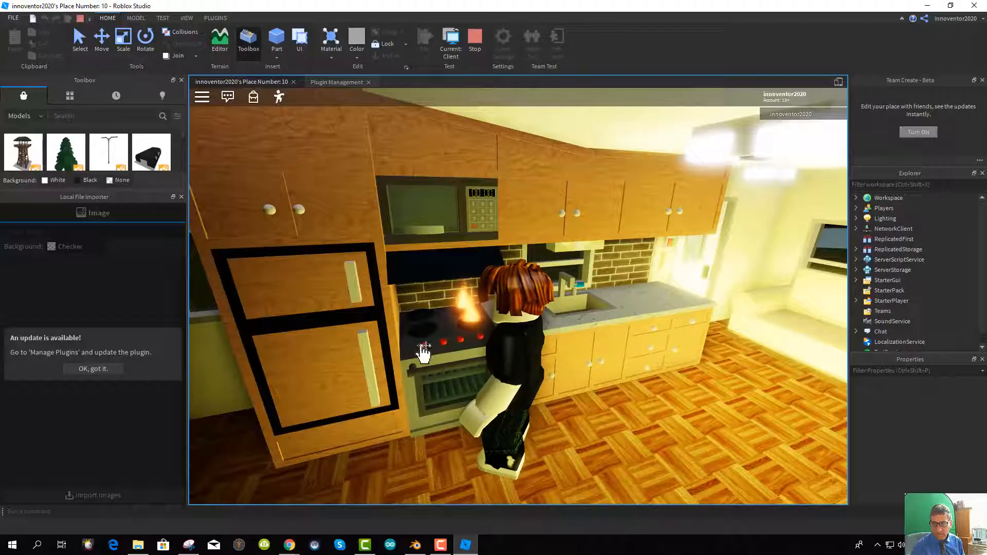
left_click(443, 345)
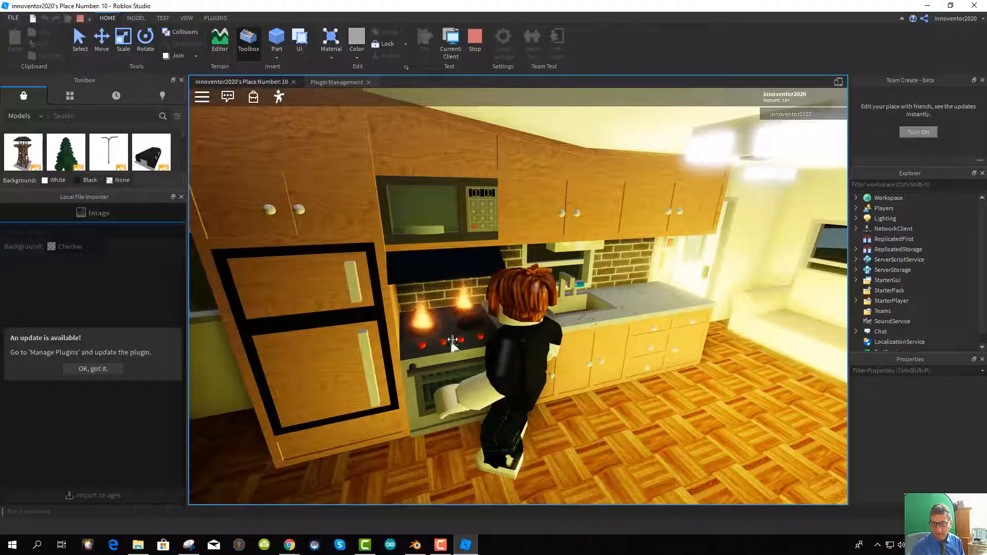
left_click(460, 345)
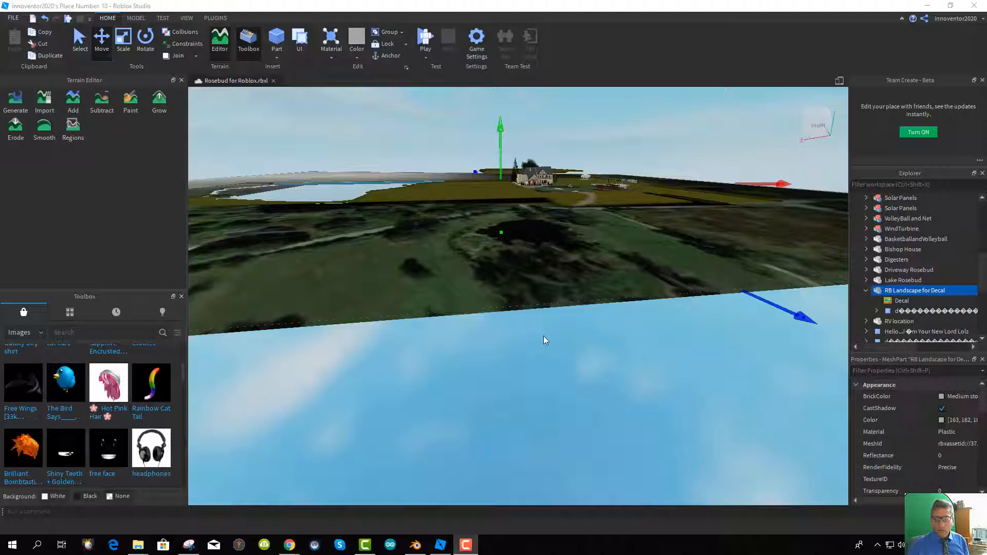
Switch to the Rosebud Map with Buildings file in Blender and show the whole landscape in the Layout workspace
middle_click_drag(566, 395, 450, 442)
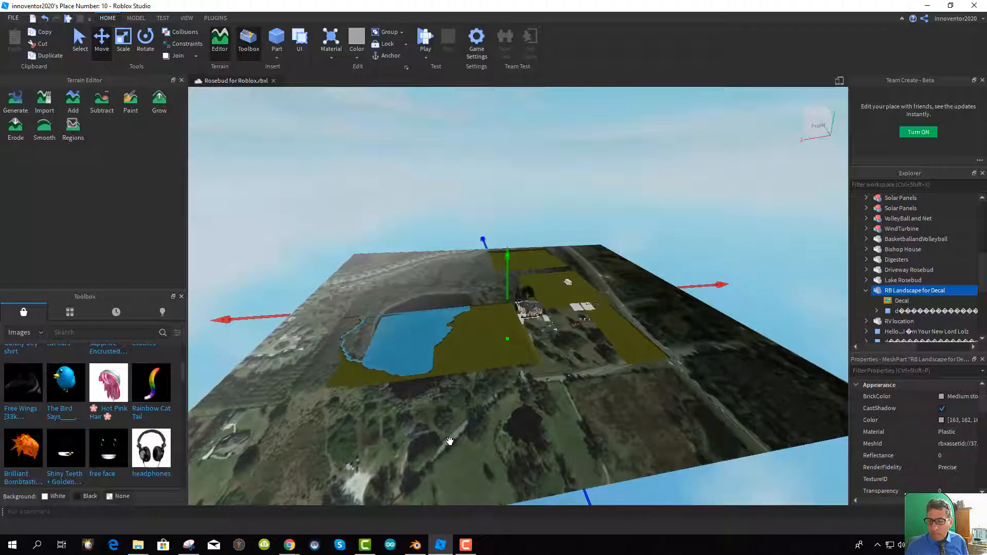
scroll(450, 441, "down", 1)
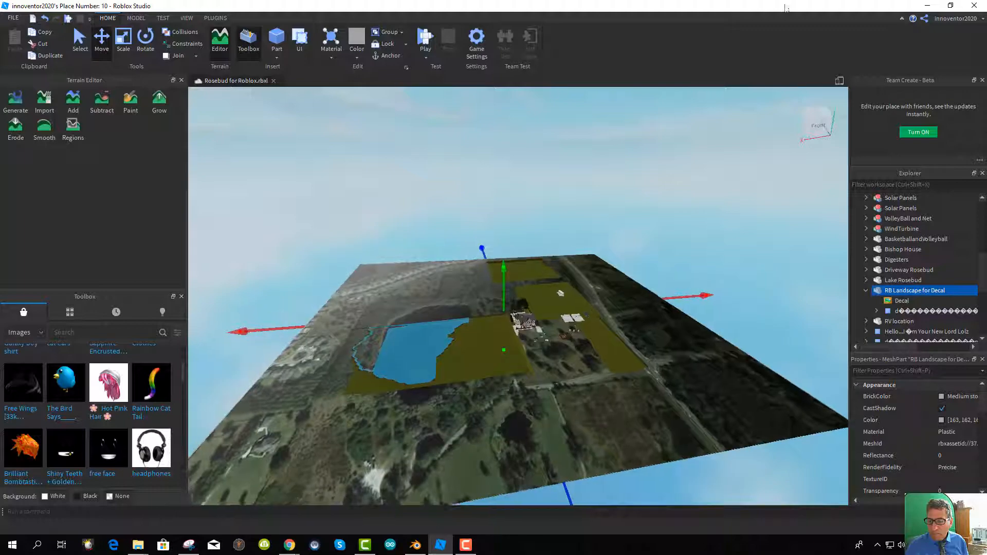
middle_click_drag(631, 392, 617, 383)
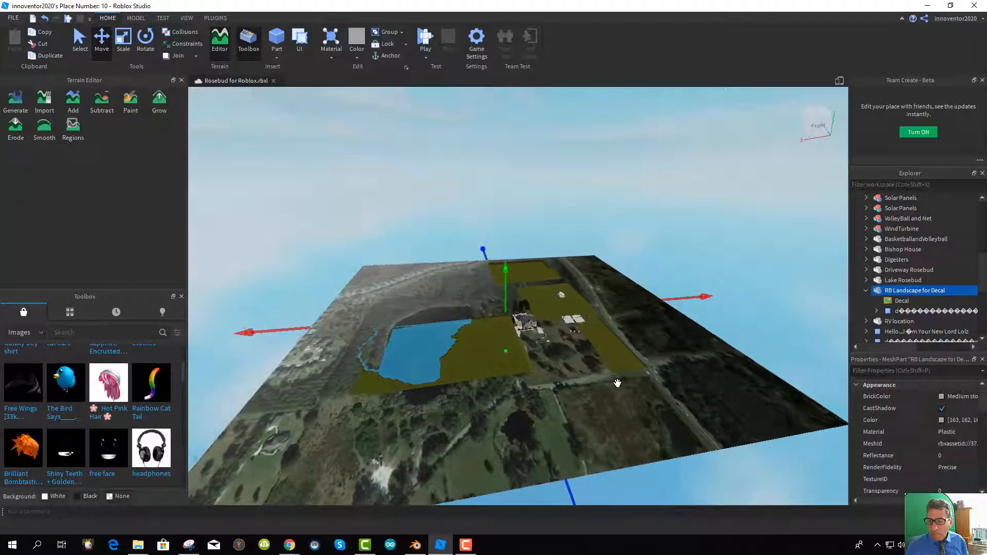
left_click(416, 545)
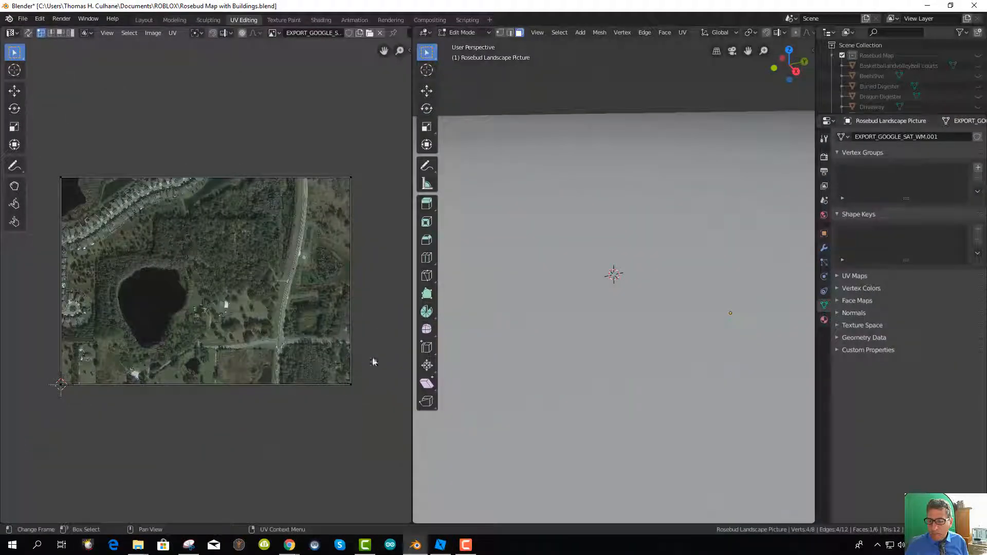
scroll(398, 220, "up", 3)
scroll(356, 164, "down", 1)
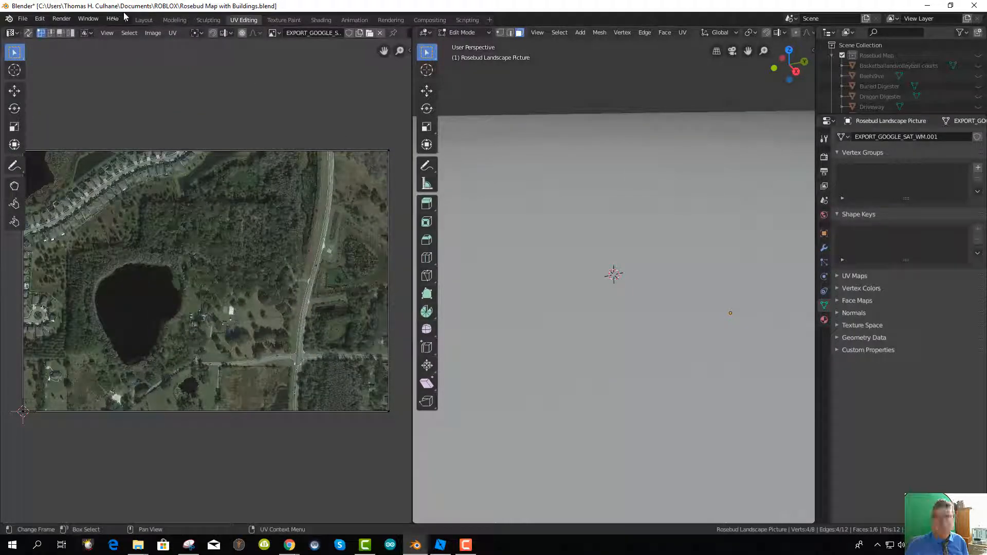
left_click(139, 20)
left_click(181, 21)
left_click(146, 21)
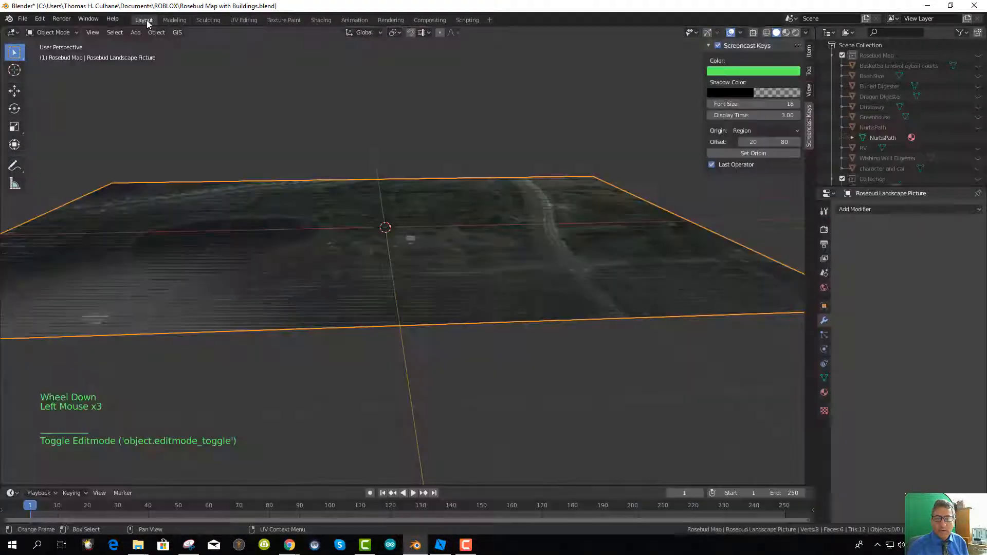
middle_click_drag(442, 308, 452, 278)
scroll(463, 342, "down", 4)
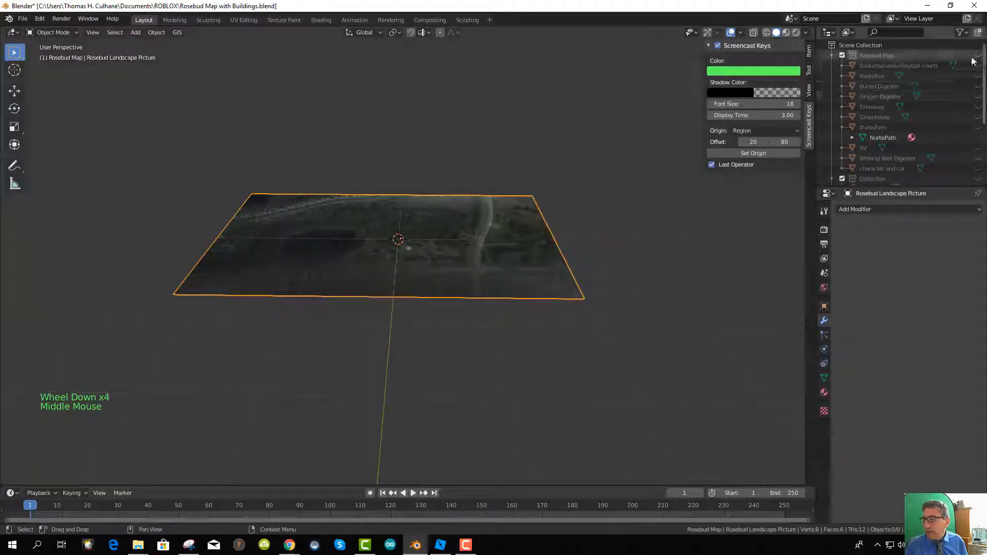
Unhide the Rosebud Map collection with its building and site objects, along with the GOOGLE_SAT_WM image
scroll(969, 72, "up", 2)
scroll(970, 85, "up", 6)
left_click_drag(984, 79, 983, 70)
left_click(936, 45)
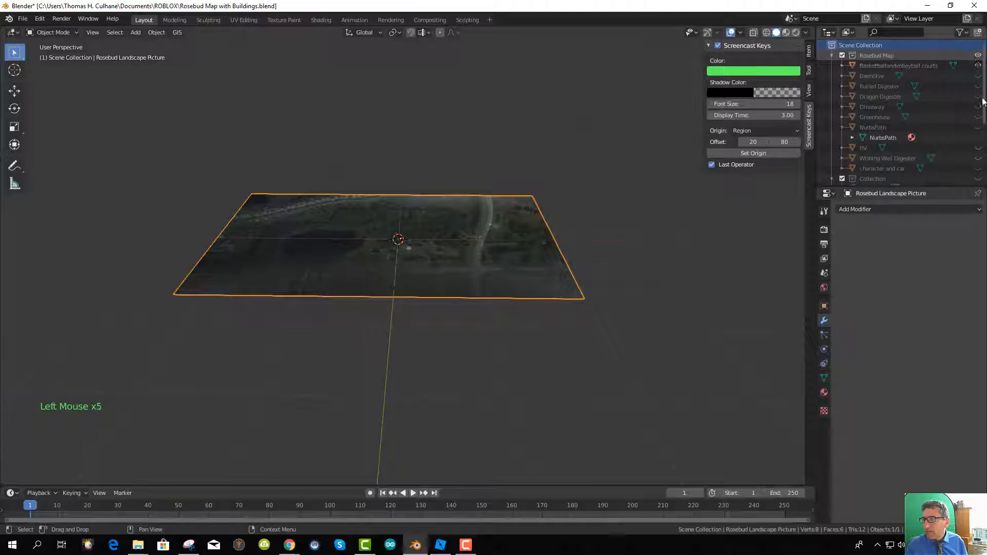
scroll(937, 150, "down", 16)
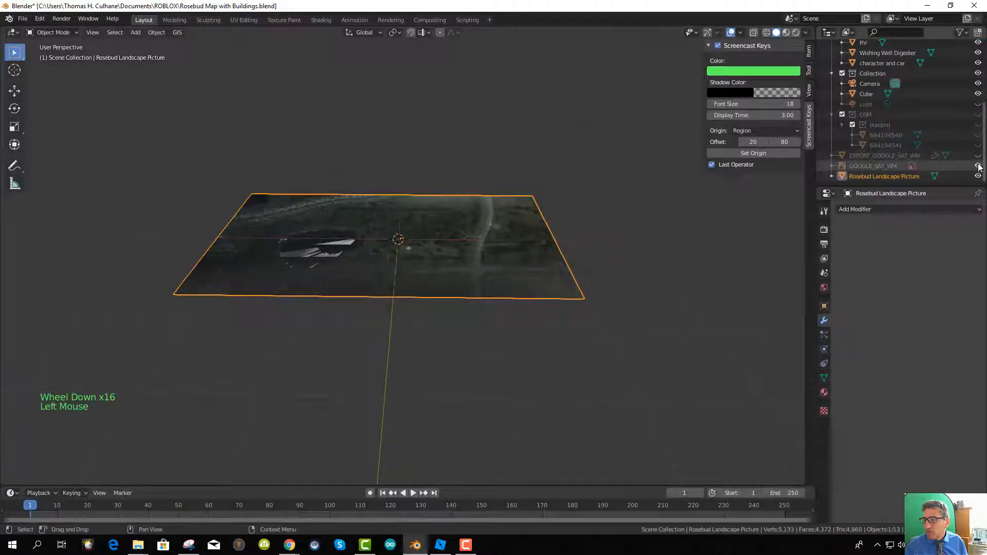
scroll(487, 290, "up", 3)
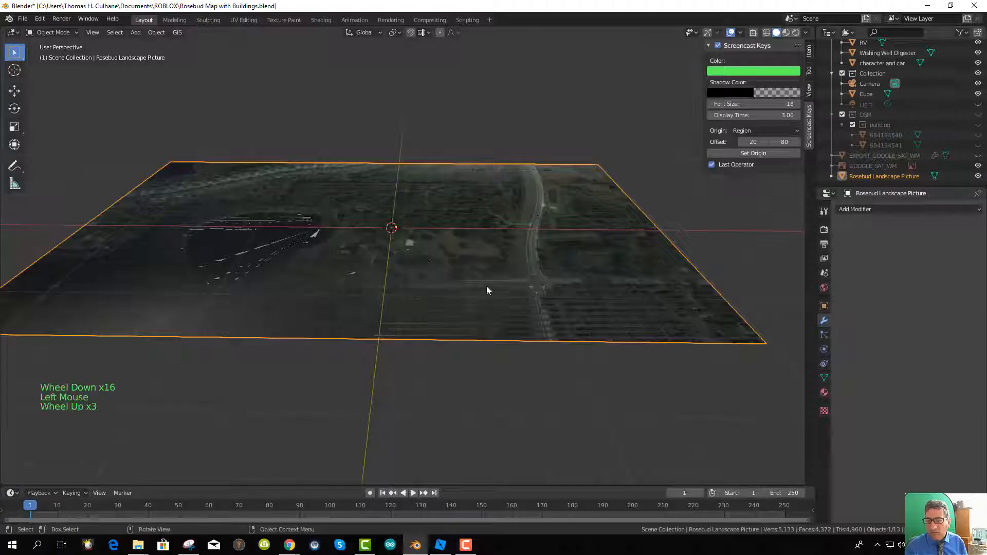
Hide the Rosebud Landscape Picture, then unhide the EXPORT_GOOGLE_SAT_WM terrain and select it
left_click(978, 176)
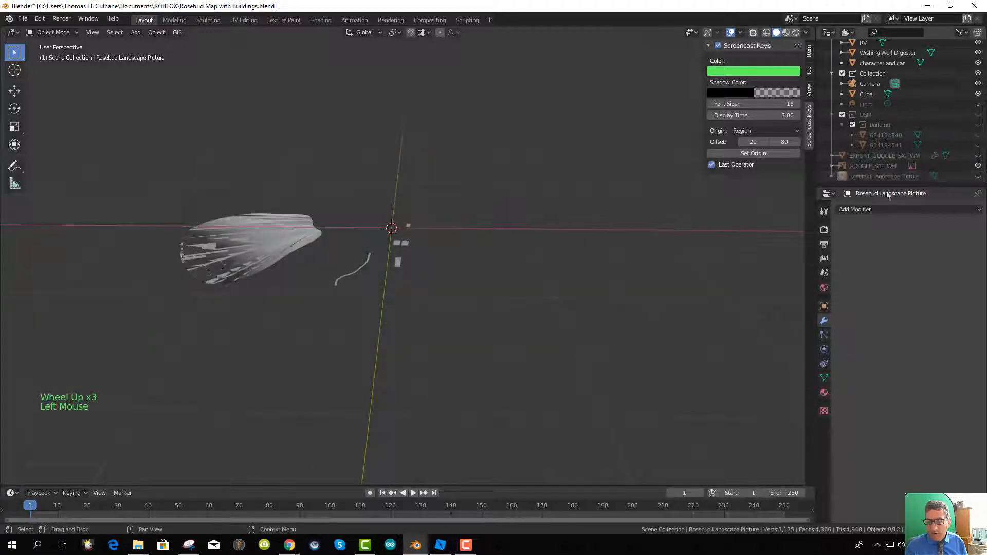
left_click(889, 155)
left_click(978, 156)
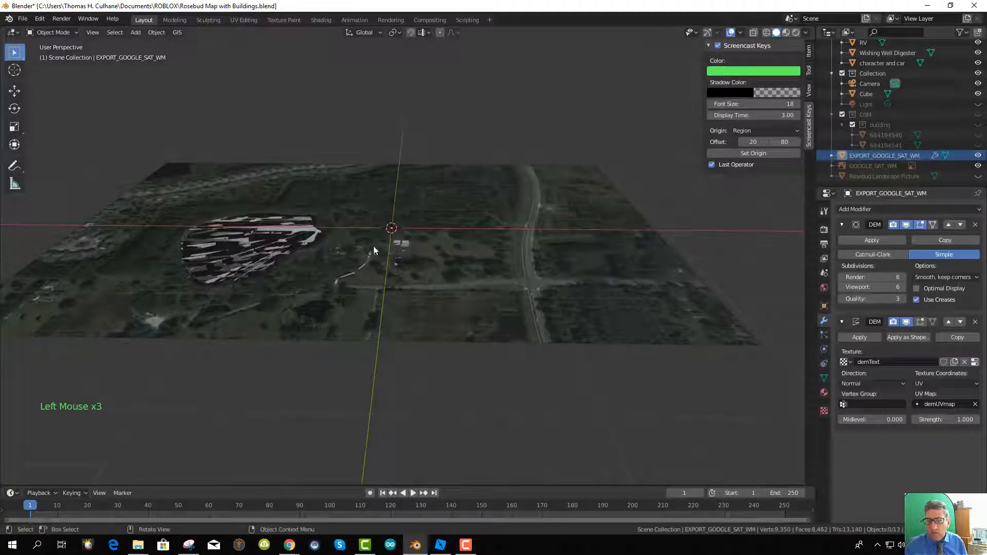
mouse_move(375, 248)
middle_mouse_down()
mouse_move(385, 216)
mouse_move(389, 261)
mouse_move(390, 250)
mouse_move(372, 252)
mouse_move(369, 240)
mouse_move(372, 253)
mouse_move(372, 240)
middle_mouse_up()
scroll(384, 230, "up", 7)
scroll(384, 236, "down", 3)
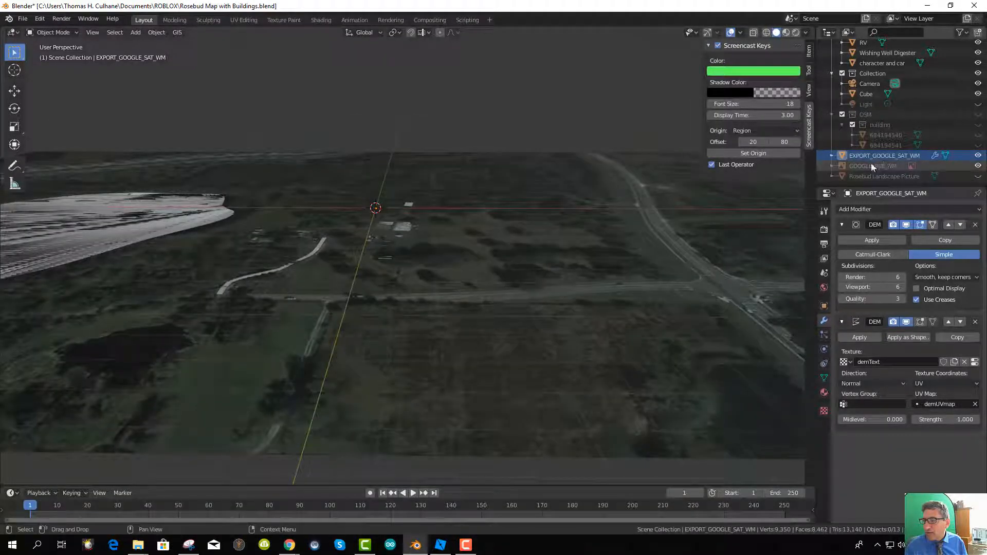
left_click(504, 283)
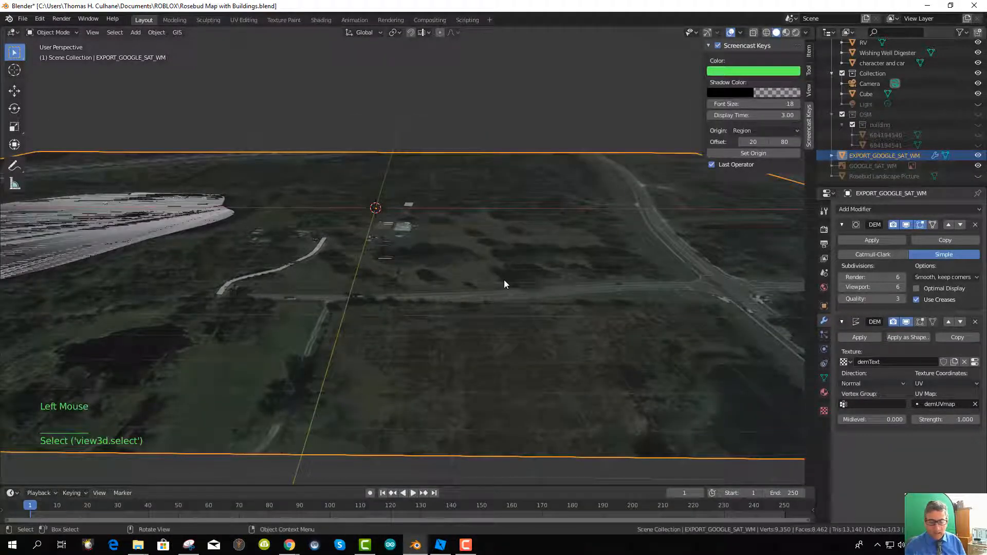
Select GOOGLE_SAT_WM and the Rosebud Landscape Picture in the scene, and examine the terrain from a low side angle
left_click(872, 165)
left_click(874, 165)
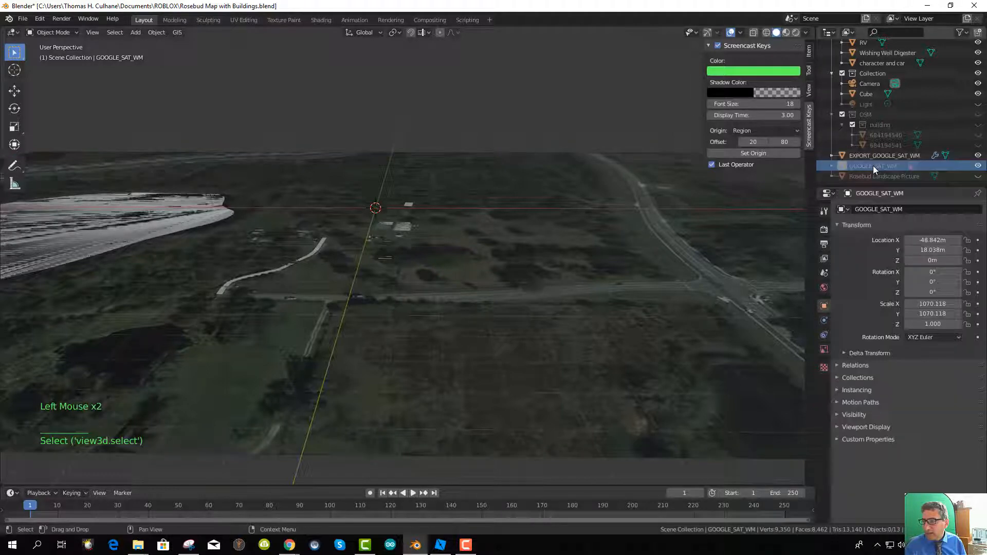
left_click(880, 165)
left_click(881, 176)
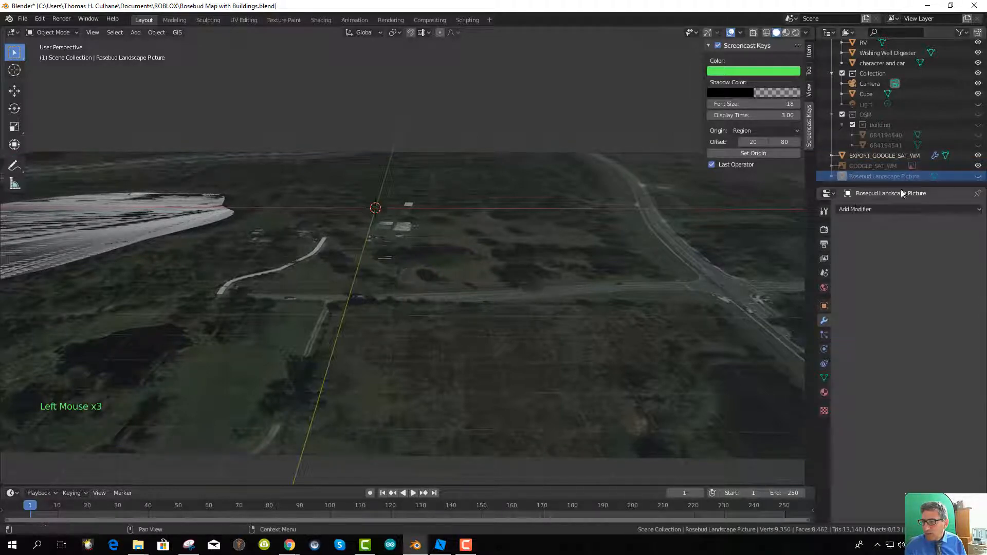
scroll(572, 300, "down", 4)
mouse_move(482, 302)
middle_mouse_down()
mouse_move(480, 271)
mouse_move(474, 310)
middle_mouse_up()
scroll(480, 281, "up", 4)
scroll(472, 308, "down", 5)
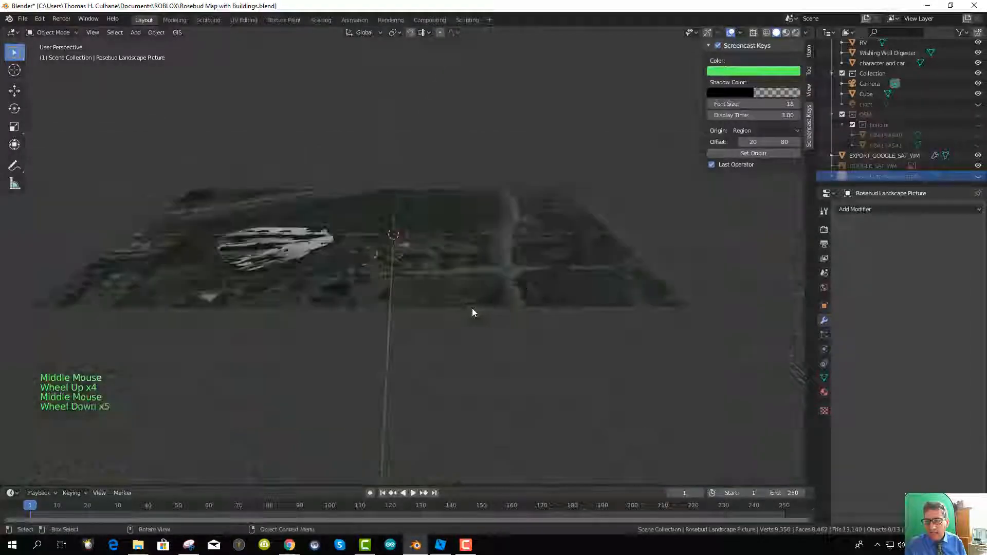
middle_click_drag(444, 280, 448, 261)
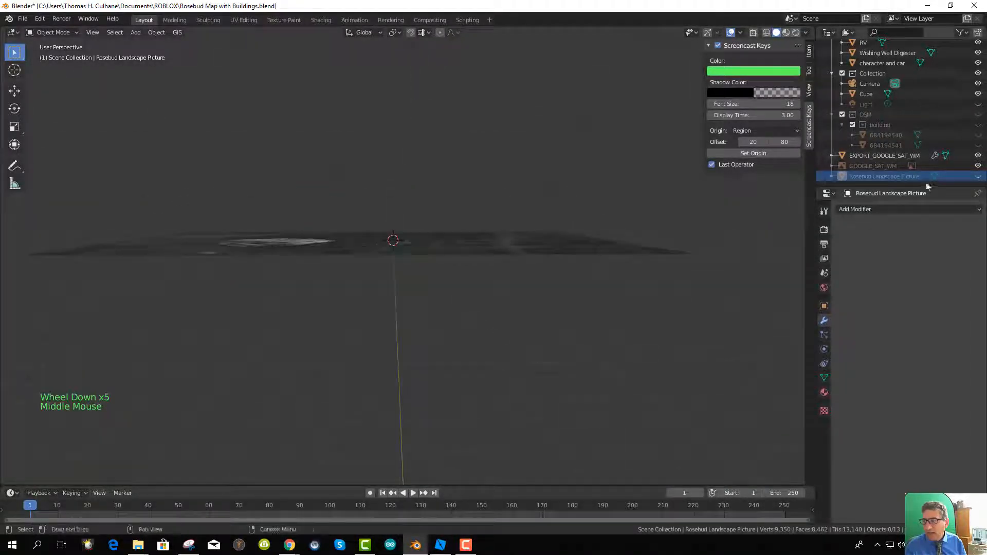
Unhide the Rosebud Landscape Picture and hide EXPORT_GOOGLE_SAT_WM and every other object in the scene
left_click(978, 177)
left_click(978, 166)
left_click(978, 155)
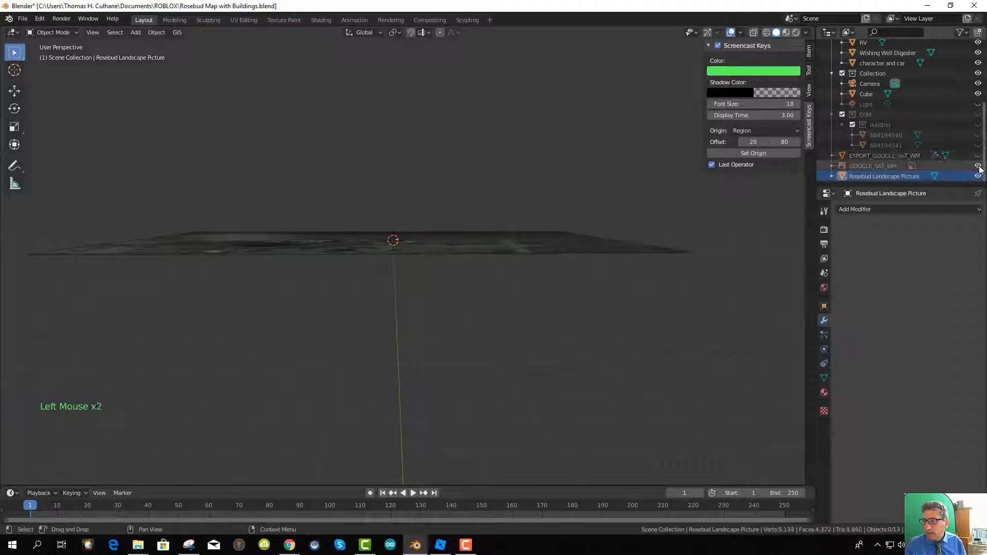
mouse_move(479, 281)
middle_mouse_down()
mouse_move(484, 294)
mouse_move(474, 297)
middle_mouse_up()
scroll(465, 291, "up", 5)
left_click_drag(979, 83, 979, 24)
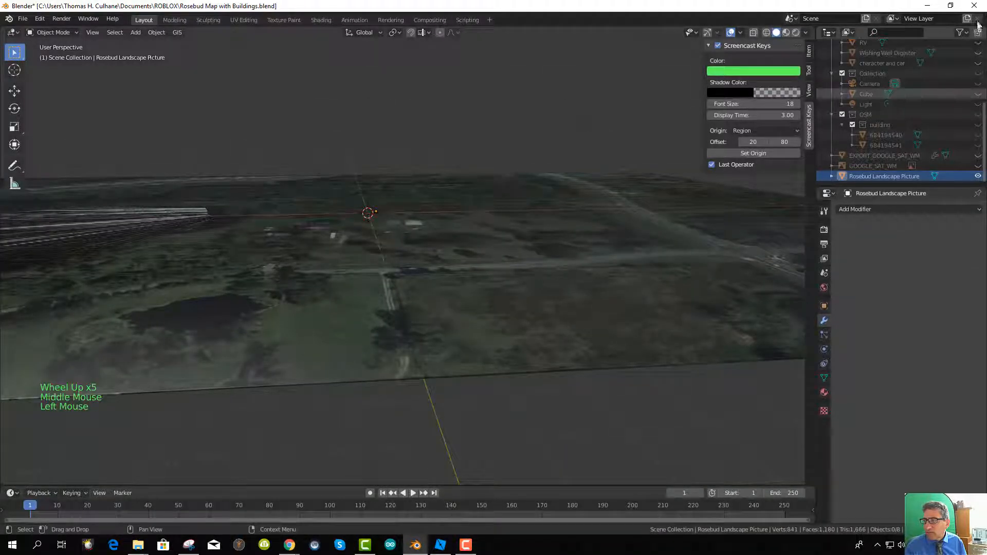
scroll(957, 101, "up", 6)
left_click_drag(979, 129, 979, 55)
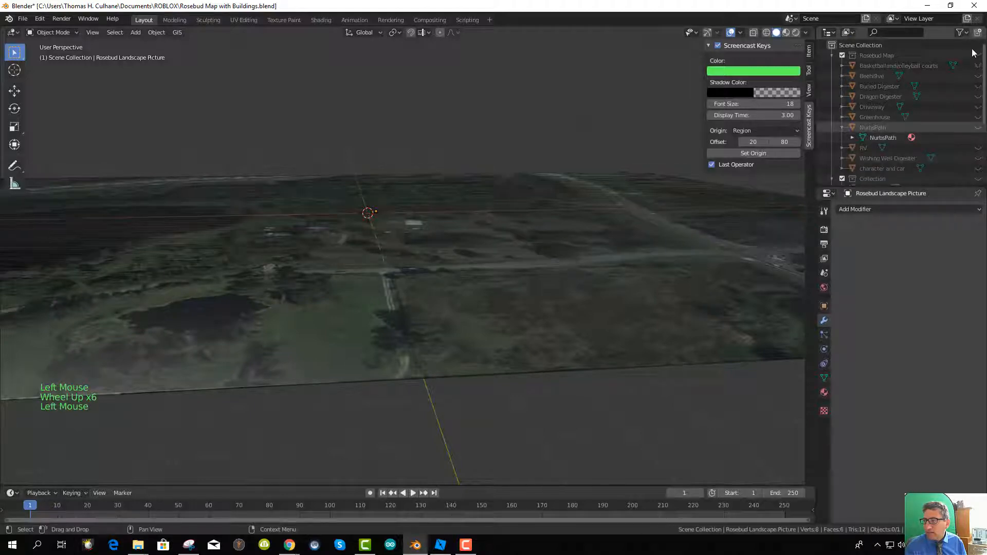
scroll(905, 103, "up", 4)
Select the Rosebud Landscape Picture and select the thin slab's top face in Edit Mode
middle_click_drag(390, 257, 397, 310)
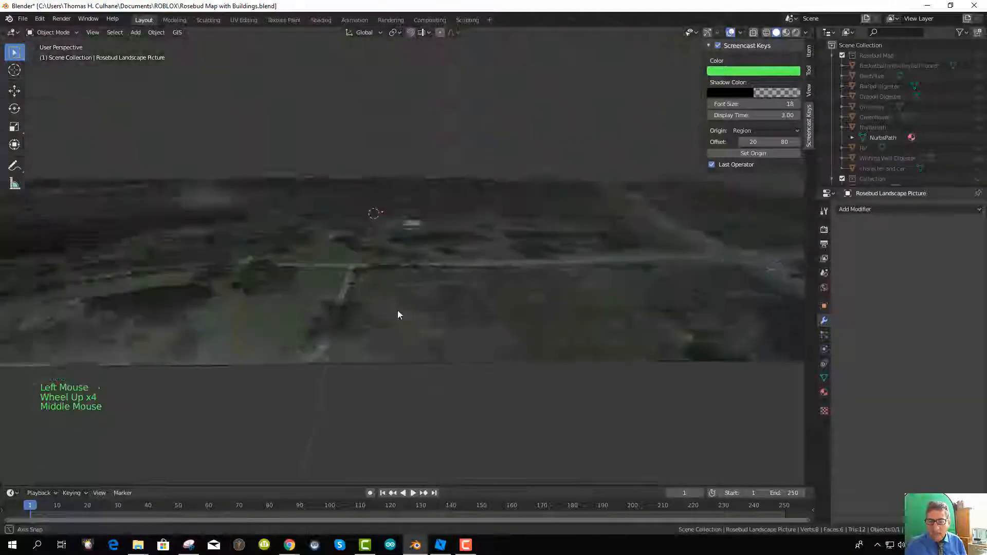
scroll(391, 317, "down", 4)
left_click(393, 273)
middle_click_drag(394, 273, 410, 276)
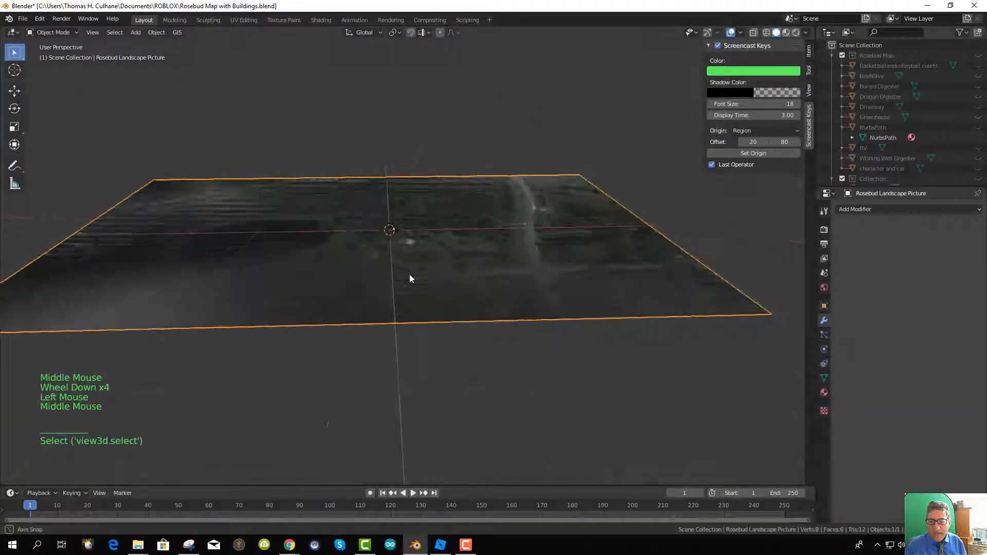
scroll(424, 311, "up", 2)
middle_click_drag(425, 315, 431, 342)
key("Tab")
scroll(436, 328, "up", 3)
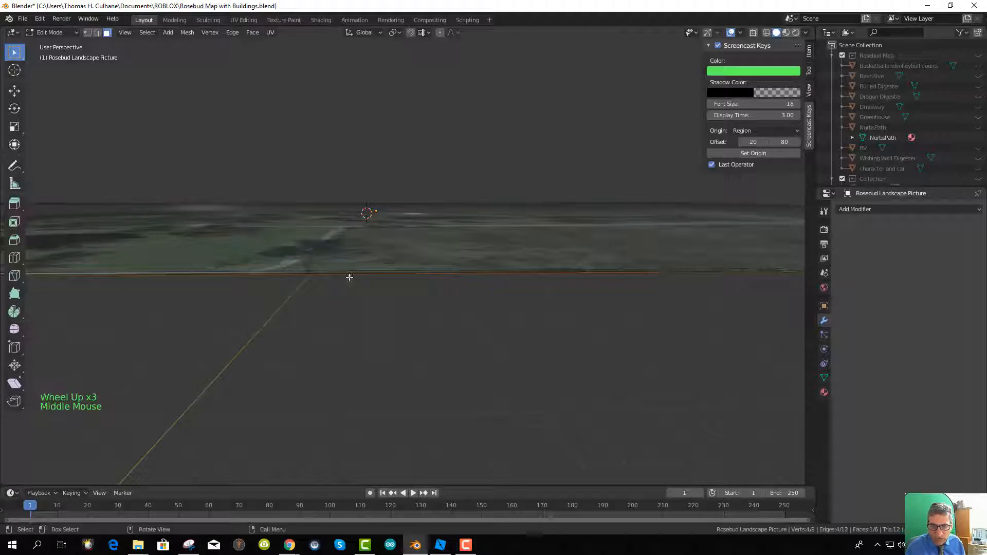
left_click(391, 278)
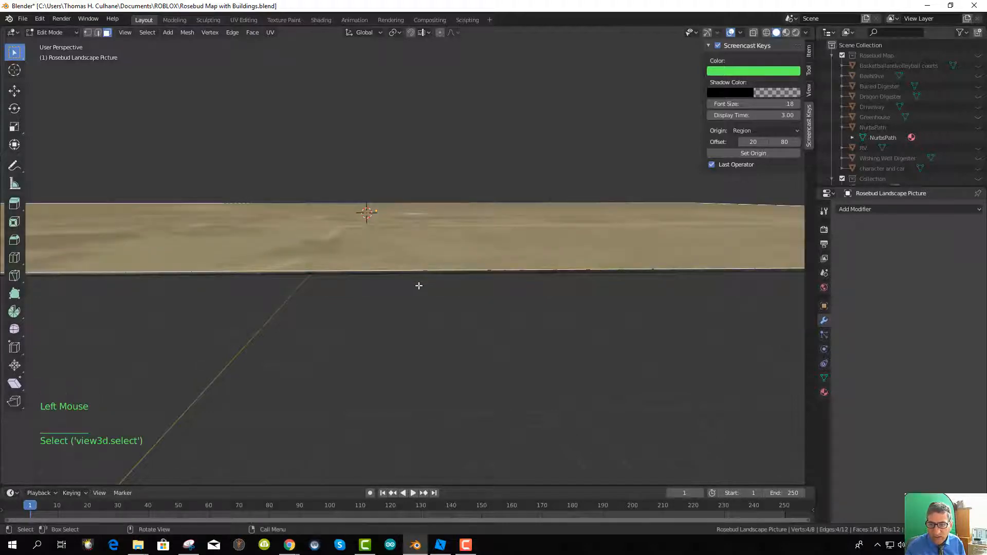
Return to Object Mode and show the whole landscape picture from above
middle_click_drag(419, 285, 400, 324)
key("Tab")
scroll(422, 312, "down", 10)
scroll(398, 332, "up", 4)
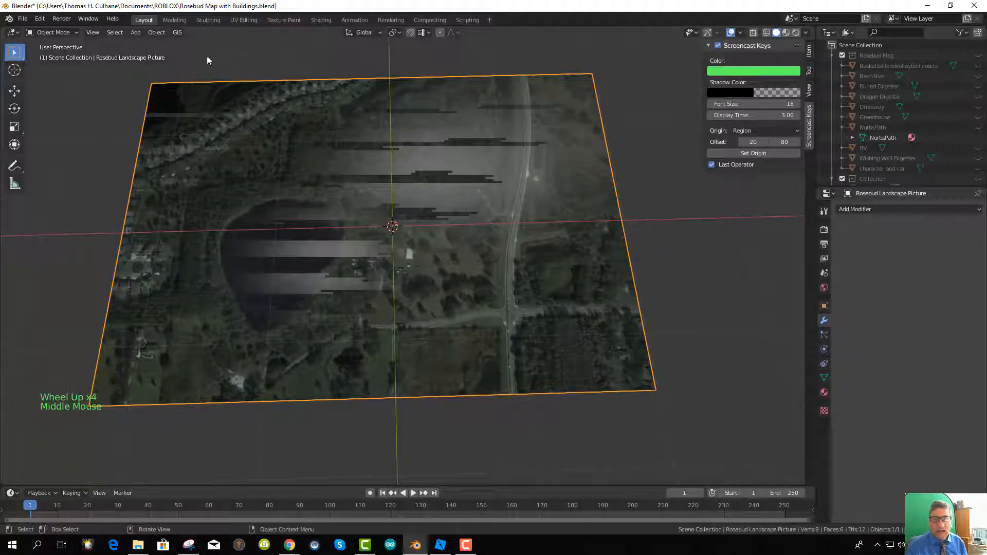
Show the landscape's satellite image in the UV Editing workspace and open its Save As browser, leaving without saving
left_click(244, 20)
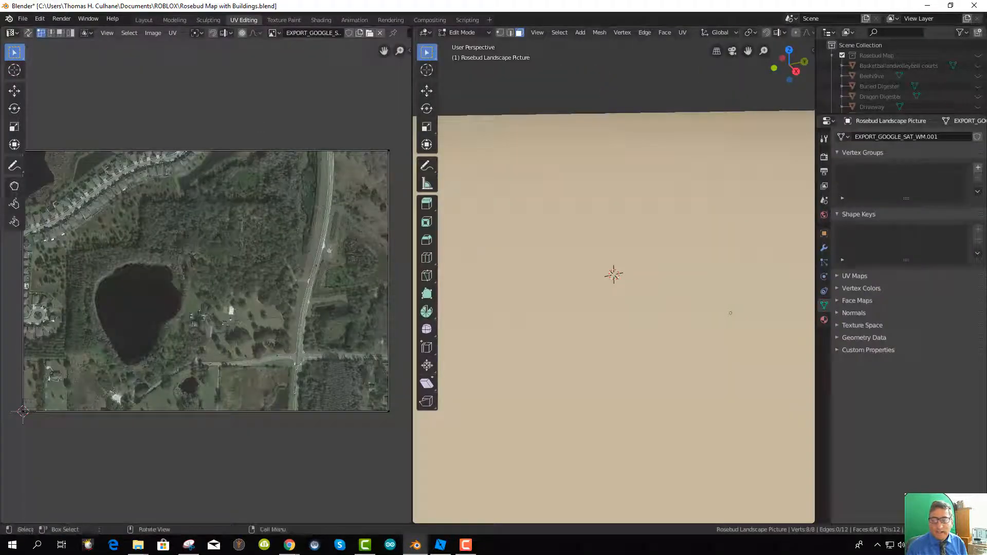
scroll(589, 289, "down", 15)
scroll(590, 289, "up", 4)
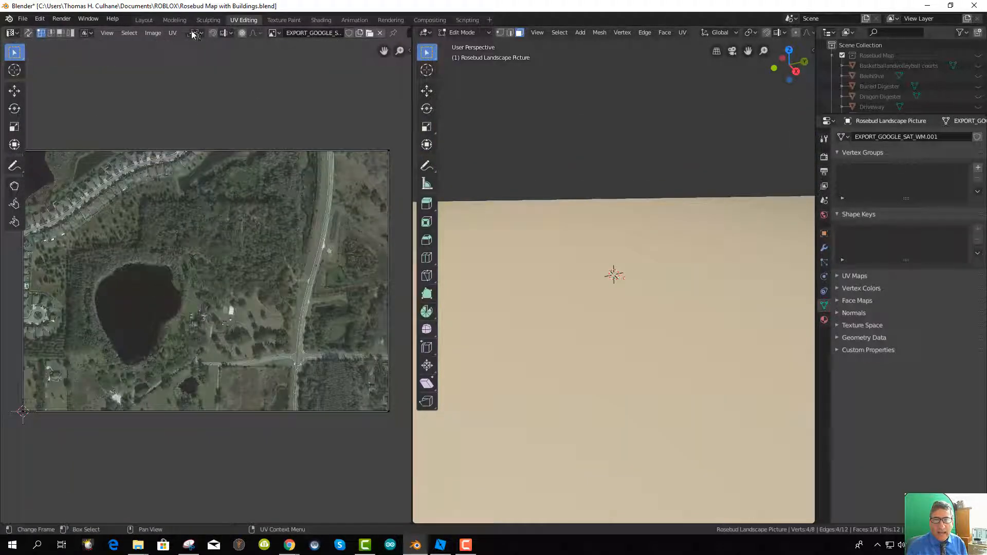
left_click(157, 33)
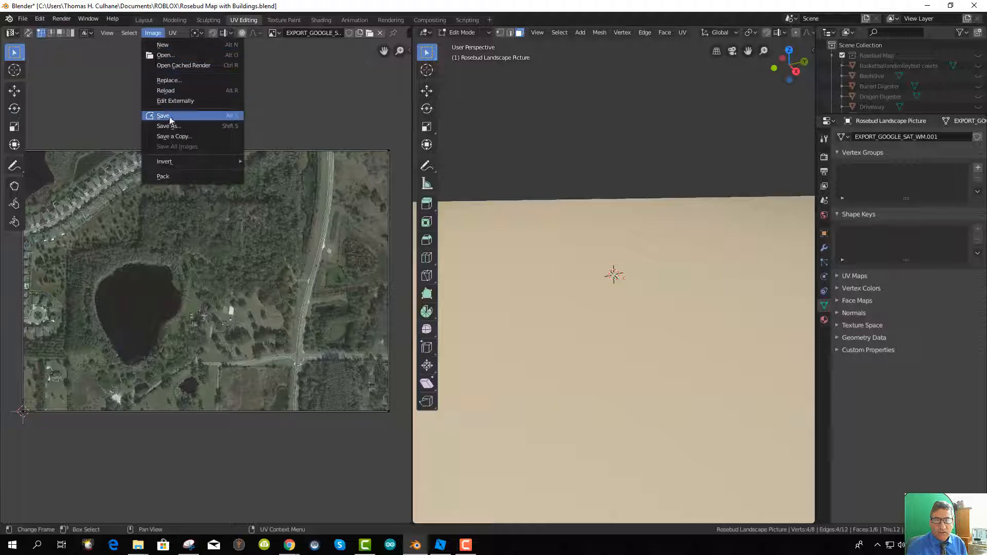
left_click(172, 127)
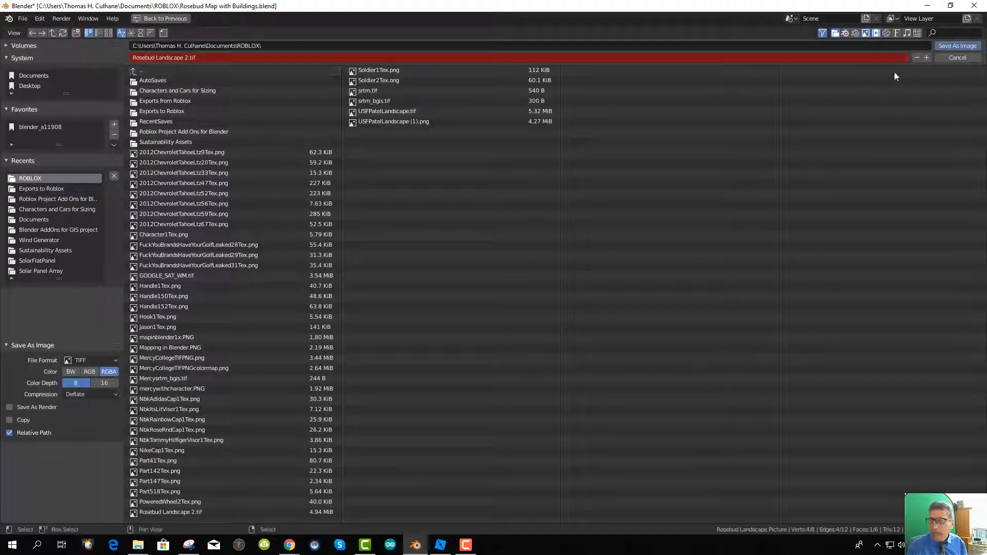
left_click(957, 58)
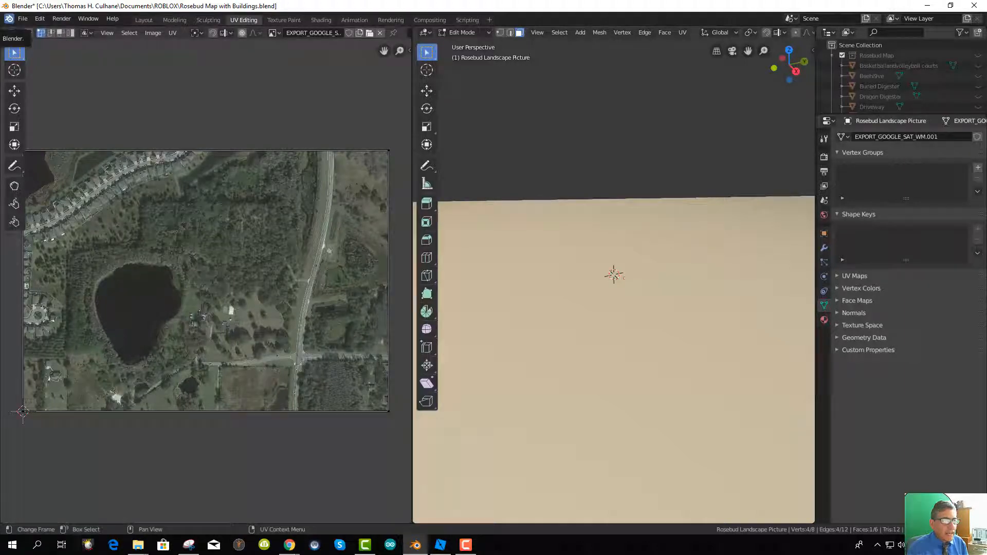
Switch to Chrome, review the converted Rosebud Landscape 2.png on the online-convert results page, and close the page
left_click_drag(88, 69, 570, 52)
scroll(524, 139, "up", 2)
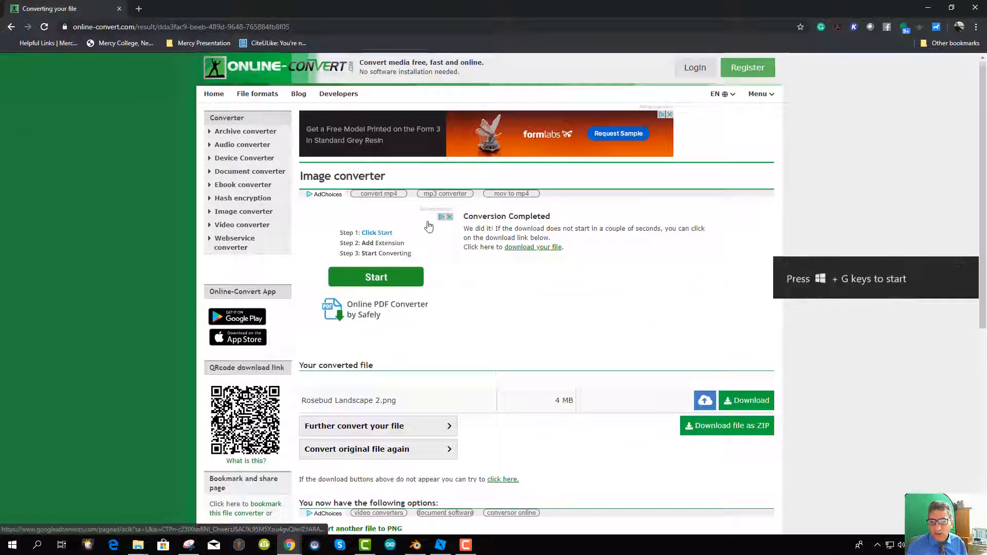
scroll(428, 227, "down", 3)
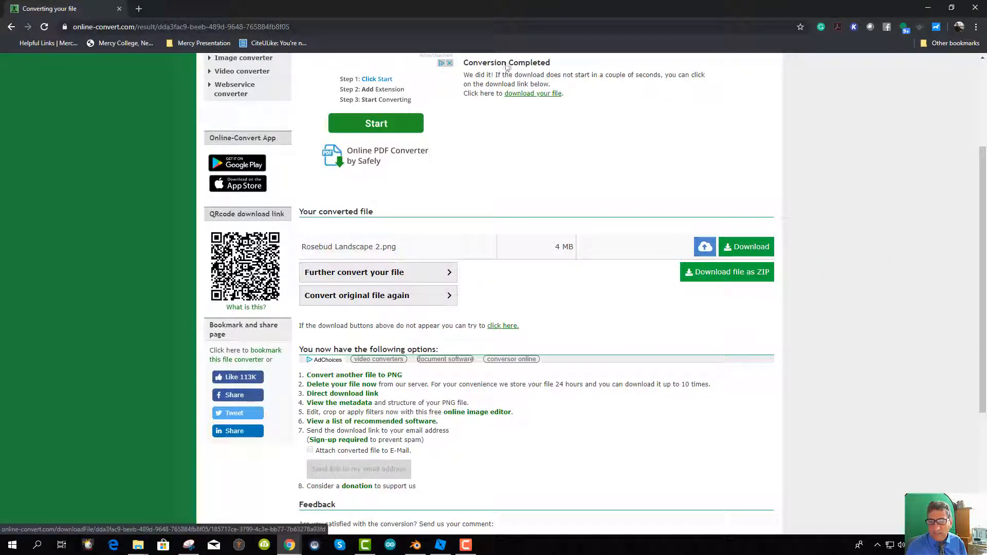
left_click(119, 9)
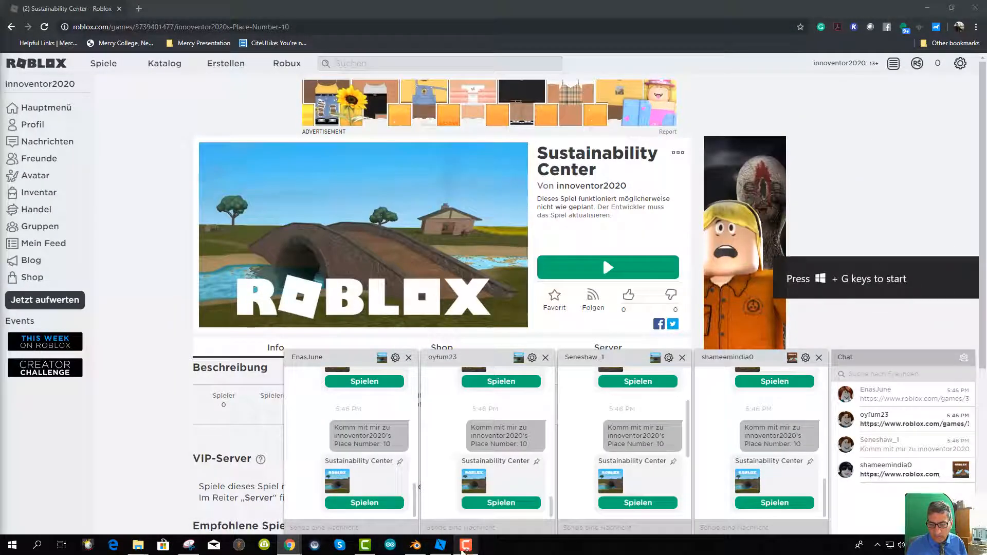
Switch to Roblox Studio, review the properties of the RB Landscape for Decal mesh, and keep the window maximized
left_click(441, 545)
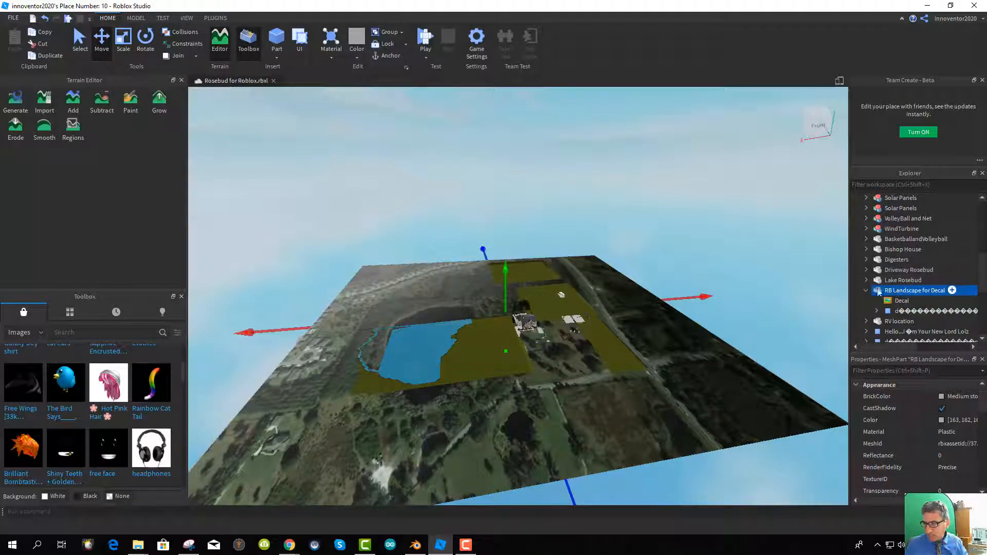
mouse_move(893, 294)
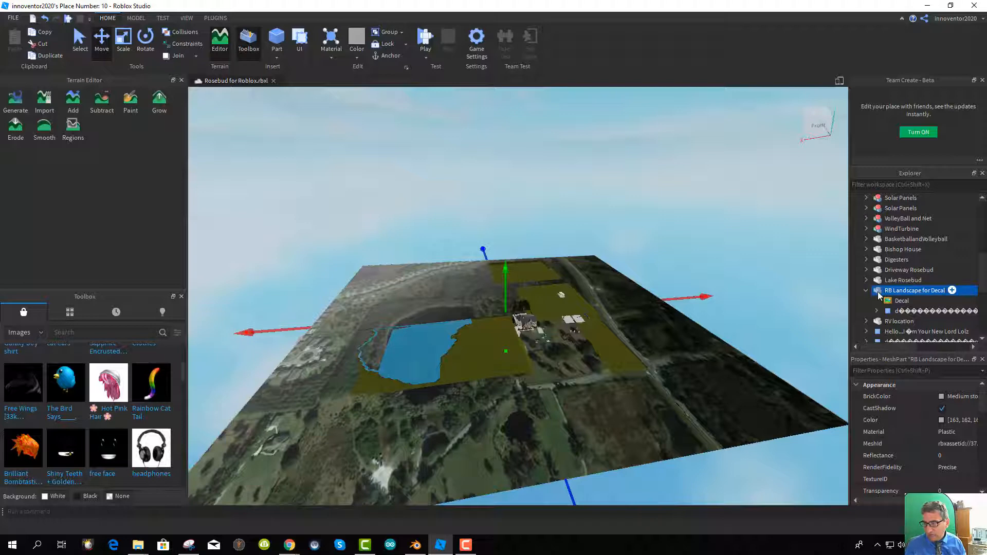
scroll(964, 449, "down", 2)
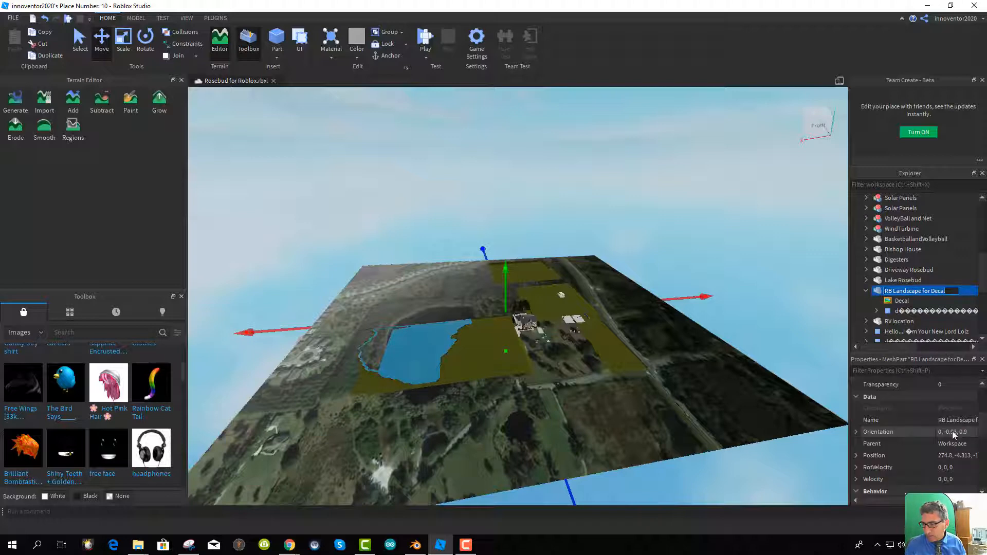
scroll(952, 433, "up", 3)
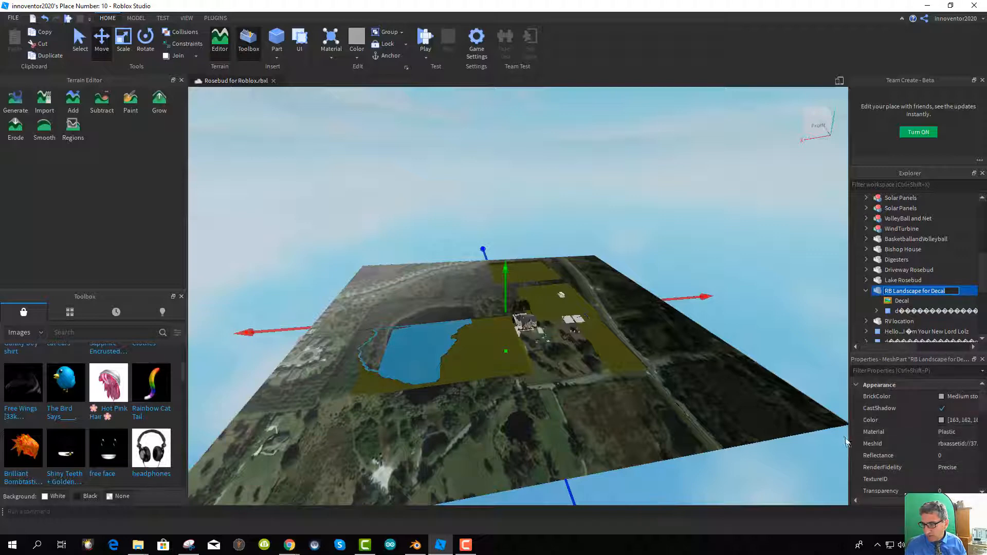
double_click(682, 11)
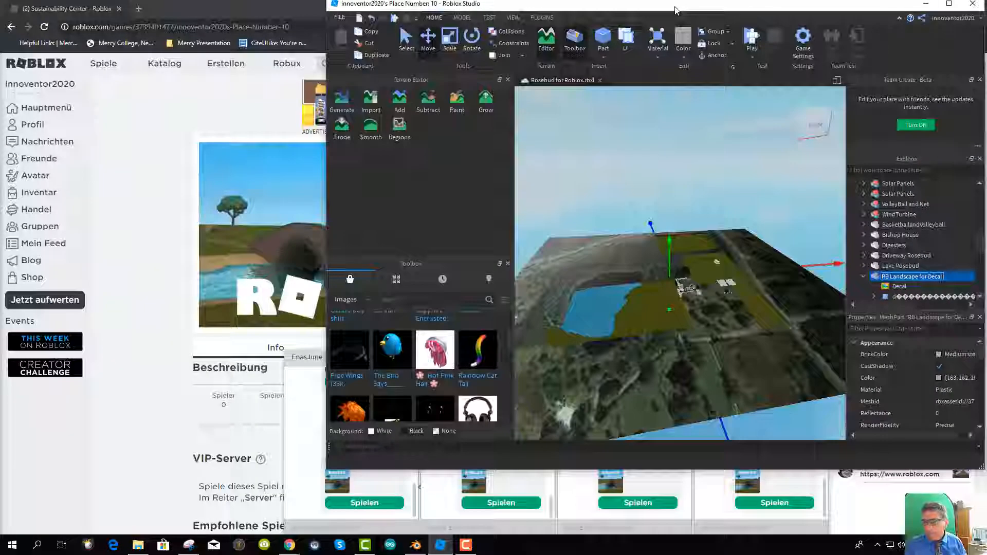
left_click(949, 8)
Open the MeshId file chooser for RB Landscape for Decal, browse the OBJ files in Exports to Roblox, and cancel
scroll(939, 473, "down", 2)
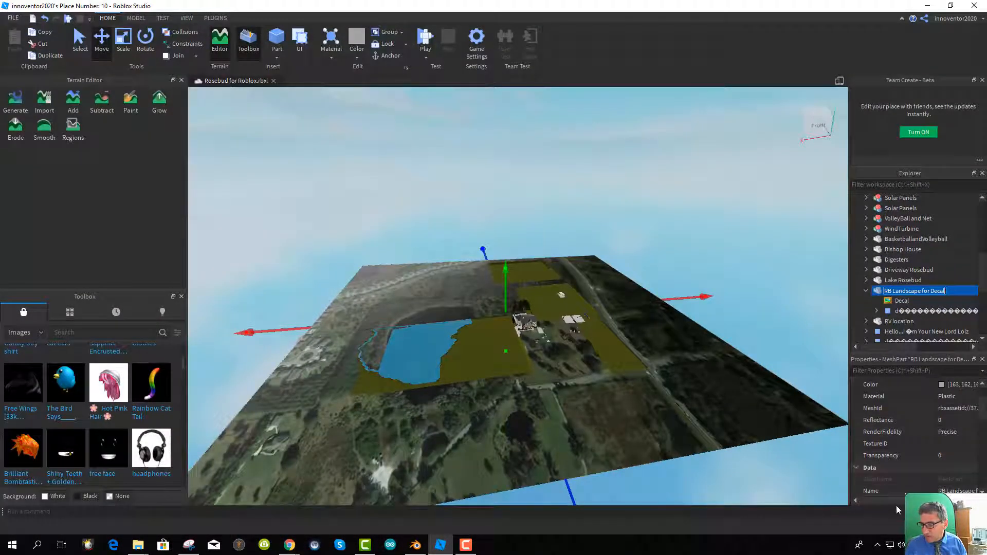
left_click_drag(899, 501, 910, 501)
left_click(973, 409)
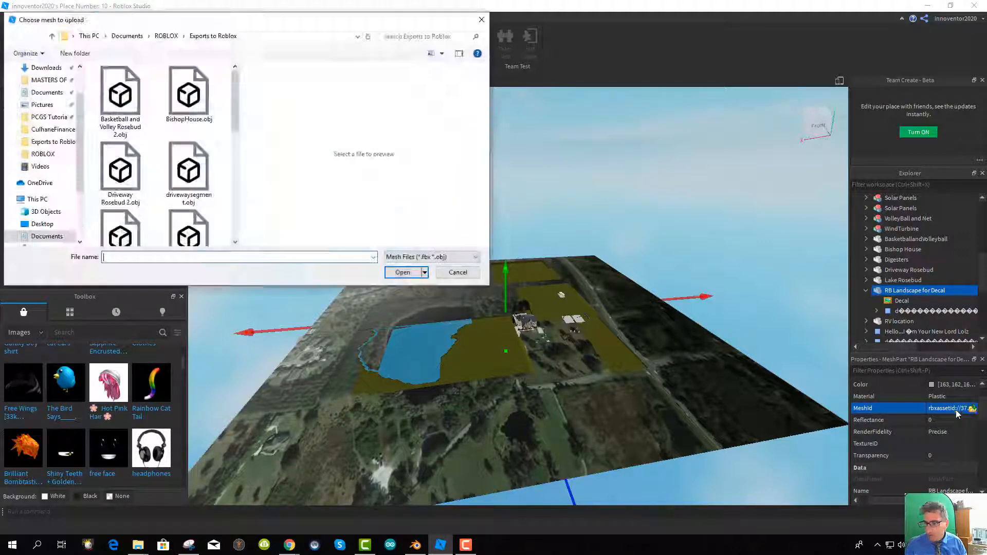
left_click_drag(234, 111, 234, 90)
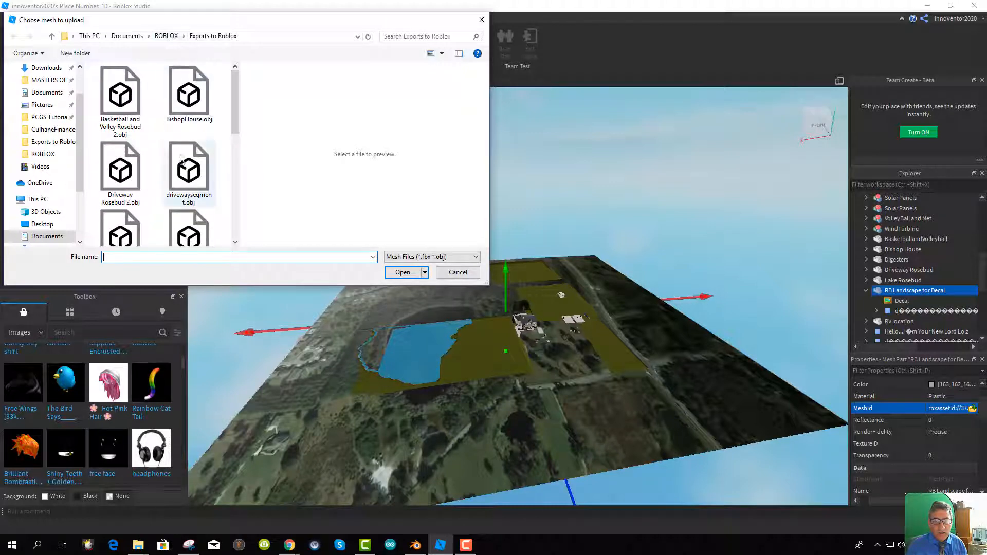
scroll(181, 160, "down", 5)
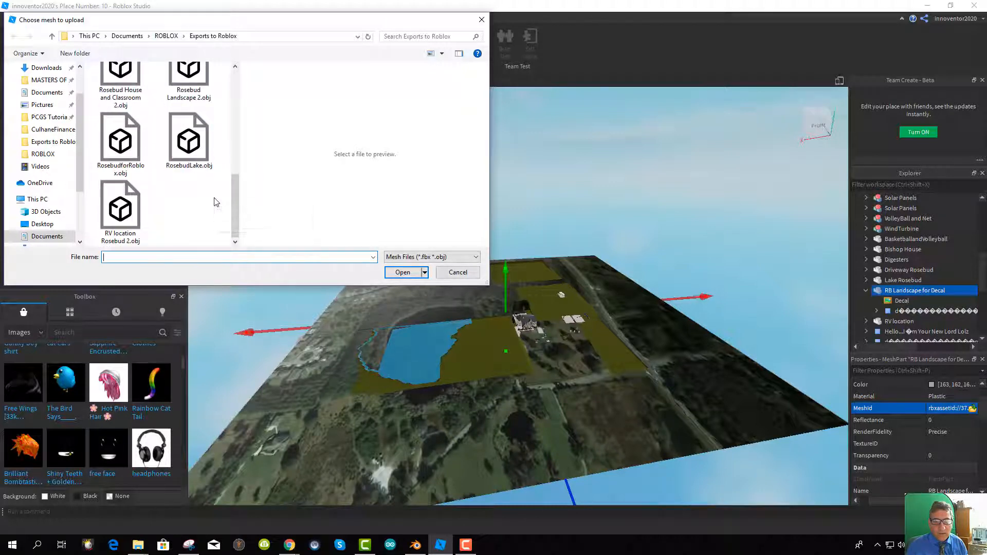
scroll(216, 202, "up", 1)
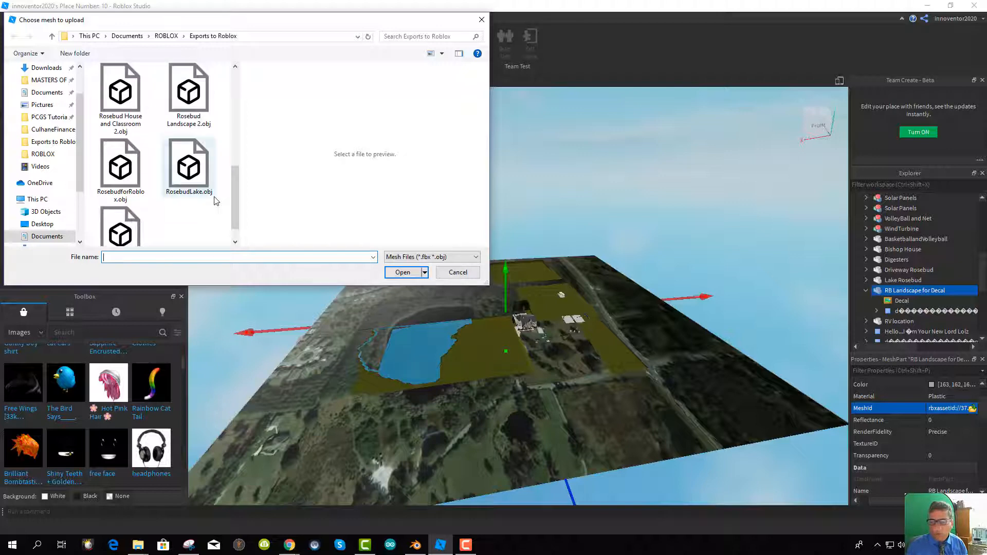
left_click(450, 275)
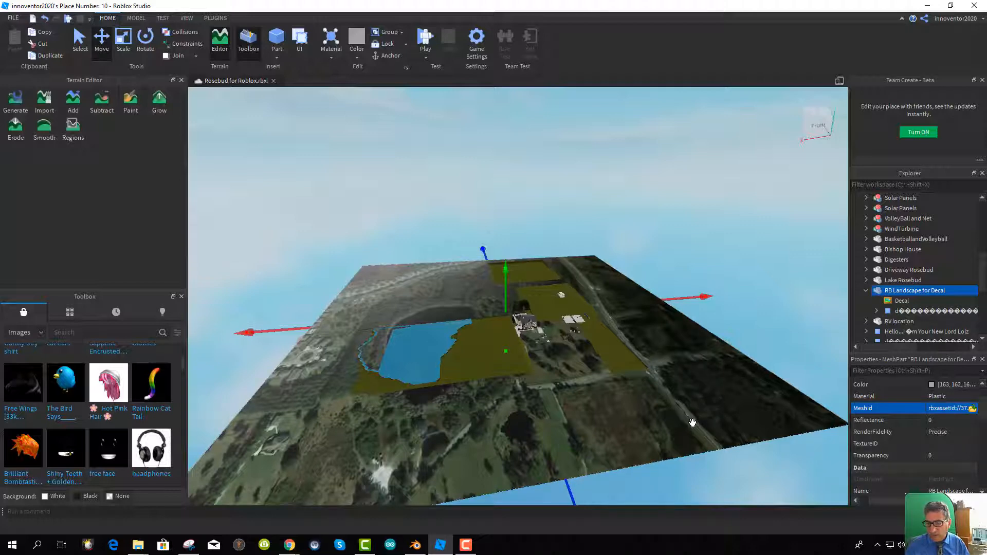
Apply the Roblox sword image from the Toolbox as a decal to the RB Landscape for Decal mesh
middle_click_drag(693, 426, 647, 381)
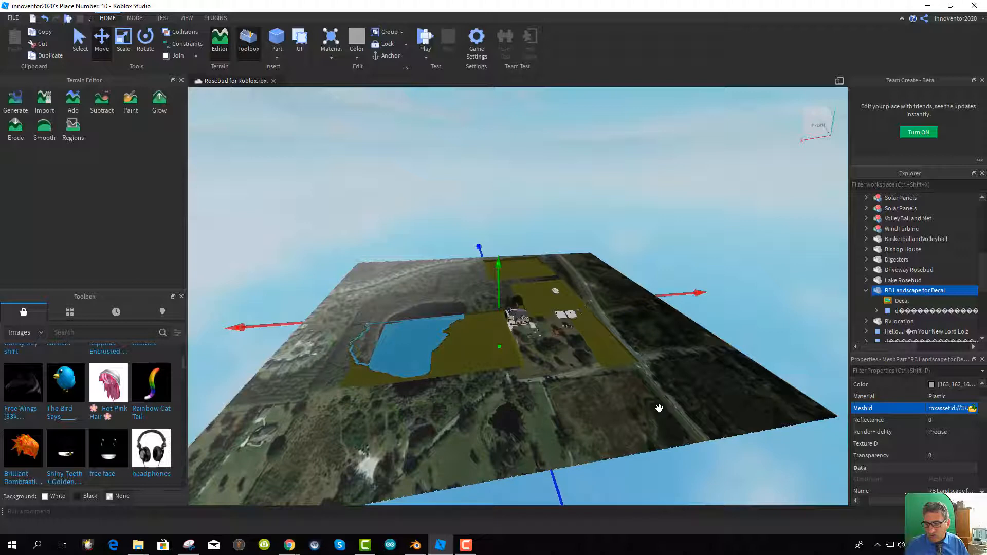
left_click(888, 302)
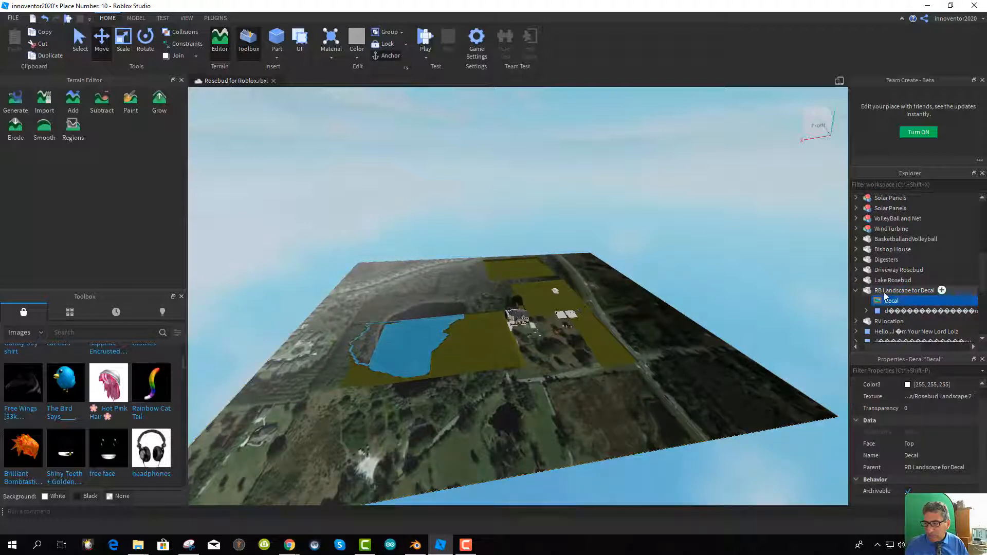
left_click(876, 291)
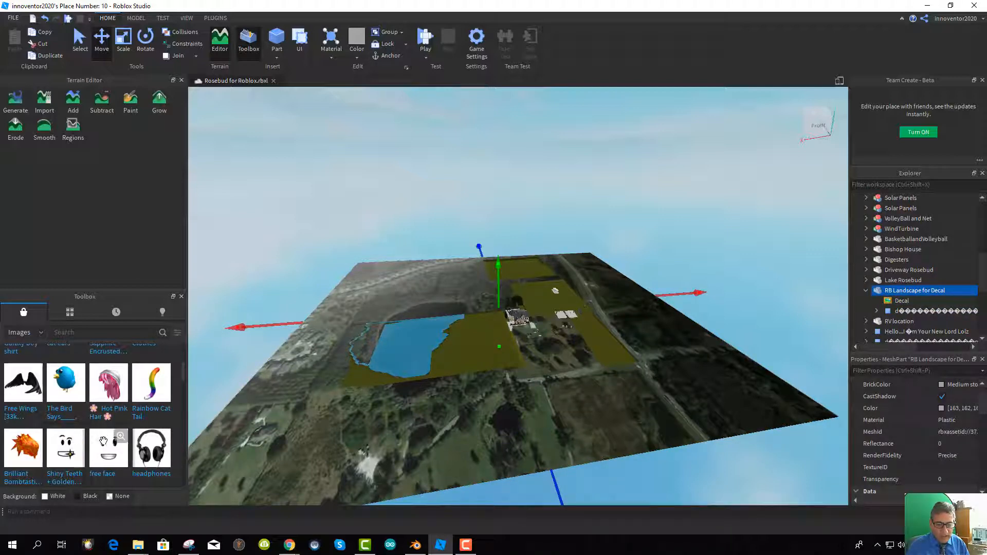
scroll(104, 441, "down", 2)
scroll(120, 447, "down", 3)
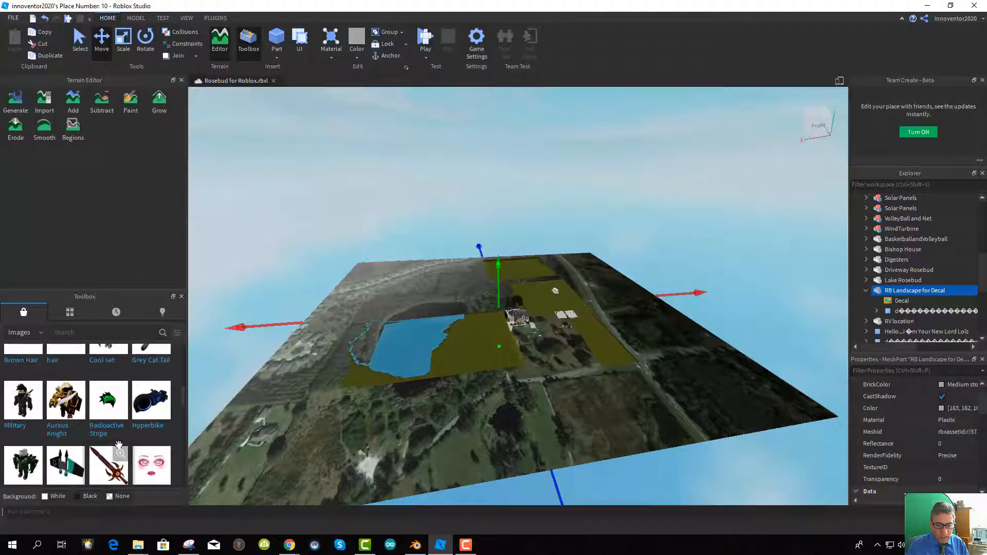
scroll(118, 444, "down", 3)
left_click_drag(118, 442, 467, 439)
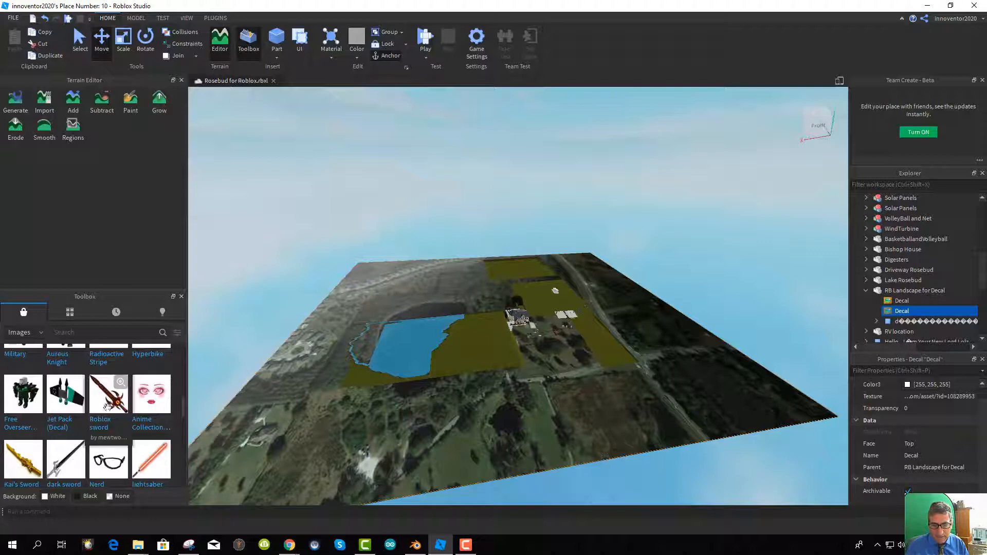
left_click_drag(108, 406, 378, 458)
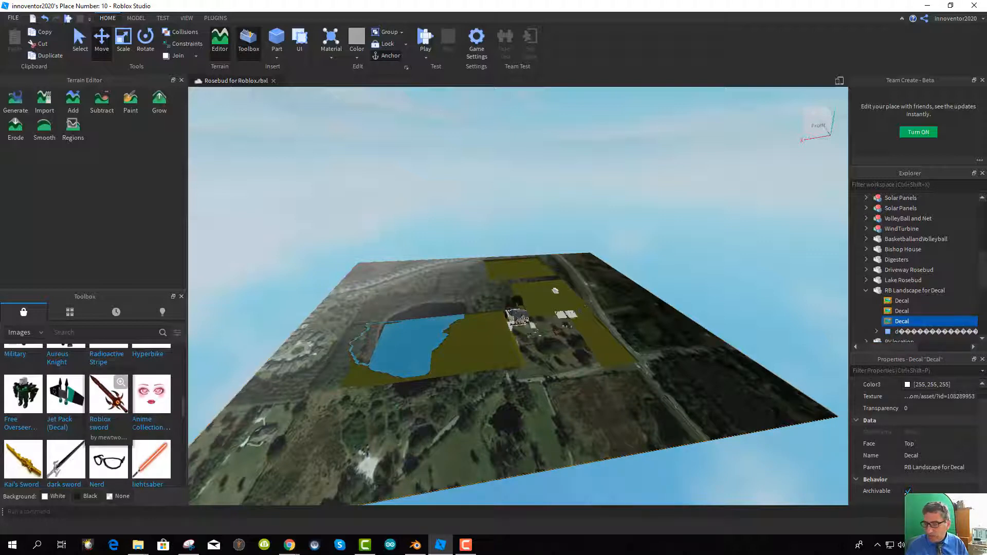
Delete the original landscape decal and the duplicate sword decal under RB Landscape for Decal
right_click(891, 305)
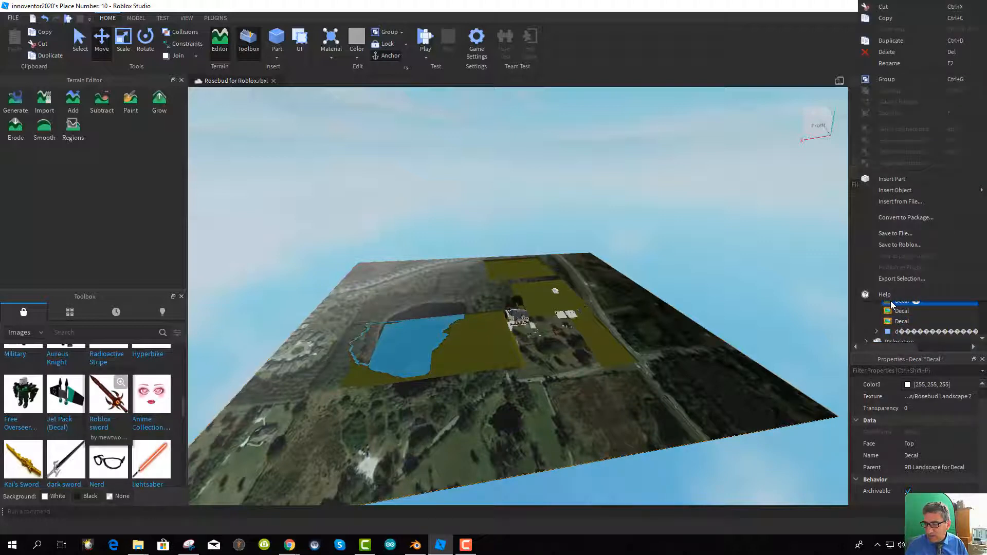
left_click(888, 52)
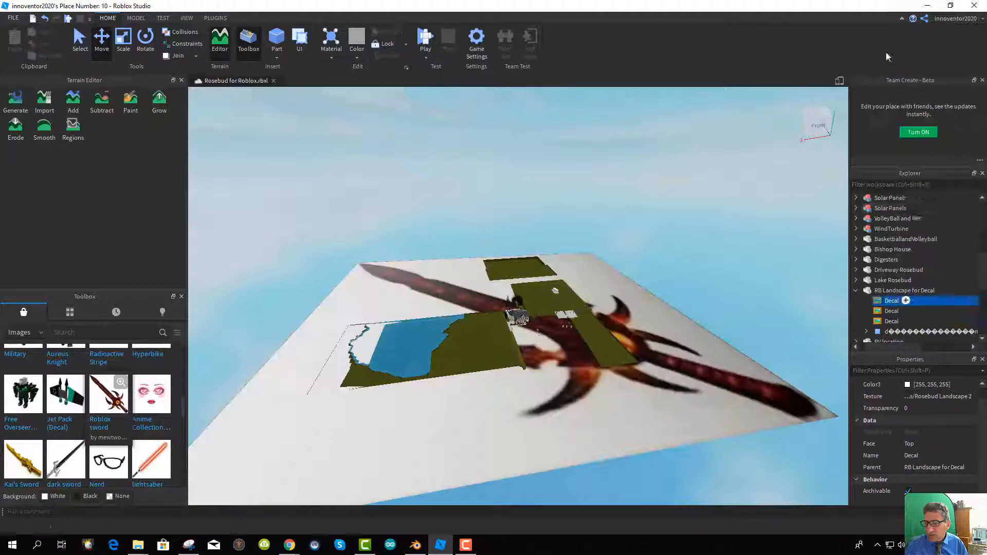
left_click(891, 312)
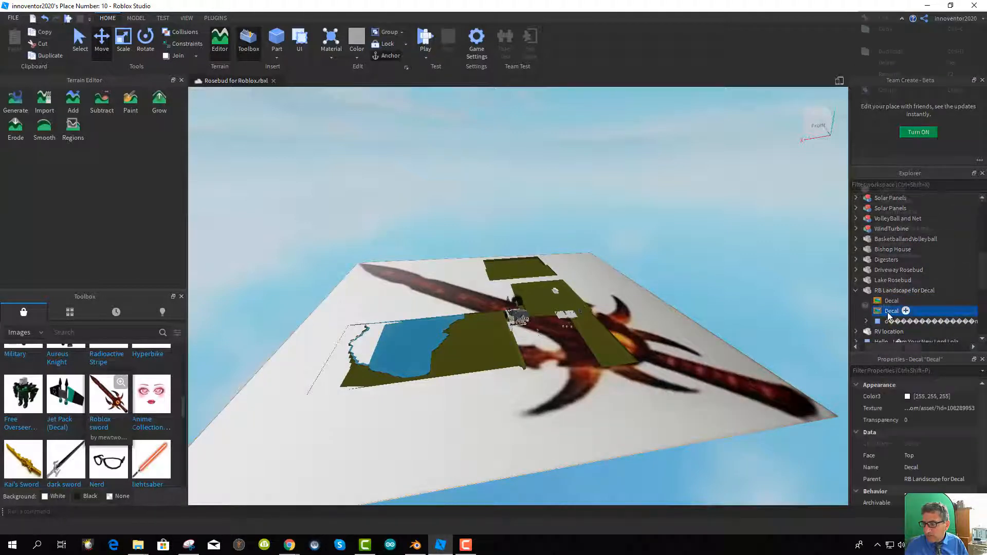
right_click(891, 311)
left_click(886, 62)
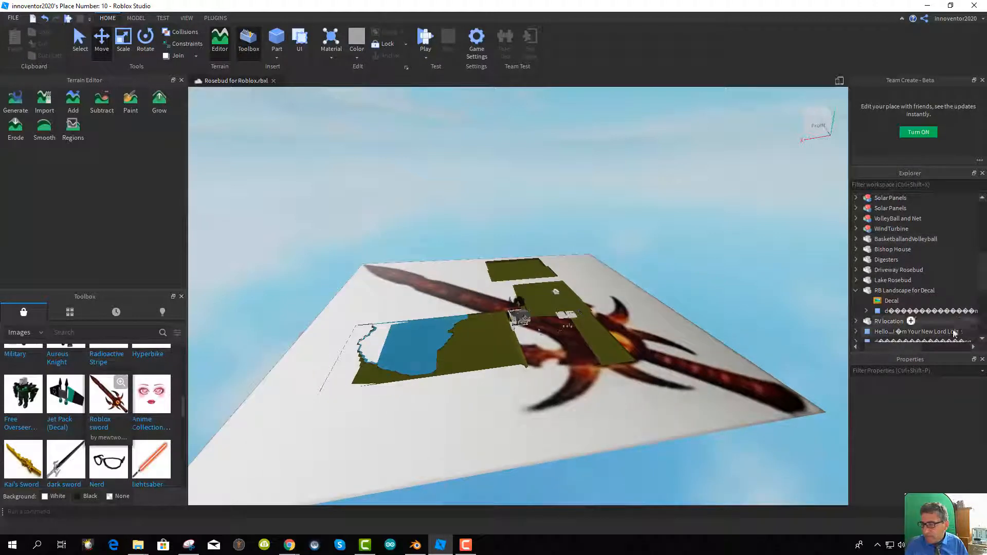
Set the remaining decal's Texture to Rosebud Landscape 2
left_click(890, 301)
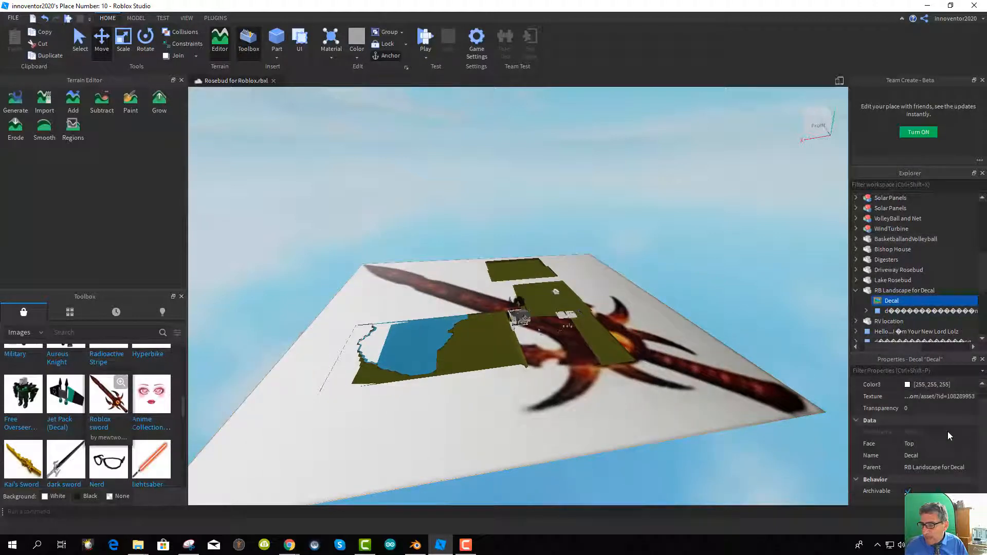
left_click(899, 396)
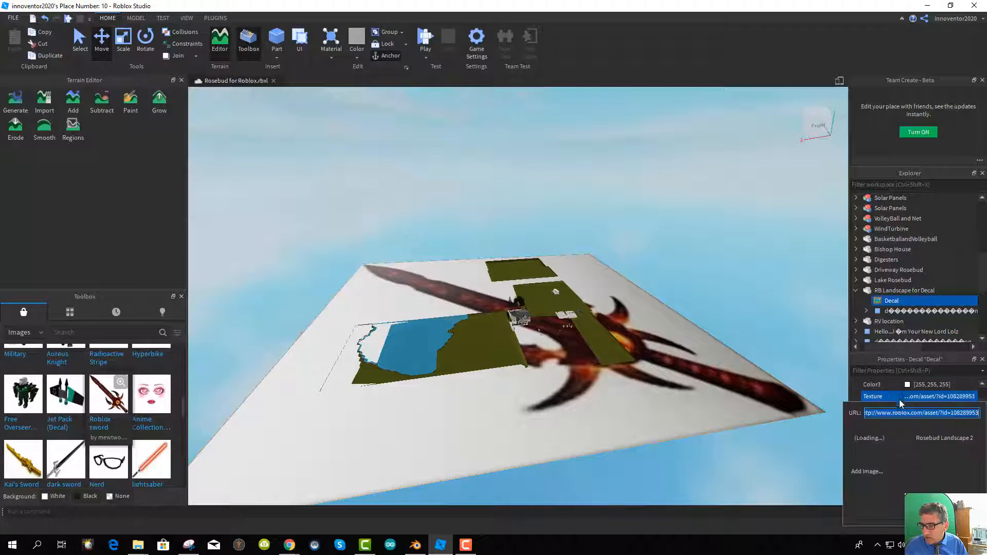
left_click(906, 438)
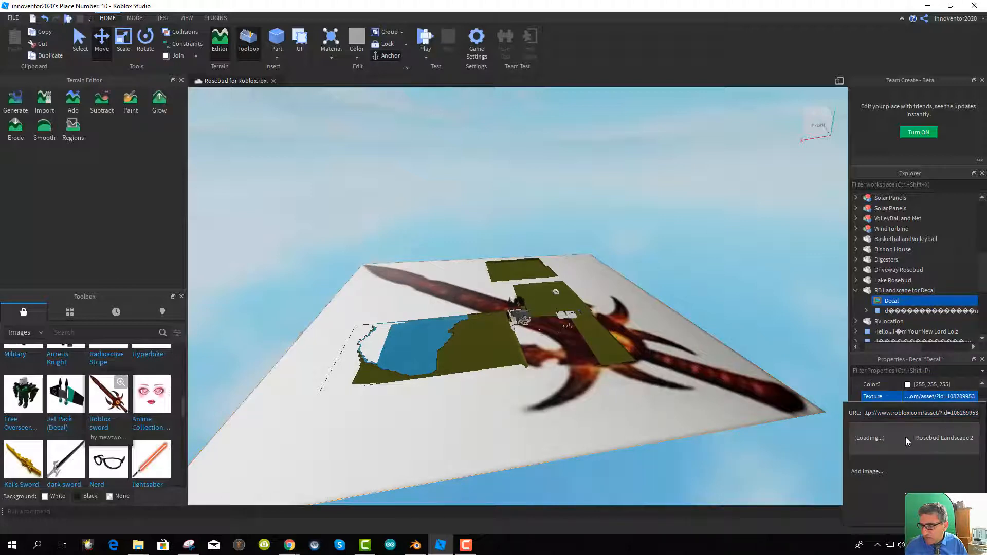
double_click(879, 438)
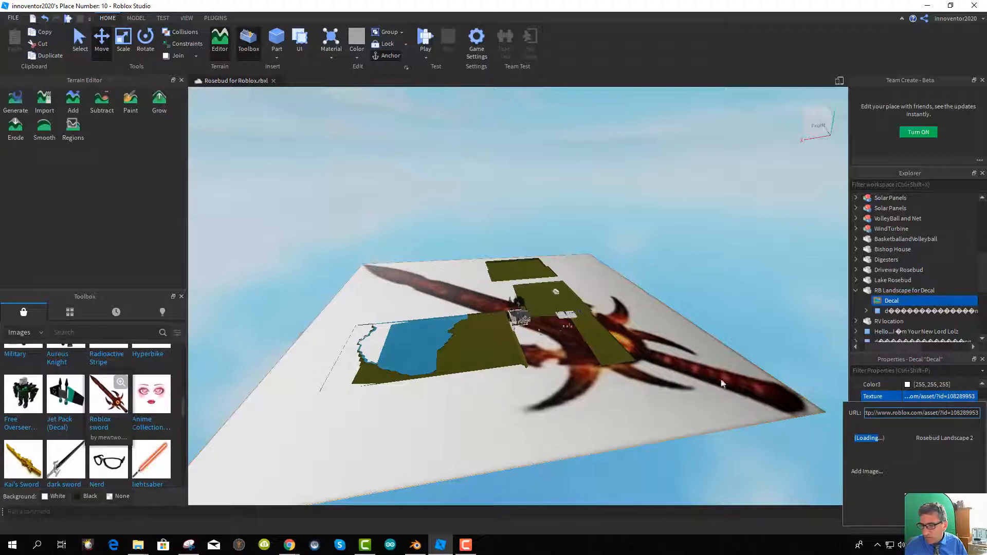
left_click(644, 388)
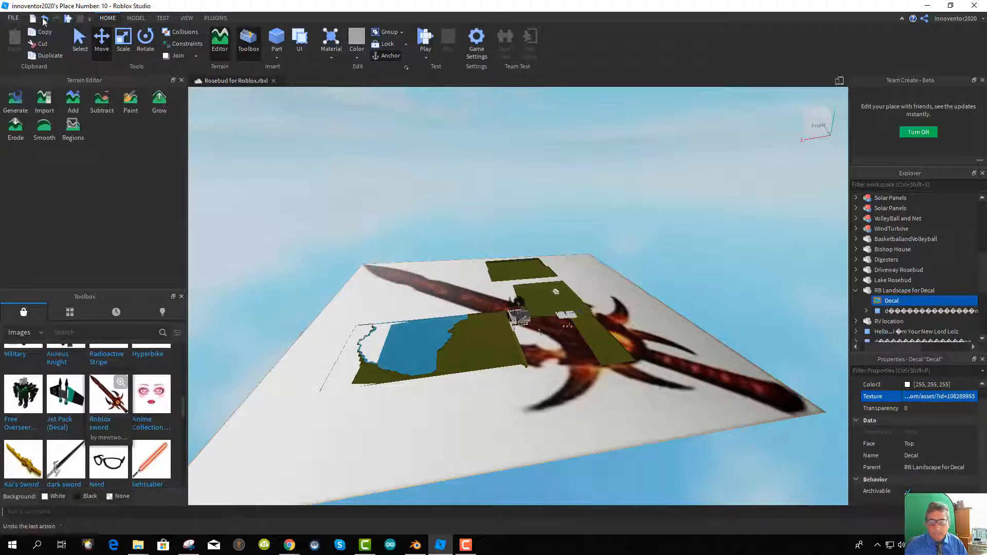
left_click(904, 399)
left_click(918, 435)
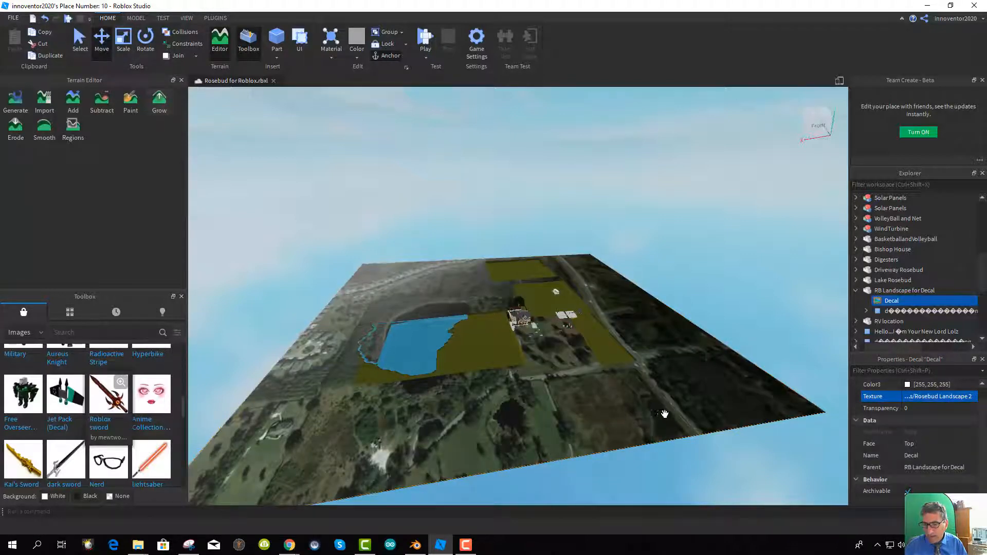
Inspect the textured landscape from above and up close around the lake, house, driveway and road
scroll(625, 394, "down", 3)
right_click_drag(618, 375, 619, 373)
mouse_move(552, 261)
middle_mouse_down()
mouse_move(399, 390)
mouse_move(309, 432)
middle_mouse_up()
middle_click_drag(456, 332, 196, 484)
mouse_move(316, 394)
middle_mouse_down()
mouse_move(337, 368)
mouse_move(231, 437)
middle_mouse_up()
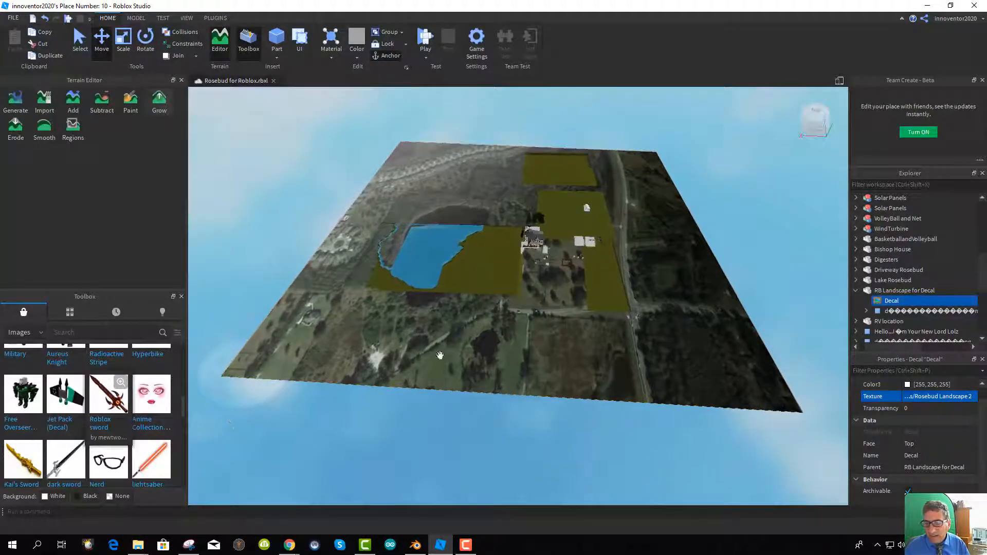
middle_click_drag(532, 315, 267, 452)
scroll(601, 313, "up", 5)
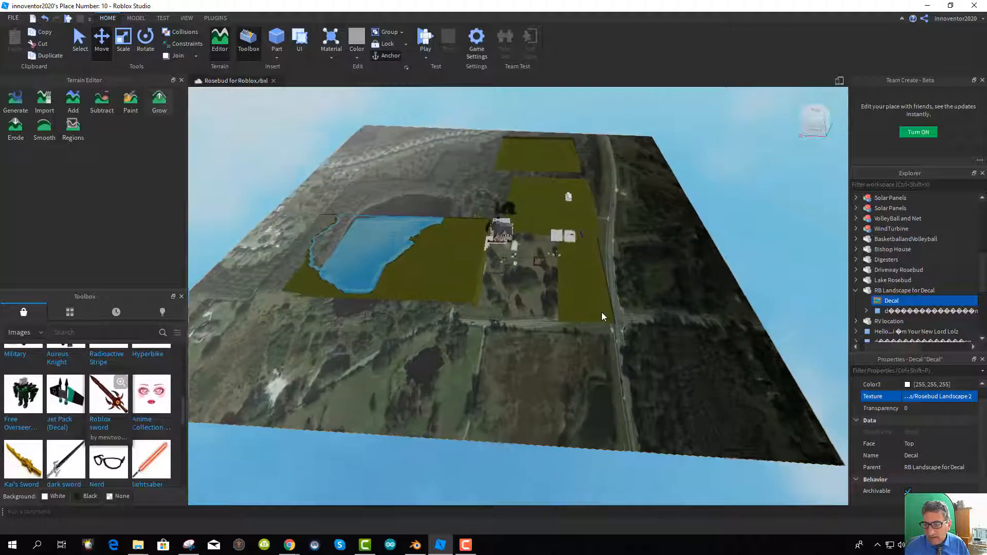
scroll(628, 325, "up", 3)
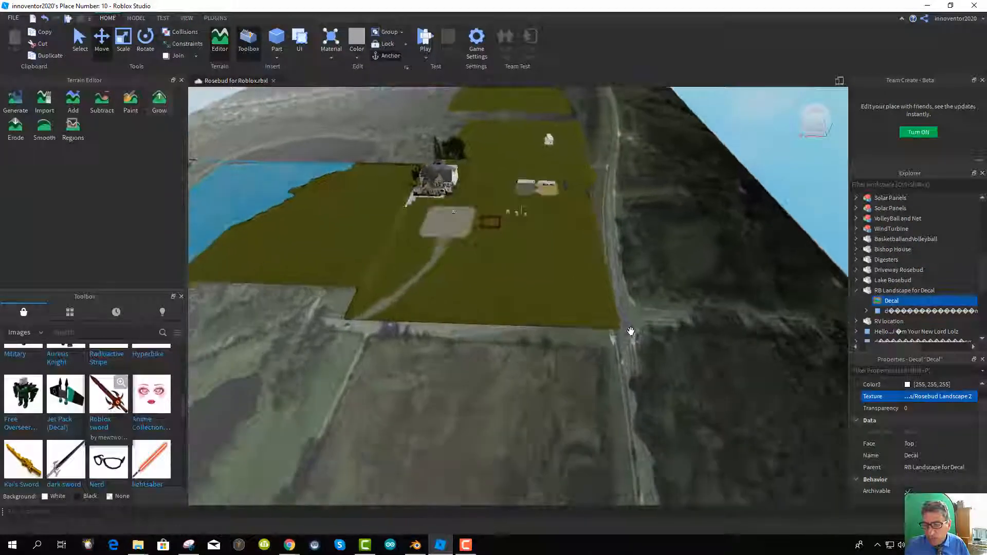
middle_click_drag(584, 351, 649, 362)
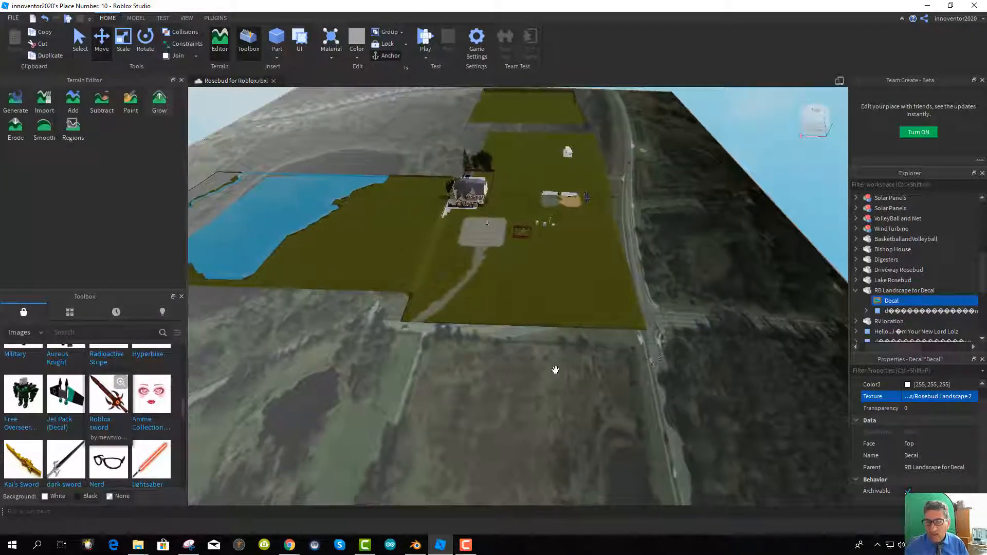
middle_click_drag(554, 370, 621, 377)
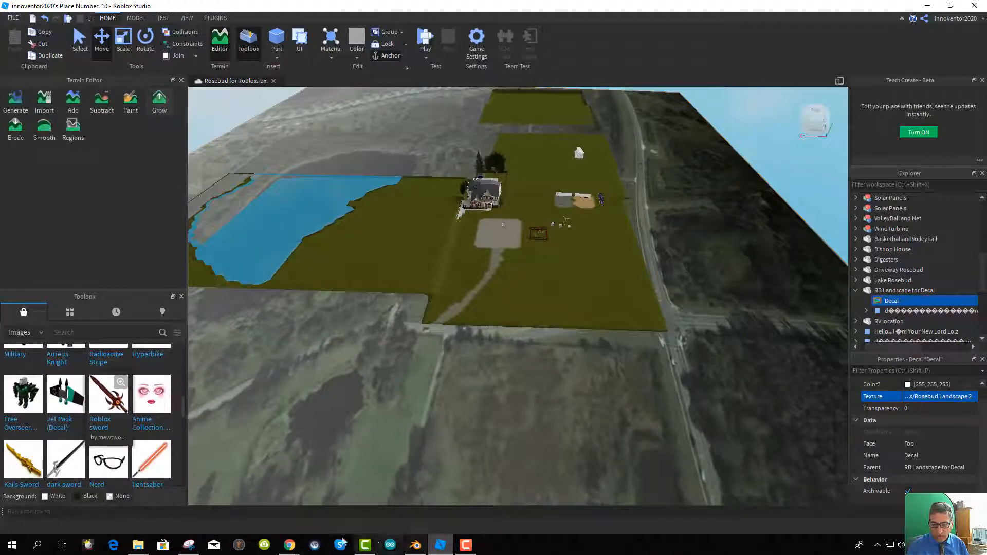
Switch to the Sustainability Center page in Chrome and launch the game in Roblox
mouse_move(286, 550)
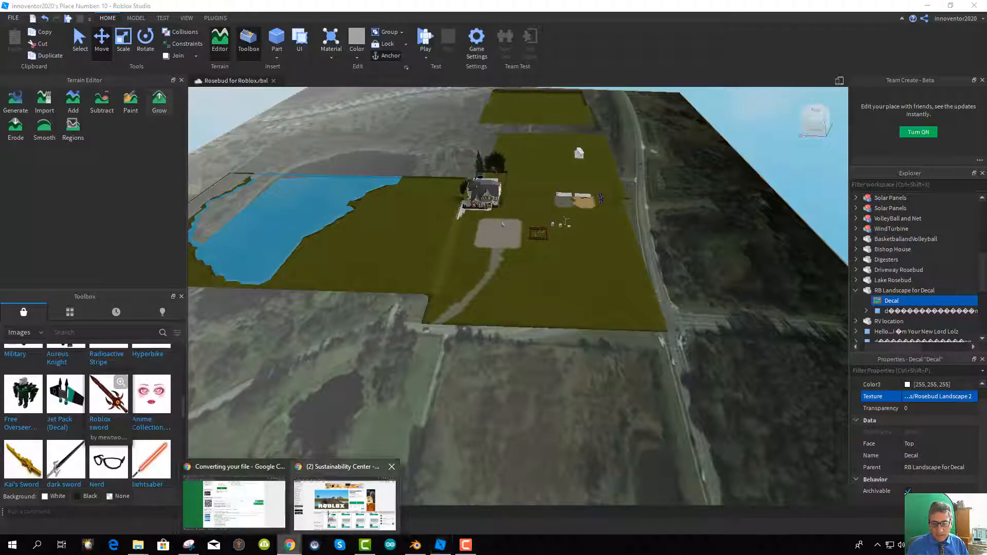
left_click(332, 514)
left_click(624, 265)
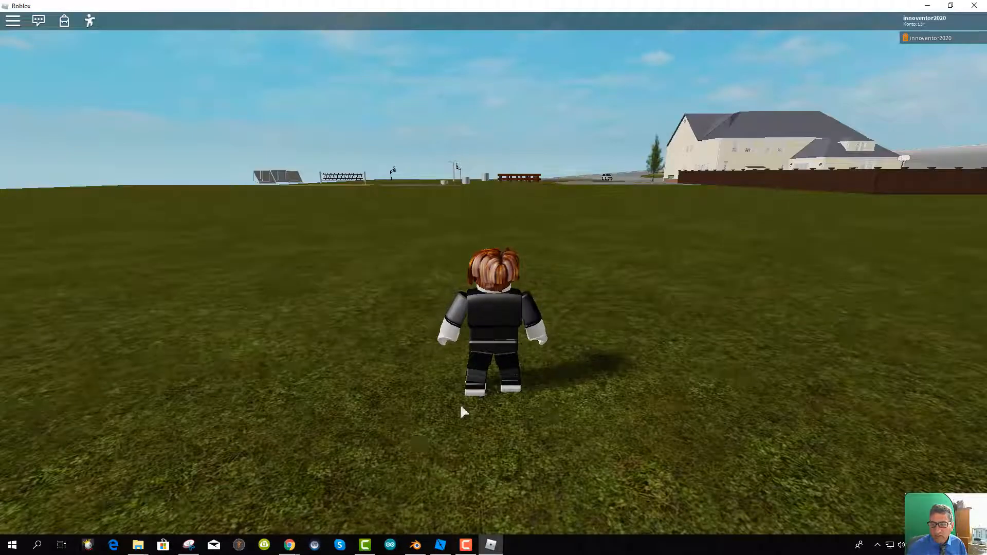
Take the avatar from the field up the interior stairs, open the bedroom door and enter the bedroom
right_click_drag(457, 381, 455, 404)
scroll(451, 387, "down", 2)
key("w")
key("space")
key("d")
key("a")
key("w")
key("w")
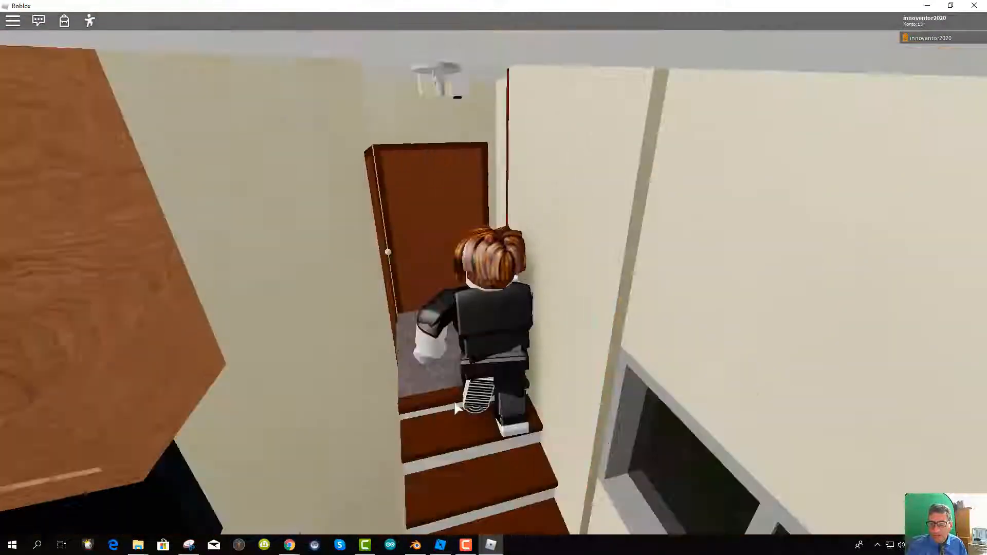
key("w")
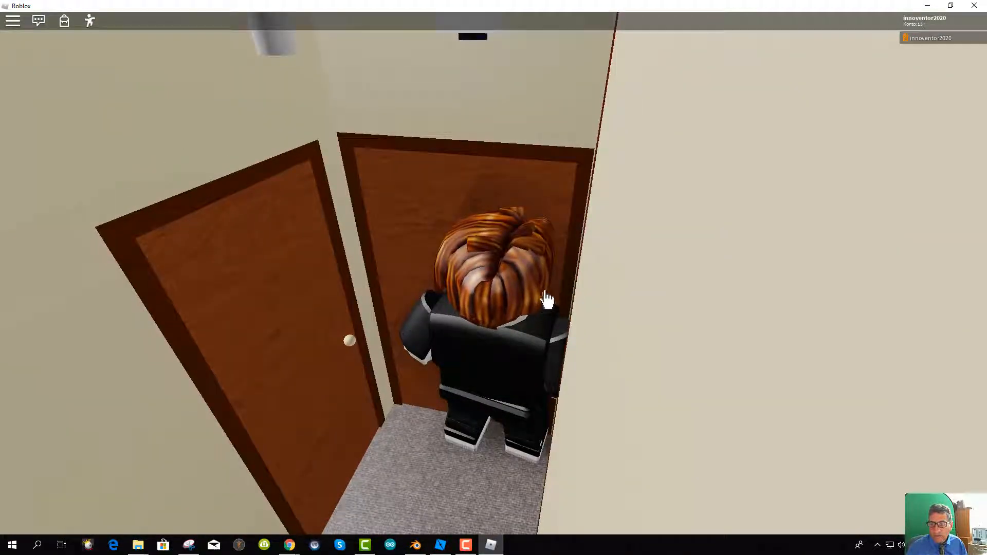
left_click(546, 299)
key("w")
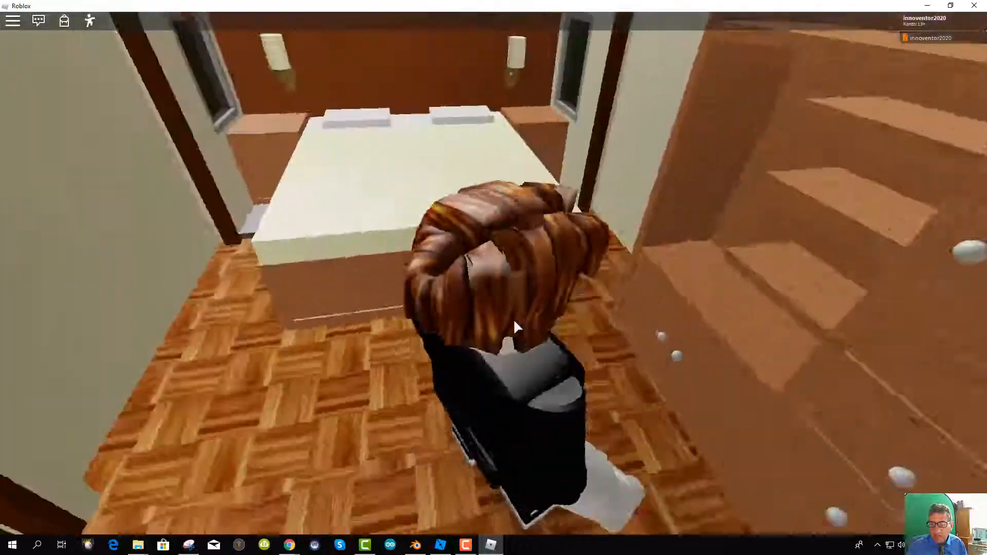
Walk the avatar from the bedroom past the dining table into the kitchen
right_click_drag(514, 319, 520, 334)
key("w")
key("w")
key("w")
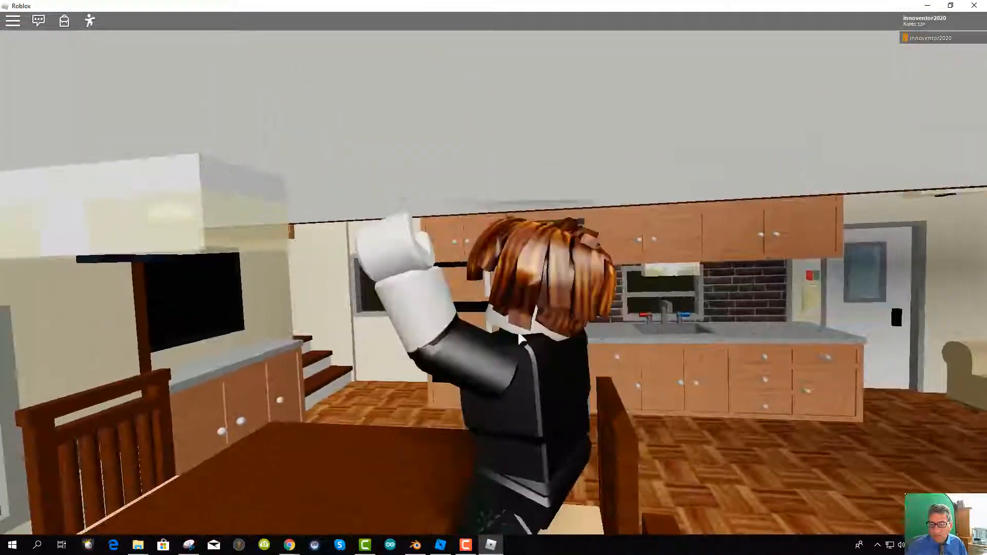
key("space")
key("w")
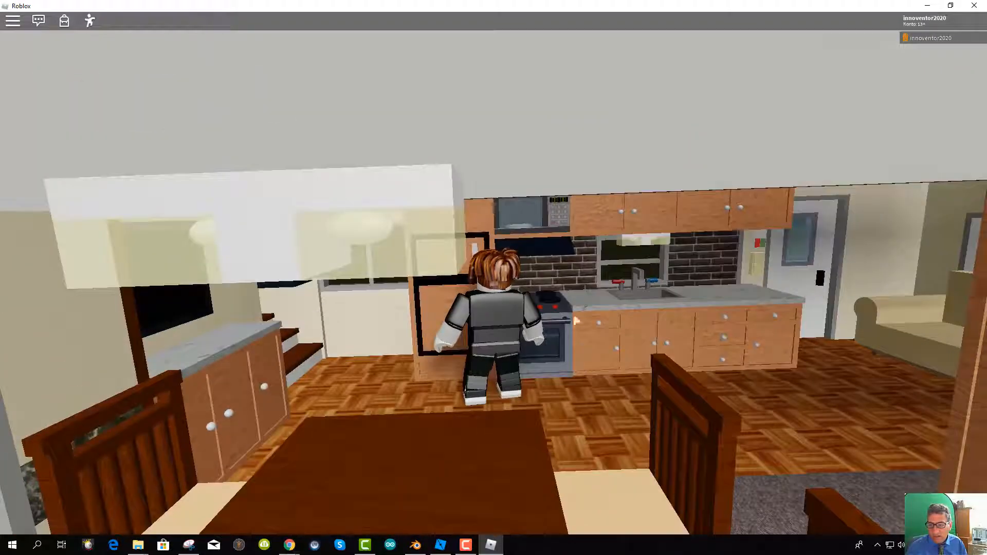
Test the kitchen fixtures by turning a stove burner on and off and running the sink's cold tap
left_click(556, 313)
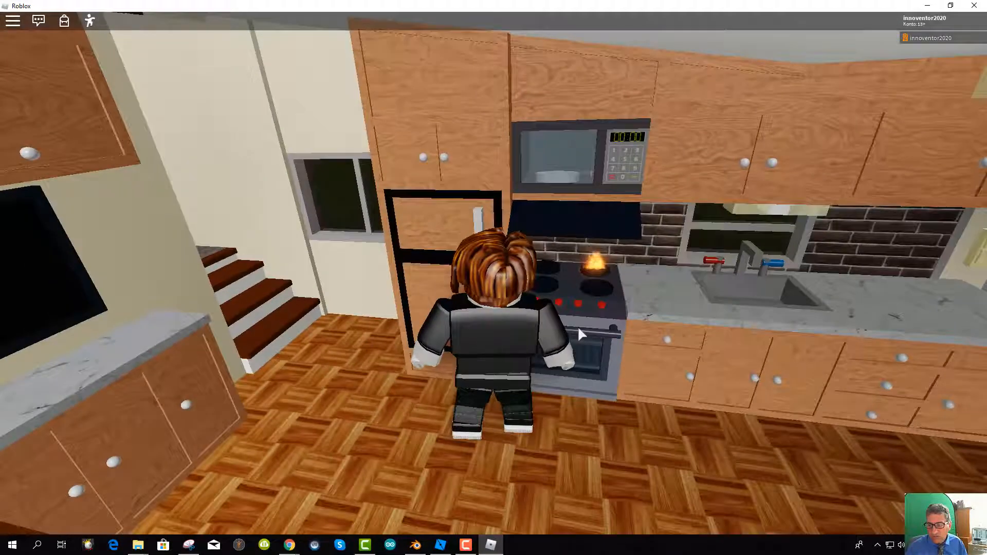
left_click(605, 304)
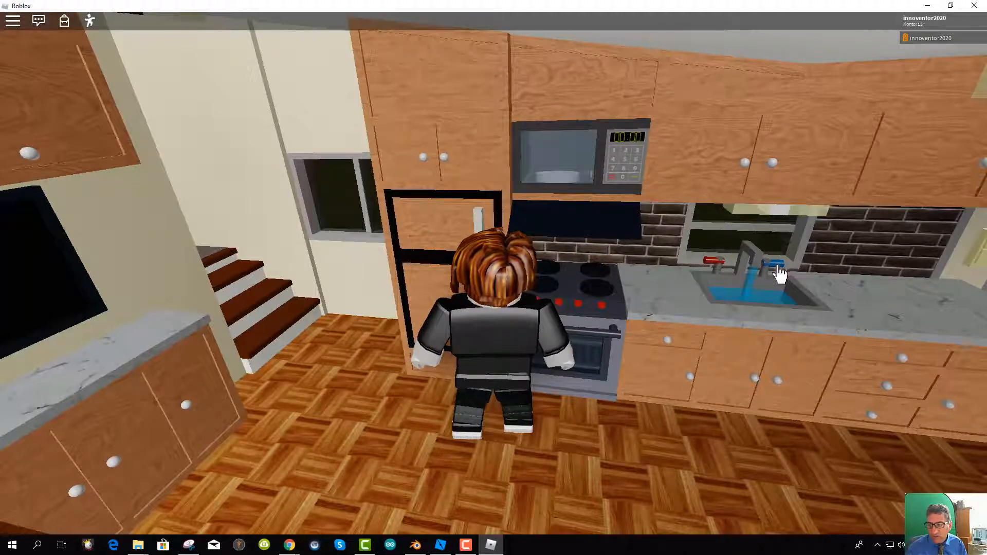
right_click_drag(713, 337, 714, 337)
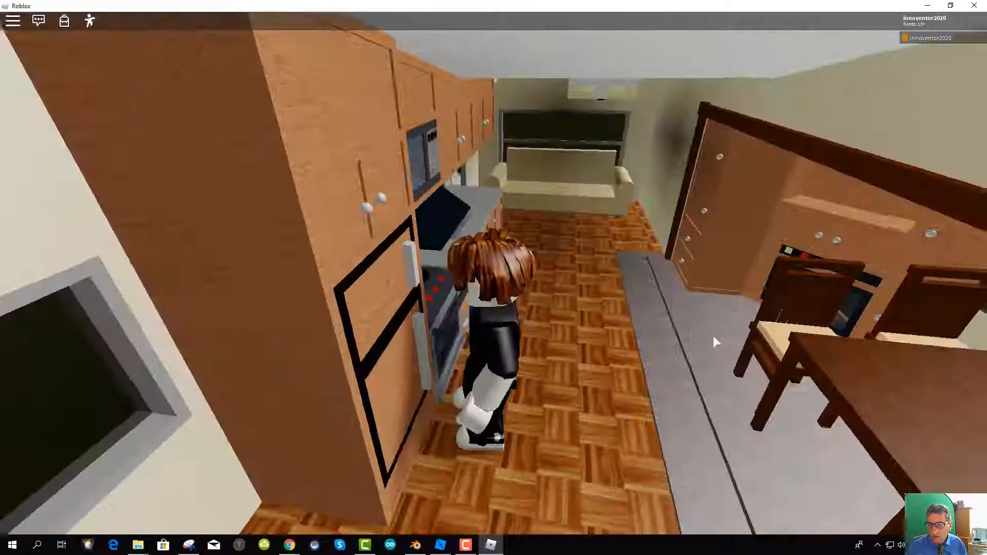
Open the upper and lower refrigerator doors and look at the shelves inside
key("w")
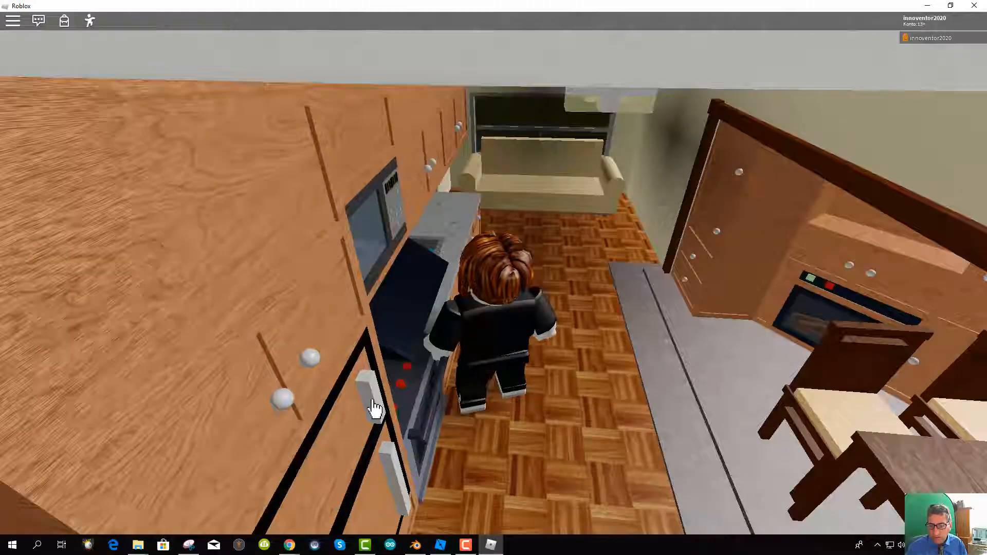
left_click(374, 402)
right_click_drag(440, 415, 440, 415)
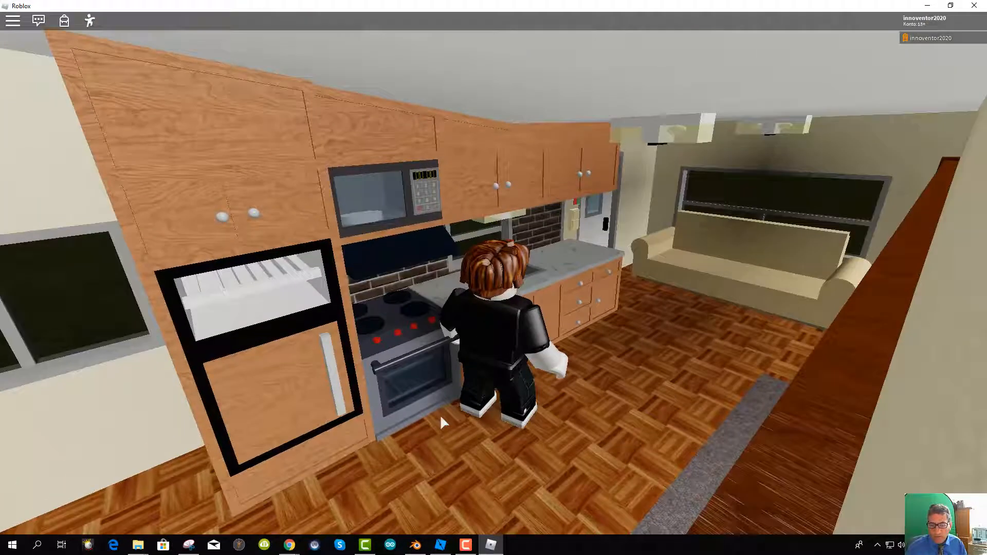
left_click(334, 376)
scroll(348, 390, "down", 3)
scroll(349, 390, "up", 3)
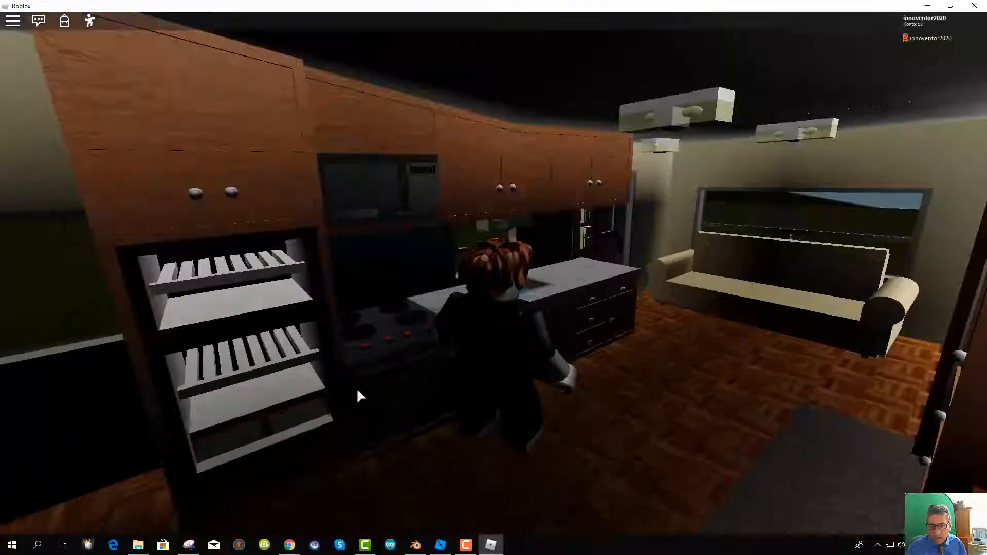
left_click(315, 389)
Walk the avatar from the kitchen to the dining area and light the fireplace in the cabinet
key("w")
right_click_drag(422, 392, 423, 393)
key("w")
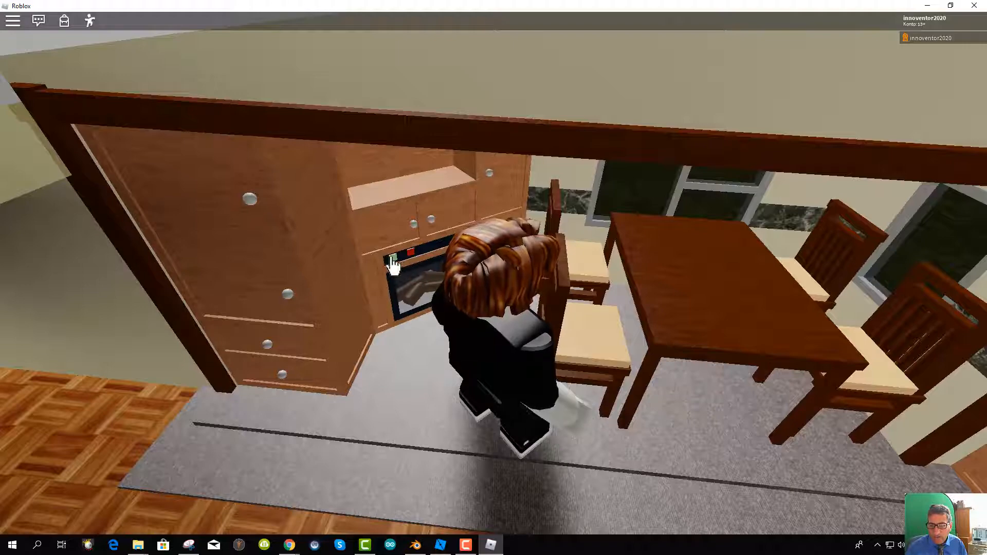
left_click(390, 260)
right_click_drag(397, 328, 399, 332)
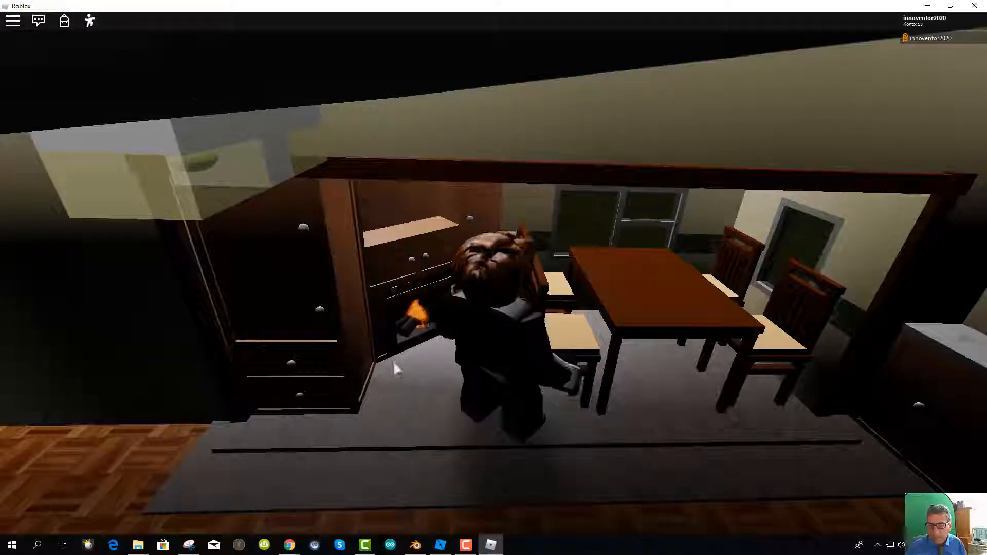
Seat the avatar on the sofa, try the wall control beside the exit door, and stand up
right_click_drag(394, 361, 391, 356)
key("w")
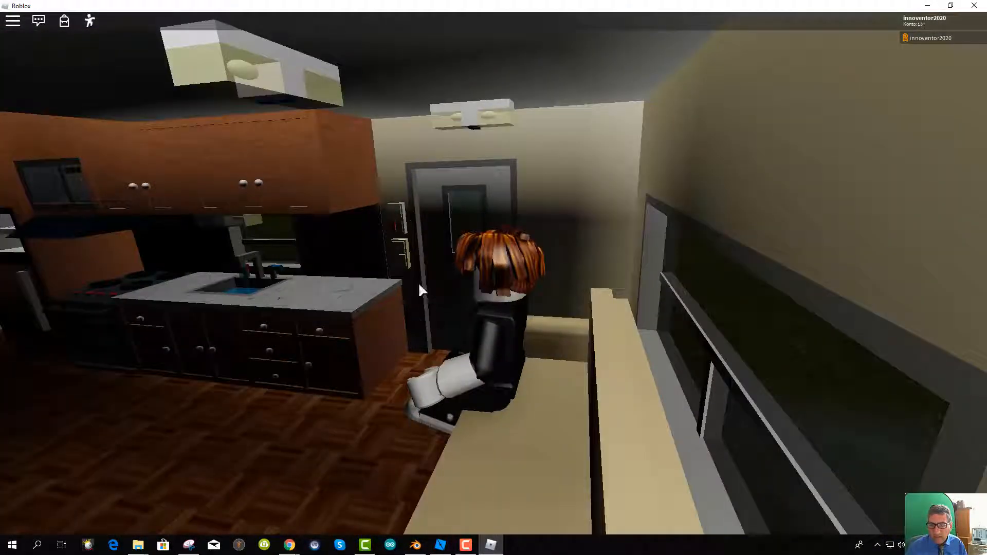
left_click(400, 230)
left_click(397, 234)
scroll(463, 284, "down", 3)
key("space")
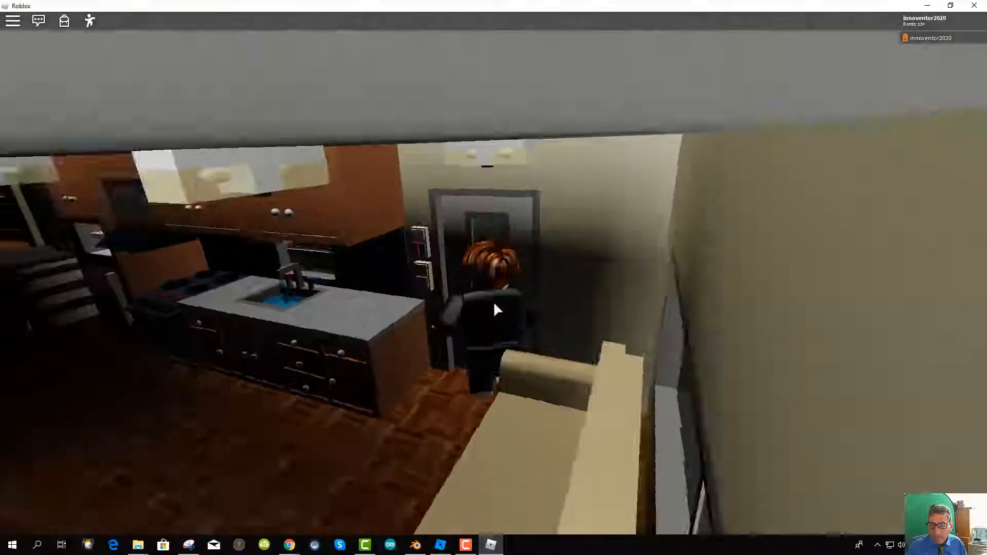
Take the avatar out through the exit door and run across the field toward the goats
key("w")
right_click_drag(516, 305, 515, 303)
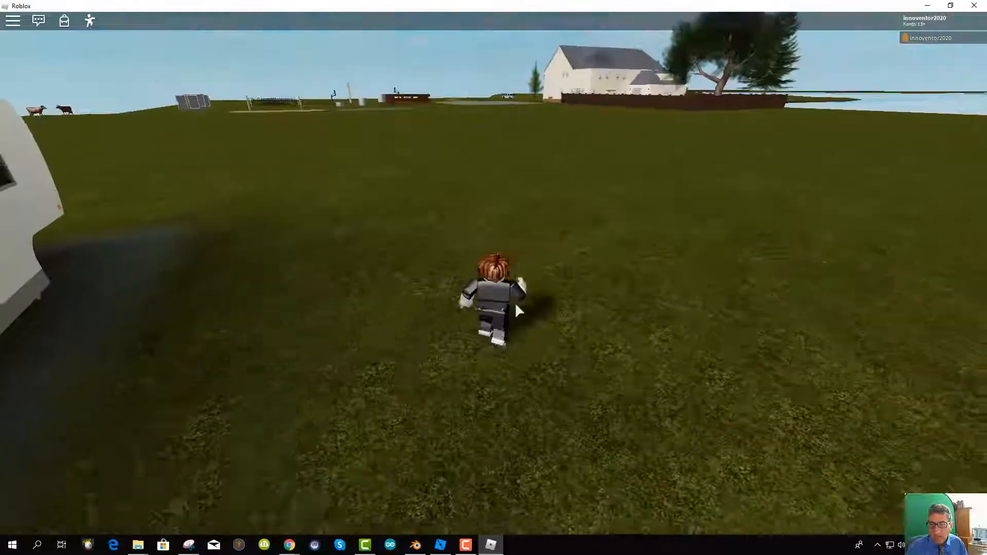
key("space")
right_click_drag(202, 286, 202, 286)
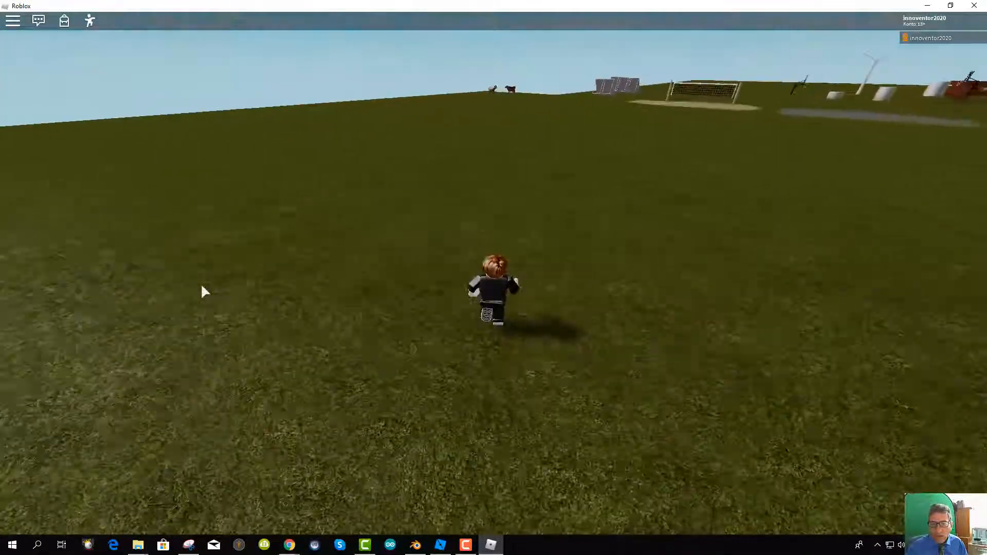
key("w")
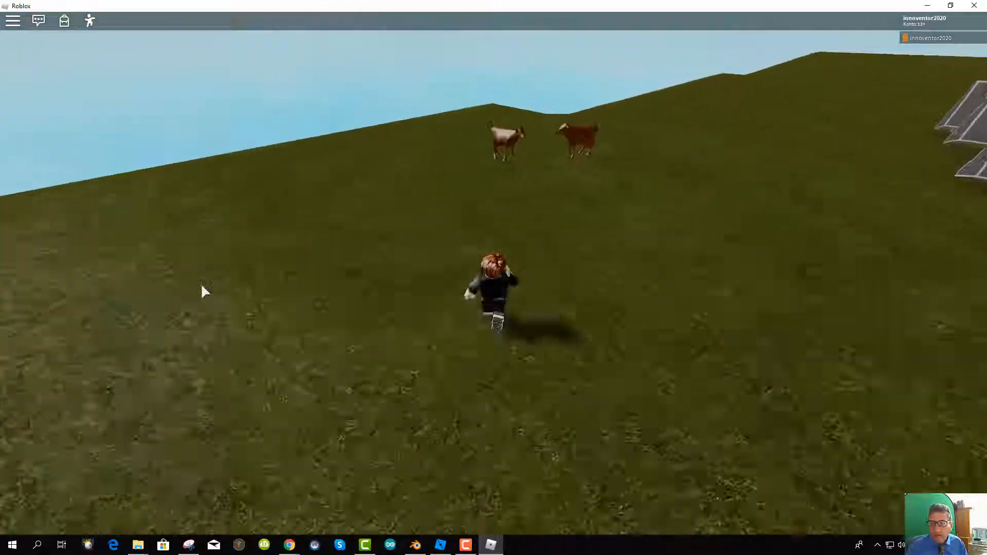
key("w")
right_click_drag(202, 286, 202, 286)
Run the avatar across the field from the goats to the brown-walled beds beside the parking area
key("w")
key("w")
key("w")
key("space")
key("w")
key("space")
key("w")
key("w")
key("w")
key("w")
key("space")
key("w")
key("space")
key("w")
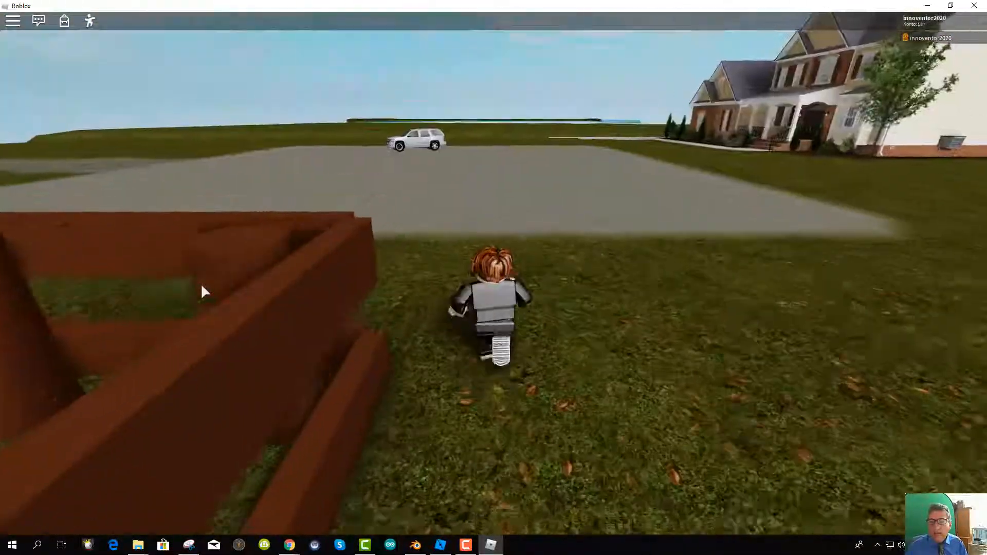
Cross the parking area with the avatar and enter the brick house through its front door
key("w")
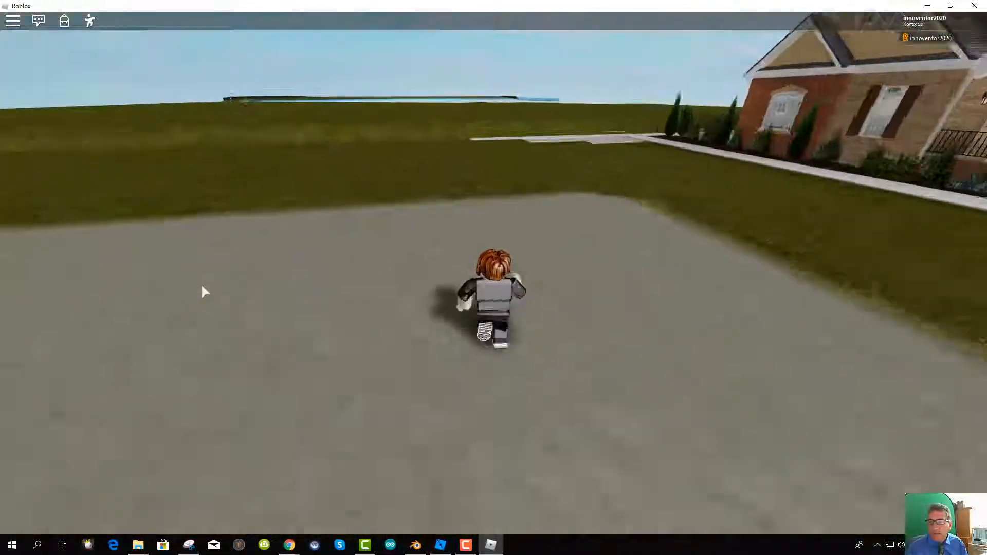
key("Right")
key("w")
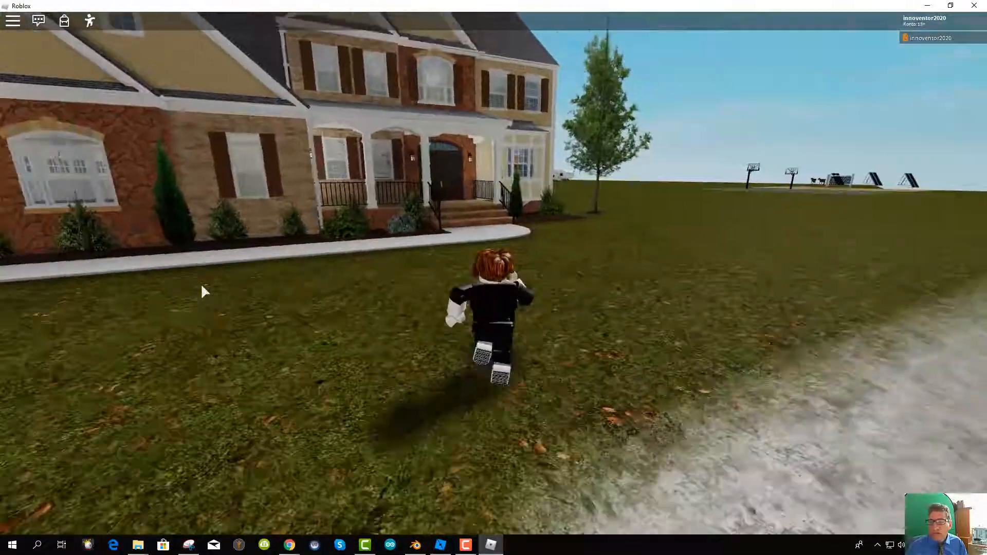
key("w")
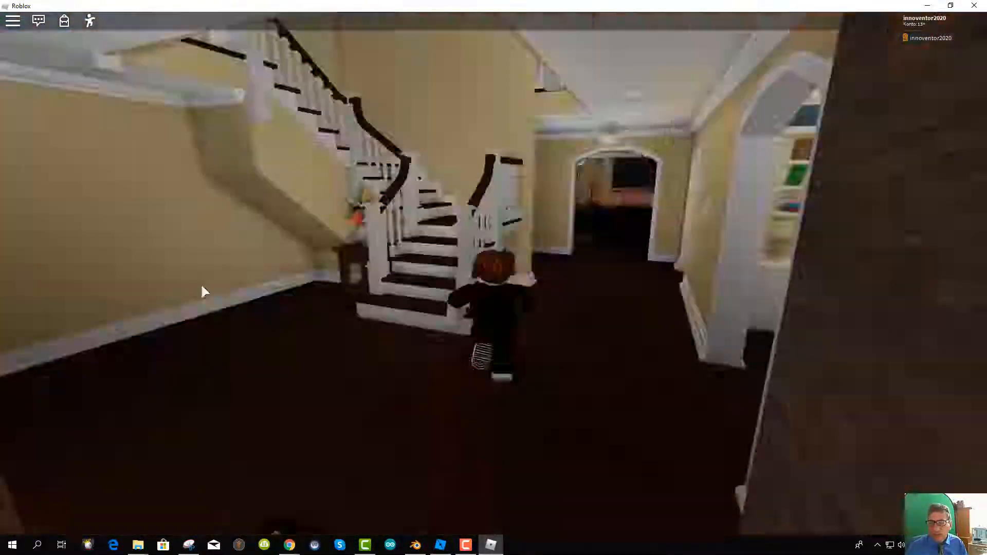
Walk the avatar from the entry hall through the arch and around the dining table beside the open kitchen
key("w")
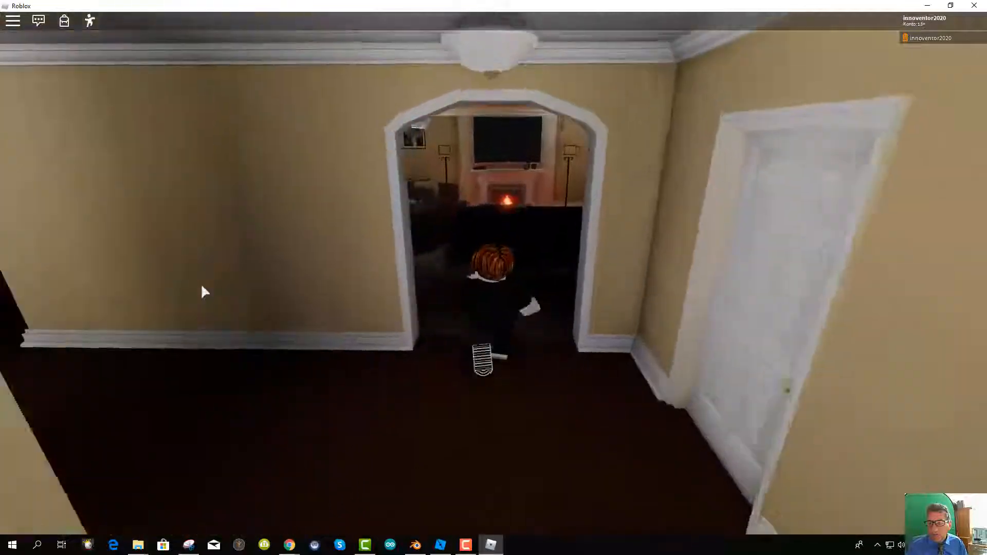
key("w")
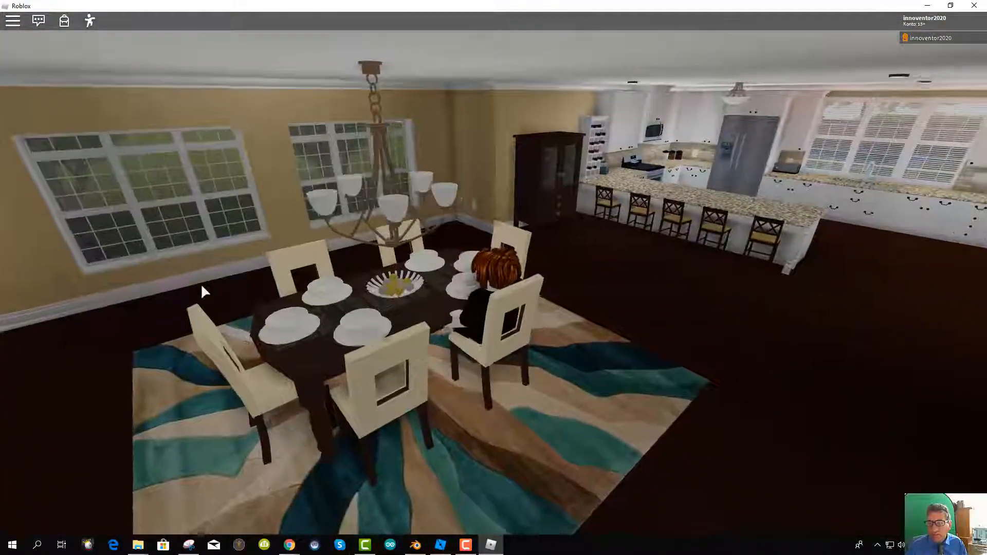
right_click_drag(201, 284, 202, 284)
key("w")
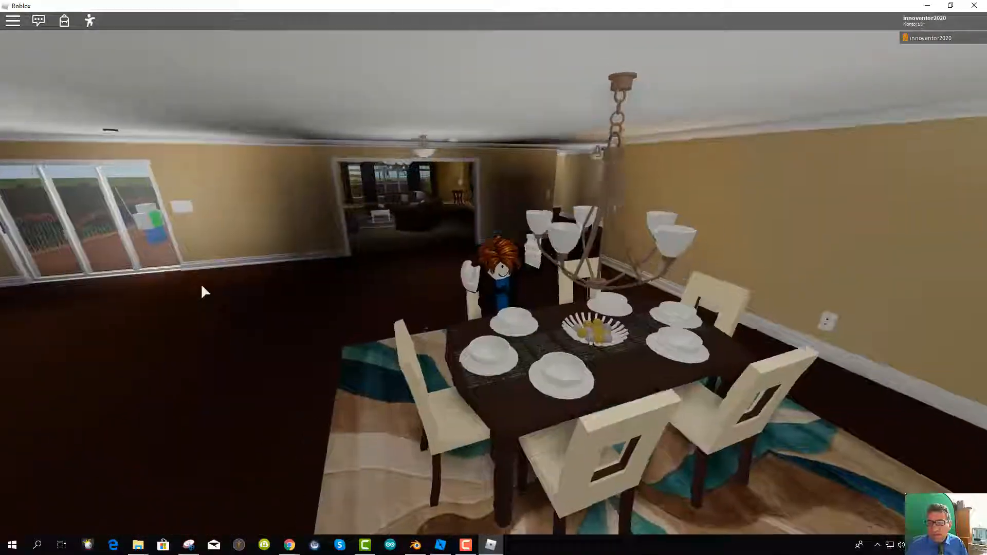
key("w")
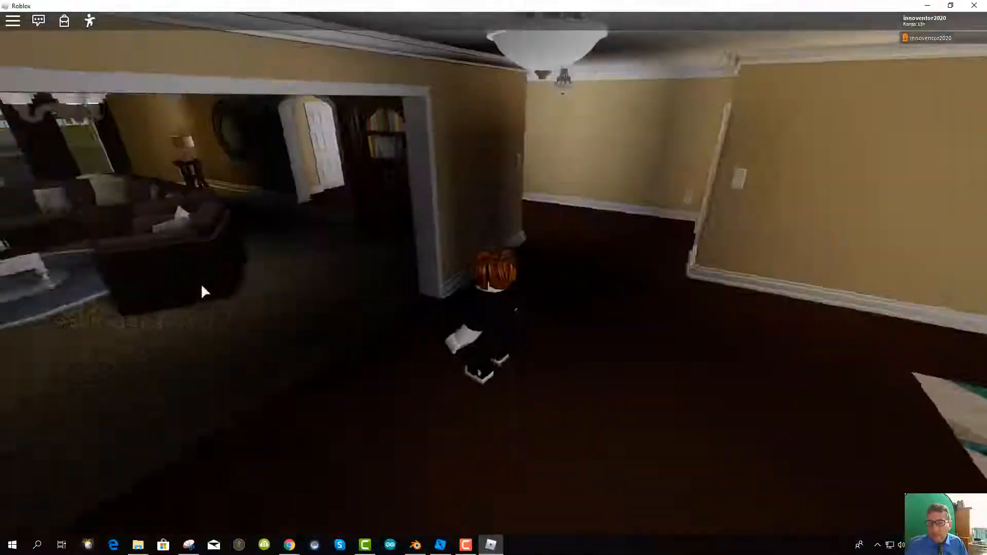
Take the avatar through the white hallway door into the laundry room and look at the washers and sink
key("w")
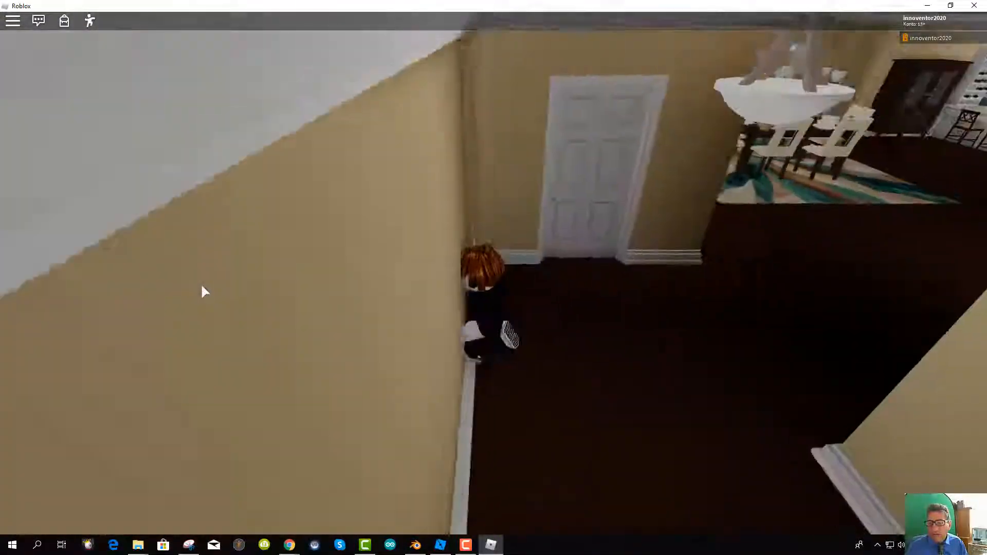
key("w")
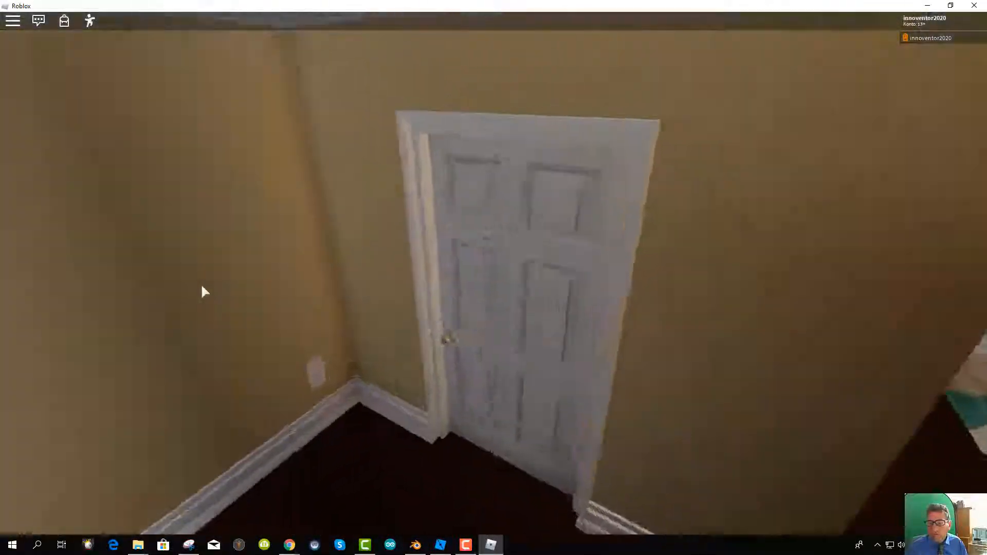
key("w")
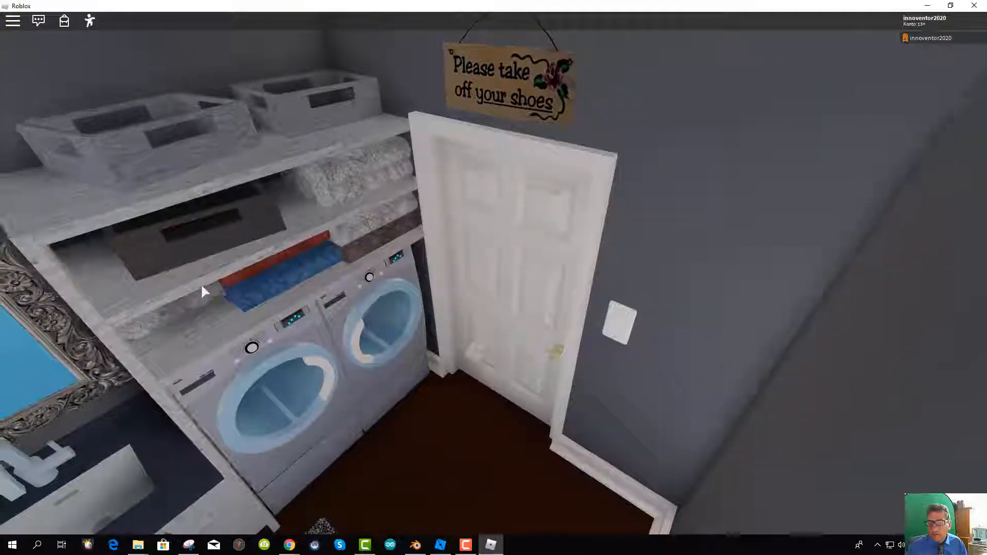
key("w")
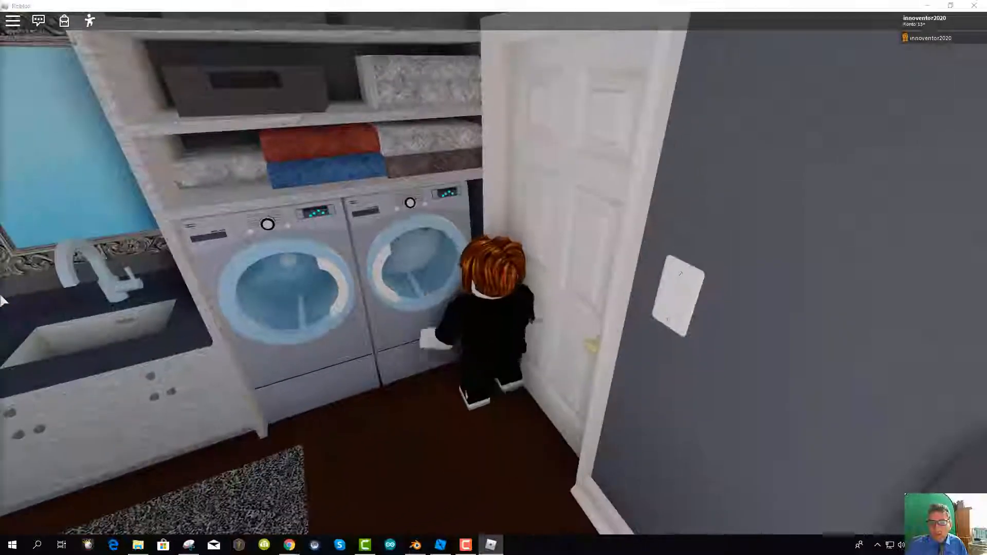
left_click(0, 296)
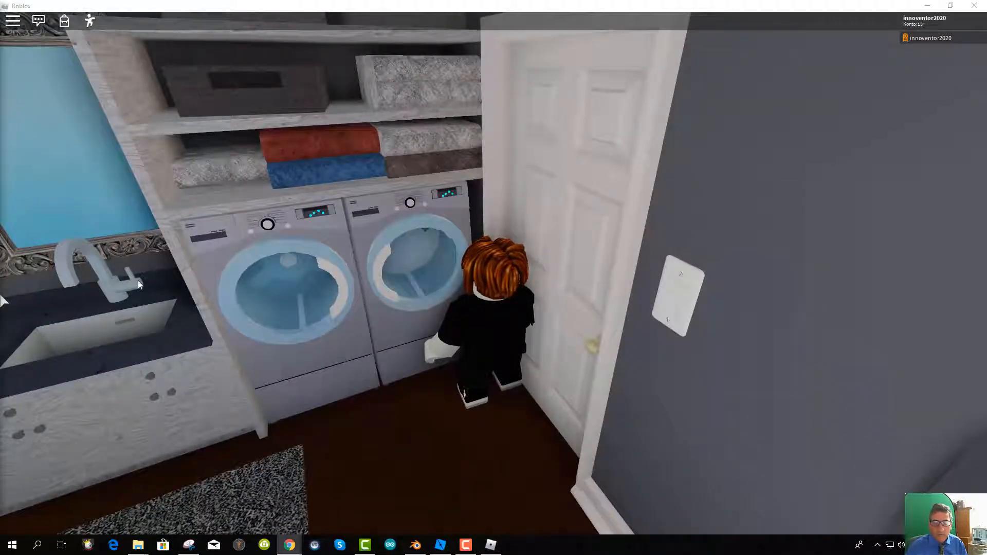
key("w")
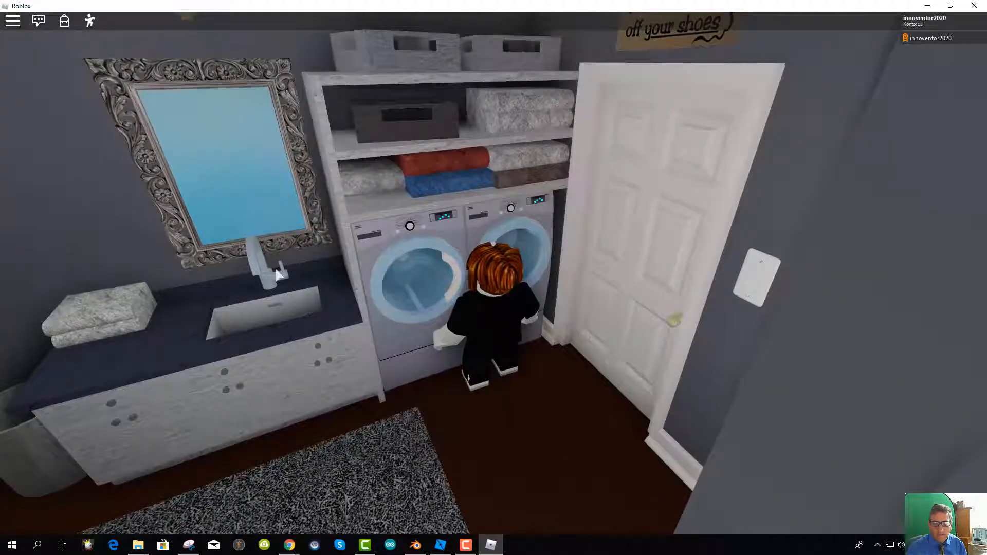
right_click_drag(297, 305, 297, 307)
Take the avatar out of the laundry room and outdoors onto the gray landscape surface beyond the grass
key("w")
key("w")
key("w")
key("w")
key("w")
key("w")
key("w")
key("w")
key("w")
key("space")
key("w")
key("space")
key("space")
right_click_drag(351, 281, 350, 281)
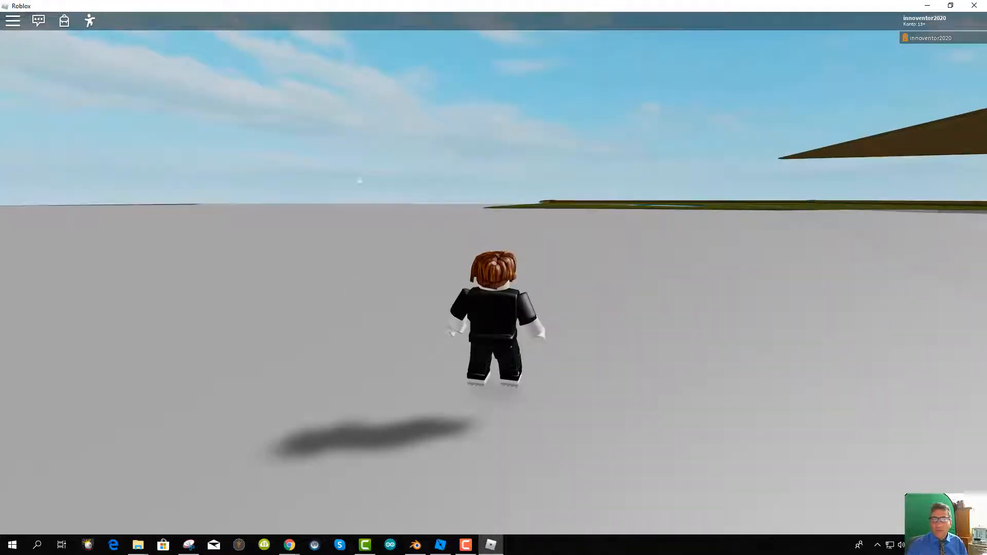
Leave the running game and switch to Roblox Studio with the Rosebud place
left_click(16, 19)
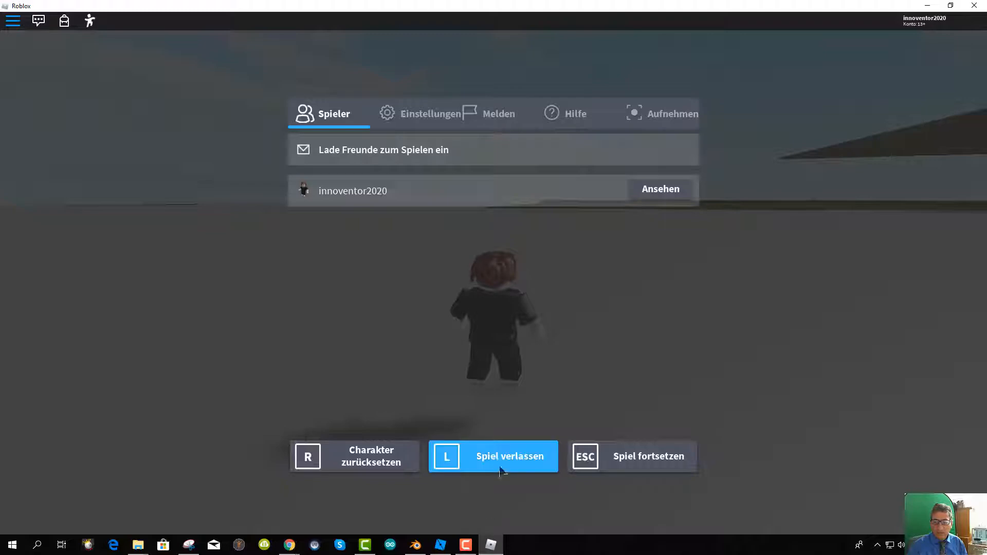
left_click(500, 469)
left_click(441, 550)
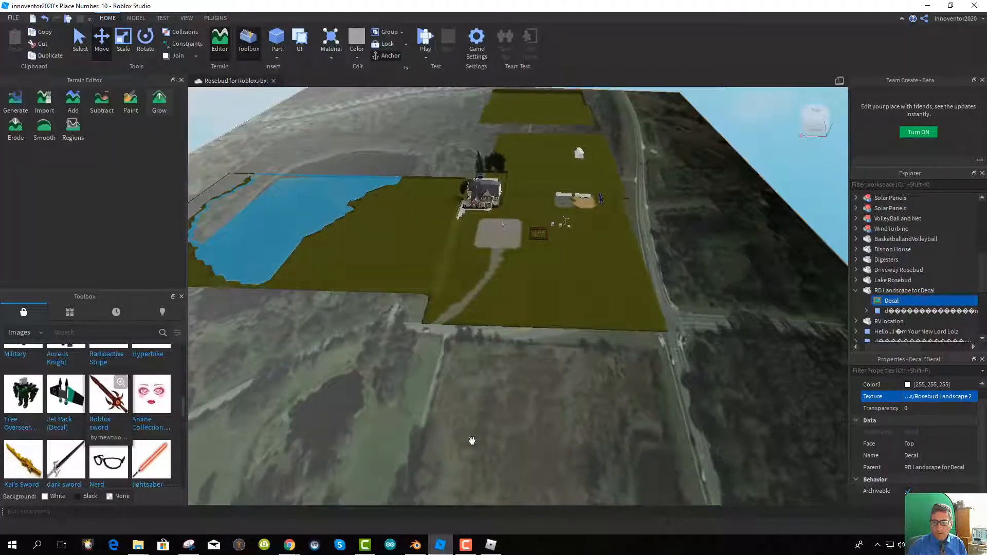
Playtest the place by running the avatar past the house and parking area to the landscape decal surface, ending with the test stopped
scroll(511, 405, "up", 2)
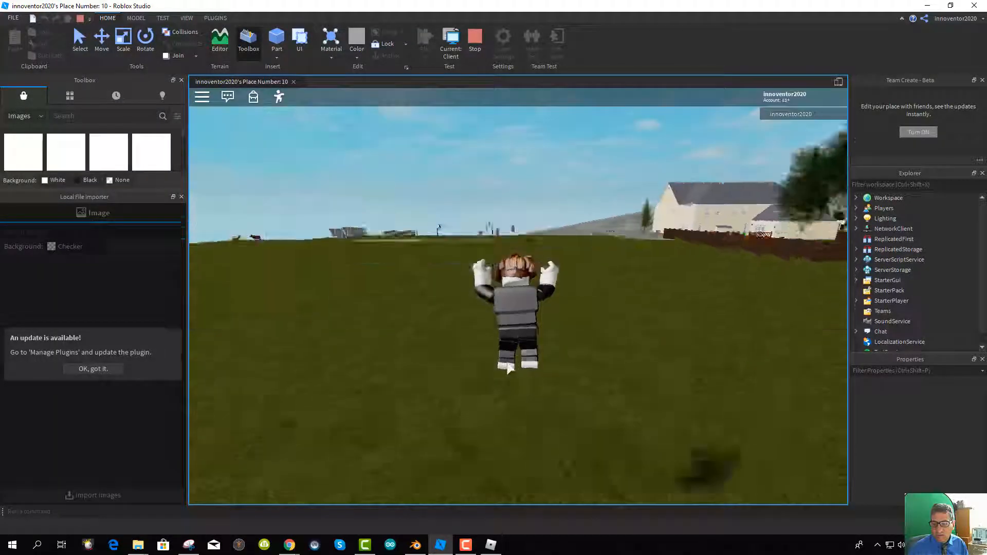
key("Up")
key("Right")
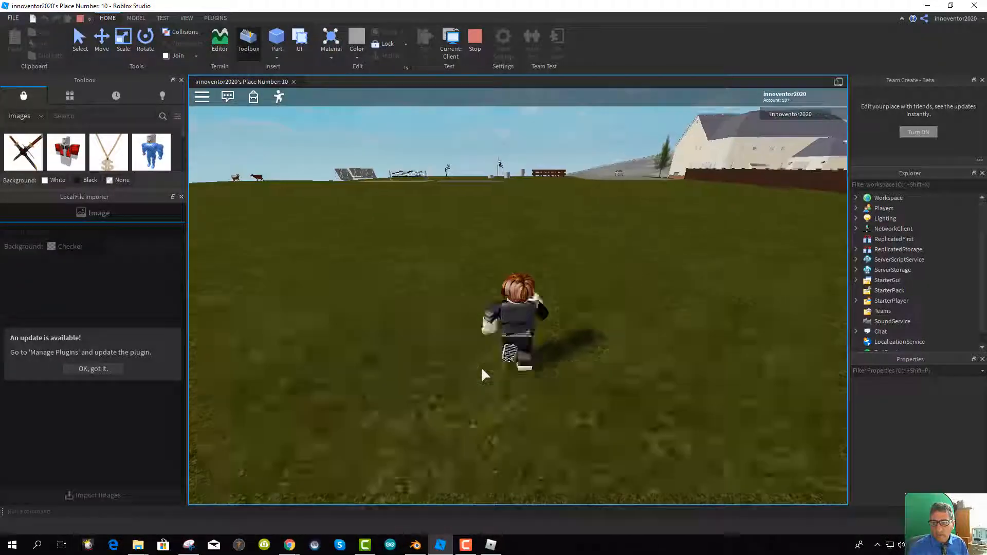
key("Up")
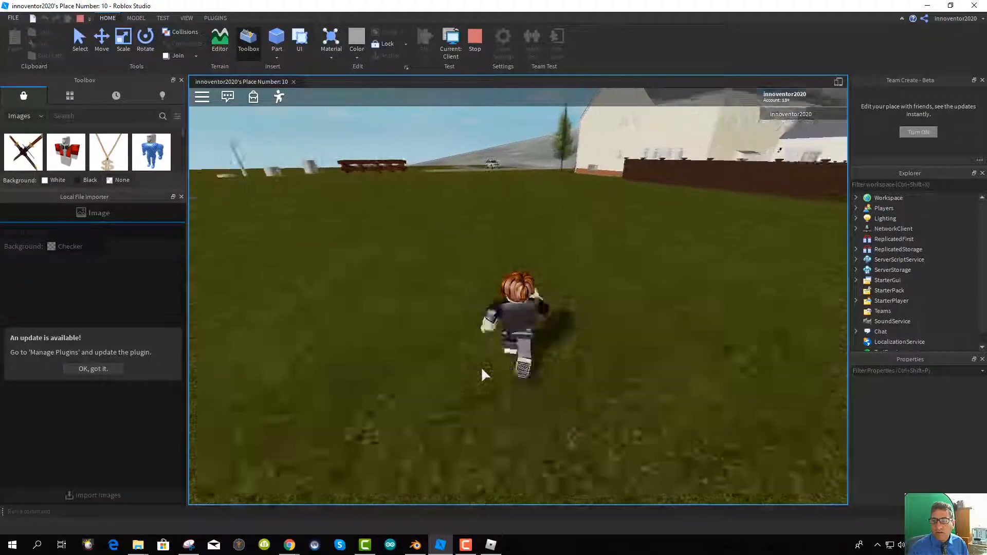
key("Up")
key("Left")
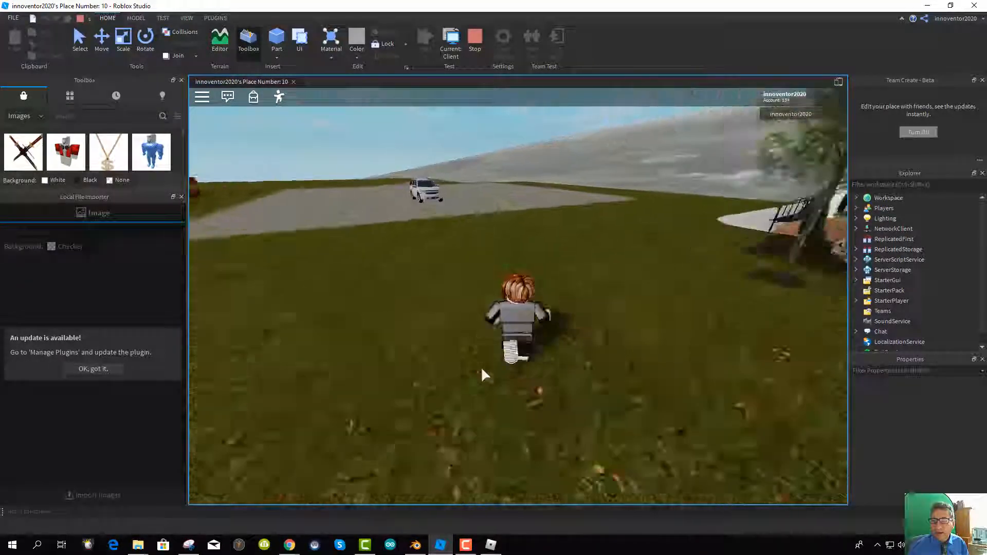
key("Up")
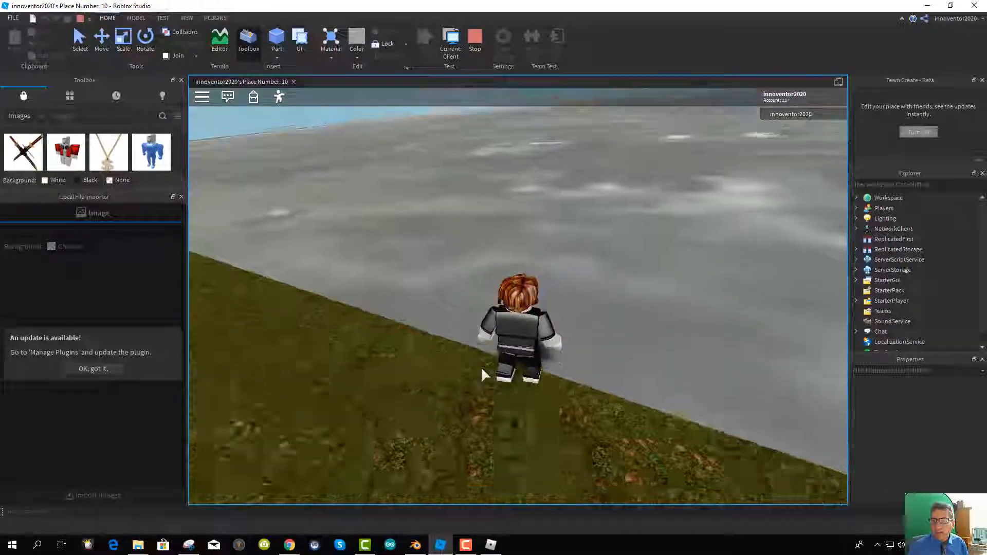
key("Left")
key("Up")
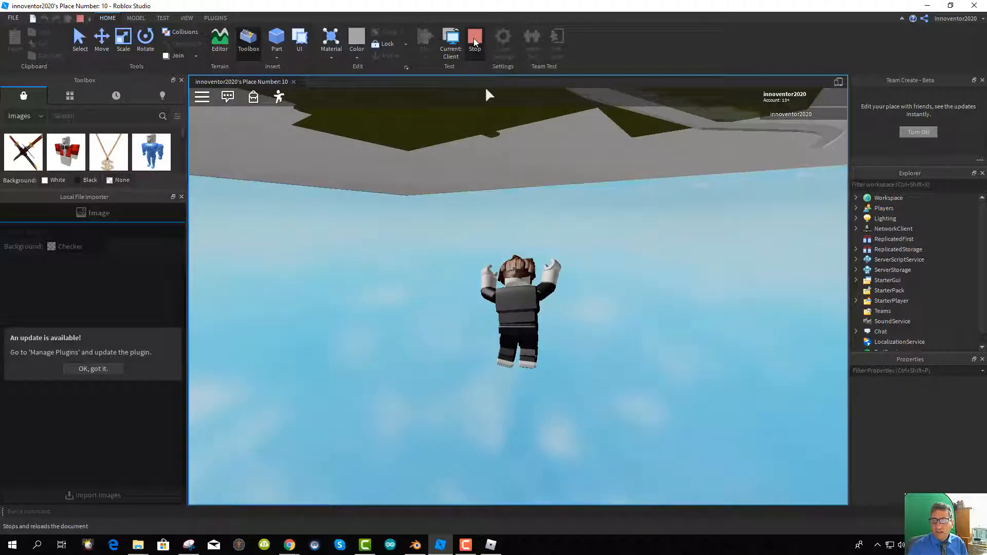
left_click(474, 41)
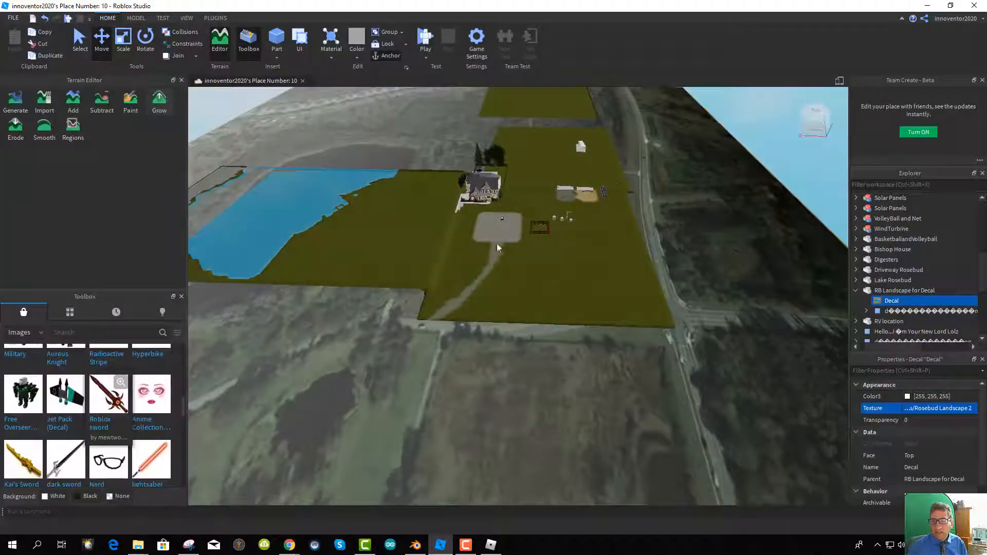
Playtest the place by running the avatar off the grass onto the landscape decal and along its road
left_click(386, 392)
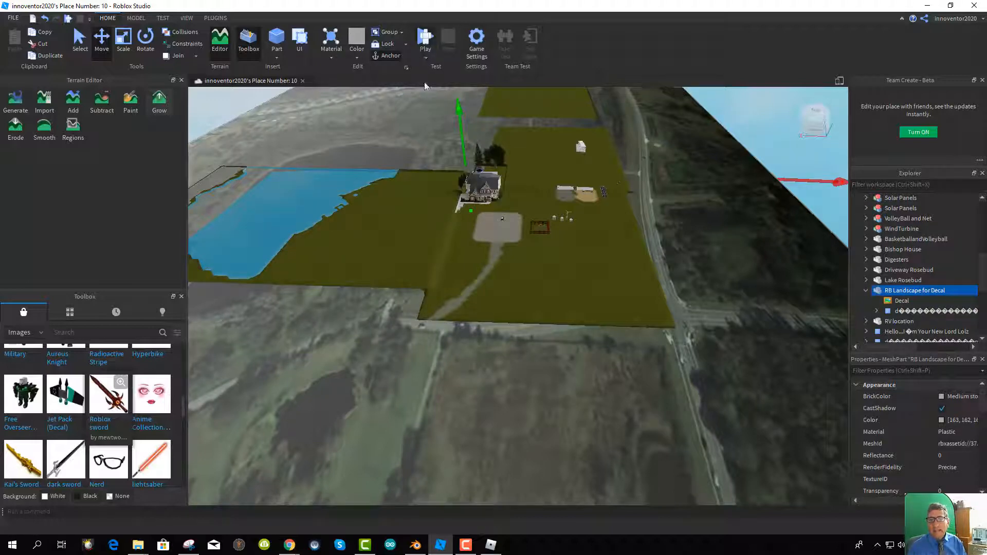
key("F5")
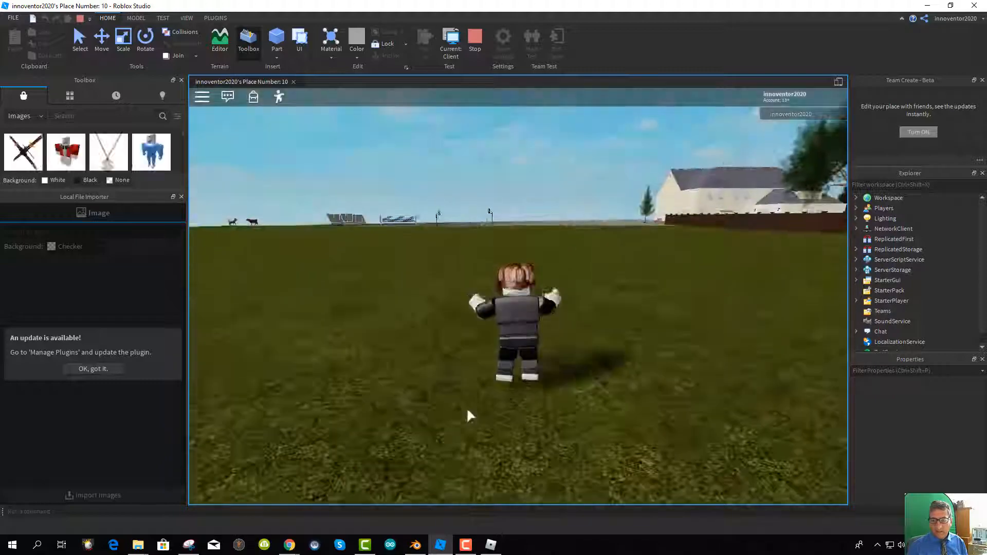
key("w")
key("Left")
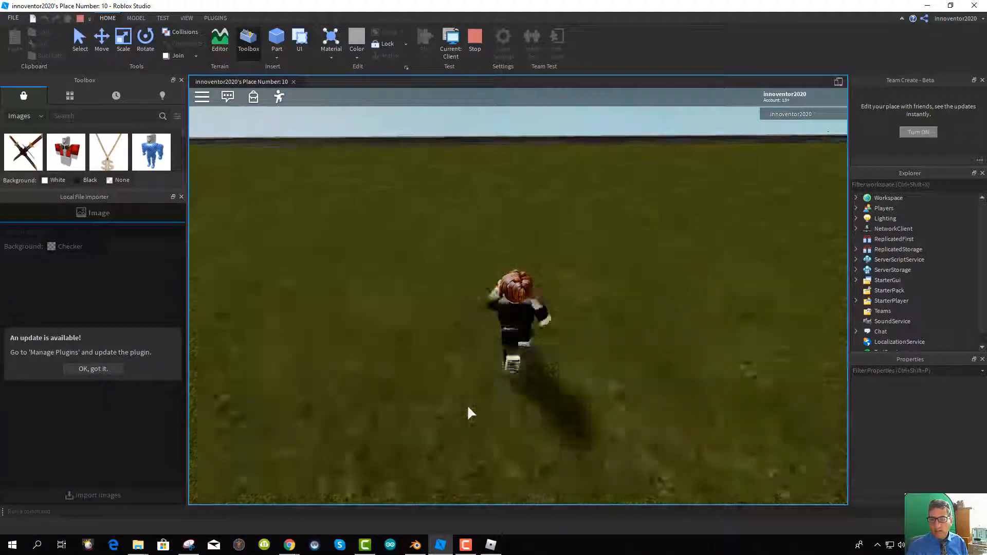
key("Right")
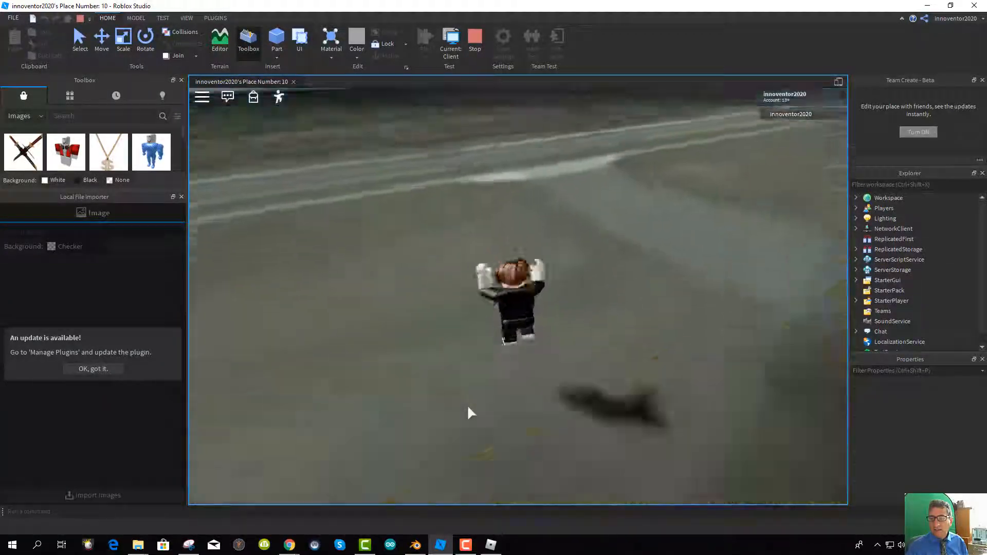
key("Left")
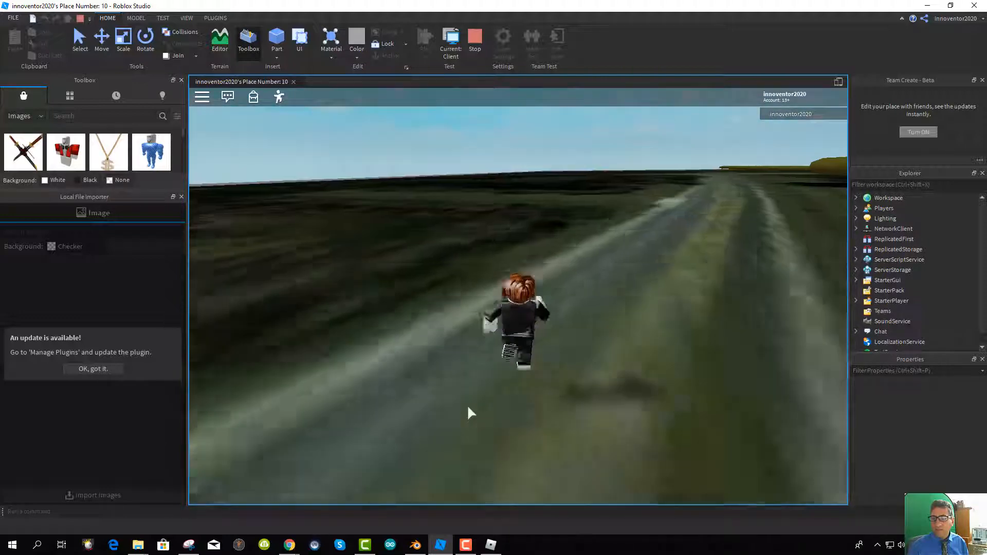
key("Right")
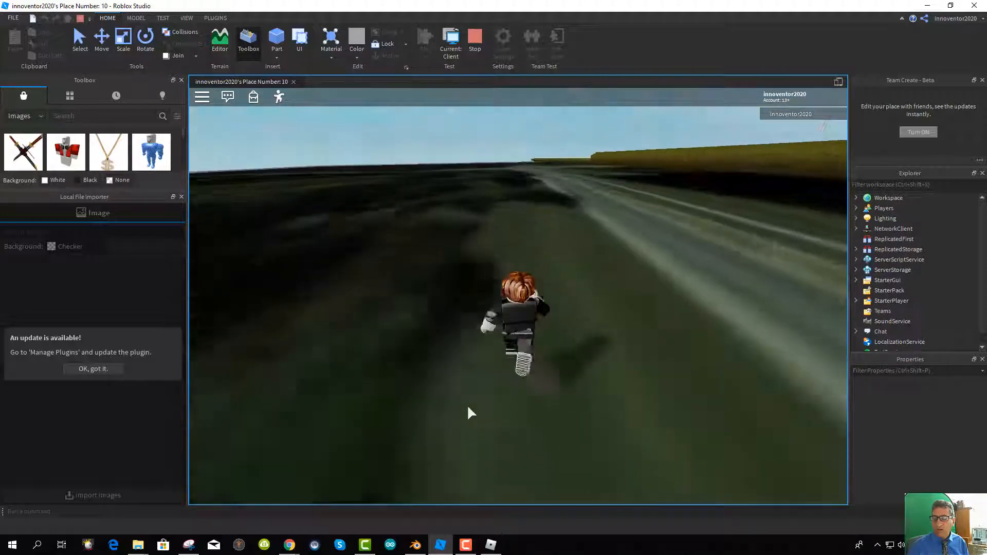
right_click_drag(467, 407, 468, 406)
key("w")
Examine the landscape decal around the driveway, house and lake from high above, and end the playtest
scroll(463, 426, "down", 10)
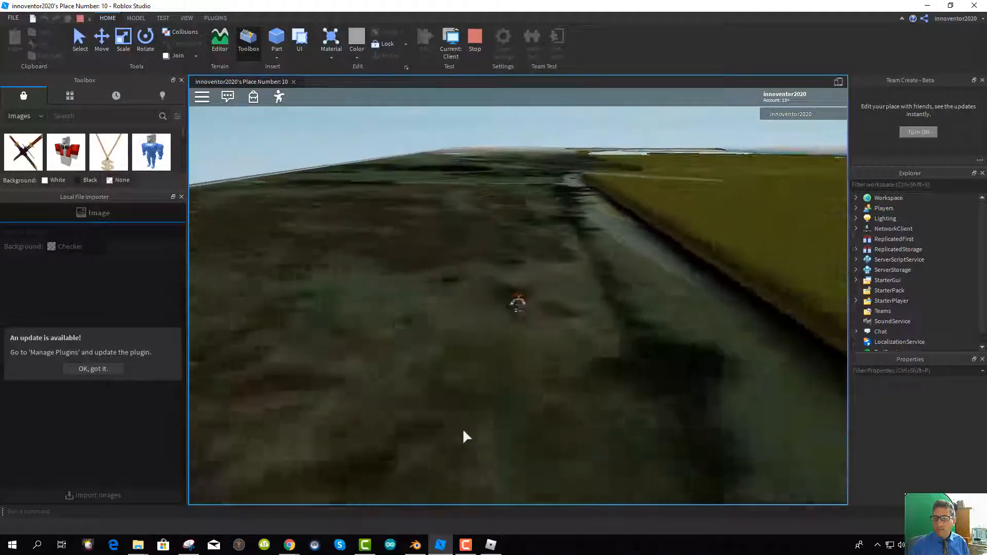
right_click_drag(461, 452, 401, 364)
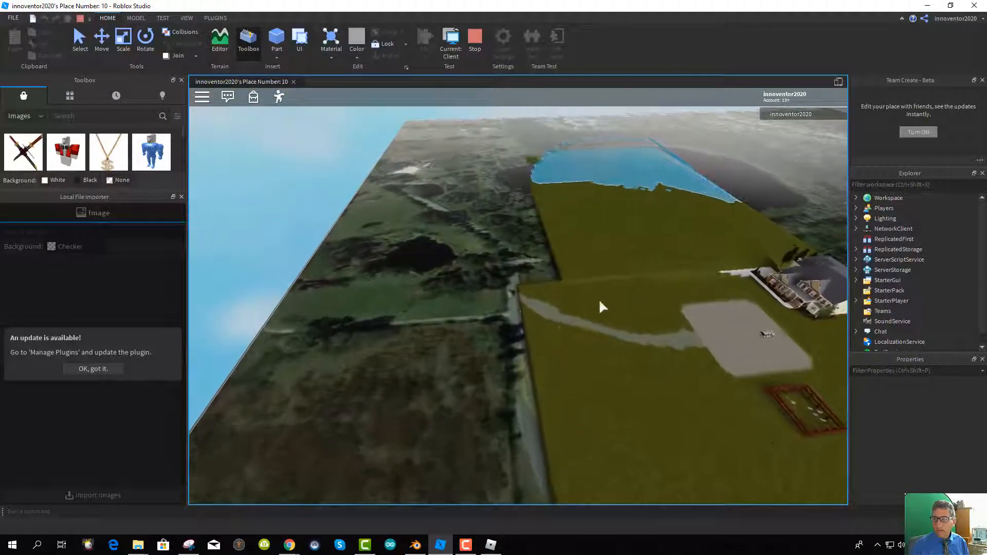
right_click_drag(602, 310, 564, 304)
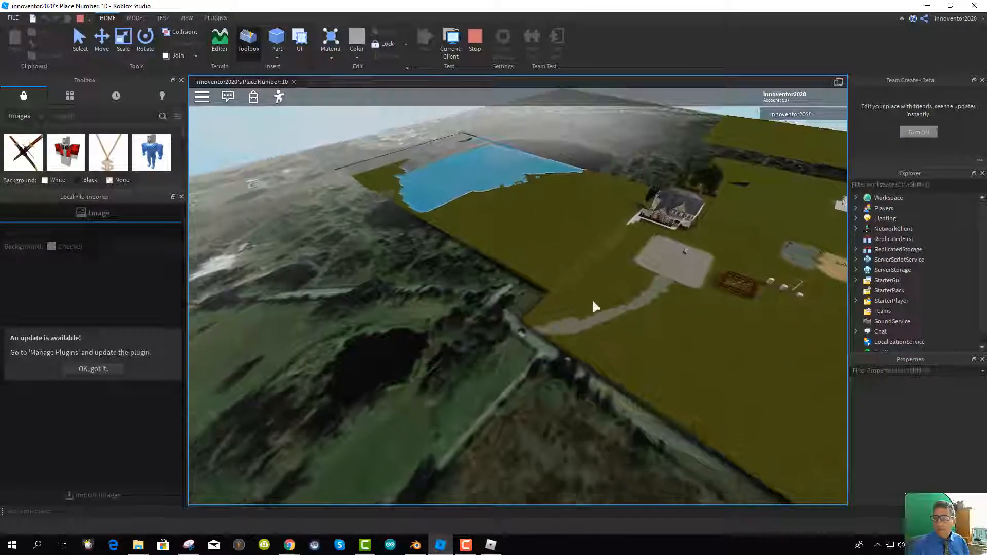
right_click_drag(720, 327, 690, 334)
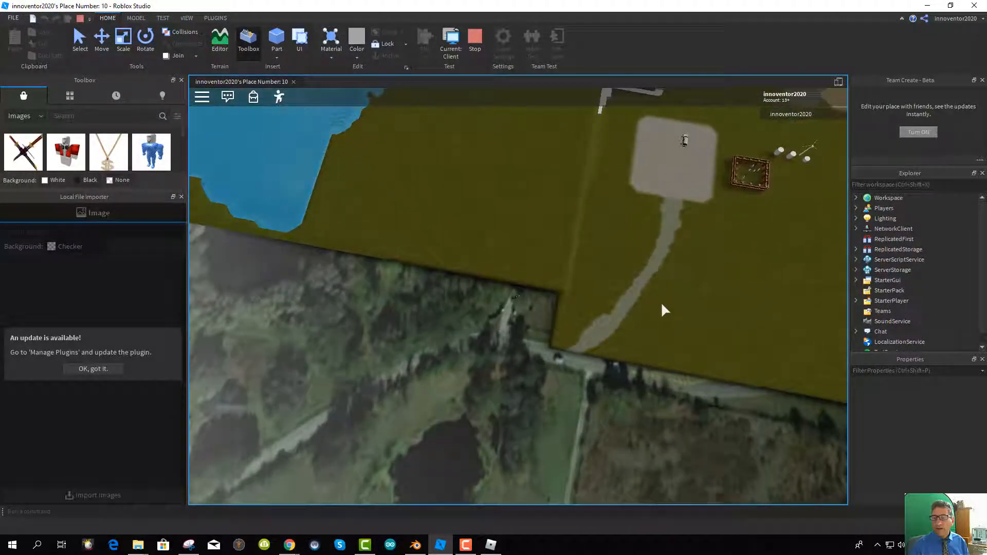
left_click(474, 39)
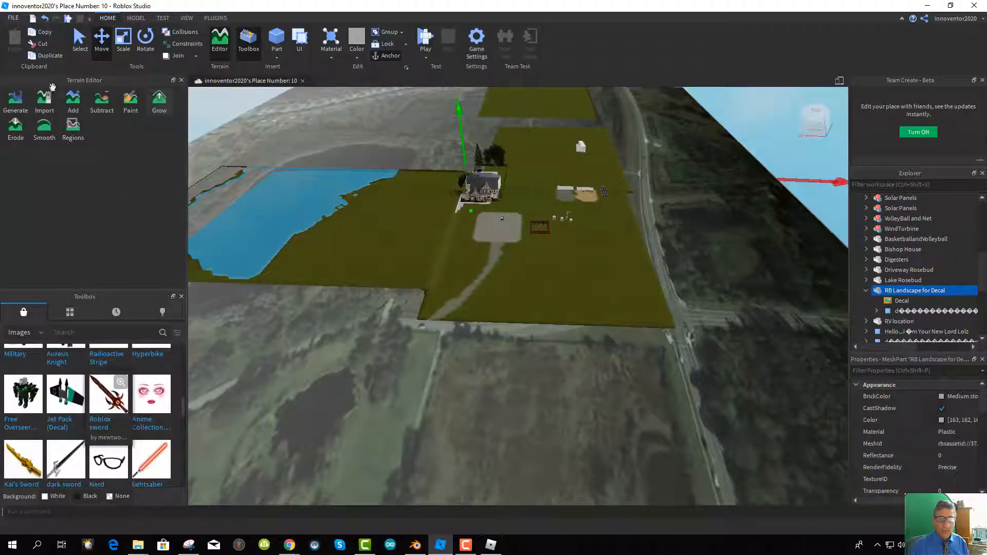
Publish the updated place to Roblox, switch to Chrome and launch the Sustainability Center game from its page
left_click(12, 18)
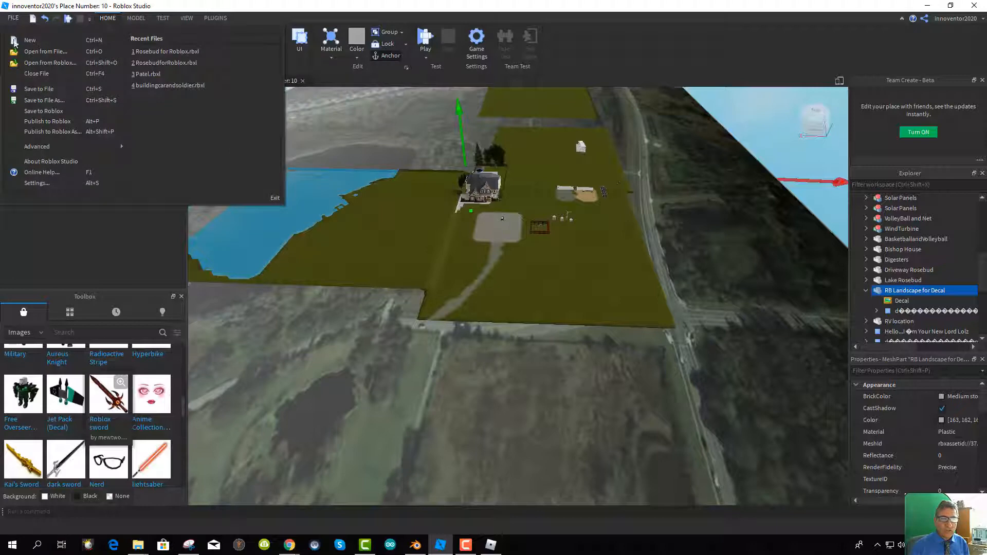
left_click(50, 122)
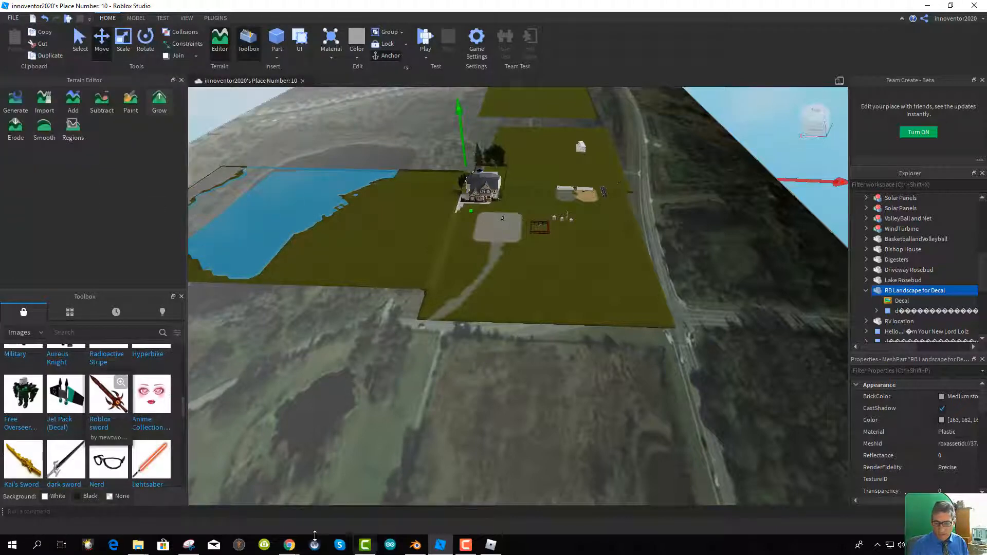
left_click(294, 549)
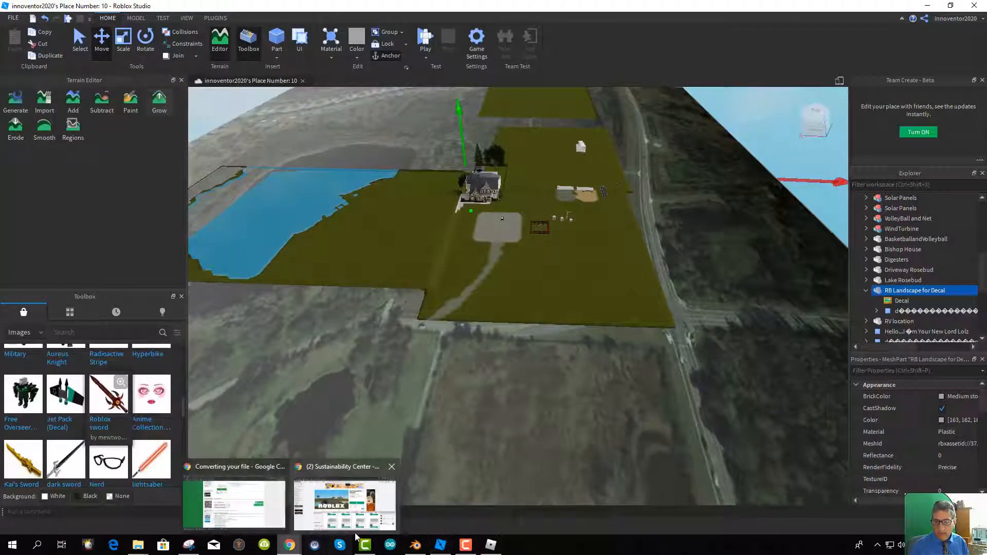
left_click(333, 470)
left_click(588, 279)
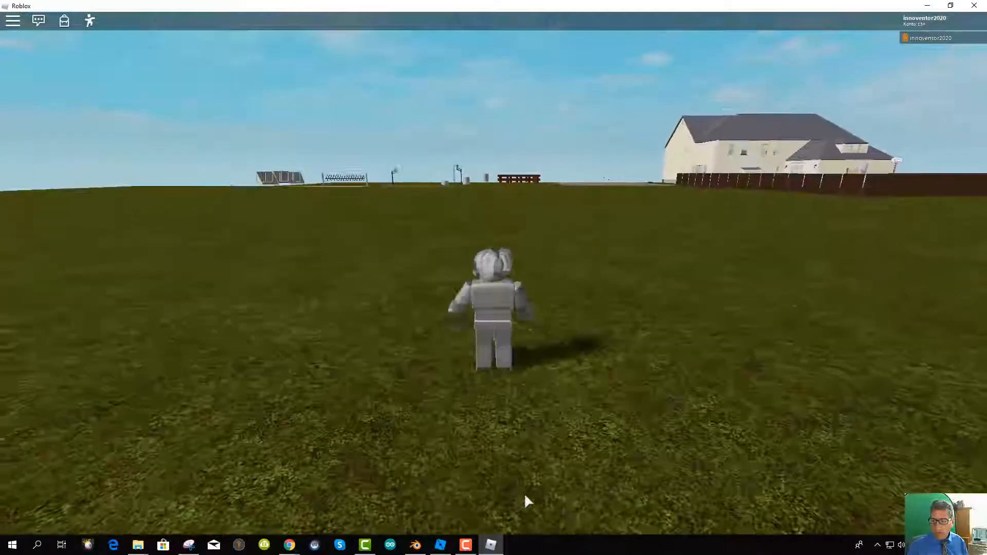
Run and jump the avatar across the grass field and into the lake
right_click_drag(525, 496, 529, 497)
key("w")
key("space")
key("w")
key("space")
key("space")
key("w")
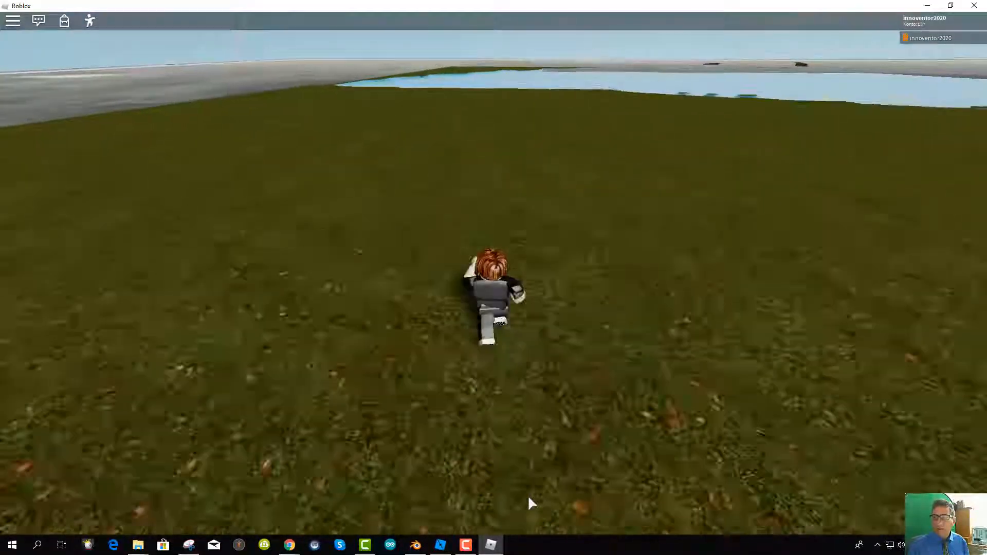
key("w")
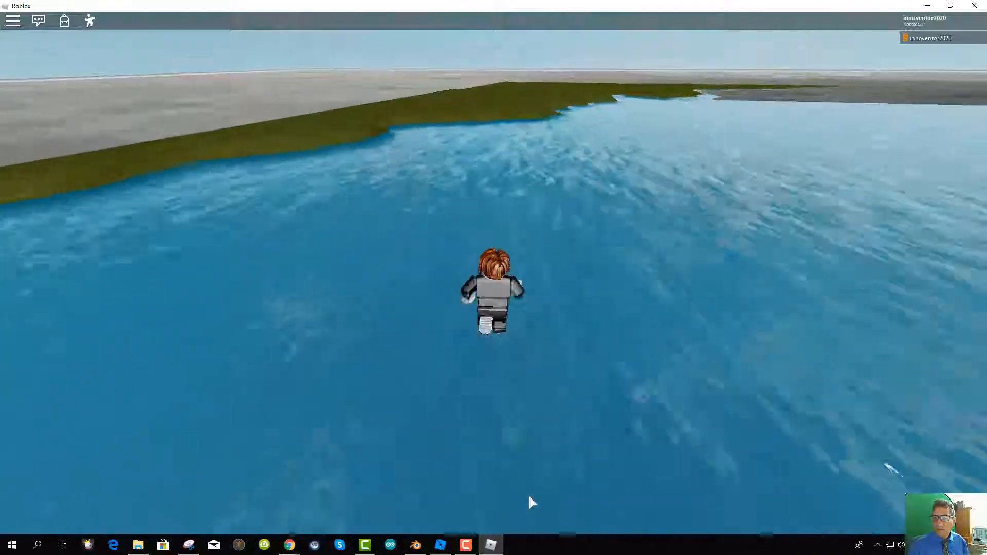
Take the avatar across the lake and onto the gray landscape surface on its far side
key("w")
right_click_drag(542, 499, 541, 499)
key("w")
key("w")
key("w")
key("w")
key("w")
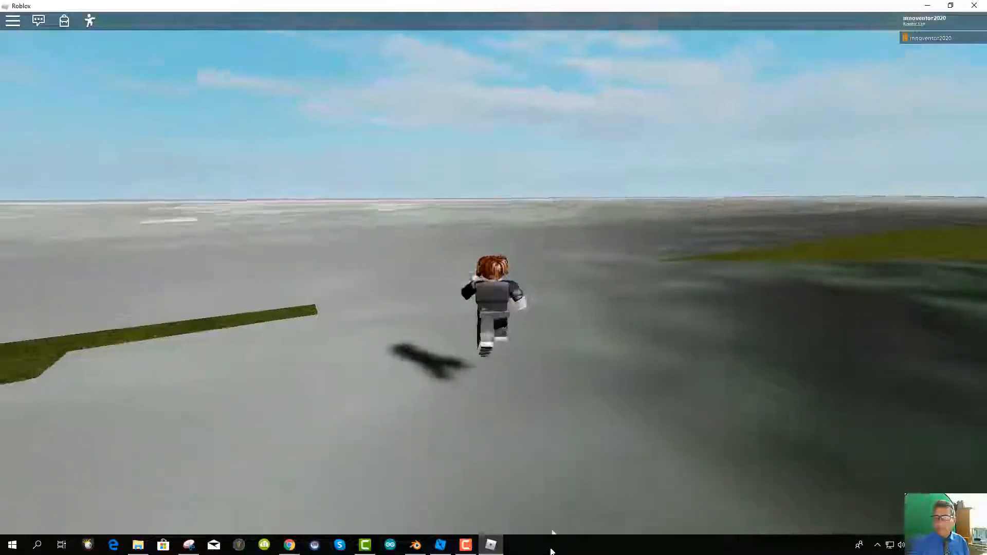
Look down from high above at the landscape decal's circular street, woods and lake edge
right_click_drag(576, 319, 575, 319)
scroll(474, 331, "down", 10)
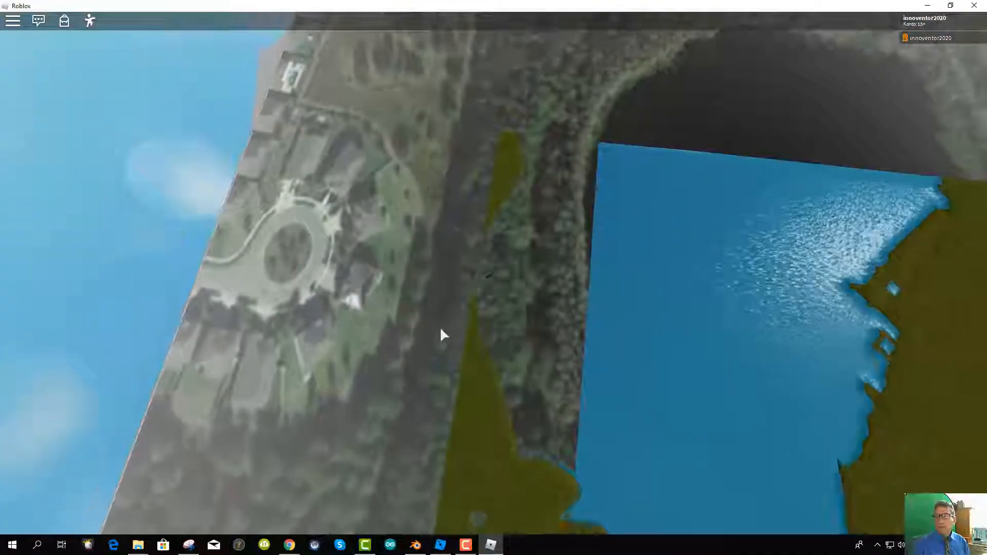
right_click_drag(480, 316, 483, 323)
Take the avatar back over the lake and past the house and fenced pen to the wind turbine and tanks
key("w")
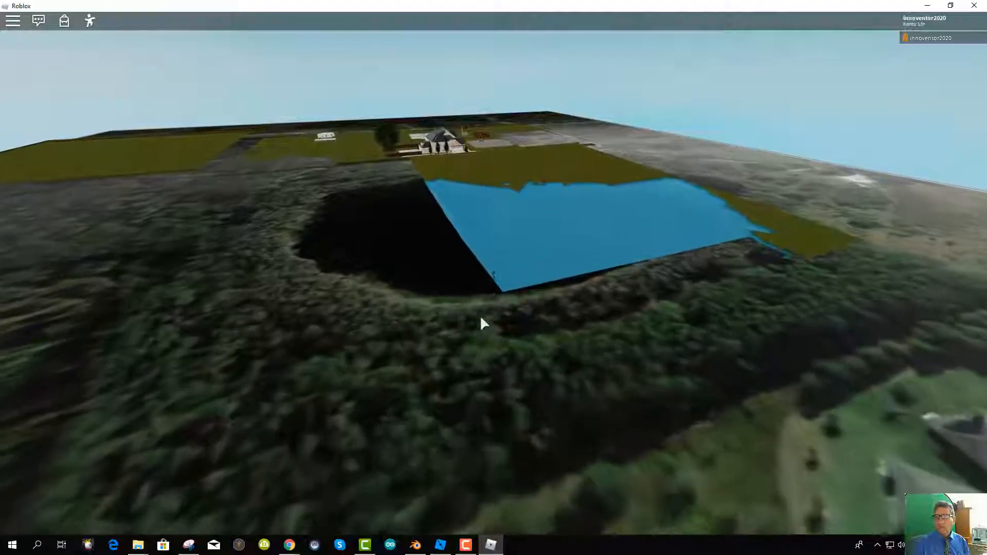
key("w")
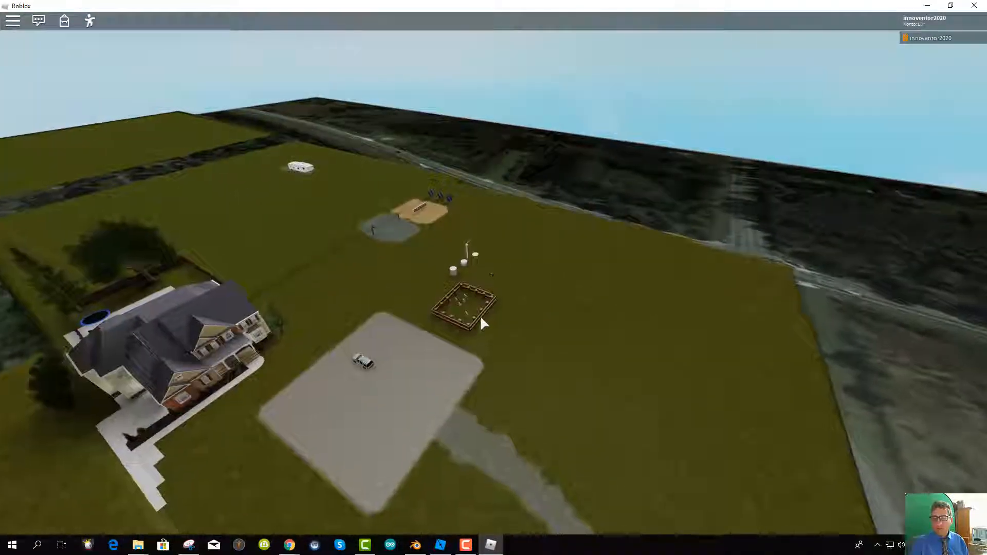
scroll(485, 332, "up", 8)
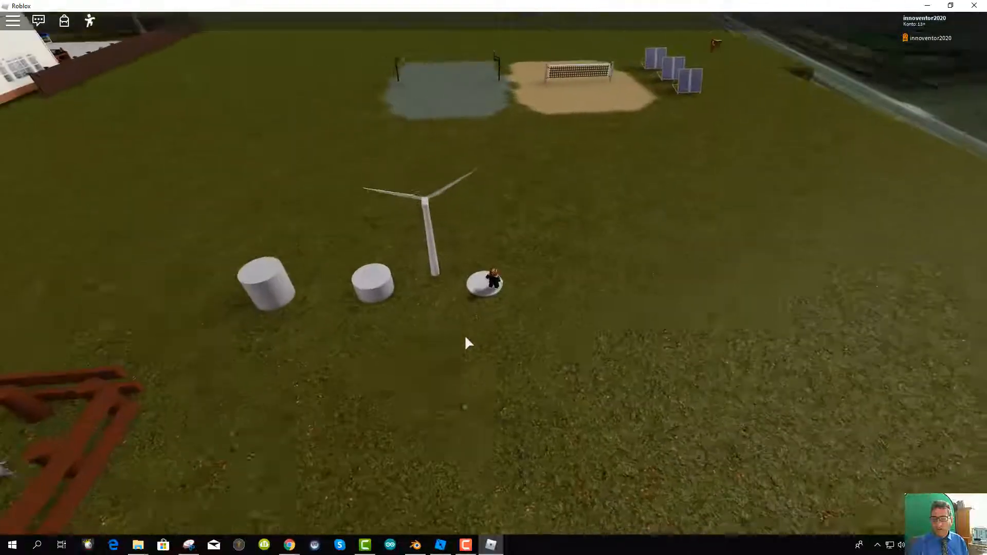
key("w")
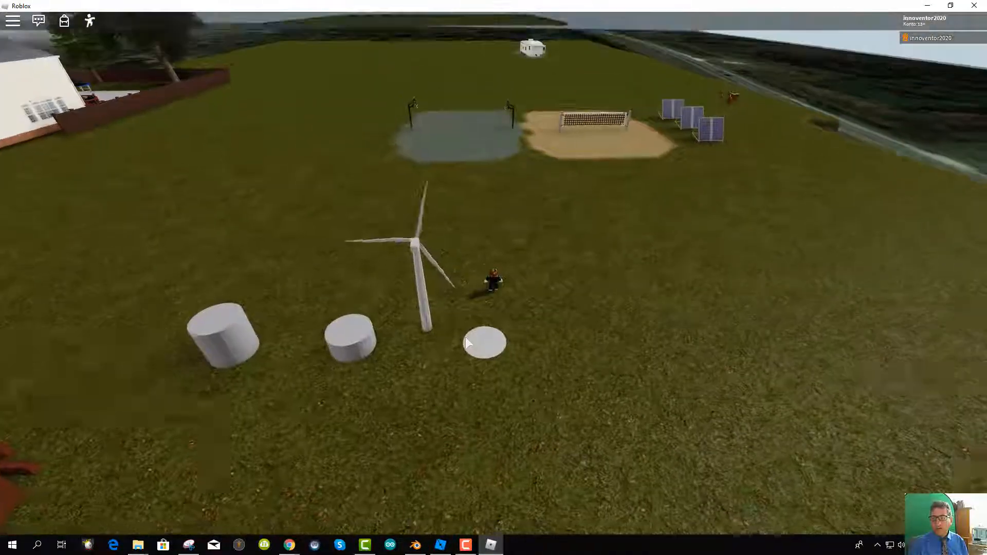